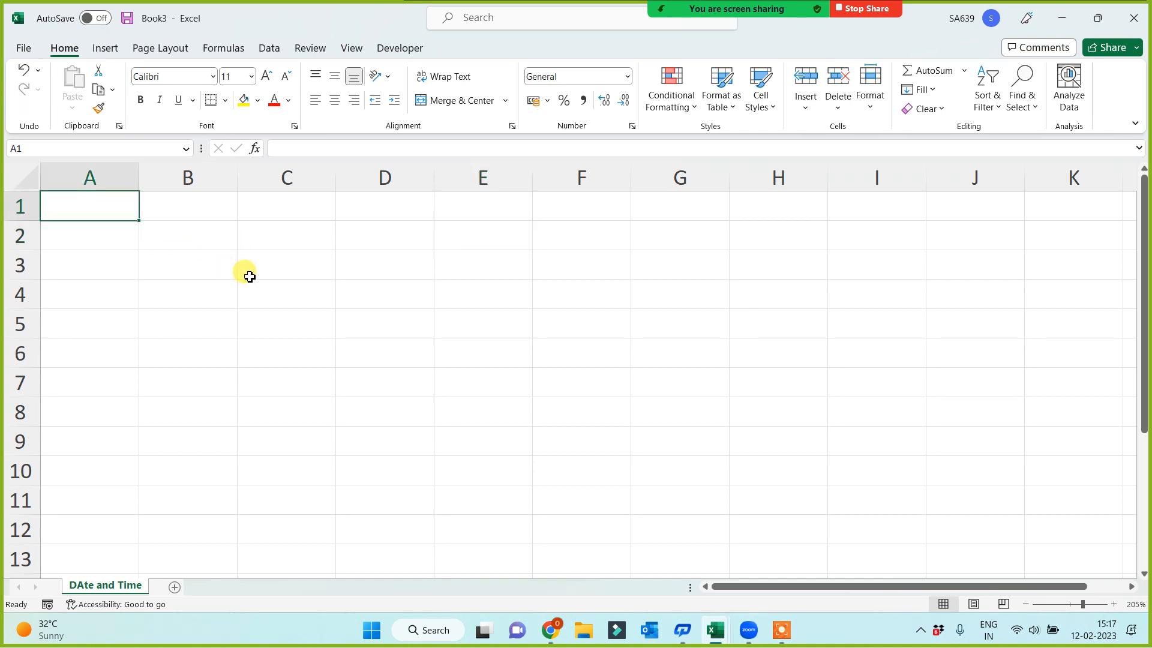
# Enter the labels Days, Networkdays and Networkdays.intl in A1 to A3 and fit column A's width to them
pyautogui.write('Days')
pyautogui.press('Return')
pyautogui.write('N')
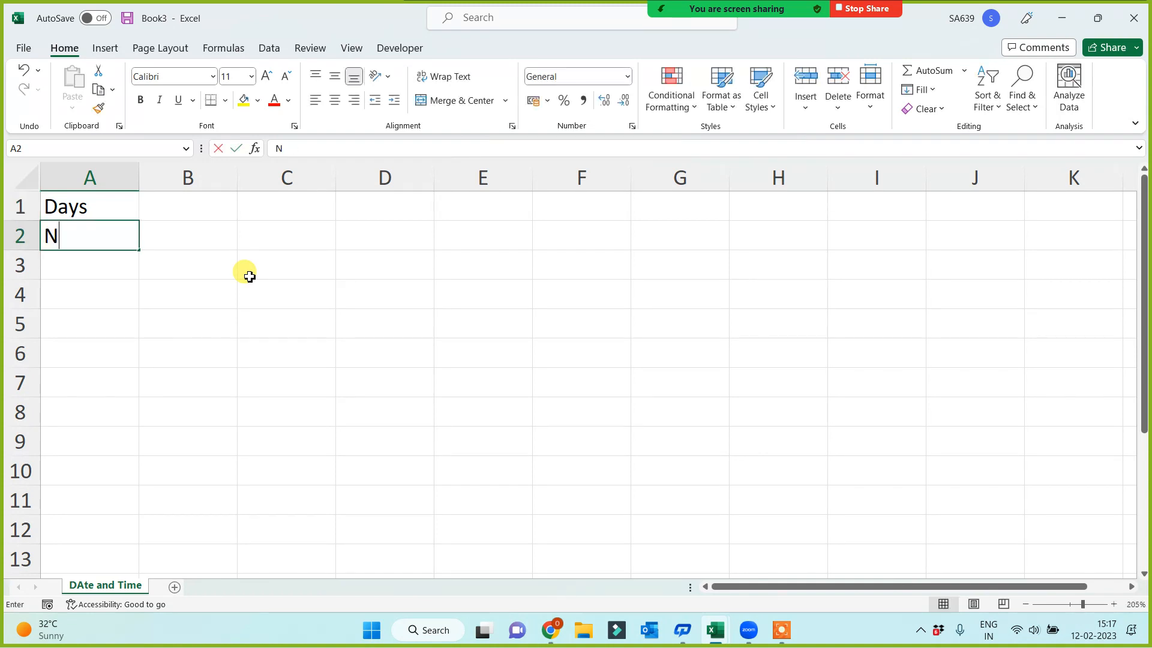
pyautogui.write('etworkda')
pyautogui.press('BackSpace')
pyautogui.press('BackSpace')
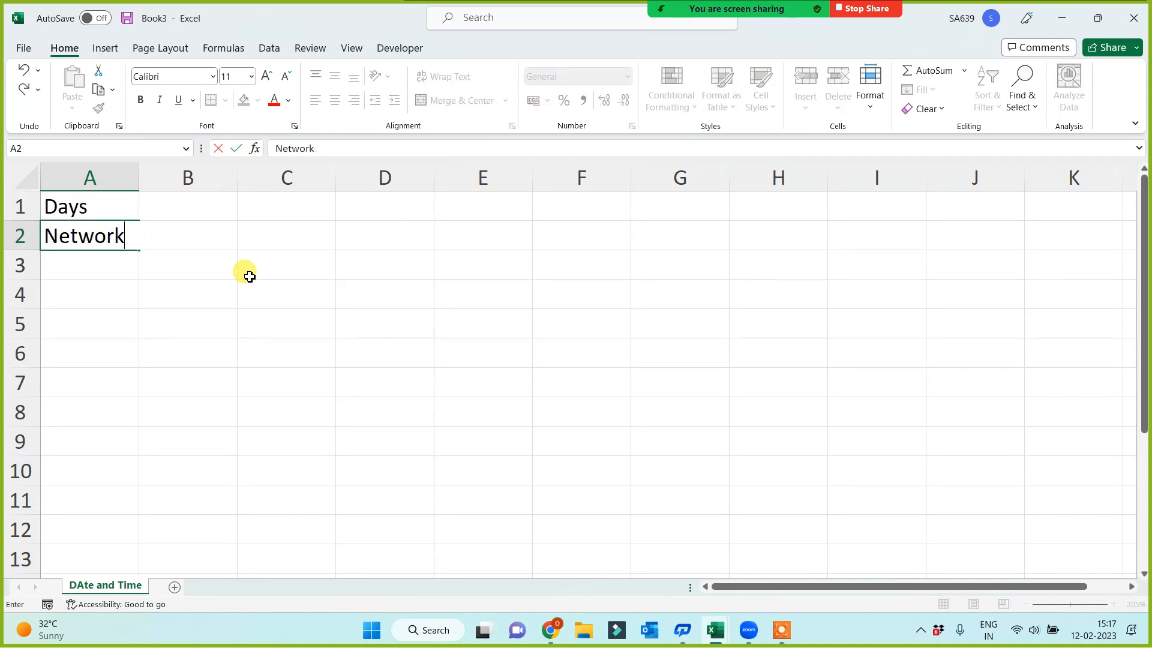
pyautogui.write('days')
pyautogui.press('Return')
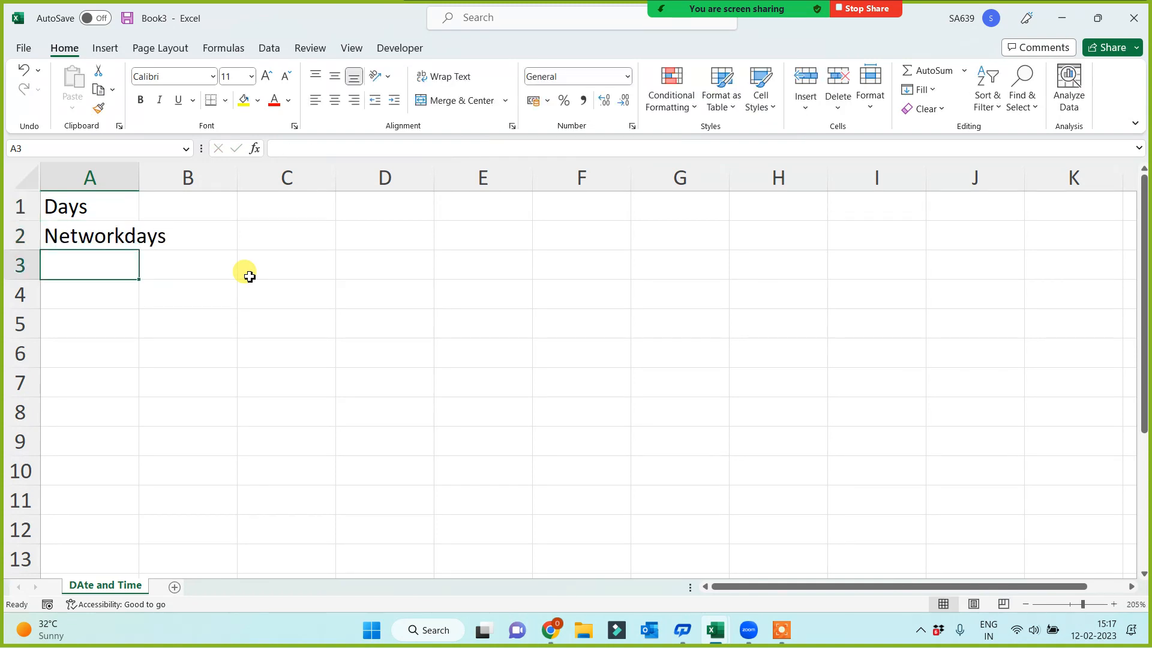
pyautogui.write('Networkdays.in')
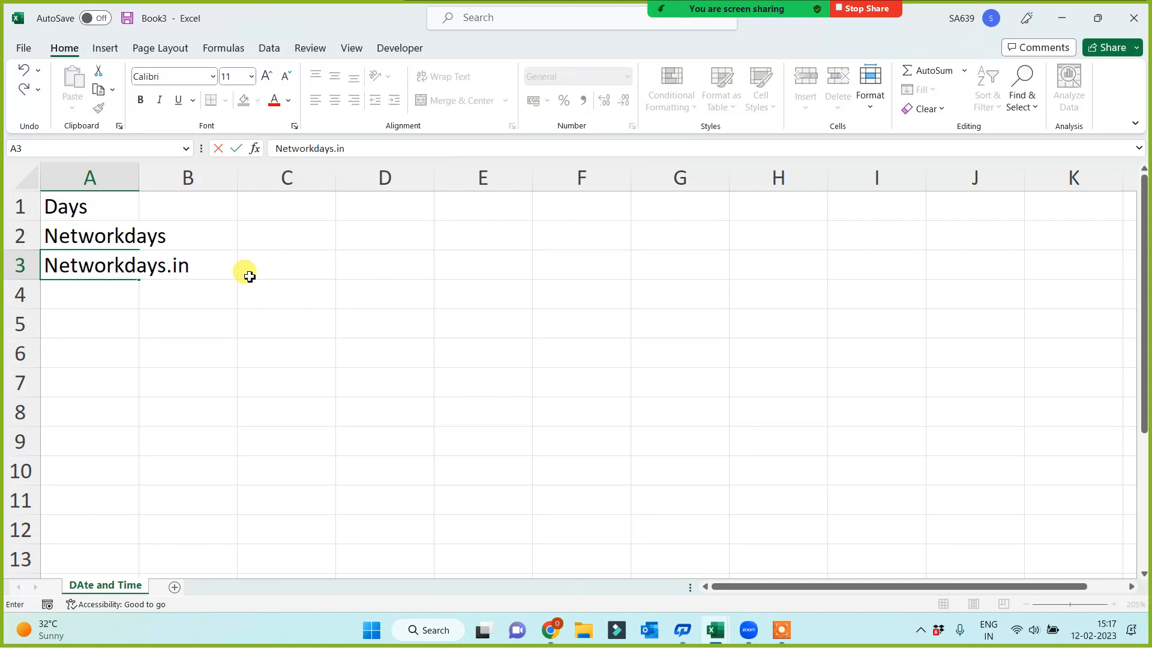
pyautogui.press('Return')
pyautogui.press('Return')
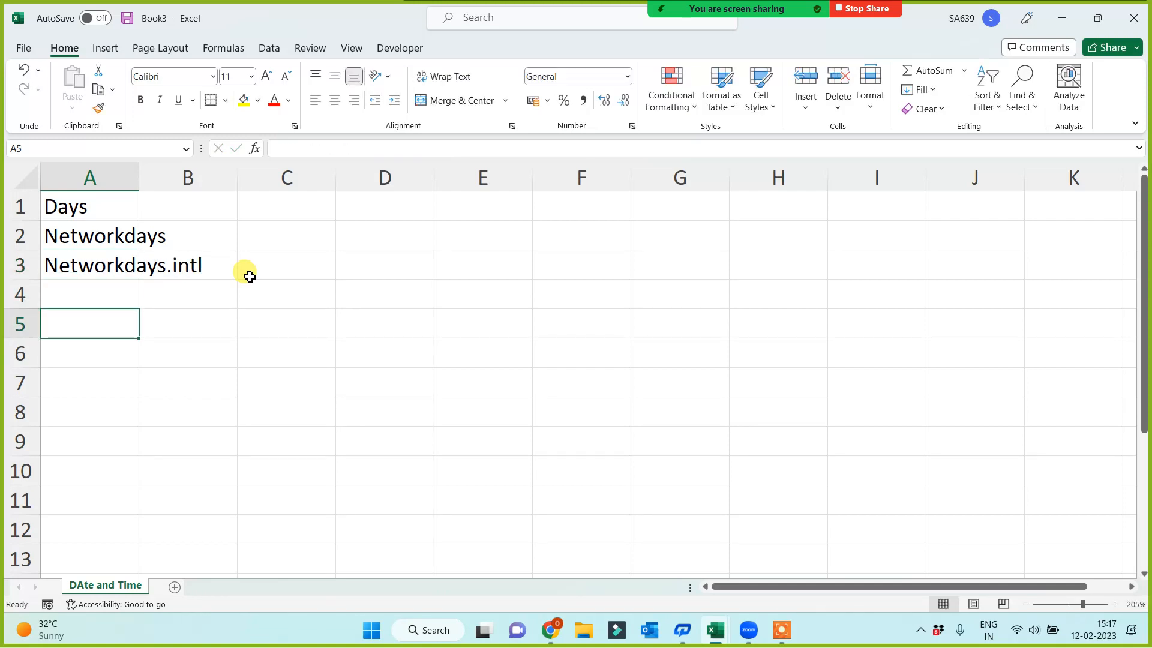
pyautogui.doubleClick(138, 177)
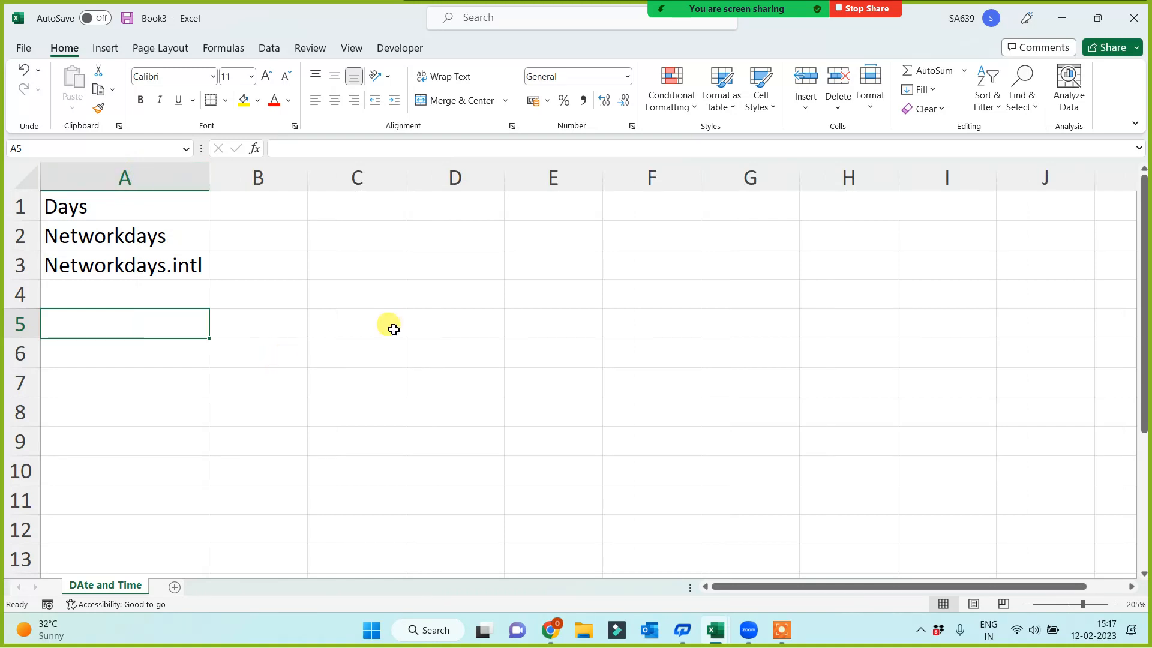
# Enter the heading "No of Working Days" in F1 and fit column F's width to it
pyautogui.scroll(2, 393, 330)
pyautogui.click(643, 322)
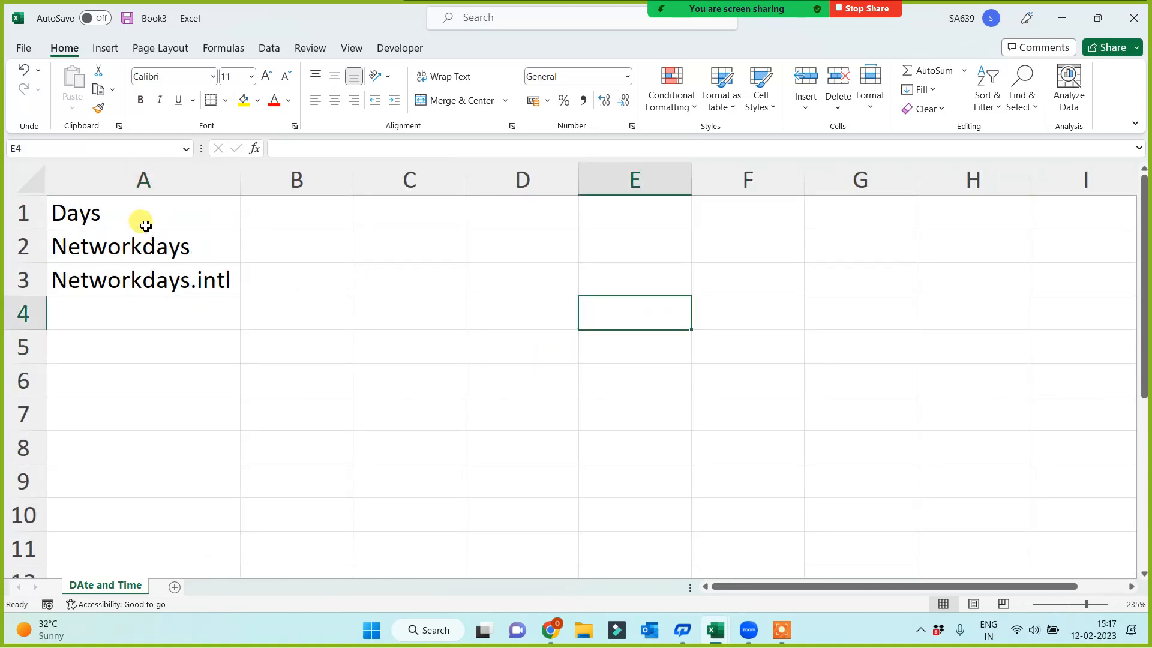
pyautogui.moveTo(146, 226); pyautogui.dragTo(134, 275)
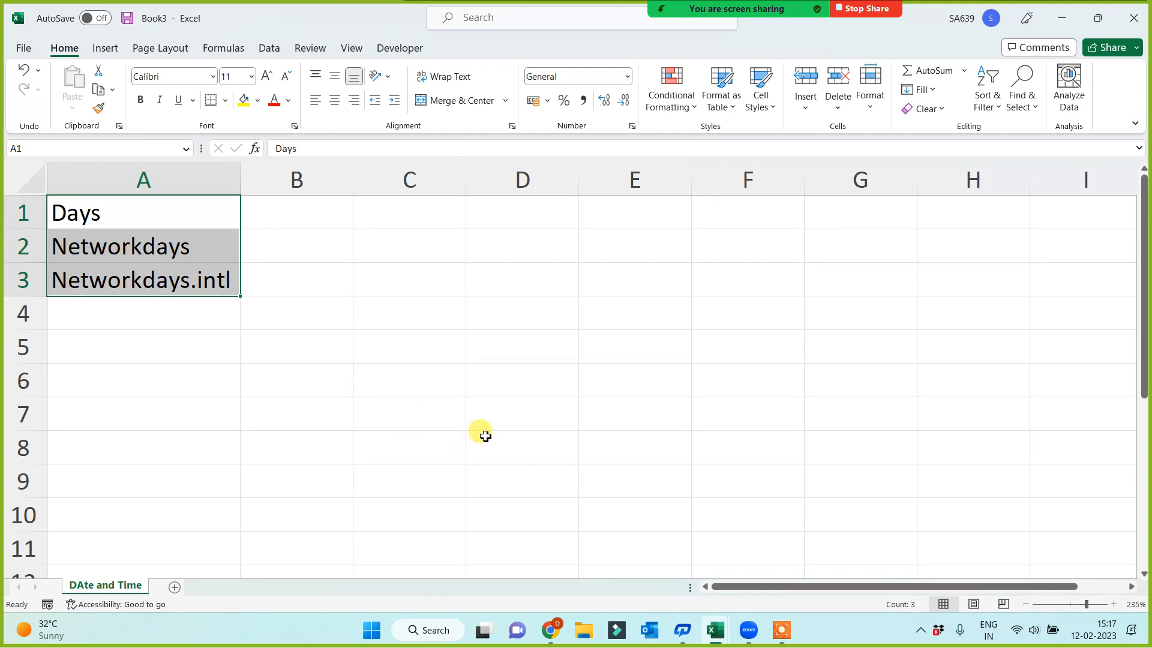
pyautogui.click(691, 213)
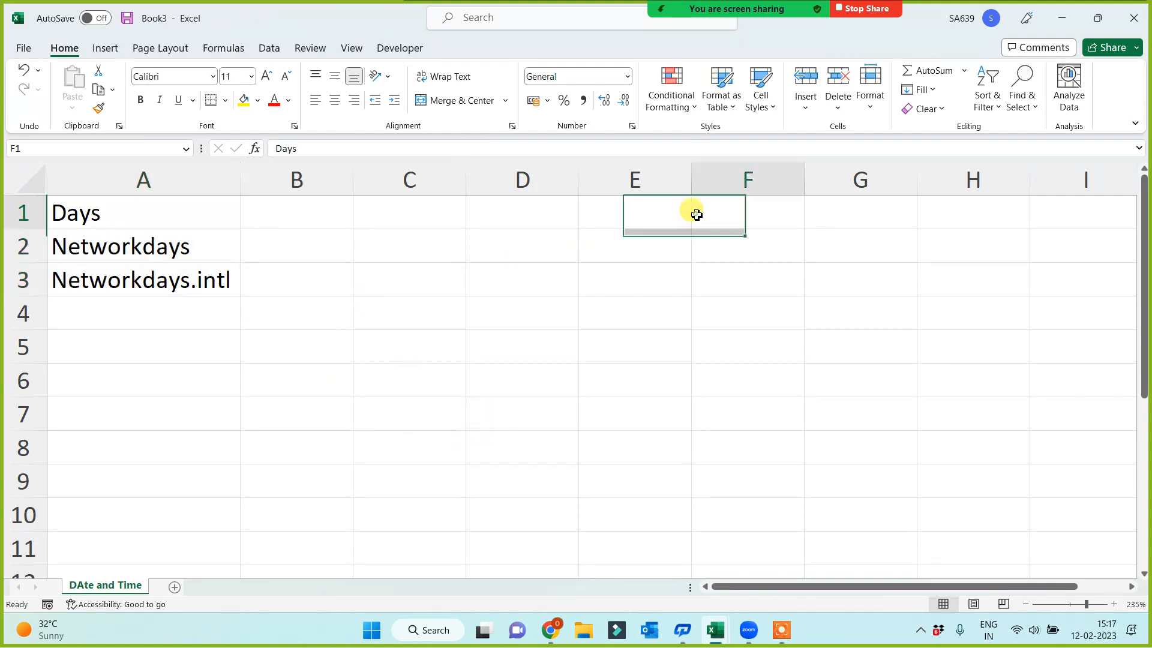
pyautogui.write('No of Wor')
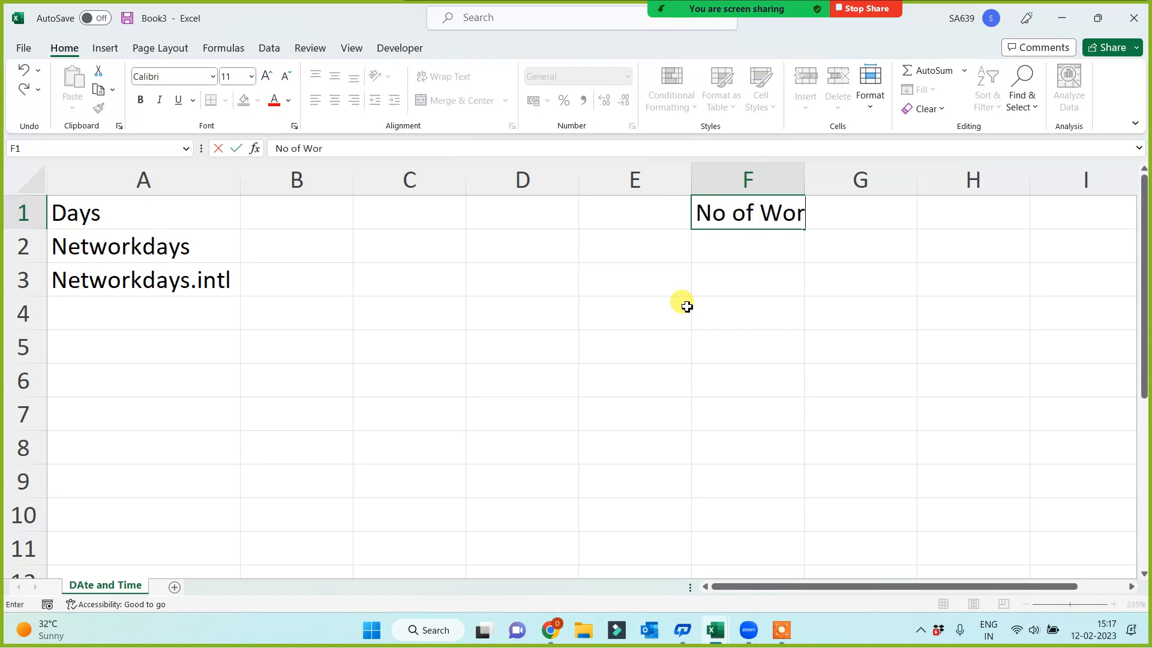
pyautogui.write('king Days')
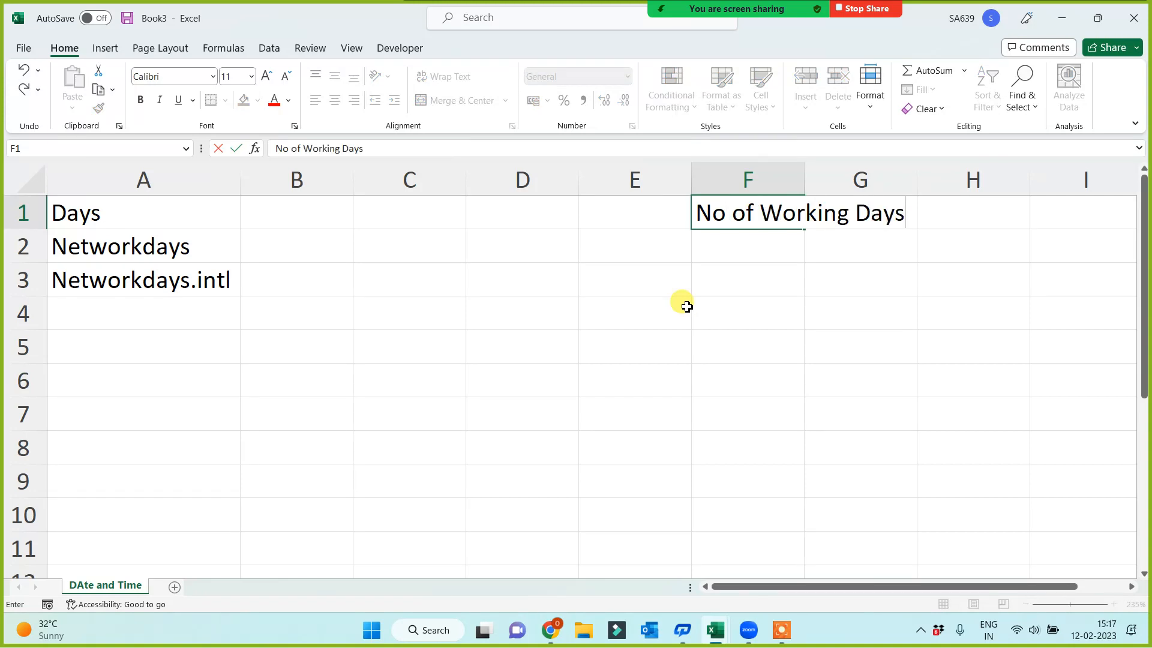
pyautogui.click(696, 359)
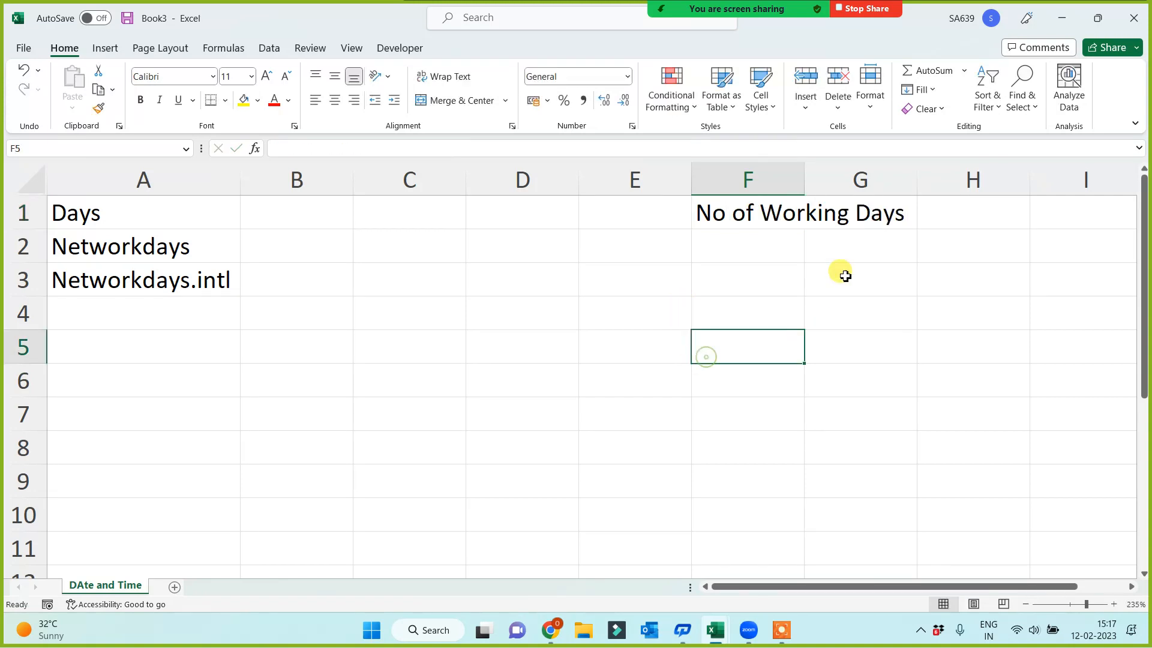
pyautogui.doubleClick(806, 172)
pyautogui.click(609, 314)
pyautogui.click(392, 357)
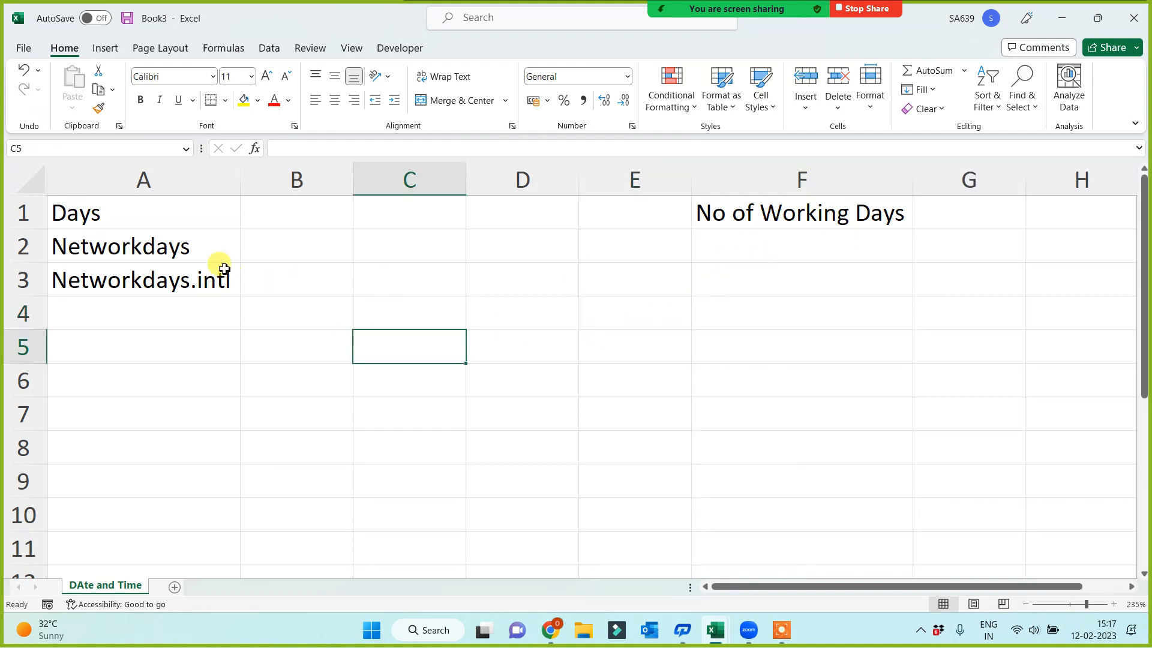
# Enter "7 Working" in B1 as the description beside Days
pyautogui.click(274, 213)
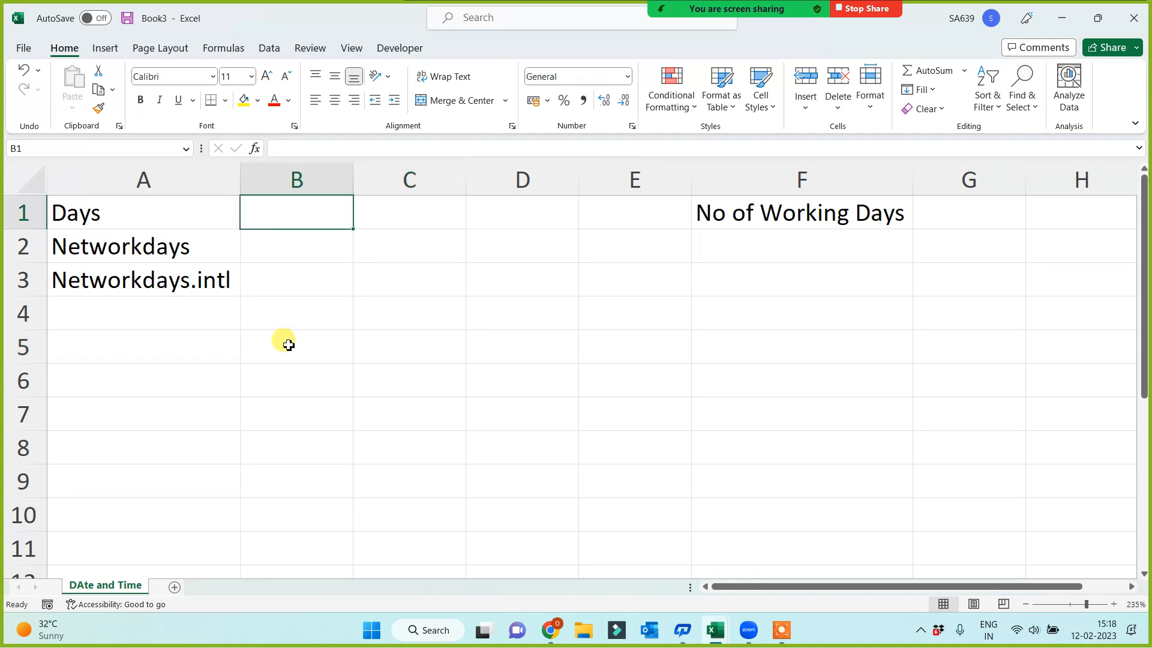
pyautogui.write('7')
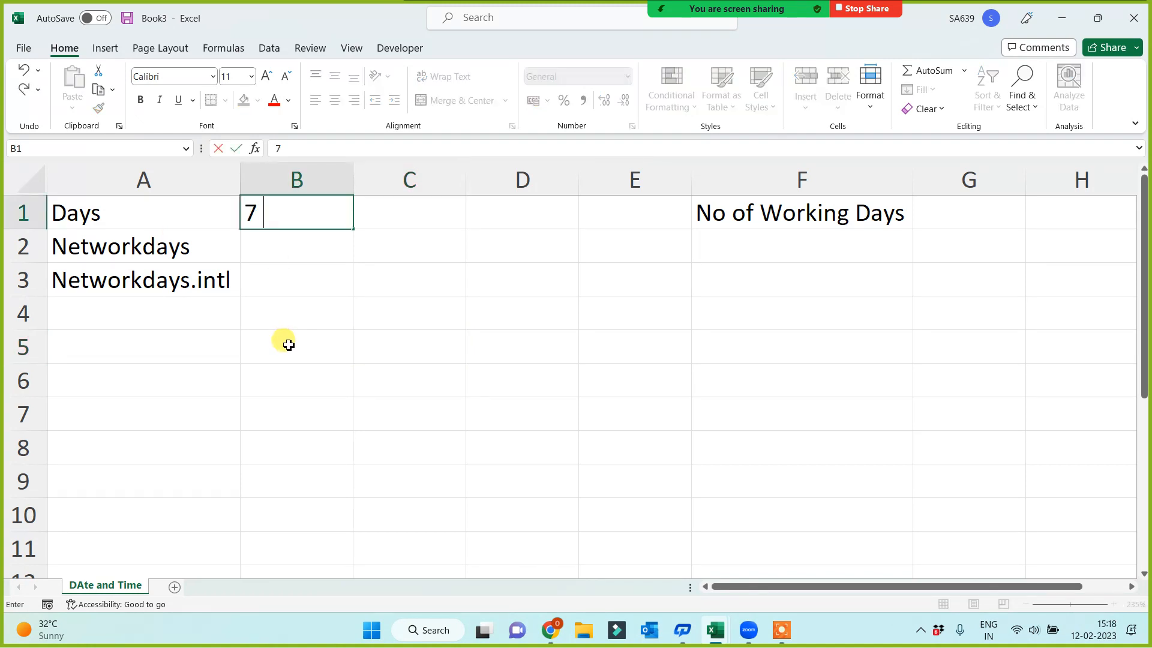
pyautogui.write(' Workding')
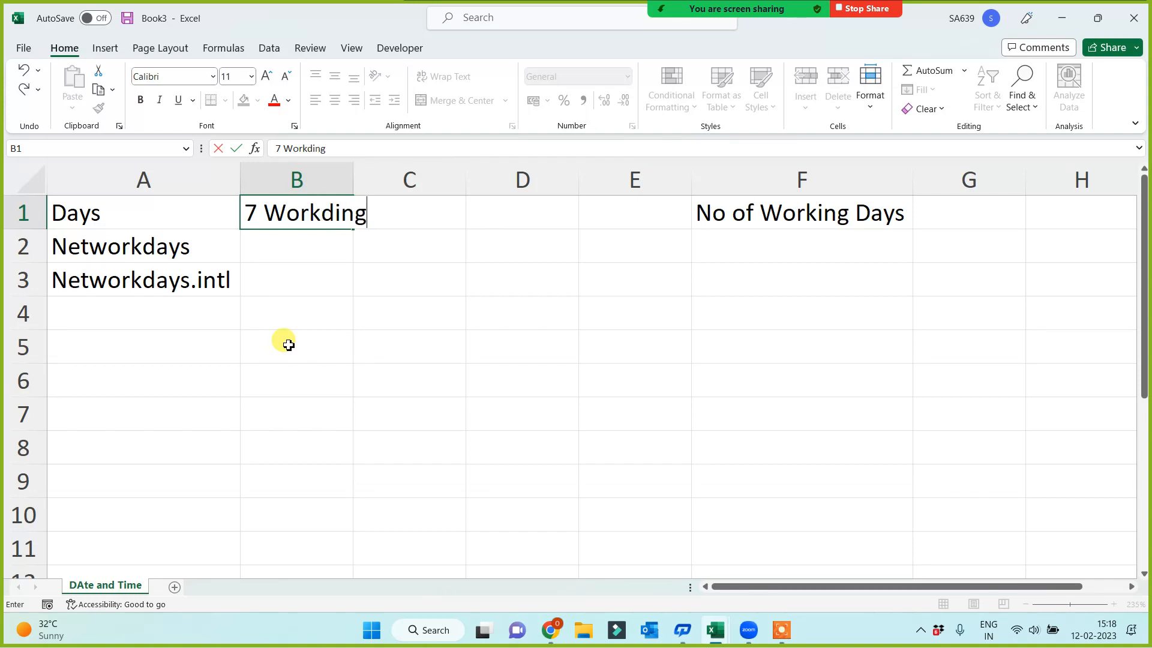
pyautogui.press('BackSpace')
pyautogui.press('BackSpace')
pyautogui.press('BackSpace')
pyautogui.press('BackSpace')
pyautogui.write('ing')
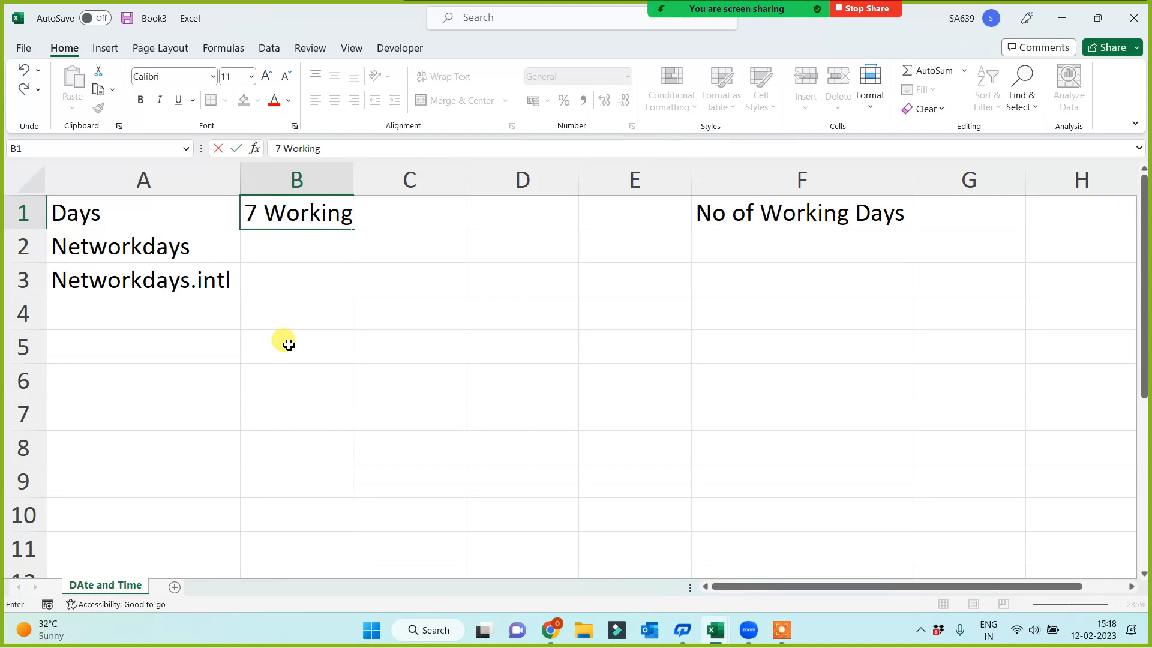
pyautogui.press('Return')
# Enter "5 Working (sat/sun - fixed off)" in B2 as the description beside Networkdays
pyautogui.write('5 ')
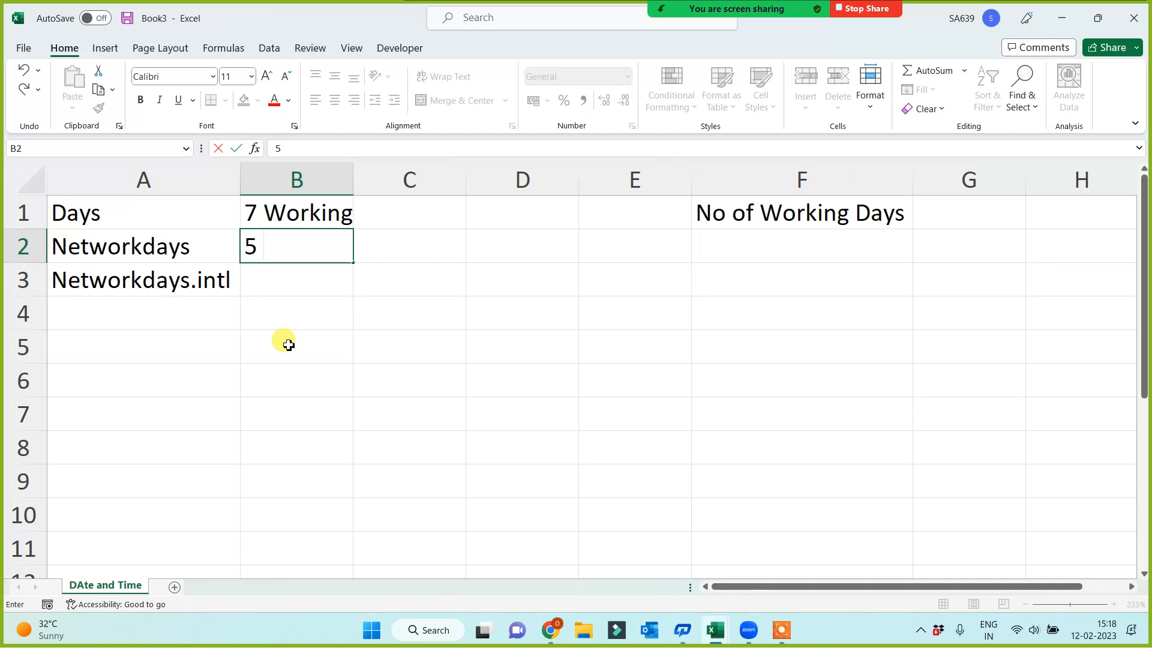
pyautogui.write('Working')
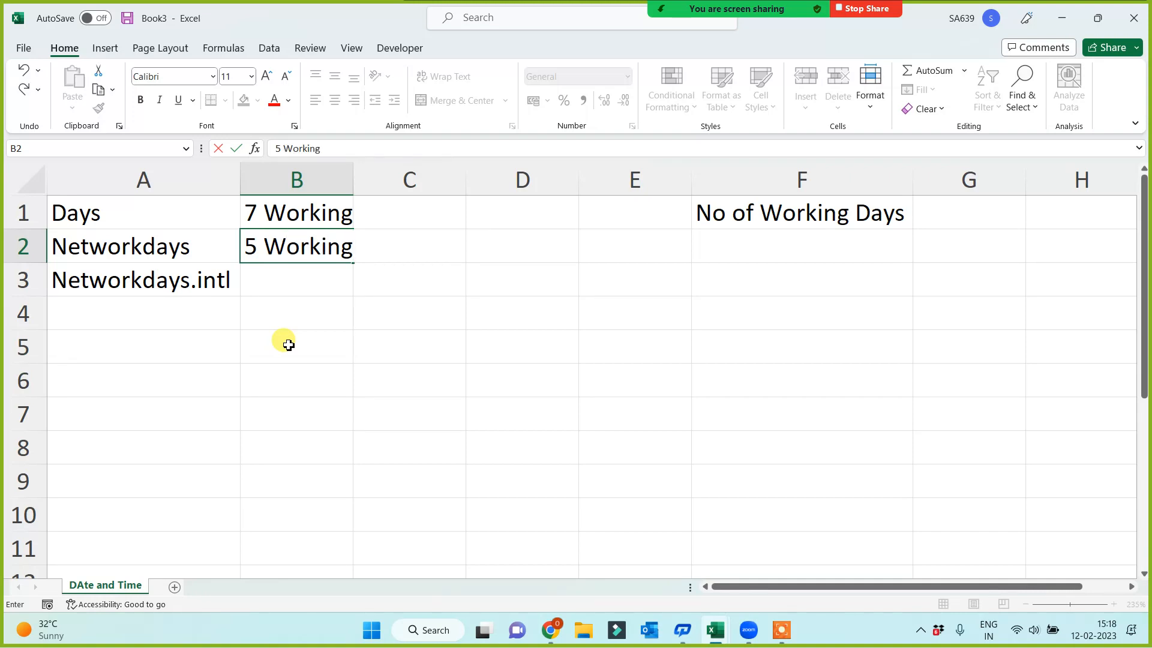
pyautogui.write(' (sat/sun - f')
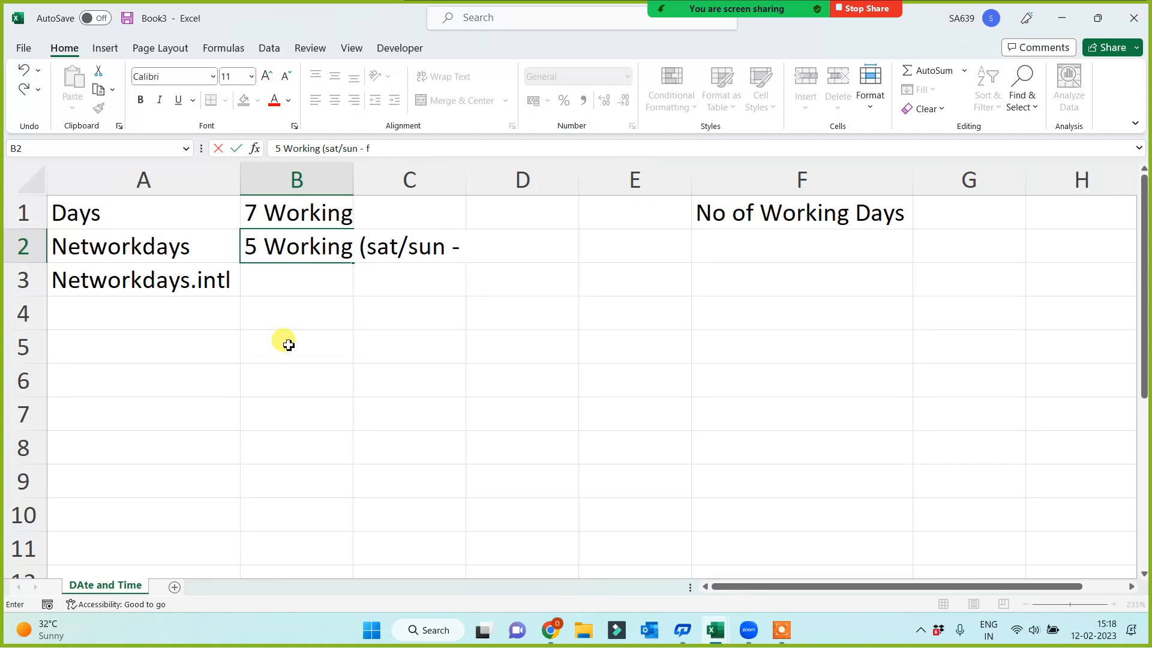
pyautogui.write('ixed off)')
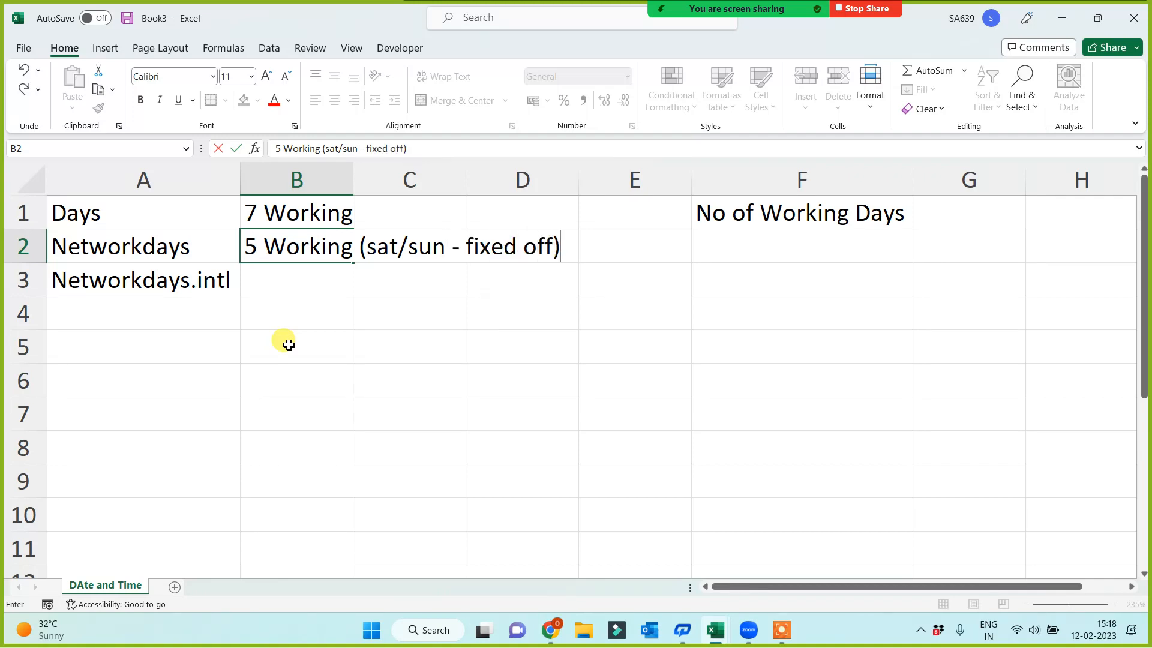
pyautogui.press('Return')
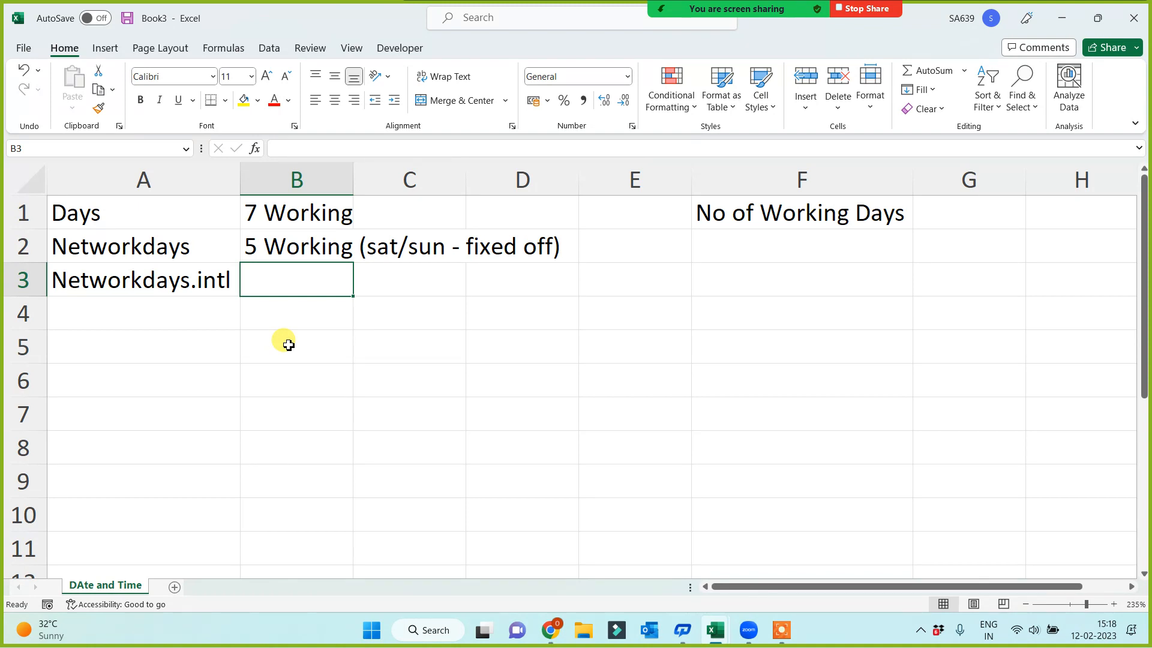
# Enter "Working / Off - Customize" in B3 beside Networkdays.intl and fit column B's width to its contents
pyautogui.write('Wor')
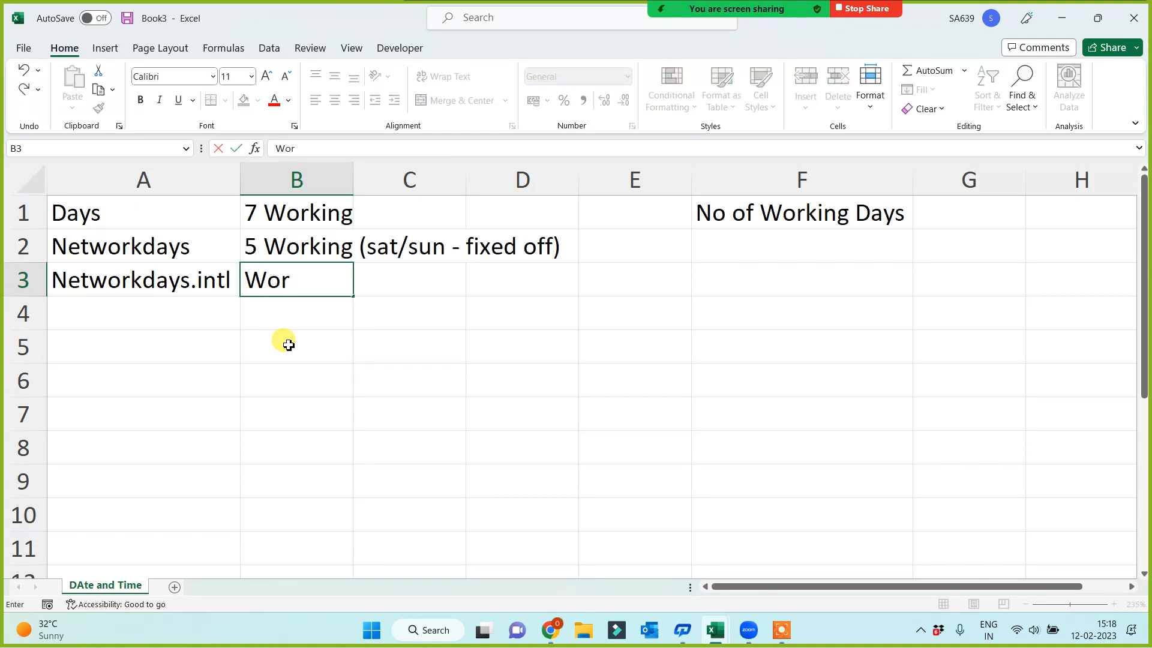
pyautogui.write('king / Of')
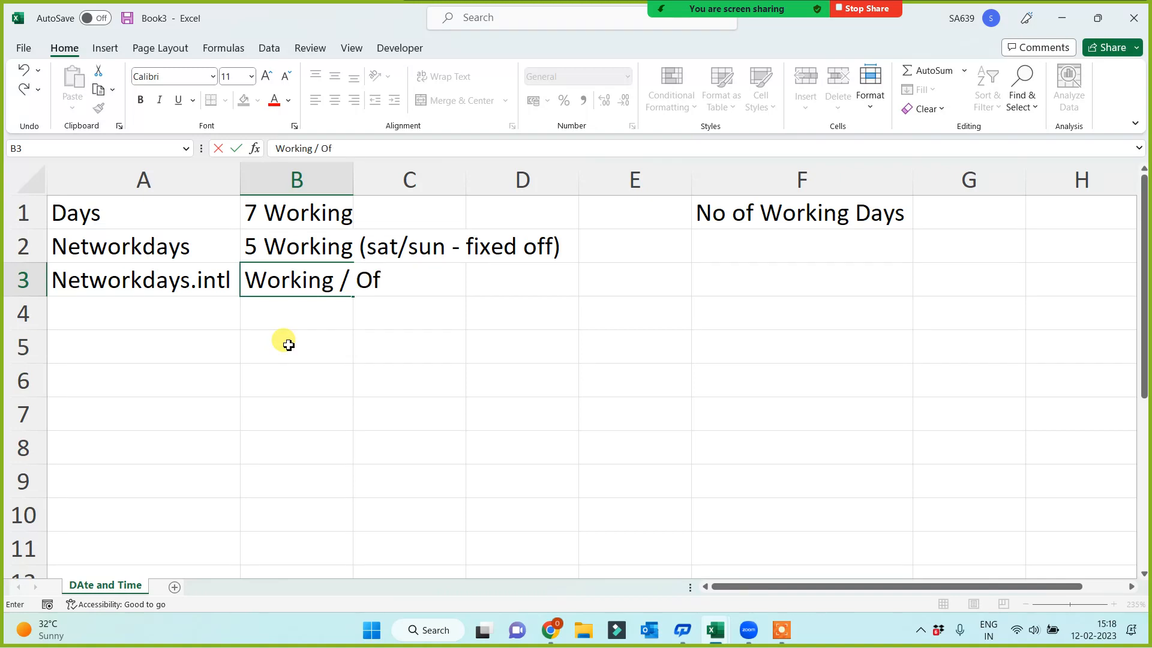
pyautogui.write('f - Customize')
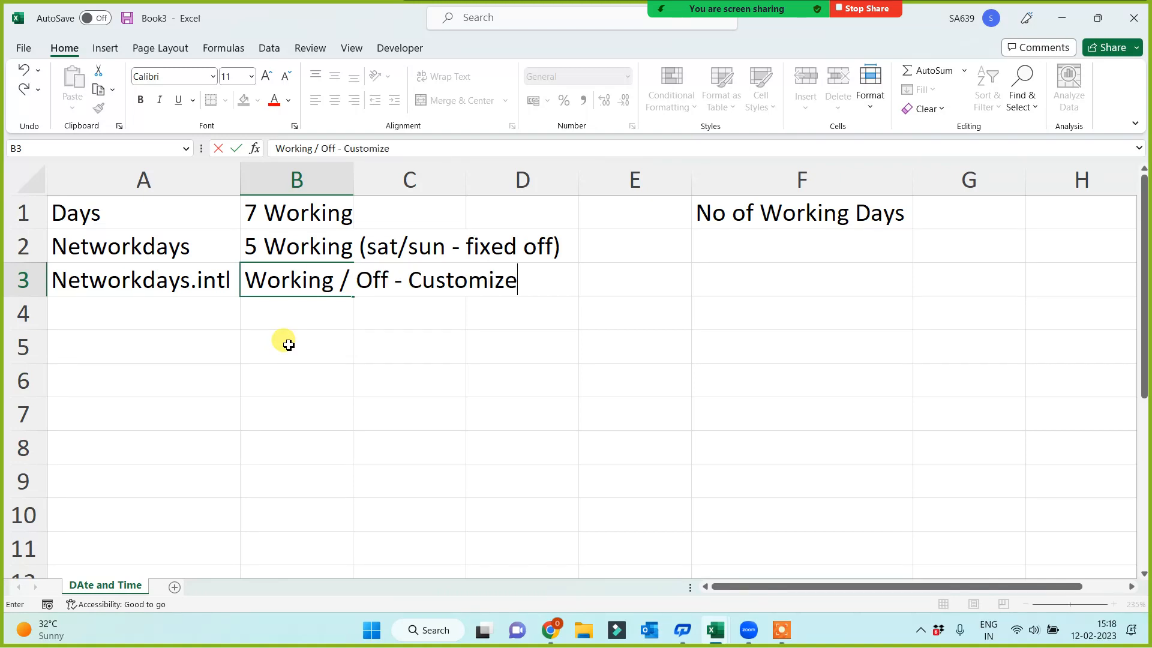
pyautogui.press('Return')
pyautogui.doubleClick(354, 169)
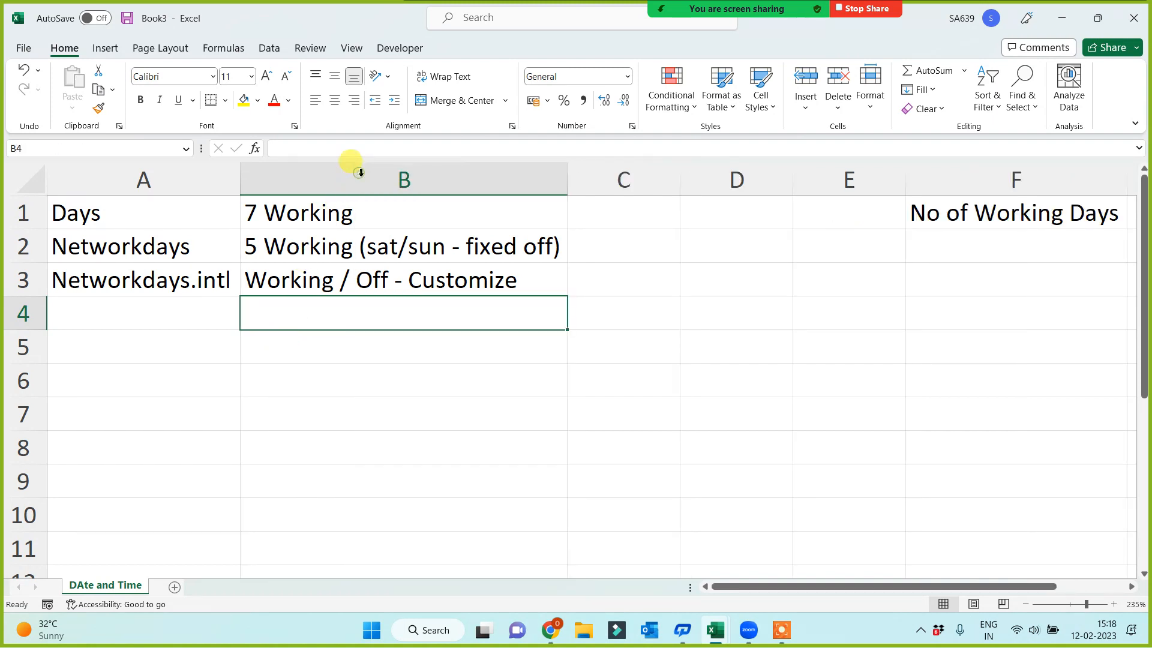
# Delete the empty column D between the descriptions and the "No of Working Days" heading
pyautogui.click(722, 182)
pyautogui.hotkey('ctrl', '-')
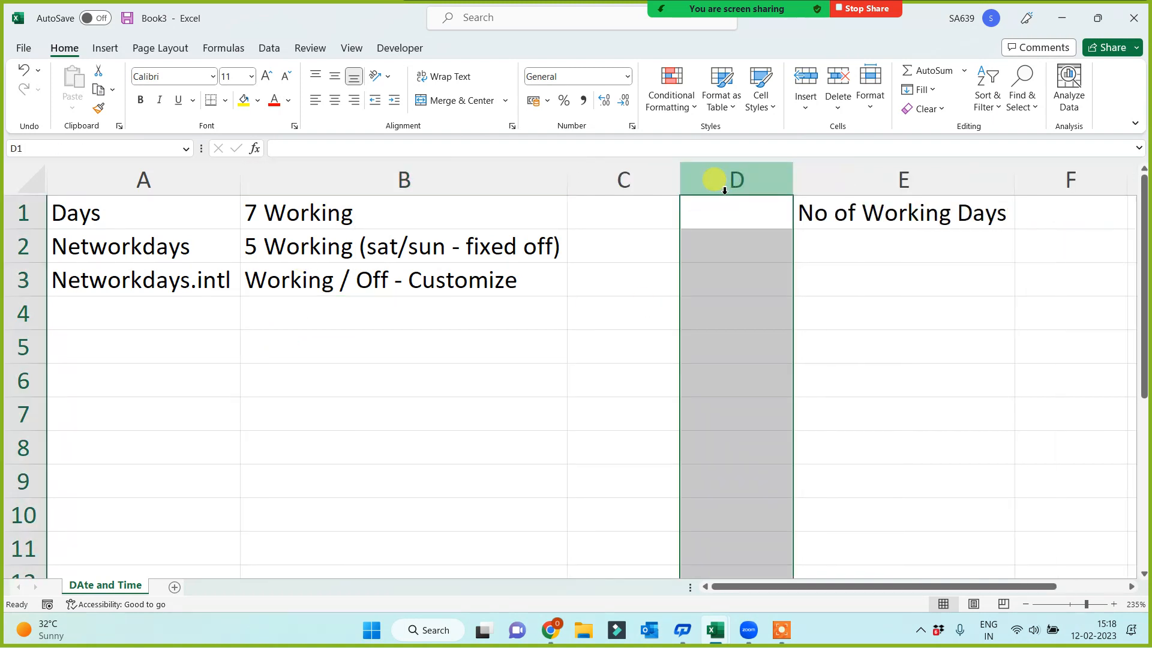
pyautogui.click(351, 477)
pyautogui.click(252, 406)
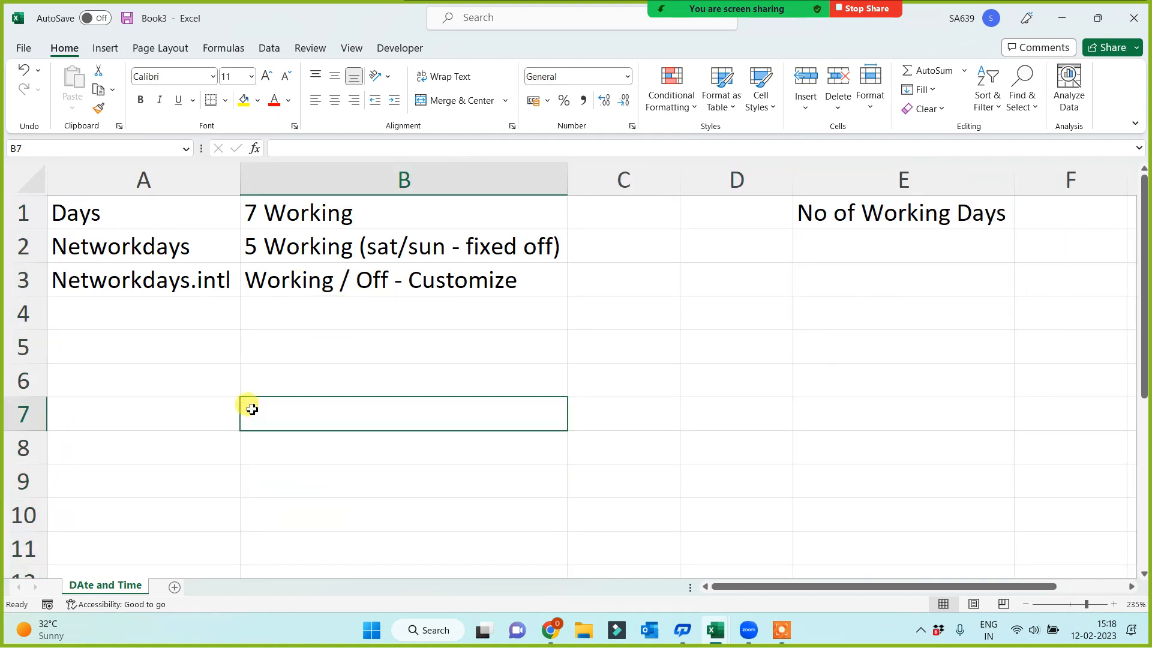
# Fill the three function name cells A1 to A3 with yellow
pyautogui.click(87, 211)
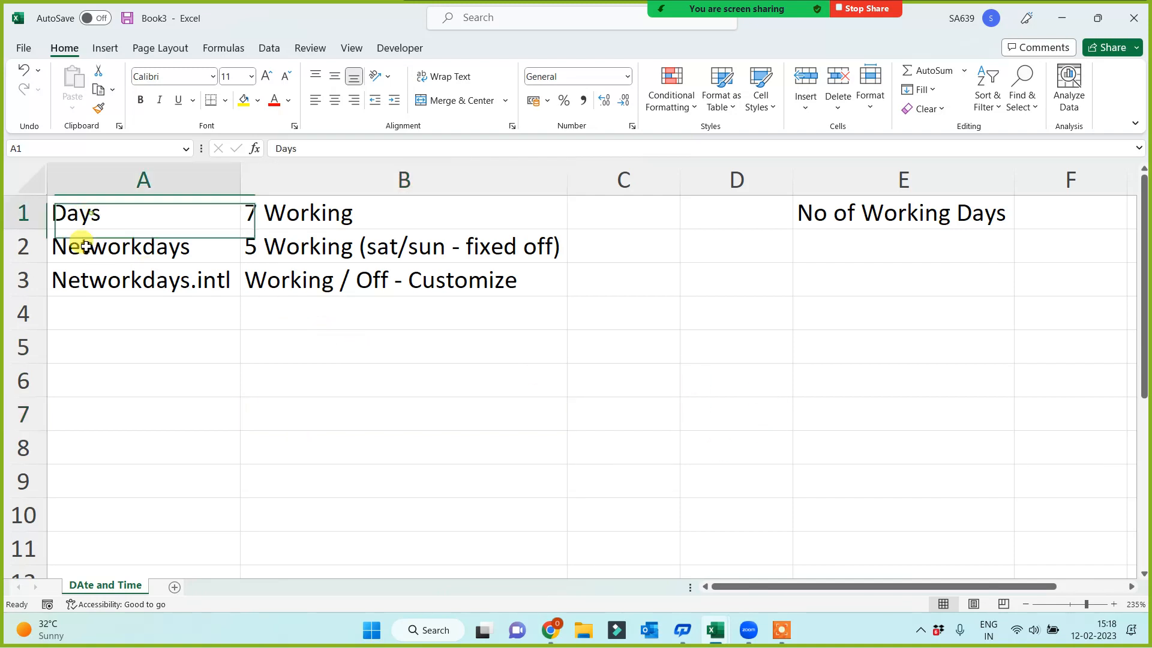
pyautogui.moveTo(86, 246); pyautogui.dragTo(77, 275)
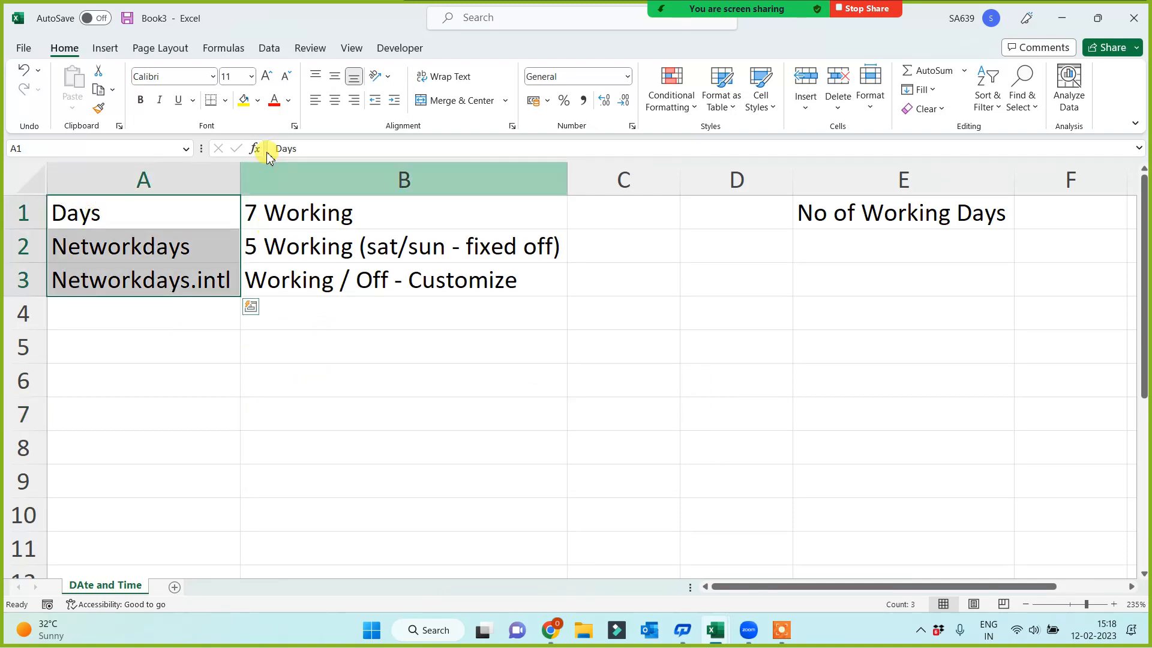
pyautogui.click(243, 100)
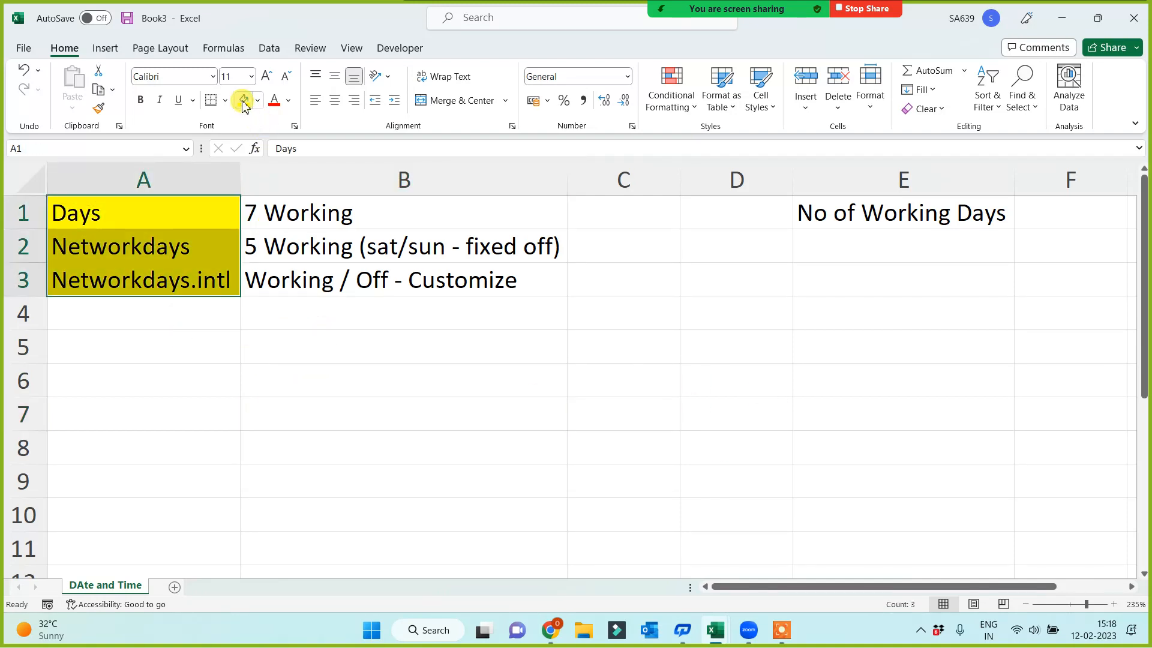
# Enter the label "DOJ" in E3 with the date 14 Jan 2020 in D3, and fit column D's width to its contents
pyautogui.click(795, 293)
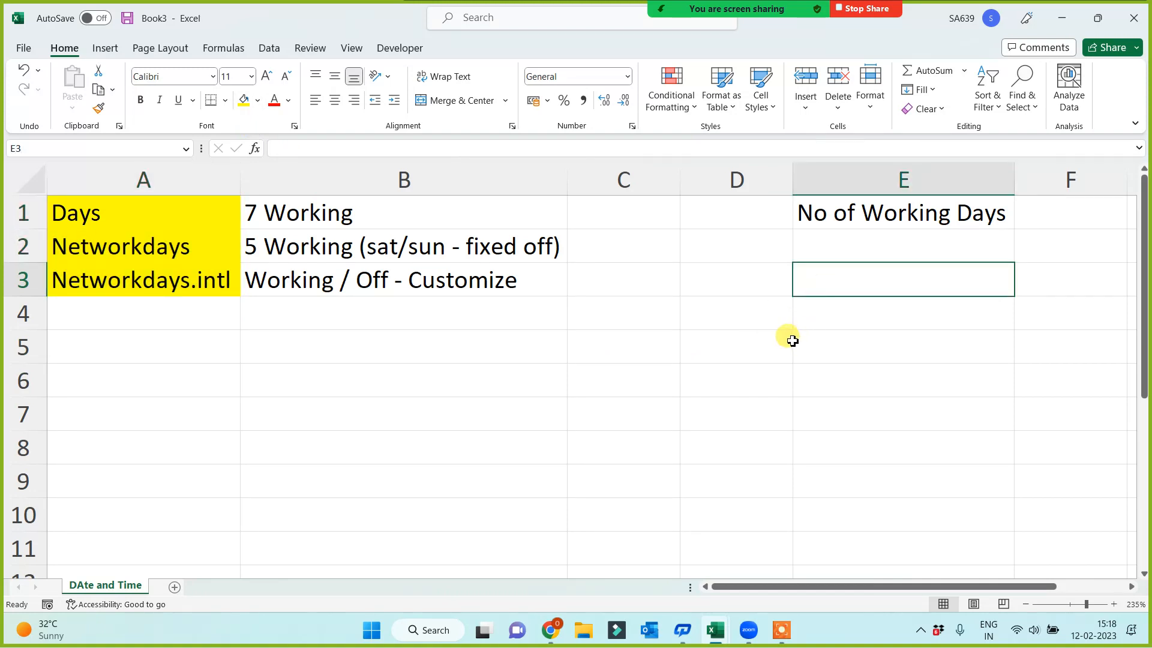
pyautogui.write('D')
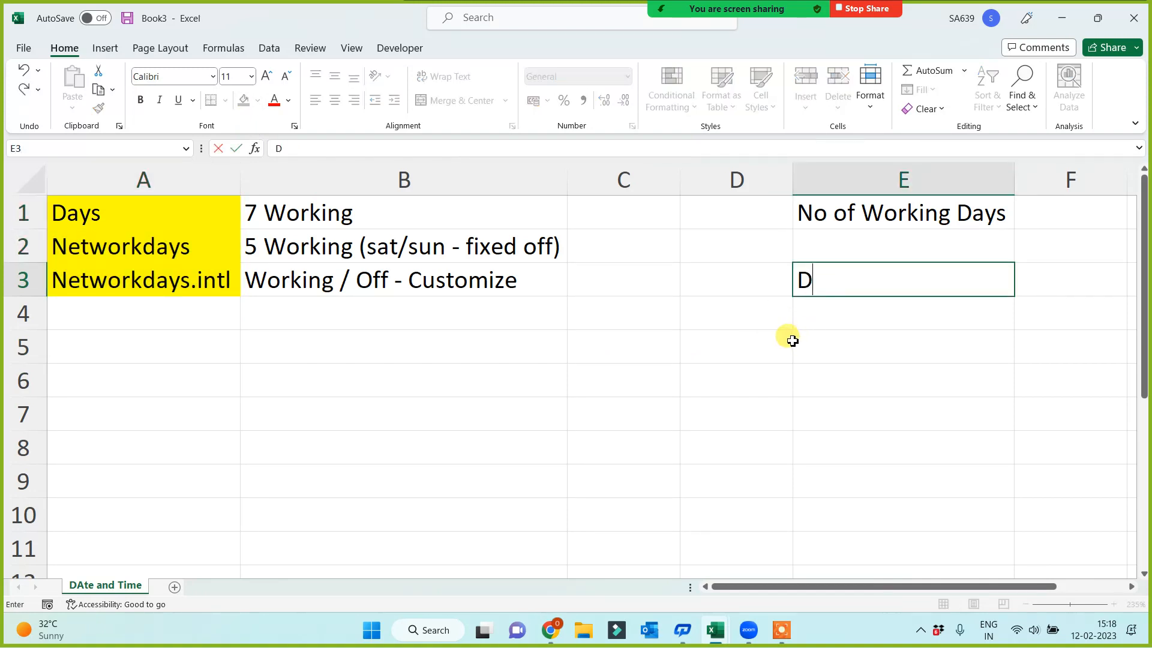
pyautogui.write('OJ')
pyautogui.press('Left')
pyautogui.write('14')
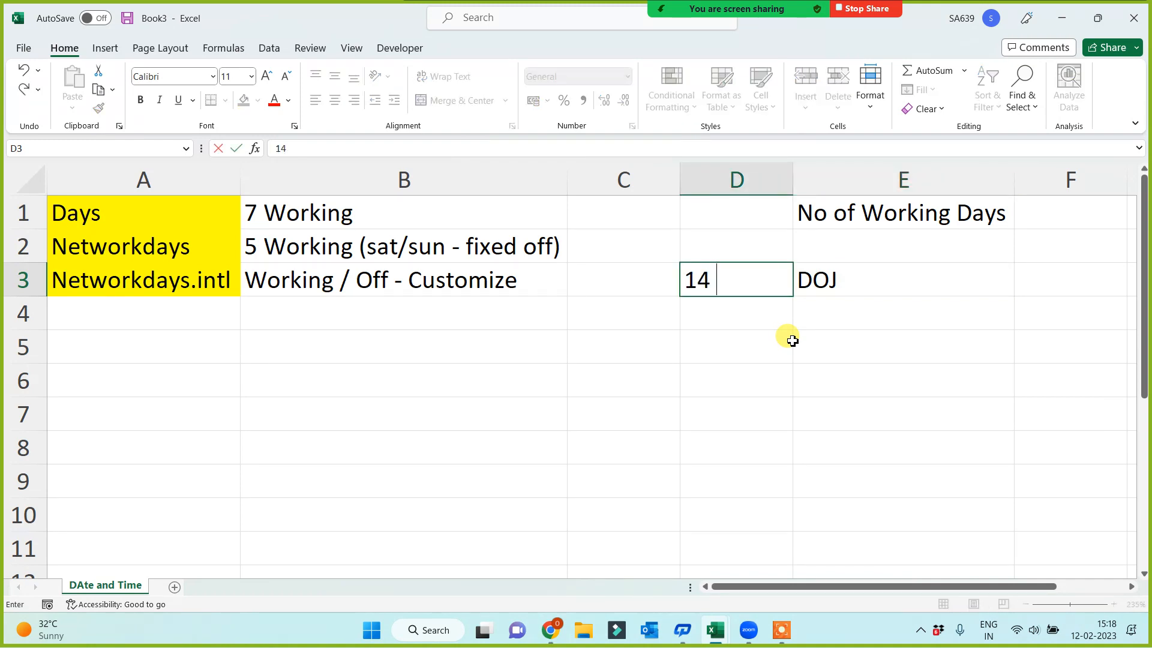
pyautogui.write(' Jan 2020')
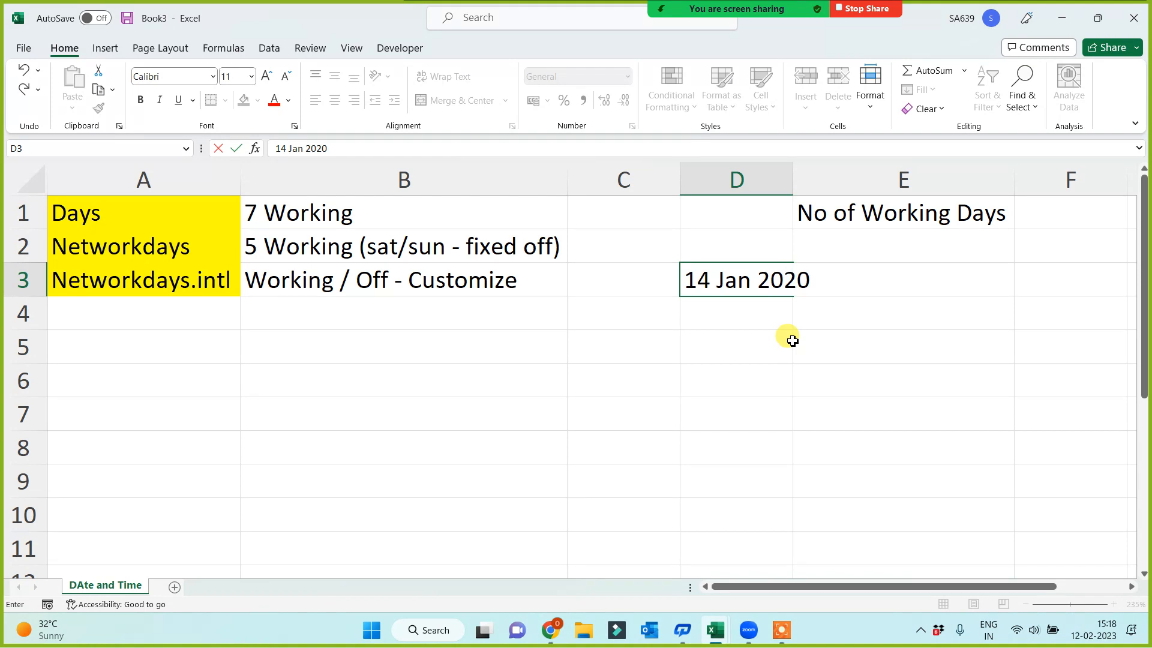
pyautogui.click(784, 336)
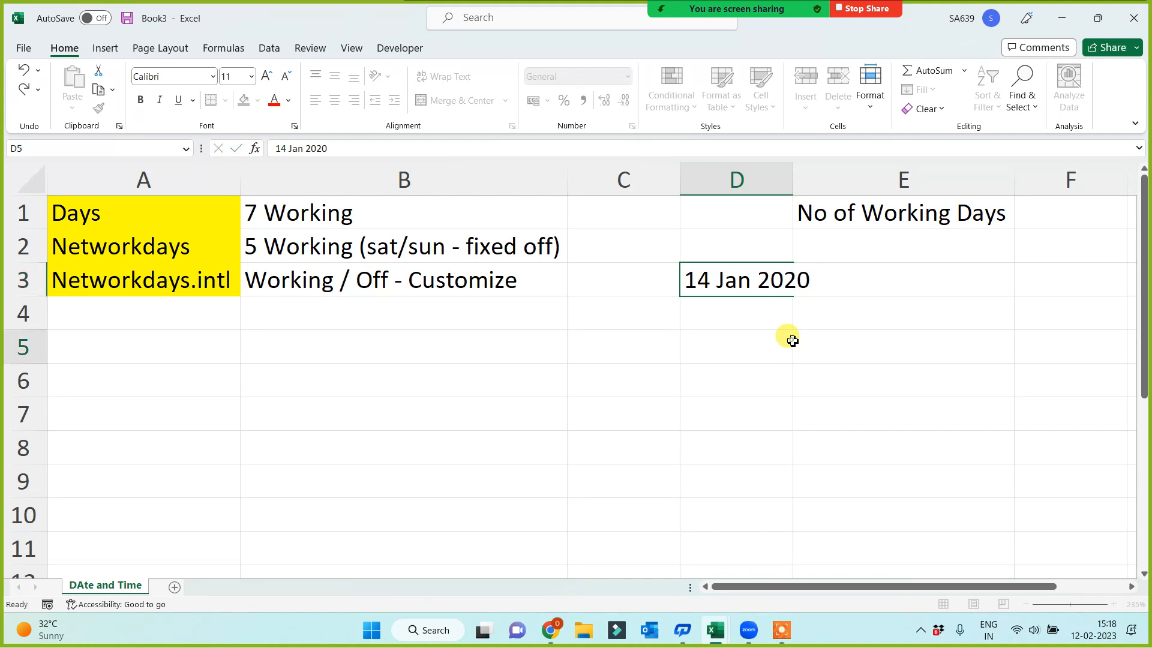
pyautogui.doubleClick(793, 175)
# Enter the label "Today" in E4 and the current date in D4 with the formula =TODAY()
pyautogui.click(830, 319)
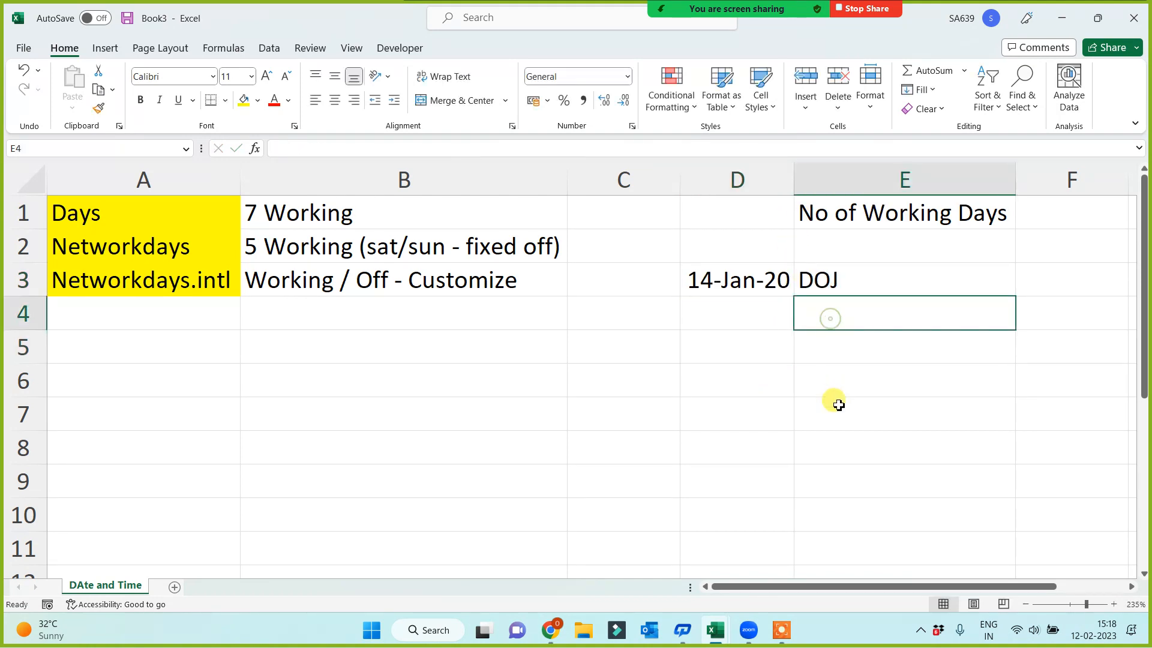
pyautogui.write('Today')
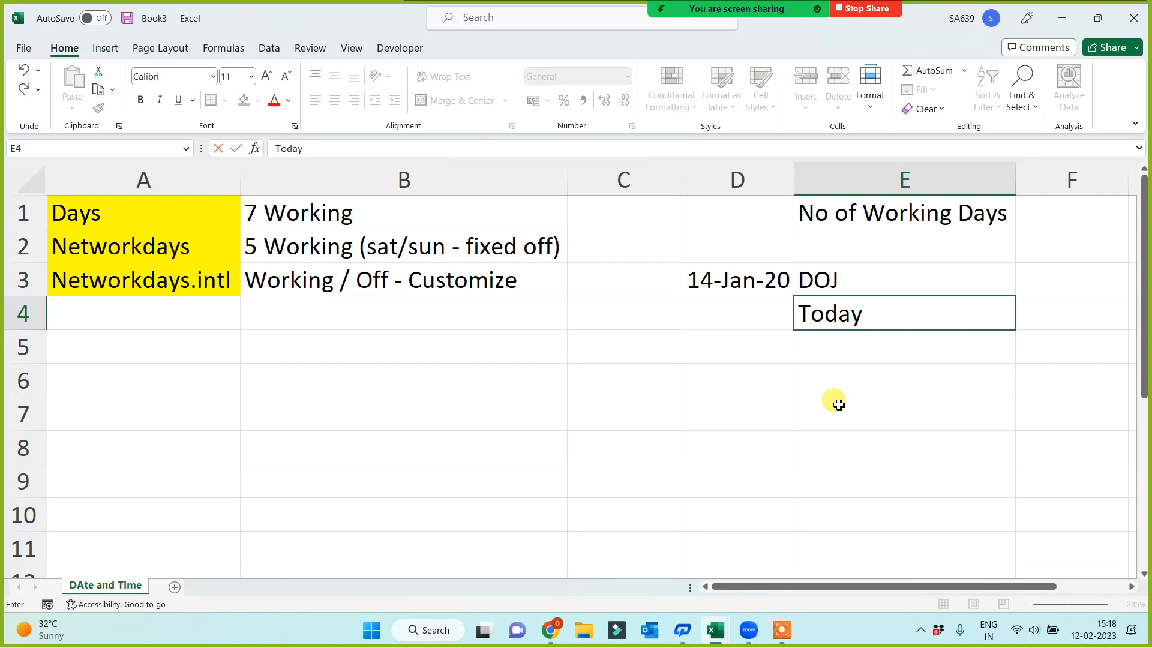
pyautogui.click(838, 405)
pyautogui.click(733, 312)
pyautogui.write('=to')
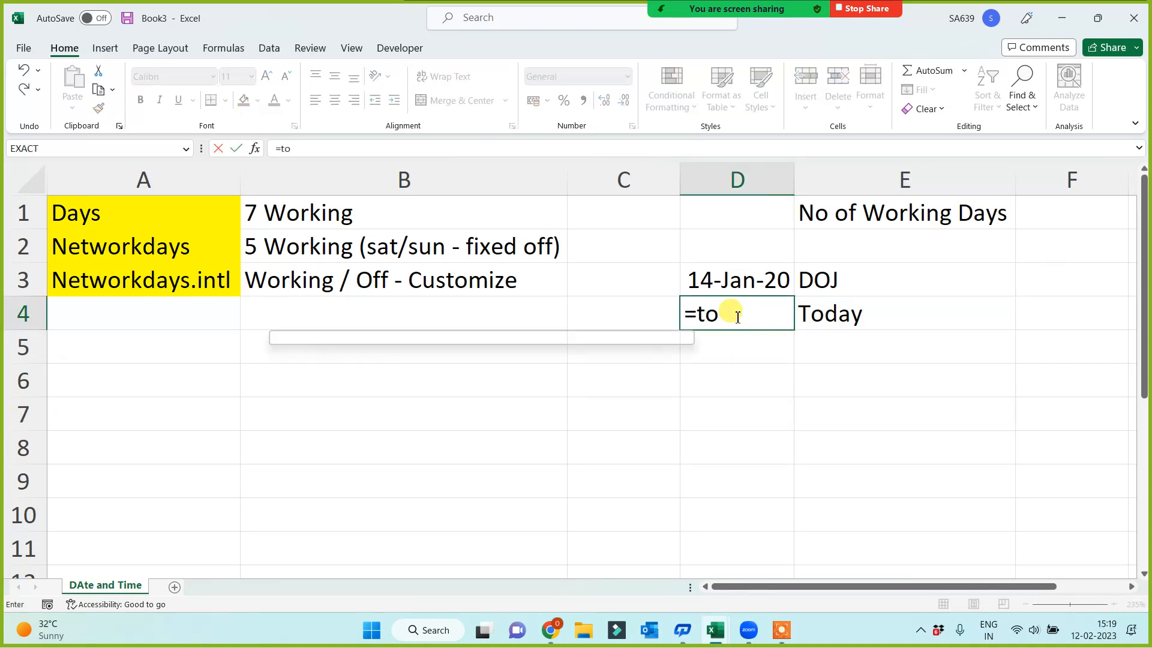
pyautogui.write('day()')
pyautogui.press('Return')
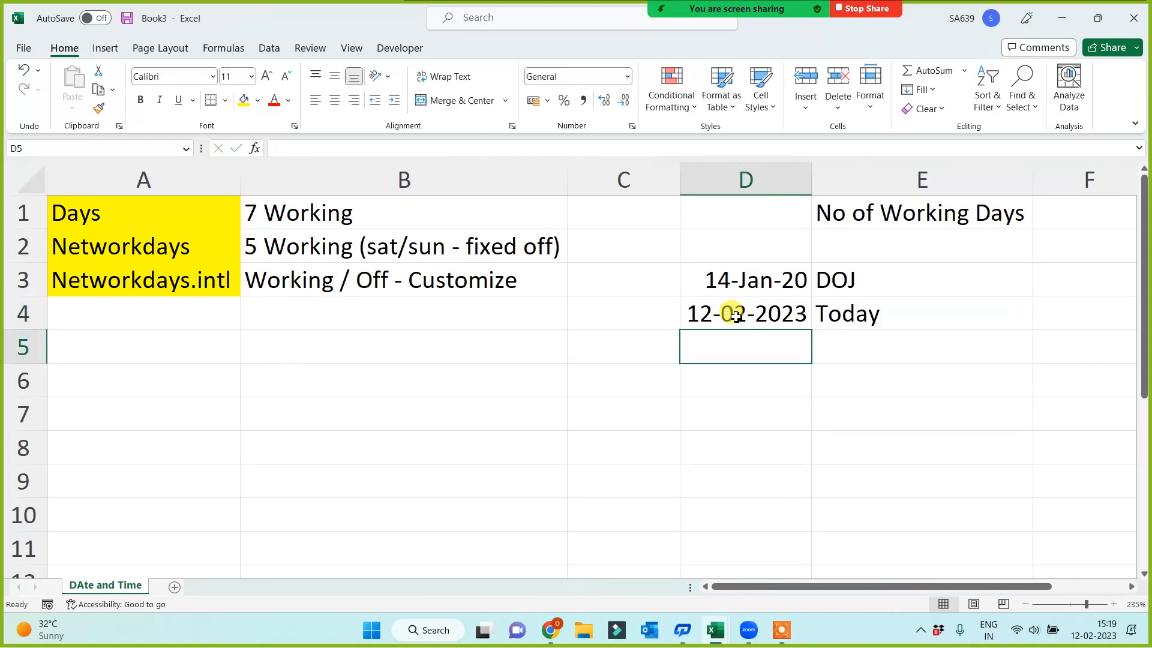
pyautogui.click(736, 316)
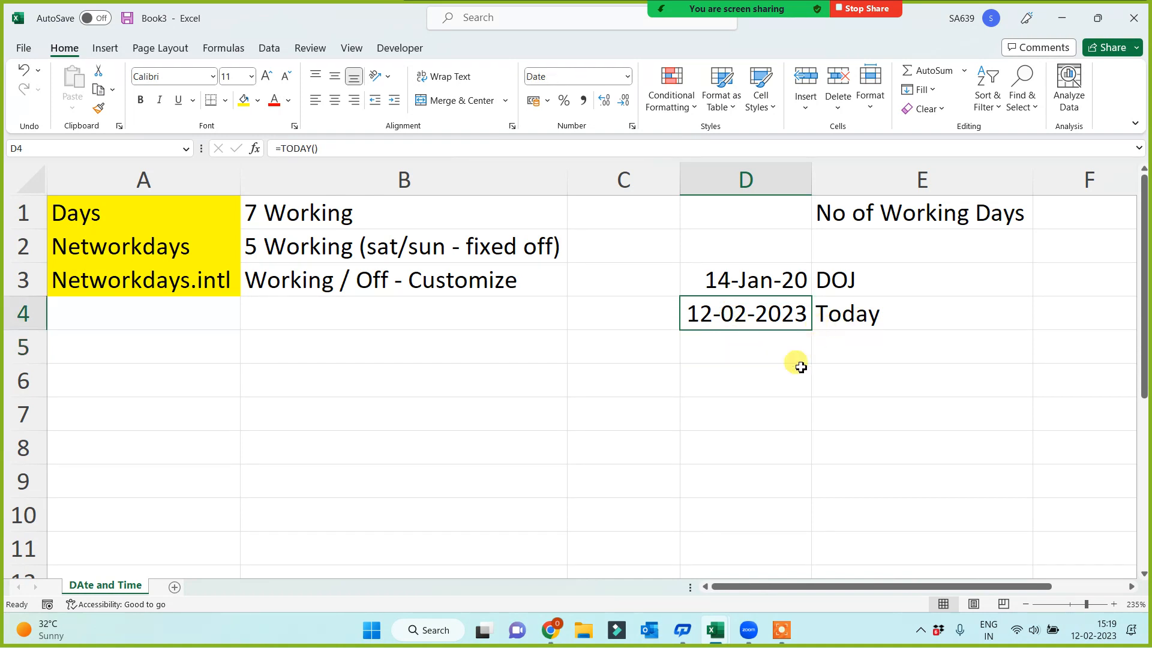
pyautogui.click(654, 392)
pyautogui.moveTo(740, 267); pyautogui.dragTo(736, 308)
pyautogui.click(735, 414)
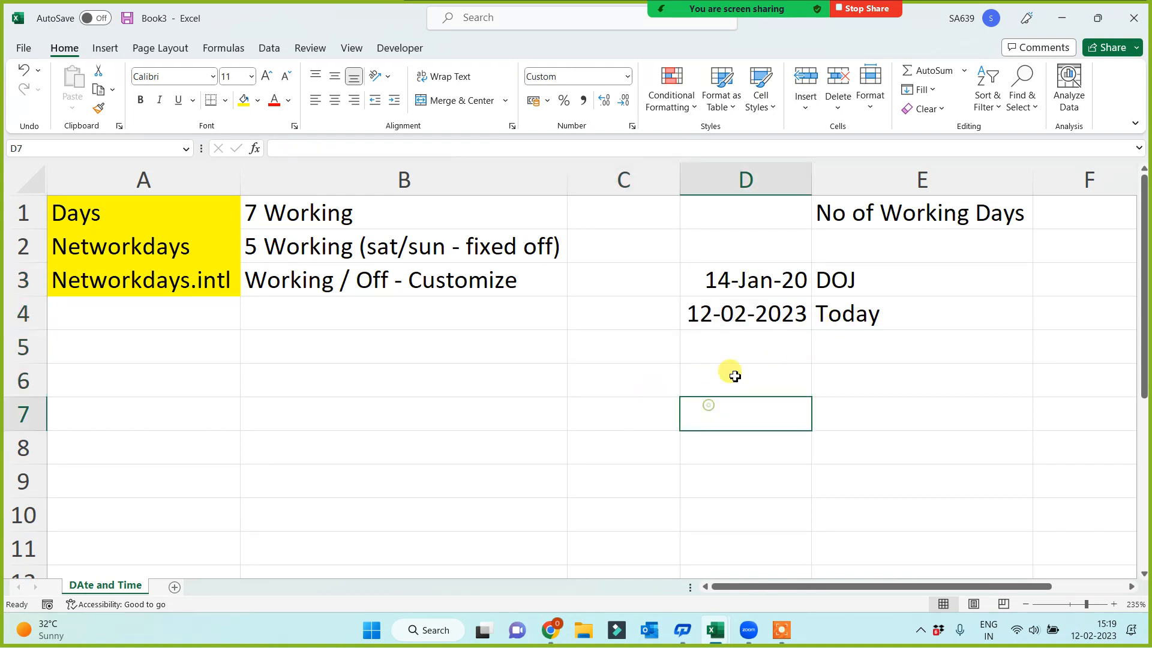
# Copy the date format of D3 onto the current date in D4 with Format Painter
pyautogui.click(744, 289)
pyautogui.click(98, 108)
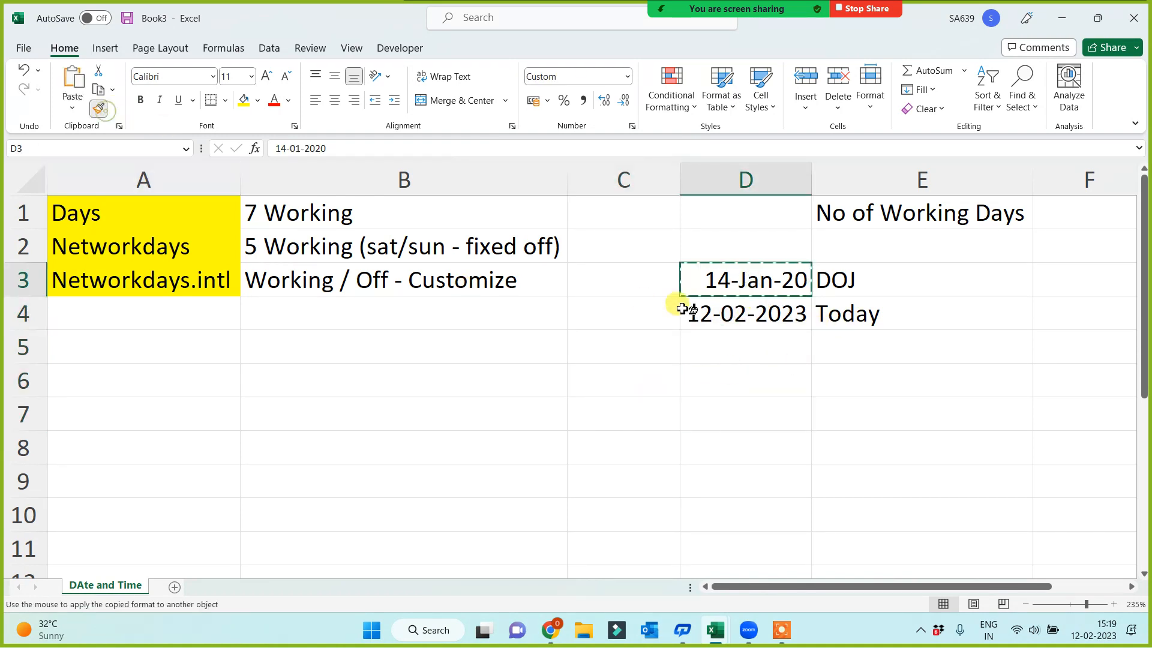
pyautogui.click(769, 320)
pyautogui.click(646, 390)
pyautogui.click(576, 418)
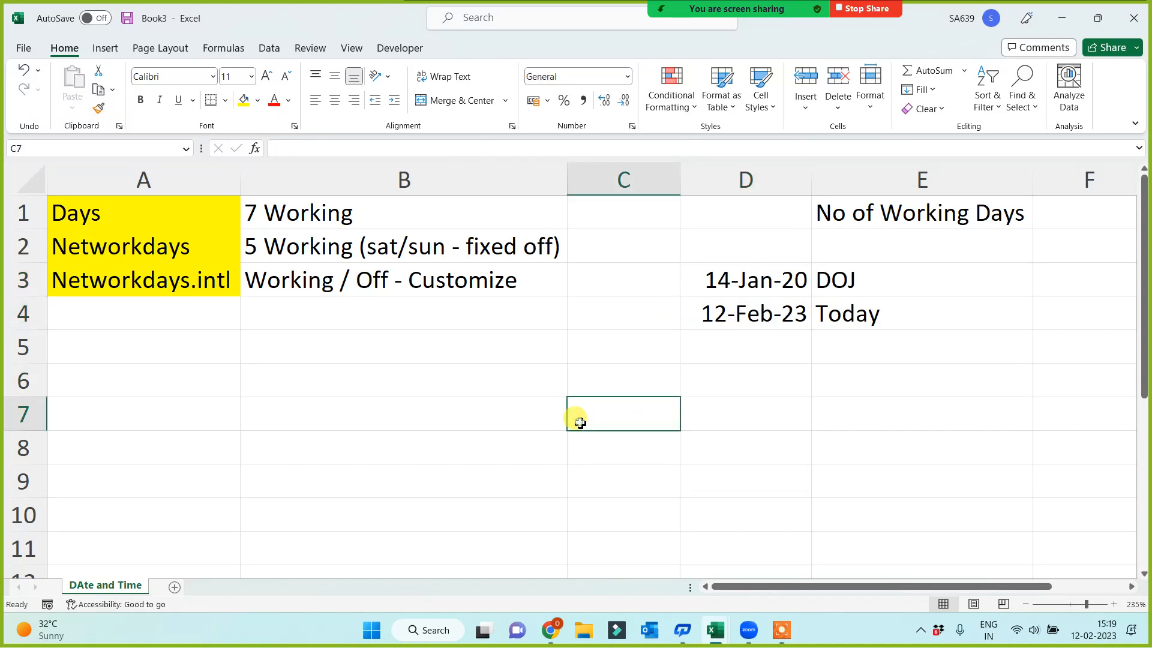
pyautogui.click(101, 212)
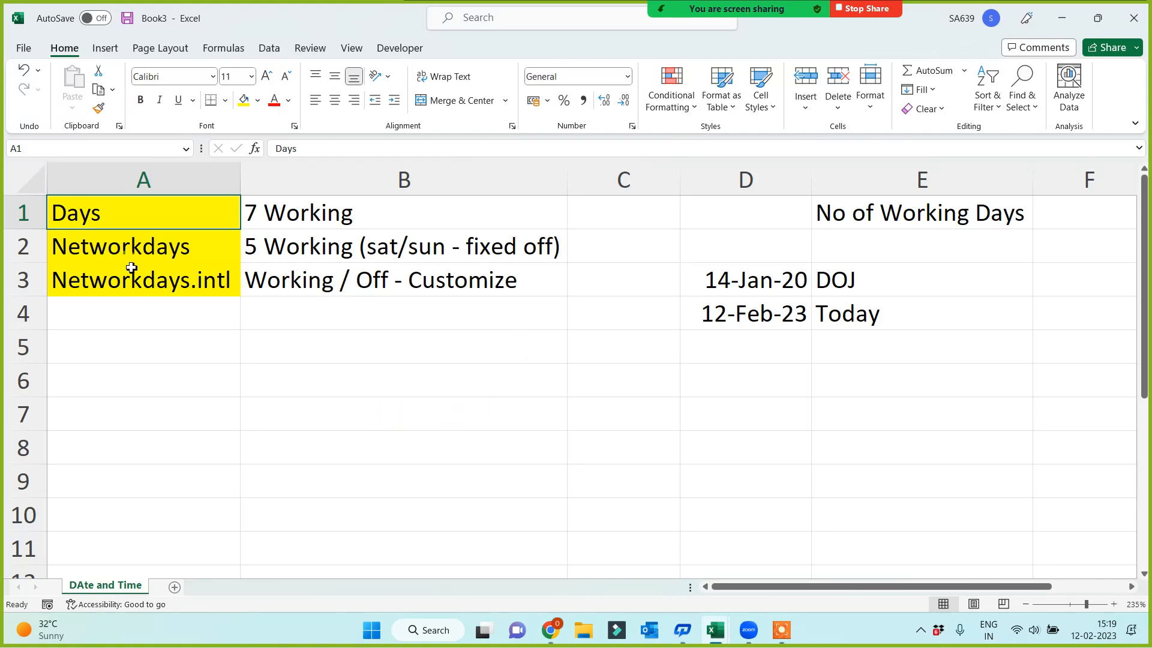
pyautogui.click(308, 226)
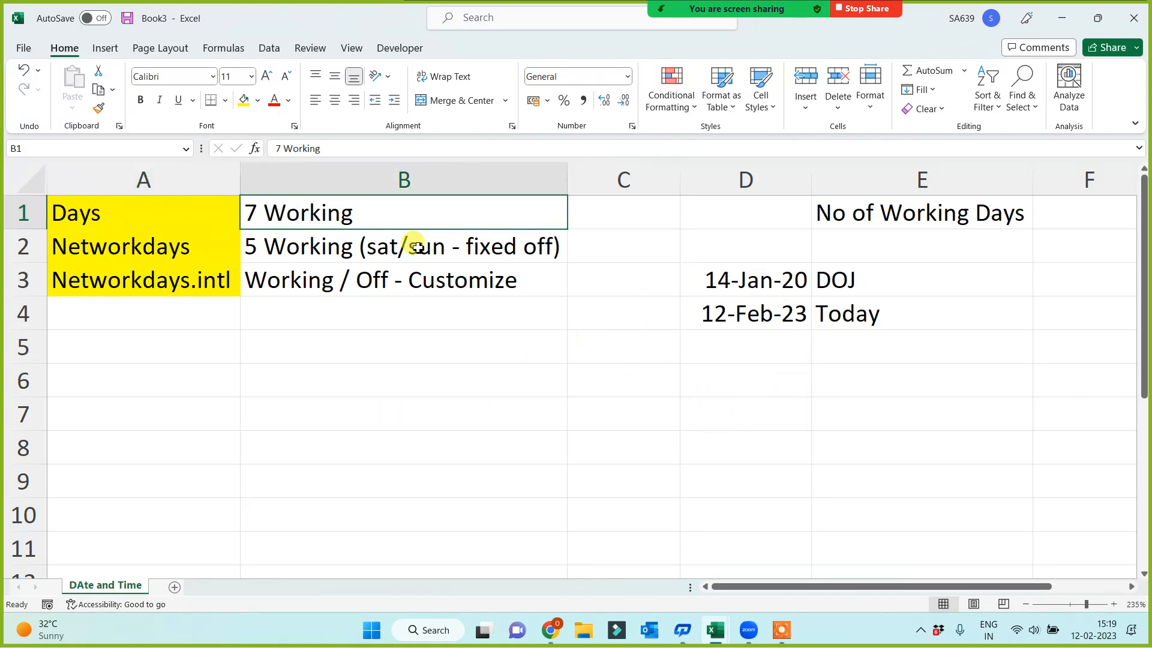
pyautogui.click(732, 279)
pyautogui.moveTo(734, 310); pyautogui.dragTo(735, 312)
pyautogui.click(737, 280)
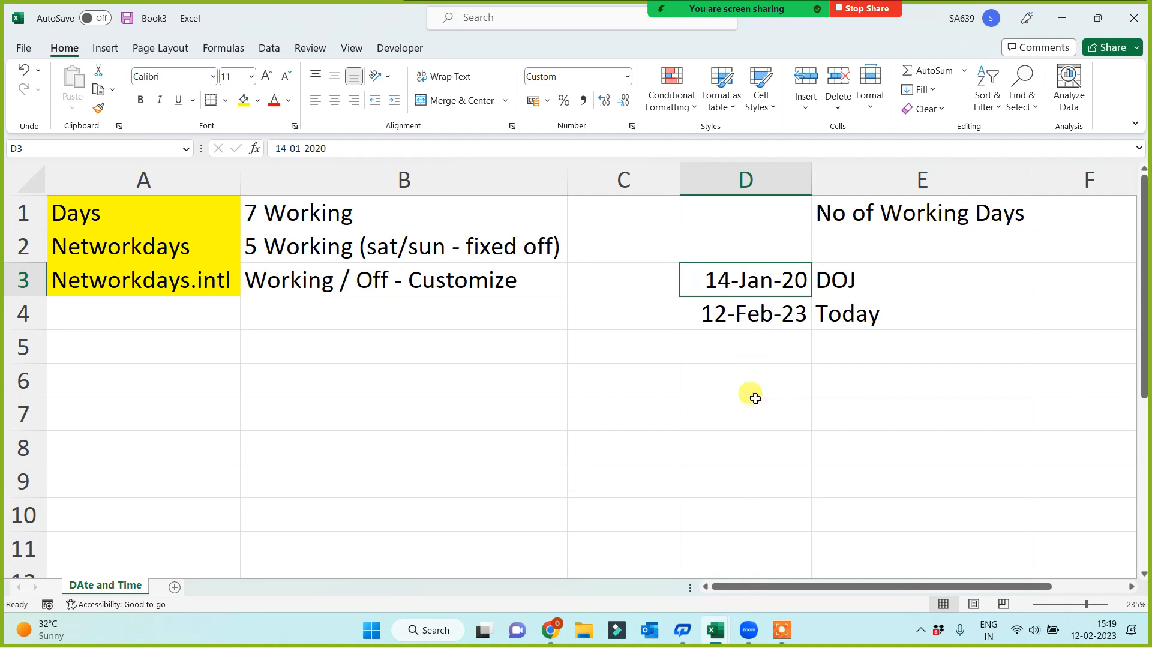
pyautogui.click(781, 631)
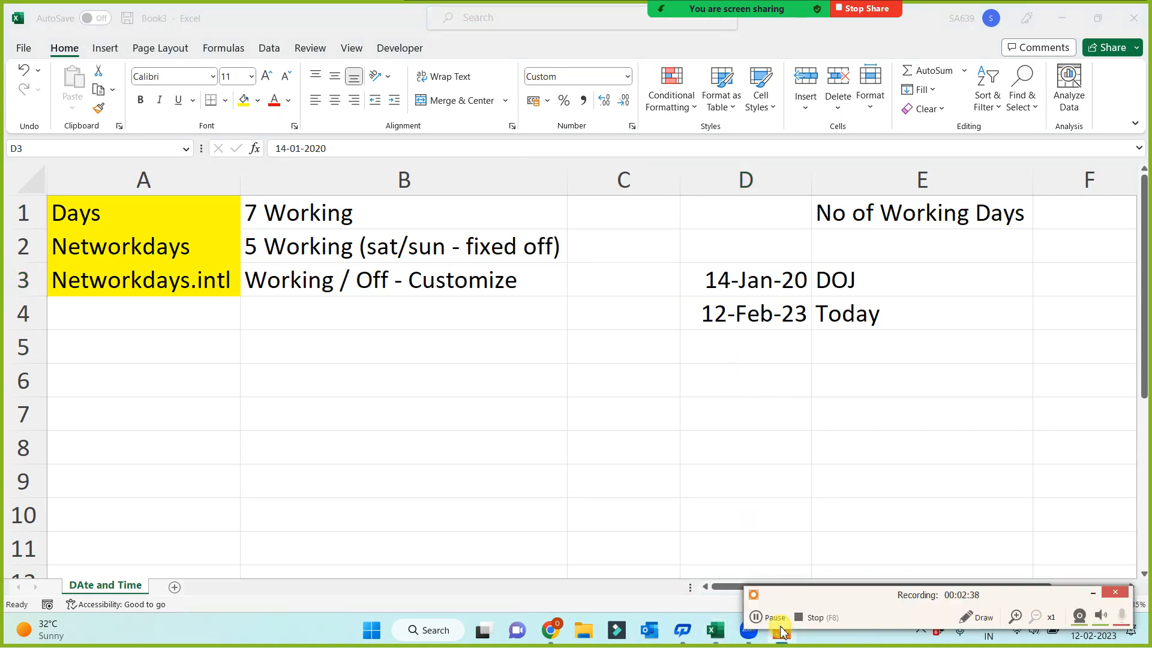
pyautogui.click(1093, 593)
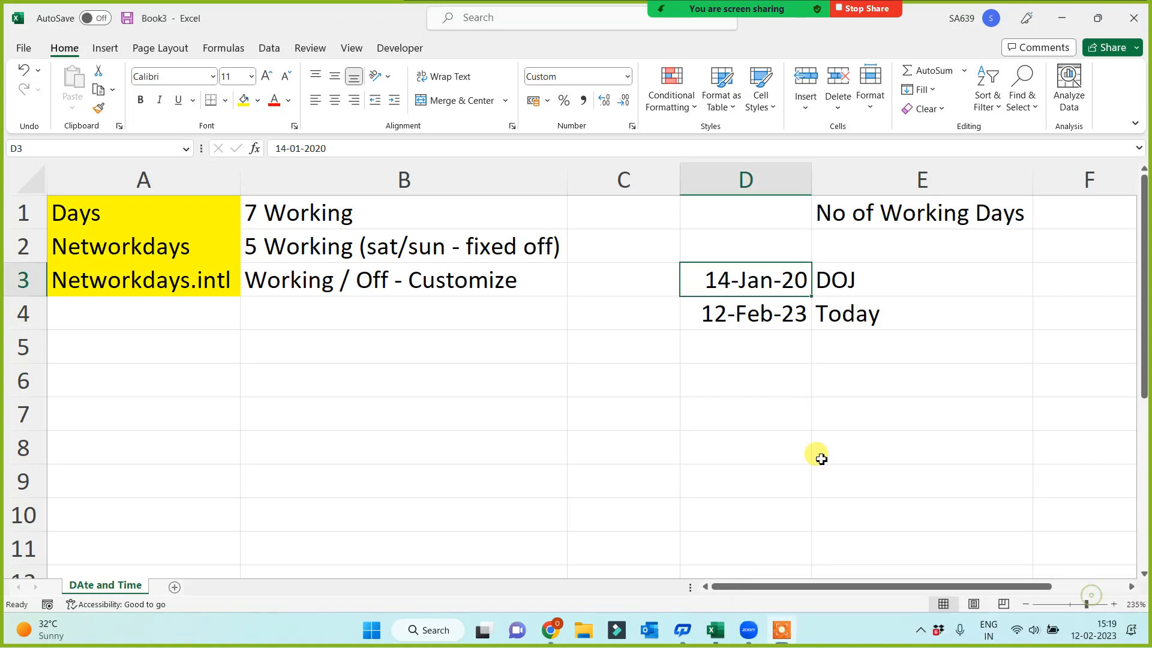
pyautogui.click(770, 418)
# Enter =DAYS(D4,D3) in C1 to count the days from the joining date to the current date
pyautogui.click(593, 215)
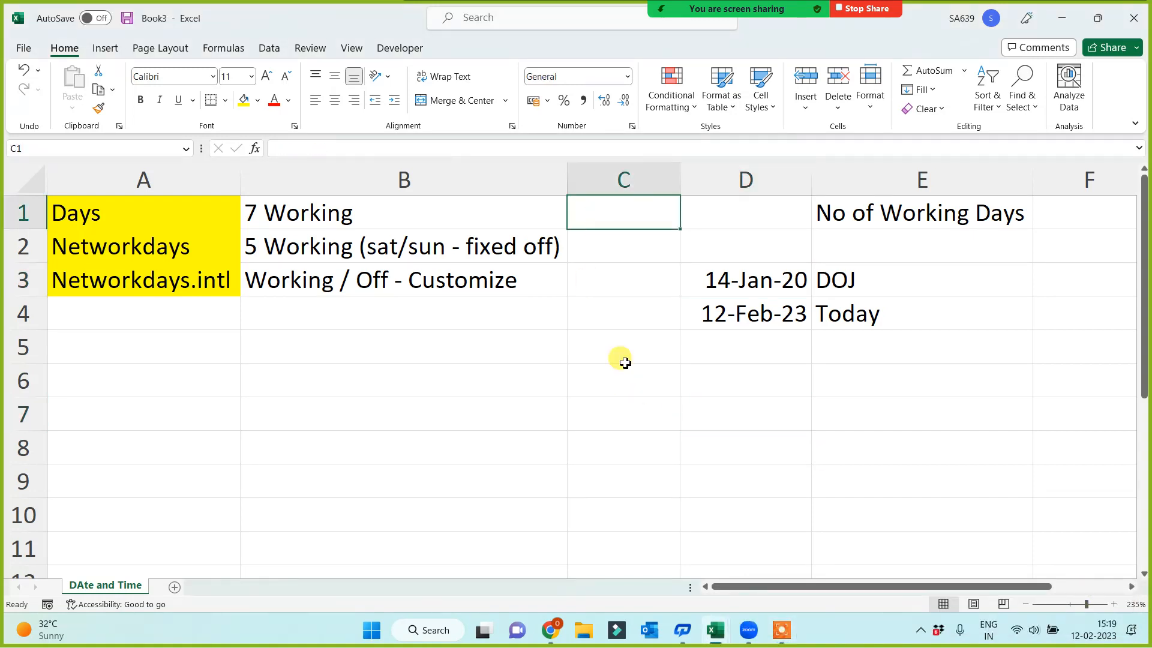
pyautogui.write('=days')
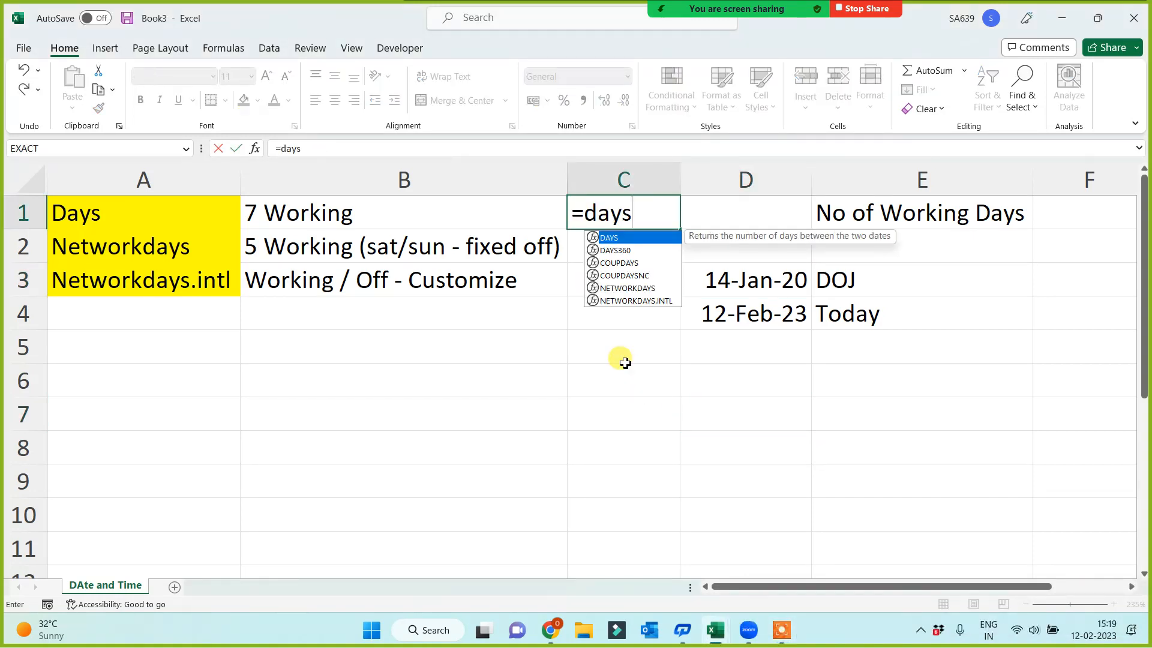
pyautogui.write('(')
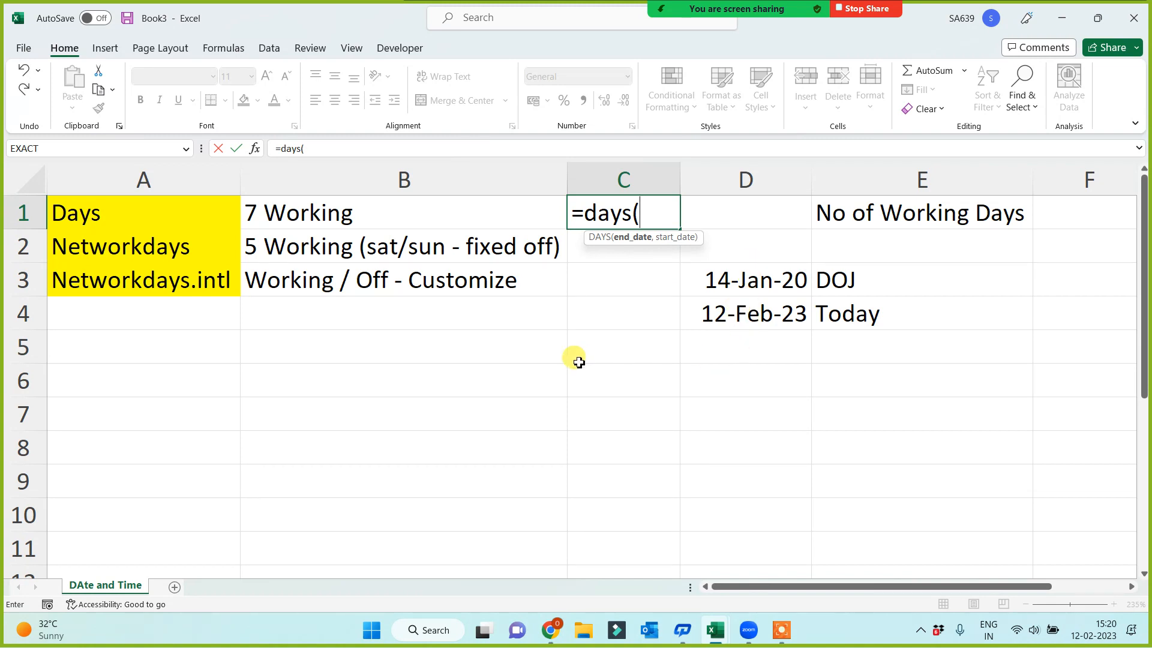
pyautogui.click(766, 313)
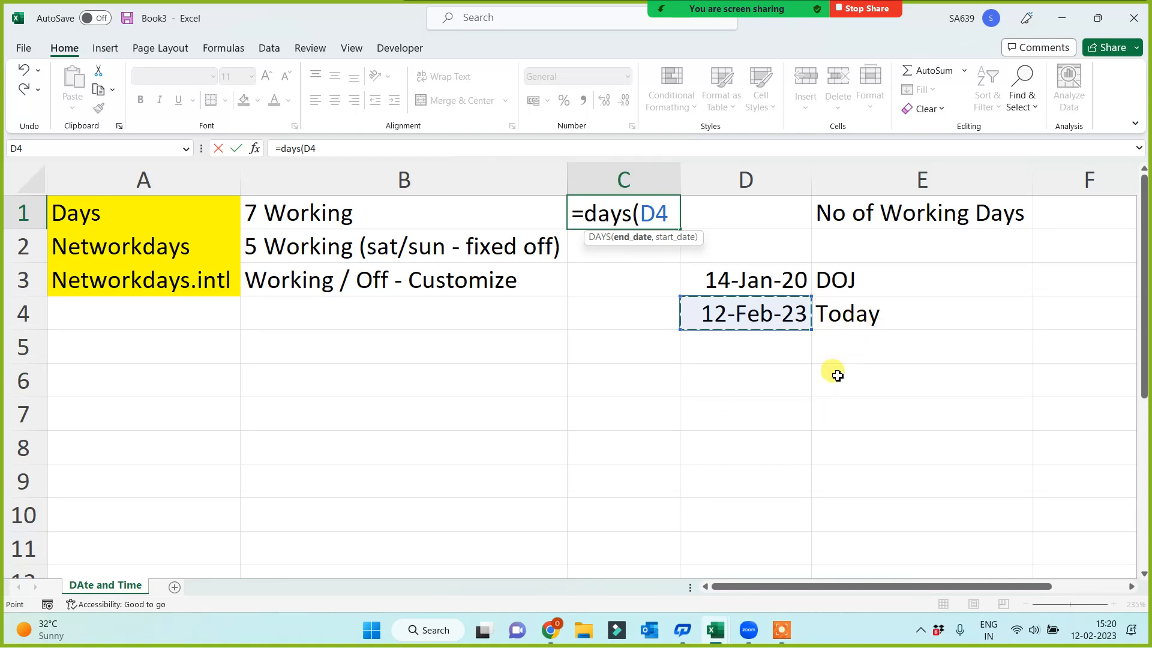
pyautogui.write(',')
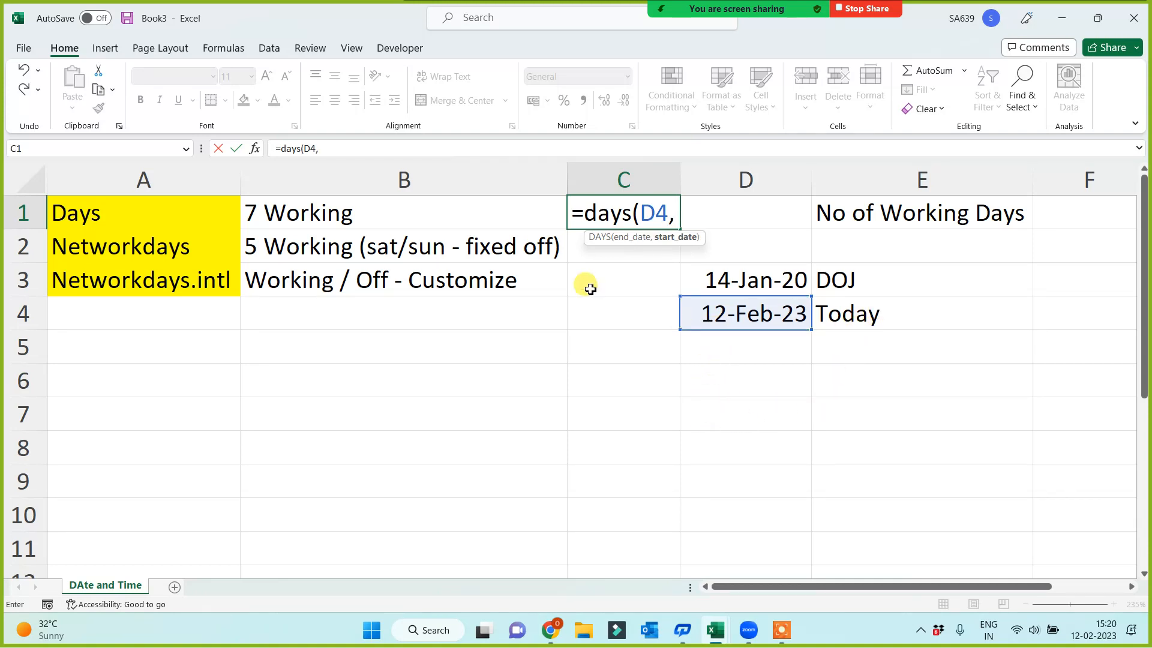
pyautogui.click(757, 283)
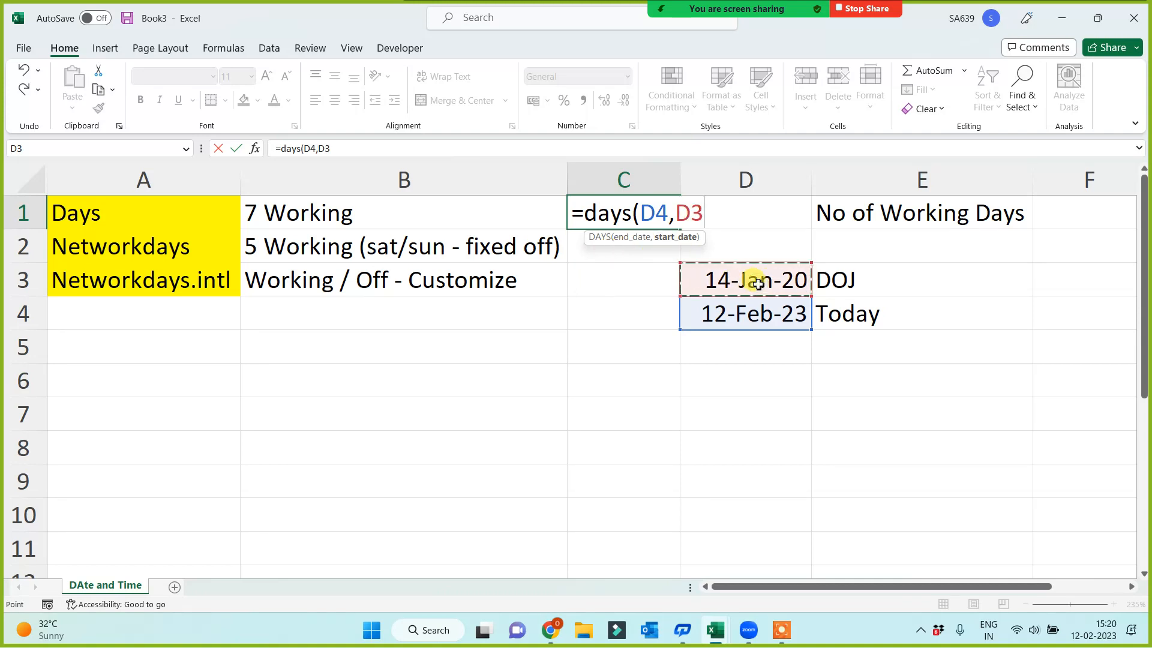
pyautogui.write(')')
pyautogui.press('Return')
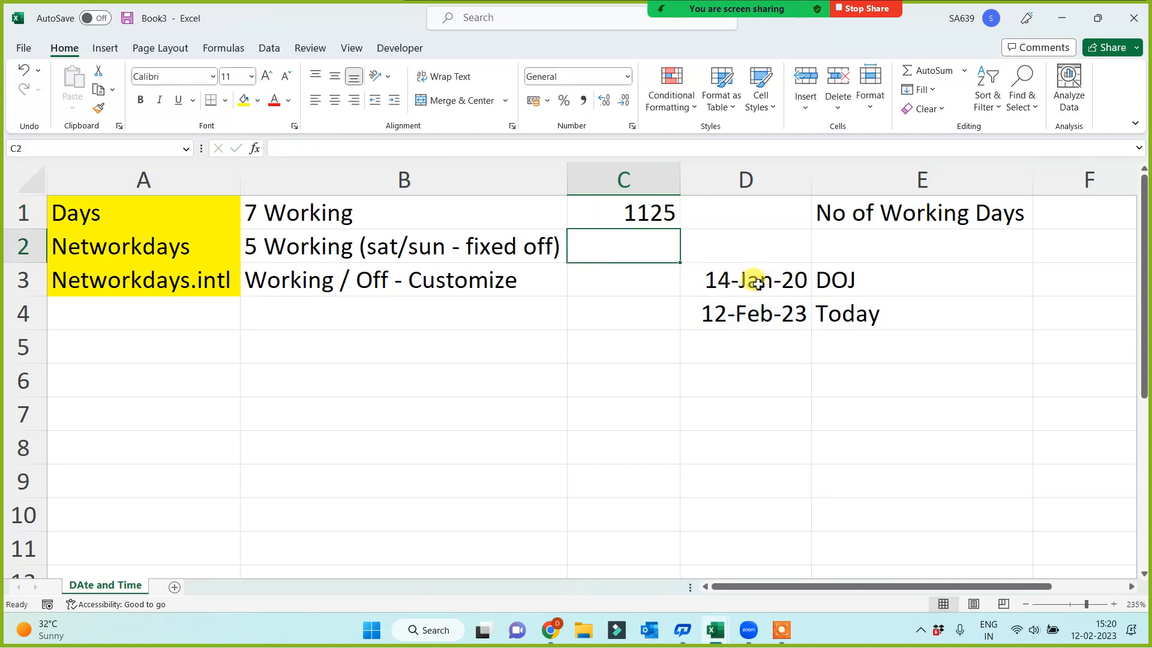
# Examine the DAYS result in C1 against the two dates in column D and the working-day descriptions in column B
pyautogui.click(570, 380)
pyautogui.click(596, 210)
pyautogui.click(779, 294)
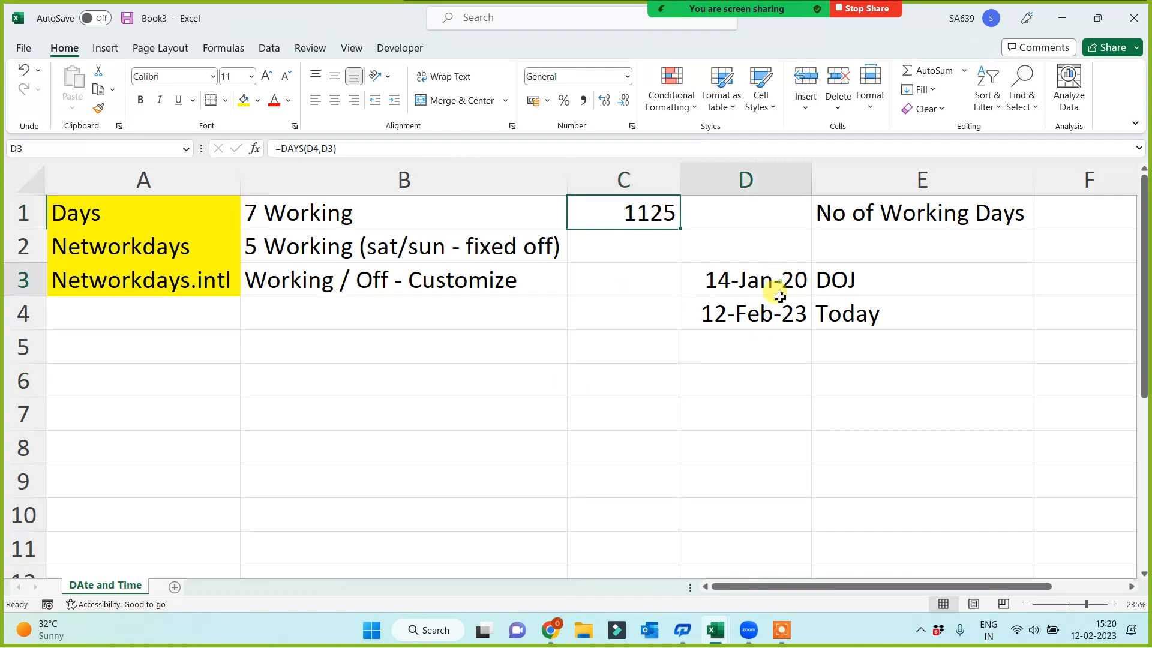
pyautogui.moveTo(779, 296); pyautogui.dragTo(779, 309)
pyautogui.moveTo(596, 210); pyautogui.dragTo(53, 210)
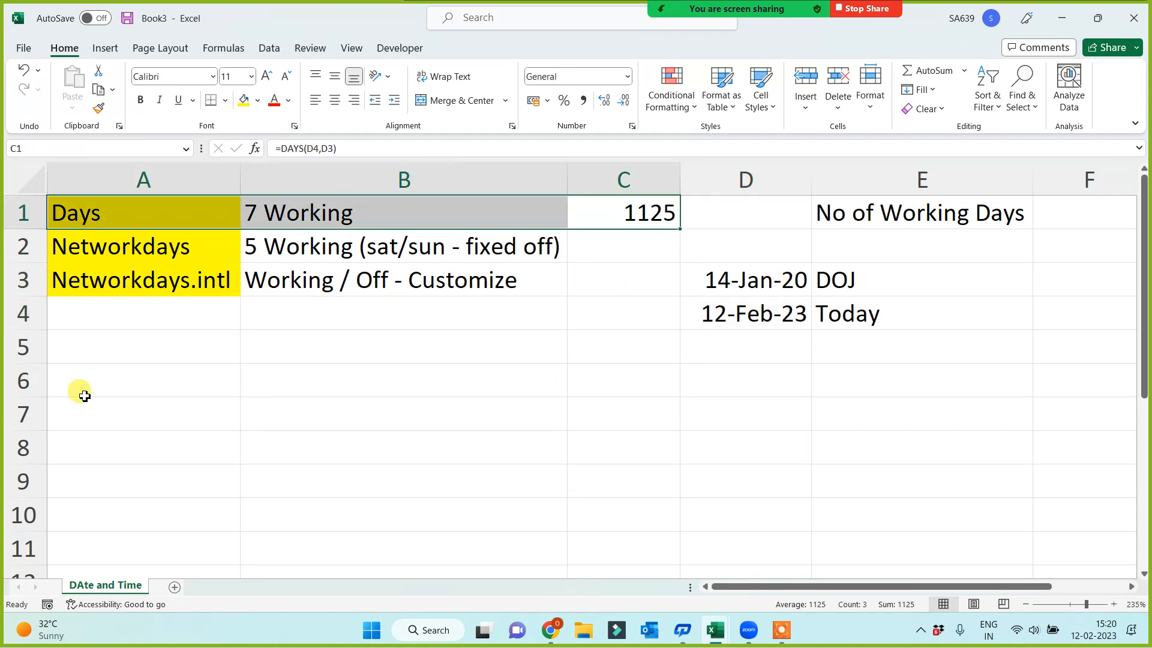
pyautogui.click(146, 456)
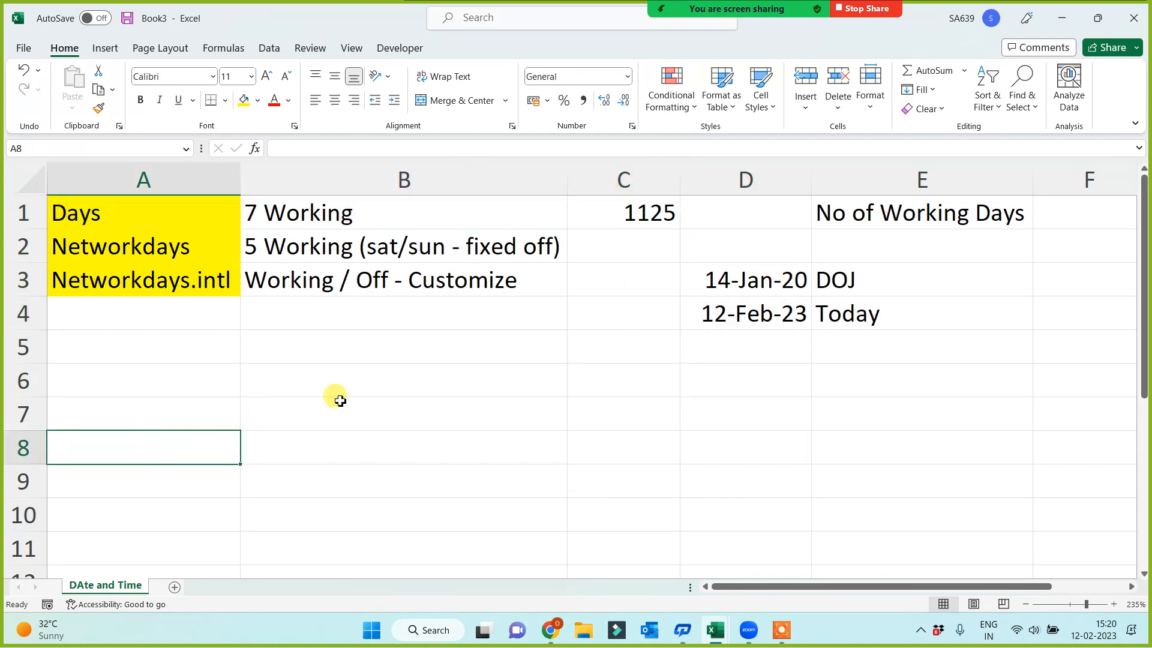
pyautogui.click(306, 212)
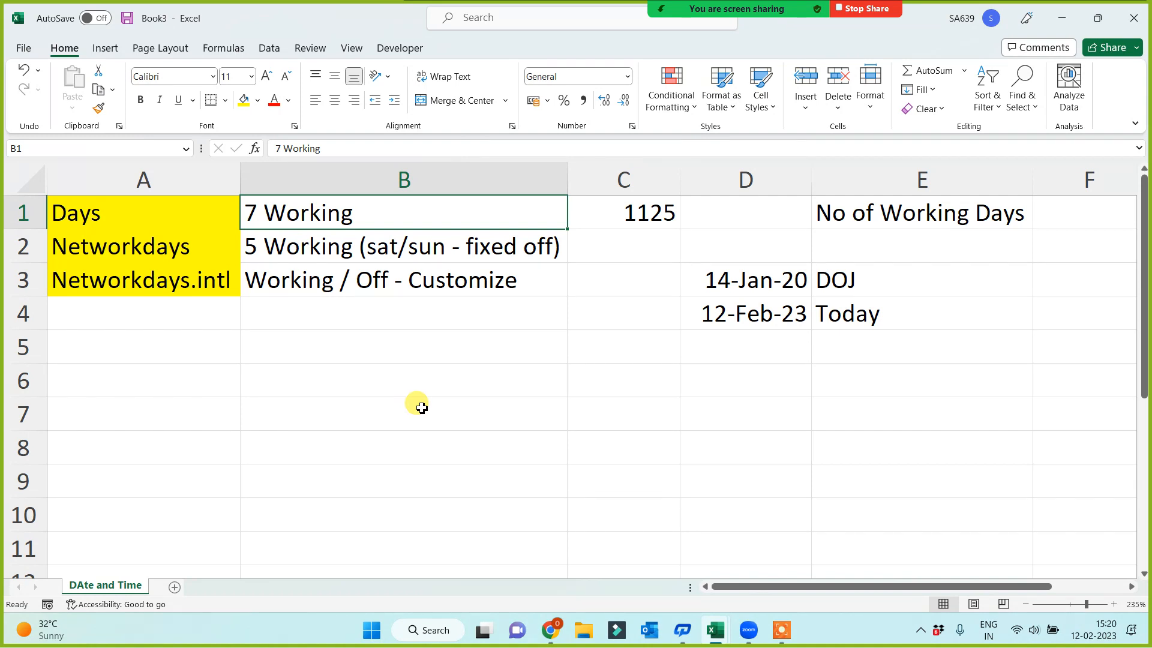
pyautogui.click(509, 425)
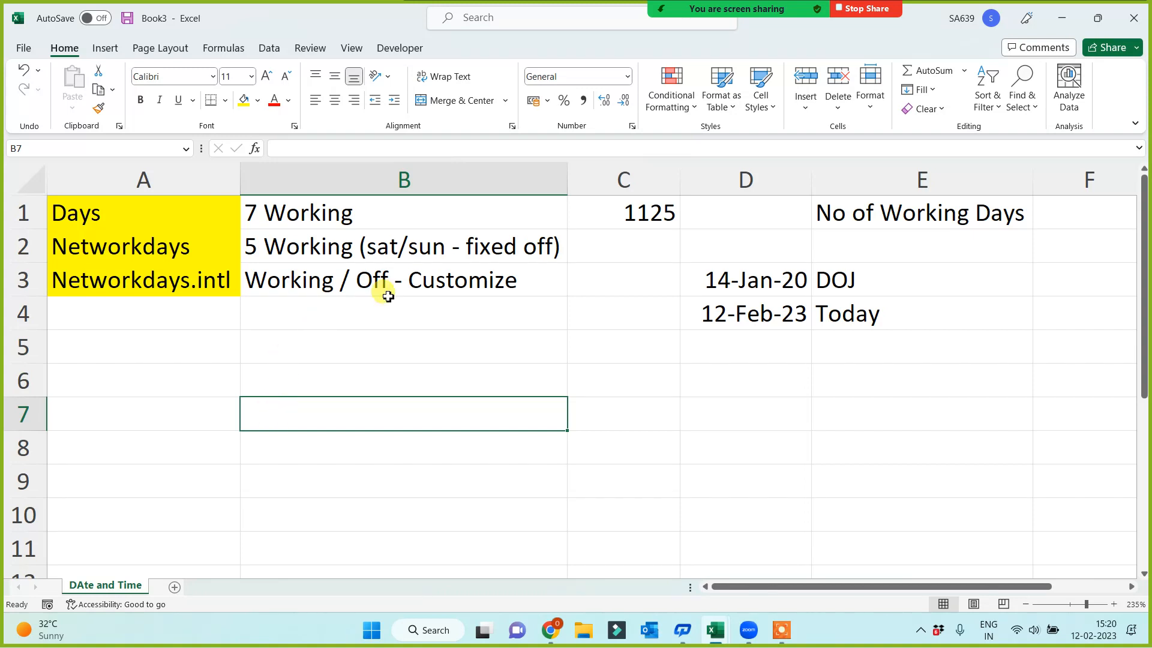
pyautogui.click(391, 249)
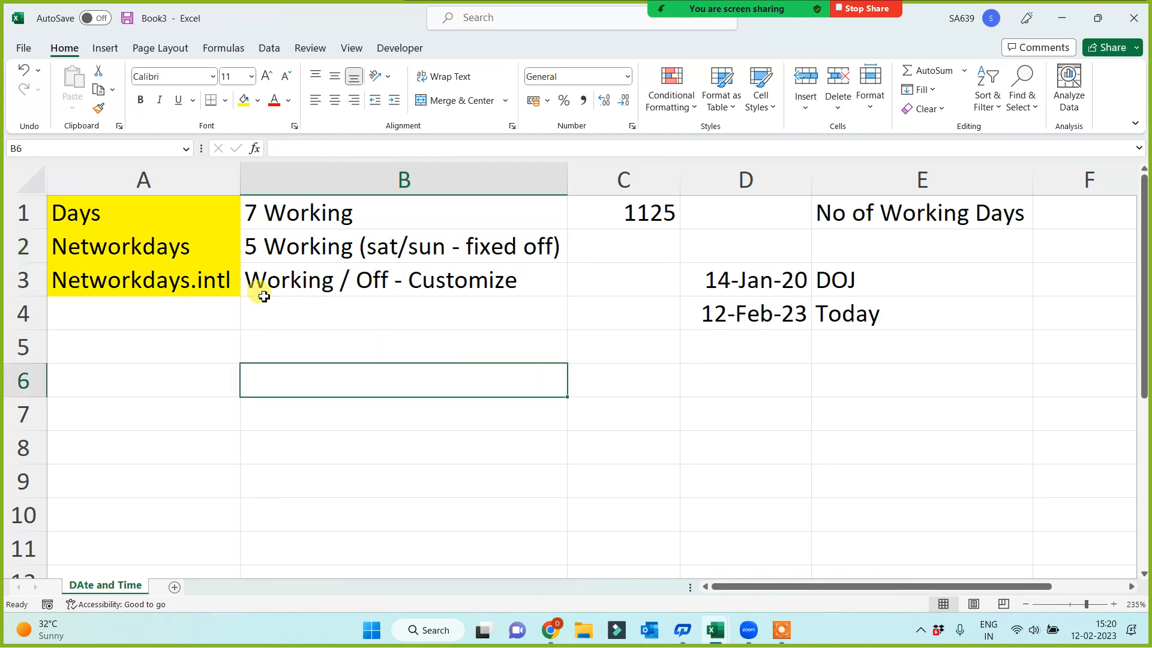
# Fill the Networkdays name cell A2 with light blue
pyautogui.click(117, 246)
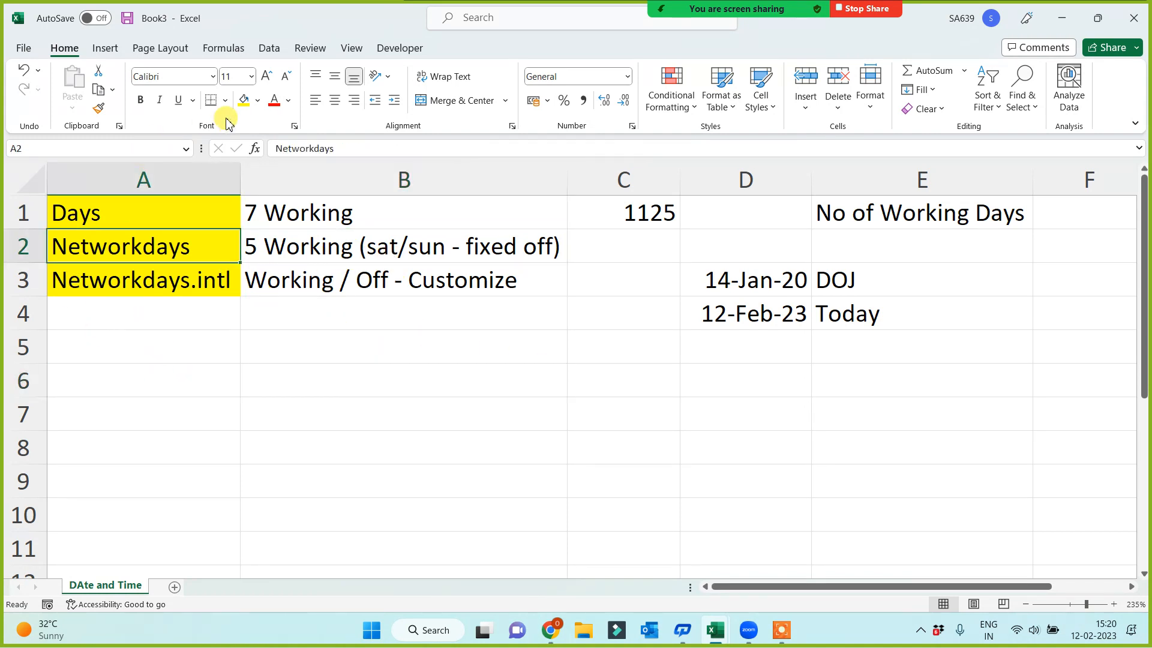
pyautogui.click(258, 100)
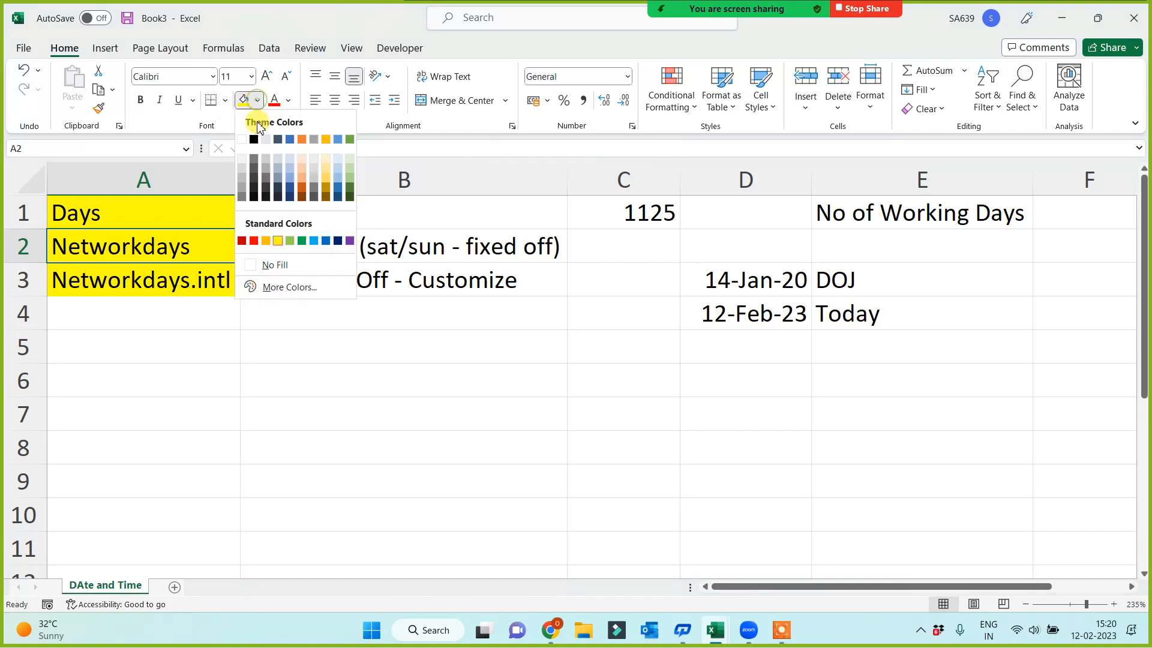
pyautogui.click(314, 240)
# Enter =NETWORKDAYS(D3,D4) in C2 to count the working days between the joining date and today
pyautogui.click(623, 248)
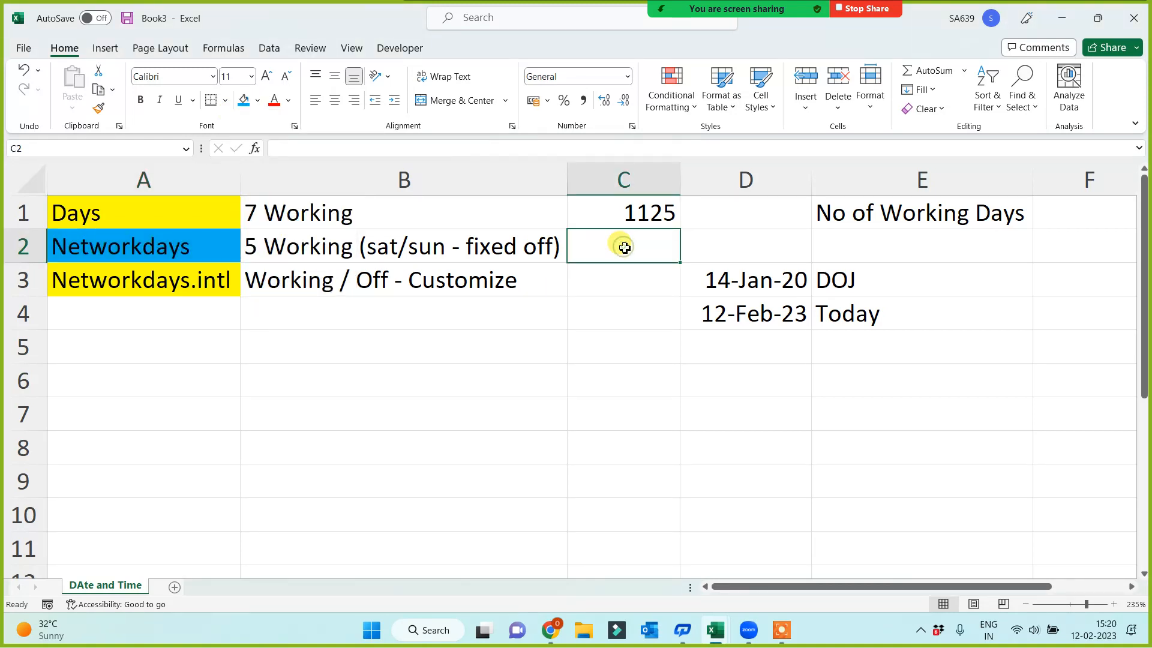
pyautogui.write('=net')
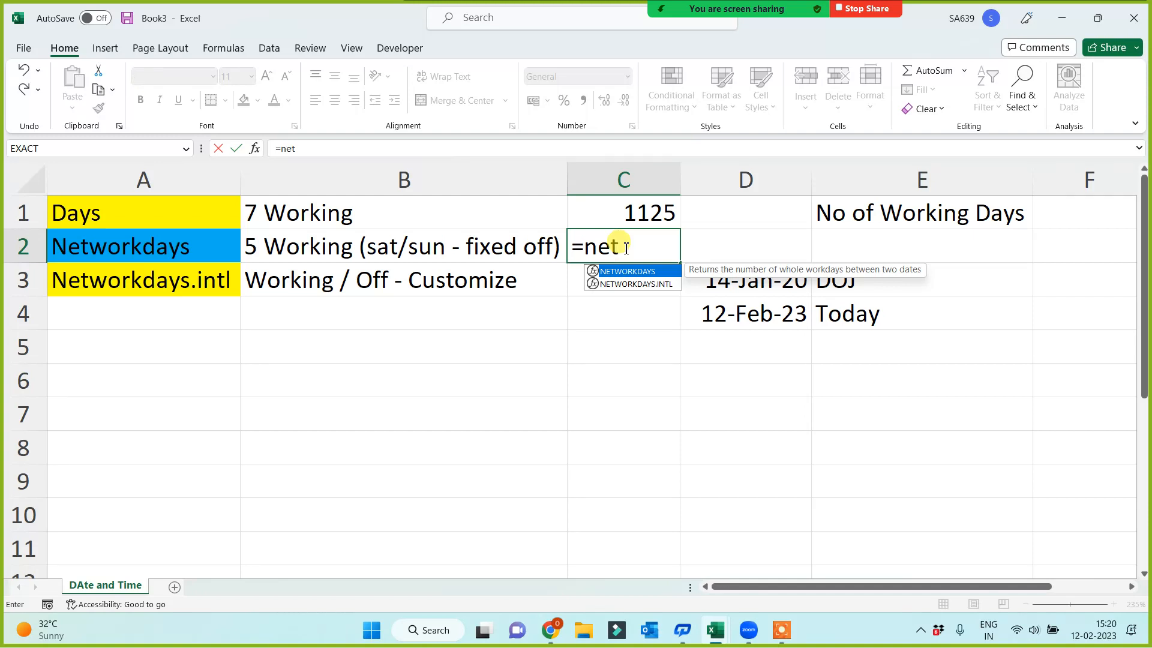
pyautogui.press('Tab')
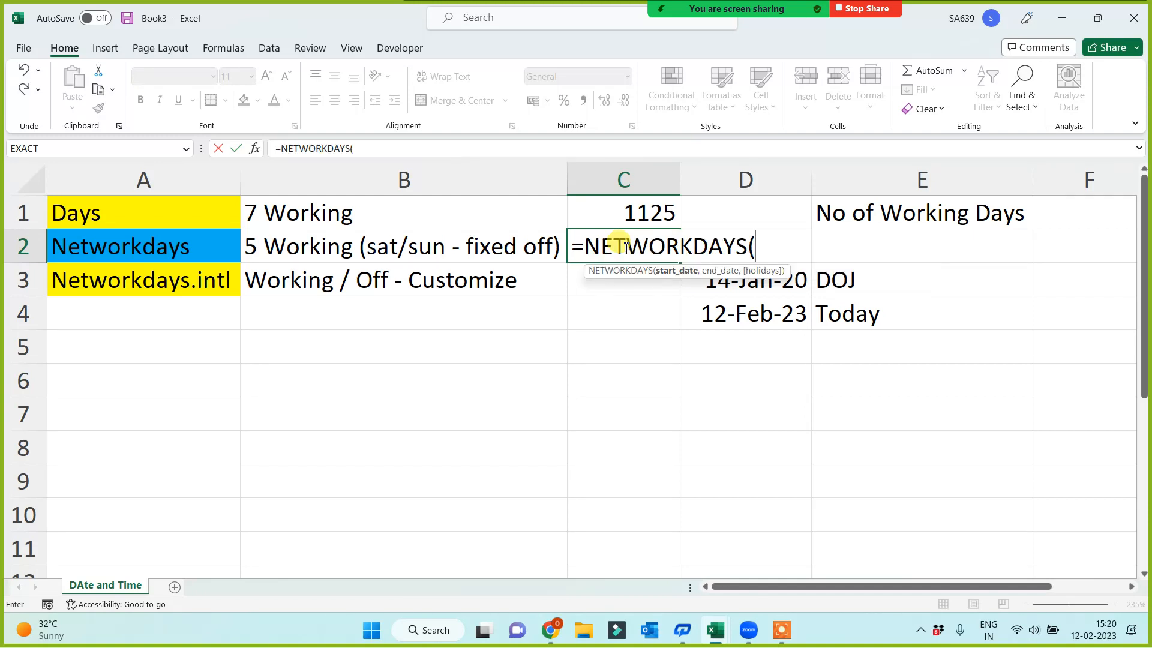
pyautogui.click(755, 287)
pyautogui.write(',')
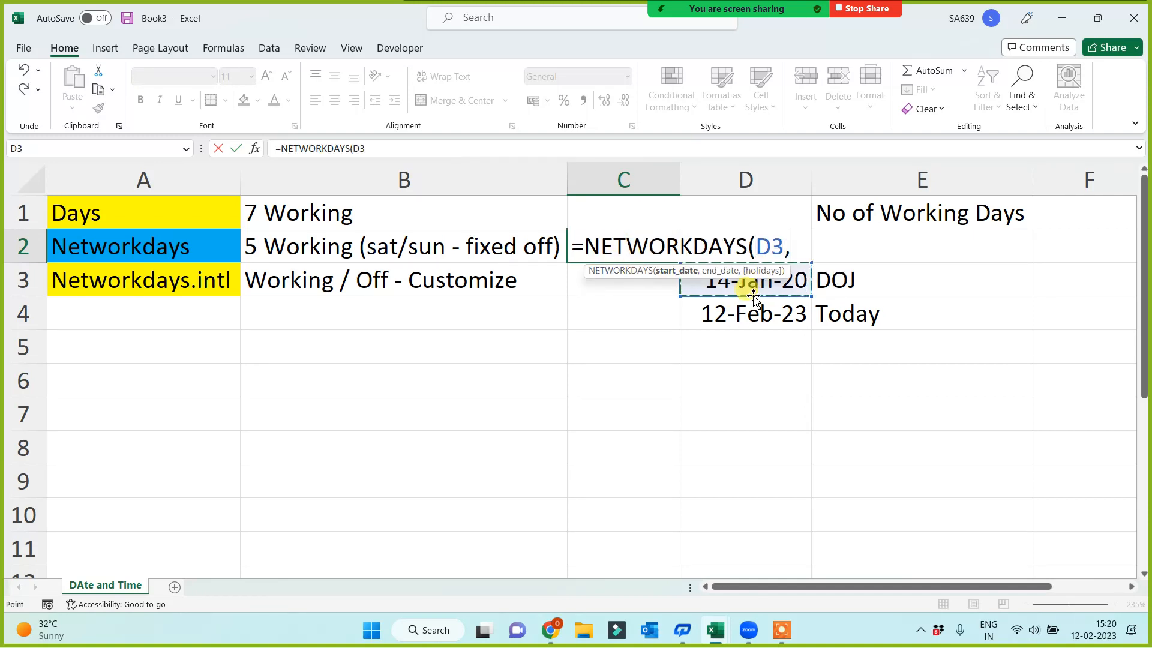
pyautogui.click(737, 316)
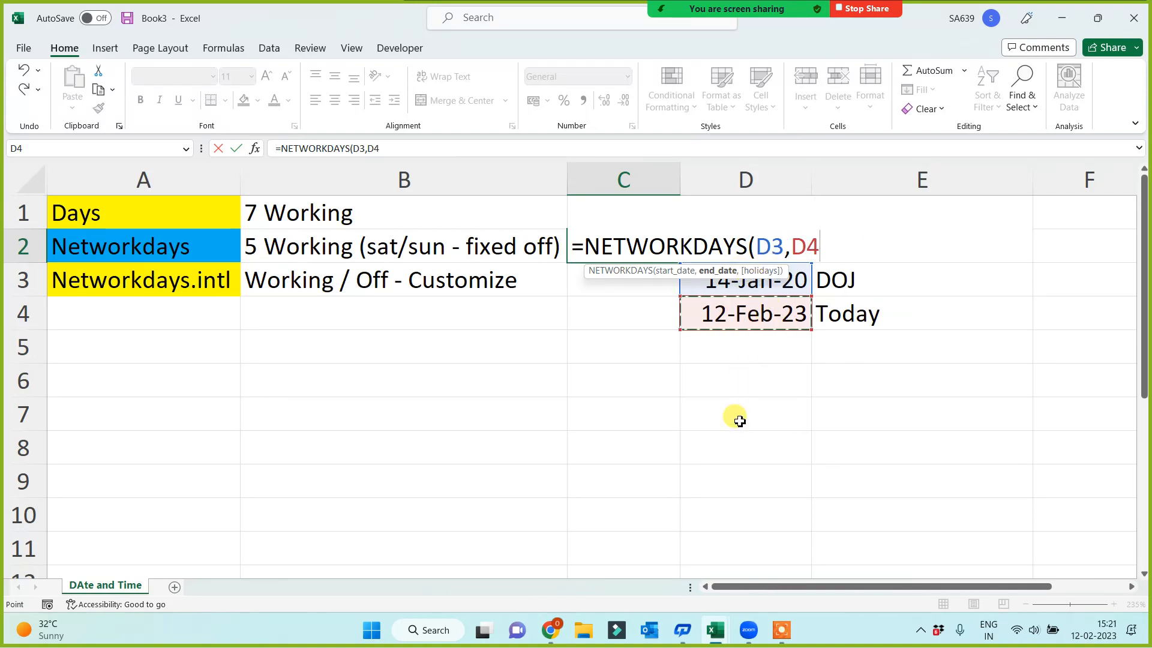
pyautogui.write(')')
pyautogui.press('Return')
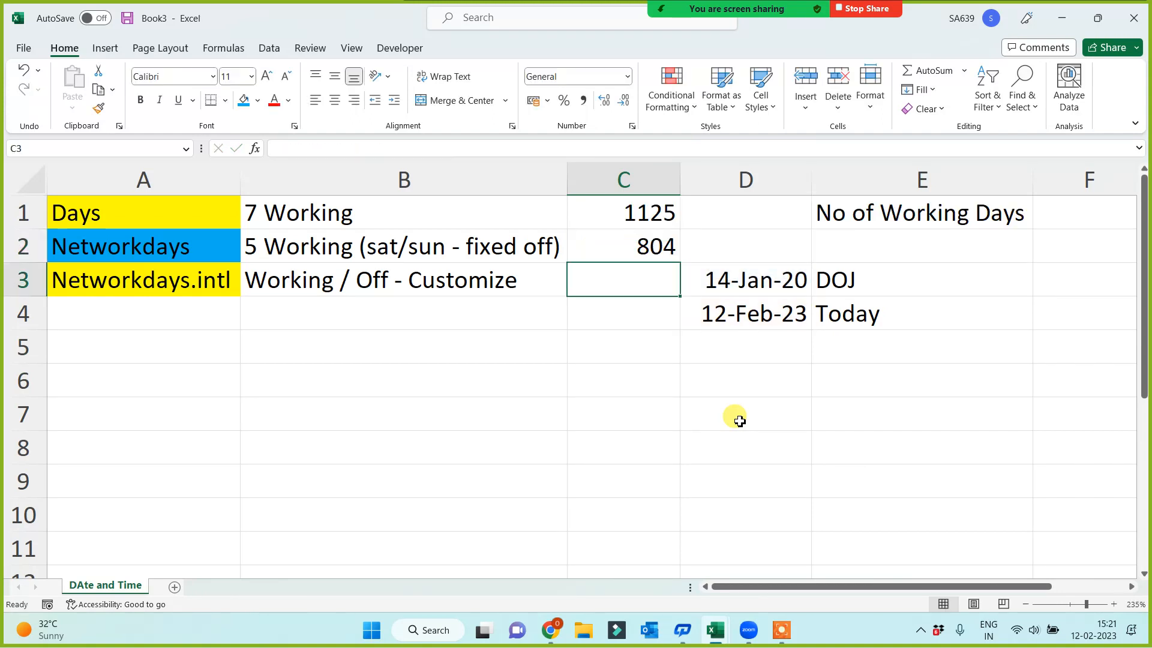
# Examine the NETWORKDAYS result in C2 against the fixed Saturday/Sunday off description in B2 and the dates in D3 and D4
pyautogui.click(607, 252)
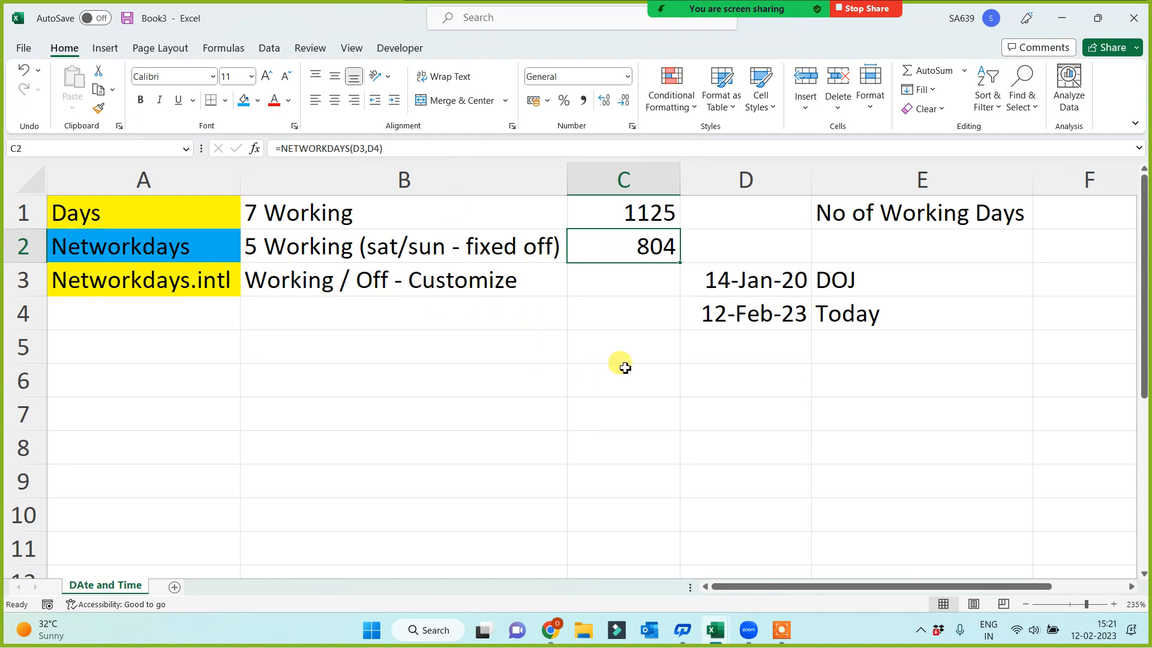
pyautogui.click(434, 245)
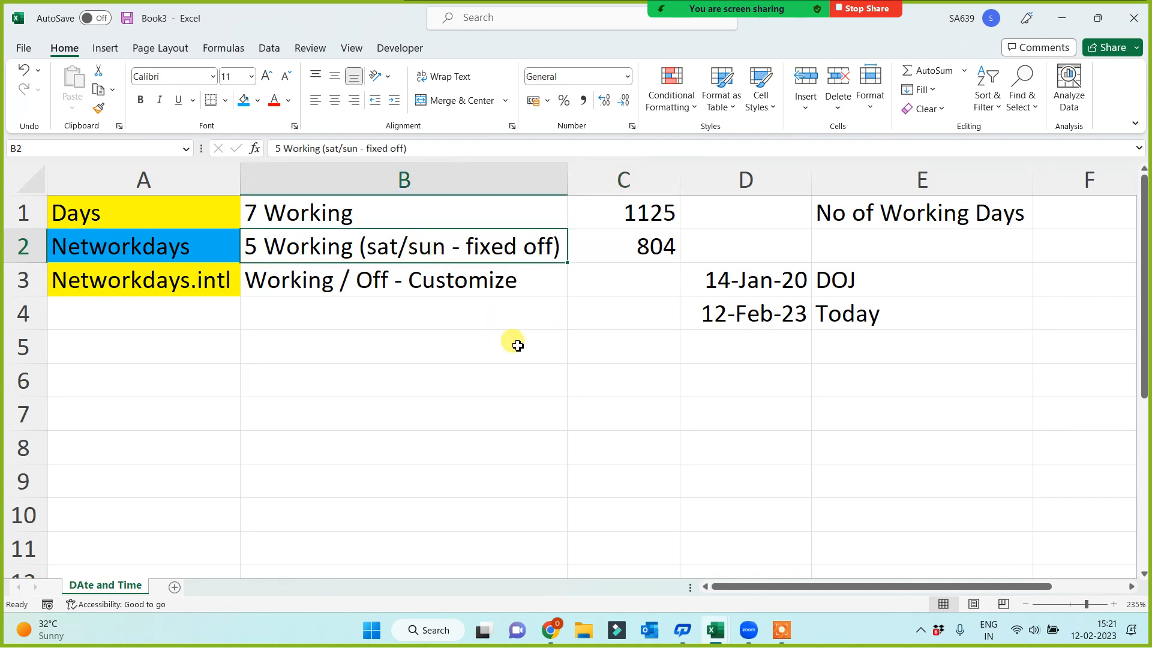
pyautogui.click(762, 286)
pyautogui.click(757, 324)
pyautogui.click(761, 284)
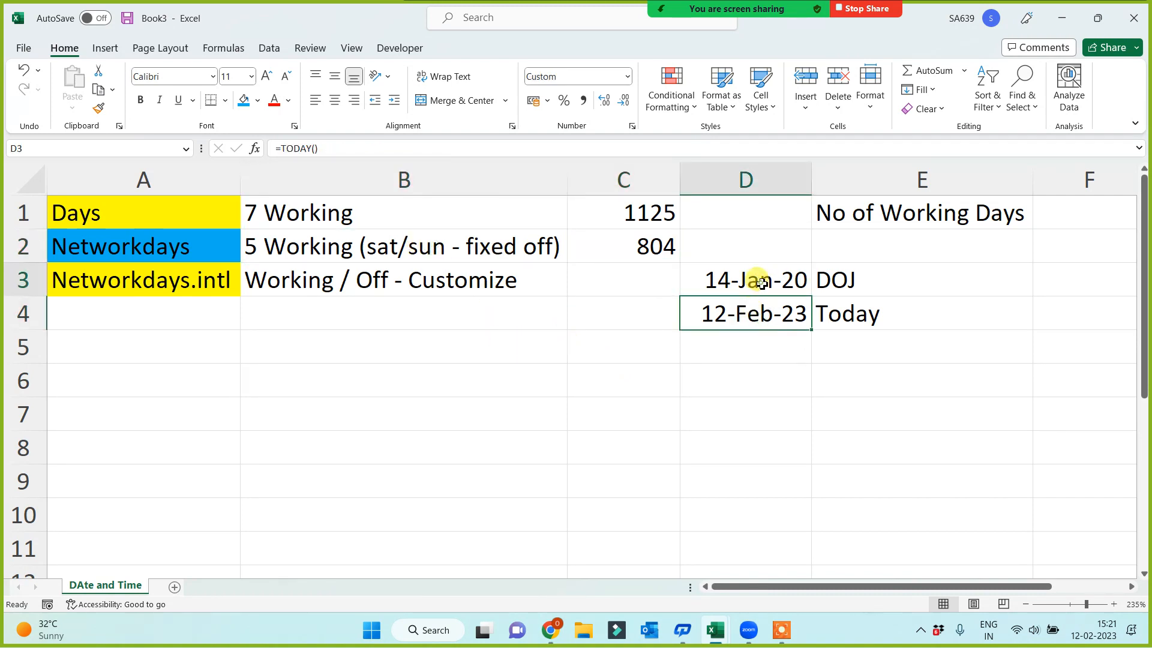
pyautogui.click(757, 318)
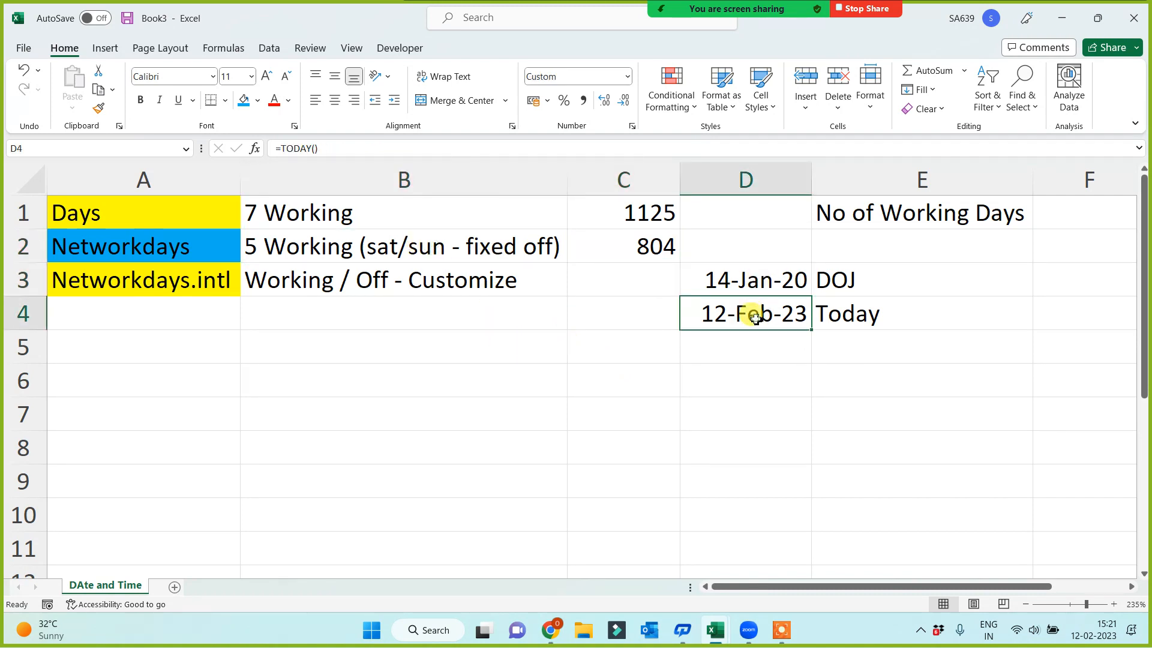
pyautogui.click(651, 246)
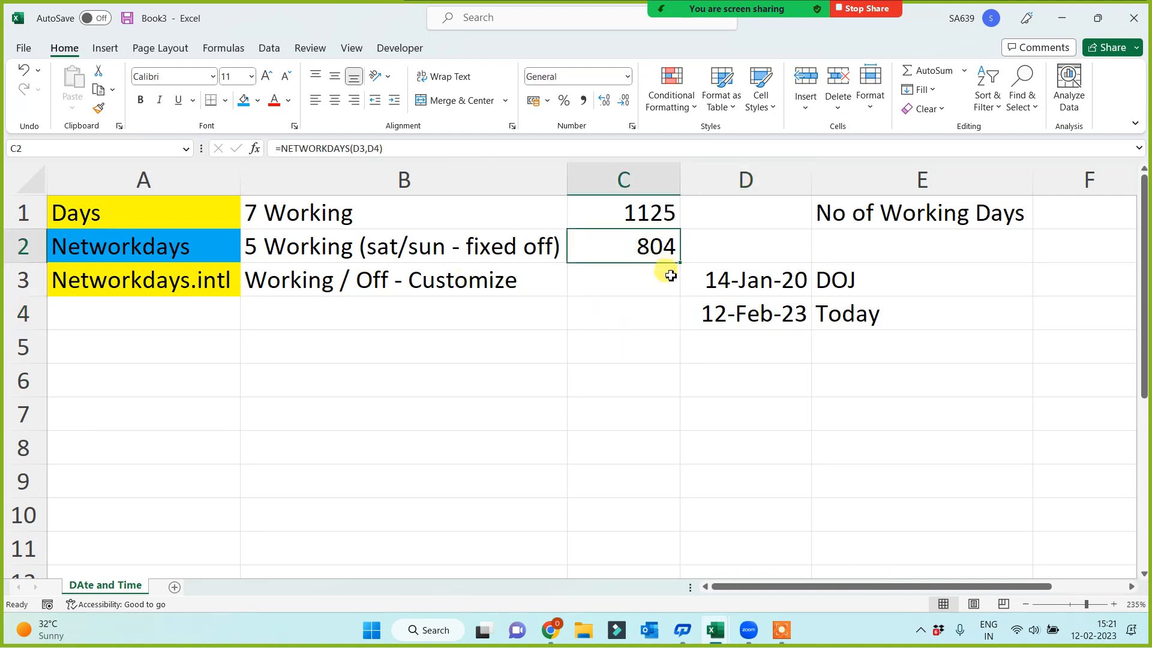
pyautogui.click(462, 249)
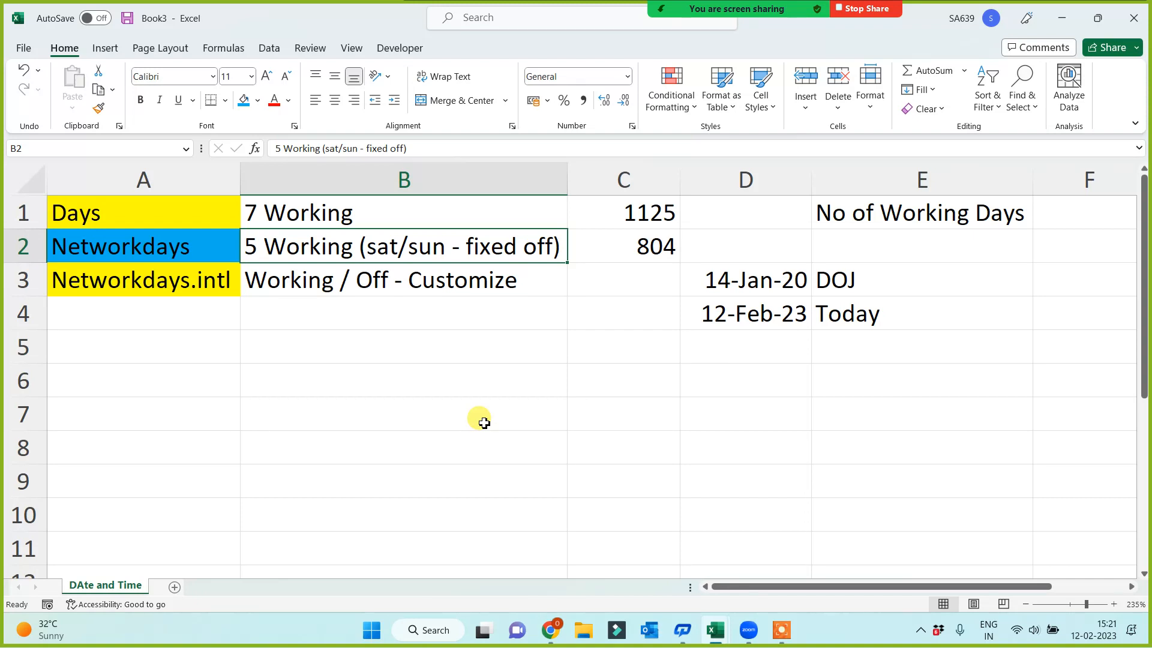
pyautogui.click(193, 249)
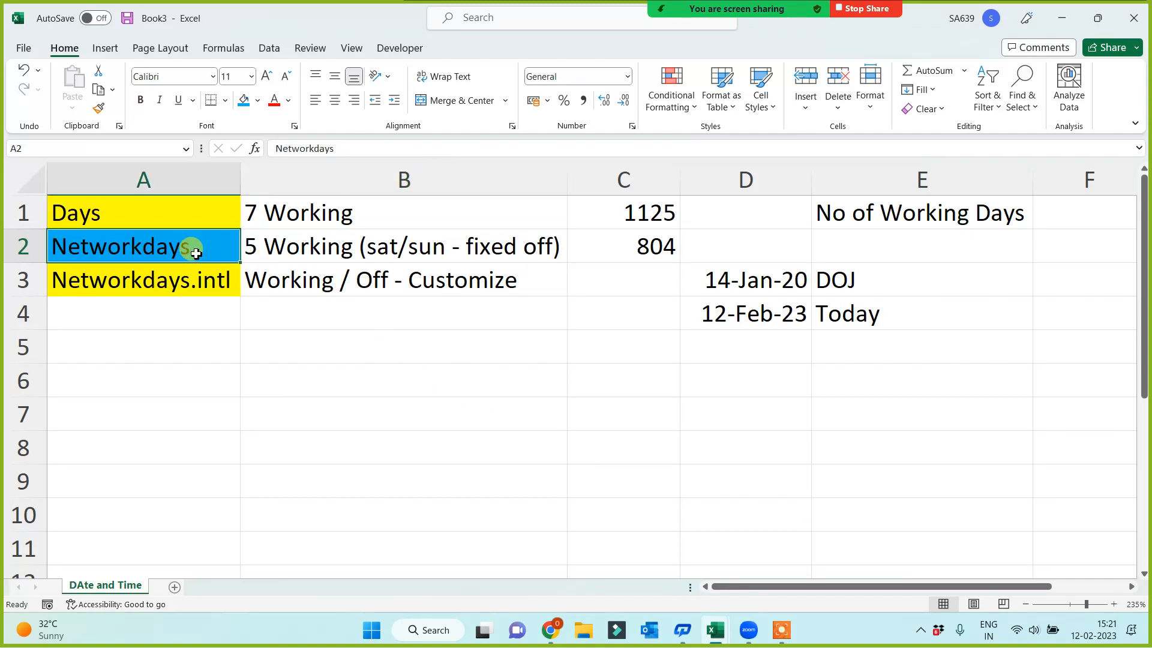
pyautogui.click(349, 249)
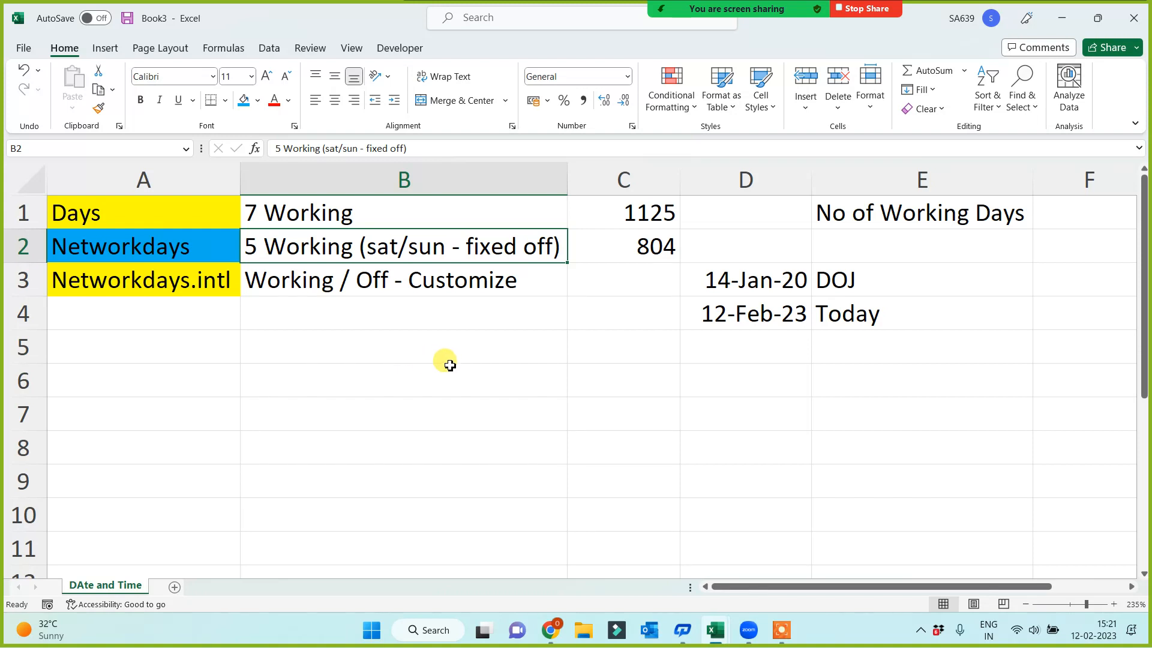
pyautogui.click(624, 253)
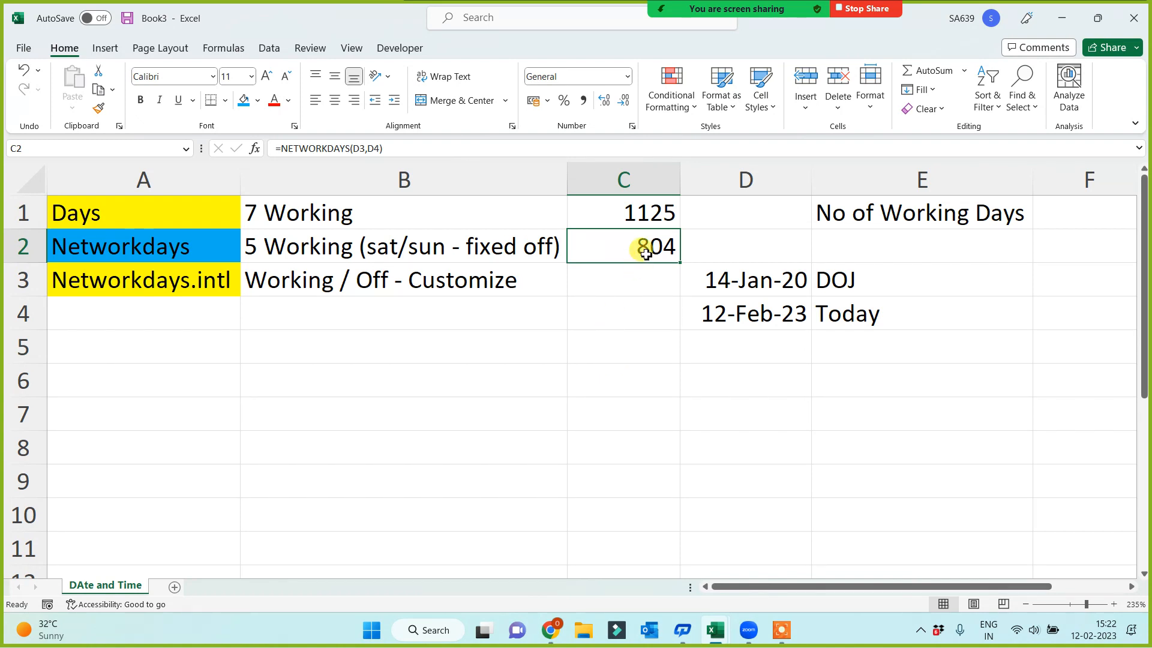
# Start a NETWORKDAYS.INTL formula in C3 with D3 as the start date and D4 as the end date
pyautogui.click(610, 283)
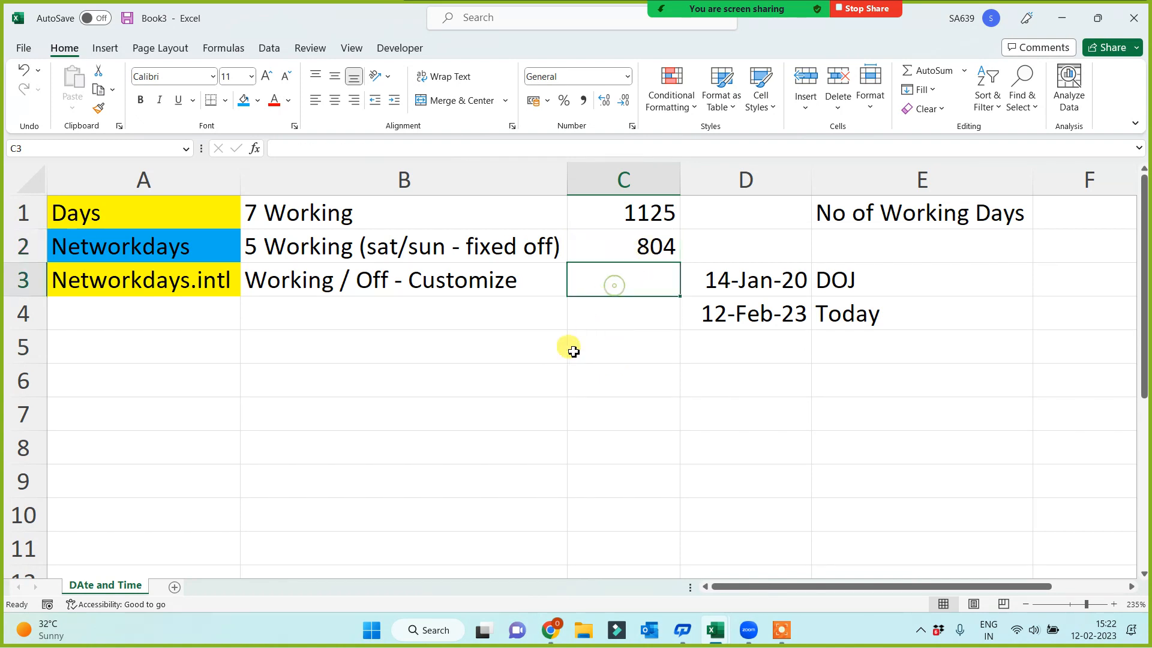
pyautogui.click(120, 292)
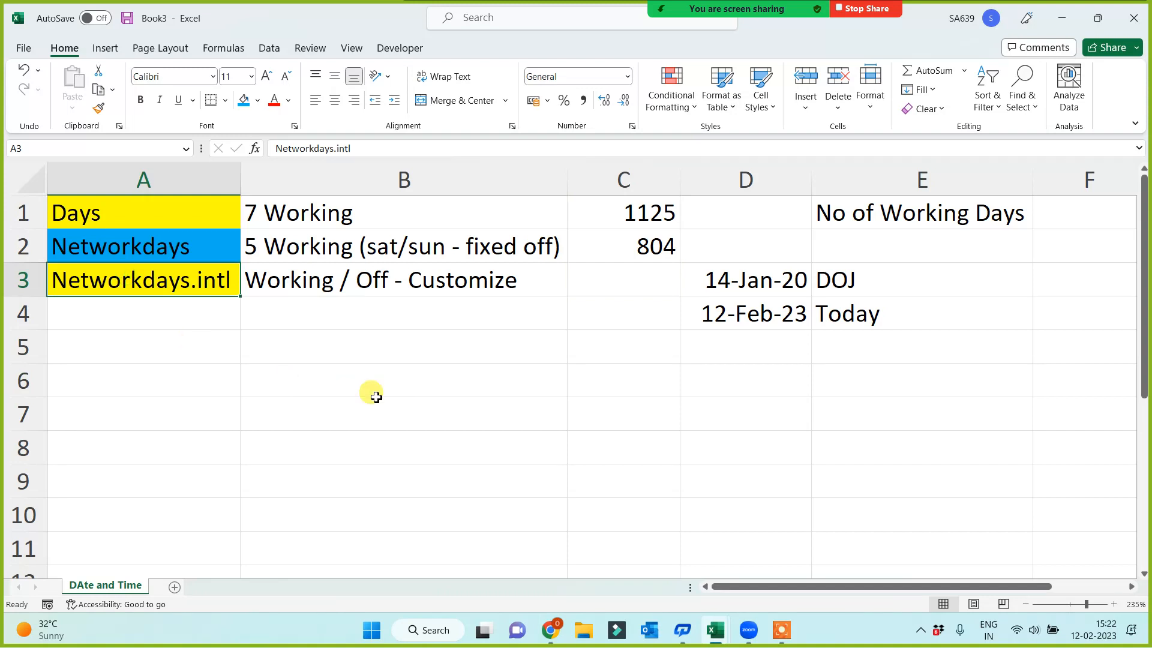
pyautogui.click(607, 283)
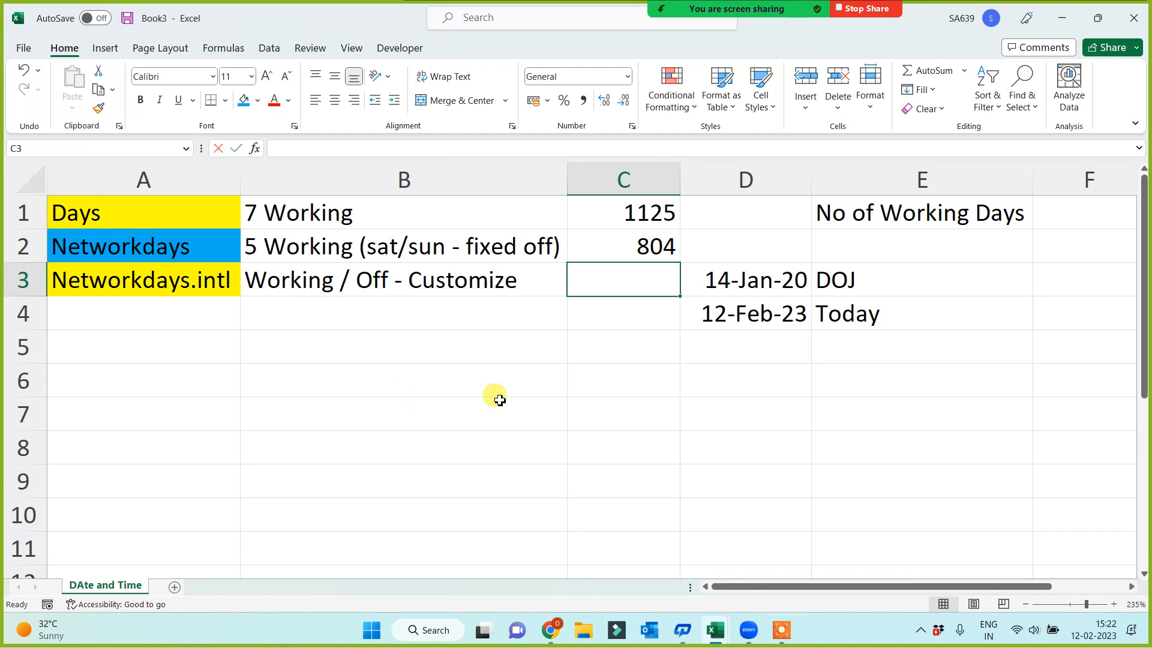
pyautogui.write('=net')
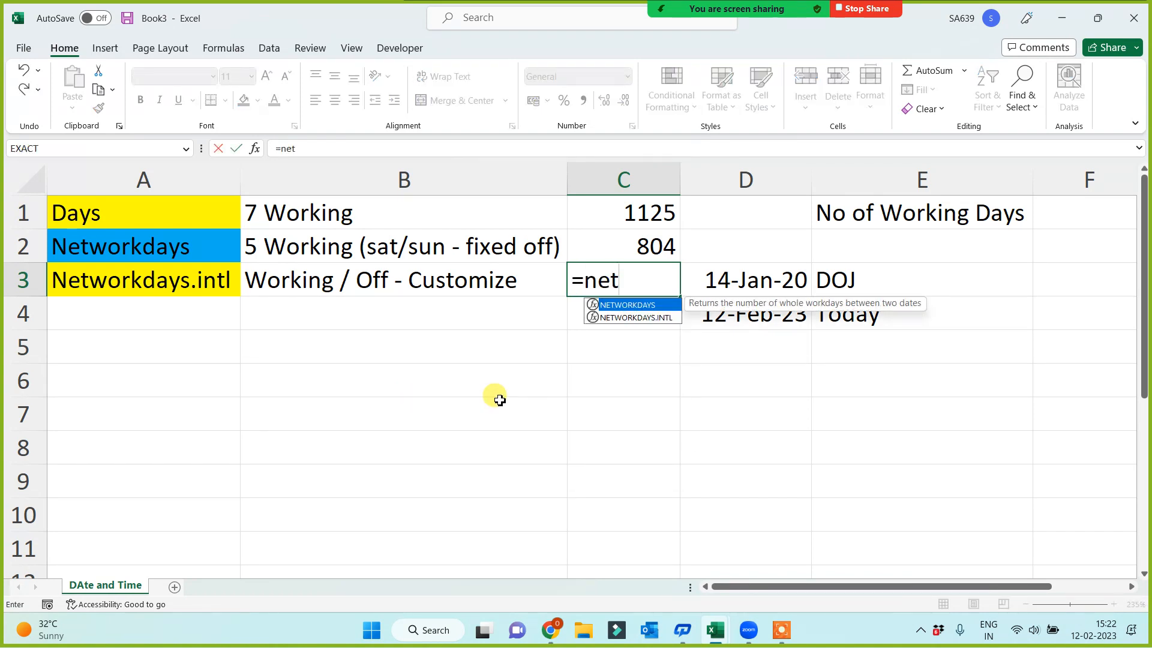
pyautogui.press('Down')
pyautogui.press('Tab')
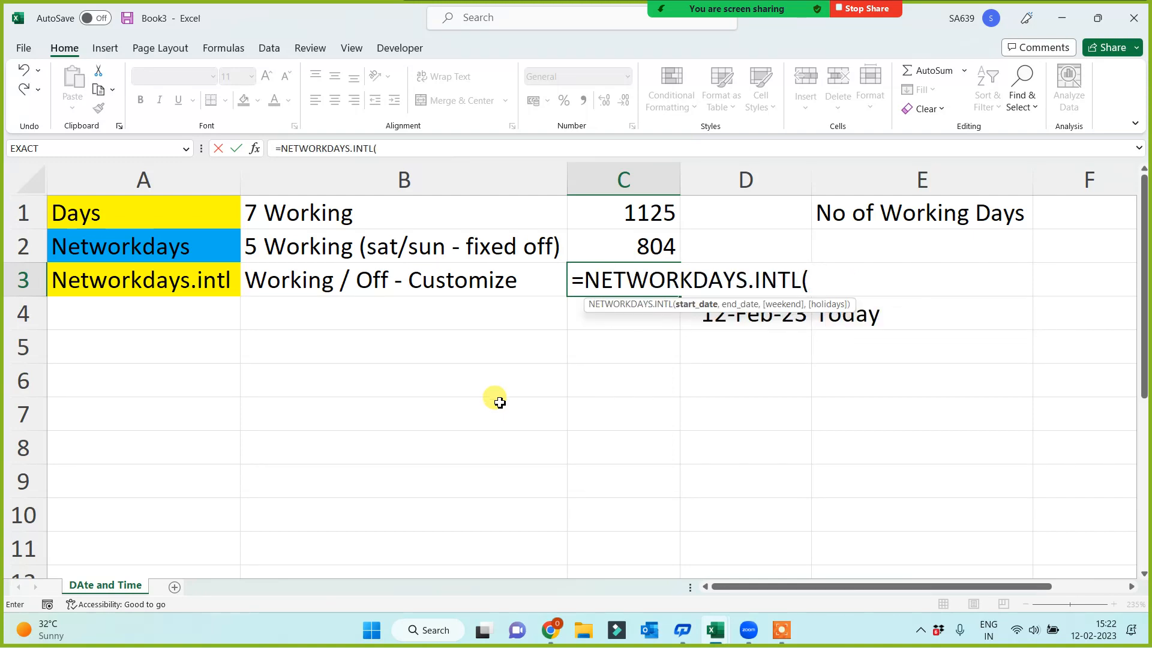
pyautogui.click(713, 381)
pyautogui.press('Up')
pyautogui.press('Up')
pyautogui.press('Up')
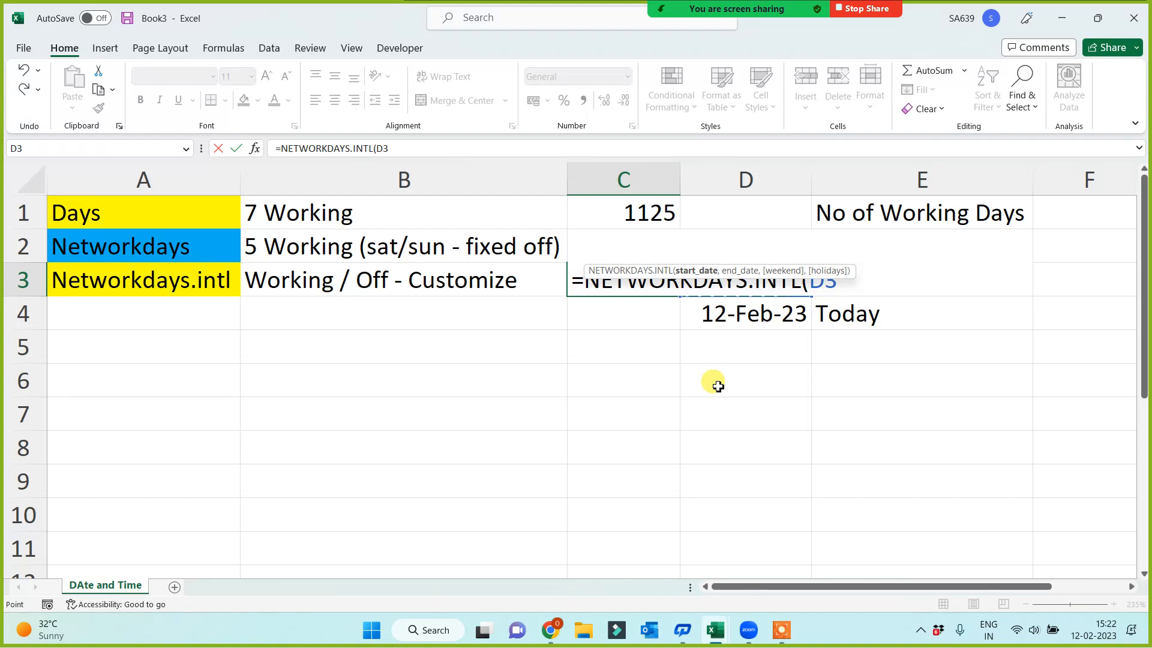
pyautogui.write(',')
pyautogui.click(732, 316)
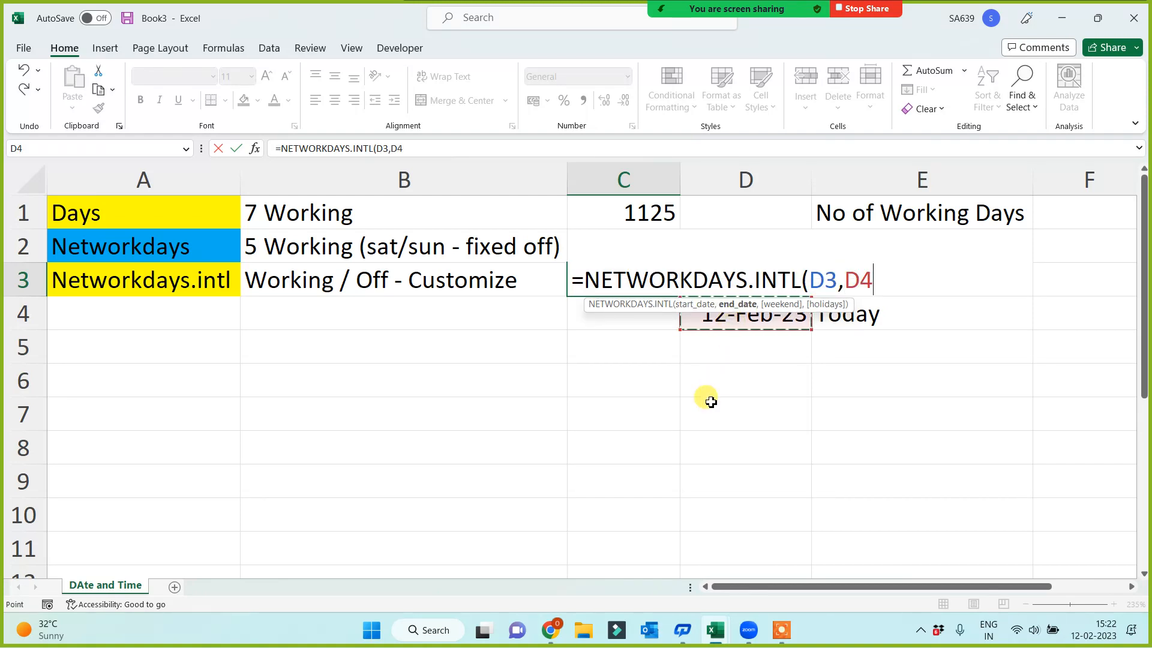
# Complete the C3 formula with weekend option 11 - Sunday only, giving =NETWORKDAYS.INTL(D3,D4,11)
pyautogui.write(',')
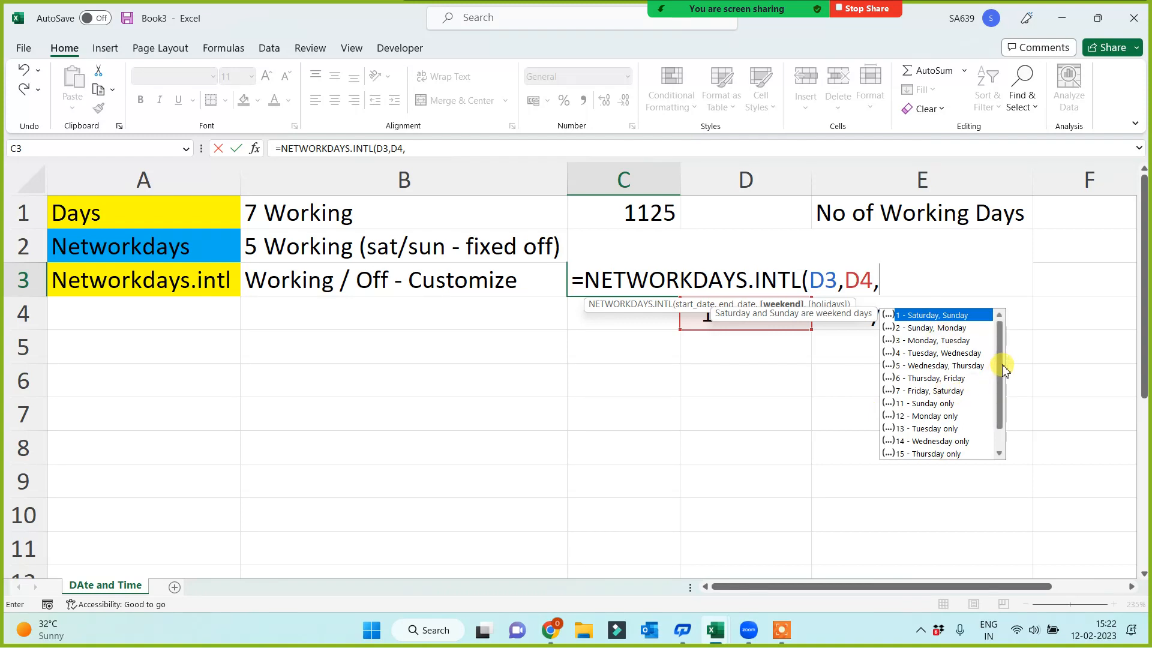
pyautogui.moveTo(1002, 365); pyautogui.dragTo(1002, 334)
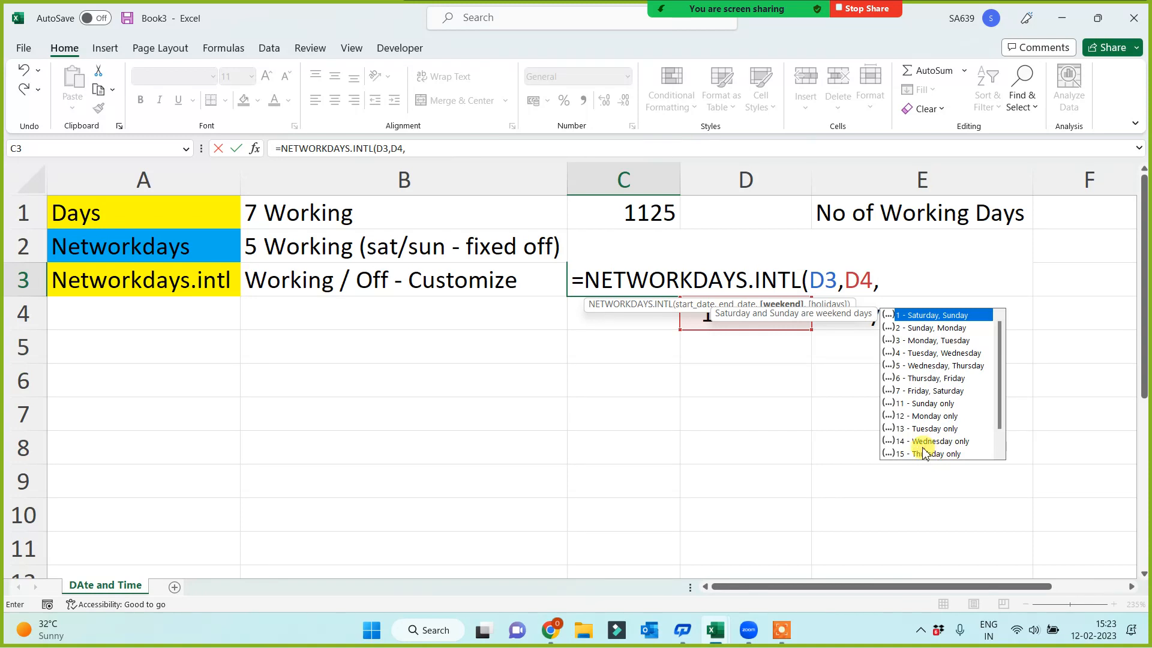
pyautogui.click(925, 405)
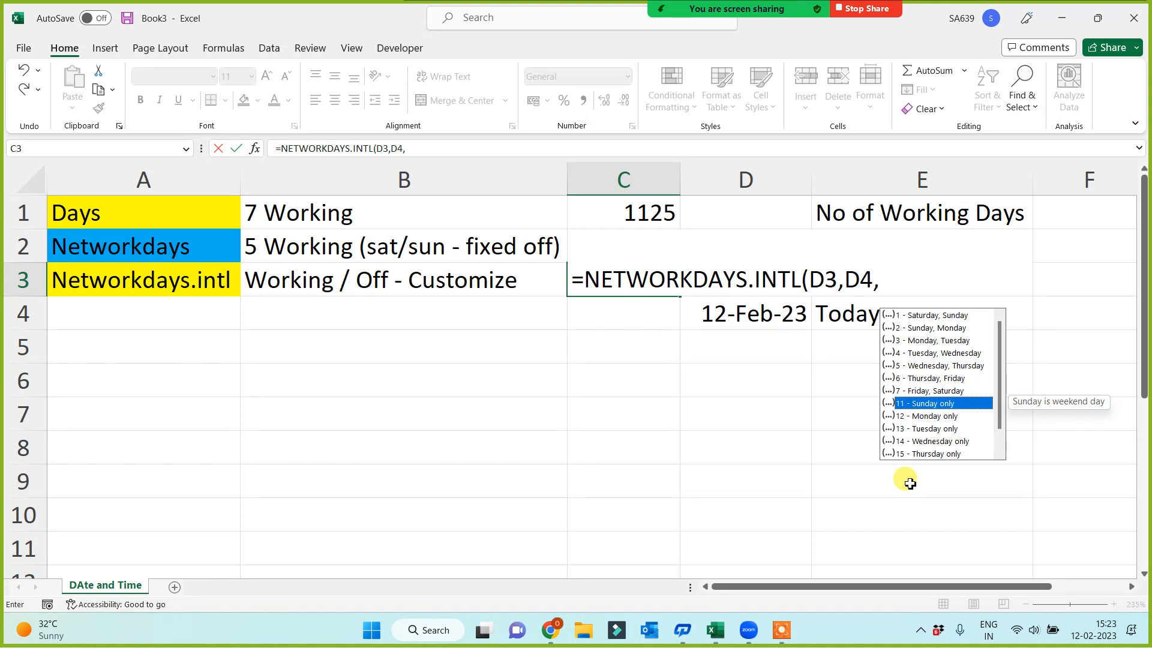
pyautogui.doubleClick(919, 402)
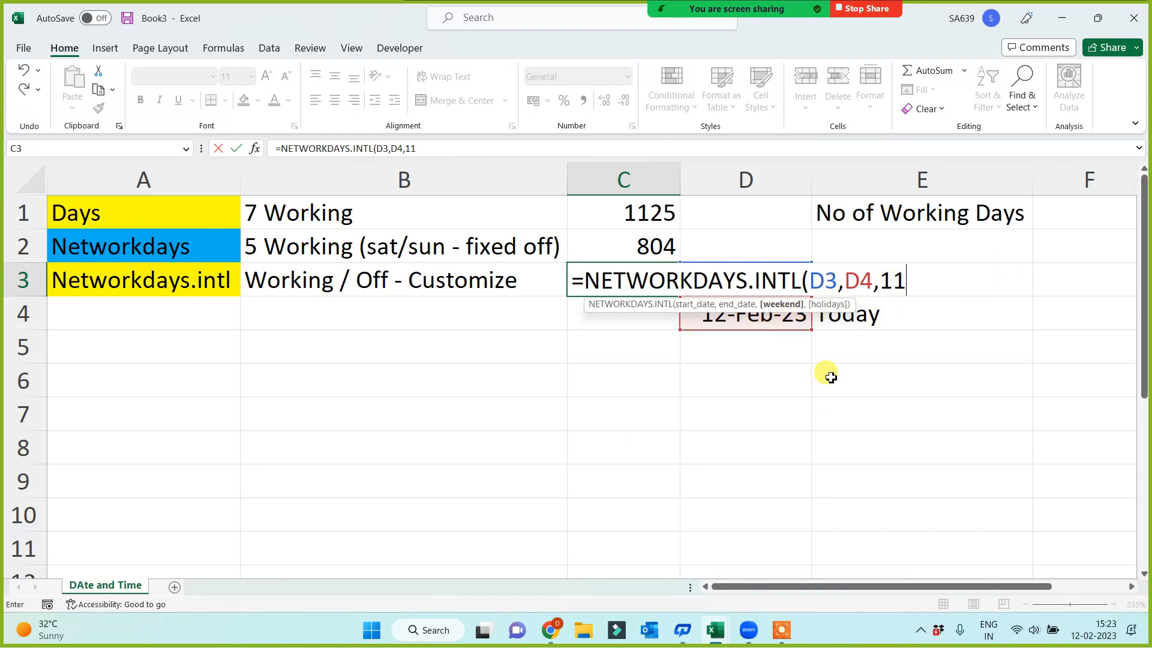
pyautogui.write(')')
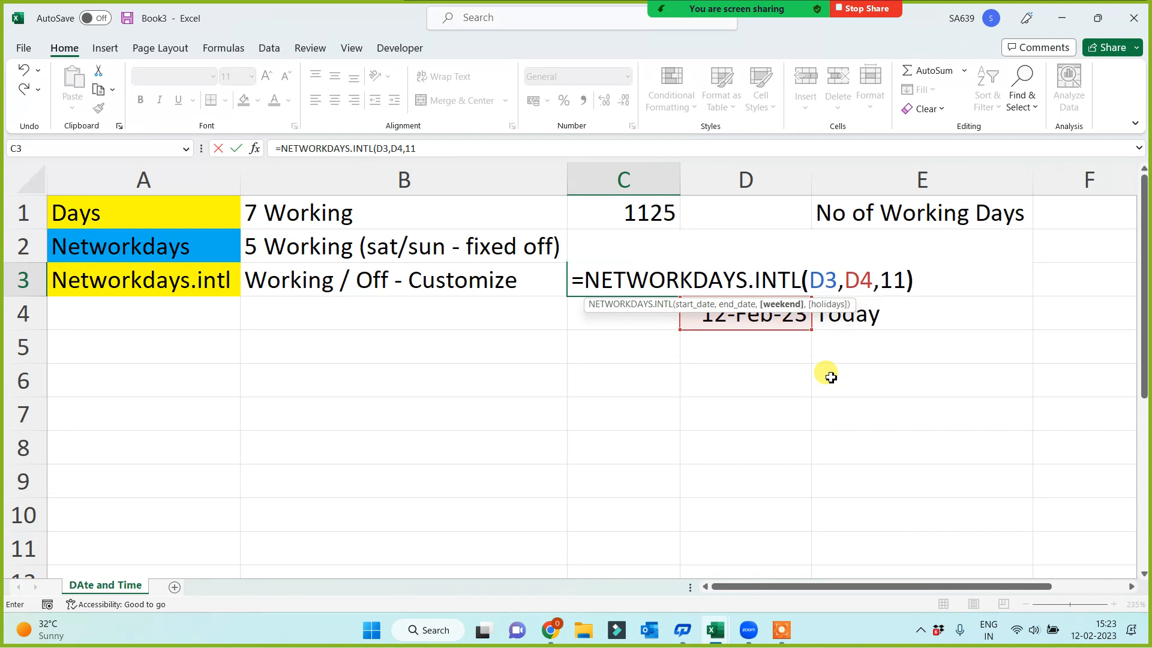
pyautogui.press('Return')
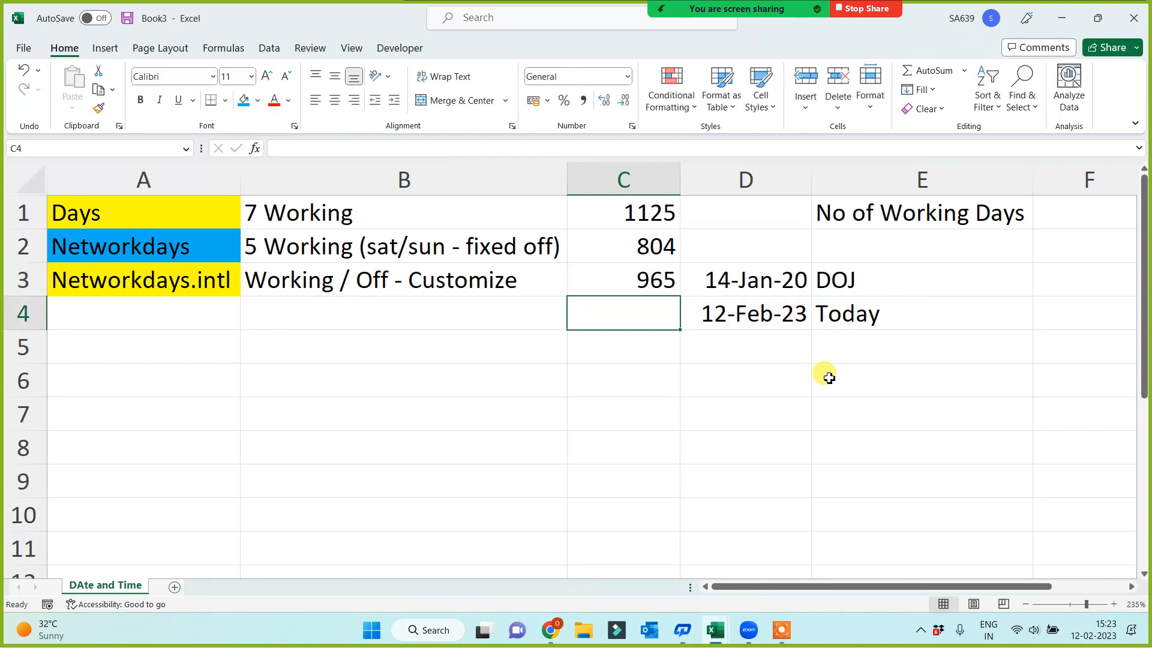
# Compare the three results in C1:C3 with their function names in A1:A3 and the No of Working Days heading in E1
pyautogui.moveTo(624, 214); pyautogui.dragTo(620, 295)
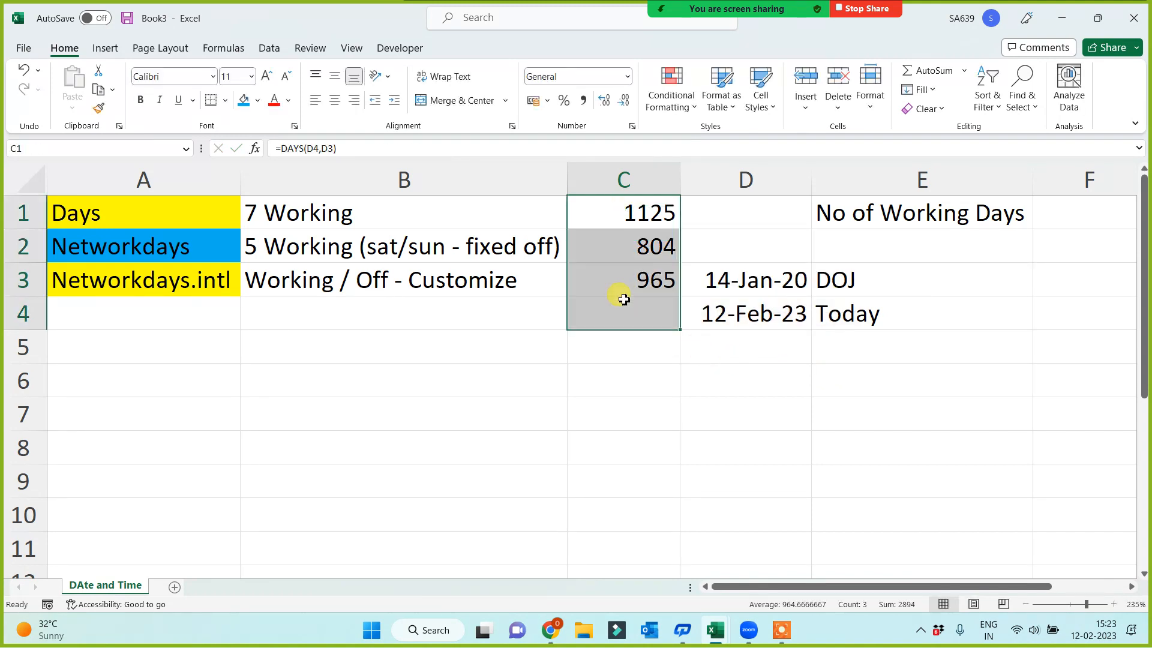
pyautogui.click(617, 282)
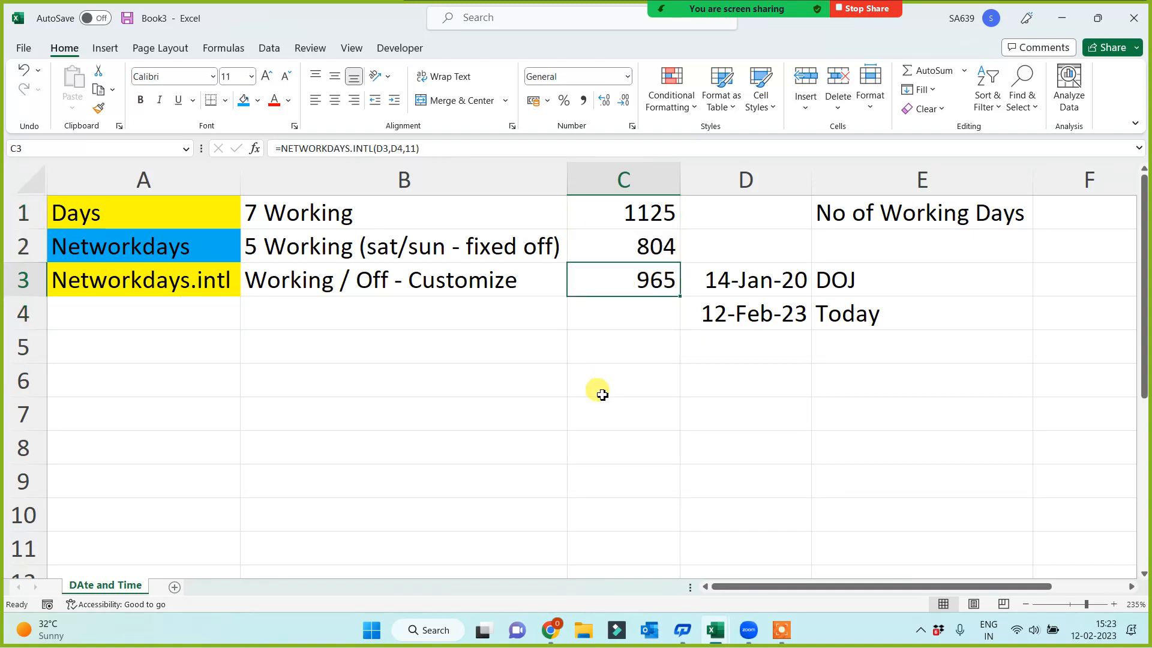
pyautogui.click(631, 209)
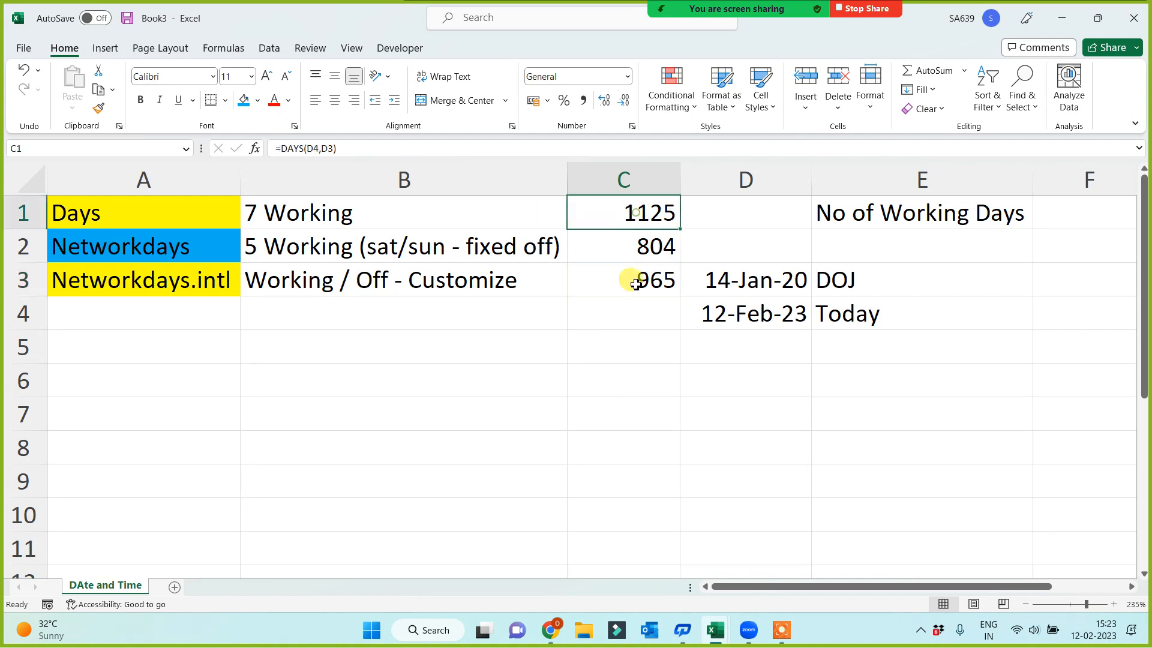
pyautogui.click(628, 246)
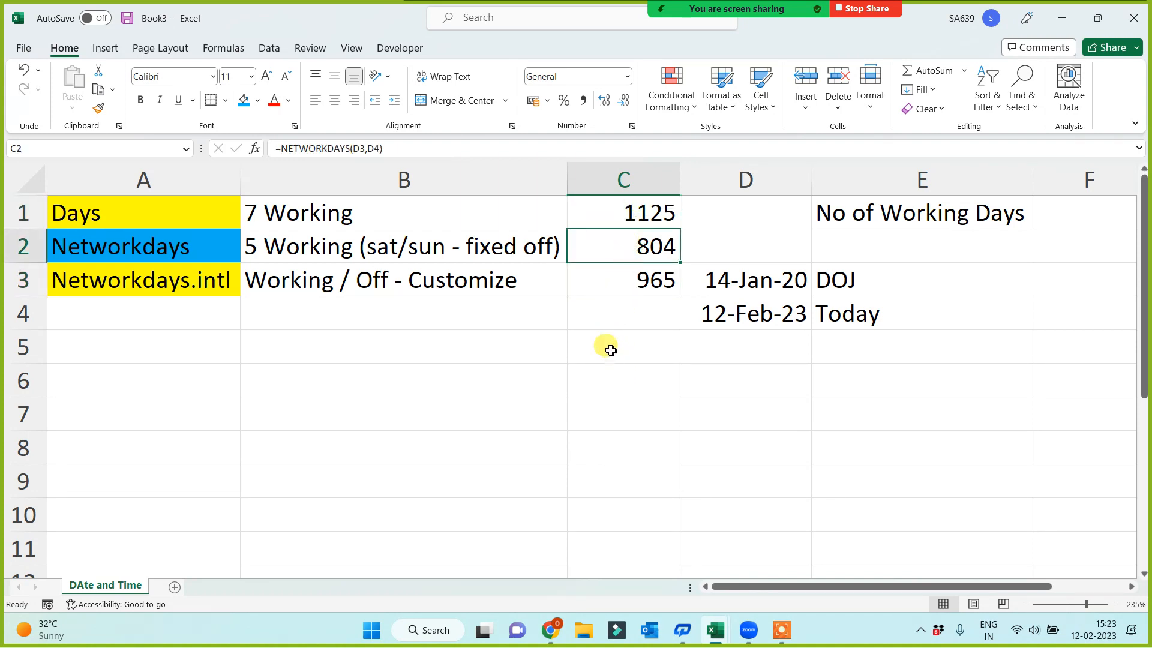
pyautogui.click(623, 273)
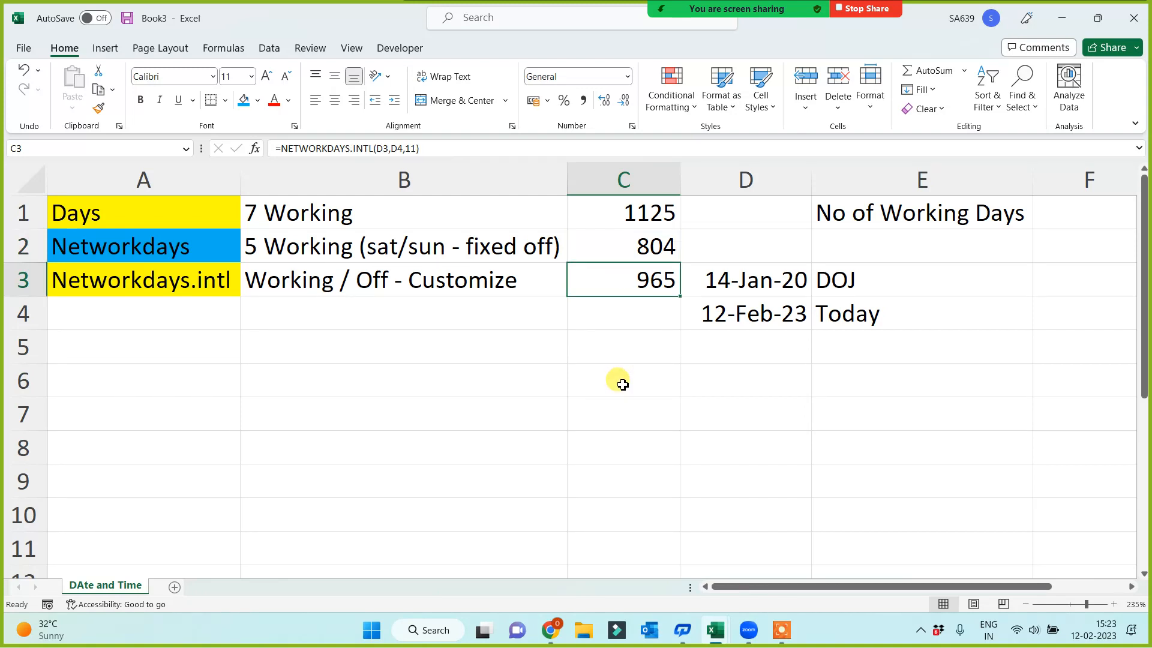
pyautogui.moveTo(95, 214); pyautogui.dragTo(99, 288)
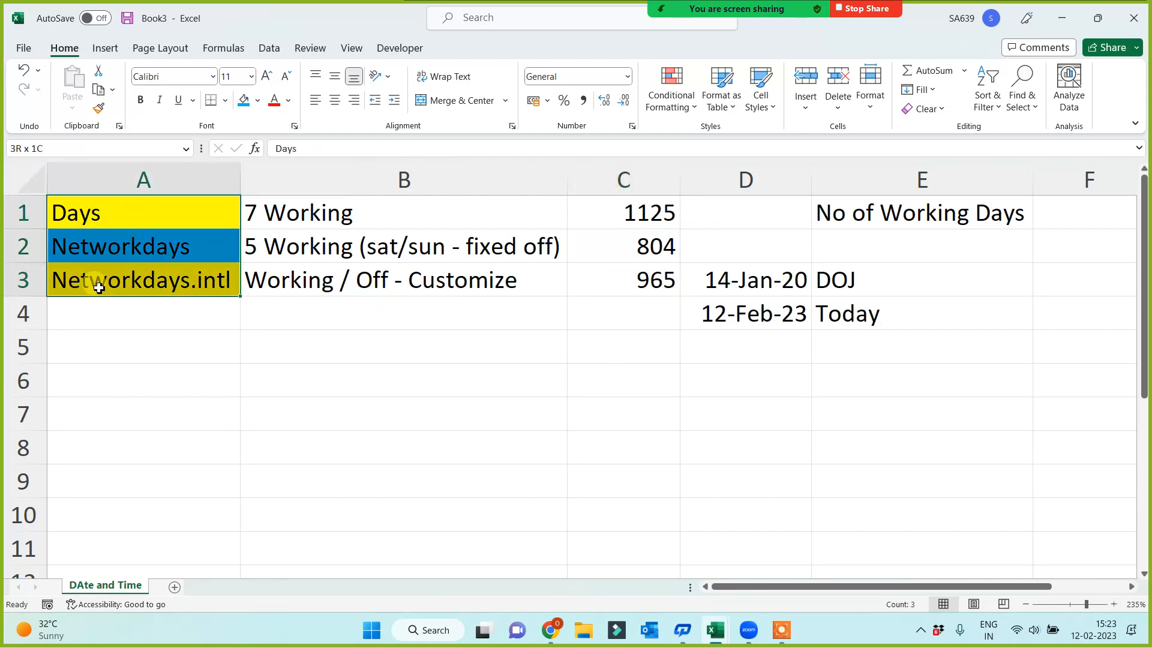
pyautogui.click(308, 385)
pyautogui.click(898, 213)
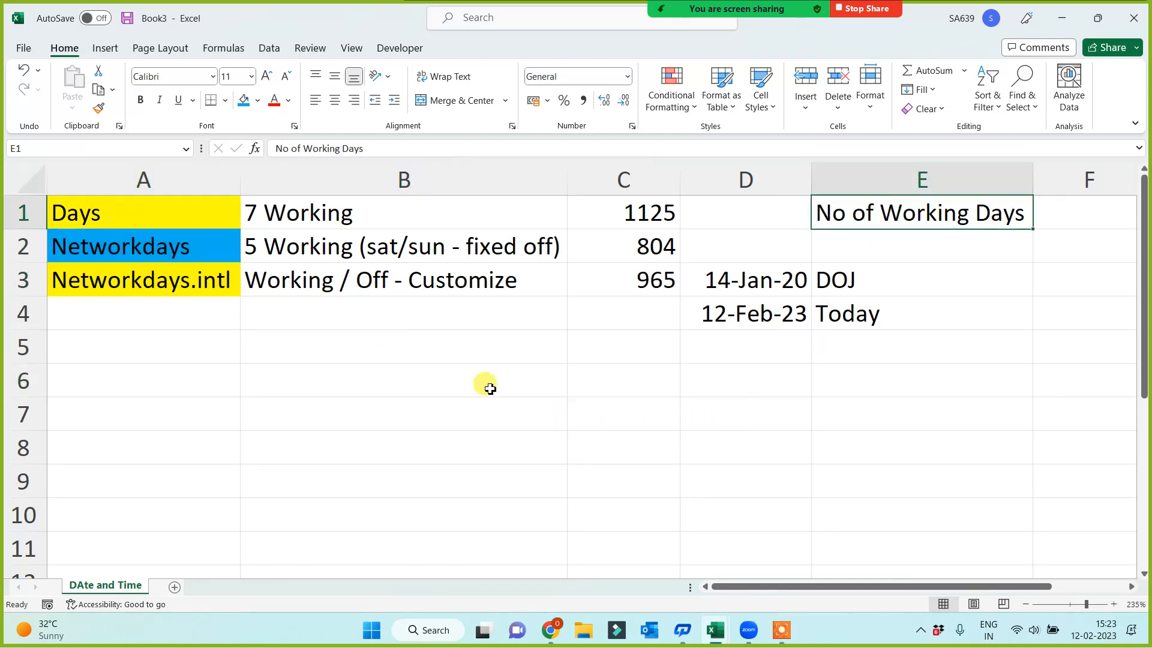
# Format the No of Working Days heading in E1 with a blue fill and white font
pyautogui.click(245, 108)
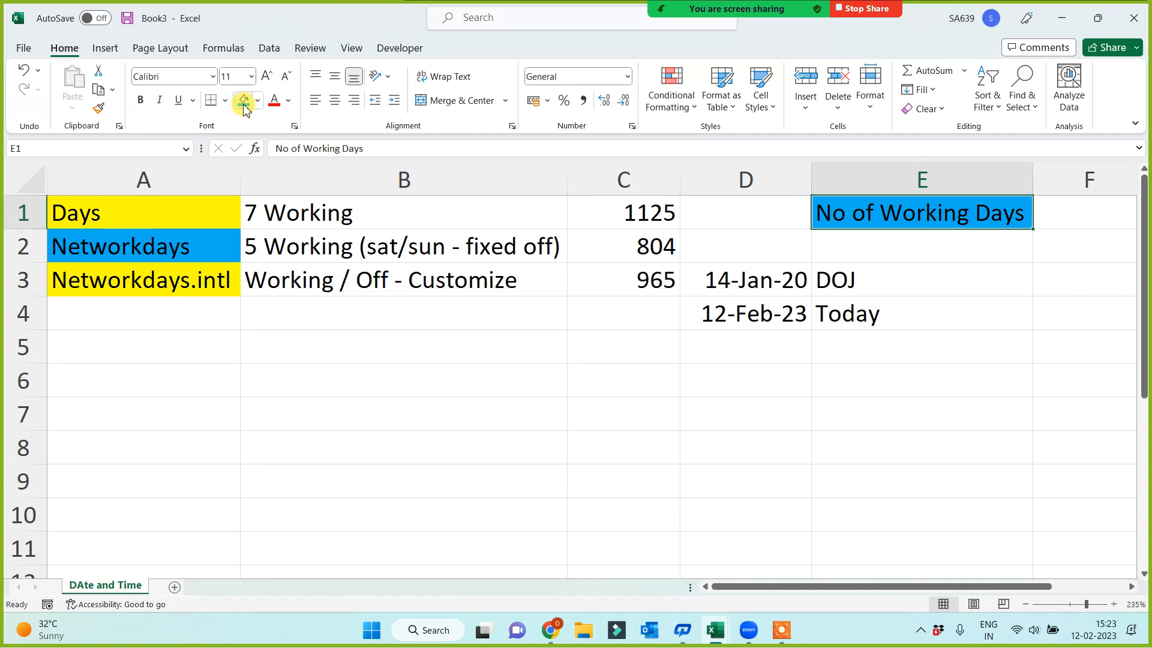
pyautogui.click(289, 107)
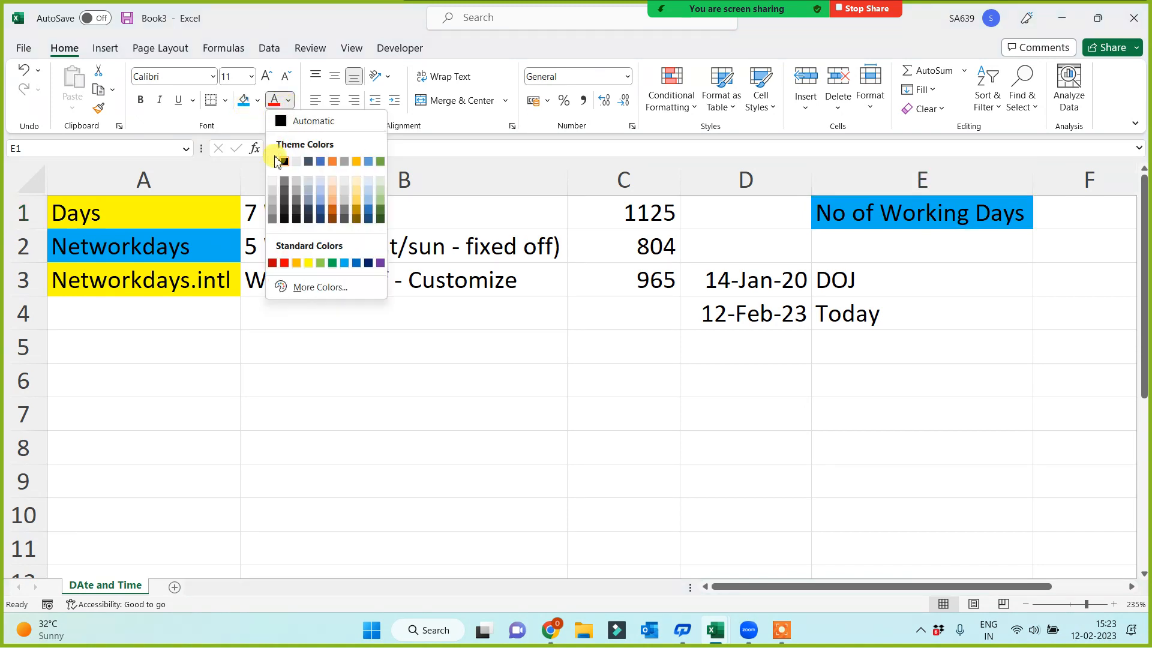
pyautogui.click(276, 163)
pyautogui.click(281, 373)
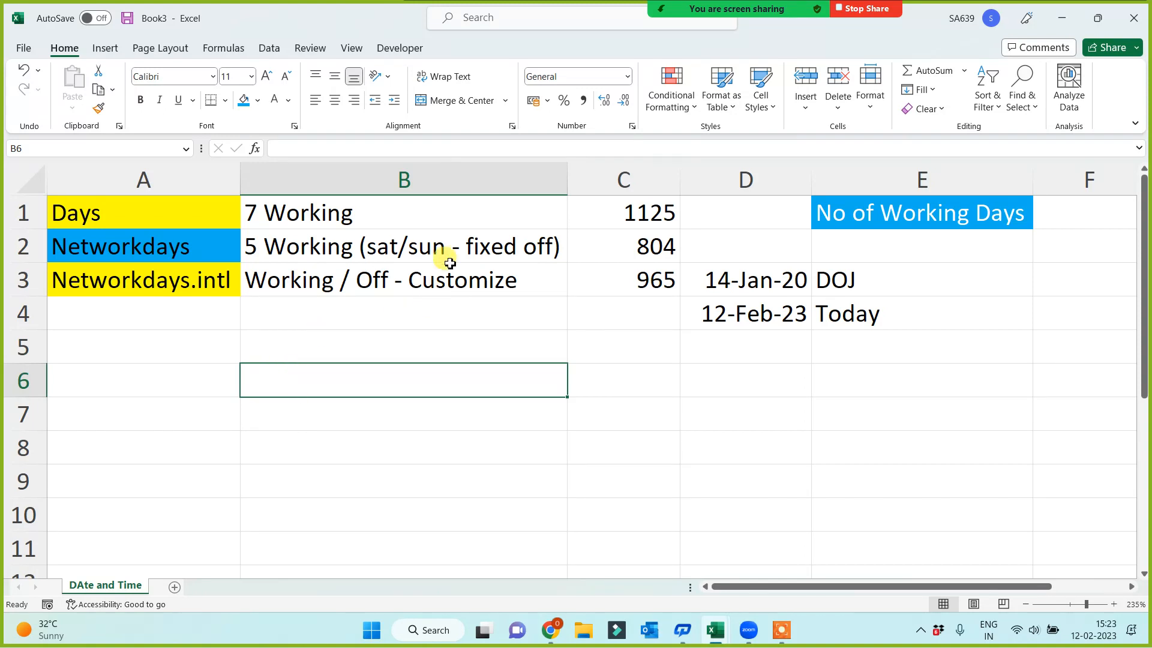
# Enter the date 26 Jan 2020 in C6
pyautogui.moveTo(449, 253); pyautogui.dragTo(447, 278)
pyautogui.click(382, 428)
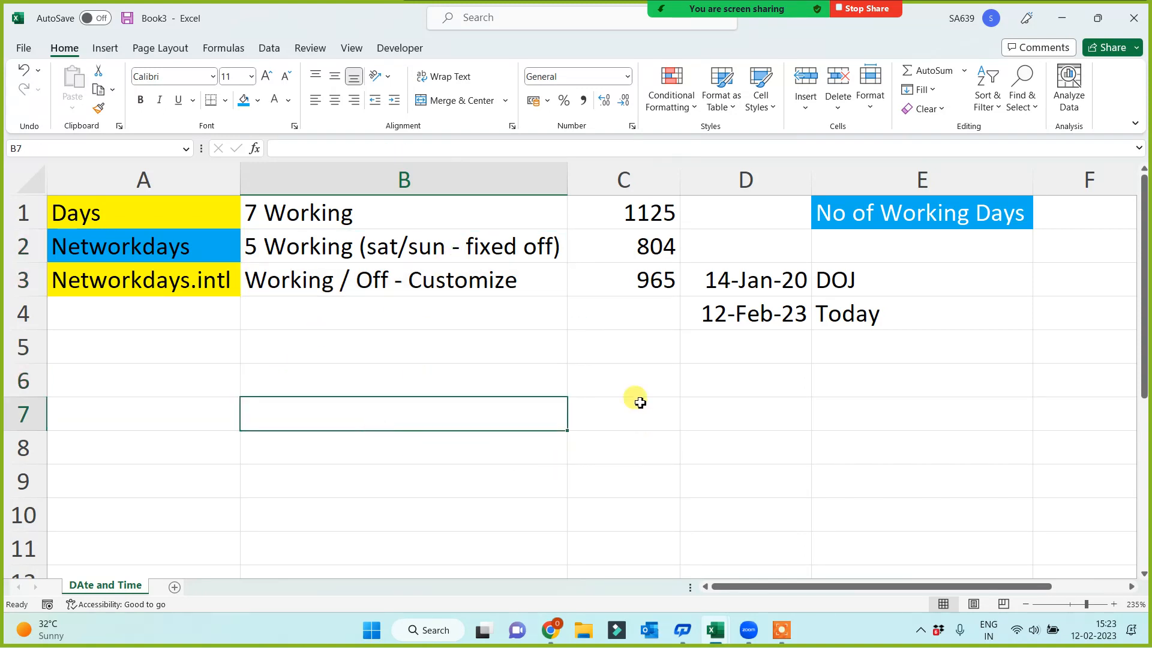
pyautogui.click(627, 388)
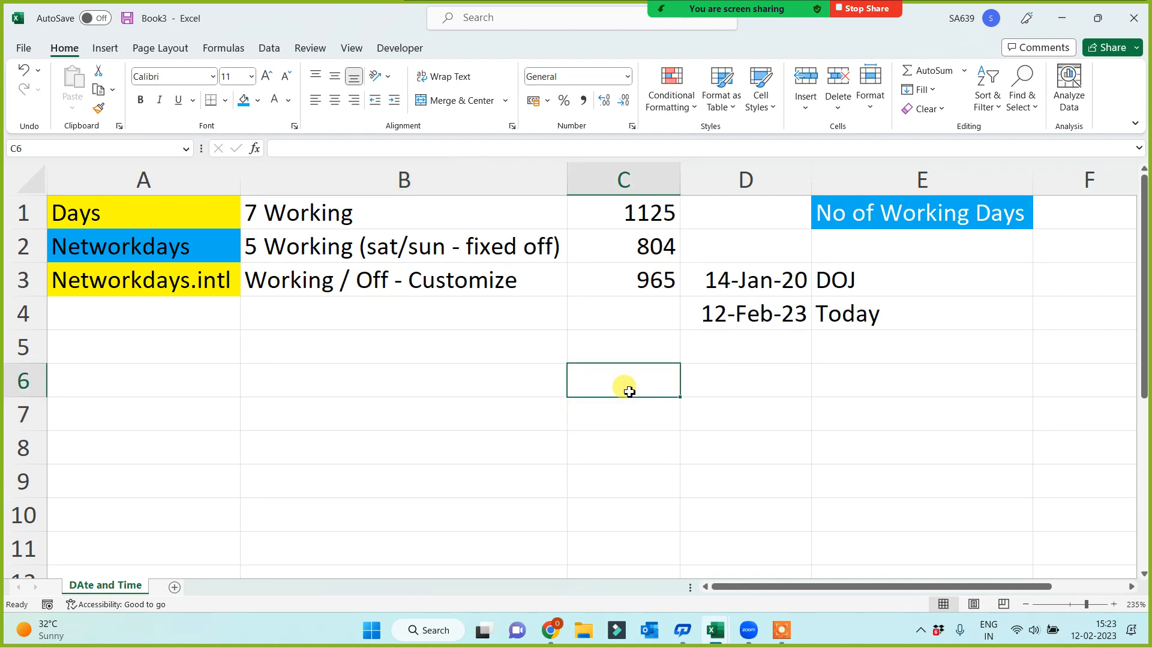
pyautogui.write('26 Jan2')
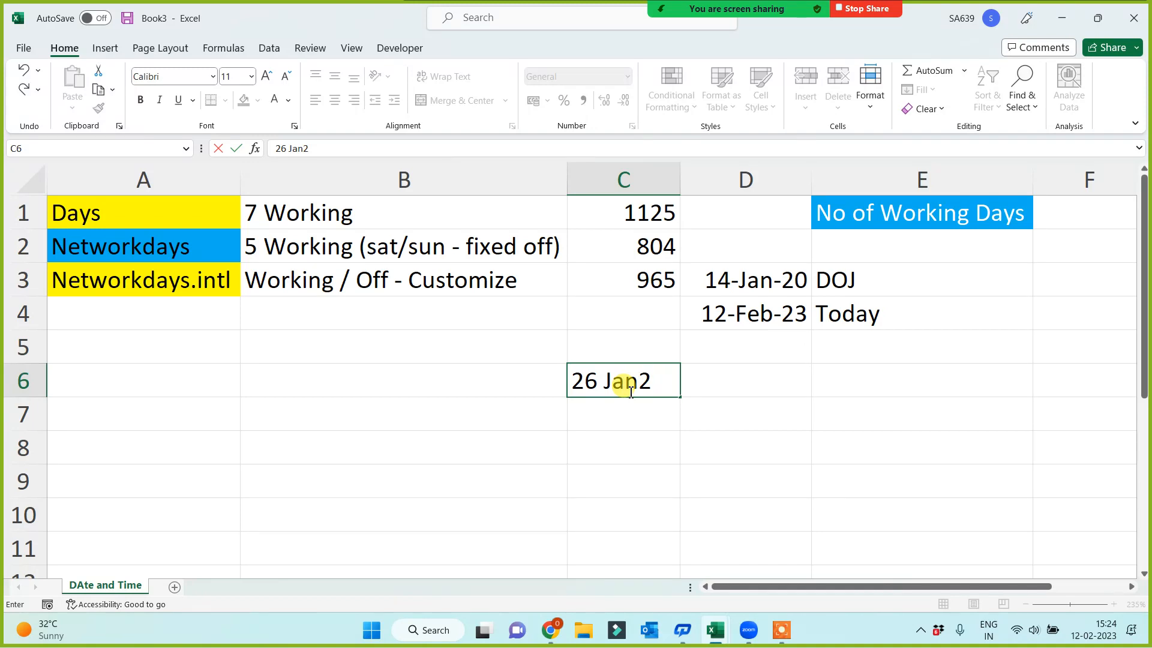
pyautogui.write('020')
pyautogui.press('Return')
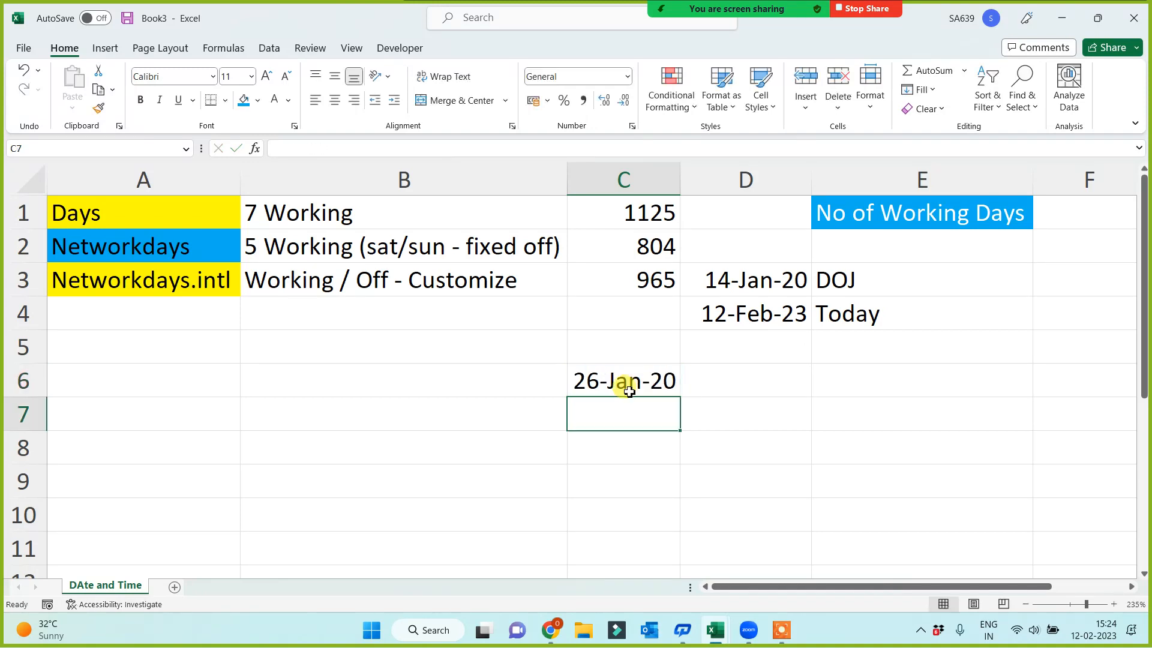
# Check the joining date in D3 against C6 and enter 3 March 2020 in C7
pyautogui.click(738, 278)
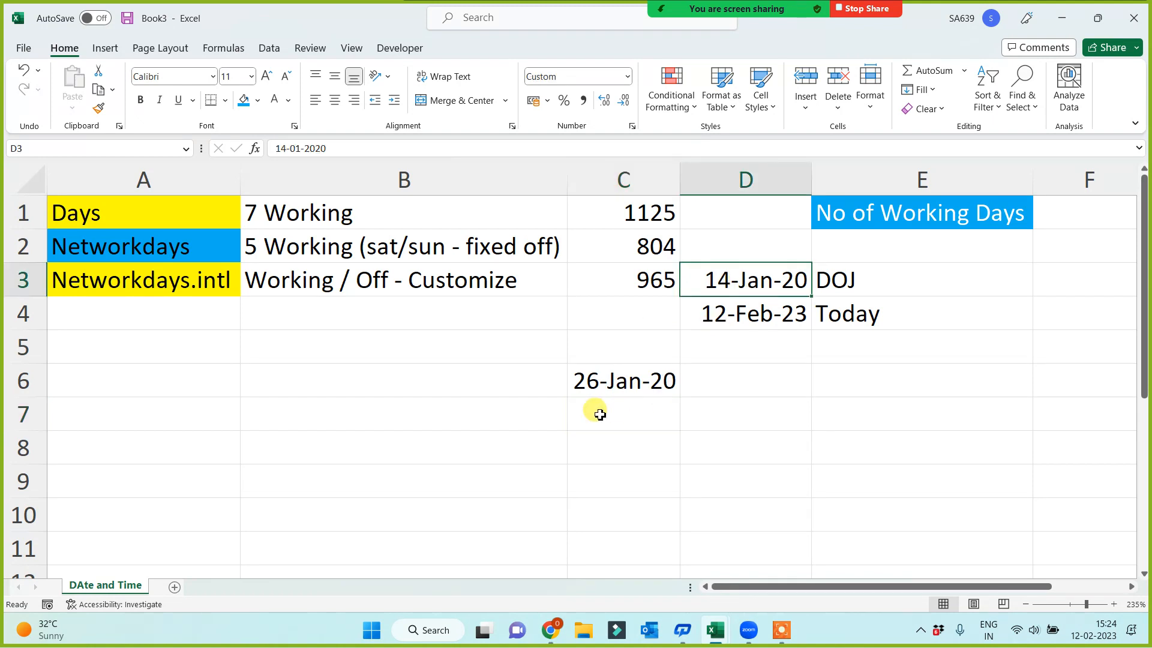
pyautogui.click(598, 379)
pyautogui.click(604, 416)
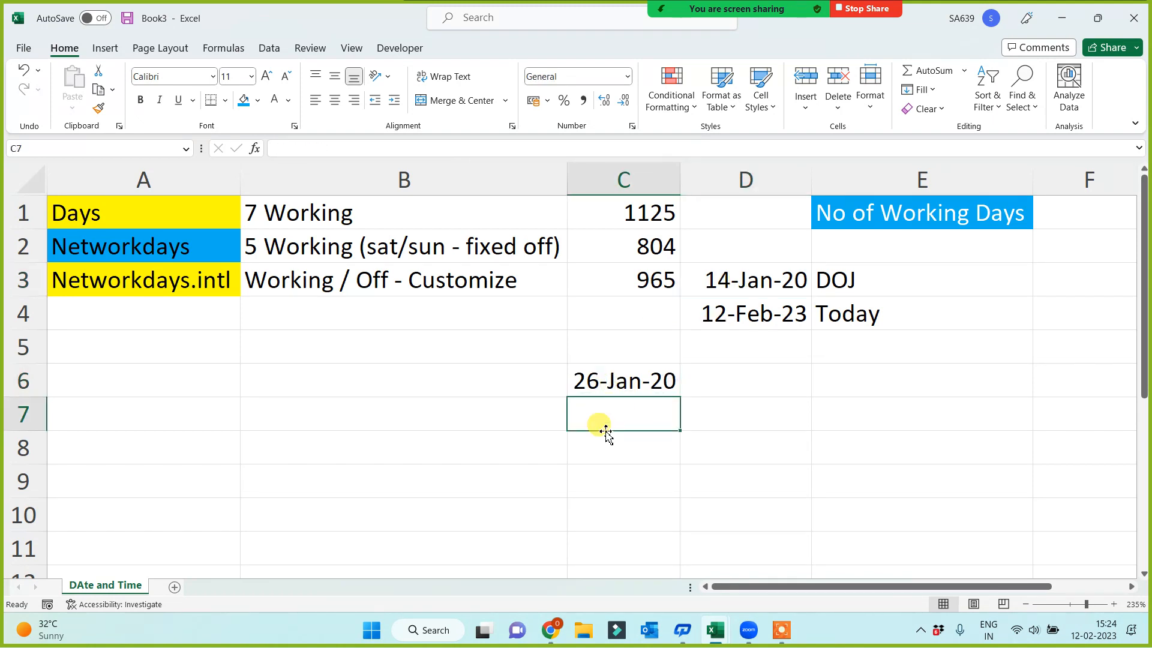
pyautogui.write('3 vMar')
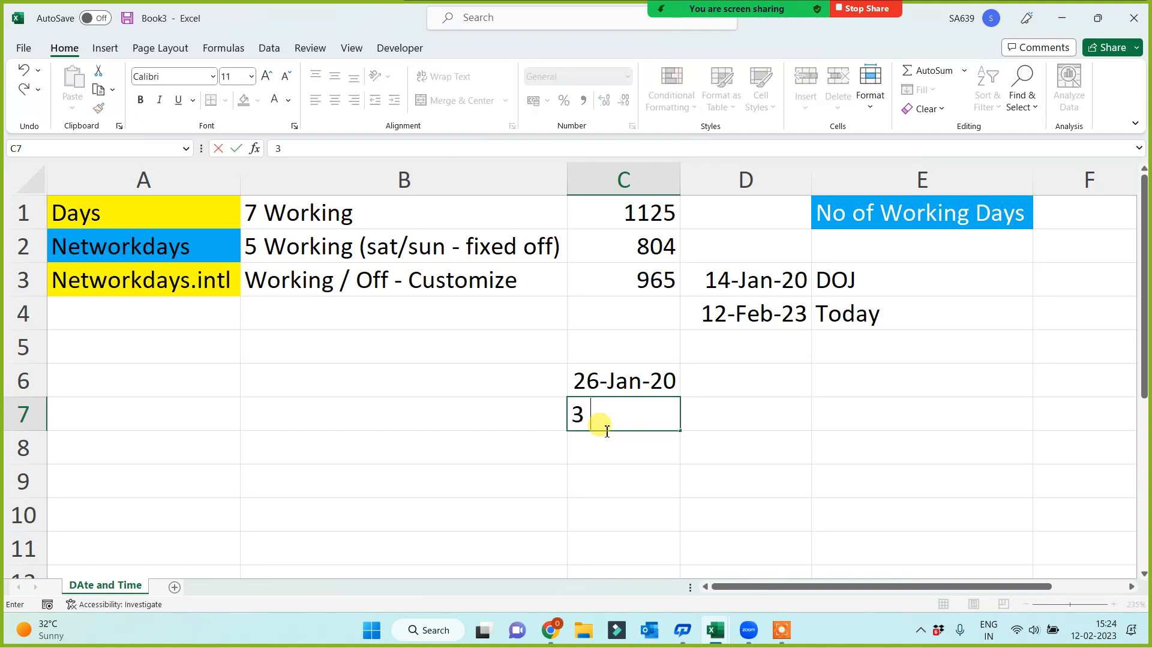
pyautogui.press('BackSpace')
pyautogui.press('BackSpace')
pyautogui.press('BackSpace')
pyautogui.press('BackSpace')
pyautogui.write('March 2020')
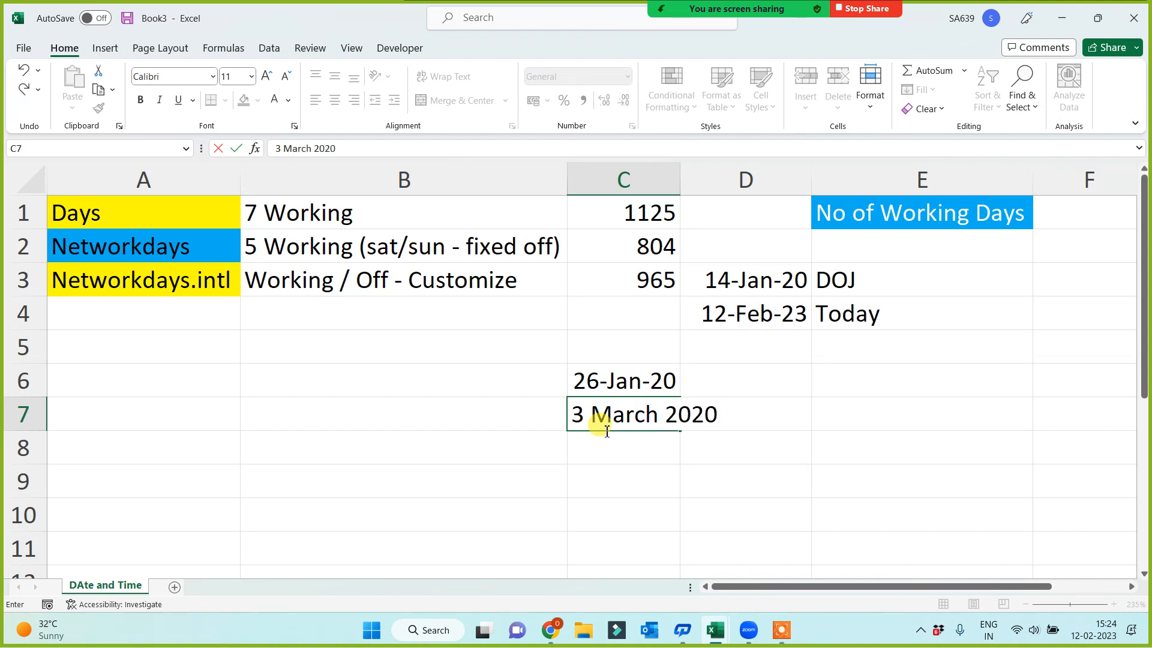
pyautogui.press('Return')
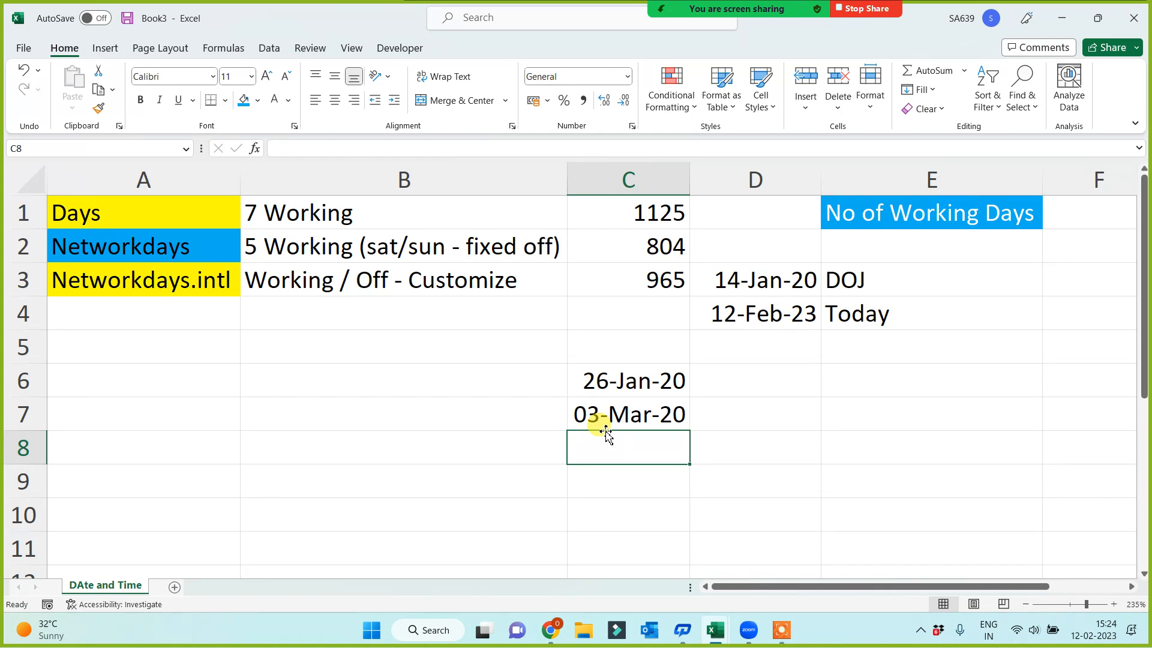
# Continue the date list in column C with 1 May 2020 in C8 and 22 June 2020 in C9
pyautogui.write('1 May ')
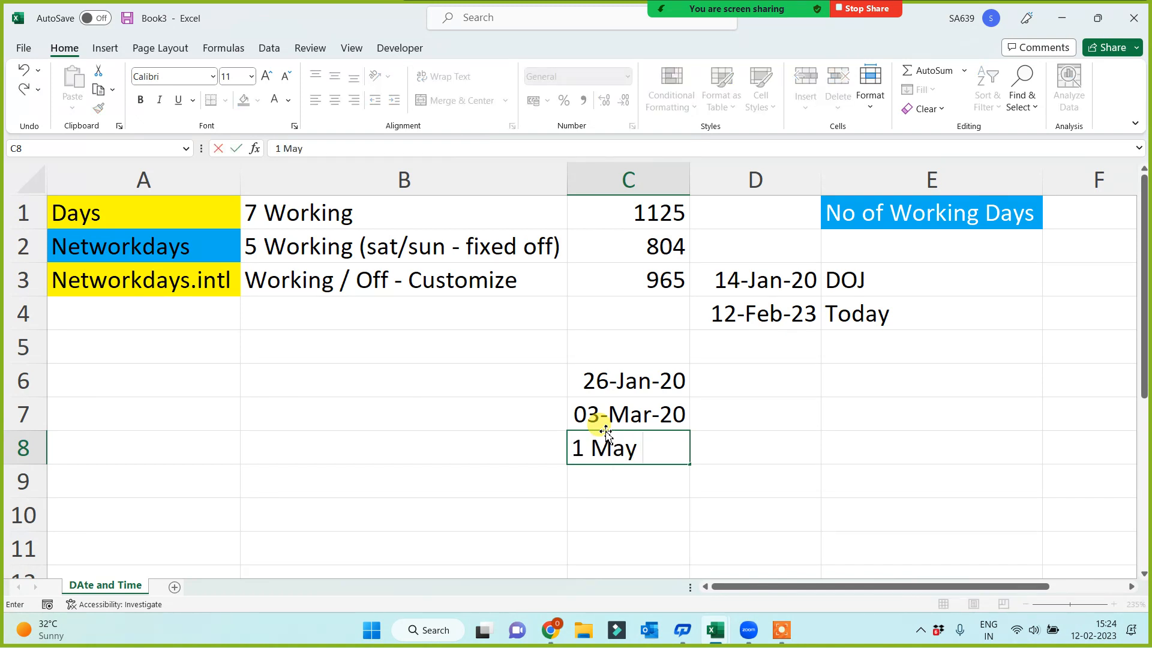
pyautogui.write('2020')
pyautogui.press('Return')
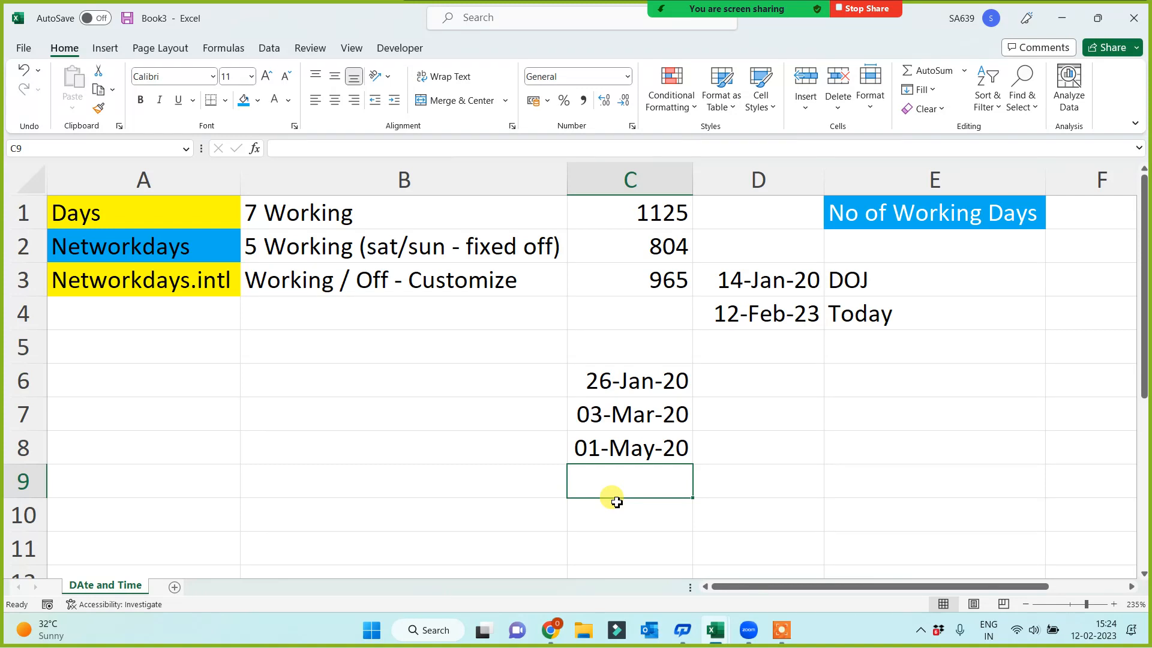
pyautogui.write('22 June 20')
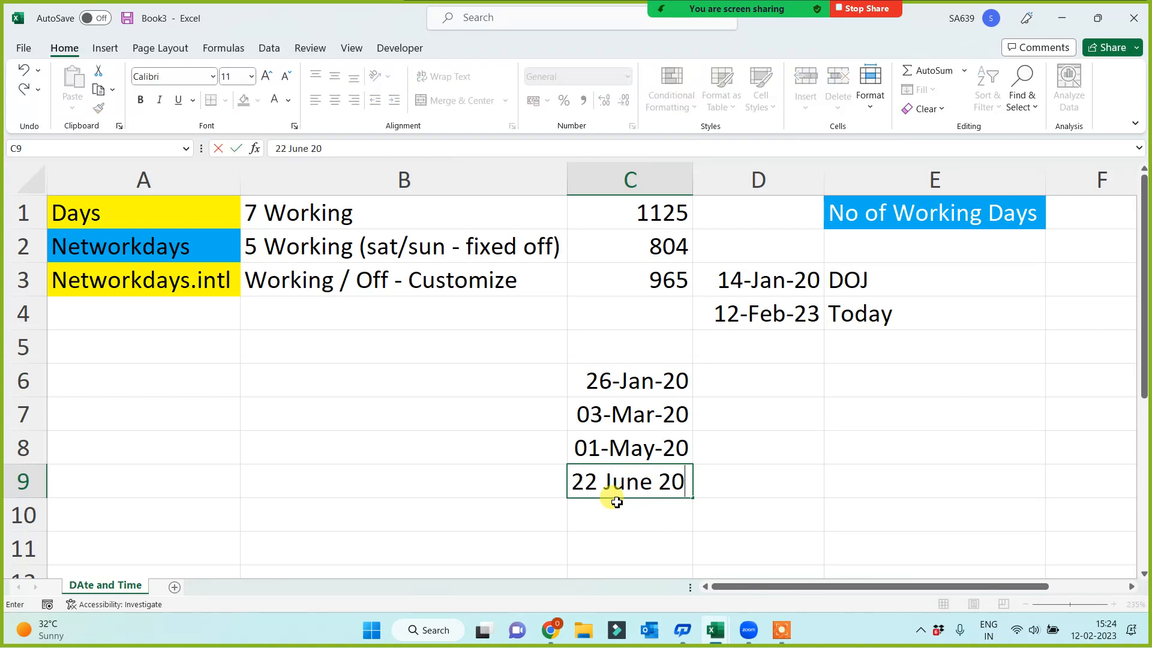
pyautogui.write('20')
pyautogui.press('Return')
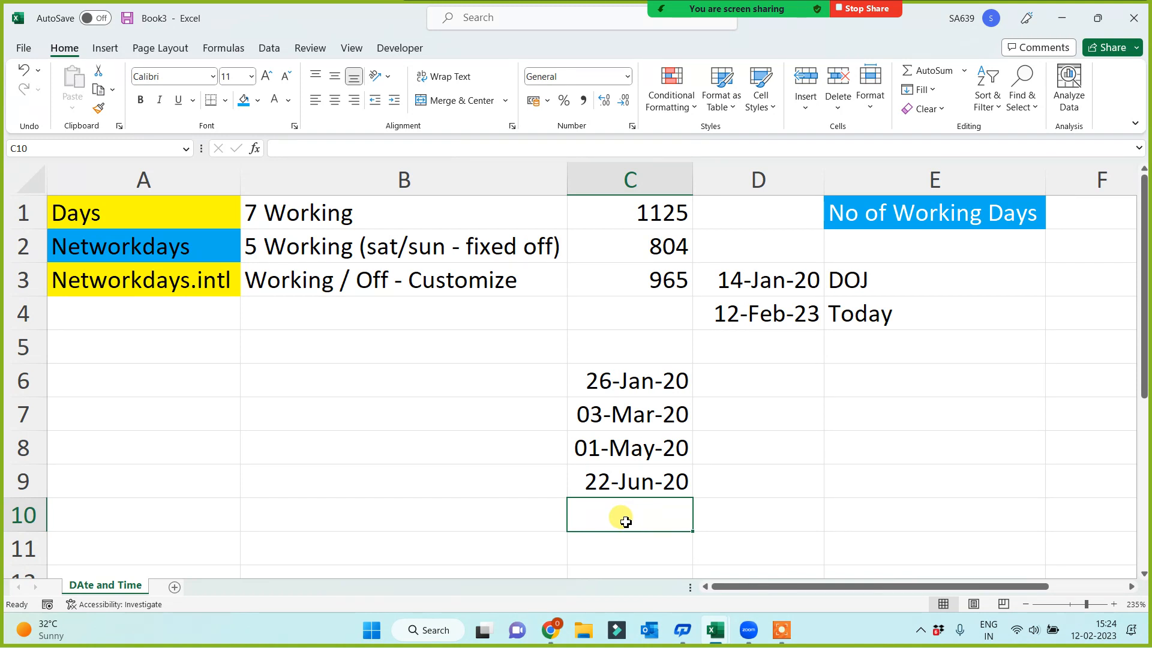
# Enter the date 15 Aug 2020 in C10
pyautogui.write('15')
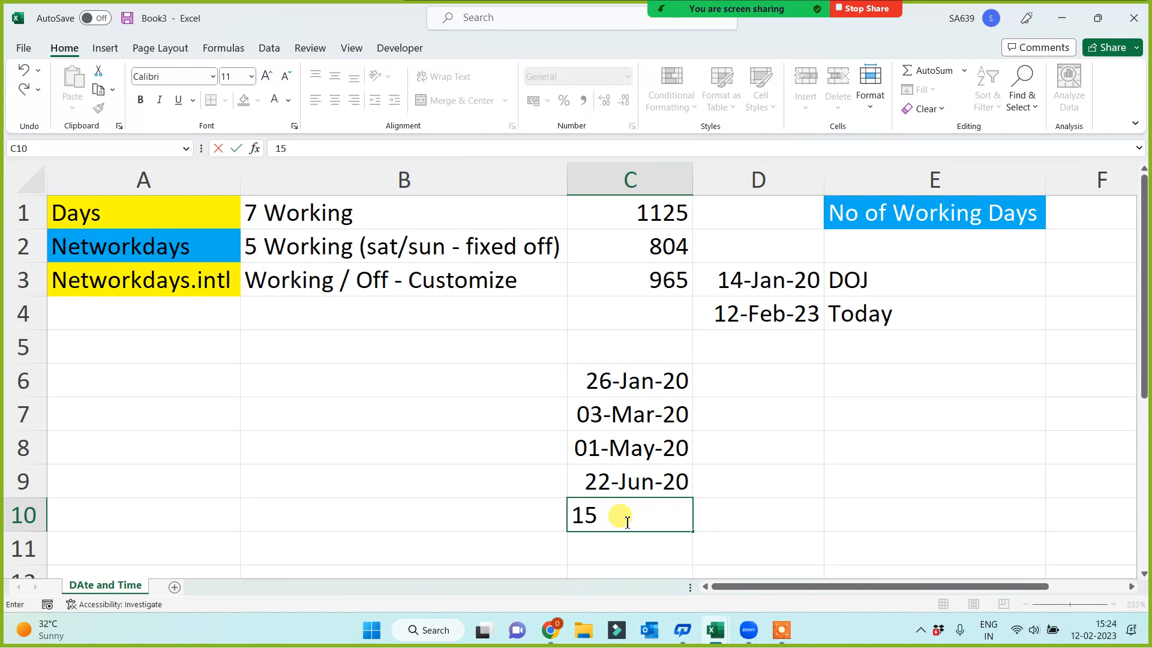
pyautogui.write('Aug 2020')
pyautogui.press('Return')
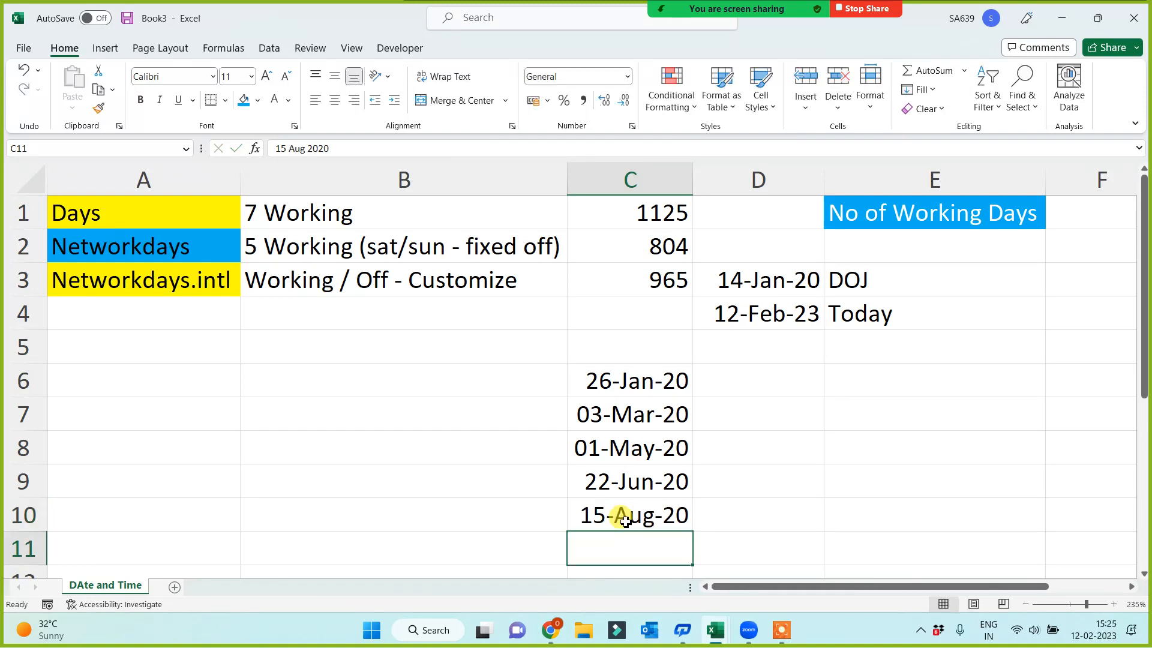
# Start a second column of dates with 5 Sept 2020 in D6 and 2 Oct 2020 in D7
pyautogui.click(733, 384)
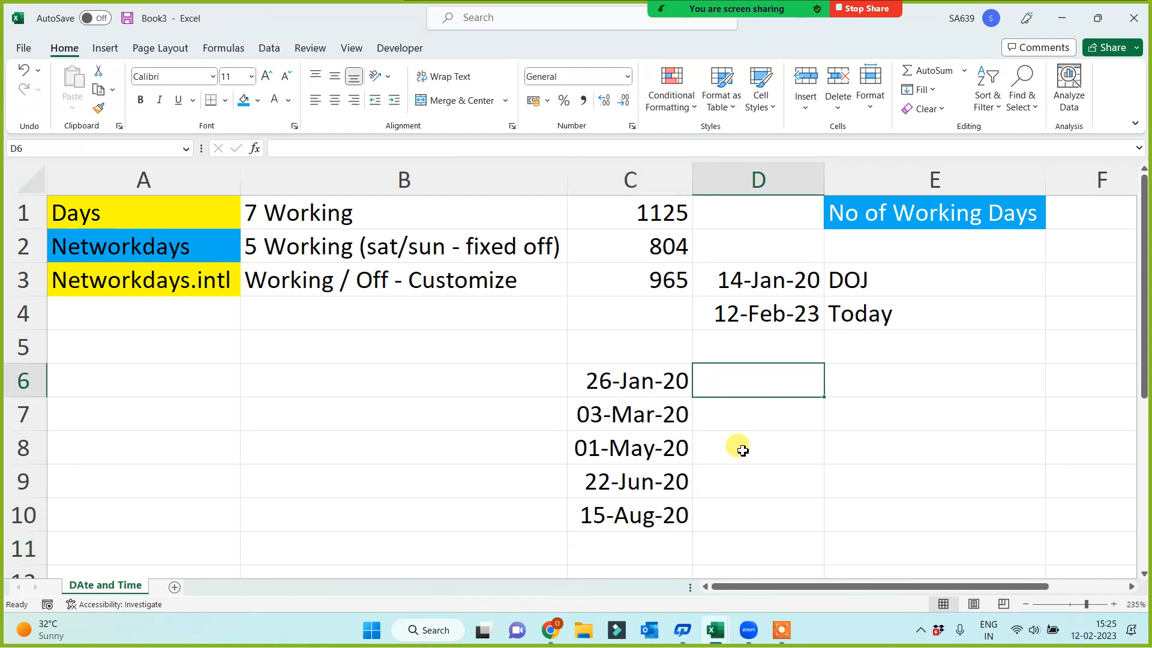
pyautogui.write('5 Sept ')
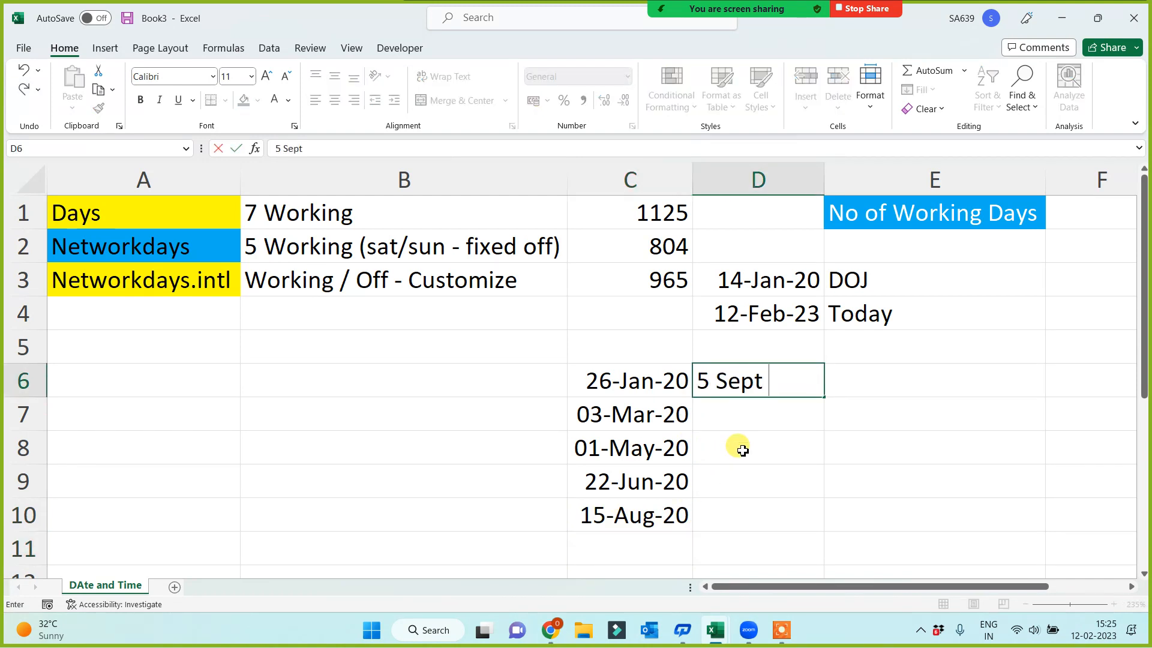
pyautogui.write('2020')
pyautogui.press('Return')
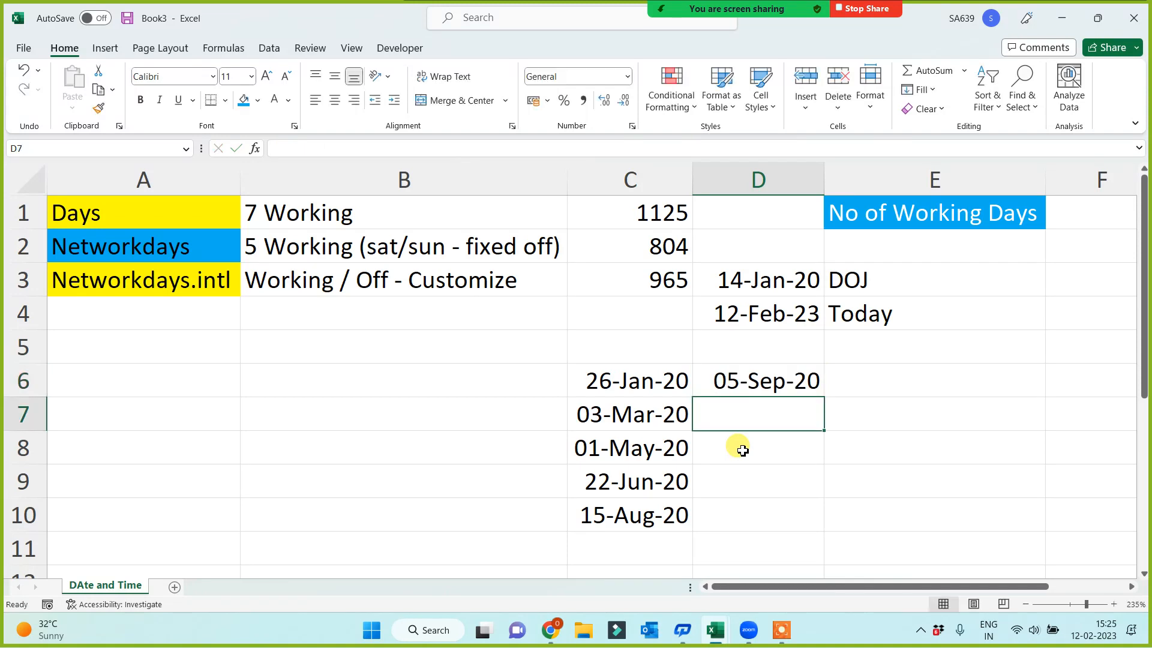
pyautogui.write('2 Oct ')
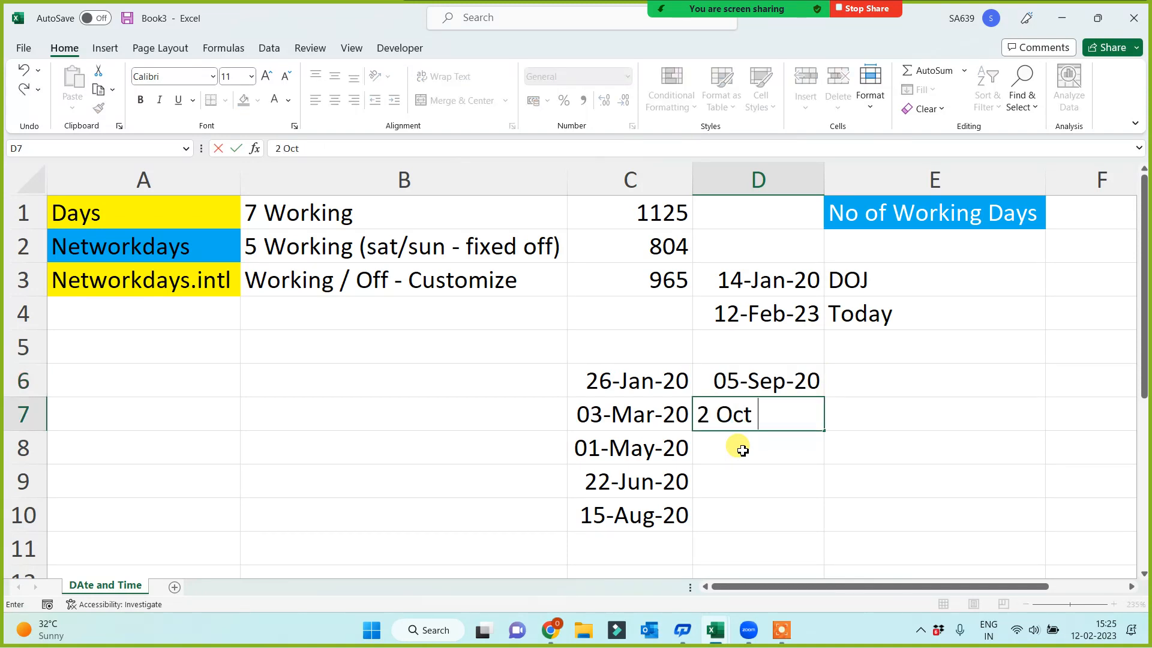
pyautogui.write('2020')
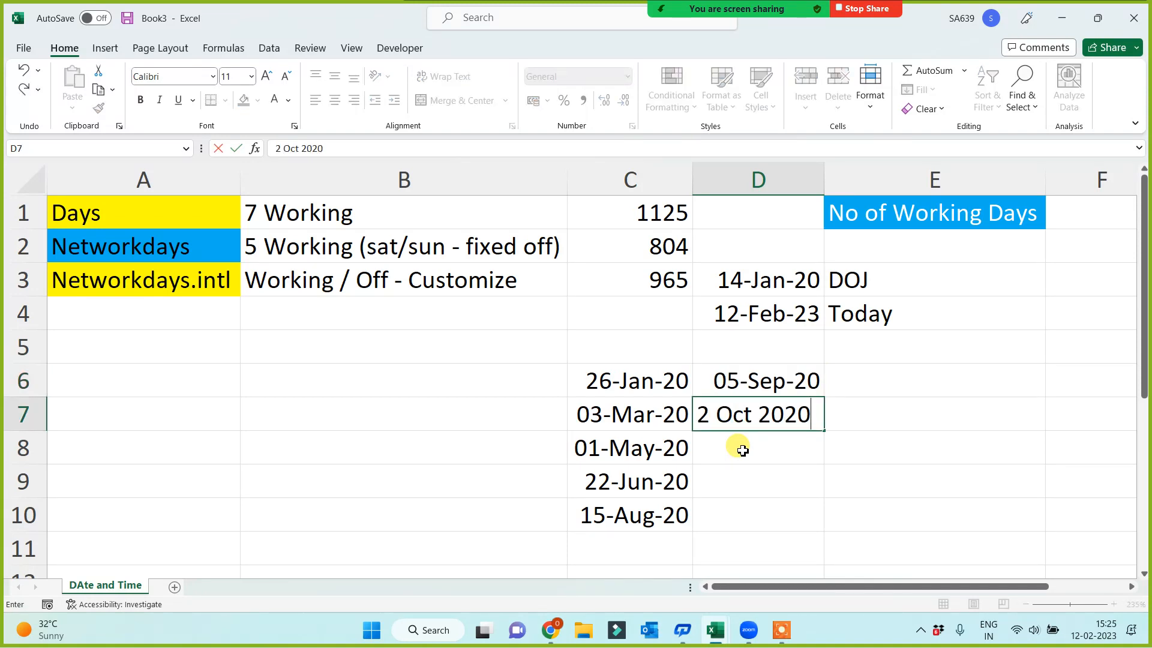
pyautogui.press('Return')
# Add the dates 16 Oct 2020 in D8 and 17 Nov 2020 in D9
pyautogui.write('1')
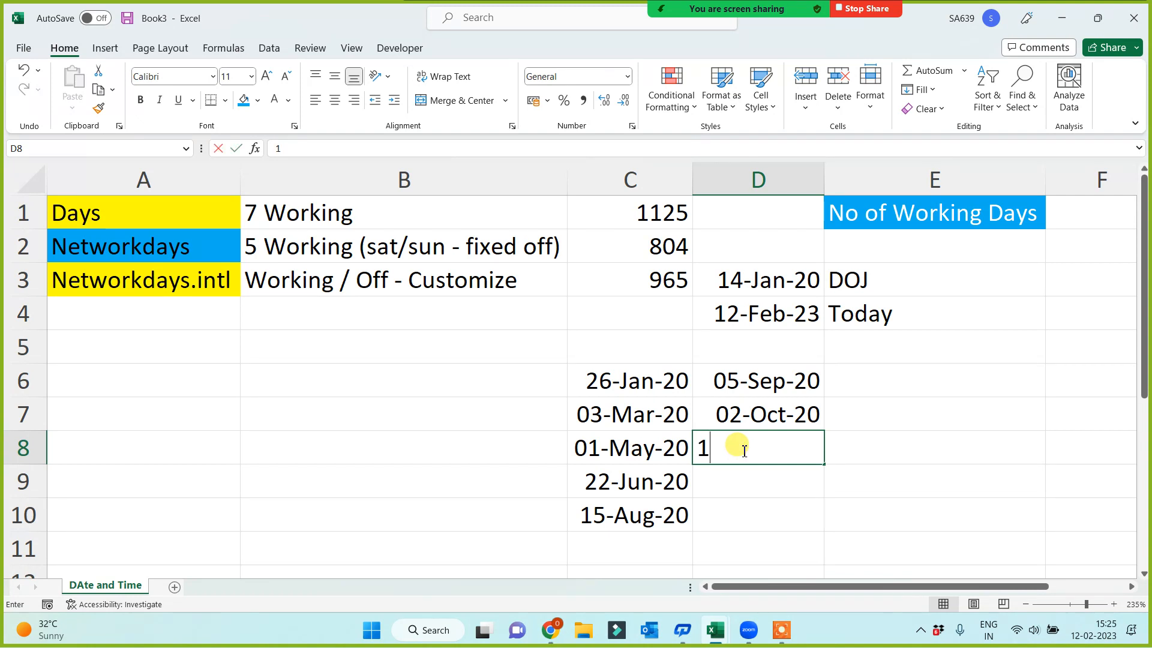
pyautogui.write('6 Oct')
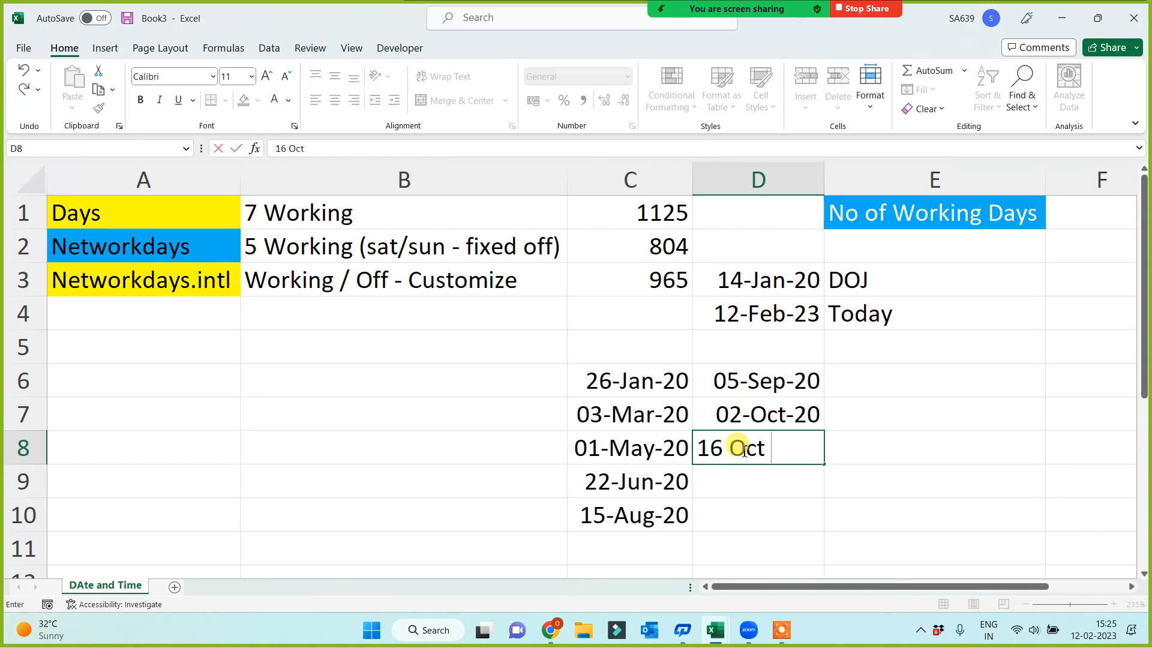
pyautogui.write(' 2020')
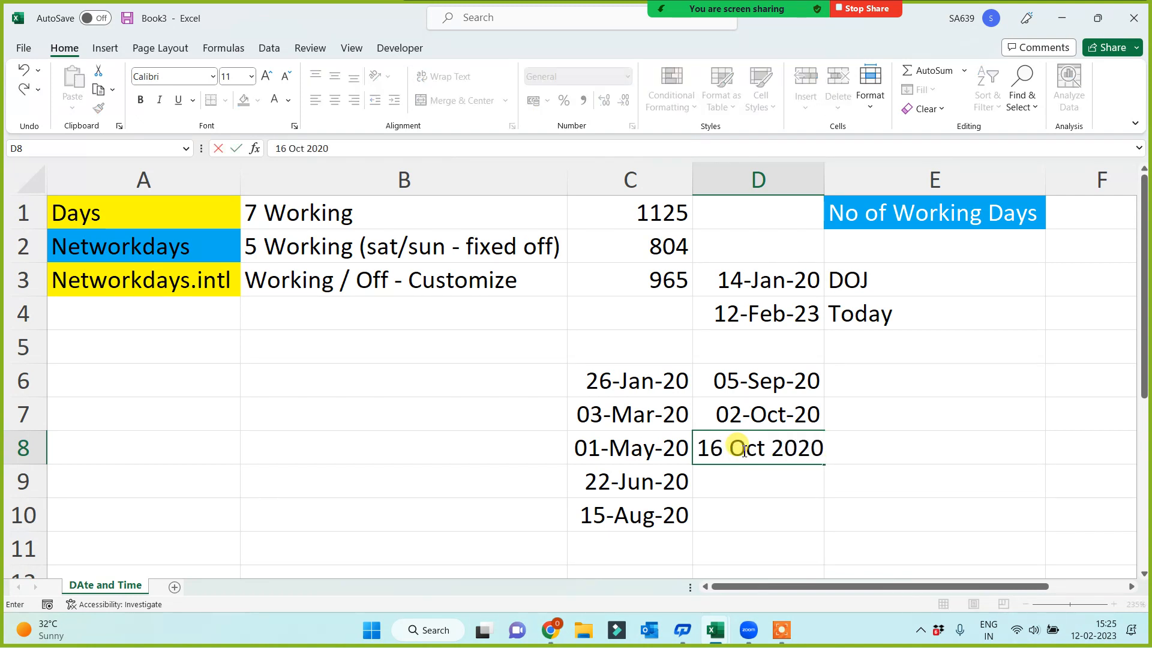
pyautogui.press('Return')
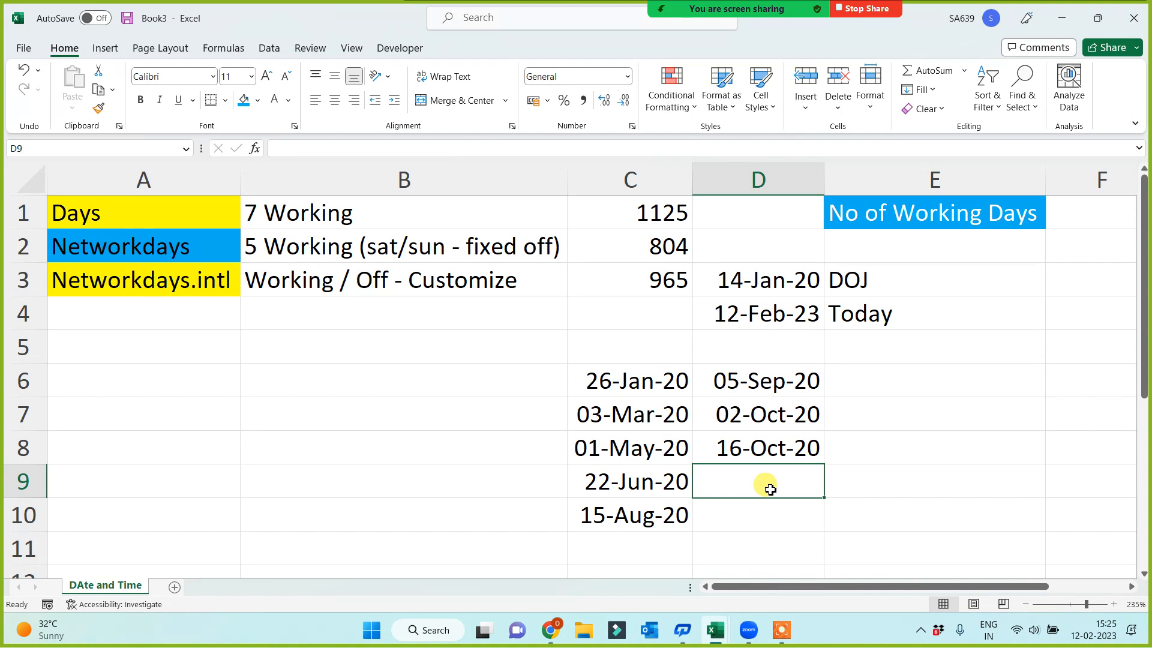
pyautogui.write('17 Nov')
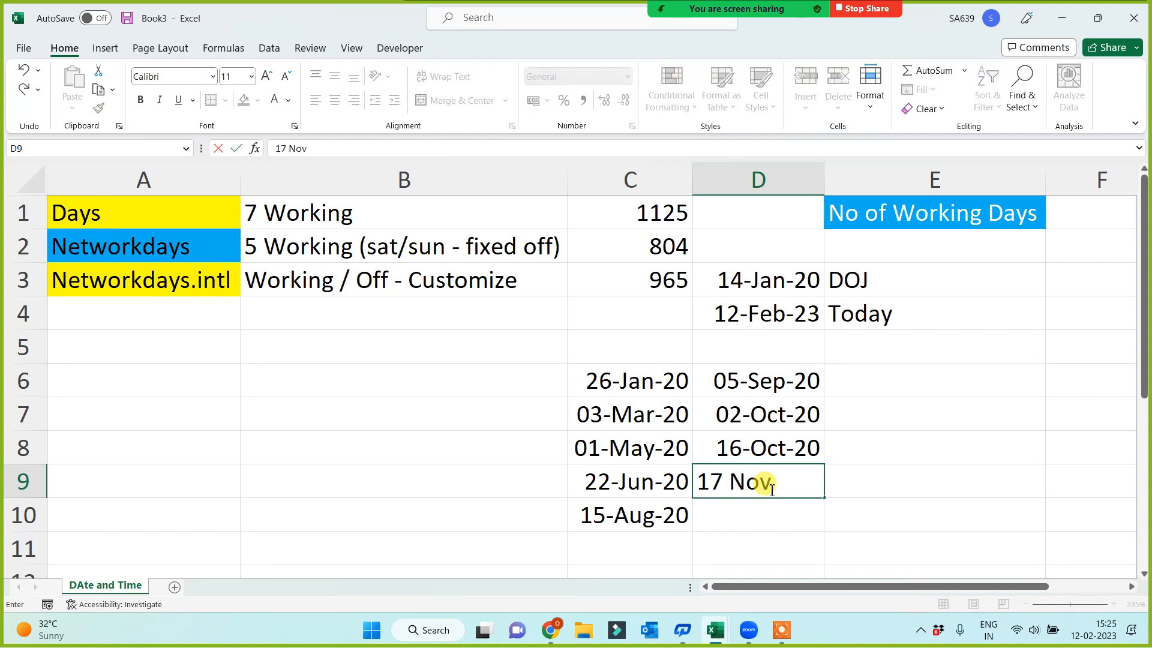
pyautogui.write(' 2020')
pyautogui.press('Return')
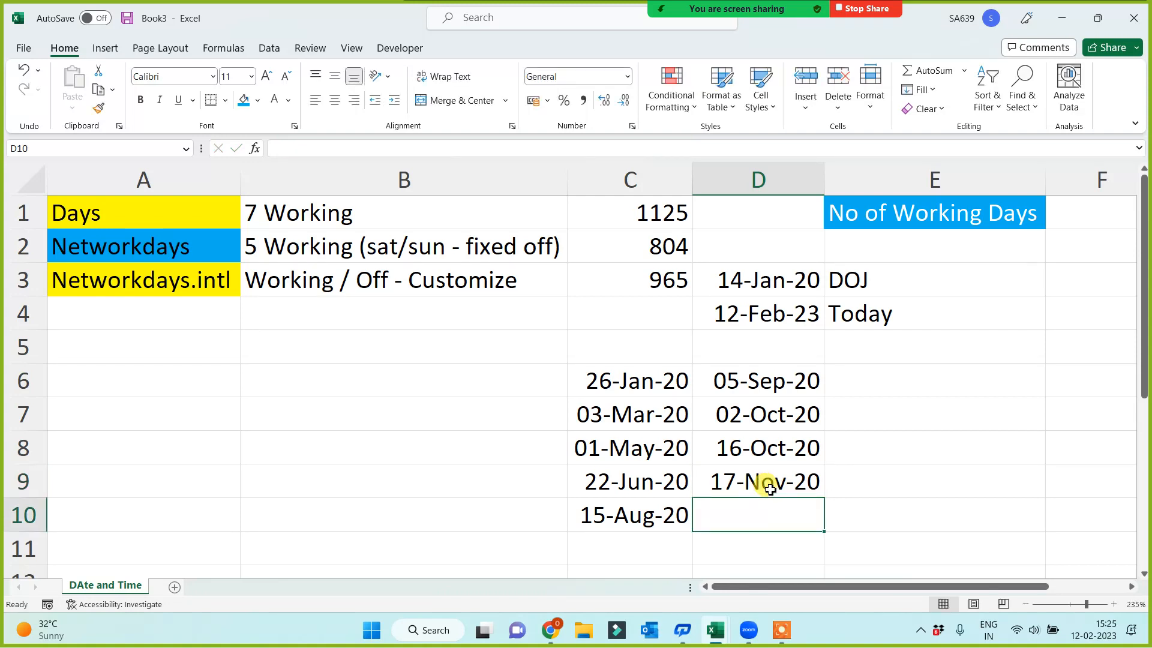
# Enter the date 25 Dec 2020 in D10
pyautogui.write('25 Dec')
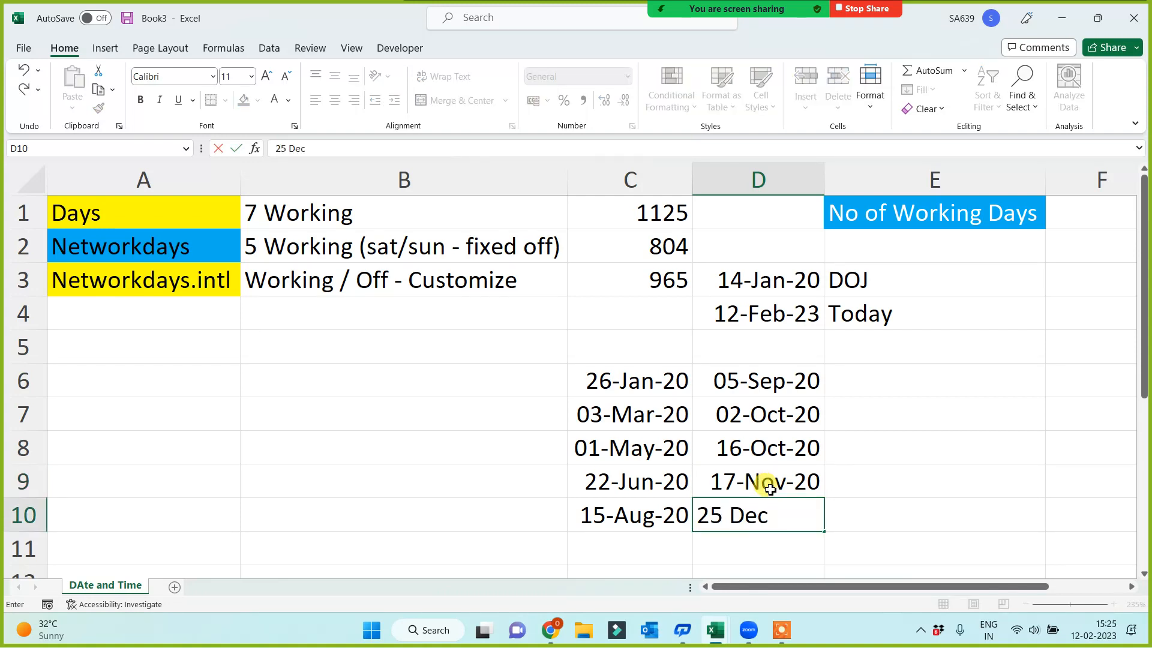
pyautogui.write(' 2020')
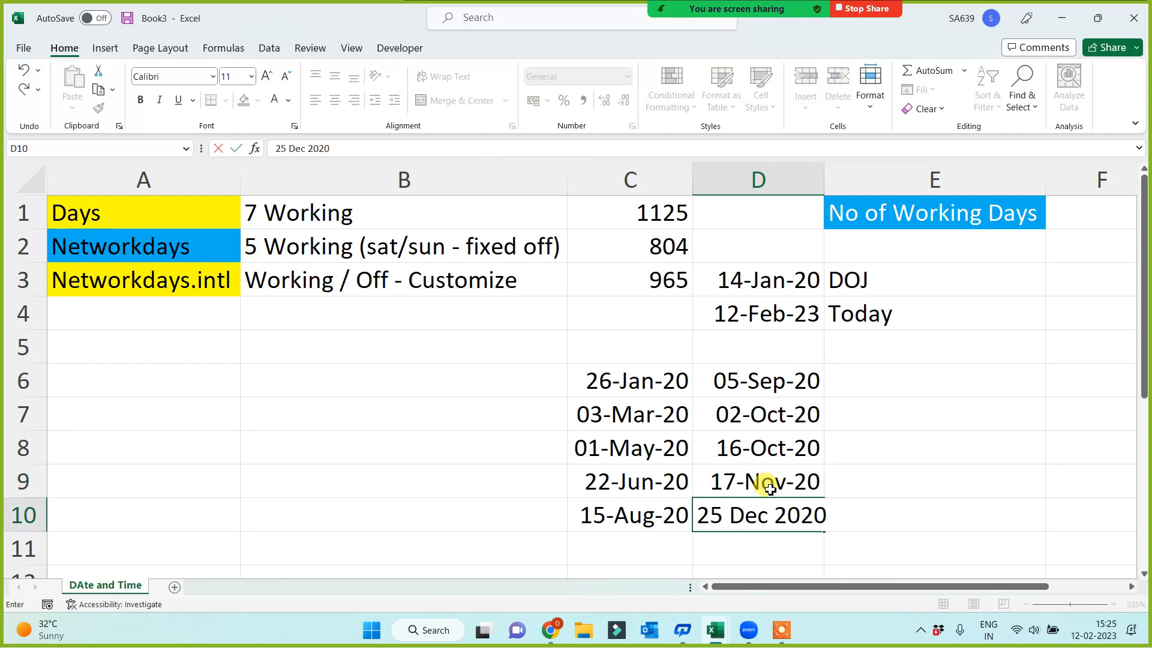
pyautogui.press('Return')
# Review the date list in C6:D10 and the NETWORKDAYS and NETWORKDAYS.INTL formulas in C2 and C3
pyautogui.moveTo(637, 378); pyautogui.dragTo(755, 516)
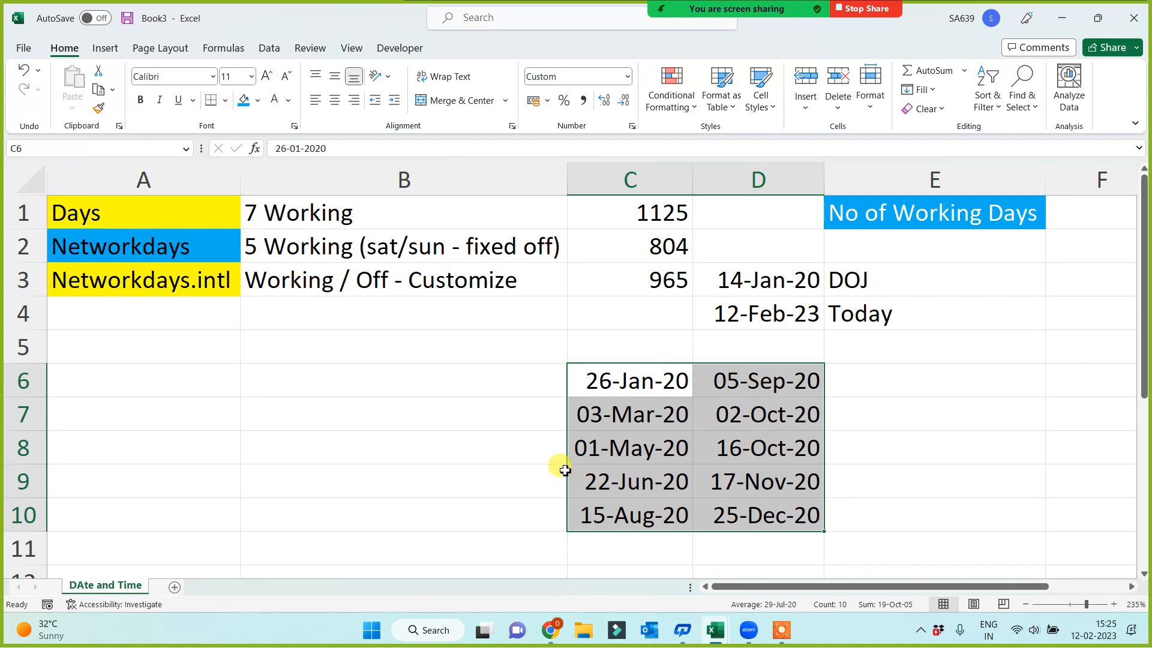
pyautogui.moveTo(681, 378); pyautogui.dragTo(755, 510)
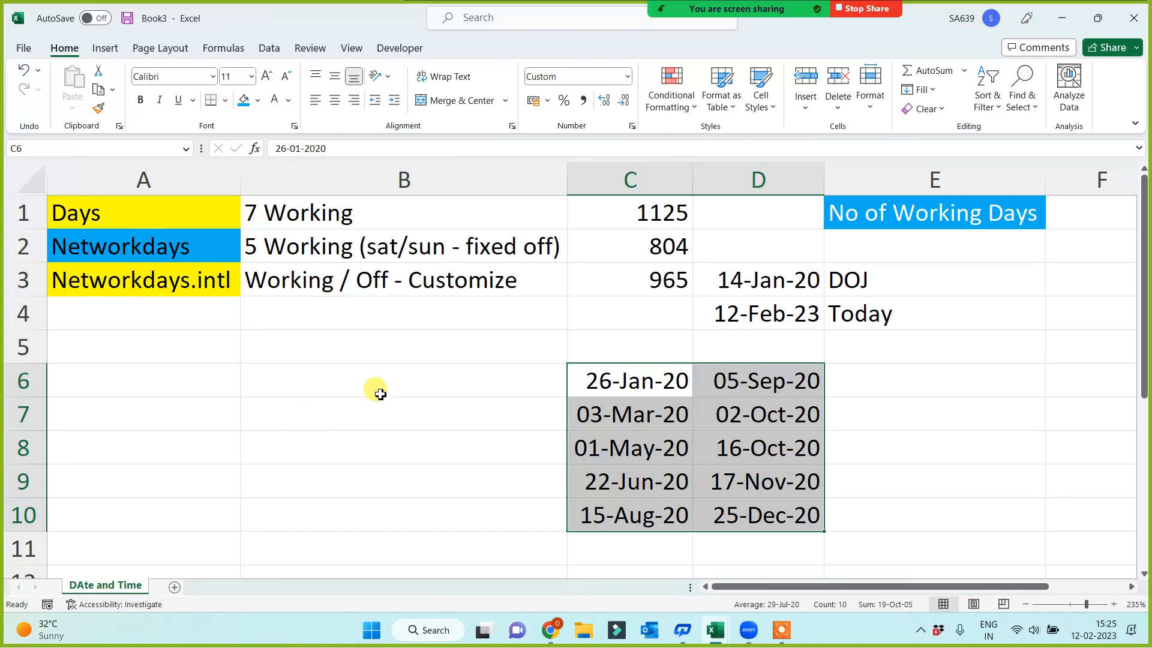
pyautogui.click(639, 246)
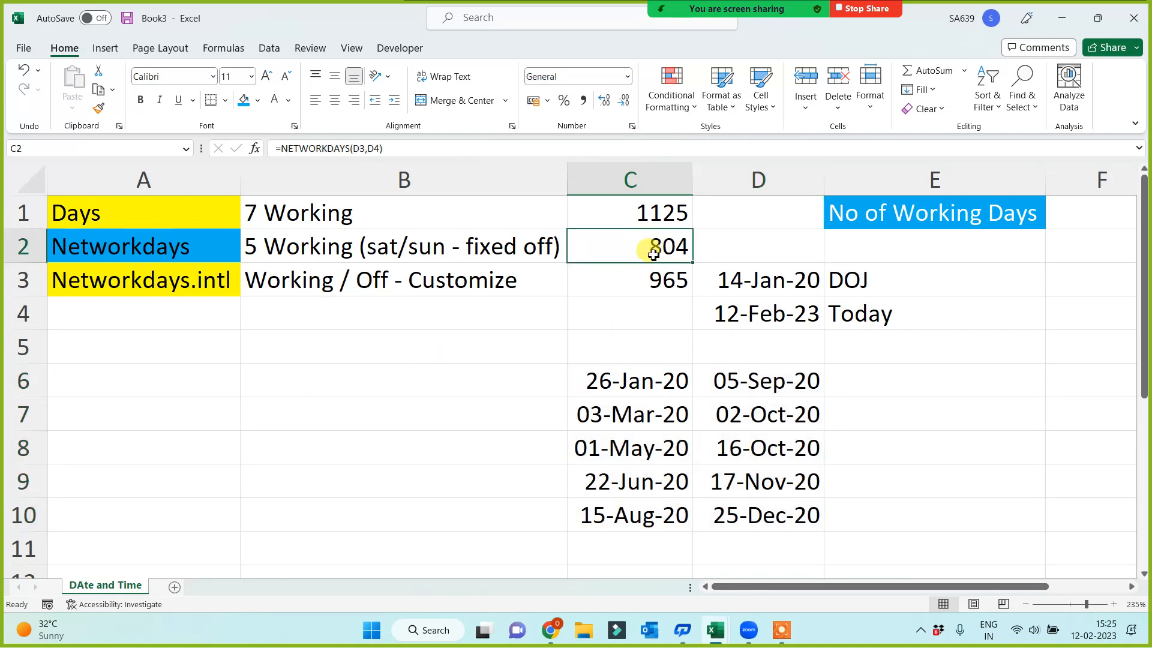
pyautogui.click(637, 276)
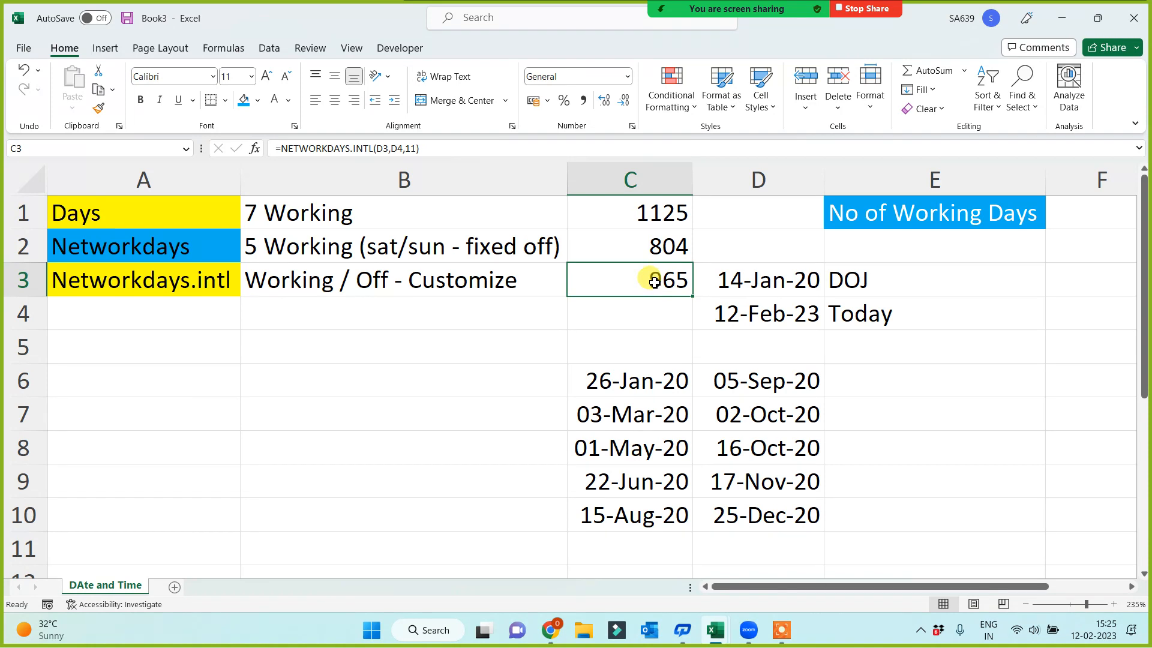
# Compare the holiday dates in C6:D10 with the NETWORKDAYS result in C2
pyautogui.moveTo(632, 376); pyautogui.dragTo(738, 509)
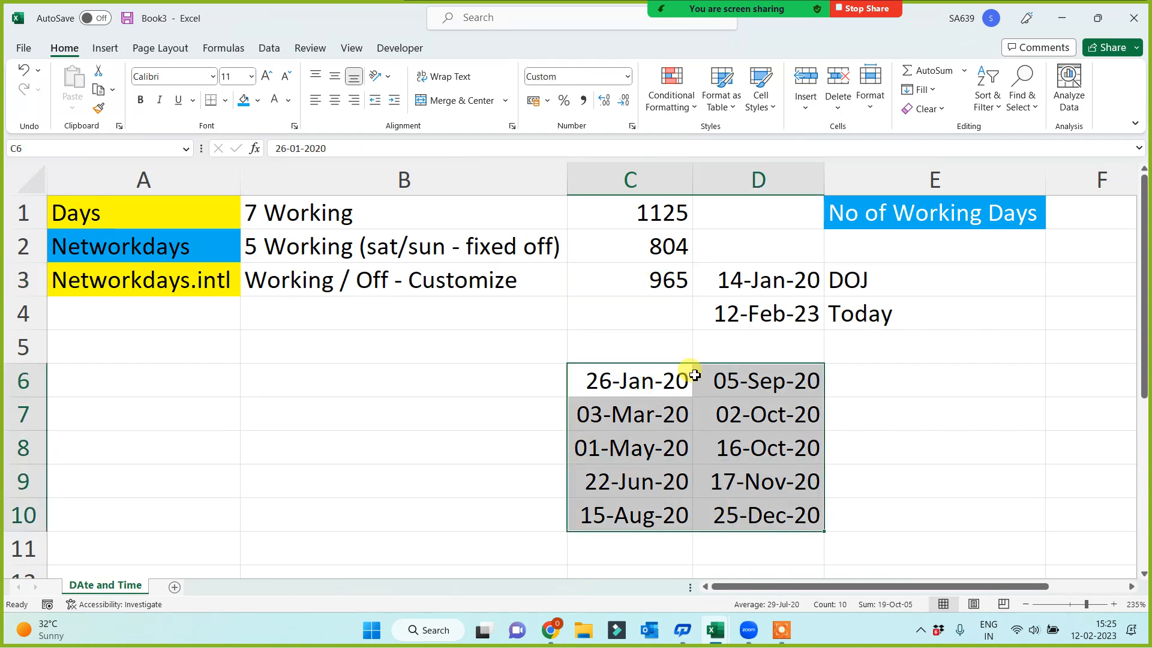
pyautogui.click(616, 250)
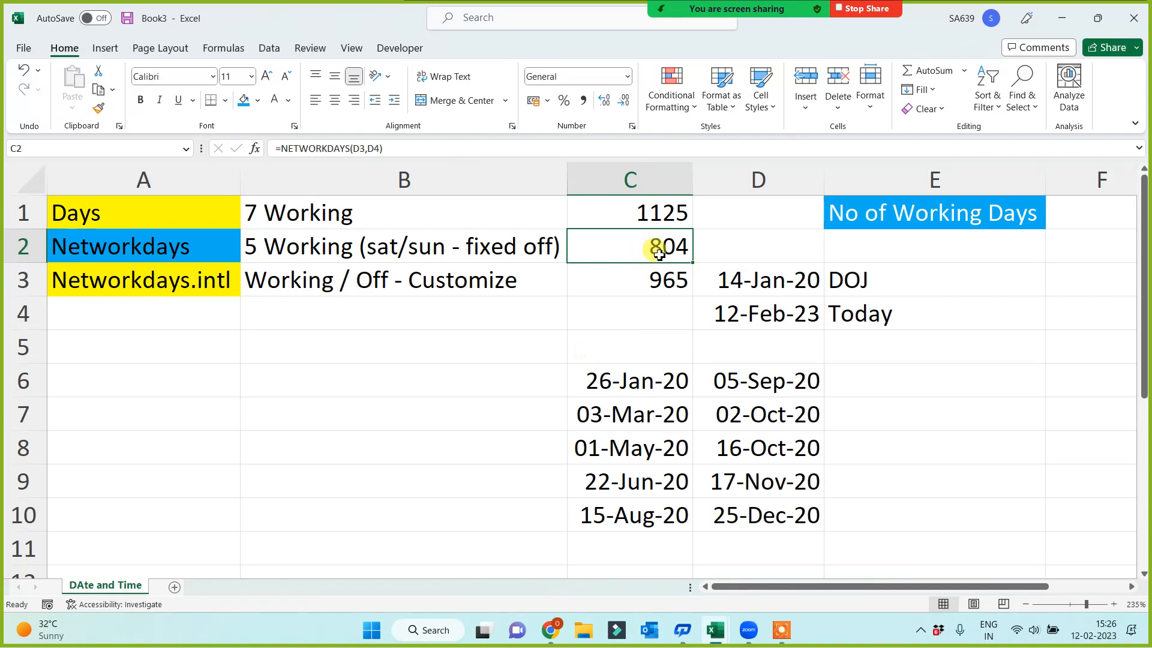
pyautogui.moveTo(634, 376); pyautogui.dragTo(758, 514)
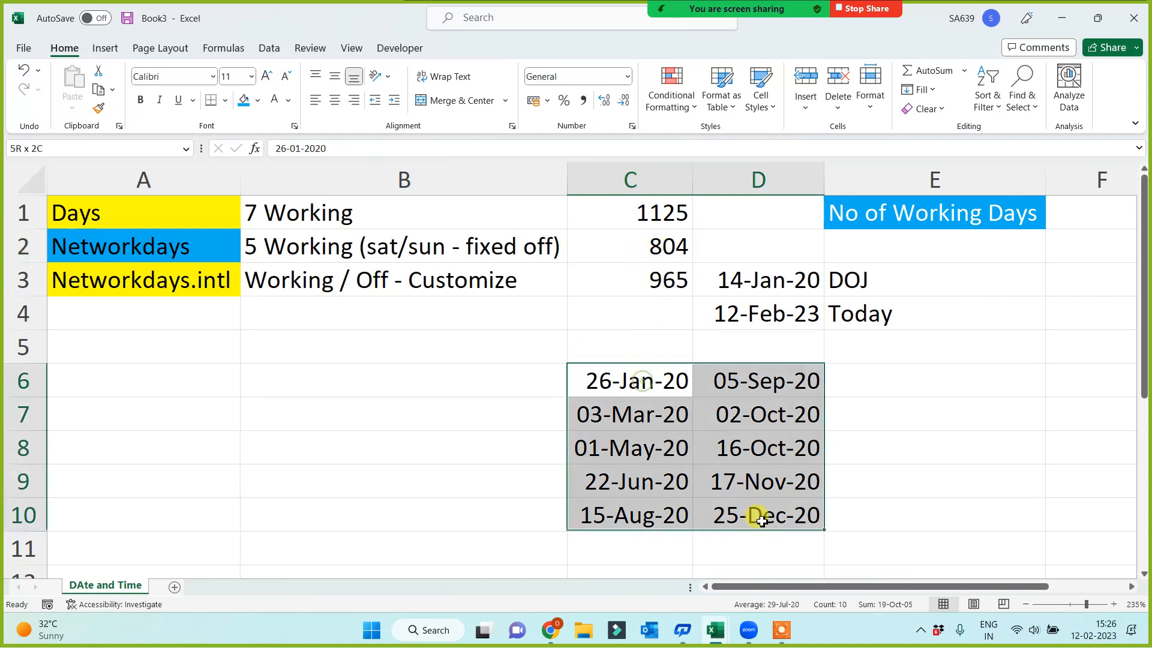
pyautogui.click(660, 246)
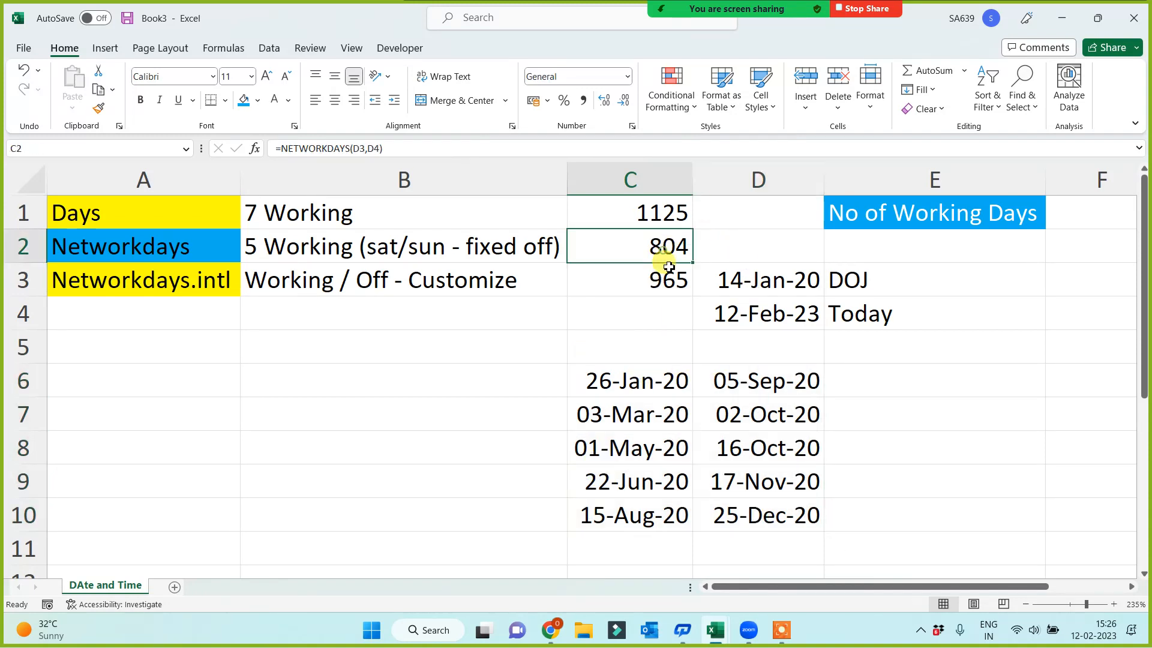
pyautogui.rightClick(728, 179)
pyautogui.press('Escape')
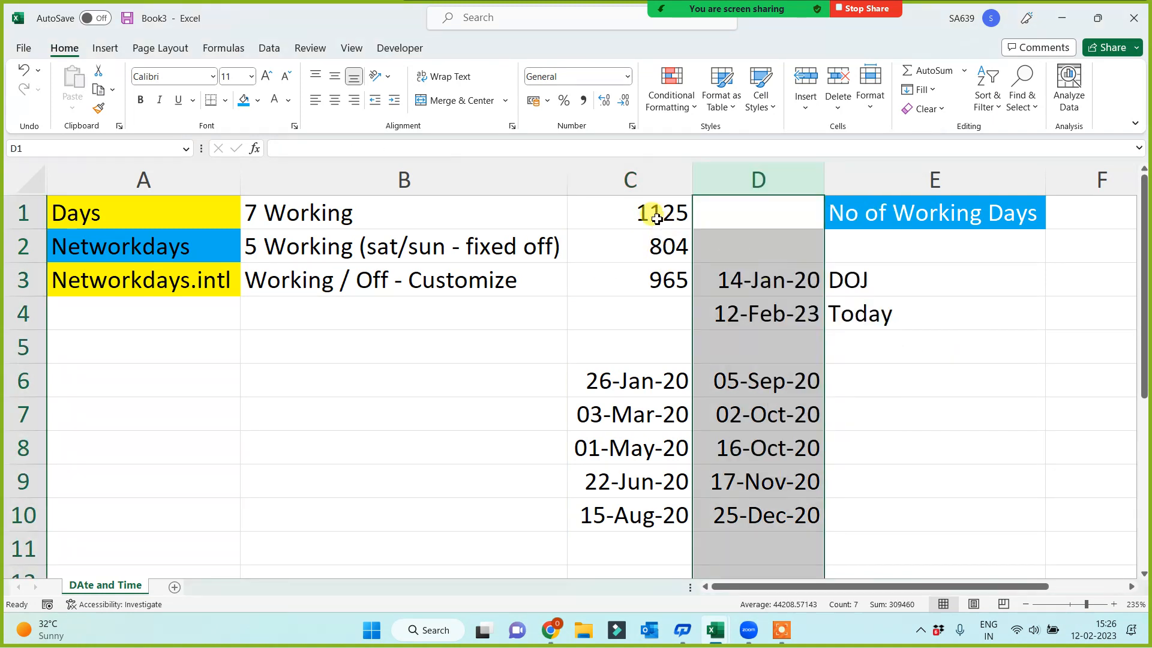
pyautogui.click(483, 392)
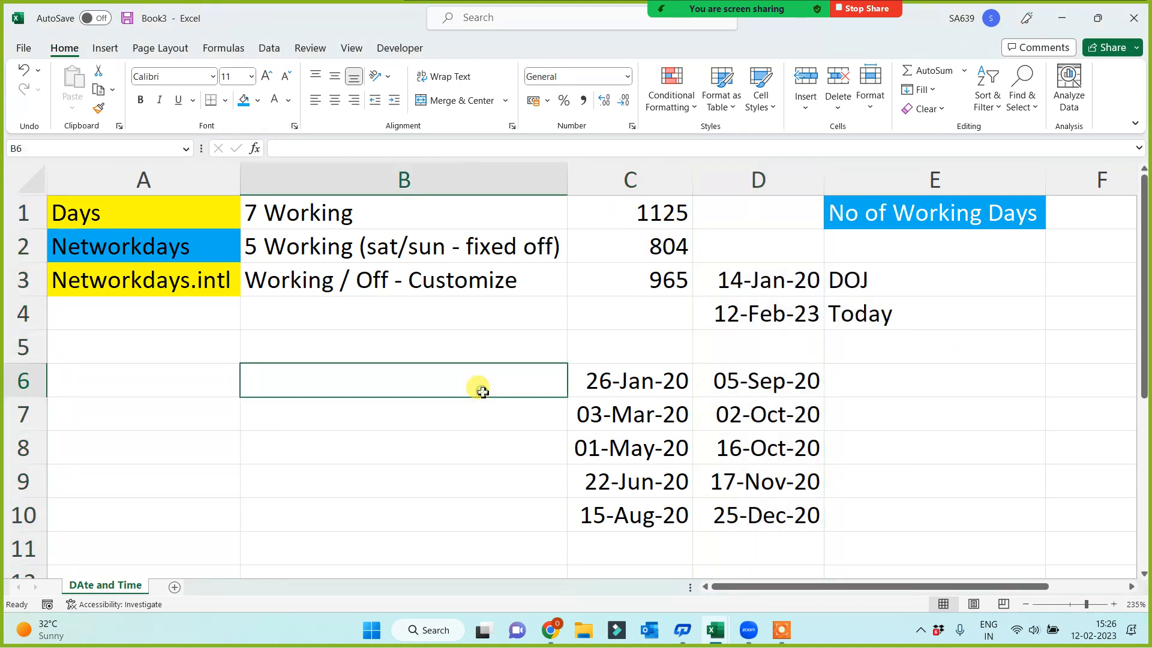
pyautogui.click(655, 245)
# Enter =C2-10 in E7 and fill the formula down to E8
pyautogui.click(928, 424)
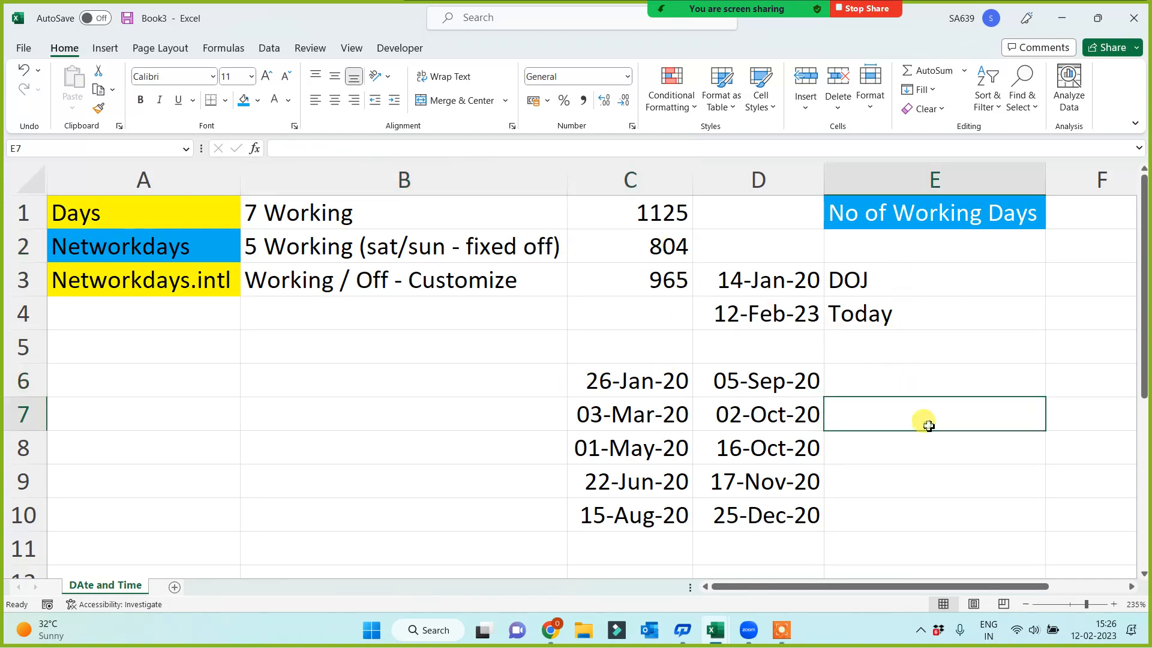
pyautogui.write('=')
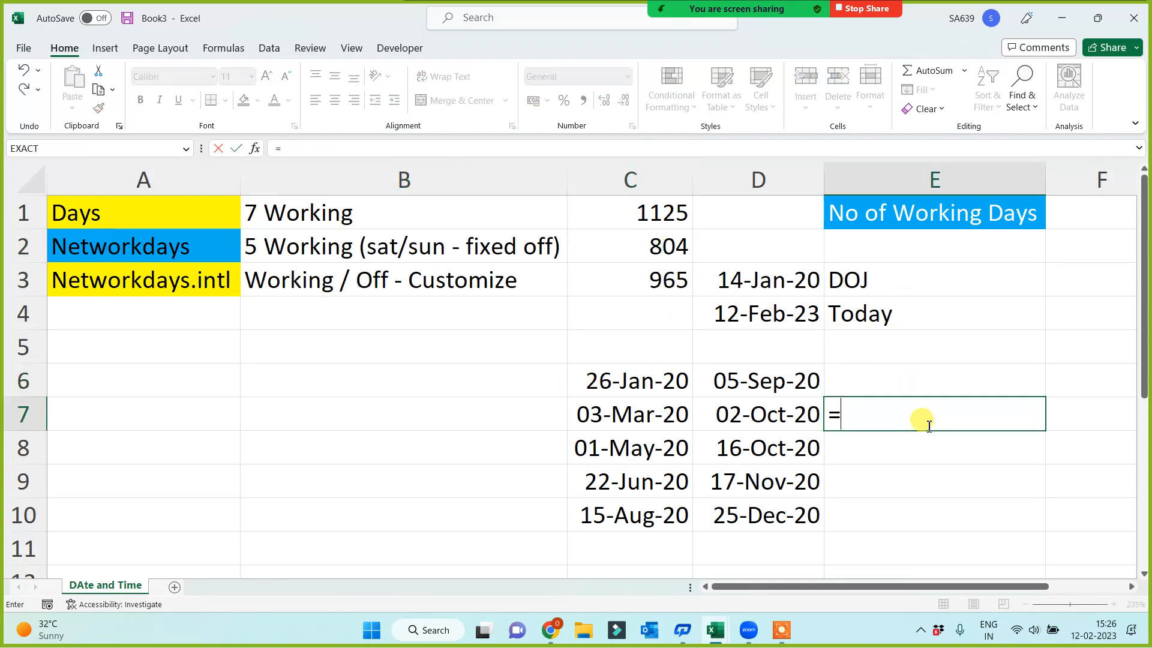
pyautogui.click(617, 246)
pyautogui.write('-1')
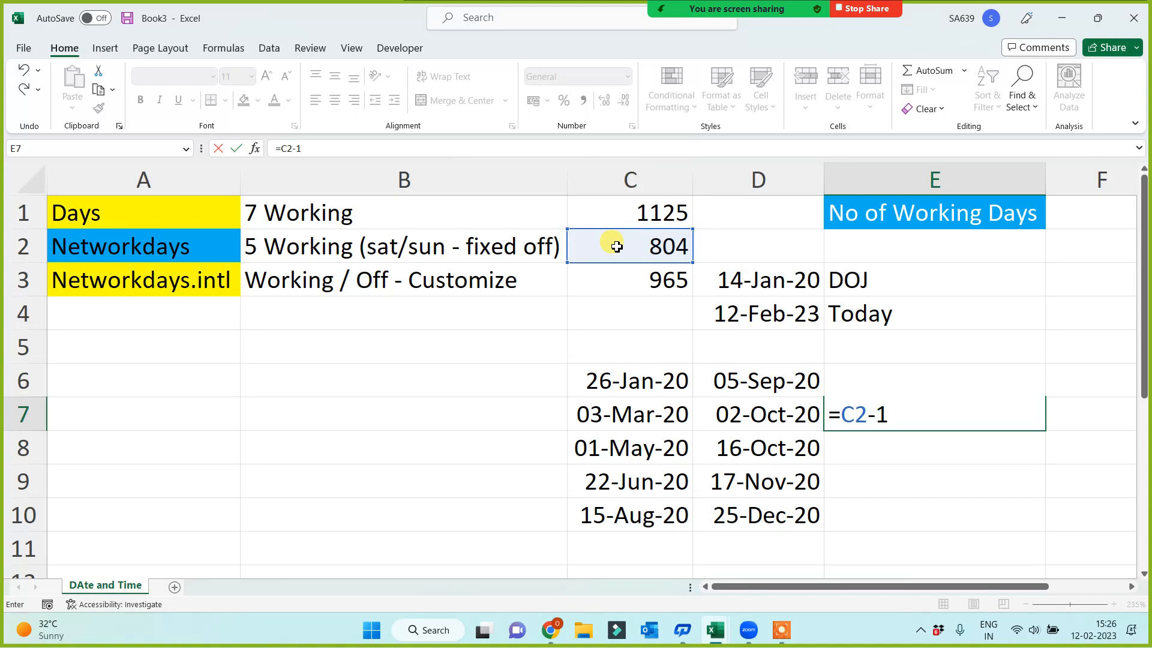
pyautogui.write('0')
pyautogui.press('Return')
pyautogui.click(1015, 424)
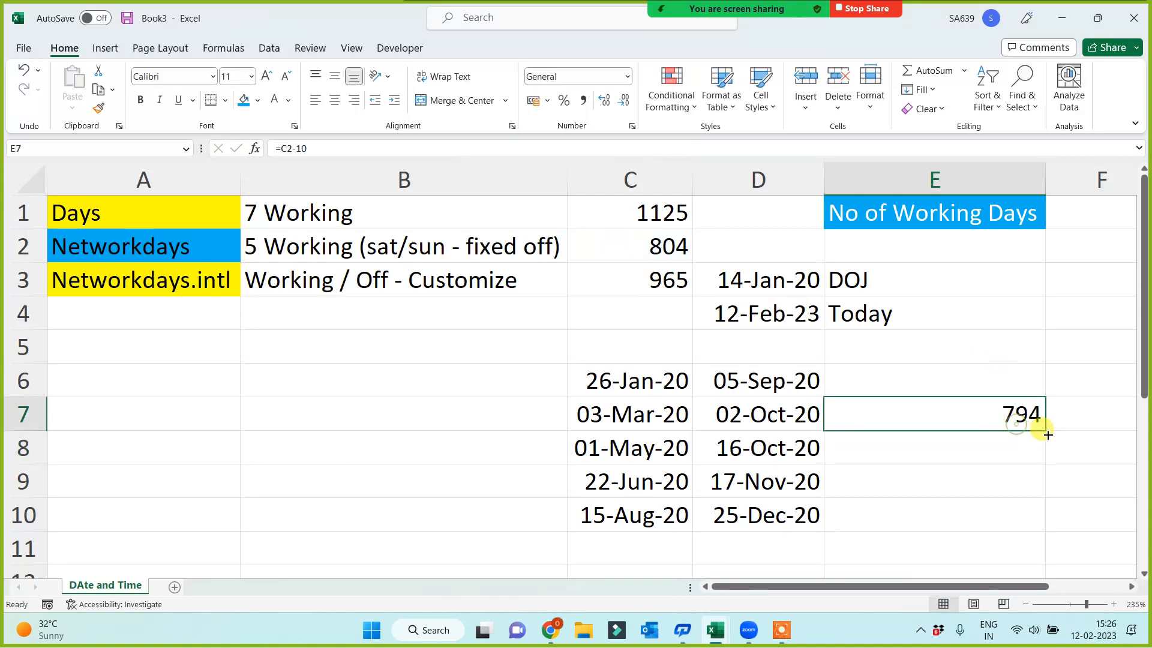
pyautogui.moveTo(1047, 435); pyautogui.dragTo(1038, 466)
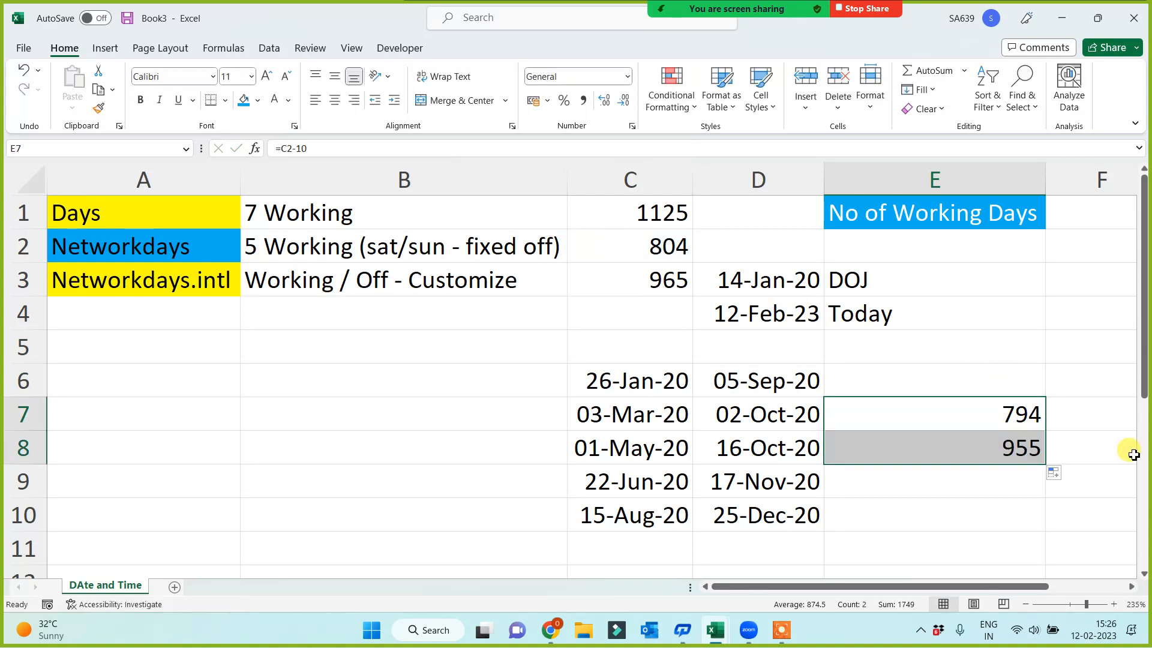
# Replace the formulas in E7:E8 with their static values using Paste Special Values
pyautogui.hotkey('ctrl', 'c')
pyautogui.hotkey('ctrl', 'alt', 'v')
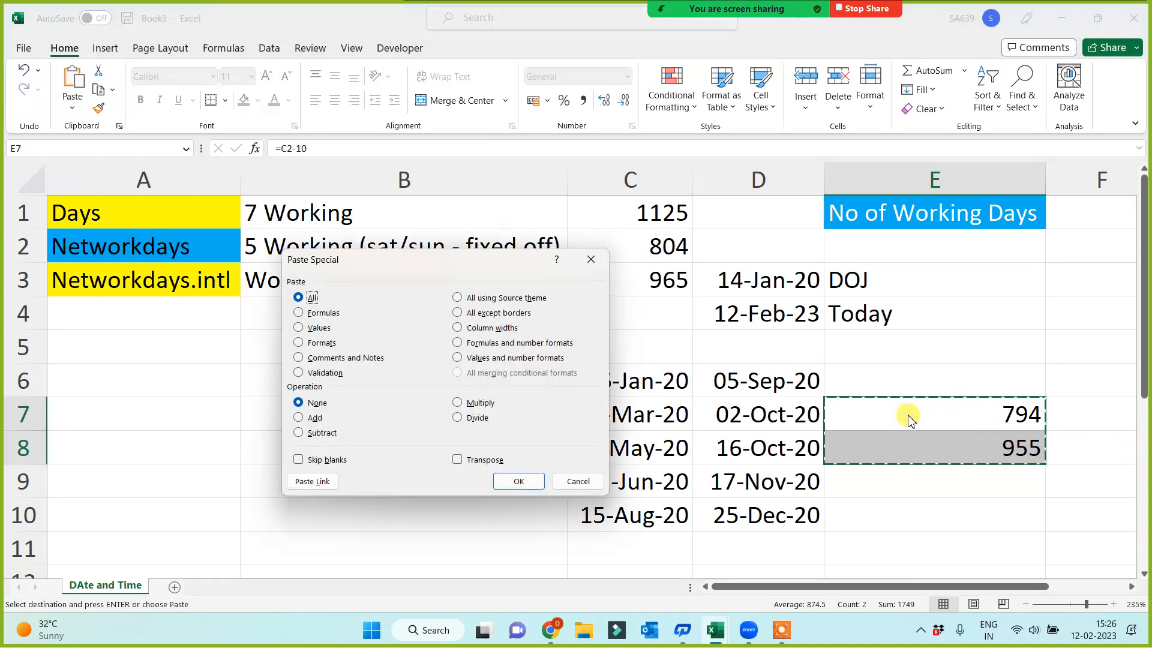
pyautogui.click(313, 328)
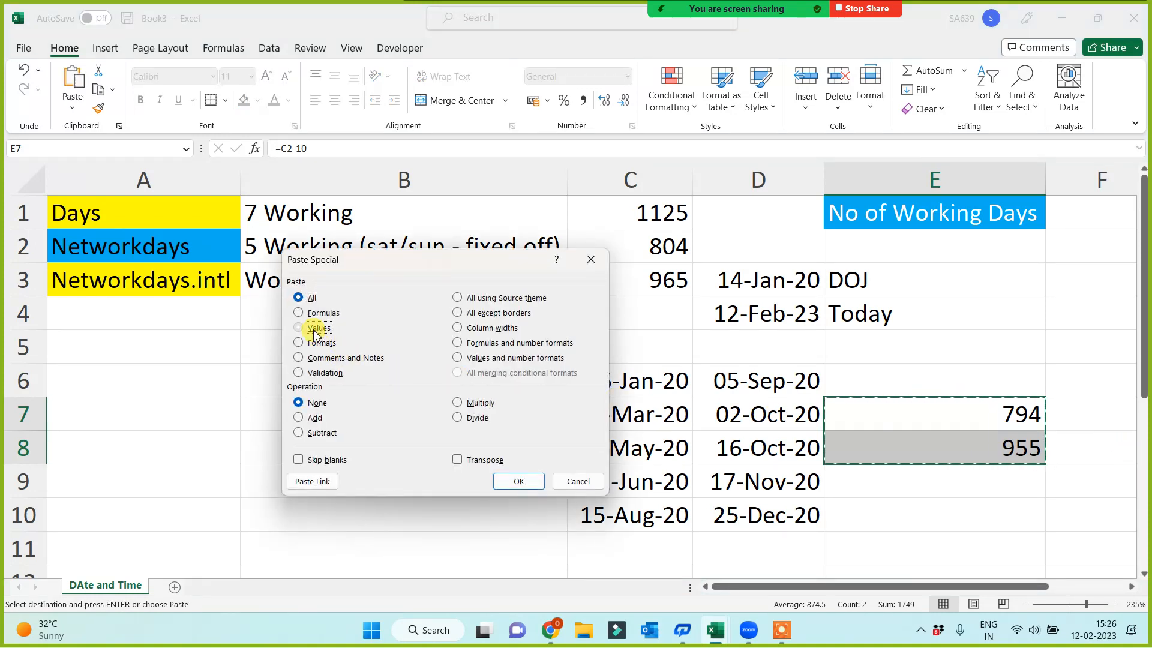
pyautogui.click(516, 481)
pyautogui.click(231, 476)
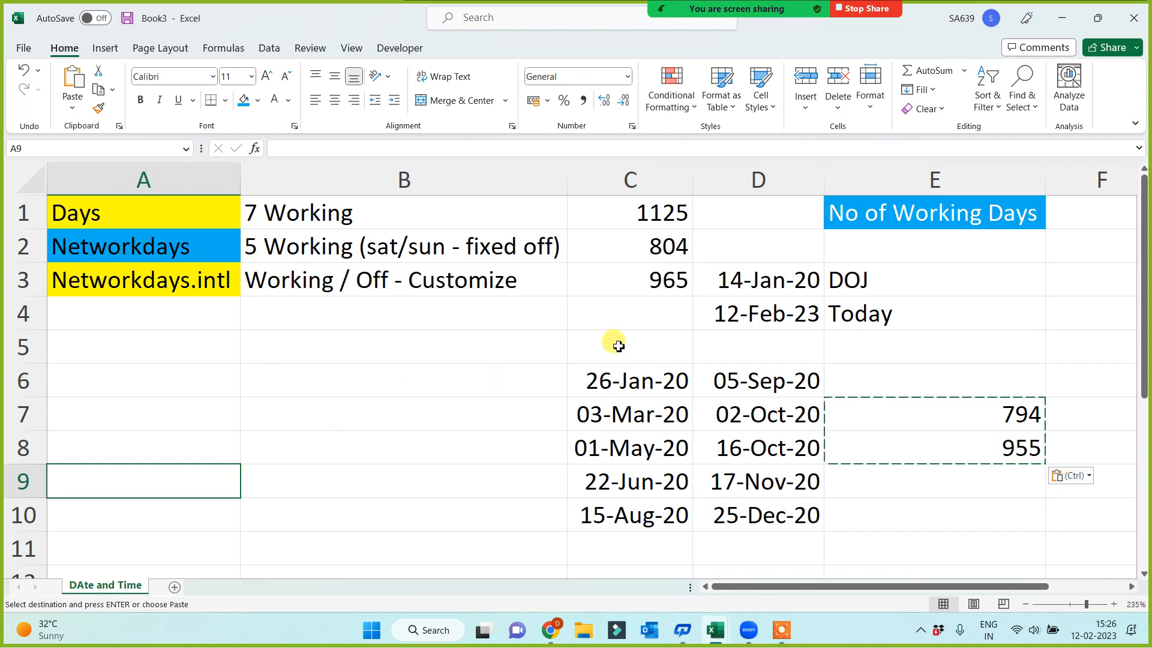
# Add C6:D10 as the holidays argument of the NETWORKDAYS formula in C2
pyautogui.click(661, 237)
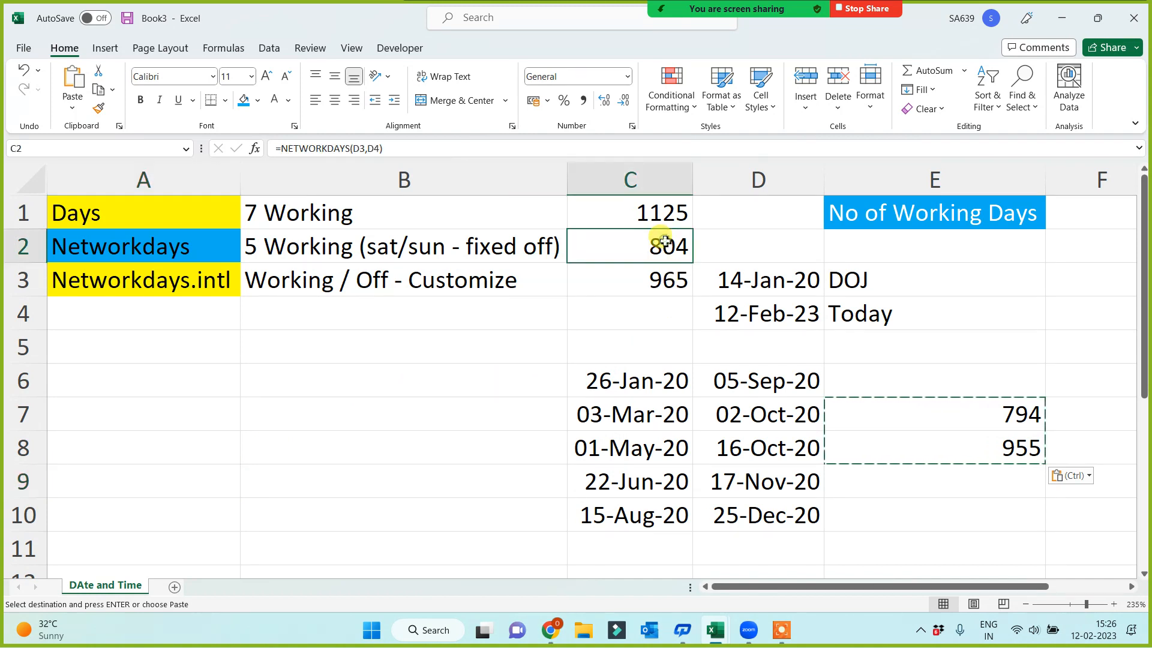
pyautogui.click(377, 151)
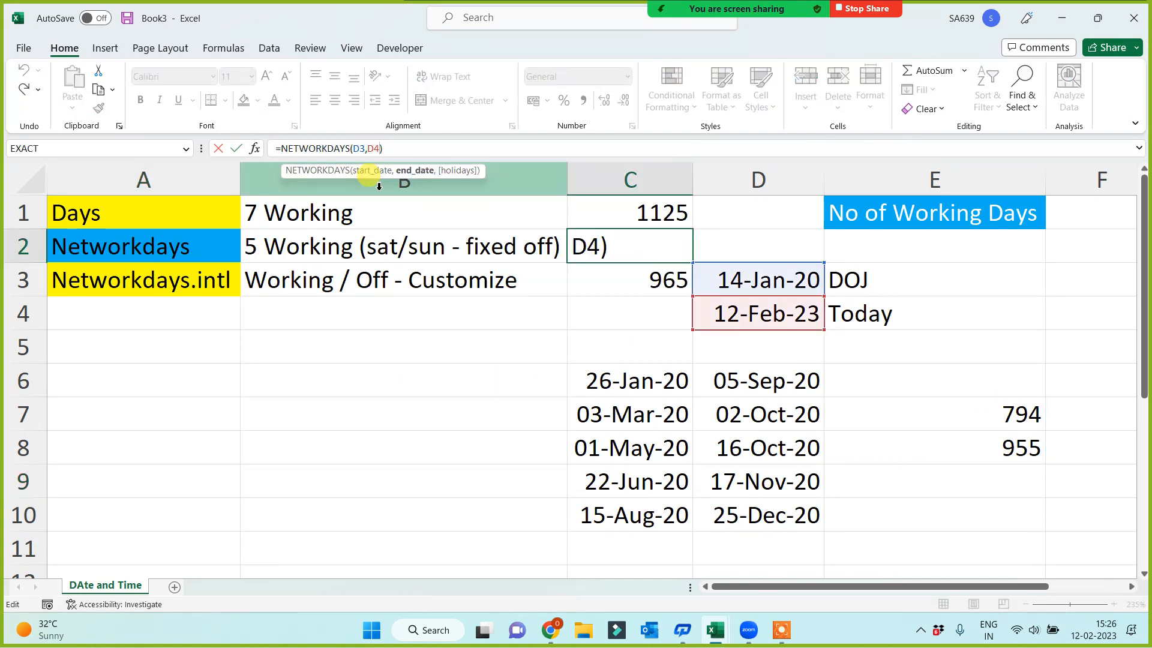
pyautogui.write(',')
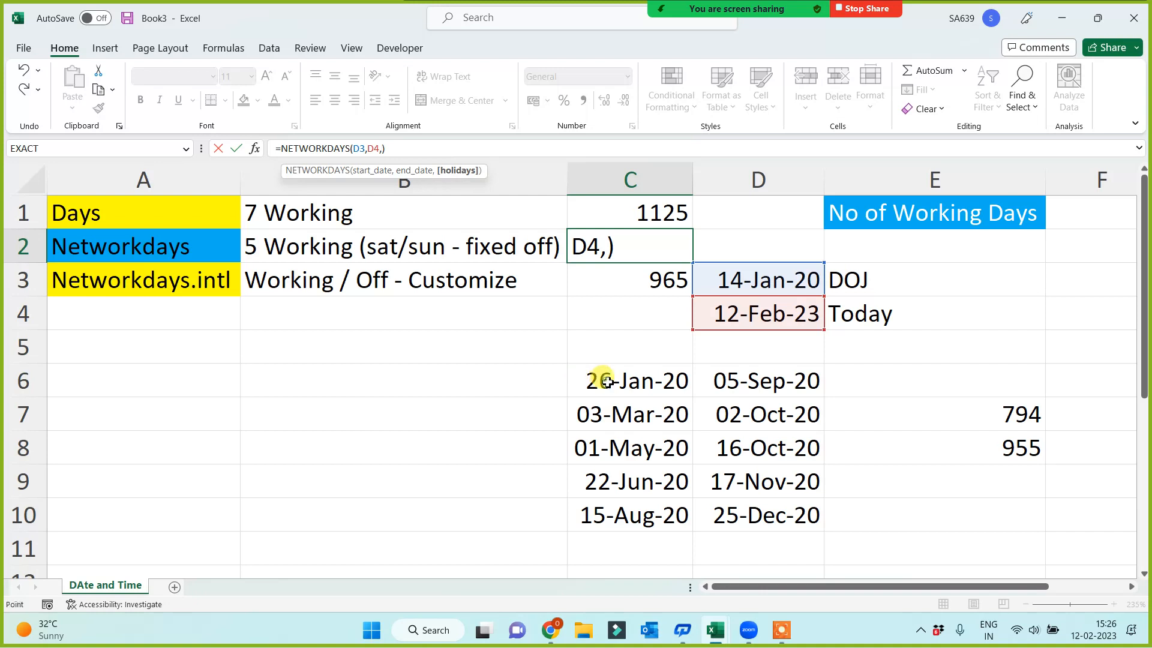
pyautogui.moveTo(596, 376); pyautogui.dragTo(768, 513)
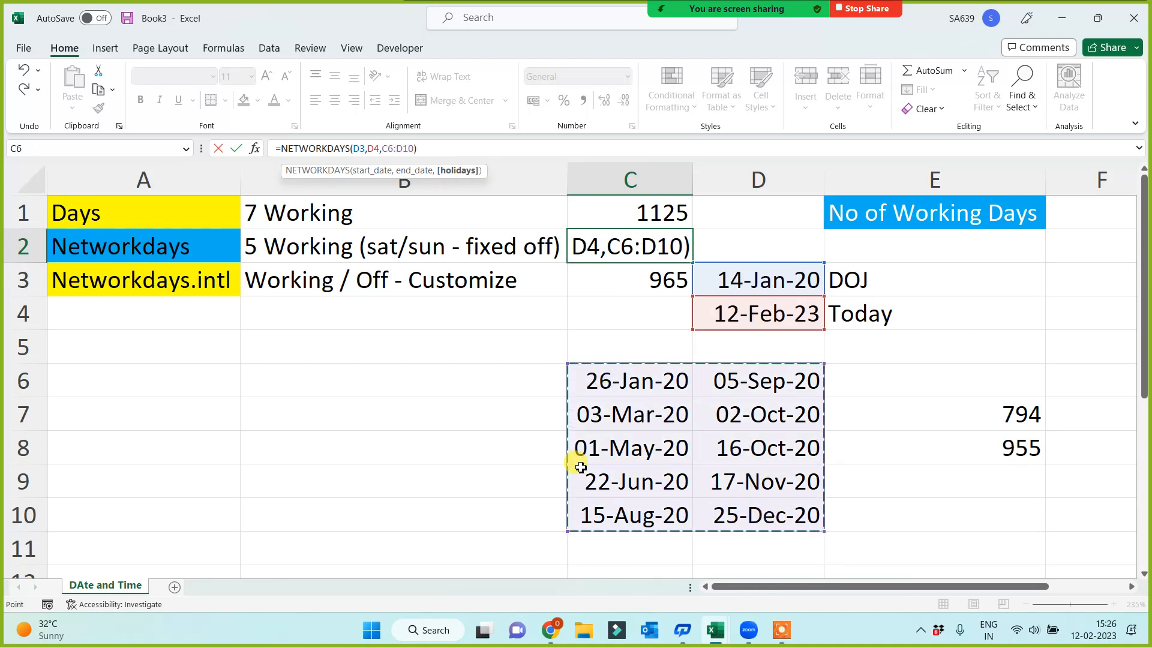
pyautogui.press('Return')
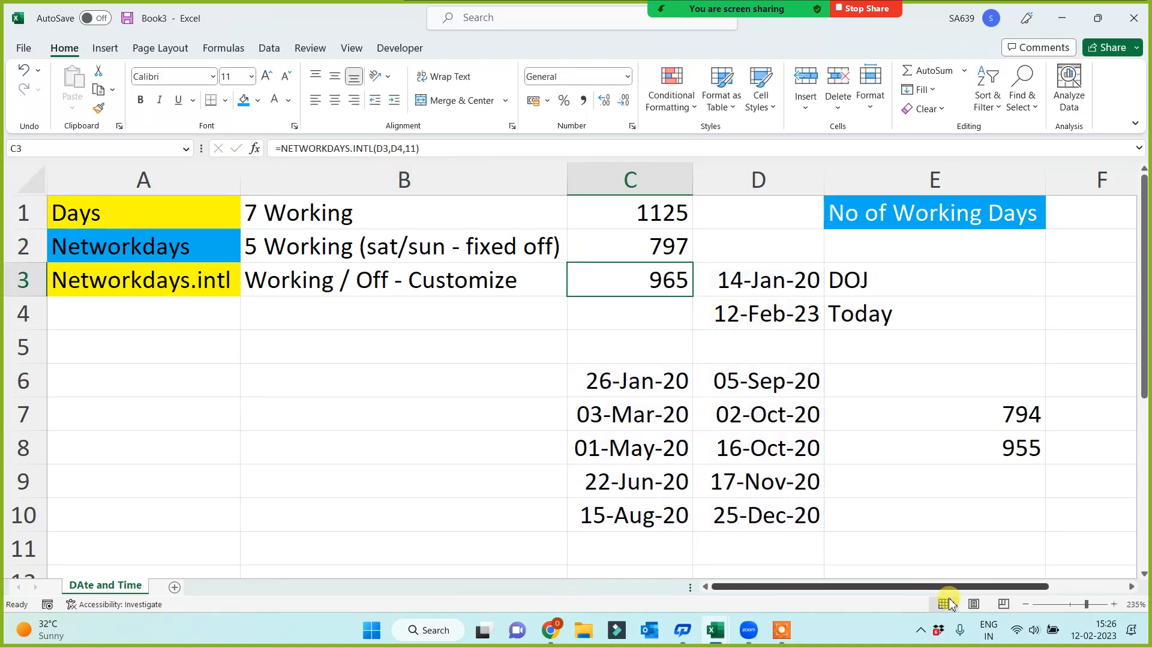
# Compare the NETWORKDAYS result in C2 with the static value in E7 and check the holiday dates in C6:D10
pyautogui.click(1026, 415)
pyautogui.click(649, 240)
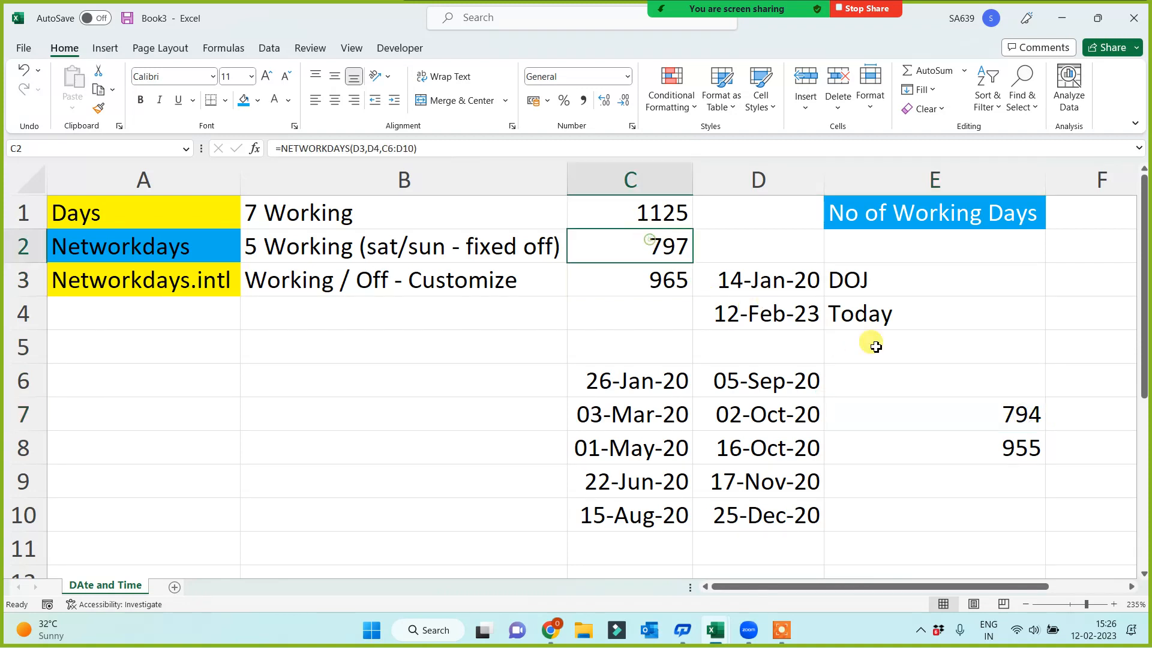
pyautogui.click(979, 413)
pyautogui.click(649, 246)
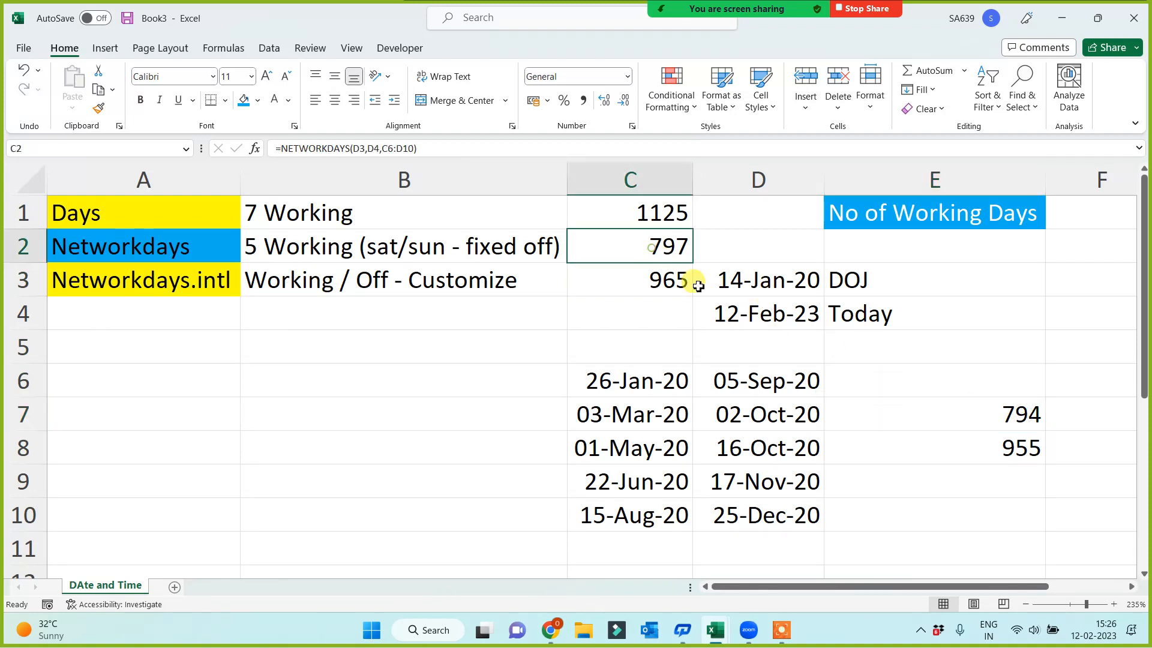
pyautogui.click(956, 411)
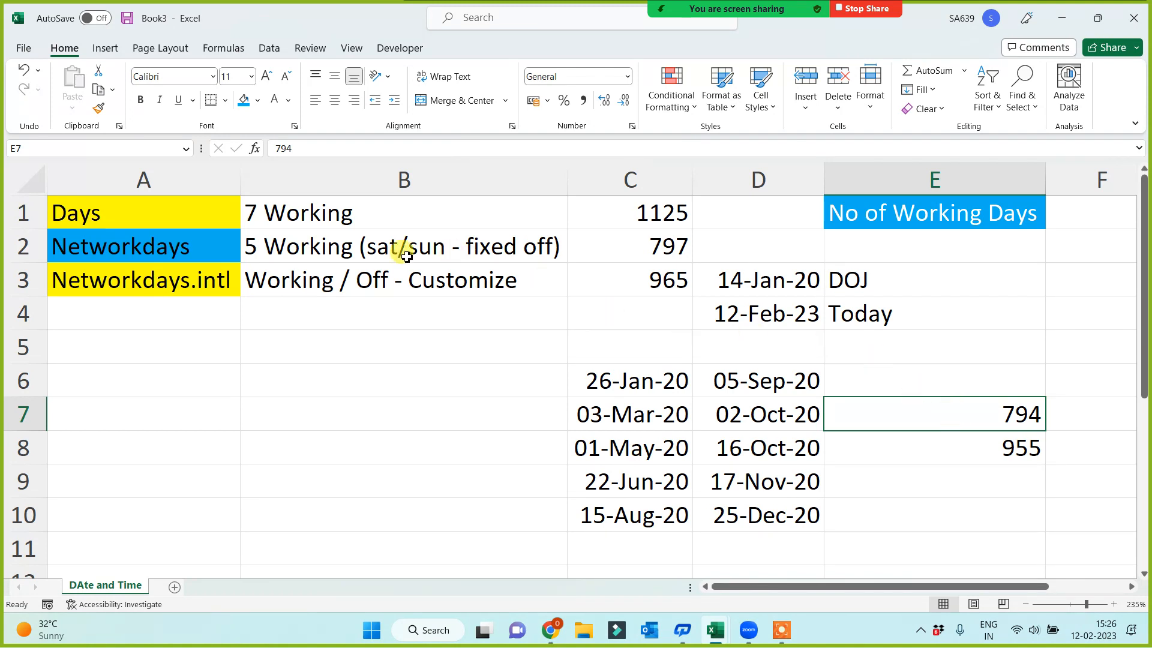
pyautogui.moveTo(624, 384); pyautogui.dragTo(761, 511)
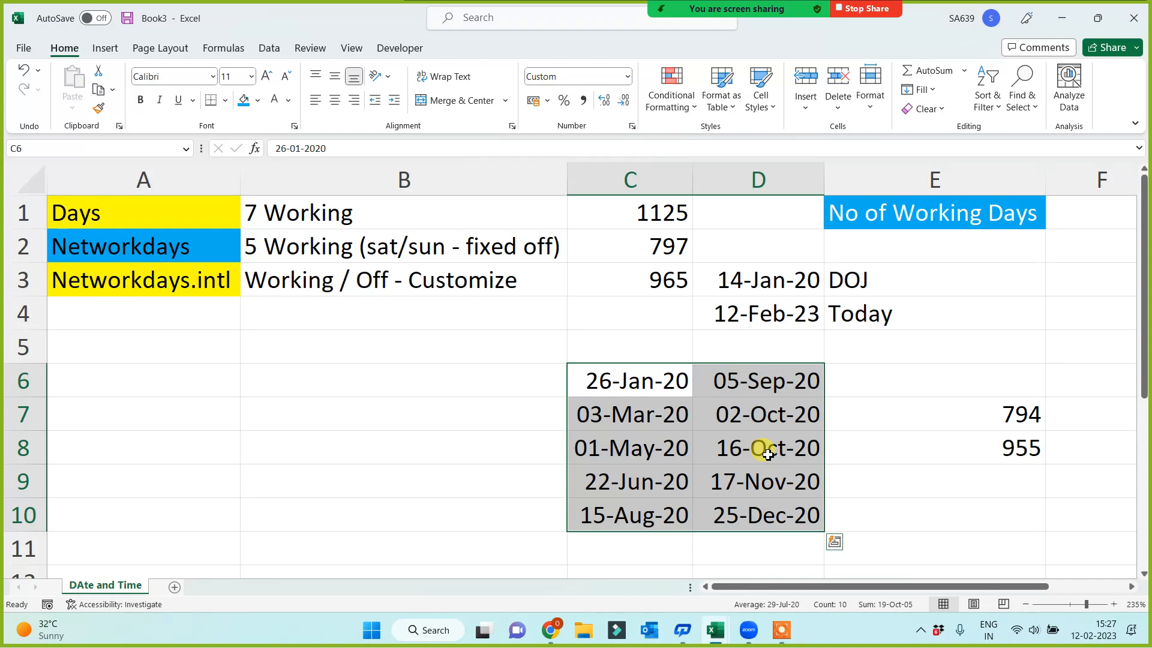
pyautogui.click(1010, 414)
# Add C6:D10 as the holidays argument of the NETWORKDAYS.INTL formula in C3
pyautogui.click(604, 275)
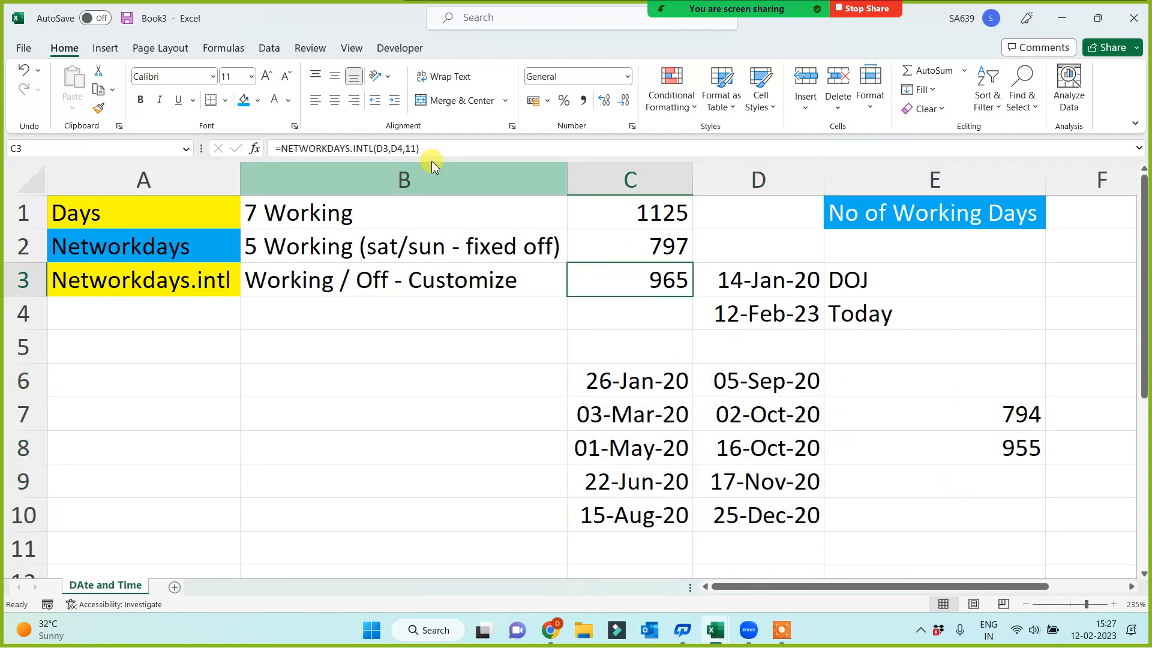
pyautogui.click(420, 149)
pyautogui.write(',')
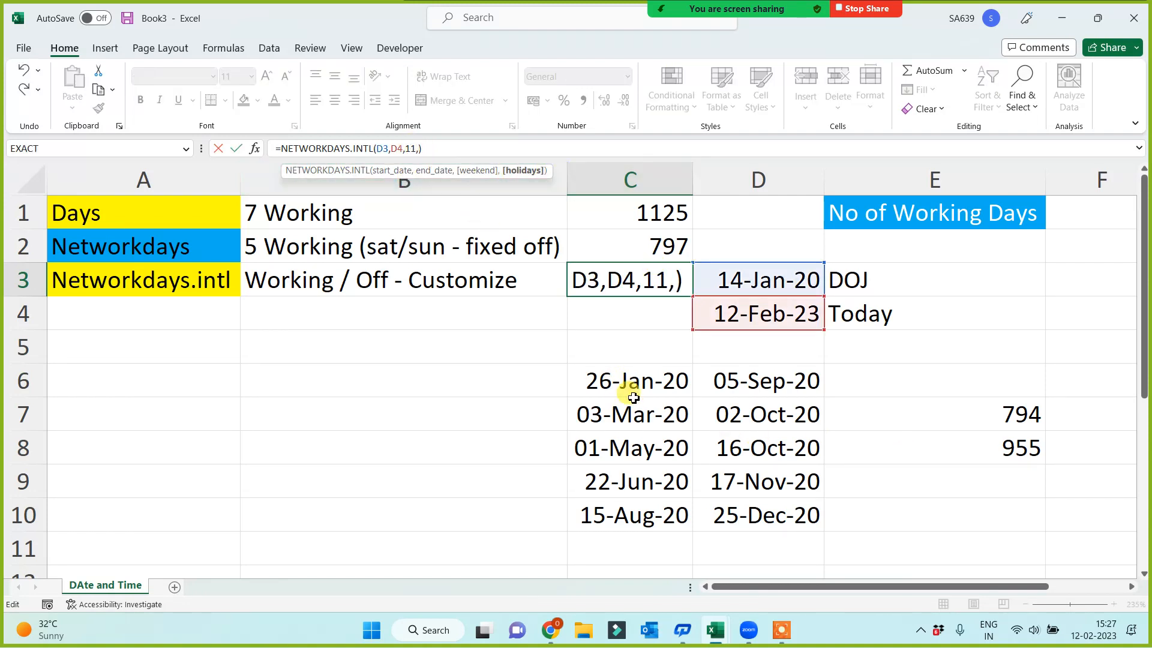
pyautogui.moveTo(620, 387); pyautogui.dragTo(739, 505)
pyautogui.press('Return')
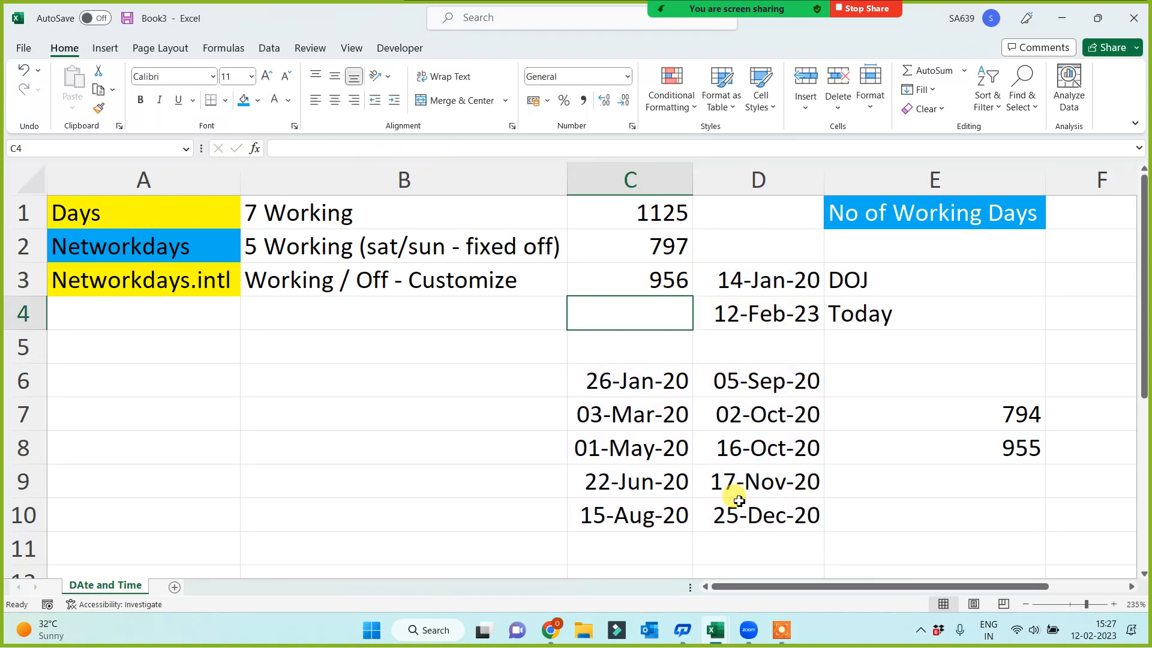
# Compare the NETWORKDAYS.INTL result in C3 with the static value in E8 and review the holiday dates in C6:D10
pyautogui.click(995, 448)
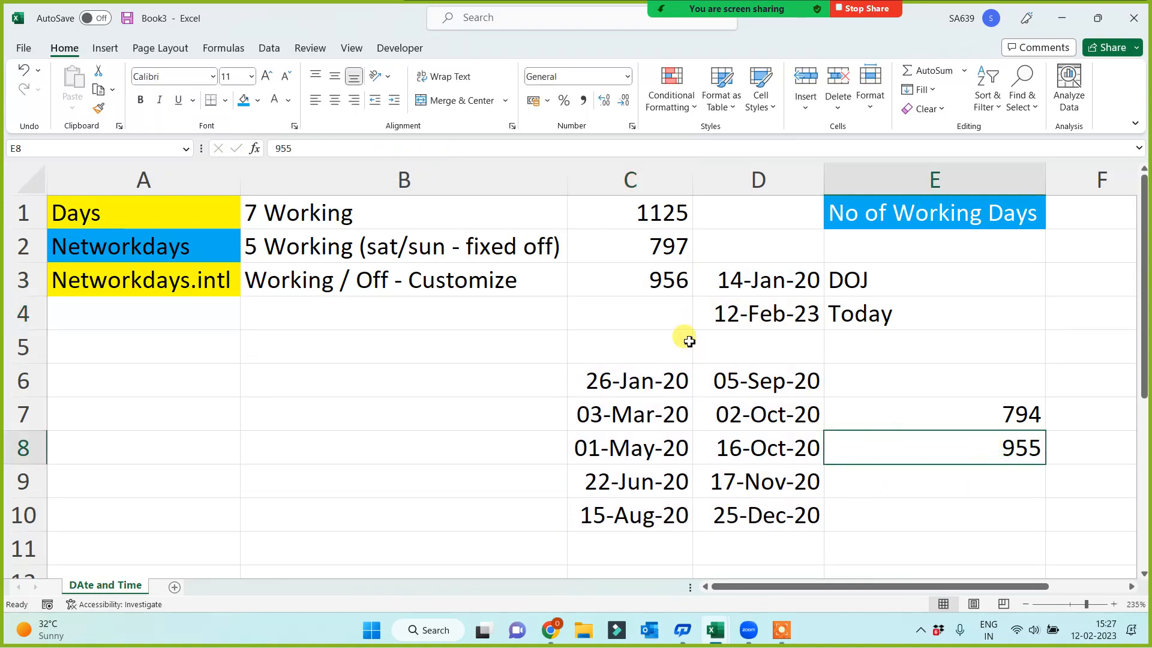
pyautogui.click(630, 280)
pyautogui.moveTo(628, 386); pyautogui.dragTo(772, 512)
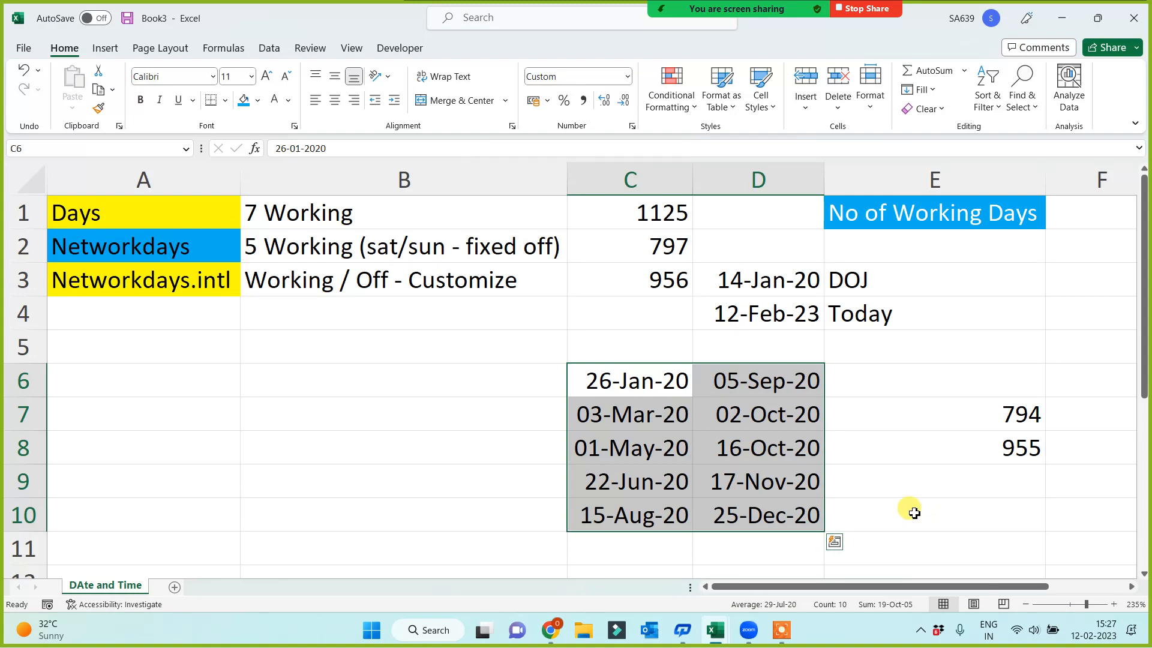
pyautogui.moveTo(646, 373); pyautogui.dragTo(750, 511)
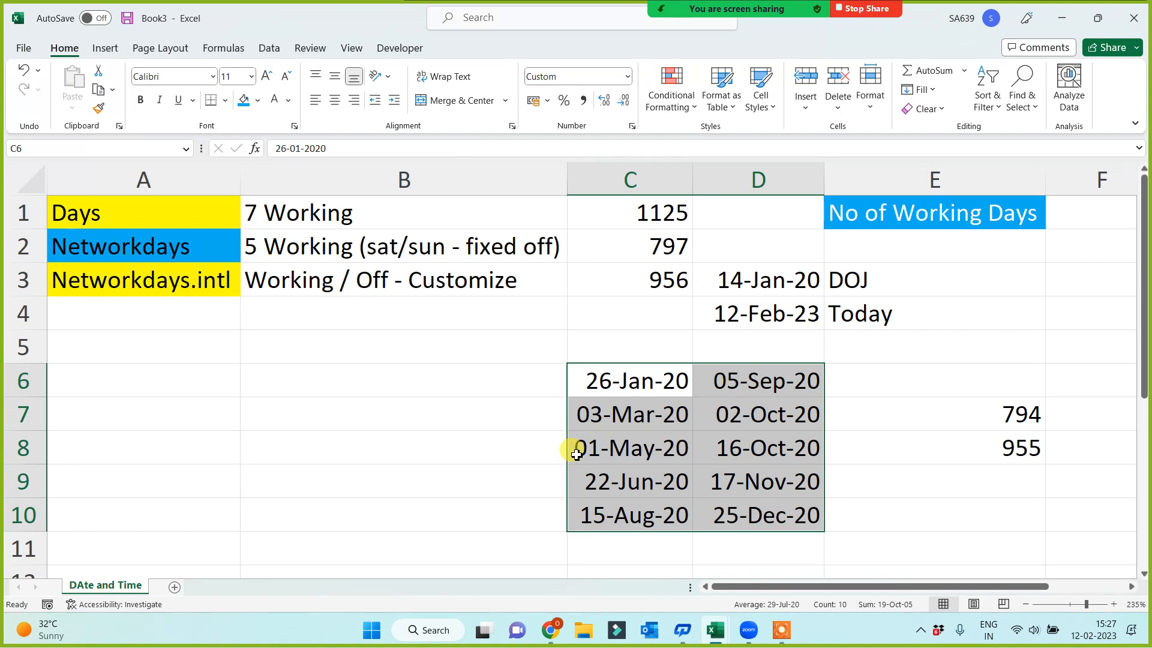
pyautogui.moveTo(648, 377); pyautogui.dragTo(758, 513)
pyautogui.click(462, 456)
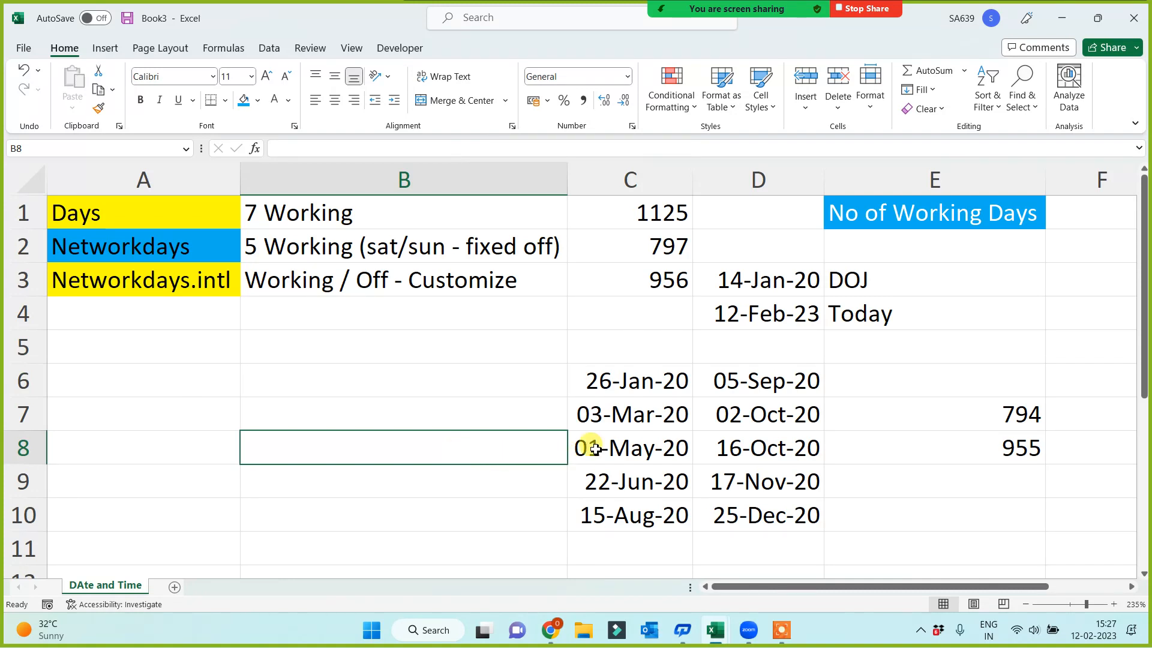
# Apply an outside border around the holiday dates in C6:D10
pyautogui.moveTo(630, 383); pyautogui.dragTo(741, 519)
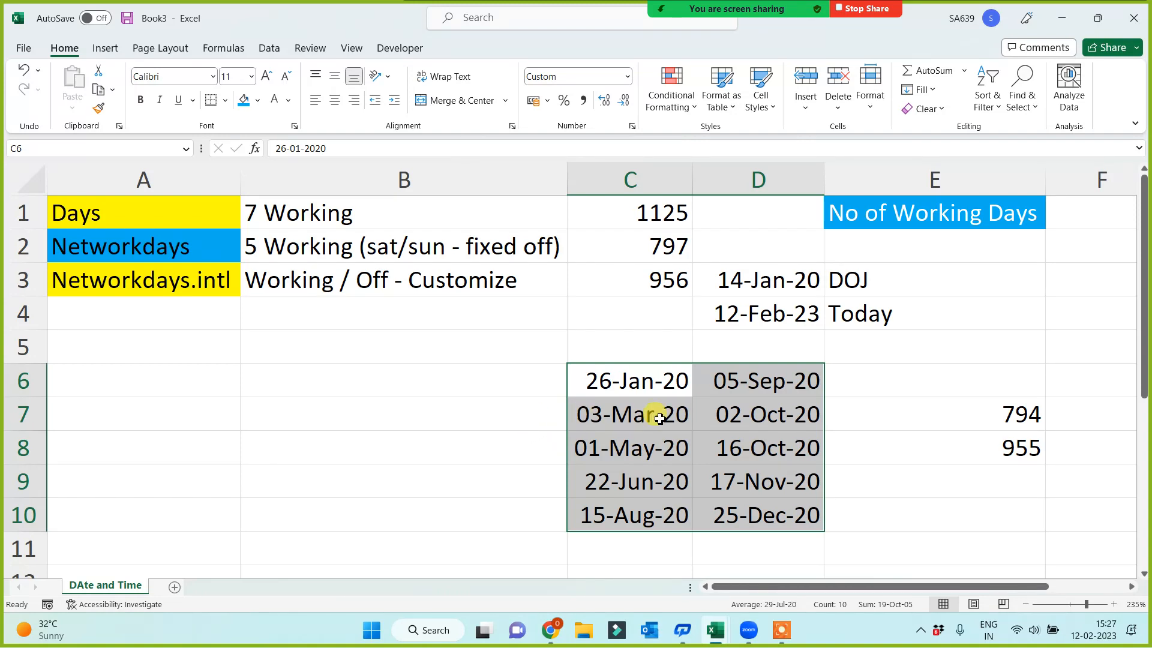
pyautogui.click(225, 100)
pyautogui.click(217, 297)
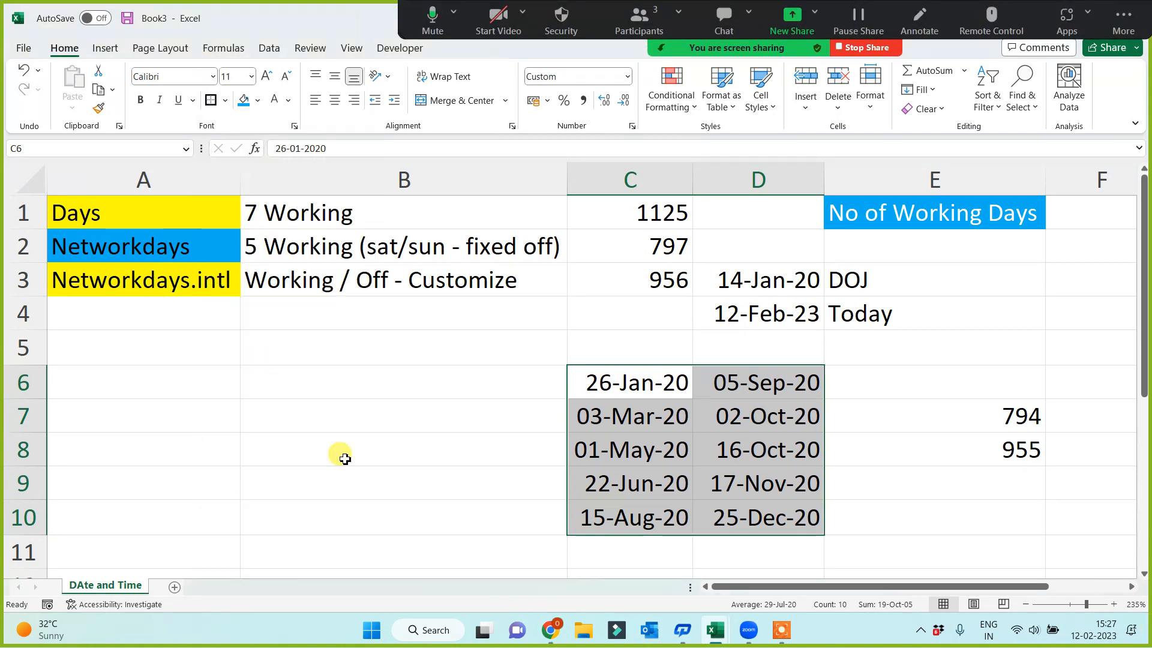
pyautogui.click(359, 473)
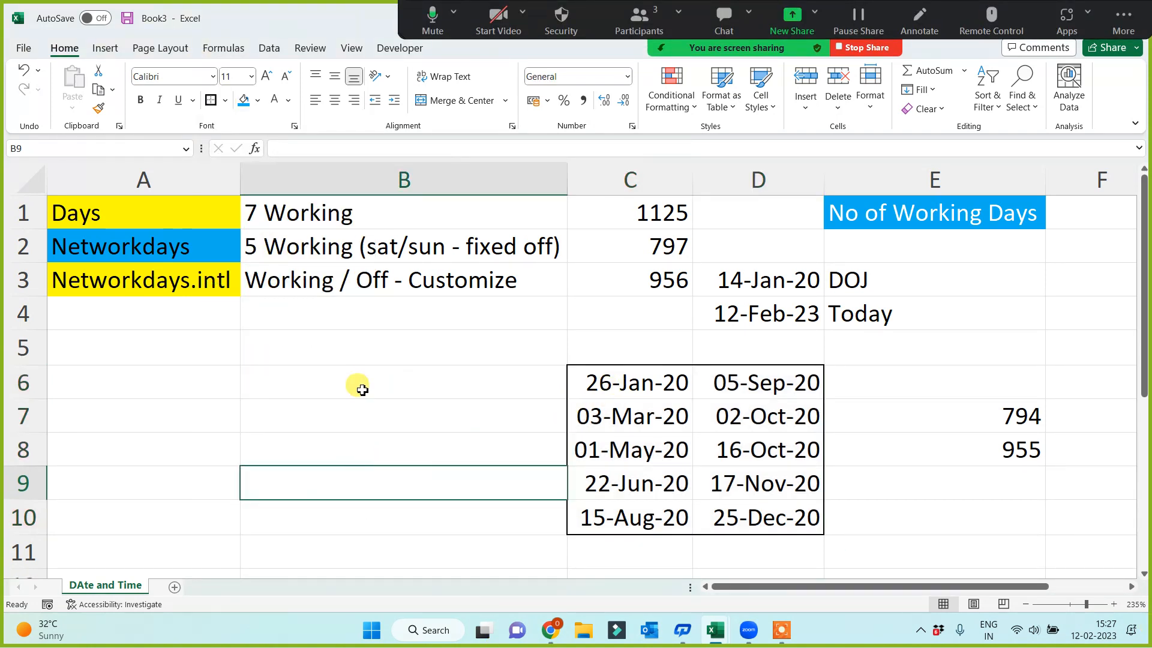
pyautogui.moveTo(611, 382); pyautogui.dragTo(743, 517)
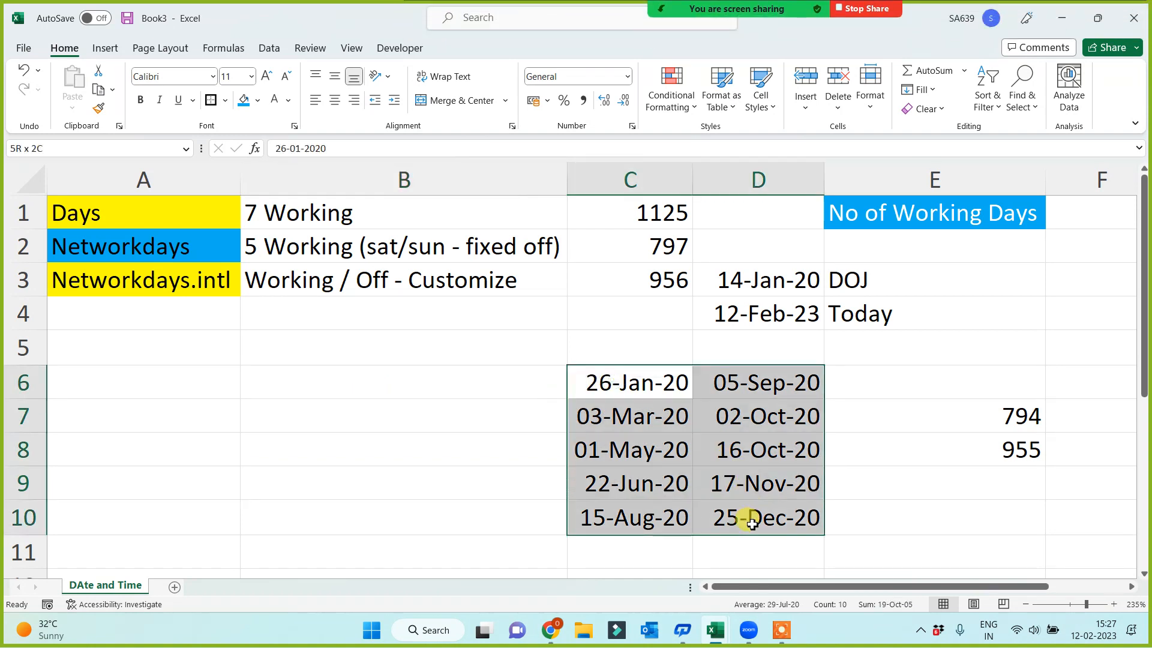
pyautogui.click(471, 415)
pyautogui.click(461, 385)
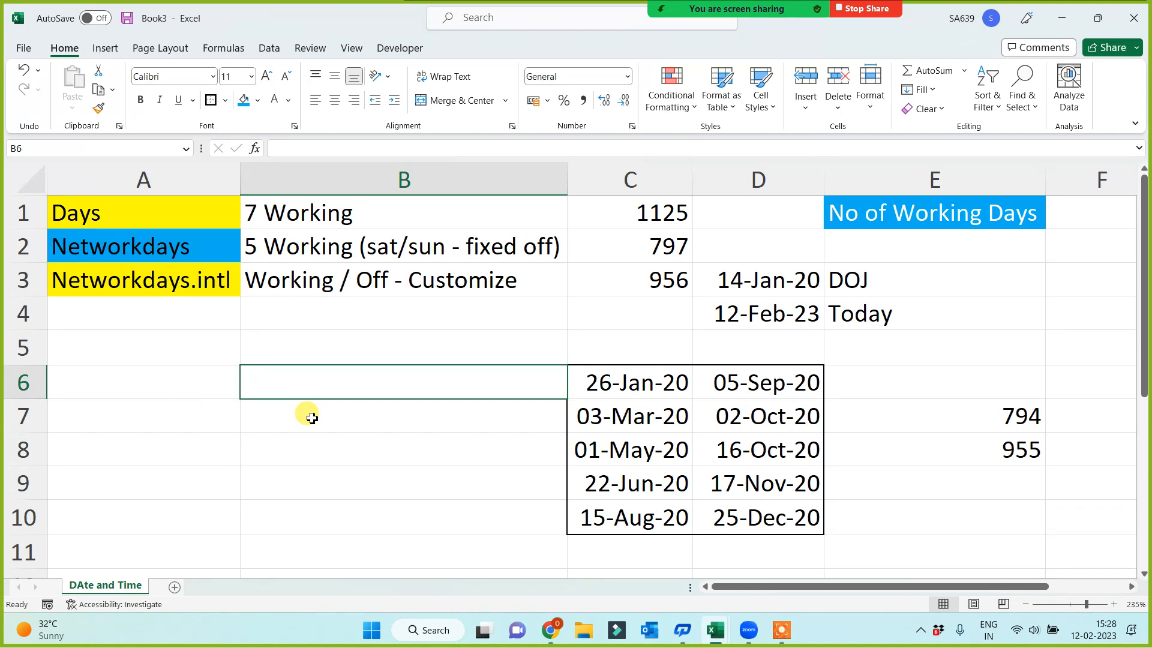
# Fill A6:B10 with WEEKDAY formulas that return the day number of each holiday date in C6:D10
pyautogui.click(129, 381)
pyautogui.write('=week')
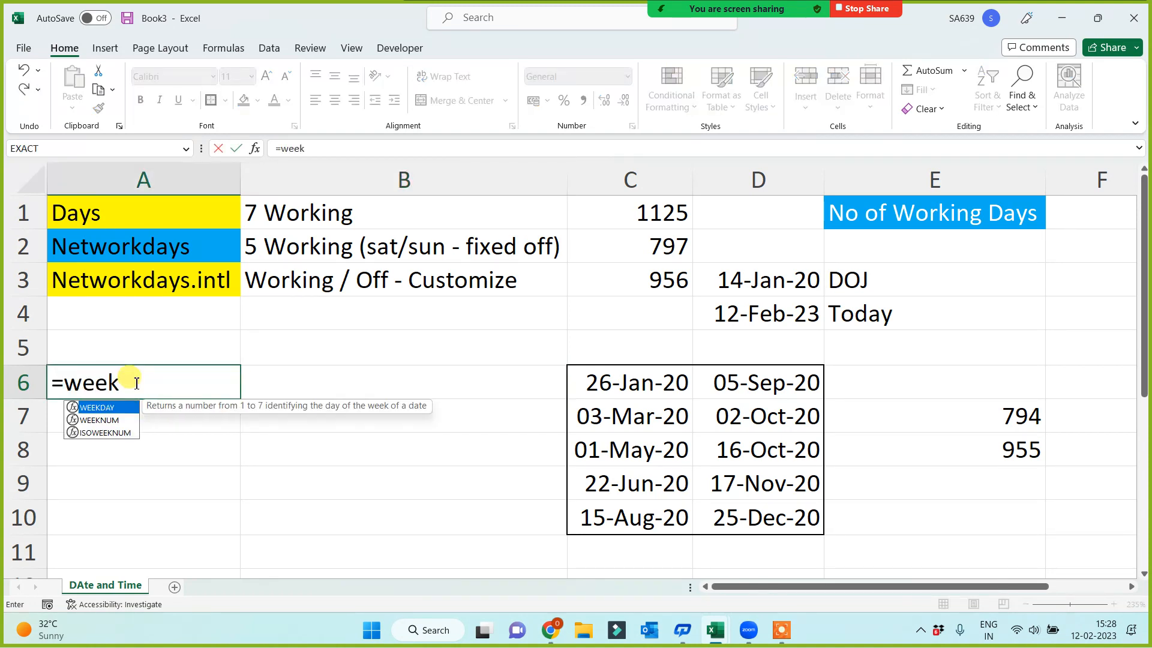
pyautogui.write('day(')
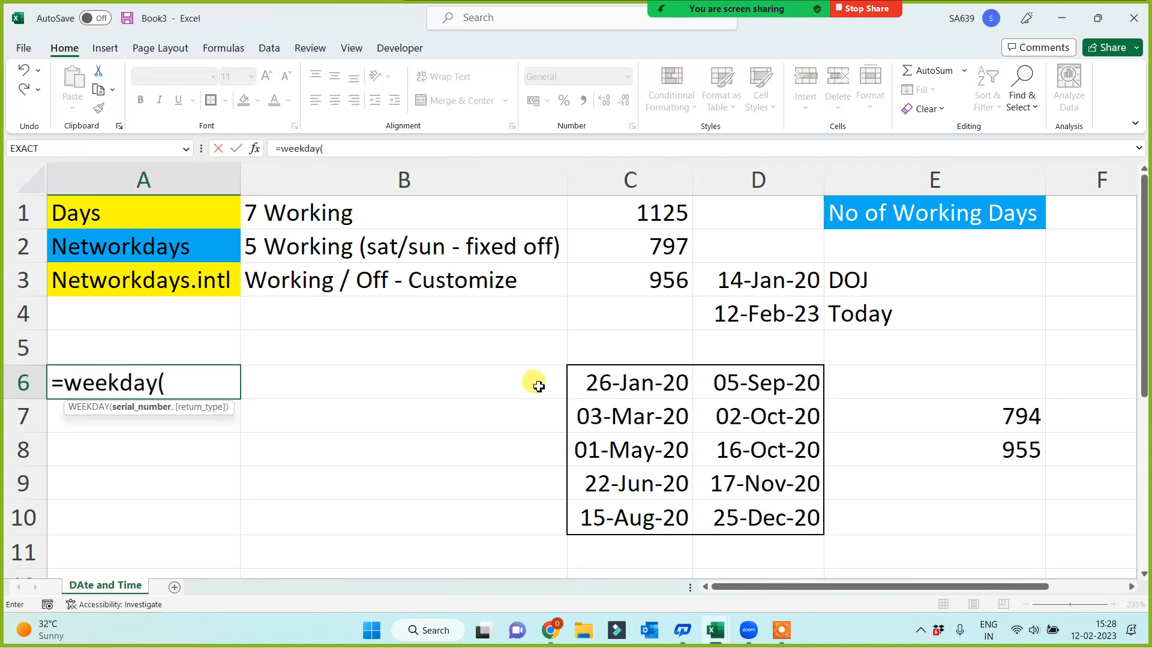
pyautogui.click(591, 378)
pyautogui.press('Return')
pyautogui.click(201, 383)
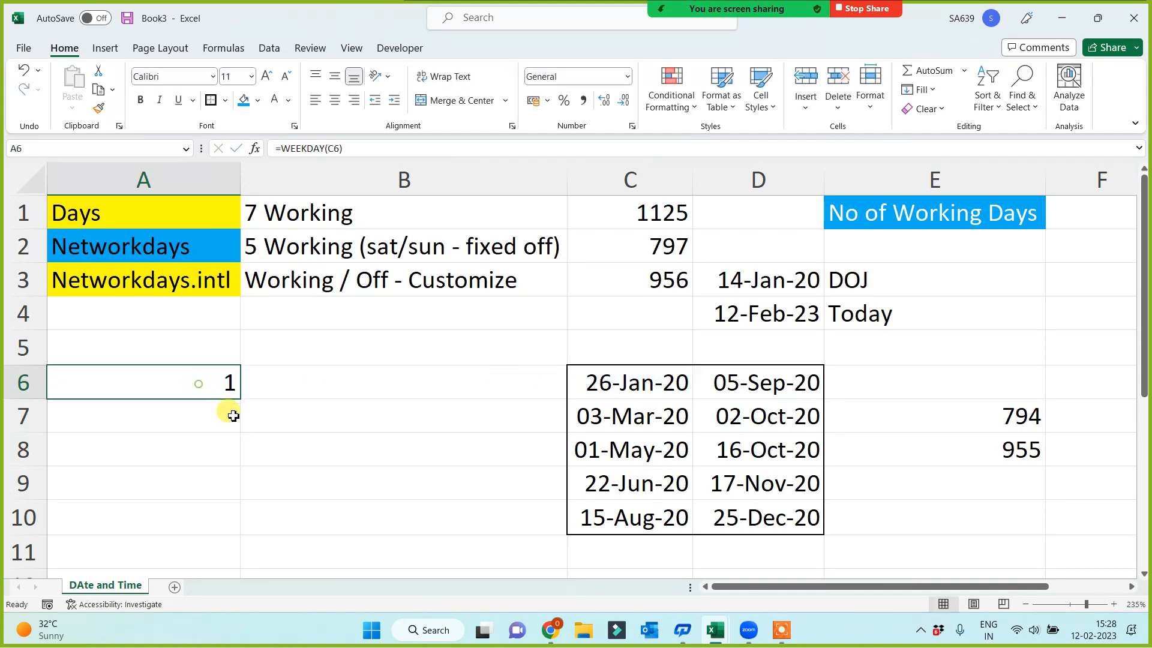
pyautogui.moveTo(245, 399); pyautogui.dragTo(546, 525)
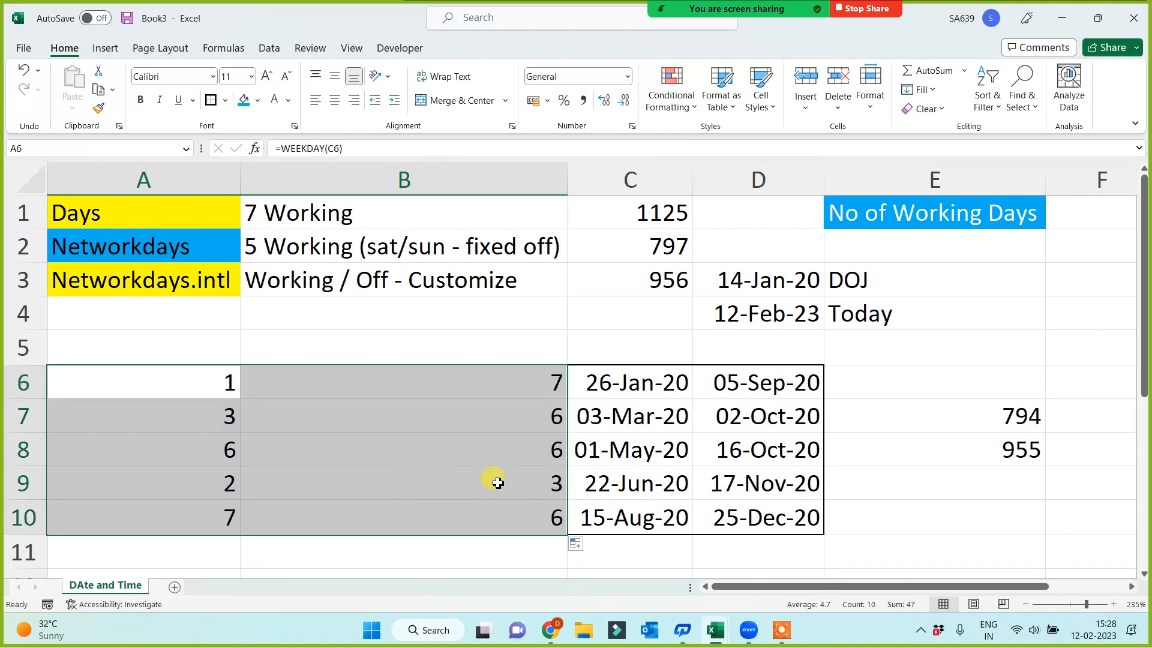
# Compare the weekday numbers in A6:B10 with the holiday dates in C6:D10
pyautogui.click(167, 381)
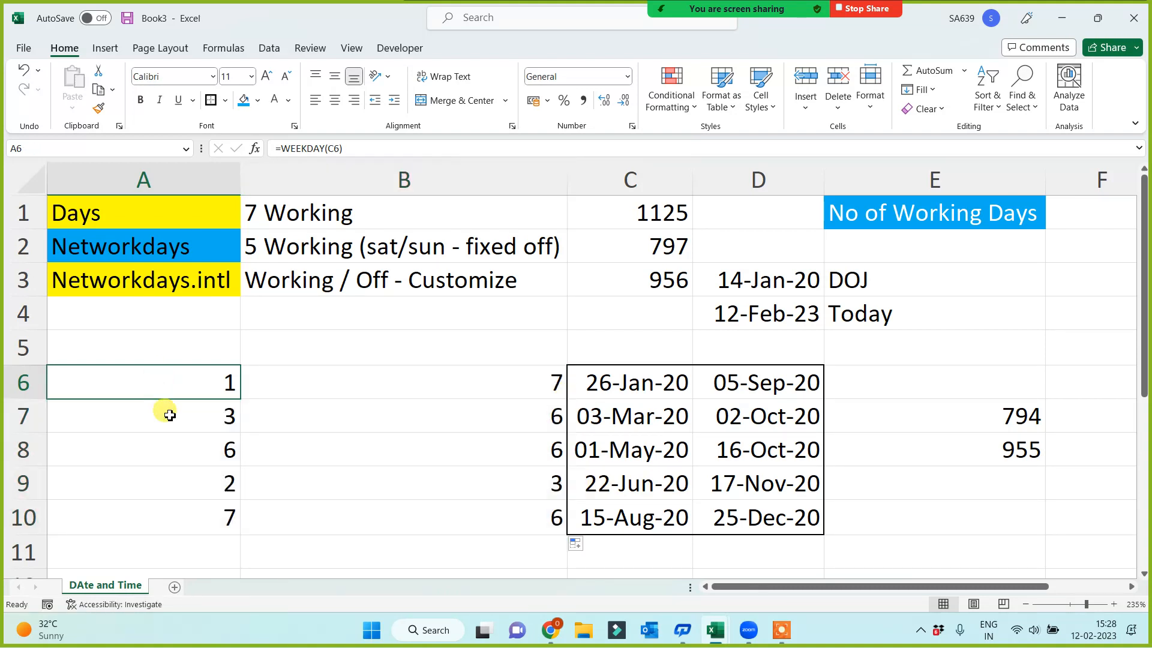
pyautogui.moveTo(160, 411); pyautogui.dragTo(159, 521)
pyautogui.moveTo(418, 379); pyautogui.dragTo(416, 494)
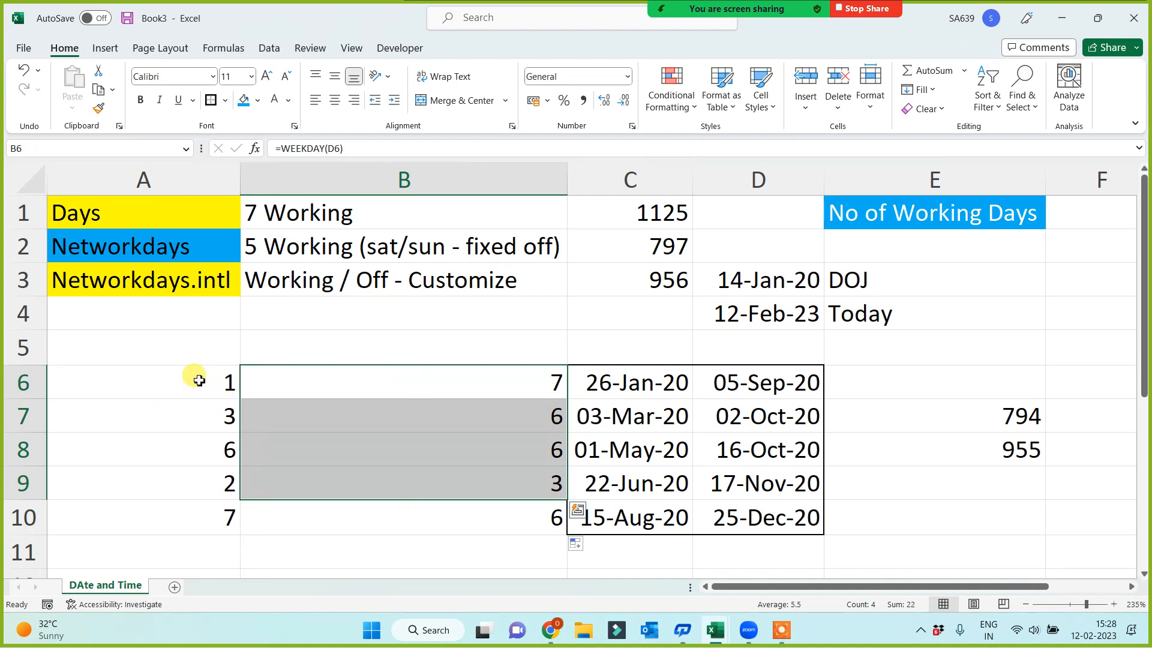
pyautogui.moveTo(193, 378); pyautogui.dragTo(386, 516)
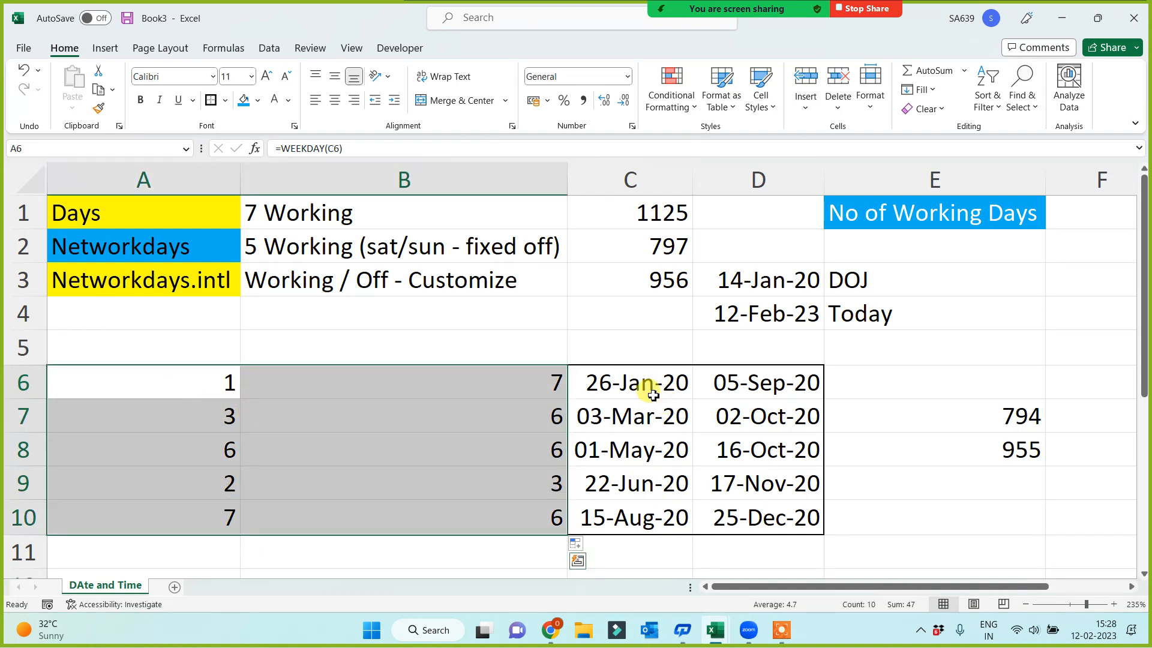
pyautogui.moveTo(650, 388); pyautogui.dragTo(756, 517)
pyautogui.moveTo(188, 376); pyautogui.dragTo(463, 521)
# Delete the WEEKDAY formulas from A6:B10
pyautogui.click(213, 393)
pyautogui.moveTo(213, 392); pyautogui.dragTo(507, 519)
pyautogui.press('Delete')
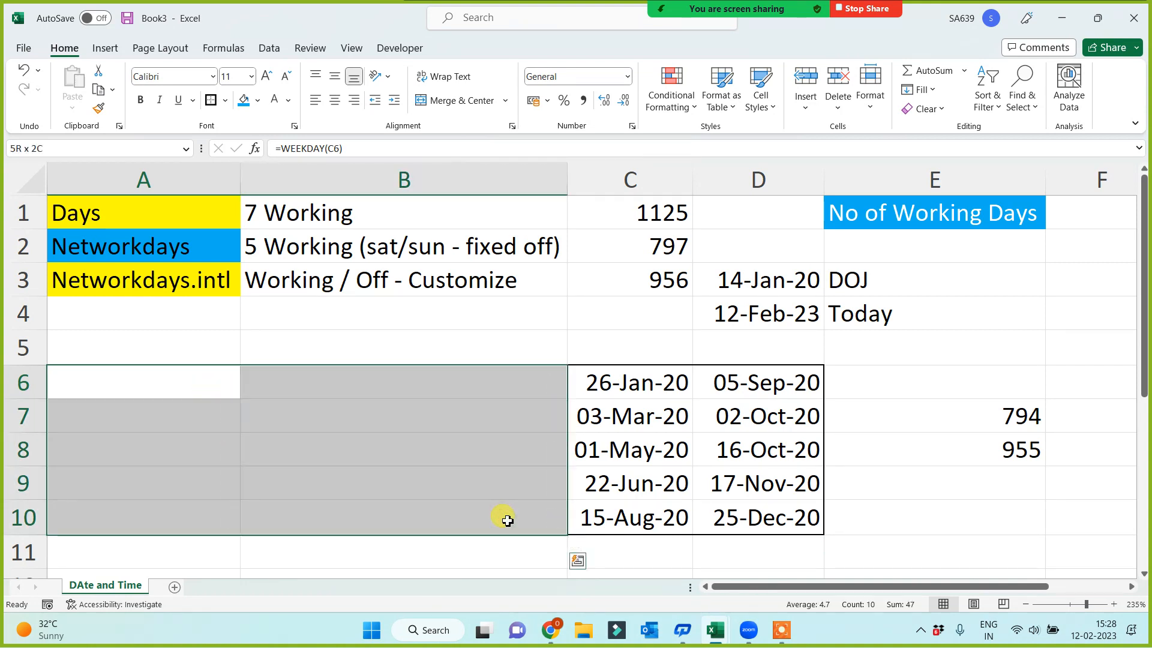
pyautogui.click(339, 438)
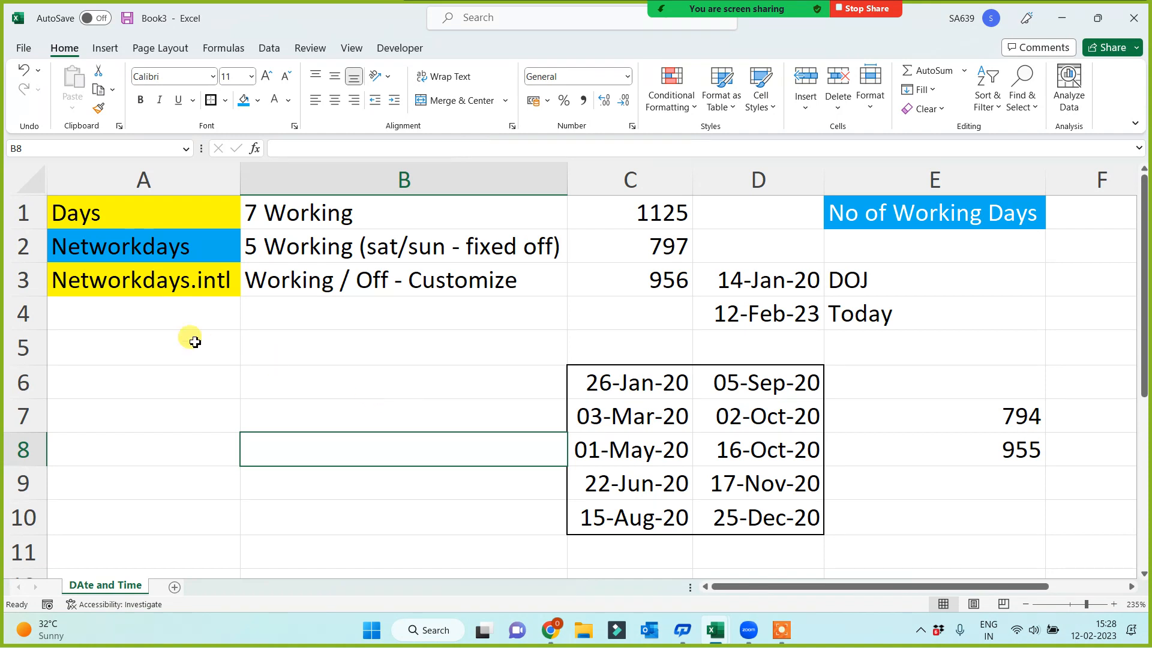
# Widen column A slightly so the function names have more room
pyautogui.click(115, 316)
pyautogui.click(146, 387)
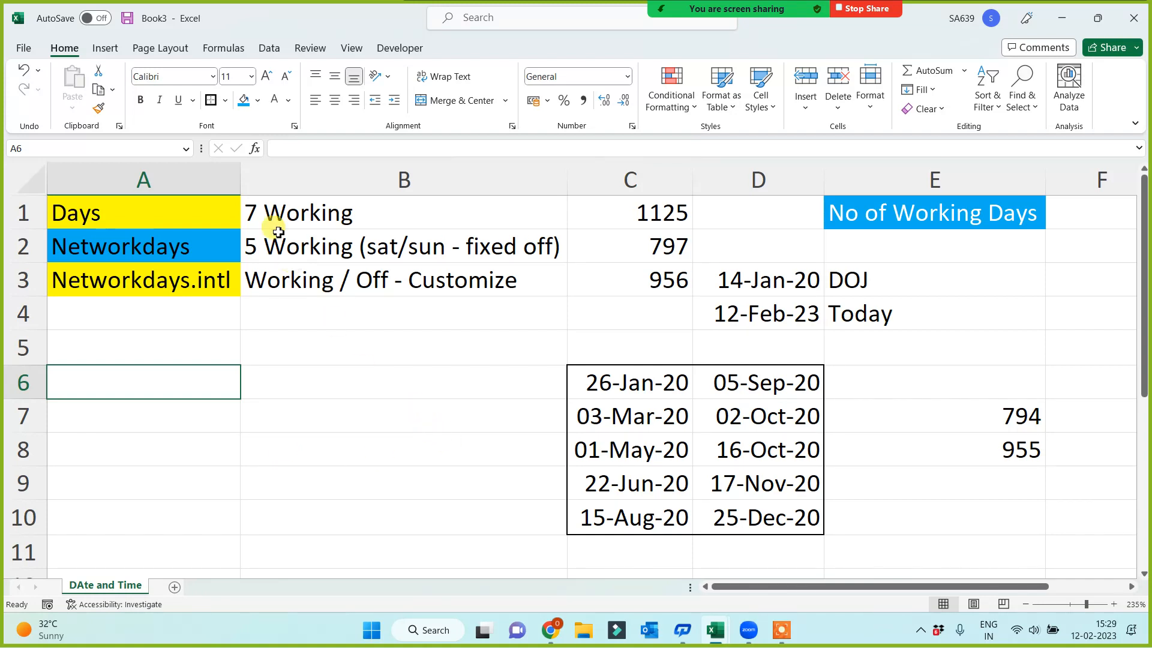
pyautogui.moveTo(240, 175); pyautogui.dragTo(253, 176)
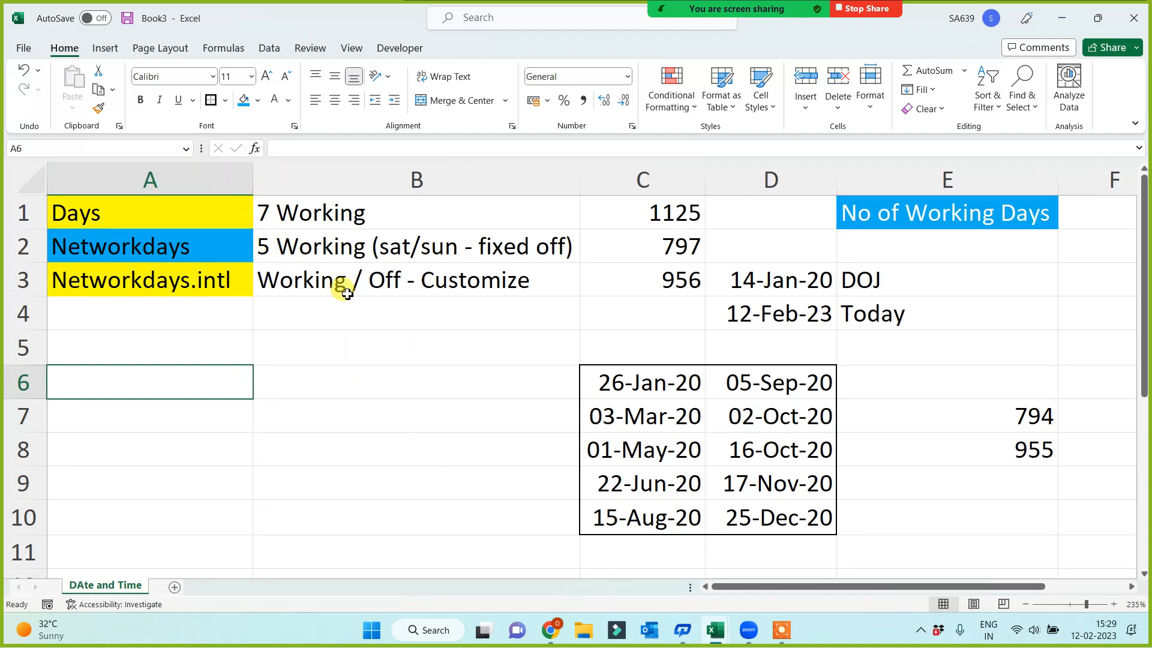
pyautogui.click(126, 212)
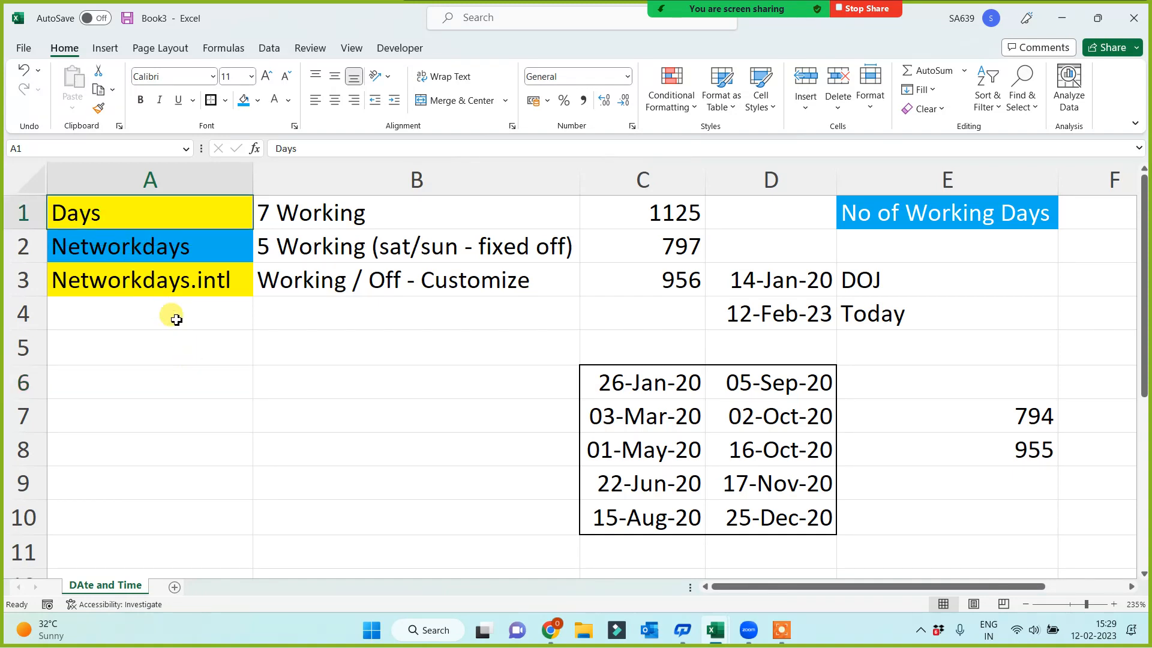
# Copy the Networkdays.intl label from A3 to A13 below the holiday list
pyautogui.click(164, 282)
pyautogui.hotkey('ctrl', 'c')
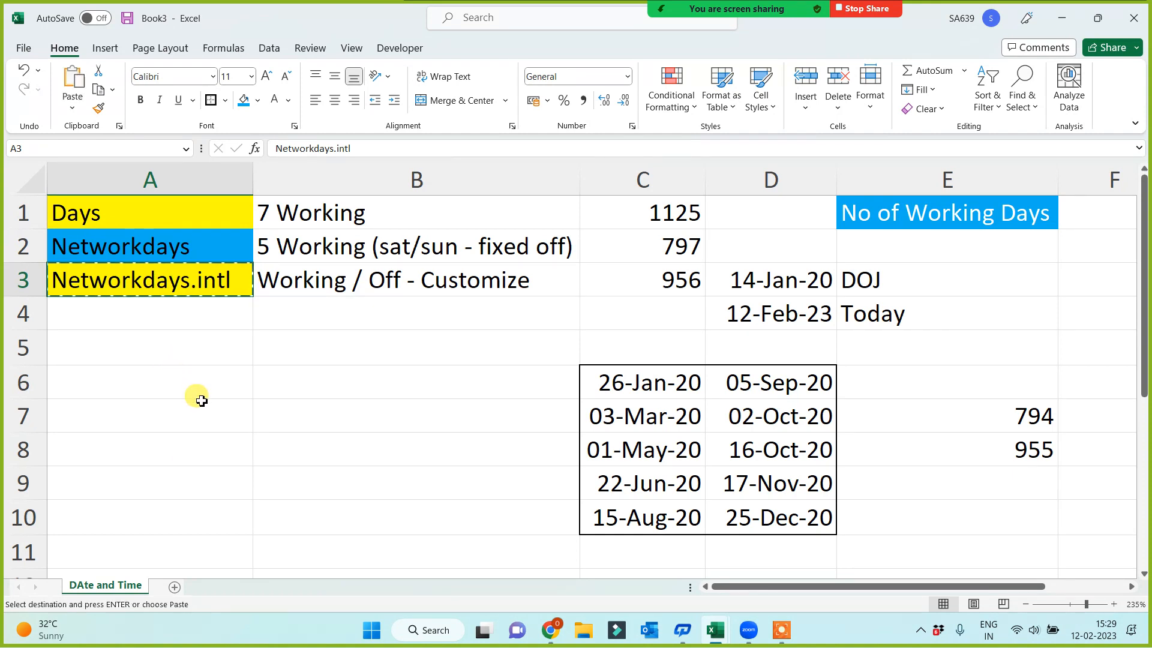
pyautogui.scroll(-2, 190, 458)
pyautogui.click(158, 430)
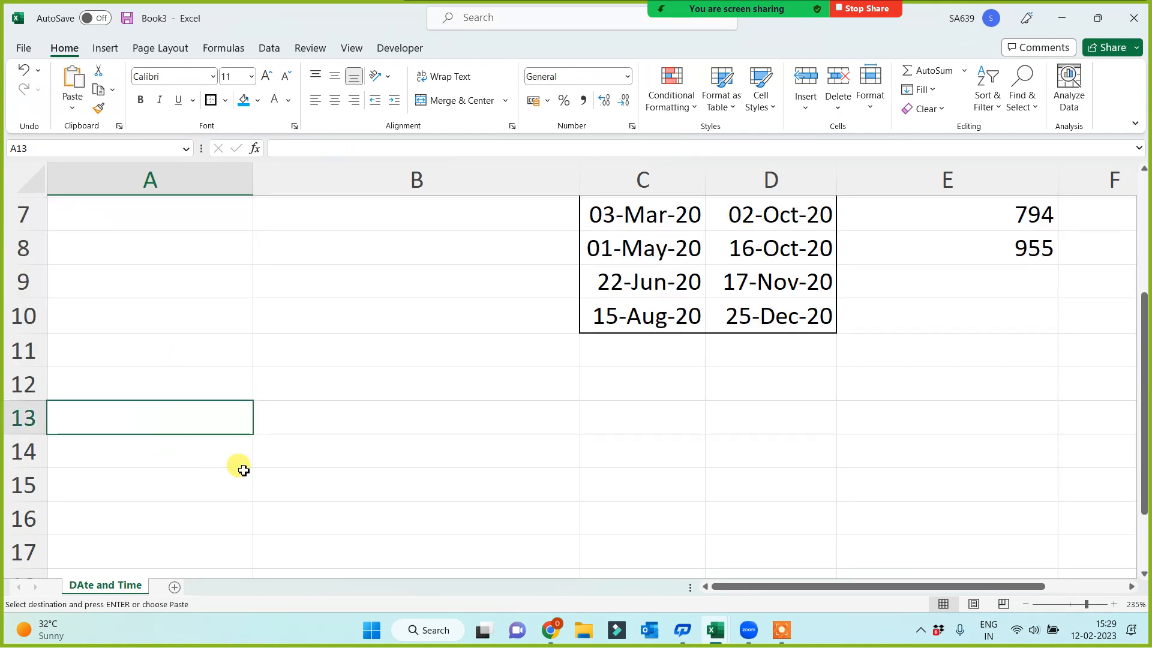
pyautogui.hotkey('ctrl', 'v')
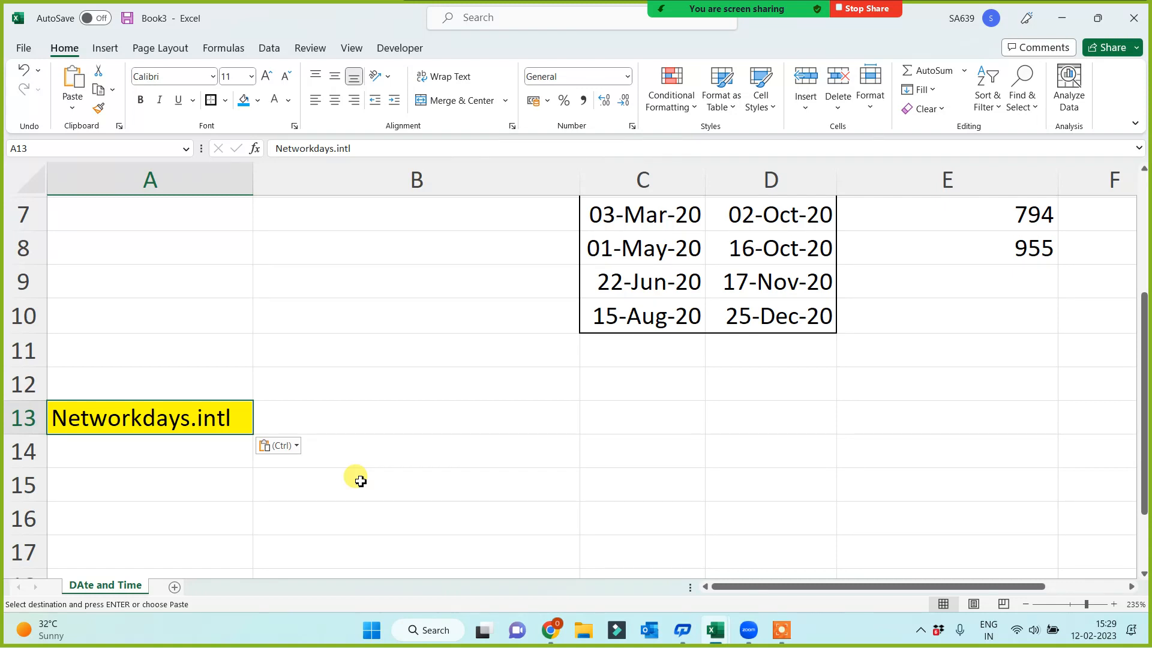
pyautogui.click(514, 420)
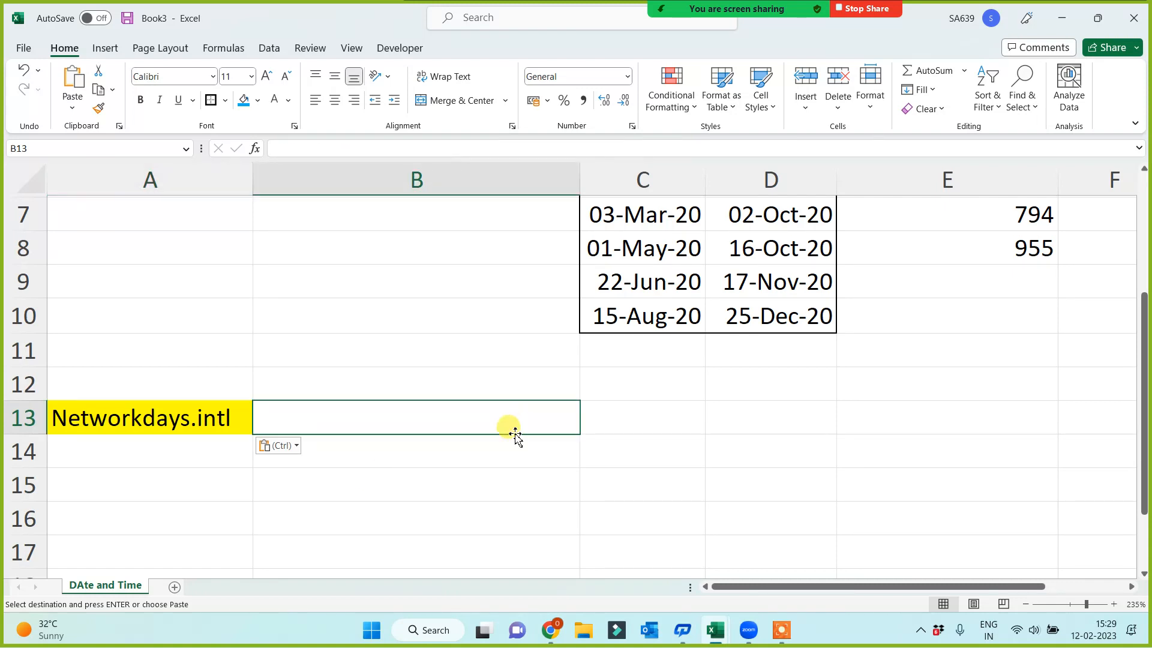
pyautogui.scroll(-1, 496, 429)
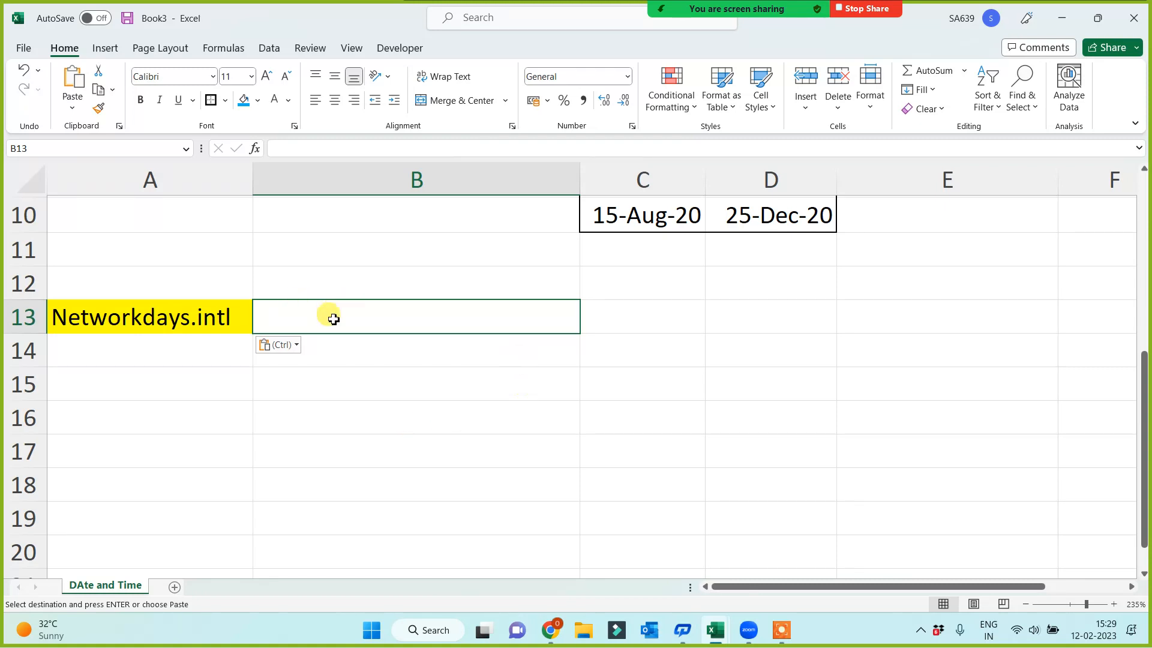
# Review the NETWORKDAYS.INTL formula in C3 and the weekend options available for its third argument, keeping option 11
pyautogui.scroll(3, 328, 313)
pyautogui.click(441, 277)
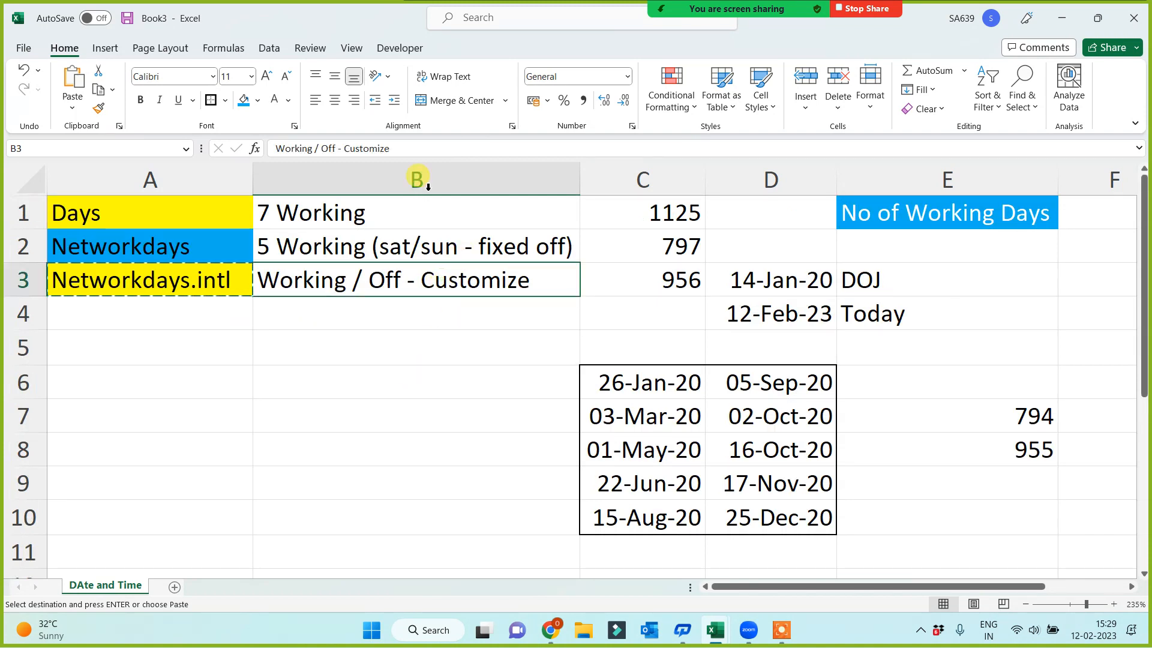
pyautogui.click(652, 275)
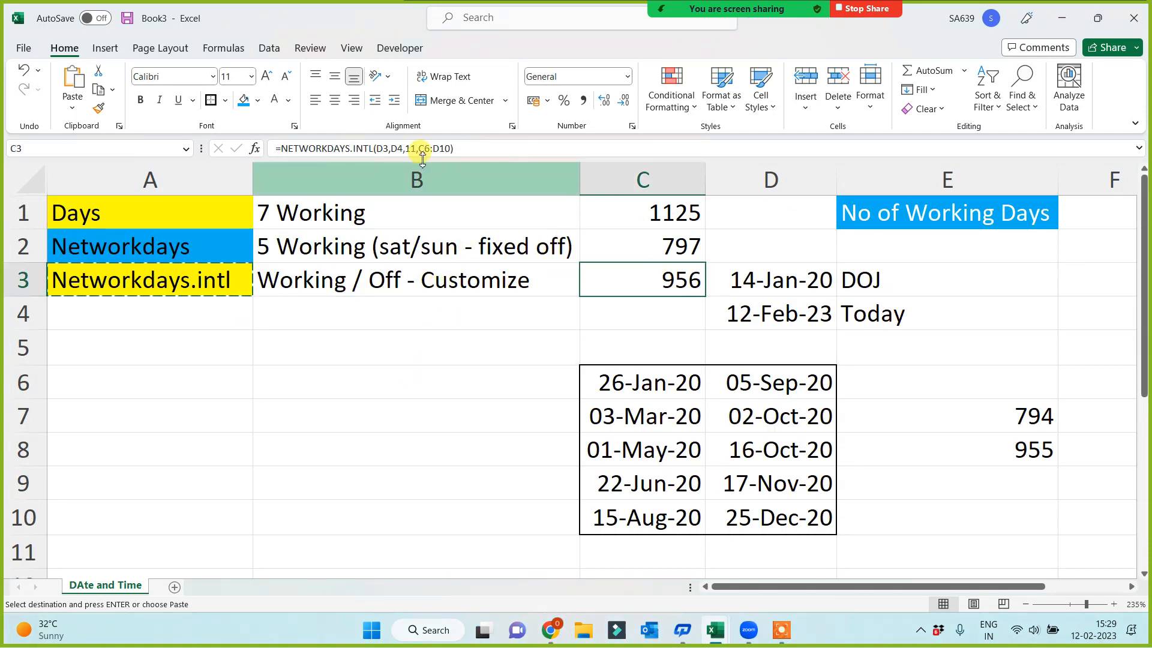
pyautogui.click(415, 148)
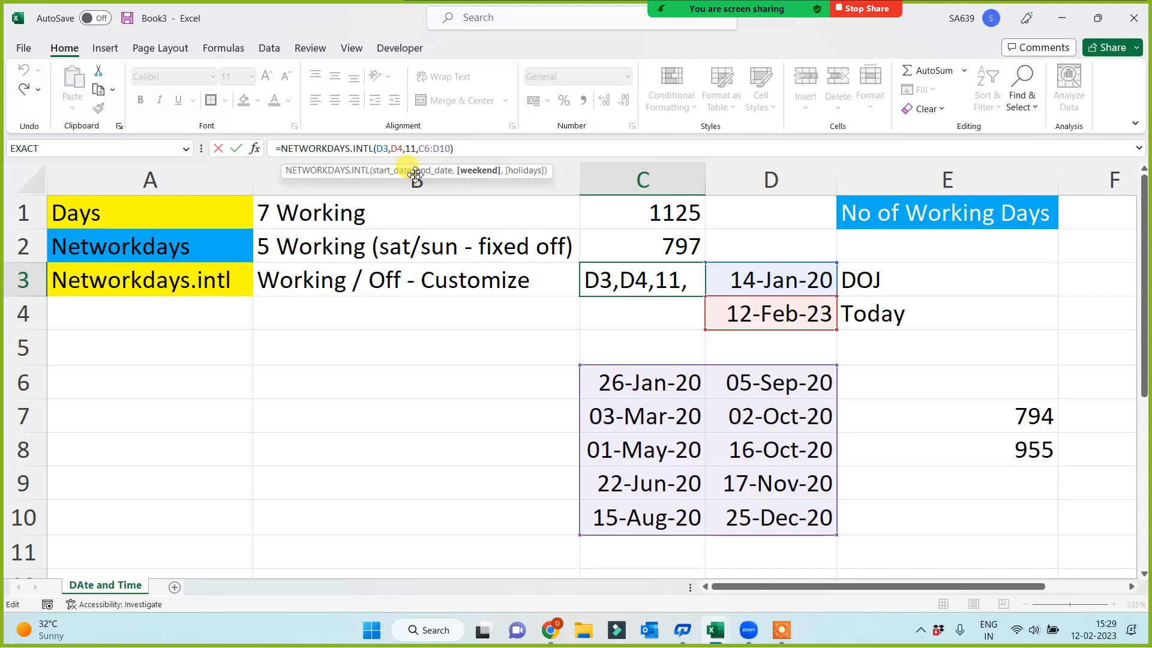
pyautogui.press('BackSpace')
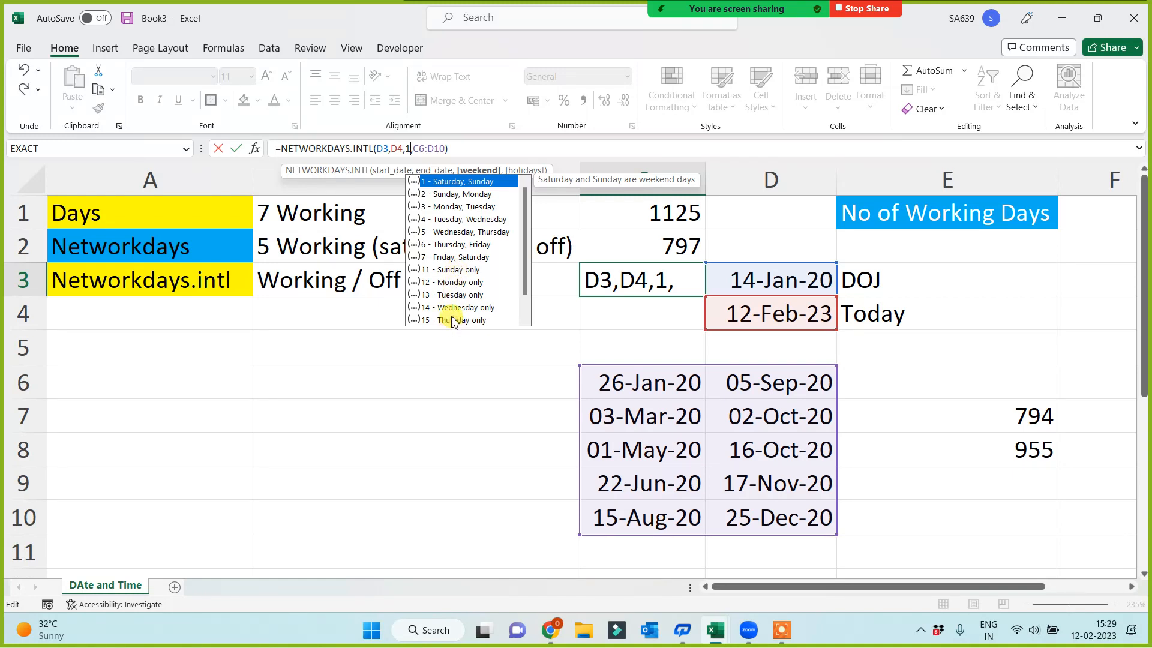
pyautogui.write('1')
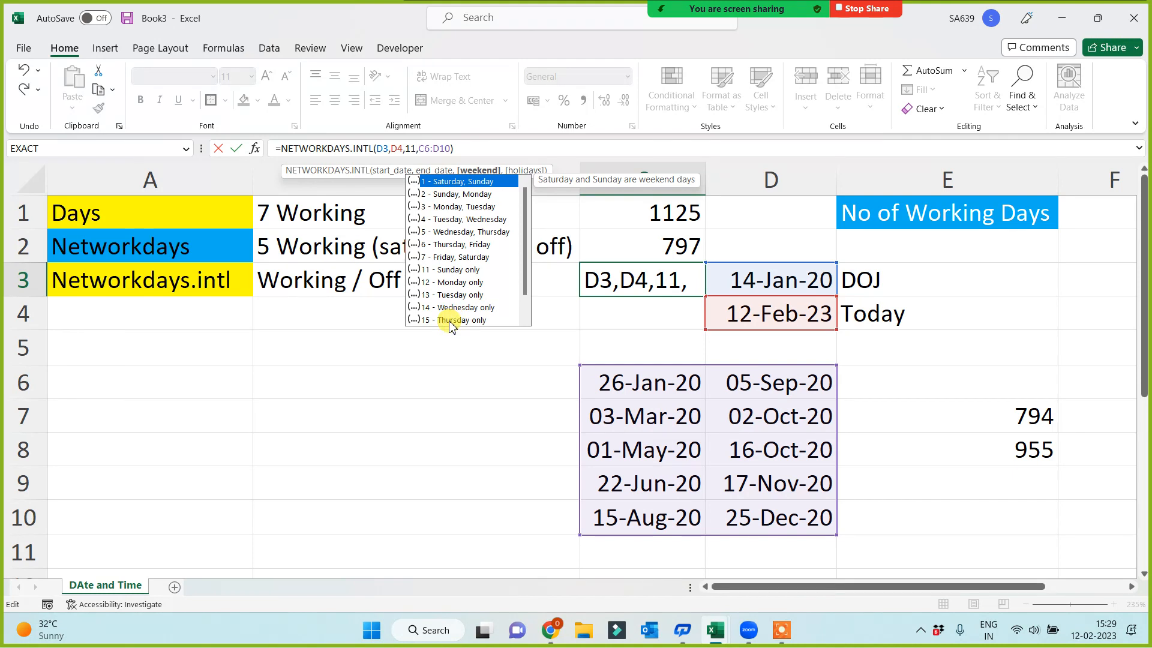
pyautogui.press('Return')
pyautogui.click(666, 277)
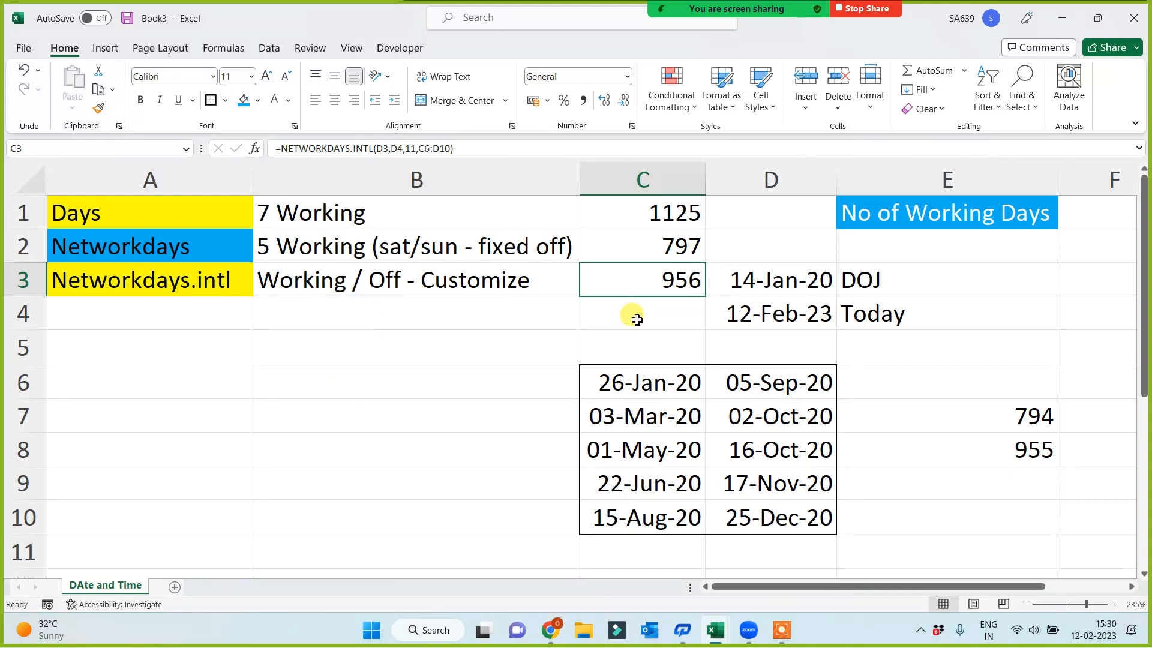
pyautogui.click(419, 150)
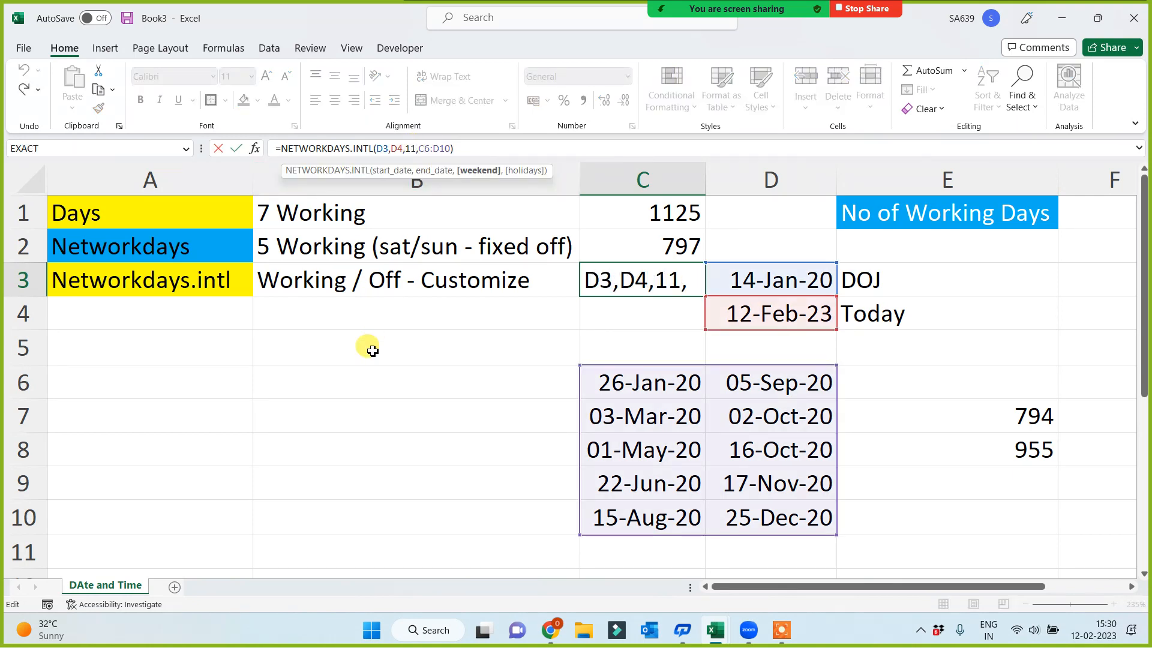
pyautogui.click(309, 383)
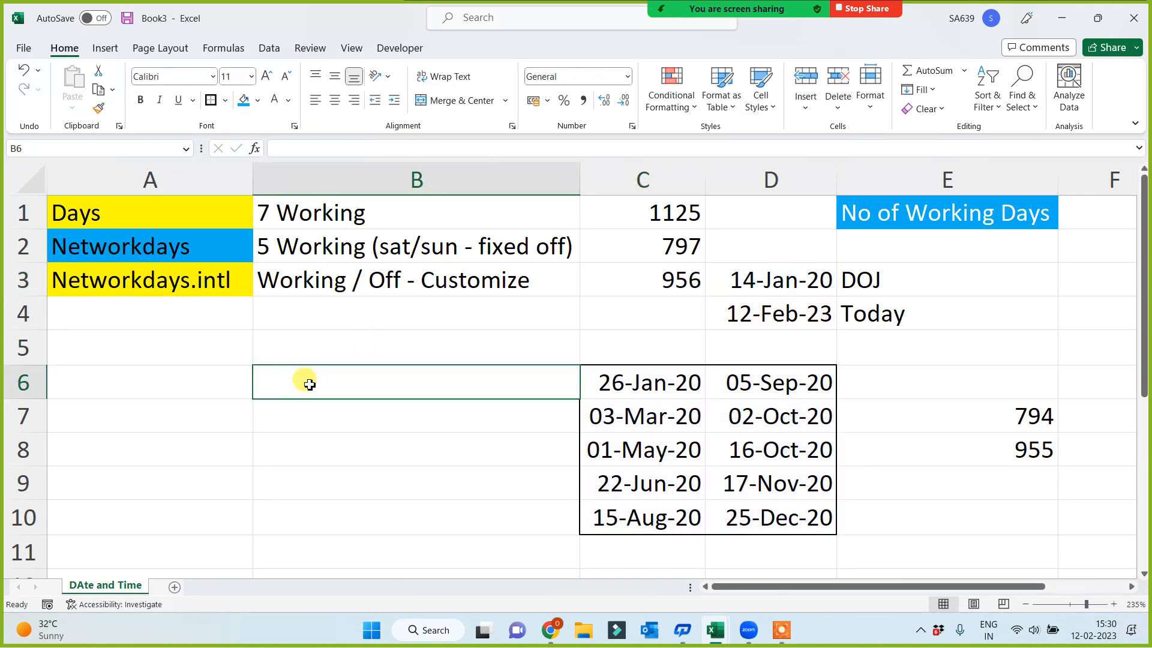
# Begin a NETWORKDAYS.INTL syntax example in B13 with the placeholder arguments start date and end date
pyautogui.scroll(-2, 309, 384)
pyautogui.click(177, 423)
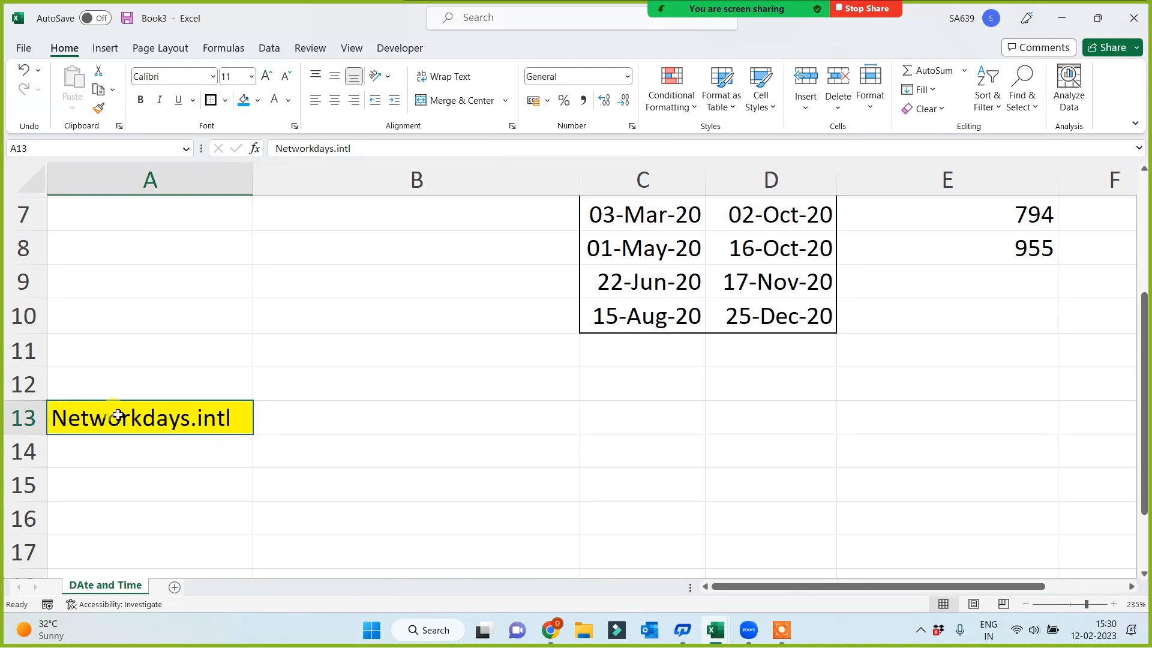
pyautogui.click(370, 420)
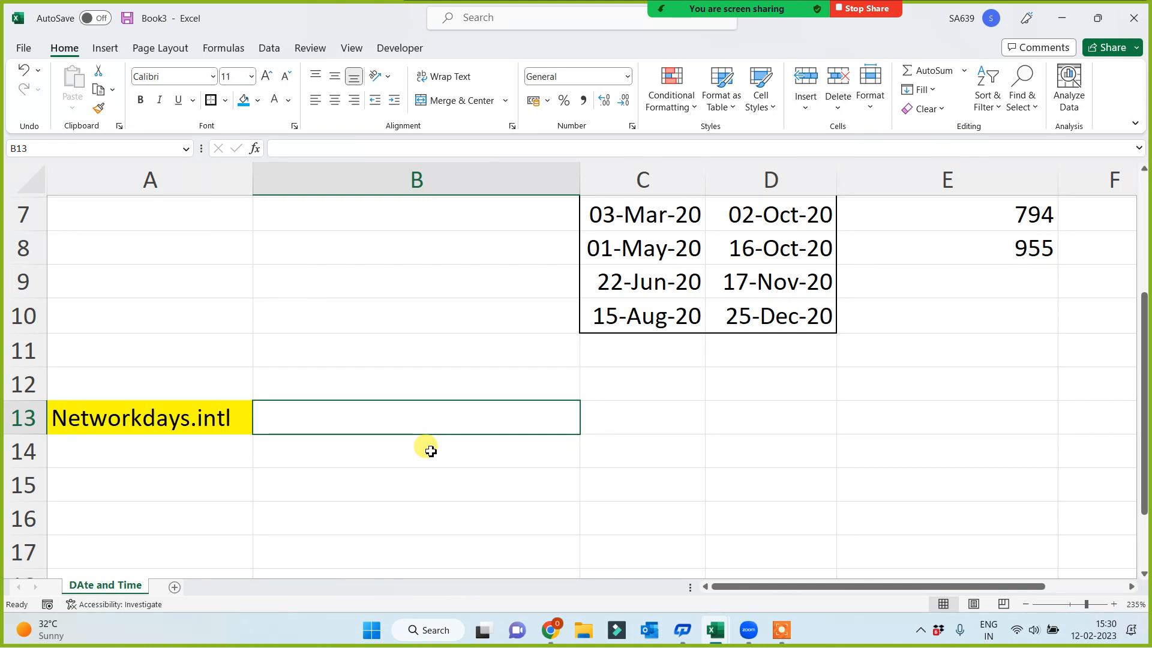
pyautogui.write('=net')
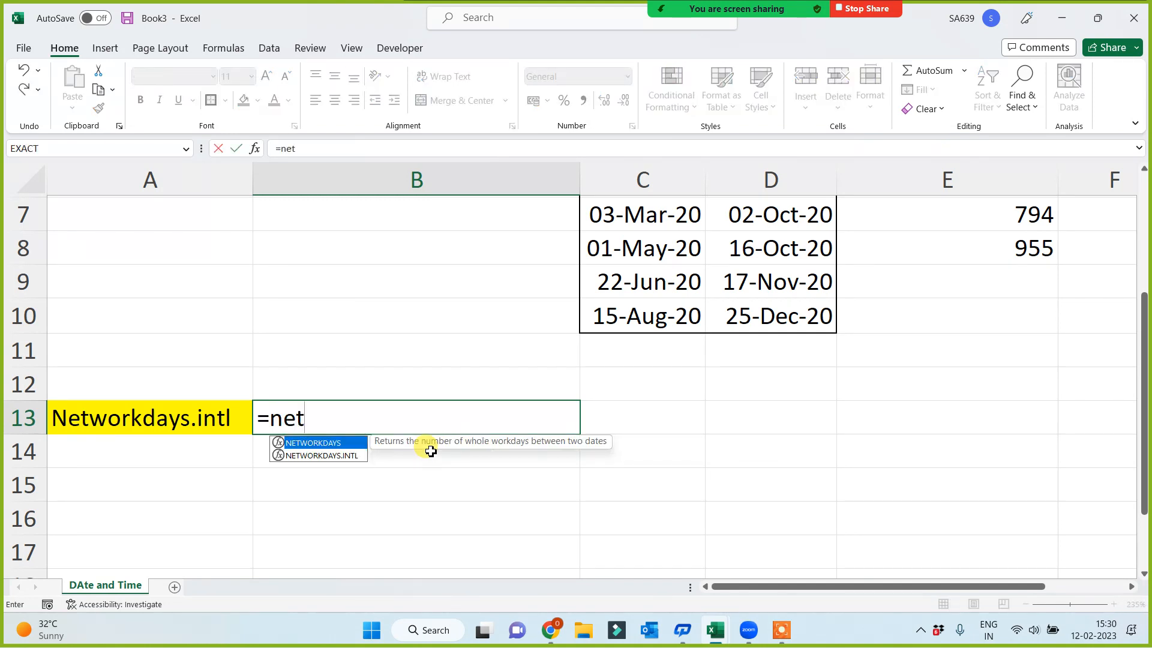
pyautogui.press('Down')
pyautogui.press('Tab')
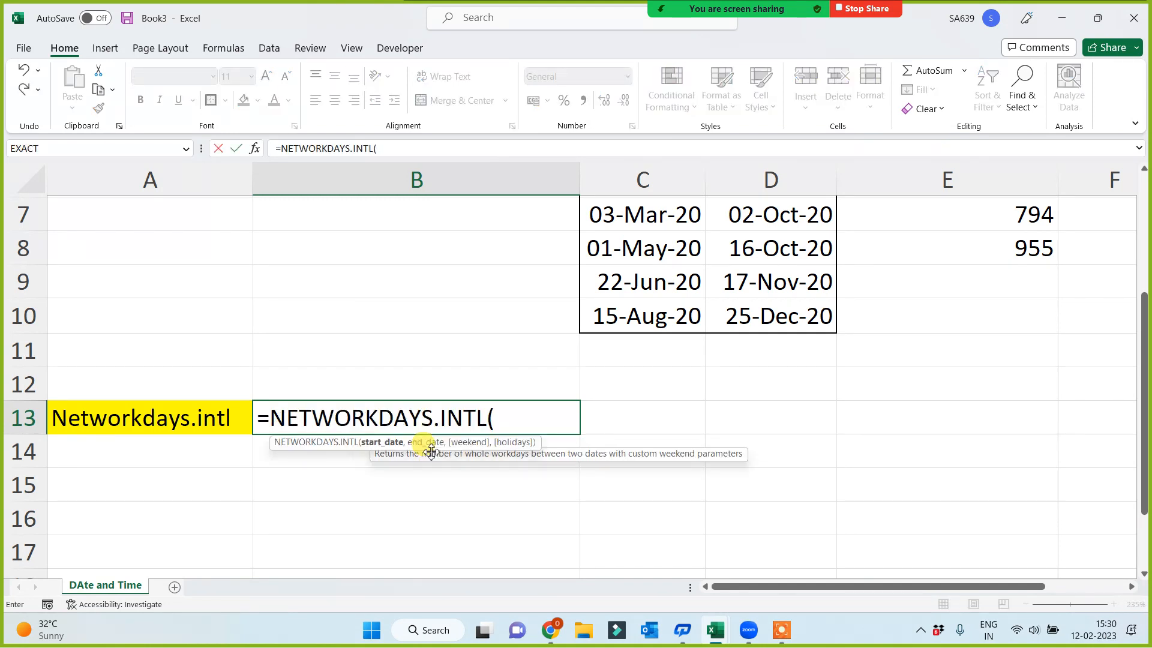
pyautogui.write('start')
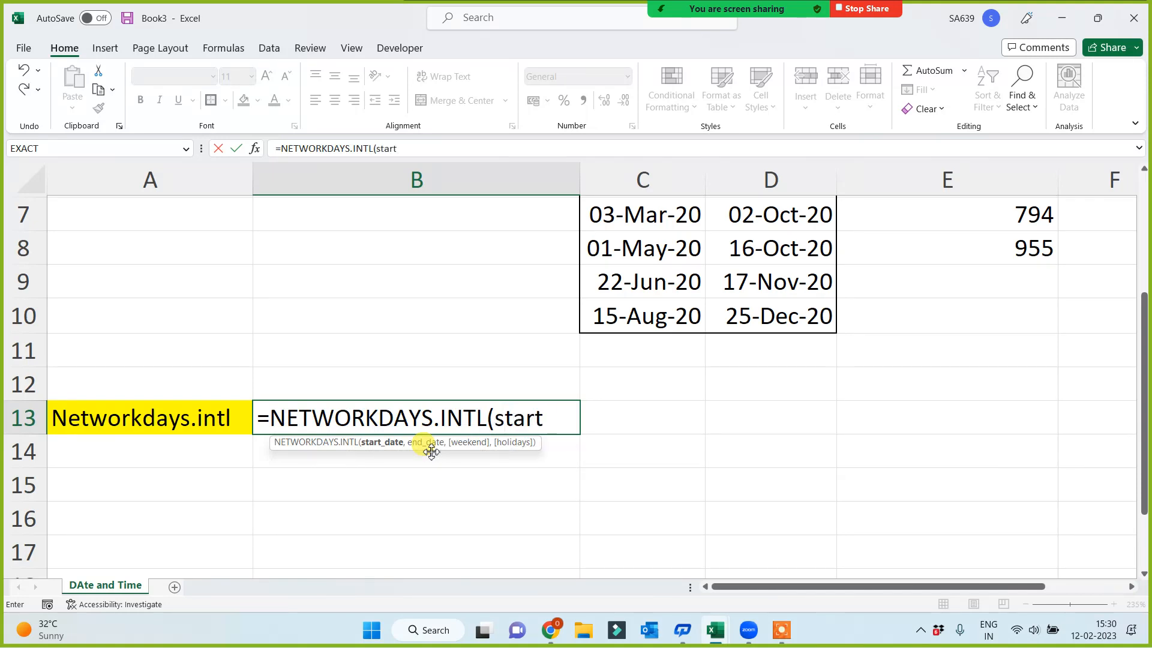
pyautogui.write(' date')
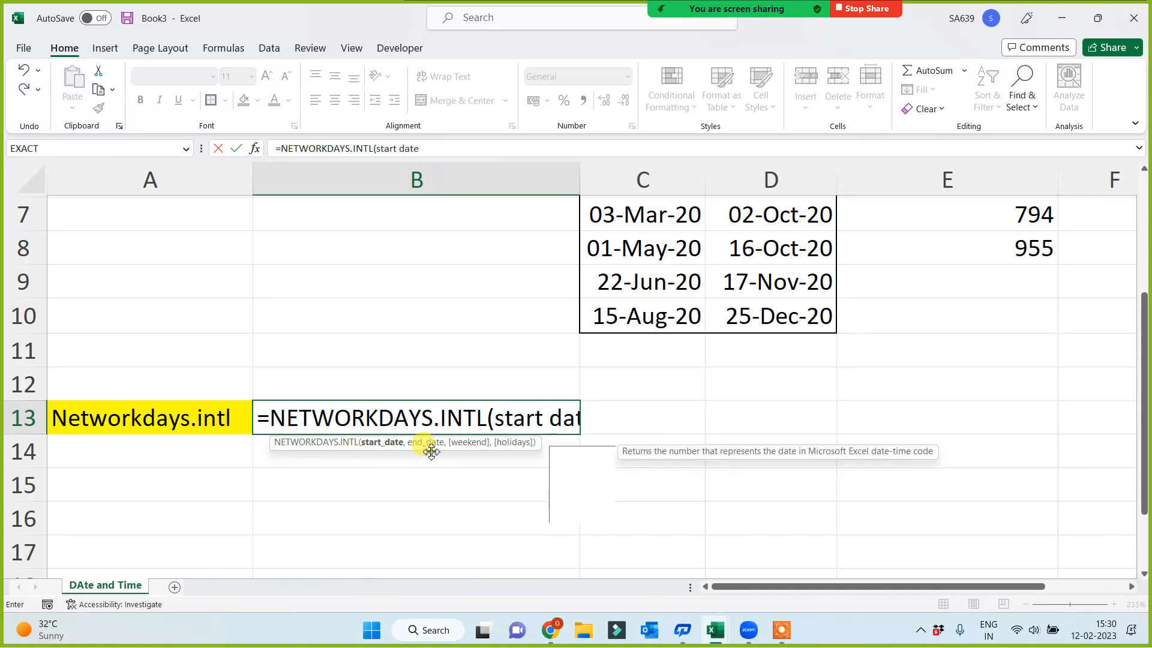
pyautogui.write(', end date,')
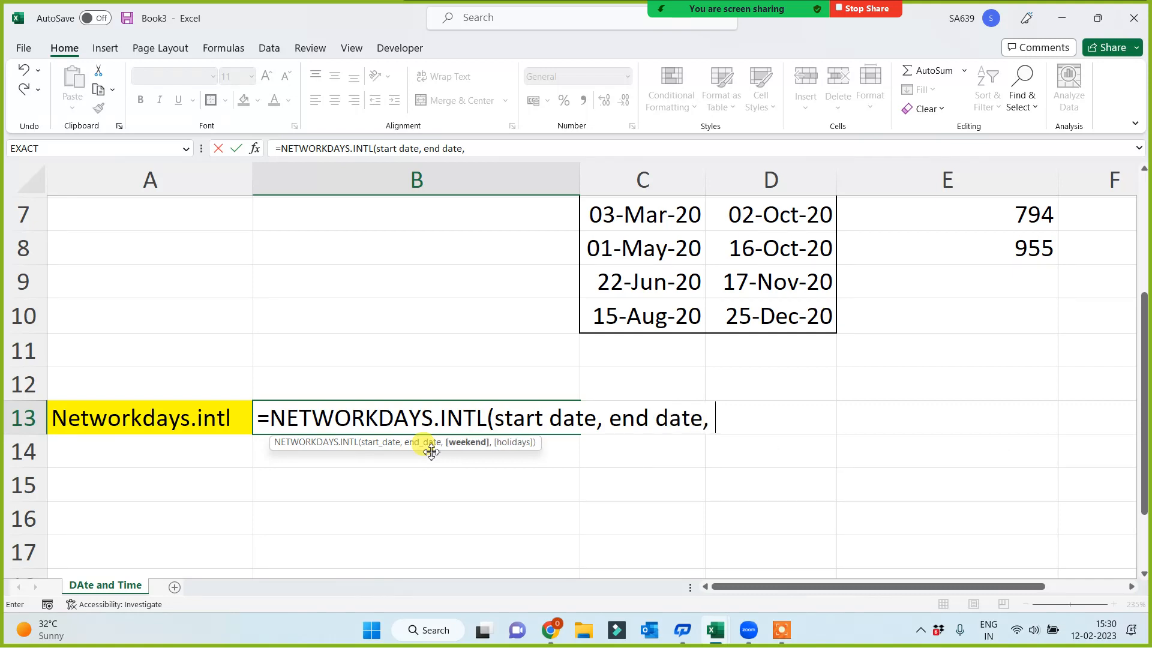
pyautogui.write(' "000')
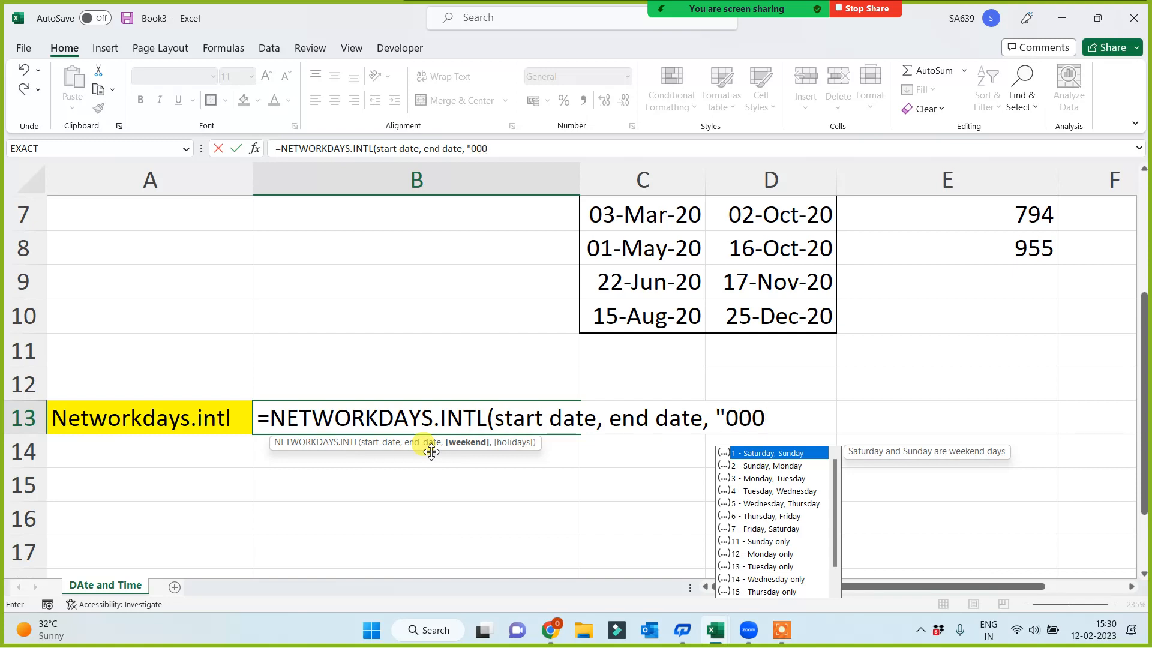
pyautogui.write('0000')
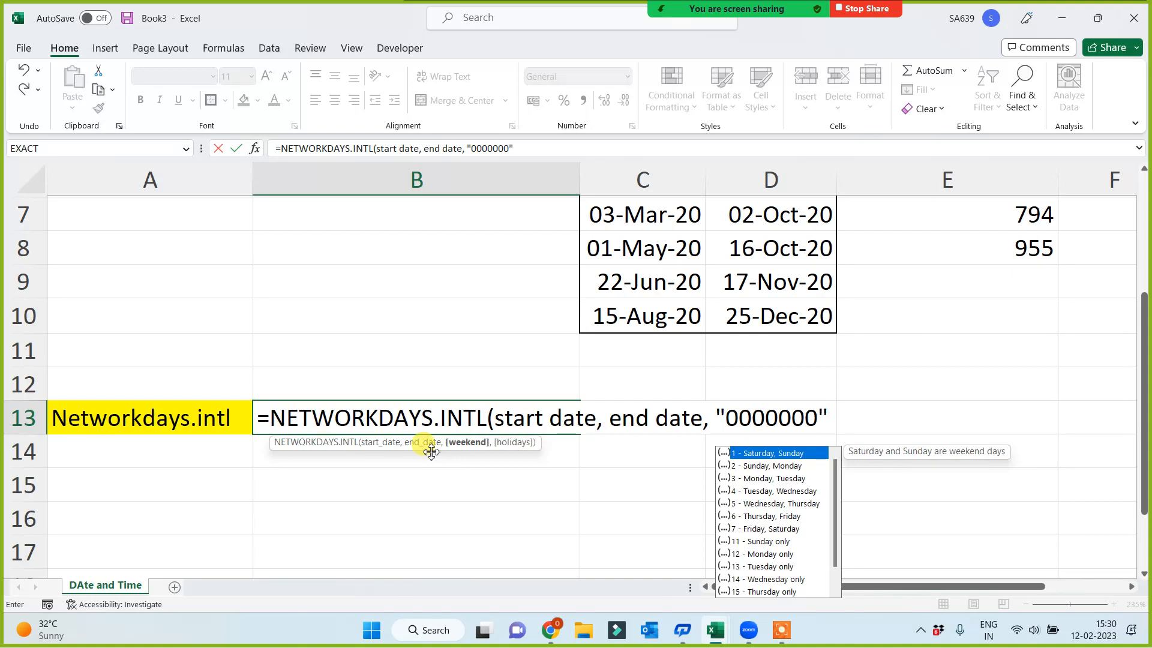
pyautogui.write('")')
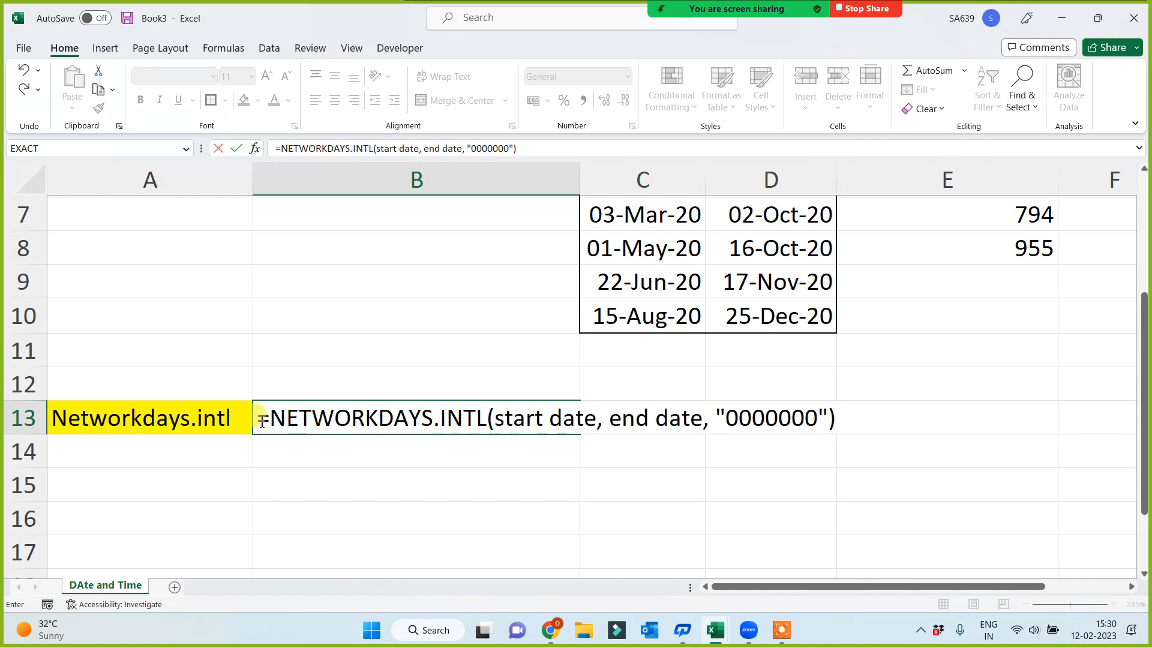
# Complete the NETWORKDAYS.INTL syntax example in B13 with the weekend string "0000000" and keep it as displayed text
pyautogui.press('Home')
pyautogui.click(354, 495)
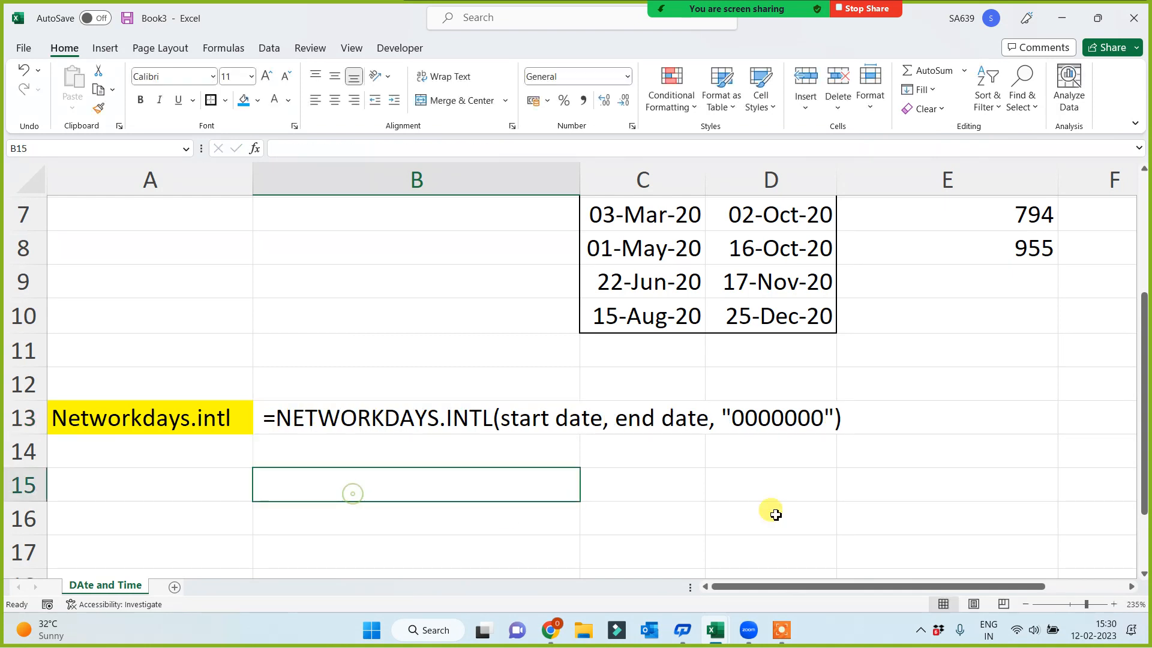
# Add notes explaining the weekend string digits: "0= WD" in D15 and "1 = Off" in D16
pyautogui.click(757, 482)
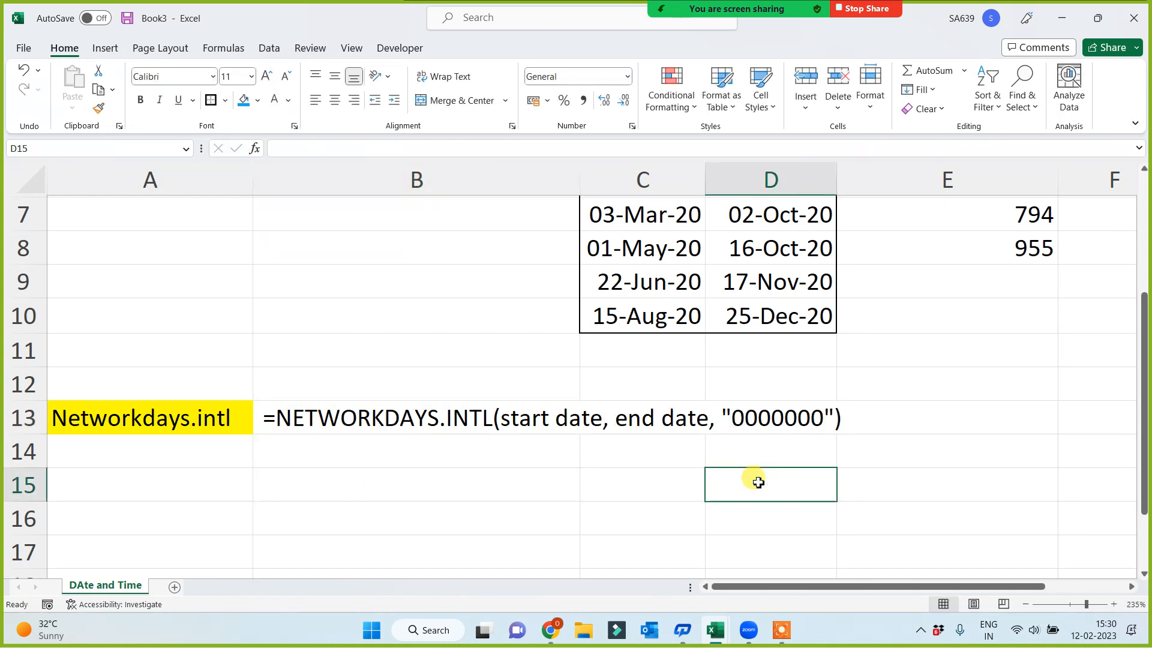
pyautogui.write('0=')
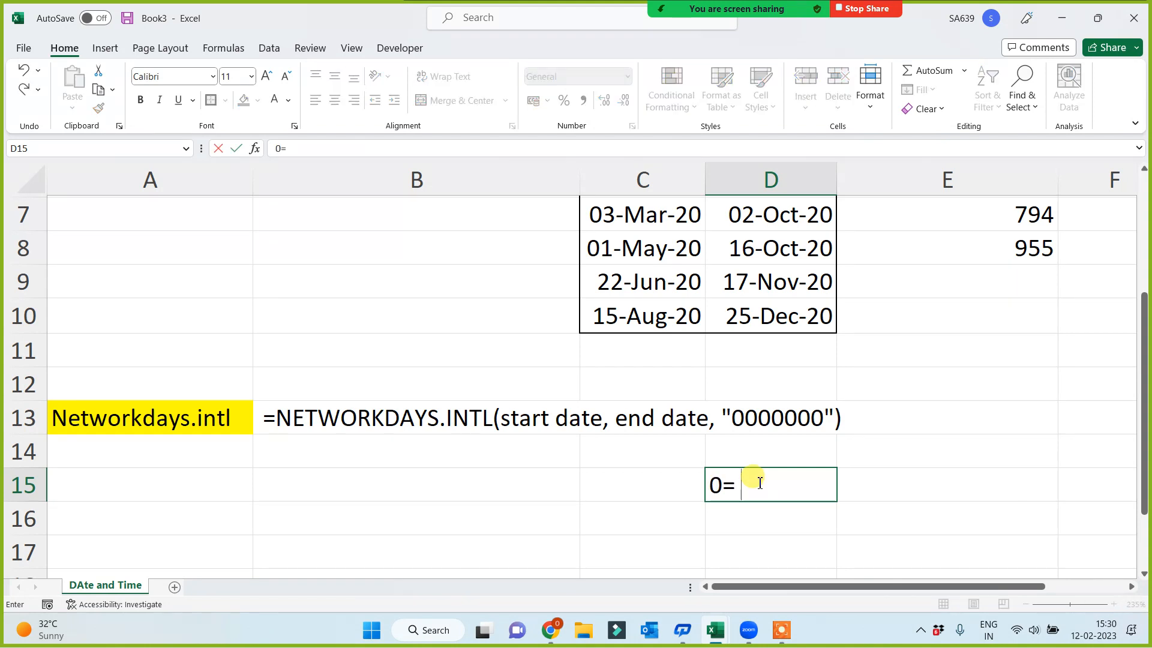
pyautogui.write(' WD')
pyautogui.press('Return')
pyautogui.write('1')
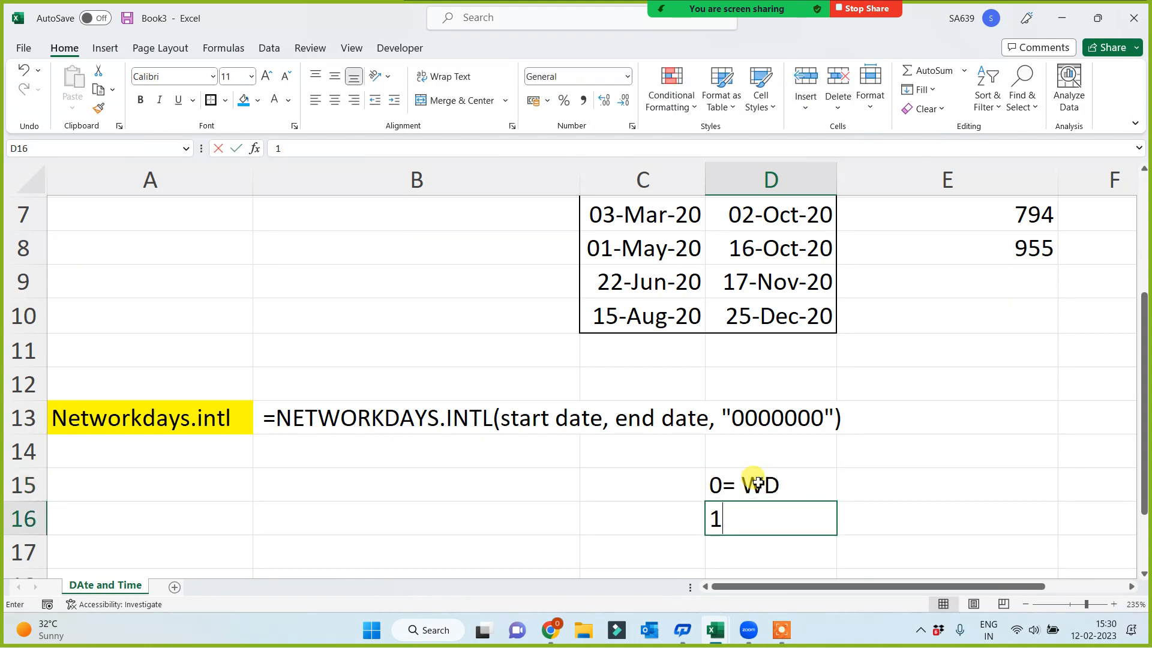
pyautogui.write(' = Off')
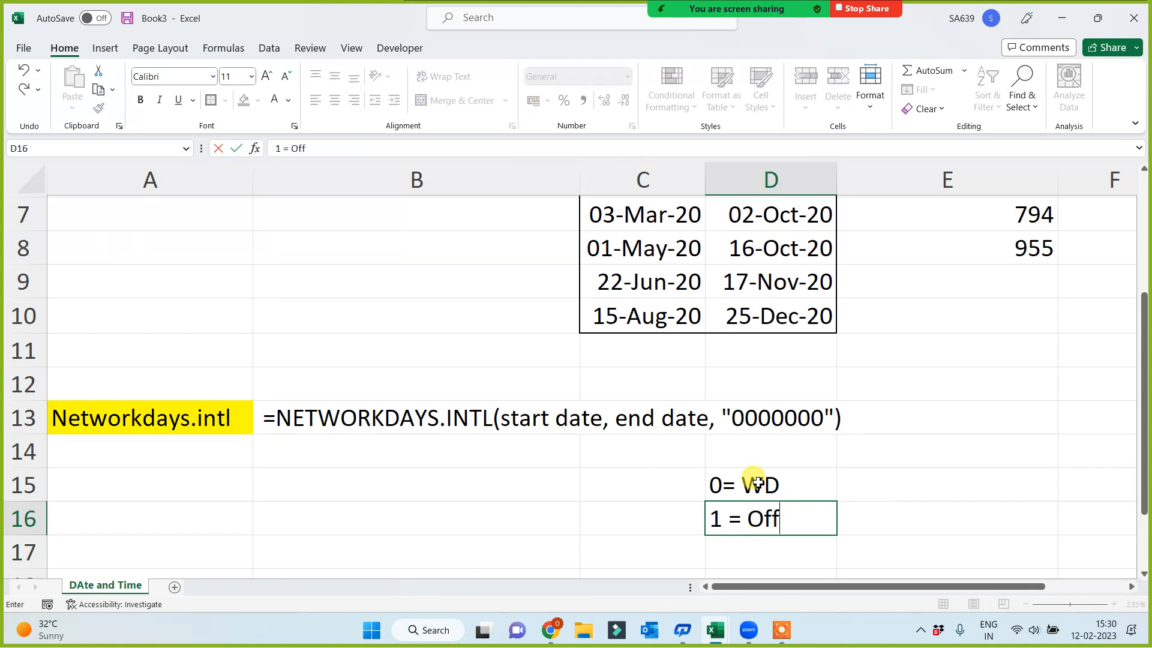
pyautogui.press('Return')
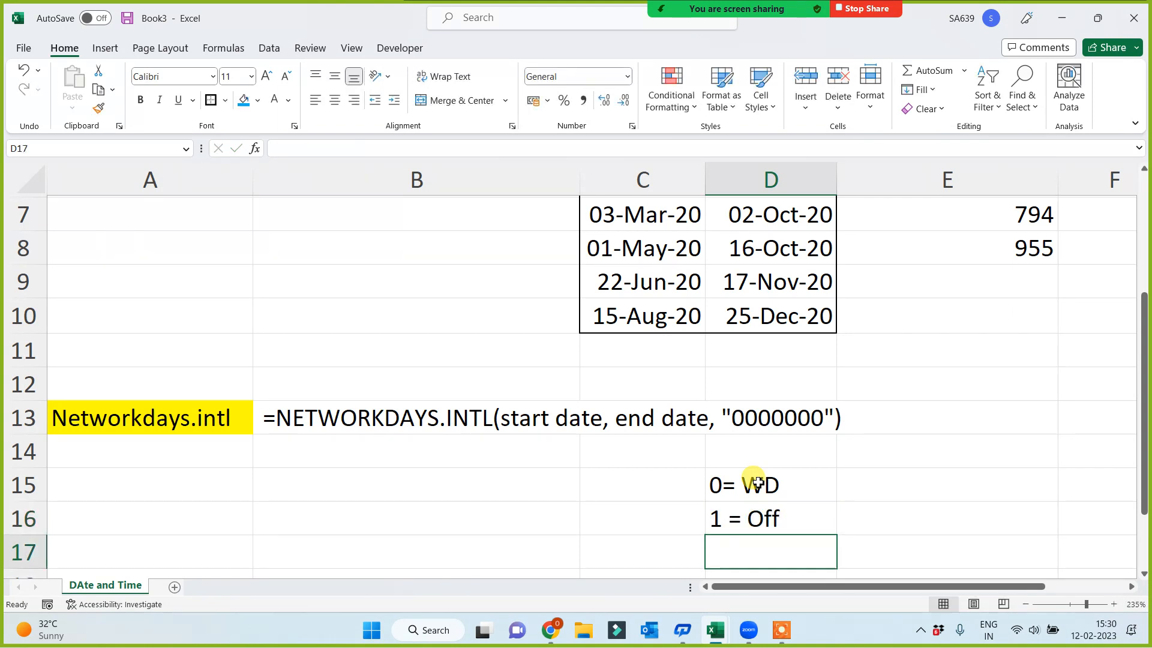
# Add the note "First Zero = Monday" in D17 and check the notes against the syntax example in B13
pyautogui.write('First')
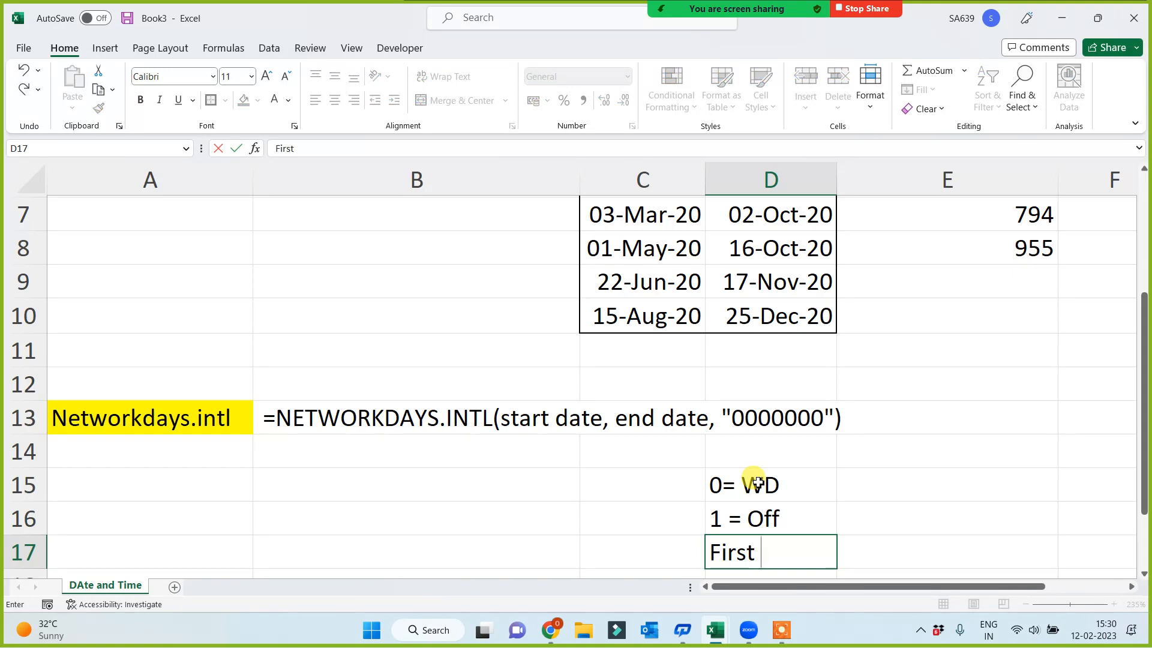
pyautogui.write(' Zero = Monday')
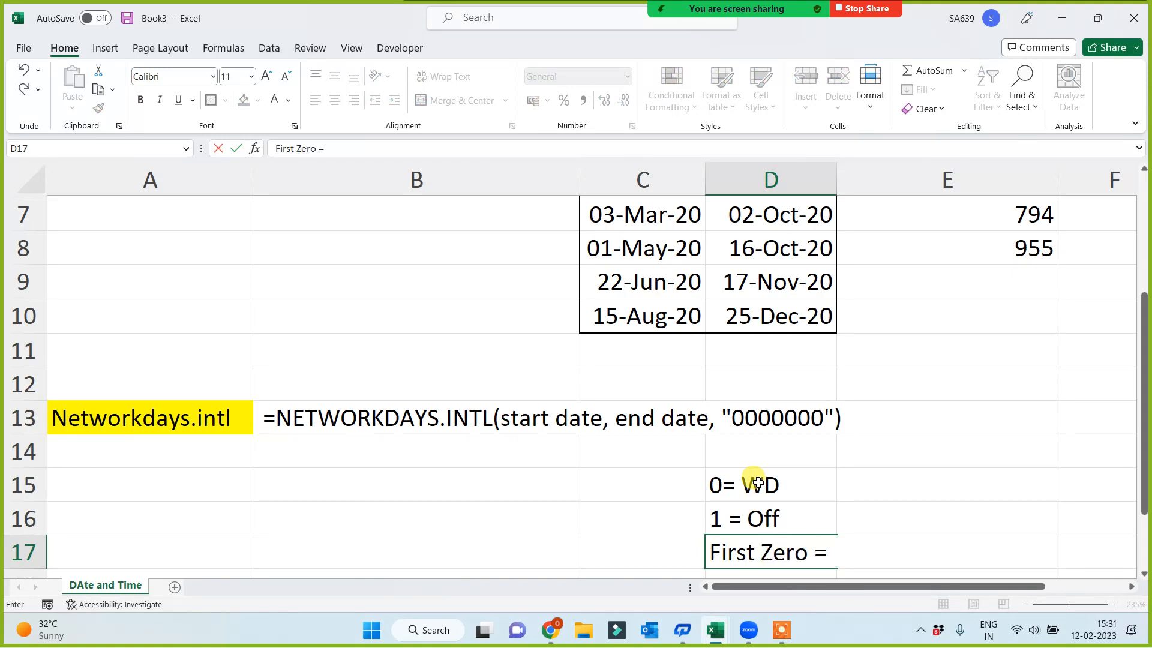
pyautogui.click(930, 472)
pyautogui.moveTo(765, 483); pyautogui.dragTo(760, 549)
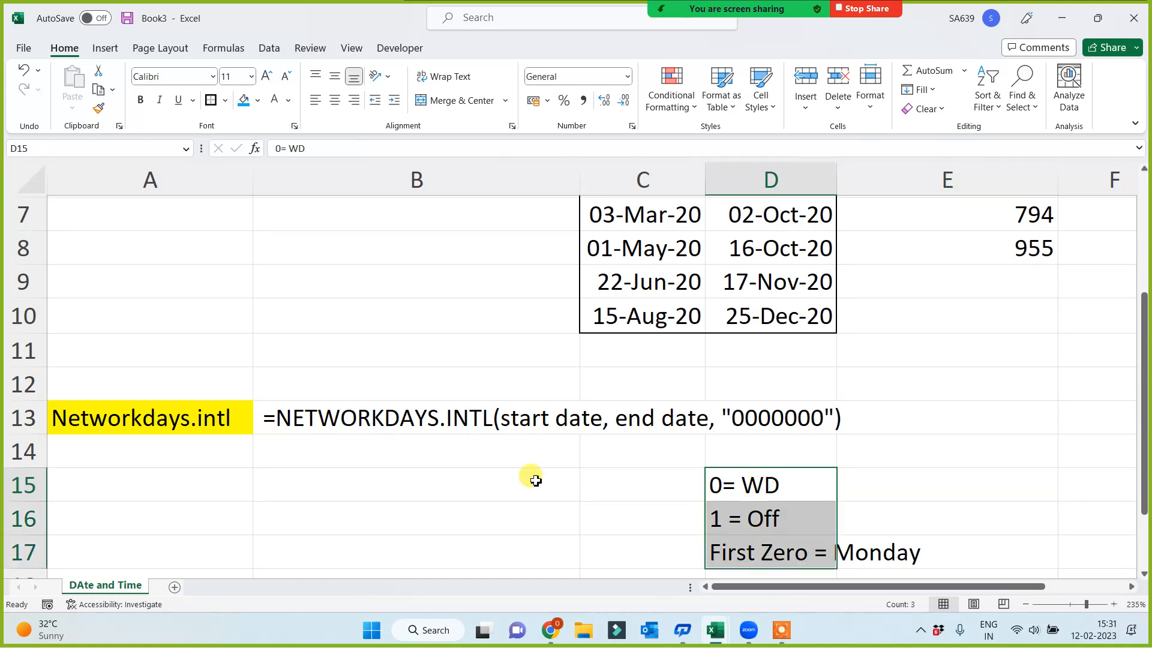
pyautogui.click(400, 416)
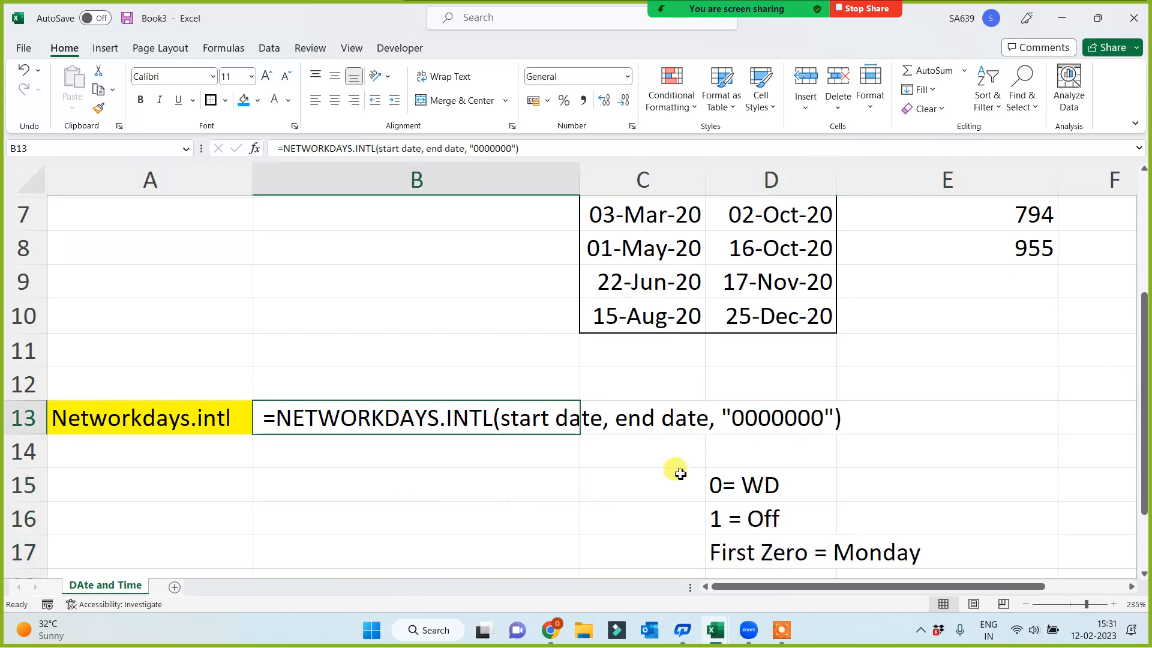
pyautogui.click(444, 483)
# Copy the DOJ and Today dates with their labels from D3:E4 to the cells starting at E14
pyautogui.scroll(2, 750, 427)
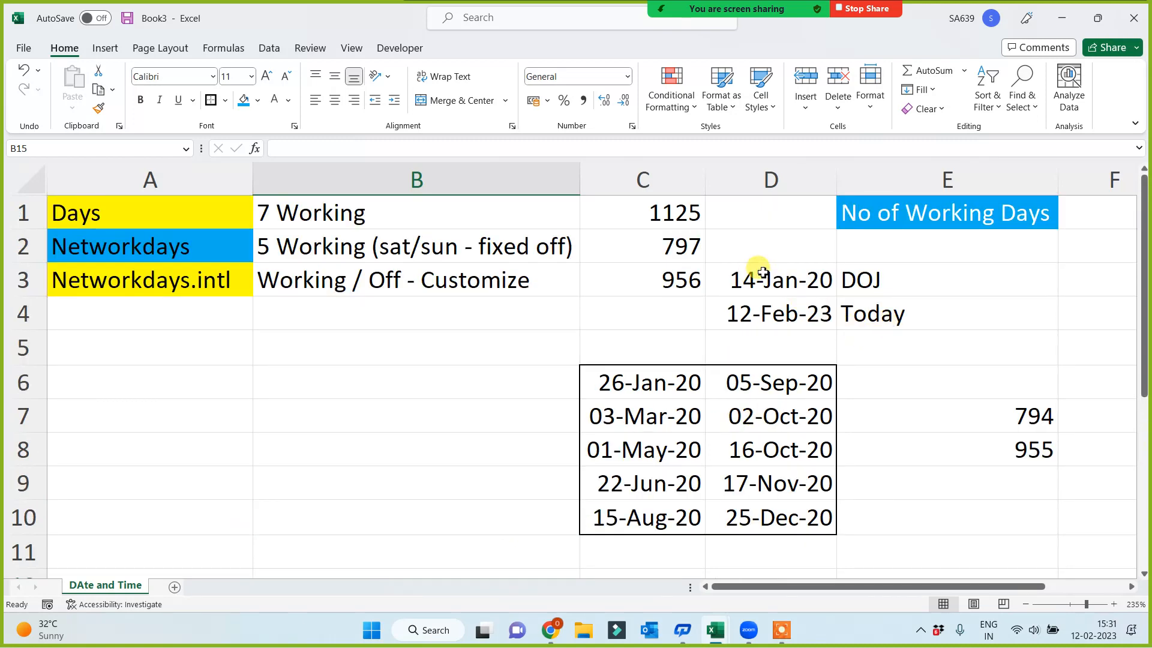
pyautogui.moveTo(755, 268); pyautogui.dragTo(876, 303)
pyautogui.hotkey('ctrl', 'c')
pyautogui.scroll(-3, 831, 356)
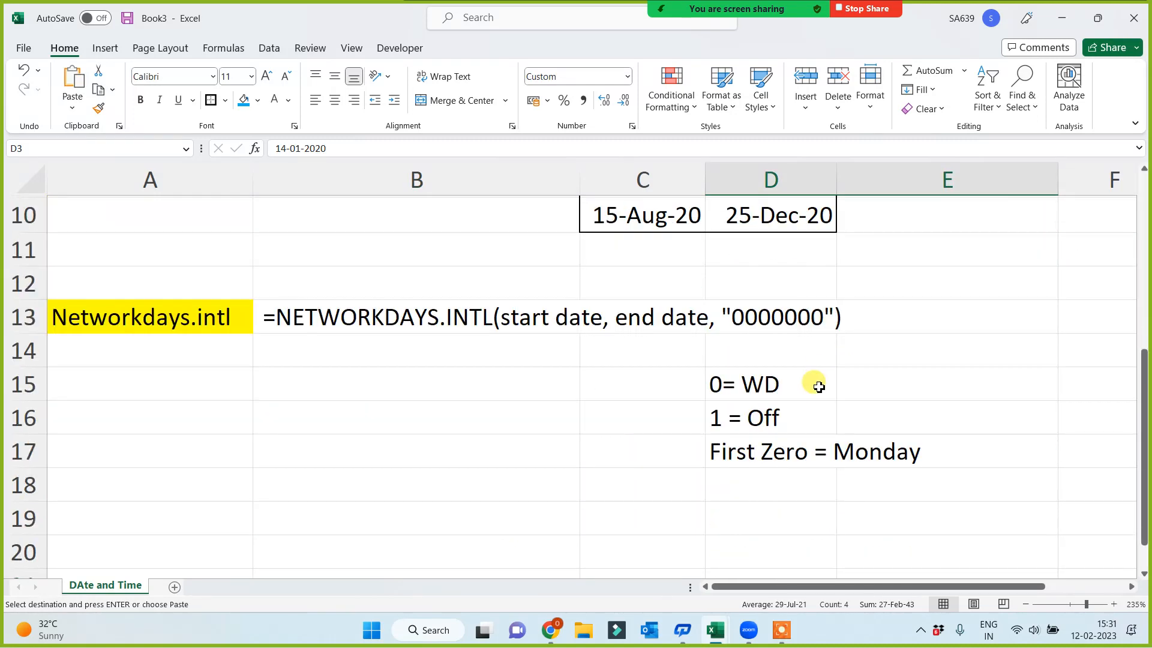
pyautogui.click(956, 351)
pyautogui.scroll(1, 935, 396)
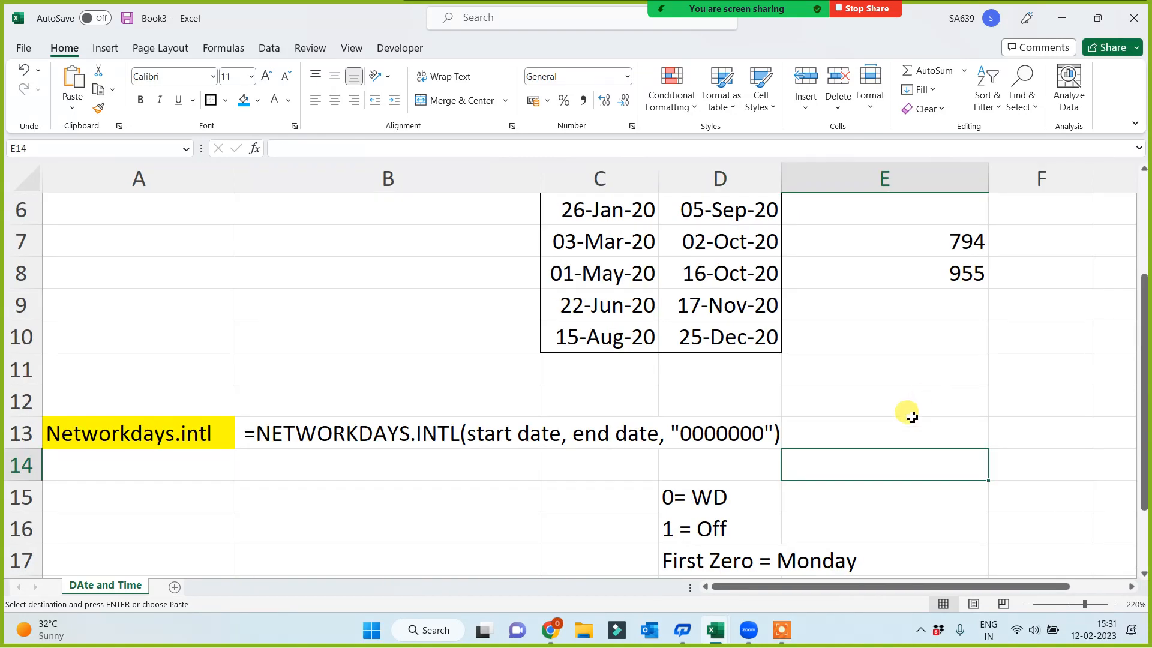
pyautogui.scroll(-1, 908, 413)
pyautogui.hotkey('ctrl', 'v')
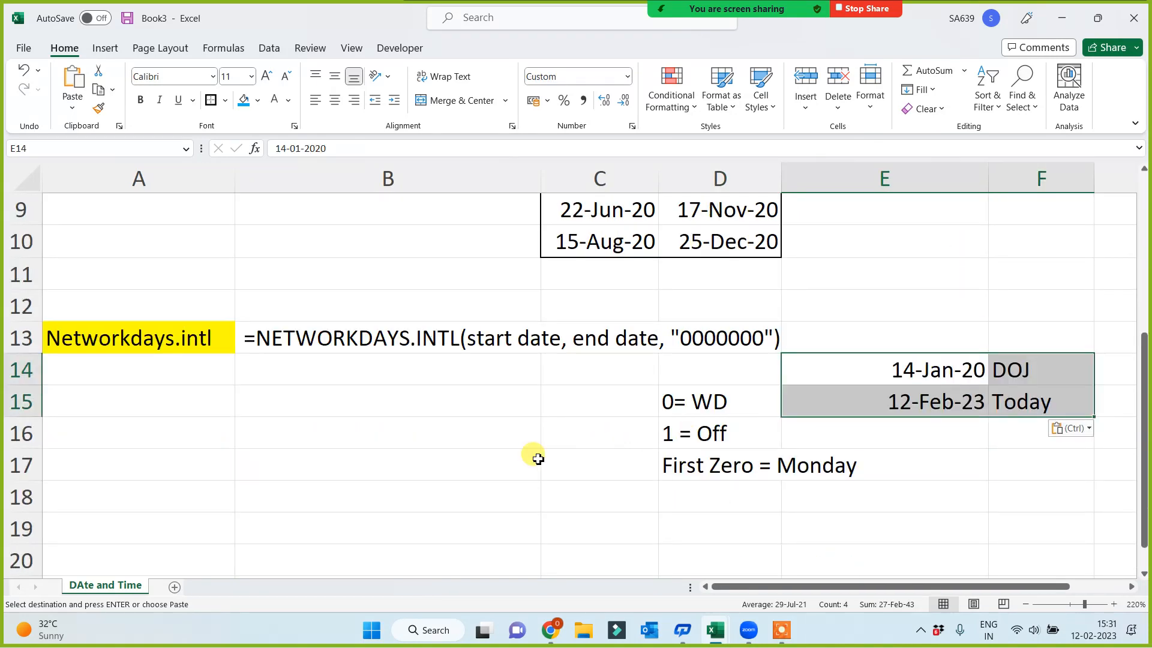
pyautogui.click(493, 458)
# Begin a NETWORKDAYS.INTL formula in B15 with E14 as the start date and E15 as the end date
pyautogui.click(402, 400)
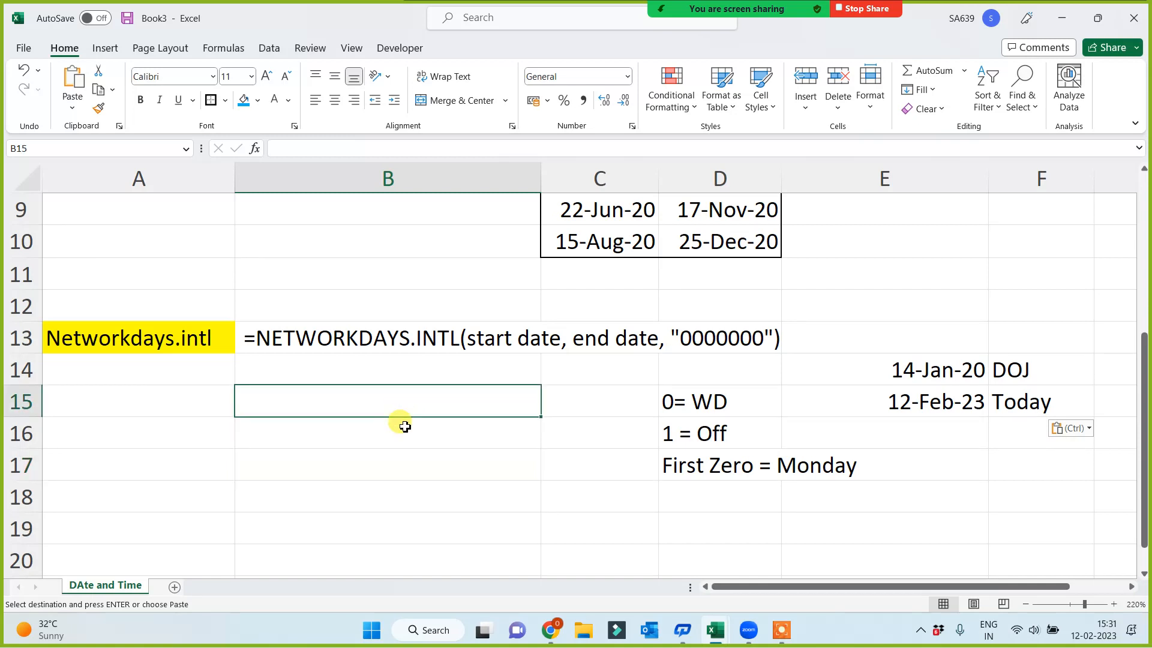
pyautogui.write('=')
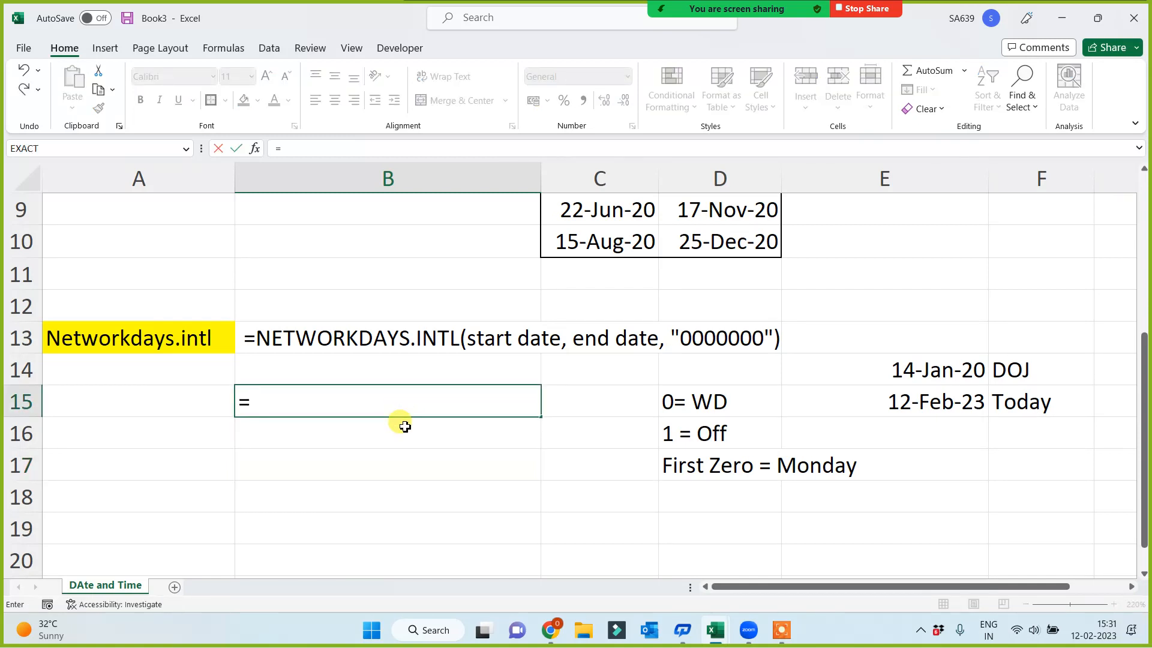
pyautogui.write('net')
pyautogui.press('Down')
pyautogui.press('Tab')
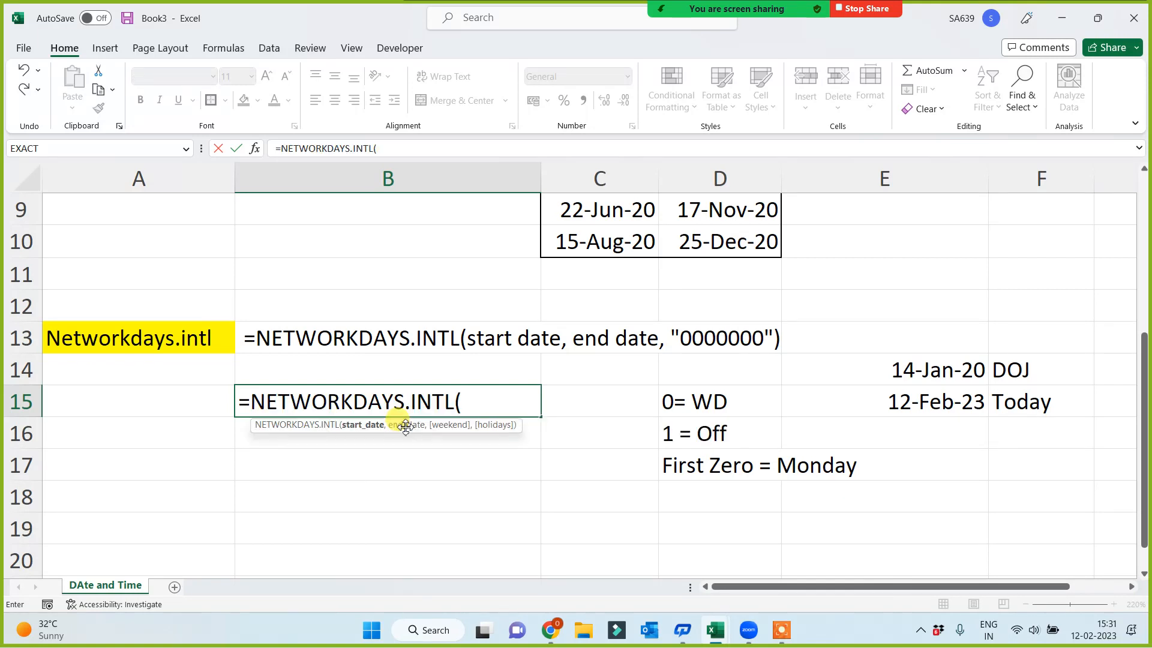
pyautogui.click(899, 370)
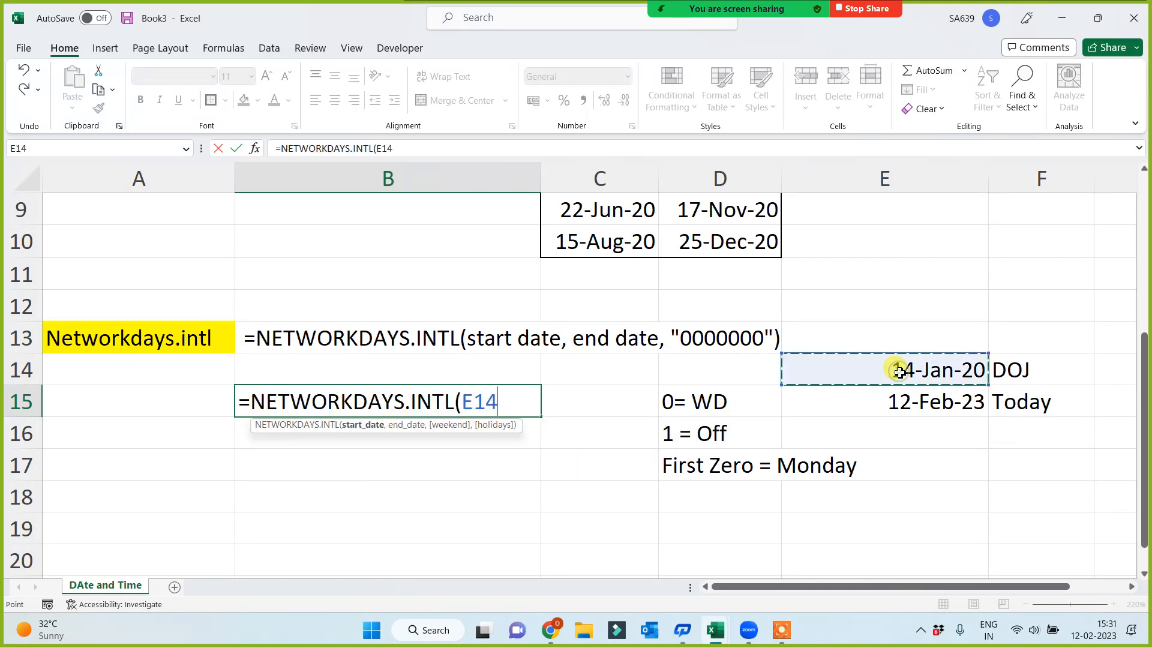
pyautogui.write(',')
pyautogui.click(902, 401)
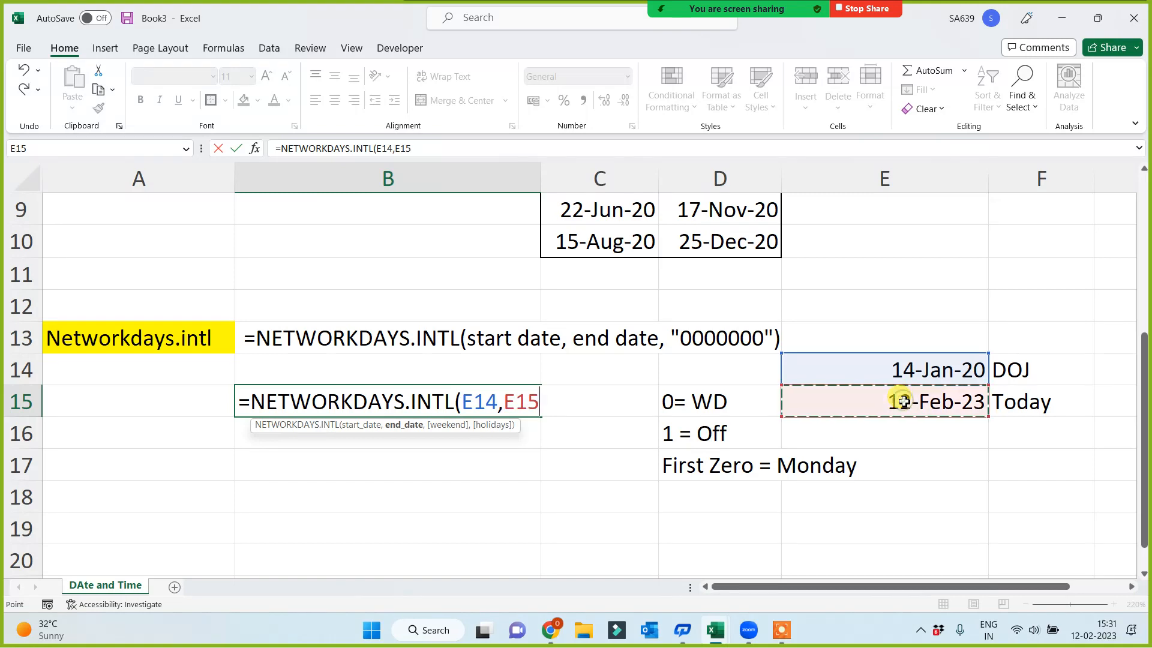
pyautogui.write(',')
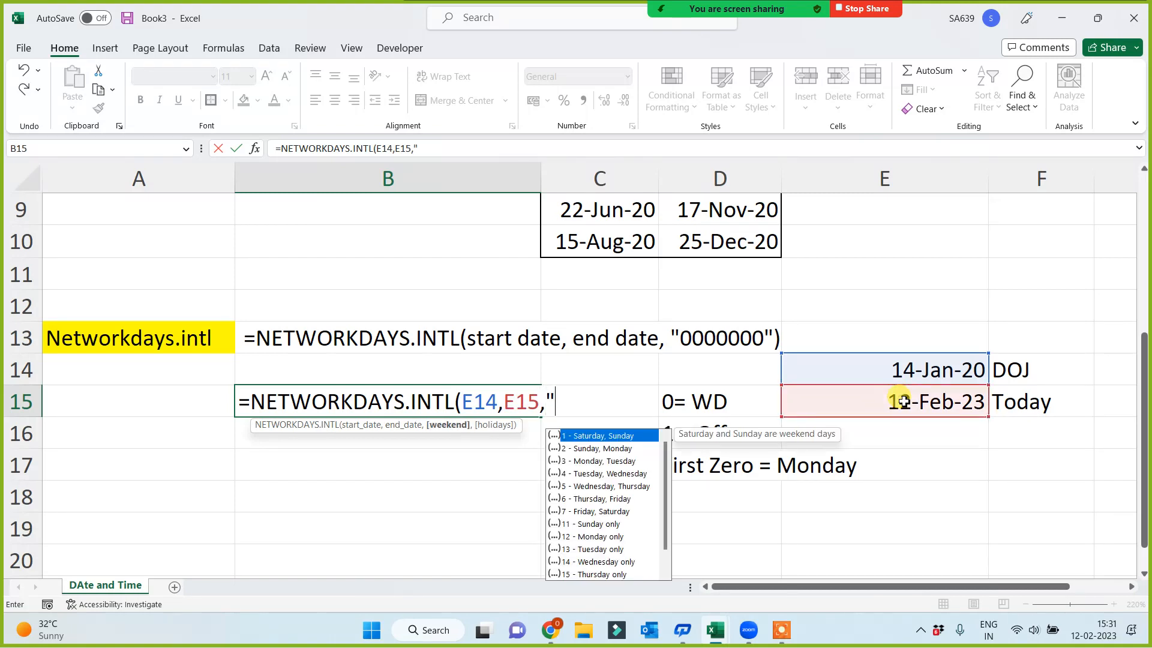
pyautogui.write('"0000')
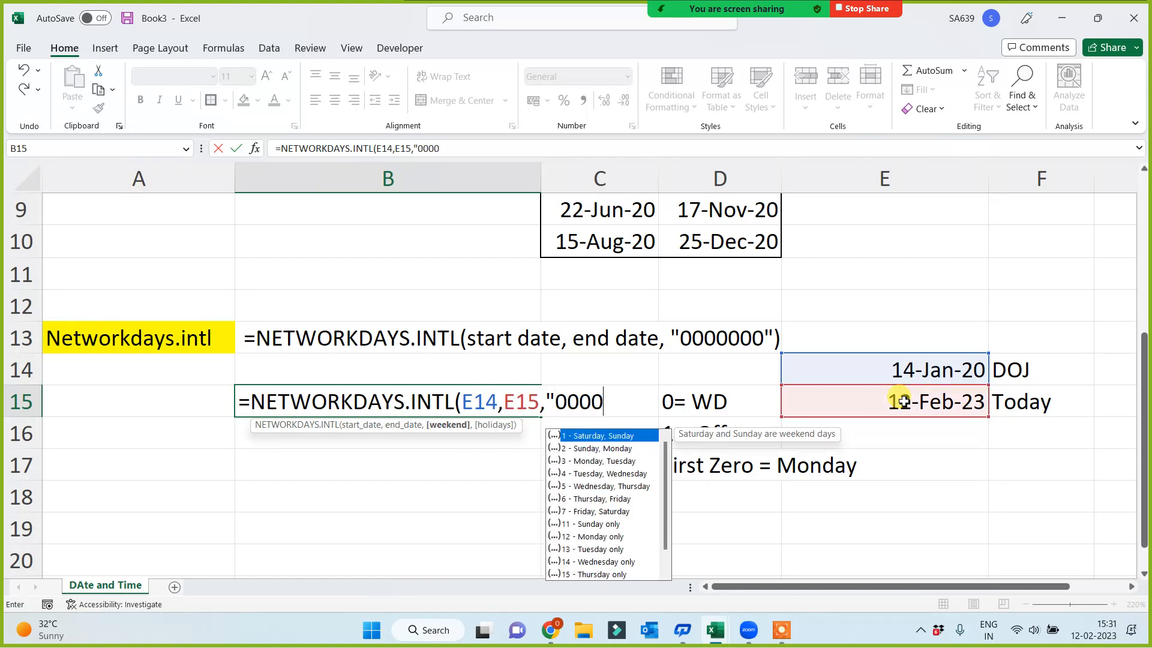
pyautogui.write('000"')
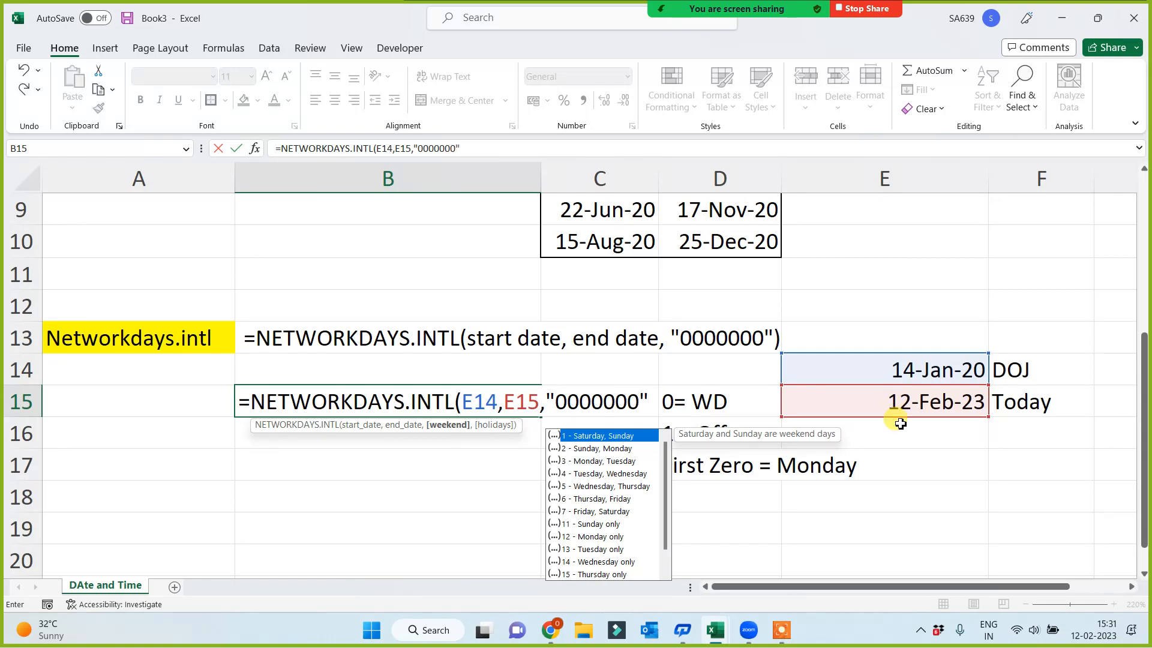
# Complete the B15 formula with the weekend string "0000011", marking Saturday and Sunday as off
pyautogui.click(567, 400)
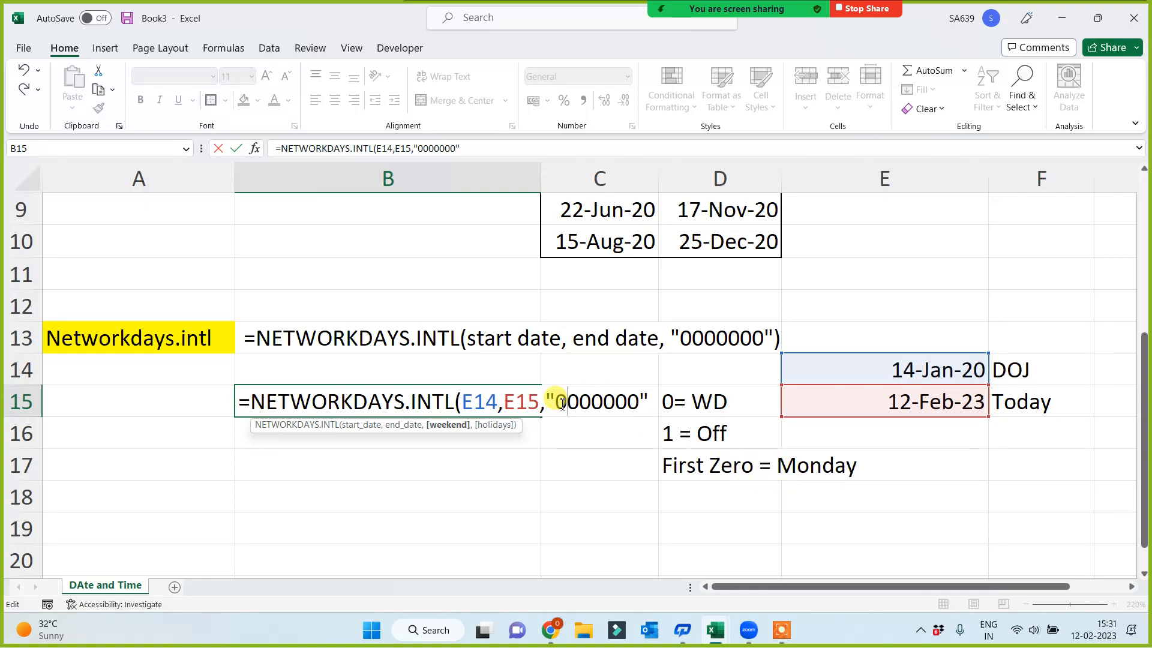
pyautogui.moveTo(616, 400); pyautogui.dragTo(640, 401)
pyautogui.write('11')
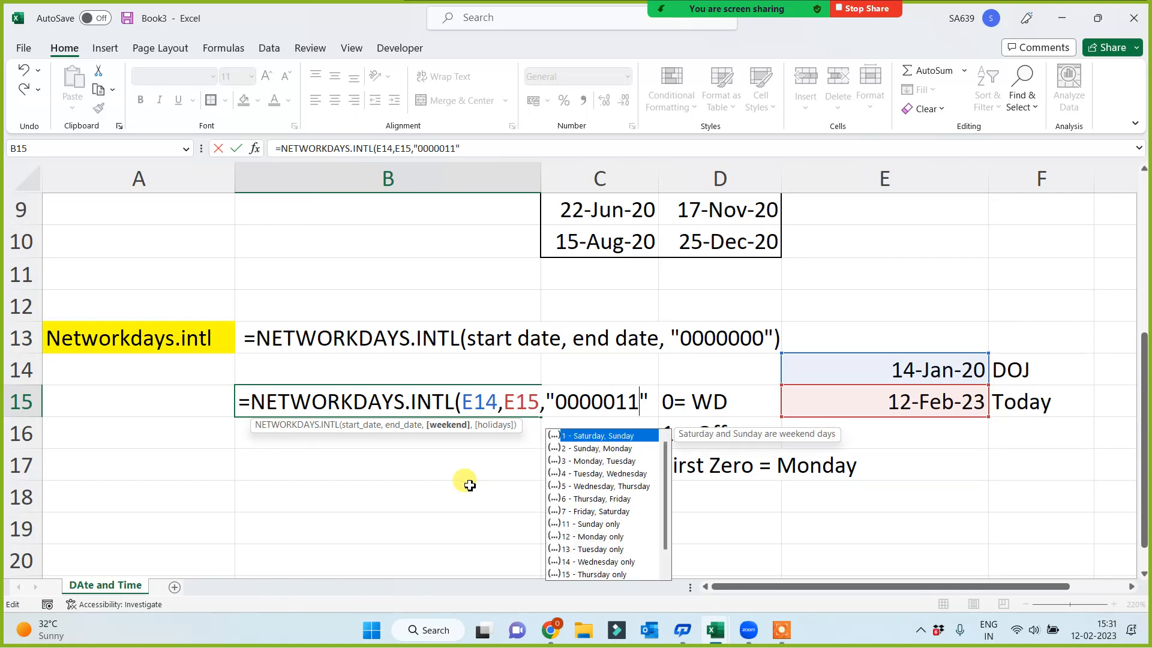
pyautogui.press('Return')
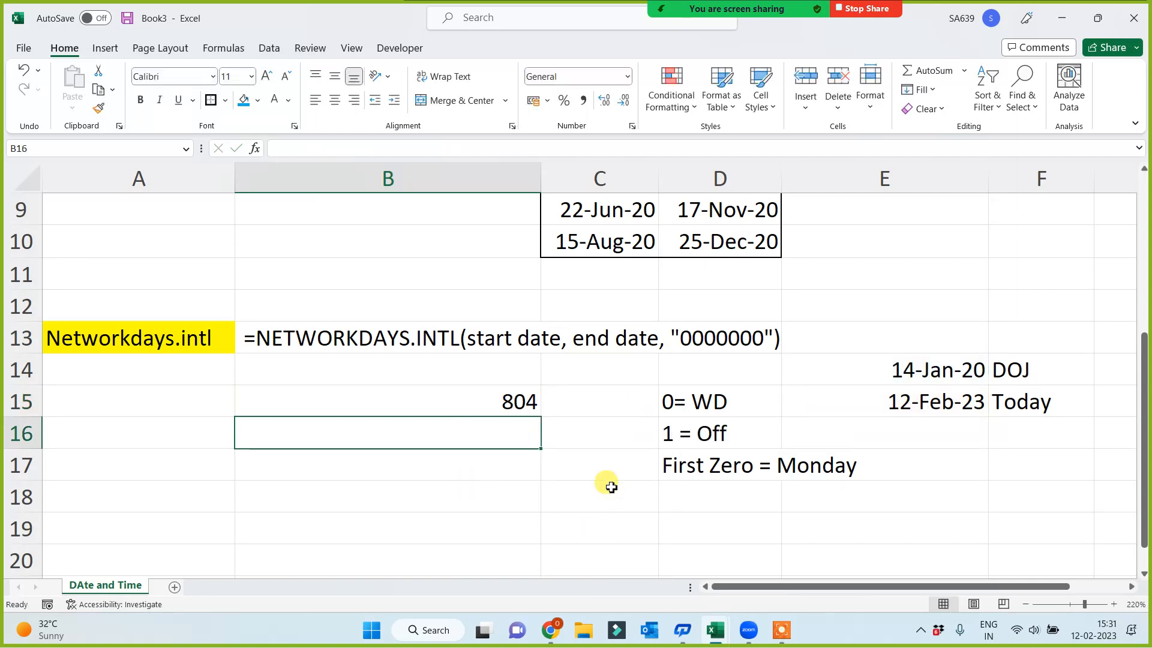
# Remove the holiday range C6:D10 from the NETWORKDAYS formula in C2, leaving only D3 and D4
pyautogui.scroll(3, 624, 386)
pyautogui.click(628, 241)
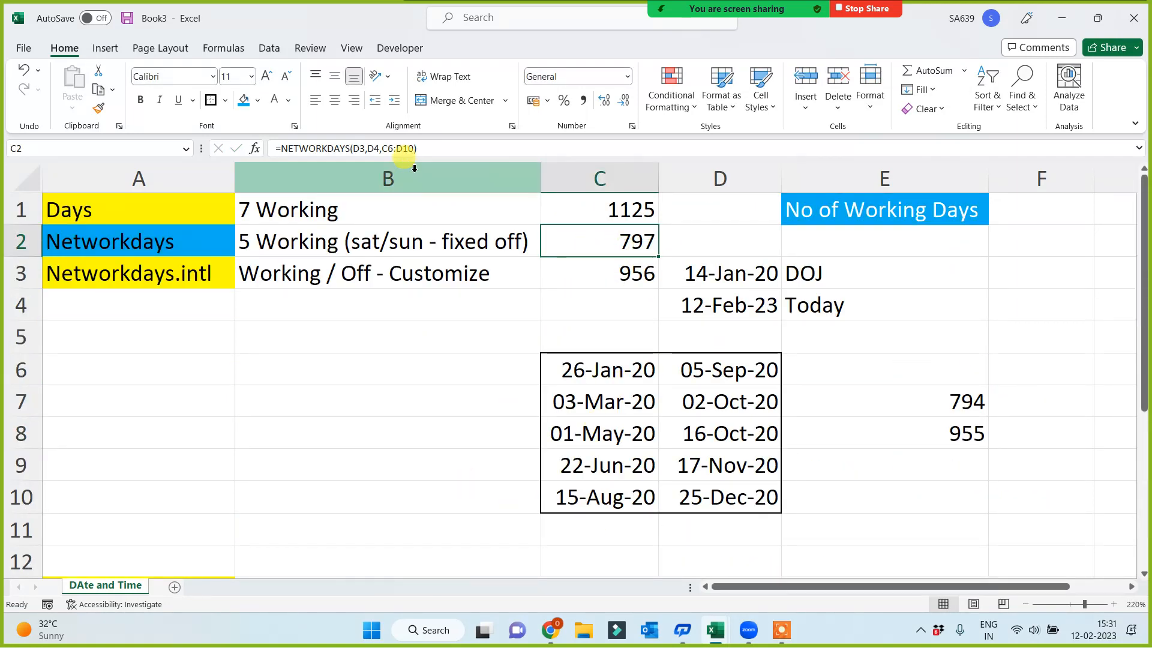
pyautogui.click(414, 148)
pyautogui.press('BackSpace')
pyautogui.press('BackSpace')
pyautogui.press('BackSpace')
pyautogui.press('BackSpace')
pyautogui.press('BackSpace')
pyautogui.press('BackSpace')
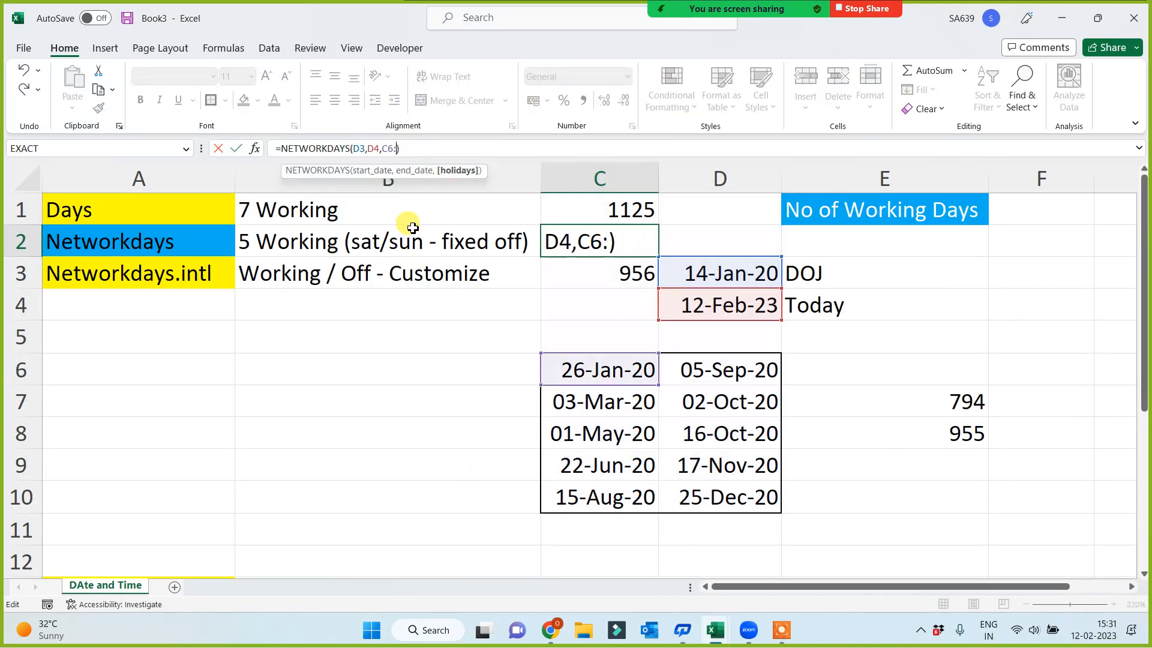
pyautogui.press('BackSpace')
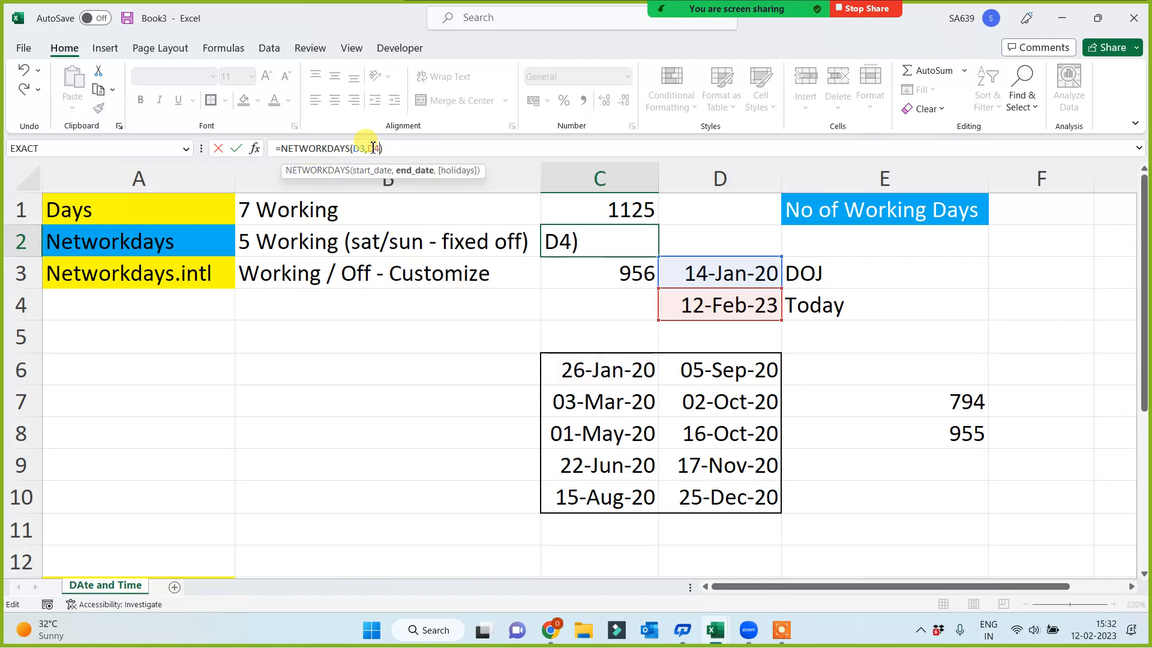
pyautogui.press('Return')
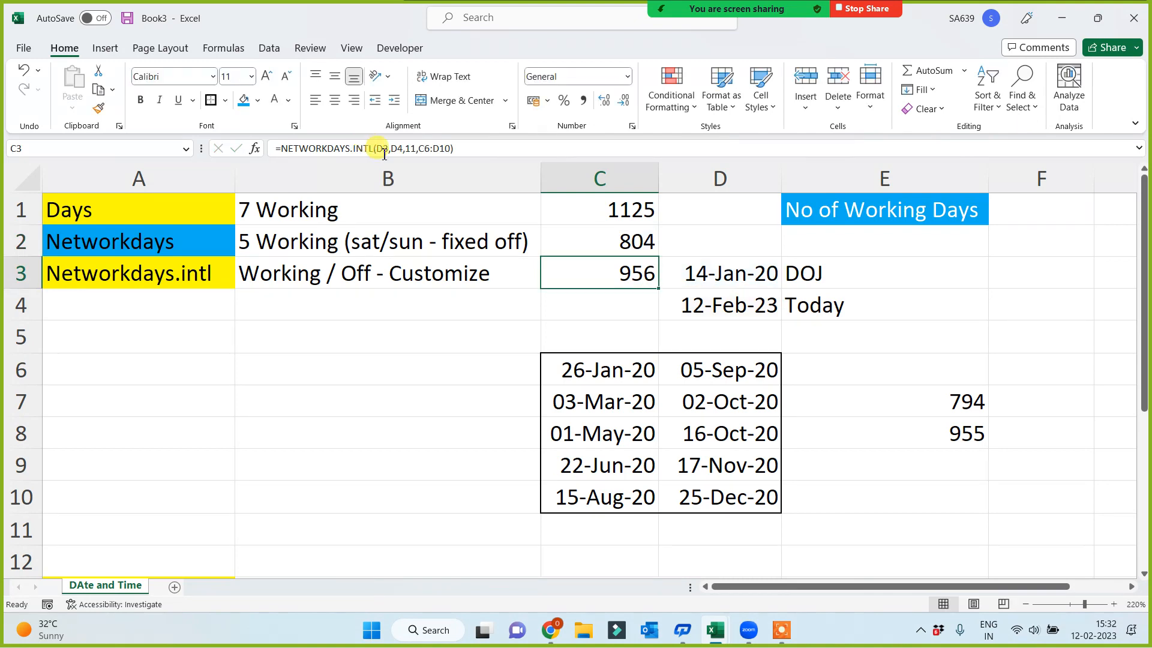
pyautogui.click(615, 247)
# Reset the weekend string in the B15 NETWORKDAYS.INTL formula to "0000000", replacing the Saturday and Sunday off markers with zeros
pyautogui.scroll(-3, 614, 267)
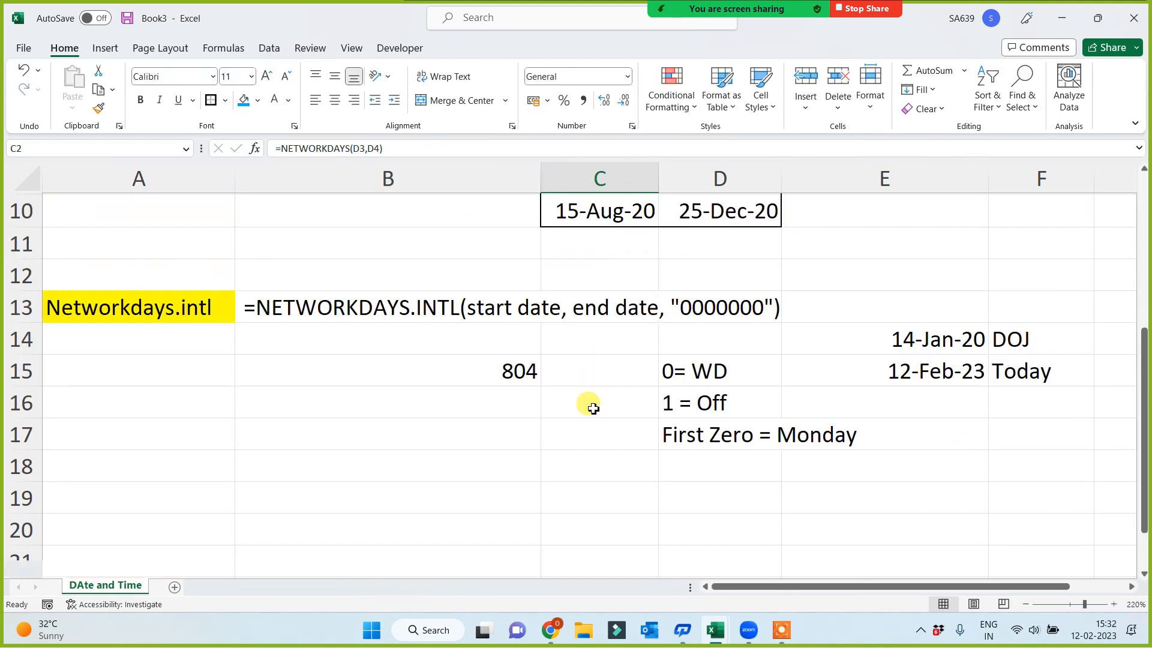
pyautogui.click(489, 379)
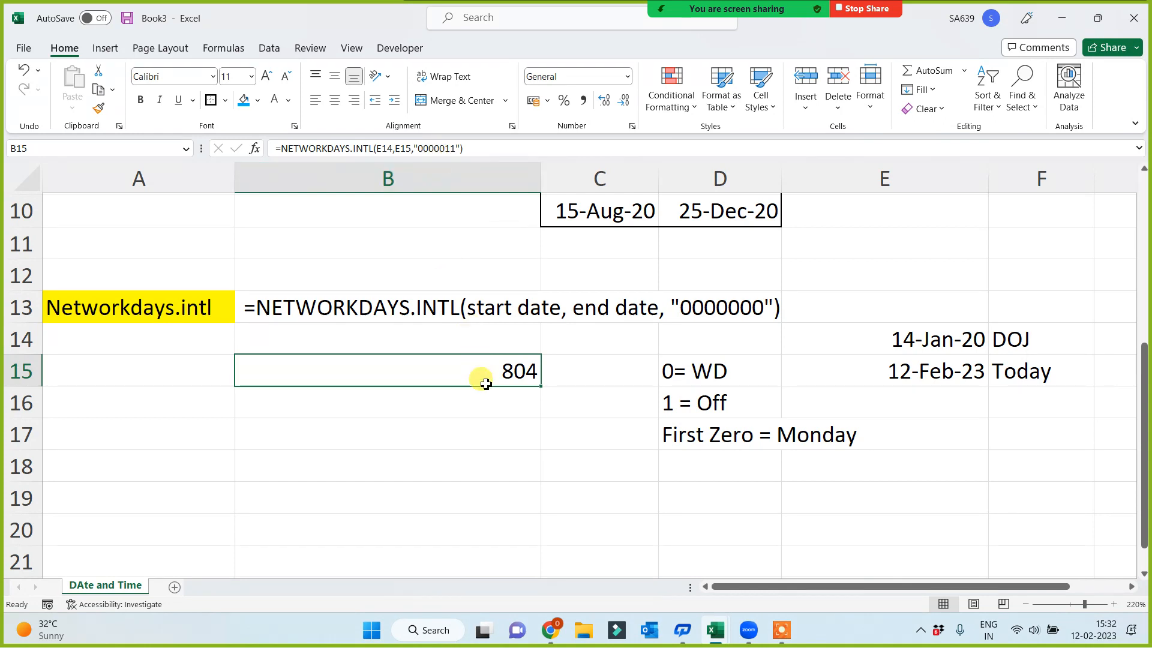
pyautogui.click(456, 148)
pyautogui.press('BackSpace')
pyautogui.press('BackSpace')
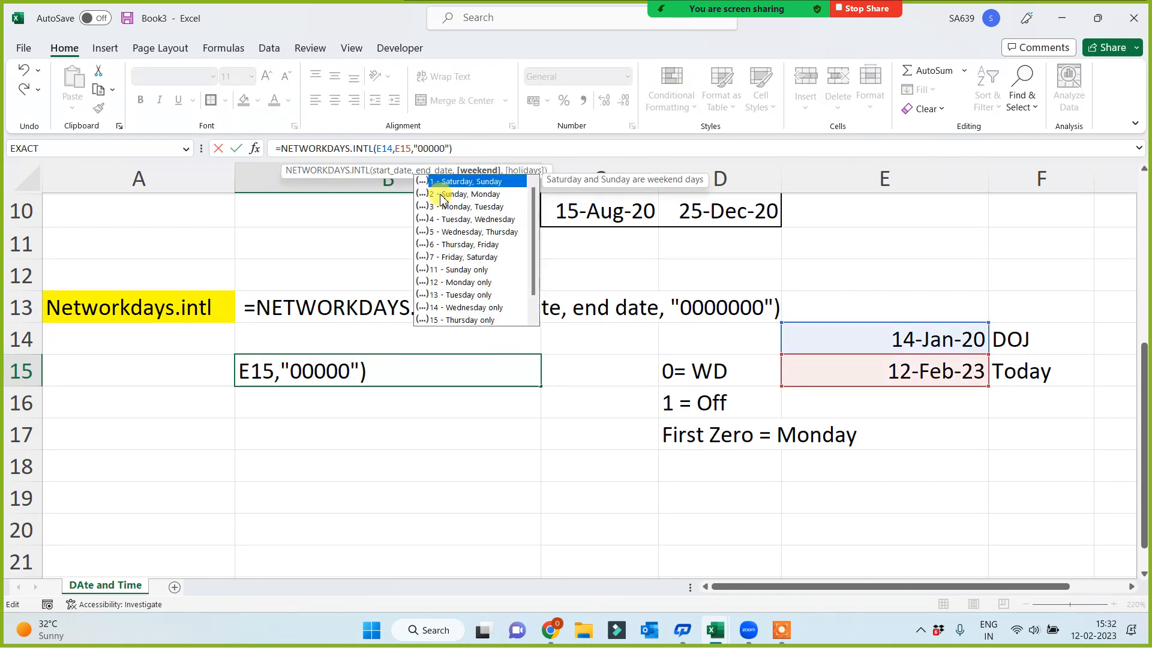
pyautogui.write('00')
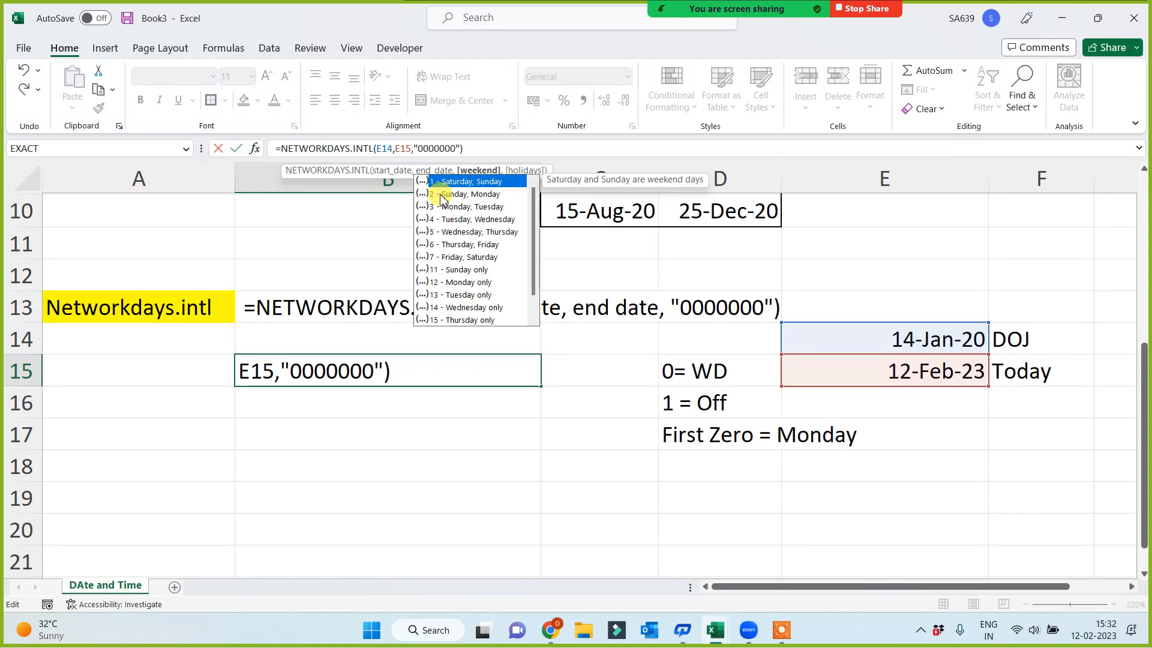
# Change the weekend string in the B15 formula to "1000100", marking Monday and Friday as off, and commit it
pyautogui.click(424, 148)
pyautogui.press('Delete')
pyautogui.write('1')
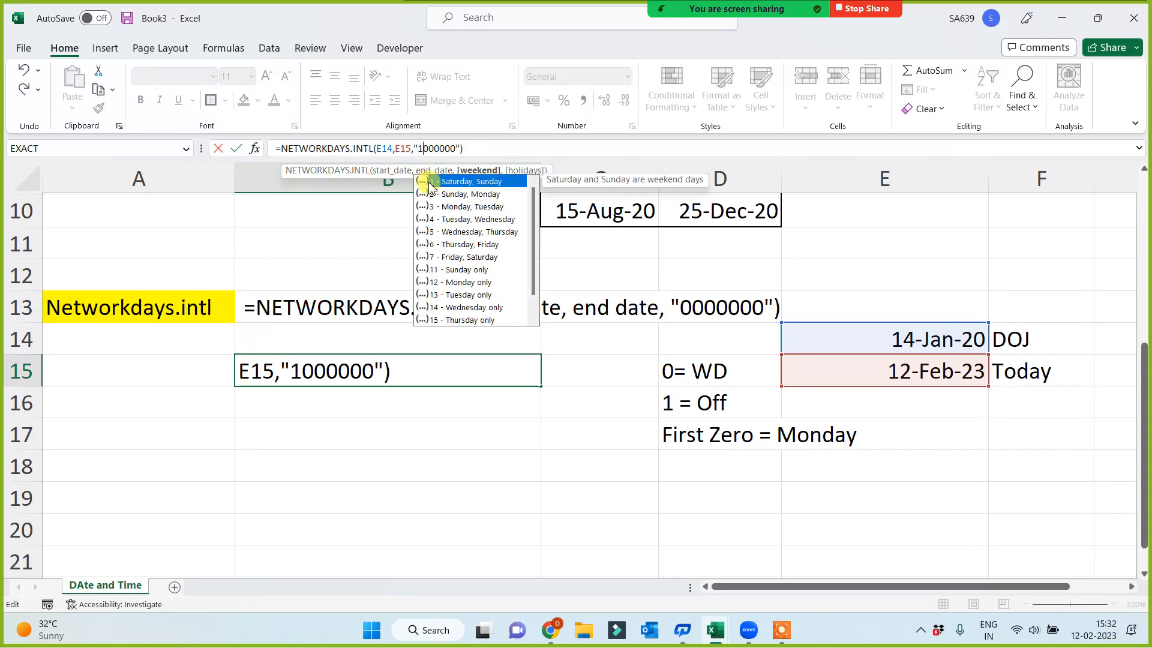
pyautogui.click(448, 148)
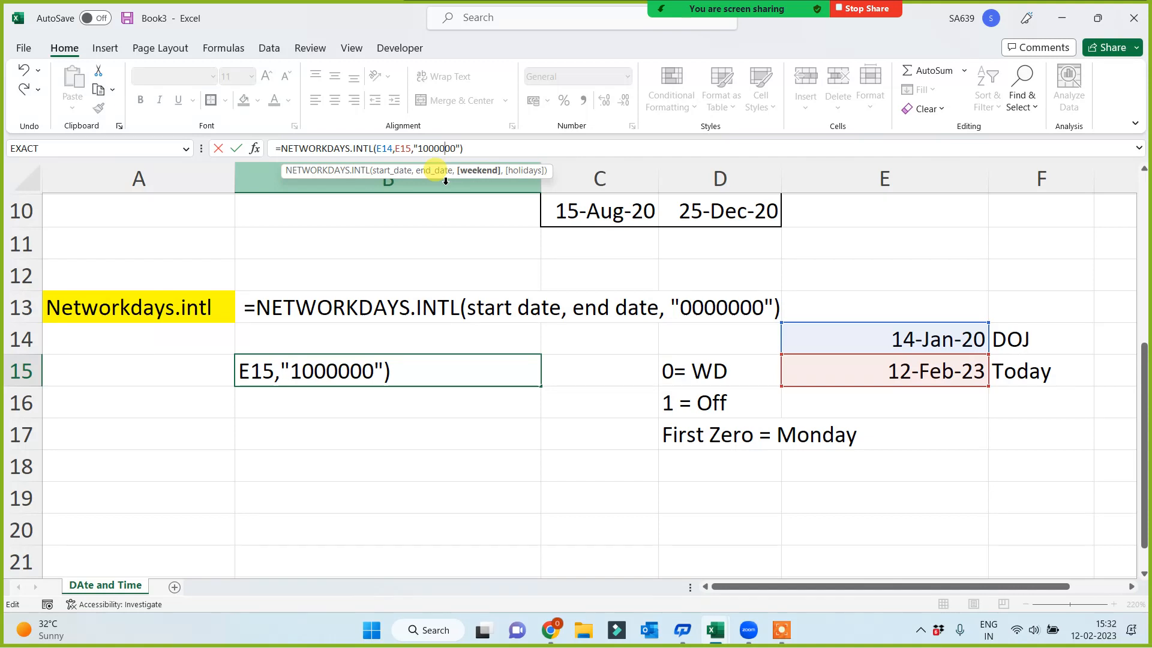
pyautogui.press('BackSpace')
pyautogui.write('1')
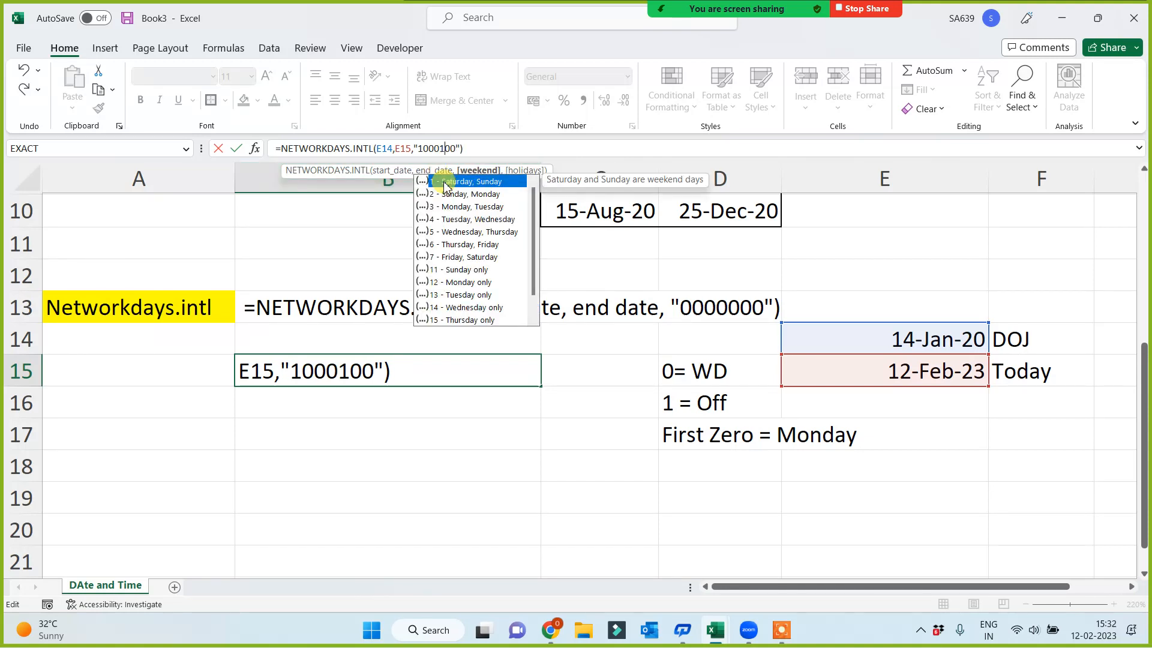
pyautogui.press('Return')
pyautogui.click(486, 371)
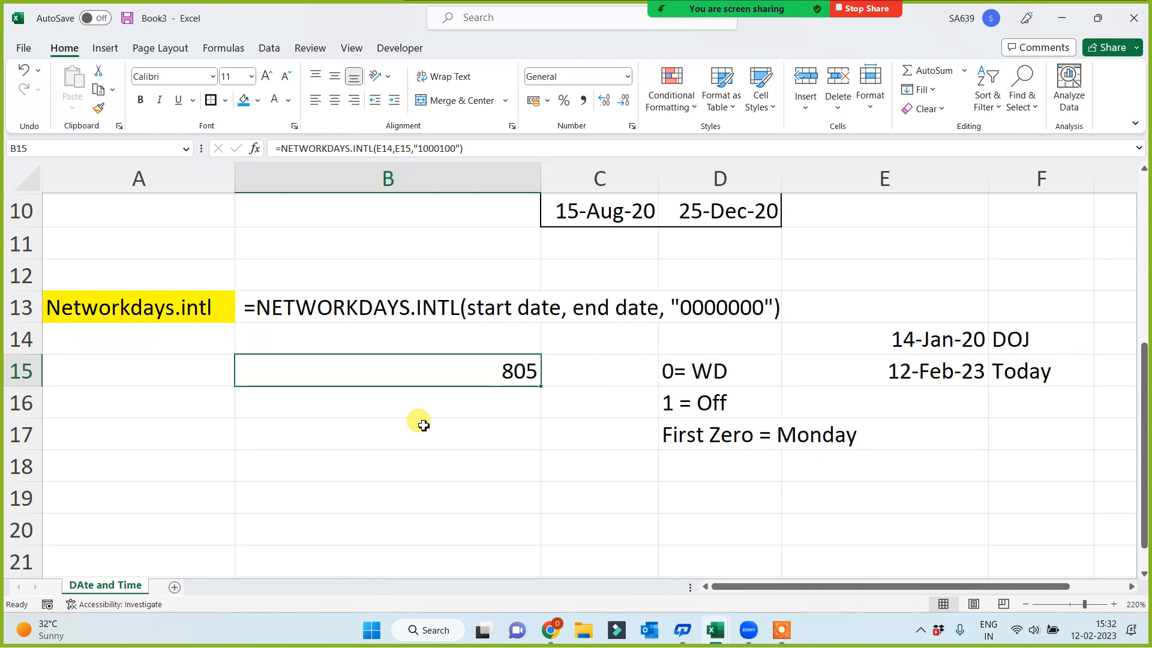
# Fill the NETWORKDAYS.INTL syntax row B13:E13 with blue
pyautogui.click(394, 308)
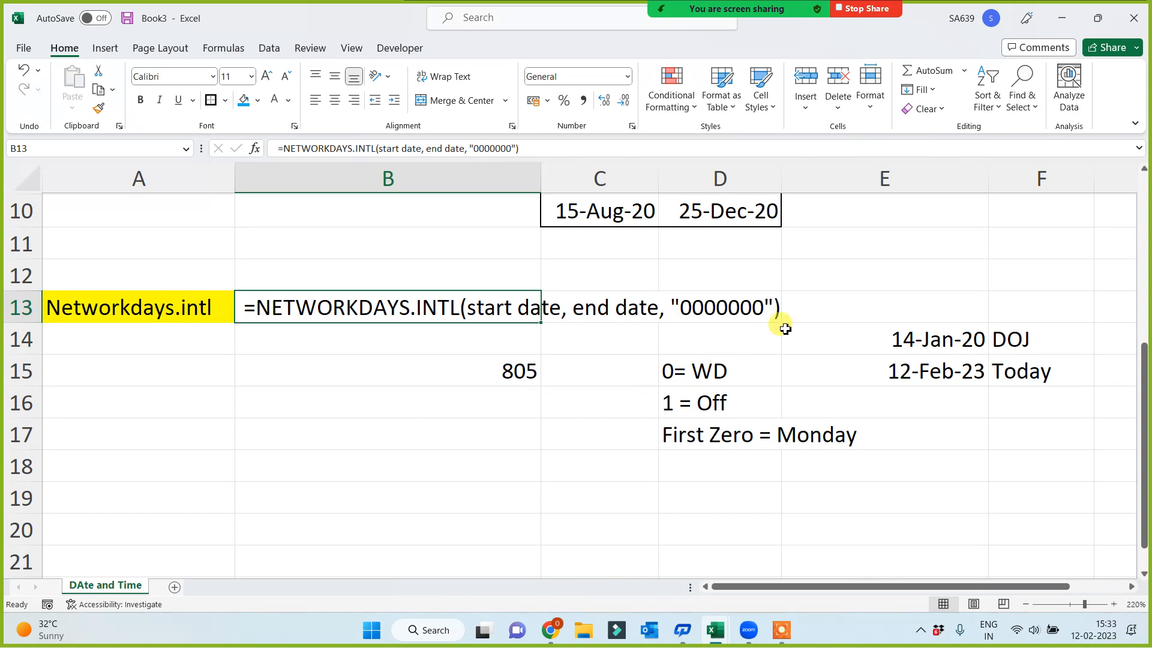
pyautogui.keyDown('shift'); pyautogui.click(832, 300); pyautogui.keyUp('shift')
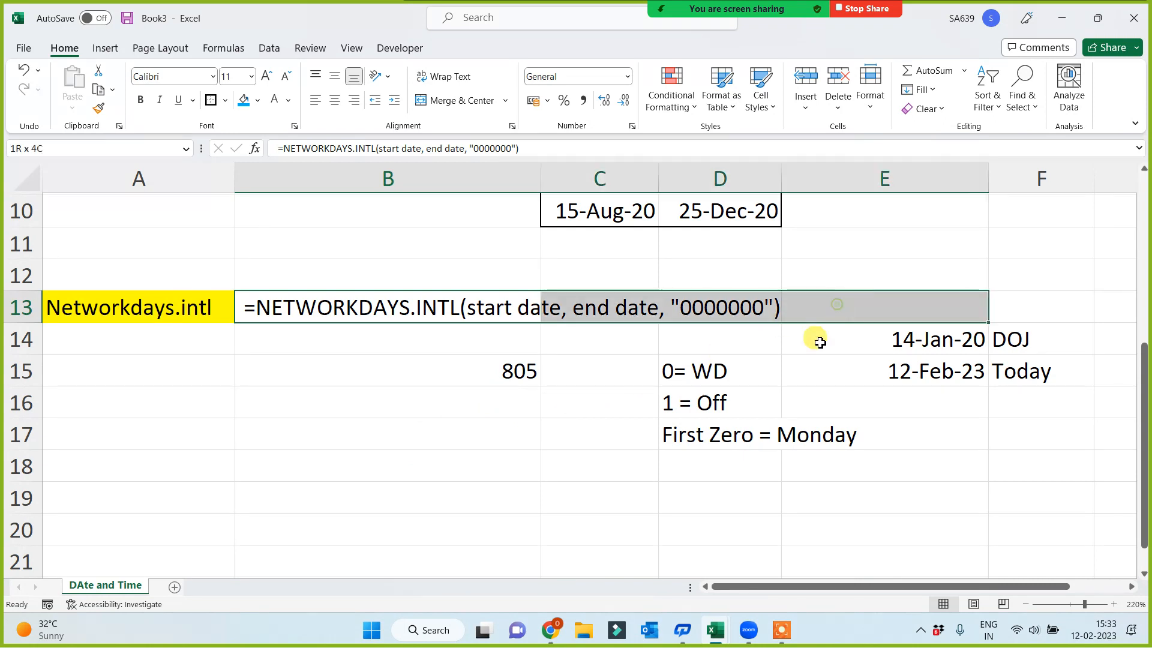
pyautogui.click(244, 102)
pyautogui.click(309, 433)
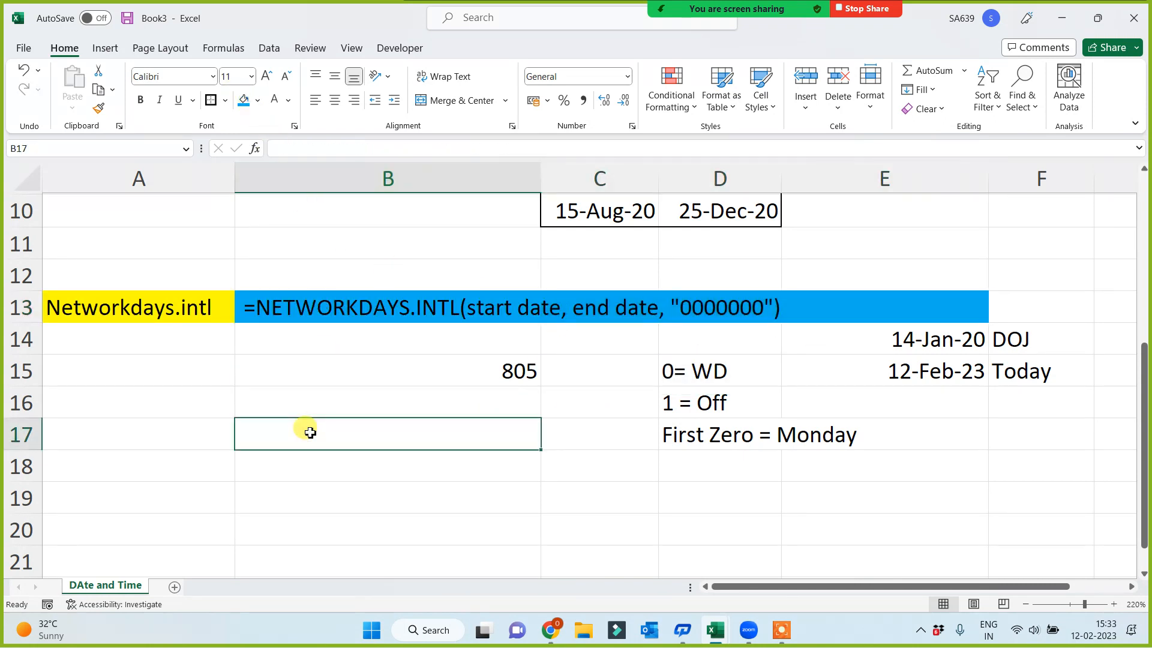
pyautogui.click(368, 312)
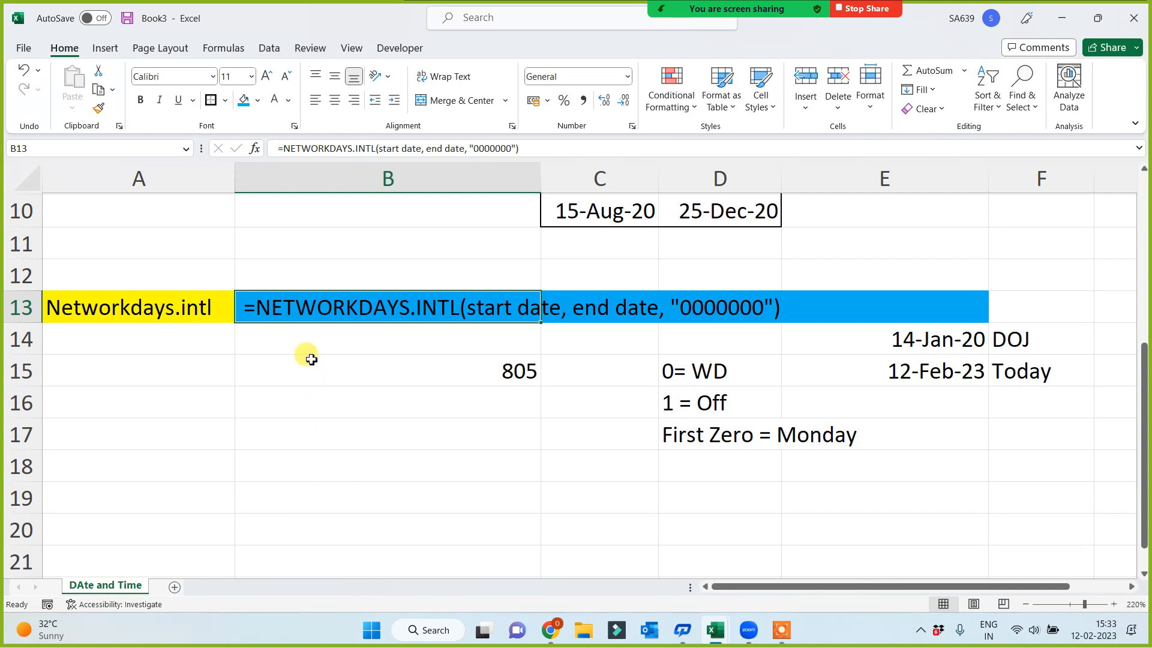
pyautogui.scroll(3, 308, 414)
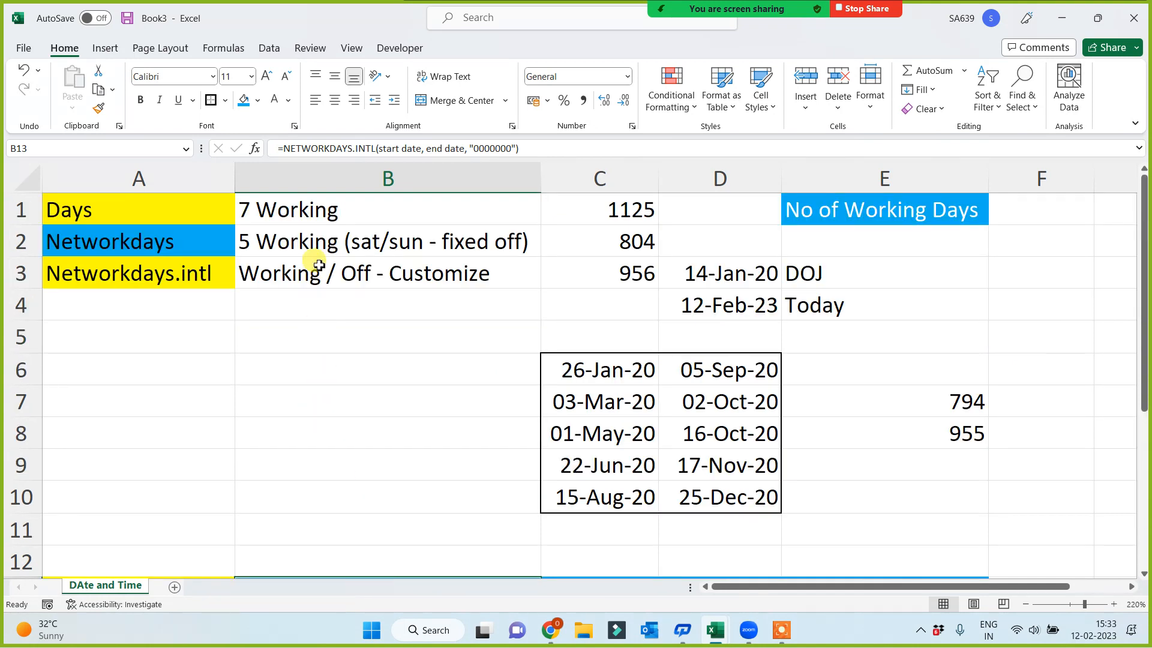
pyautogui.moveTo(324, 202); pyautogui.dragTo(328, 273)
pyautogui.click(296, 375)
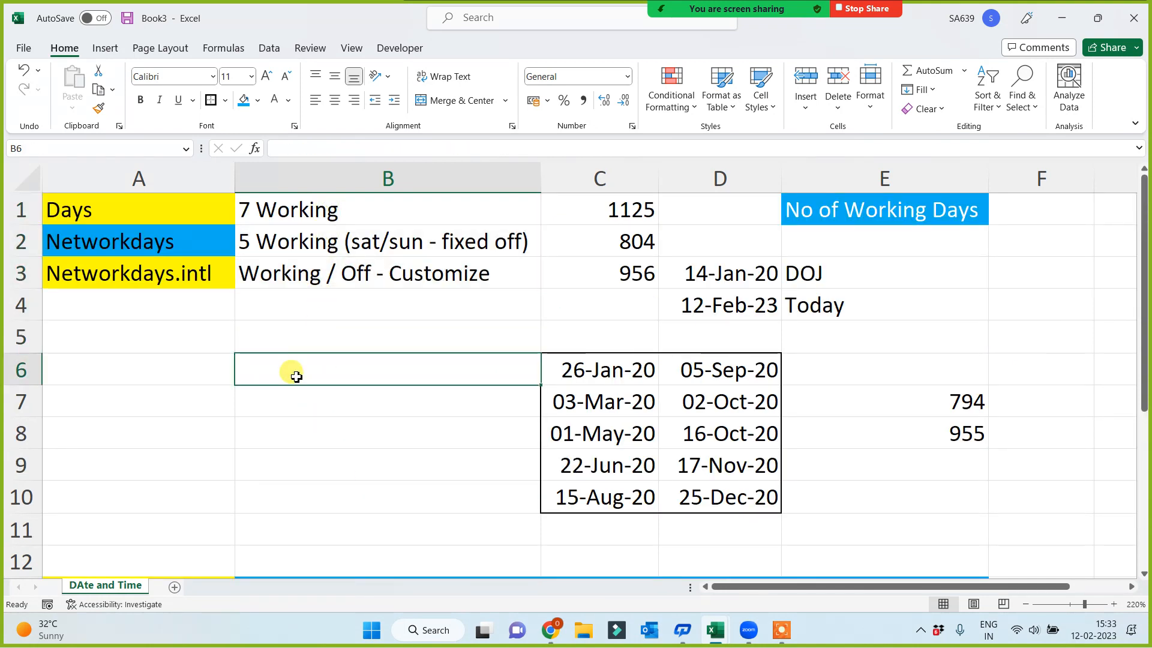
pyautogui.scroll(-2, 296, 375)
pyautogui.click(282, 403)
pyautogui.scroll(-1, 277, 383)
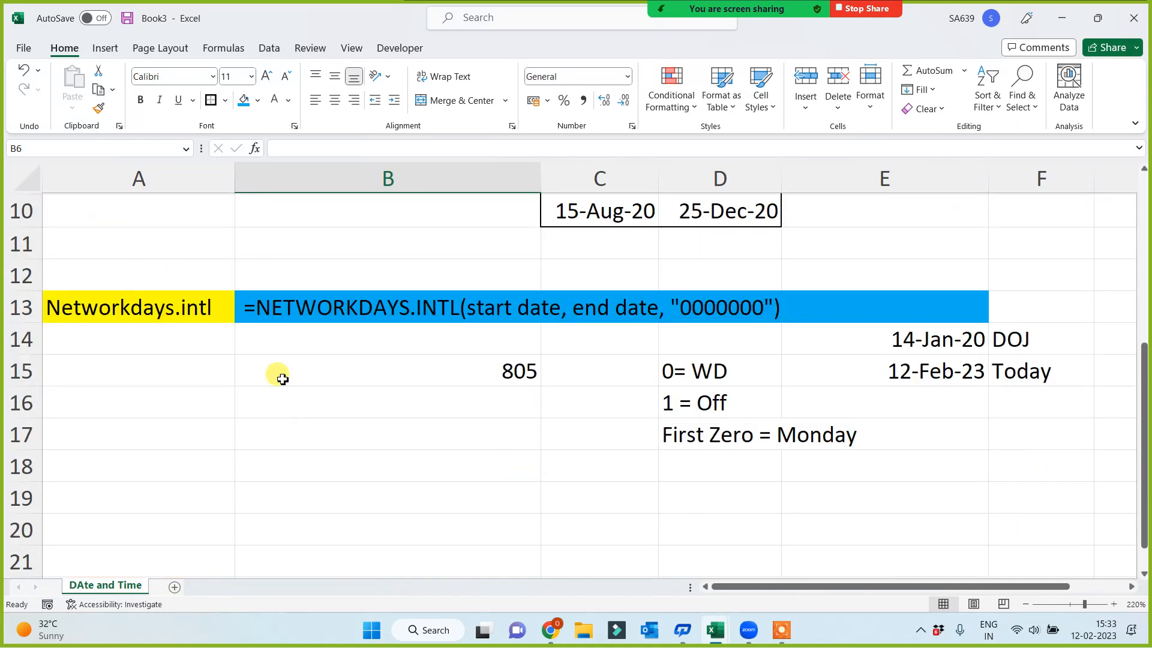
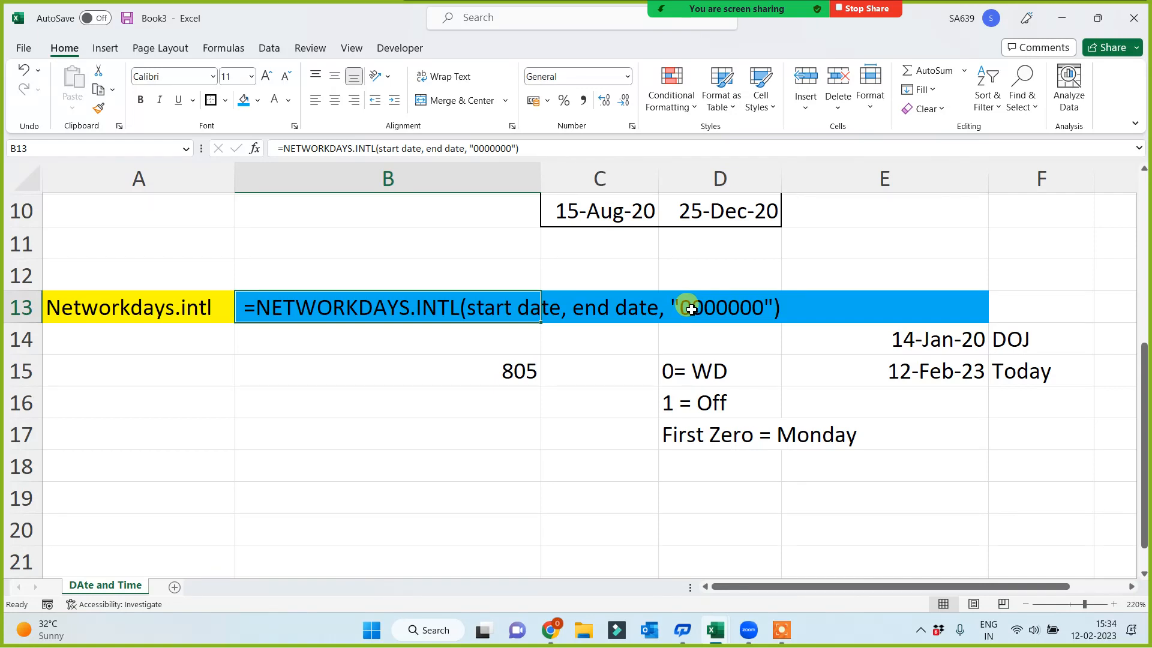
pyautogui.click(189, 315)
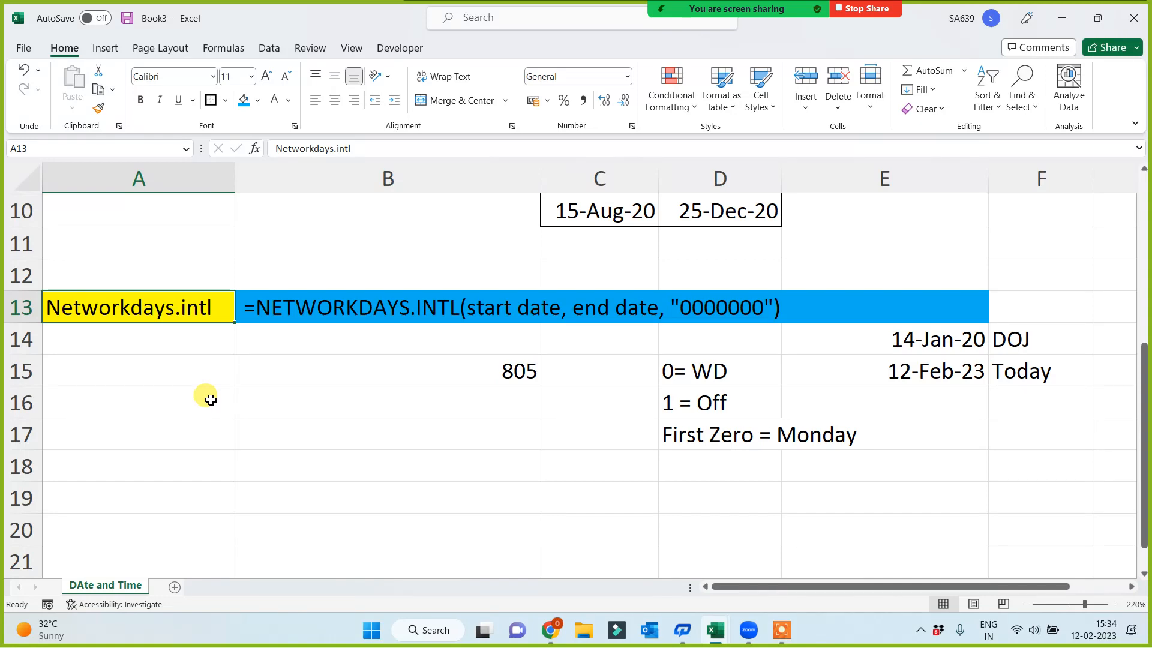
pyautogui.scroll(3, 282, 402)
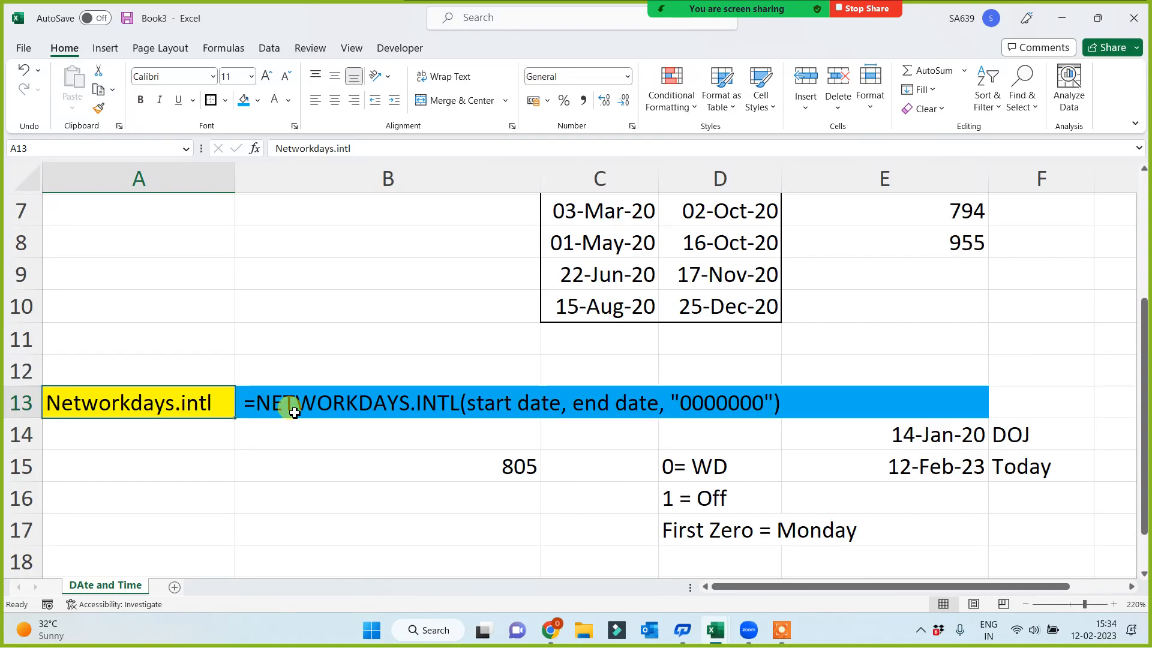
pyautogui.moveTo(146, 216); pyautogui.dragTo(128, 270)
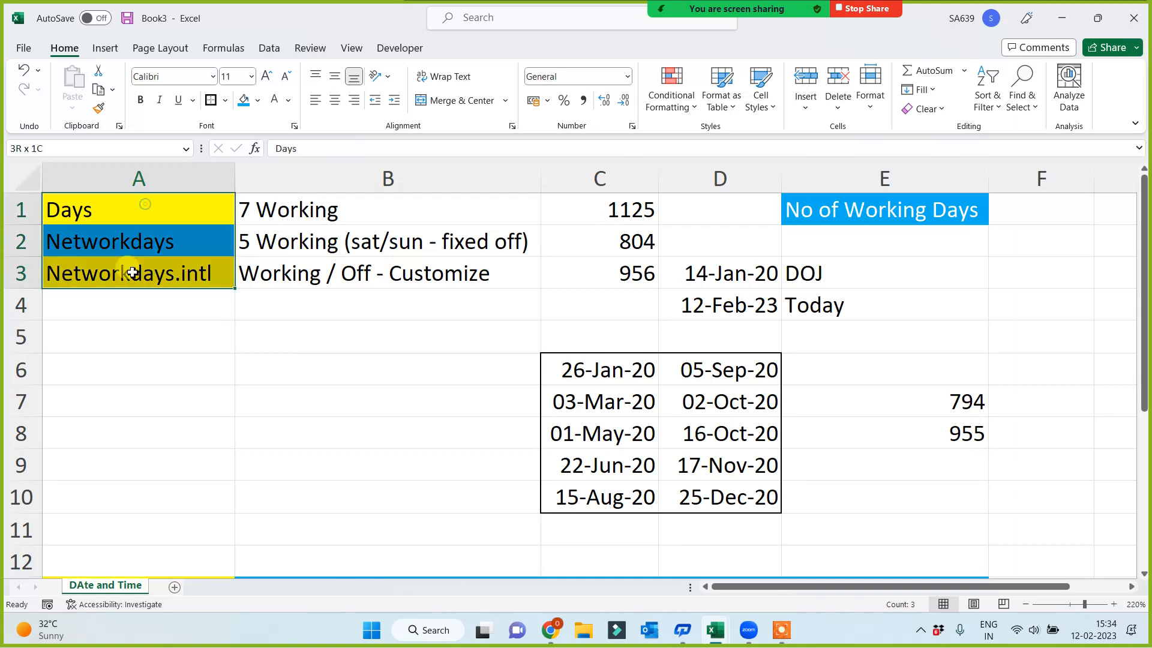
pyautogui.scroll(-2, 180, 396)
pyautogui.click(136, 404)
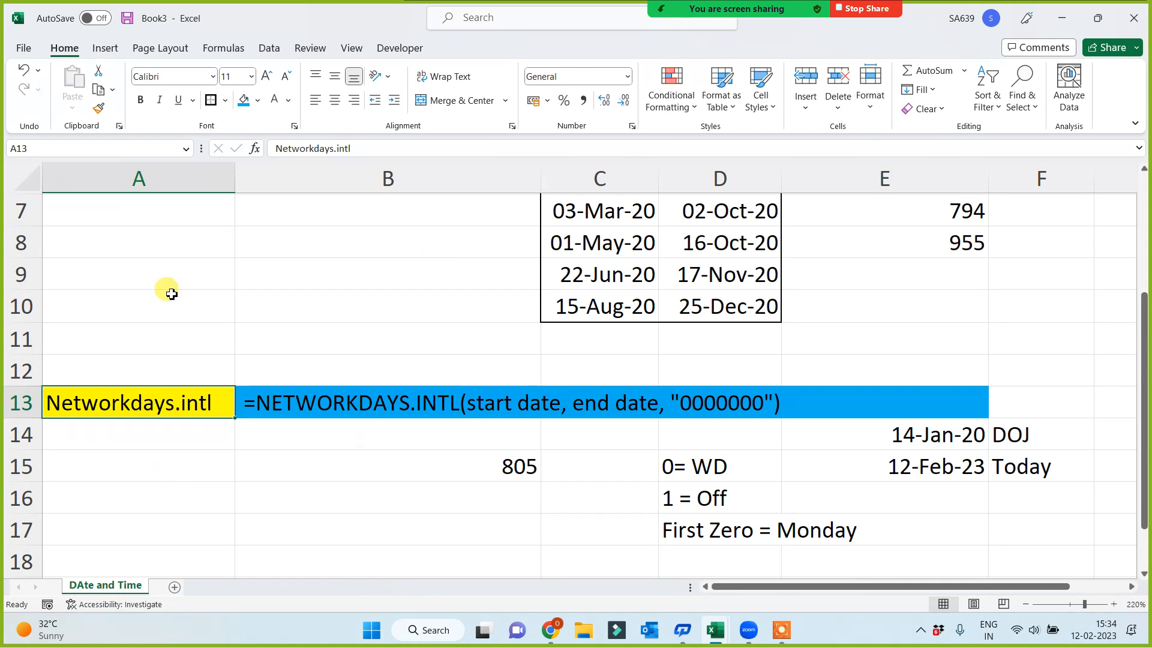
pyautogui.scroll(-3, 289, 396)
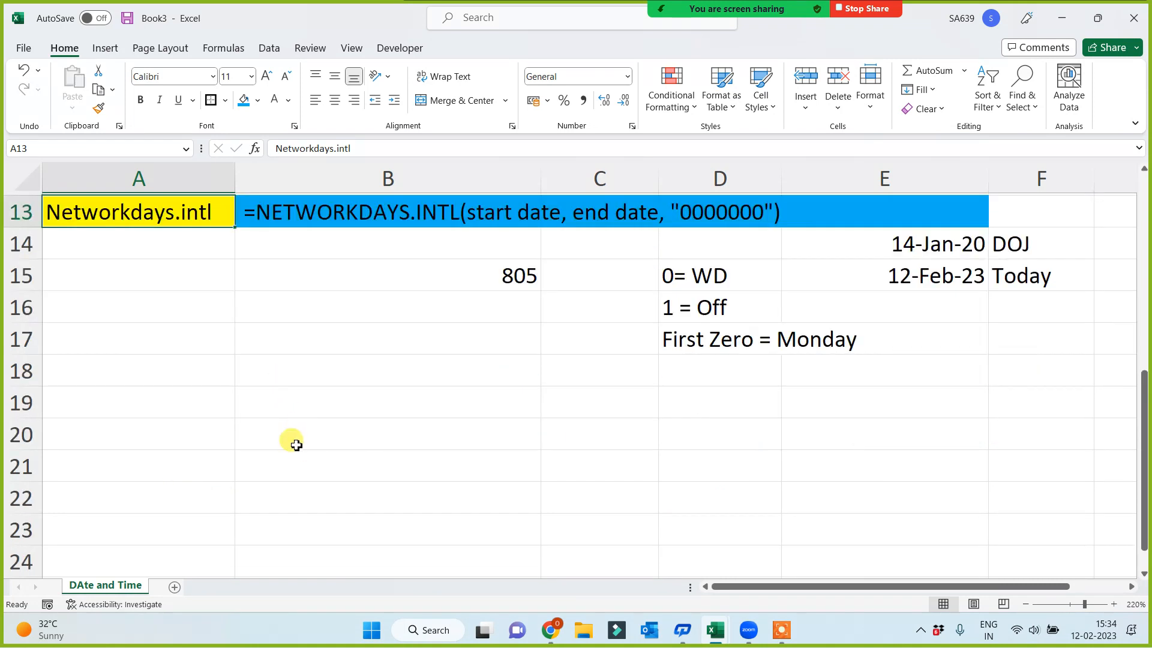
# Enter the label "datedif" in cell A20, below the Networkdays.intl section
pyautogui.click(133, 329)
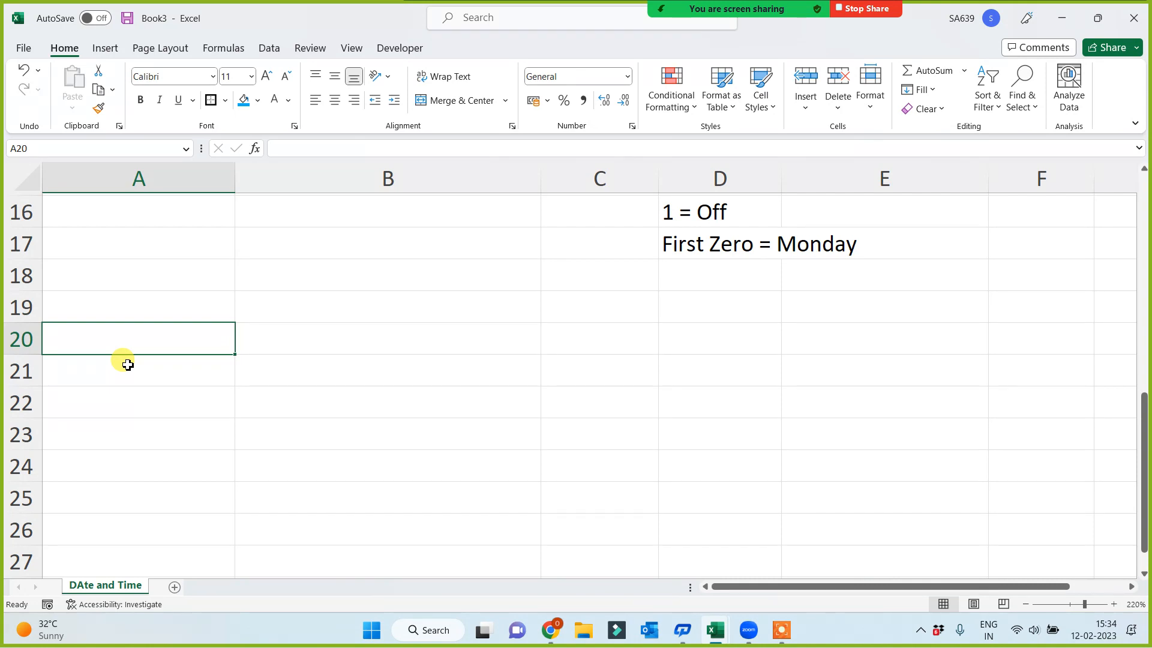
pyautogui.write('datedif')
pyautogui.press('Return')
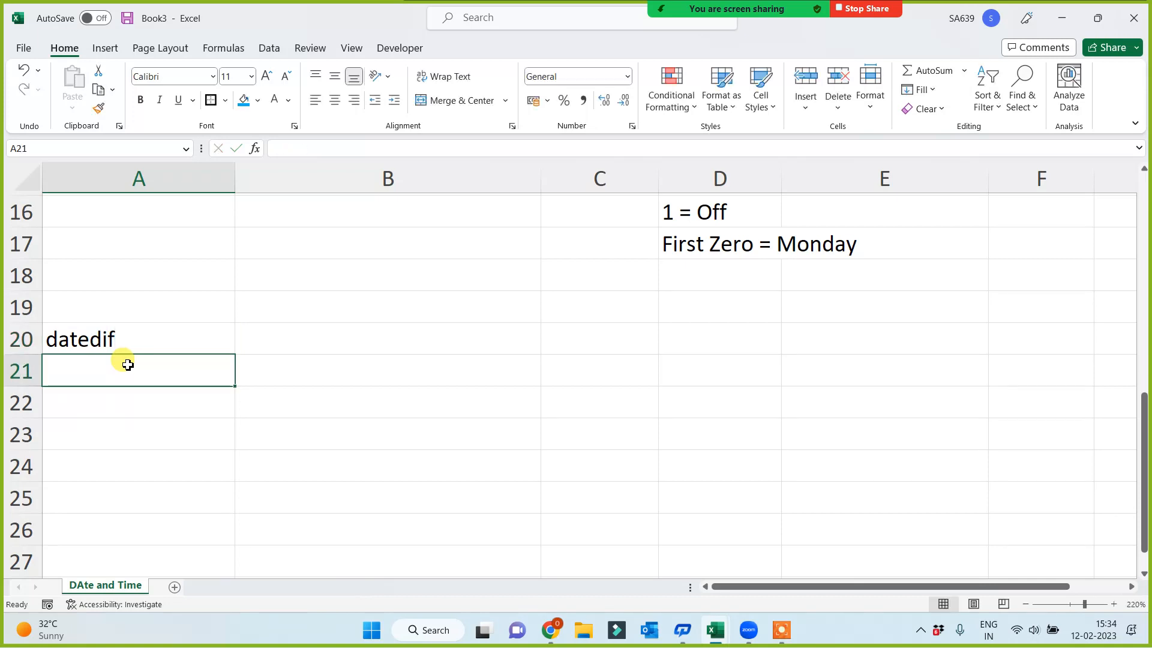
pyautogui.click(110, 324)
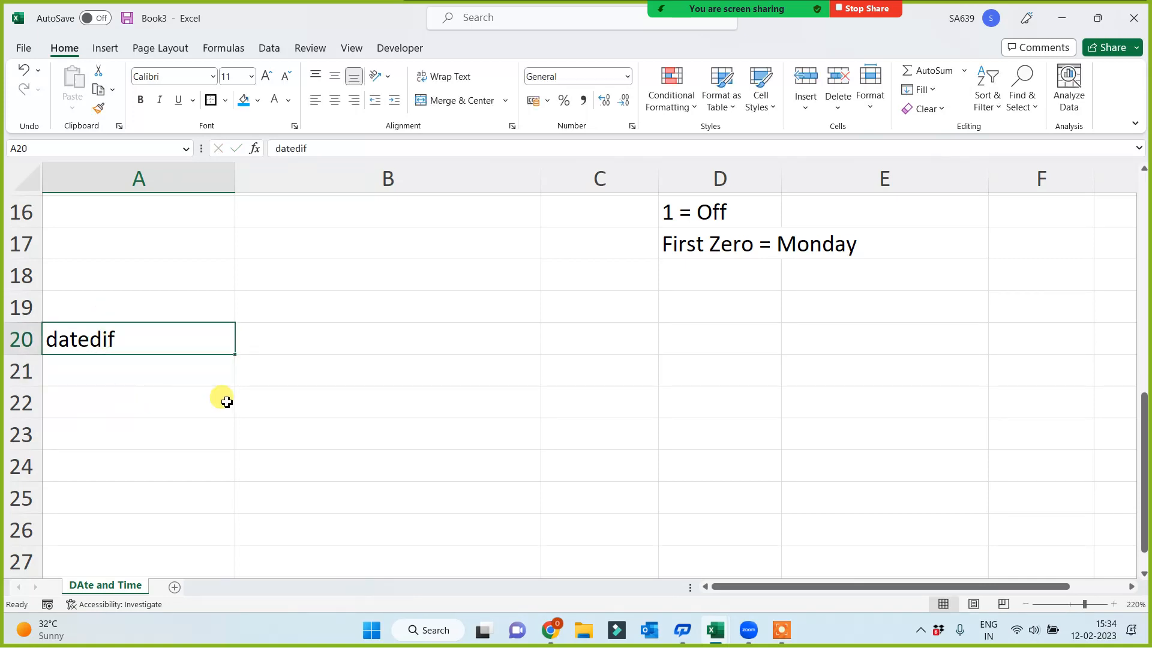
# Copy the DOJ and Today dates with their labels from E14:F15 into D20:E21
pyautogui.click(326, 341)
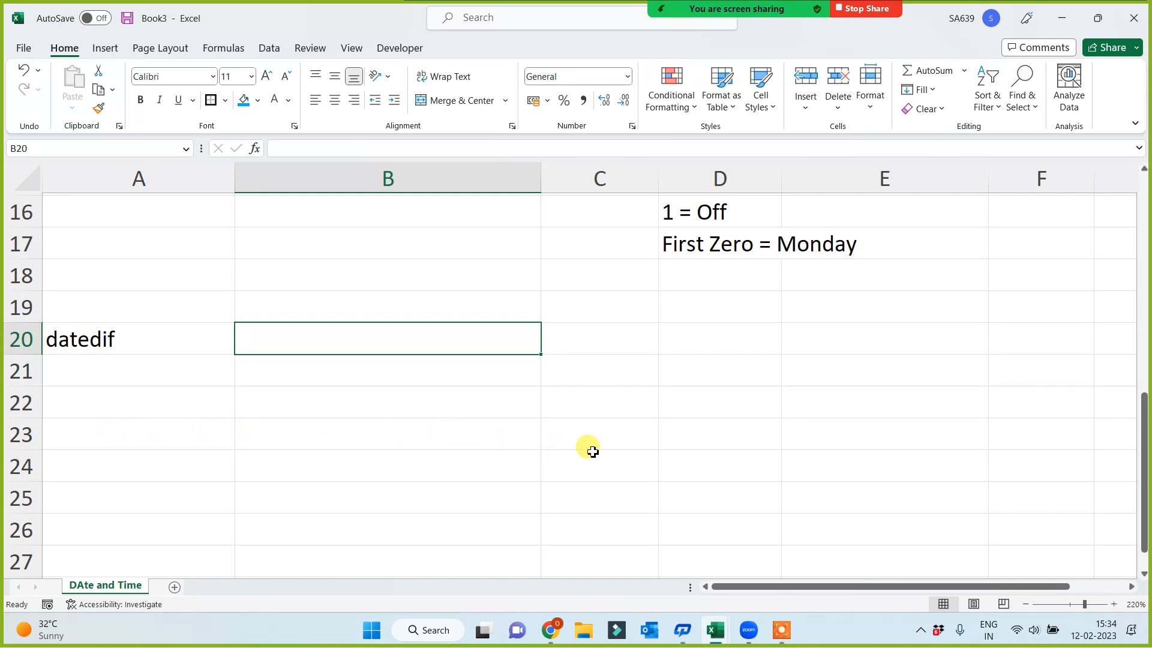
pyautogui.scroll(1, 744, 442)
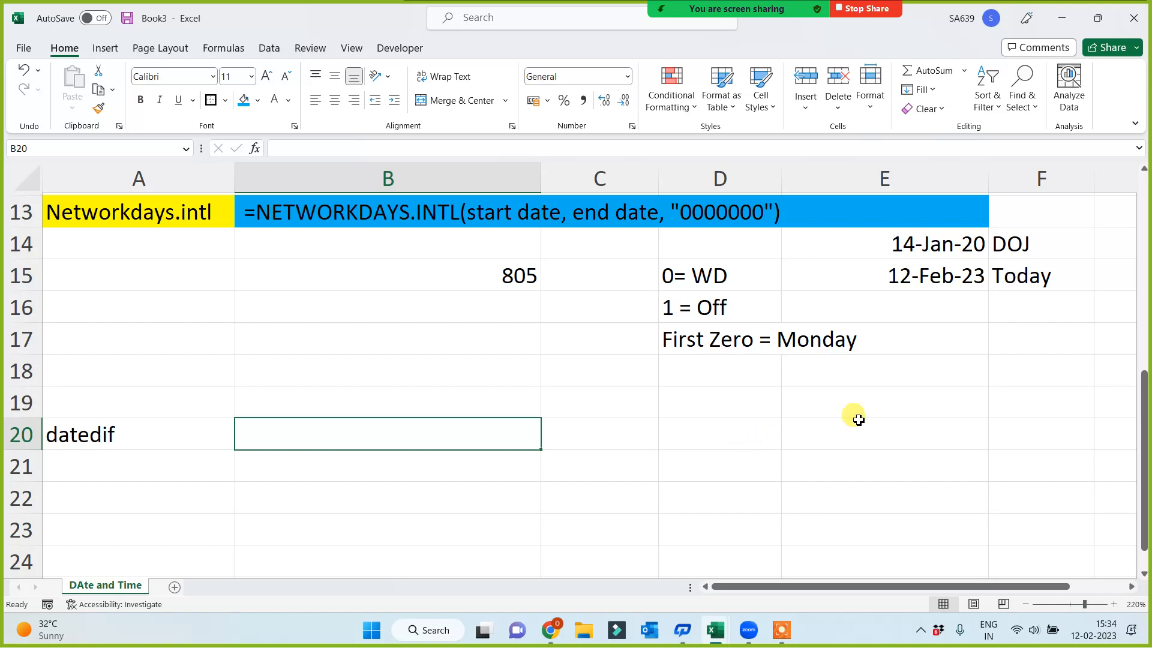
pyautogui.moveTo(934, 245); pyautogui.dragTo(990, 295)
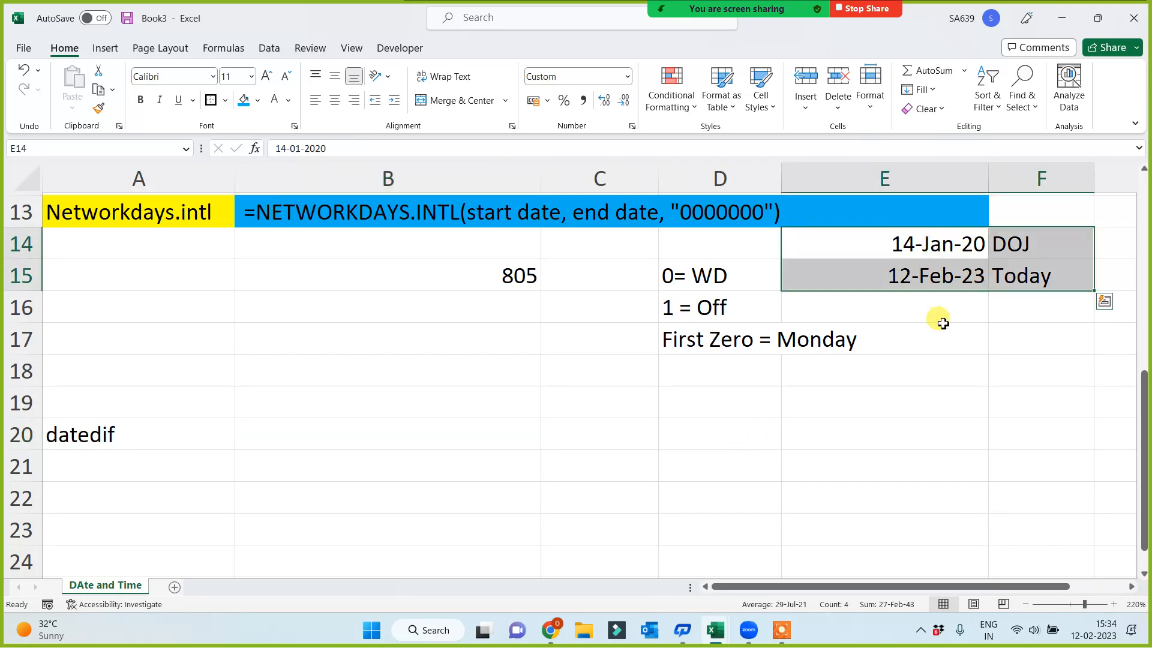
pyautogui.hotkey('ctrl', 'c')
pyautogui.scroll(-2, 828, 396)
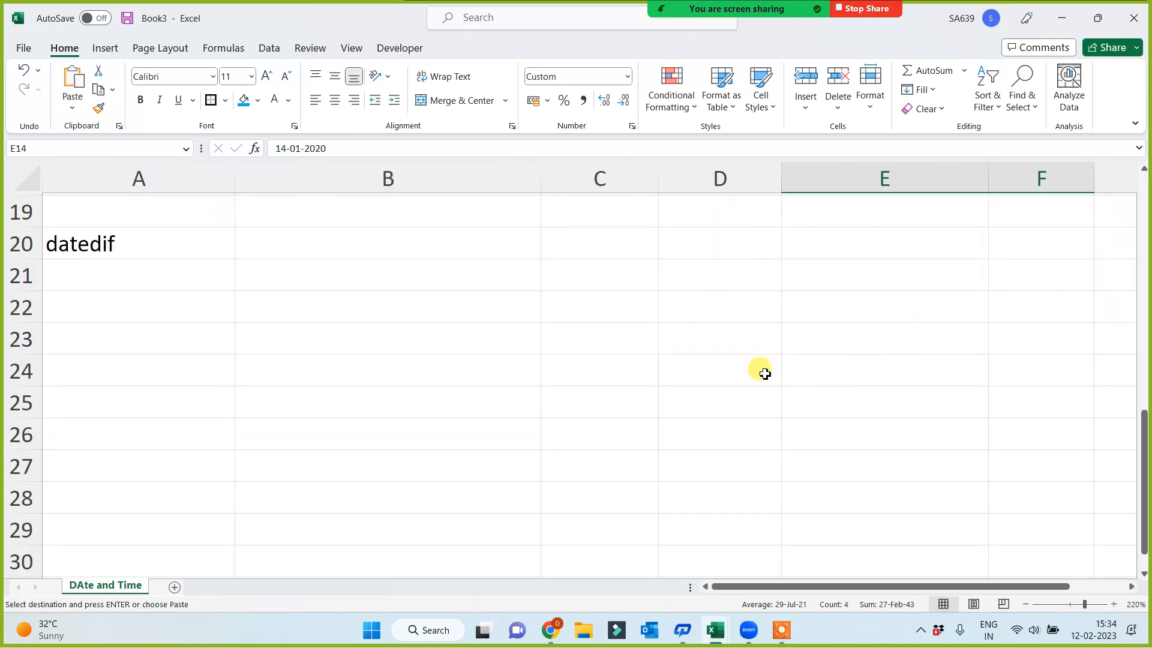
pyautogui.click(711, 246)
pyautogui.hotkey('shift', 'Right')
pyautogui.hotkey('shift', 'Down')
pyautogui.hotkey('ctrl', 'v')
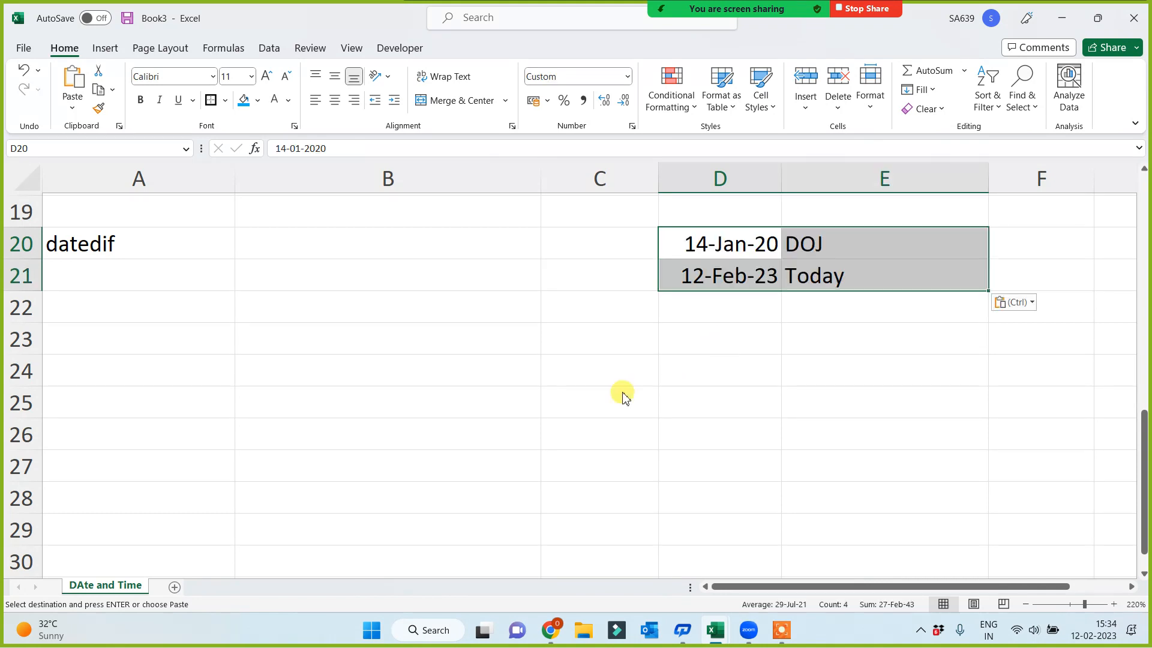
# List the DATEDIF unit codes d, m, y, ym and md down cells C23:C27
pyautogui.click(515, 403)
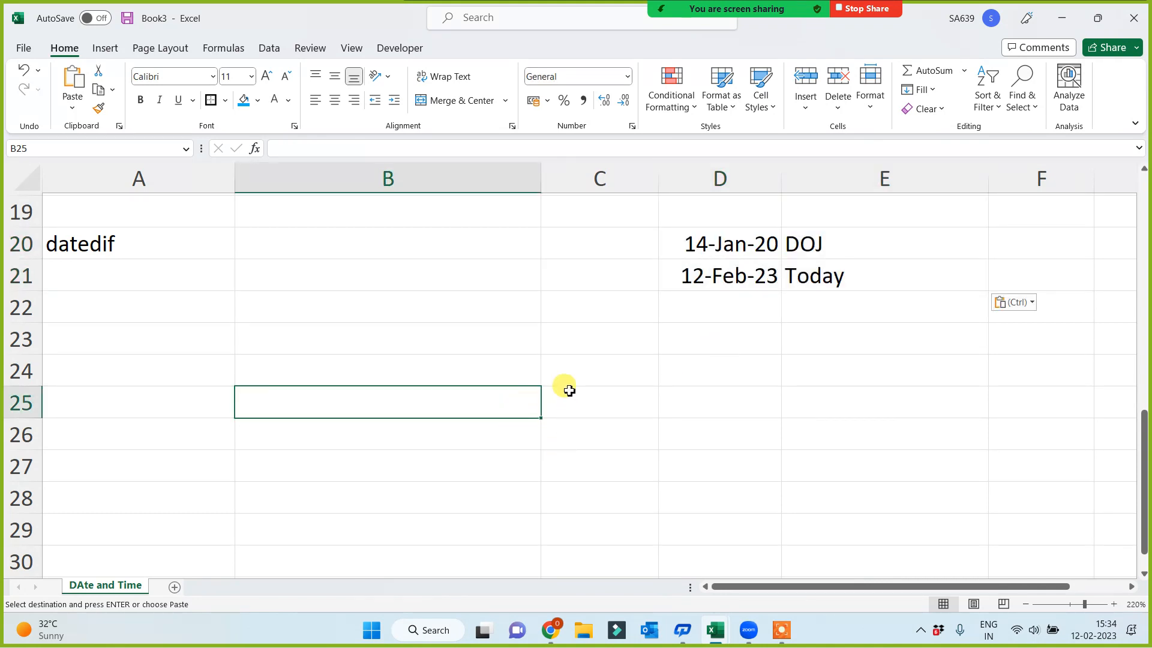
pyautogui.click(585, 339)
pyautogui.doubleClick(587, 347)
pyautogui.write('d')
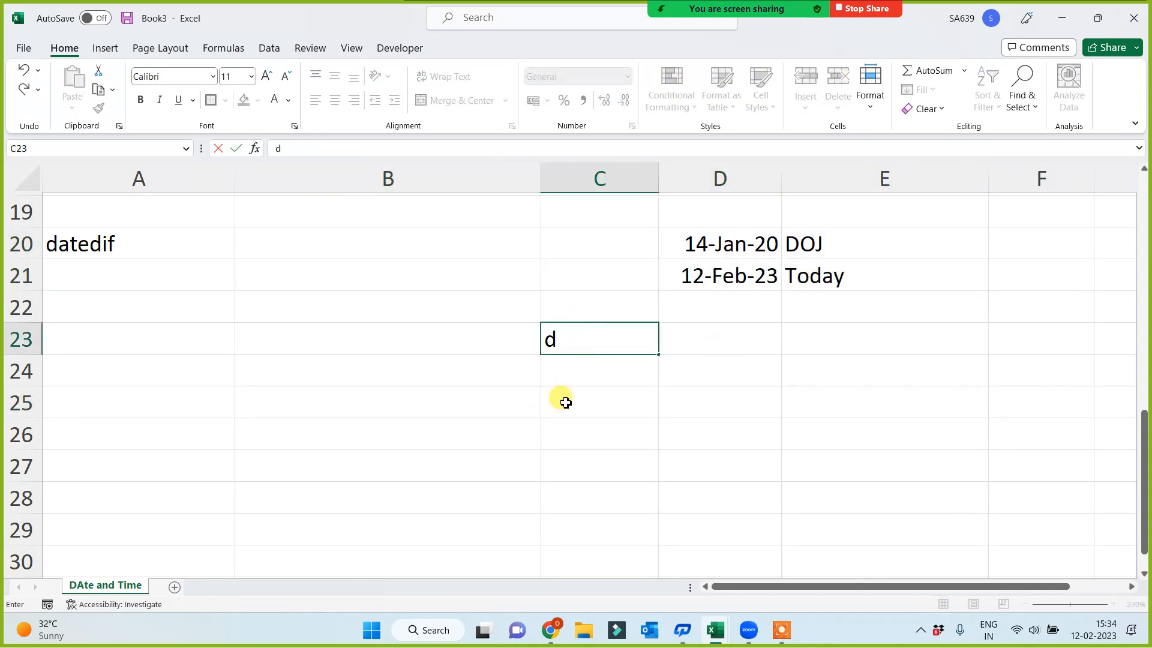
pyautogui.press('Return')
pyautogui.write('m')
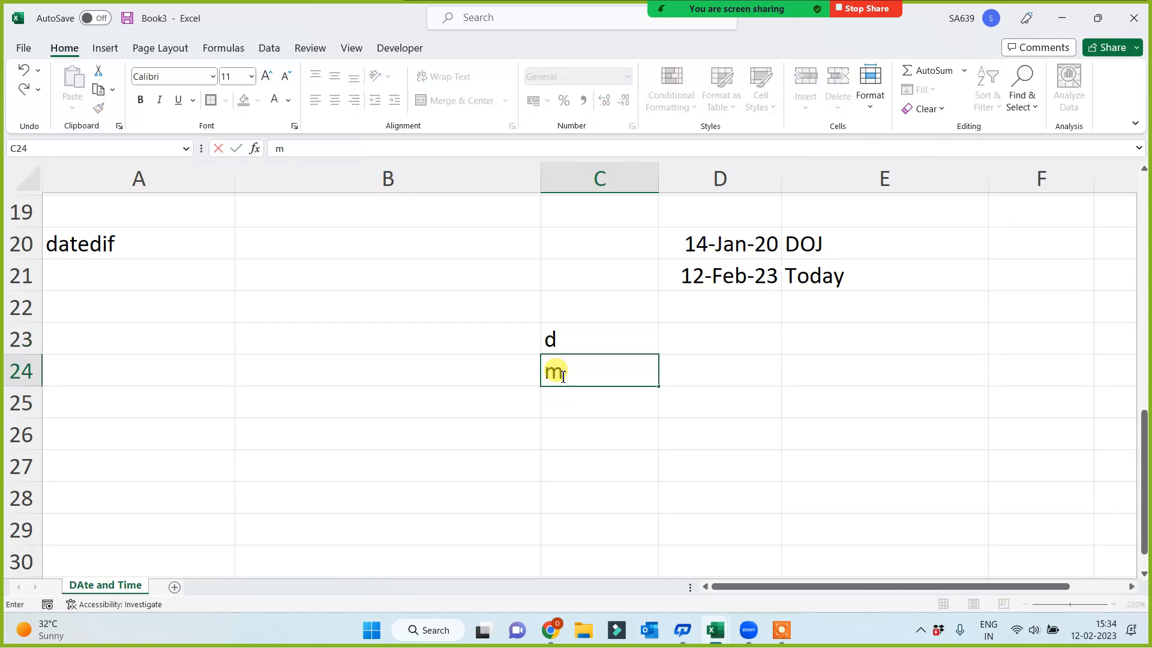
pyautogui.press('Return')
pyautogui.write('y')
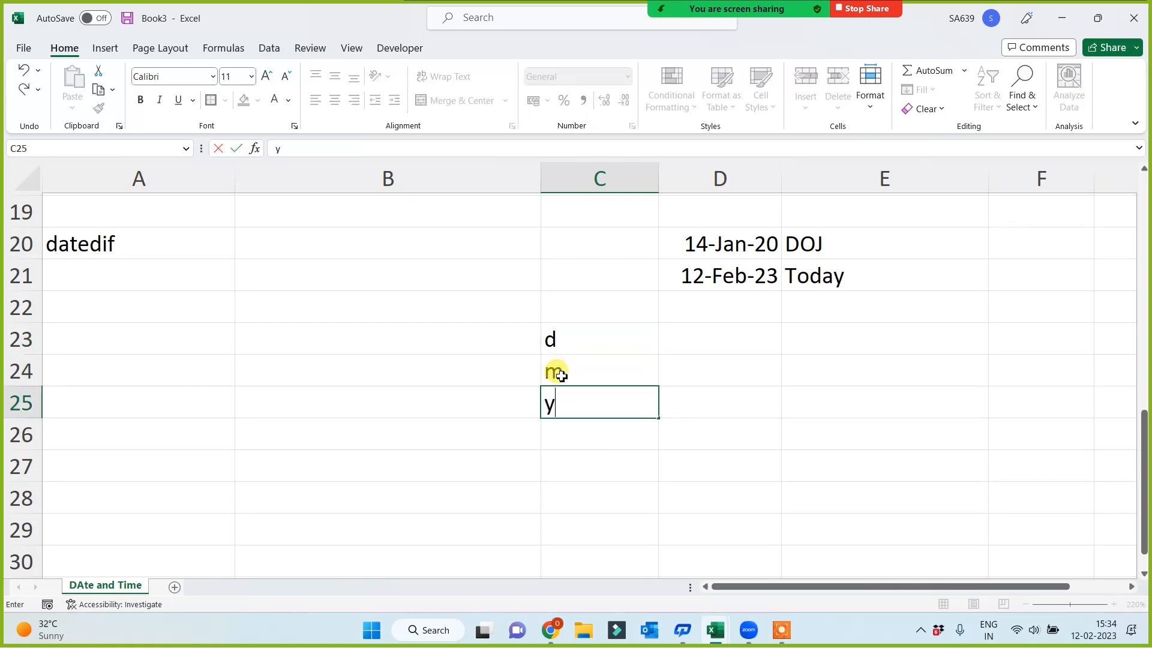
pyautogui.press('Return')
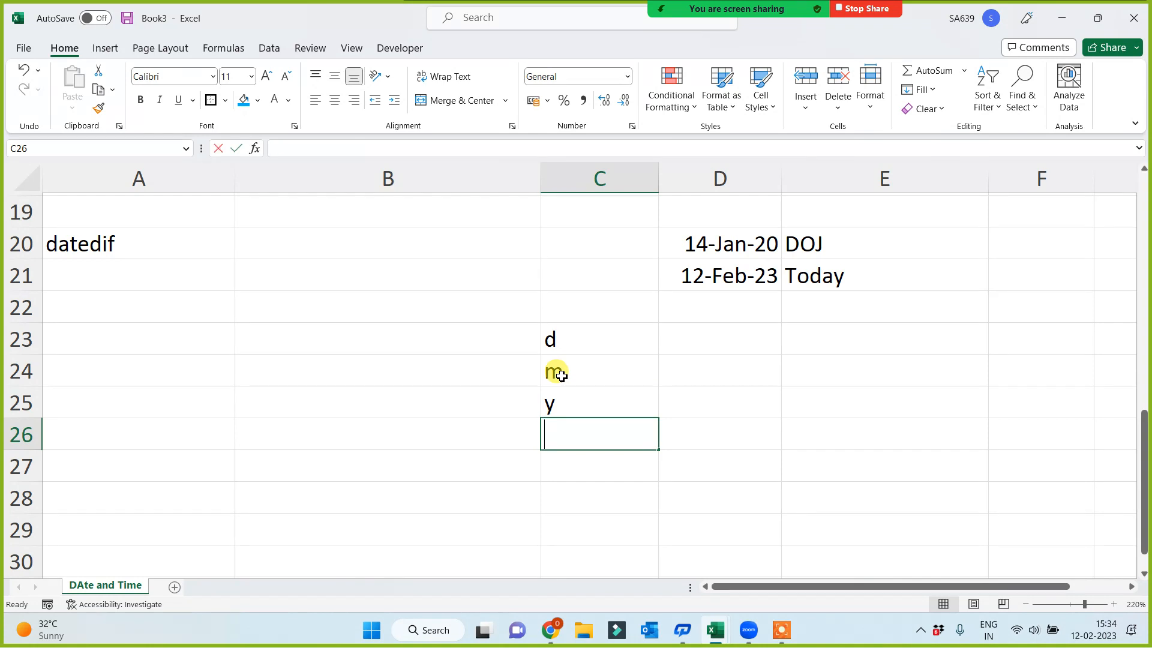
pyautogui.write('ym')
pyautogui.press('Return')
pyautogui.write('md')
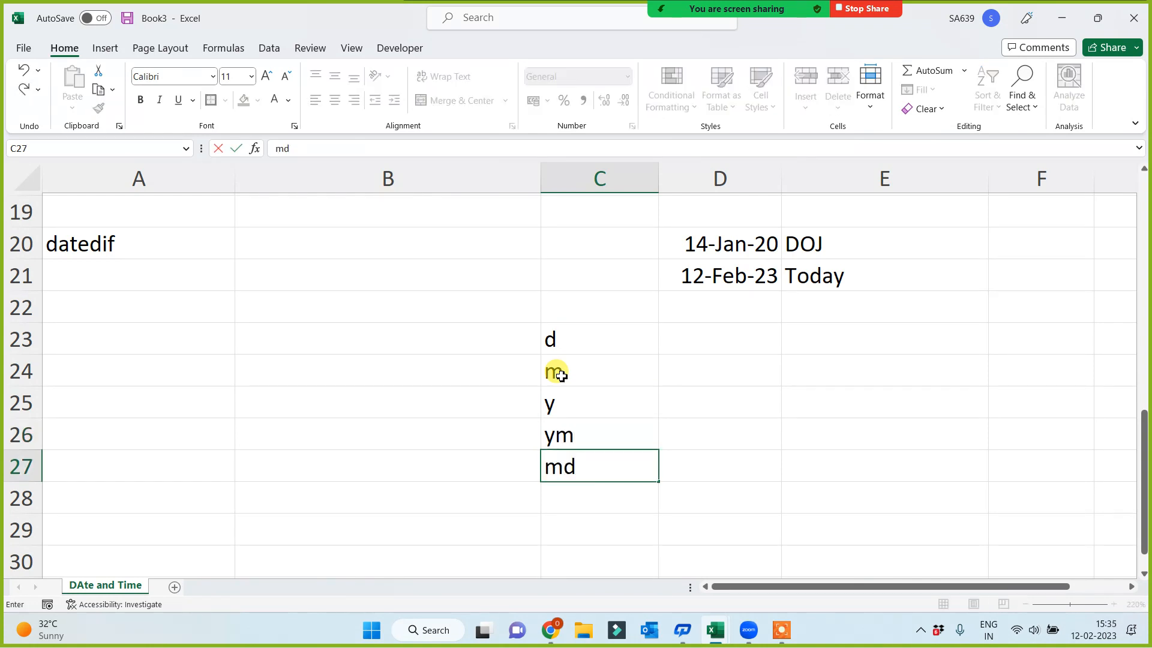
pyautogui.press('Return')
pyautogui.moveTo(579, 327); pyautogui.dragTo(580, 464)
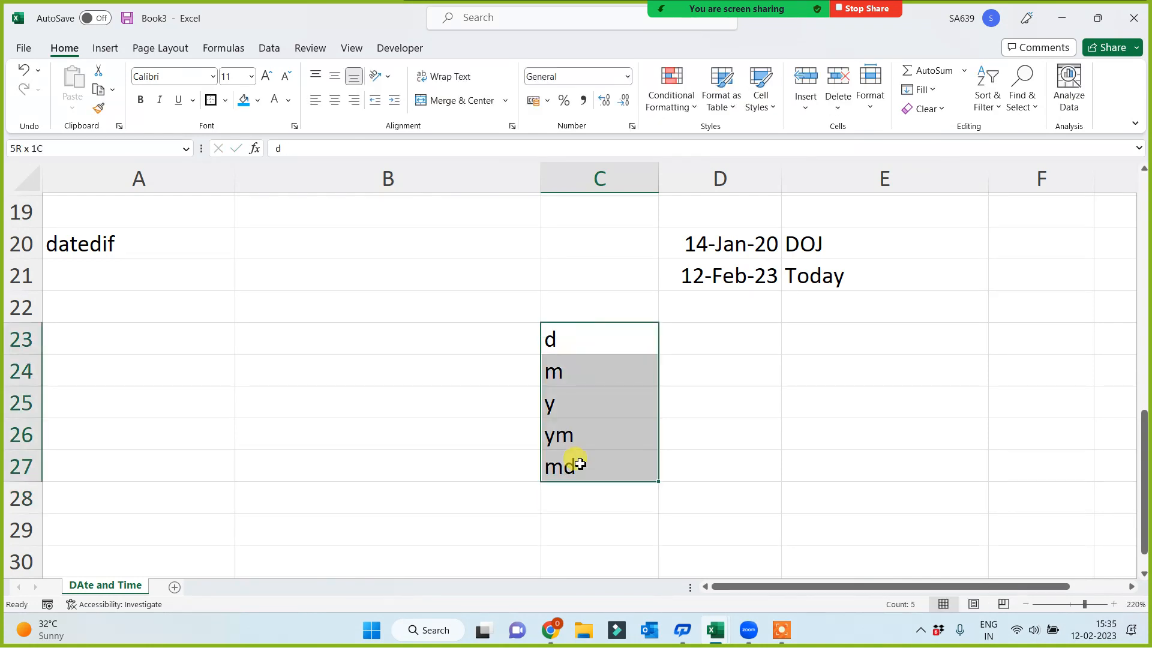
pyautogui.click(348, 451)
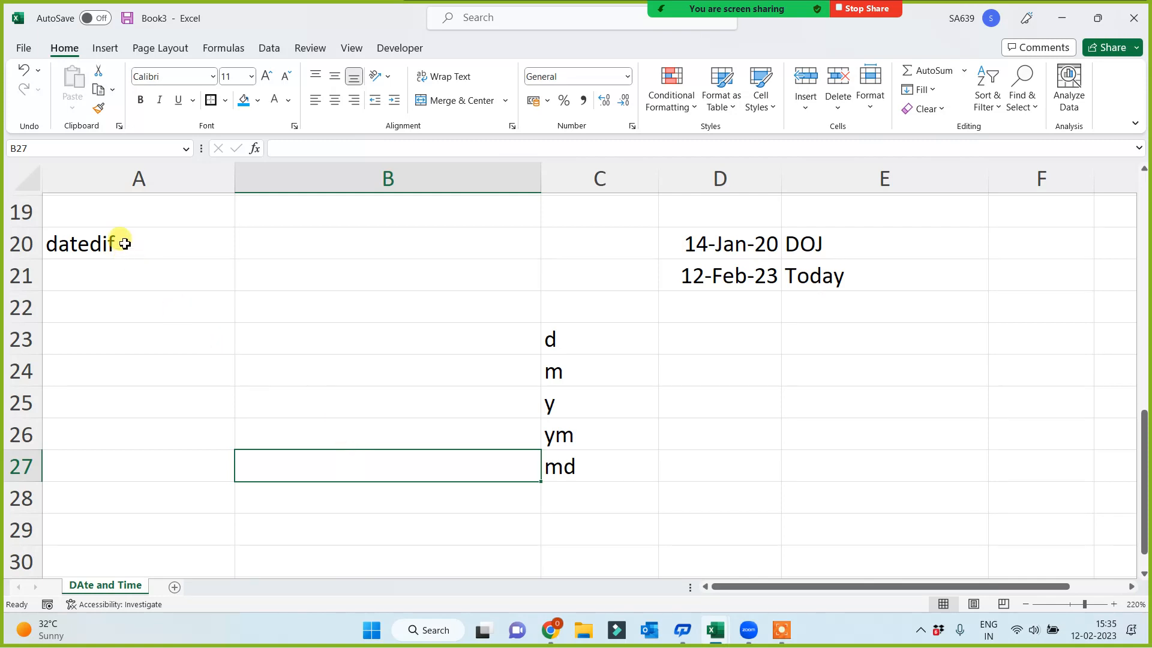
pyautogui.moveTo(125, 244); pyautogui.dragTo(802, 478)
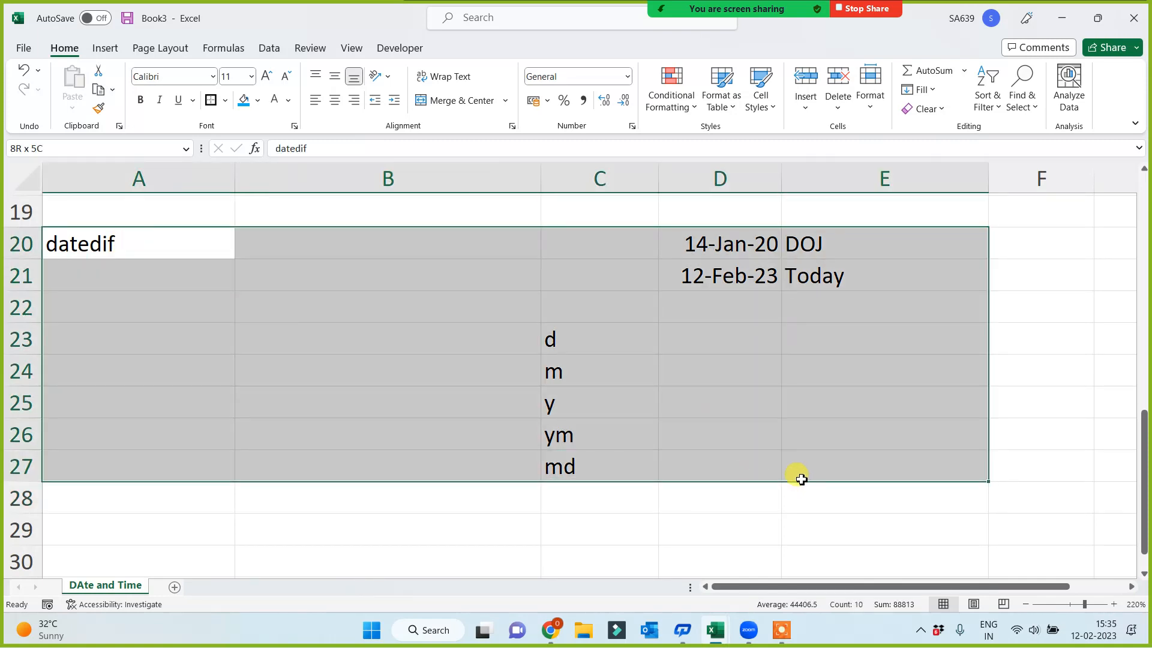
pyautogui.click(408, 384)
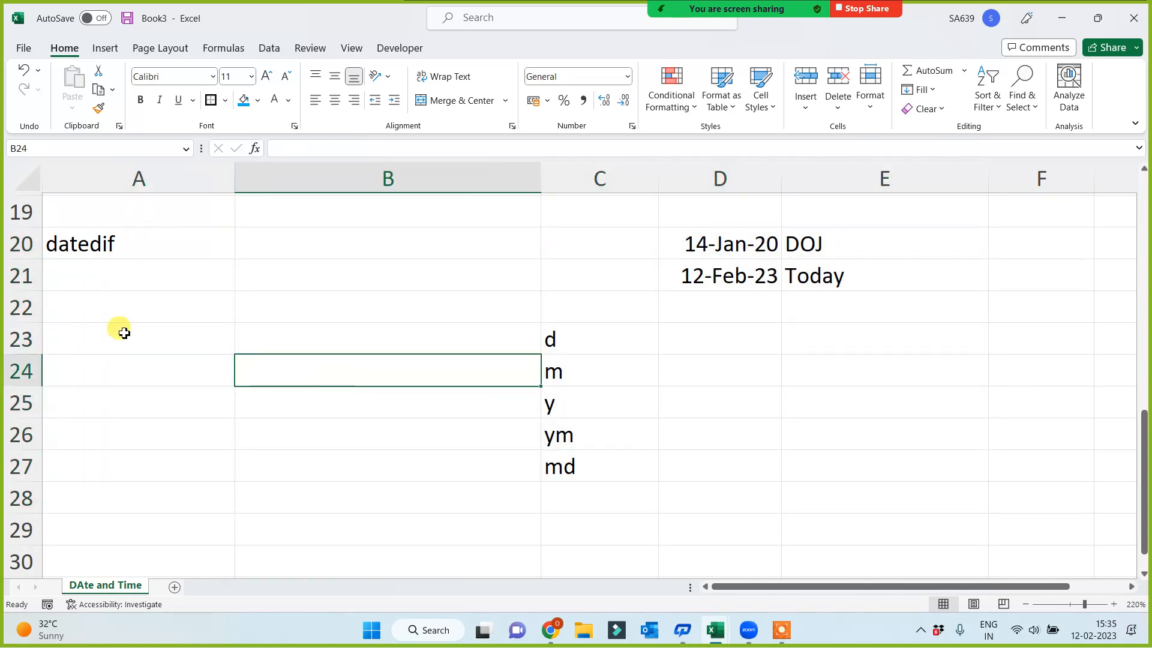
# Format the datedif label in A20 with a blue fill and white text
pyautogui.click(98, 247)
pyautogui.click(241, 102)
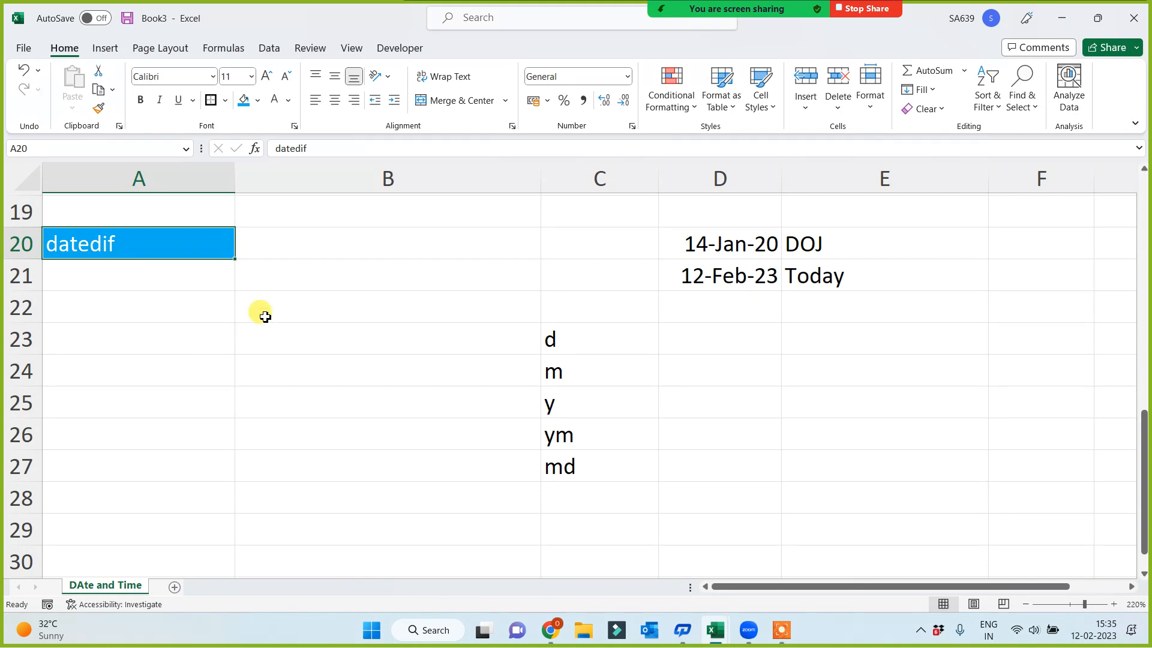
pyautogui.click(294, 248)
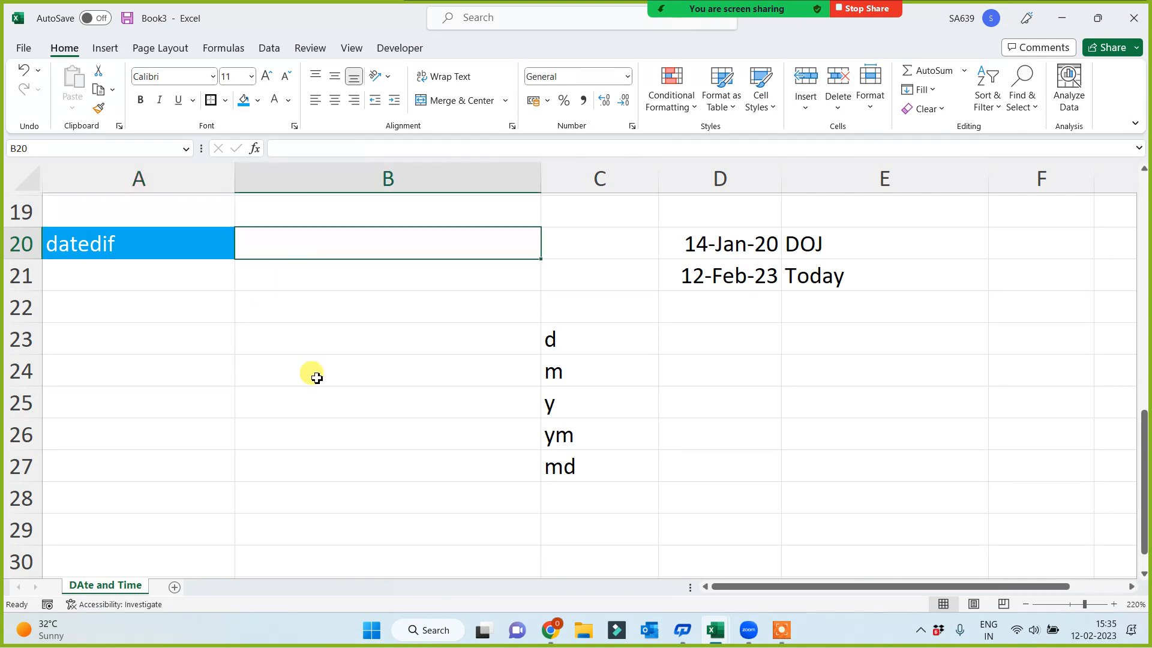
pyautogui.write('=')
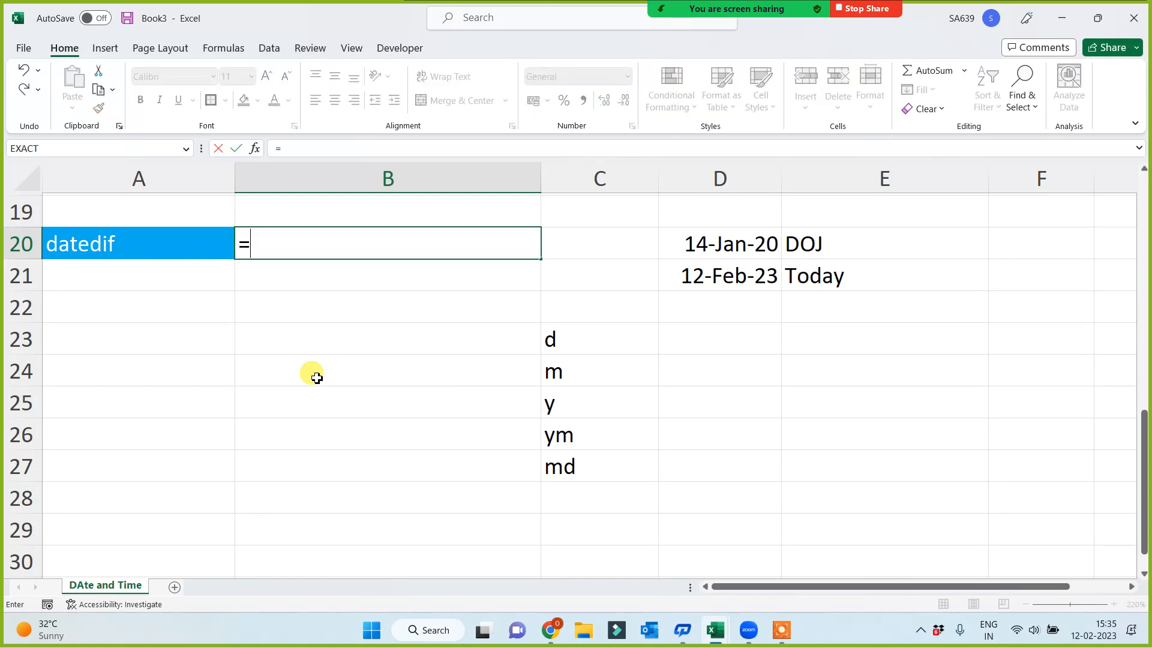
pyautogui.write('datedif')
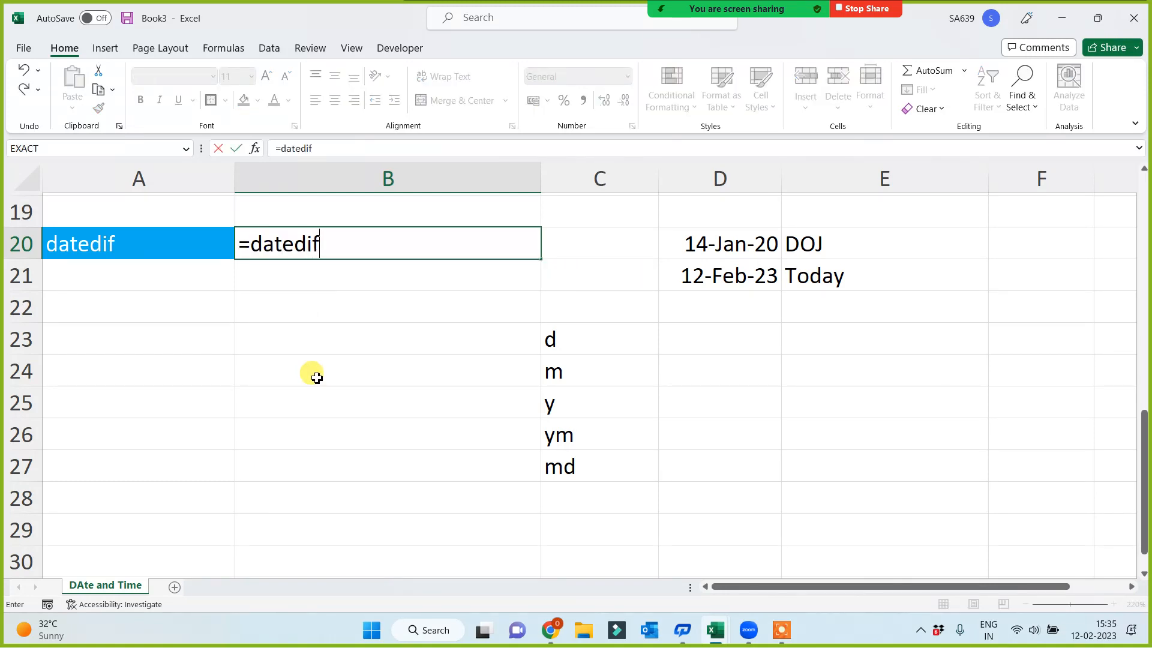
pyautogui.write('(')
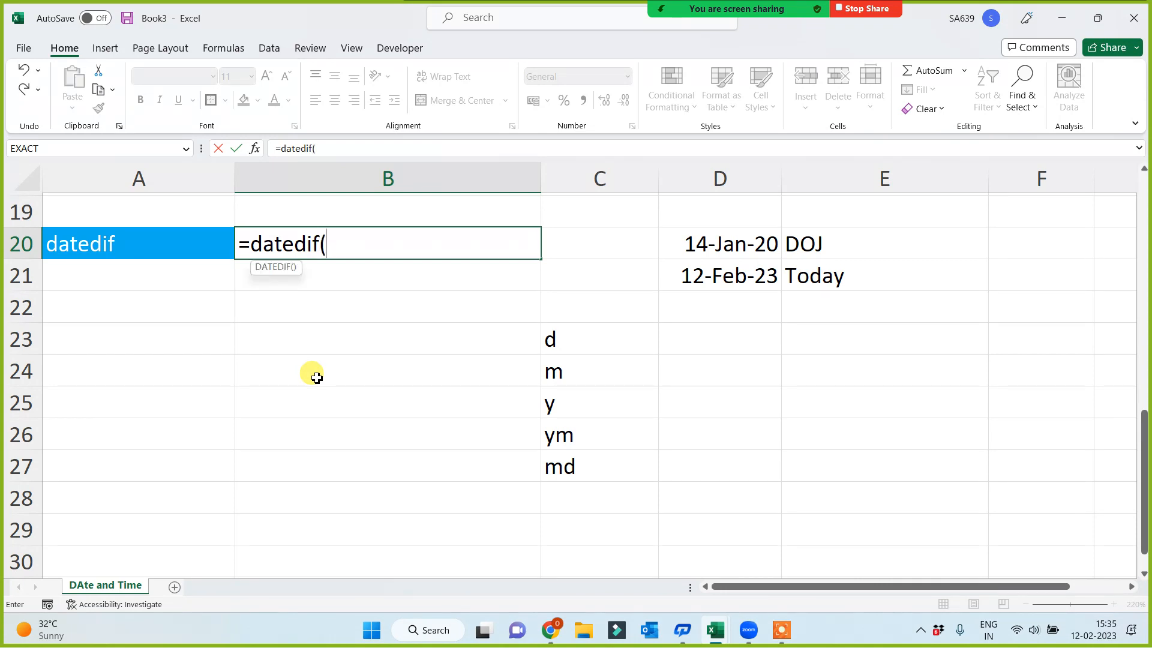
pyautogui.press('BackSpace')
pyautogui.press('BackSpace')
pyautogui.press('BackSpace')
pyautogui.press('BackSpace')
pyautogui.press('BackSpace')
pyautogui.press('BackSpace')
pyautogui.press('BackSpace')
pyautogui.press('BackSpace')
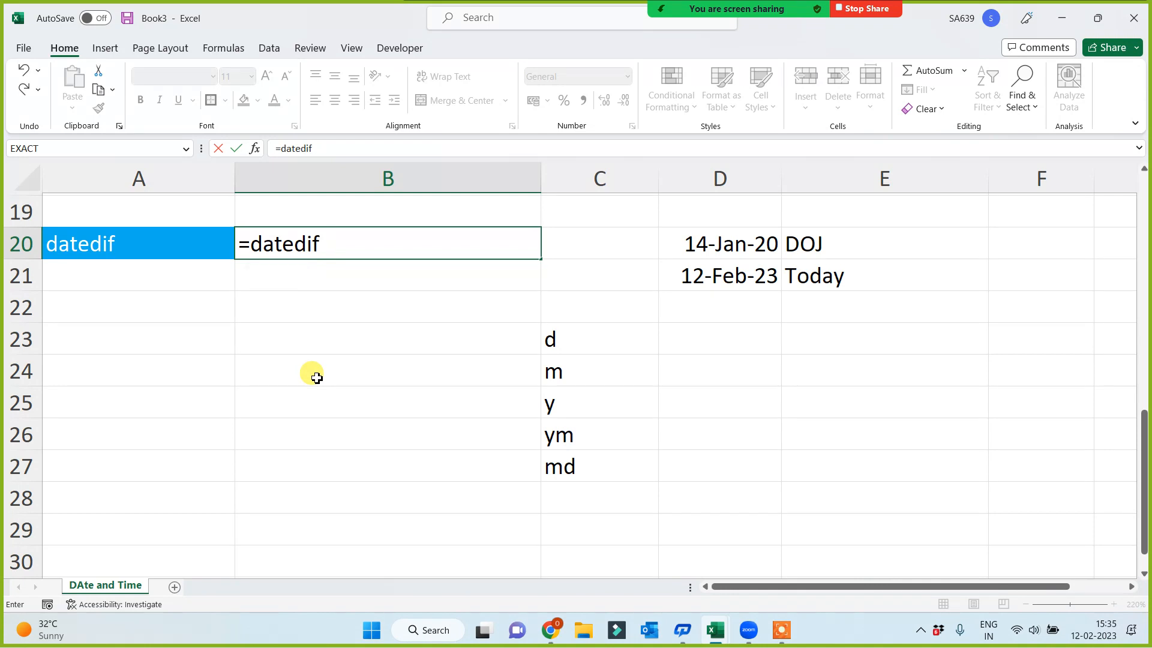
pyautogui.write('netw')
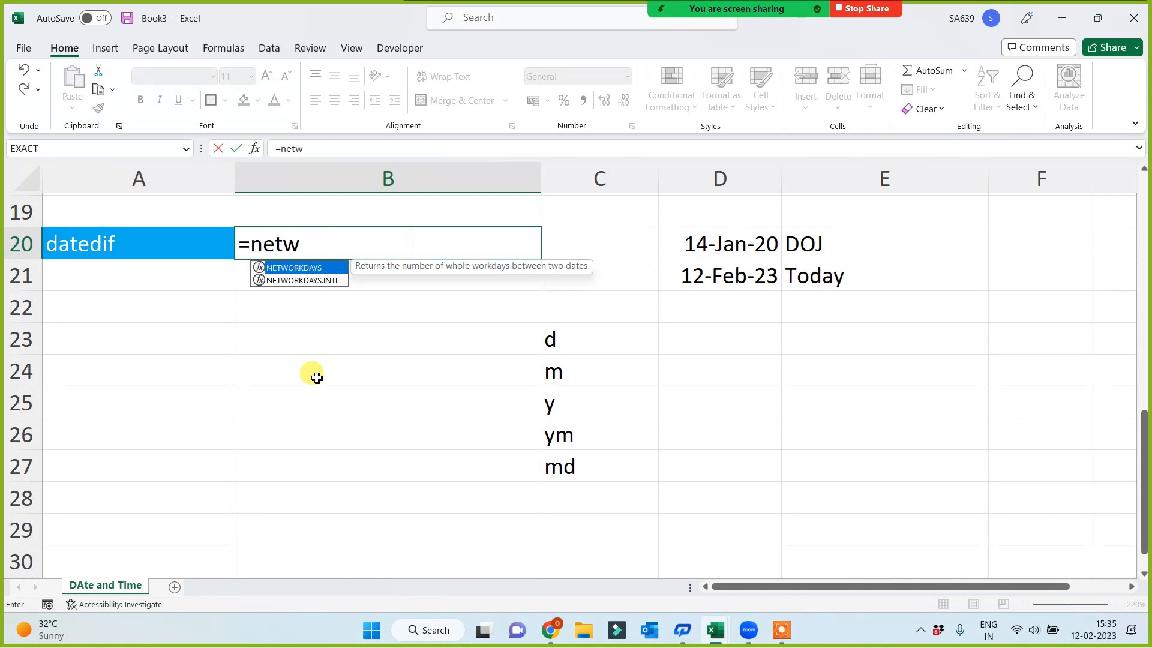
pyautogui.press('Tab')
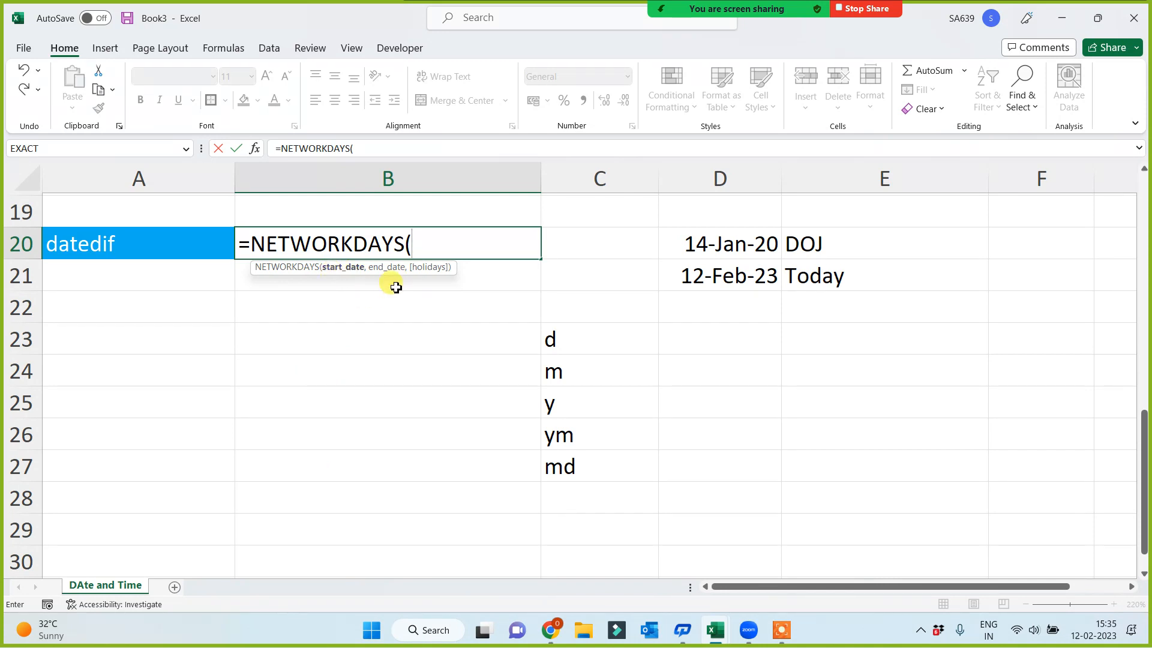
pyautogui.press('BackSpace')
pyautogui.press('BackSpace')
pyautogui.press('BackSpace')
pyautogui.press('BackSpace')
pyautogui.press('BackSpace')
pyautogui.press('BackSpace')
pyautogui.press('BackSpace')
pyautogui.press('BackSpace')
pyautogui.press('BackSpace')
pyautogui.press('BackSpace')
pyautogui.press('BackSpace')
pyautogui.press('BackSpace')
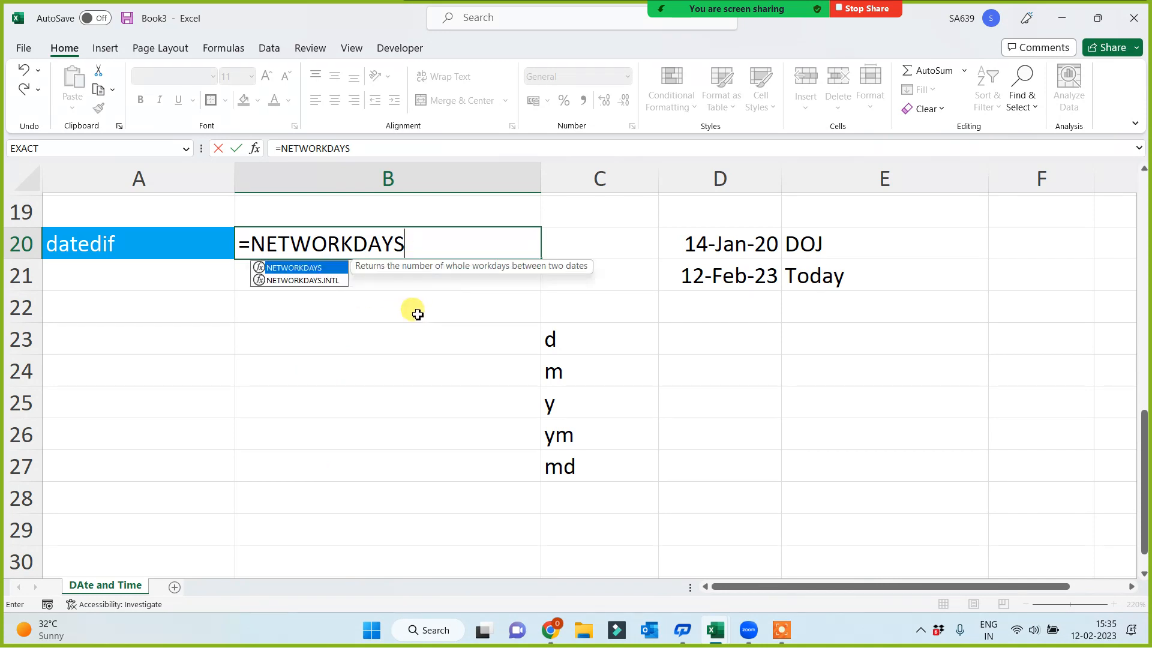
# Enter the syntax =datedif(start date, end date, format) as plain text in B20 and widen column B to fit it
pyautogui.write('datedif(')
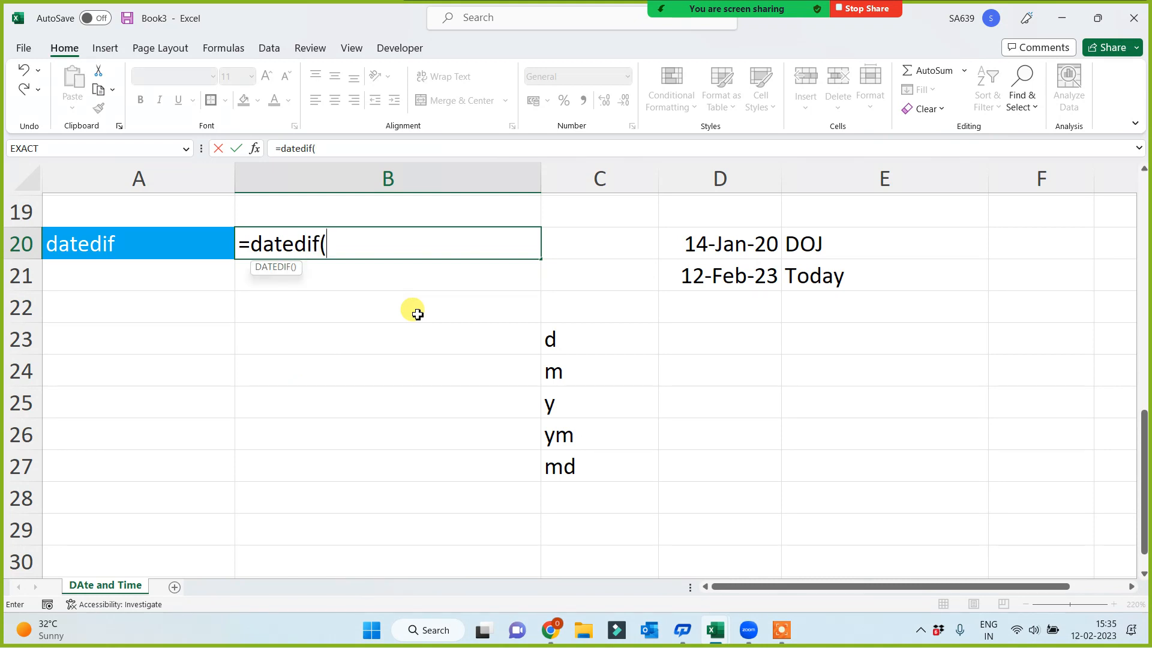
pyautogui.write('s')
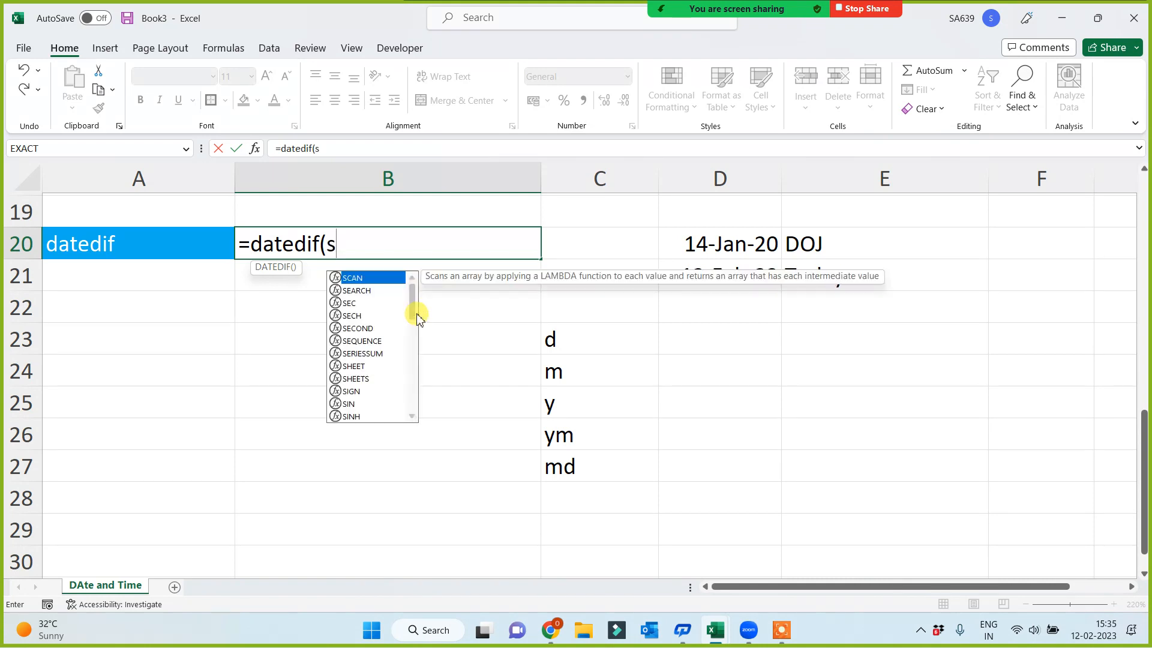
pyautogui.write('tart date,')
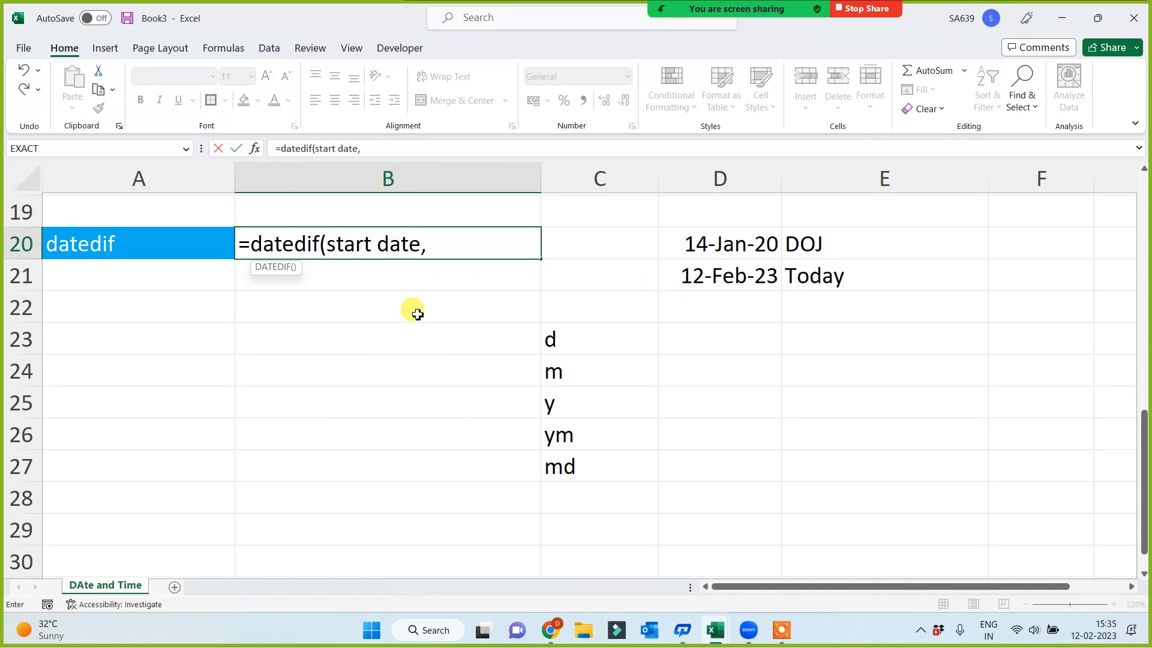
pyautogui.write(' end date,')
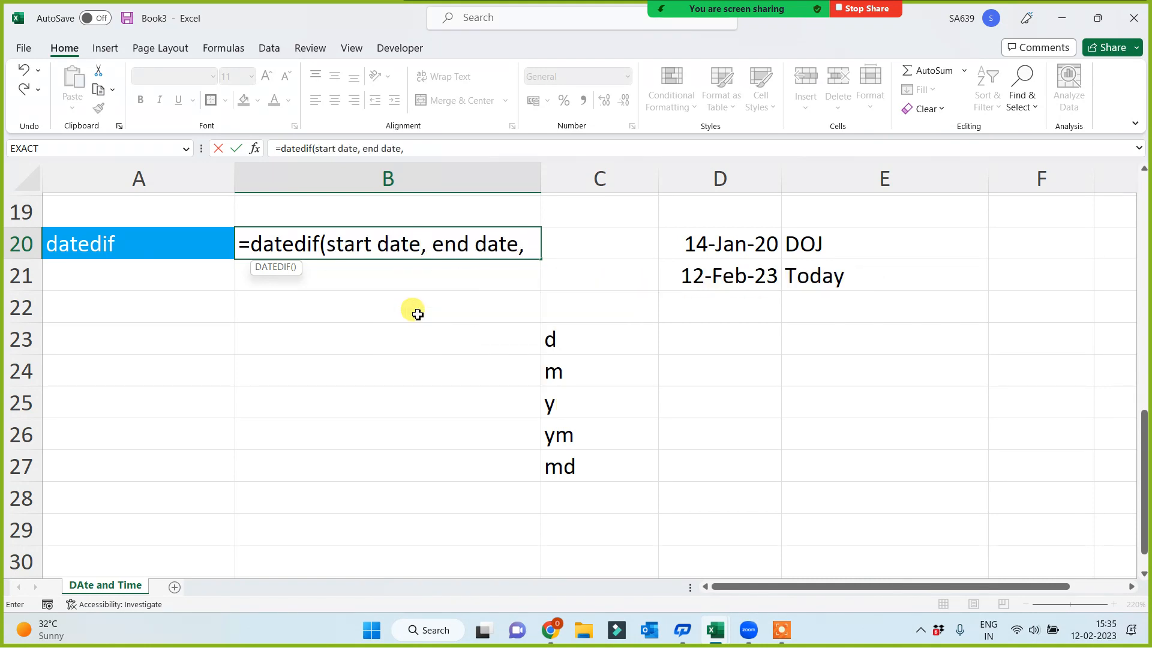
pyautogui.write(' format)')
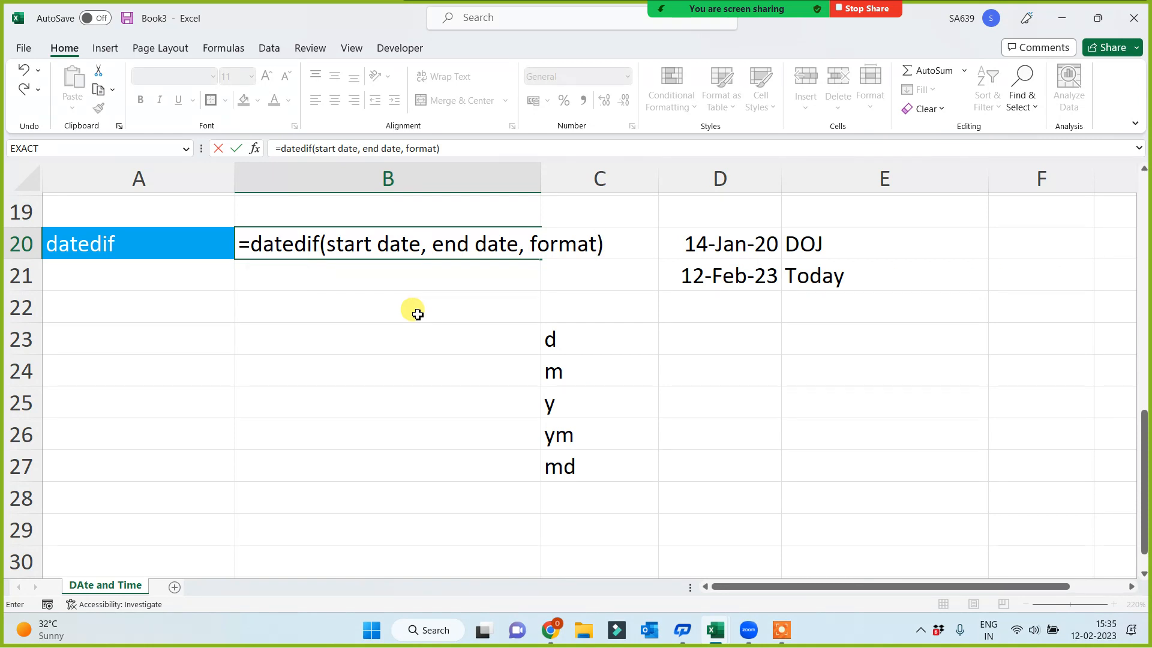
pyautogui.click(240, 243)
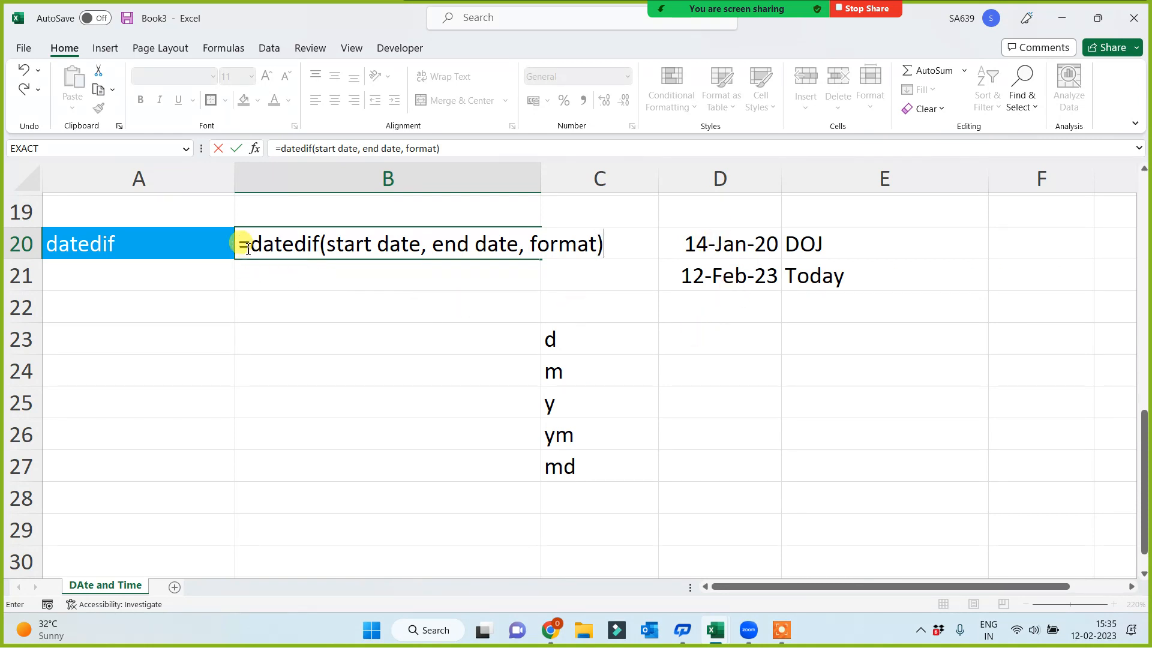
pyautogui.click(250, 325)
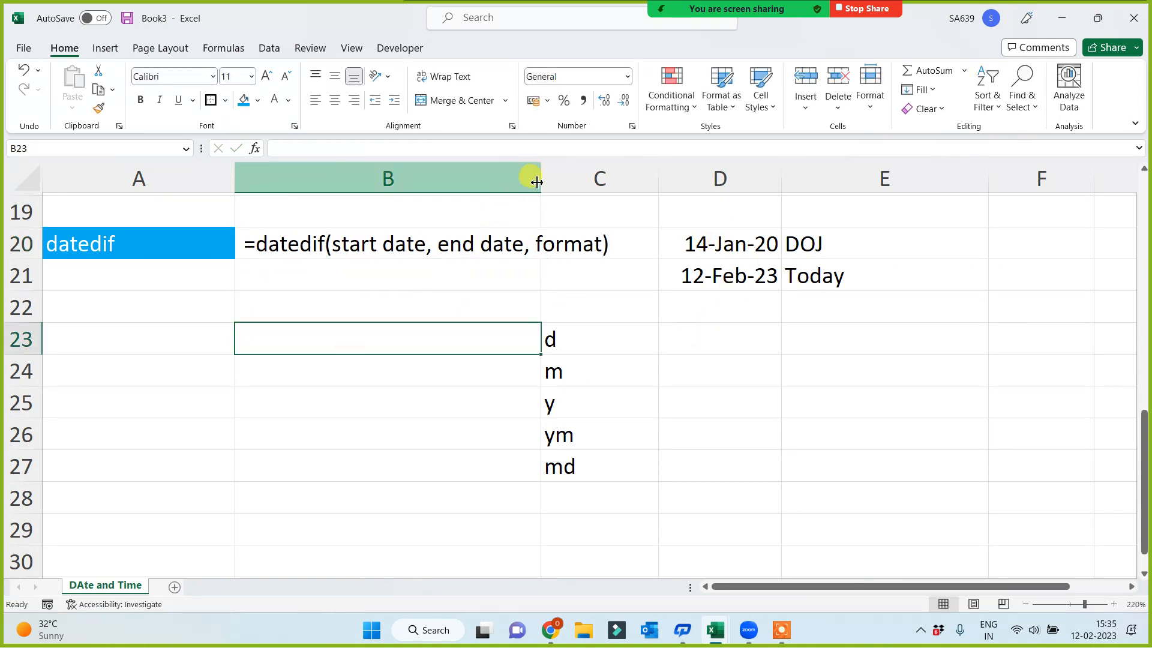
pyautogui.moveTo(539, 179); pyautogui.dragTo(628, 179)
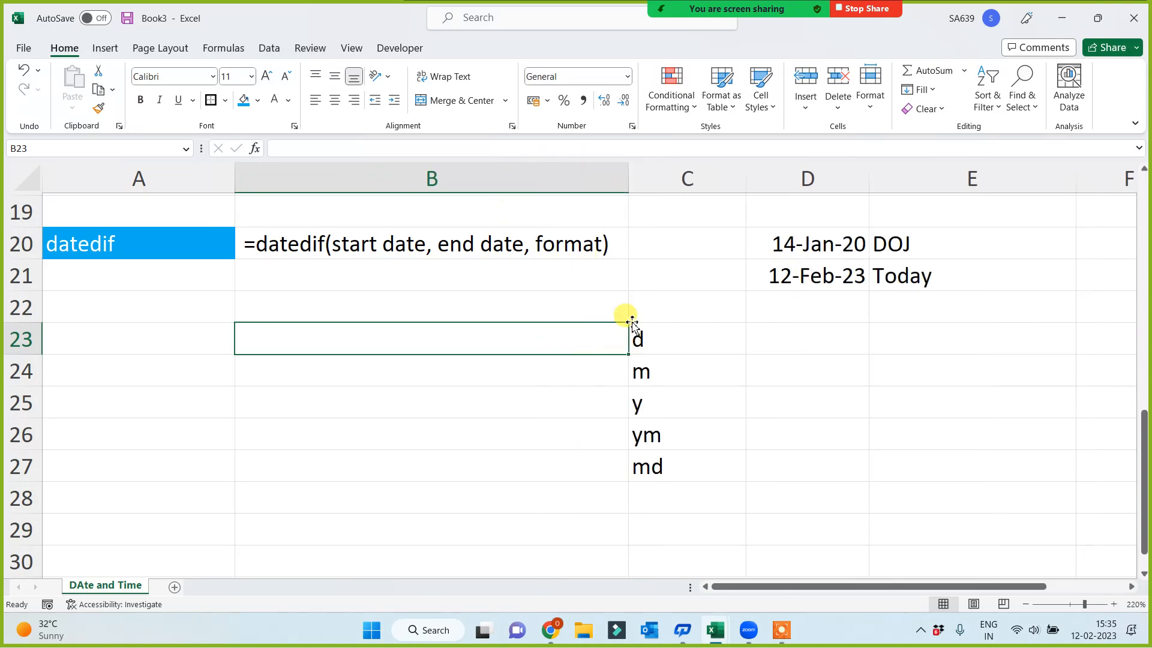
# Add the heading "Format" in C22 above the list of unit codes
pyautogui.click(652, 306)
pyautogui.write('Format')
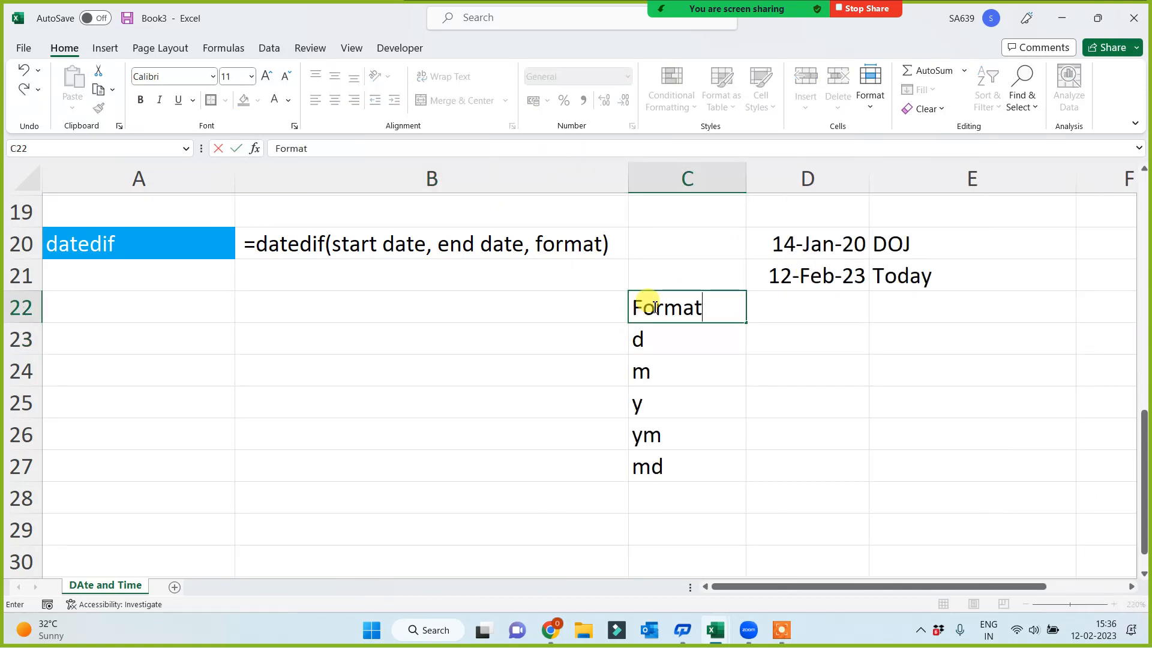
pyautogui.click(823, 359)
# Change the label in E20 beside the start date to "DOB"
pyautogui.click(805, 237)
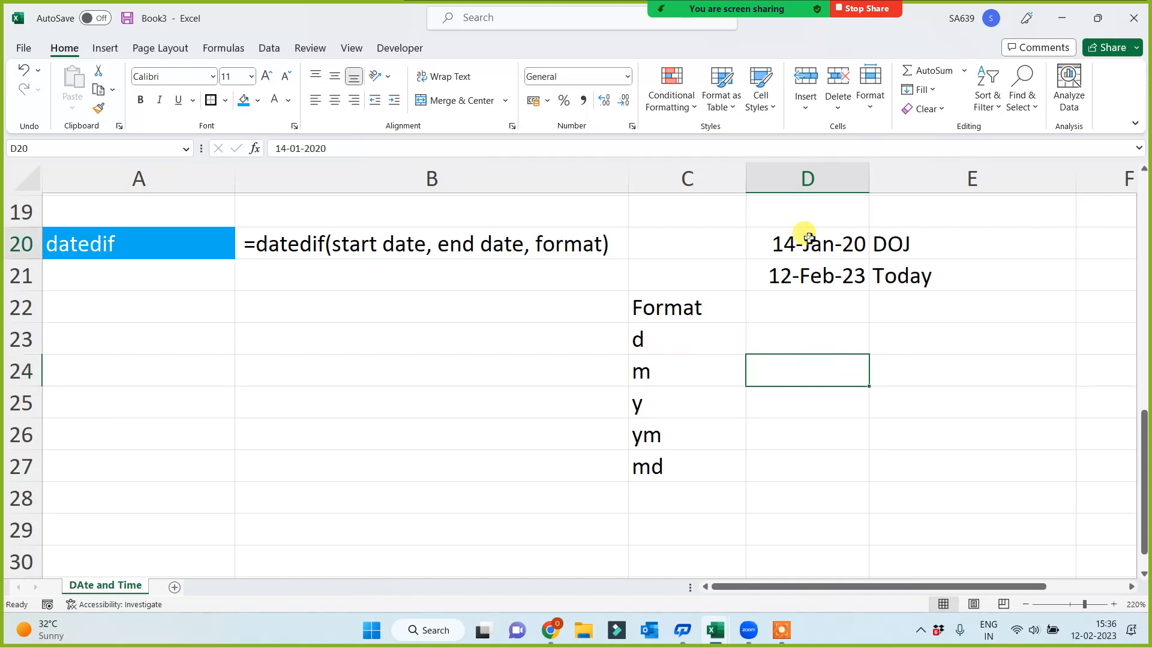
pyautogui.click(908, 242)
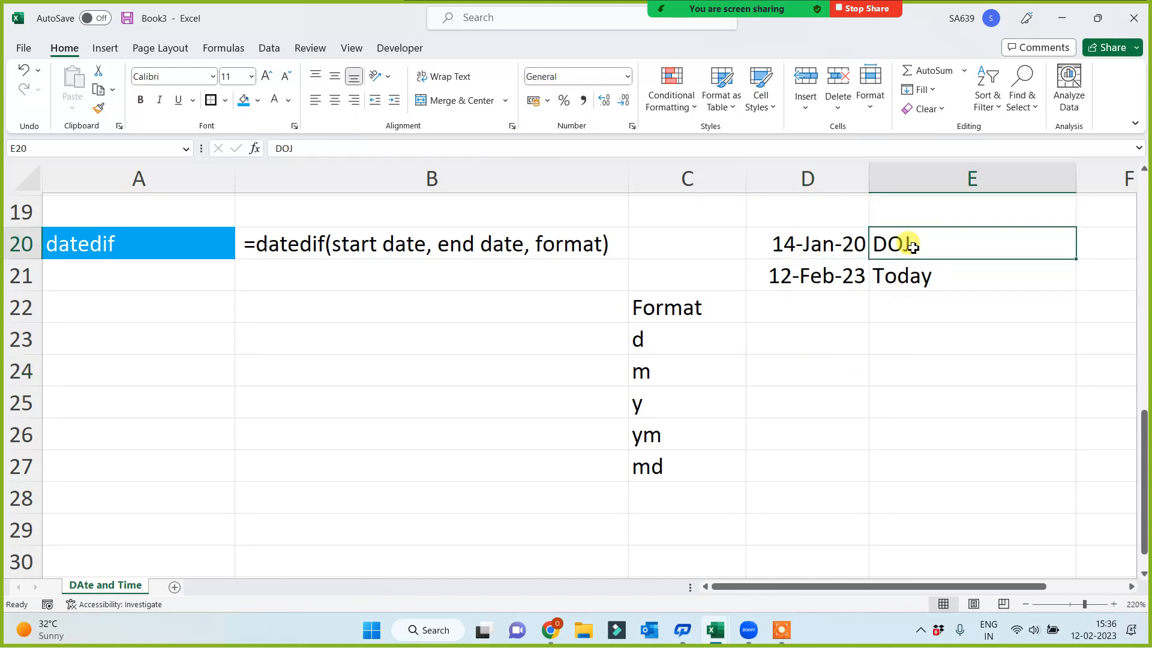
pyautogui.write('DOB')
pyautogui.click(826, 359)
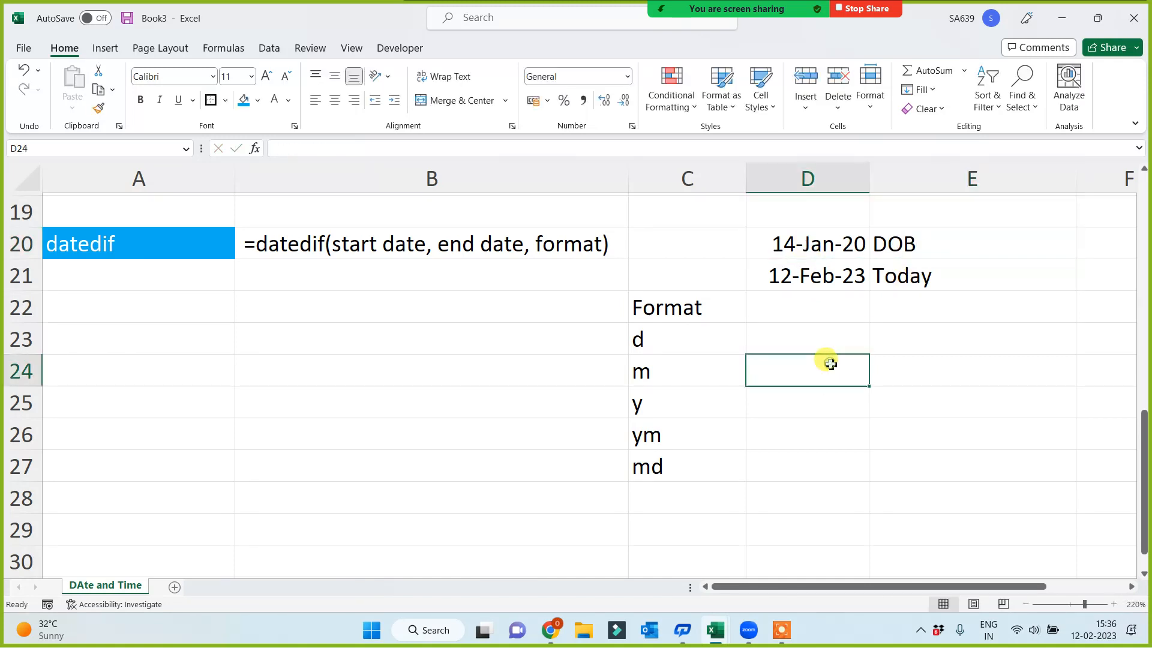
# Replace the start date in D20 with the sample date of birth
pyautogui.click(778, 238)
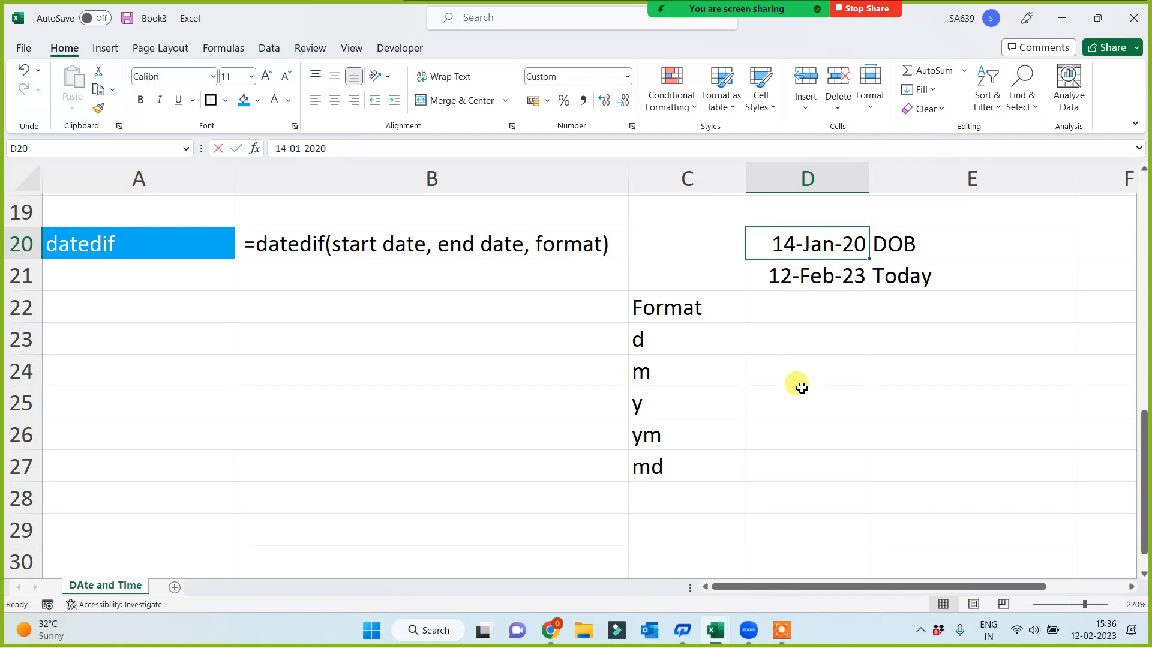
pyautogui.write('74')
pyautogui.press('BackSpace')
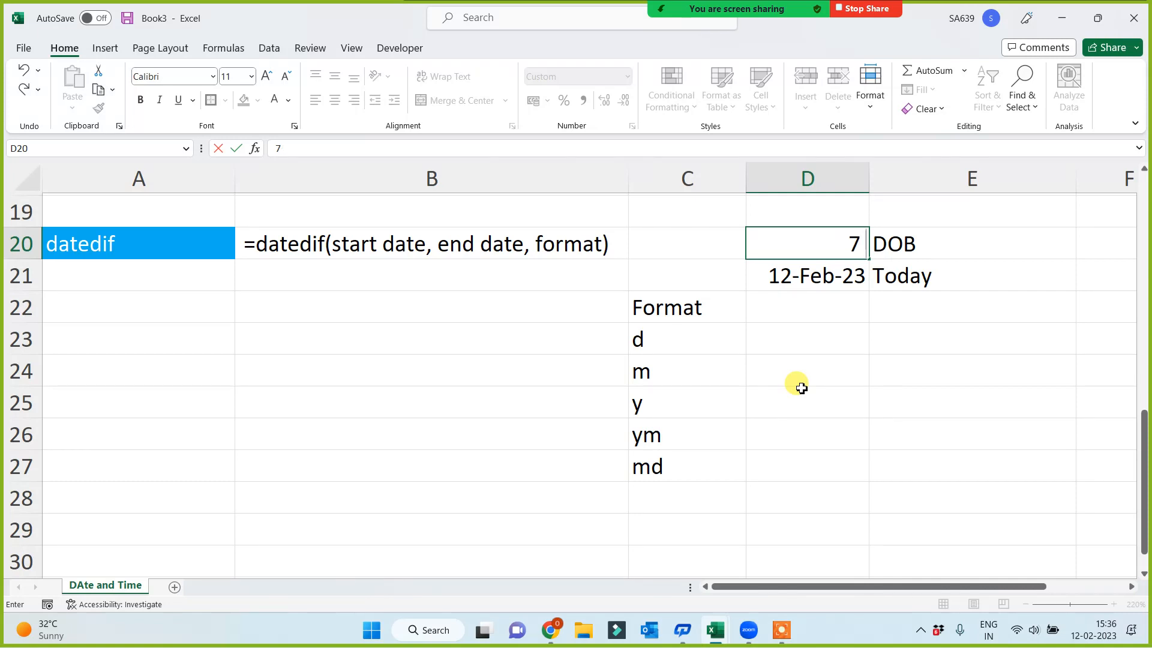
pyautogui.write('July 199')
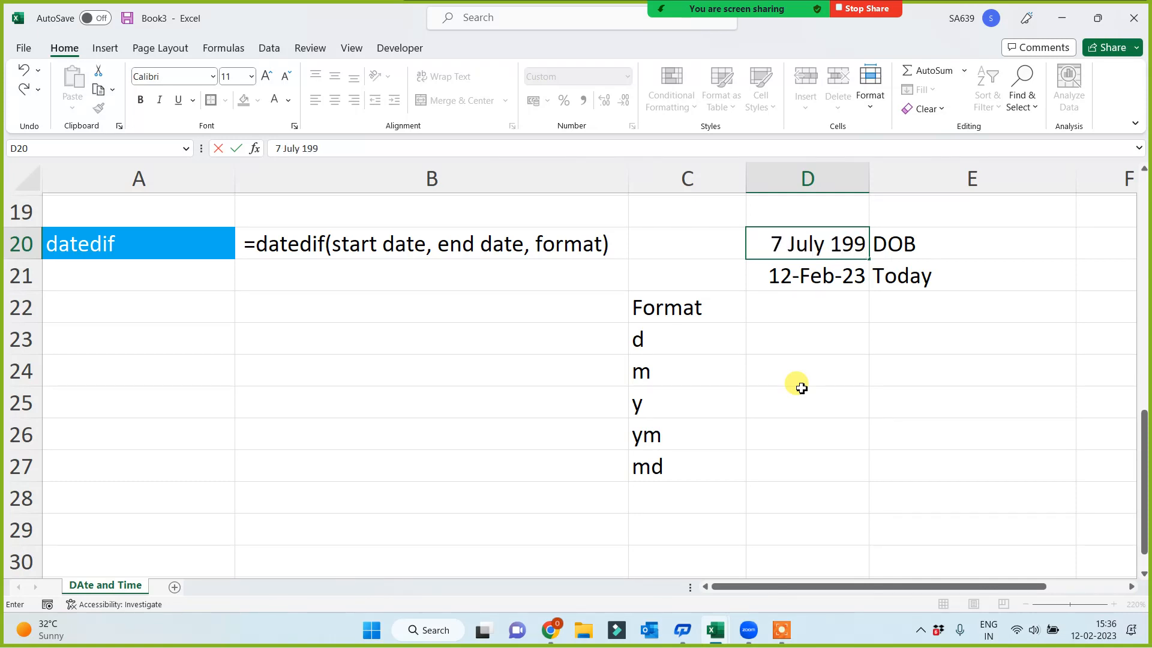
pyautogui.write('8')
pyautogui.click(802, 437)
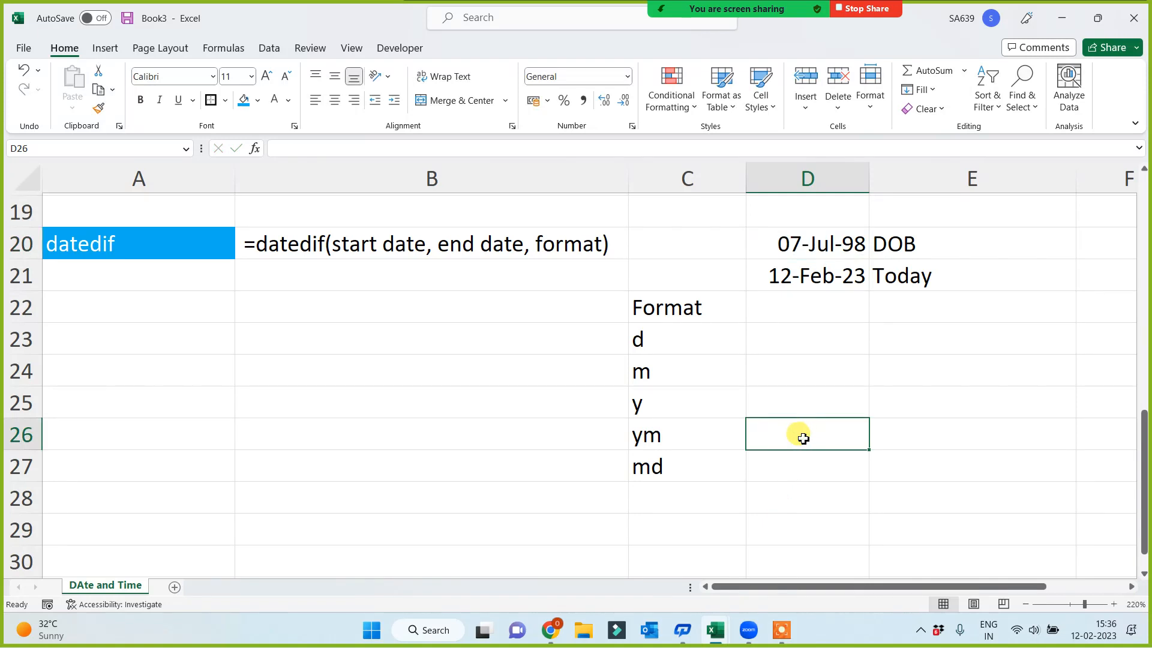
pyautogui.click(788, 241)
pyautogui.click(792, 357)
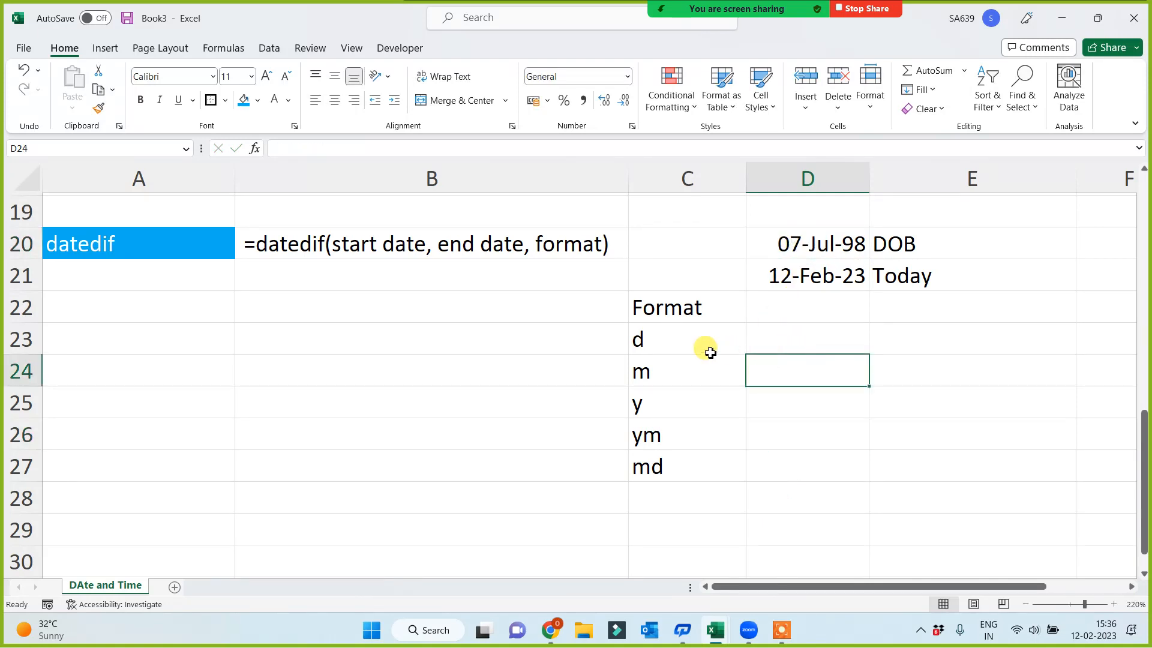
# Calculate the days between the two dates in B23 with =DATEDIF(D20,D21,C23), using the d code
pyautogui.click(658, 342)
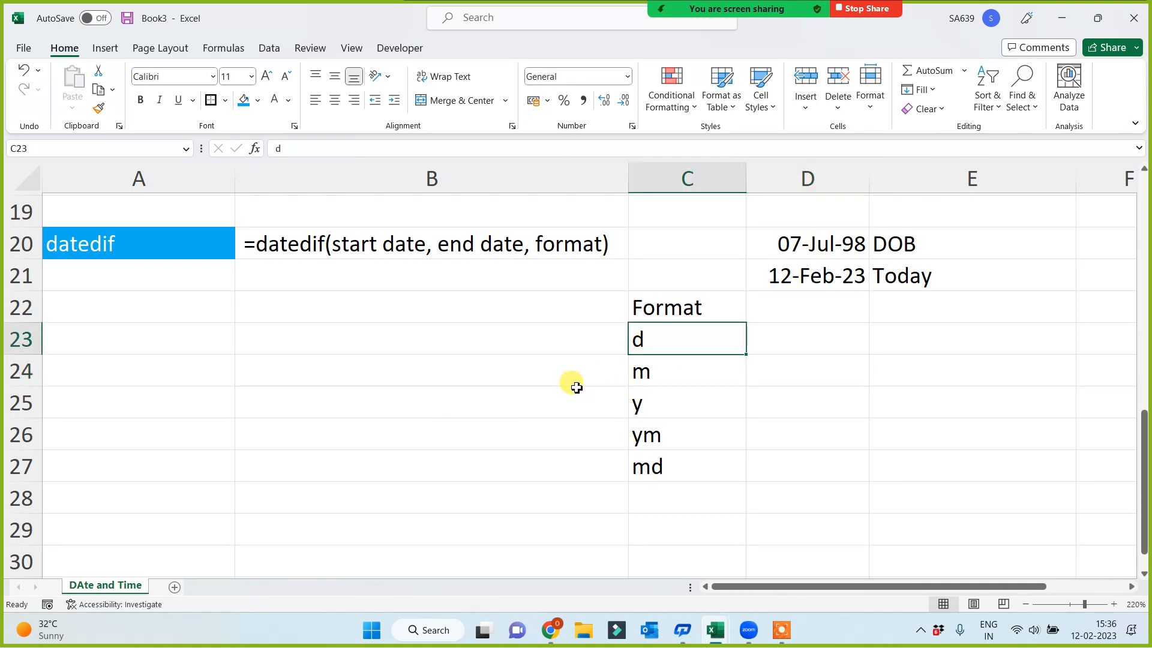
pyautogui.click(487, 348)
pyautogui.write('=')
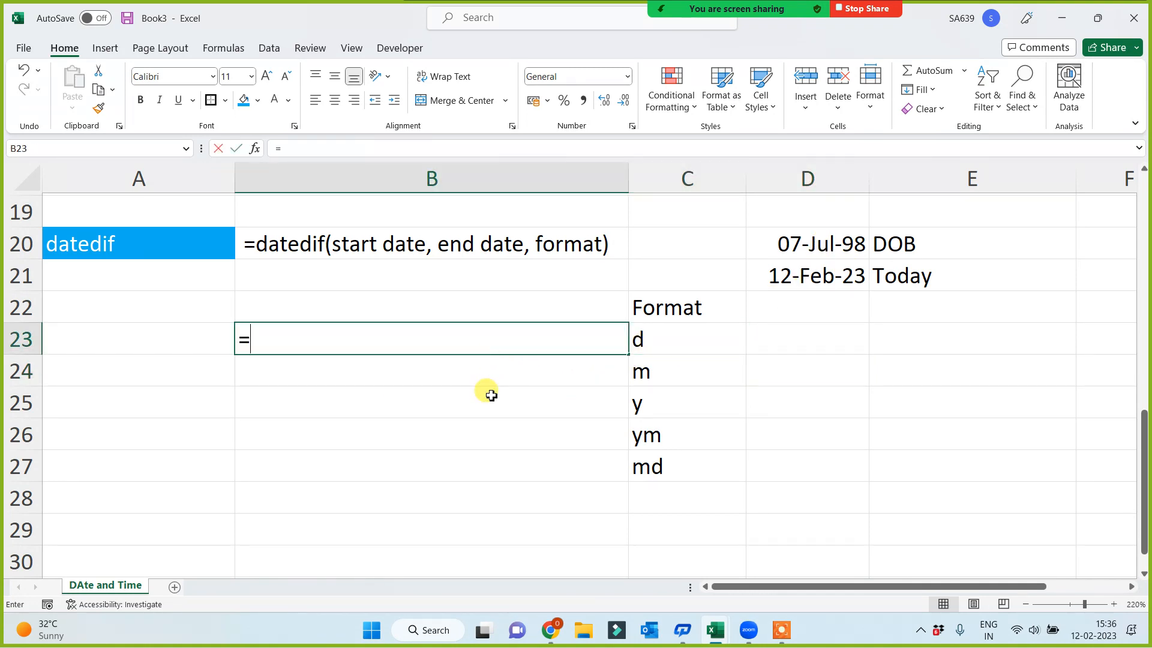
pyautogui.write('datedif(')
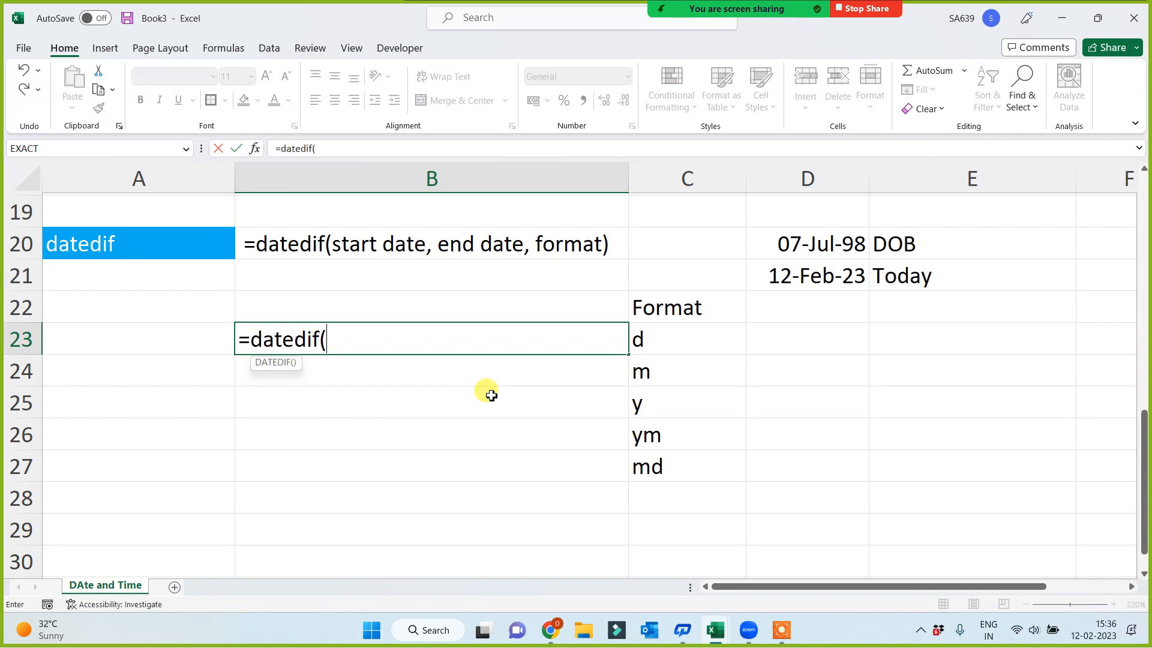
pyautogui.click(834, 239)
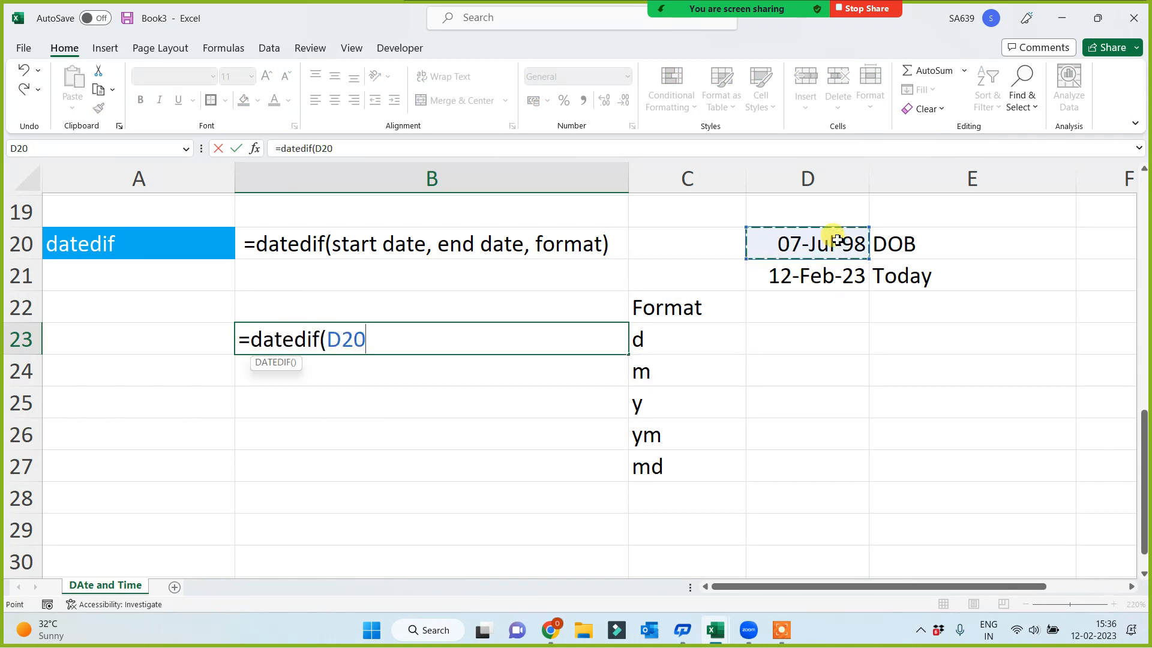
pyautogui.write(',')
pyautogui.click(824, 277)
pyautogui.write(',')
pyautogui.click(640, 342)
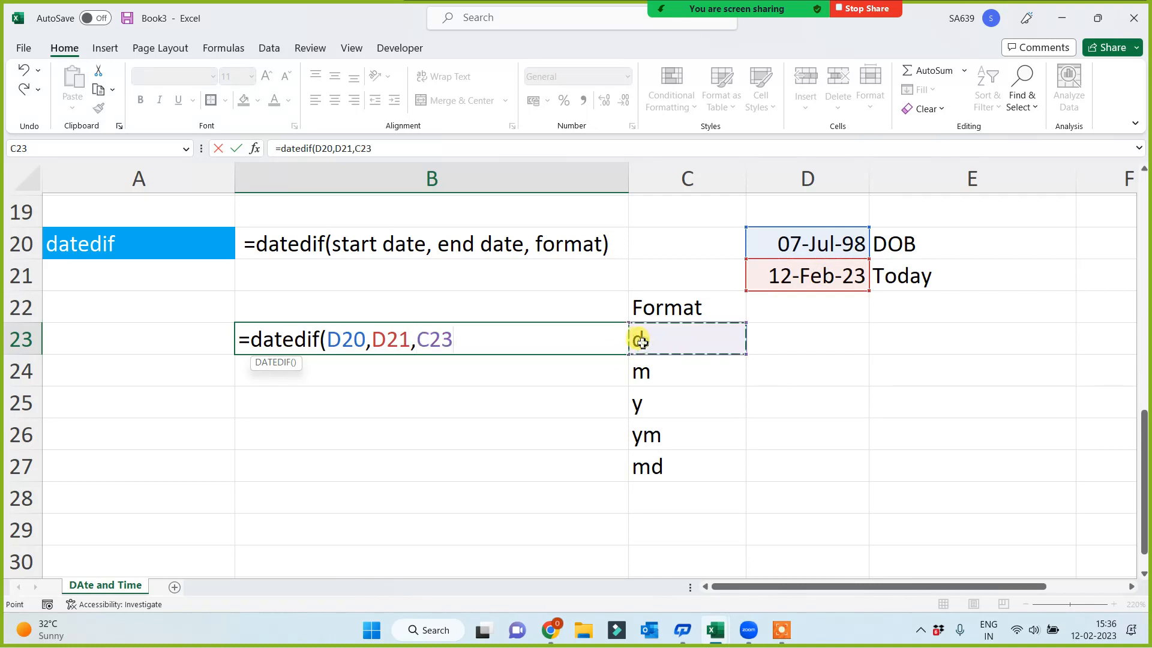
pyautogui.press('Return')
pyautogui.click(562, 342)
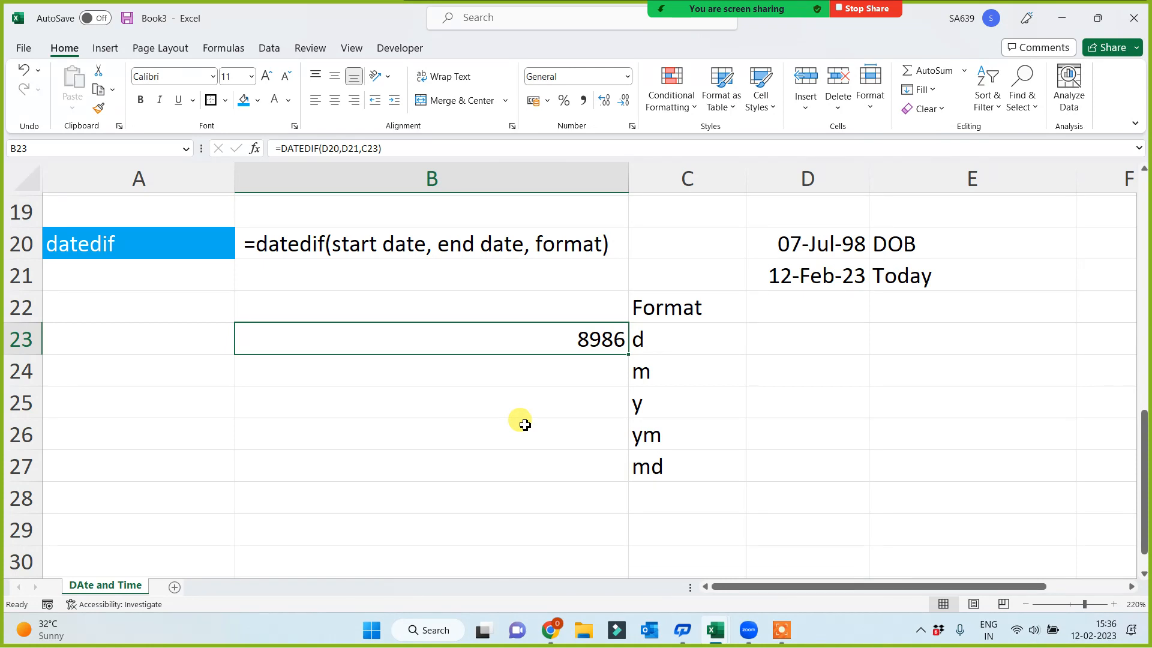
# Calculate the months between the two dates in B24 with =DATEDIF(D20,D21,C24), using the m code
pyautogui.click(592, 373)
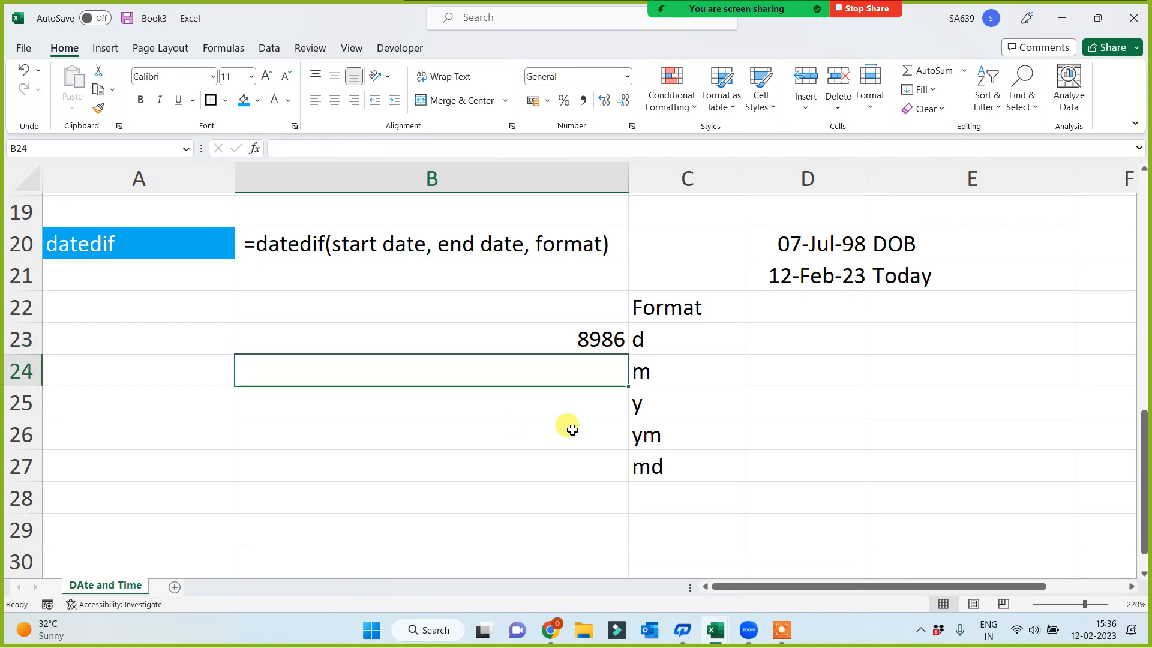
pyautogui.write('=')
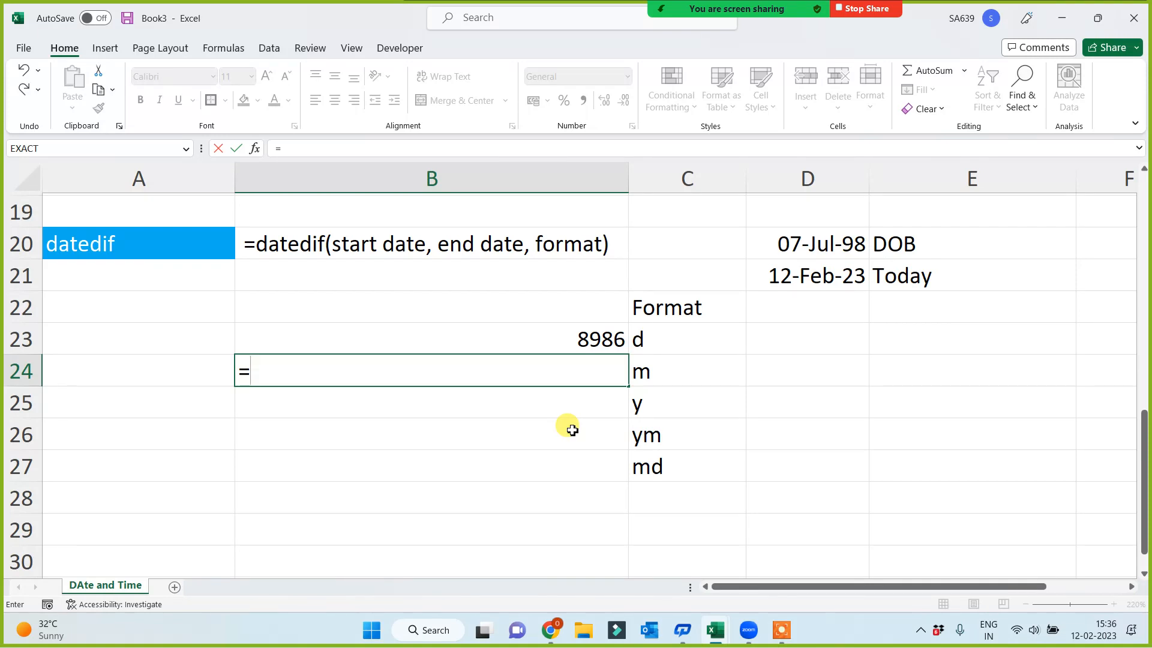
pyautogui.write('datedif(')
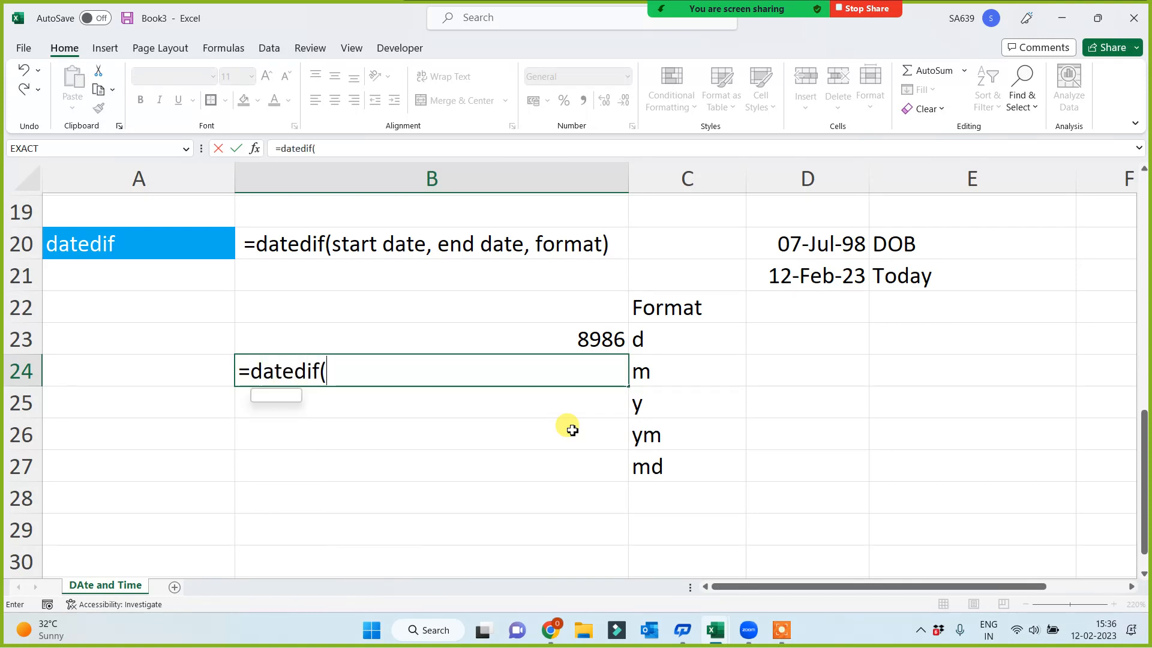
pyautogui.click(799, 239)
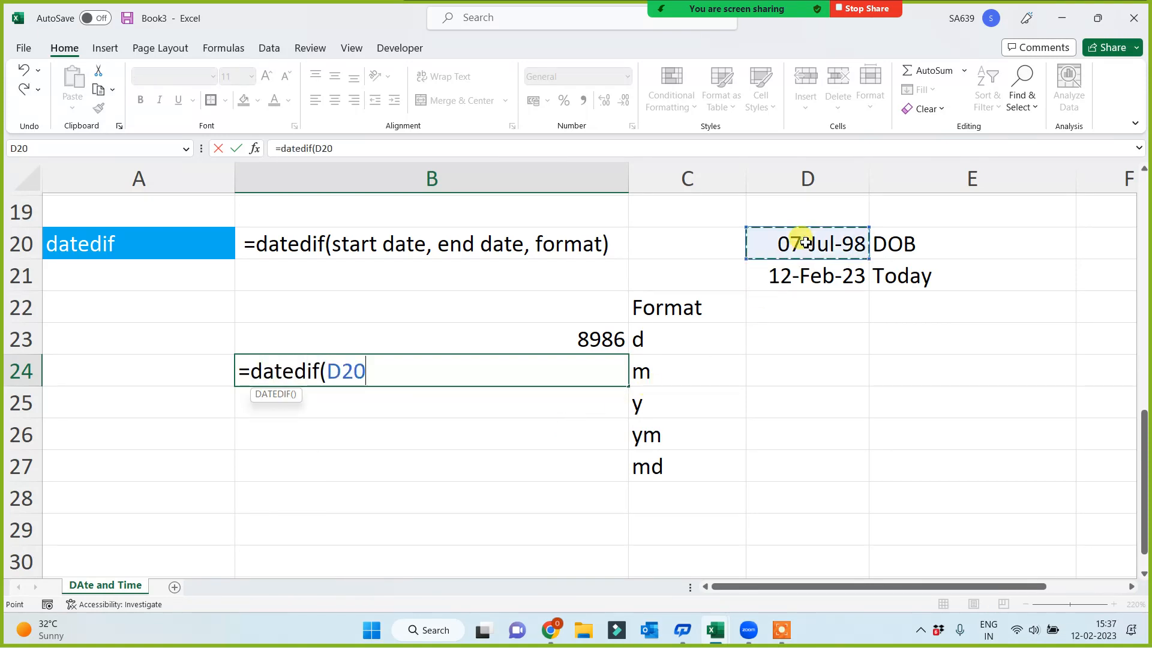
pyautogui.write(',')
pyautogui.click(821, 278)
pyautogui.write(',')
pyautogui.click(664, 371)
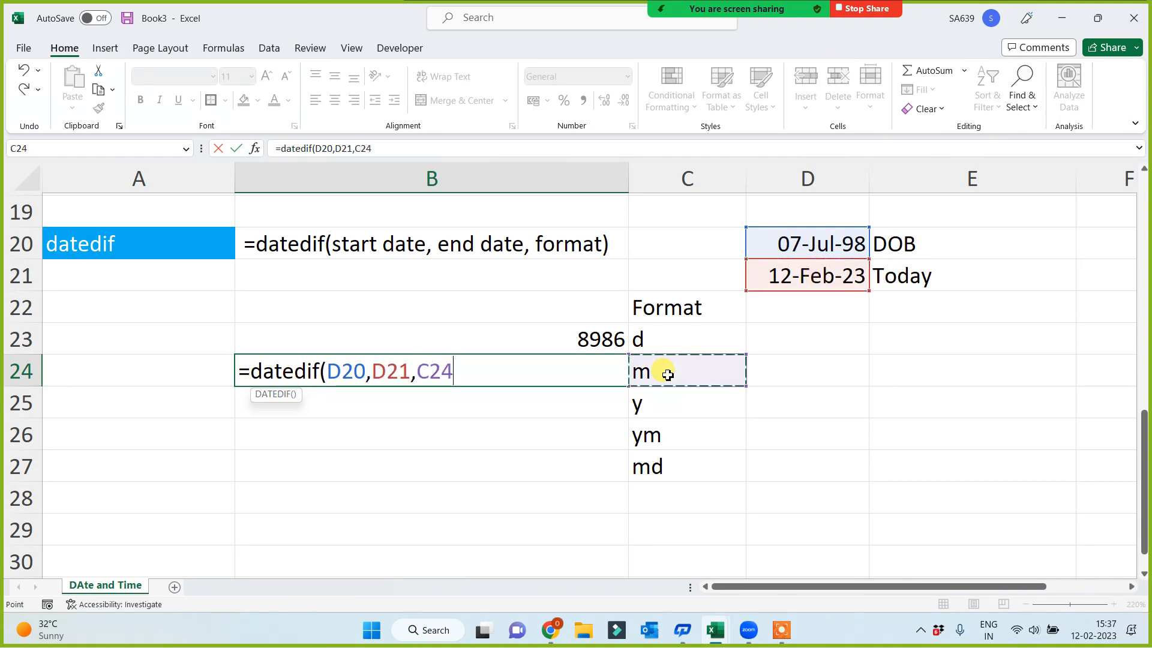
pyautogui.press('Return')
pyautogui.click(580, 371)
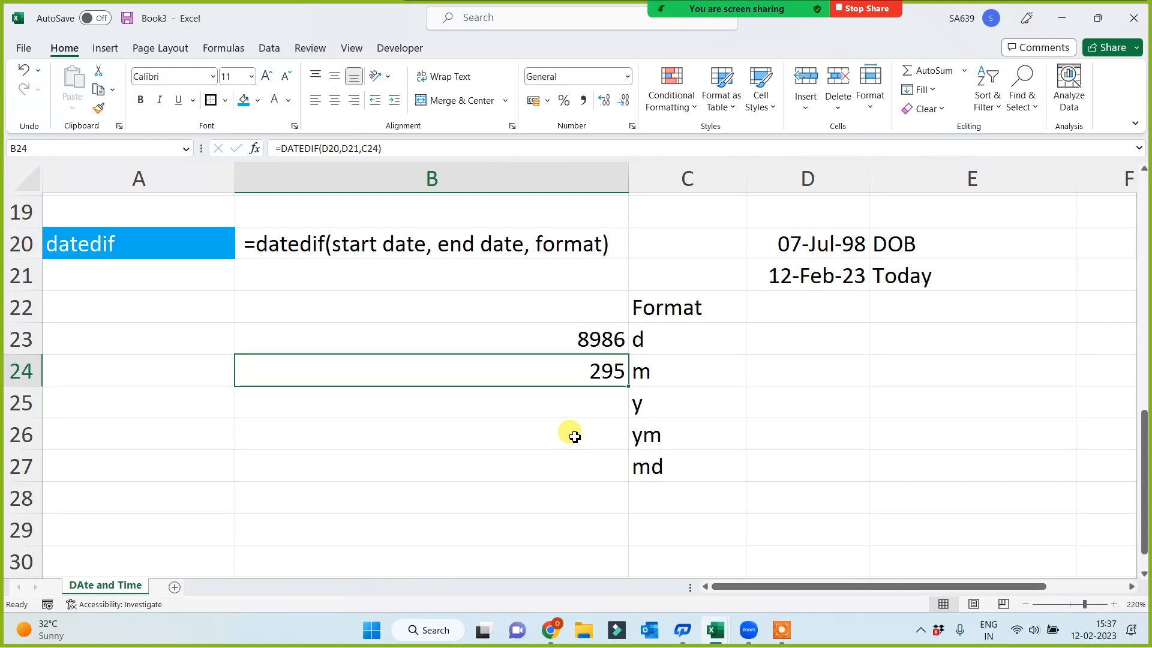
# Review the month result in B24 against the DOB and Today dates in D20:D21
pyautogui.click(800, 250)
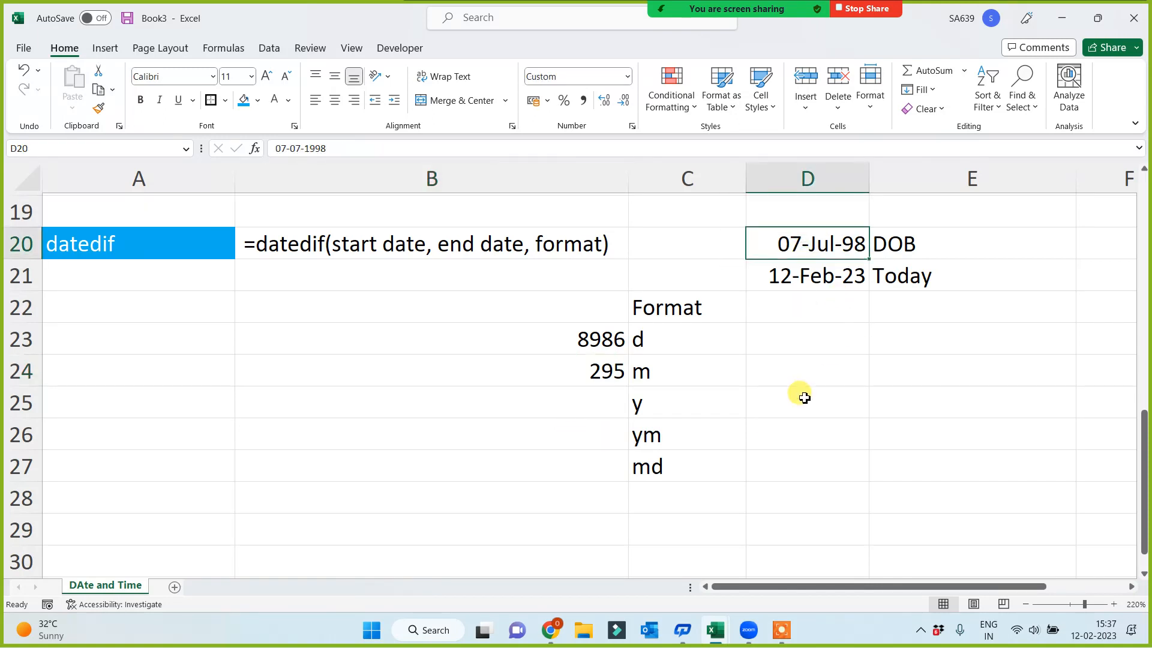
pyautogui.click(596, 367)
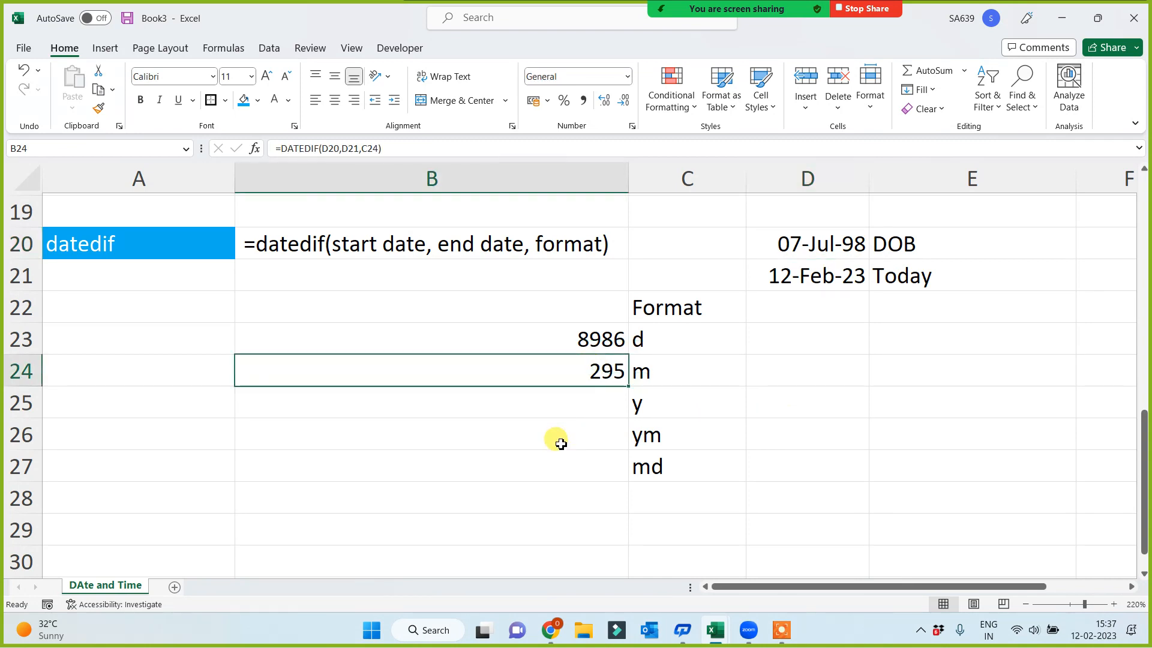
pyautogui.click(808, 282)
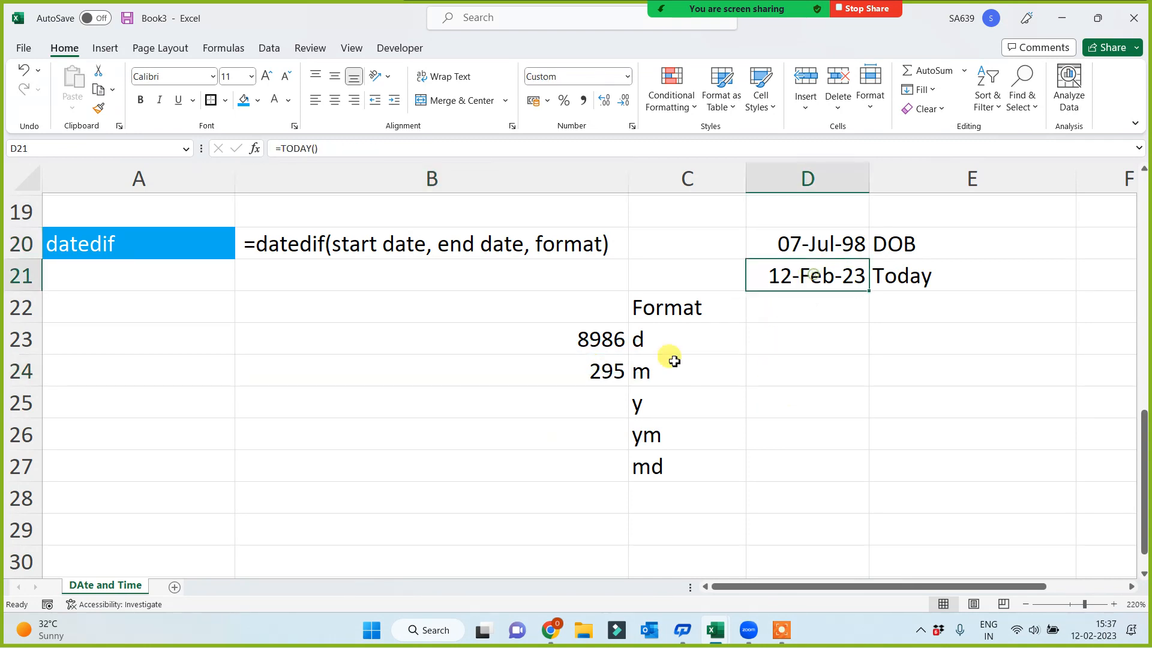
pyautogui.click(596, 367)
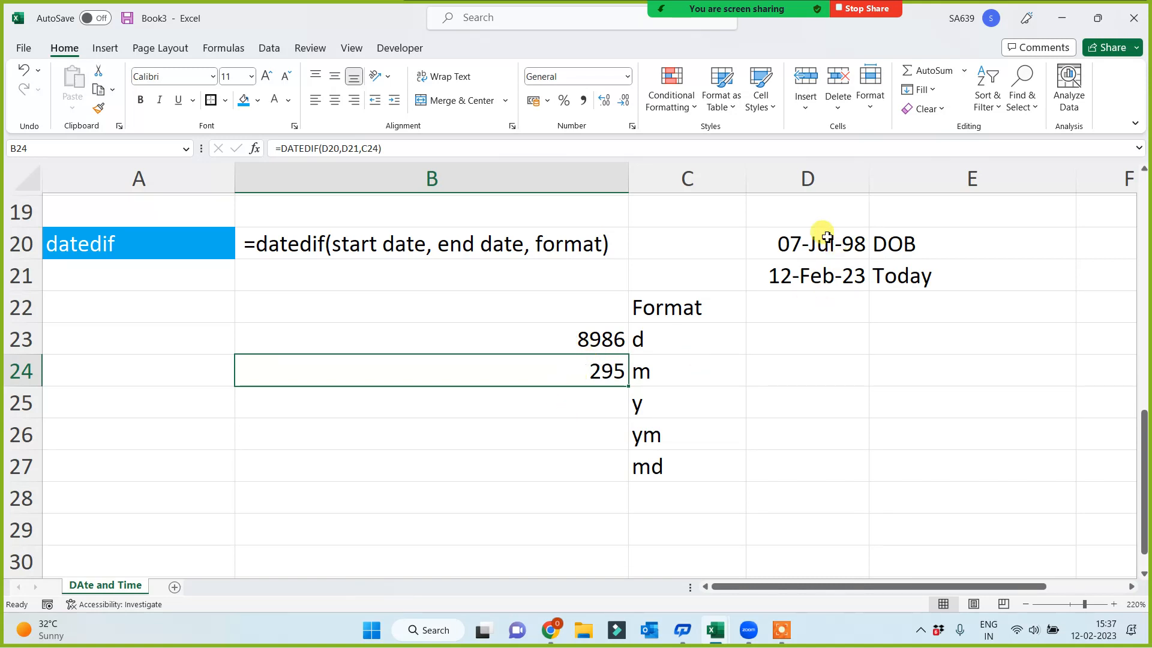
pyautogui.click(924, 250)
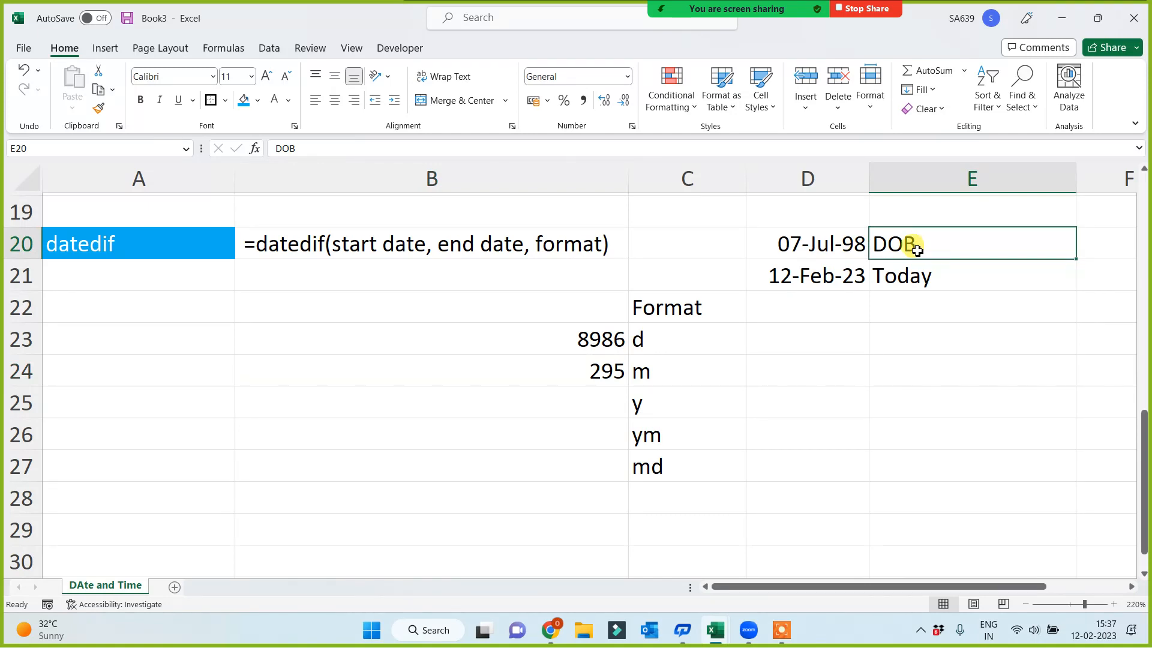
pyautogui.click(601, 381)
pyautogui.click(589, 402)
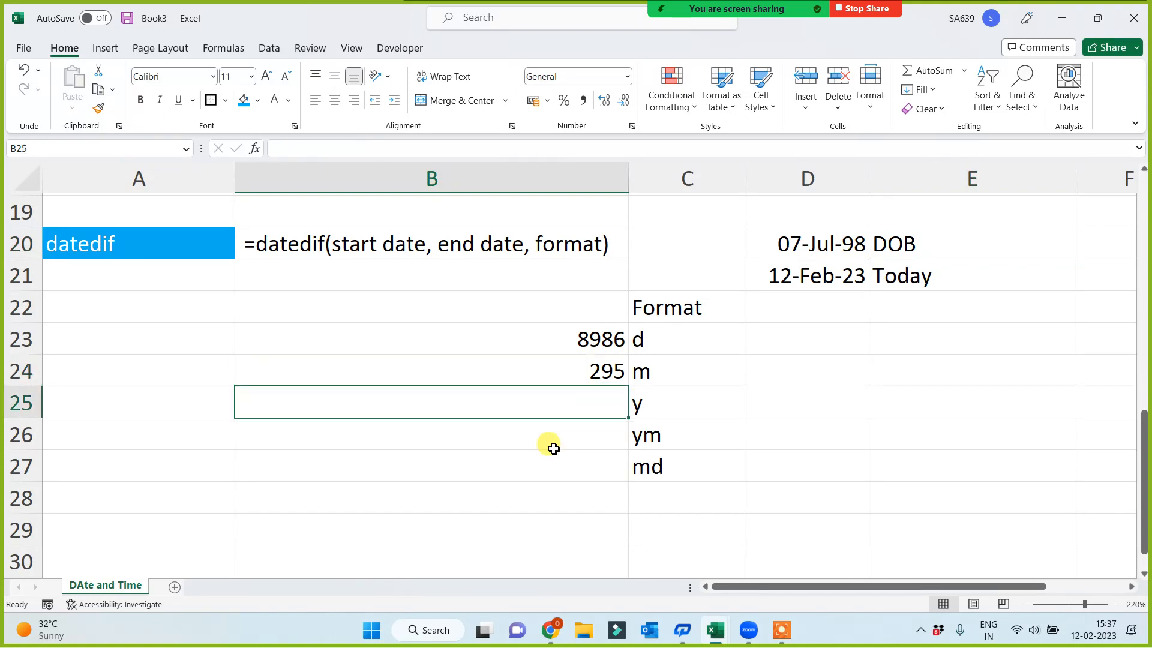
# Calculate the complete years between the two dates in B25 with =DATEDIF(D20,D21,C25), using the y code
pyautogui.write('=datedif')
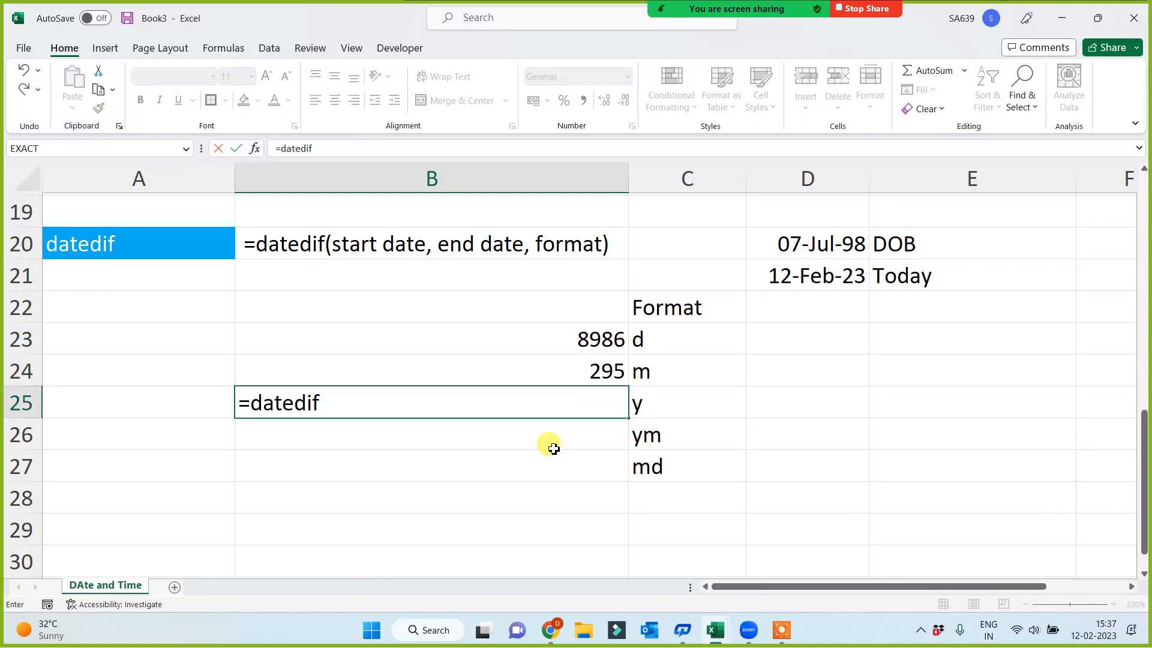
pyautogui.write('(')
pyautogui.click(855, 242)
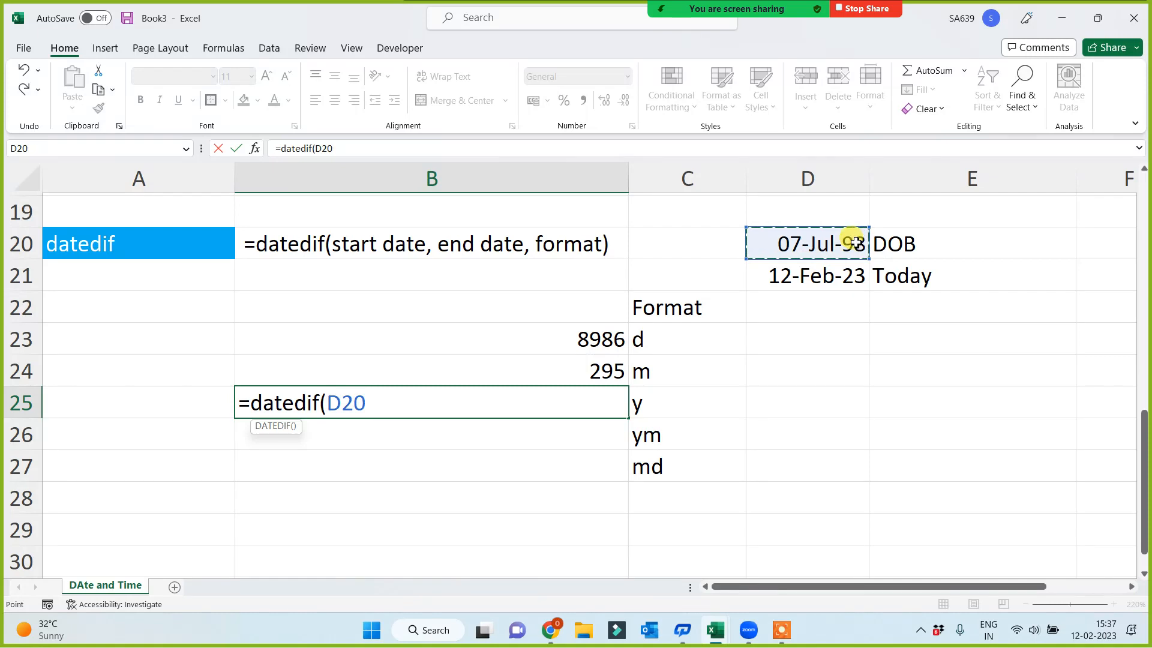
pyautogui.write(',')
pyautogui.click(819, 273)
pyautogui.write(',')
pyautogui.click(679, 402)
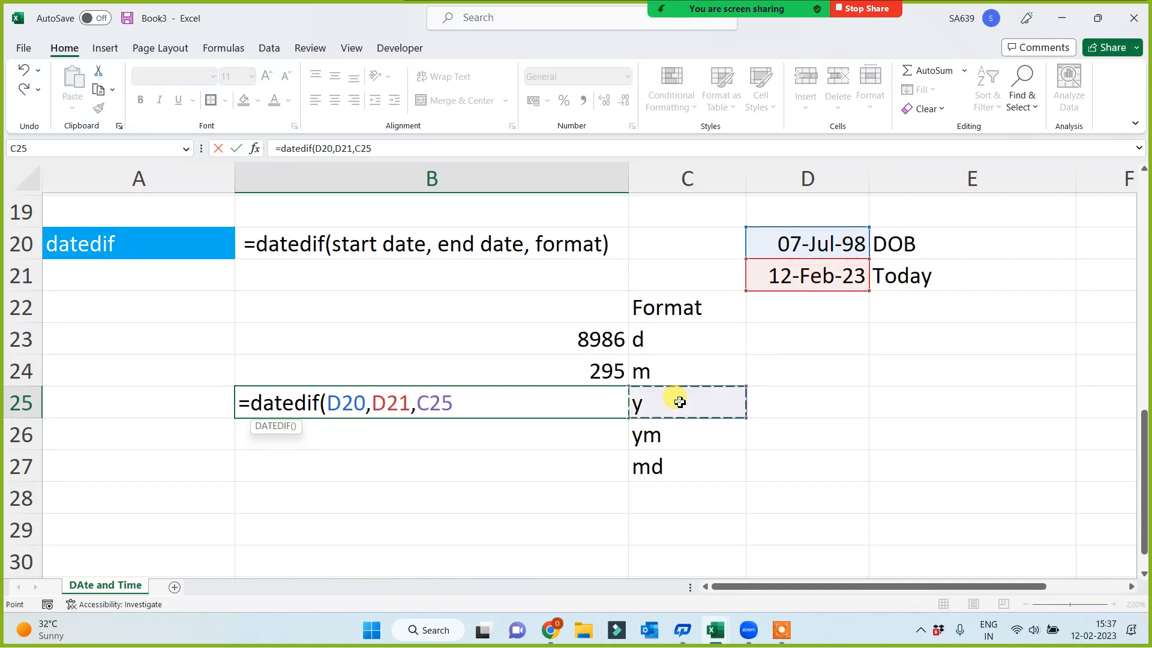
pyautogui.write(')')
pyautogui.press('Return')
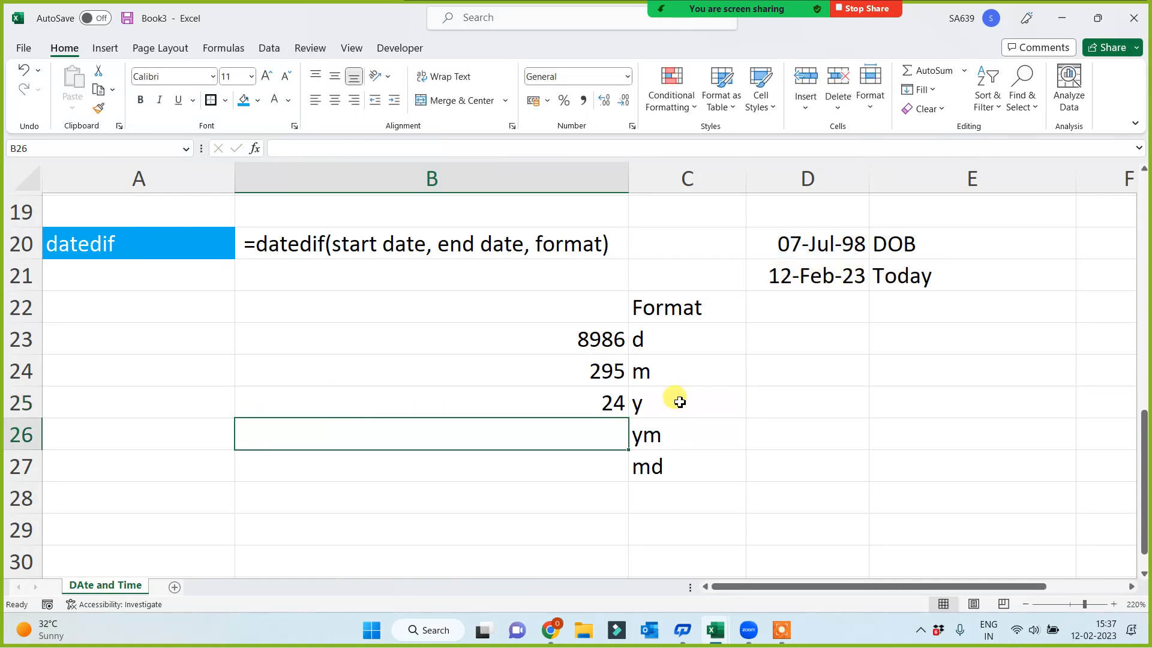
pyautogui.click(540, 408)
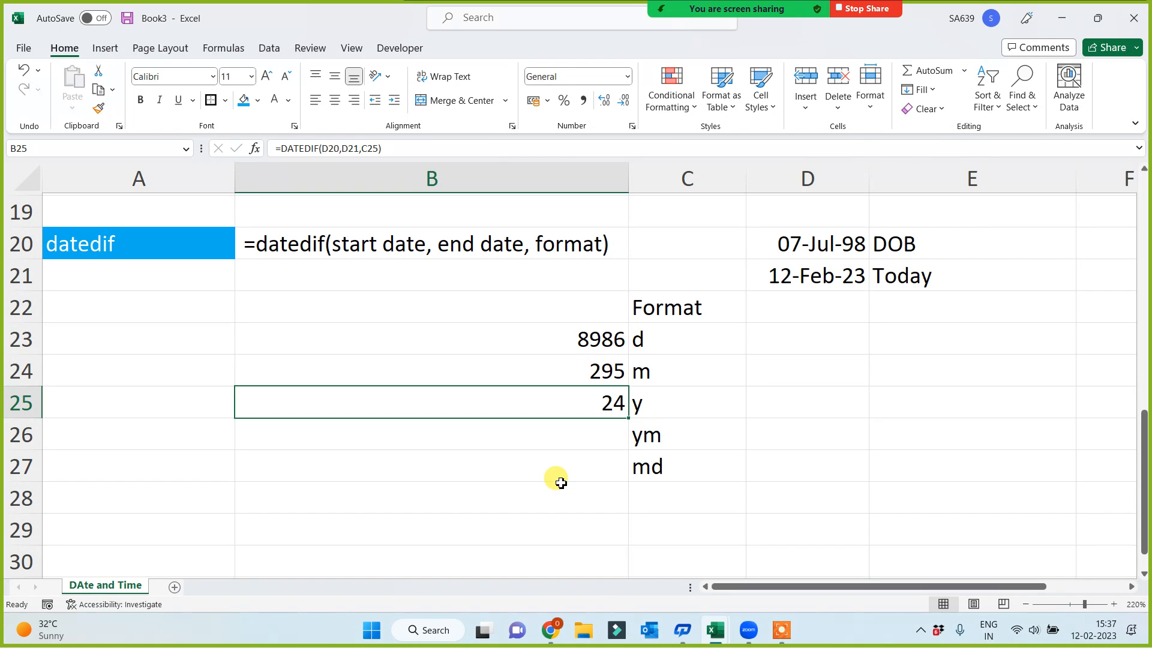
# Calculate the months remaining after complete years in B26 with =DATEDIF(D20,D21,C26), using the ym code
pyautogui.click(675, 436)
pyautogui.click(660, 480)
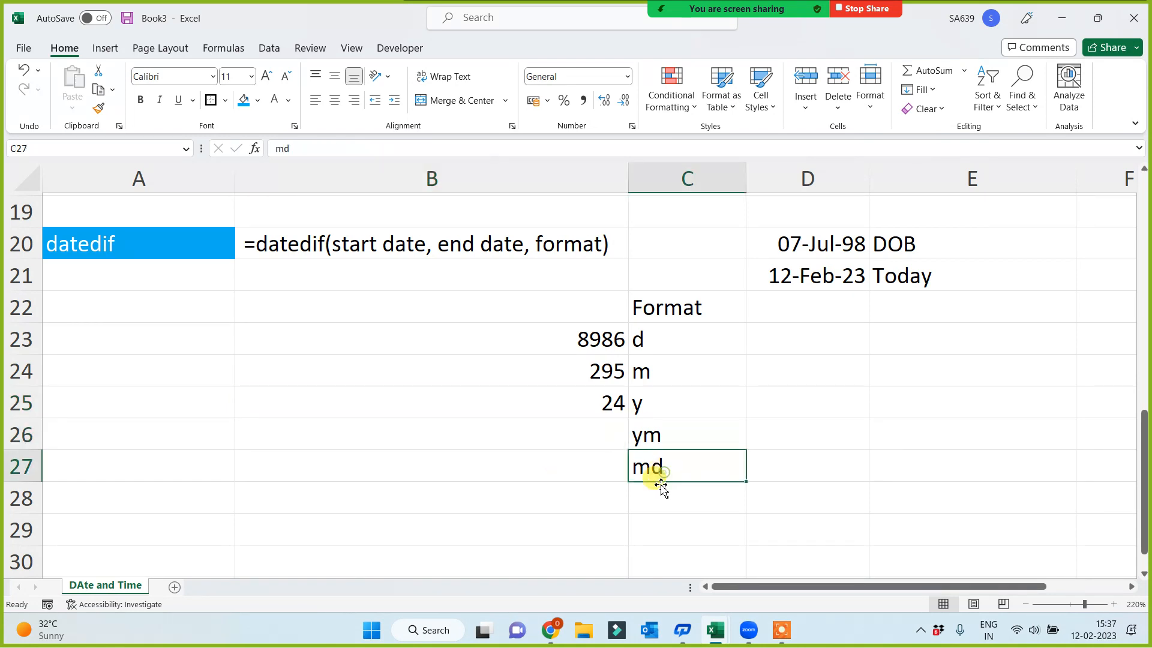
pyautogui.click(591, 437)
pyautogui.write('=')
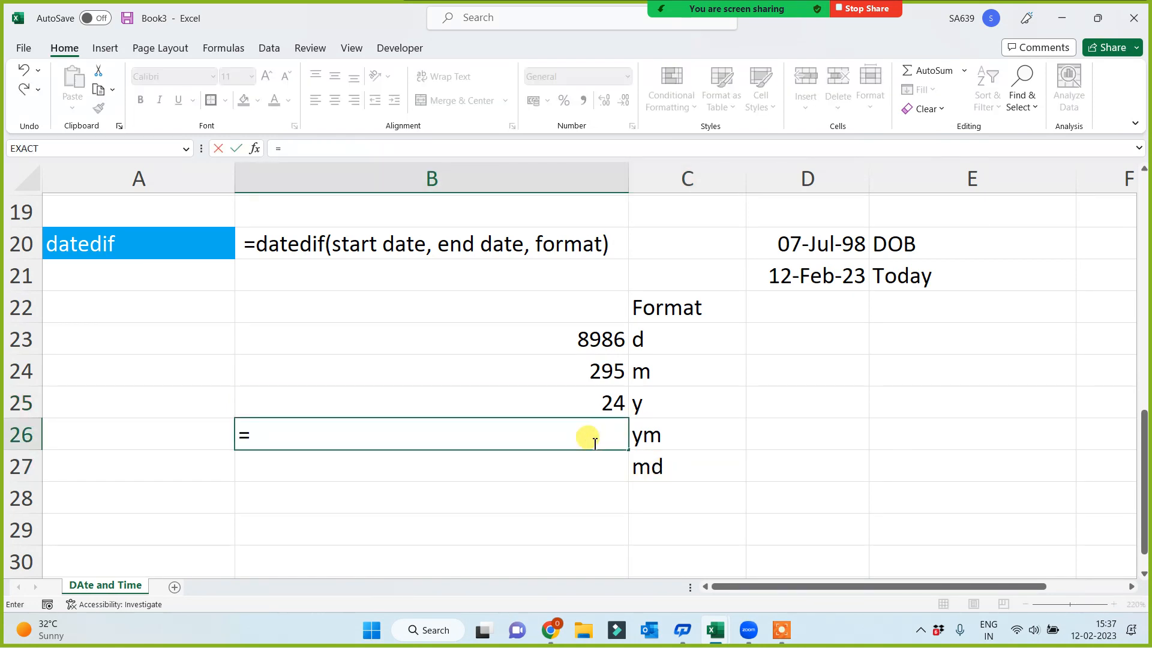
pyautogui.write('datedif(')
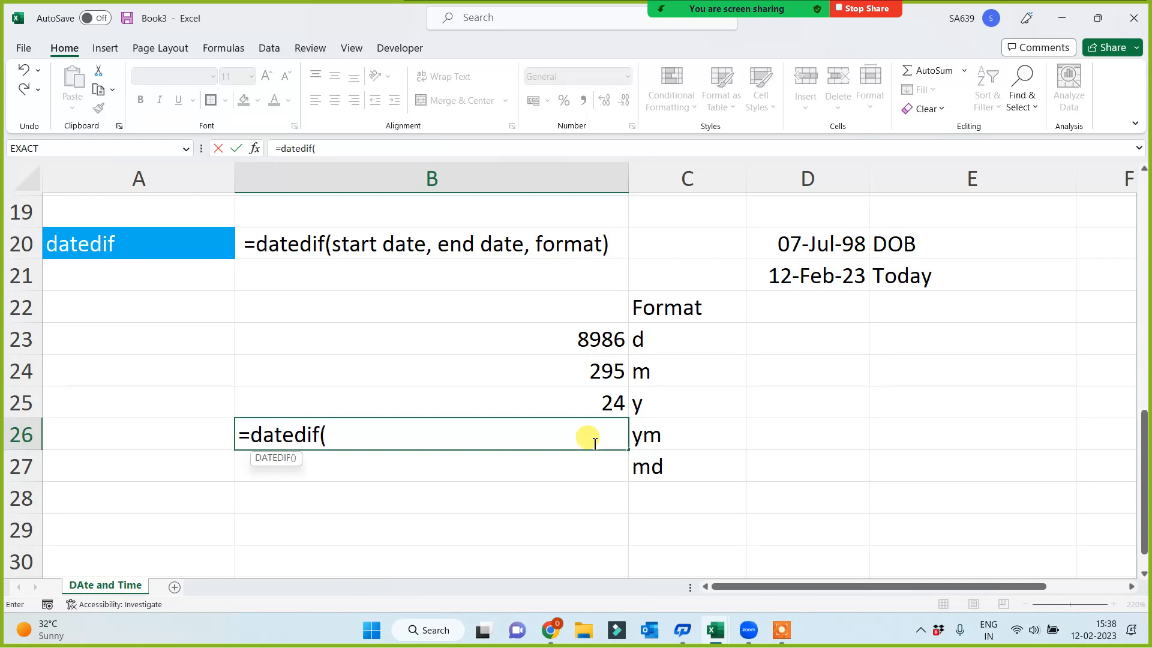
pyautogui.click(827, 243)
pyautogui.write(',')
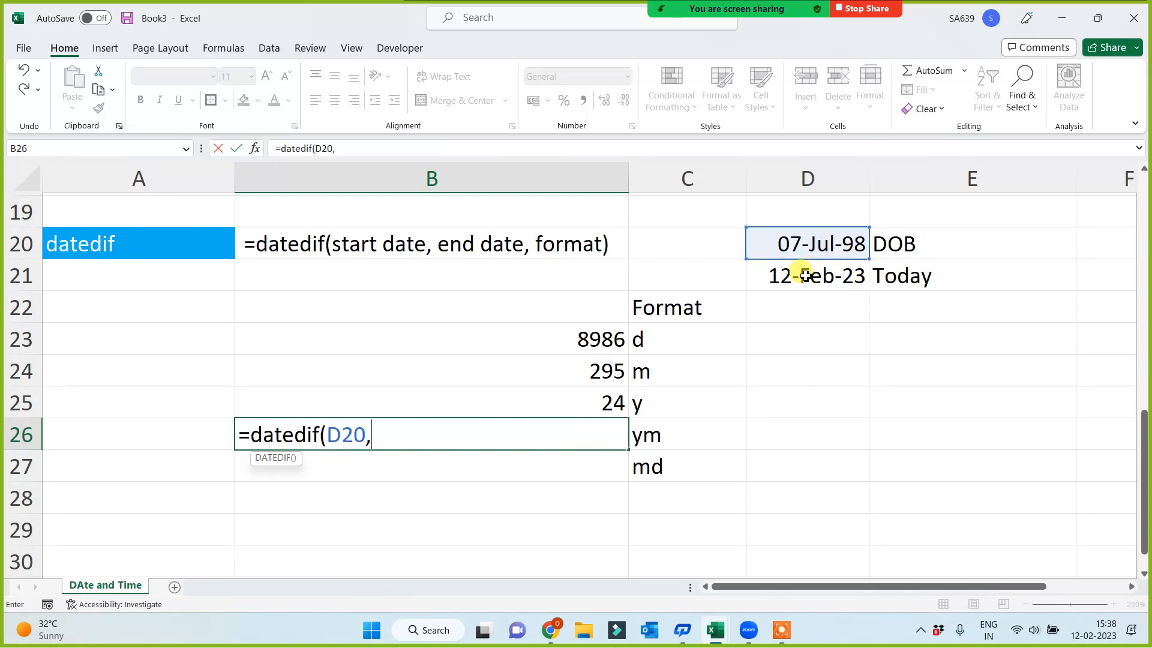
pyautogui.click(806, 275)
pyautogui.write(',')
pyautogui.click(689, 433)
pyautogui.press('Return')
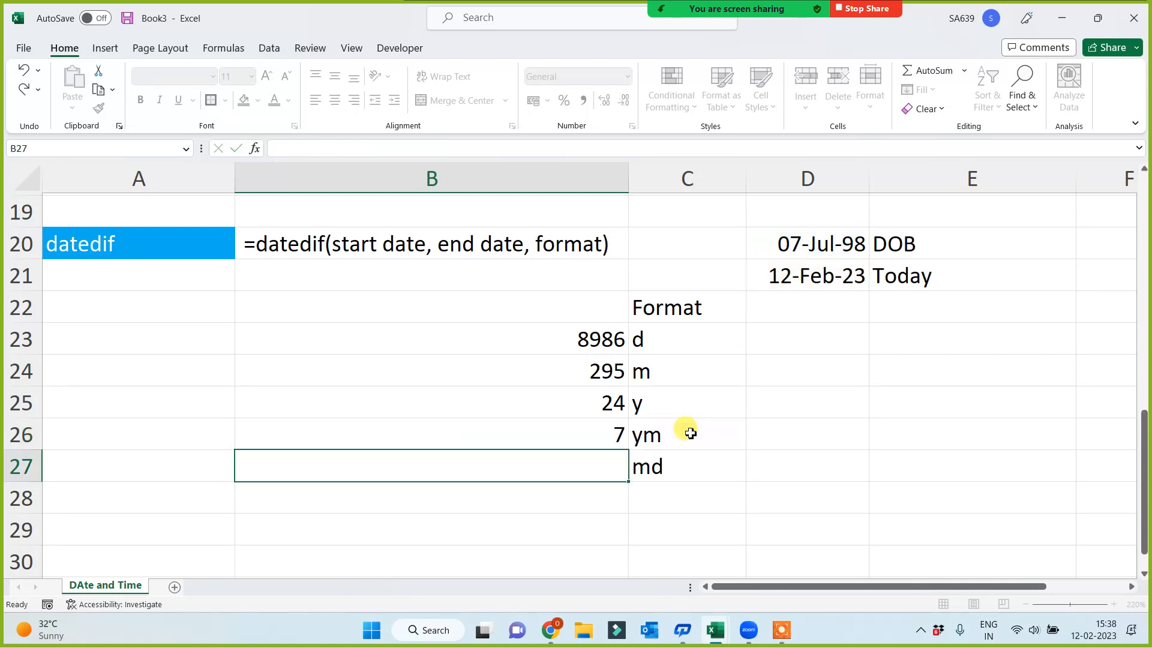
# Calculate the days remaining after complete months in B27 with =DATEDIF(D20,D21,C27), using the md code
pyautogui.write('=datd')
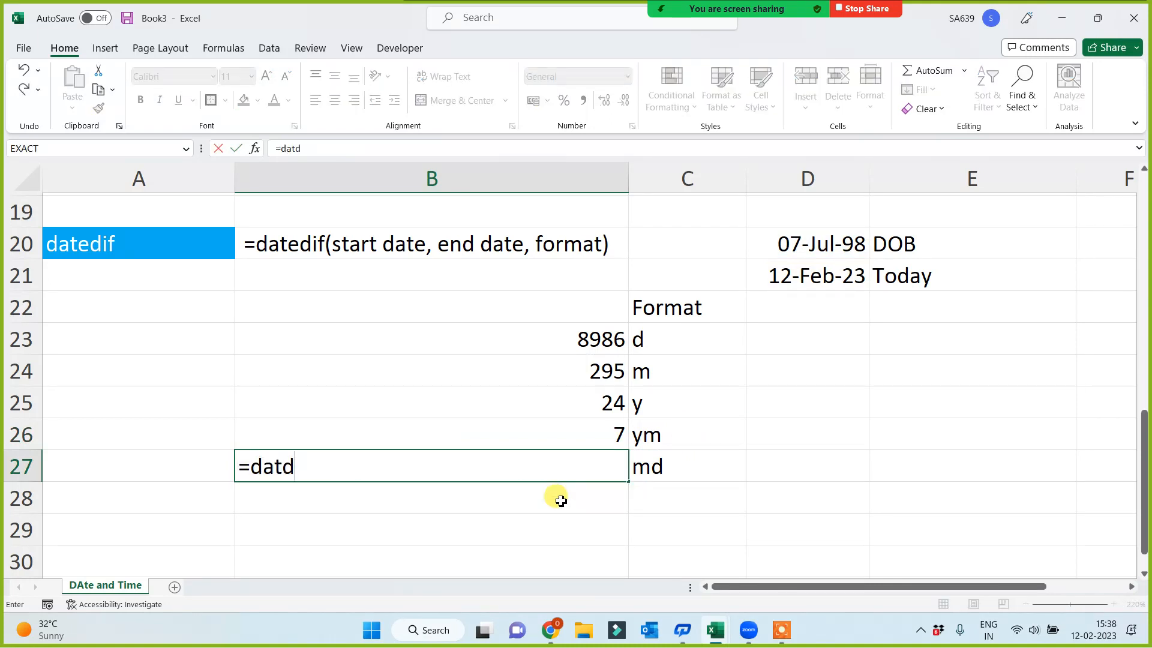
pyautogui.press('BackSpace')
pyautogui.write('edif(')
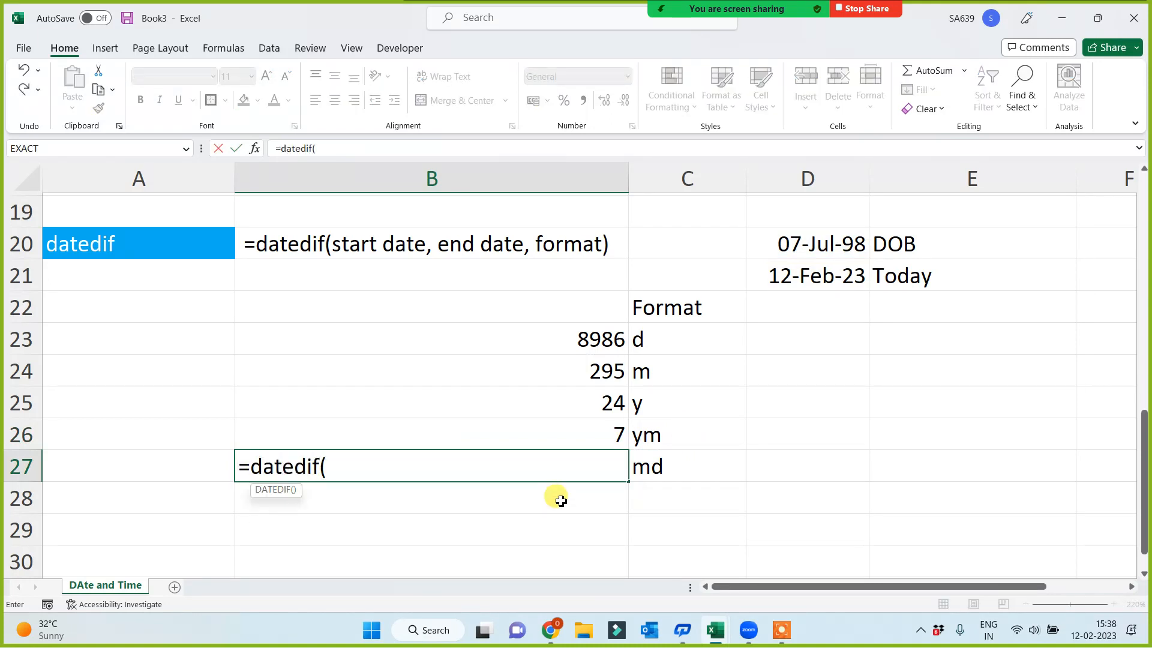
pyautogui.click(781, 242)
pyautogui.write(',')
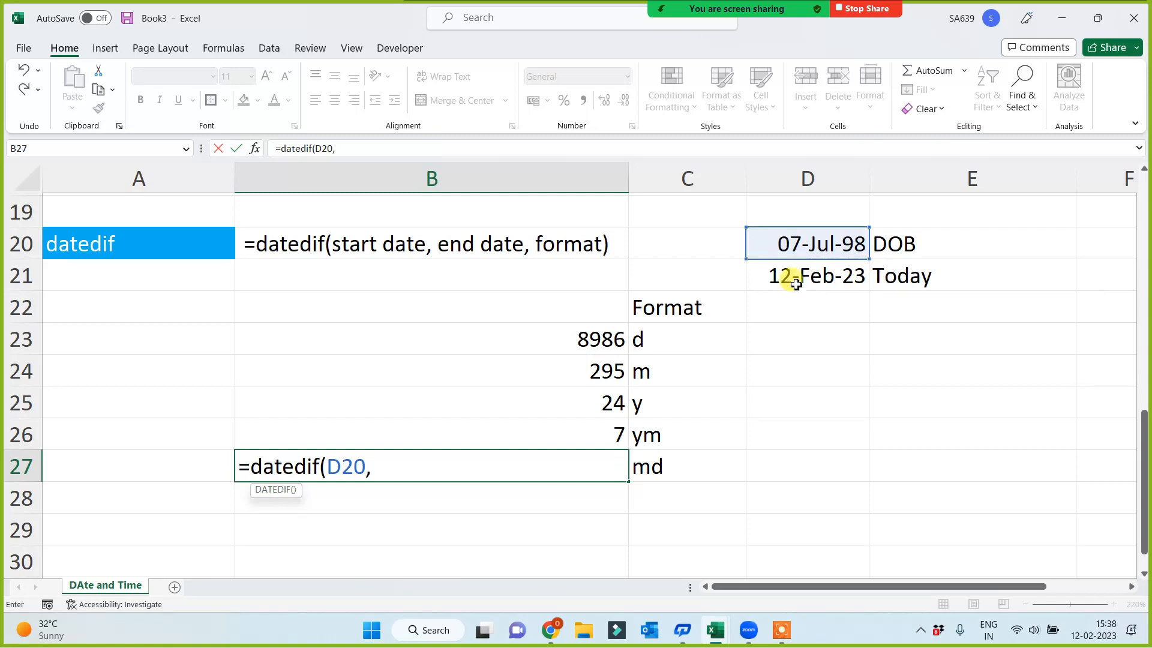
pyautogui.click(795, 281)
pyautogui.write(',')
pyautogui.click(667, 469)
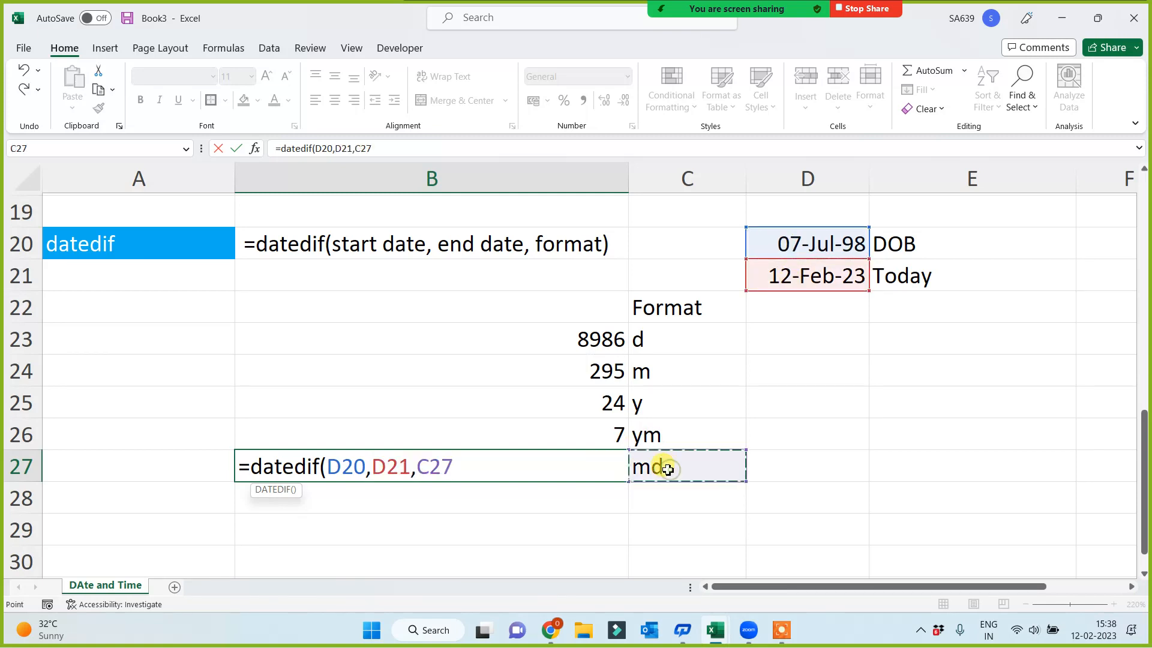
pyautogui.press('Return')
pyautogui.click(558, 403)
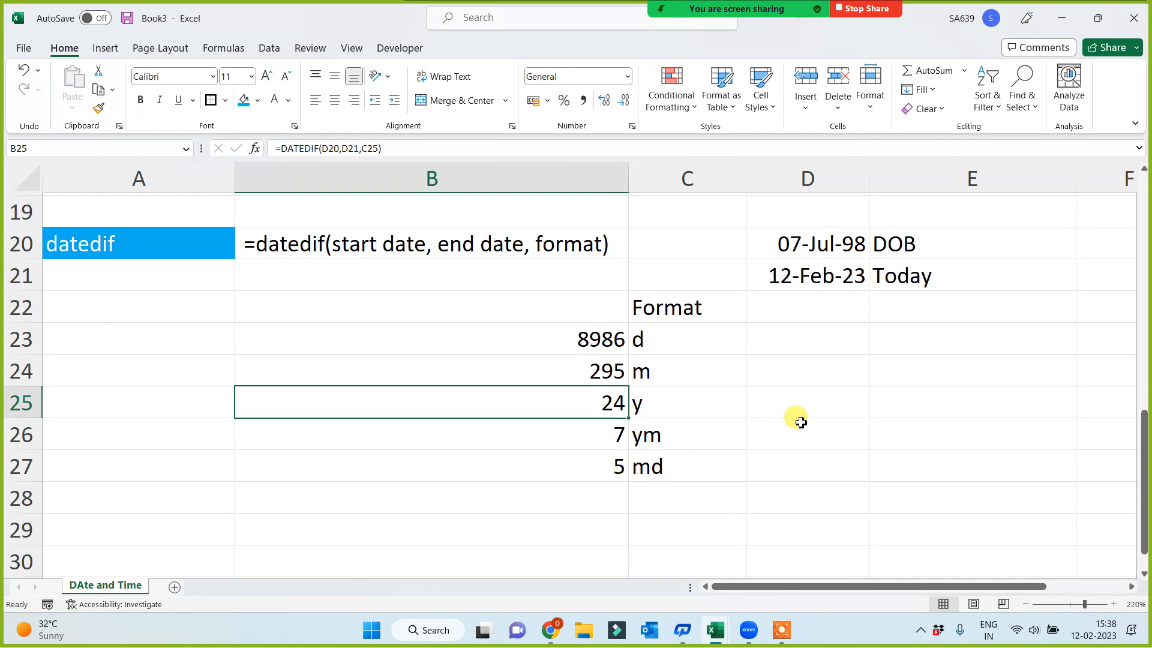
# Replace the DOB in D20 with a different sample date of birth and check the recalculated results in B24:B27
pyautogui.click(810, 242)
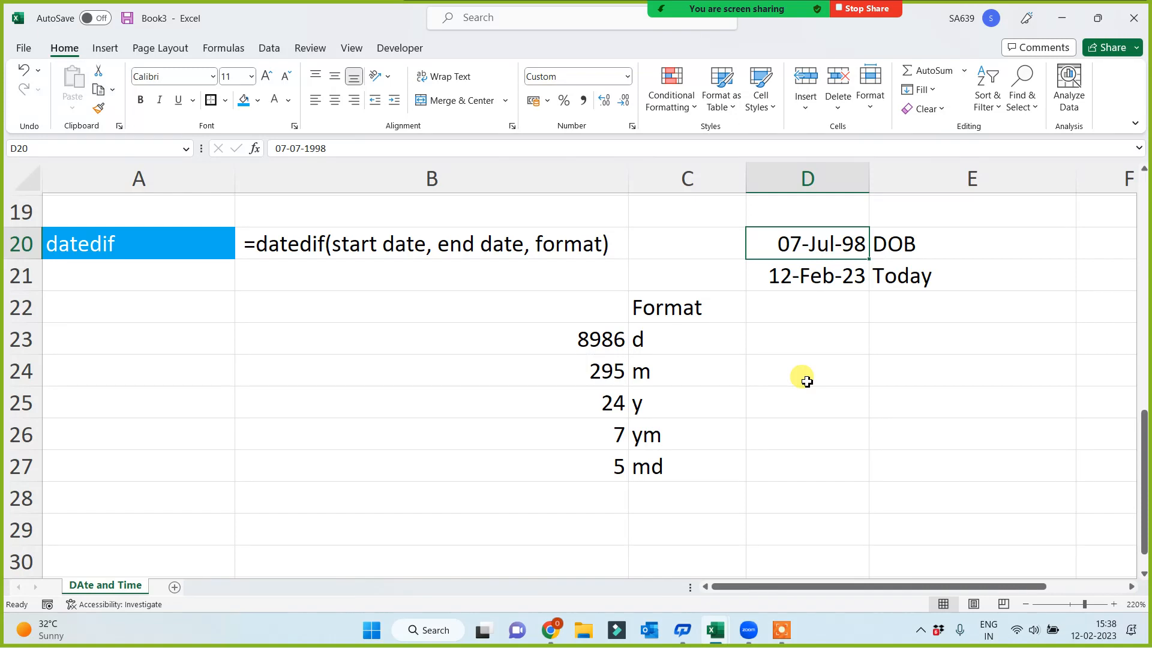
pyautogui.write('22')
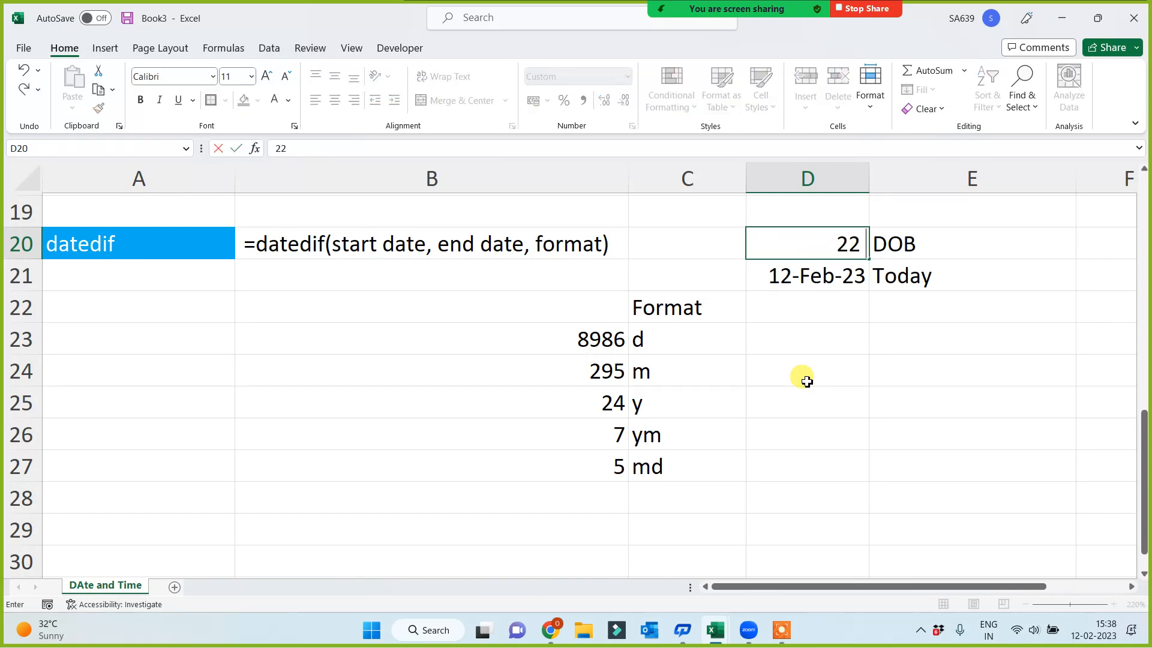
pyautogui.write(' Nov 1')
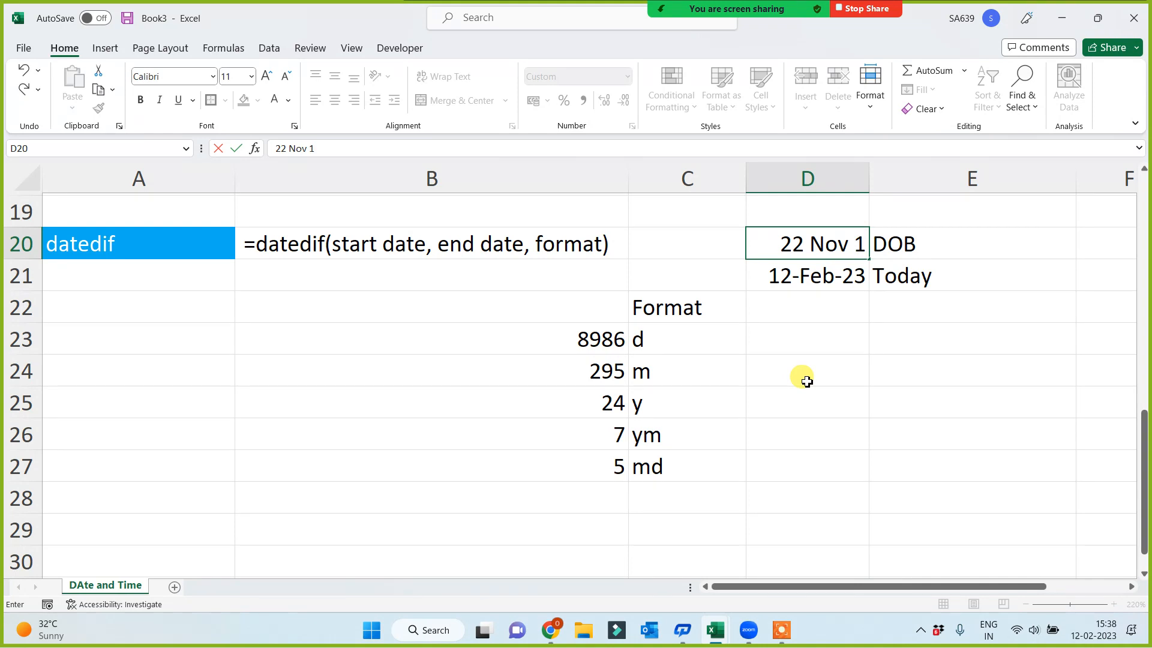
pyautogui.press('BackSpace')
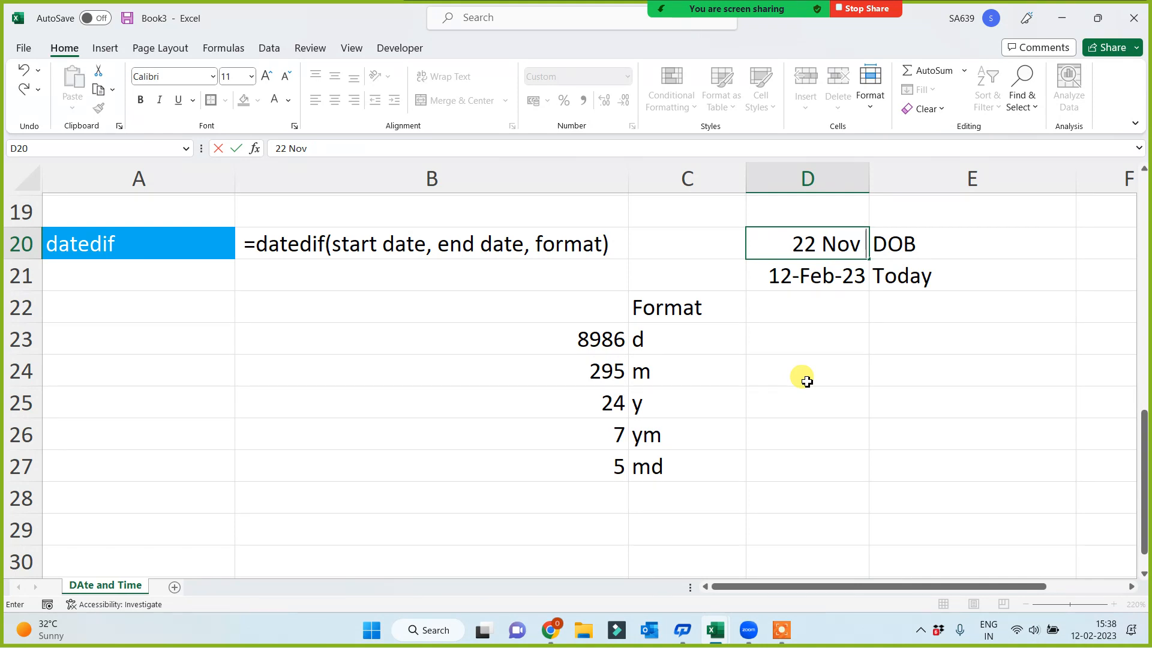
pyautogui.write('2002')
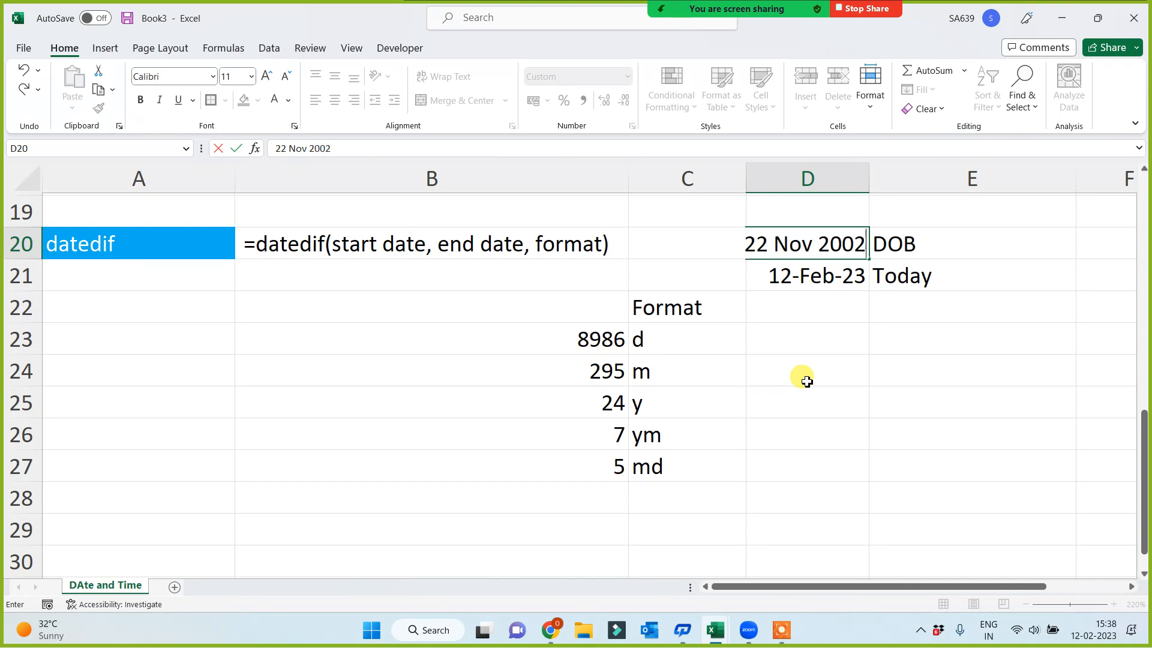
pyautogui.press('Return')
pyautogui.click(570, 383)
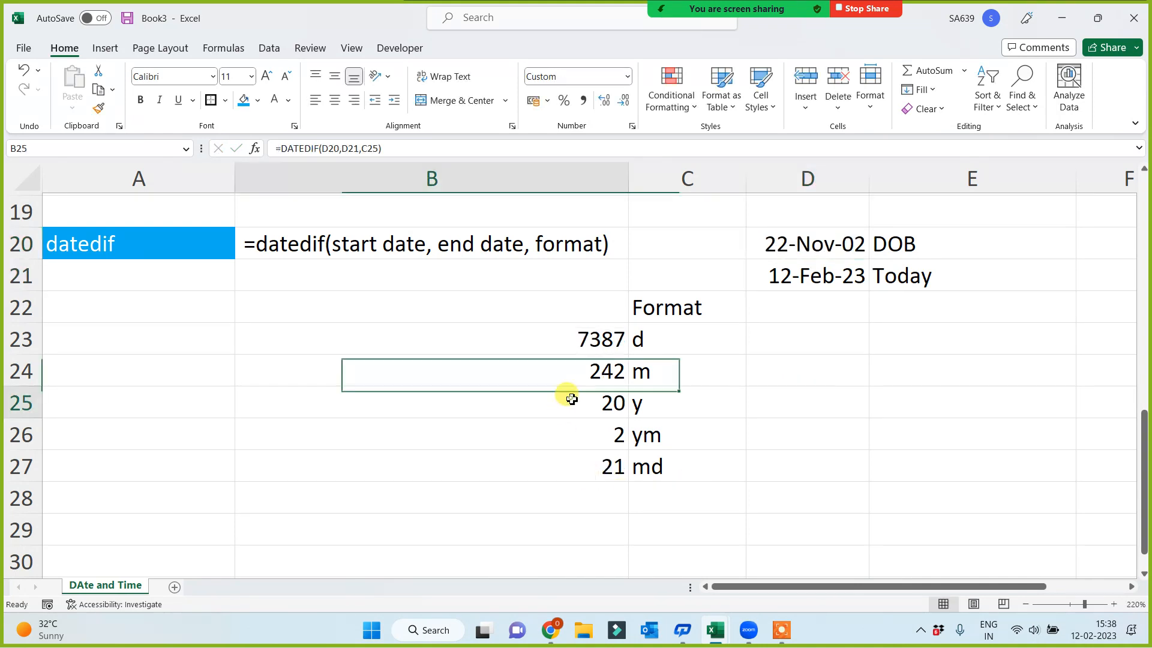
pyautogui.click(571, 399)
pyautogui.click(575, 430)
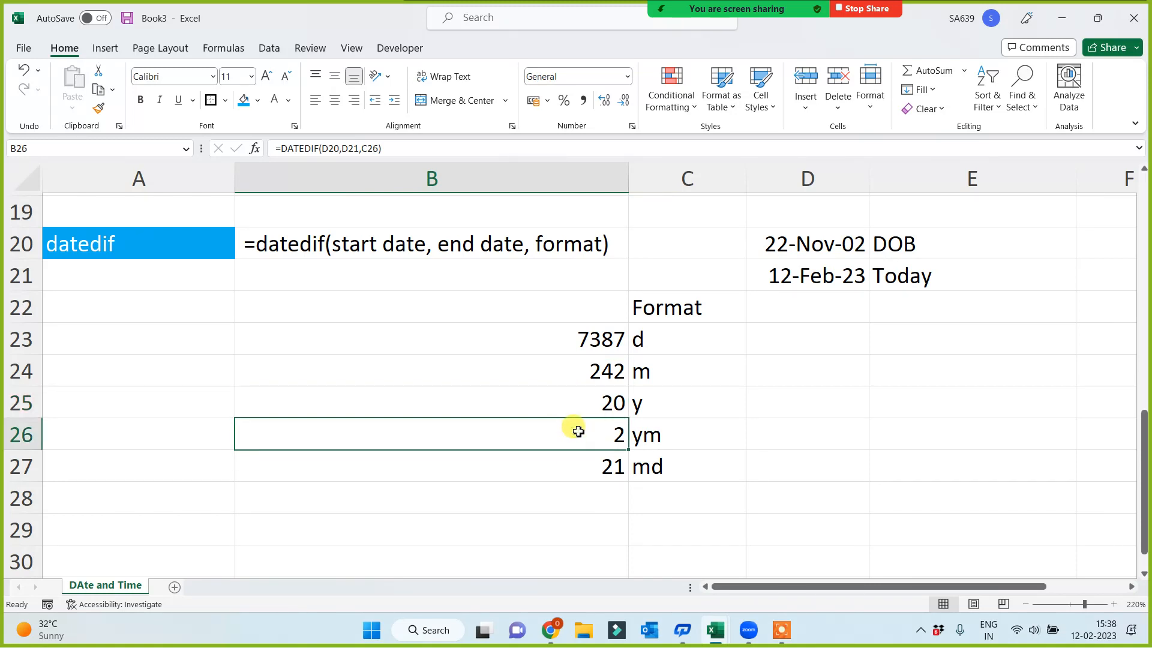
pyautogui.click(567, 469)
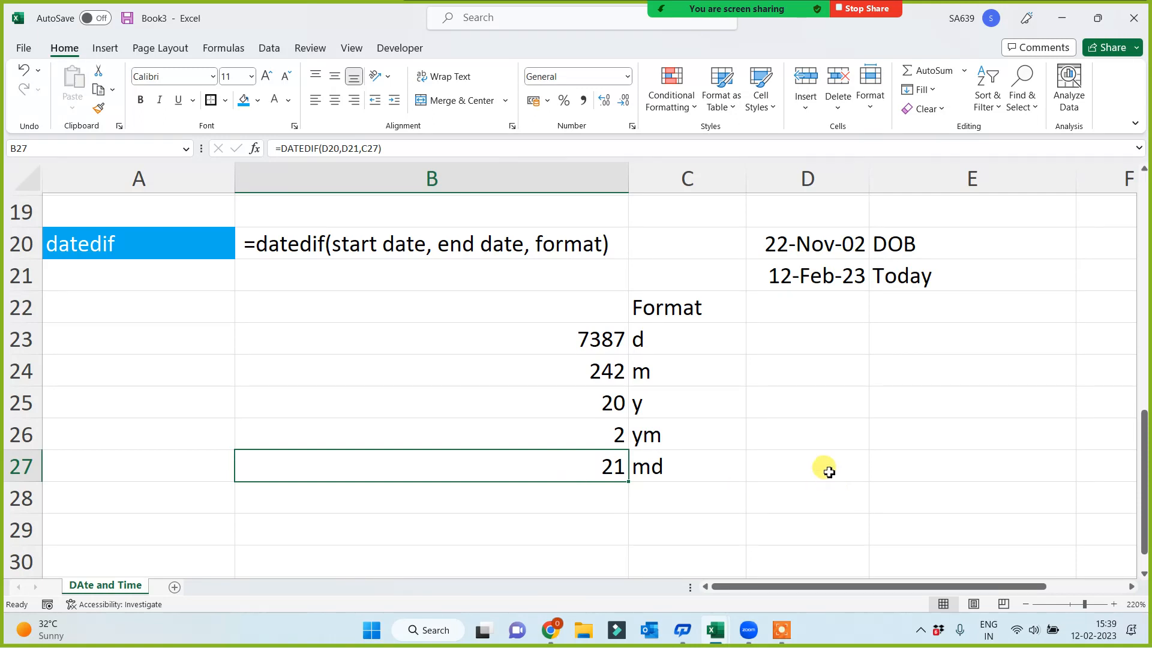
# Replace the DOB in D20 with a date exactly one year and one day before the Today date in D21
pyautogui.click(783, 250)
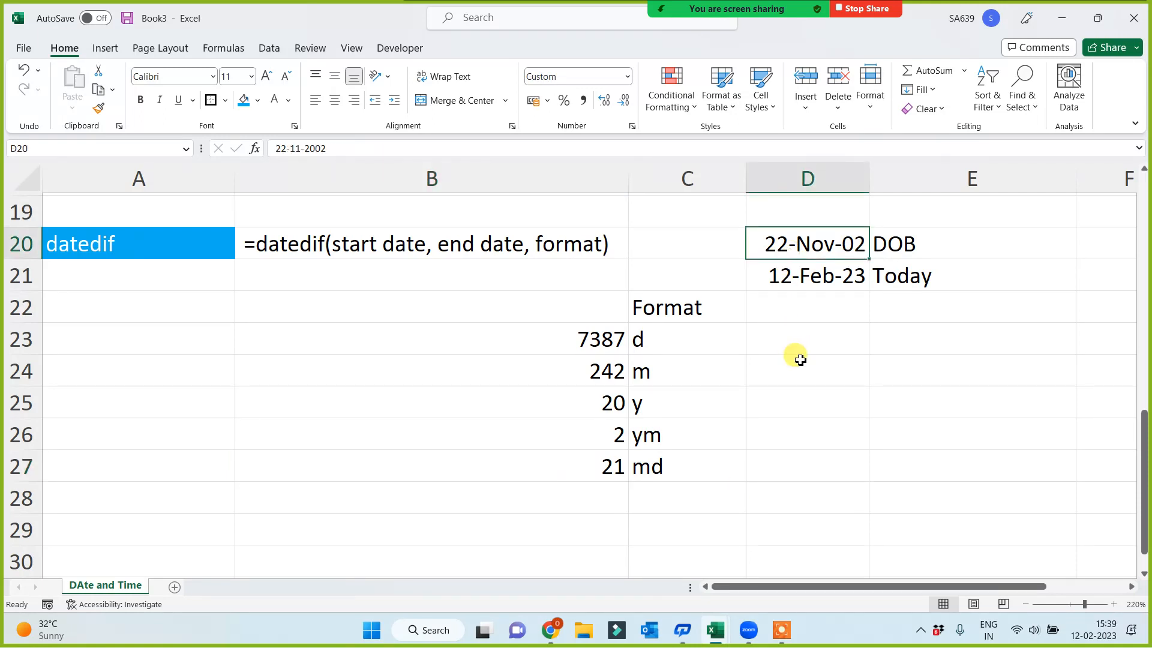
pyautogui.write('11 Feb')
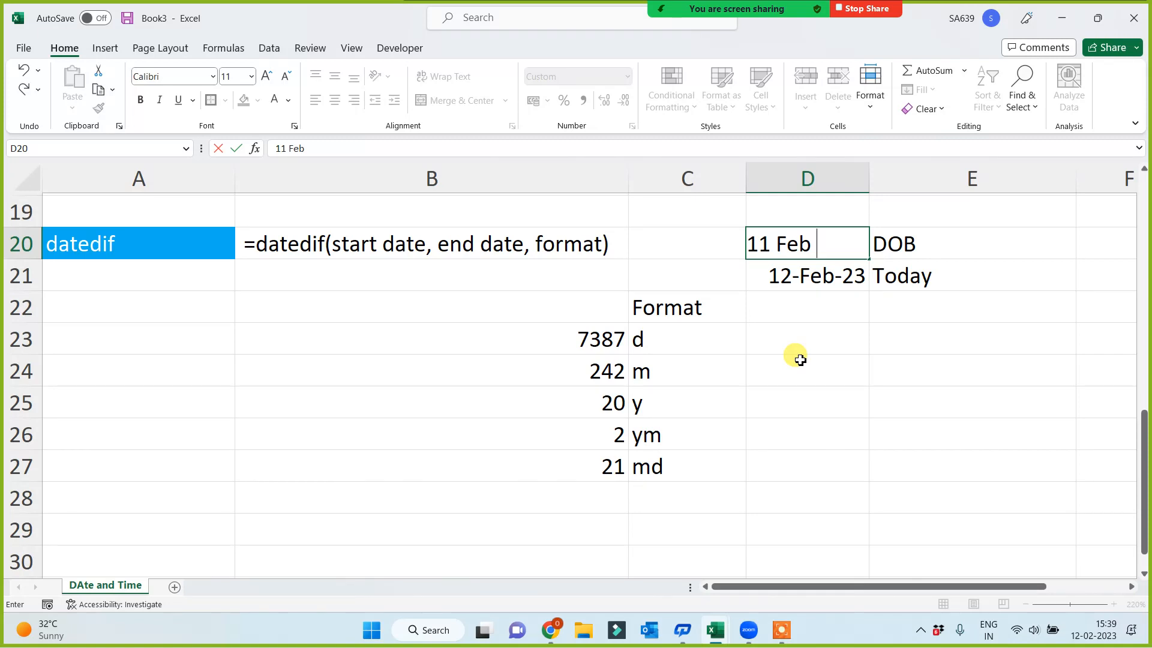
pyautogui.write('2022')
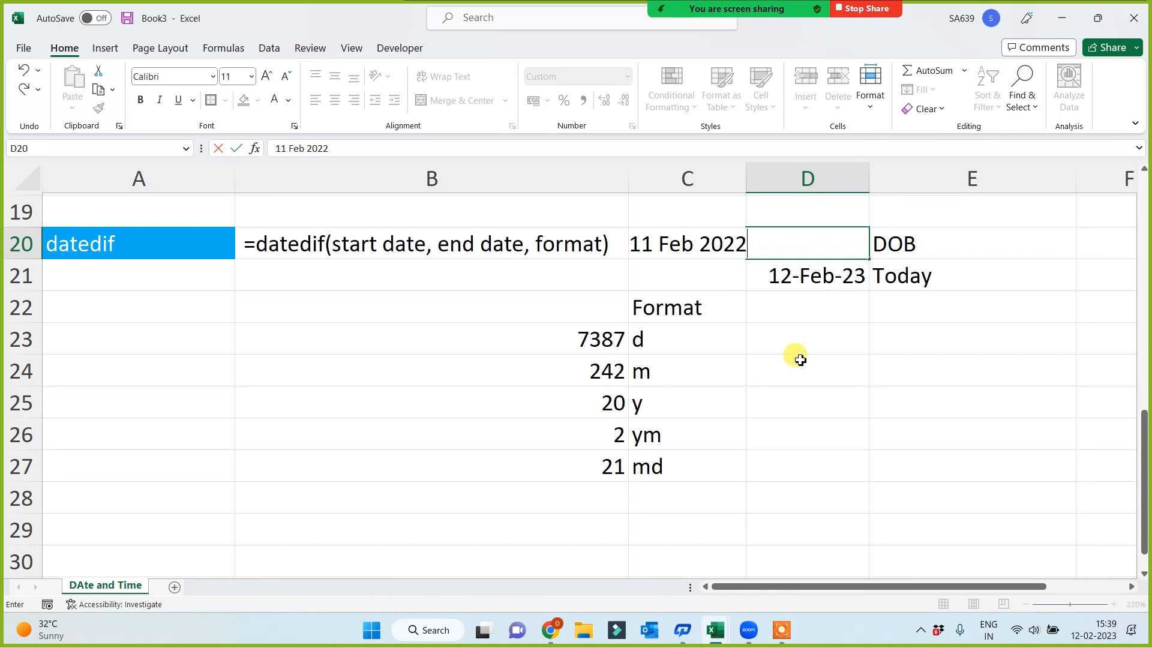
pyautogui.press('Return')
# Examine the DATEDIF results in B23:B27 for each format code against the DOB and Today dates in D20:D21
pyautogui.click(599, 404)
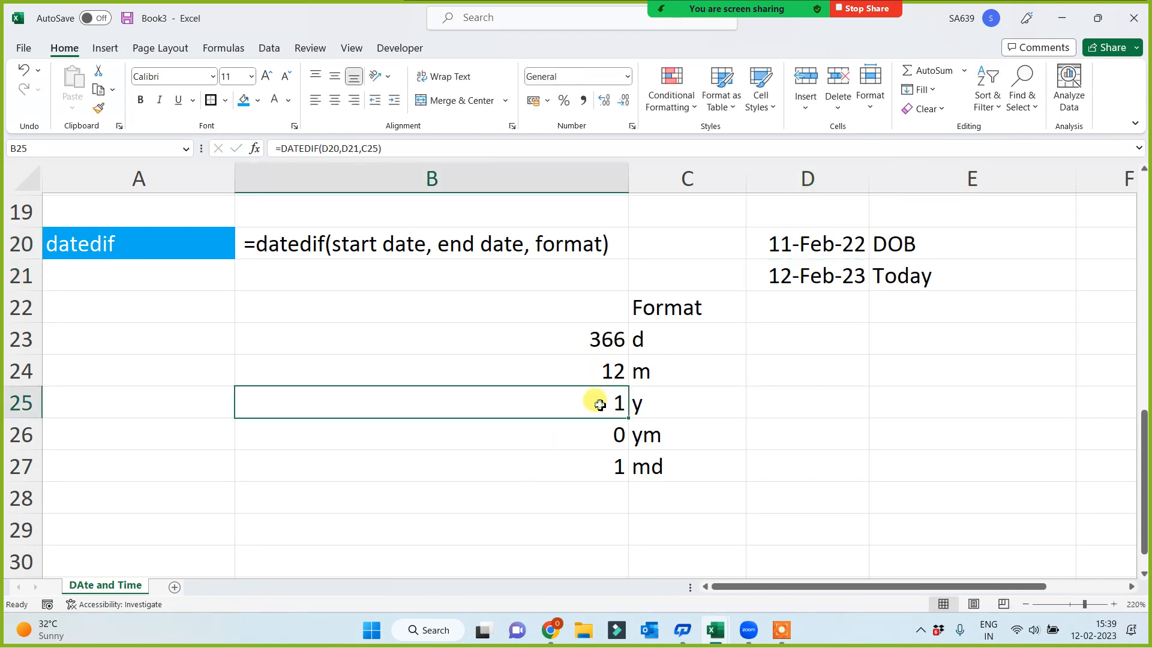
pyautogui.click(588, 464)
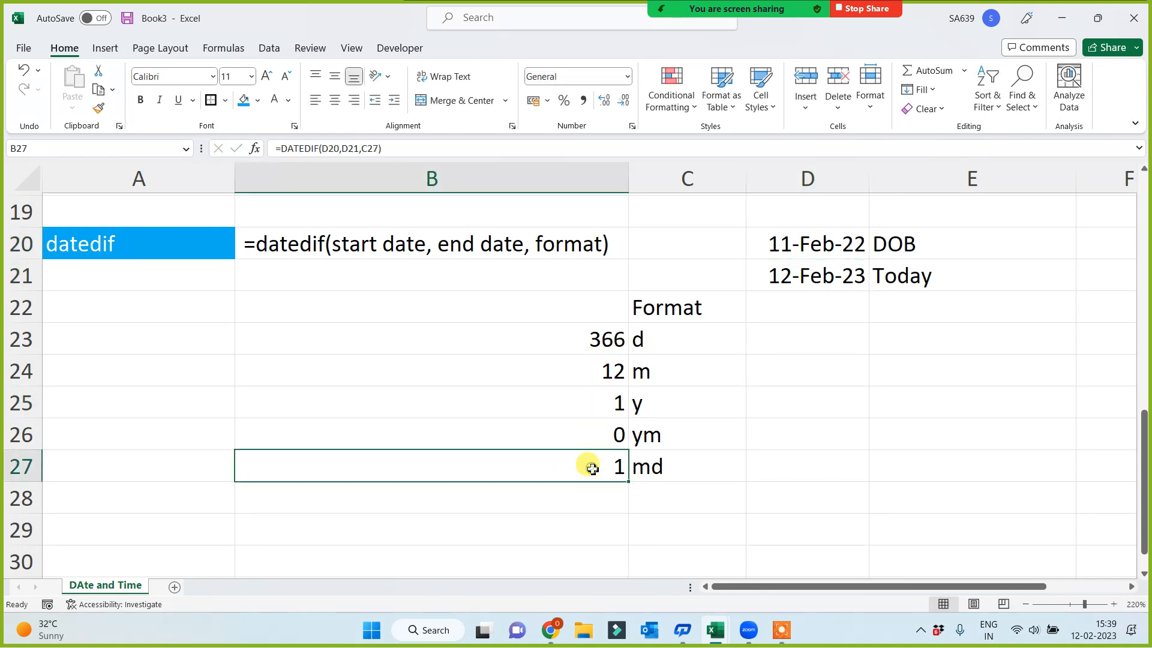
pyautogui.click(802, 248)
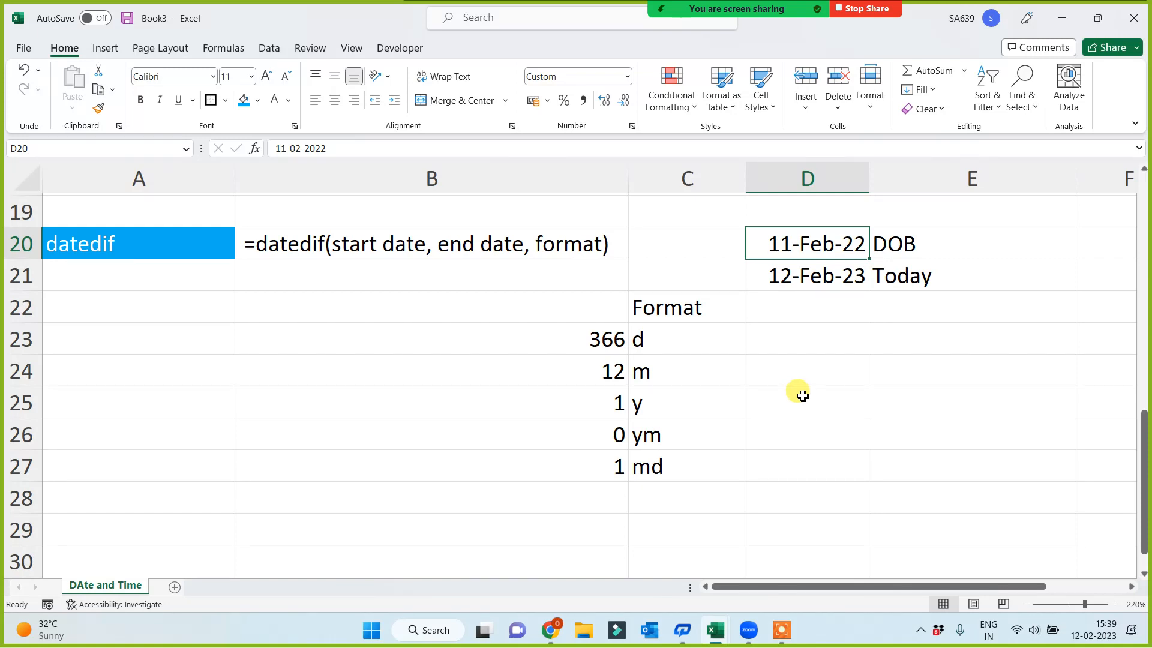
pyautogui.click(576, 400)
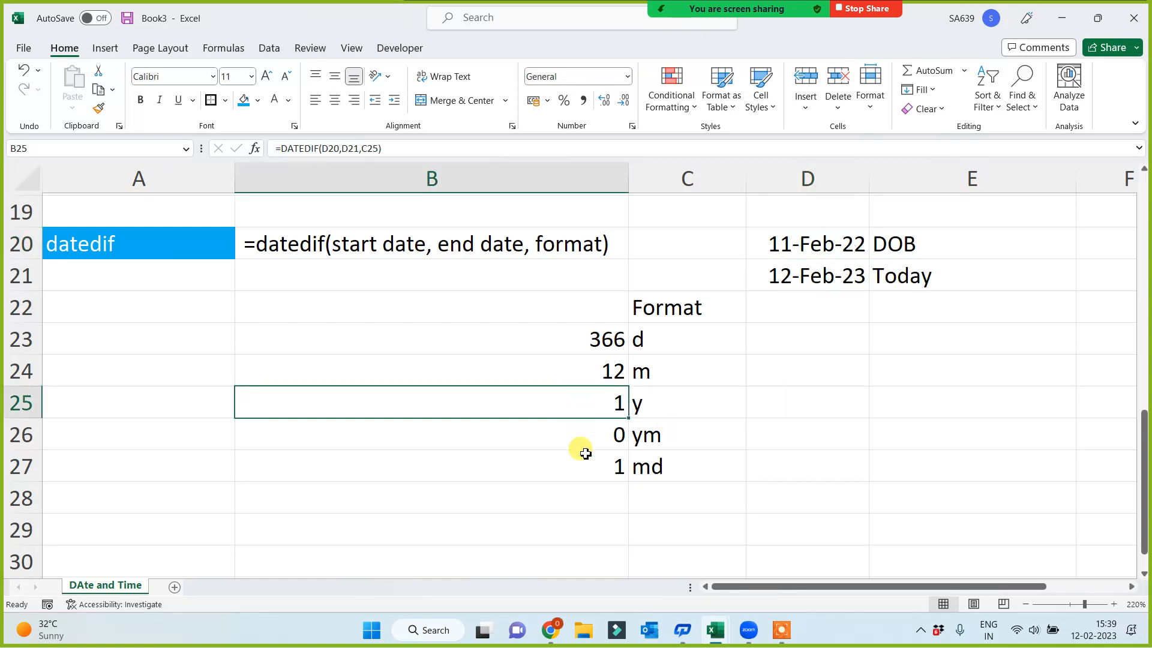
pyautogui.click(589, 480)
pyautogui.click(587, 438)
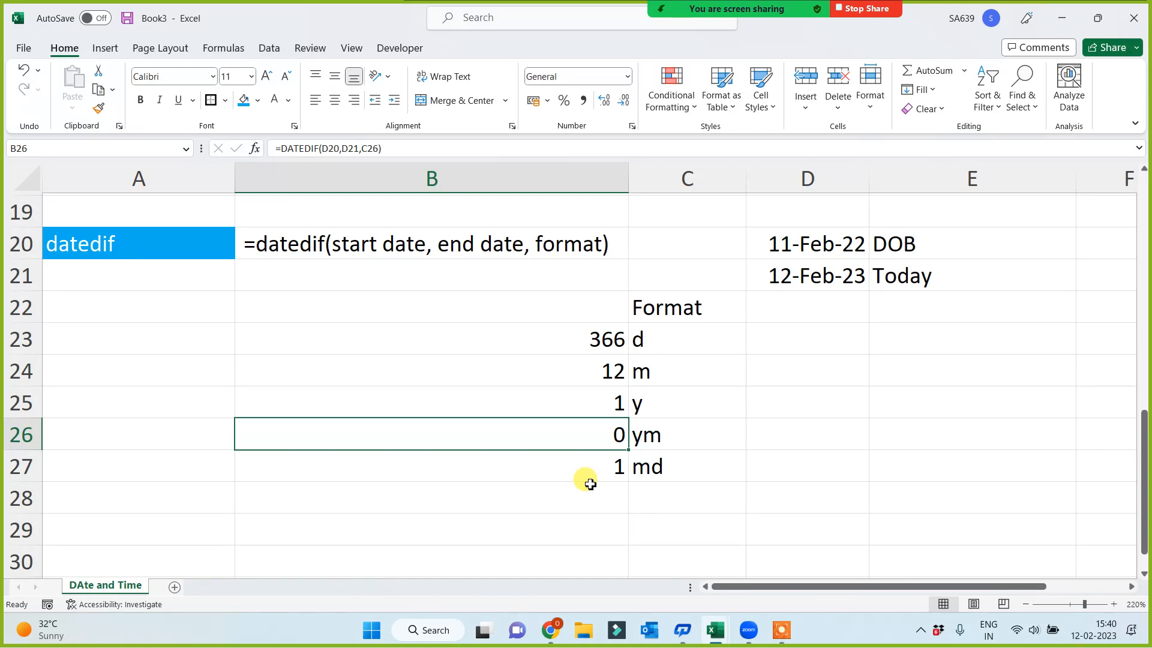
pyautogui.click(211, 397)
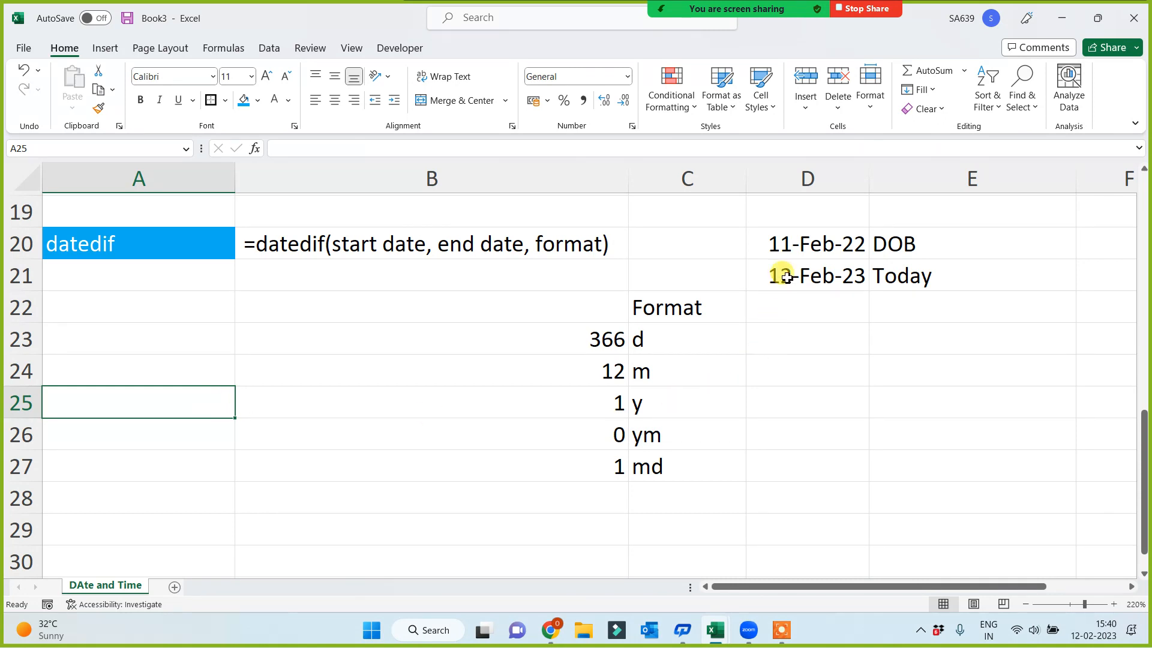
pyautogui.click(806, 243)
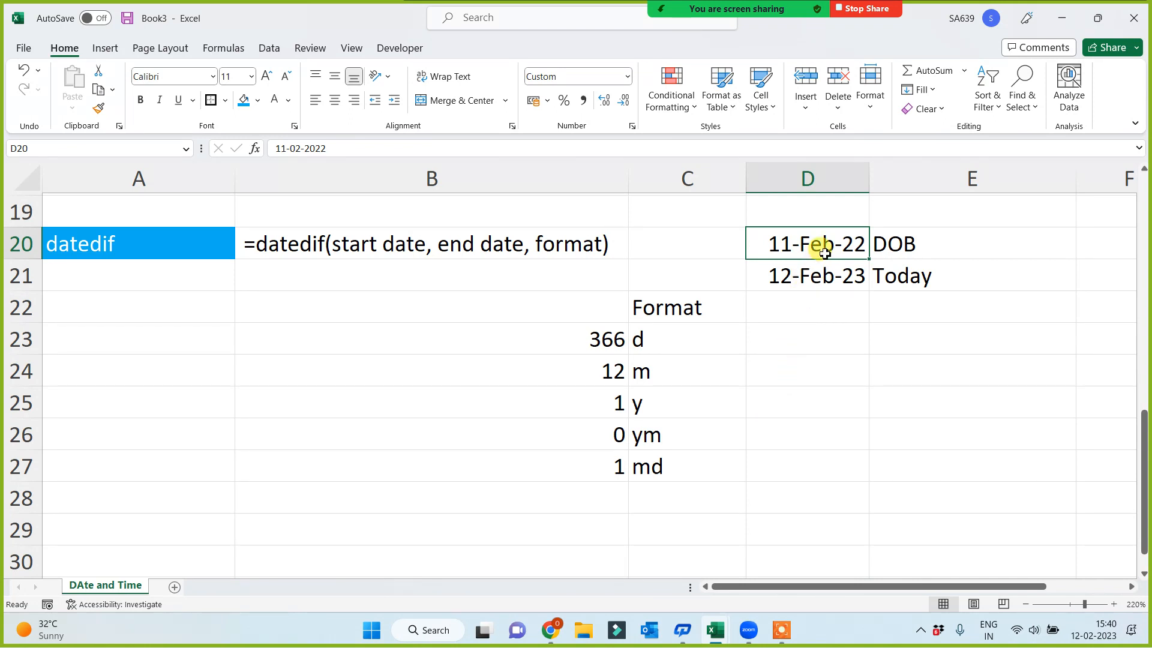
pyautogui.moveTo(593, 407); pyautogui.dragTo(578, 468)
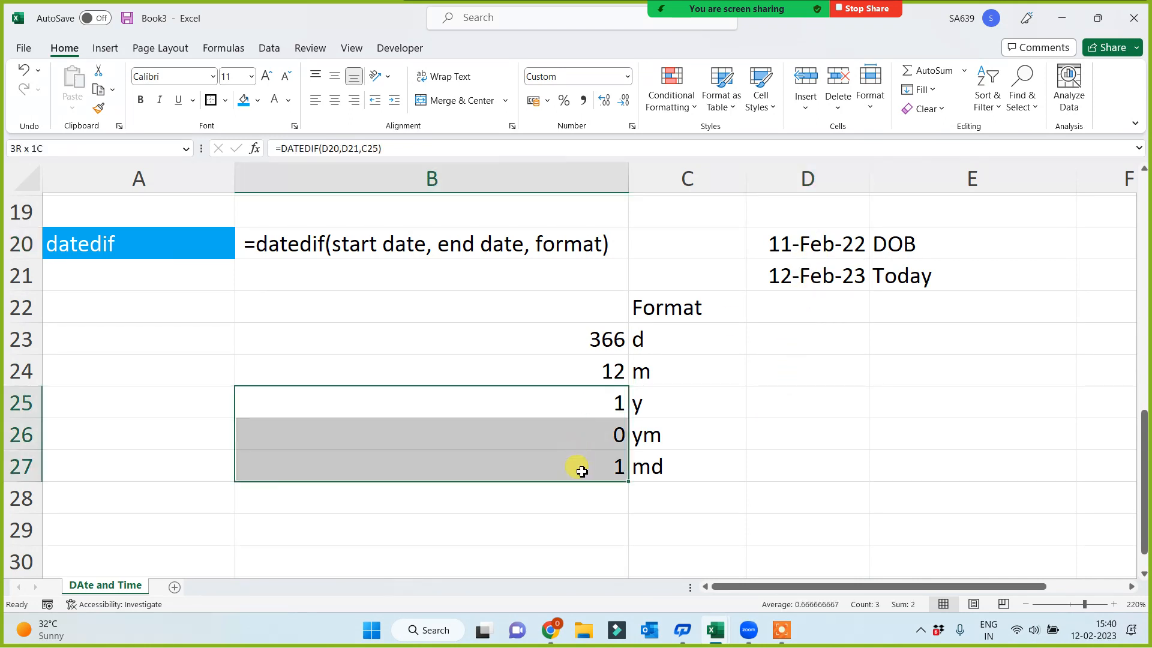
pyautogui.click(774, 447)
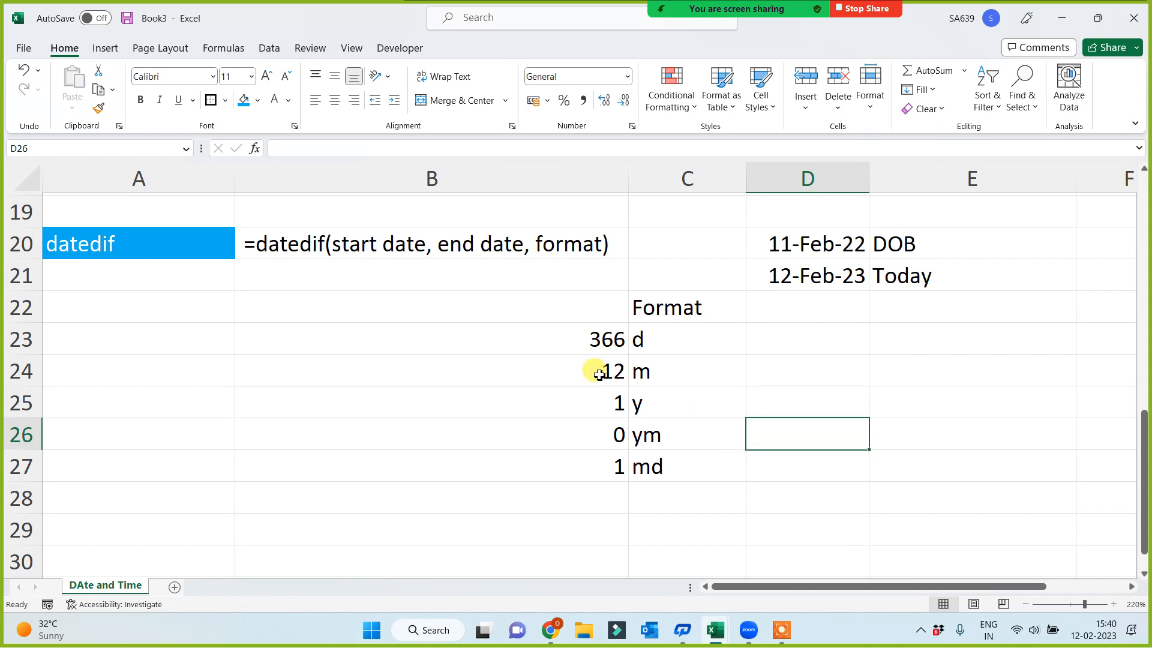
pyautogui.click(577, 340)
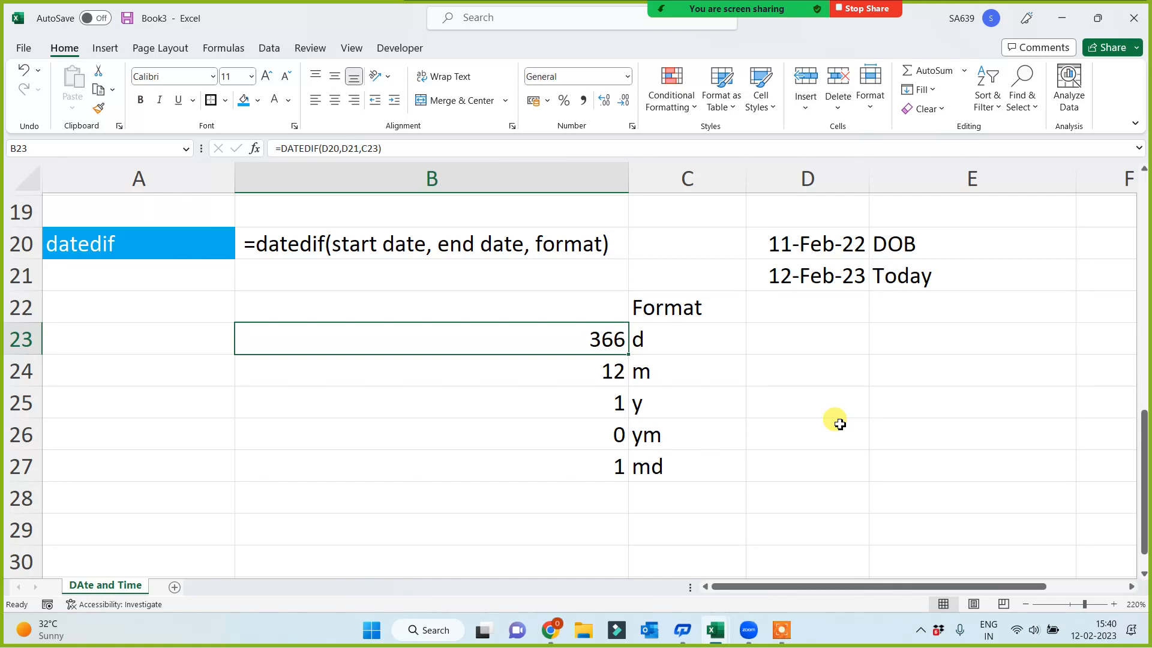
# Compare the separate years, months and days results in B25:B27 with the total days and months in B23:B24
pyautogui.click(588, 369)
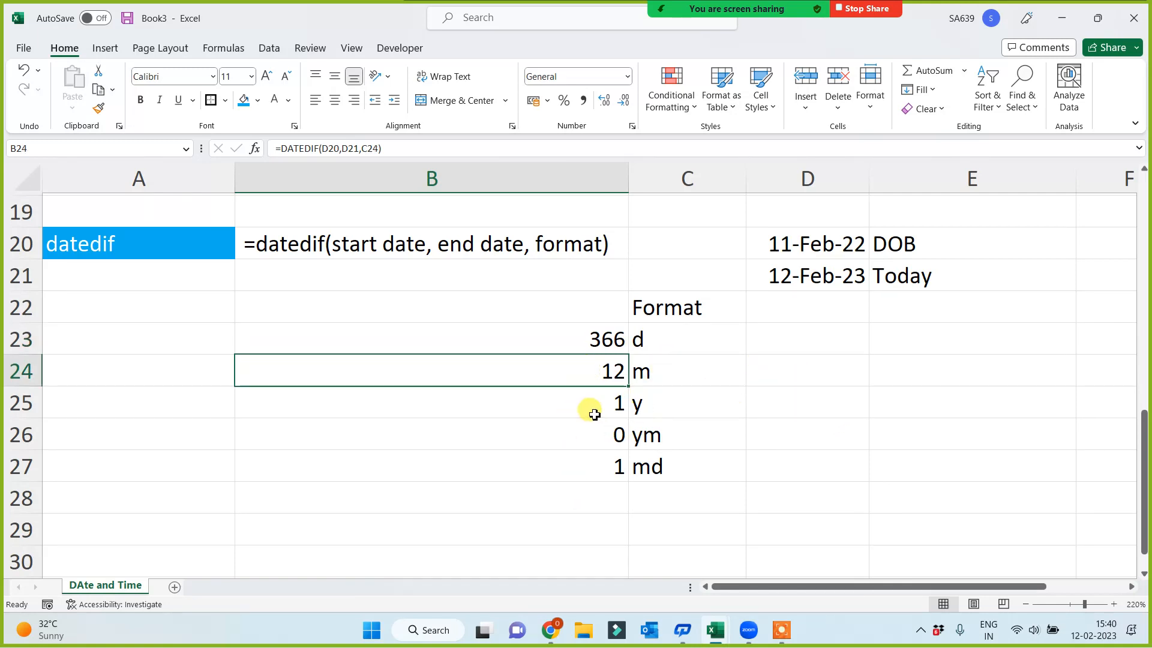
pyautogui.moveTo(591, 406); pyautogui.dragTo(576, 467)
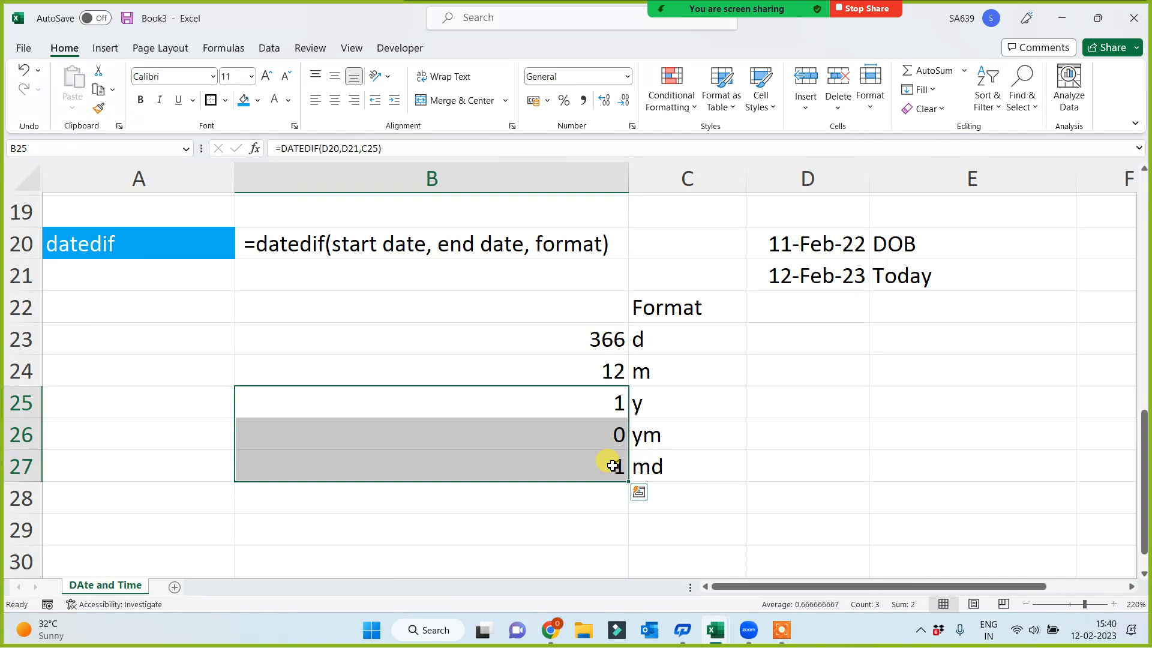
pyautogui.click(185, 268)
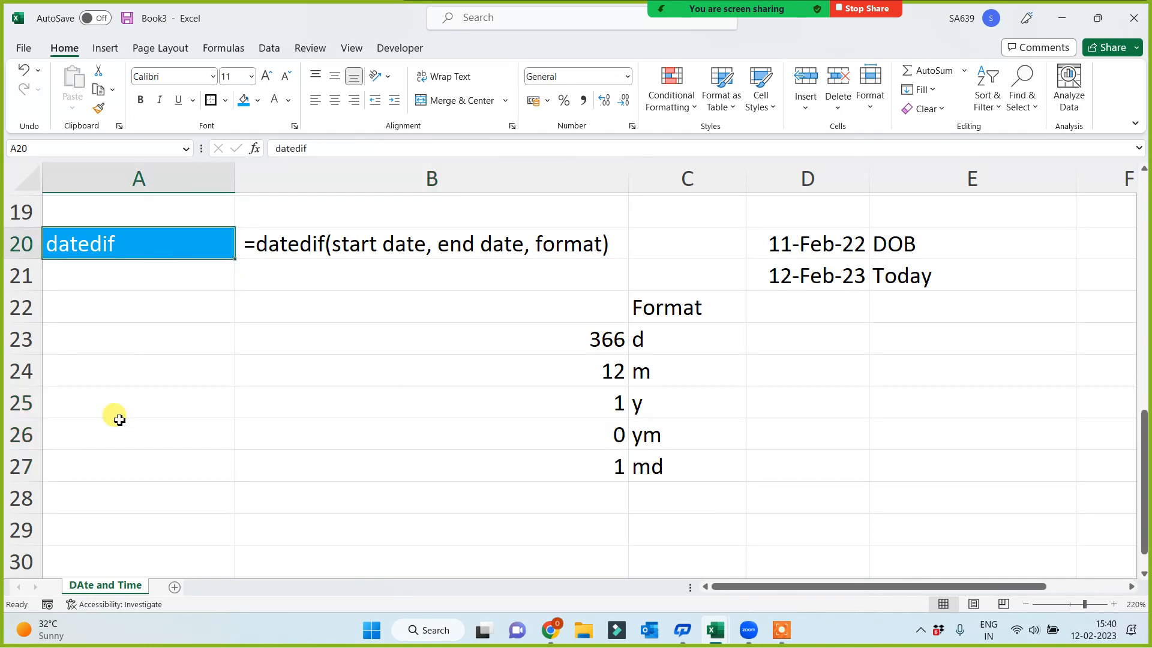
pyautogui.moveTo(522, 401); pyautogui.dragTo(552, 456)
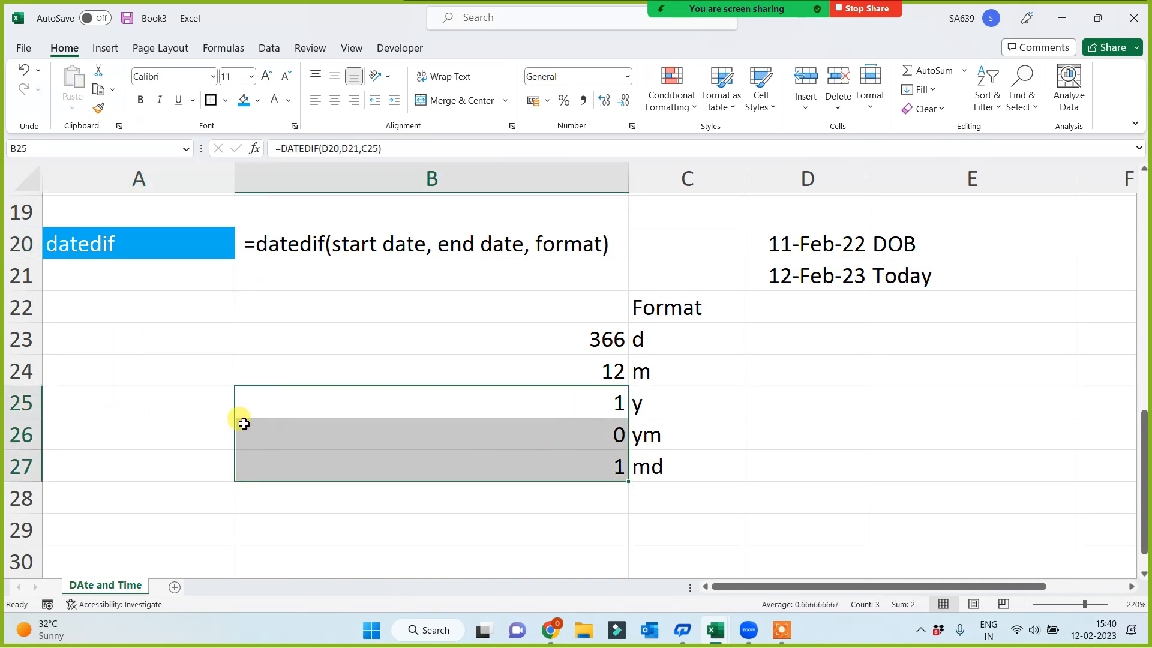
pyautogui.click(195, 407)
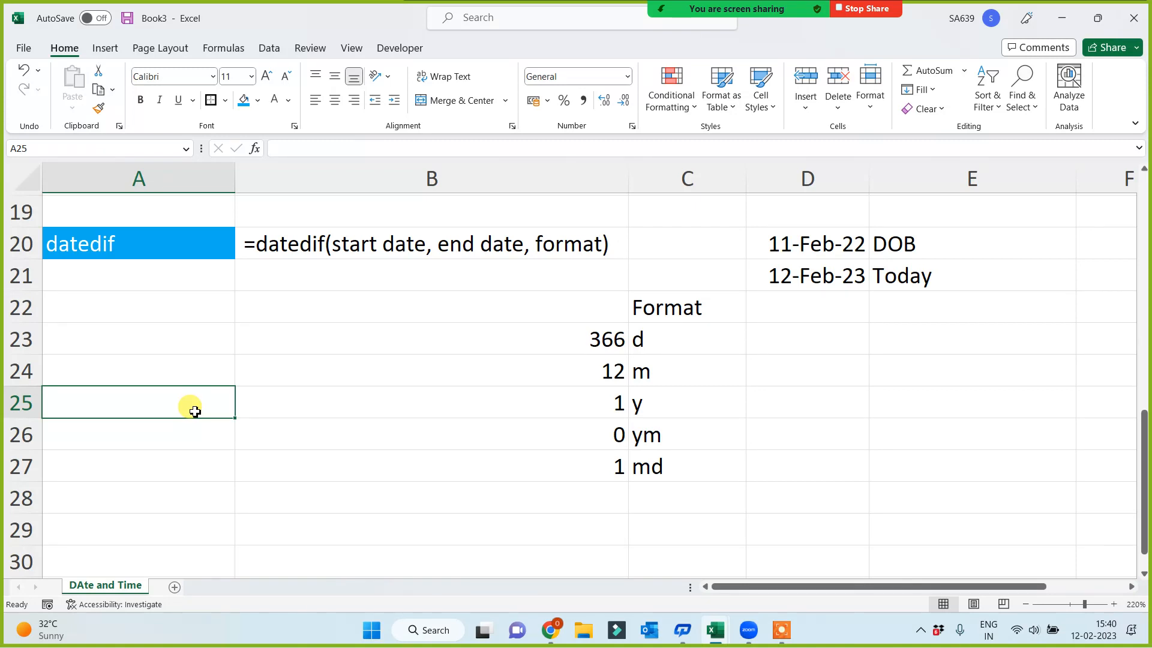
pyautogui.click(257, 344)
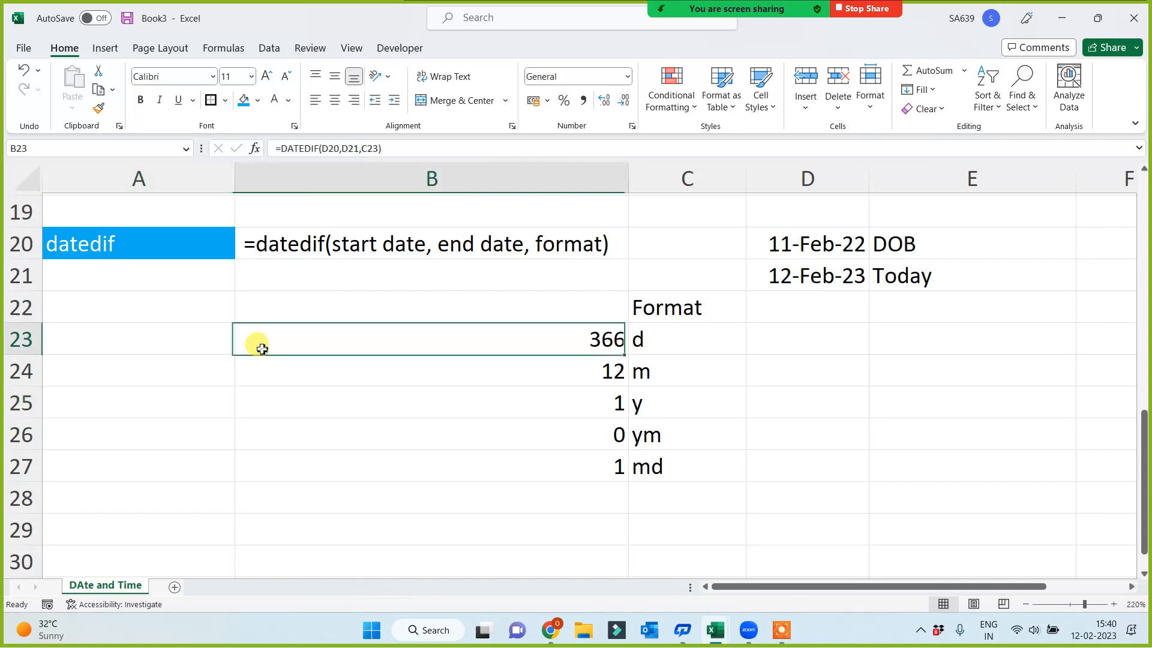
pyautogui.click(99, 242)
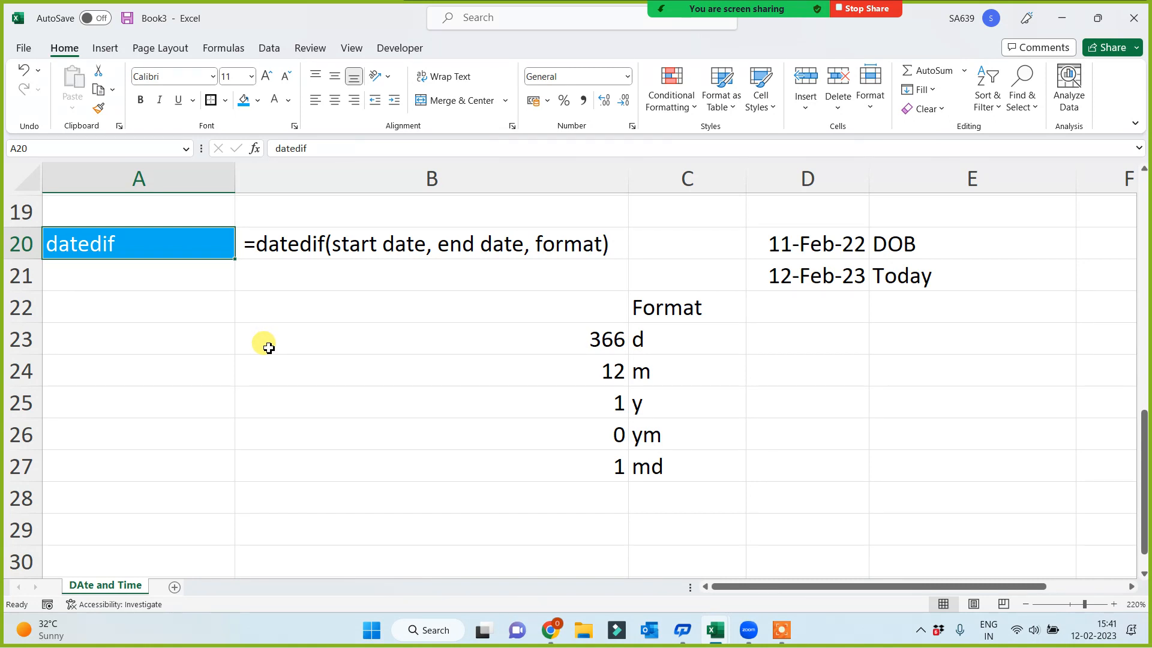
pyautogui.click(147, 308)
pyautogui.write('=dated')
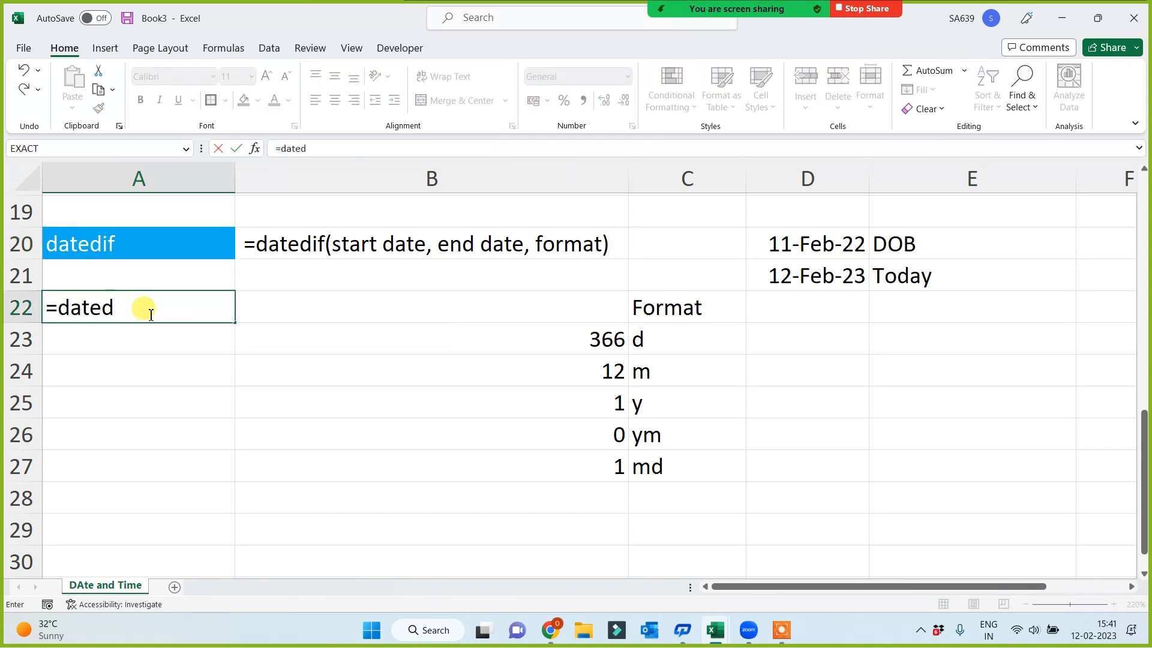
pyautogui.write('if(')
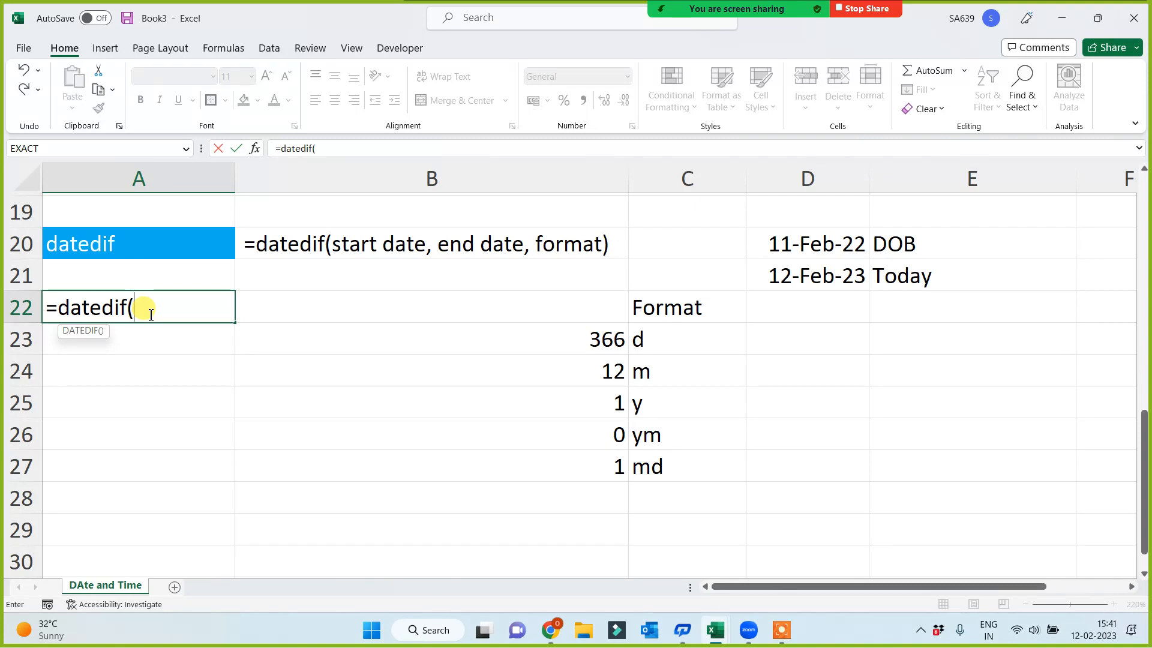
pyautogui.press('Escape')
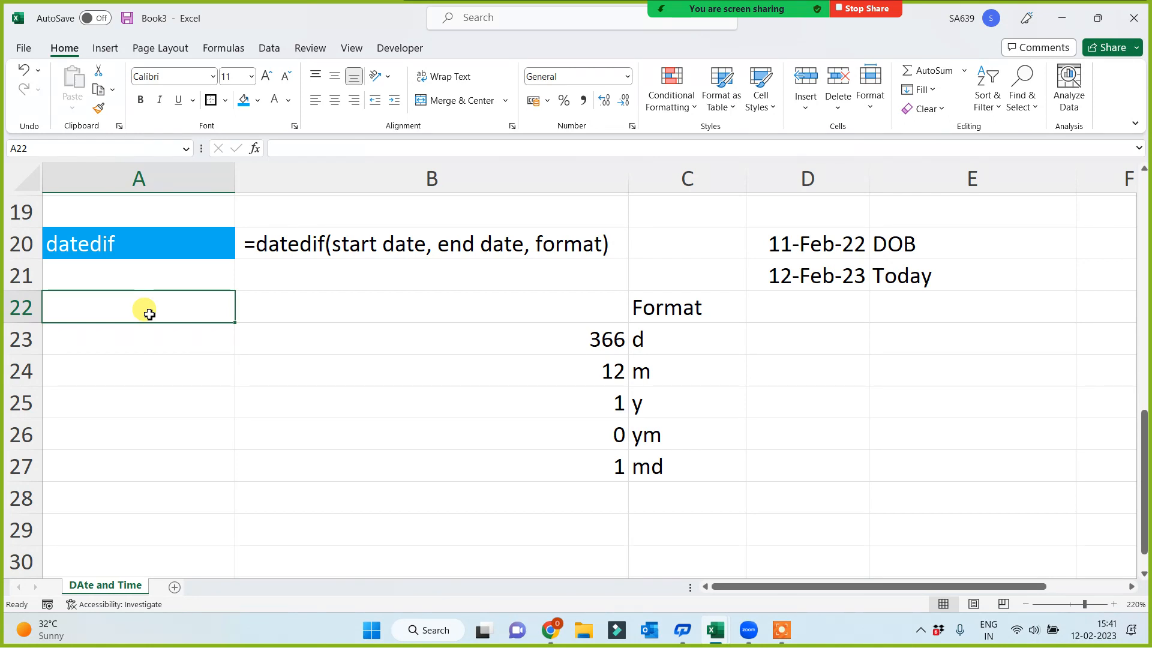
pyautogui.click(462, 243)
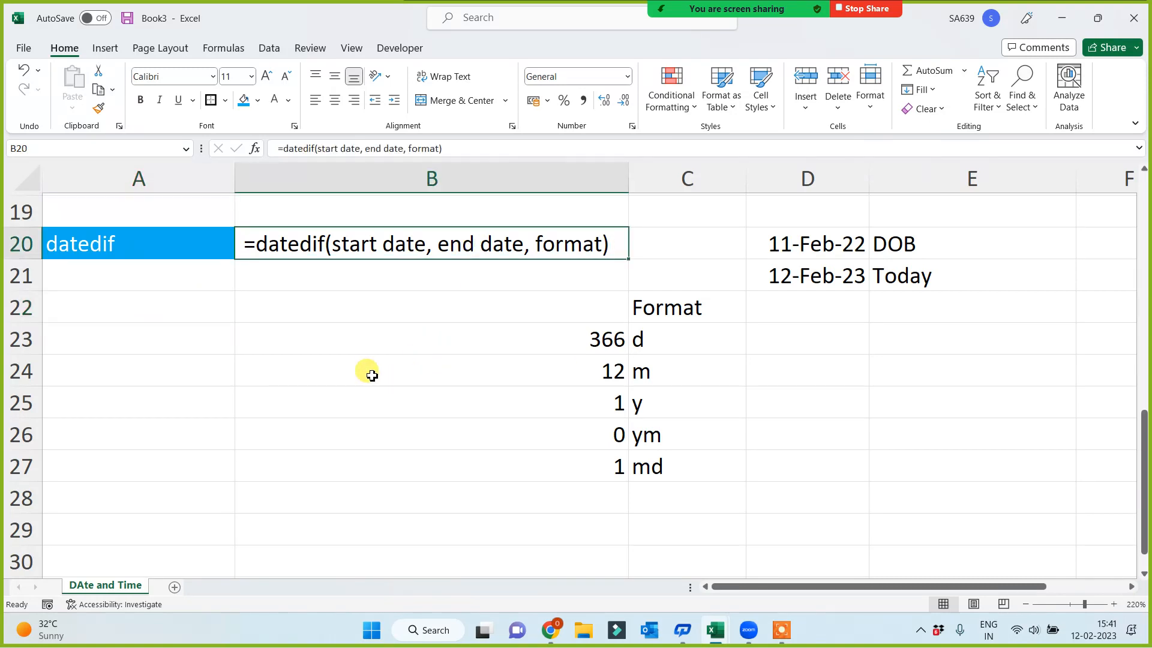
pyautogui.click(142, 258)
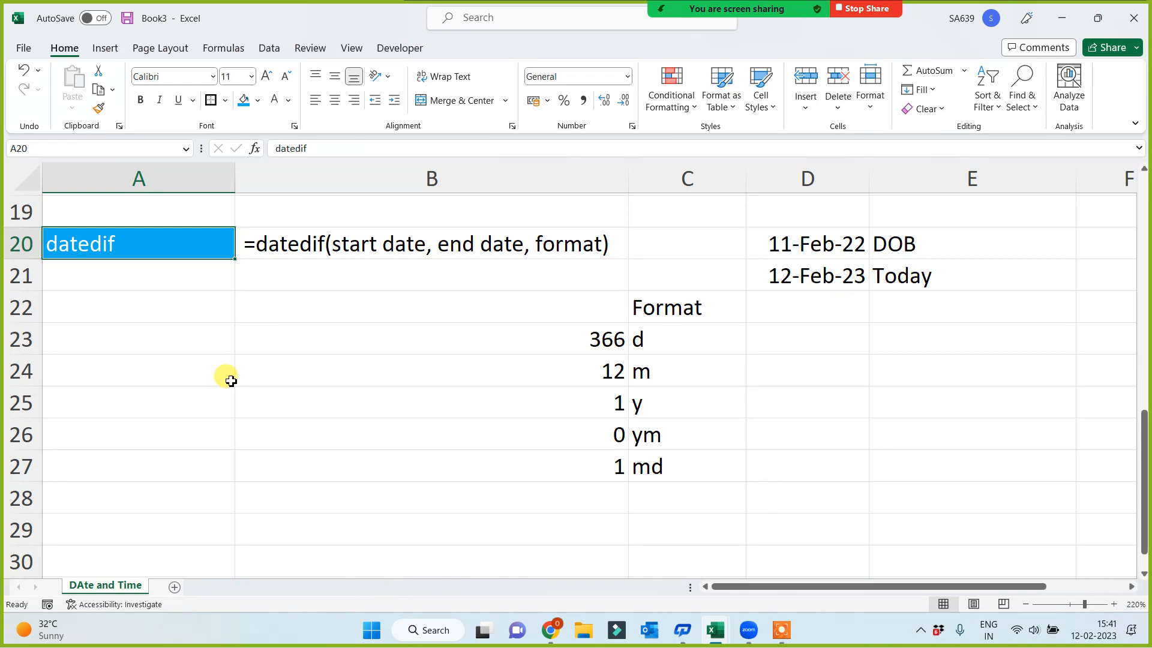
# Enter the function label Text in A30, below the datedif section
pyautogui.scroll(3, 227, 378)
pyautogui.scroll(-3, 227, 396)
pyautogui.scroll(-2, 222, 408)
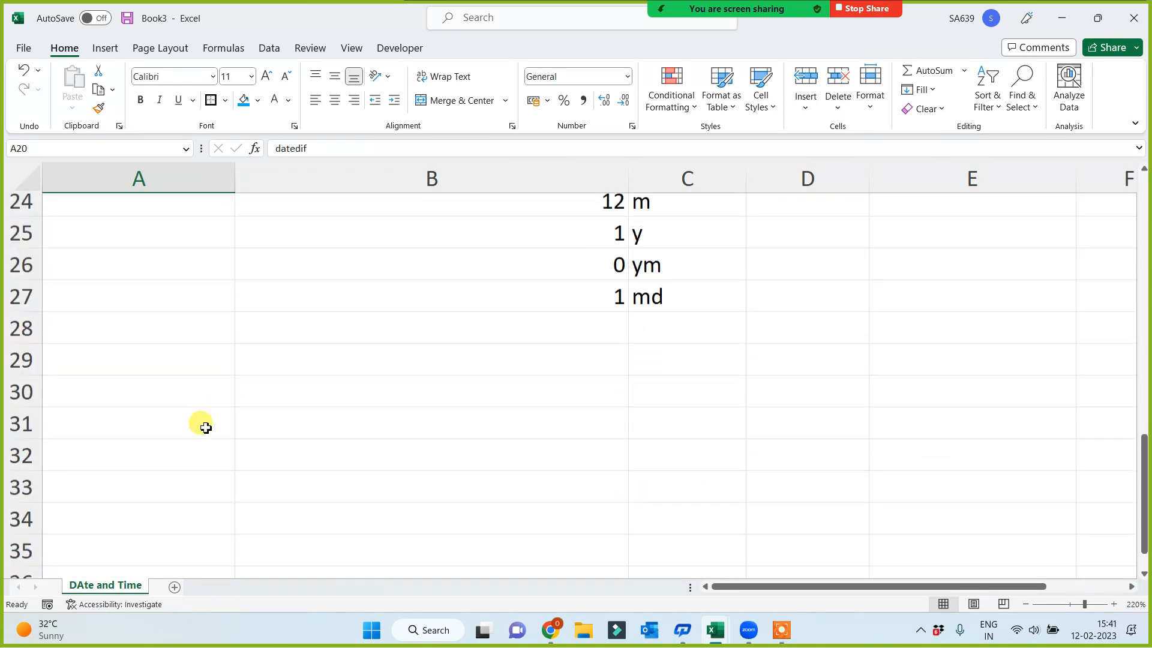
pyautogui.click(105, 363)
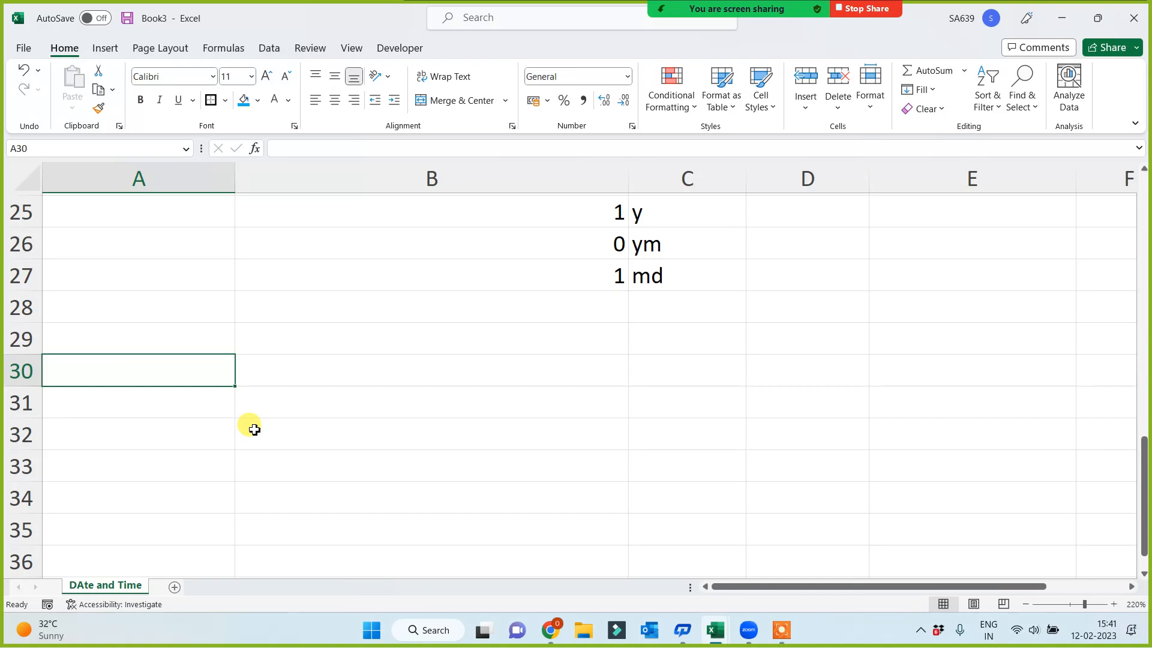
pyautogui.write('Text')
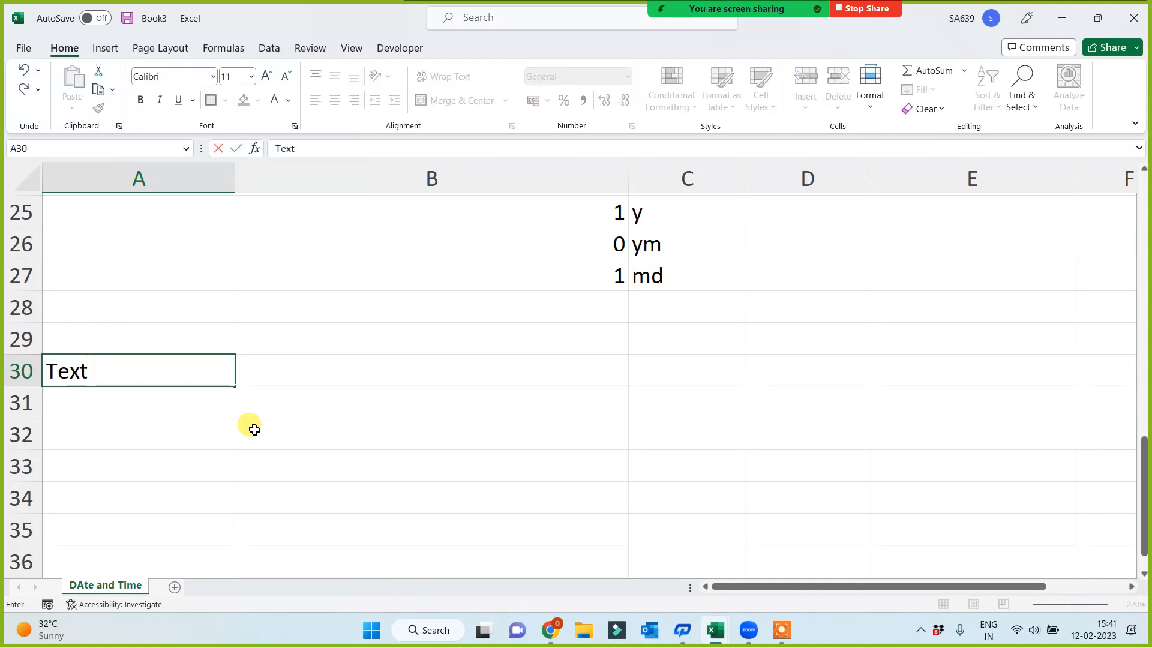
pyautogui.press('Return')
pyautogui.click(146, 370)
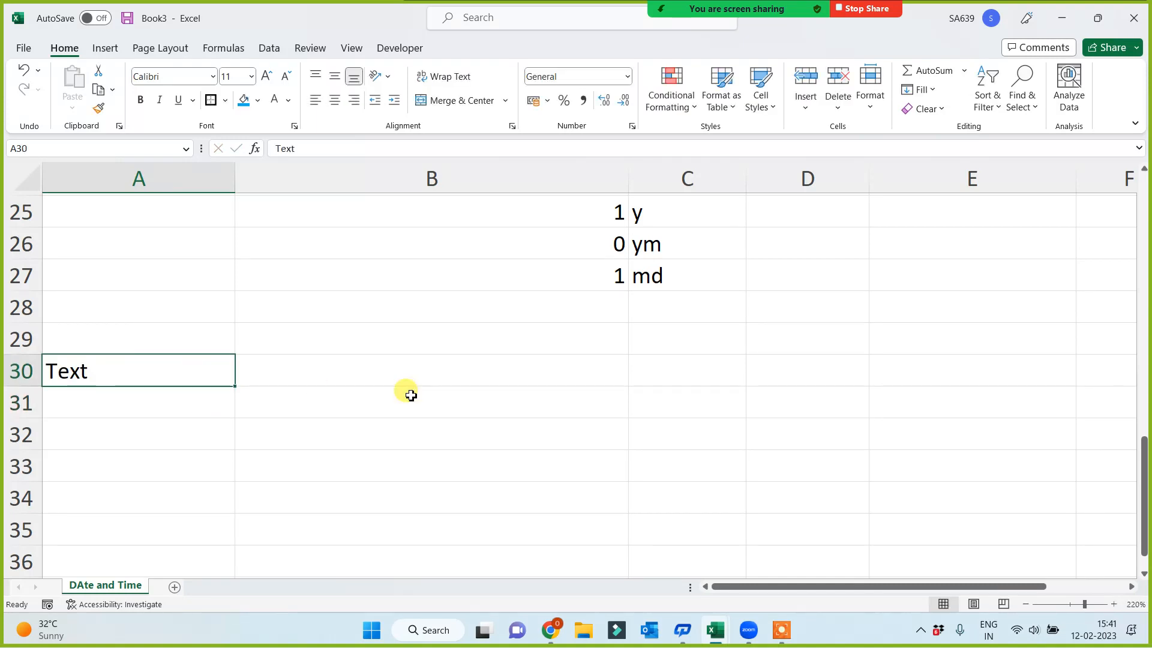
# Write the syntax =text(value, format text) in B30 as plain text, with a leading space before the equals sign
pyautogui.click(442, 358)
pyautogui.write('=')
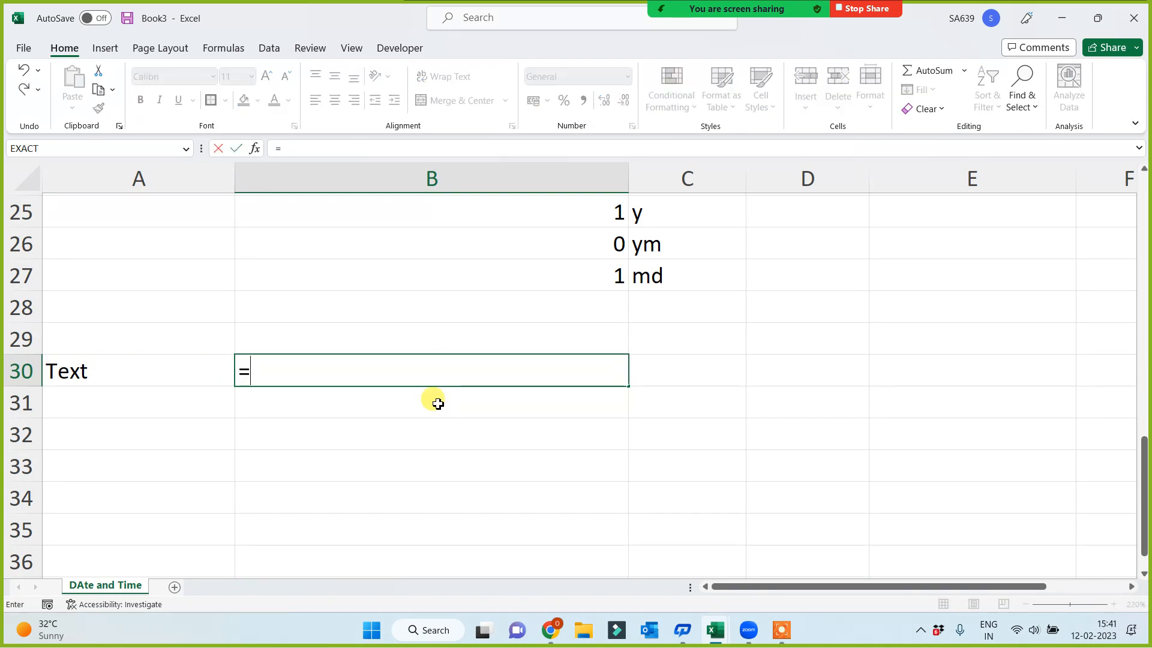
pyautogui.write('text(')
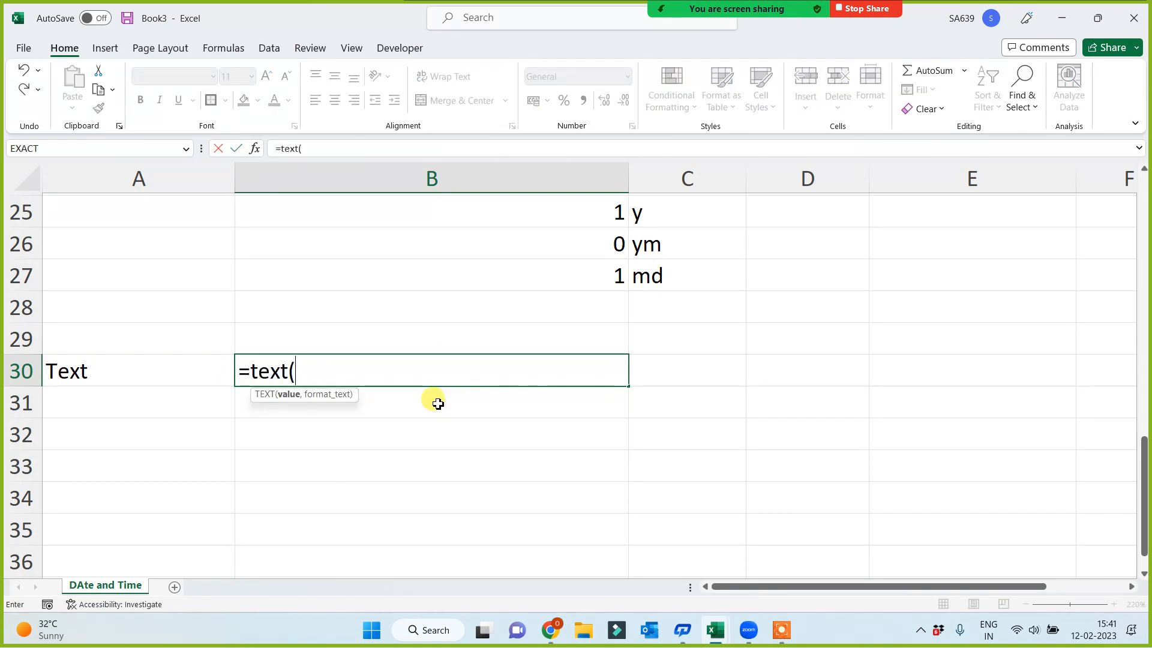
pyautogui.write('value, format text')
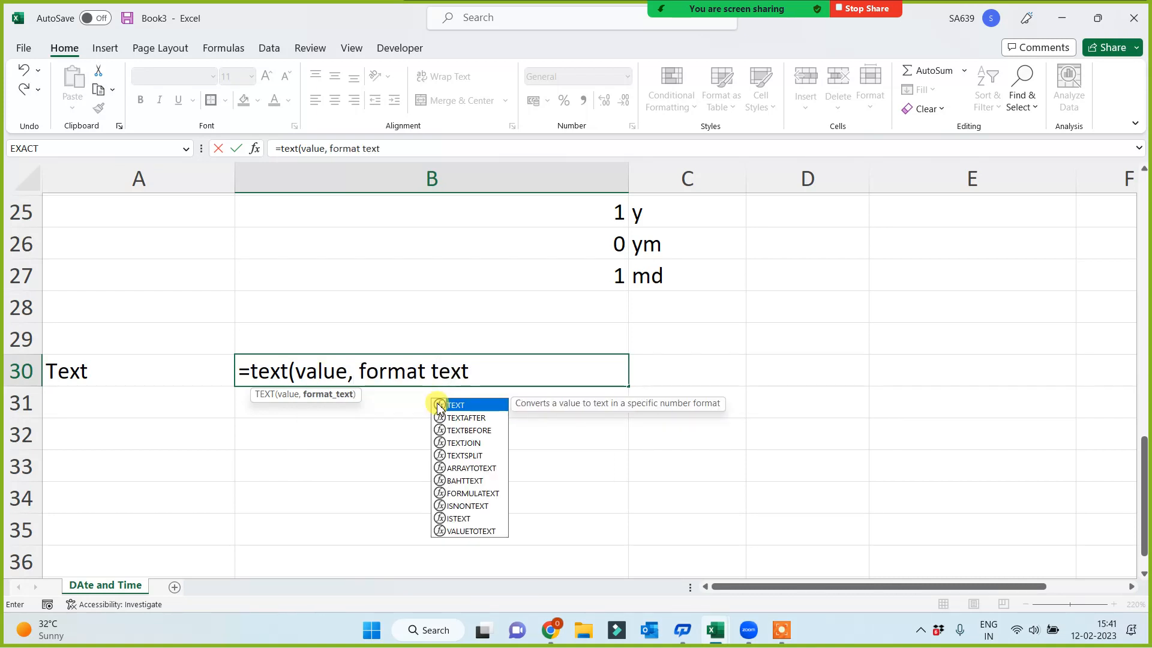
pyautogui.write(')')
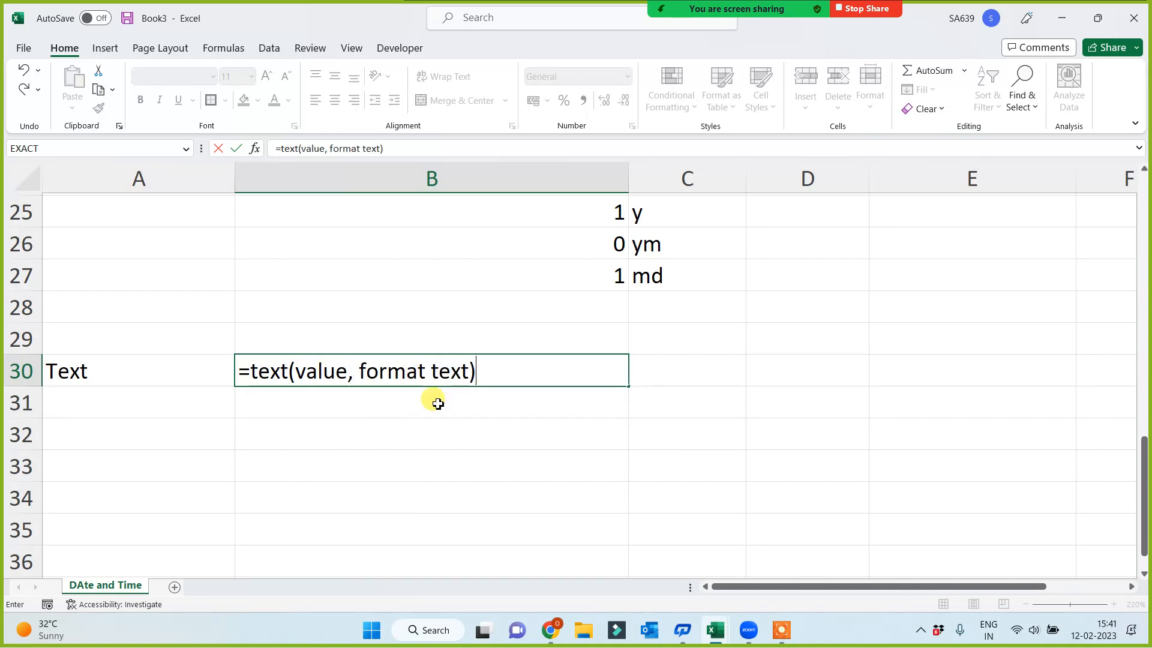
pyautogui.click(240, 372)
pyautogui.click(501, 473)
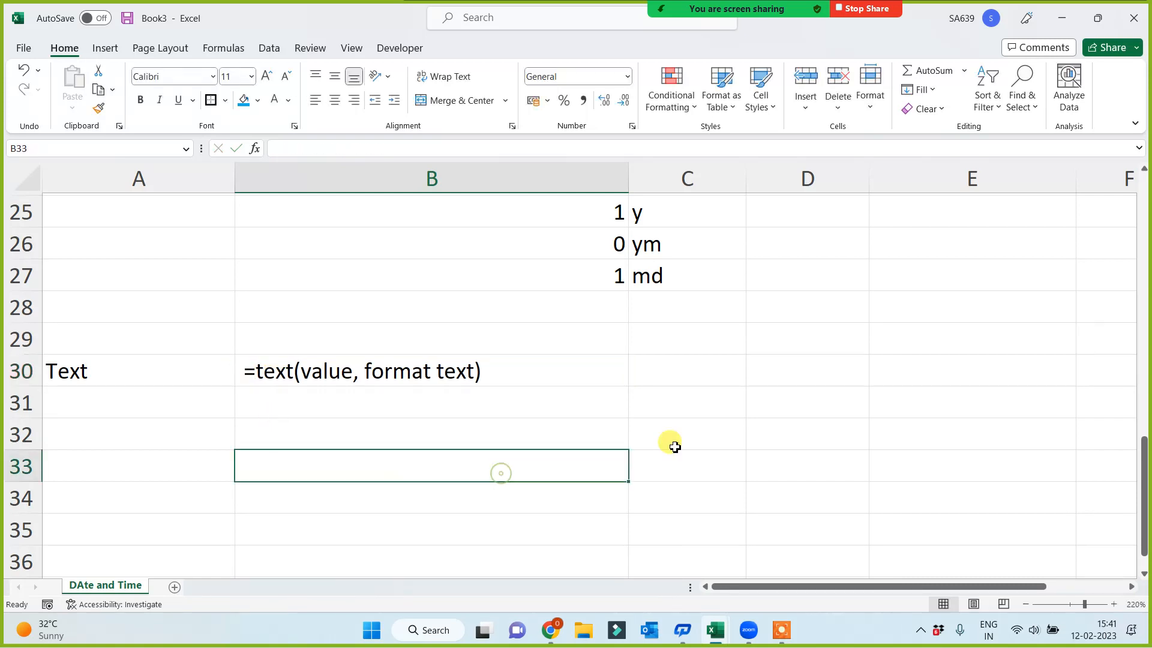
# Add the note value = any date in C30 and the heading format text in C31
pyautogui.click(741, 370)
pyautogui.write('va')
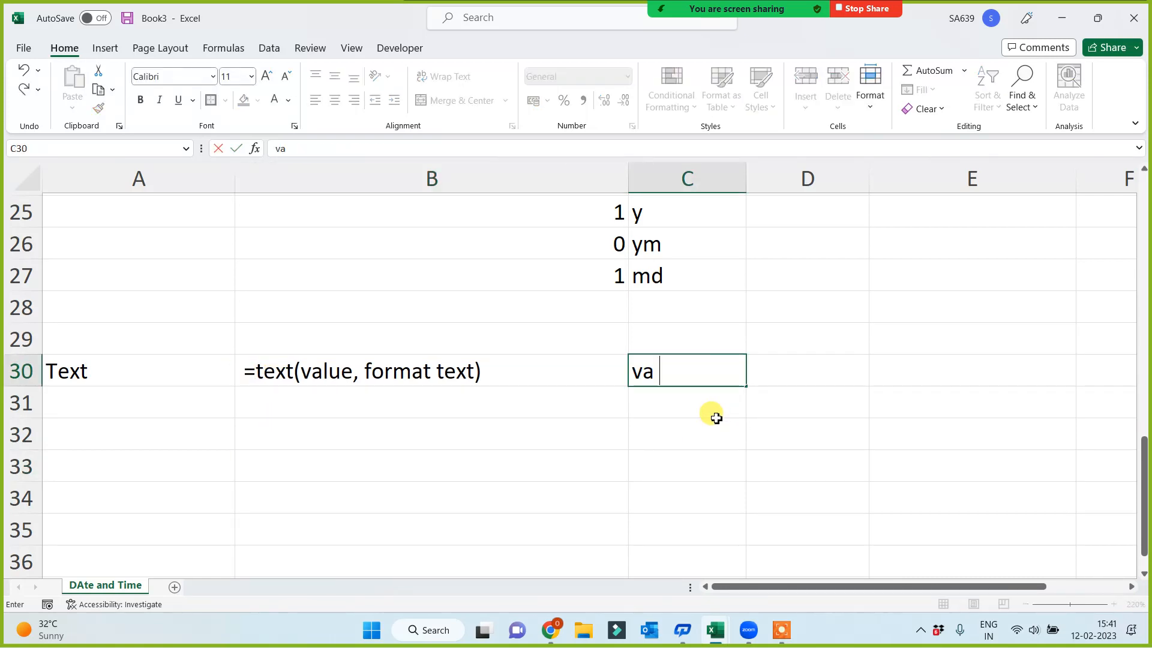
pyautogui.write('lue = any date')
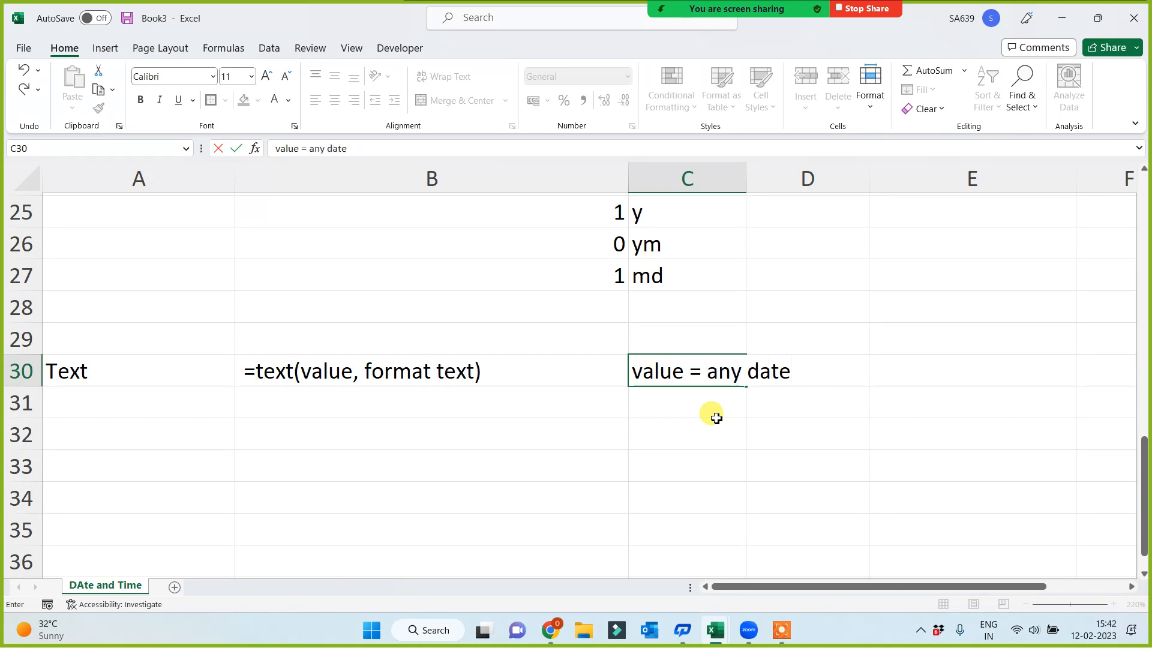
pyautogui.press('Return')
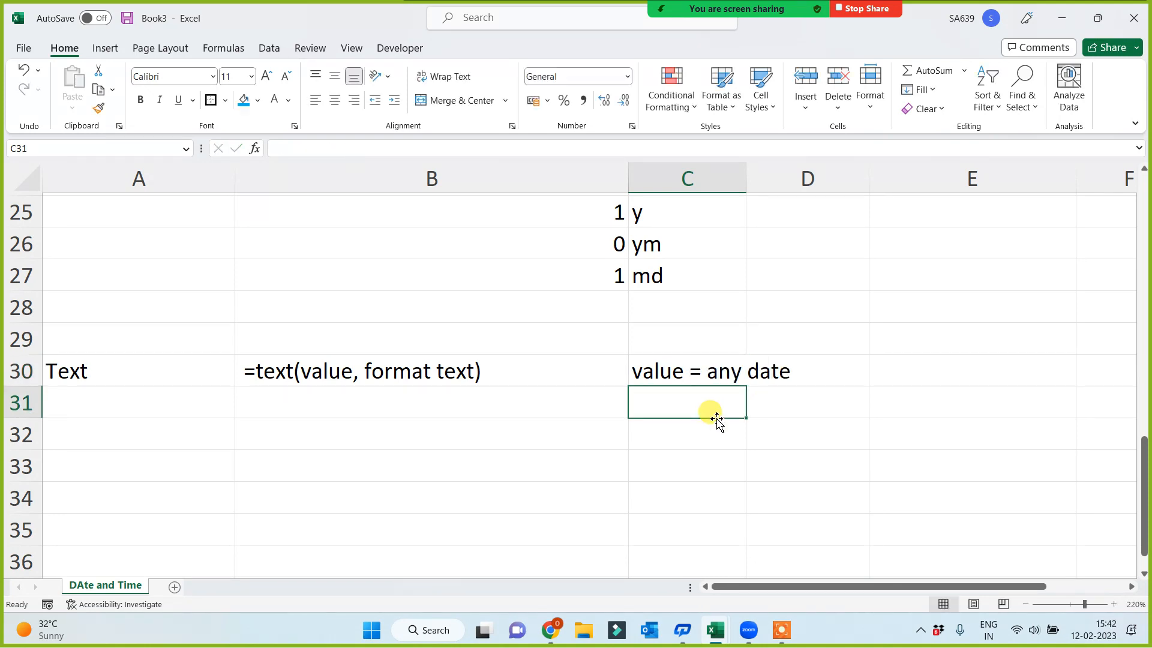
pyautogui.write('format text')
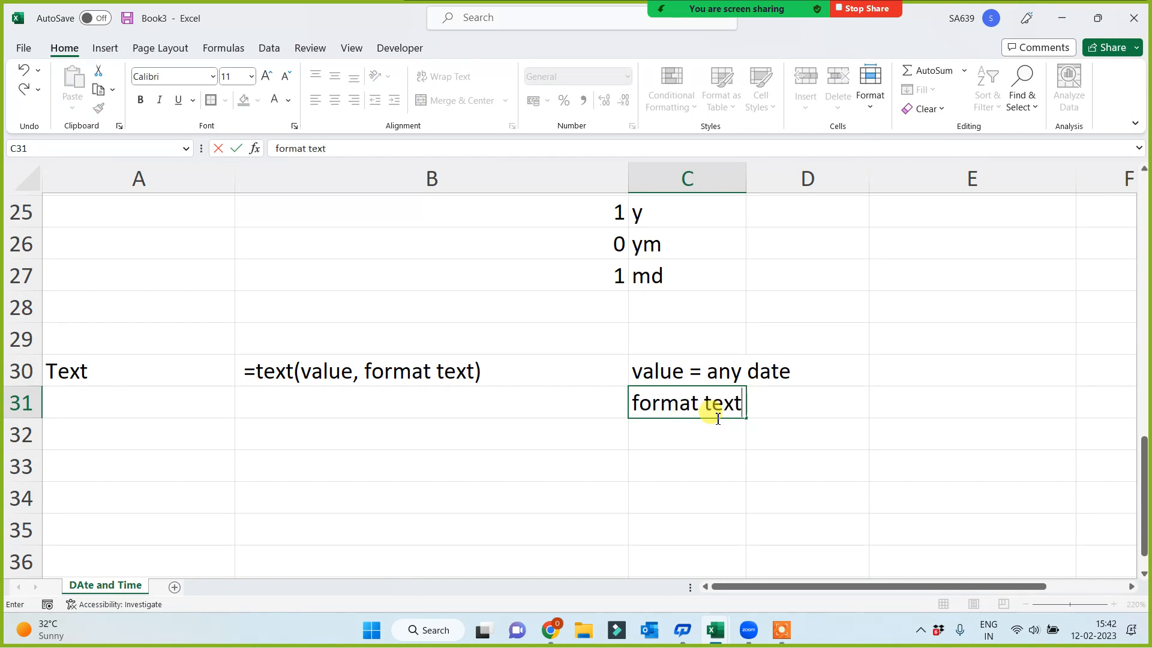
pyautogui.press('Return')
# List the day format codes dd, ddd and dddd in C32:C34 under the format text heading
pyautogui.write('dd')
pyautogui.press('Return')
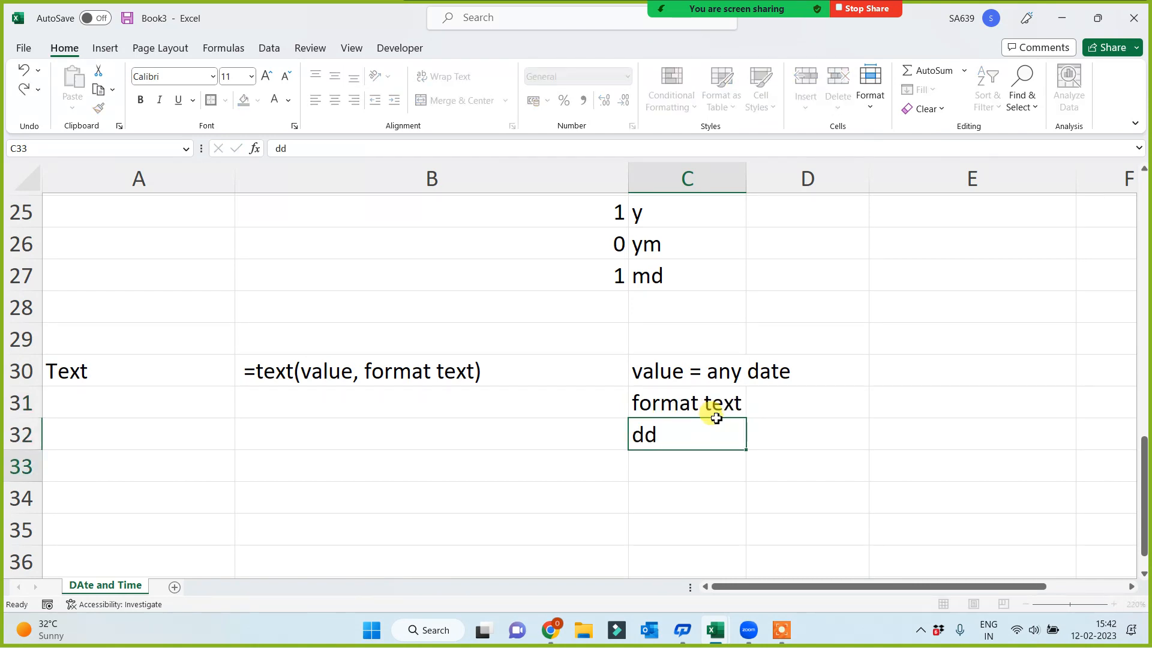
pyautogui.write('ddd')
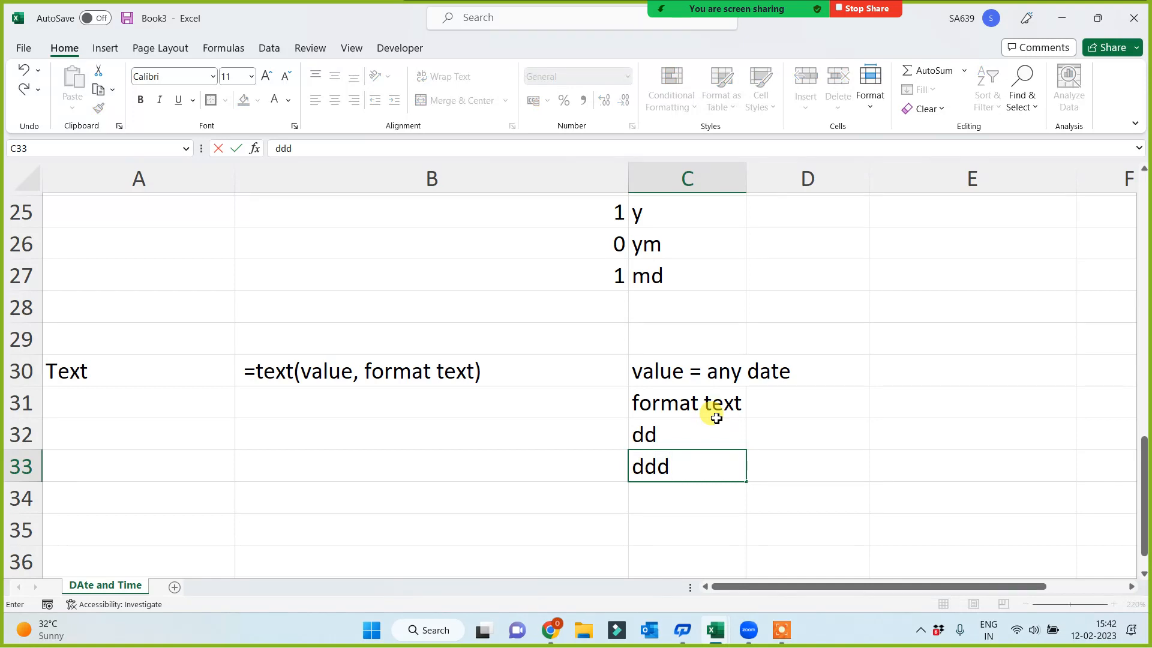
pyautogui.press('Return')
pyautogui.write('mmm')
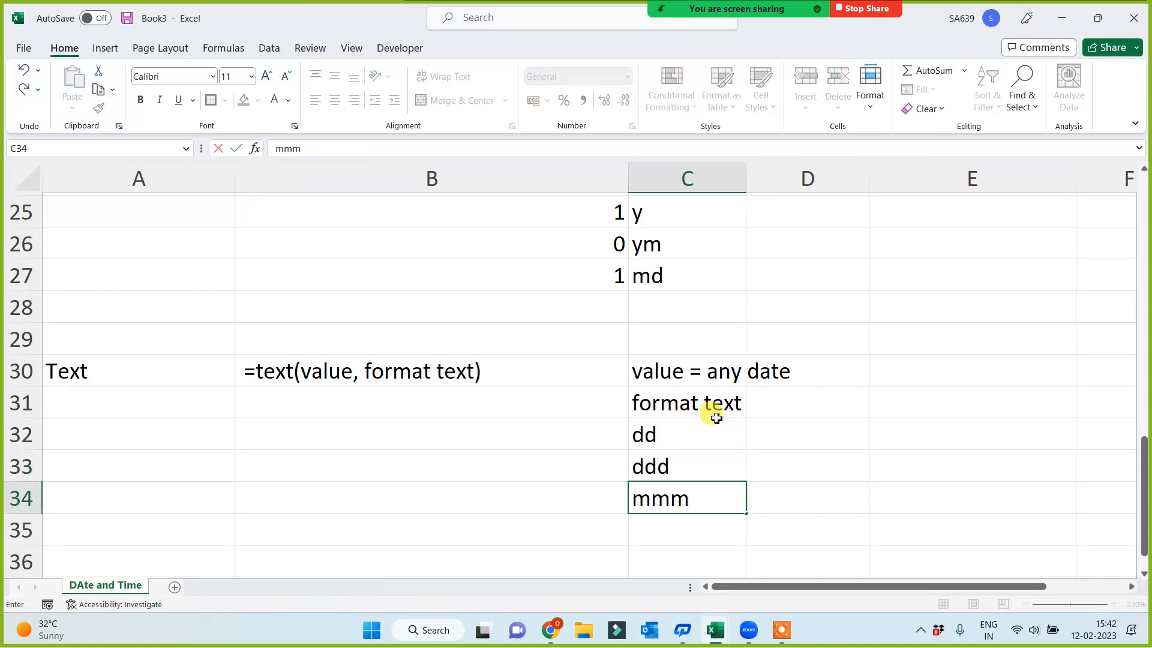
pyautogui.press('BackSpace')
pyautogui.press('BackSpace')
pyautogui.press('BackSpace')
pyautogui.write('dddd')
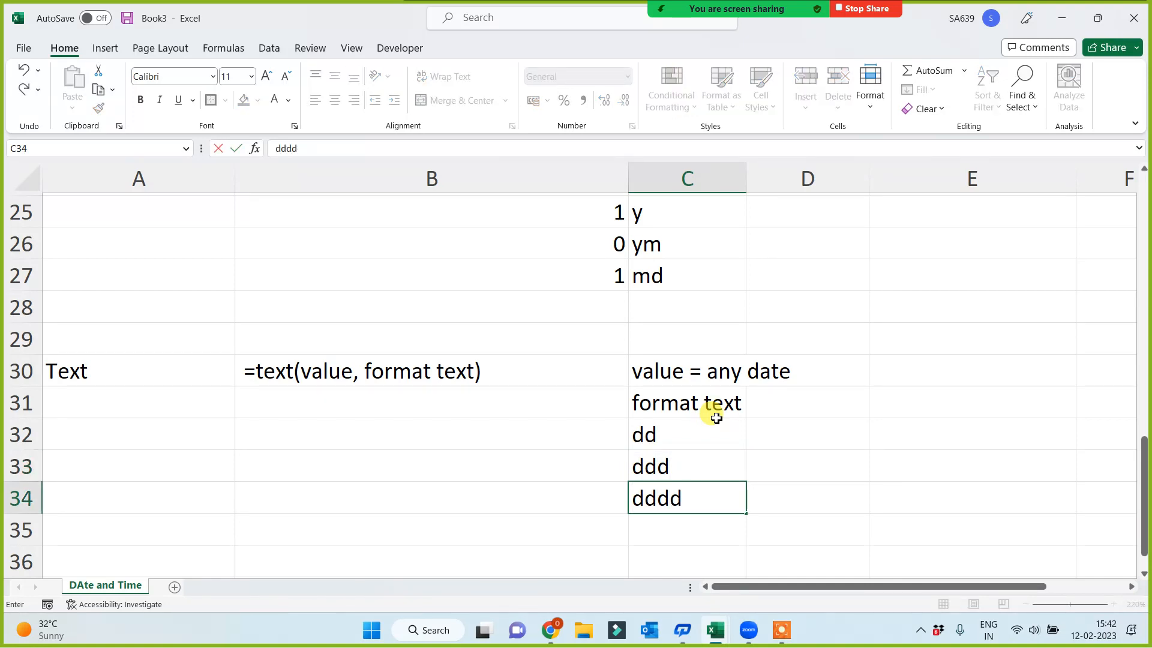
pyautogui.press('Return')
# List the month format codes mm, mmm and mmmm in C35:C37 below the day codes
pyautogui.write('mm')
pyautogui.press('Return')
pyautogui.write('mm')
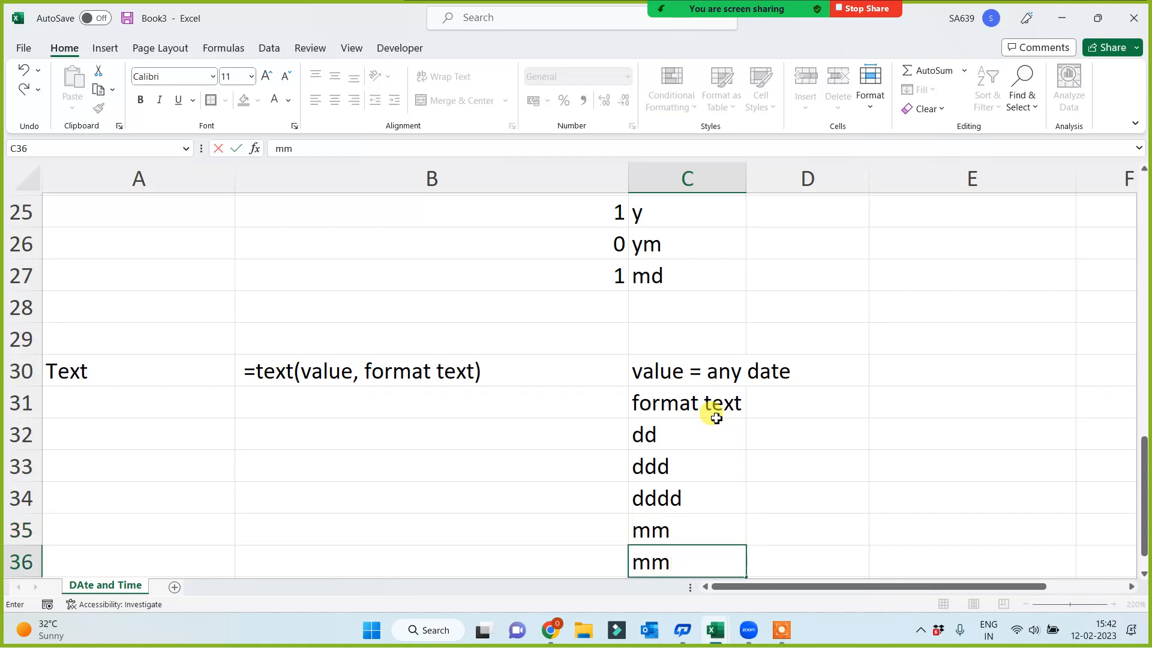
pyautogui.write('m')
pyautogui.press('Return')
pyautogui.write('mmmm')
pyautogui.press('Return')
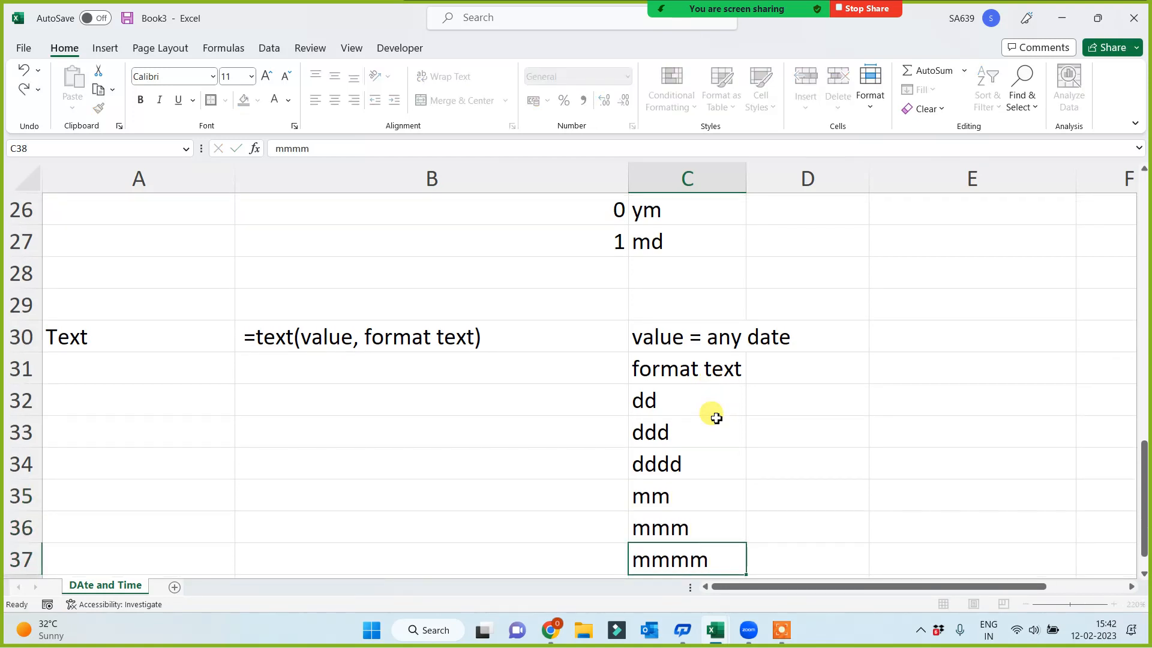
# List the year format codes yy, yyy and yyyy in C38:C40 and review the code list in C32:C40
pyautogui.write('yy')
pyautogui.press('Return')
pyautogui.write('yyy')
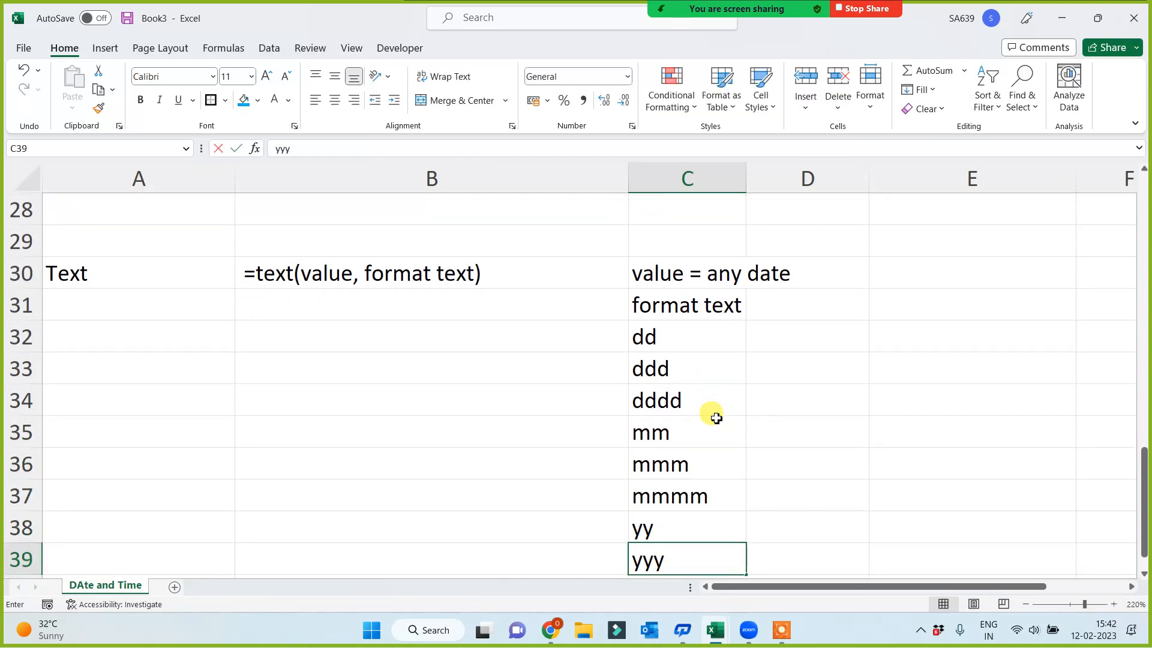
pyautogui.press('Return')
pyautogui.write('yyyy')
pyautogui.press('Return')
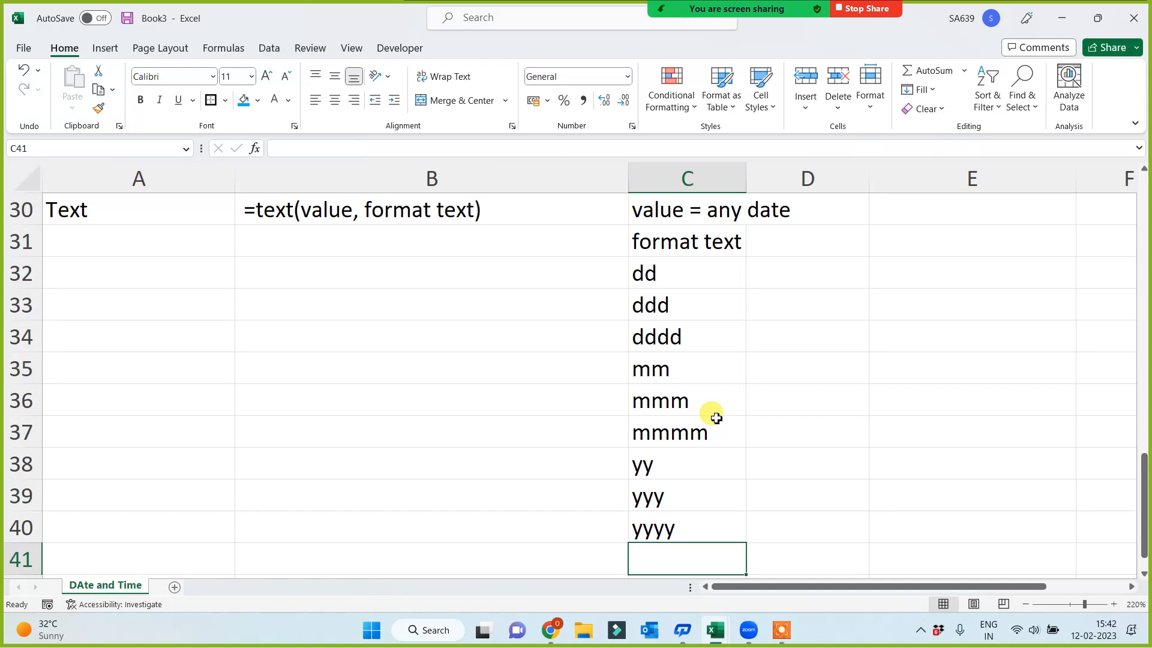
pyautogui.moveTo(684, 267); pyautogui.dragTo(650, 519)
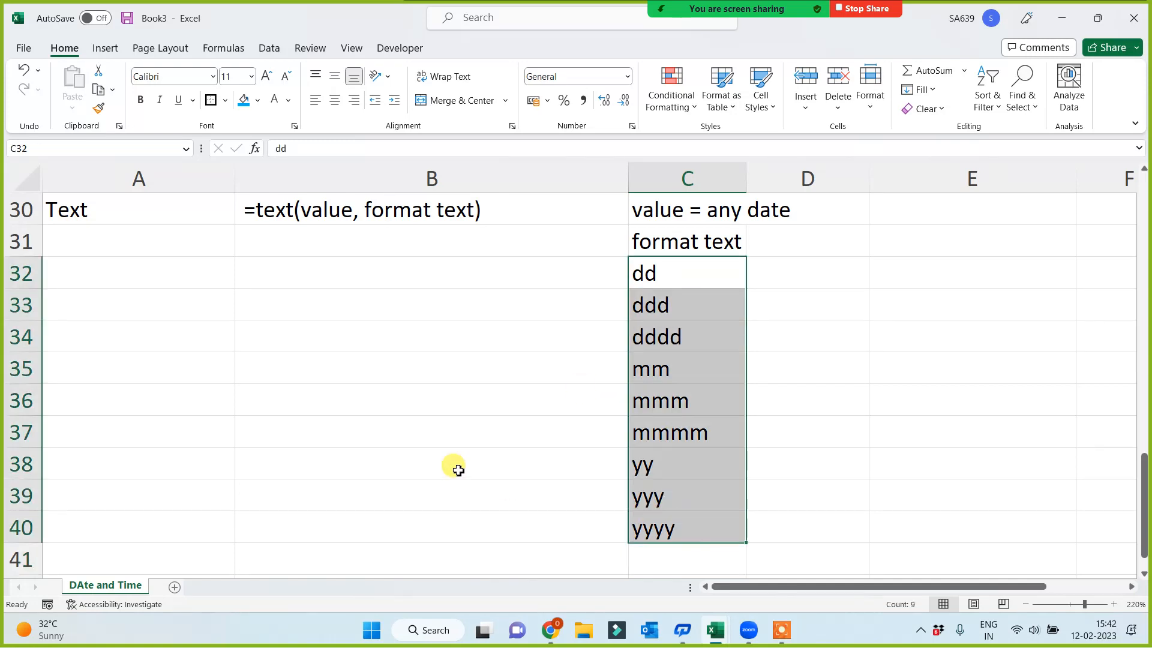
pyautogui.click(458, 470)
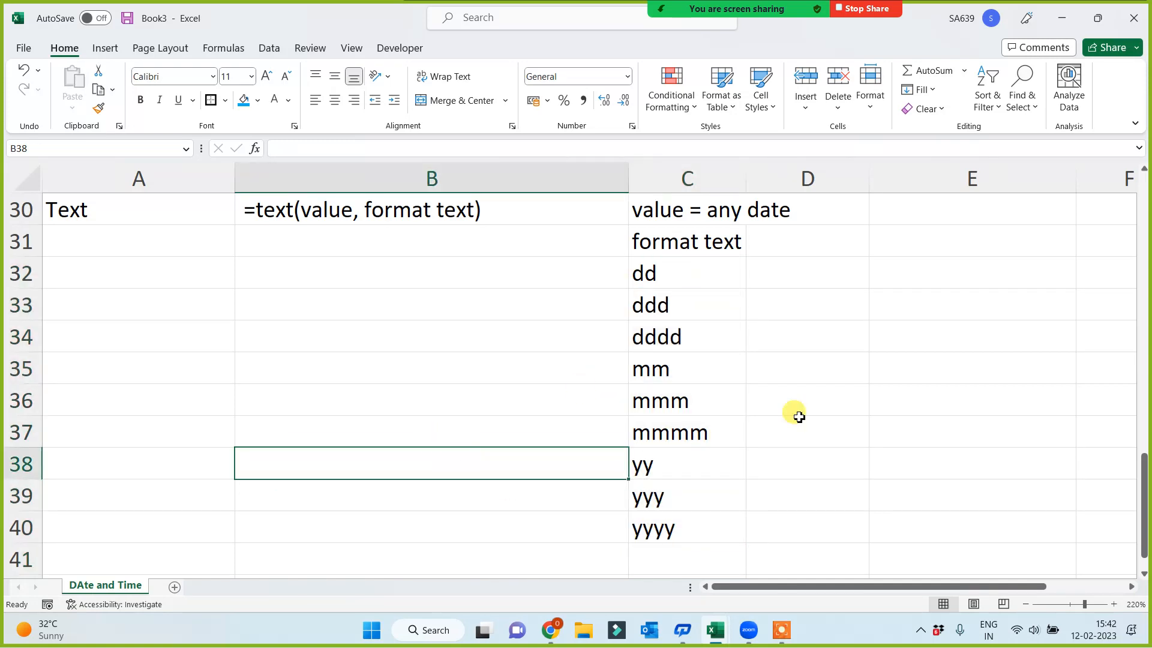
# Enter the sample date 17 Nov 2002 in D33 beside the format codes
pyautogui.click(806, 282)
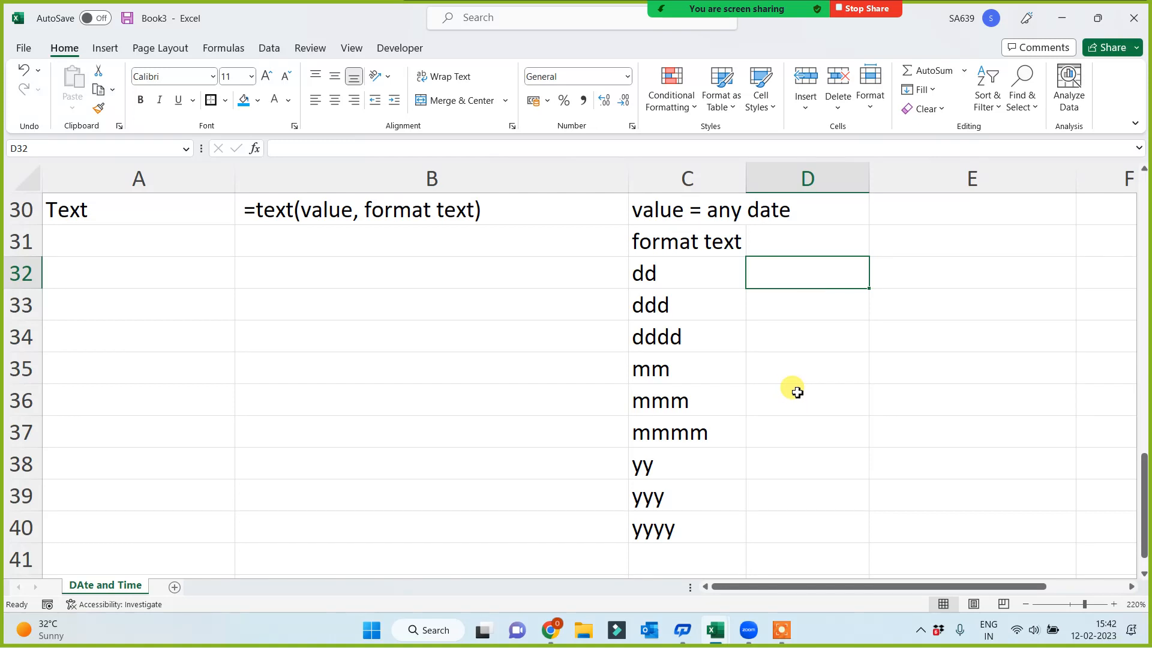
pyautogui.click(794, 306)
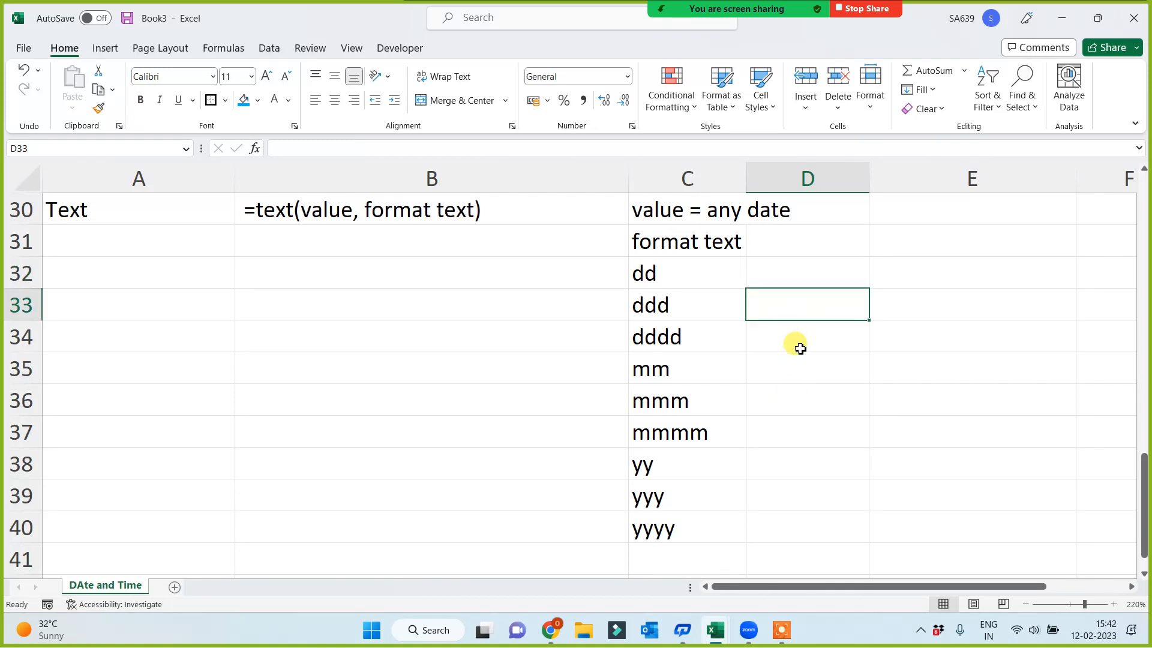
pyautogui.write('17 N')
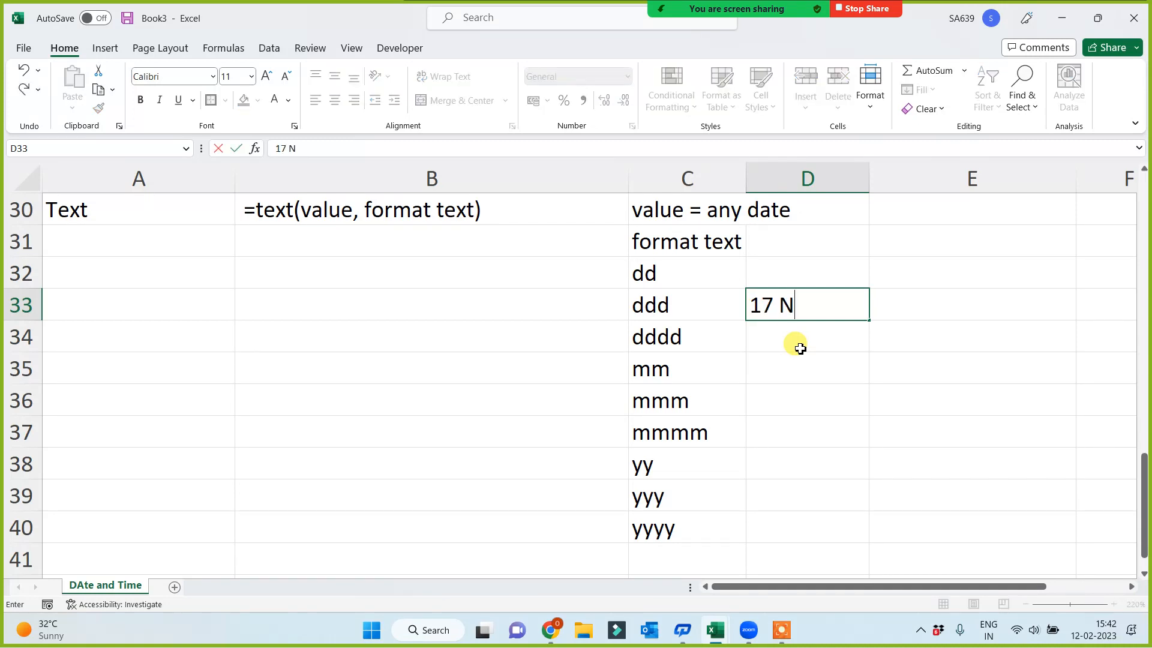
pyautogui.write('ov 2002')
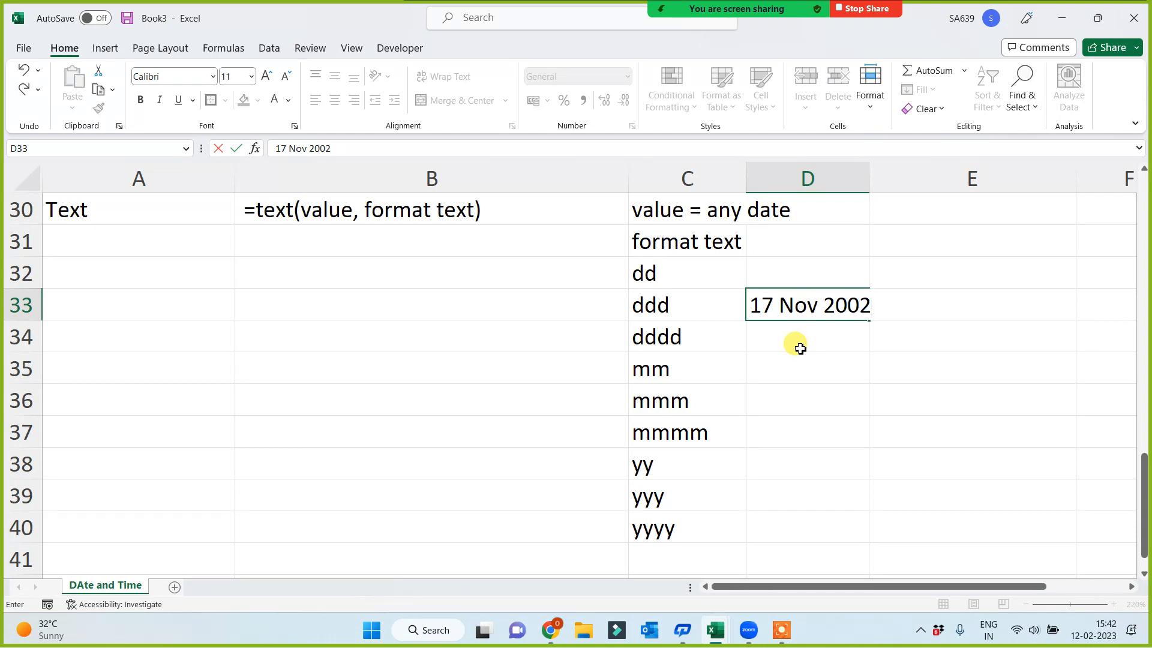
pyautogui.press('Return')
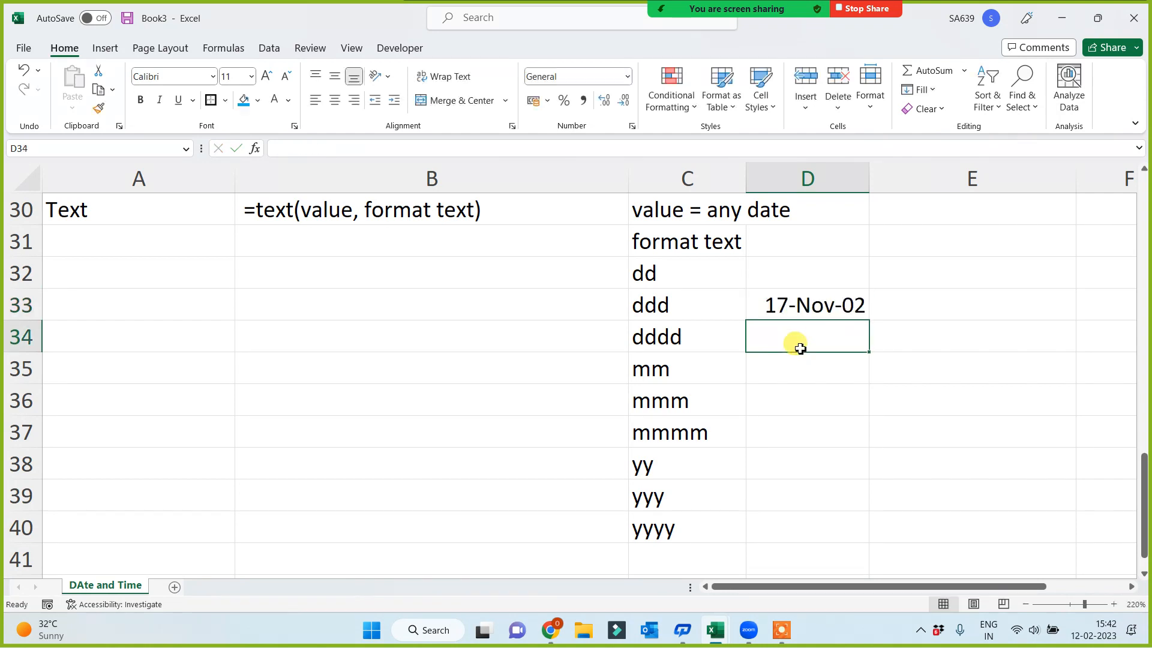
pyautogui.click(805, 304)
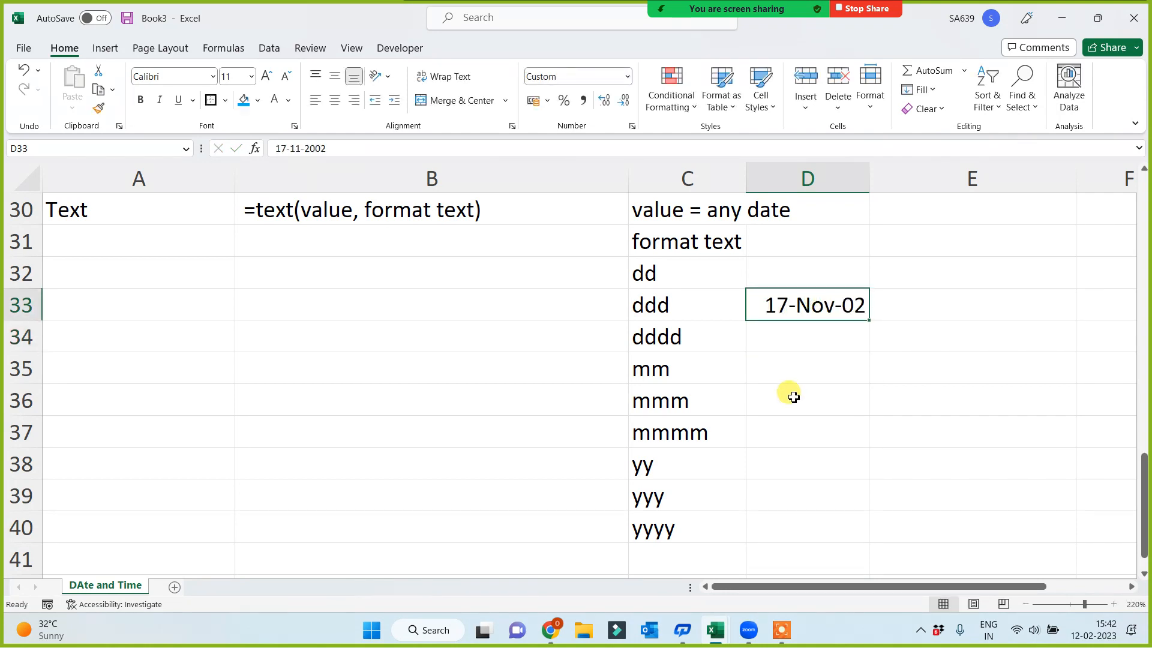
pyautogui.click(777, 423)
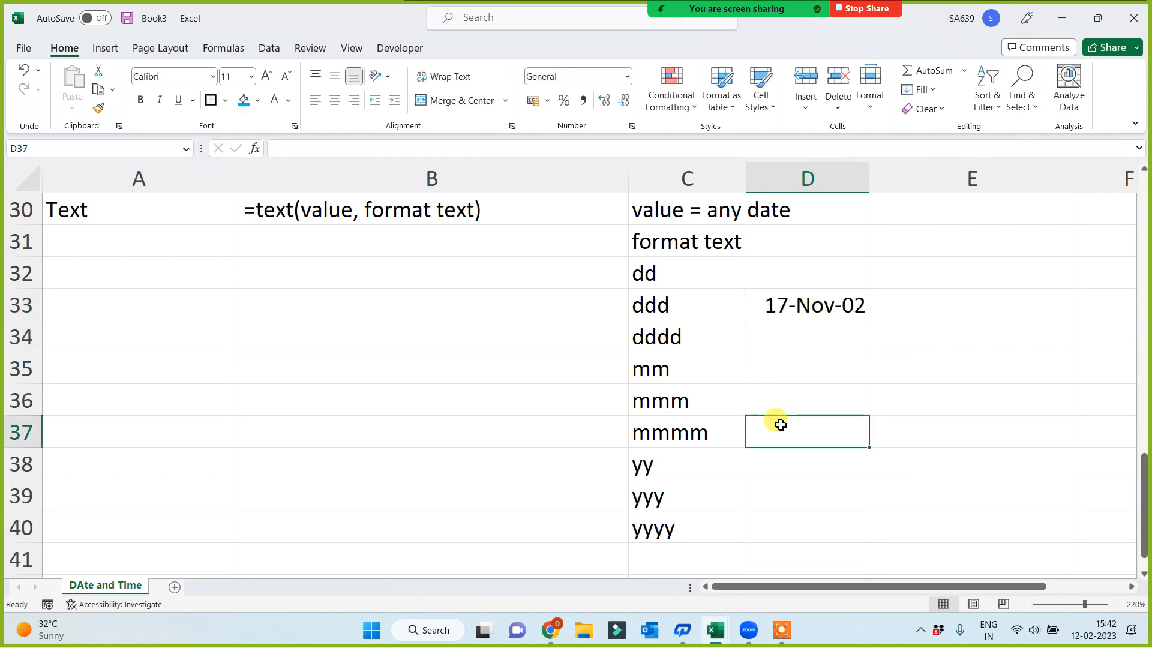
pyautogui.click(819, 303)
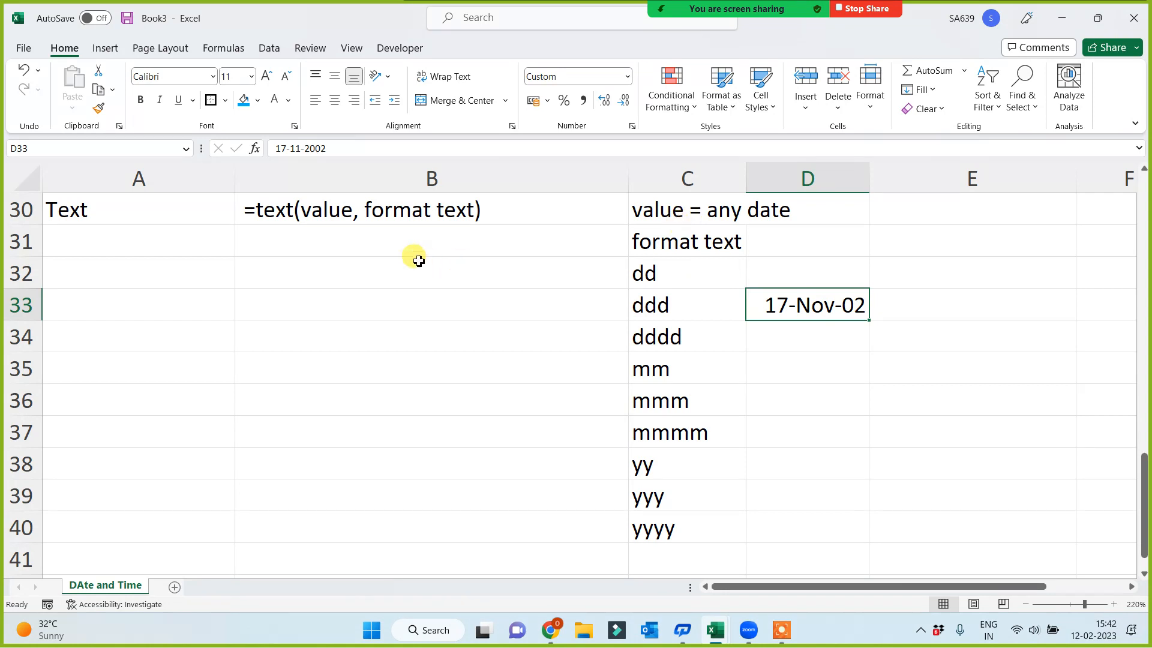
pyautogui.click(344, 221)
pyautogui.click(316, 276)
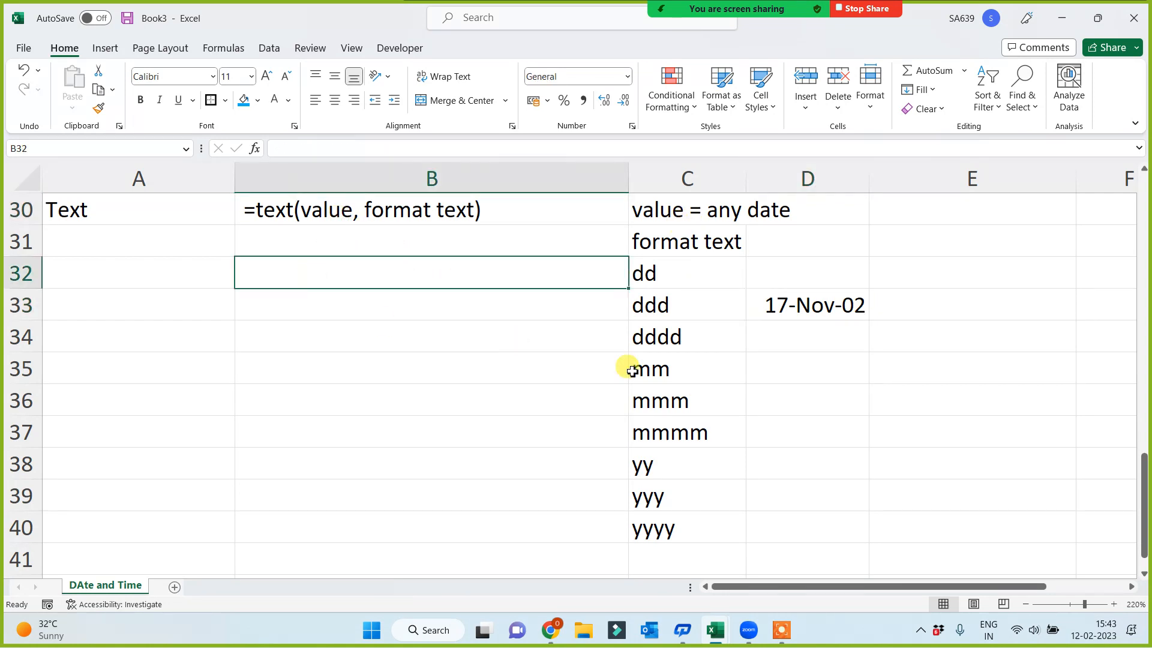
pyautogui.click(907, 369)
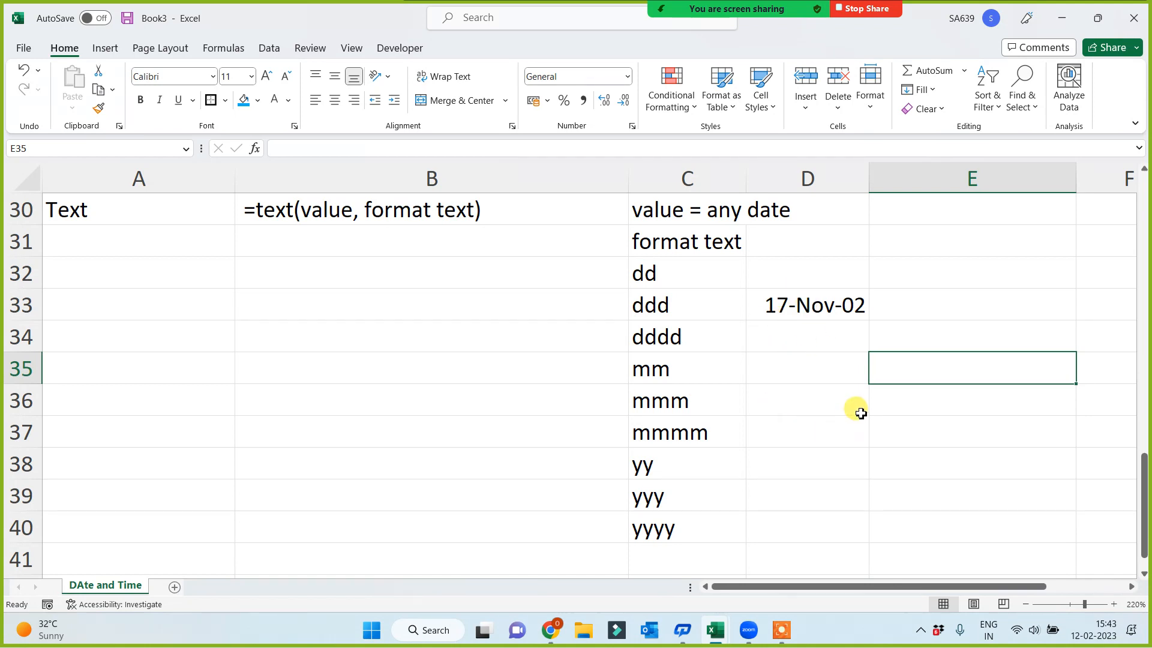
pyautogui.click(786, 307)
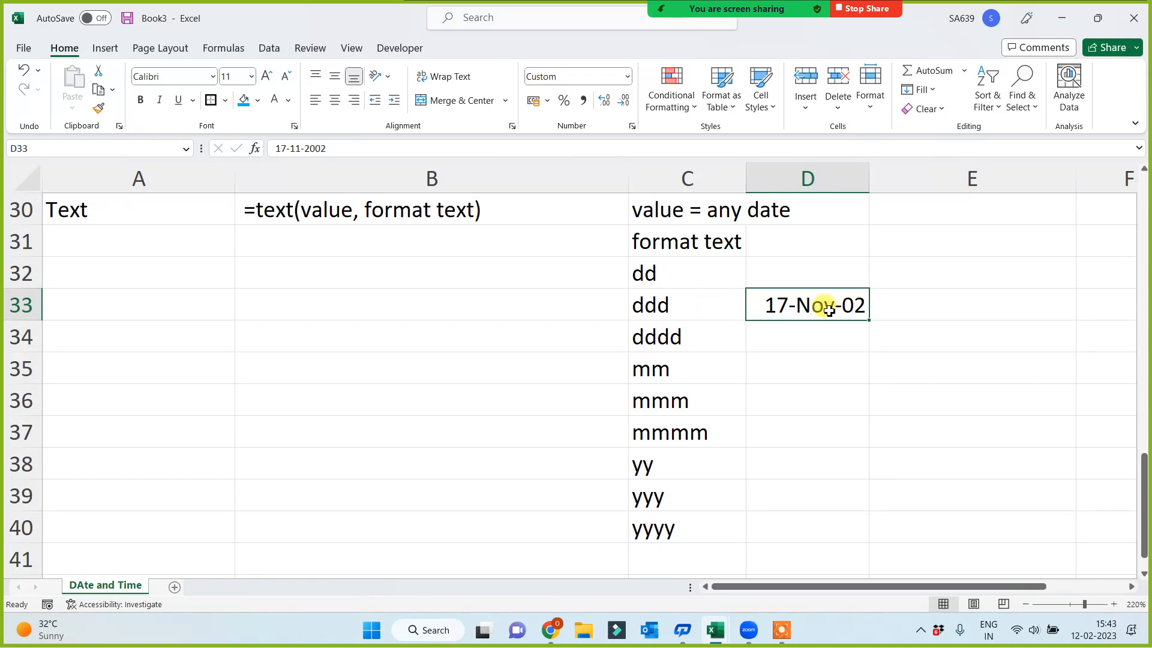
# Extract the day number of the D33 date in E35 with the formula =day(D33)
pyautogui.click(906, 369)
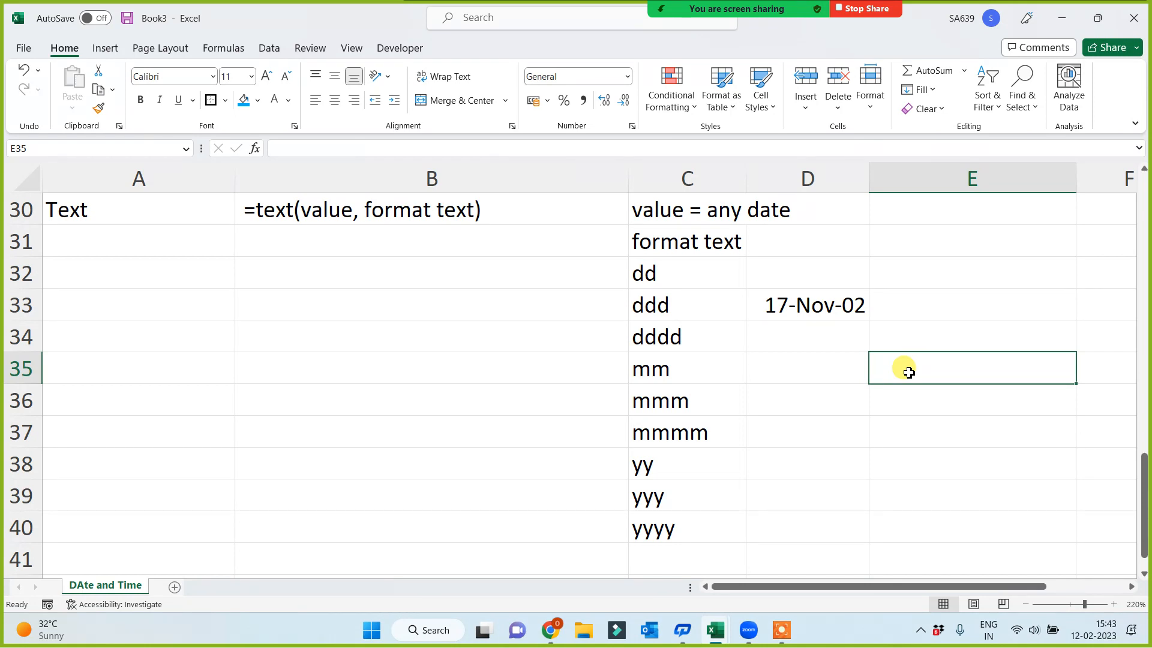
pyautogui.write('day')
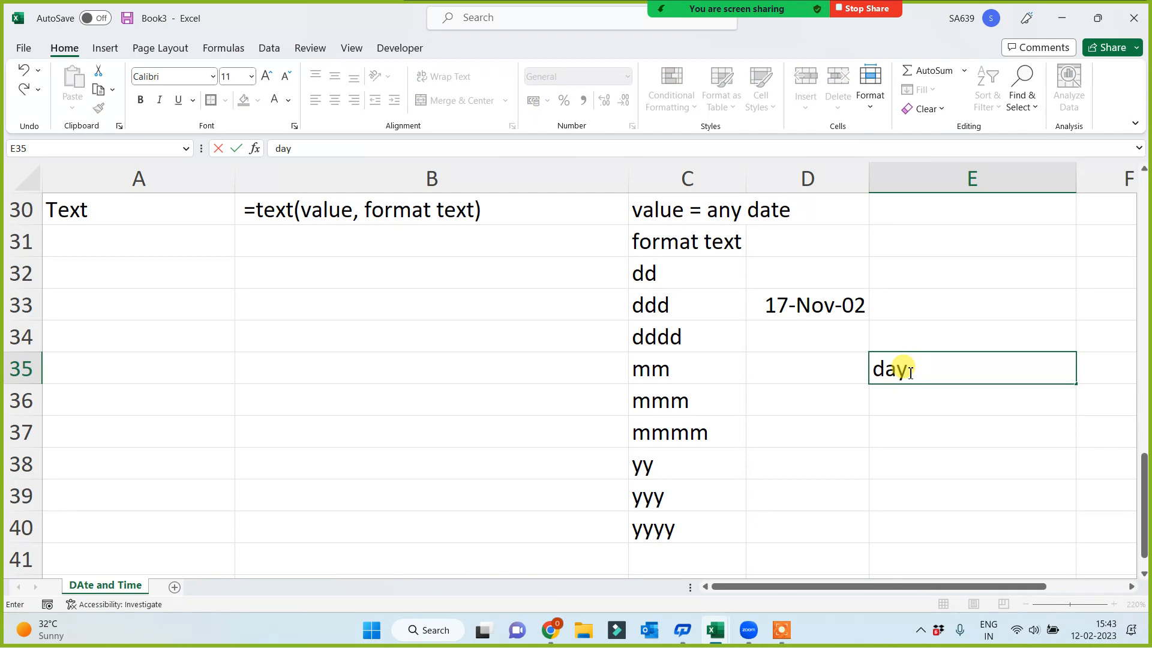
pyautogui.press('BackSpace')
pyautogui.press('BackSpace')
pyautogui.press('BackSpace')
pyautogui.write('==day')
pyautogui.press('BackSpace')
pyautogui.press('BackSpace')
pyautogui.press('BackSpace')
pyautogui.press('BackSpace')
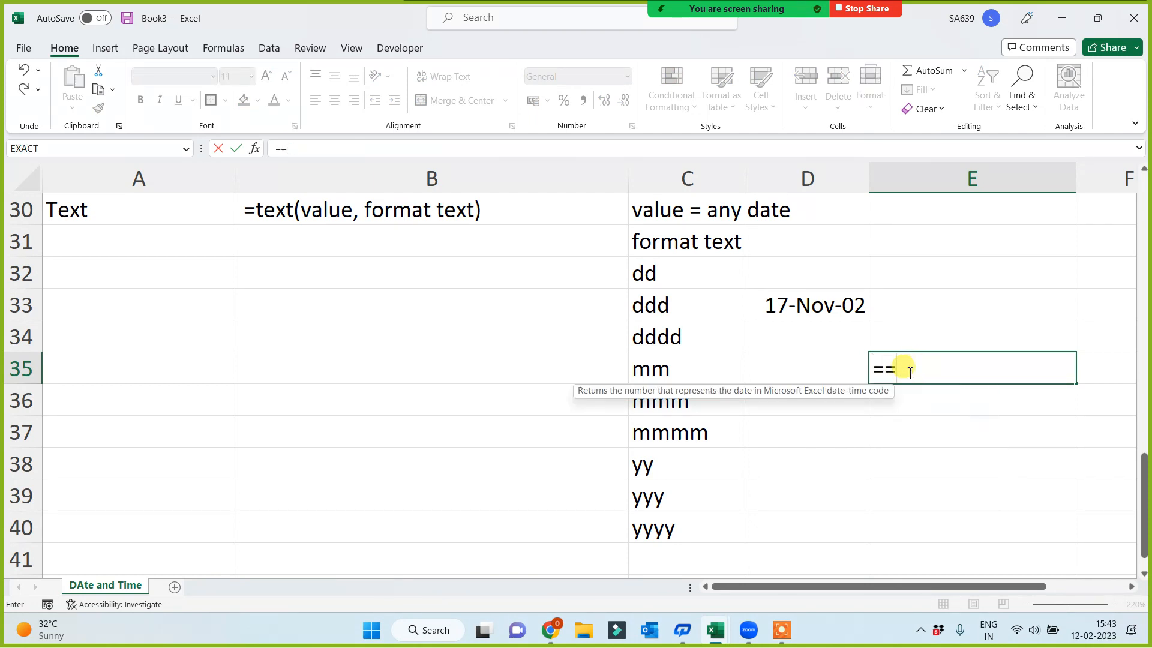
pyautogui.write('day(')
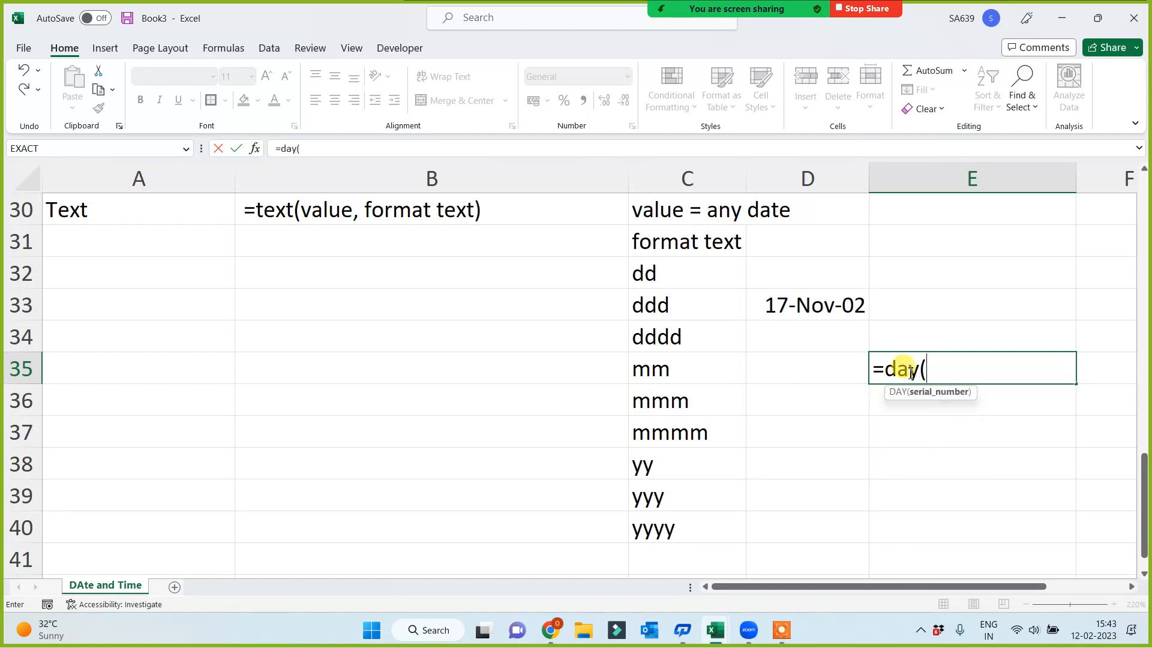
pyautogui.click(807, 304)
pyautogui.write(')')
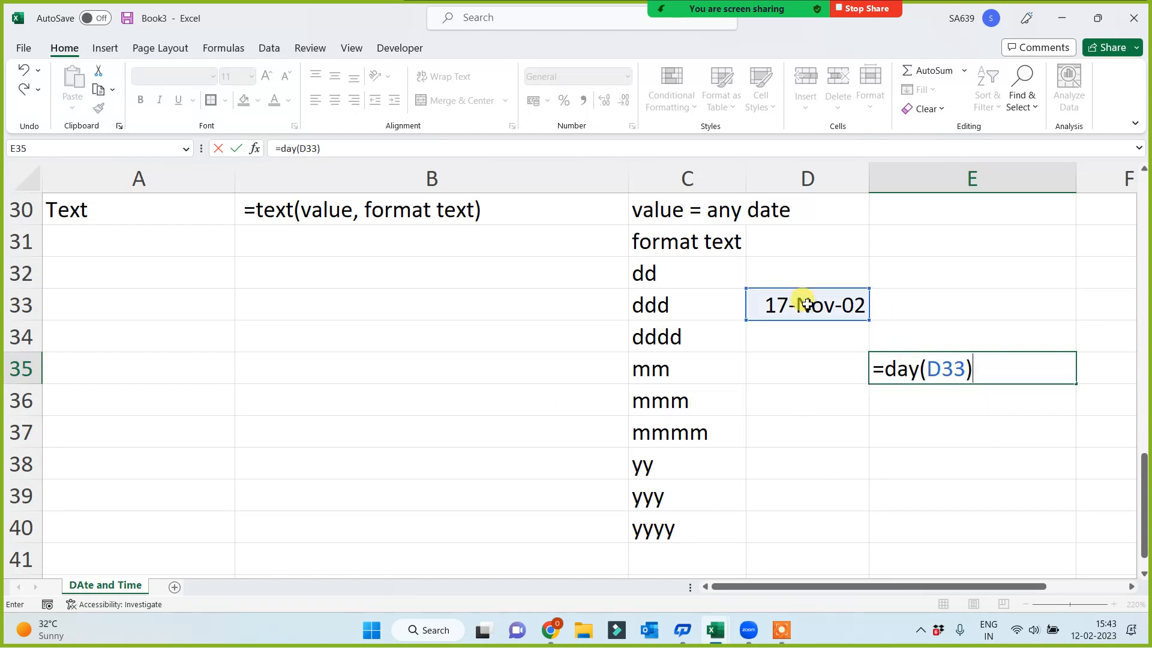
pyautogui.press('Return')
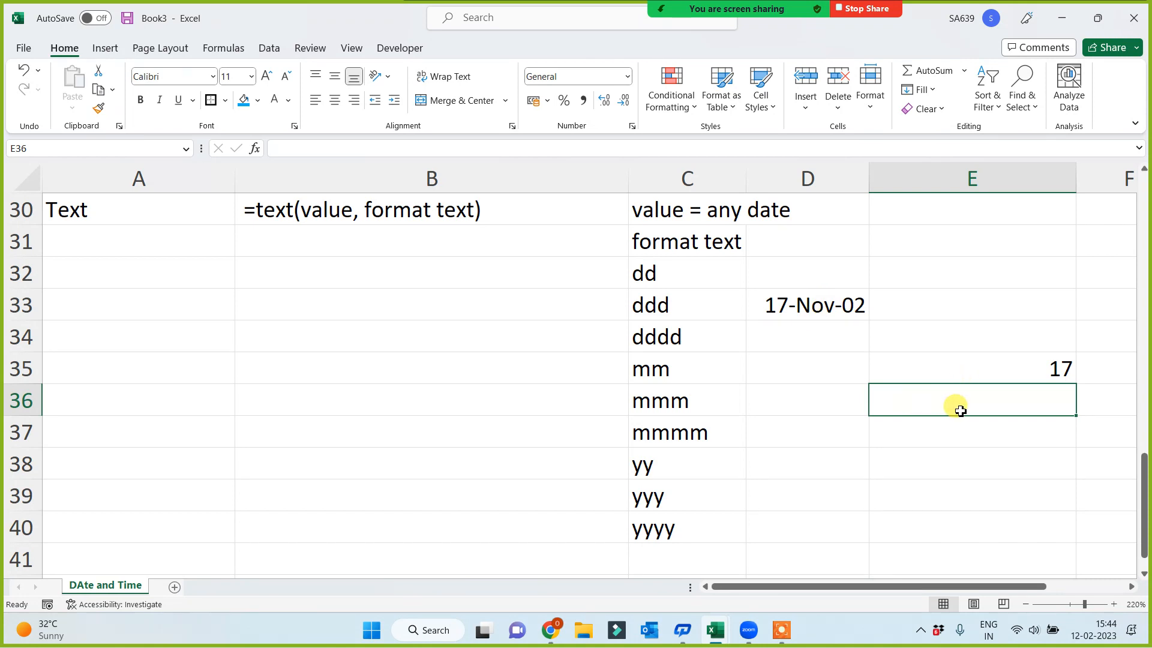
# Extract the month and year of the D33 date in E36 and E37 with the MONTH and YEAR functions
pyautogui.write('=month(')
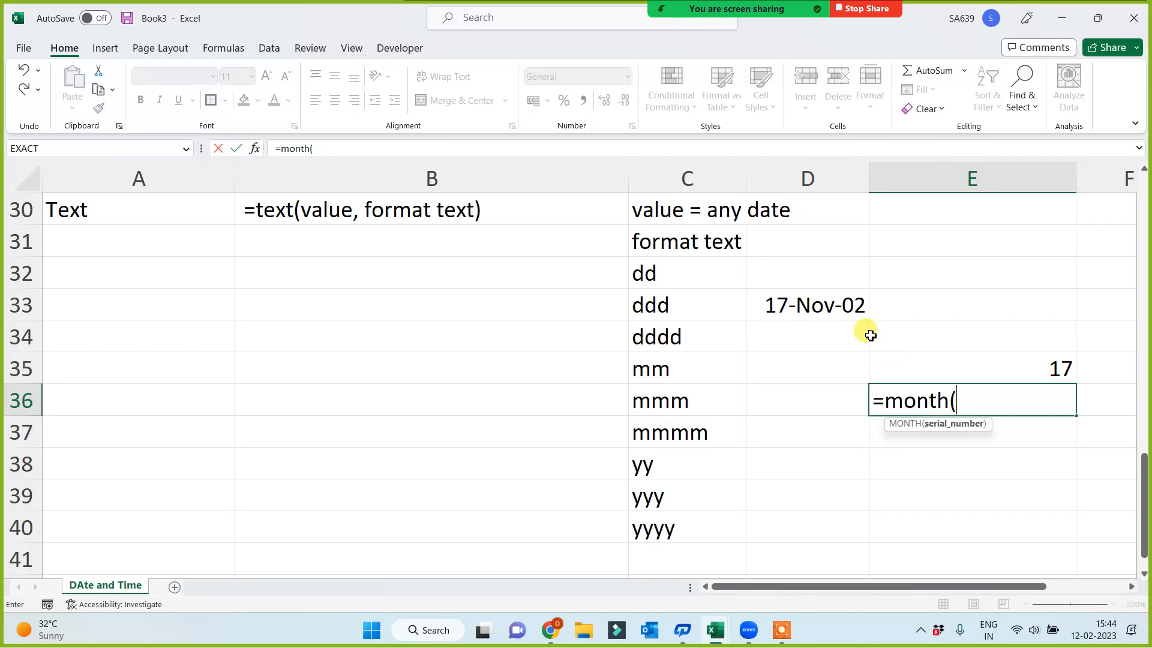
pyautogui.click(834, 306)
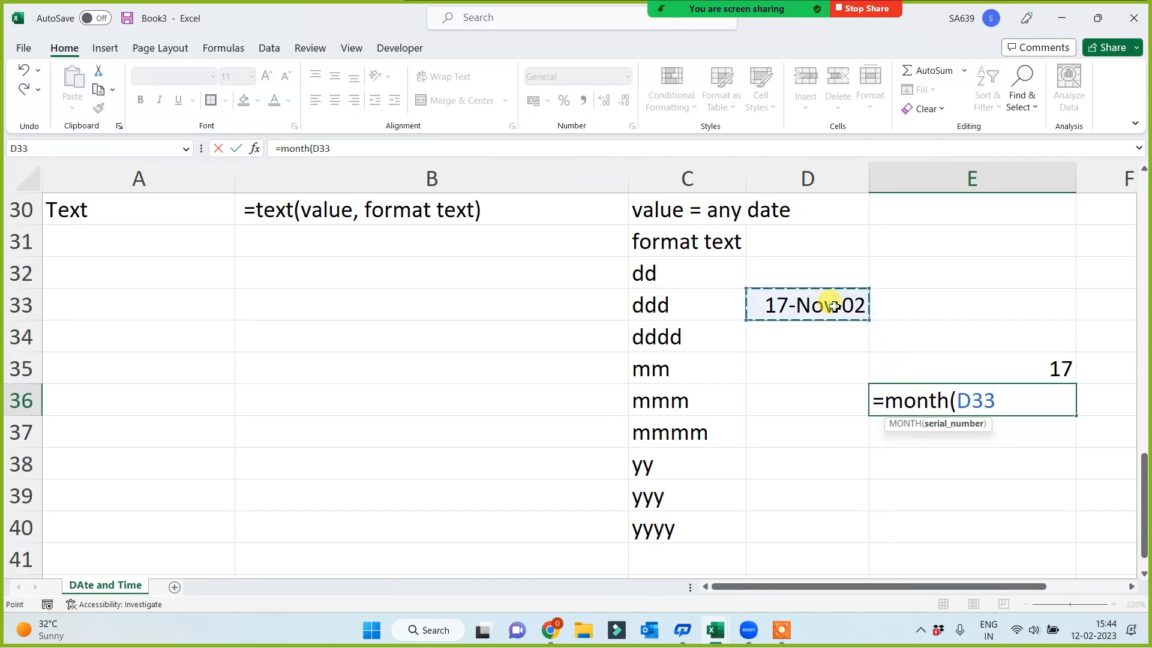
pyautogui.press('Return')
pyautogui.write('=')
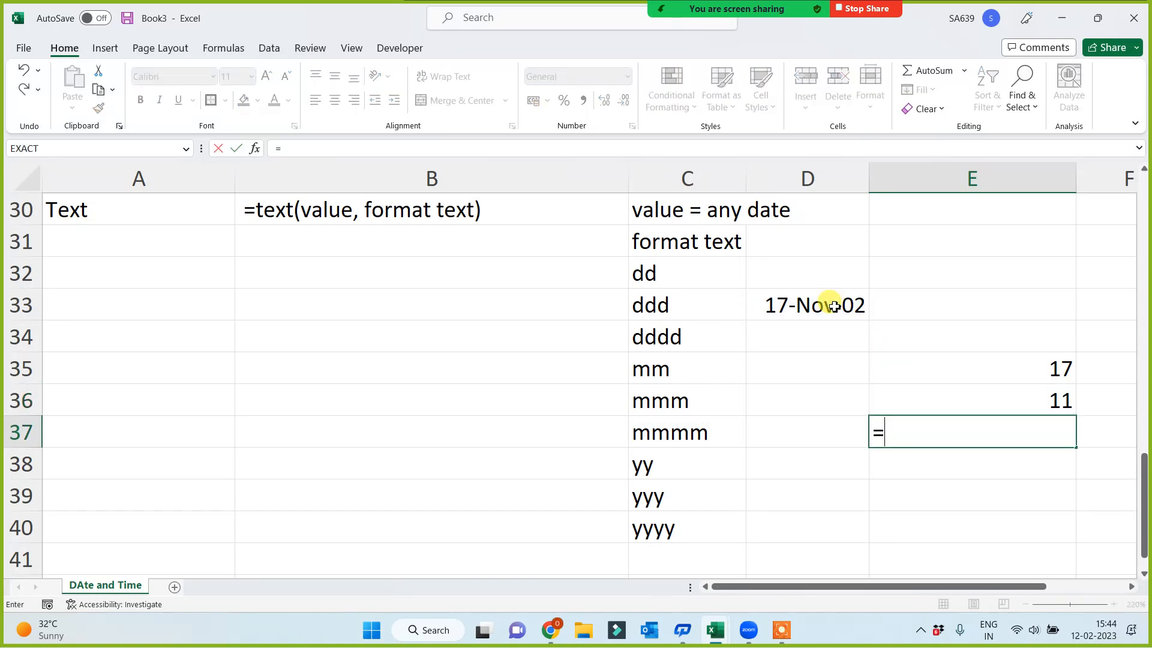
pyautogui.write('year(')
pyautogui.click(834, 306)
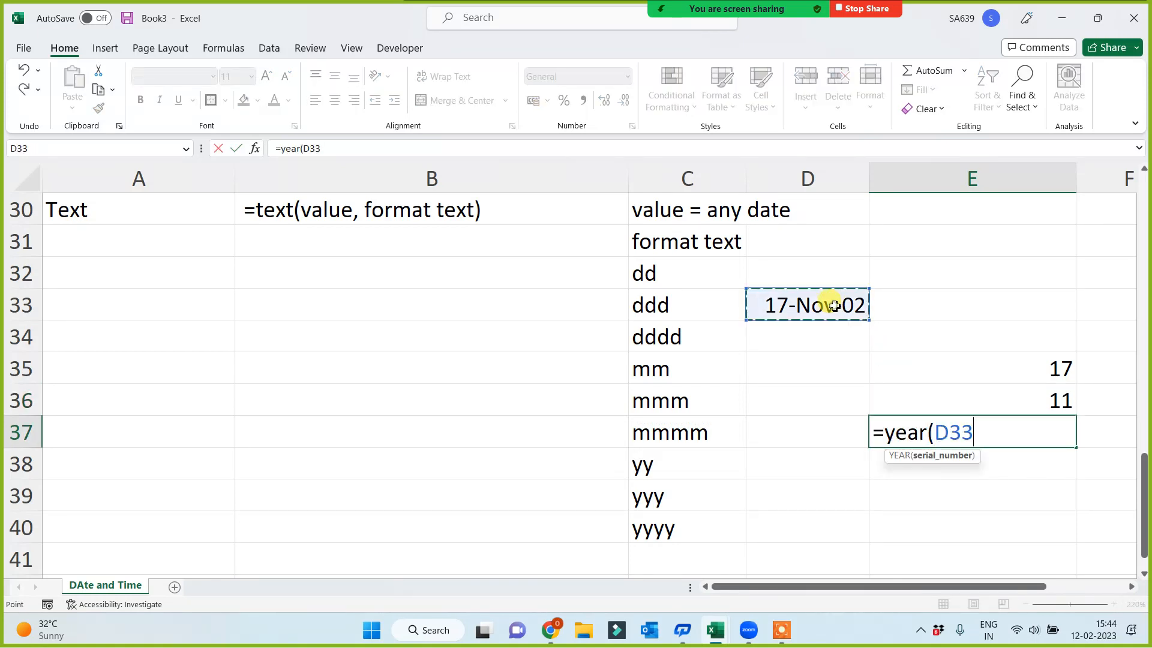
pyautogui.press('Return')
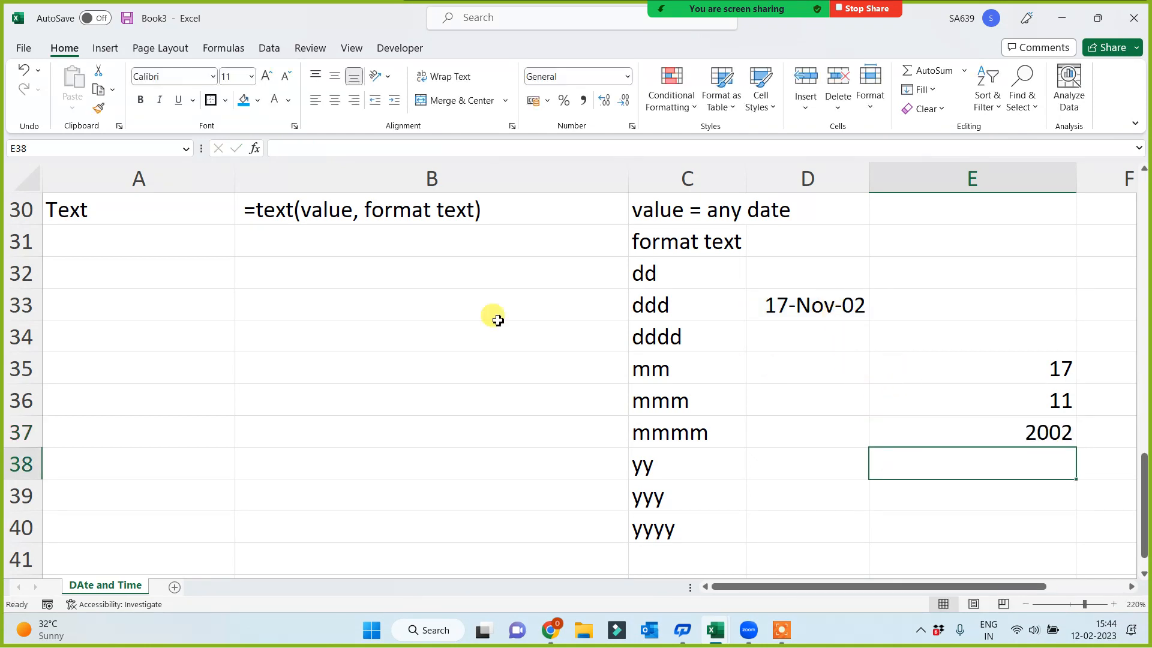
pyautogui.click(82, 211)
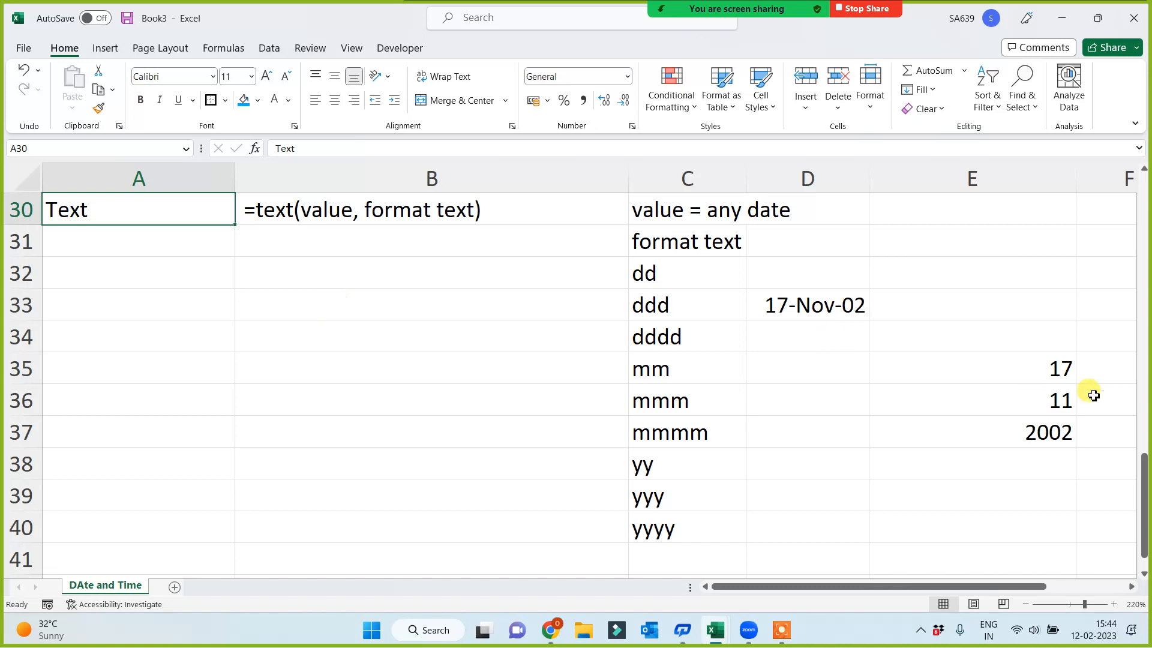
pyautogui.moveTo(1053, 361); pyautogui.dragTo(1027, 430)
pyautogui.click(556, 411)
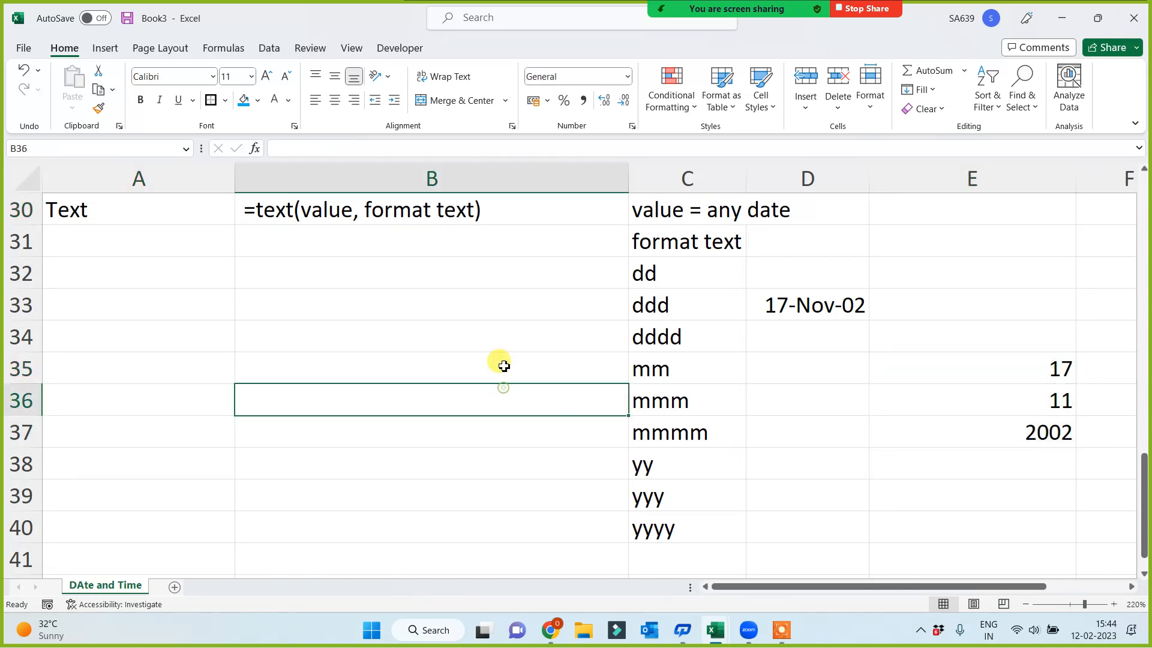
# Add a TEXT formula in B32 that formats the D33 date with the dd code in C32, and compare it with the DAY result
pyautogui.click(519, 271)
pyautogui.write('=text(')
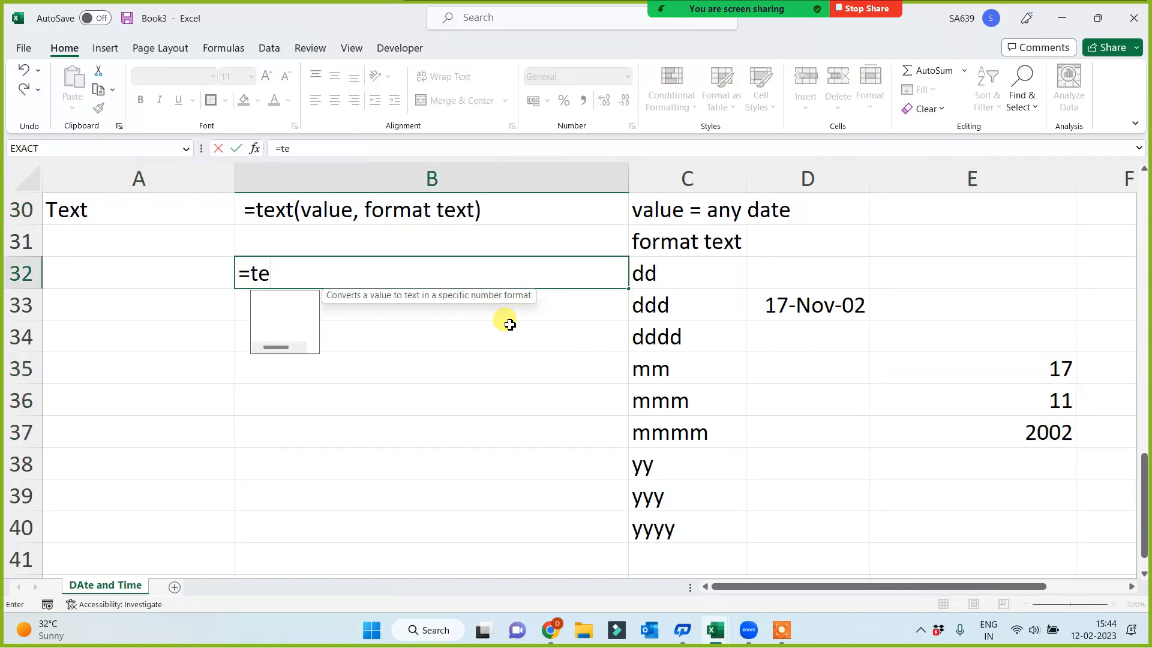
pyautogui.click(782, 305)
pyautogui.write(',')
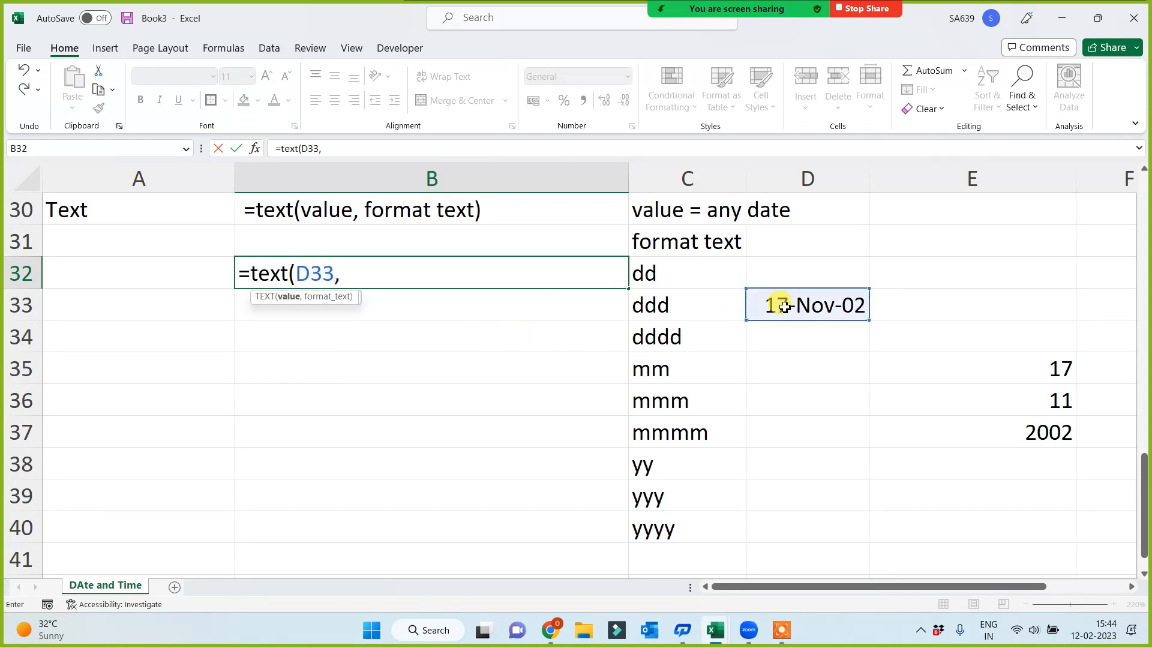
pyautogui.click(653, 278)
pyautogui.press('Return')
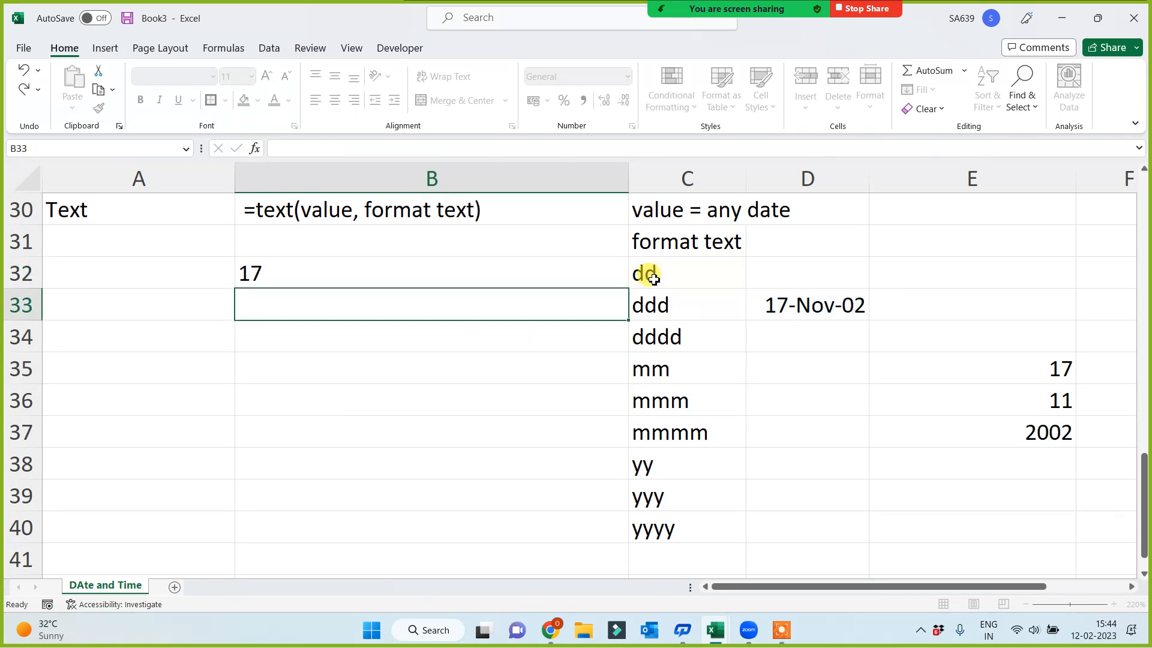
pyautogui.click(994, 367)
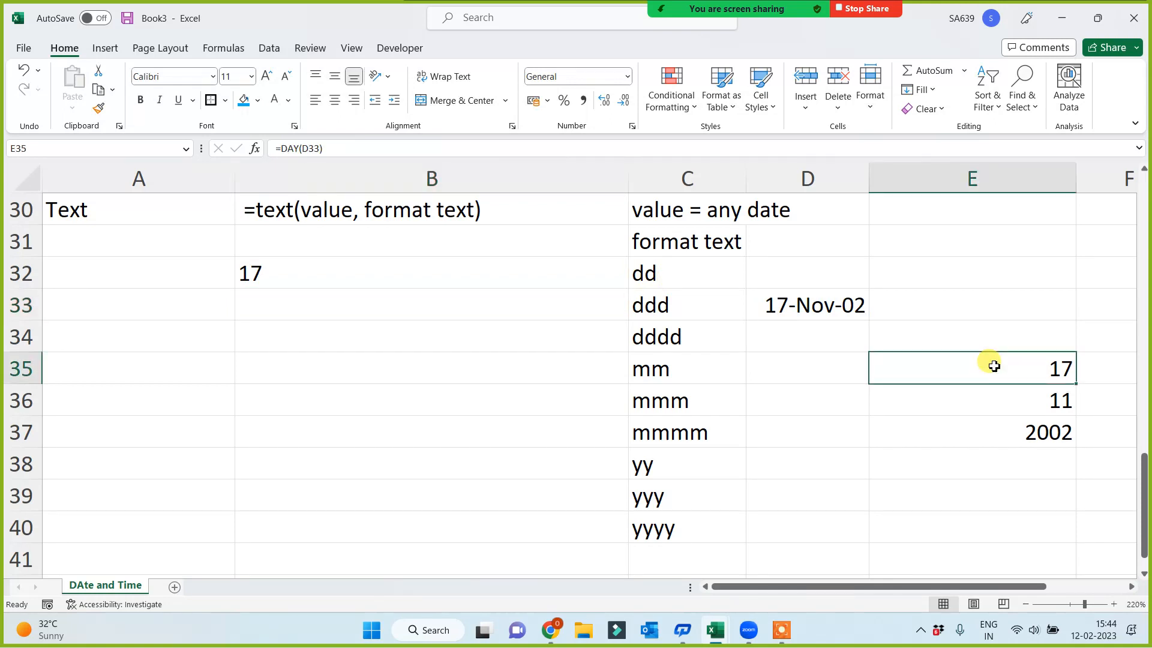
# Add a TEXT formula in B35 that formats the D33 date with the mm code in C35
pyautogui.click(408, 373)
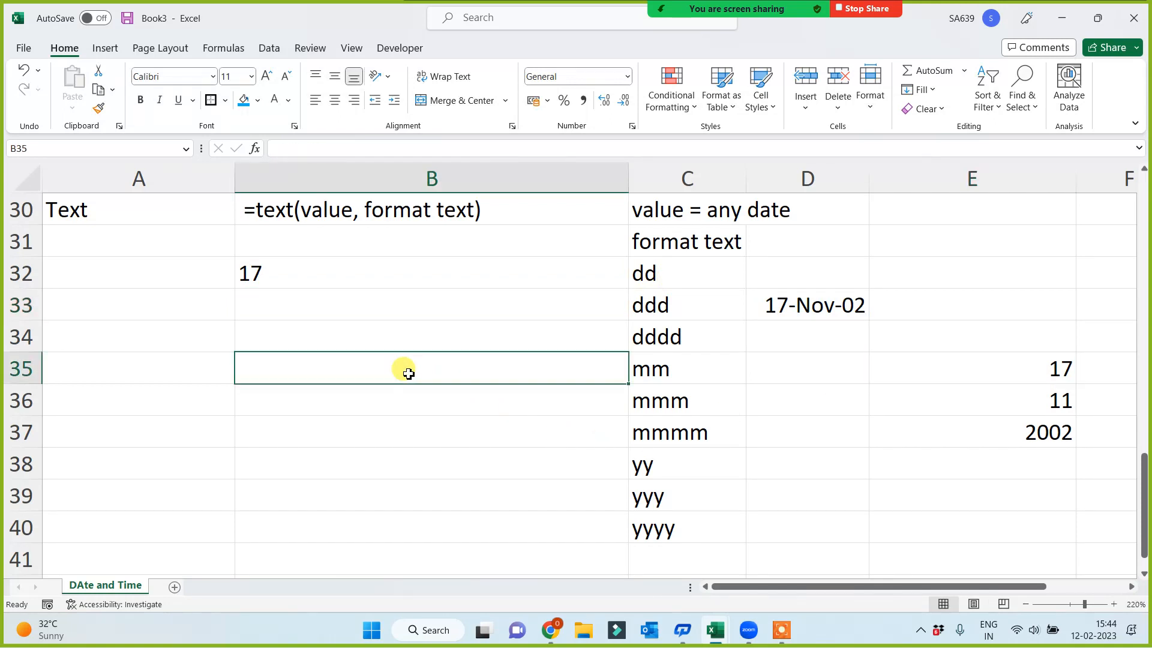
pyautogui.write('=text(')
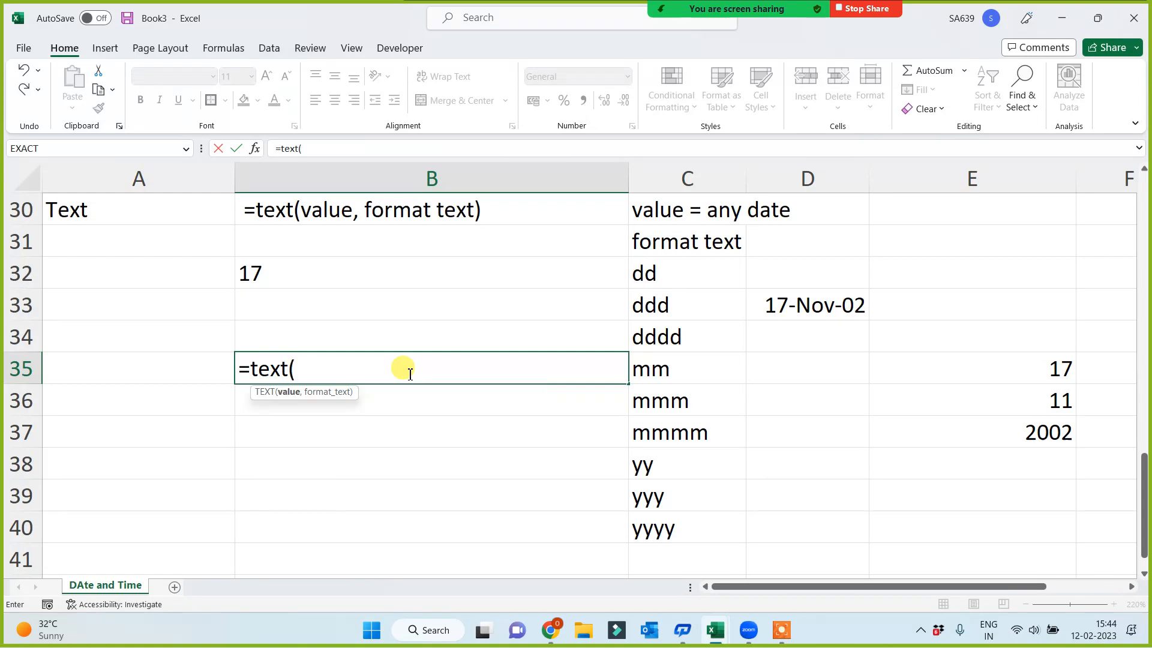
pyautogui.click(815, 304)
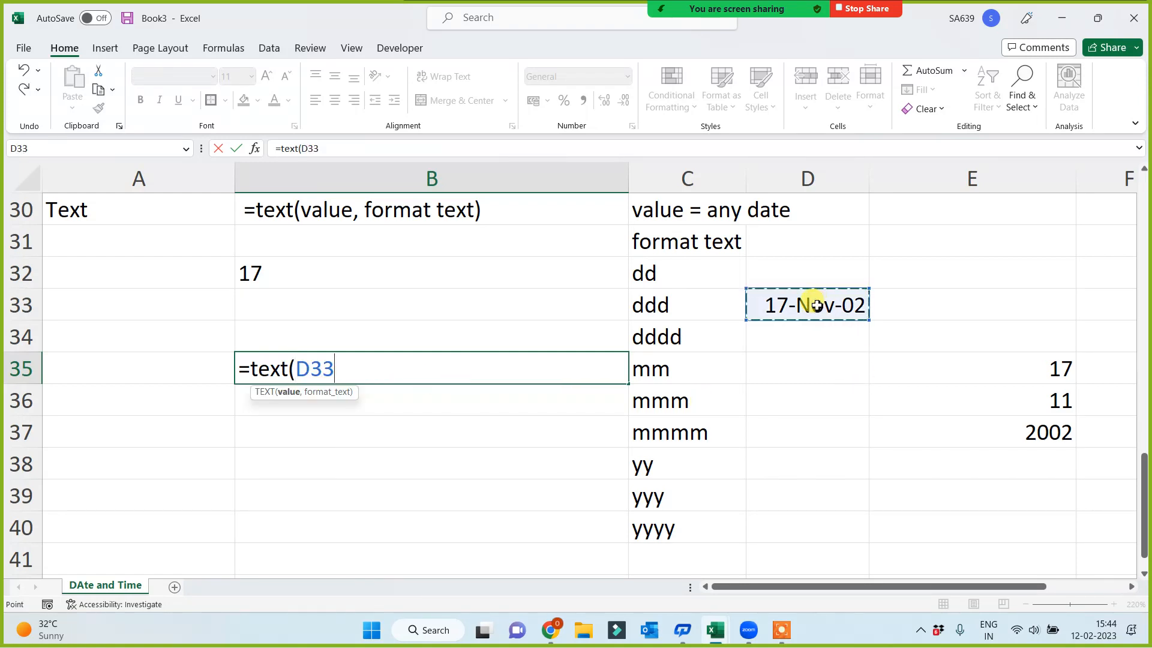
pyautogui.write(',')
pyautogui.click(665, 369)
pyautogui.press('Return')
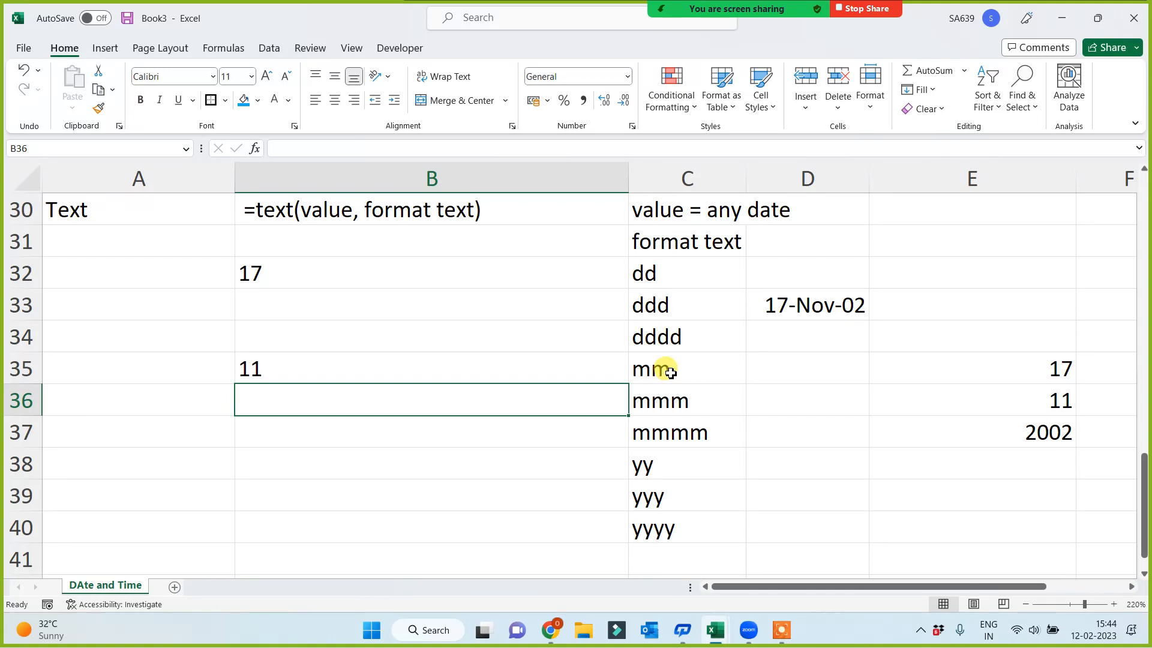
# Add a TEXT formula in B39 that formats the D33 date with the yyy code in C39
pyautogui.click(334, 505)
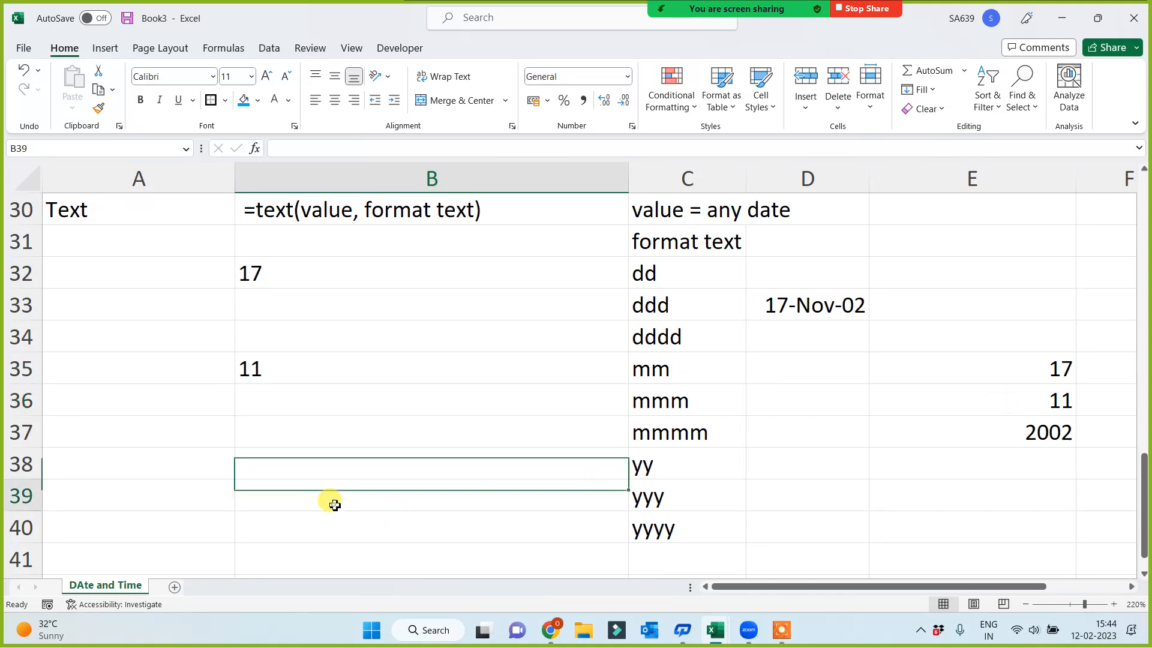
pyautogui.write('=')
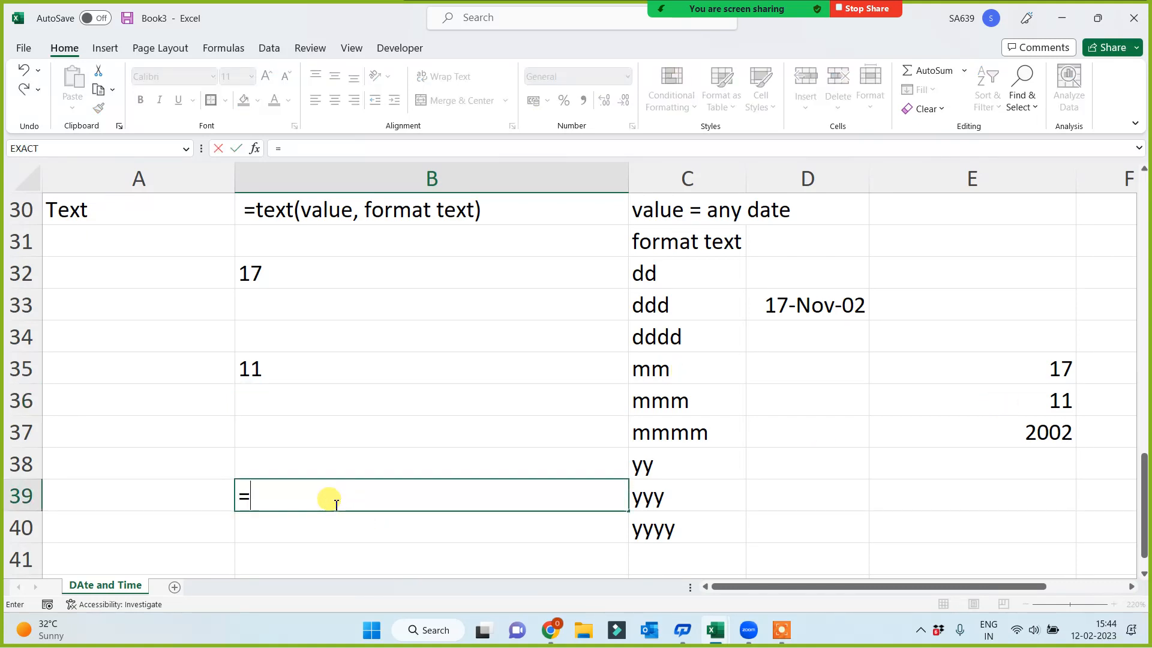
pyautogui.write('text(')
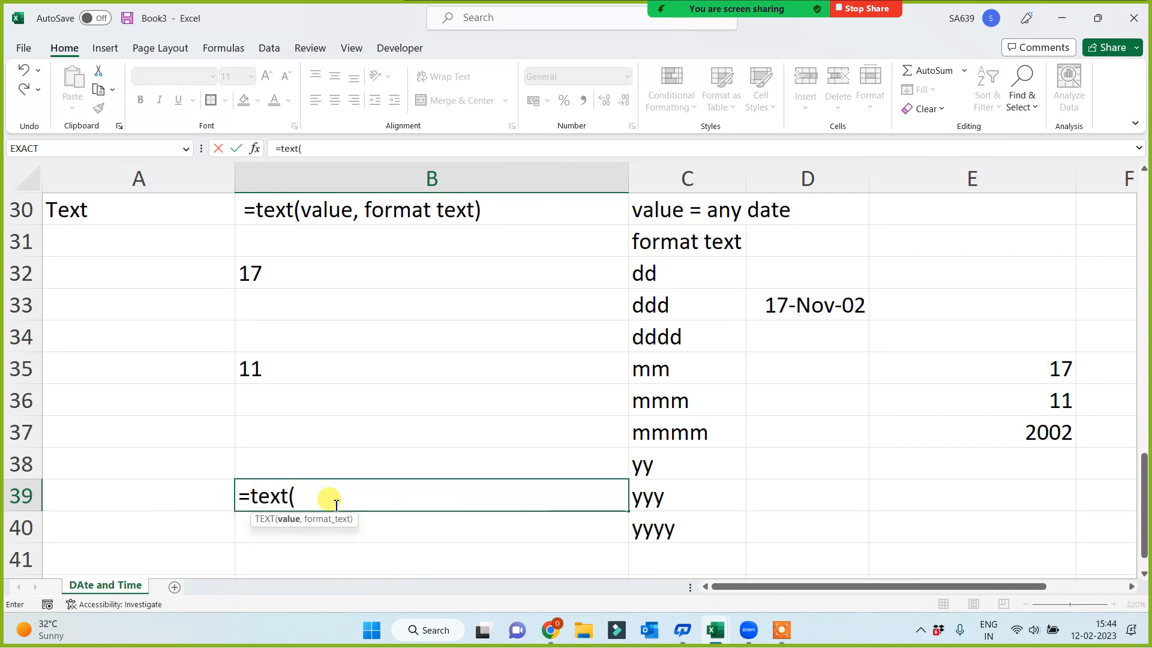
pyautogui.click(816, 303)
pyautogui.write(',')
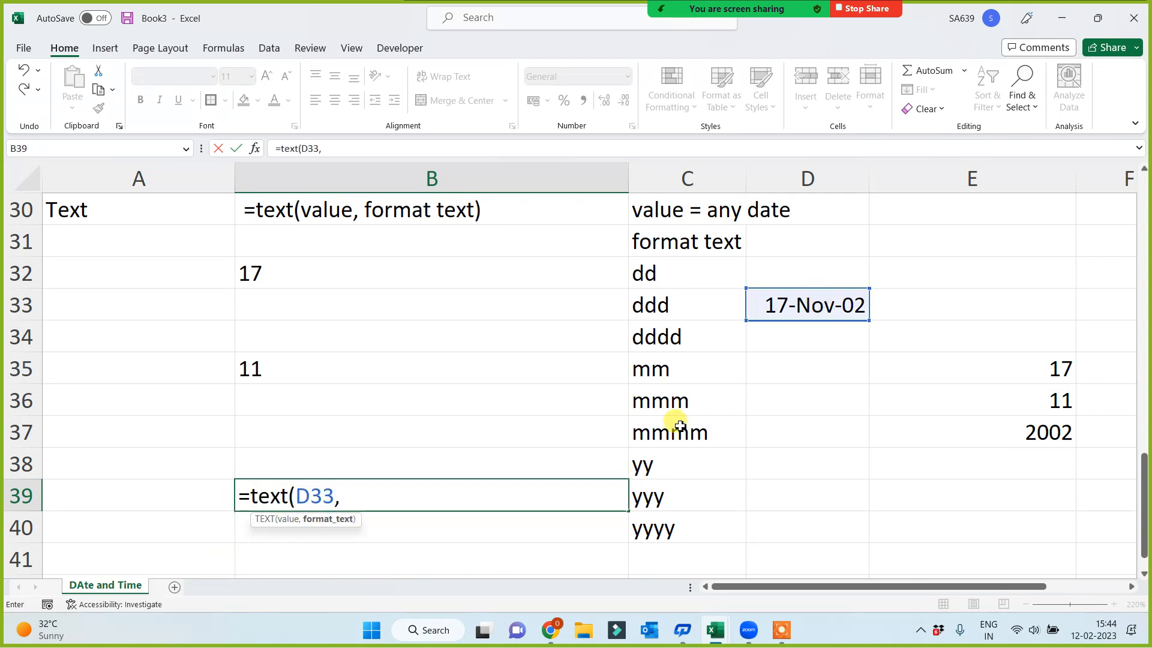
pyautogui.click(654, 492)
pyautogui.press('Return')
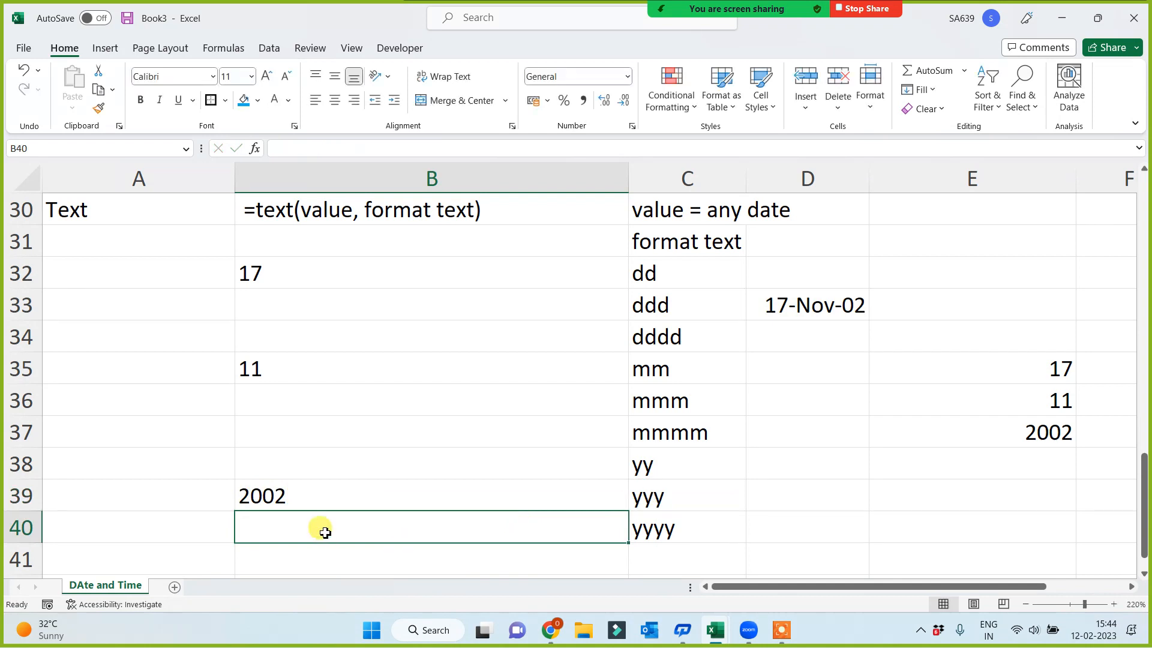
# Add a TEXT formula in B40 that formats the D33 date with the yyyy code in C40, and compare the TEXT results with E35:E37
pyautogui.write('=text(')
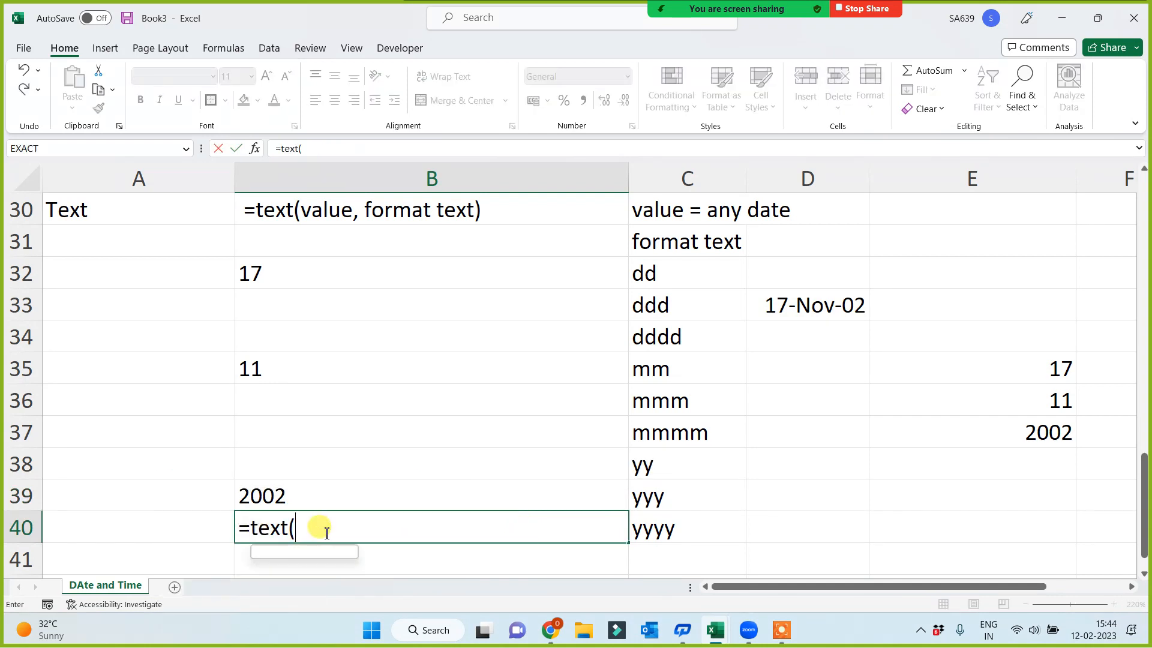
pyautogui.click(800, 303)
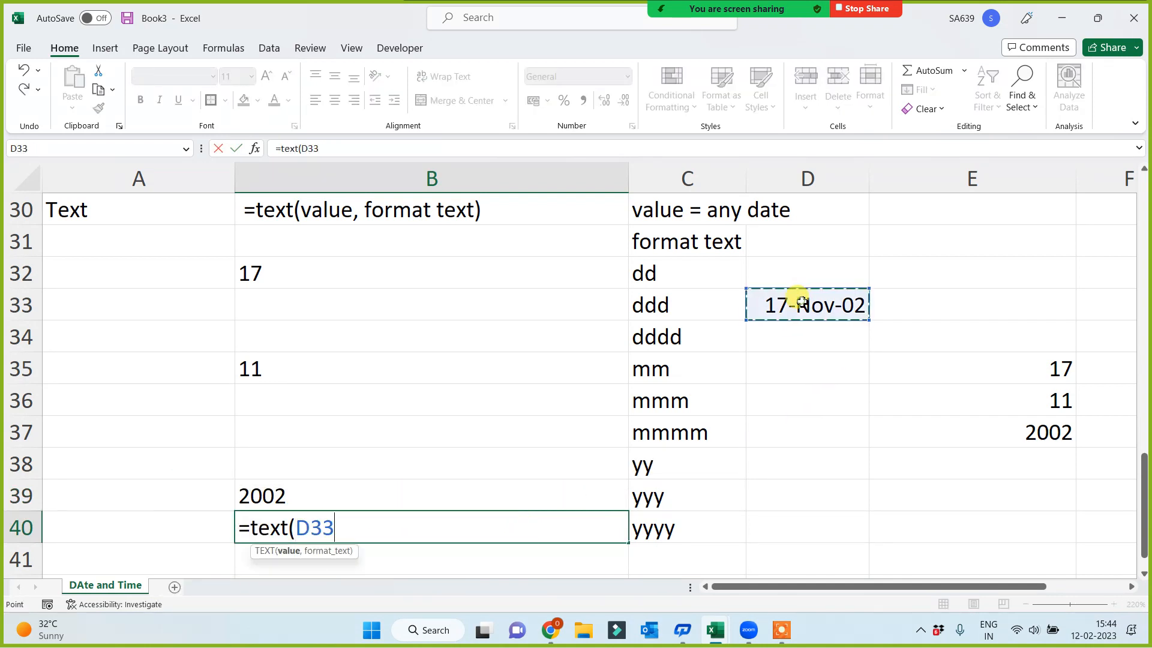
pyautogui.write(',')
pyautogui.click(654, 530)
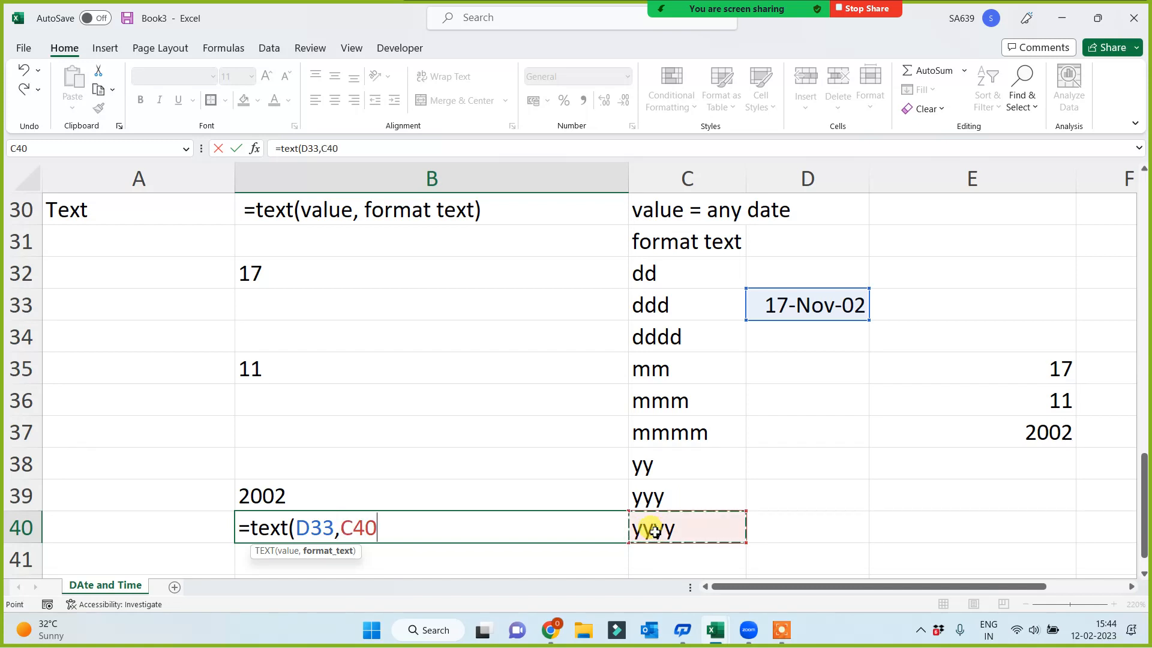
pyautogui.press('Return')
pyautogui.click(60, 212)
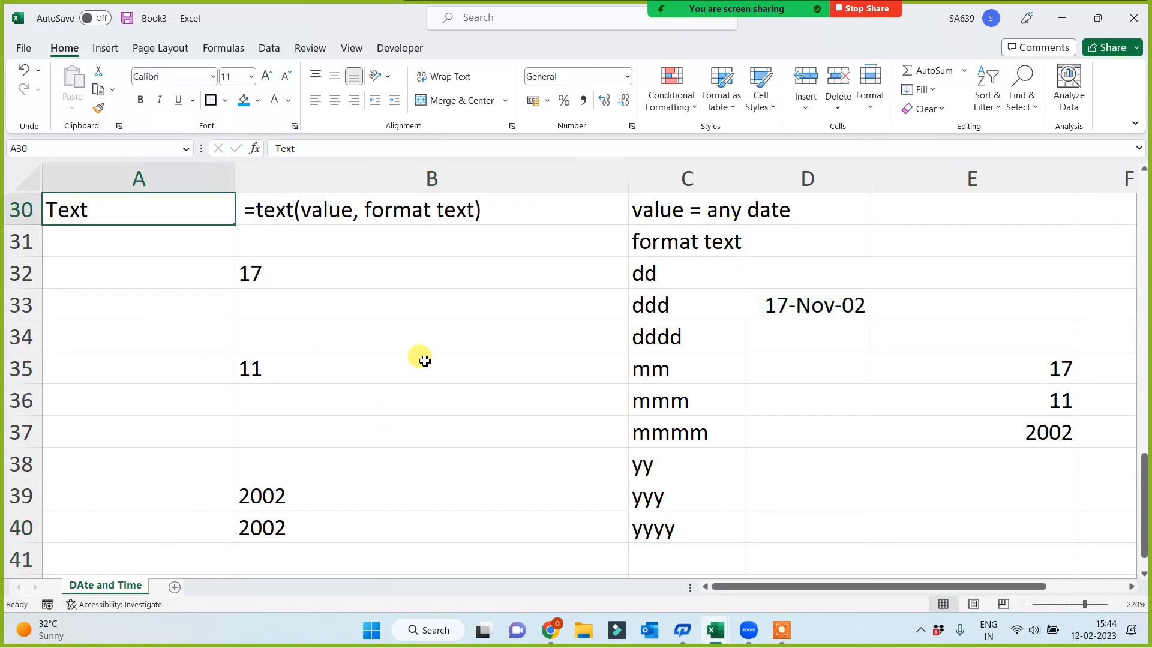
pyautogui.moveTo(1033, 358); pyautogui.dragTo(1028, 431)
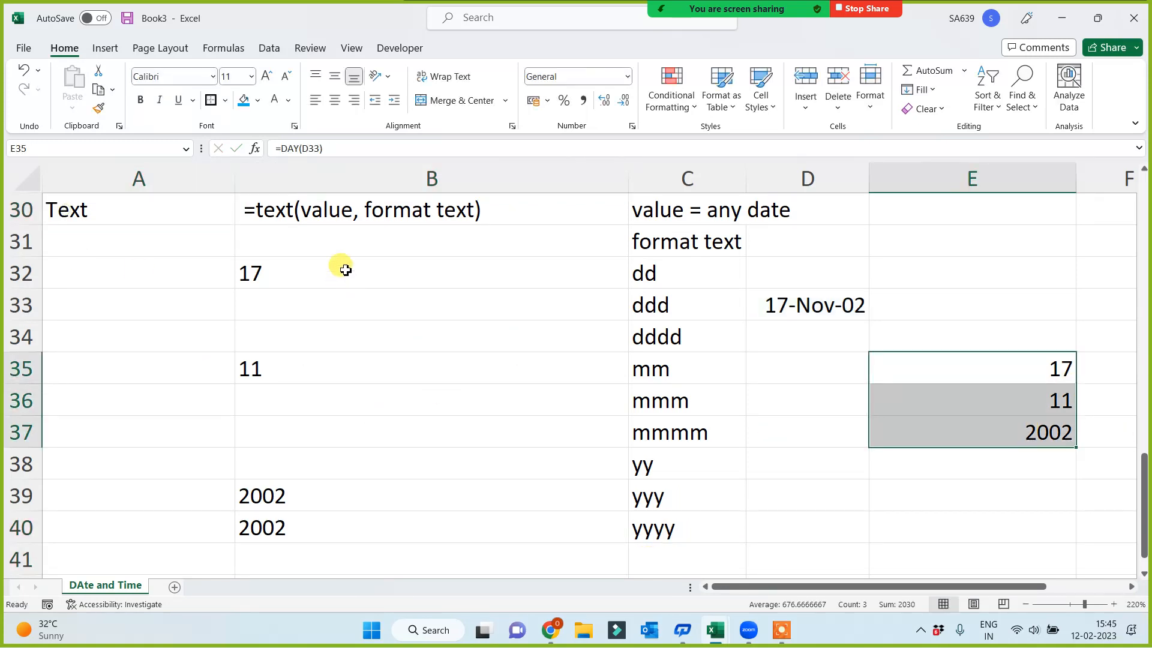
pyautogui.moveTo(345, 270); pyautogui.dragTo(322, 540)
pyautogui.click(84, 452)
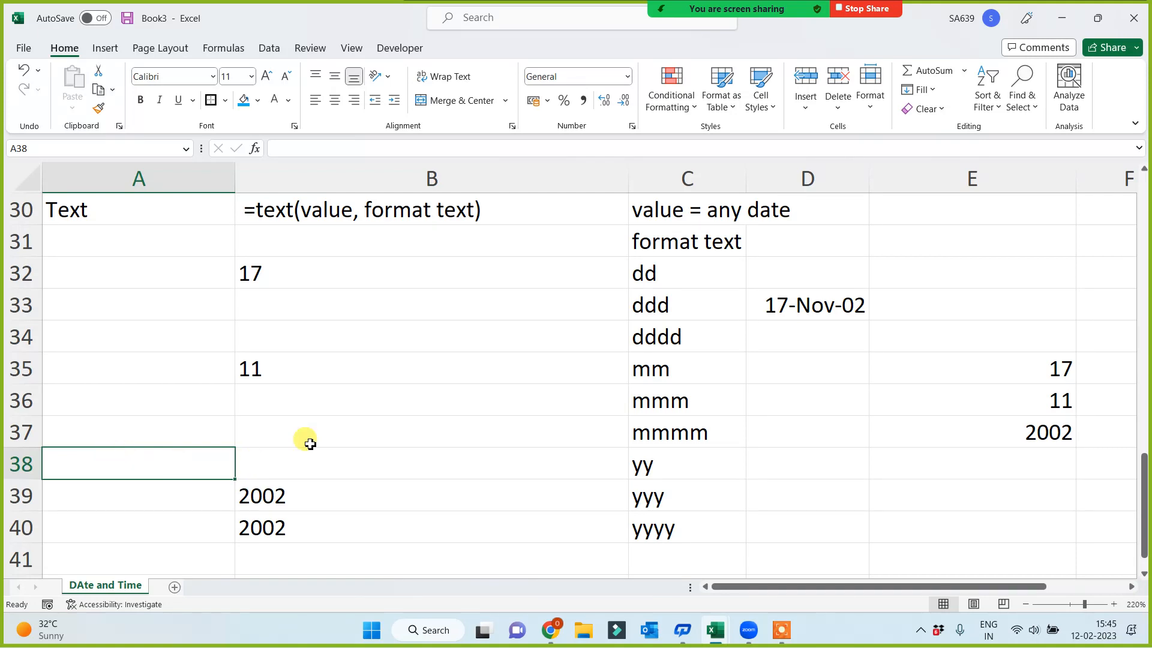
# Find the weekday number of the D33 date in E39 with the formula =weekday(D33)
pyautogui.click(789, 315)
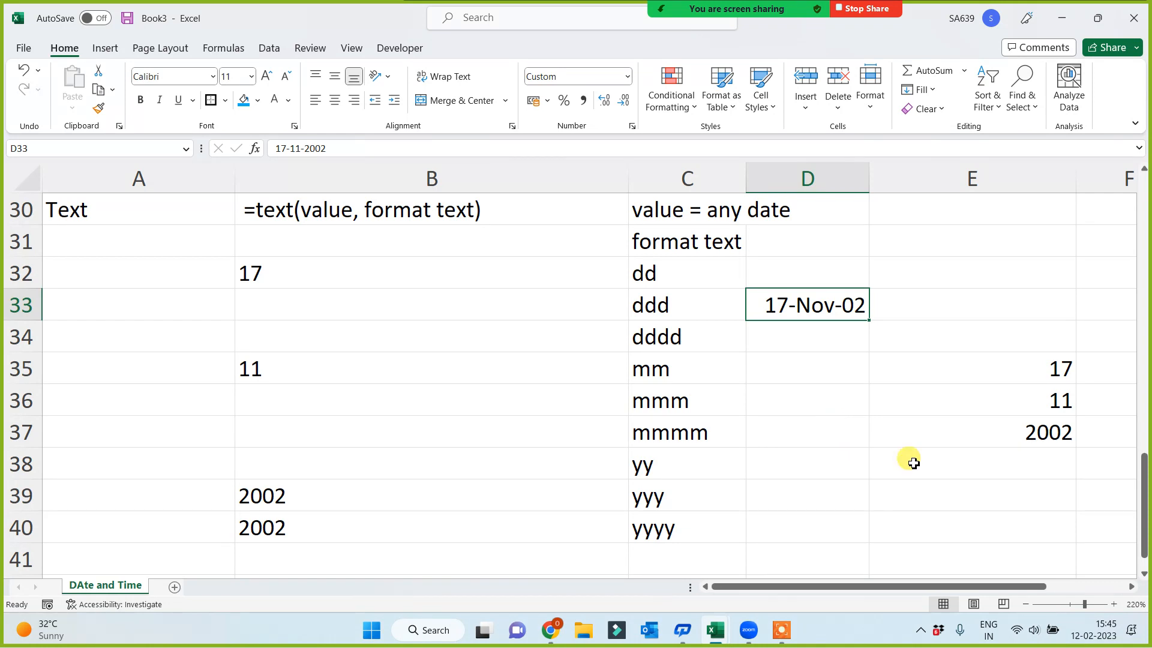
pyautogui.click(966, 483)
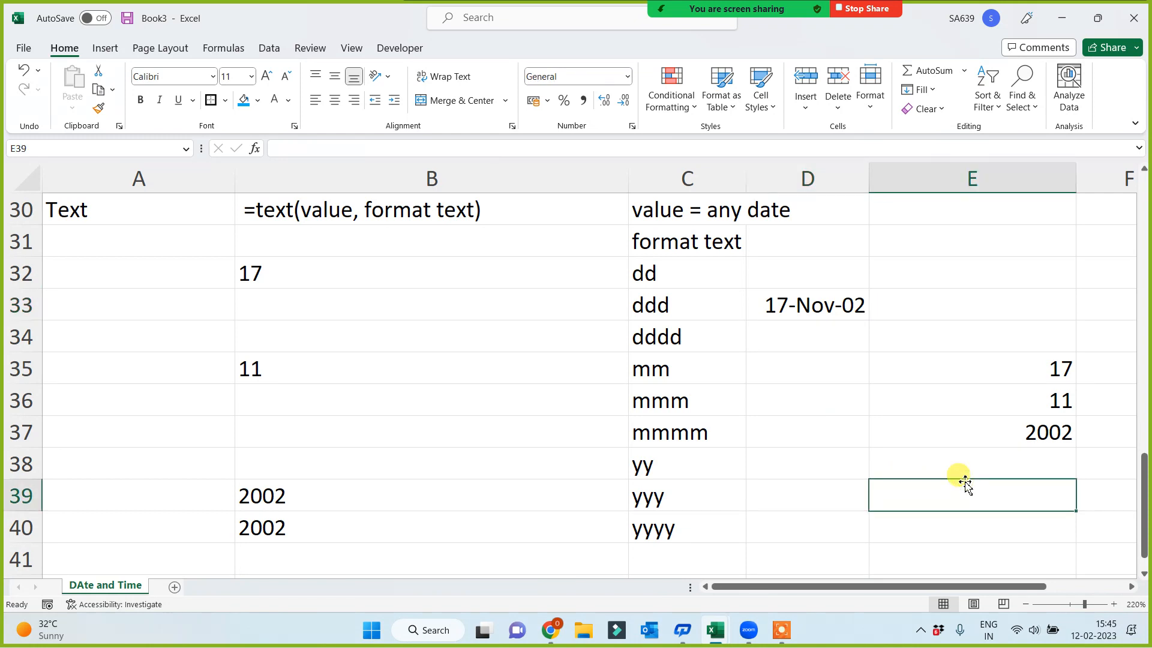
pyautogui.write('=wee')
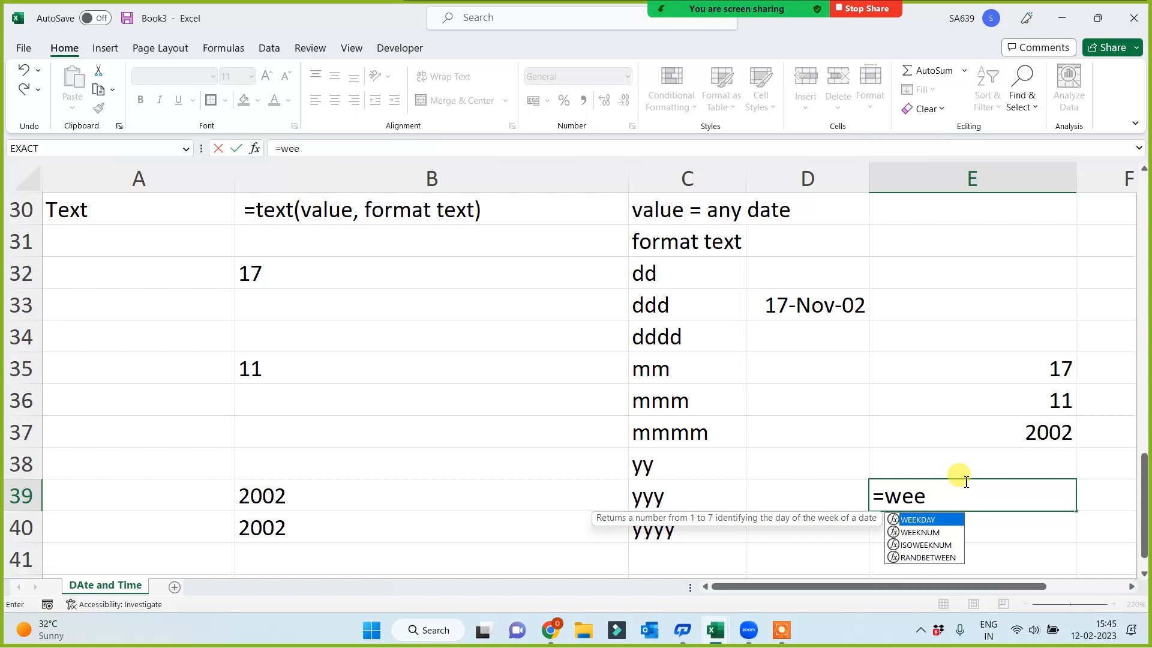
pyautogui.write('d')
pyautogui.press('BackSpace')
pyautogui.write('kday(')
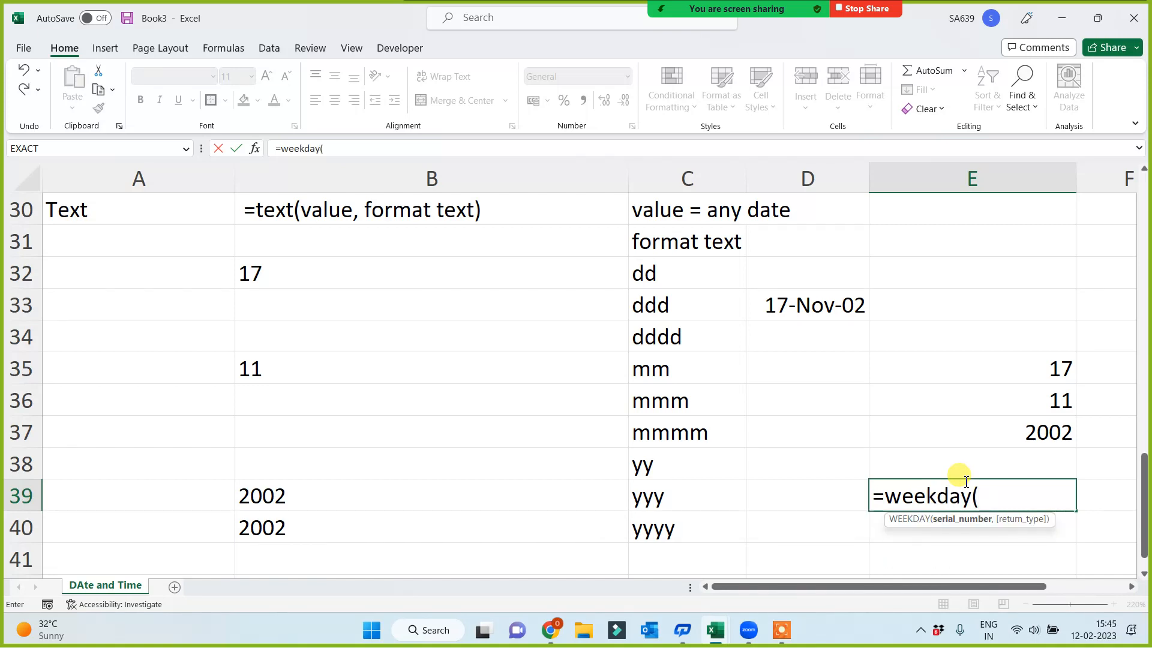
pyautogui.click(812, 304)
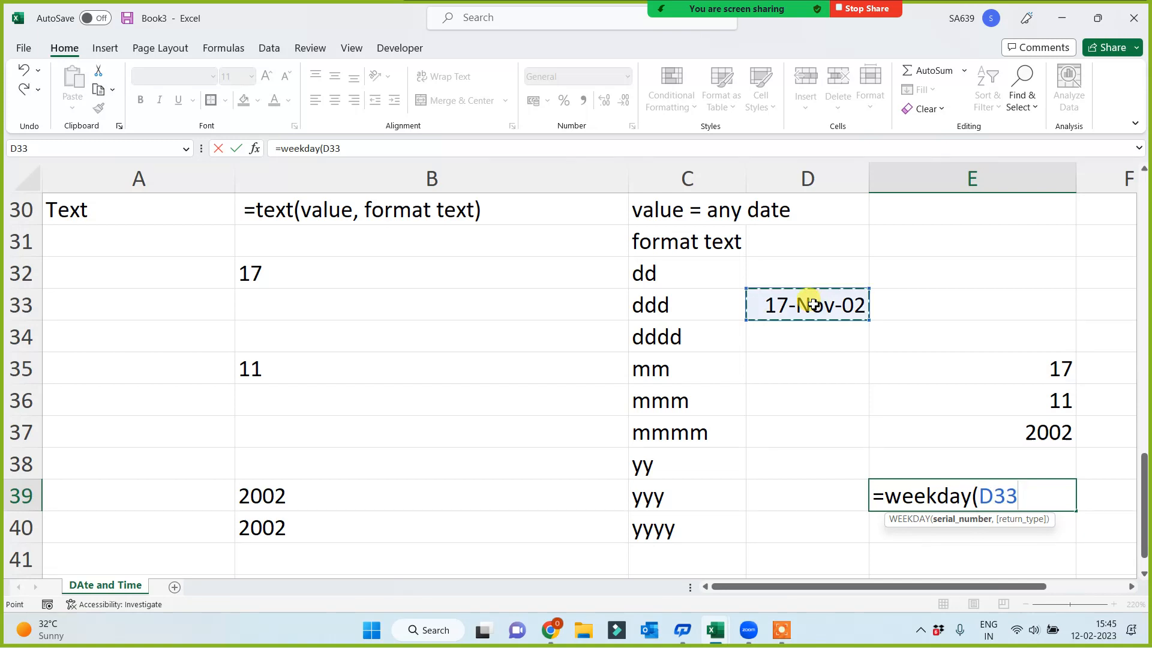
pyautogui.write(')')
pyautogui.press('Return')
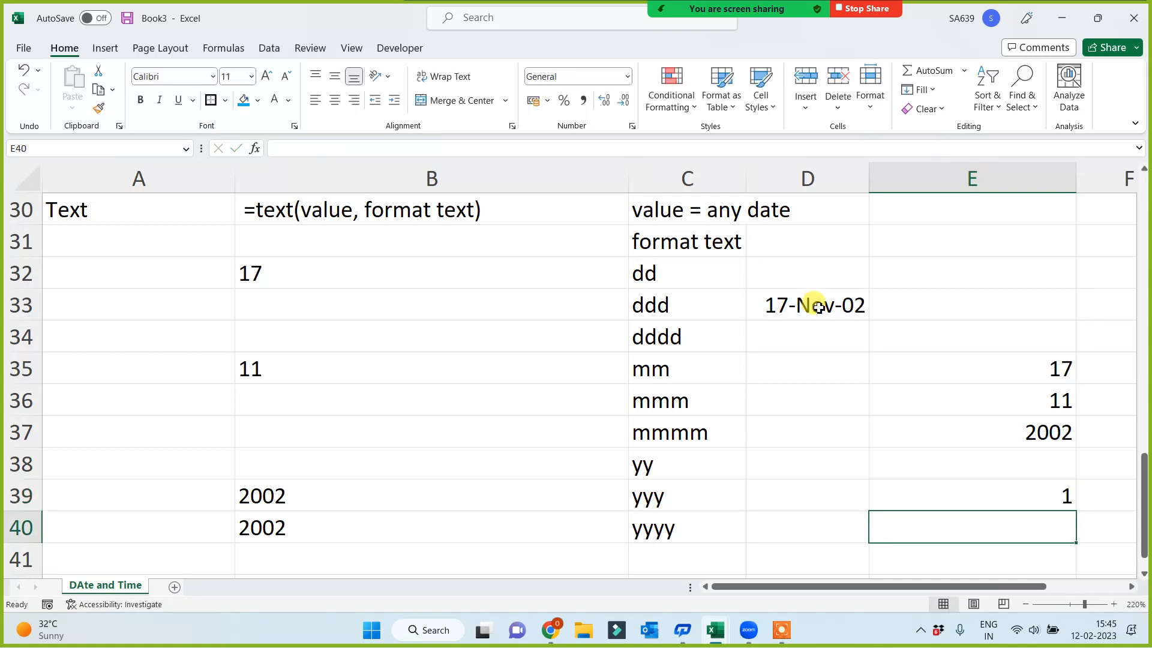
pyautogui.click(987, 494)
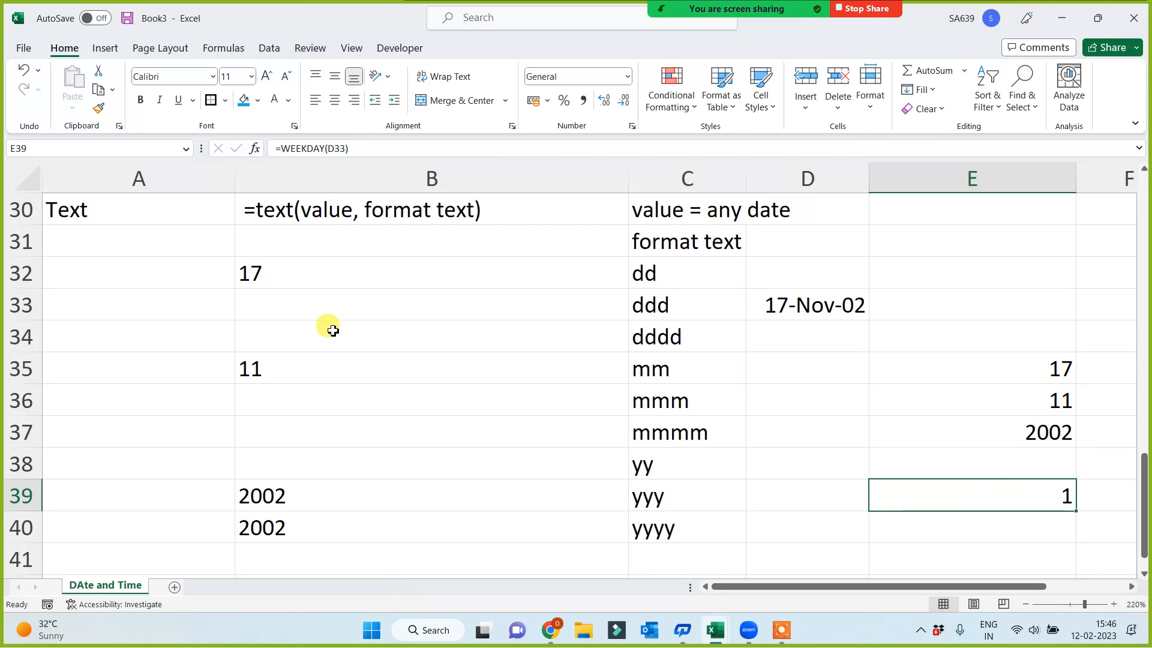
# Add a TEXT formula in B33 that formats the D33 date with the ddd code in C33
pyautogui.moveTo(681, 306); pyautogui.dragTo(678, 336)
pyautogui.click(330, 310)
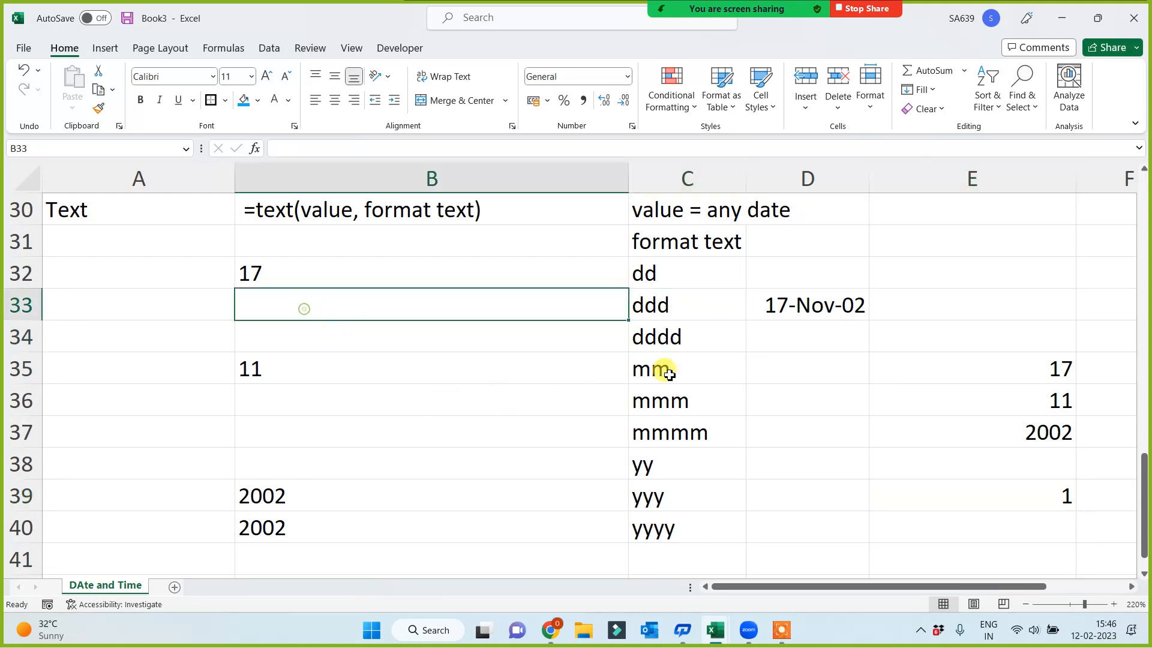
pyautogui.click(679, 304)
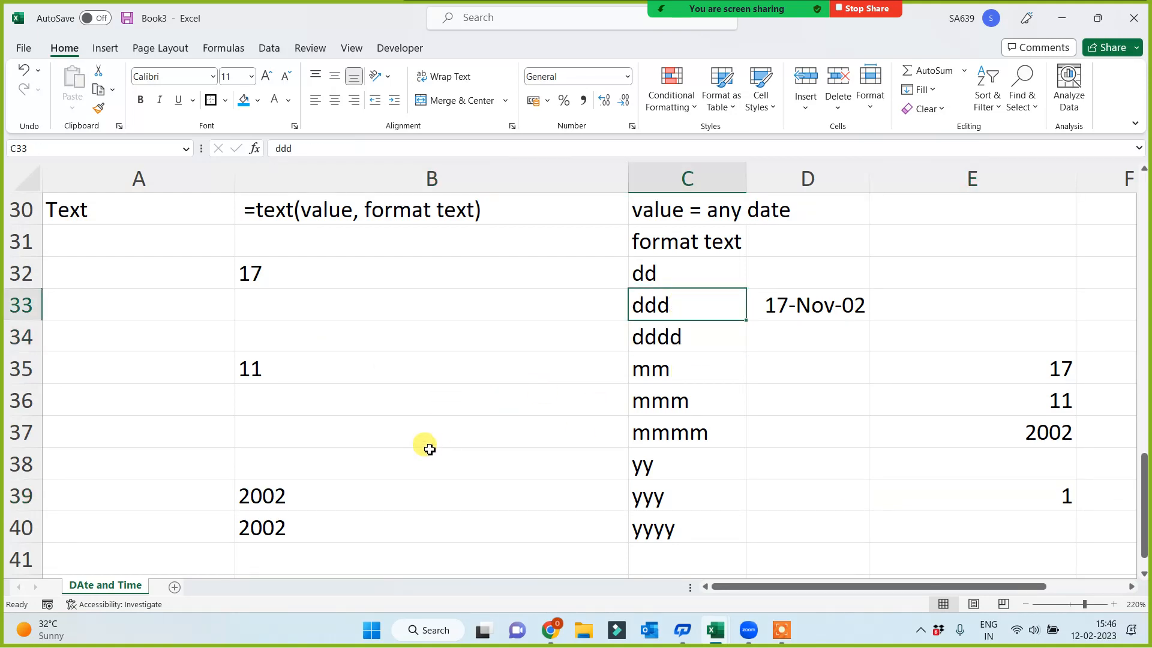
pyautogui.click(660, 337)
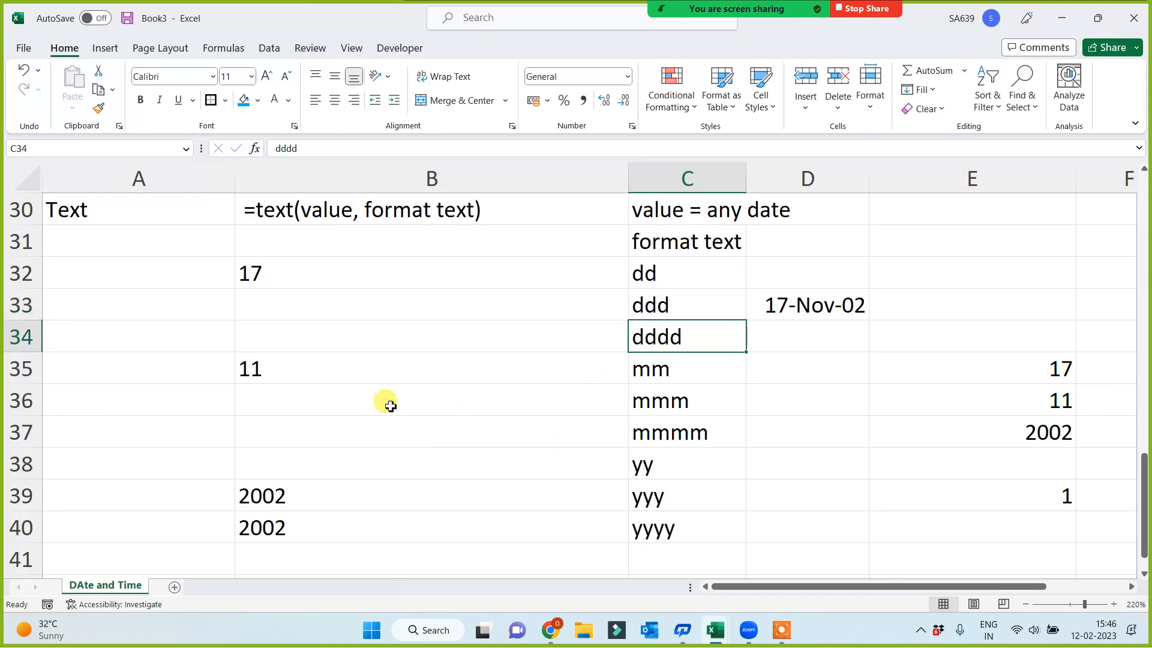
pyautogui.click(288, 308)
pyautogui.write('=text(')
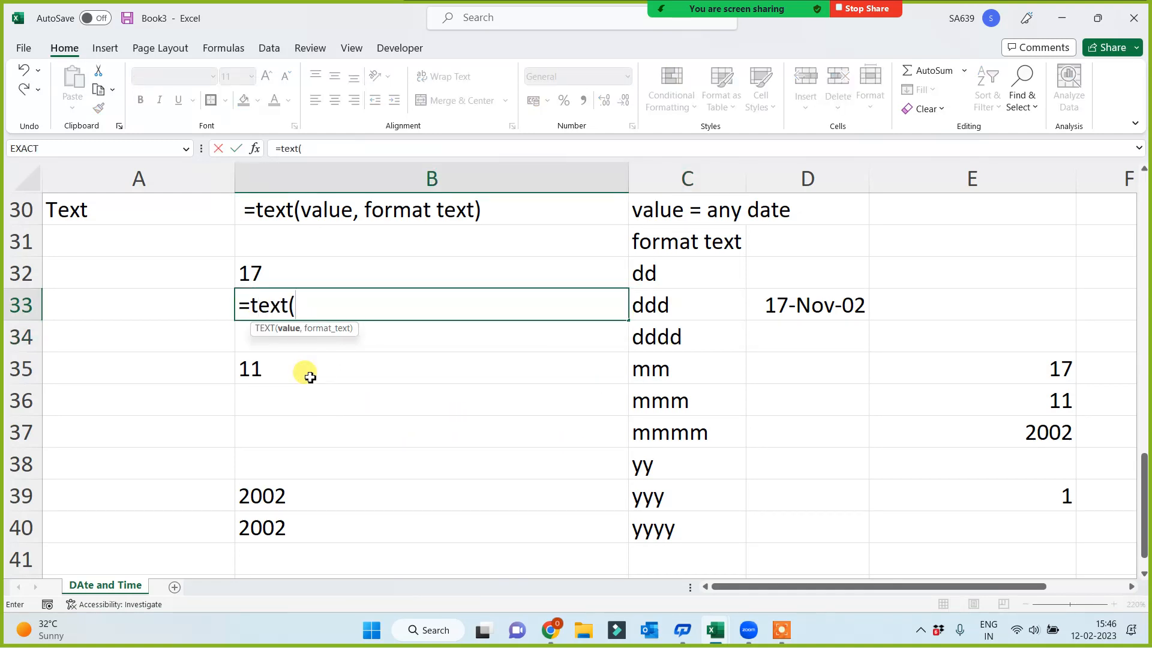
pyautogui.click(805, 299)
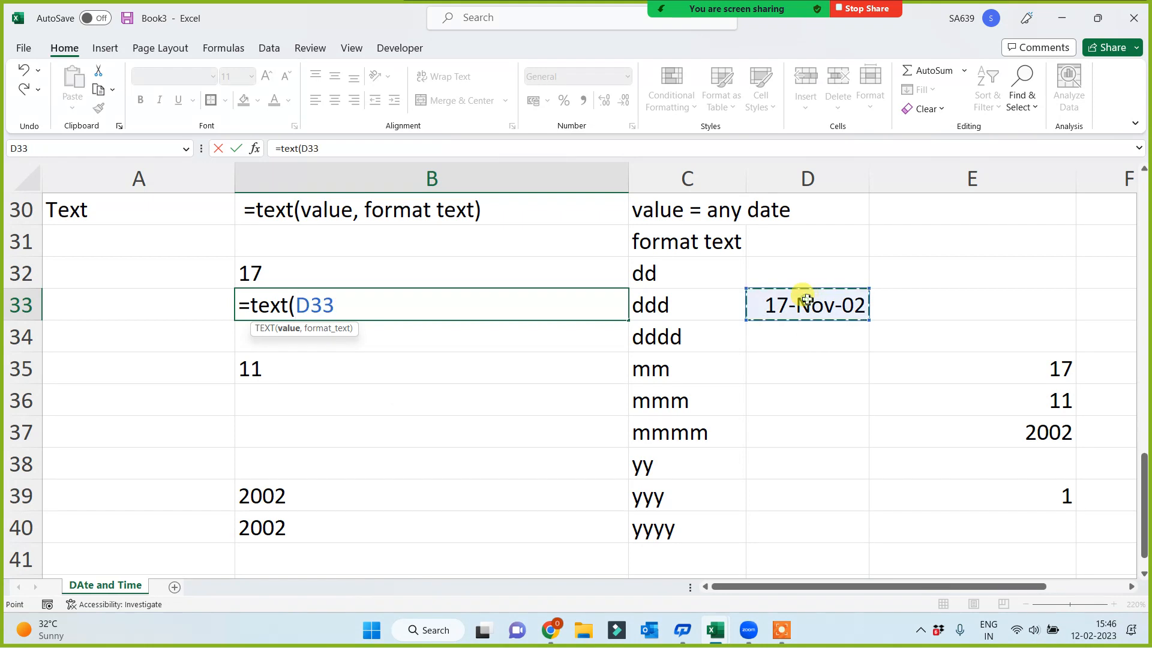
pyautogui.write(',')
pyautogui.click(670, 304)
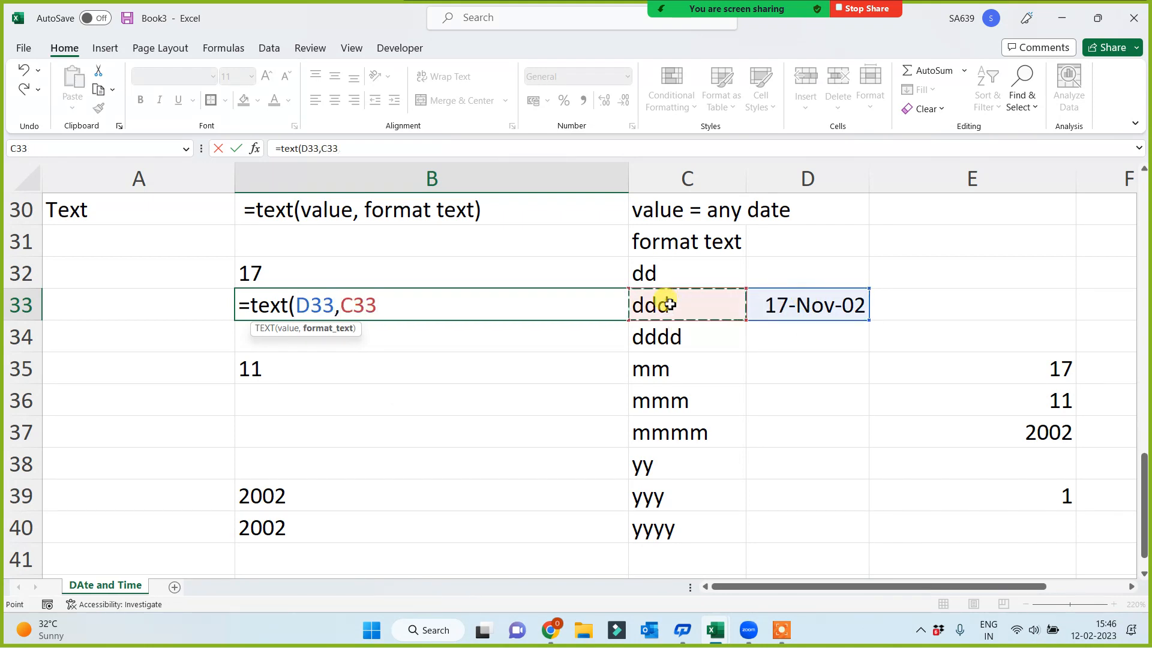
pyautogui.press('Return')
# Add a TEXT formula in B34 that formats the D33 date with the dddd code in C34
pyautogui.write('=t')
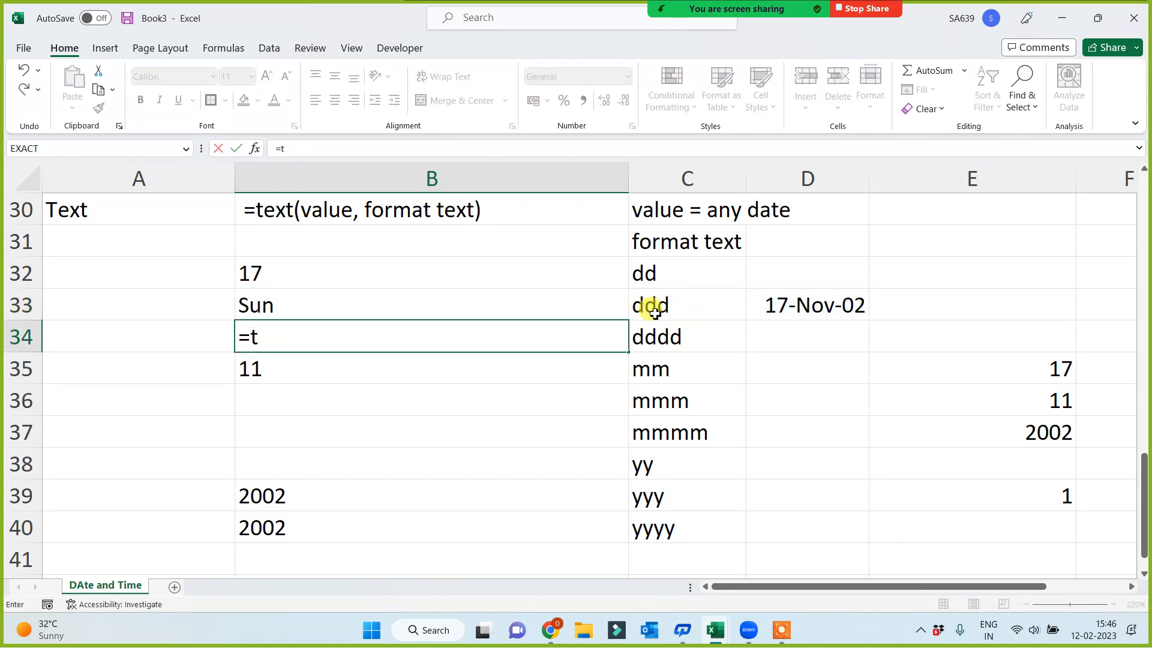
pyautogui.write('ext(')
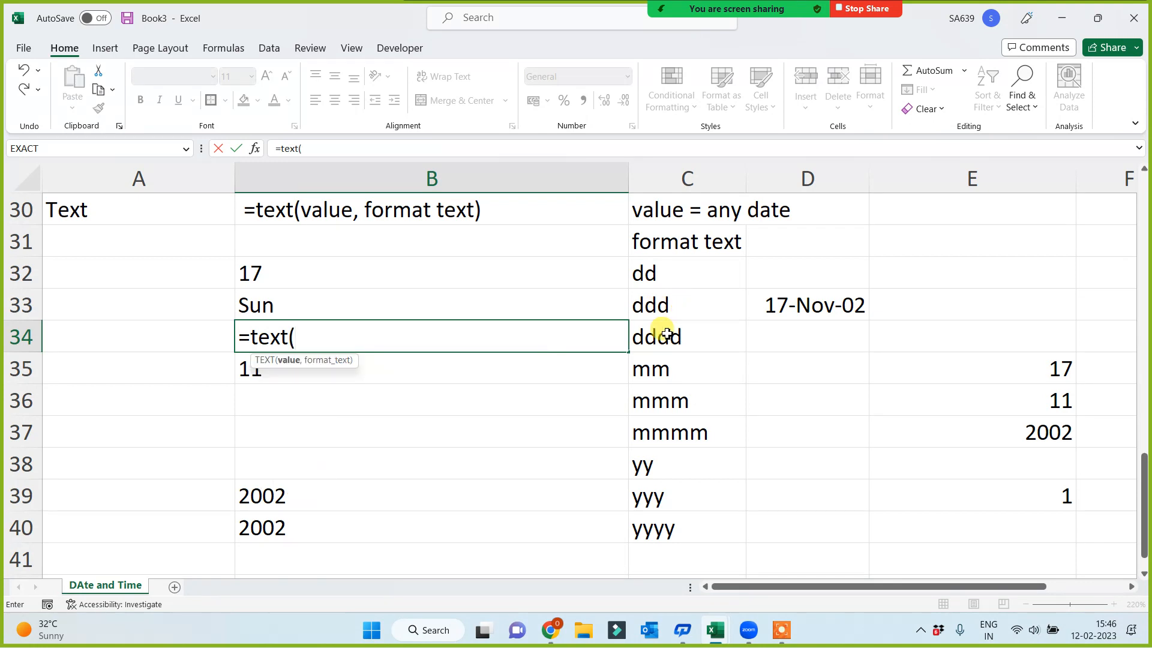
pyautogui.click(662, 330)
pyautogui.click(806, 301)
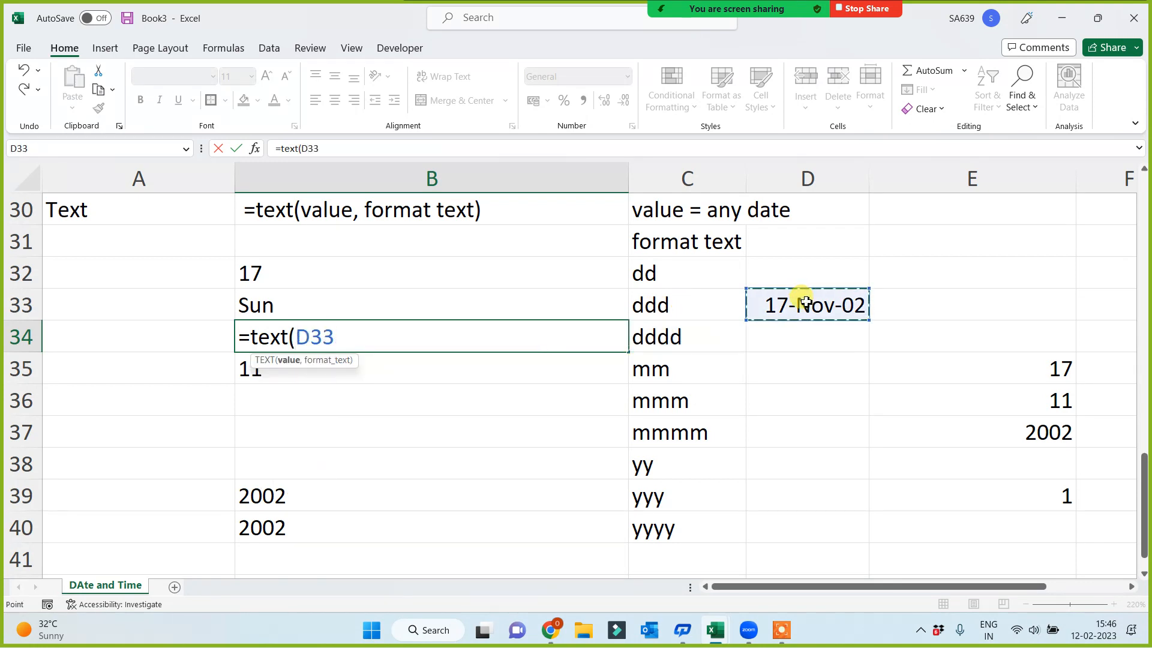
pyautogui.write(',')
pyautogui.click(674, 340)
pyautogui.press('Return')
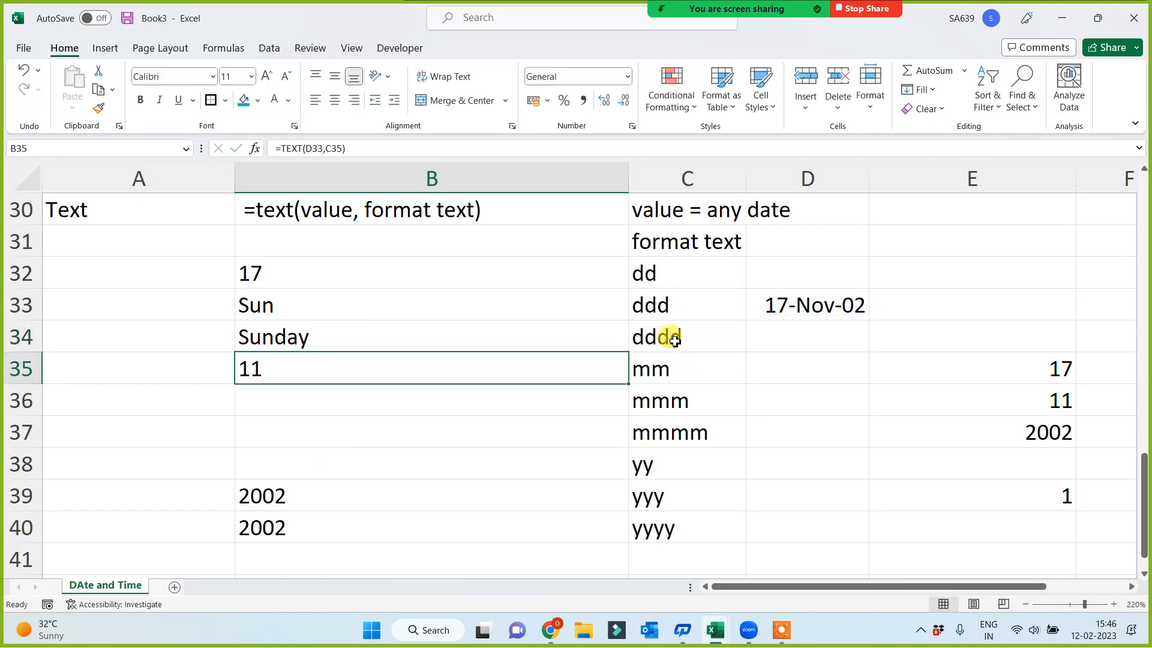
# Review the TEXT results in B32:B35 and the month format codes in C35:C37
pyautogui.click(305, 419)
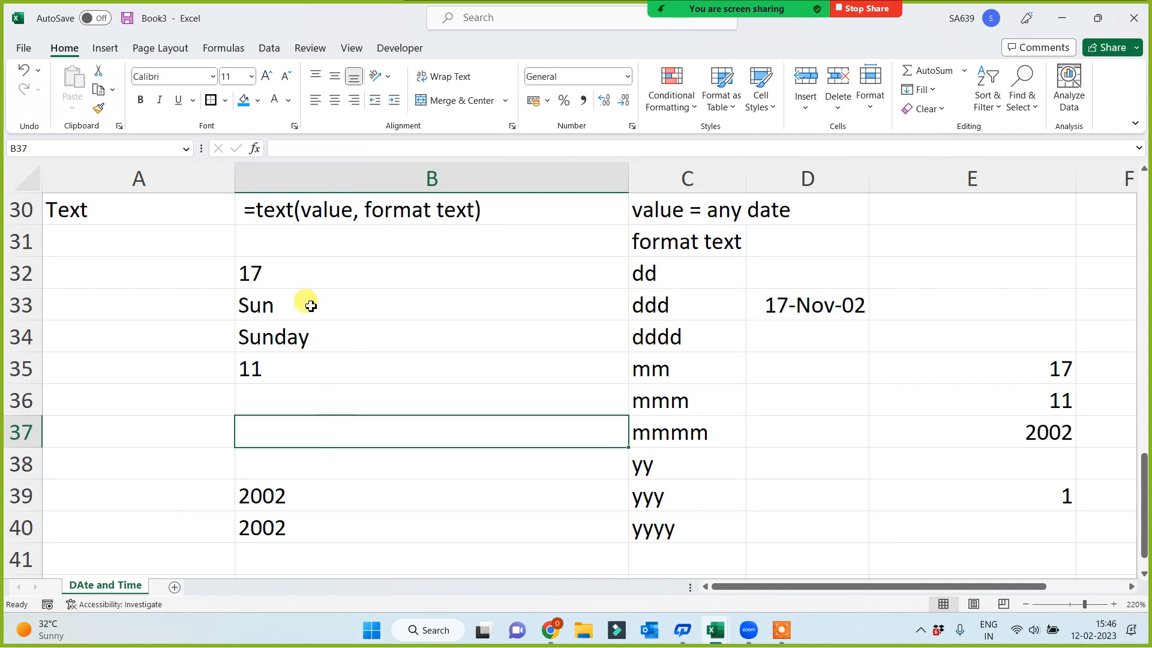
pyautogui.click(273, 275)
pyautogui.moveTo(267, 304); pyautogui.dragTo(265, 370)
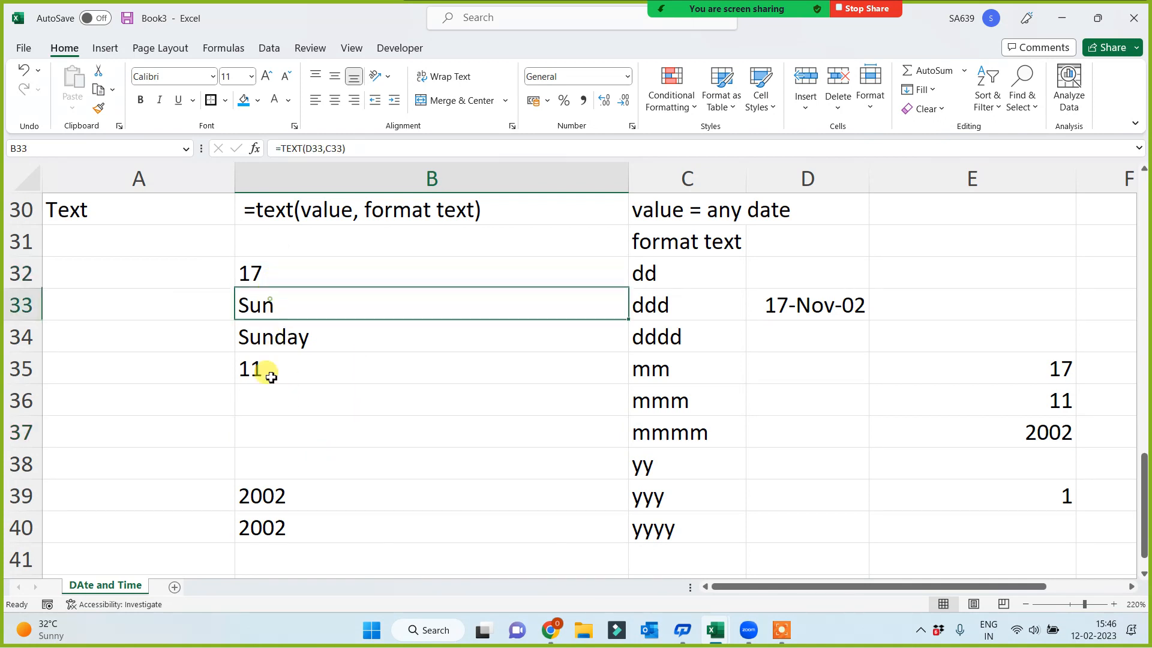
pyautogui.click(286, 430)
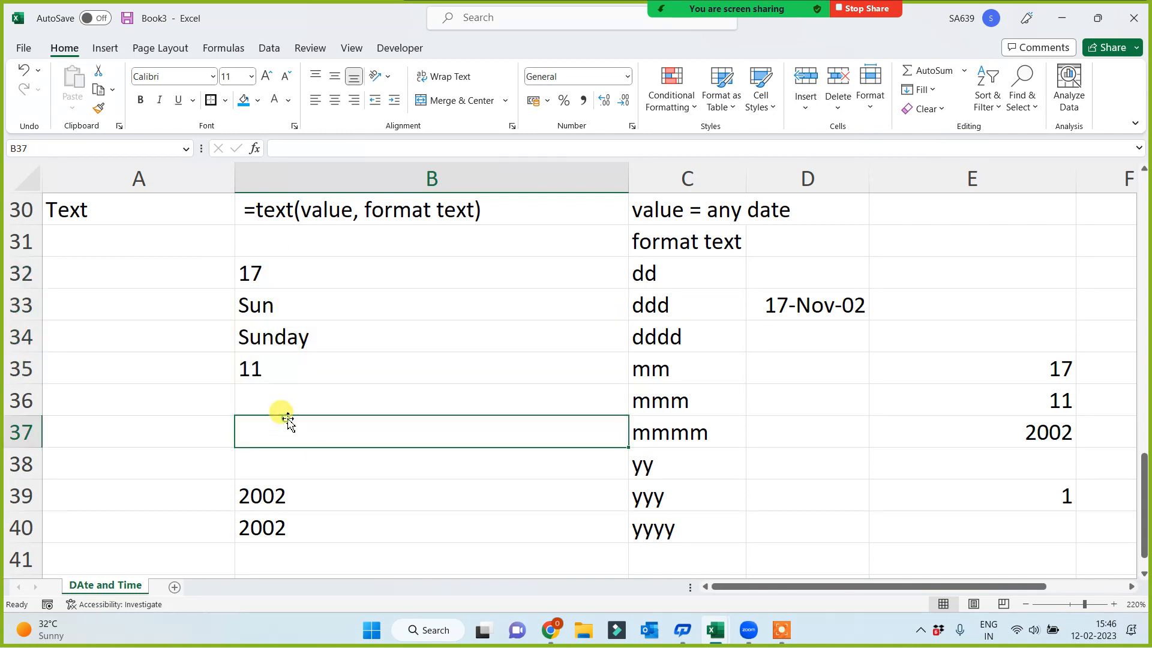
pyautogui.click(663, 371)
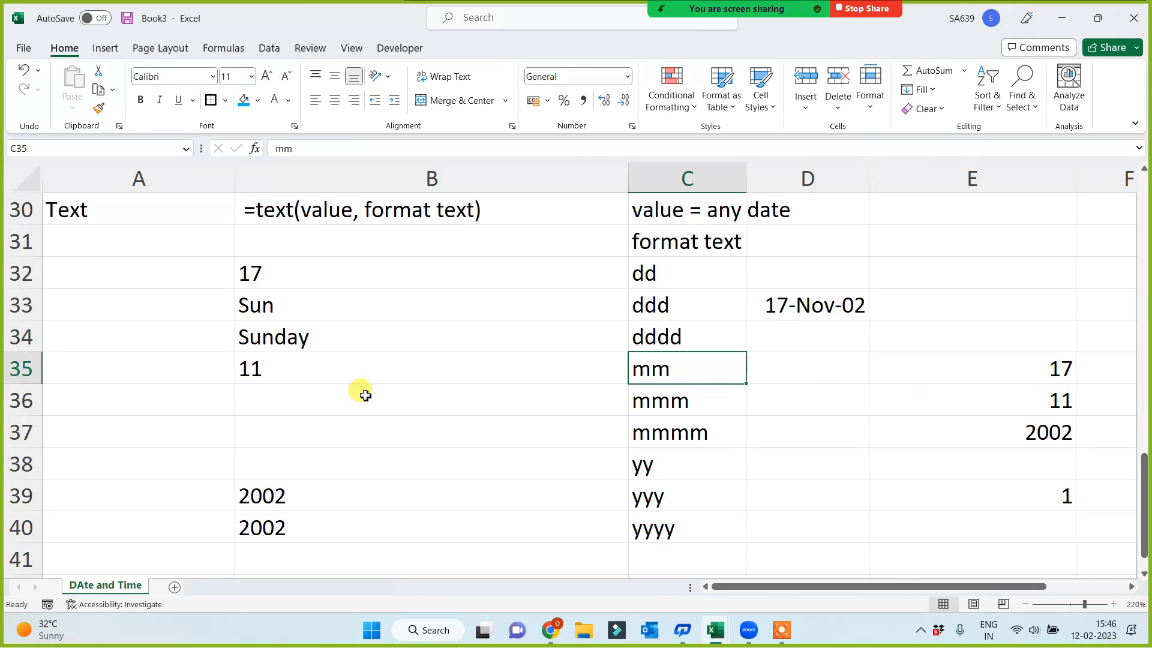
pyautogui.click(298, 360)
pyautogui.click(275, 390)
pyautogui.moveTo(668, 406); pyautogui.dragTo(647, 429)
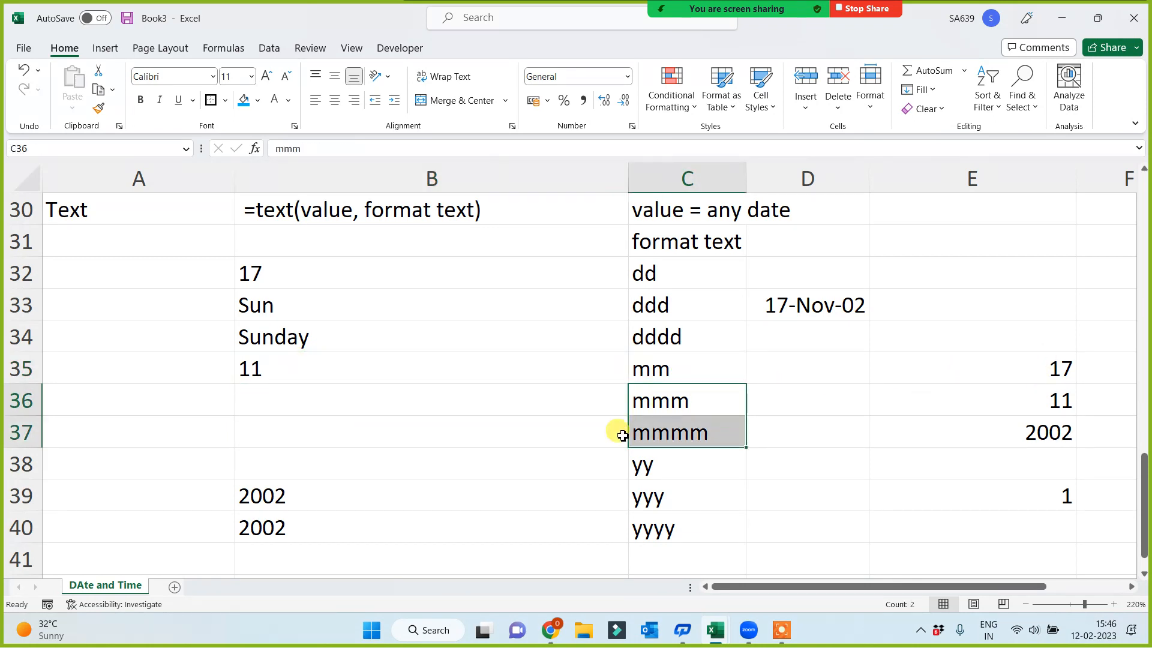
# Add a TEXT formula in B36 that formats the D33 date with the mmm code in C36
pyautogui.click(270, 398)
pyautogui.write('=text(')
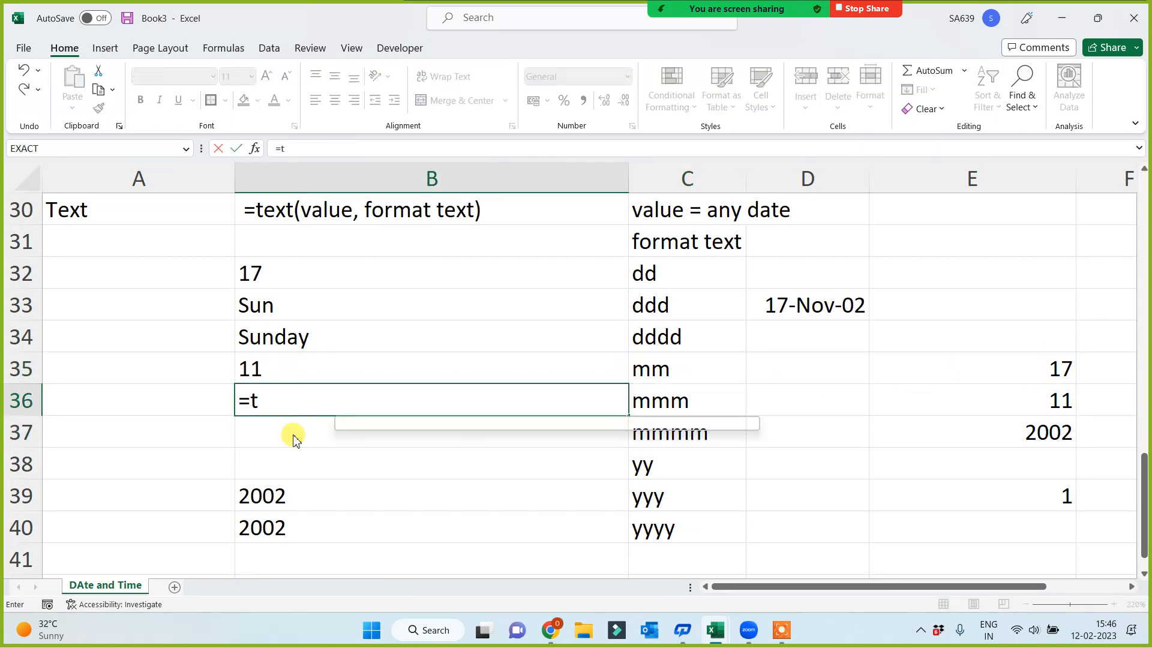
pyautogui.click(803, 300)
pyautogui.write(',')
pyautogui.click(682, 403)
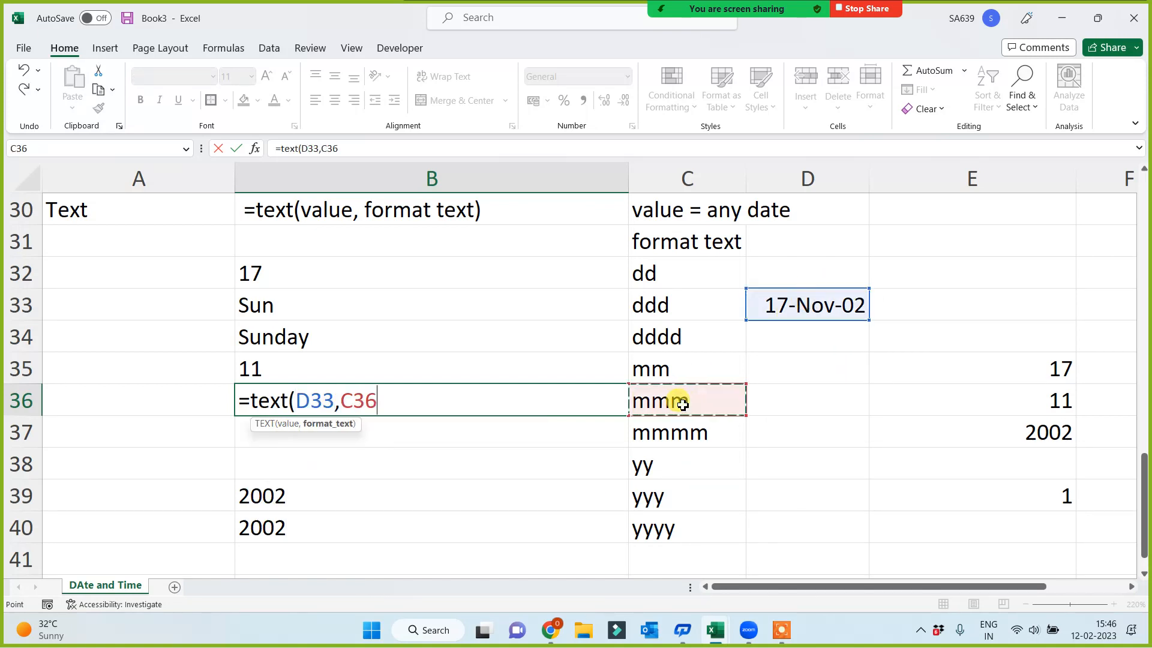
pyautogui.press('Return')
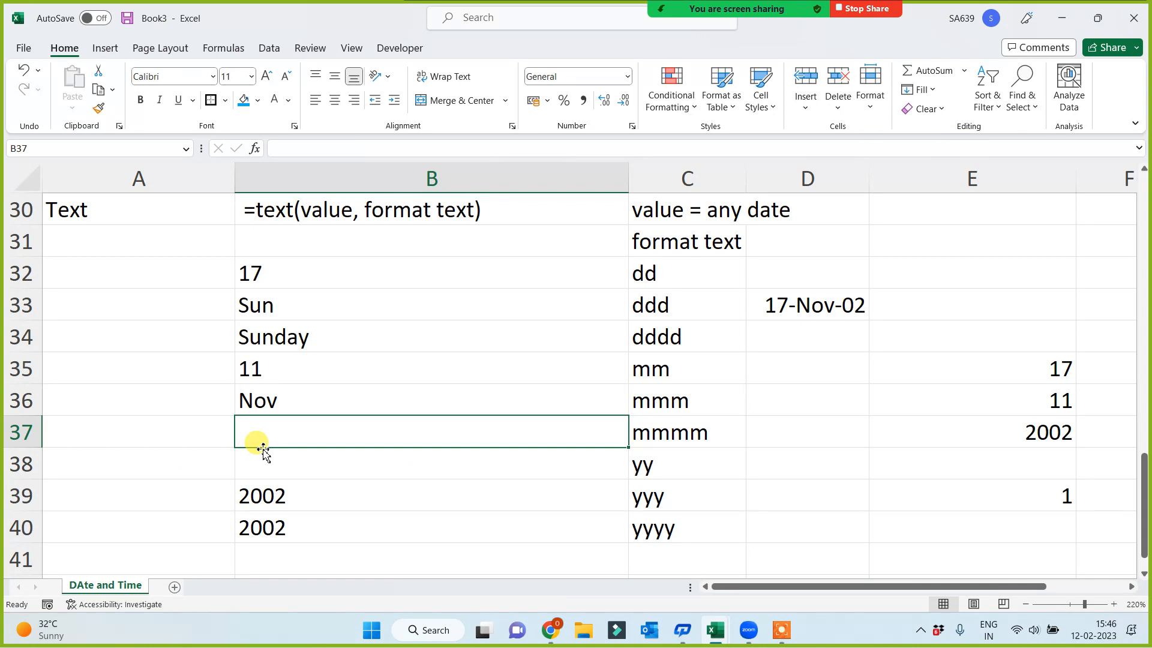
# Add a TEXT formula in B37 that formats the D33 date with the mmmm code in C37
pyautogui.write('=')
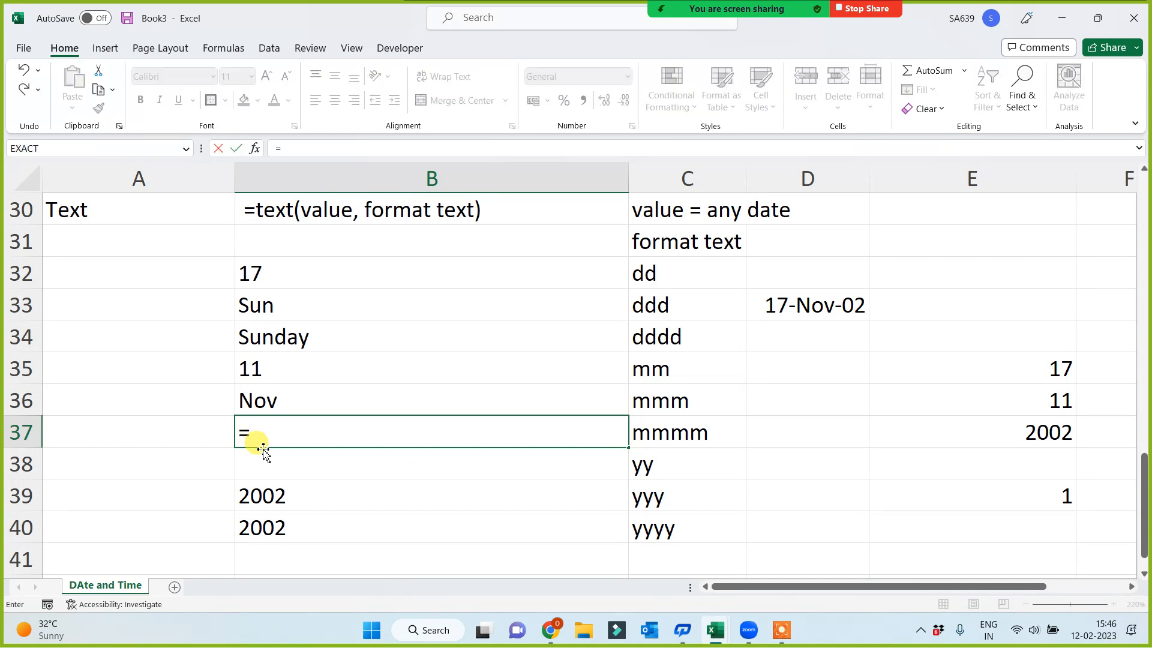
pyautogui.write('text(')
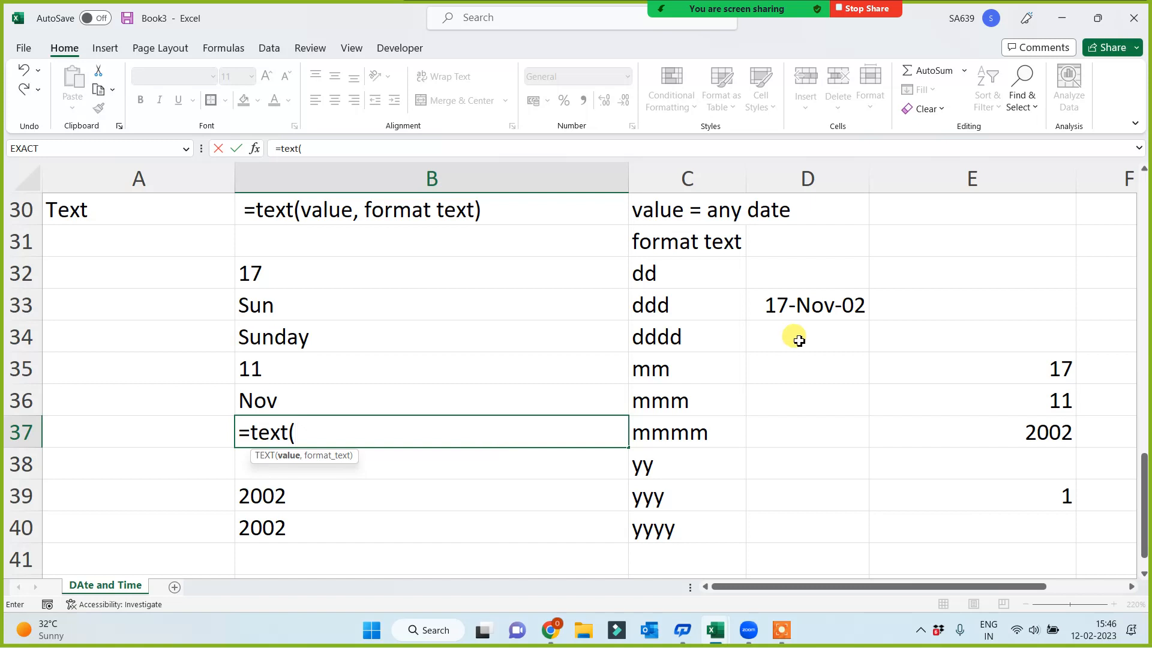
pyautogui.click(794, 297)
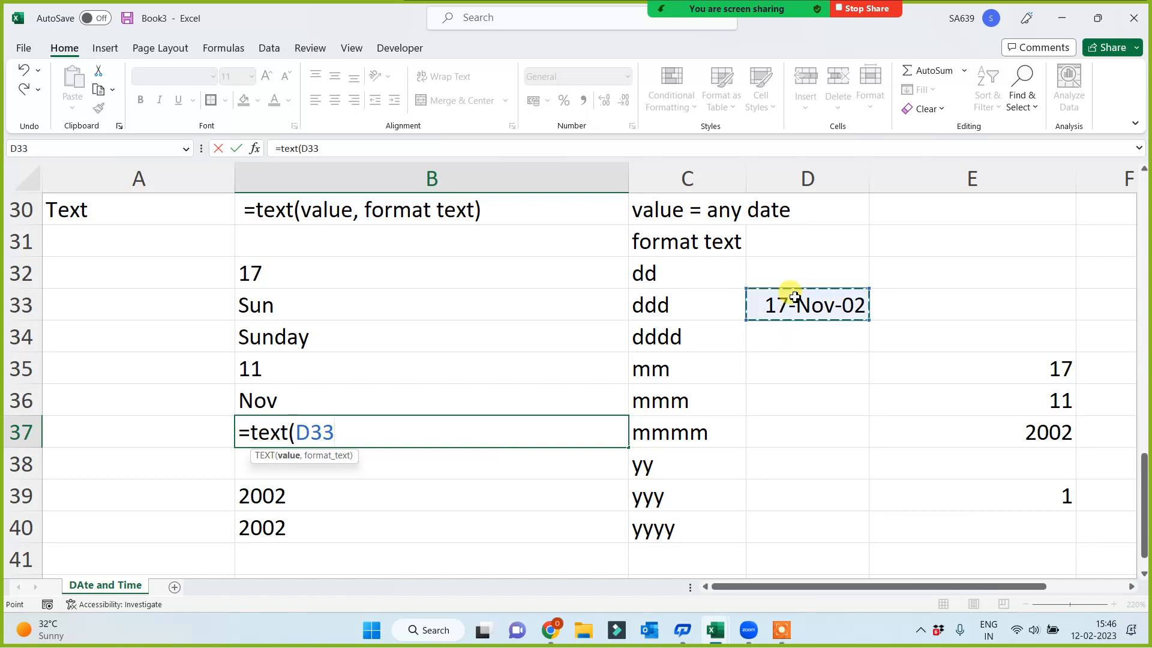
pyautogui.write(',')
pyautogui.click(676, 432)
pyautogui.press('Return')
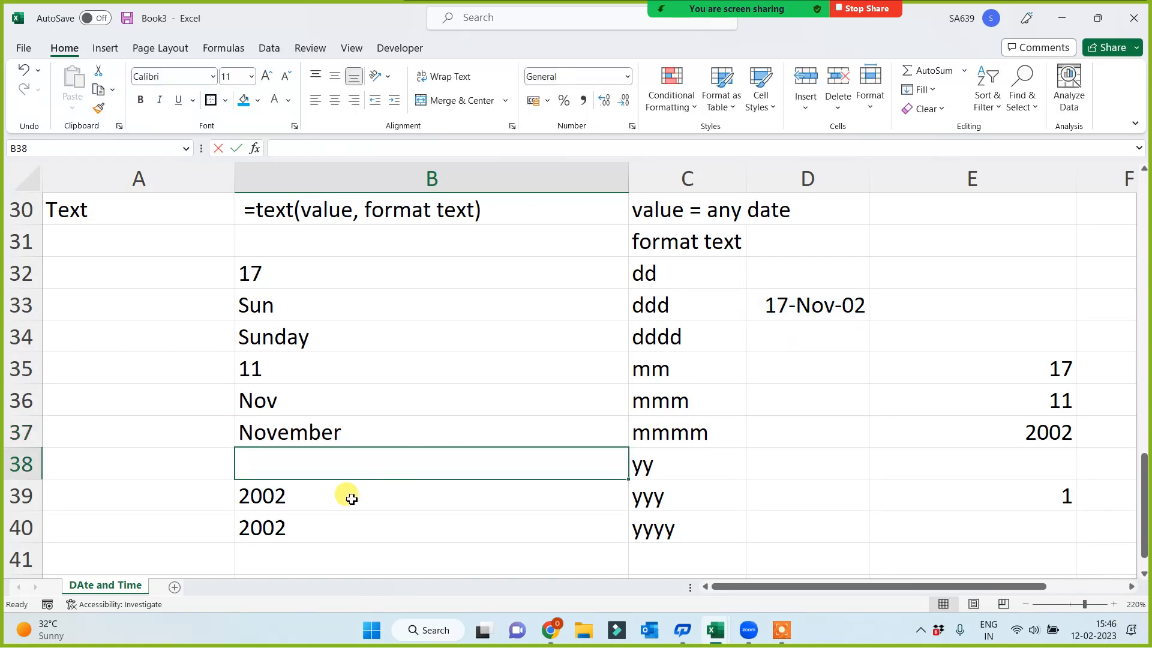
# Add a TEXT formula in B38 that formats the D33 date with the yy code in C38
pyautogui.write('=text(')
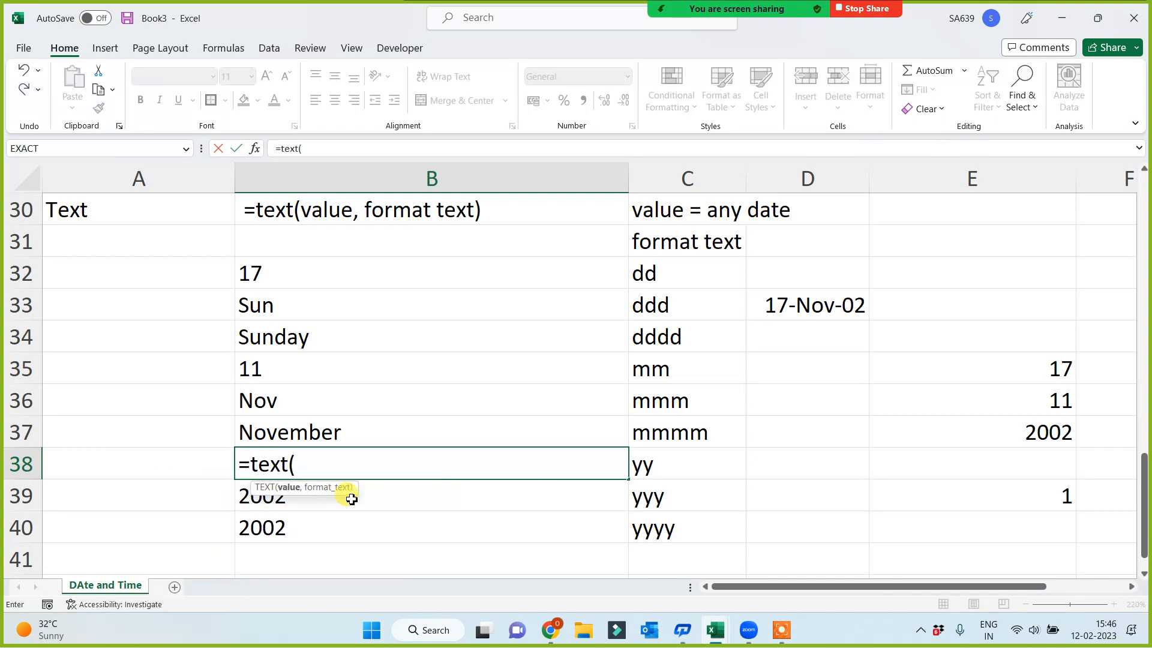
pyautogui.click(853, 317)
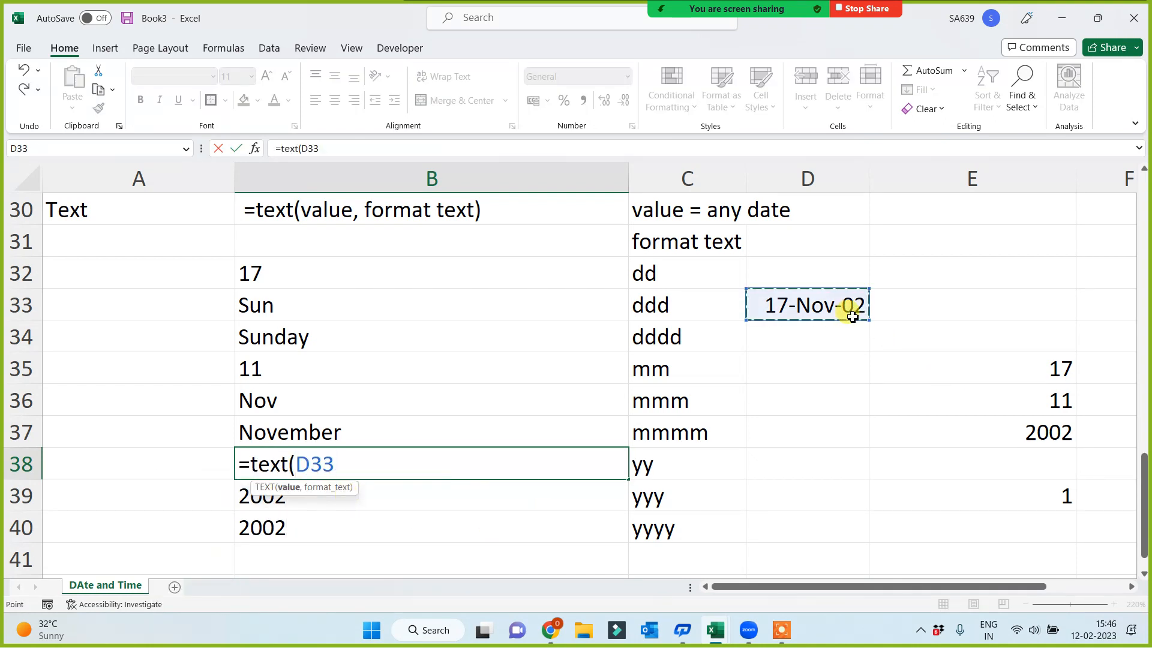
pyautogui.write(',')
pyautogui.click(677, 467)
pyautogui.press('Return')
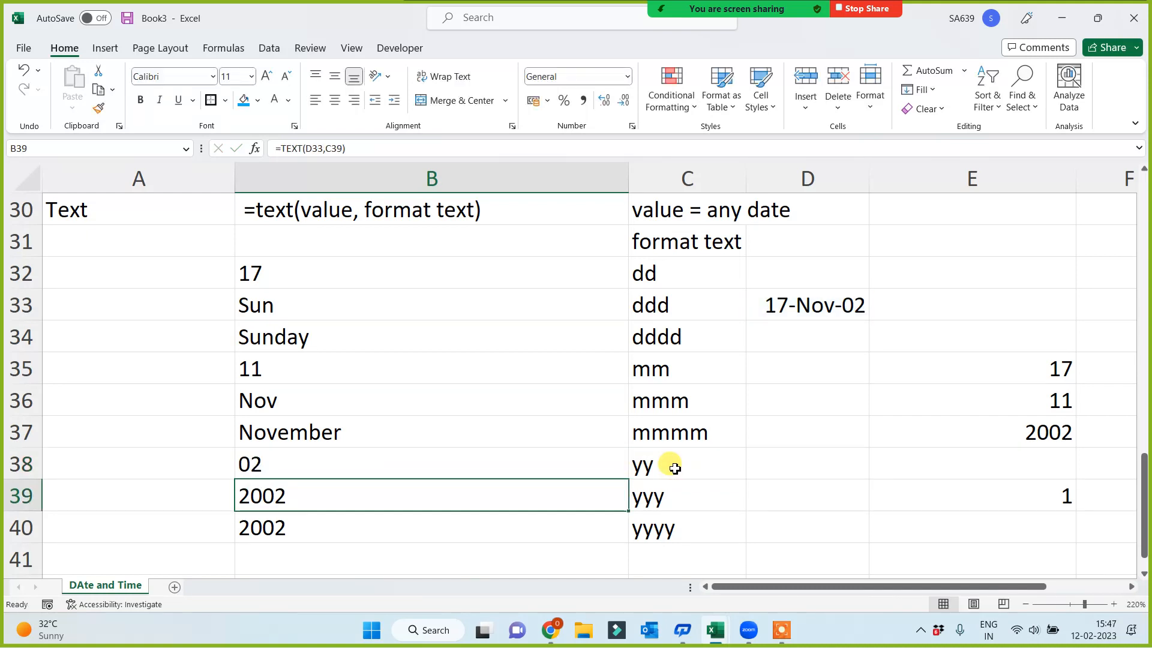
pyautogui.click(274, 468)
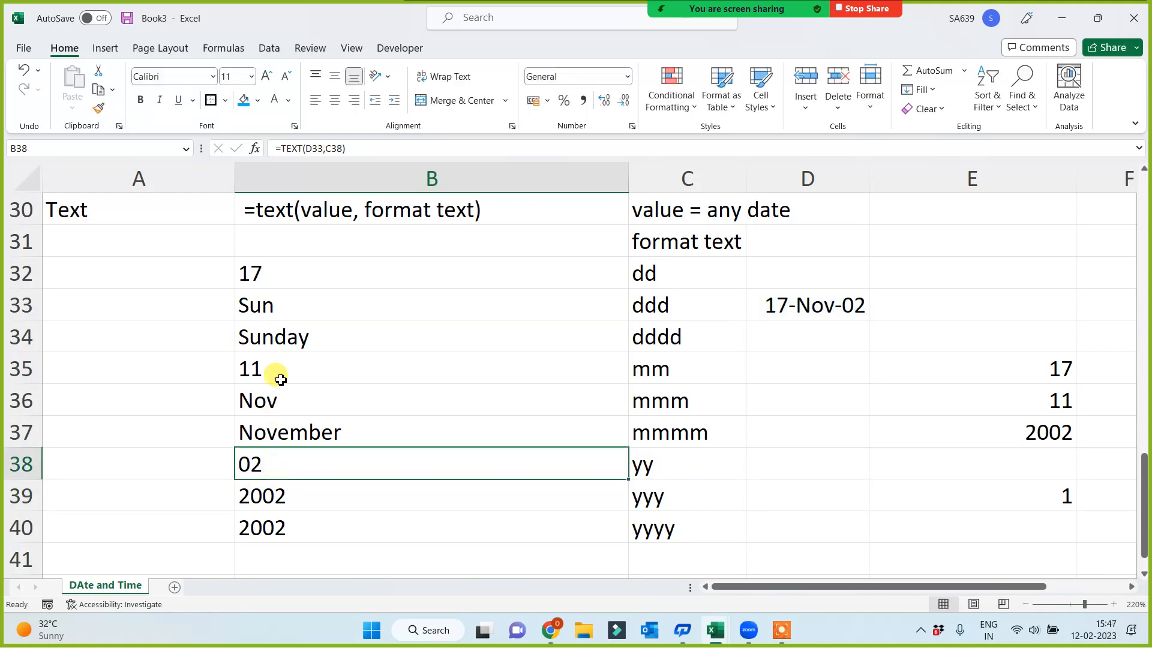
# Fill the Text heading cell A30 with the blue highlight colour
pyautogui.click(90, 210)
pyautogui.click(243, 107)
pyautogui.click(116, 359)
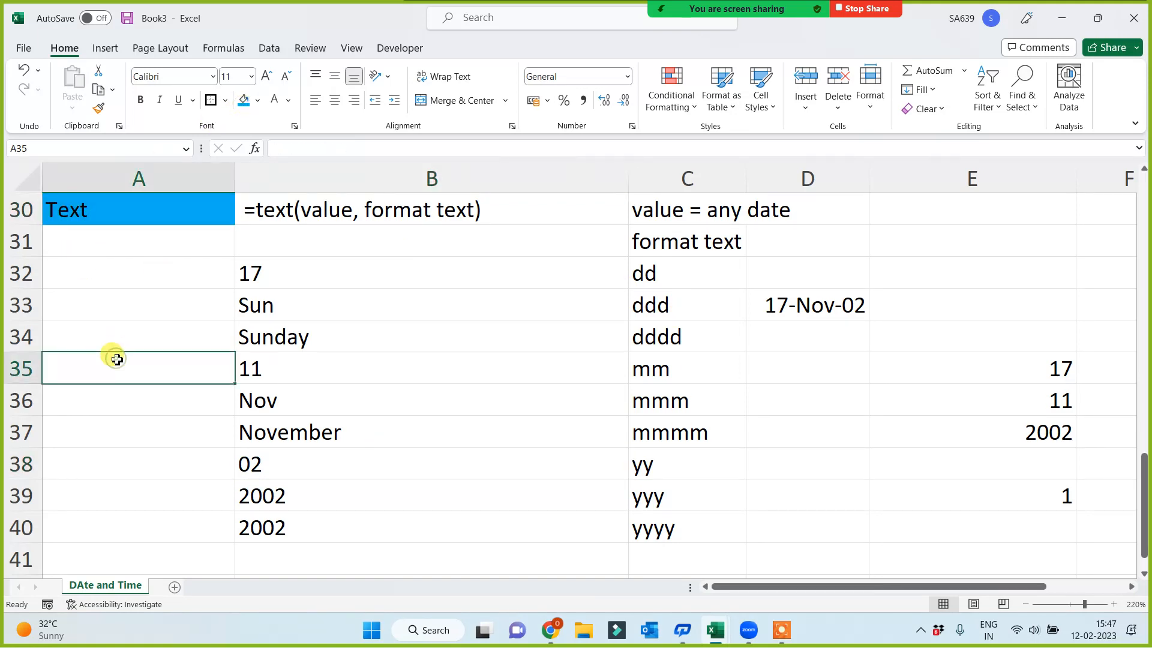
# Review the function names listed in column A and check how many entries the column holds
pyautogui.scroll(6, 116, 359)
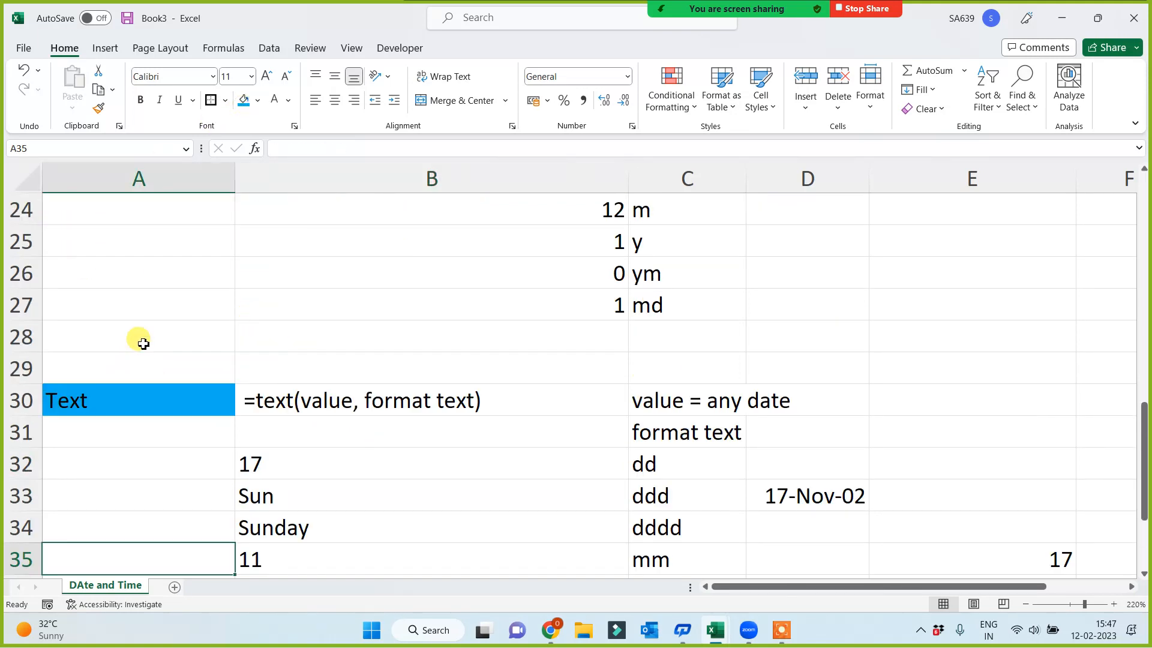
pyautogui.scroll(1, 174, 376)
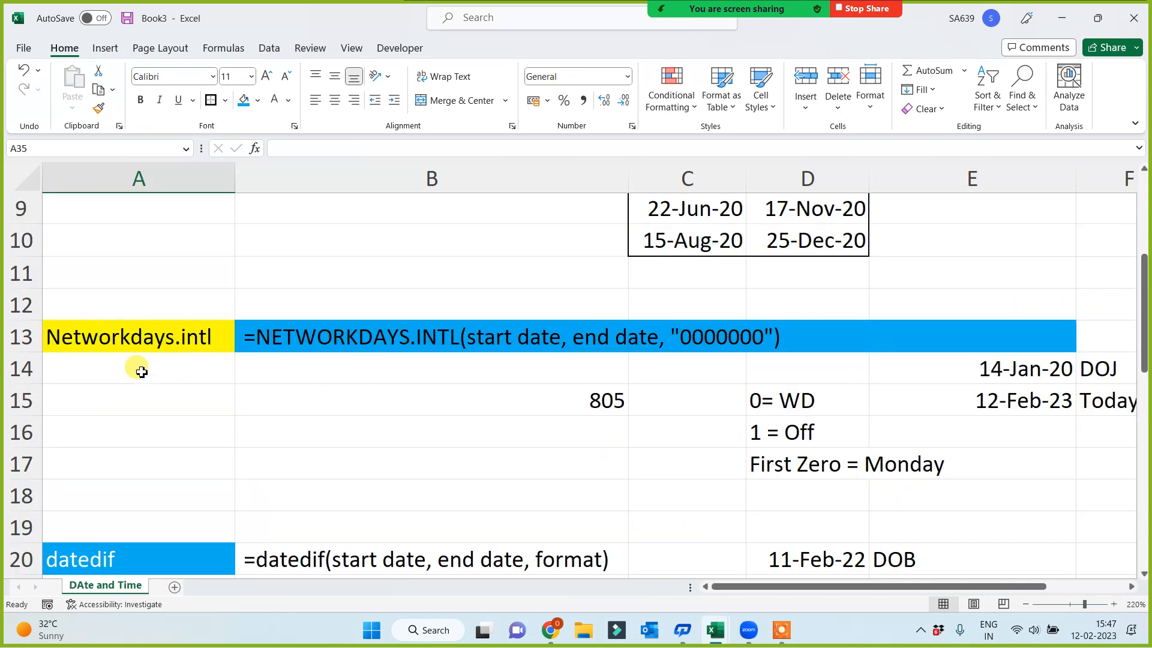
pyautogui.click(133, 369)
pyautogui.click(149, 314)
pyautogui.scroll(3, 165, 319)
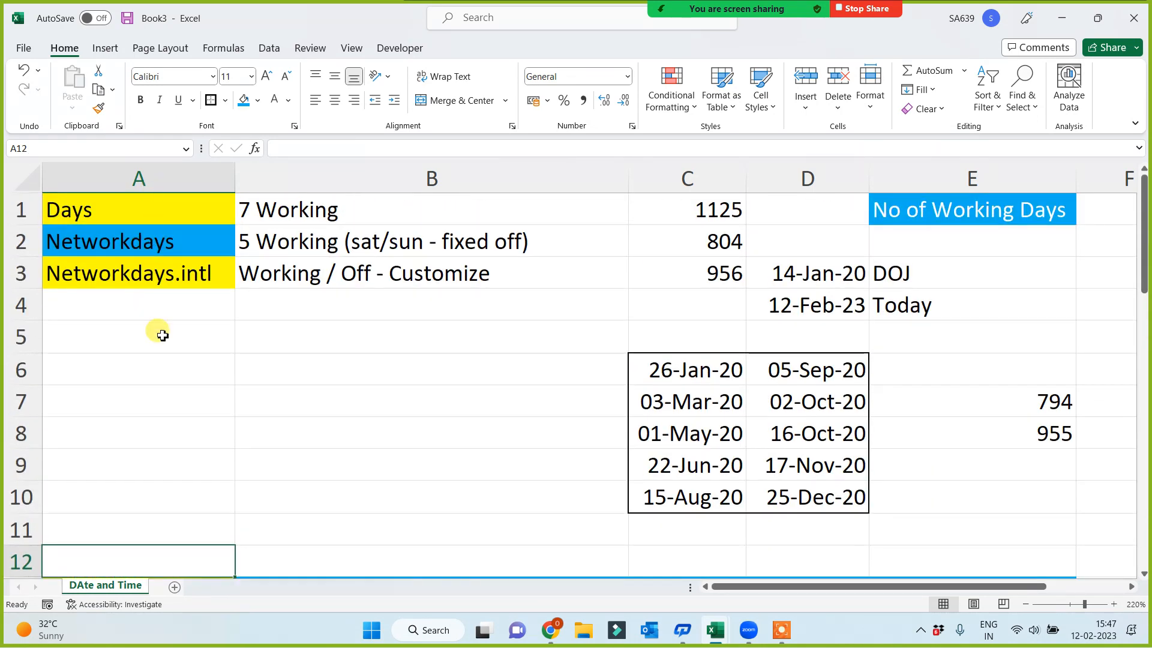
pyautogui.click(144, 179)
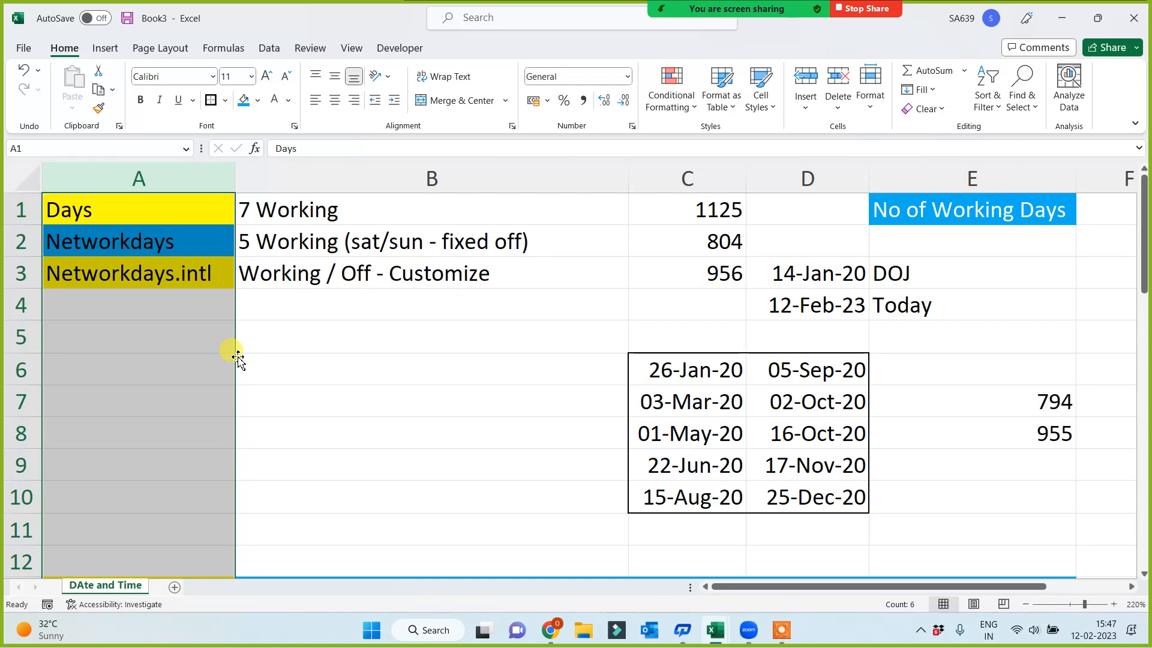
pyautogui.scroll(-6, 233, 355)
pyautogui.scroll(-2, 228, 453)
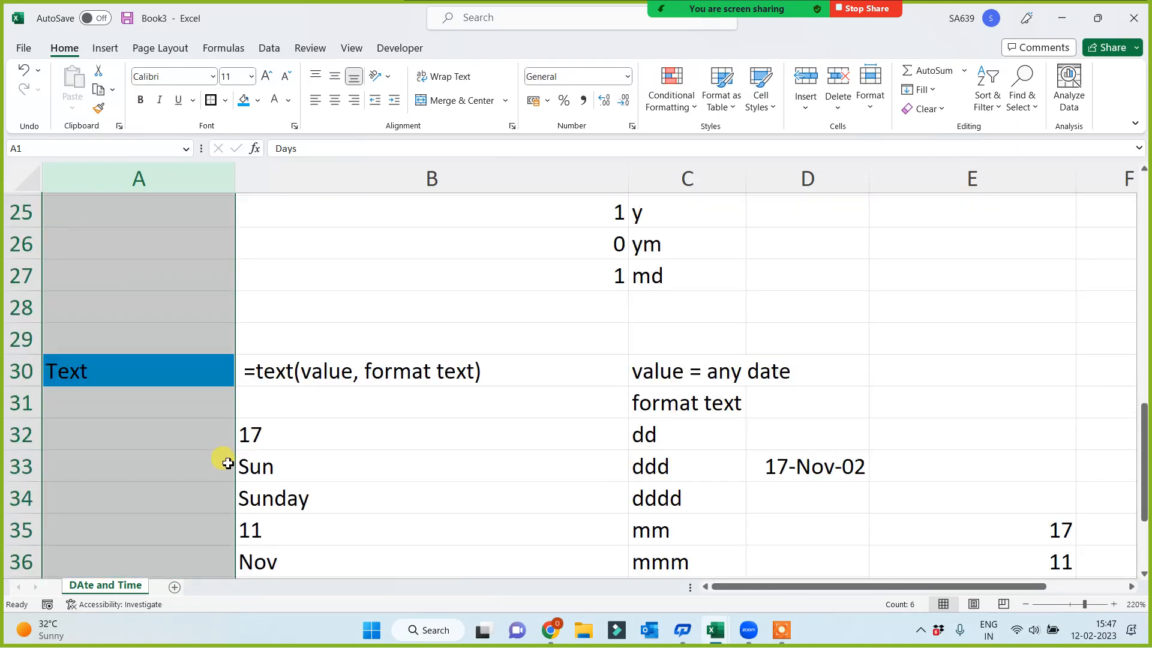
pyautogui.scroll(-3, 138, 484)
pyautogui.scroll(-1, 150, 480)
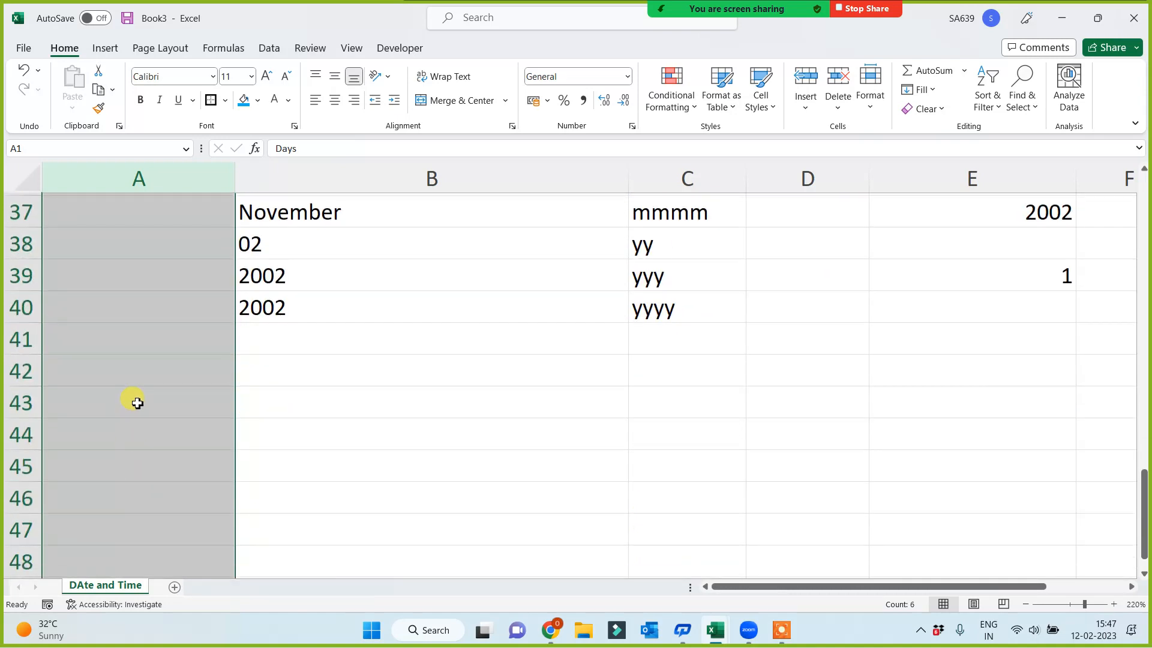
pyautogui.click(137, 403)
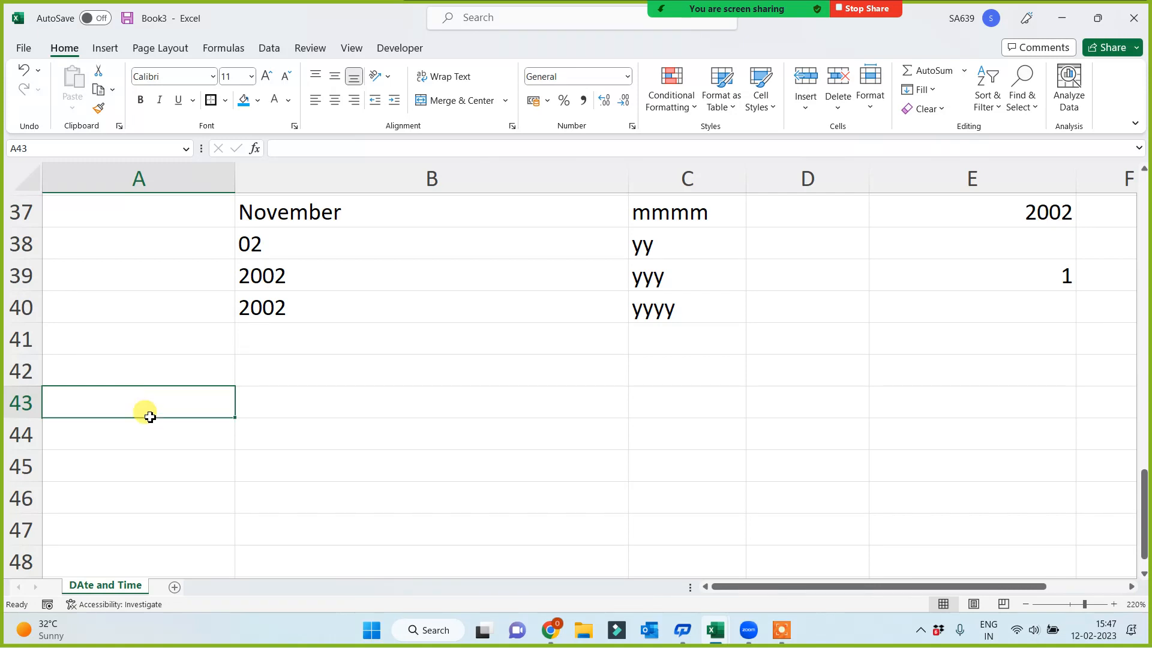
pyautogui.click(109, 180)
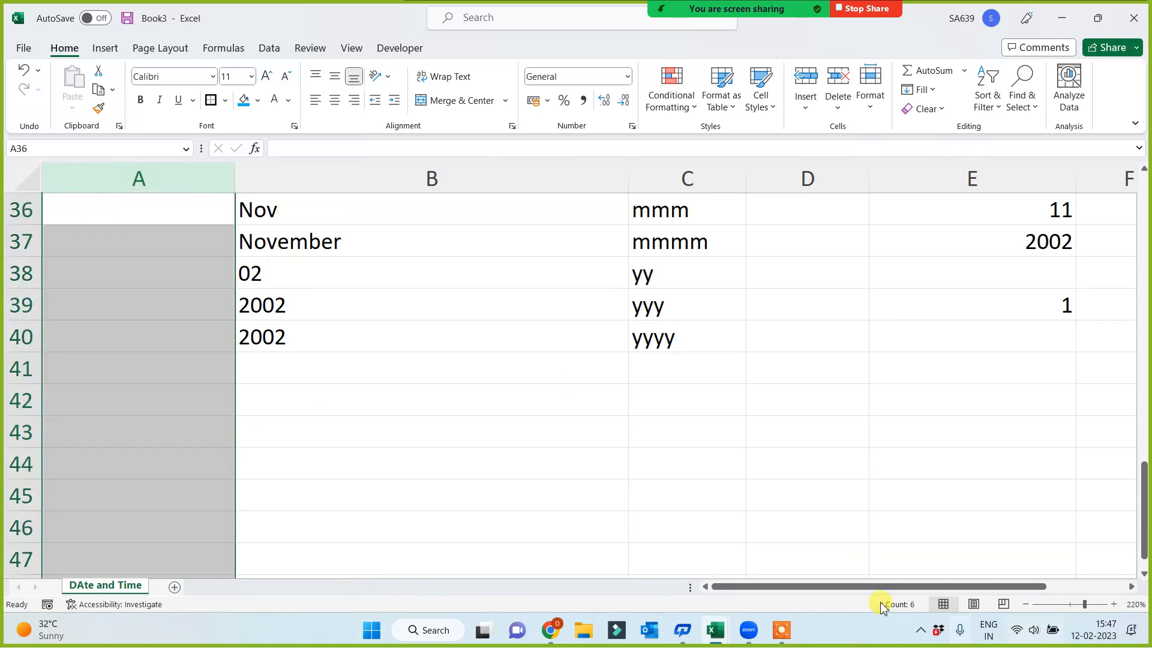
# Enter the label "date + no of days" in A44 and "Date - No of days" in A45
pyautogui.click(113, 457)
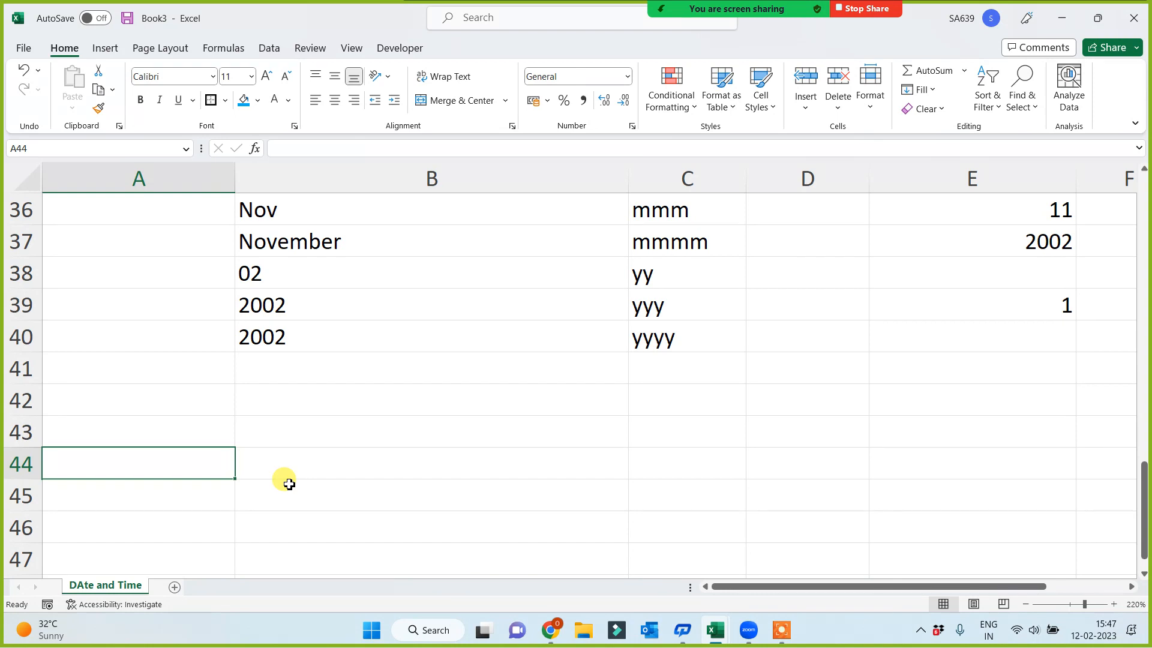
pyautogui.write('date + ')
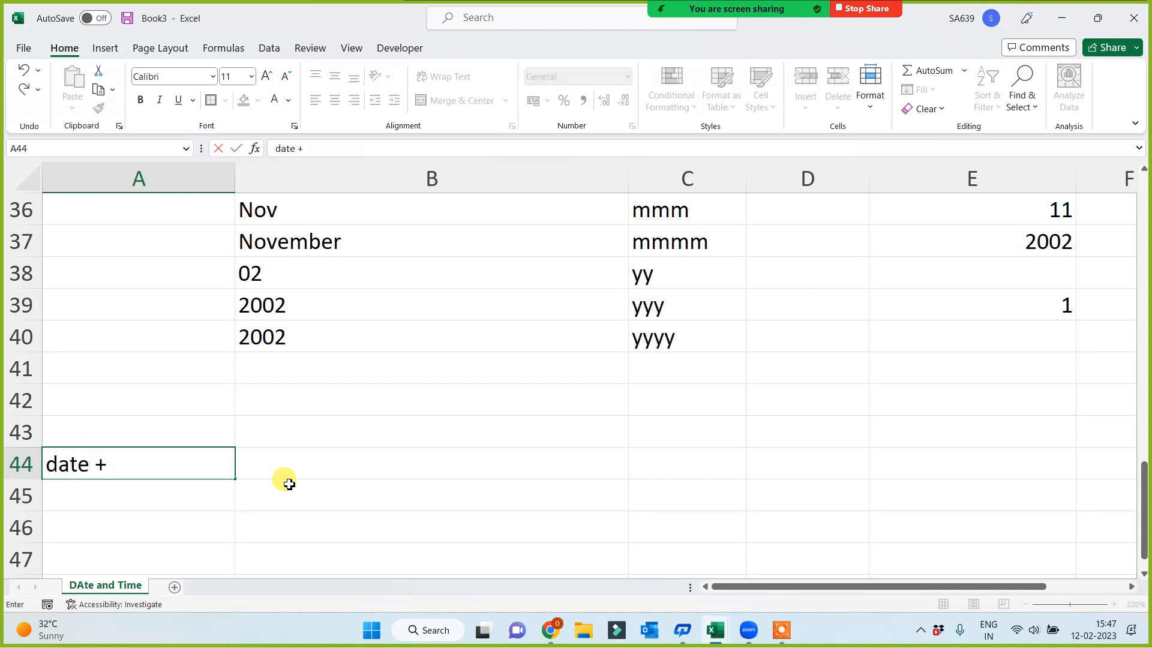
pyautogui.write('no of days')
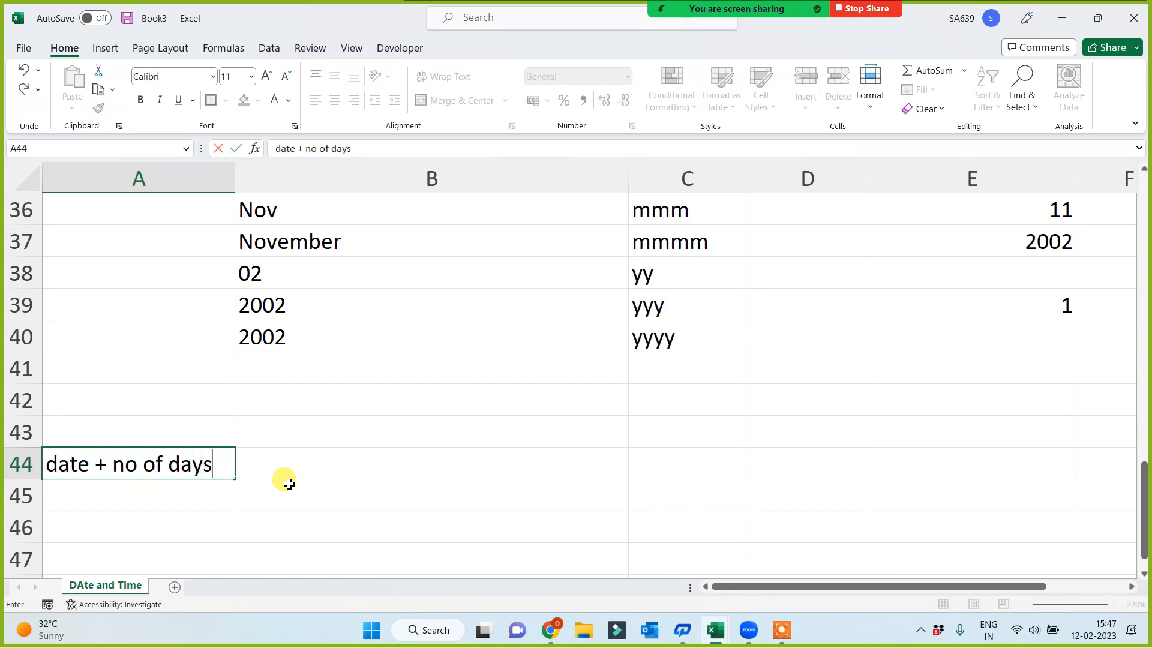
pyautogui.press('Return')
pyautogui.write('Date')
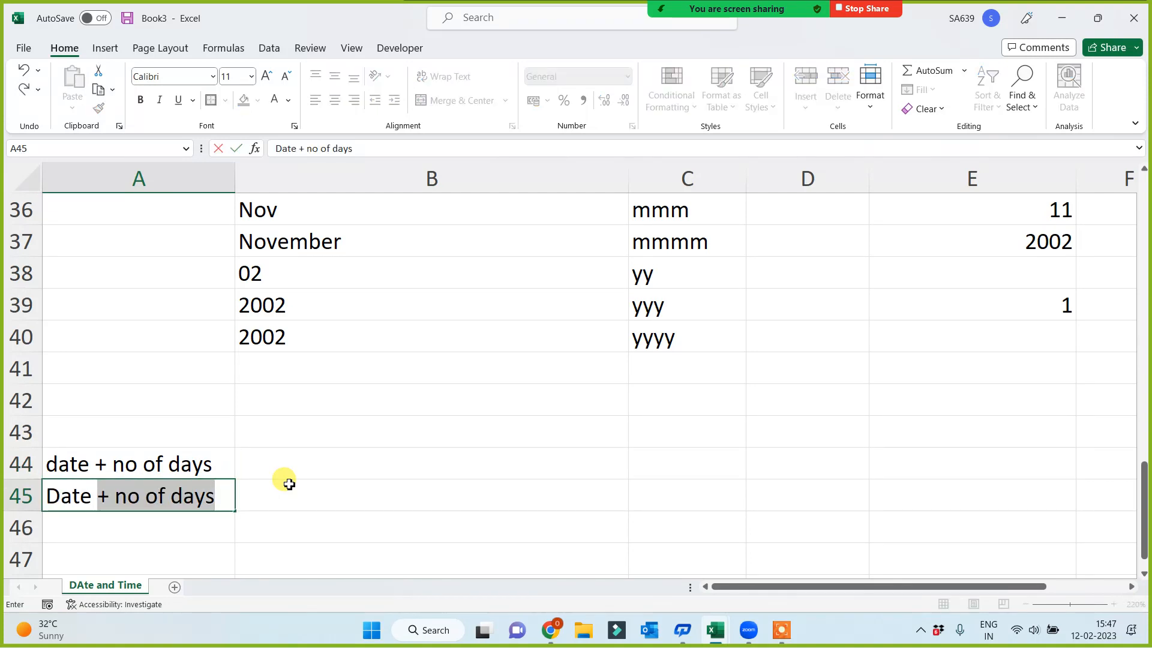
pyautogui.write(' - No of days')
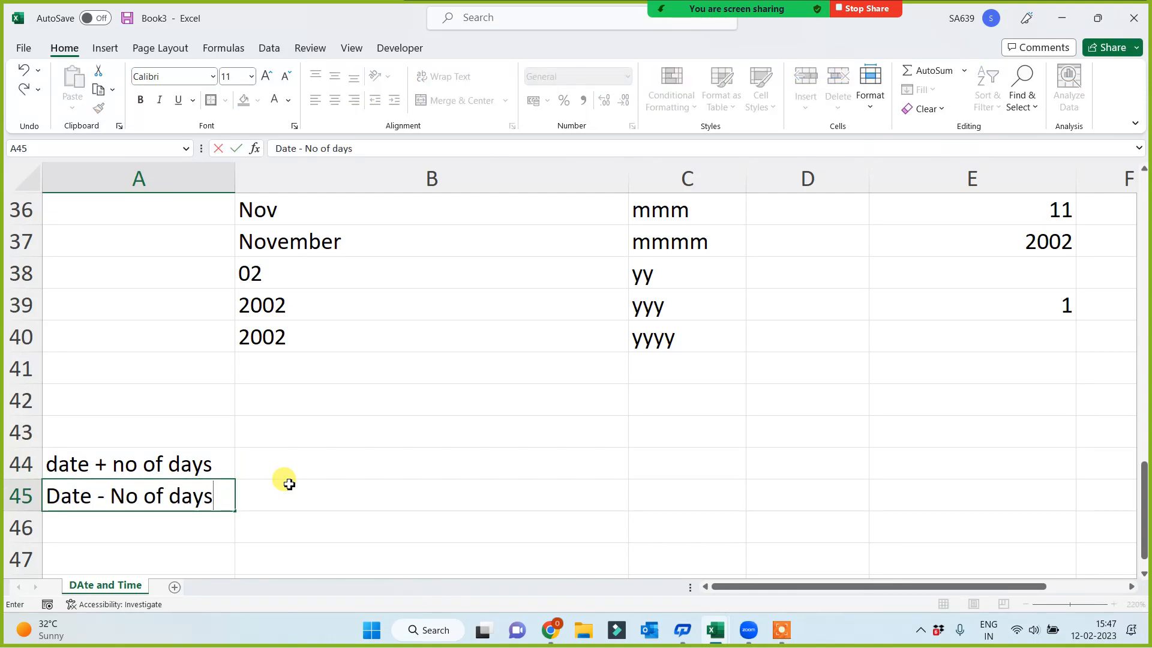
pyautogui.press('Return')
# Enter the label "date 1 - date 2" in A46
pyautogui.write('da')
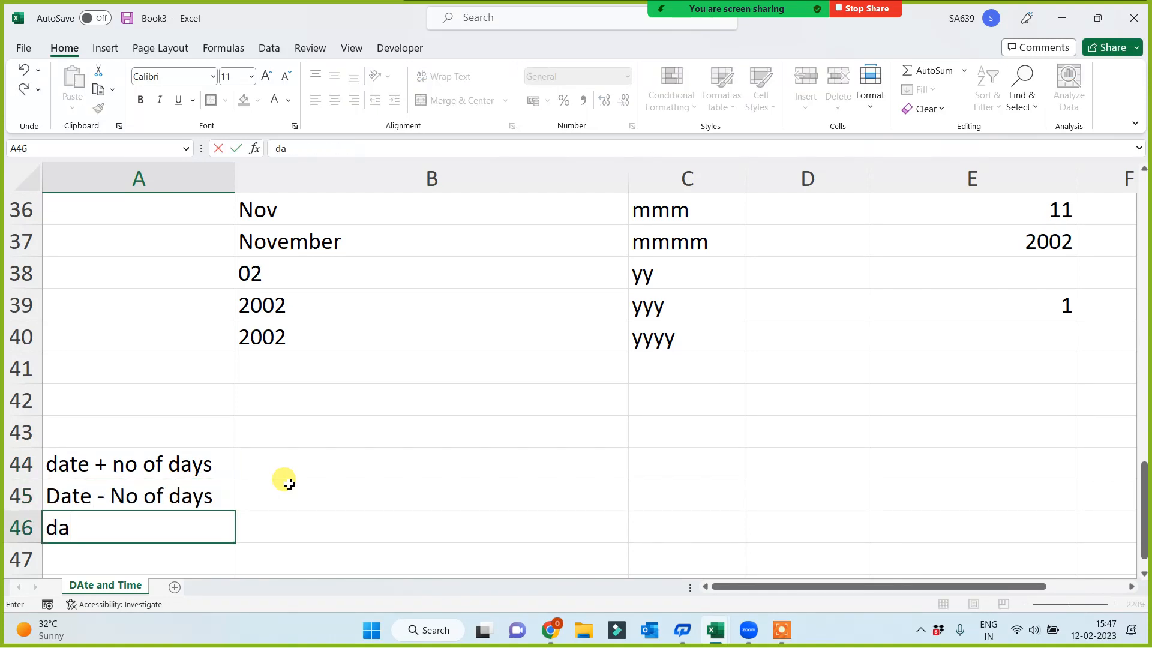
pyautogui.write('te 12')
pyautogui.press('BackSpace')
pyautogui.write('- date')
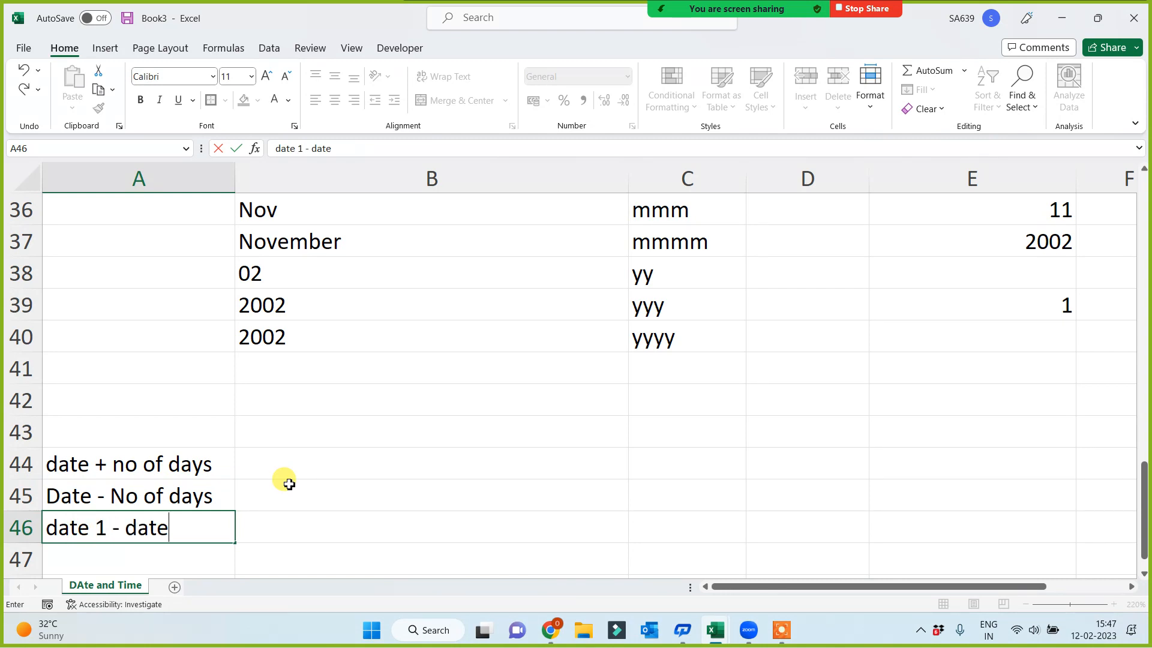
pyautogui.write(' 2')
pyautogui.click(548, 429)
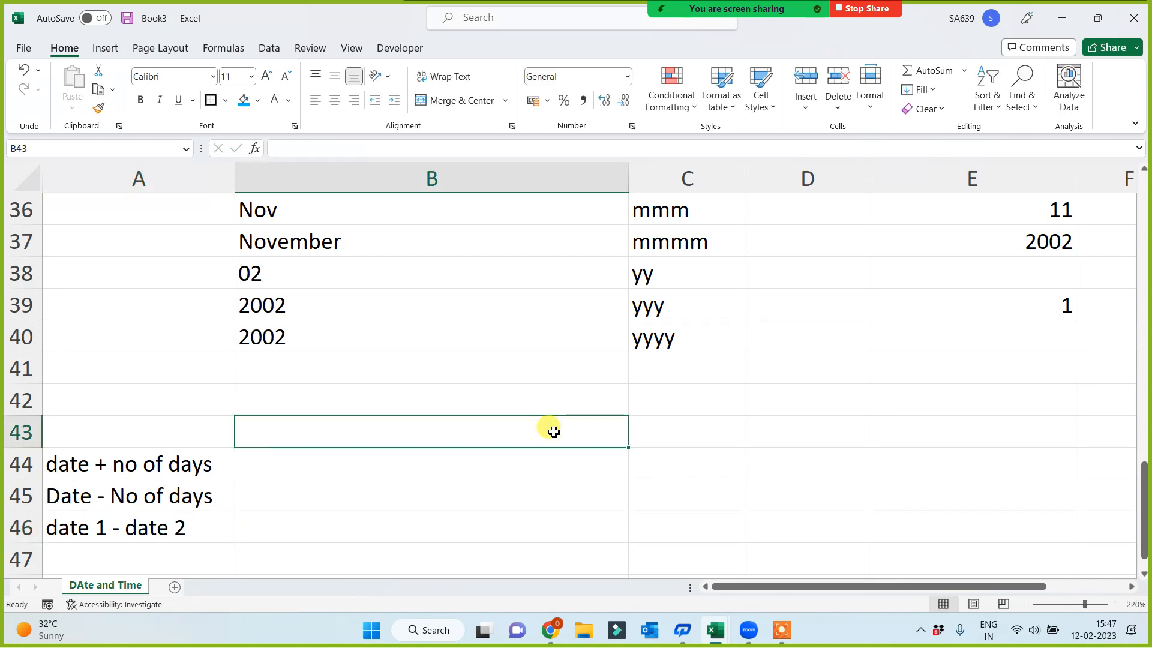
# Enter the heading "Today" in C44 and the formula =today() in C45
pyautogui.scroll(-1, 627, 452)
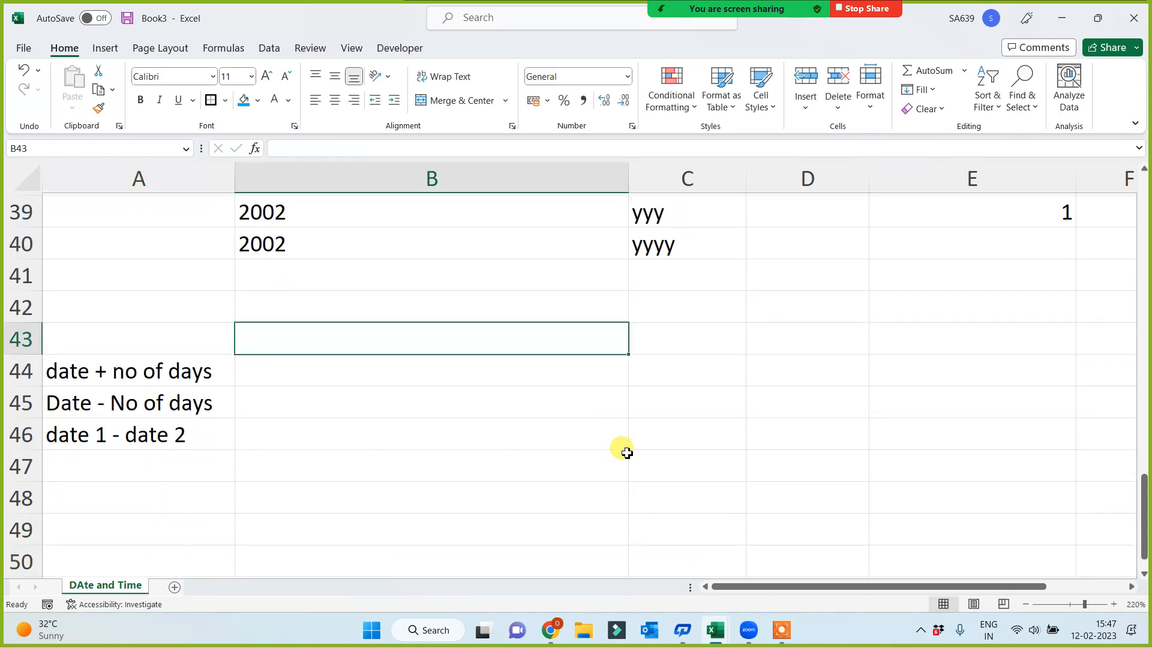
pyautogui.click(649, 378)
pyautogui.write('Today')
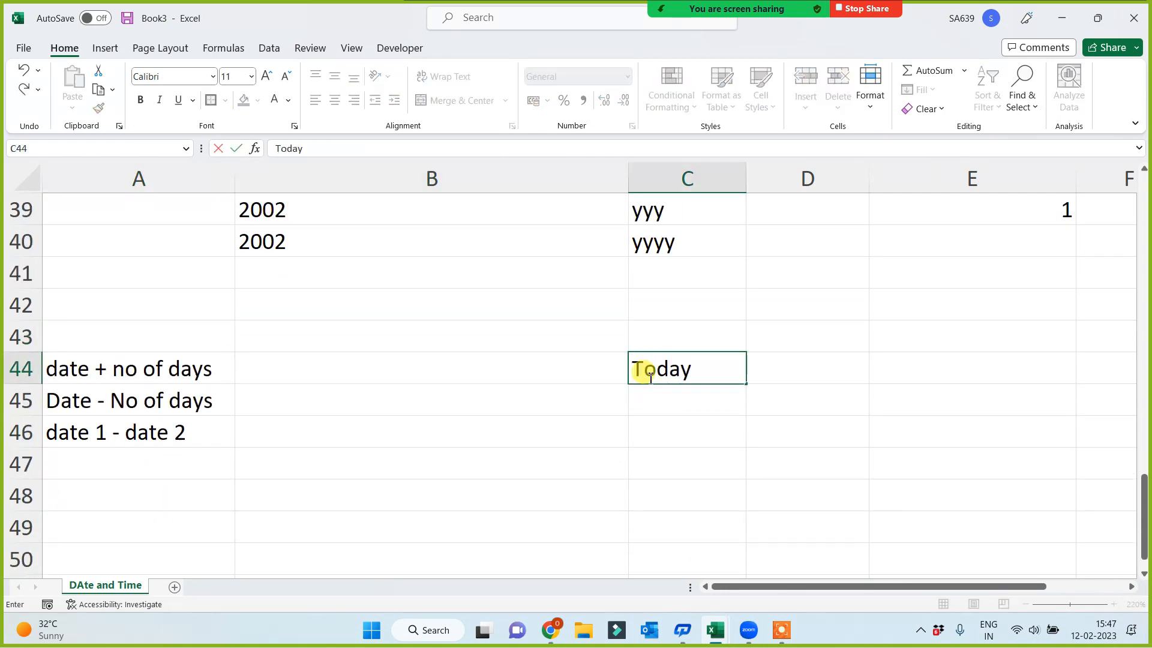
pyautogui.press('Return')
pyautogui.write('=t')
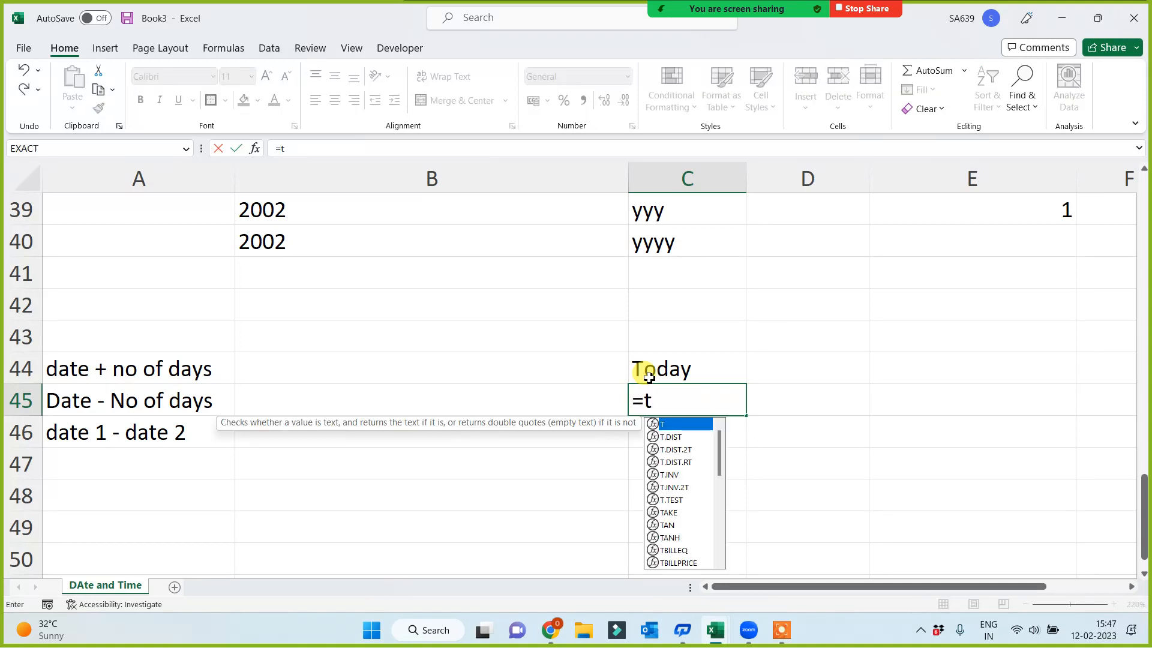
pyautogui.write('oday()')
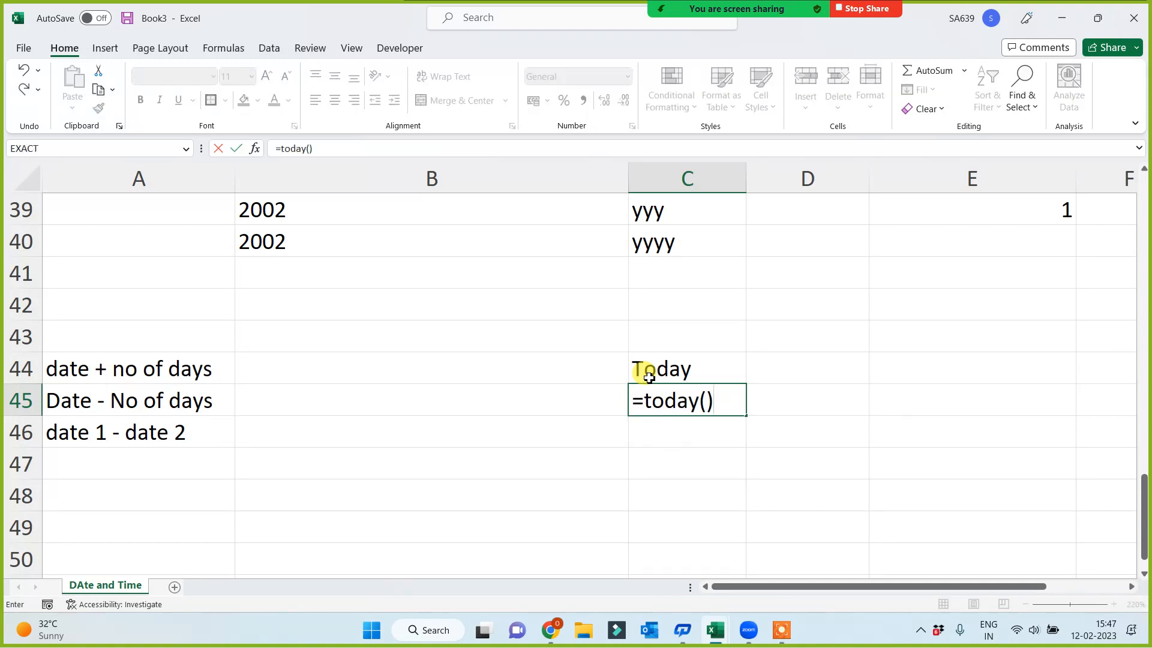
pyautogui.press('Return')
# Enter 28 in C46, directly below today's date
pyautogui.write('28')
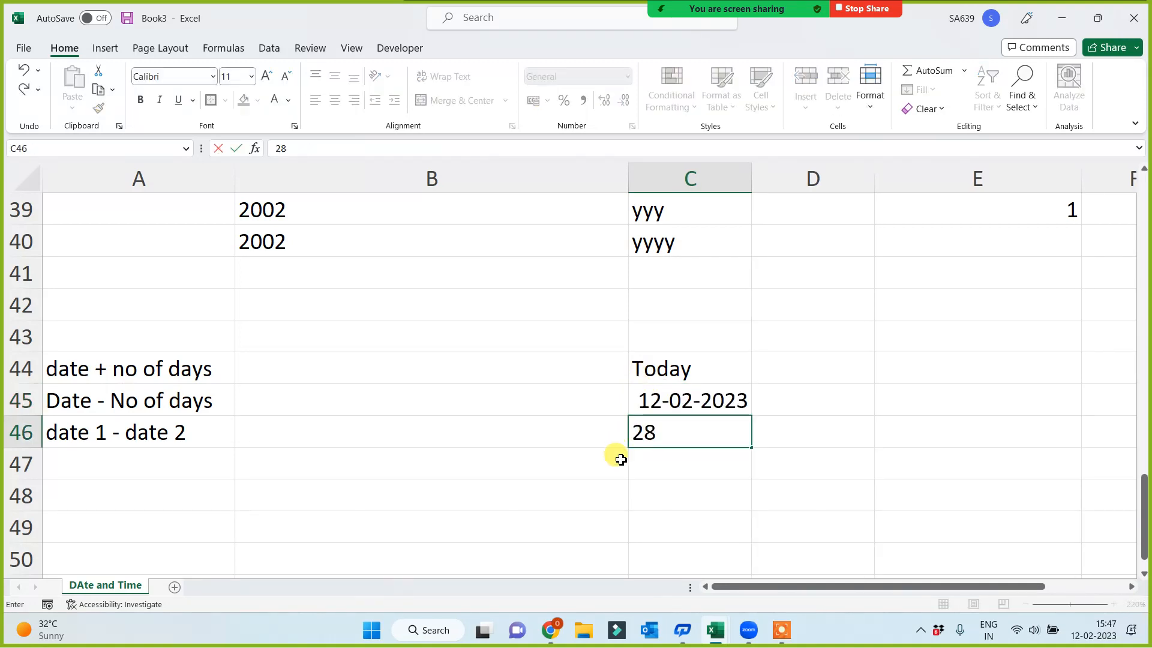
pyautogui.click(618, 460)
pyautogui.click(719, 485)
pyautogui.click(700, 407)
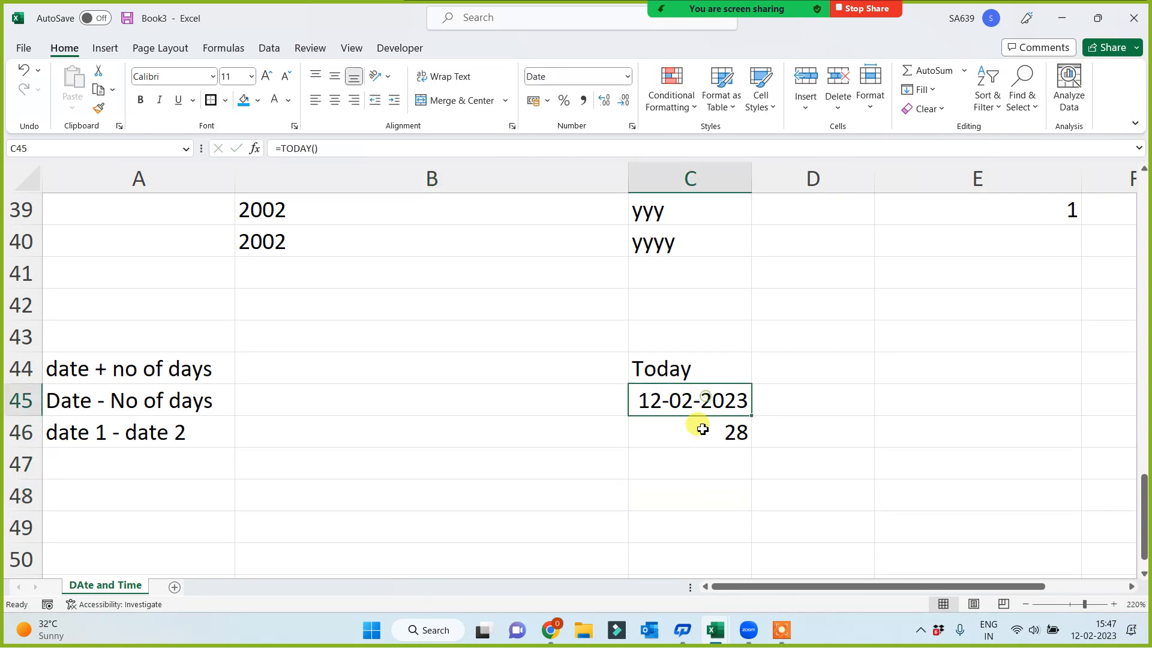
pyautogui.click(691, 433)
pyautogui.click(697, 397)
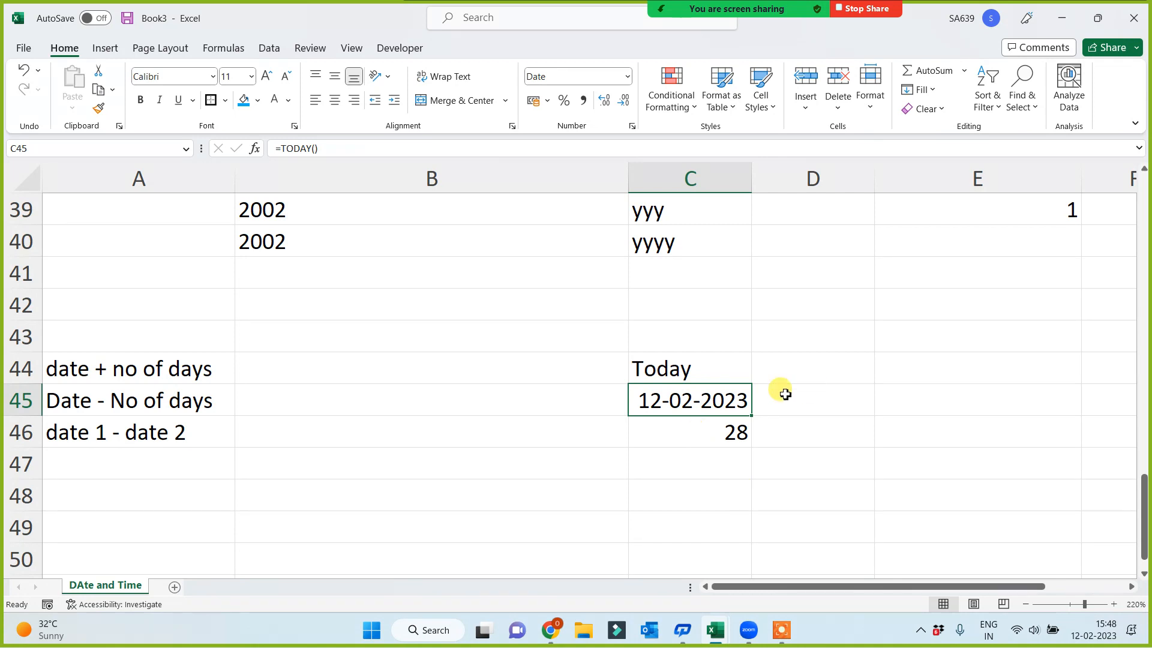
# Enter the formula =C45+C46 in B44 to add the number of days to today's date
pyautogui.click(364, 369)
pyautogui.write('=')
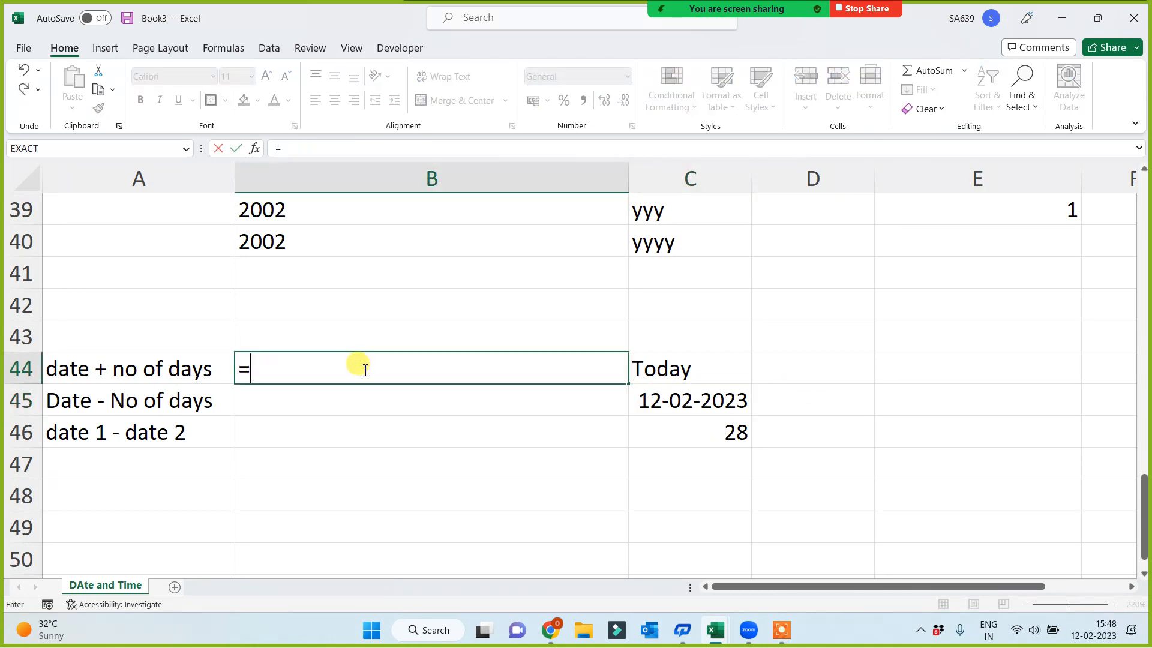
pyautogui.click(674, 403)
pyautogui.write('+')
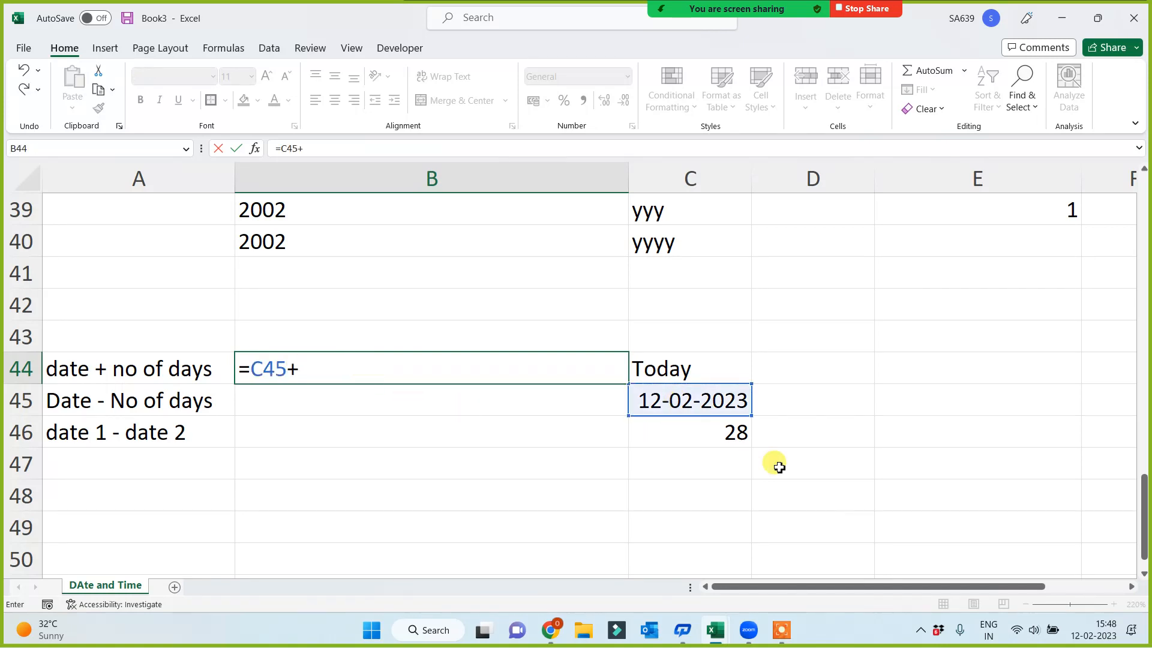
pyautogui.click(726, 438)
pyautogui.press('Return')
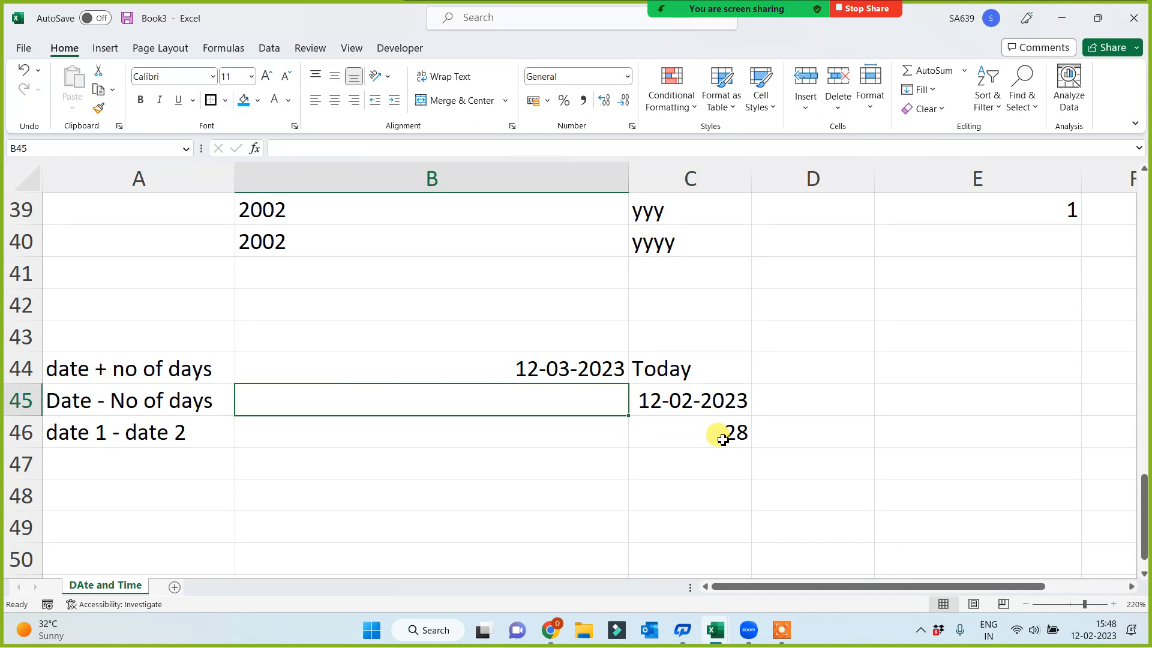
# Enter the formula =C45-C46 in B45 to subtract the number of days from today's date
pyautogui.write('=')
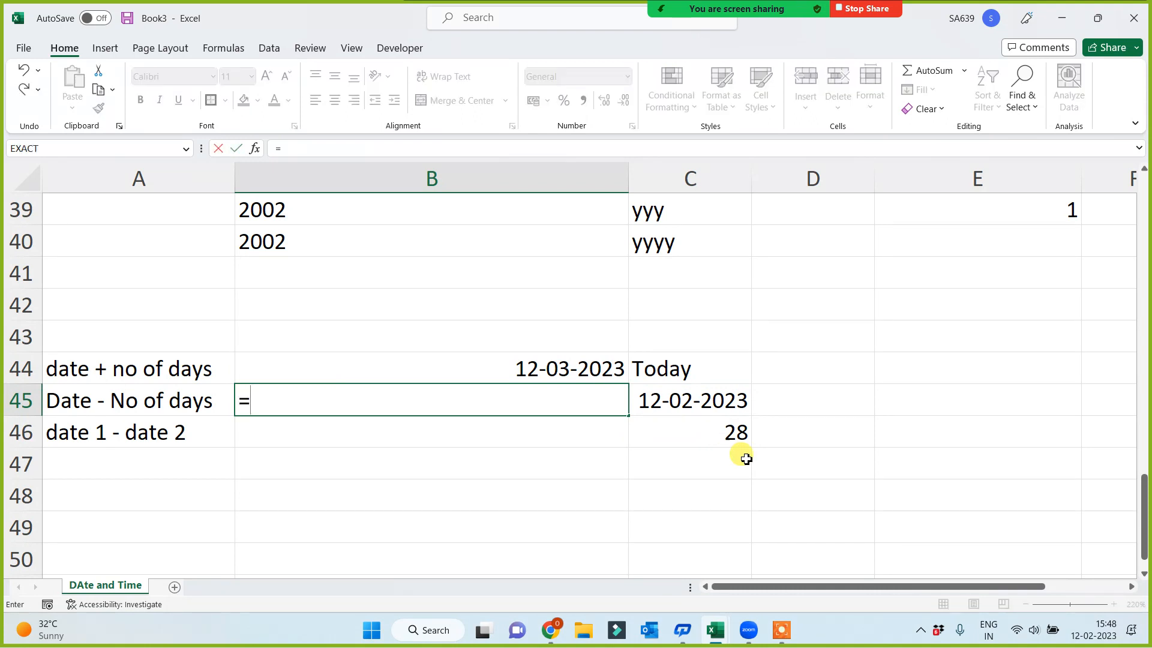
pyautogui.click(714, 405)
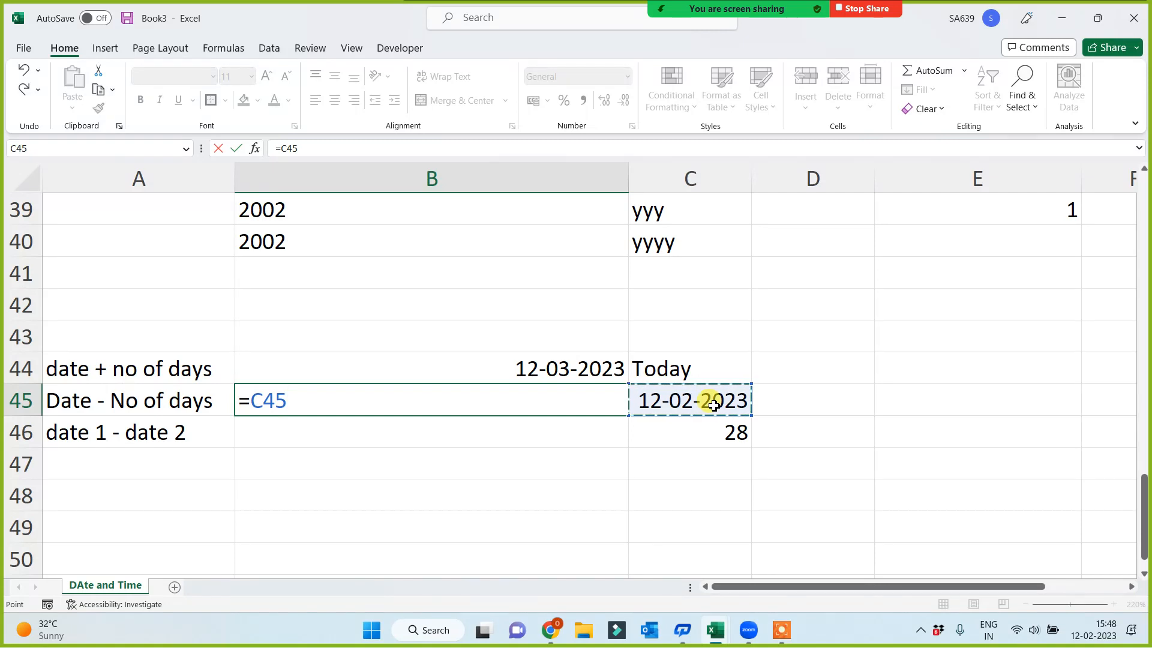
pyautogui.write('-')
pyautogui.click(700, 432)
pyautogui.press('Return')
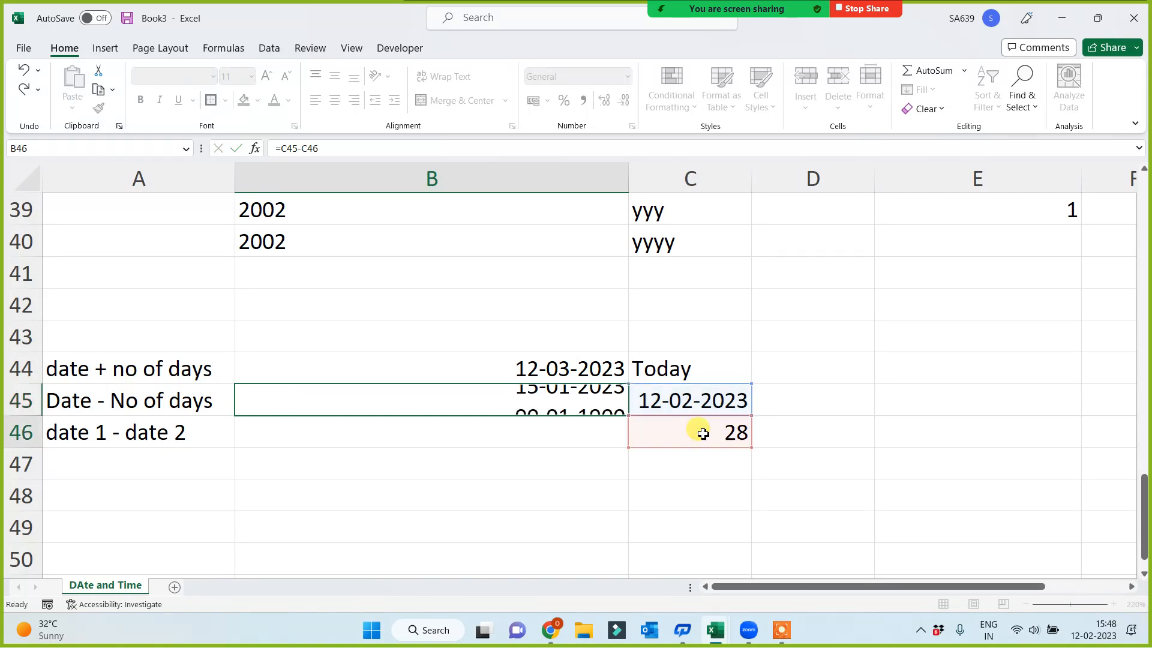
pyautogui.click(516, 396)
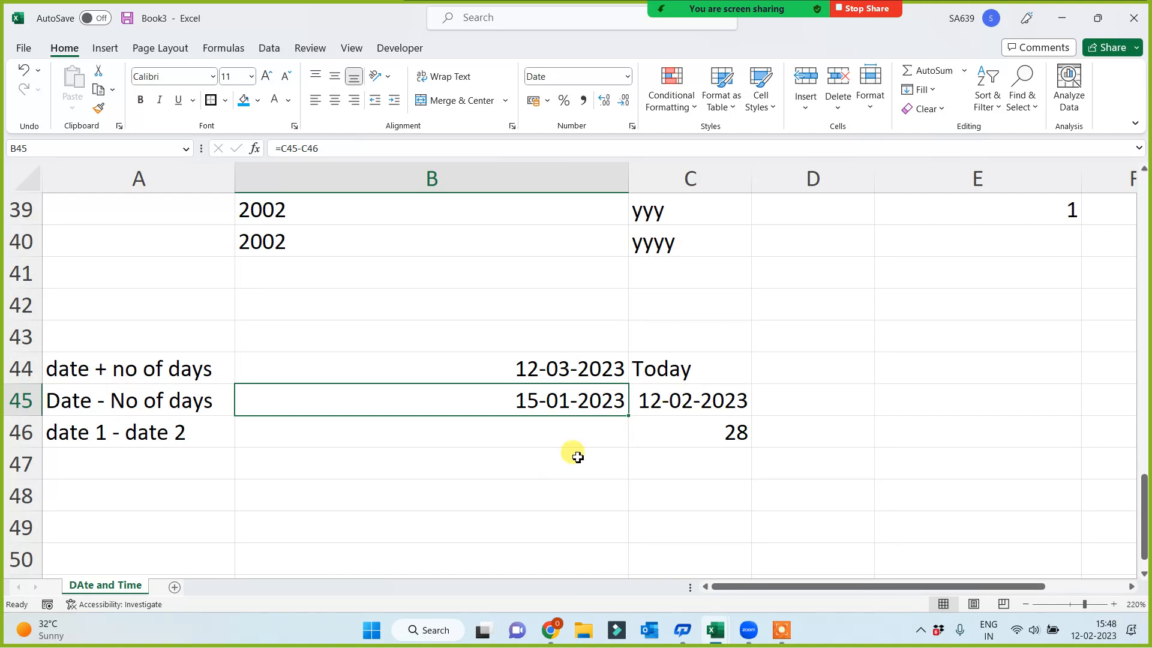
pyautogui.click(545, 430)
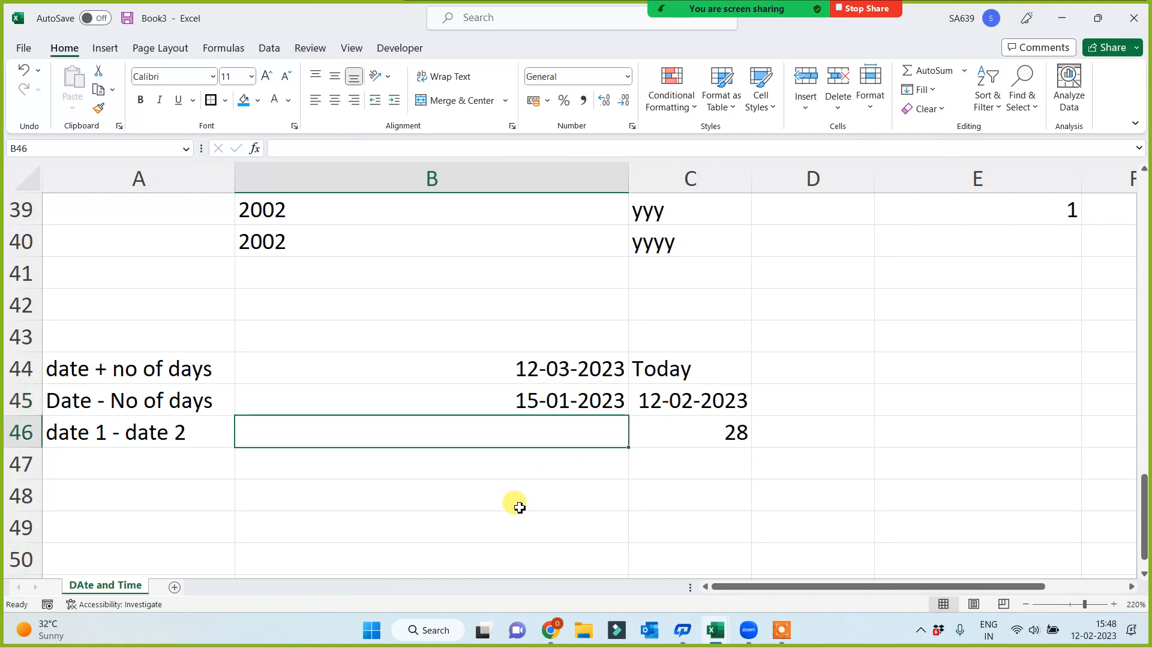
pyautogui.click(815, 311)
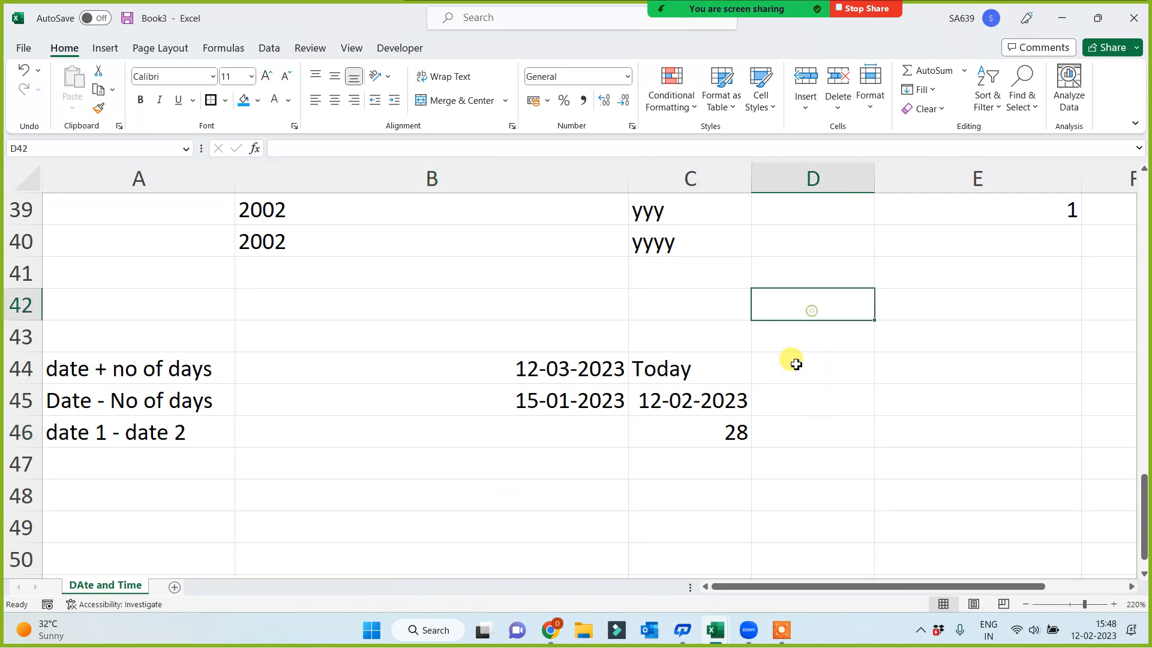
pyautogui.click(792, 457)
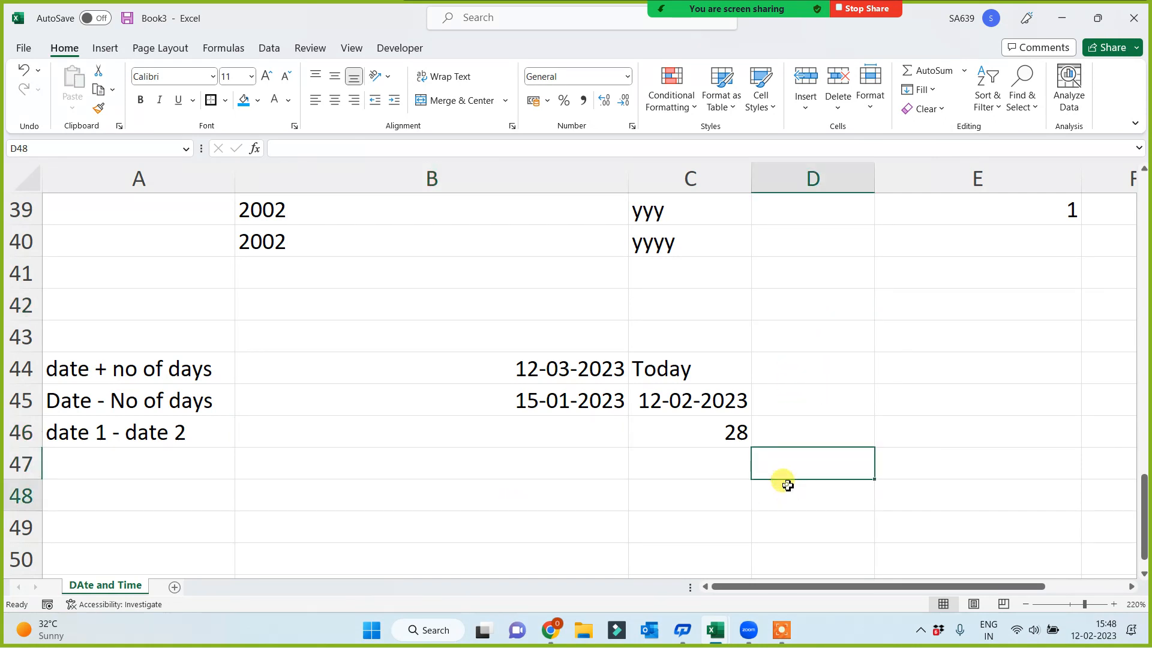
pyautogui.click(787, 493)
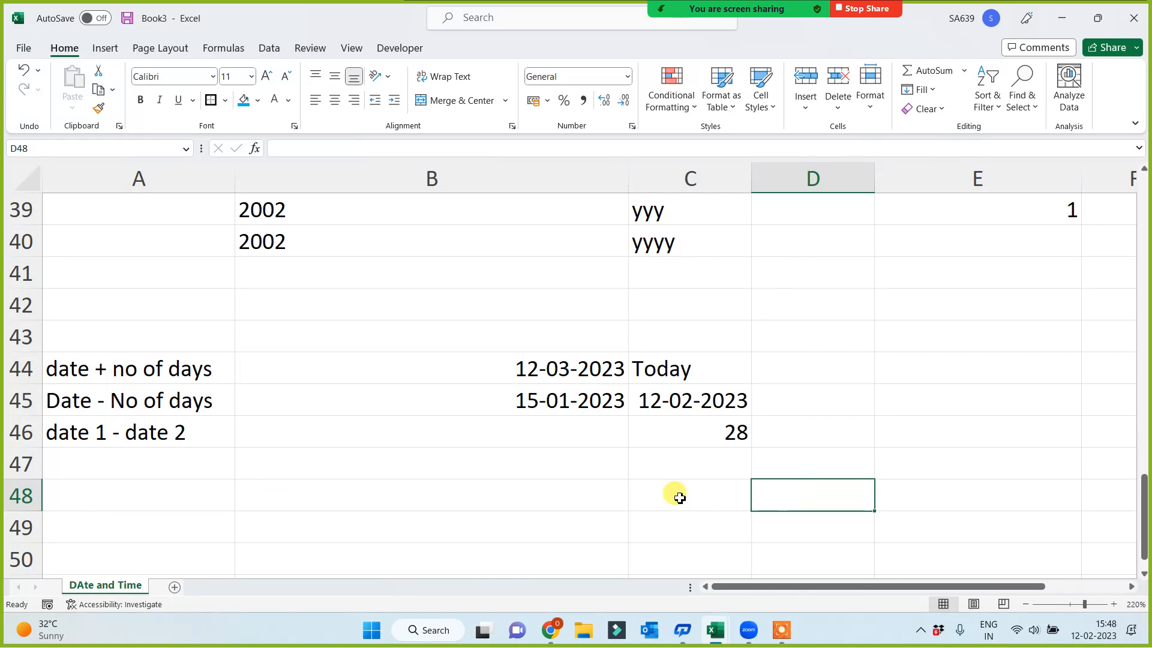
# Enter the formula =C45-B45 in B46 to calculate the days between the two dates
pyautogui.click(357, 436)
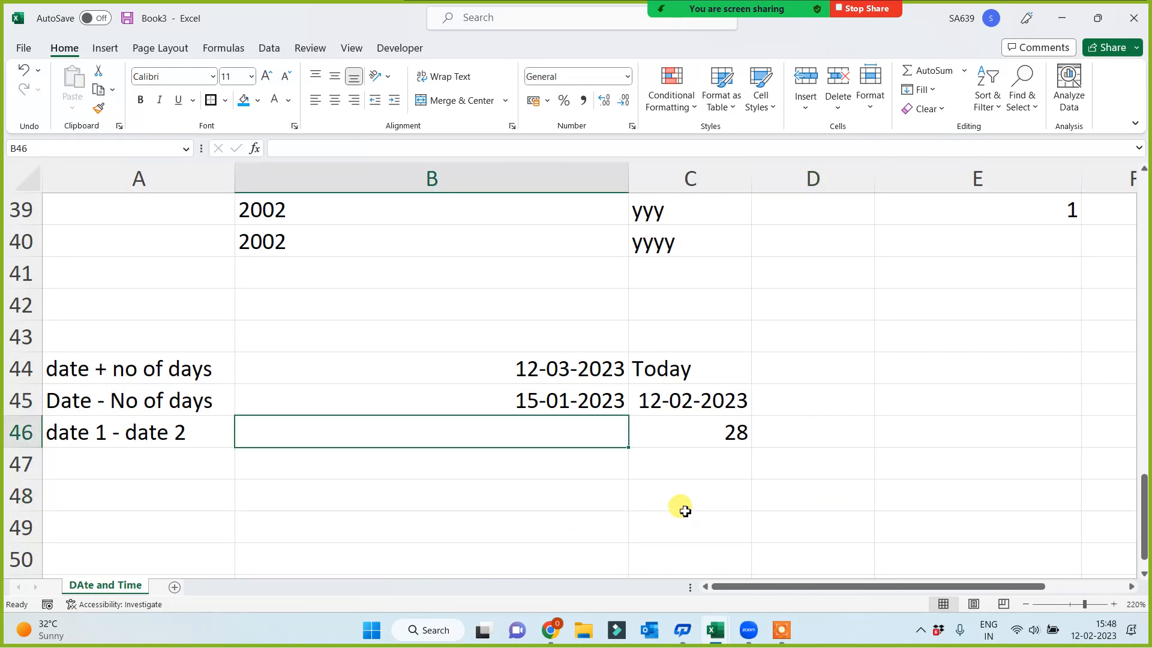
pyautogui.write('=')
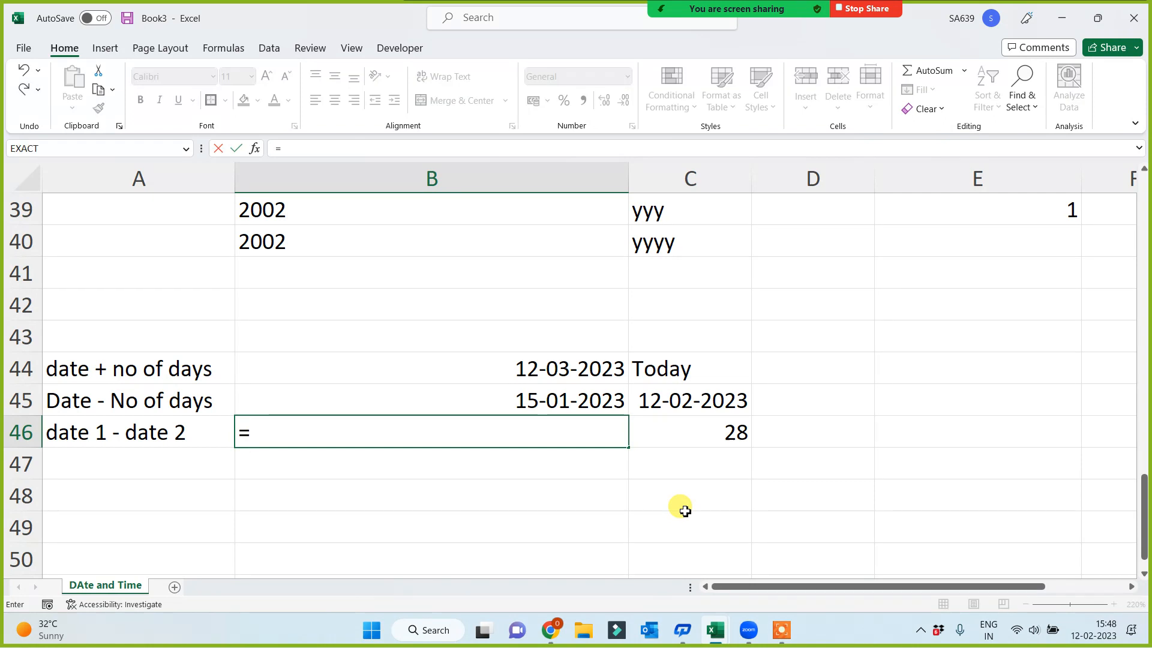
pyautogui.click(711, 399)
pyautogui.write('-')
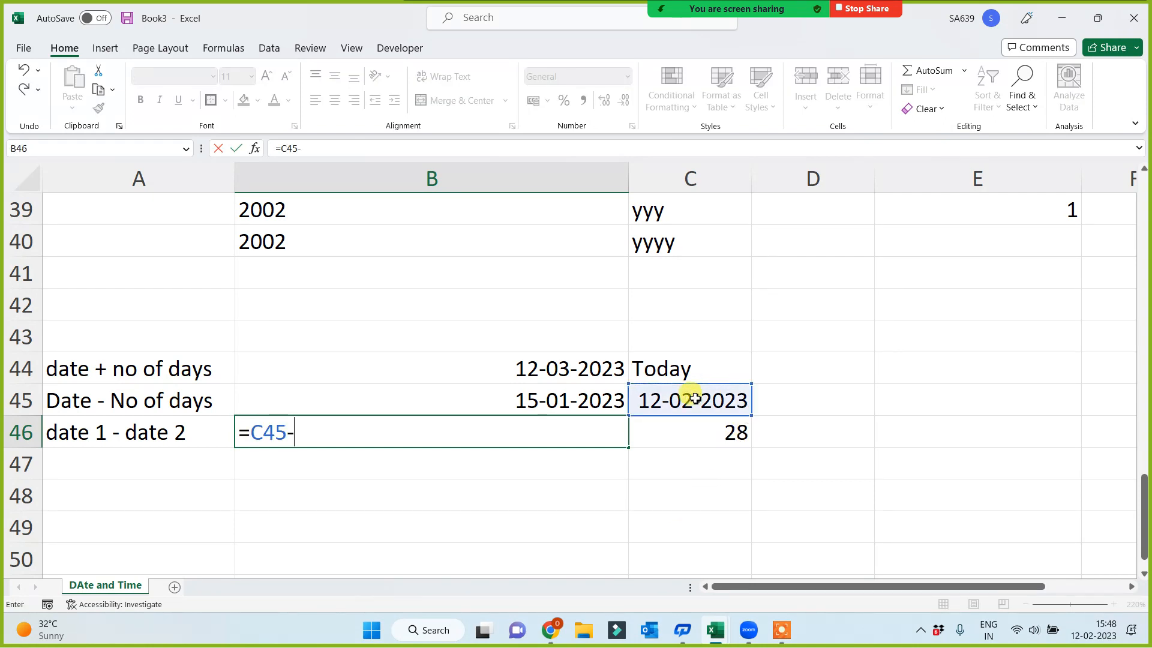
pyautogui.click(516, 398)
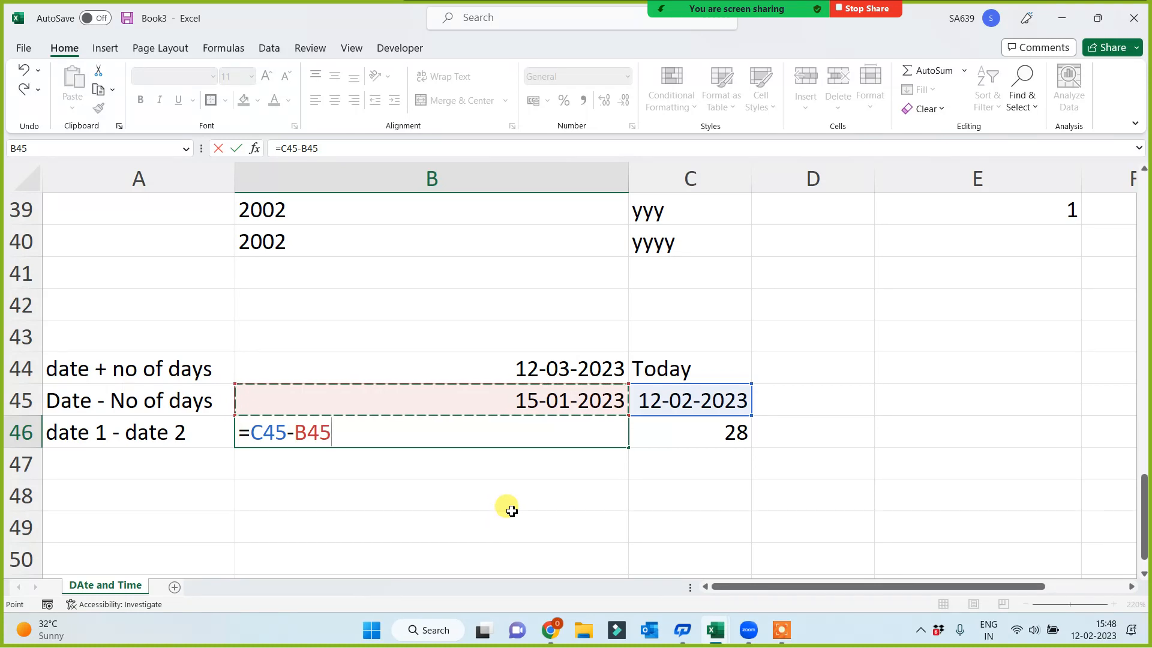
pyautogui.press('Return')
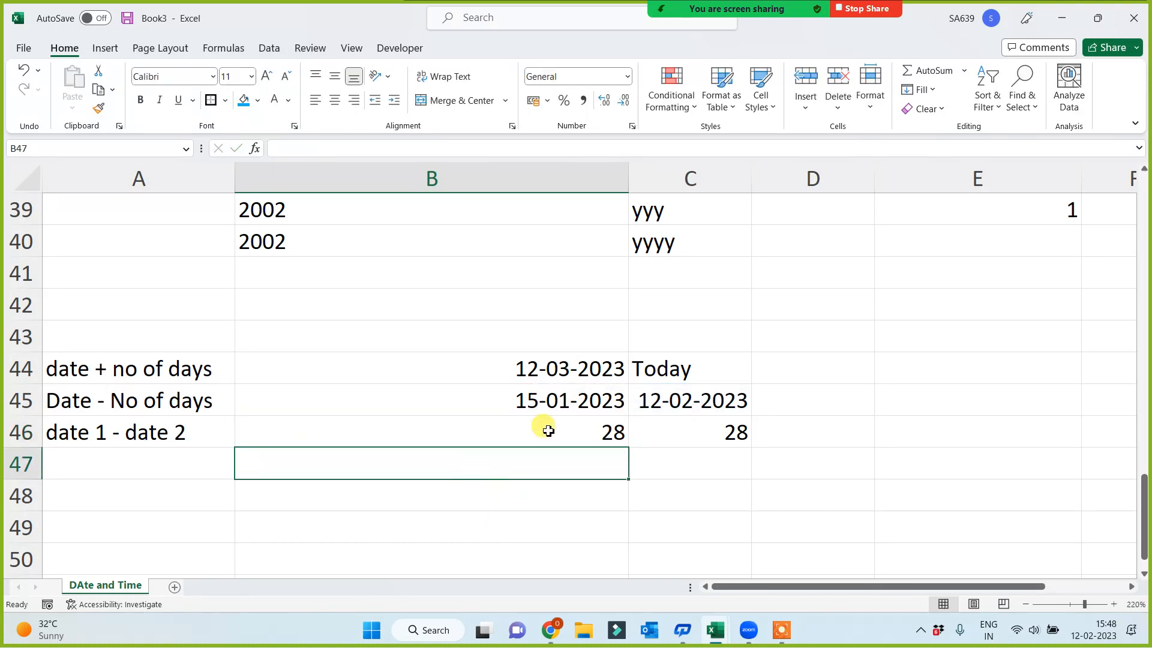
pyautogui.click(547, 431)
# Return to the working-day functions at the start of the sheet and select the Days label in A1
pyautogui.scroll(4, 629, 440)
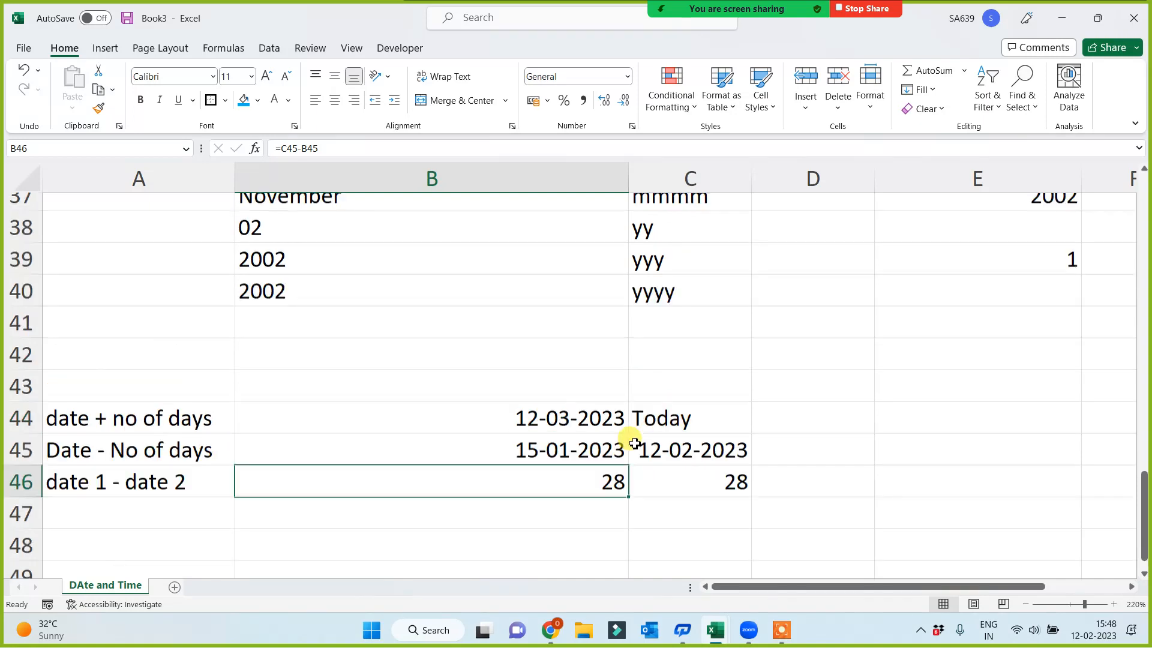
pyautogui.scroll(8, 729, 428)
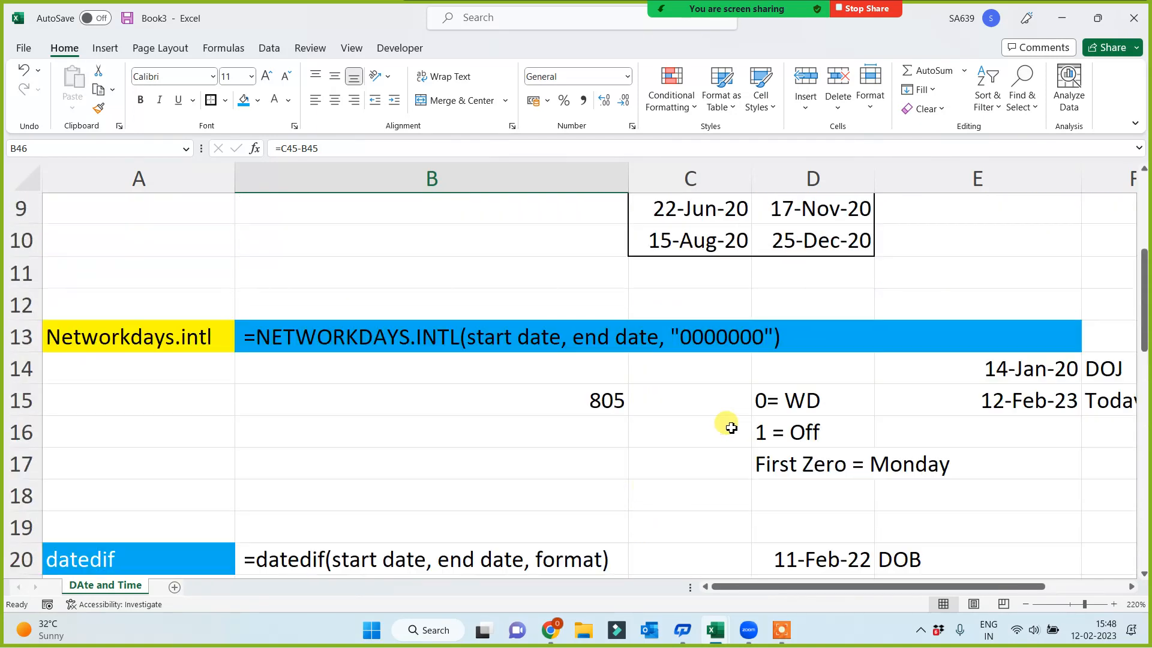
pyautogui.scroll(1, 730, 428)
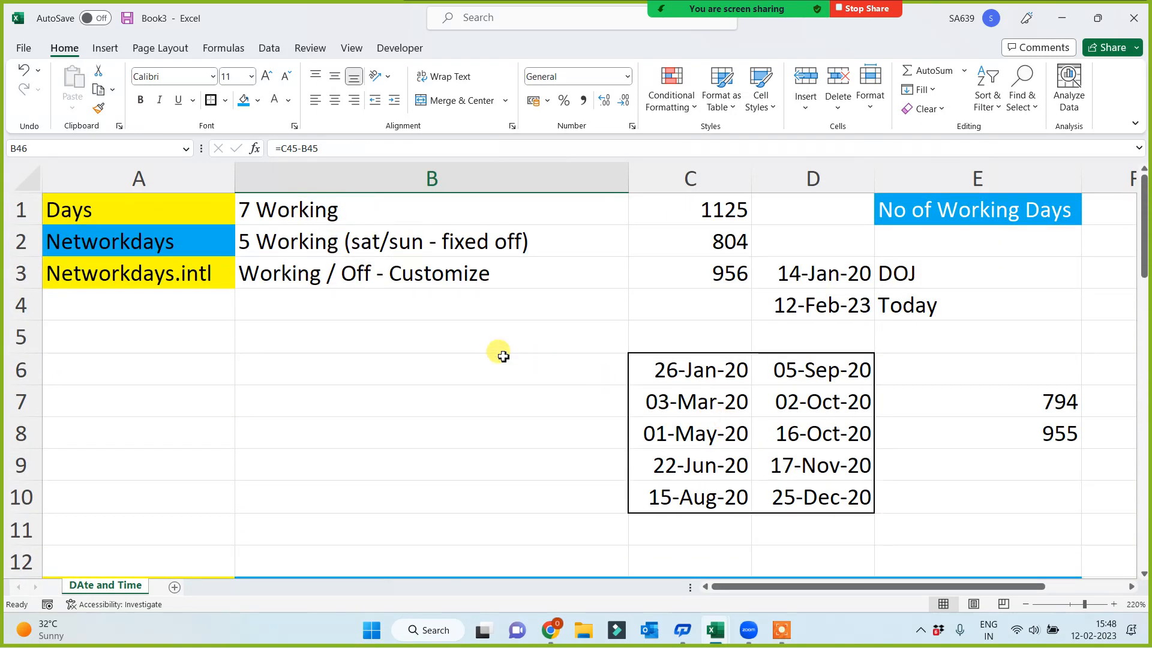
pyautogui.click(87, 207)
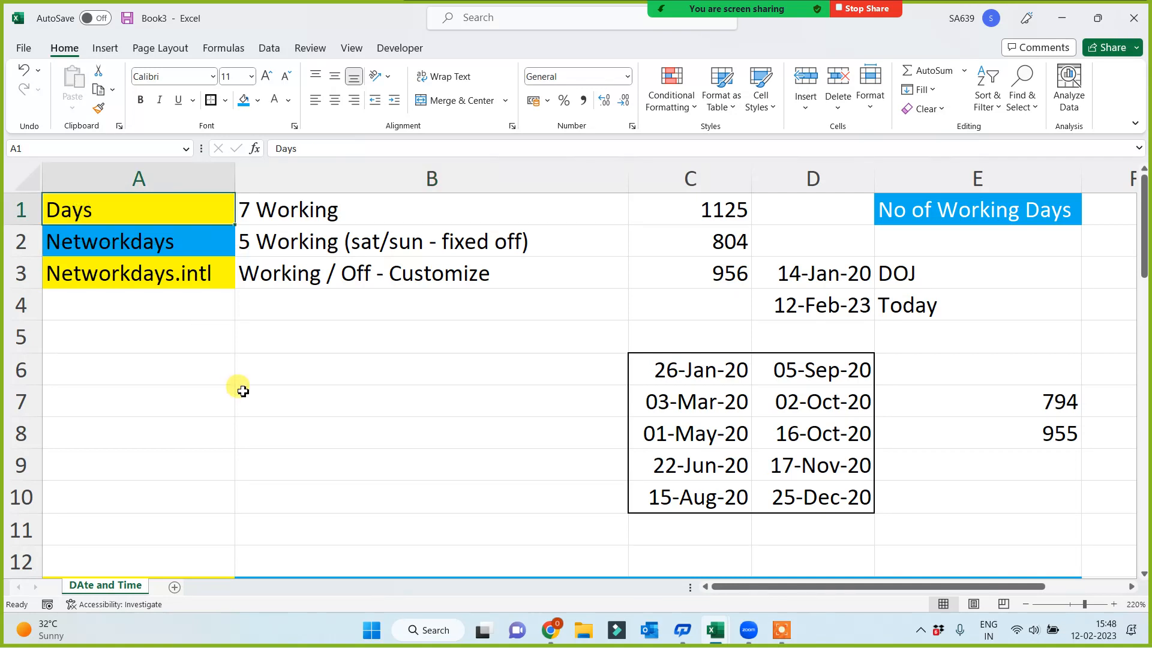
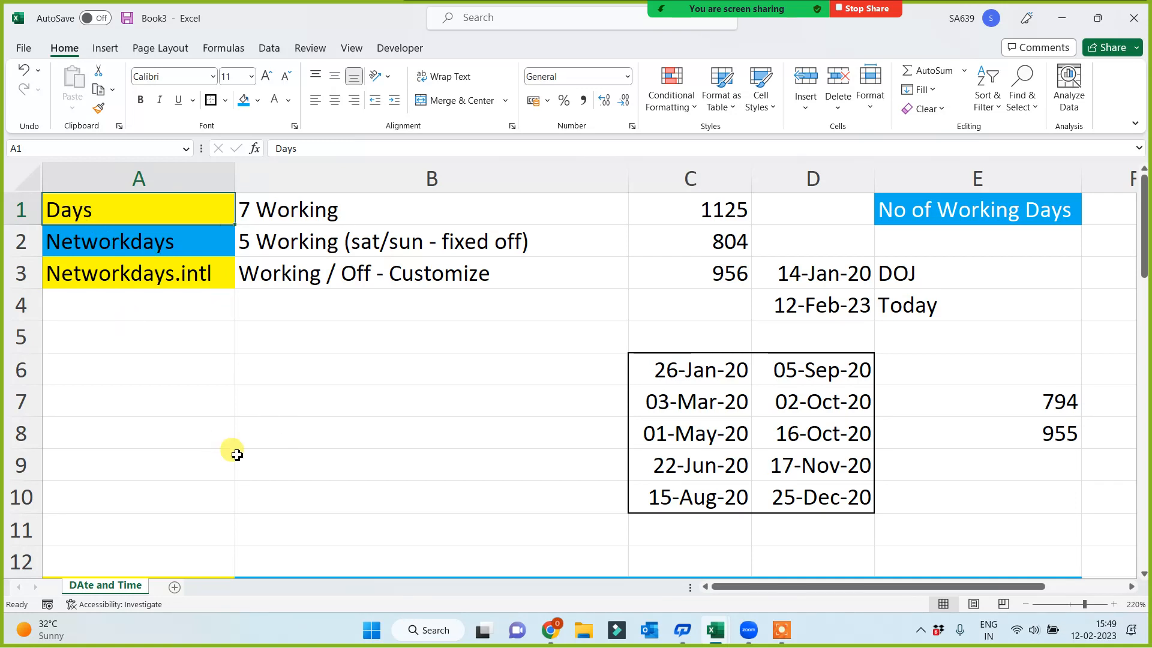
# Enter the formula =D4-D3 in B6 to subtract the DOJ date from today's date, and compare it with the DAYS formula in C1
pyautogui.click(321, 376)
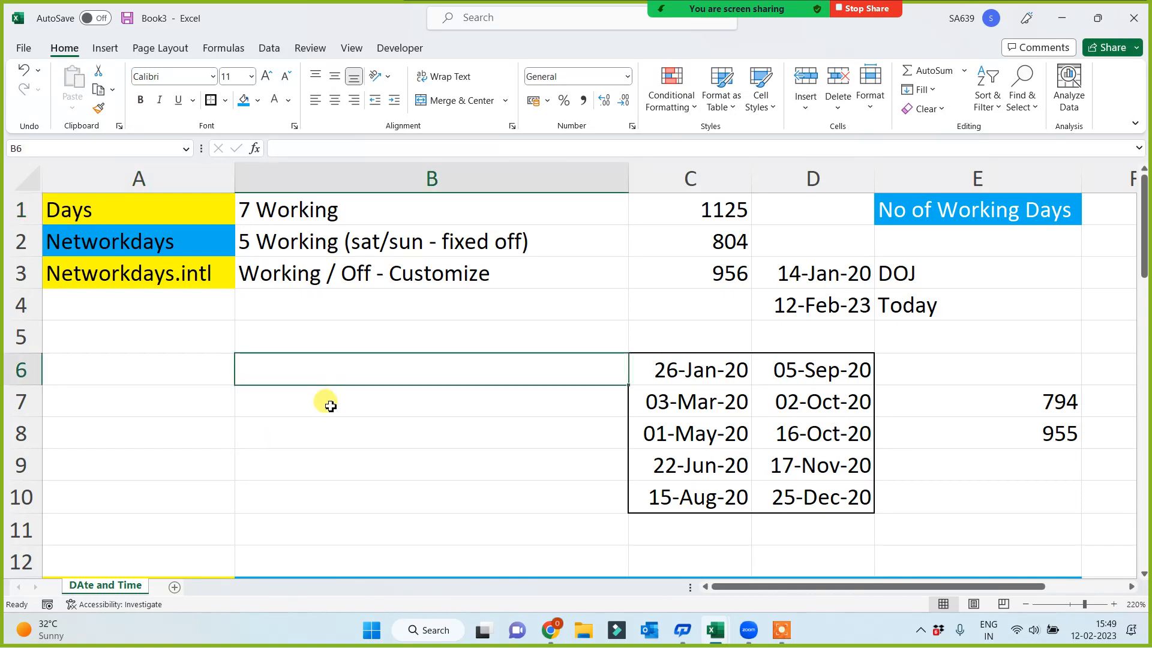
pyautogui.write('=')
pyautogui.click(833, 307)
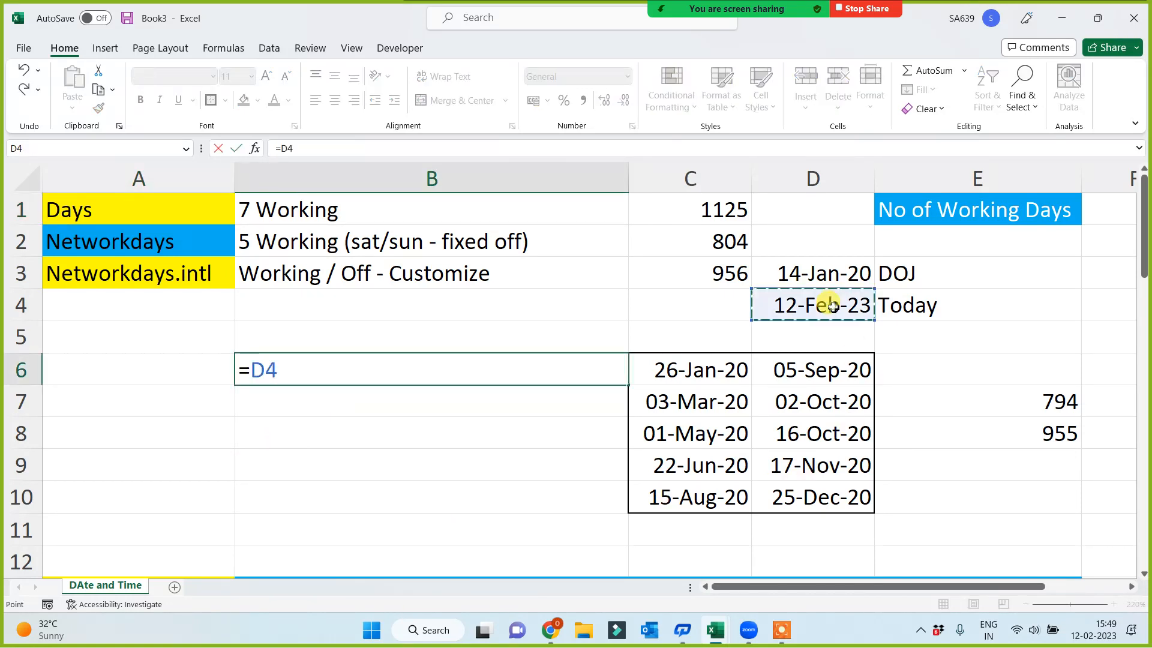
pyautogui.write('-')
pyautogui.click(833, 270)
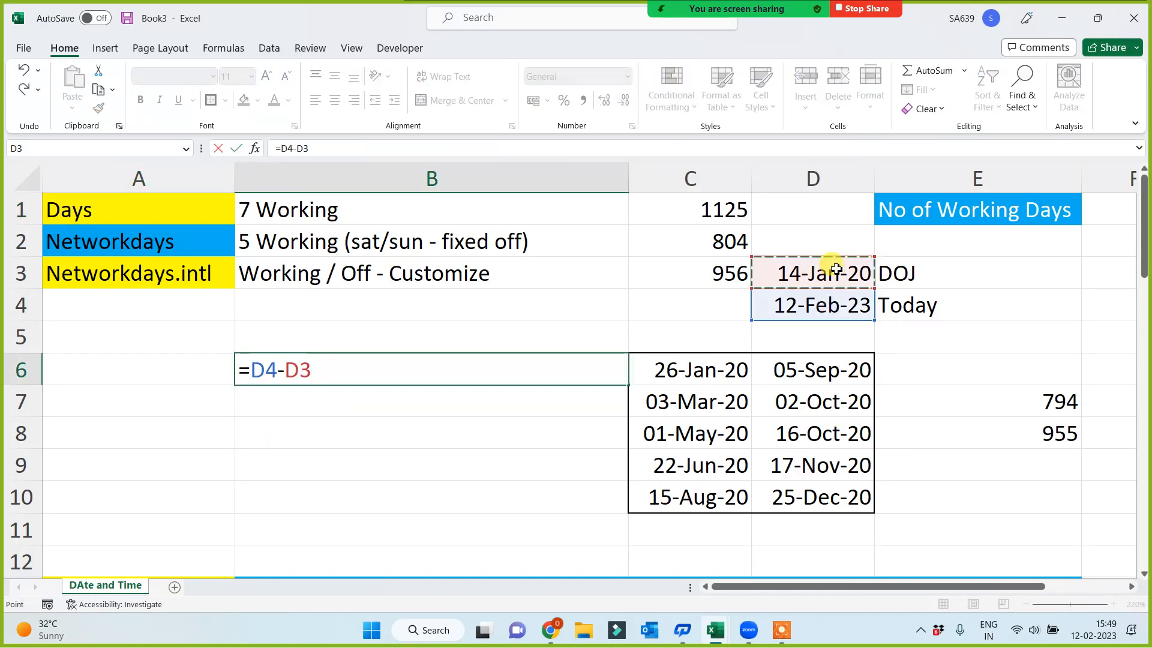
pyautogui.press('Return')
pyautogui.click(710, 207)
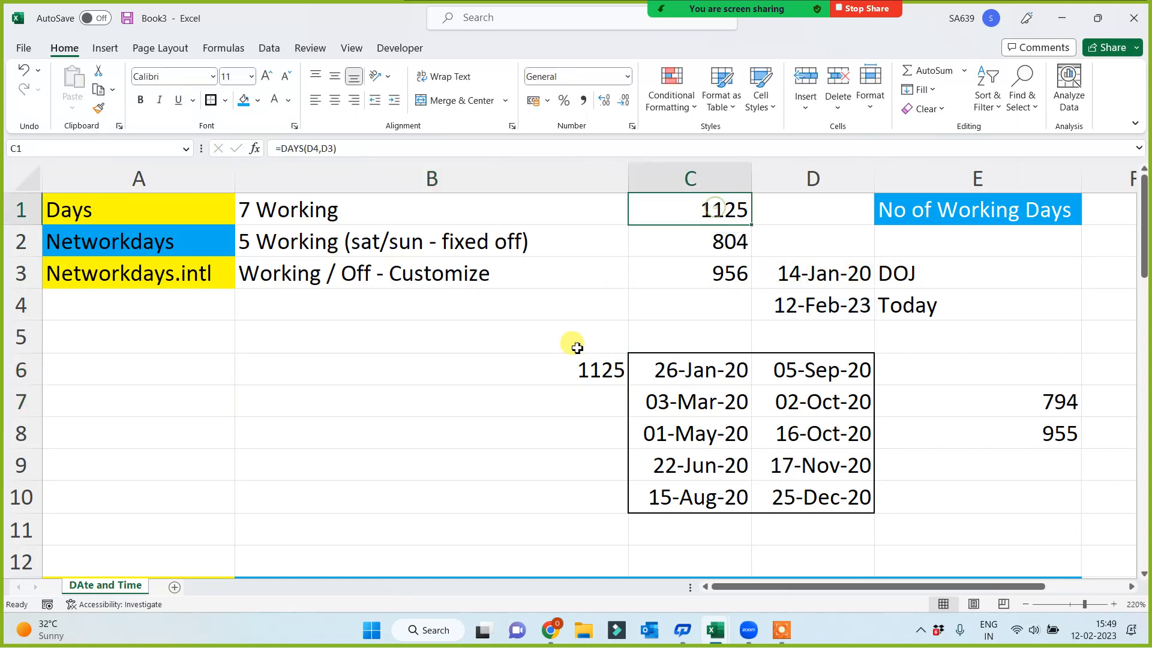
pyautogui.click(545, 382)
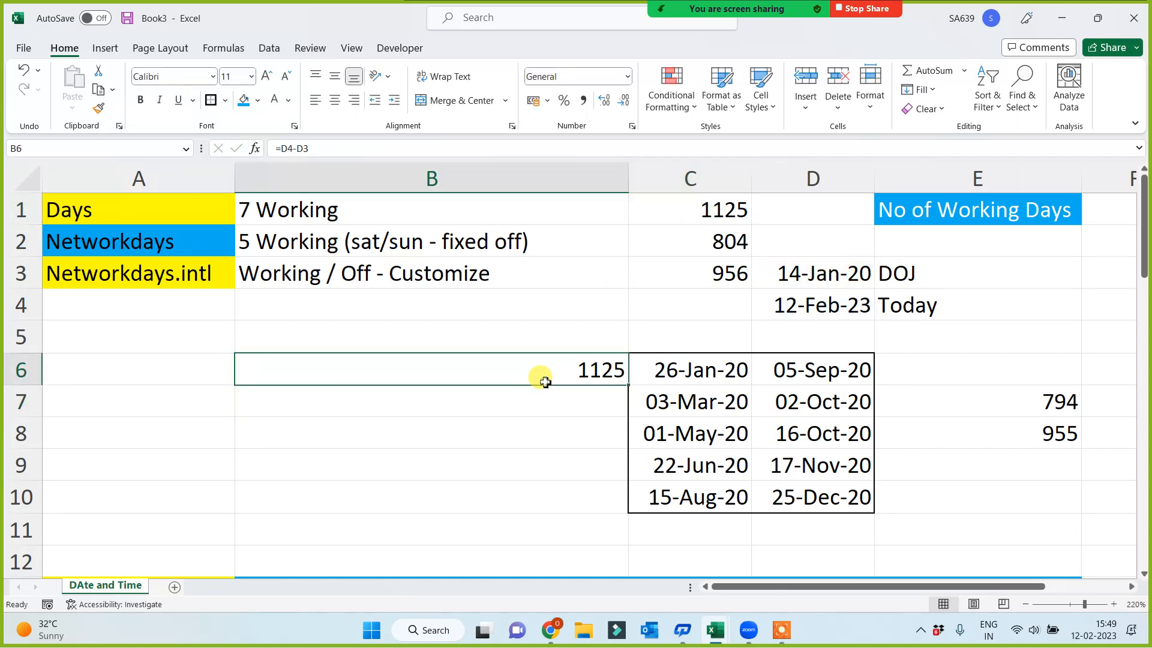
# Enter =DATEDIF(D3,D4,"d") in B7 to count the days from DOJ to today, and compare it with the formulas in C1 and B6
pyautogui.click(525, 405)
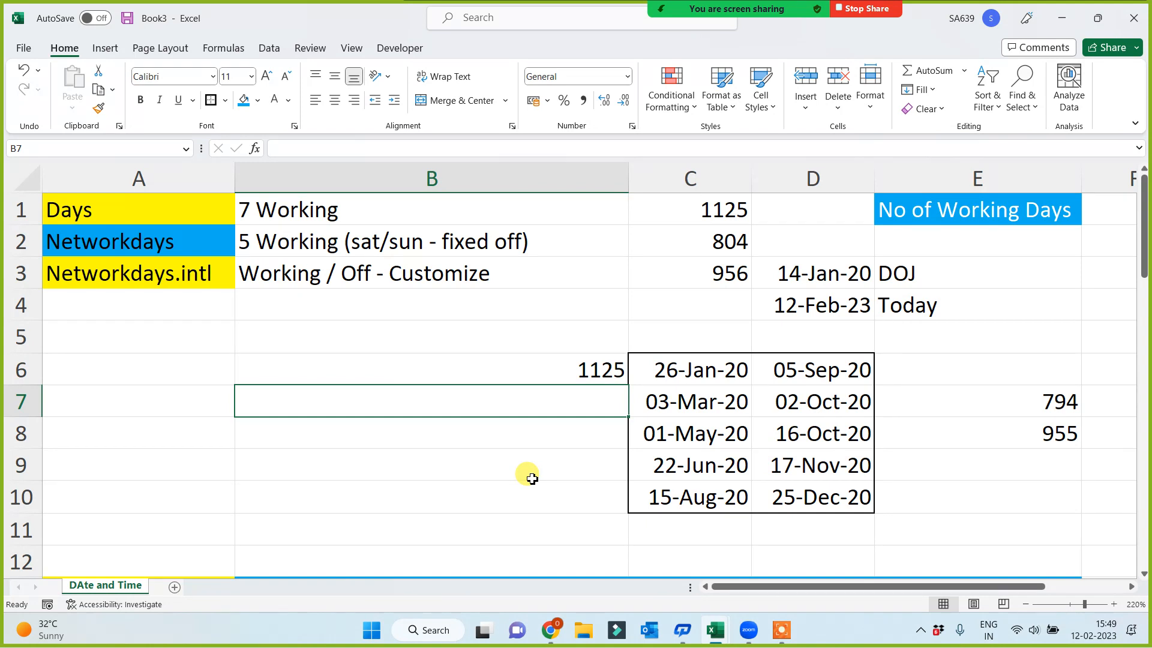
pyautogui.write('=dateedif')
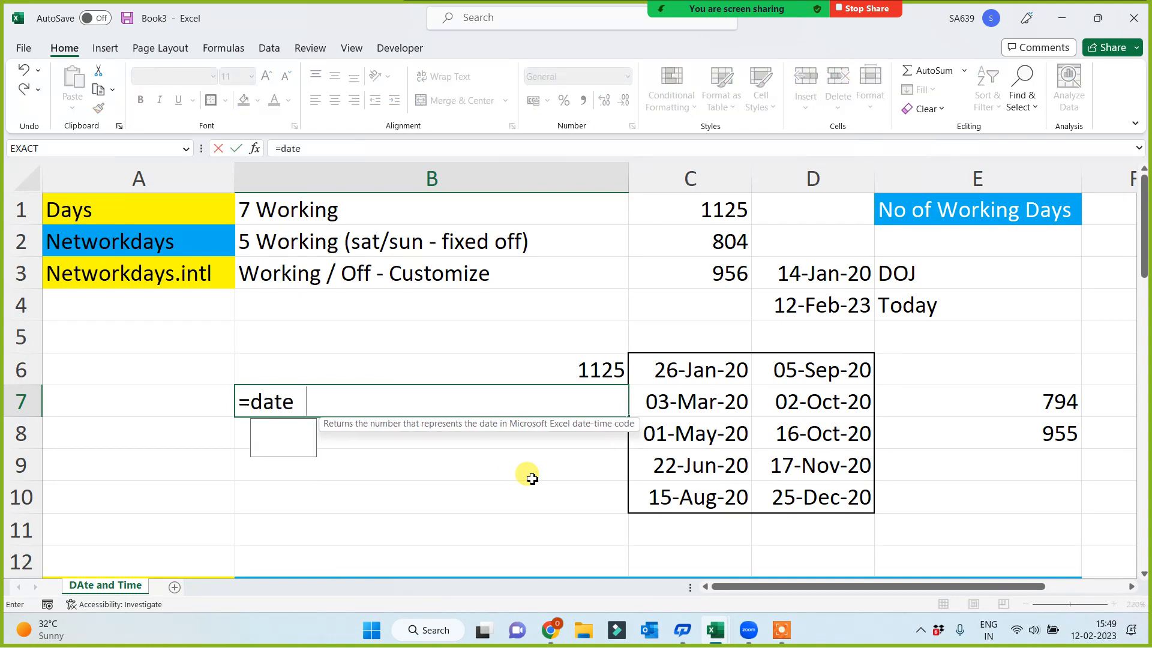
pyautogui.press('BackSpace')
pyautogui.press('BackSpace')
pyautogui.write('d')
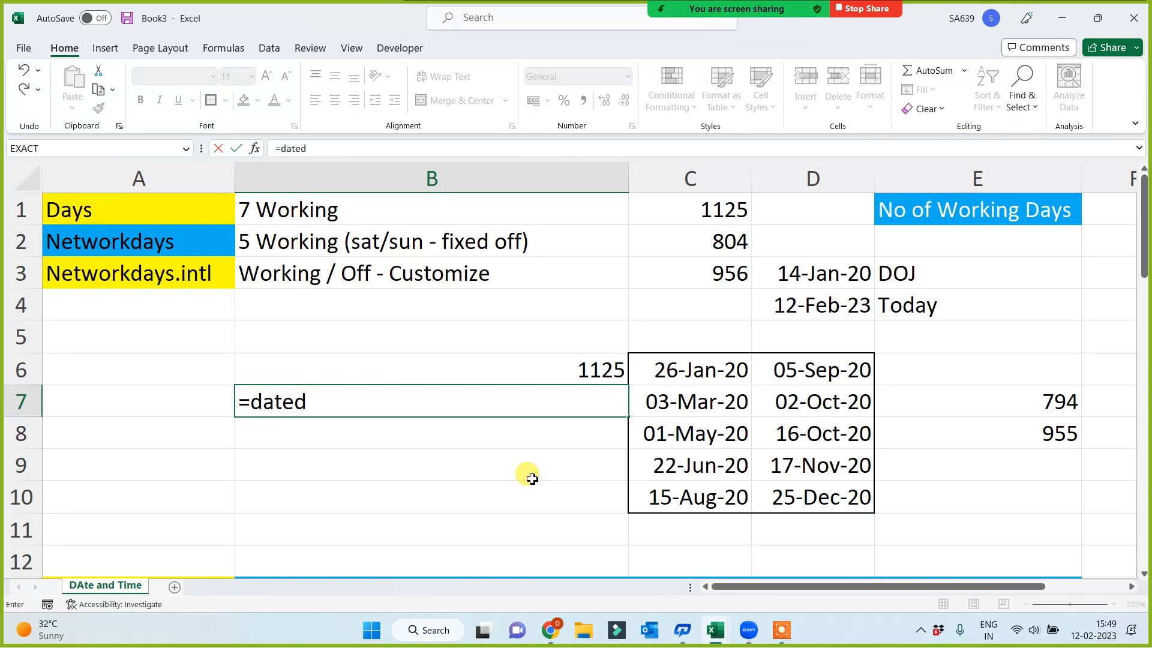
pyautogui.write('if(')
pyautogui.click(805, 274)
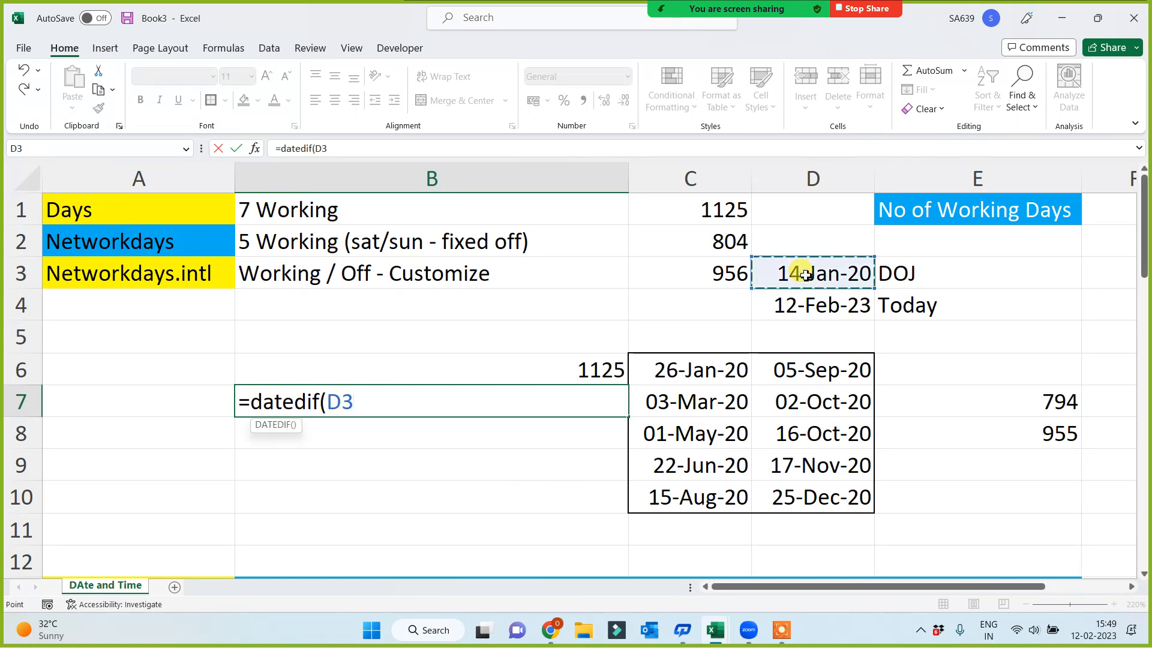
pyautogui.write(',')
pyautogui.click(809, 303)
pyautogui.write(',')
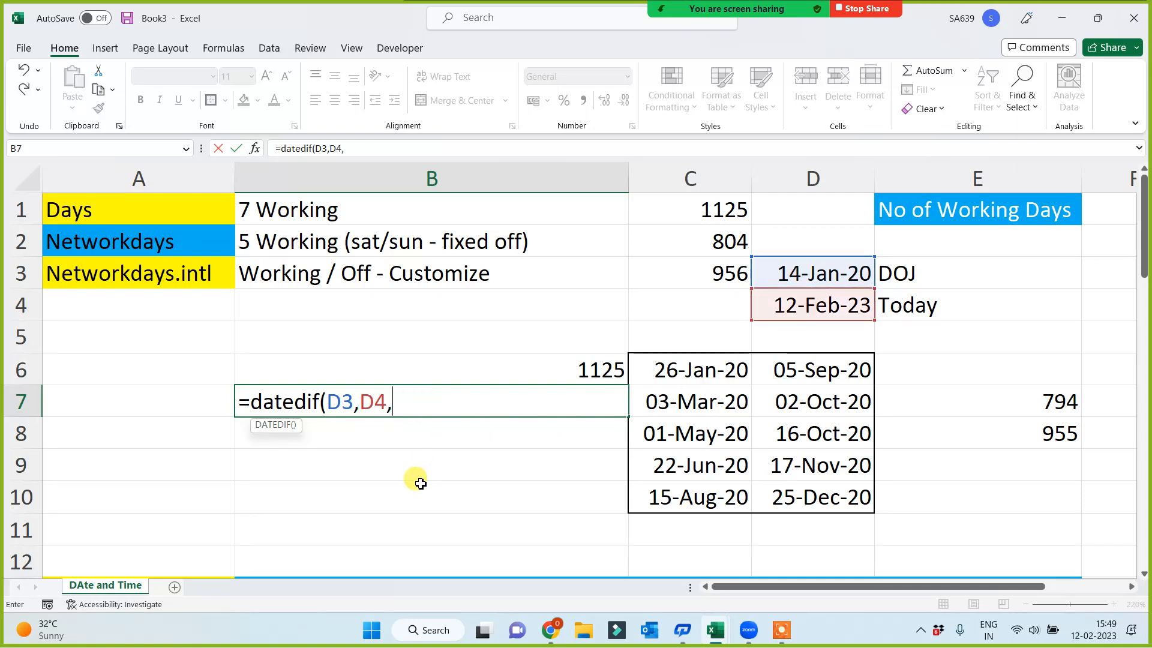
pyautogui.write('"d")')
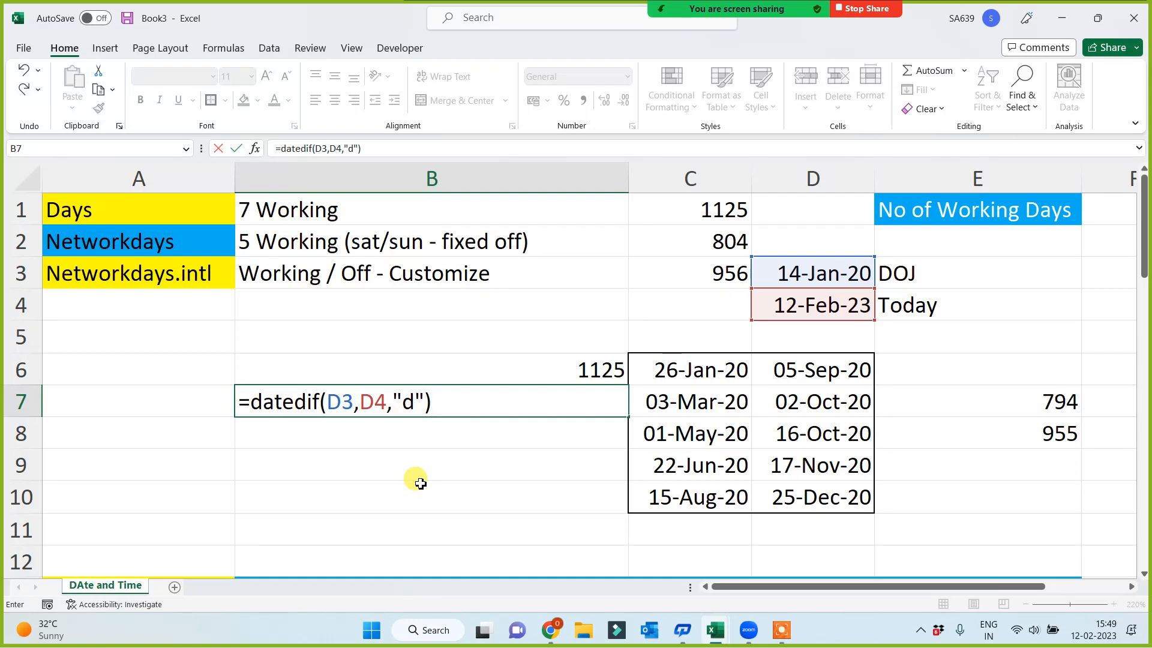
pyautogui.press('Return')
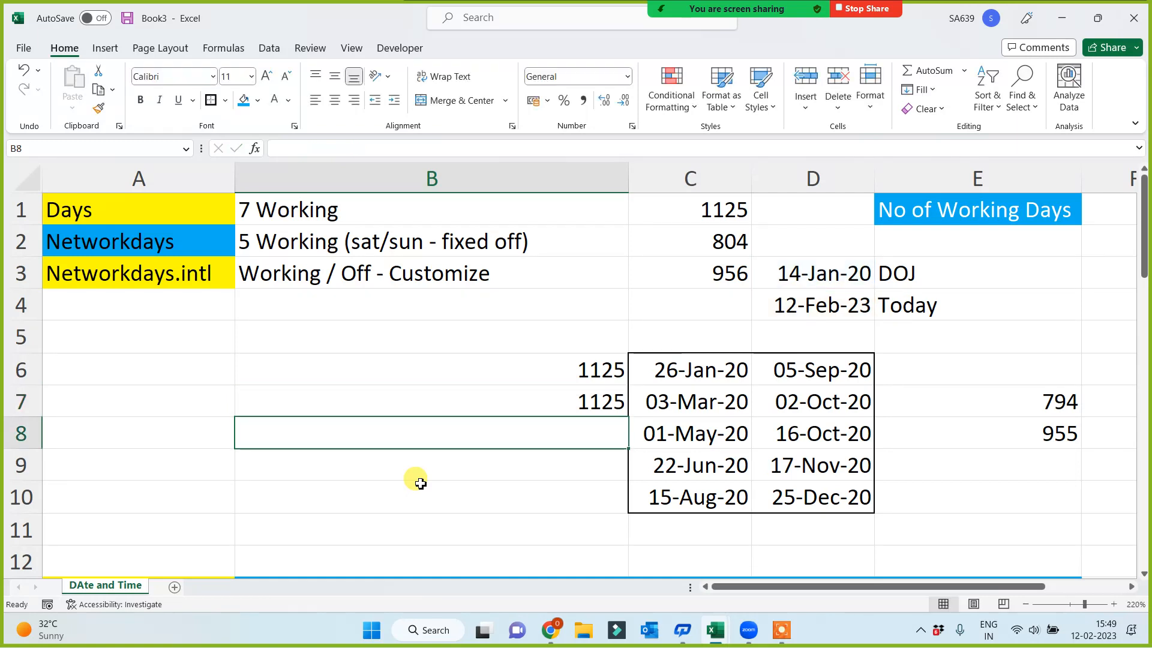
pyautogui.click(732, 209)
pyautogui.click(576, 375)
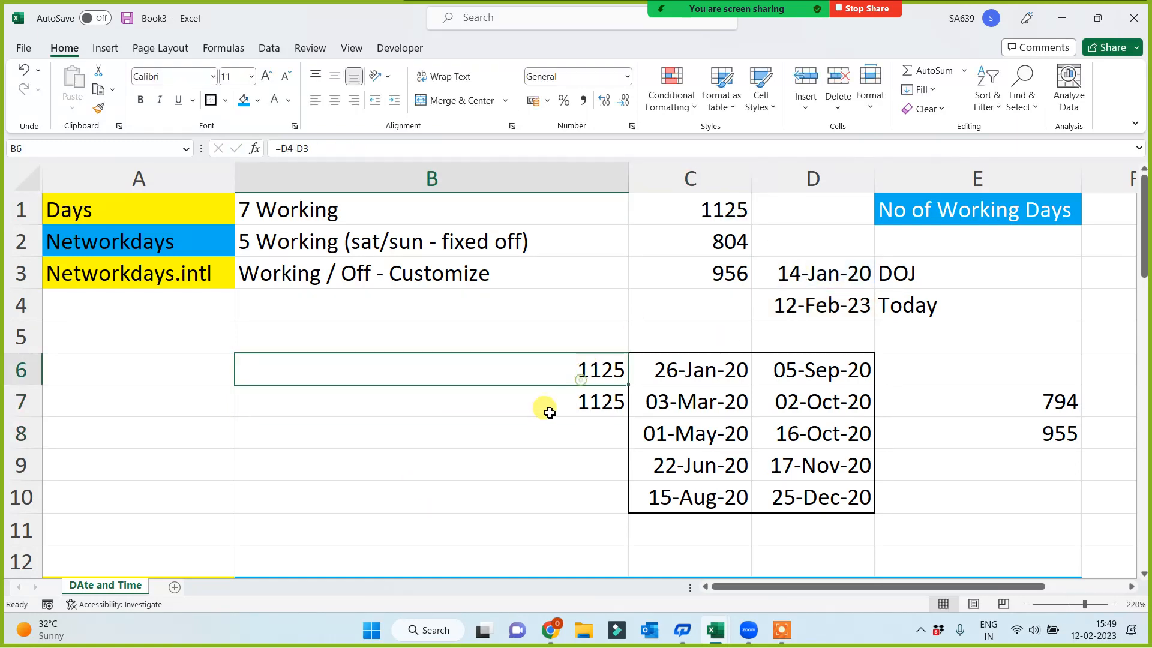
pyautogui.click(540, 407)
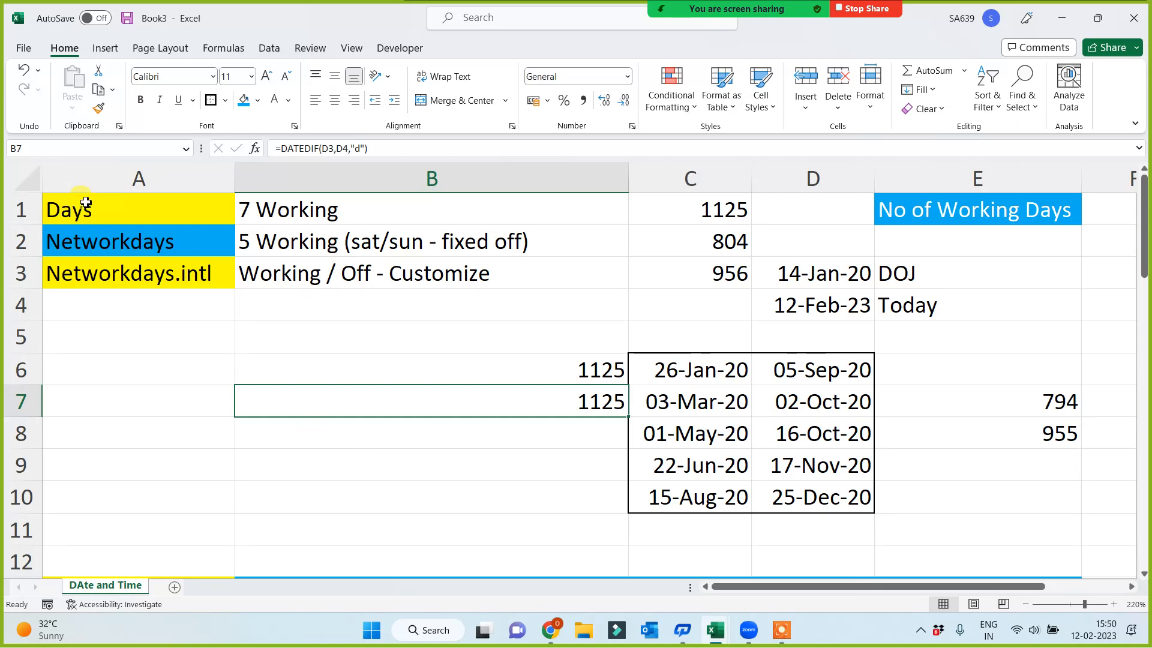
# Review the sheet's function sections in order, from the working-day functions through datedif and Text to the date arithmetic rows
pyautogui.click(90, 178)
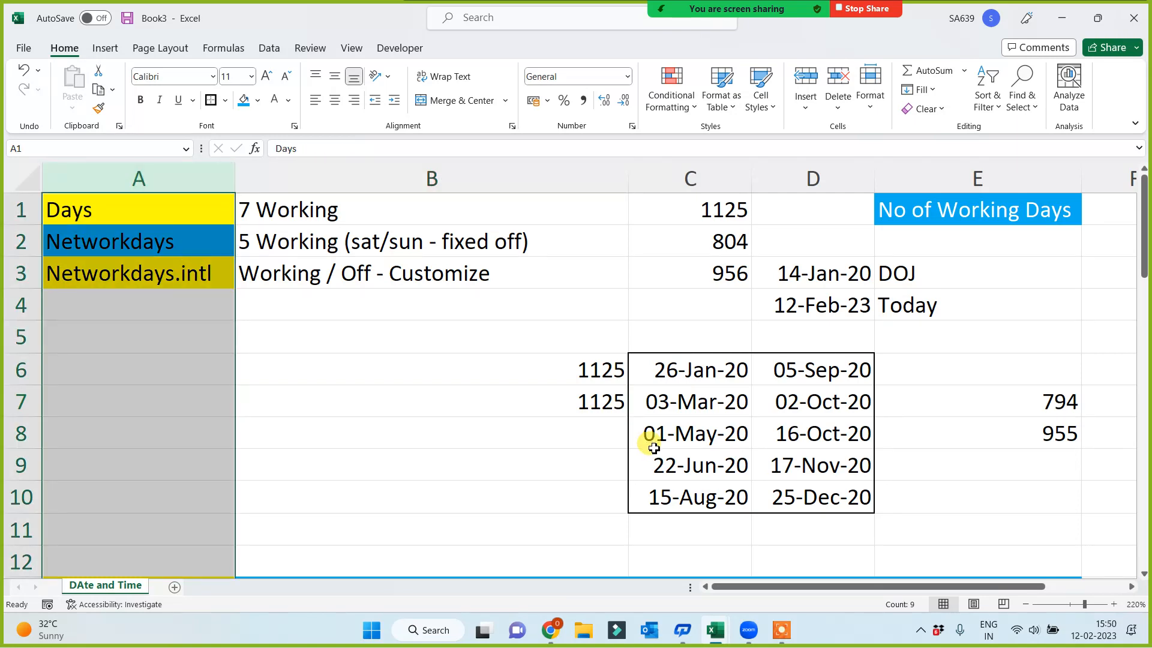
pyautogui.click(441, 431)
pyautogui.scroll(-4, 330, 439)
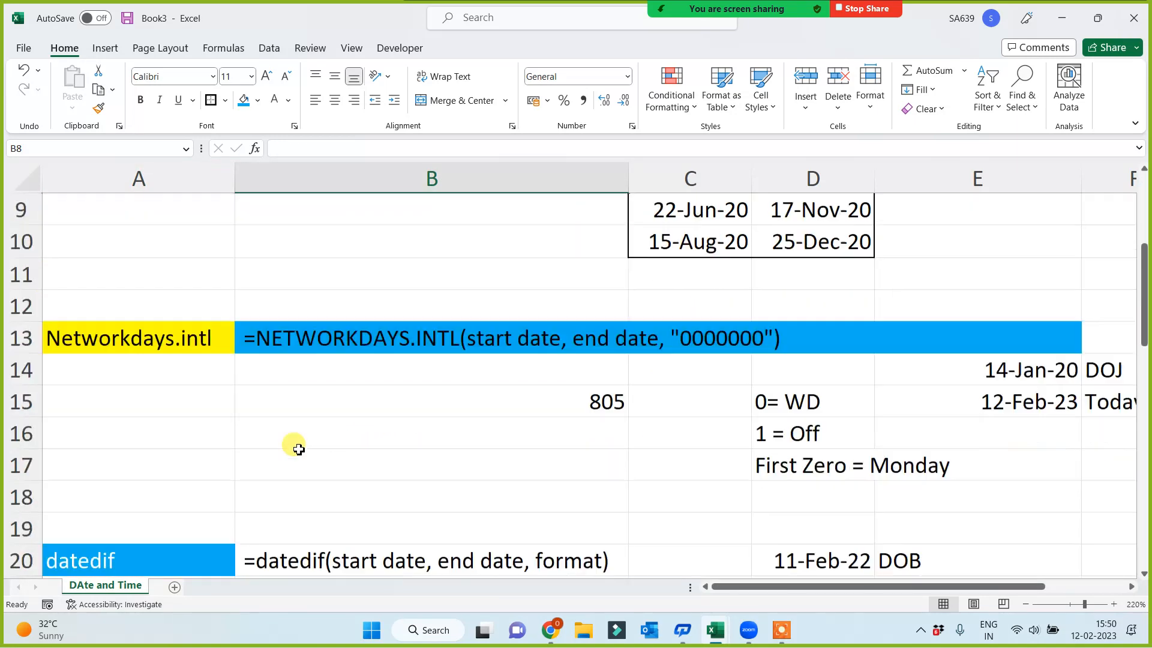
pyautogui.click(104, 436)
pyautogui.scroll(-1, 552, 486)
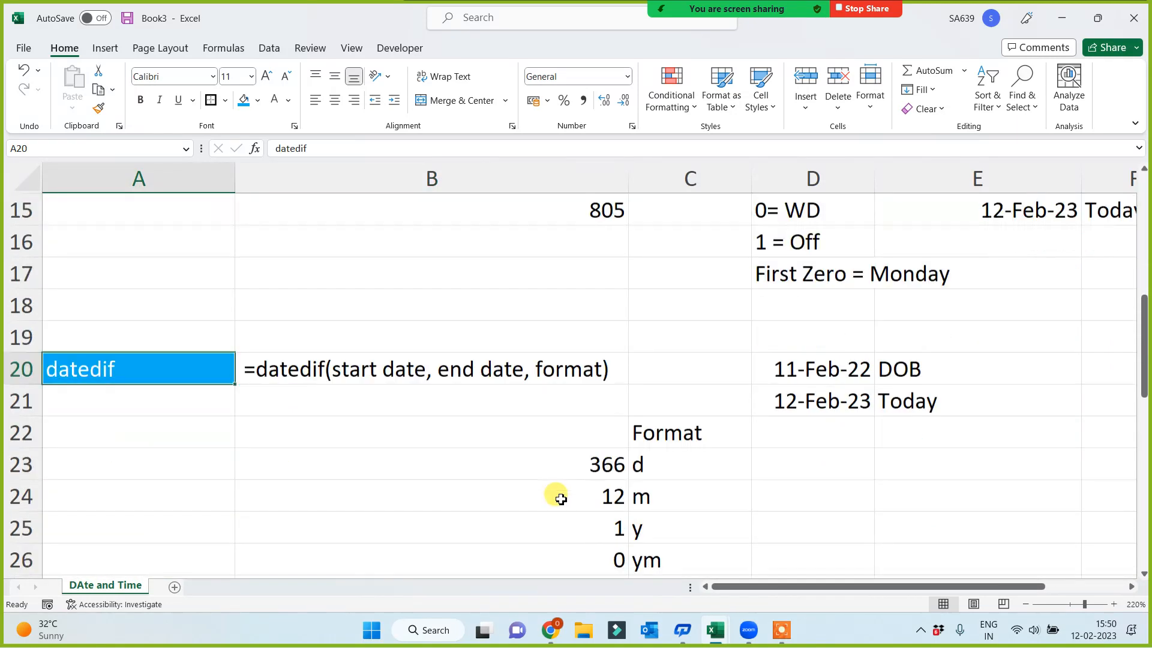
pyautogui.click(570, 433)
pyautogui.scroll(-1, 414, 489)
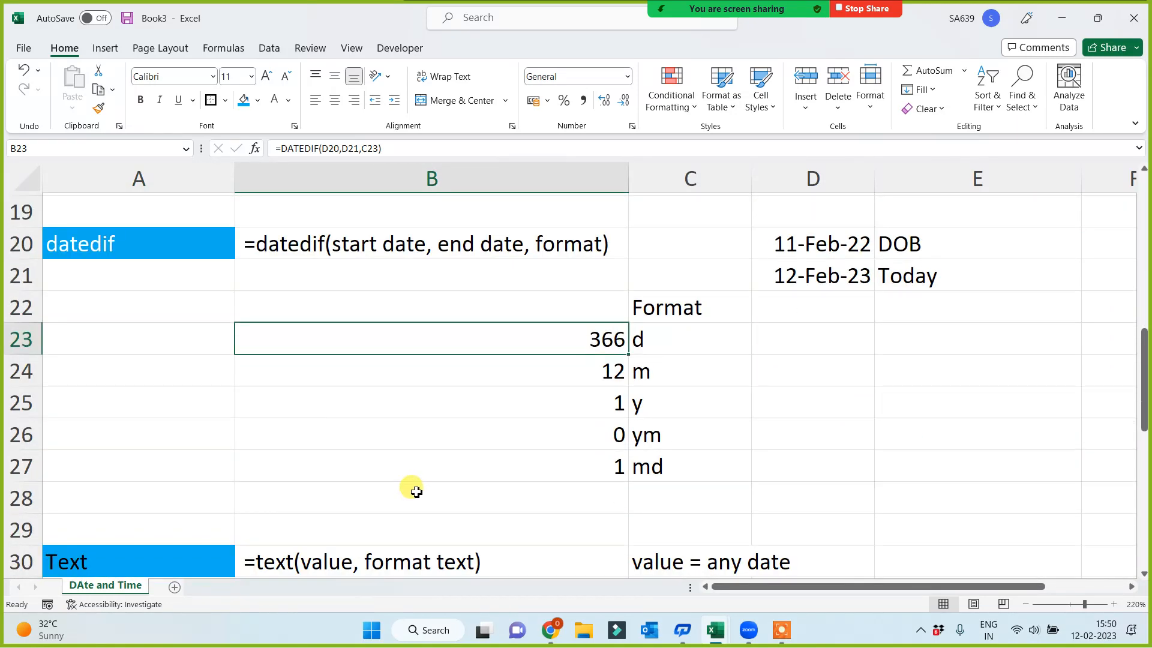
pyautogui.scroll(-2, 412, 486)
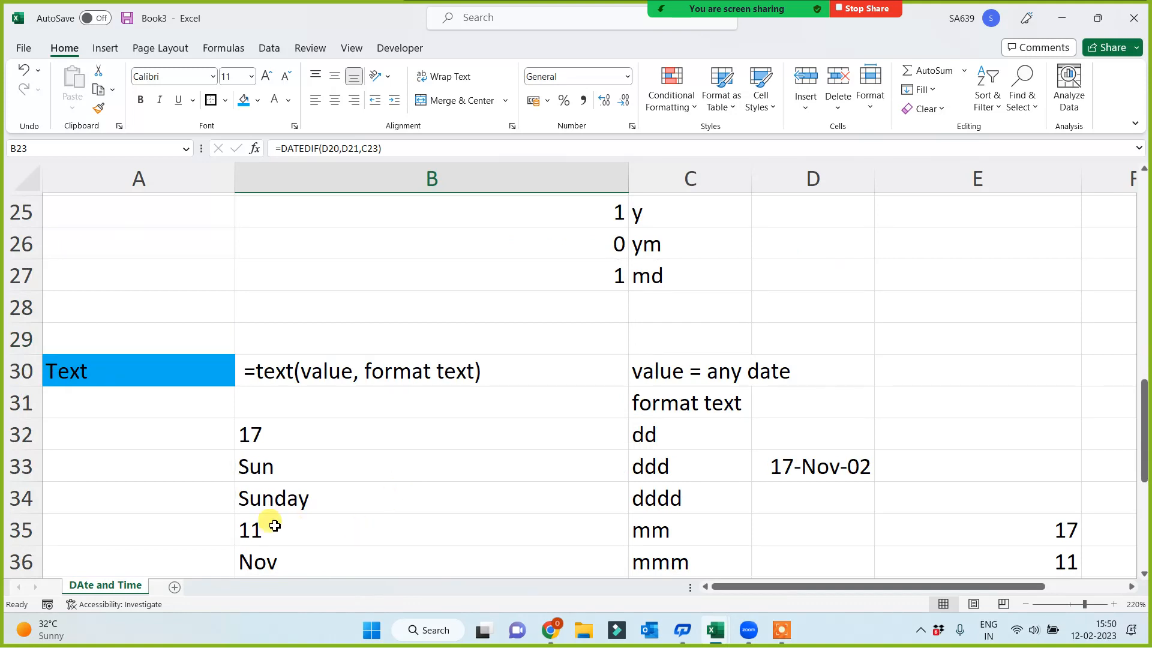
pyautogui.scroll(-5, 267, 521)
pyautogui.click(98, 406)
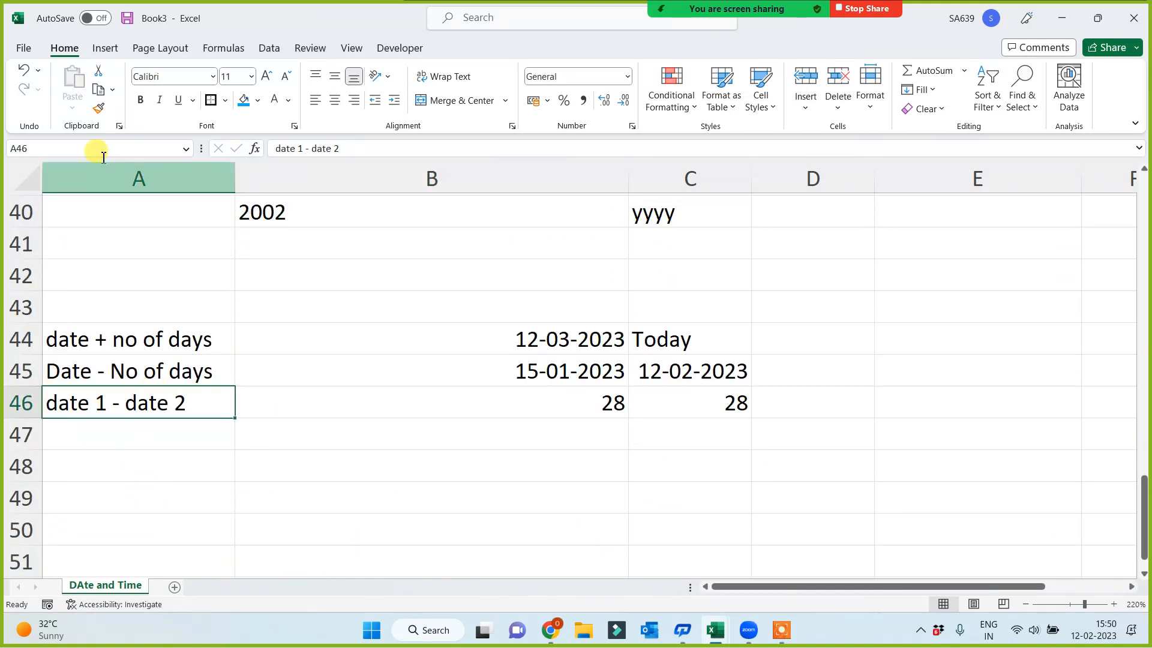
pyautogui.click(102, 179)
pyautogui.click(414, 474)
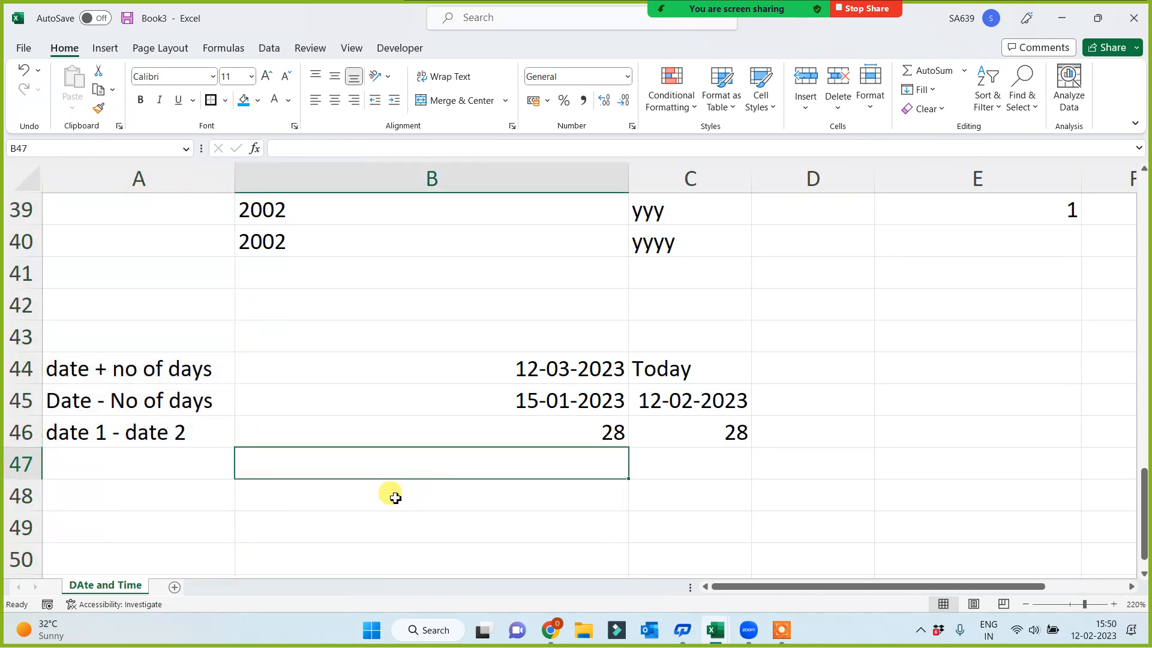
# Add the labels Edate in A49 and Eomonth in A50 below the date arithmetic rows
pyautogui.scroll(-2, 348, 492)
pyautogui.click(102, 336)
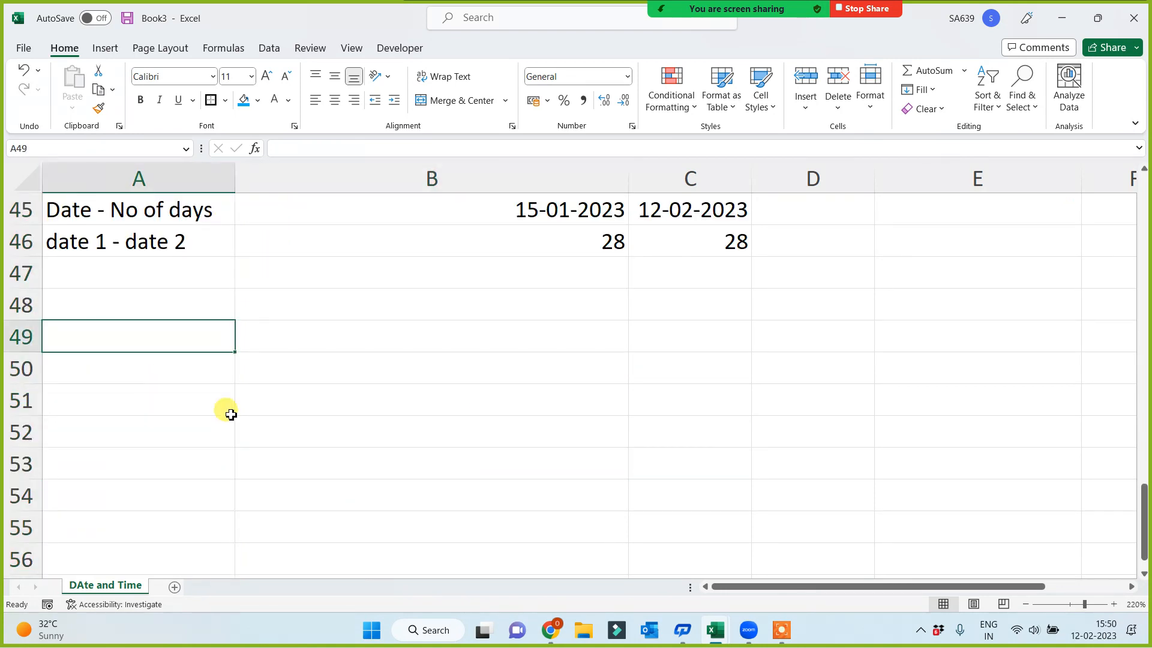
pyautogui.write('Edate')
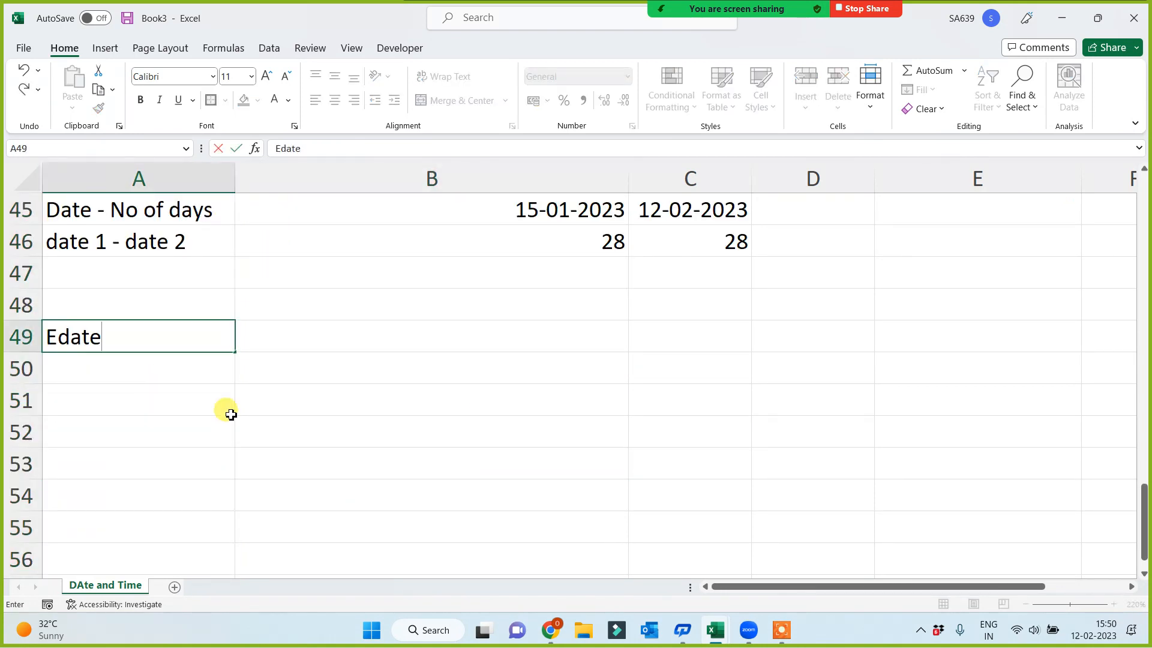
pyautogui.press('Return')
pyautogui.write('Eo')
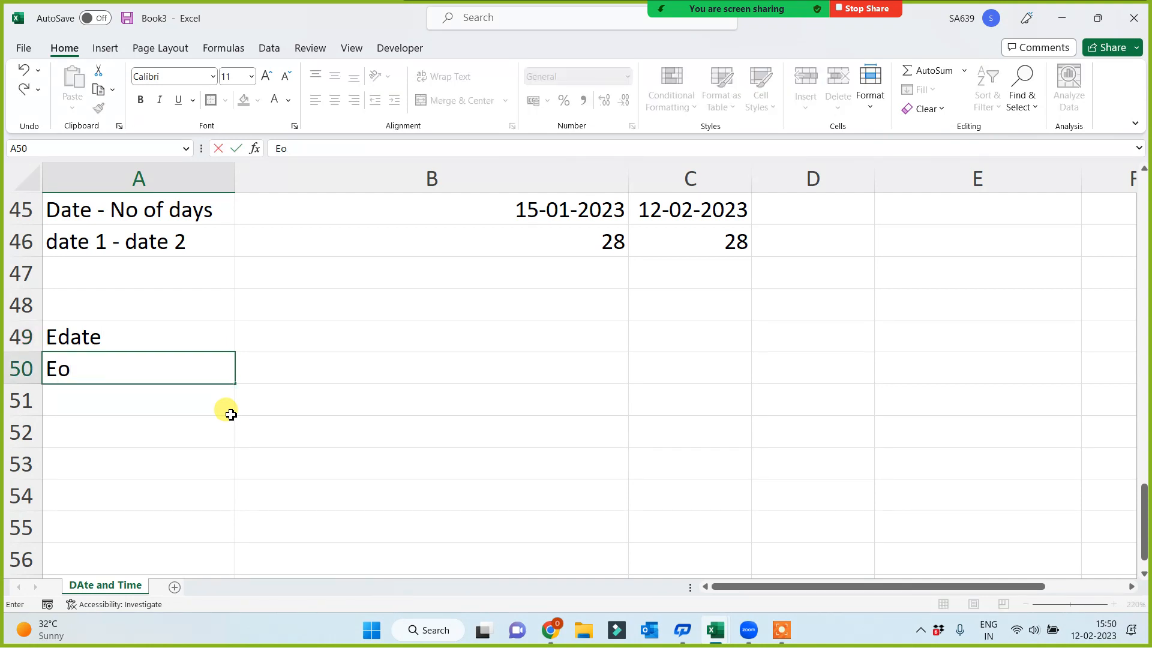
pyautogui.write('month')
pyautogui.press('Return')
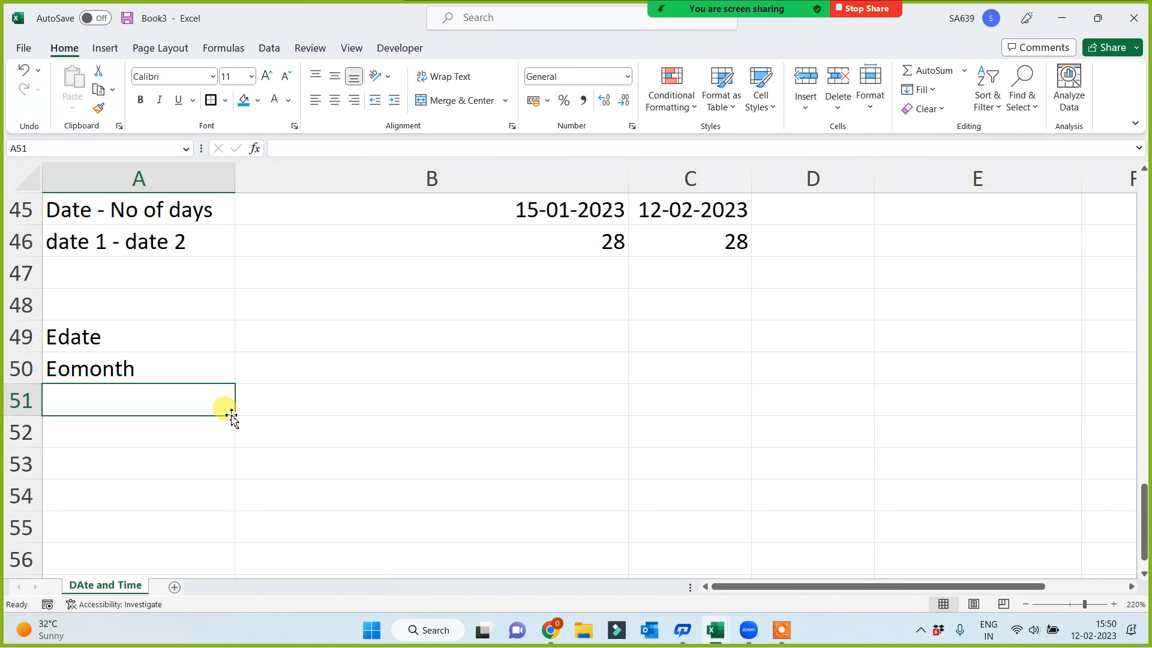
pyautogui.click(360, 411)
pyautogui.click(331, 336)
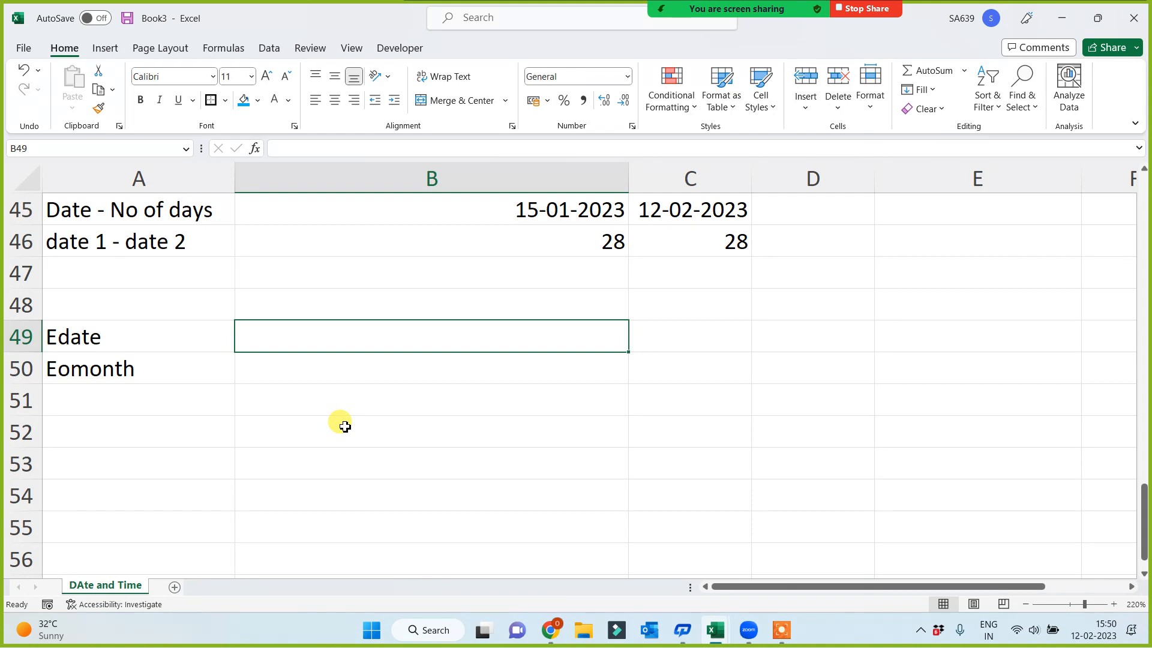
pyautogui.click(84, 211)
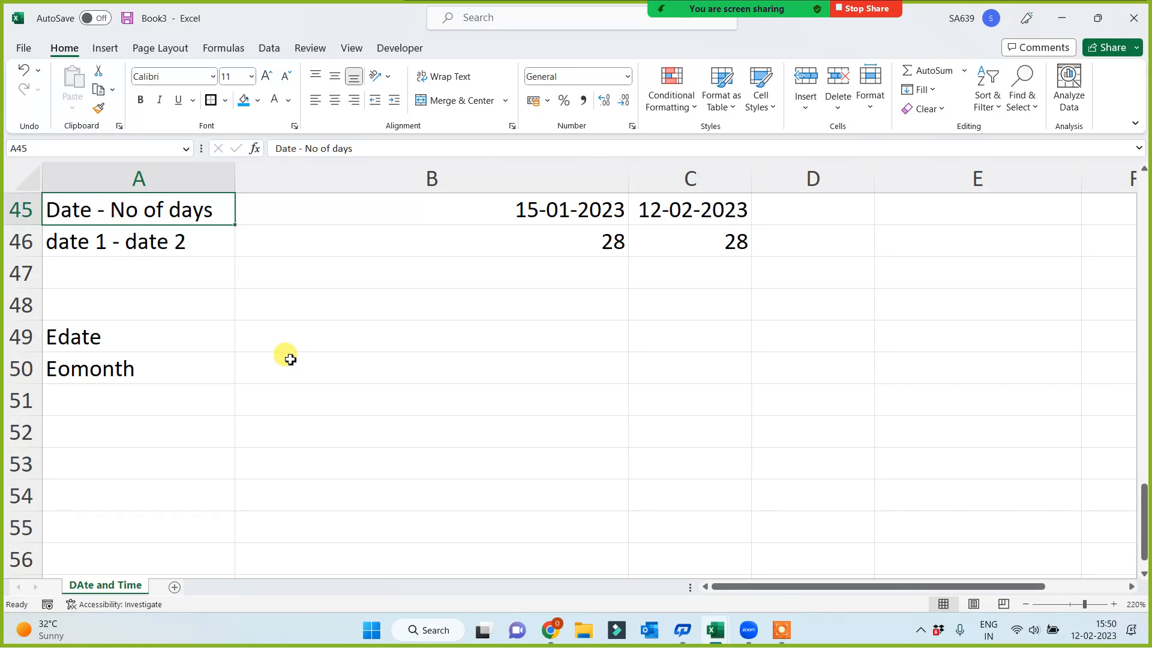
pyautogui.click(384, 387)
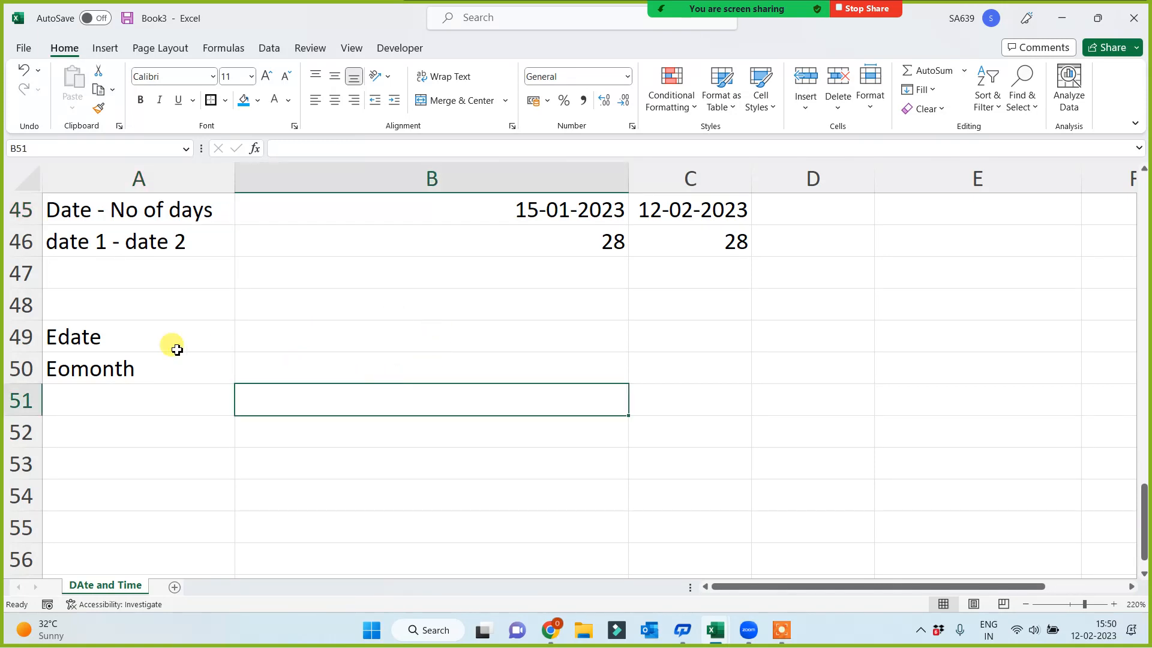
pyautogui.click(133, 340)
pyautogui.click(295, 341)
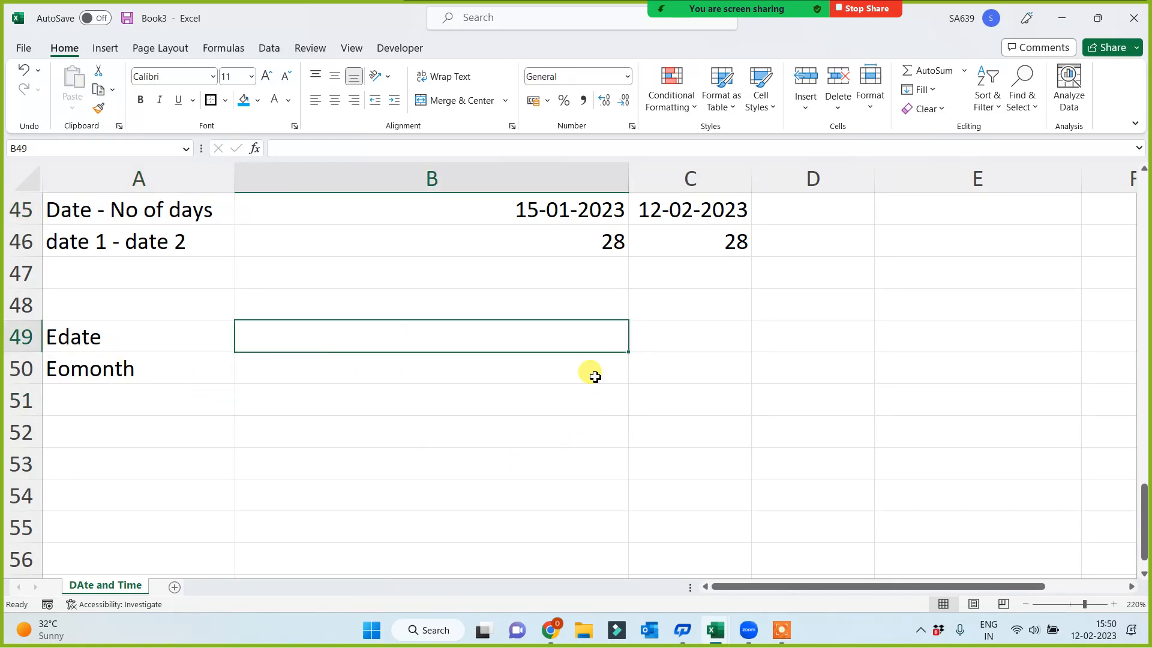
# Enter =TODAY() in C49 as the start date and 17 in C50 as the number of months
pyautogui.click(672, 327)
pyautogui.write('=today')
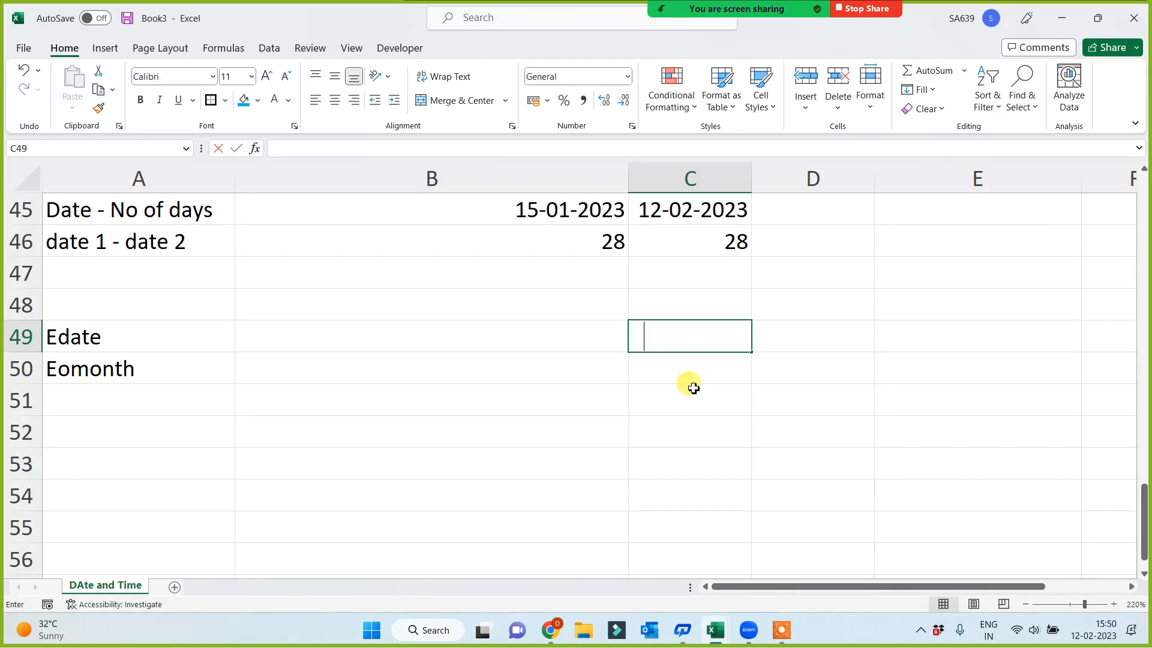
pyautogui.write('()')
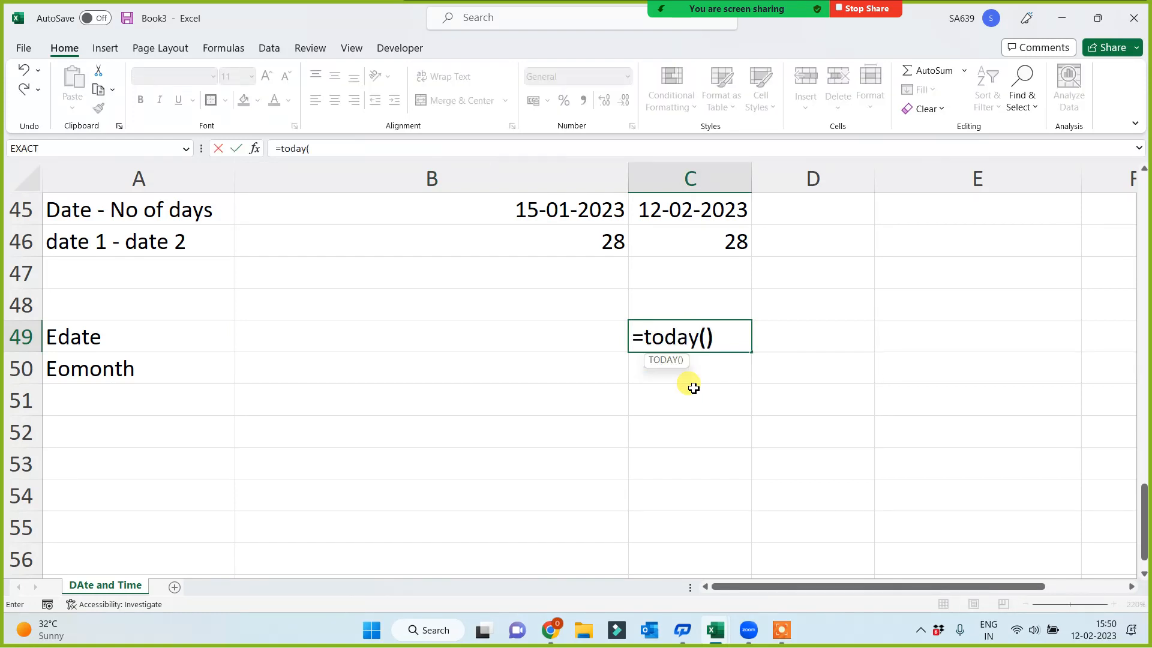
pyautogui.press('Return')
pyautogui.write('17')
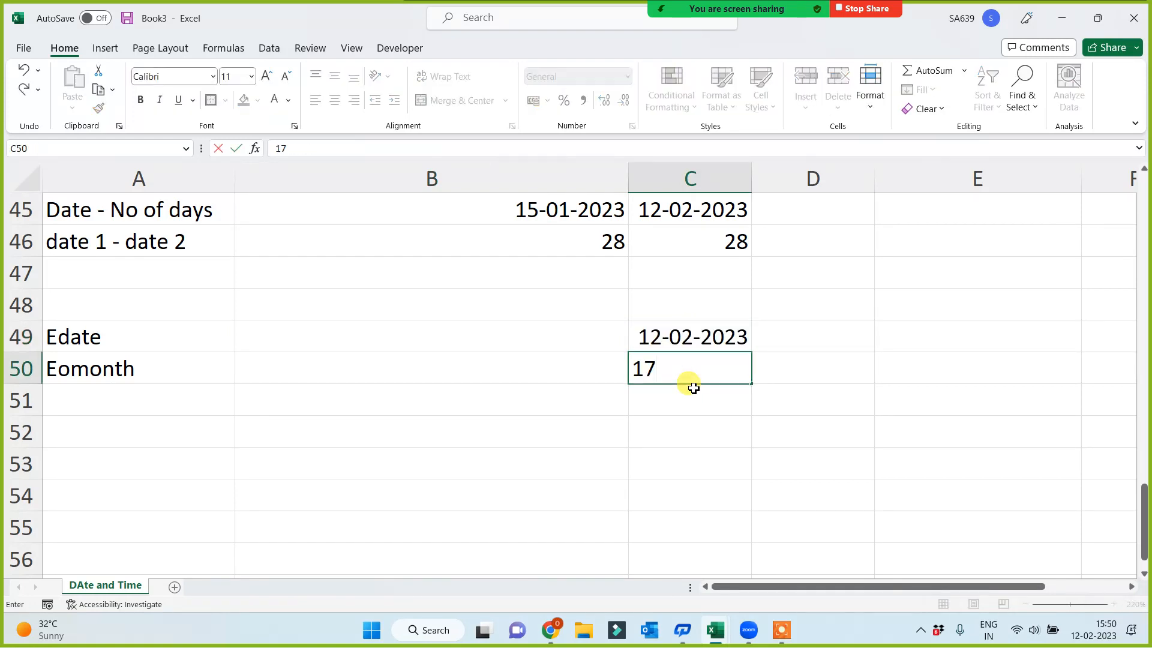
pyautogui.press('Return')
pyautogui.click(699, 362)
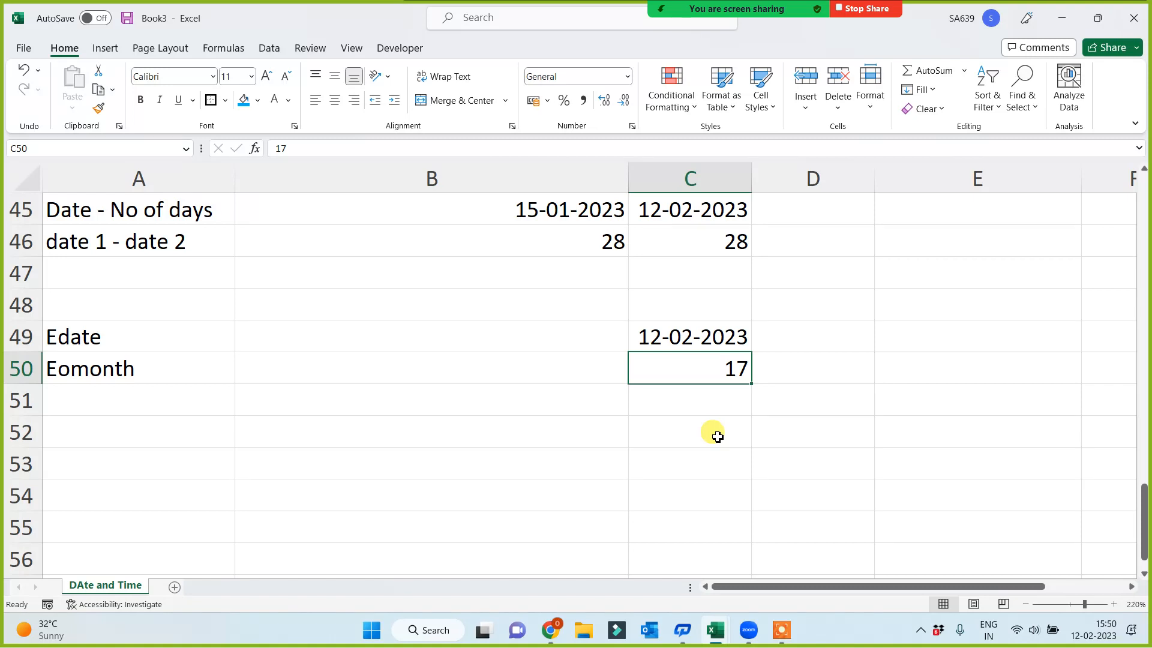
# Enter =EDATE(C49,C50) in B49 to shift the start date by the number of months
pyautogui.click(344, 331)
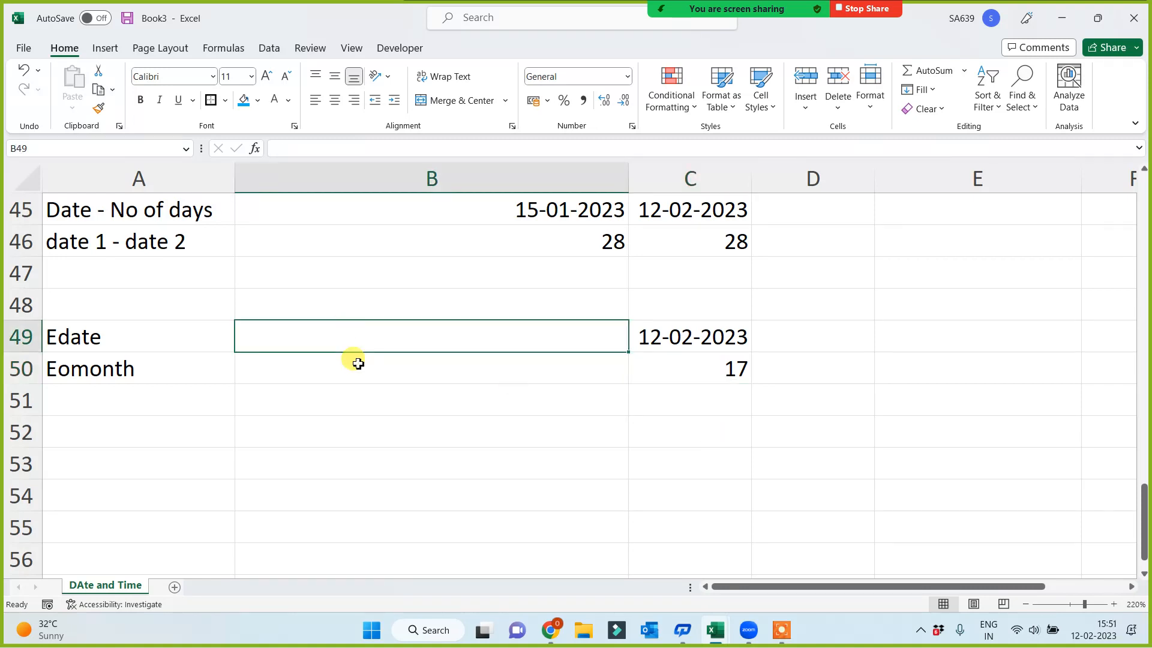
pyautogui.write('=edate(')
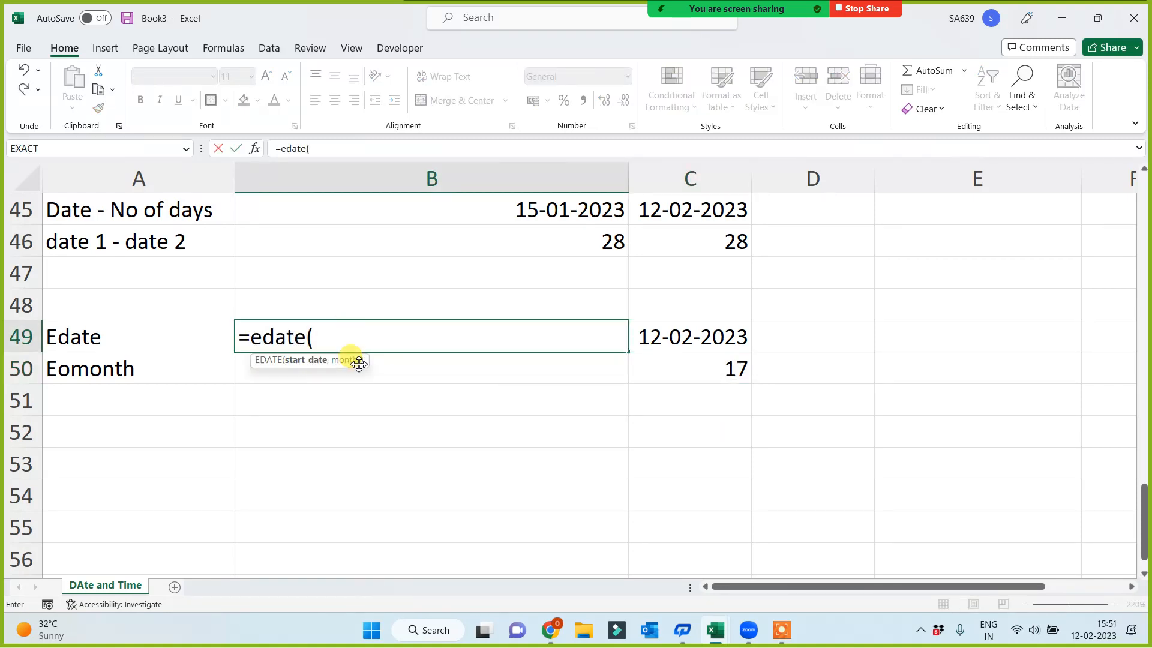
pyautogui.click(687, 335)
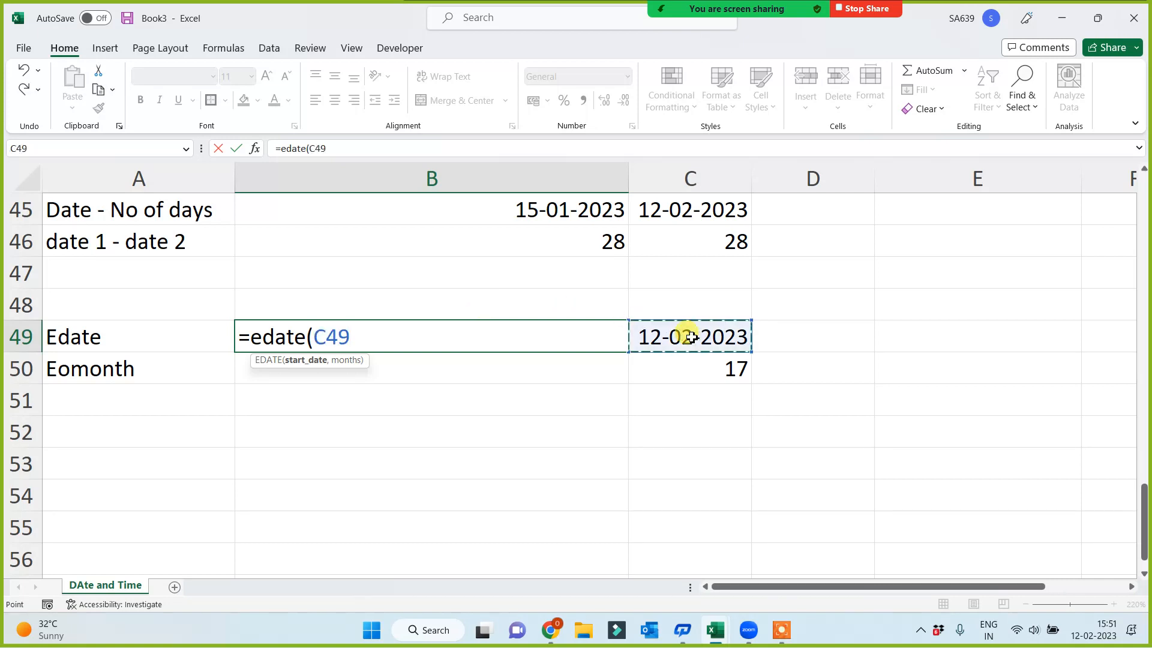
pyautogui.write(',')
pyautogui.click(702, 369)
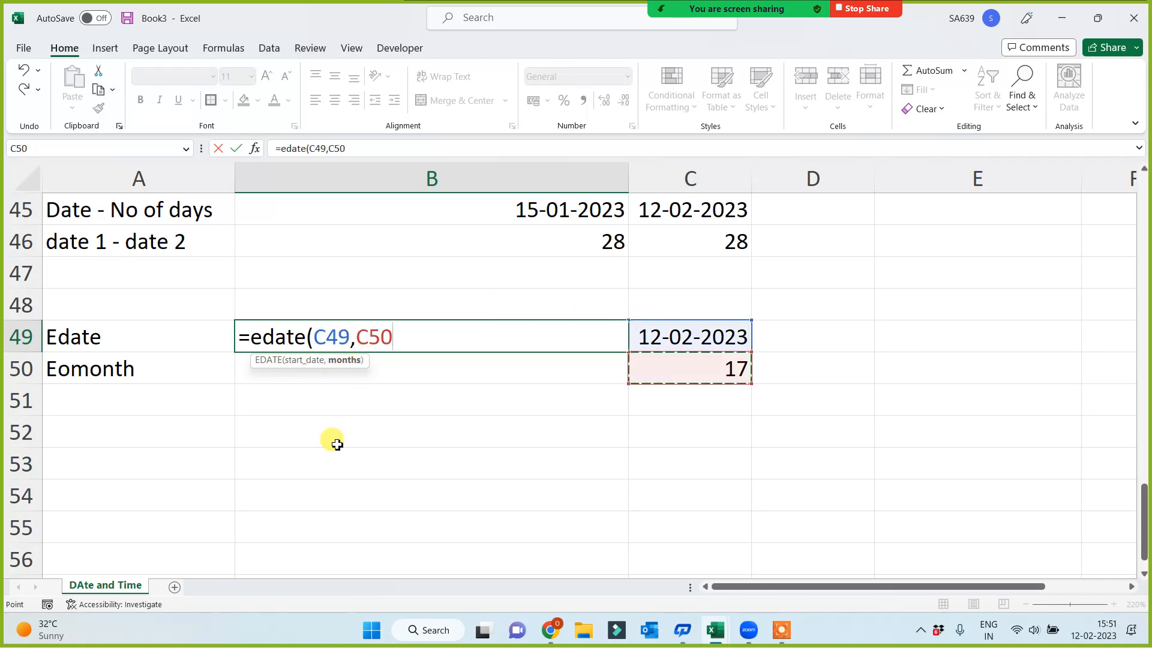
pyautogui.write(')')
pyautogui.press('Return')
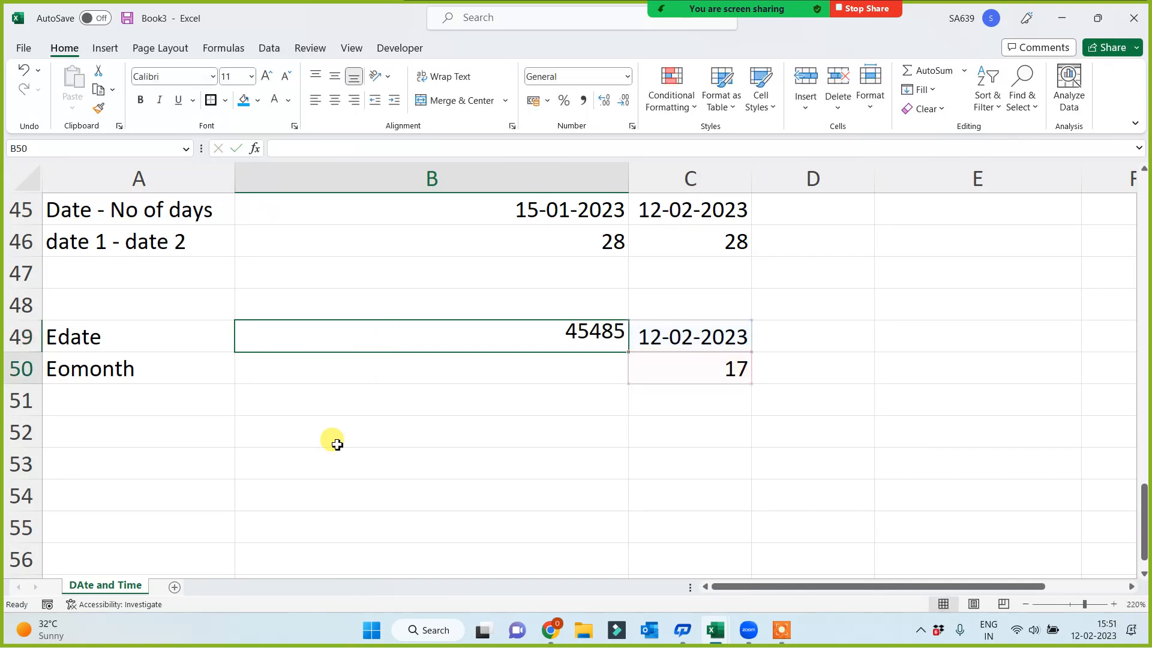
# Format the Edate result in B49 as Long Date and compare it with the start date and months in C49 and C50
pyautogui.click(530, 335)
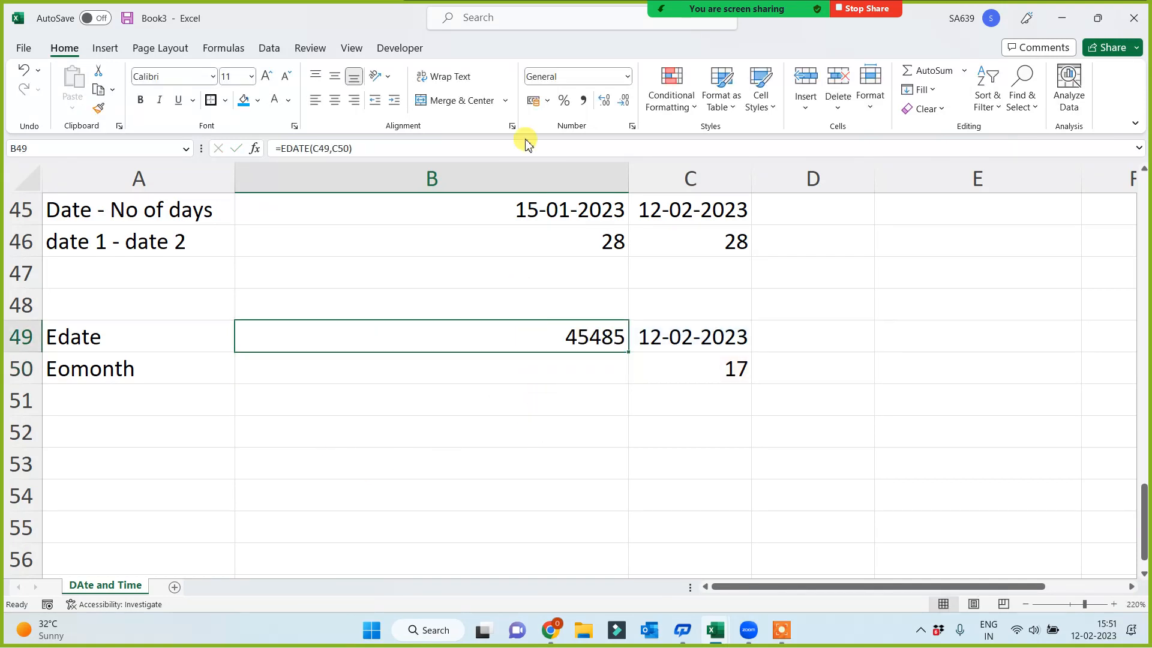
pyautogui.click(625, 76)
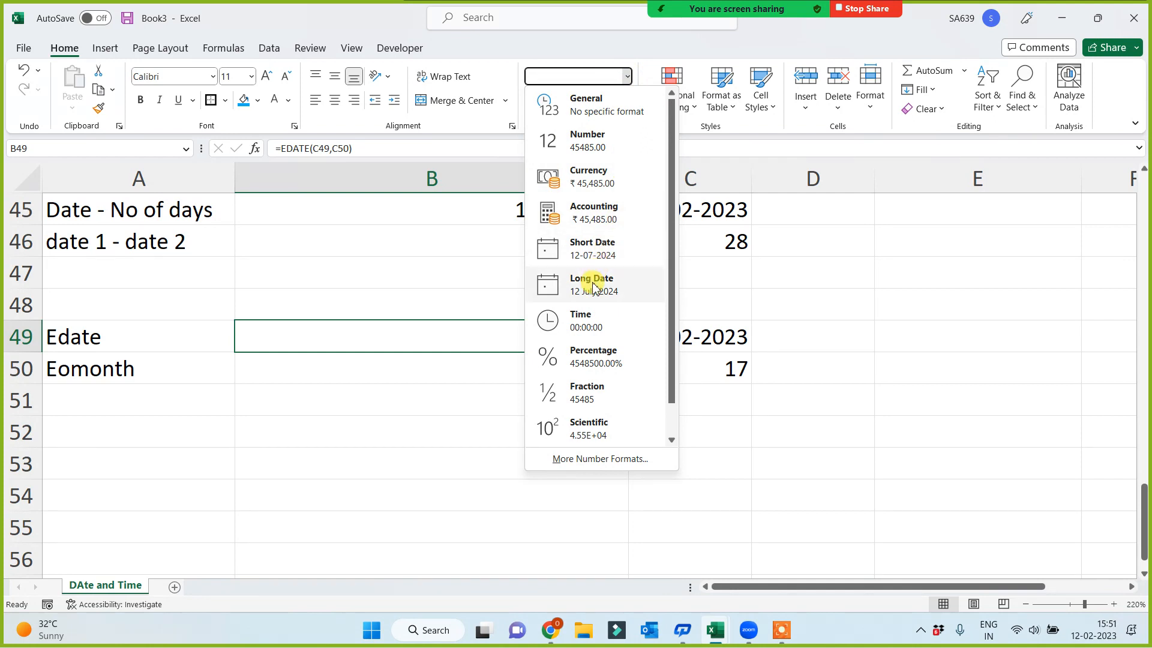
pyautogui.click(593, 285)
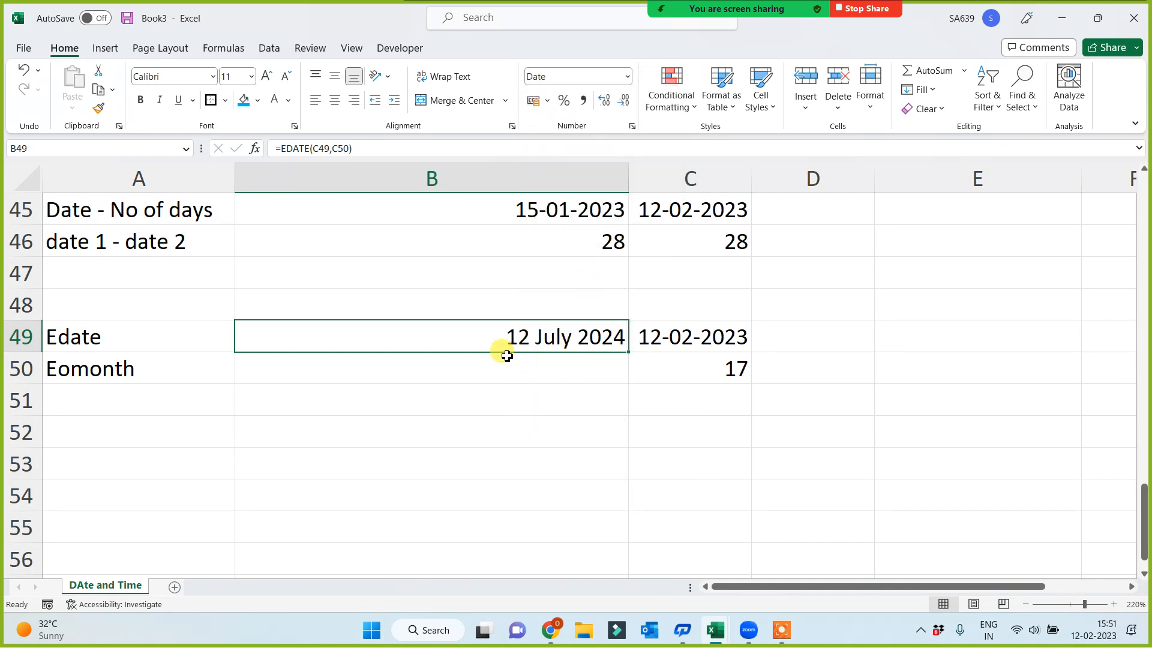
pyautogui.click(696, 337)
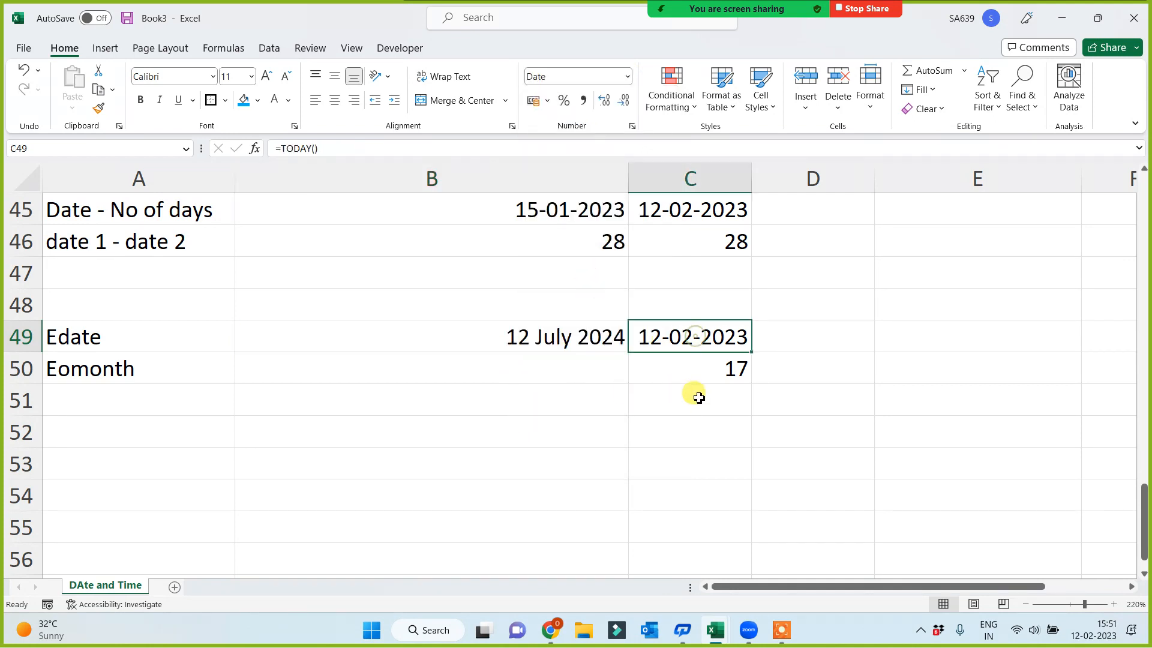
pyautogui.click(725, 370)
pyautogui.click(528, 337)
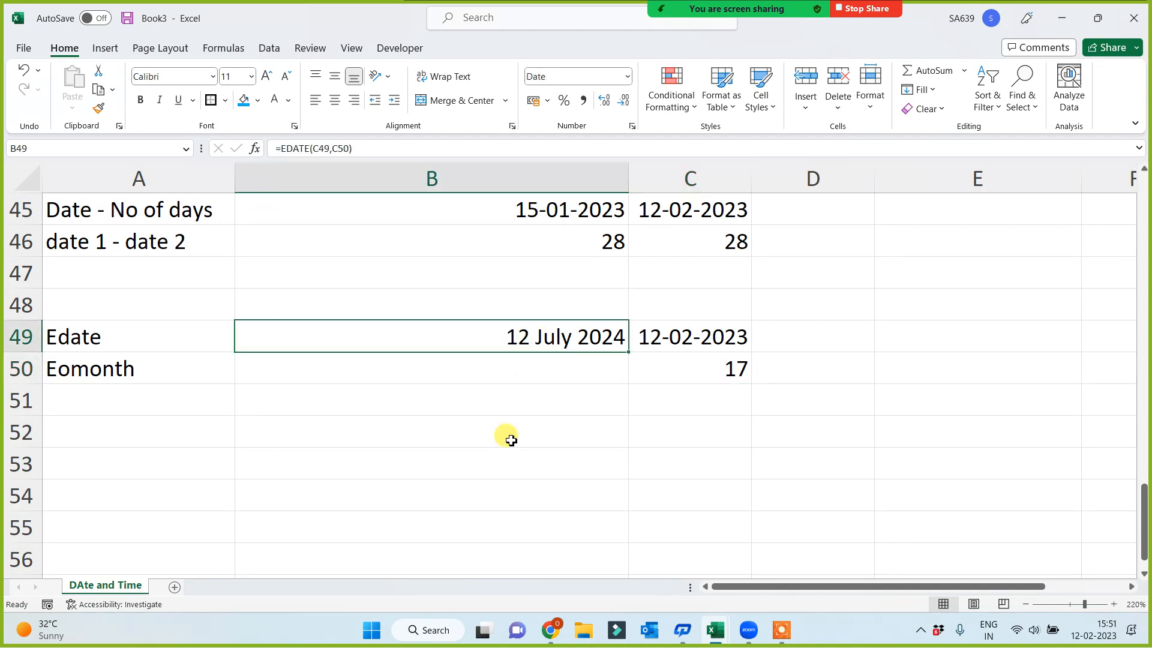
# Set the number of months in C50 to 1 and check the start date and EDATE result in row 49
pyautogui.click(715, 375)
pyautogui.write('1')
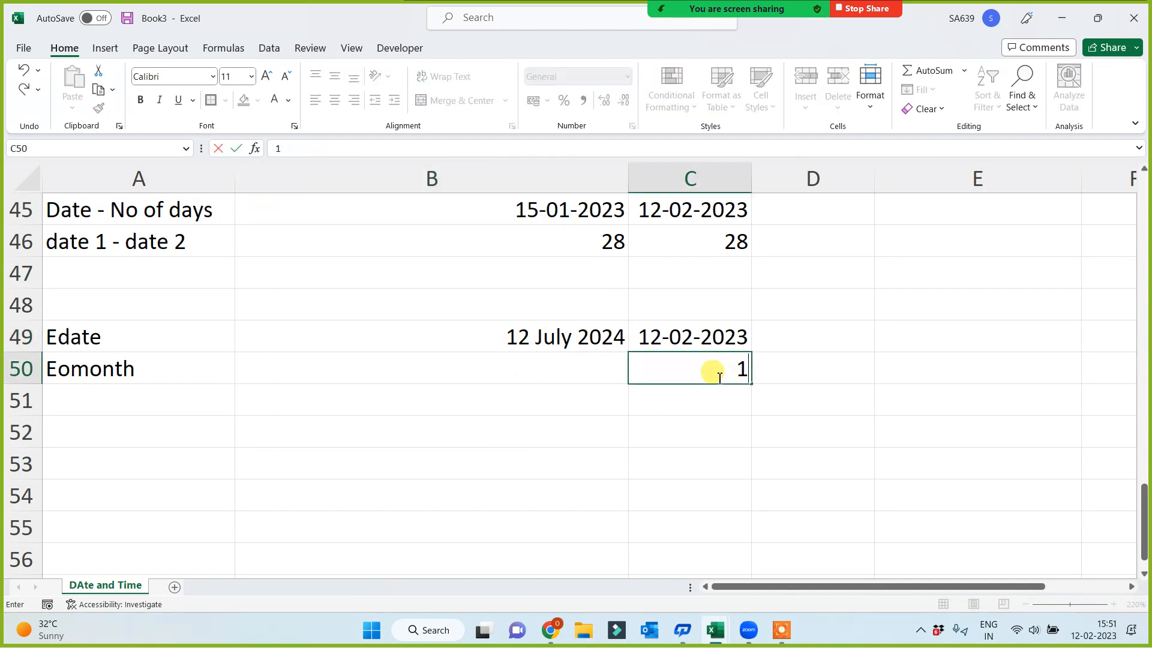
pyautogui.press('Return')
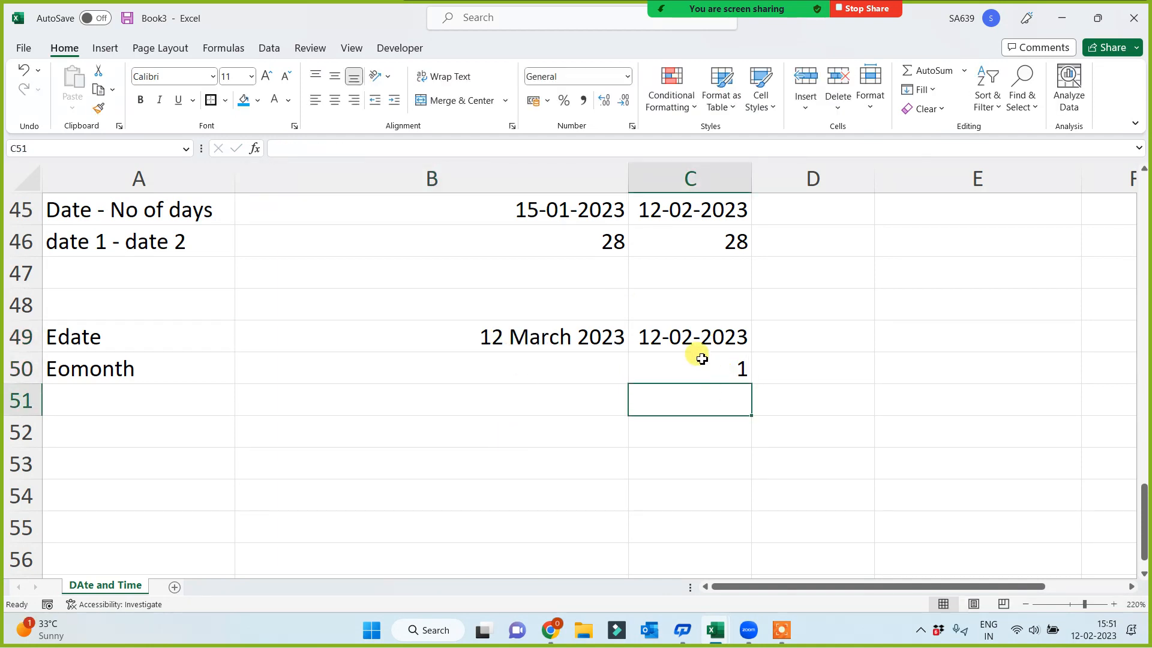
pyautogui.click(696, 337)
pyautogui.click(707, 371)
pyautogui.click(479, 331)
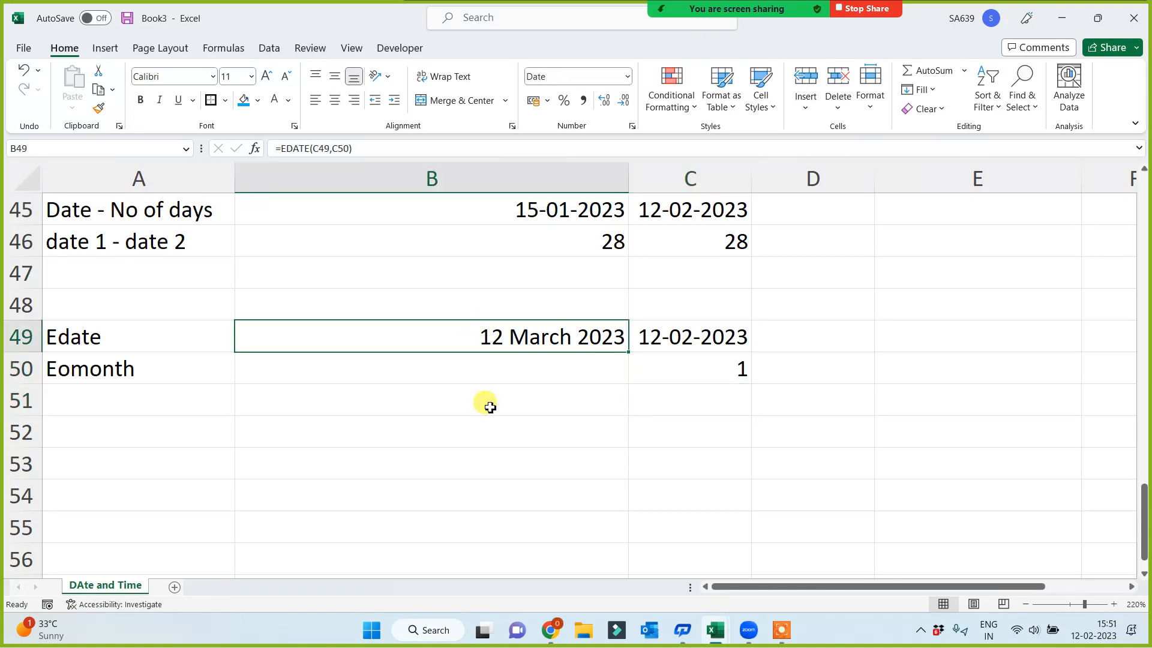
# Set the number of months in C50 to 1000
pyautogui.click(730, 376)
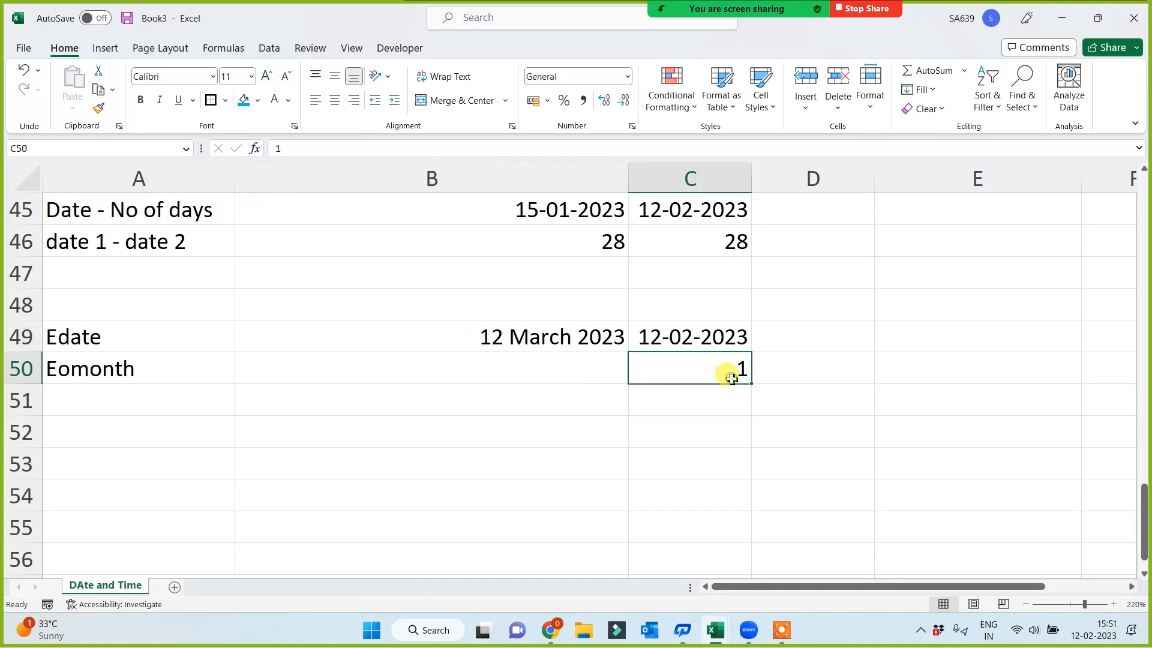
pyautogui.write('100')
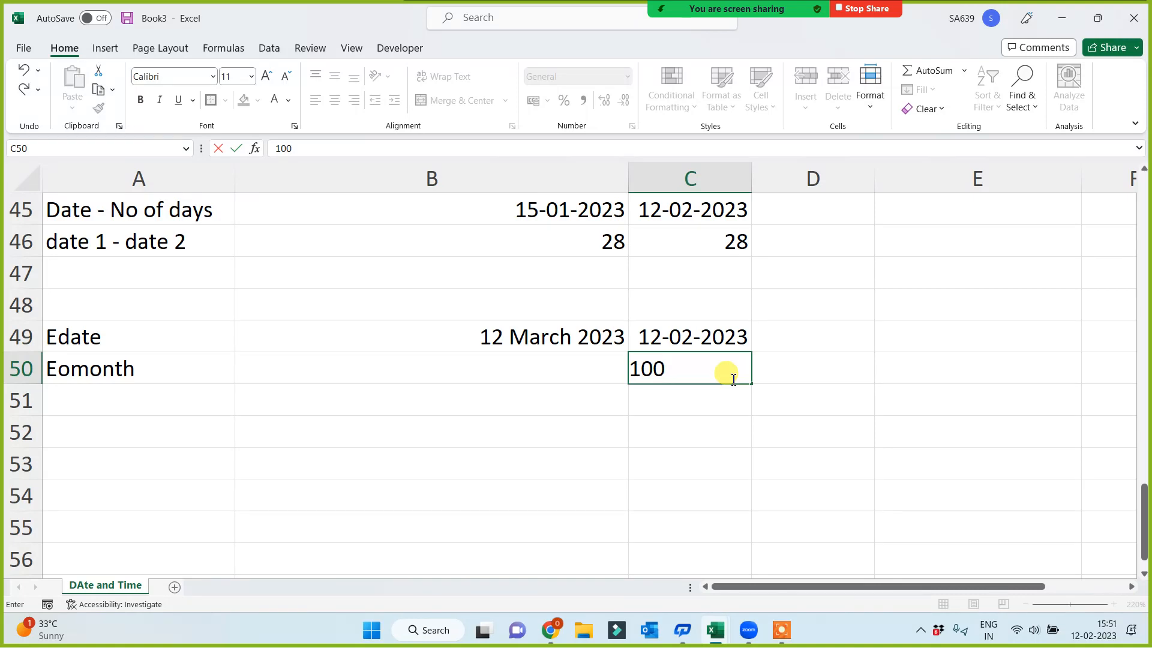
pyautogui.write('0')
pyautogui.press('Return')
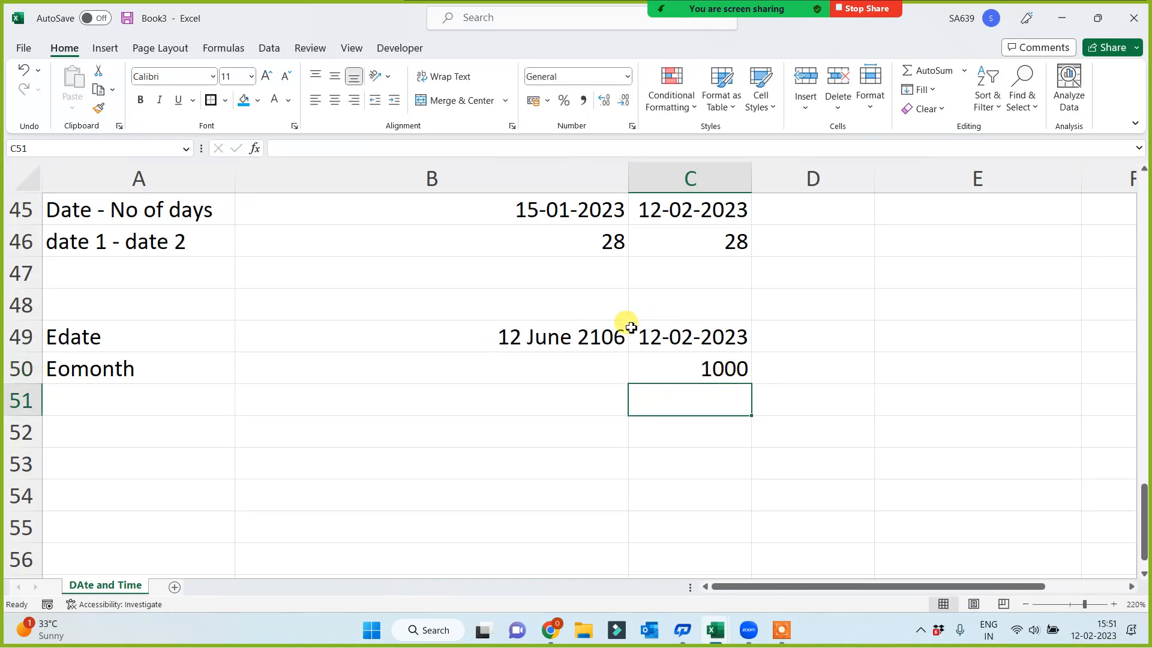
# Set the number of months in C50 to 100 and check the EDATE result in B49
pyautogui.click(672, 374)
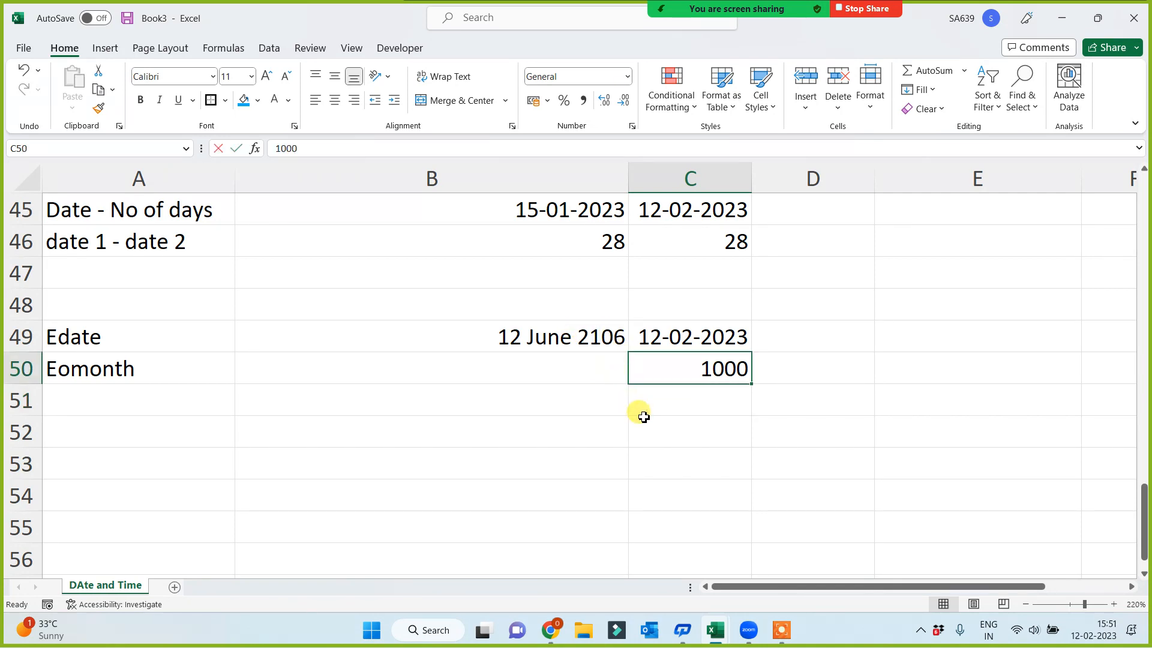
pyautogui.write('100')
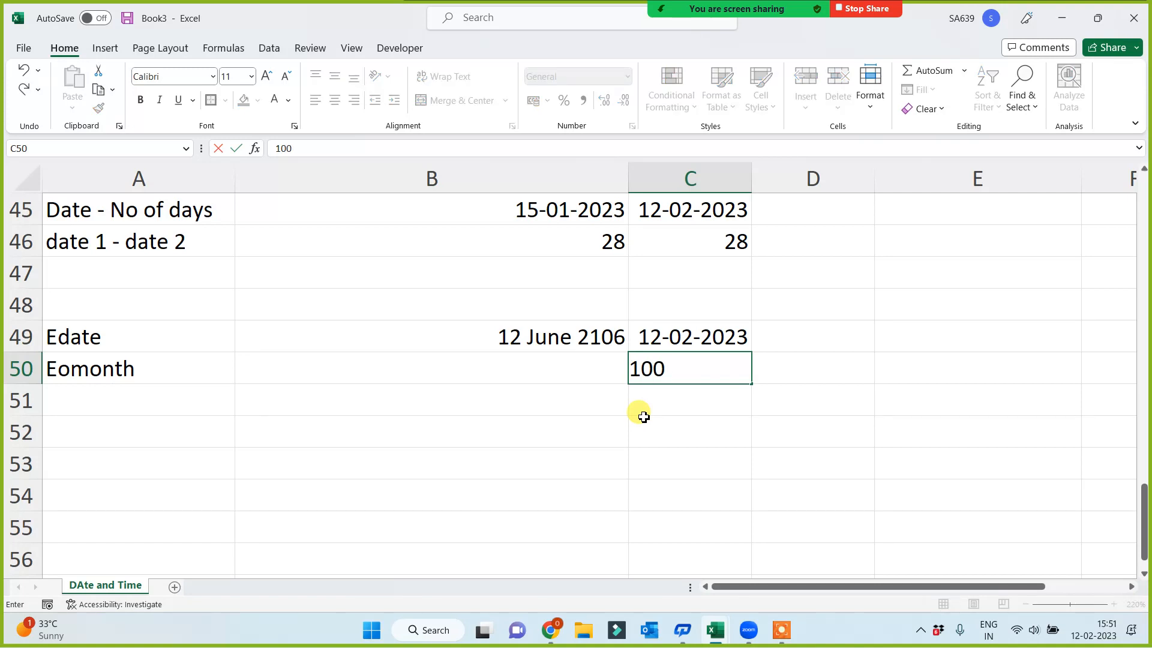
pyautogui.press('Return')
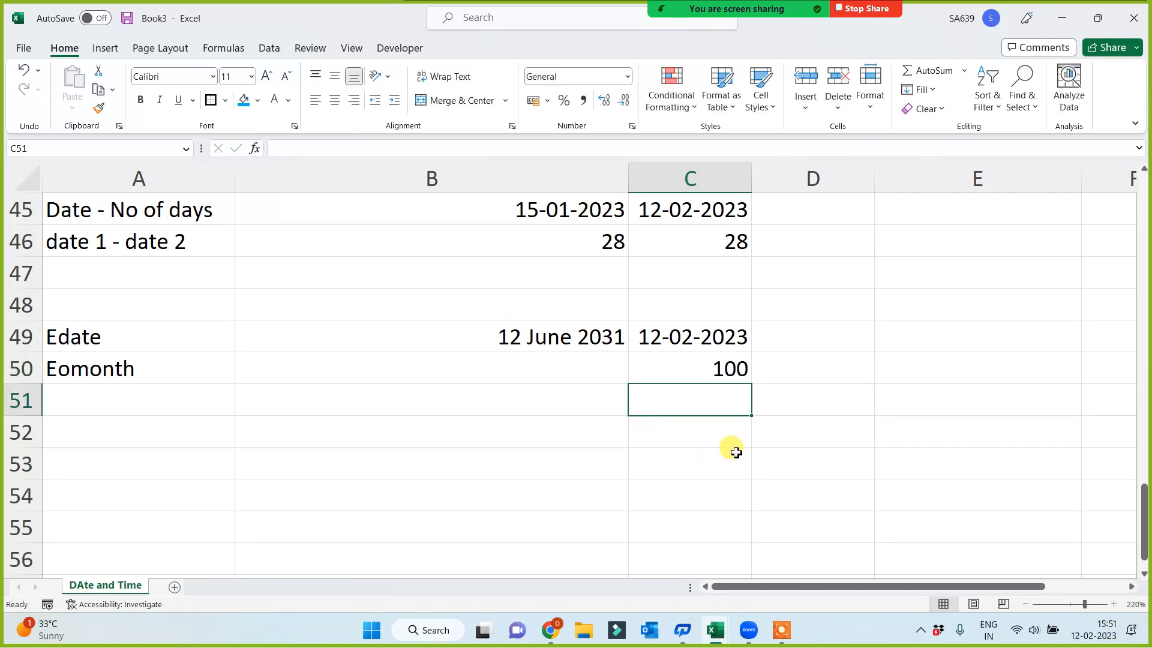
pyautogui.click(693, 364)
pyautogui.click(591, 336)
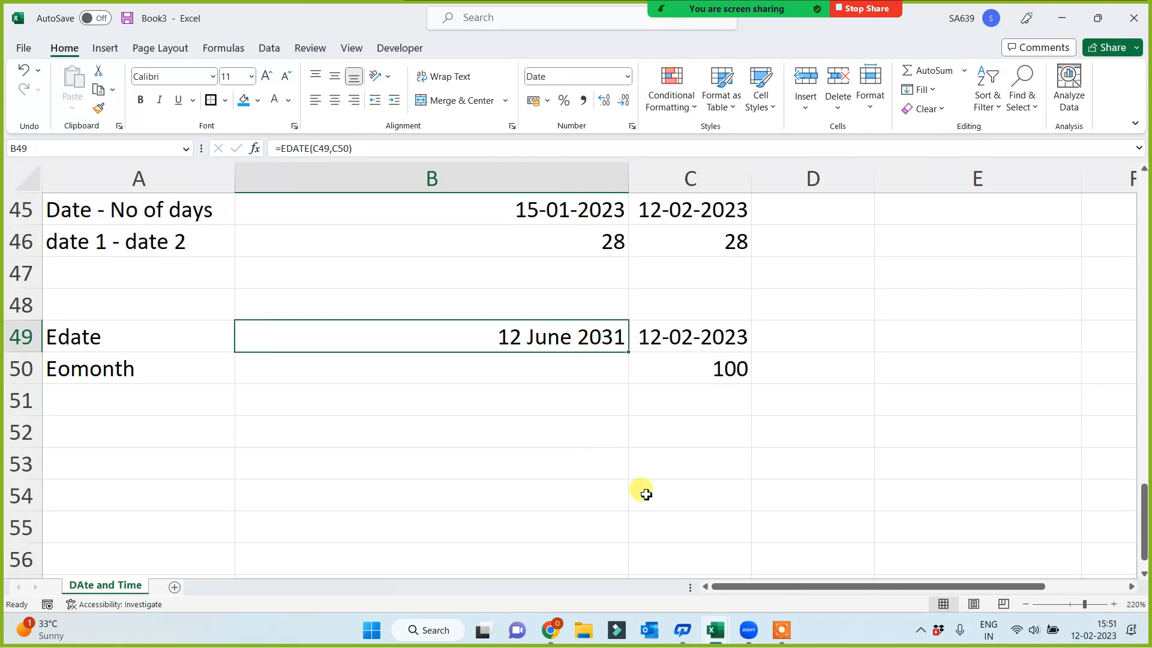
pyautogui.click(71, 329)
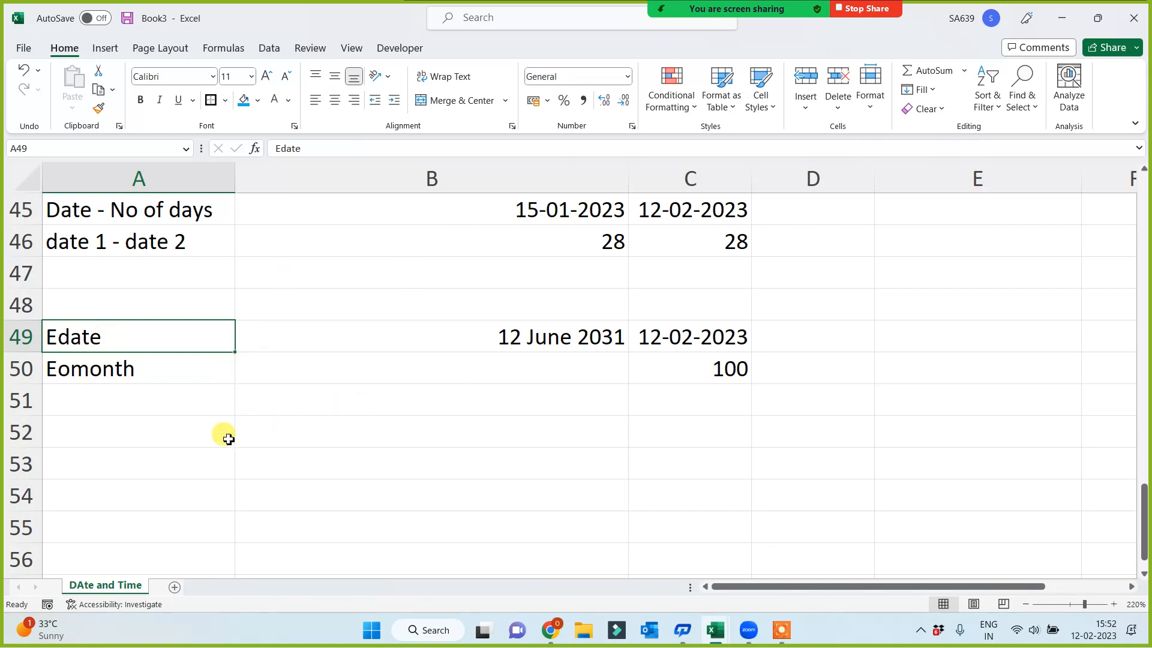
# Enter =EOMONTH(C49,C50) in B50 to get the last day of the resulting month
pyautogui.click(473, 367)
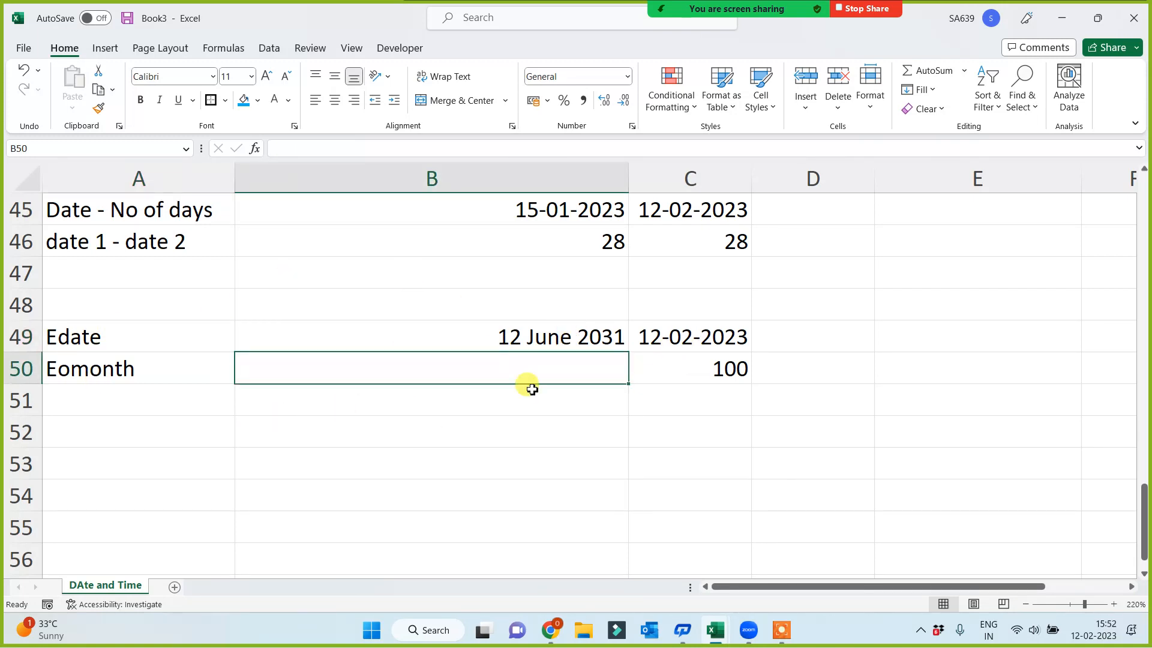
pyautogui.write('=d')
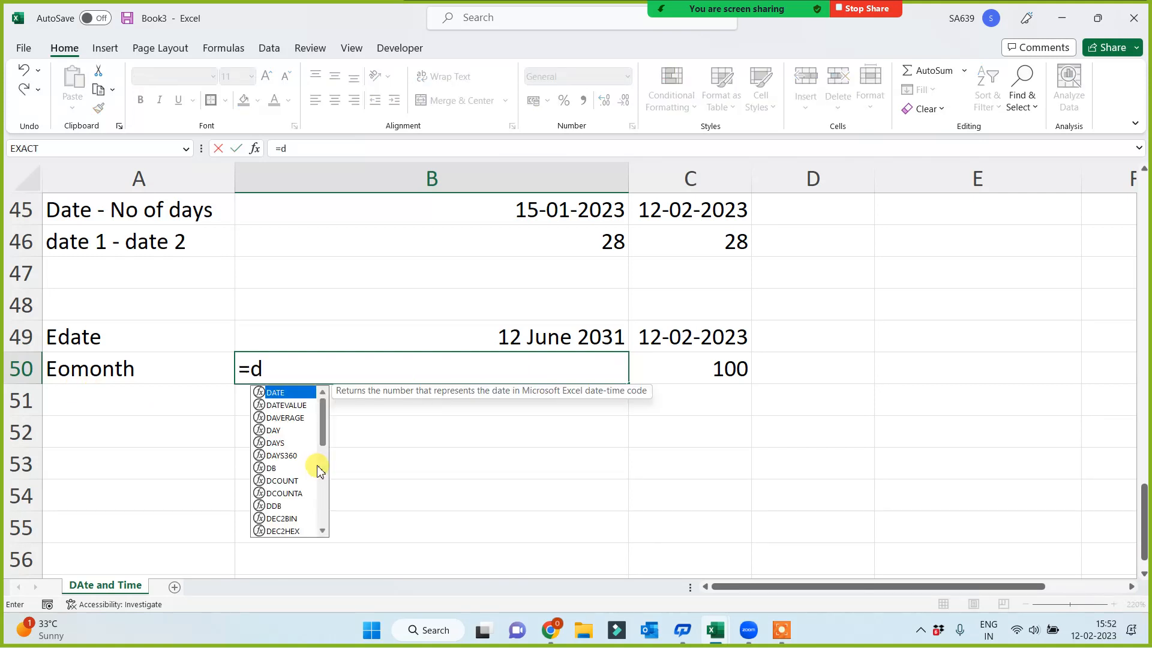
pyautogui.press('BackSpace')
pyautogui.write('eo')
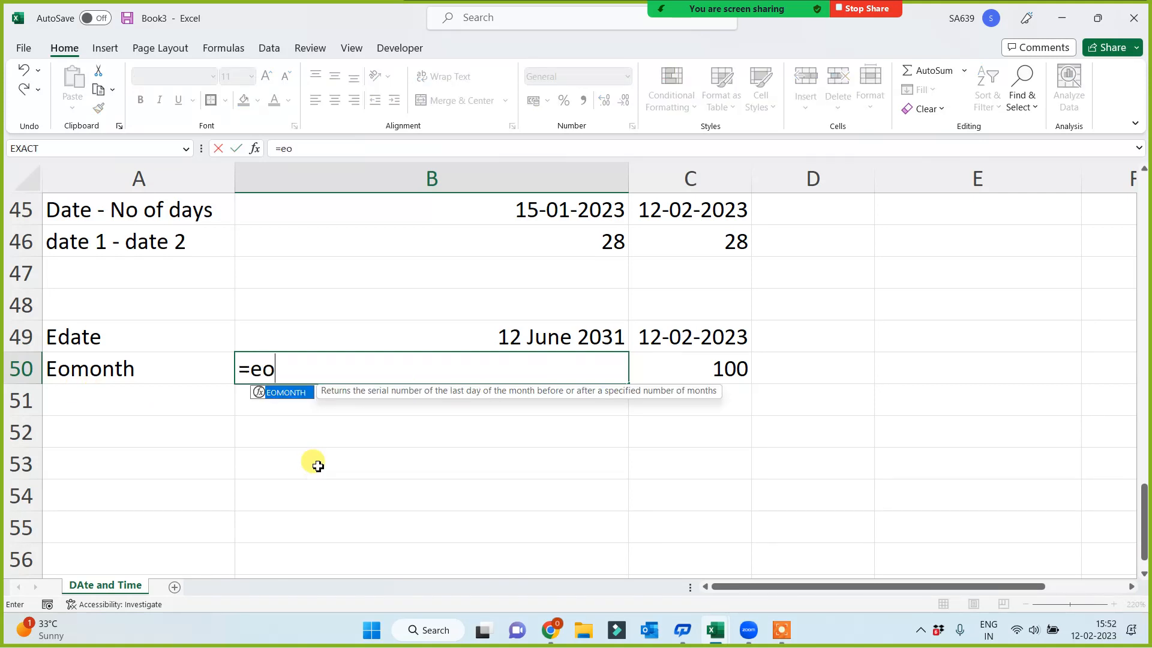
pyautogui.press('Tab')
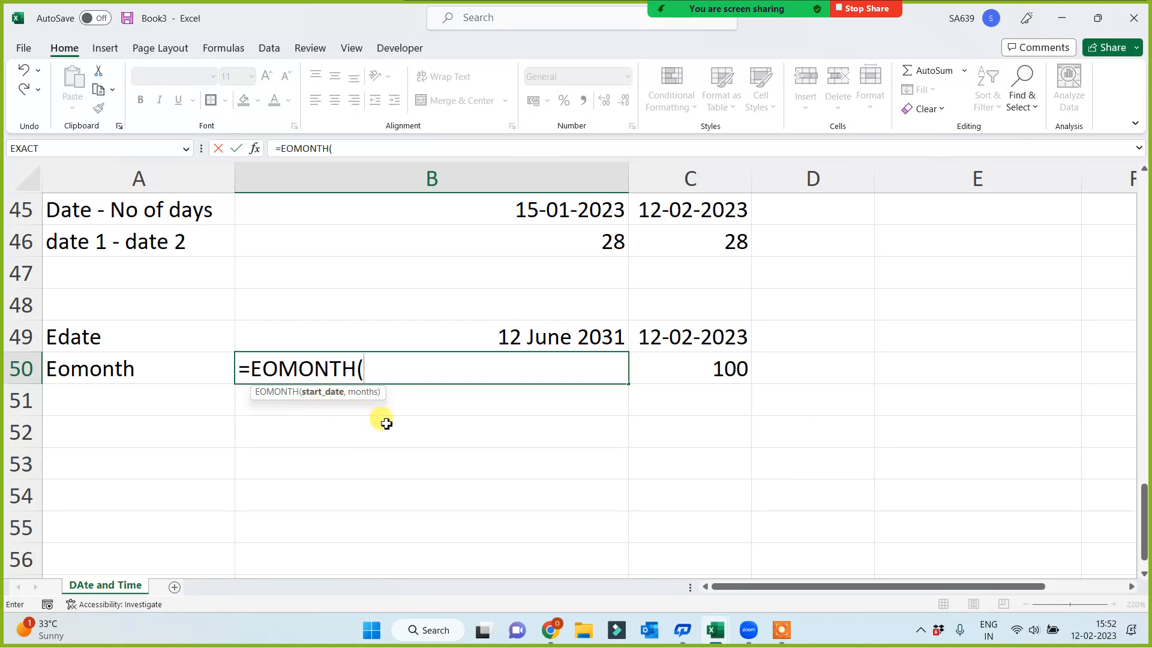
pyautogui.click(707, 333)
pyautogui.write(',')
pyautogui.click(707, 364)
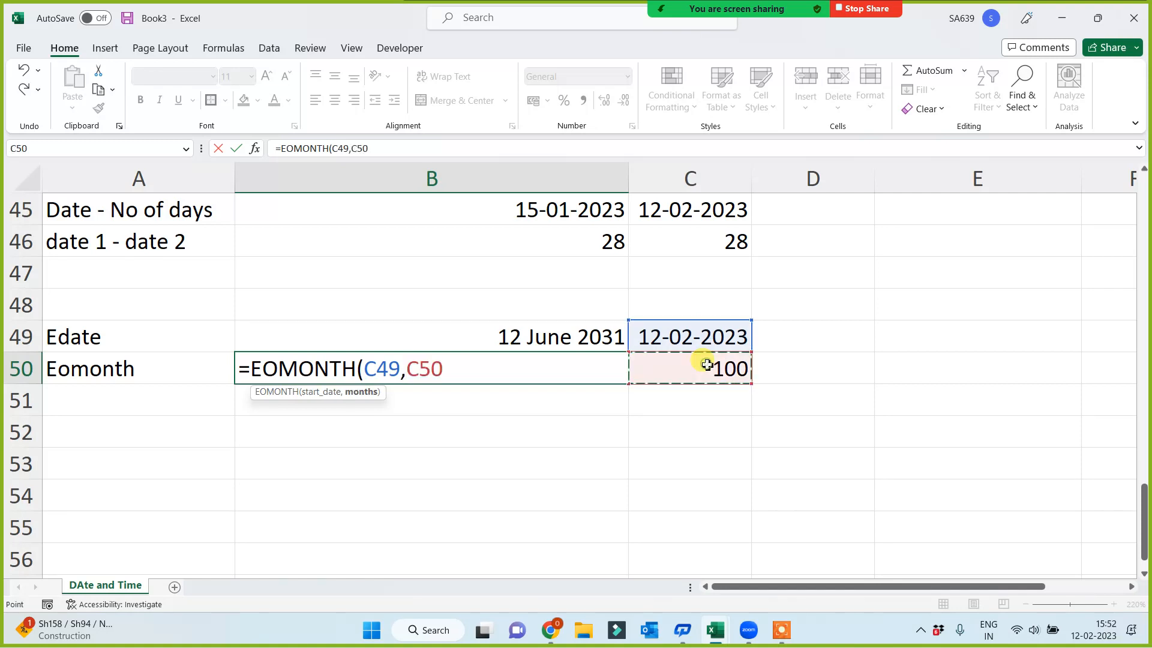
pyautogui.write(')')
pyautogui.press('Return')
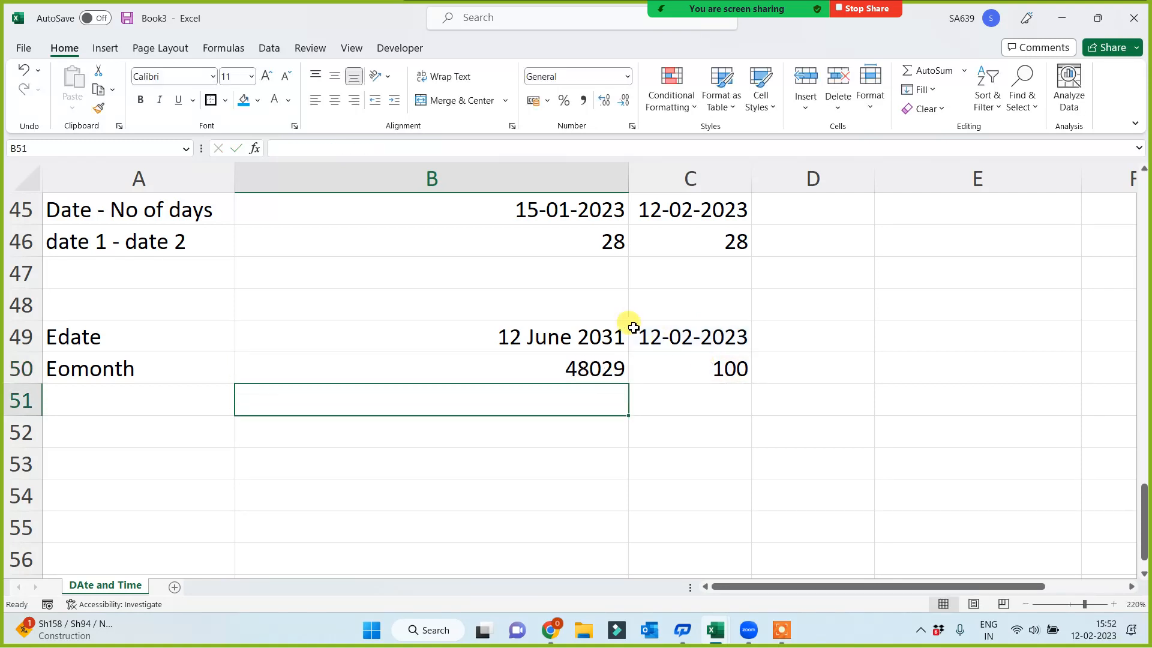
# Copy the date format of B49 to the Eomonth result in B50 with Format Painter
pyautogui.click(561, 335)
pyautogui.click(98, 108)
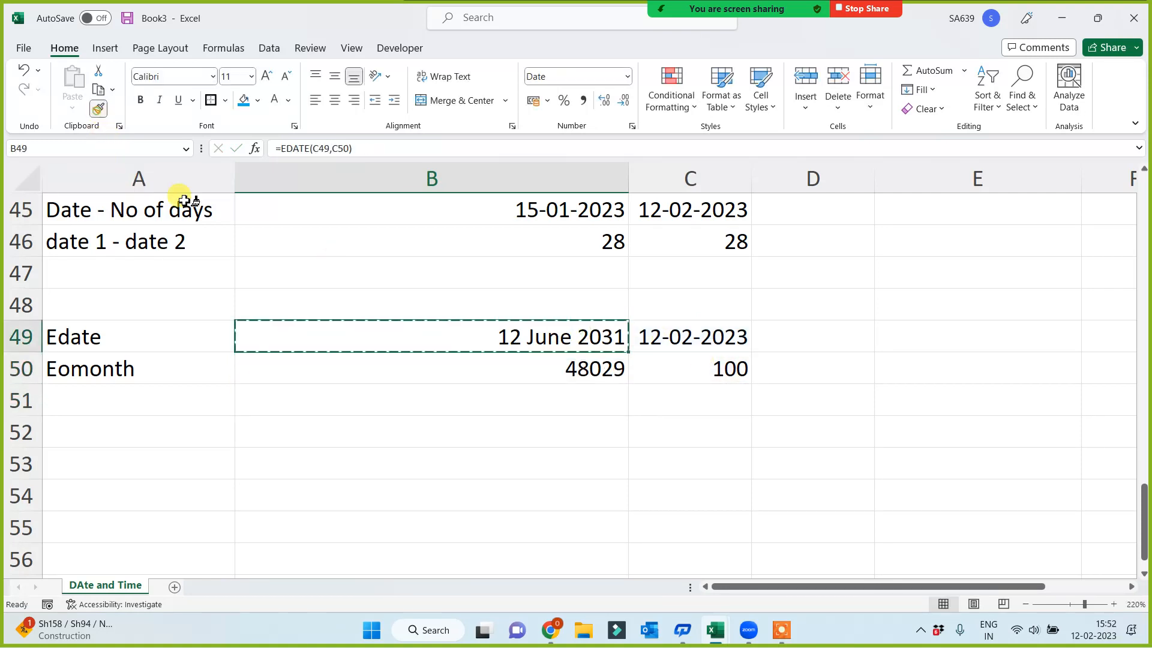
pyautogui.click(521, 369)
pyautogui.click(521, 336)
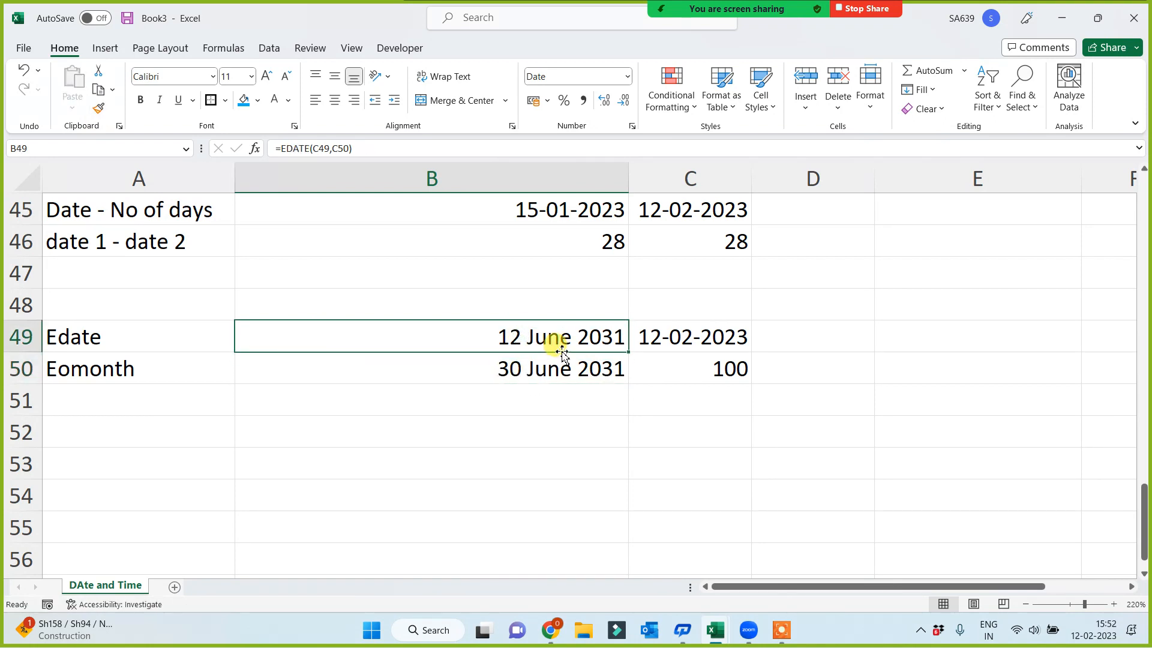
# Set the number of months in C50 to 1 and compare the EDATE and EOMONTH results in B49 and B50
pyautogui.click(728, 374)
pyautogui.click(672, 425)
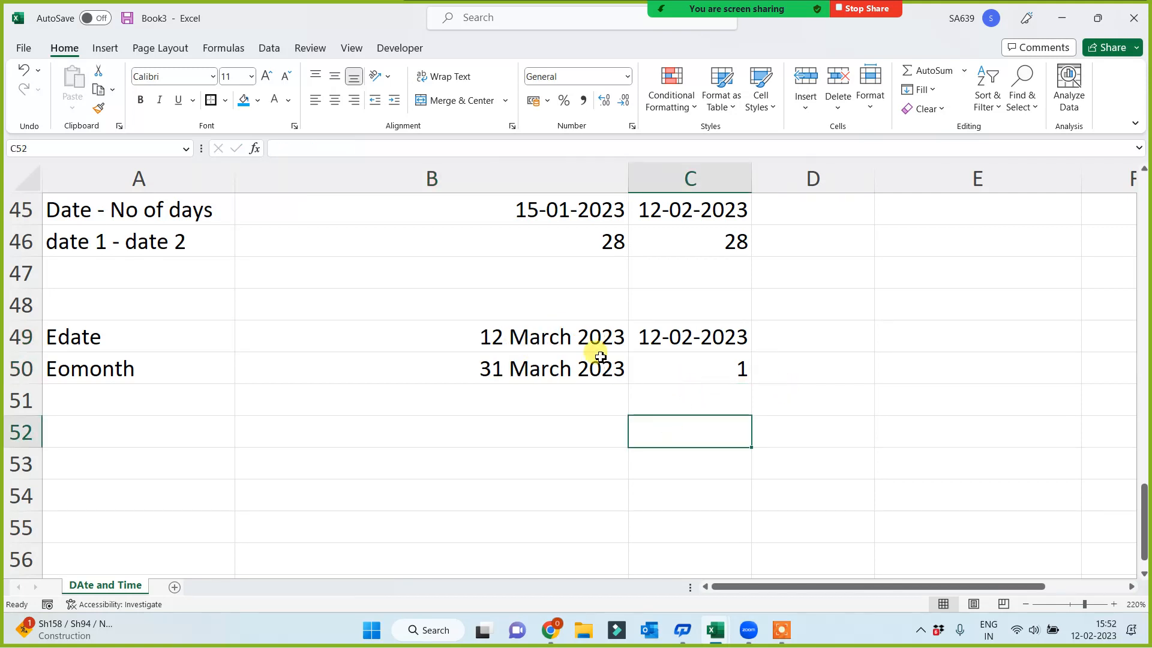
pyautogui.click(696, 343)
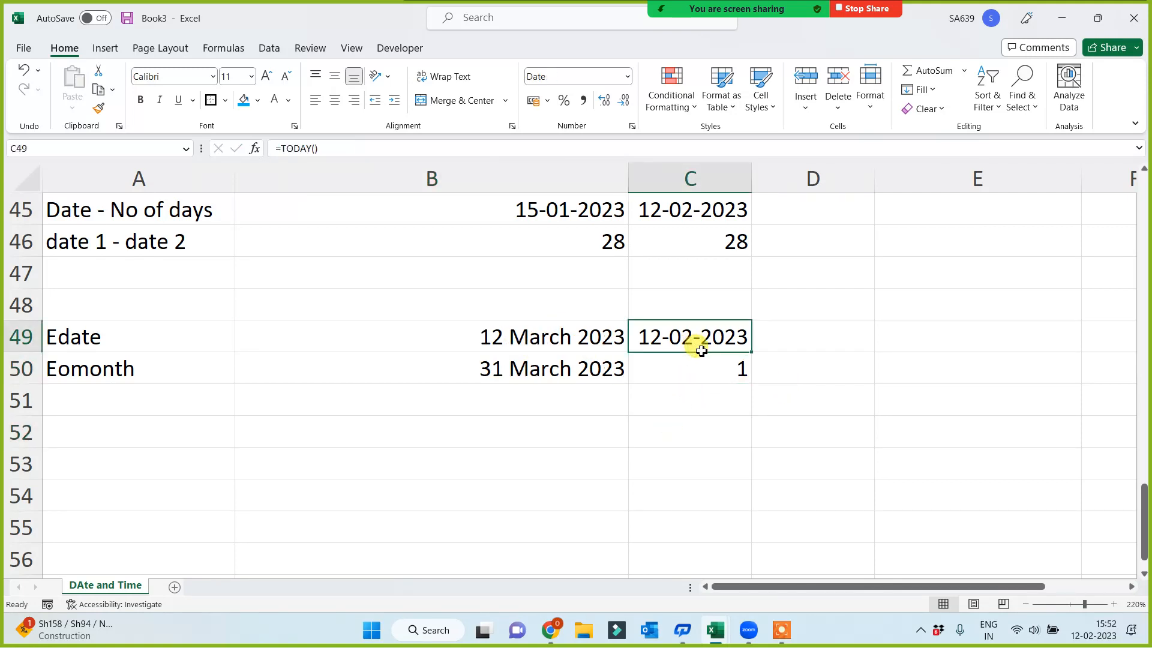
pyautogui.click(700, 368)
pyautogui.click(540, 336)
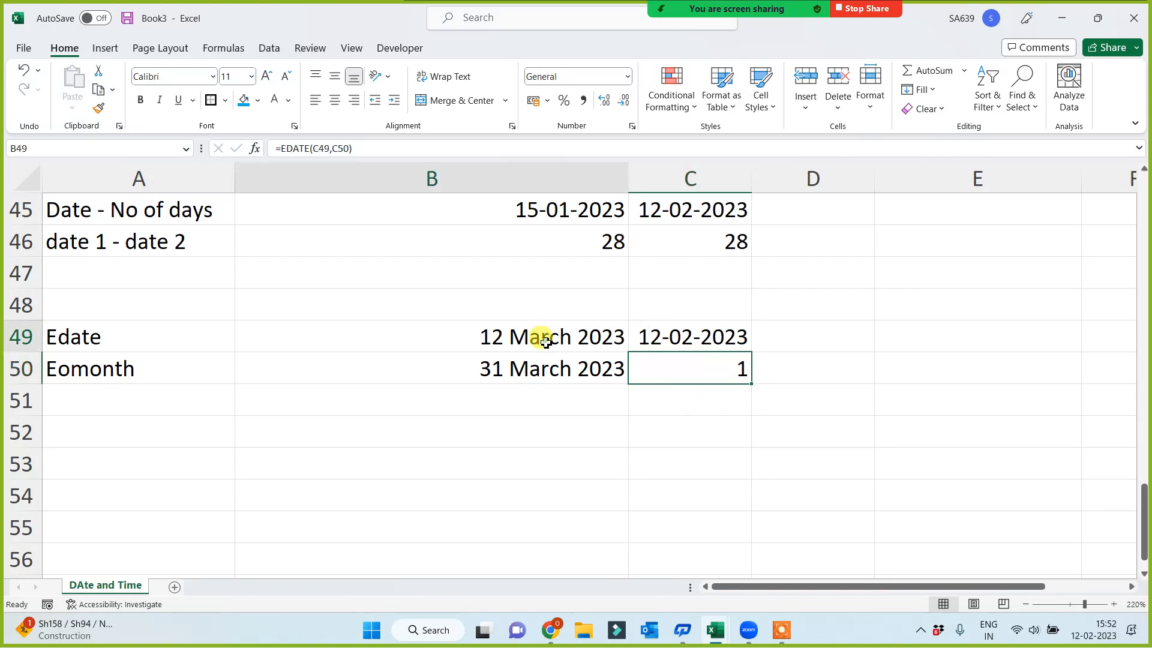
pyautogui.click(114, 371)
pyautogui.click(698, 376)
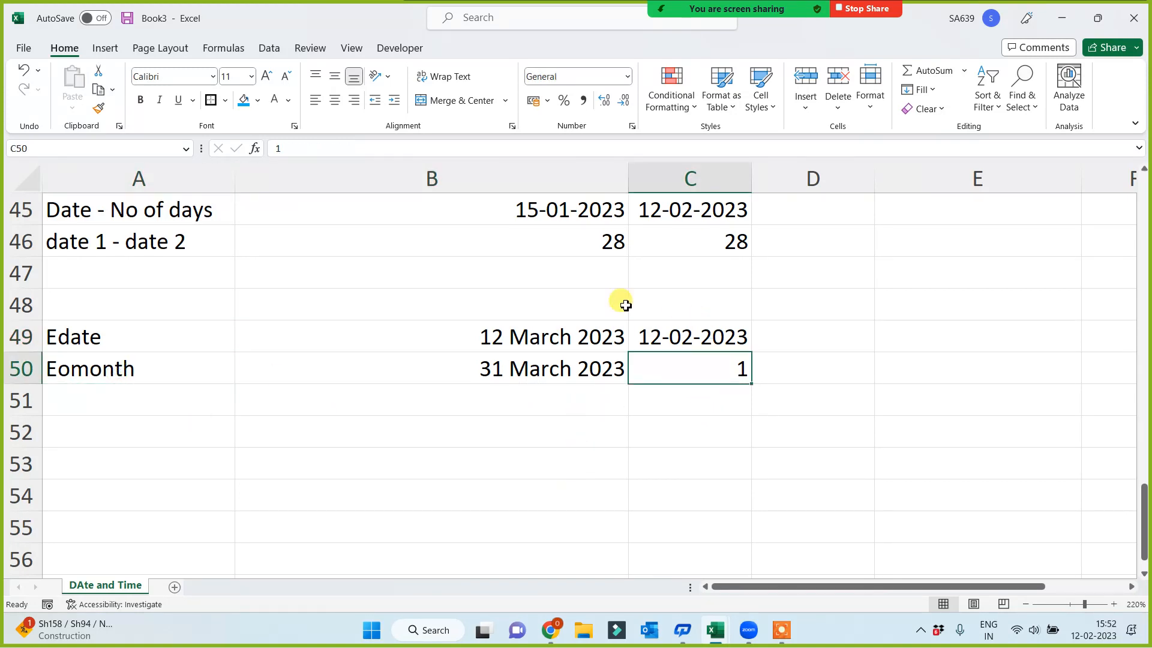
pyautogui.click(518, 377)
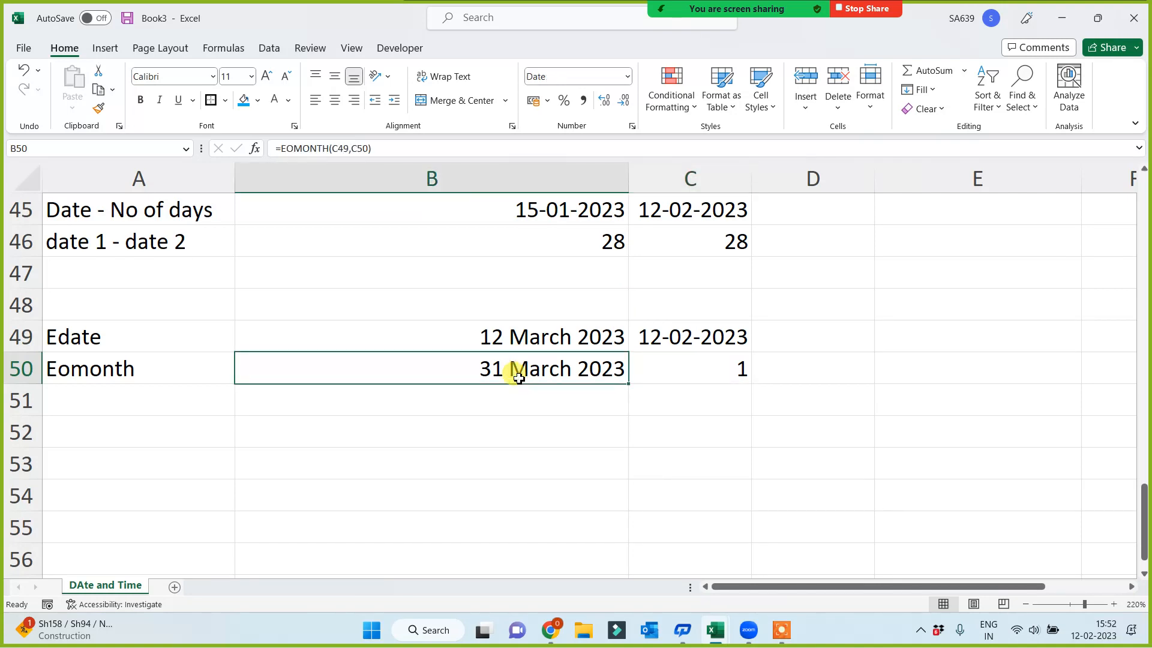
pyautogui.click(154, 378)
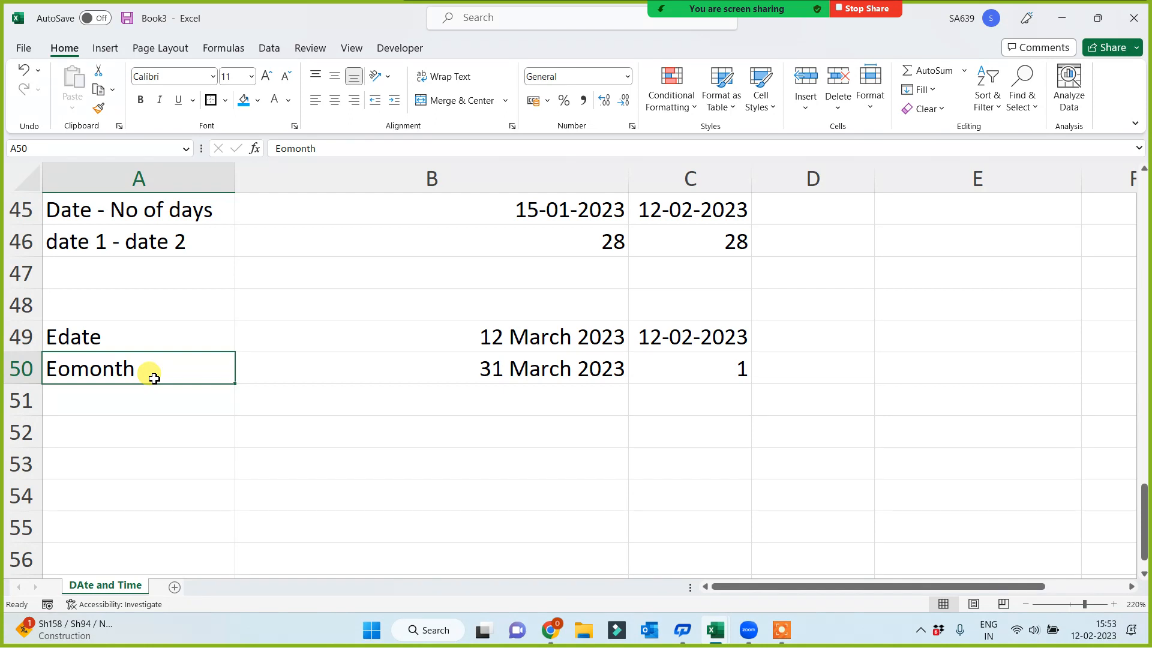
pyautogui.click(141, 432)
pyautogui.click(123, 368)
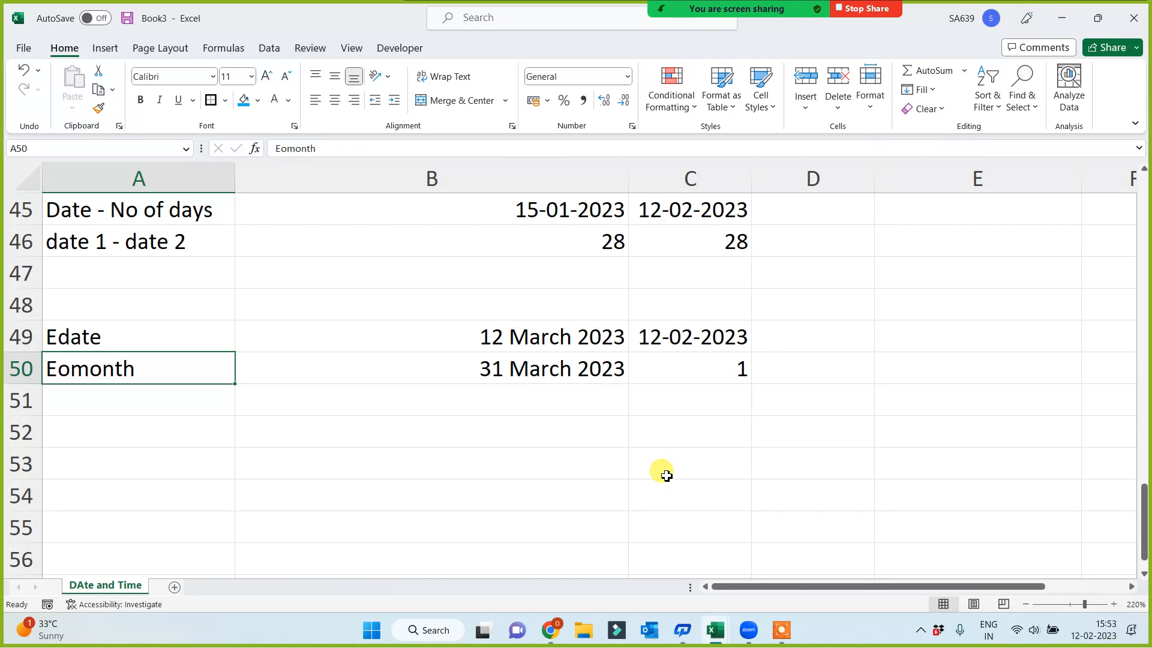
pyautogui.click(92, 335)
pyautogui.click(94, 380)
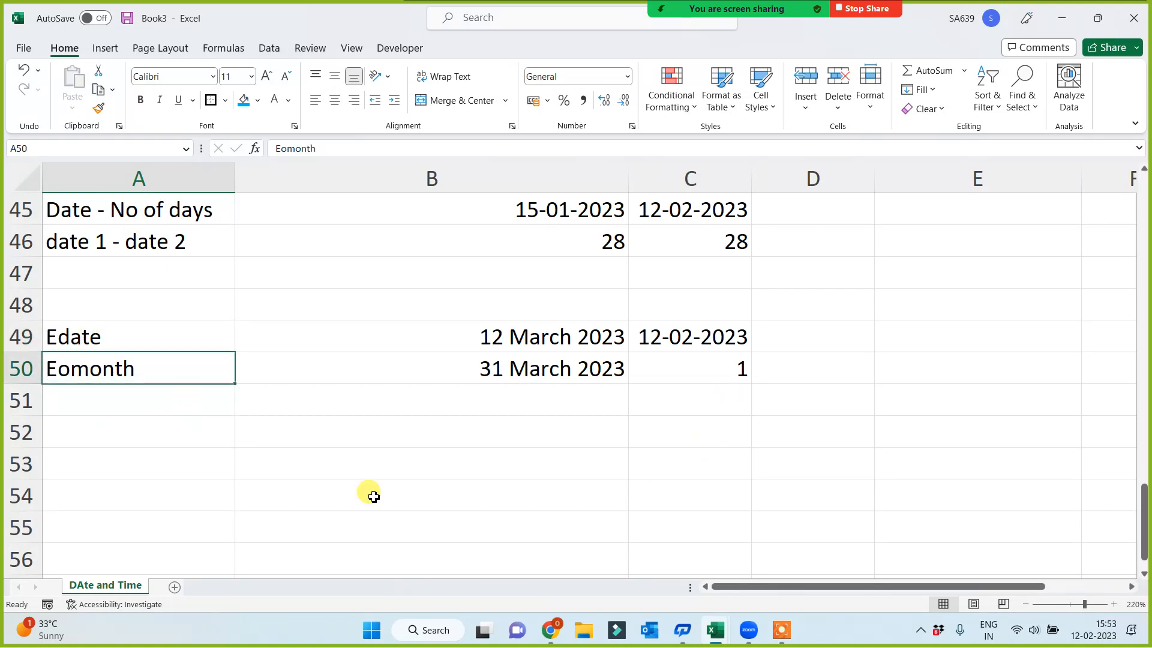
pyautogui.click(152, 179)
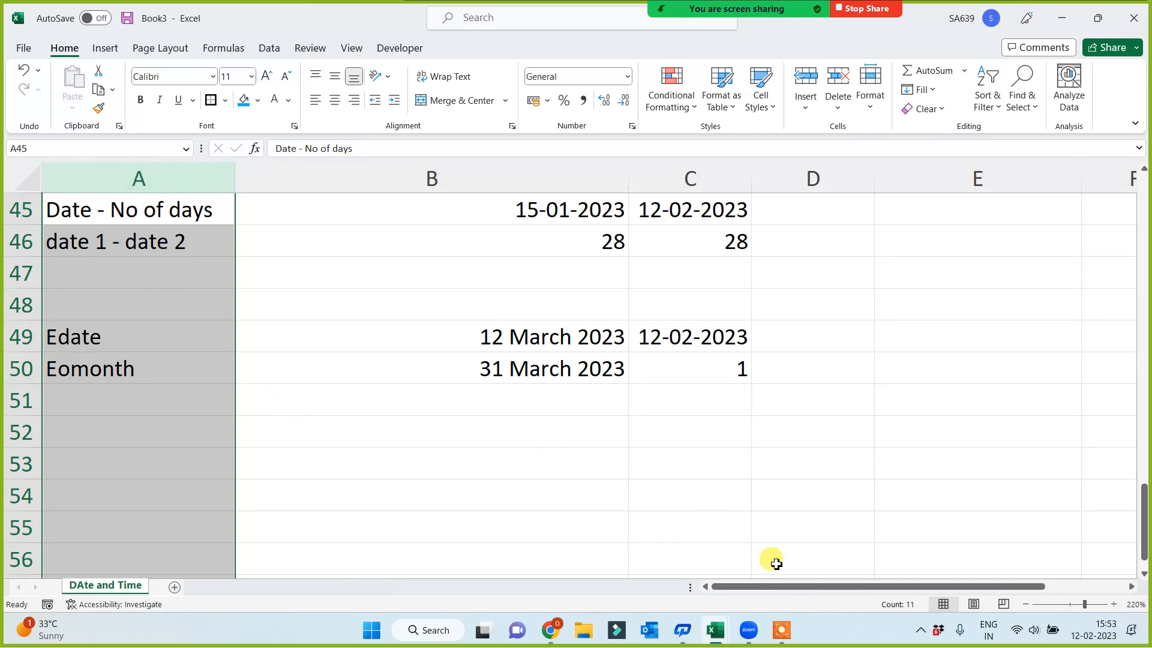
pyautogui.click(373, 445)
pyautogui.click(127, 423)
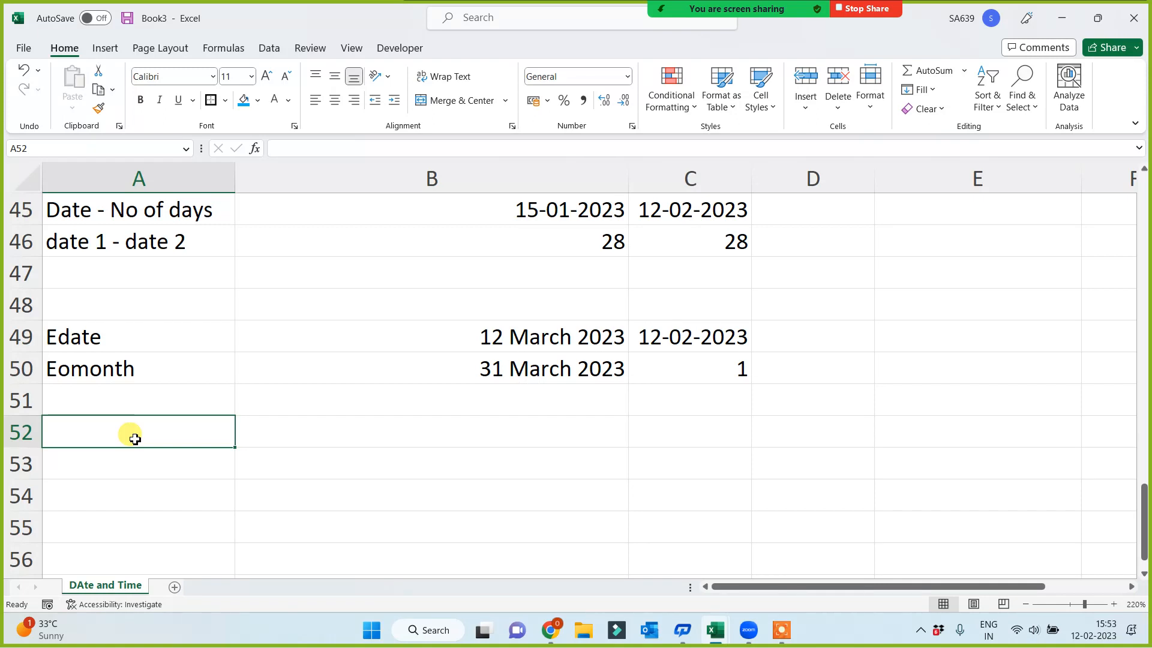
# Add a new worksheet to the workbook and widen its column C
pyautogui.click(174, 588)
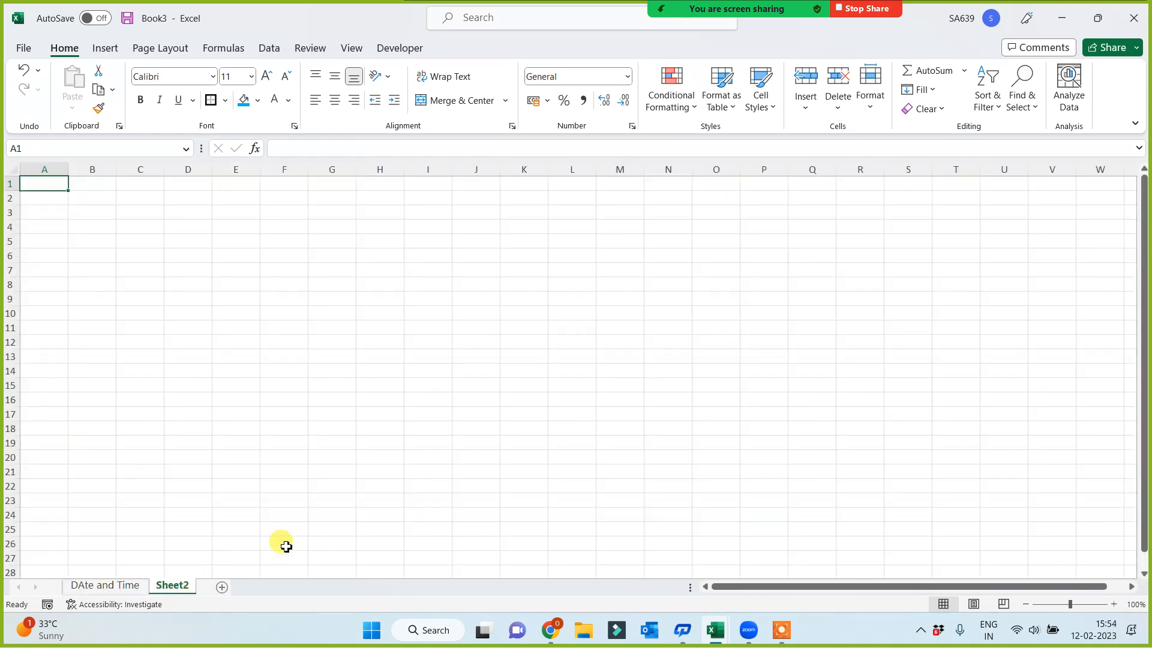
pyautogui.scroll(4, 368, 457)
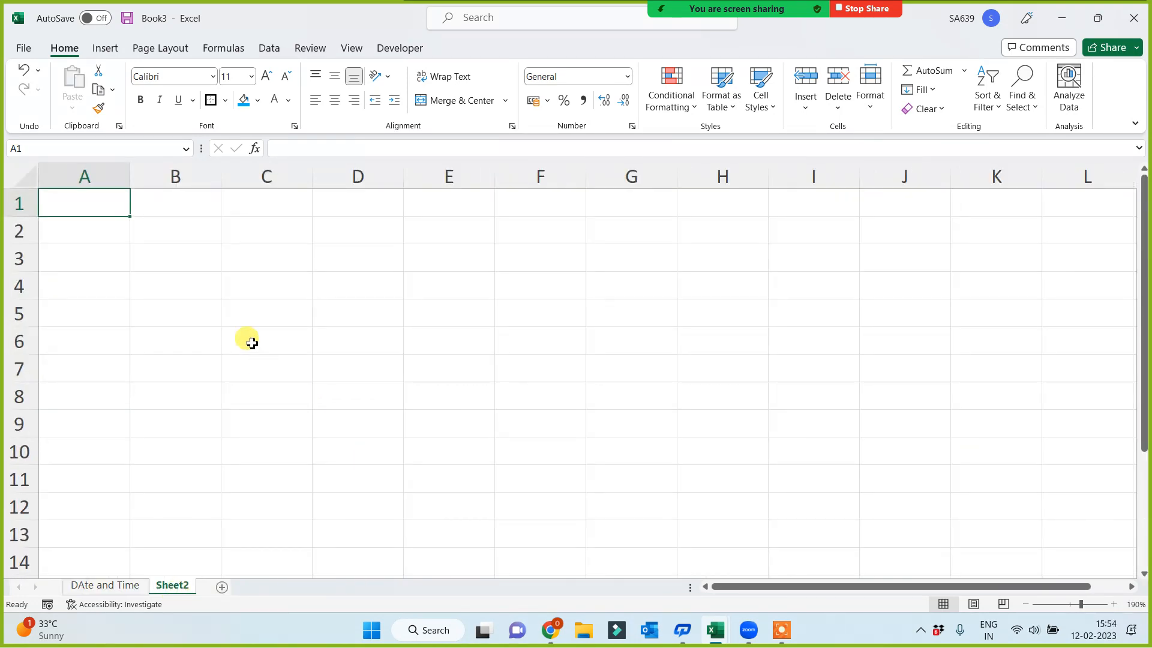
pyautogui.click(257, 292)
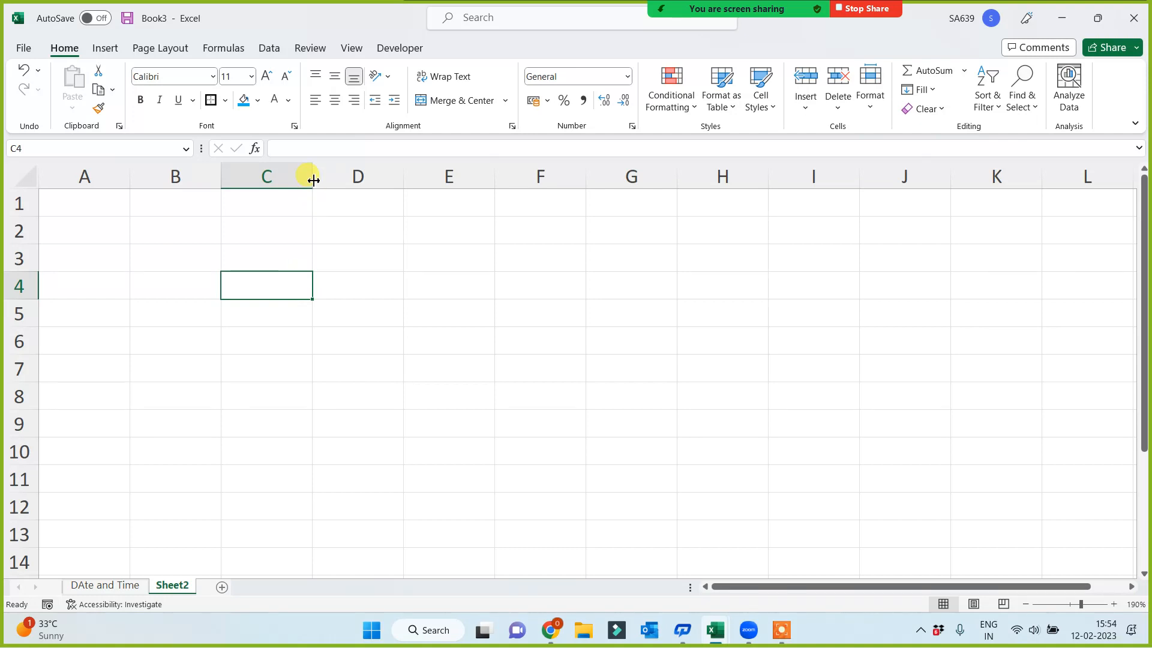
pyautogui.moveTo(313, 180); pyautogui.dragTo(394, 180)
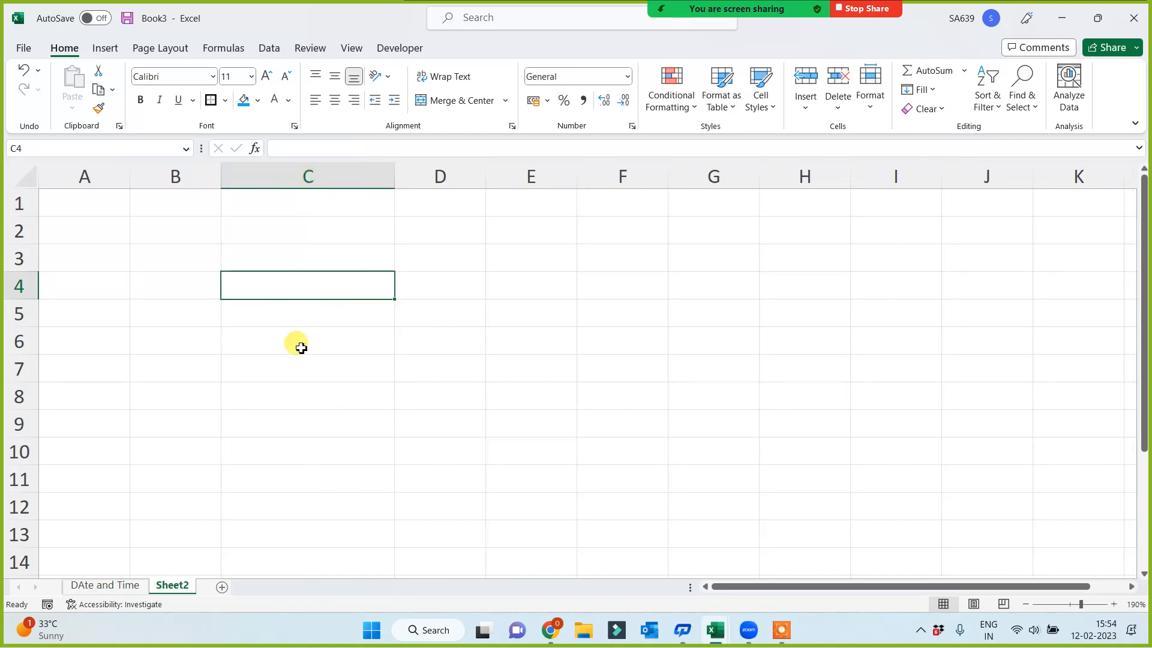
# Enter the date 15 June 2023 in cell C4 of the new sheet
pyautogui.write('15')
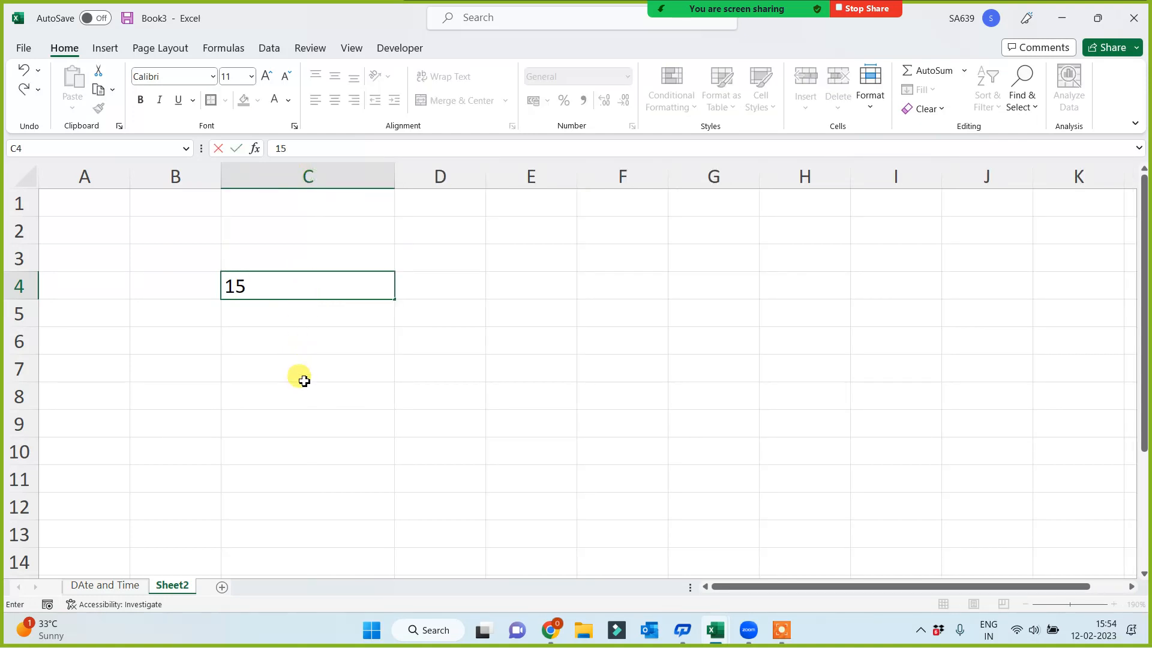
pyautogui.write(' June 2022')
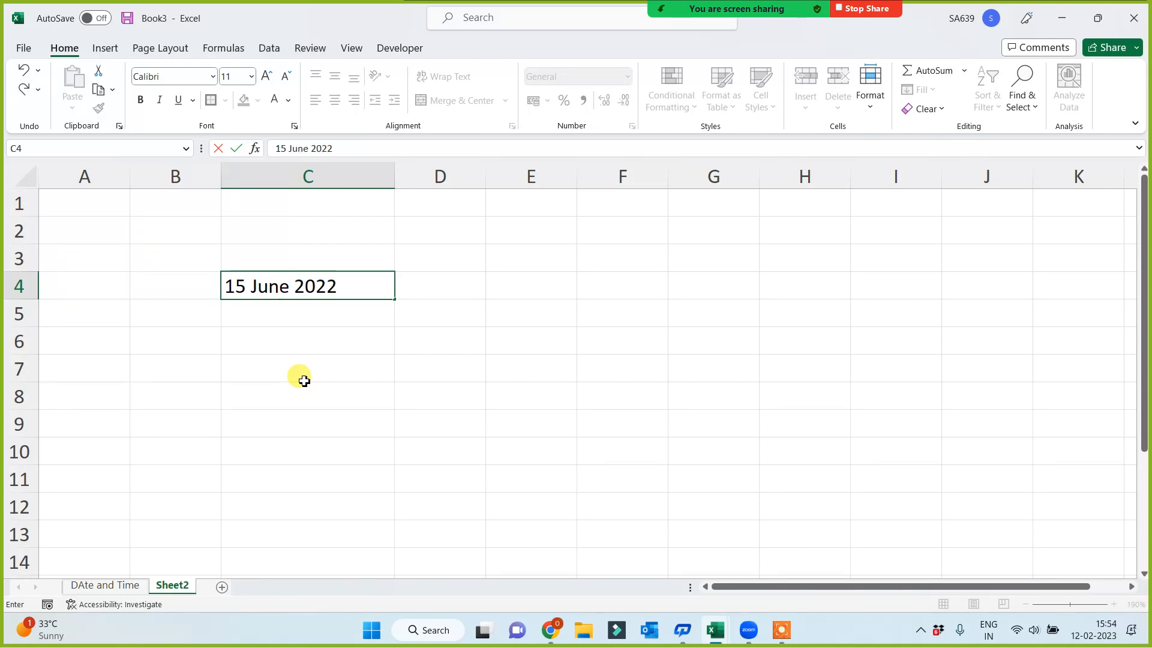
pyautogui.press('BackSpace')
pyautogui.write('3')
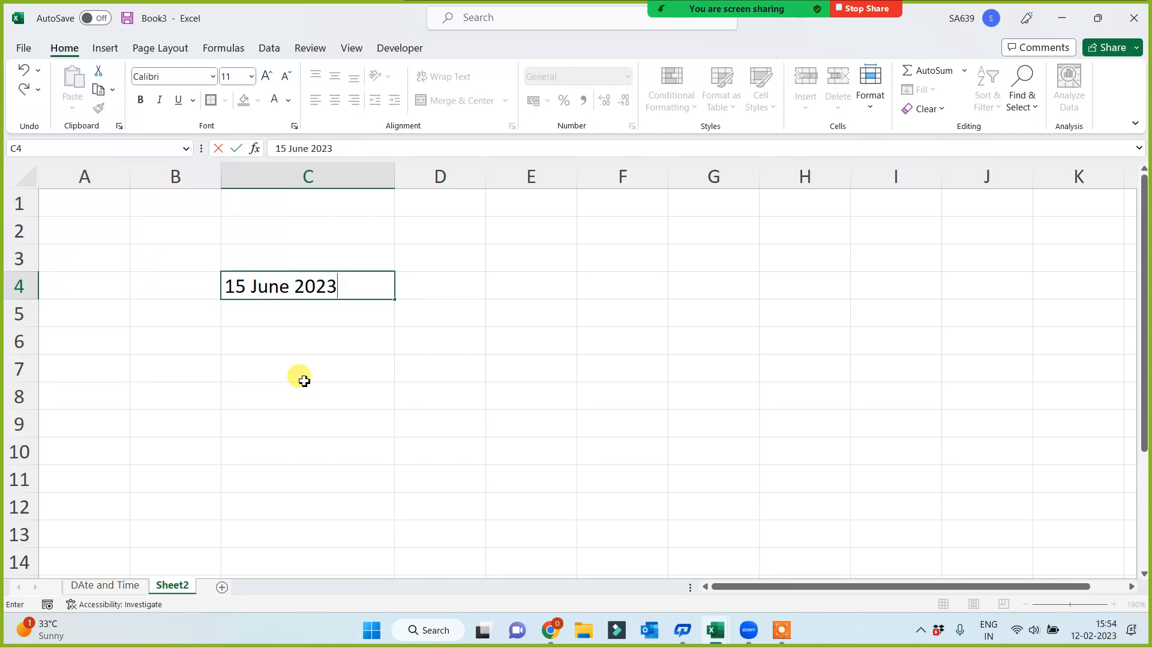
pyautogui.click(320, 458)
pyautogui.click(307, 291)
pyautogui.click(84, 204)
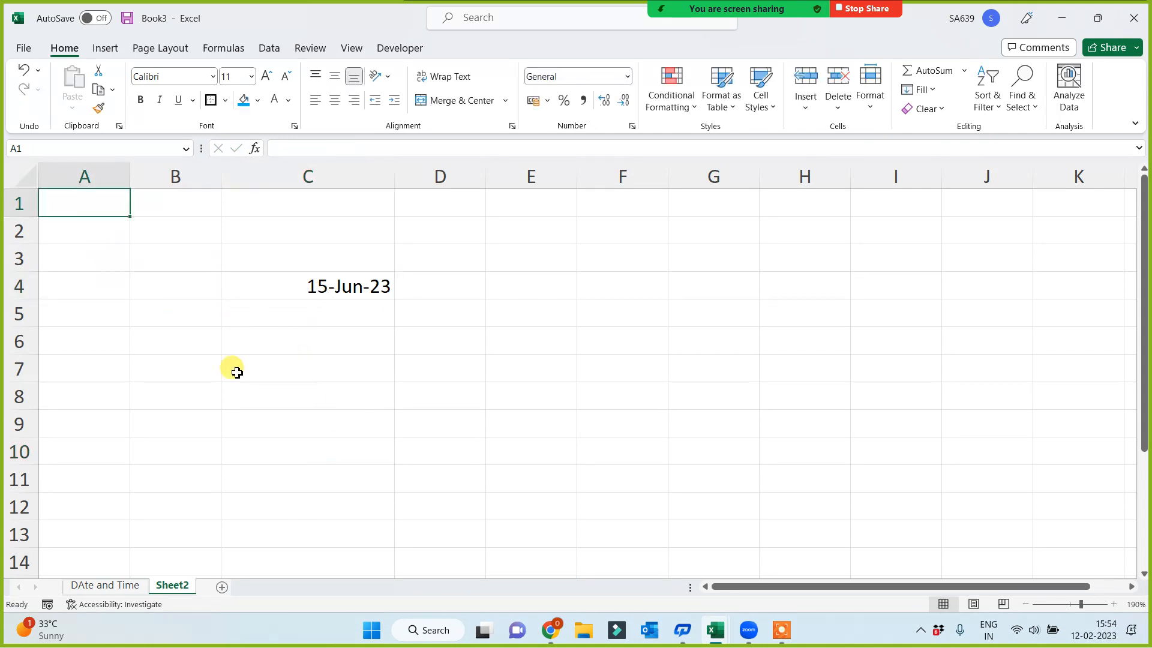
# Enter the date 1 Jan 2023 in cell A1 as the year's first day for the date in C4
pyautogui.click(363, 285)
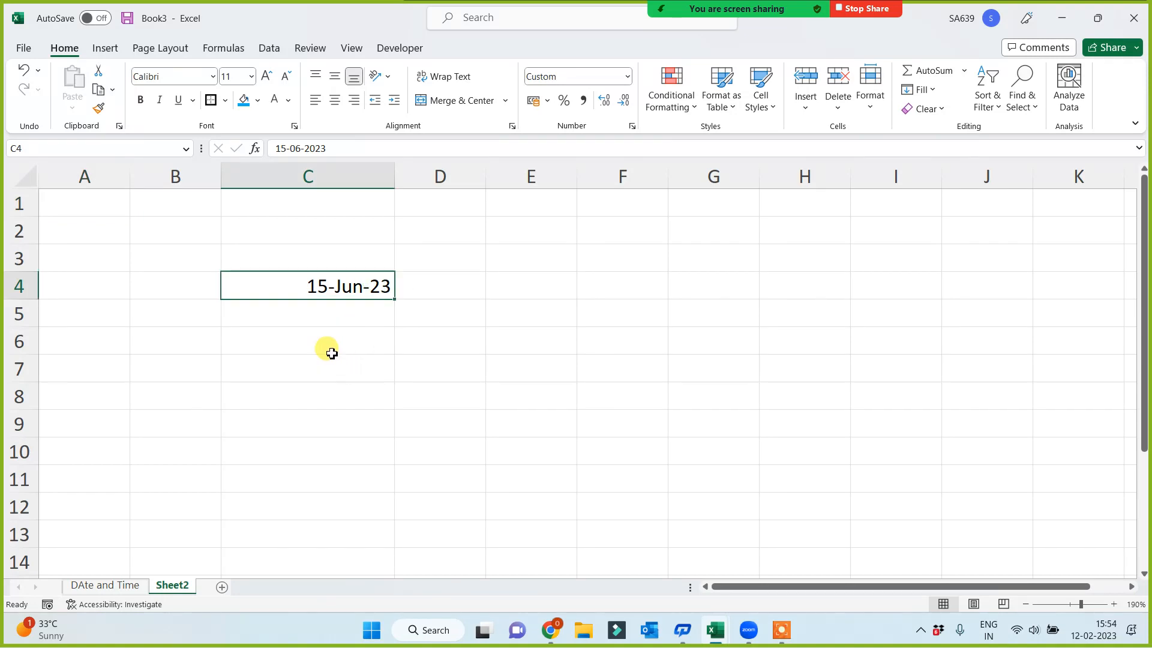
pyautogui.click(319, 287)
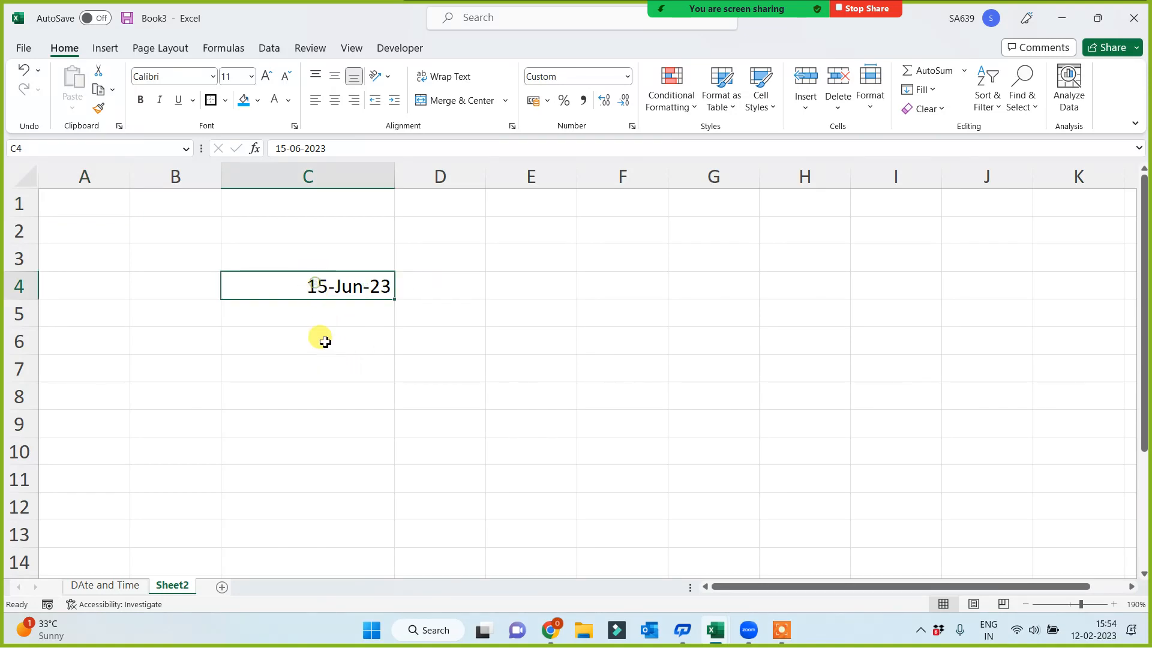
pyautogui.click(85, 203)
pyautogui.write('1')
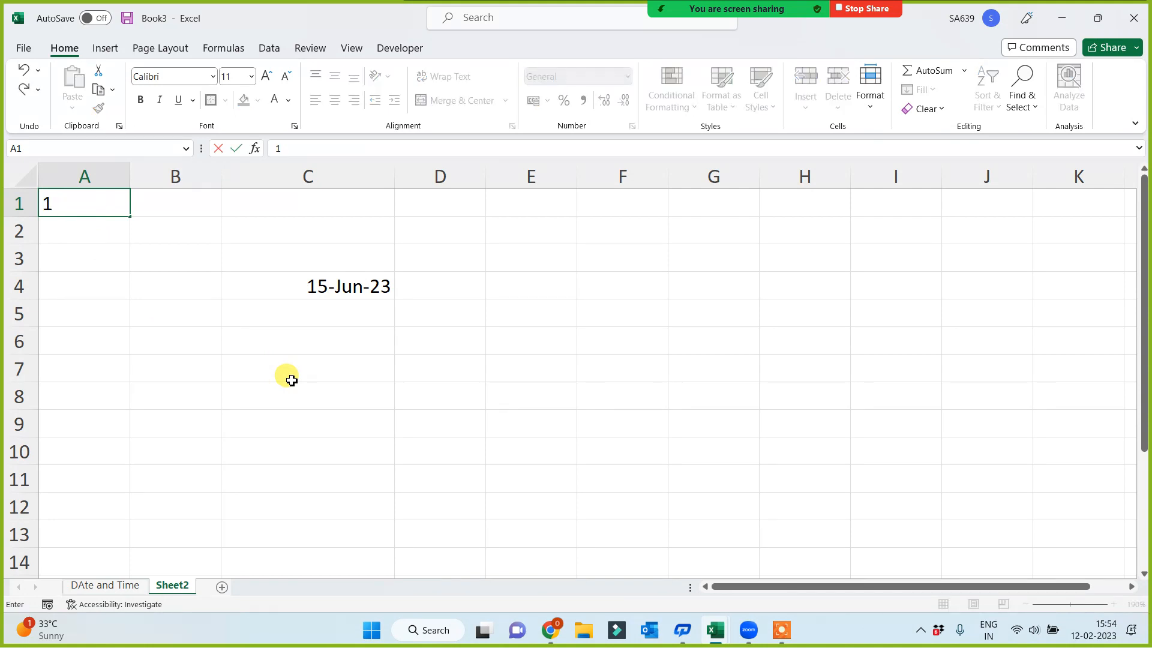
pyautogui.write(' jan 2023')
pyautogui.press('Return')
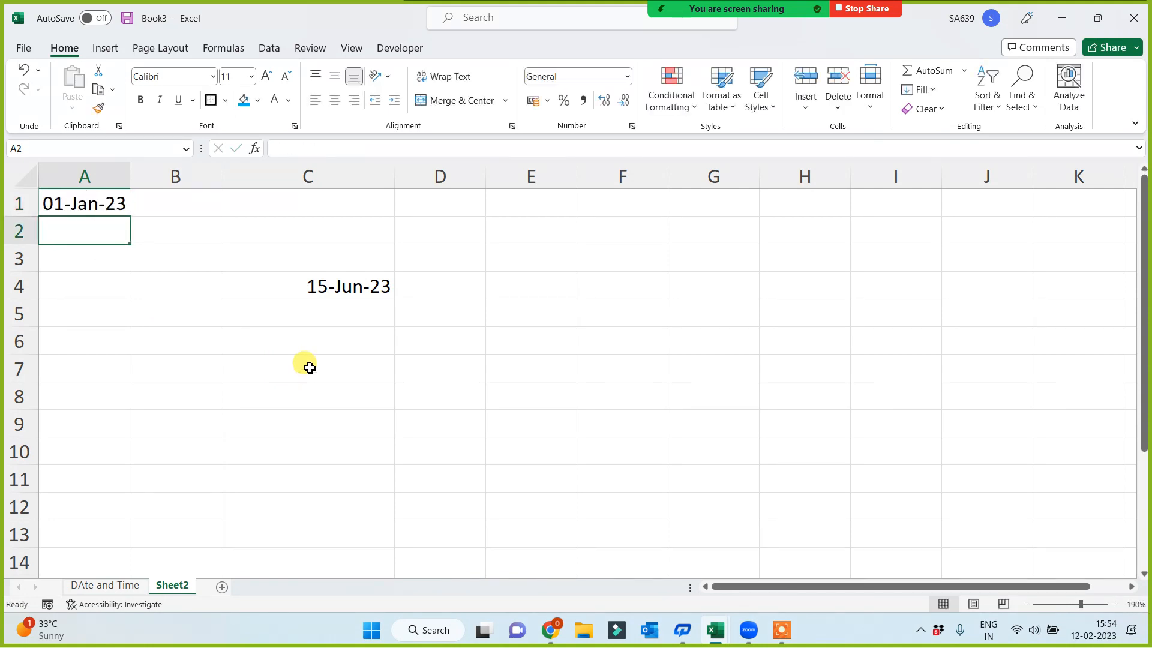
# Set the date in cell C4 to 19 Nov 2020
pyautogui.click(349, 280)
pyautogui.write('19')
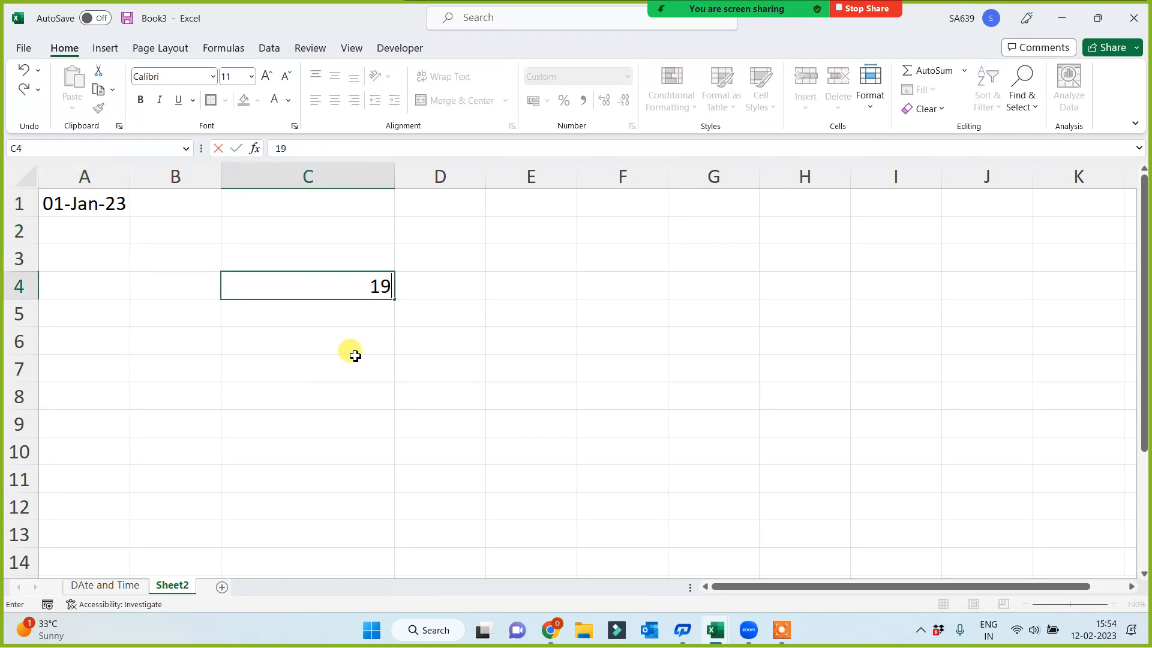
pyautogui.write(' Nov 2020')
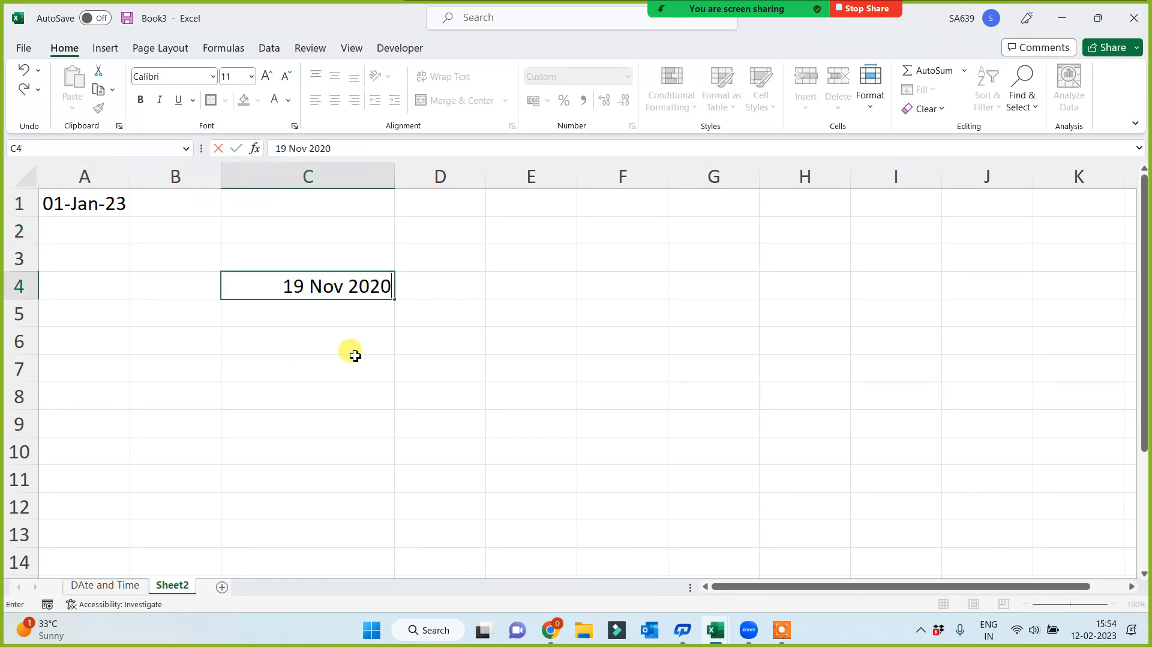
pyautogui.click(332, 413)
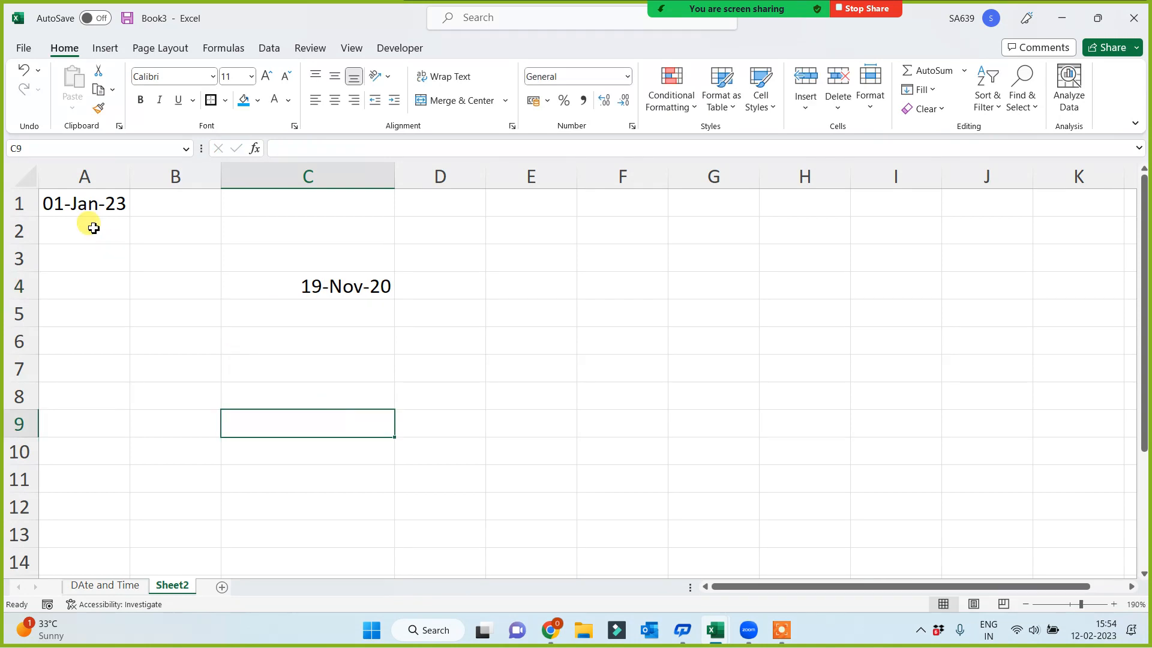
# Clear the date from cell A1 and slightly widen columns C and A
pyautogui.click(75, 204)
pyautogui.click(340, 292)
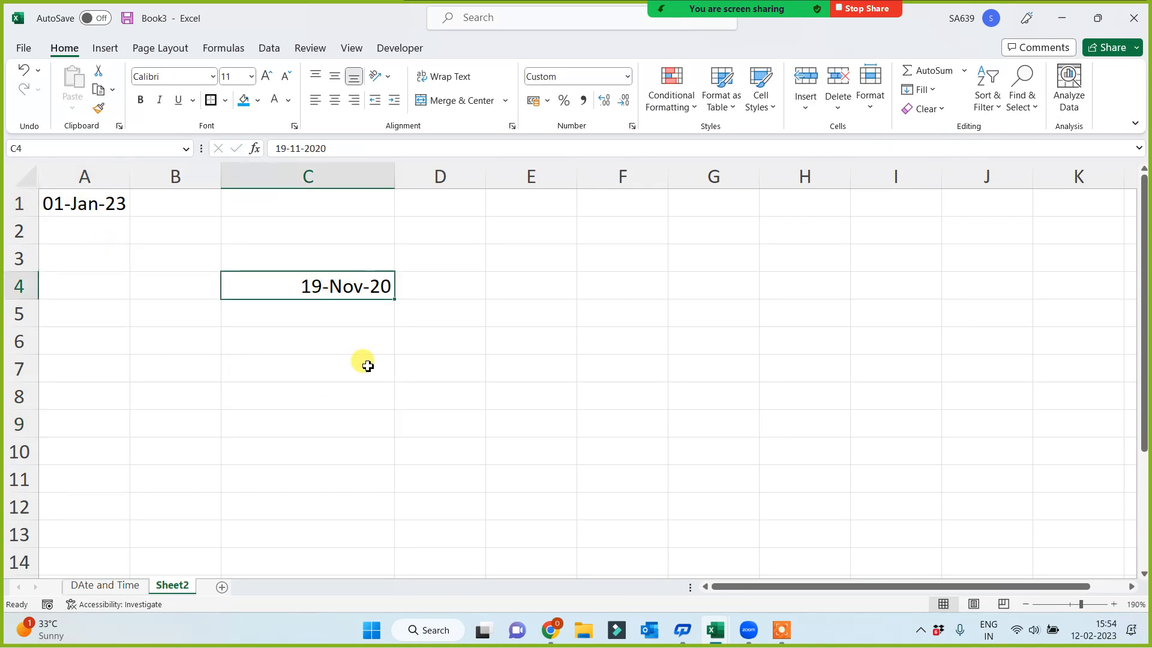
pyautogui.click(77, 201)
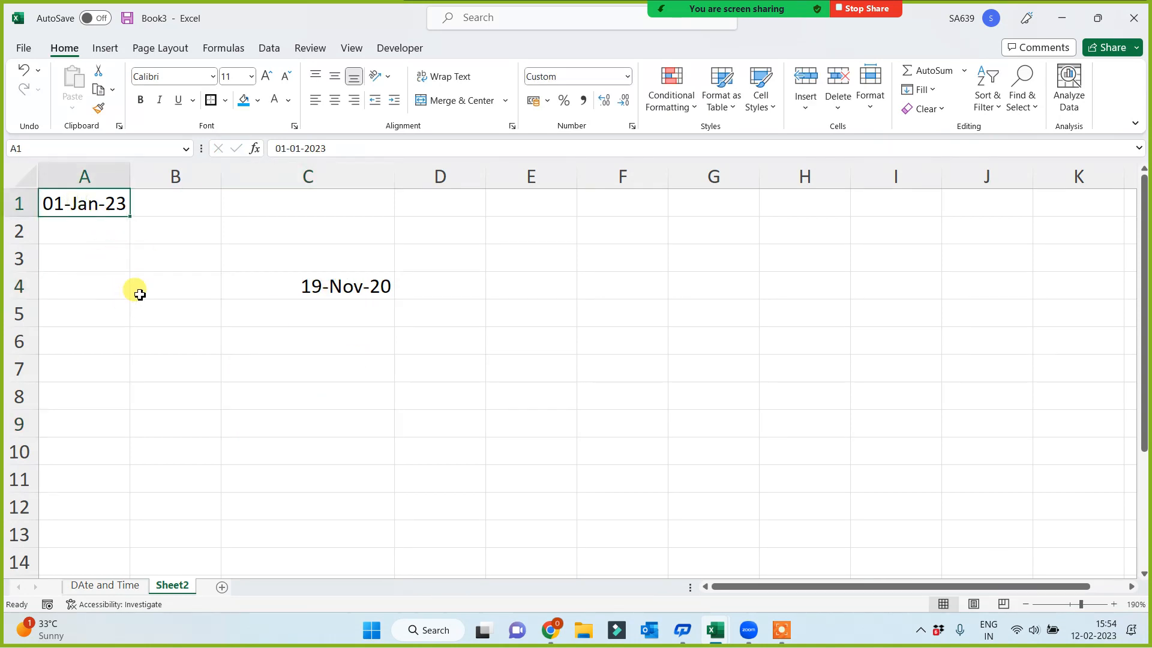
pyautogui.press('Delete')
pyautogui.moveTo(394, 177); pyautogui.dragTo(416, 180)
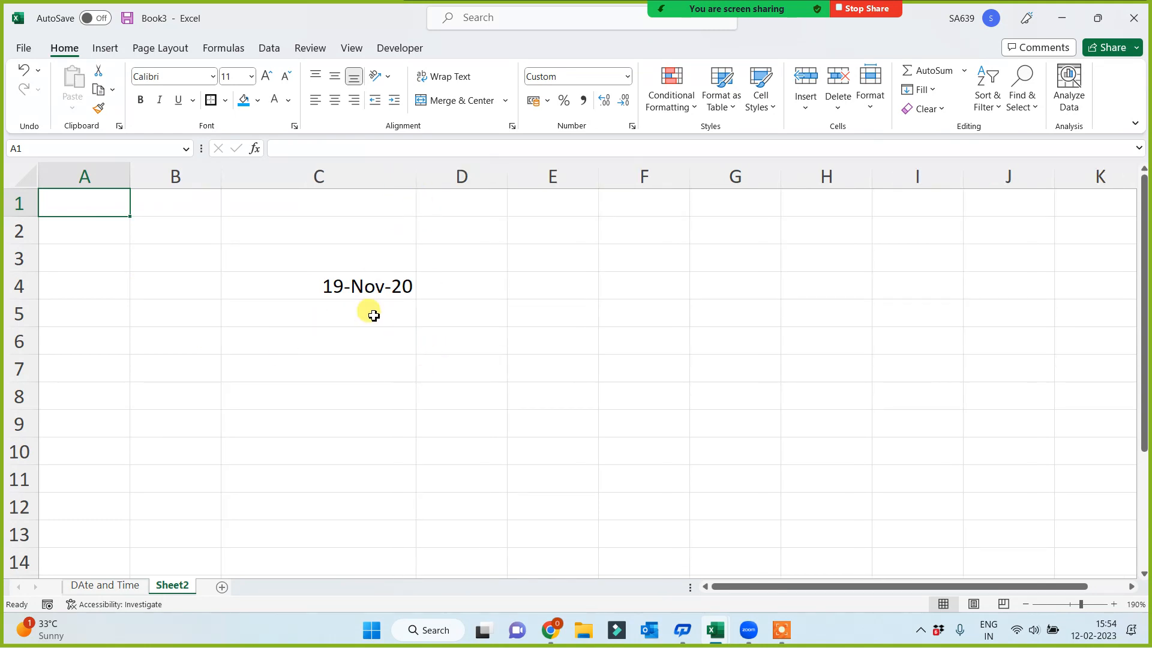
pyautogui.click(368, 293)
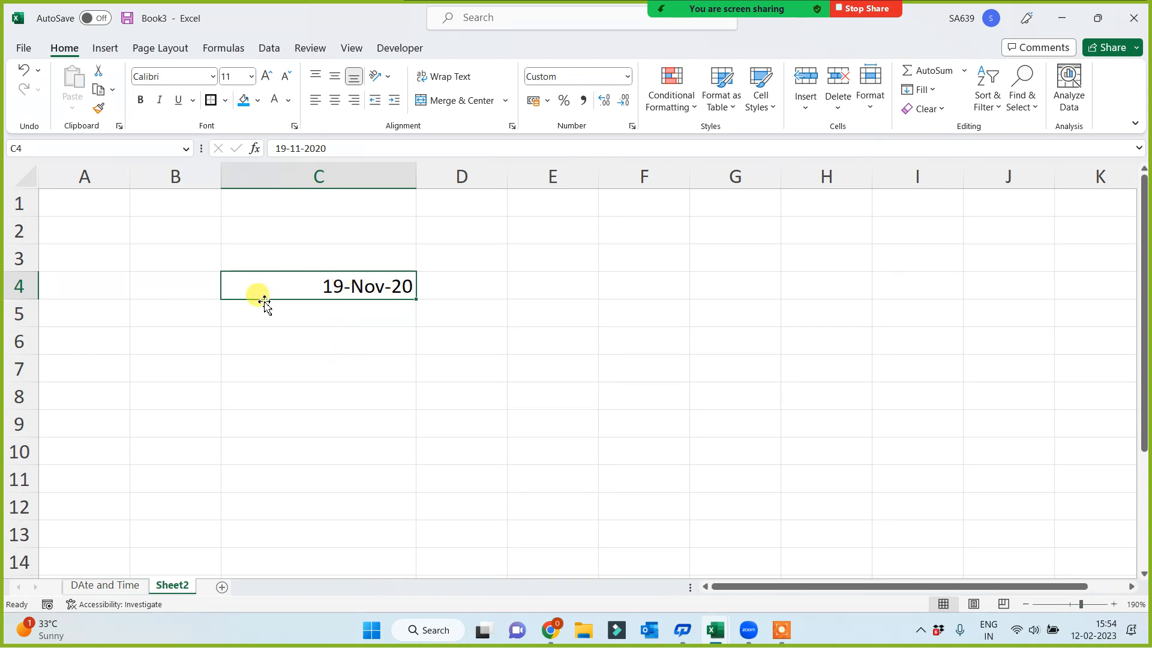
pyautogui.click(90, 205)
pyautogui.moveTo(131, 176); pyautogui.dragTo(157, 180)
pyautogui.click(373, 279)
pyautogui.click(98, 210)
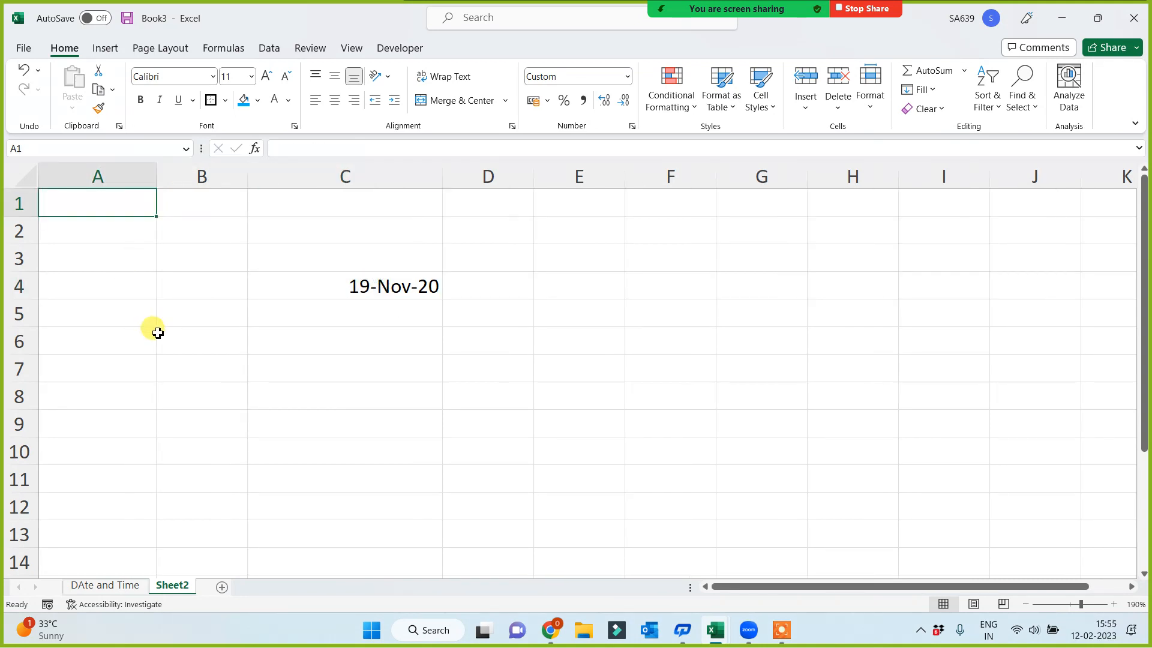
# Format the date in C4 with centre alignment, a blue fill and font size 18, and widen column C to suit
pyautogui.click(332, 284)
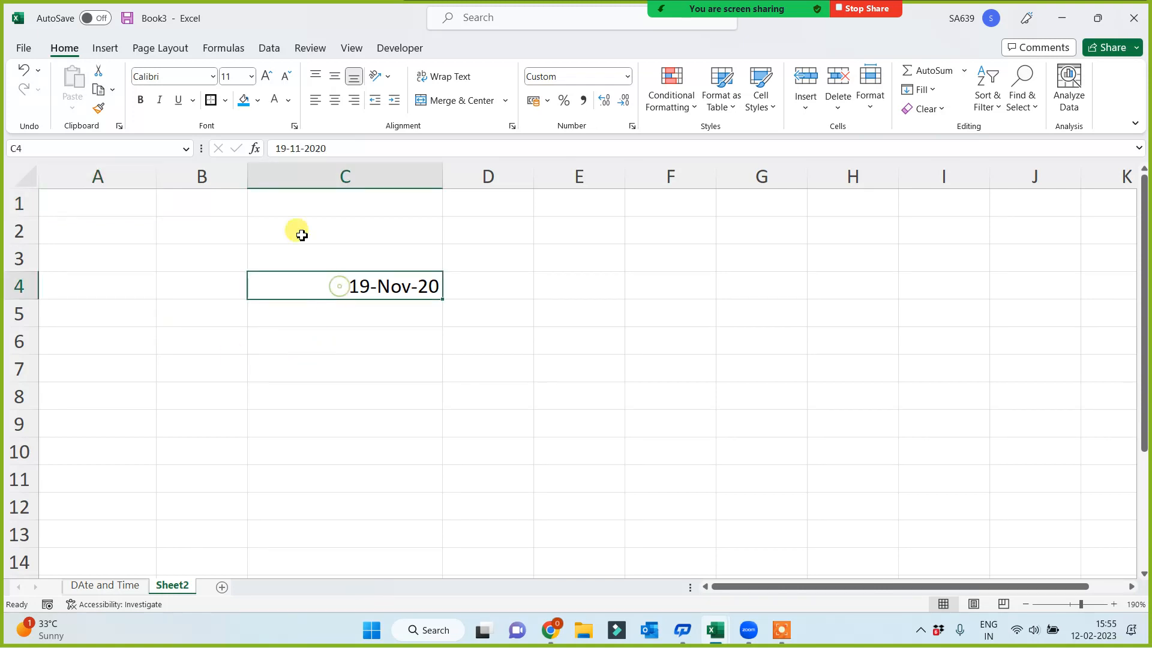
pyautogui.click(339, 107)
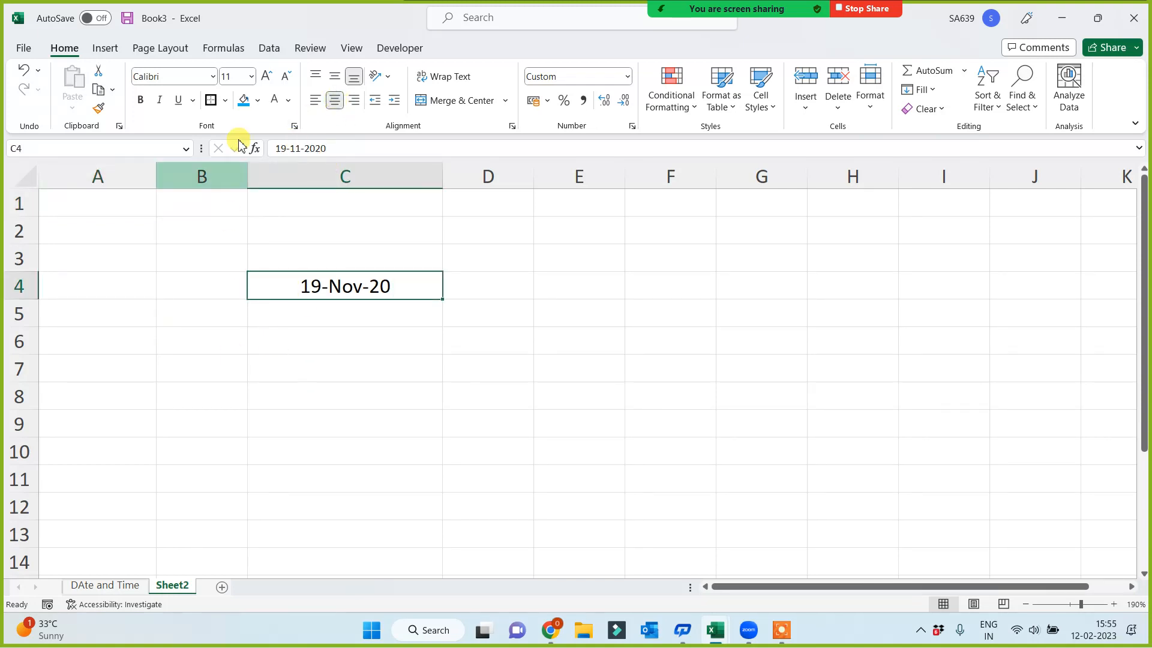
pyautogui.click(246, 102)
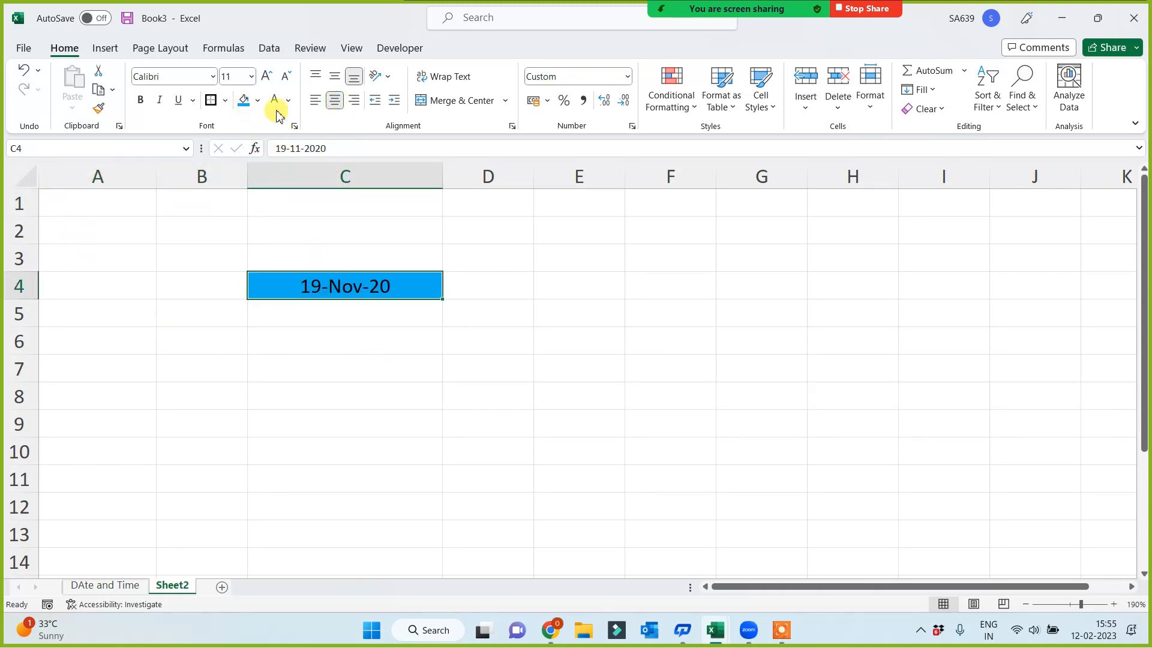
pyautogui.click(266, 76)
pyautogui.click(267, 76)
pyautogui.click(266, 76)
pyautogui.click(266, 76)
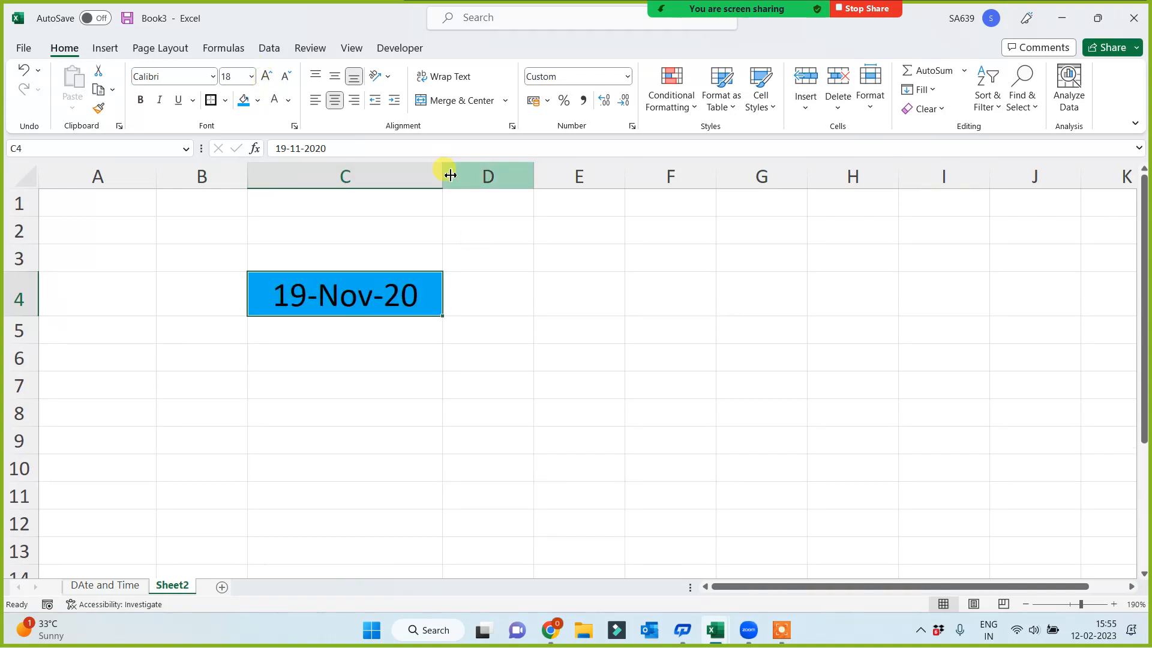
pyautogui.moveTo(444, 175); pyautogui.dragTo(490, 174)
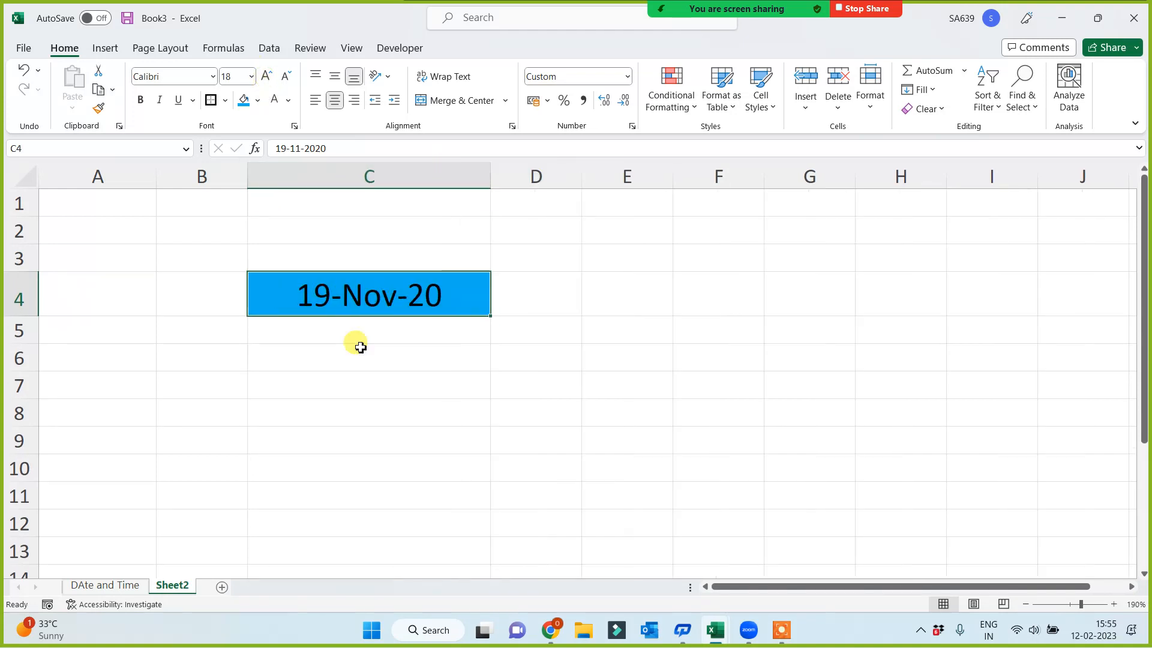
pyautogui.click(98, 213)
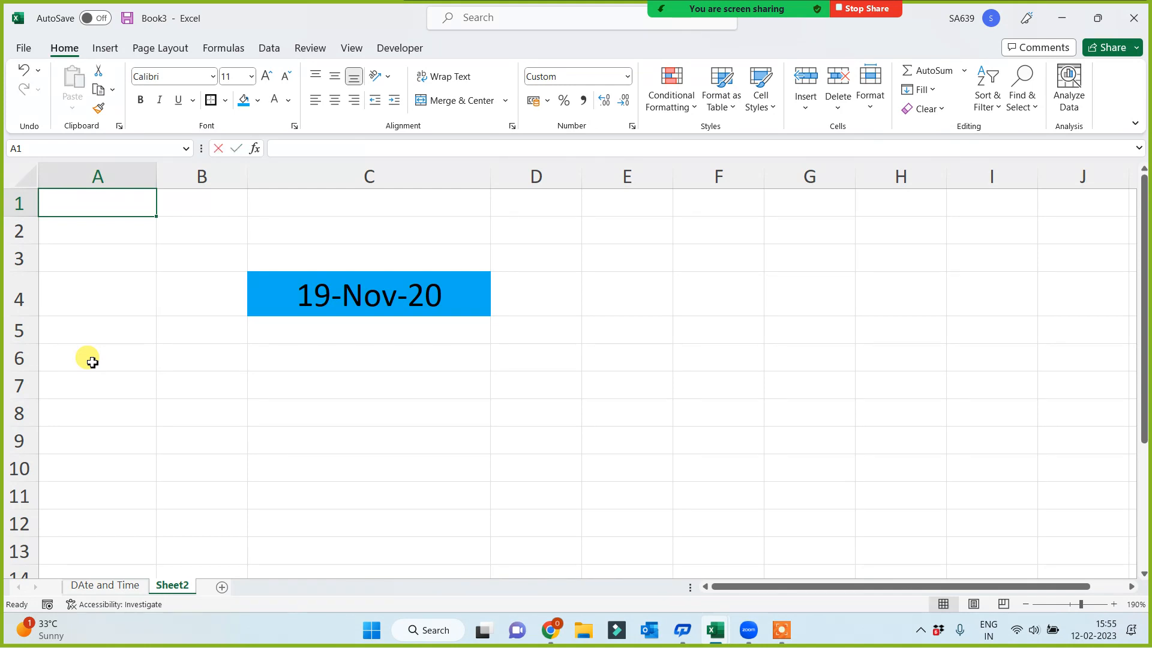
pyautogui.write('=')
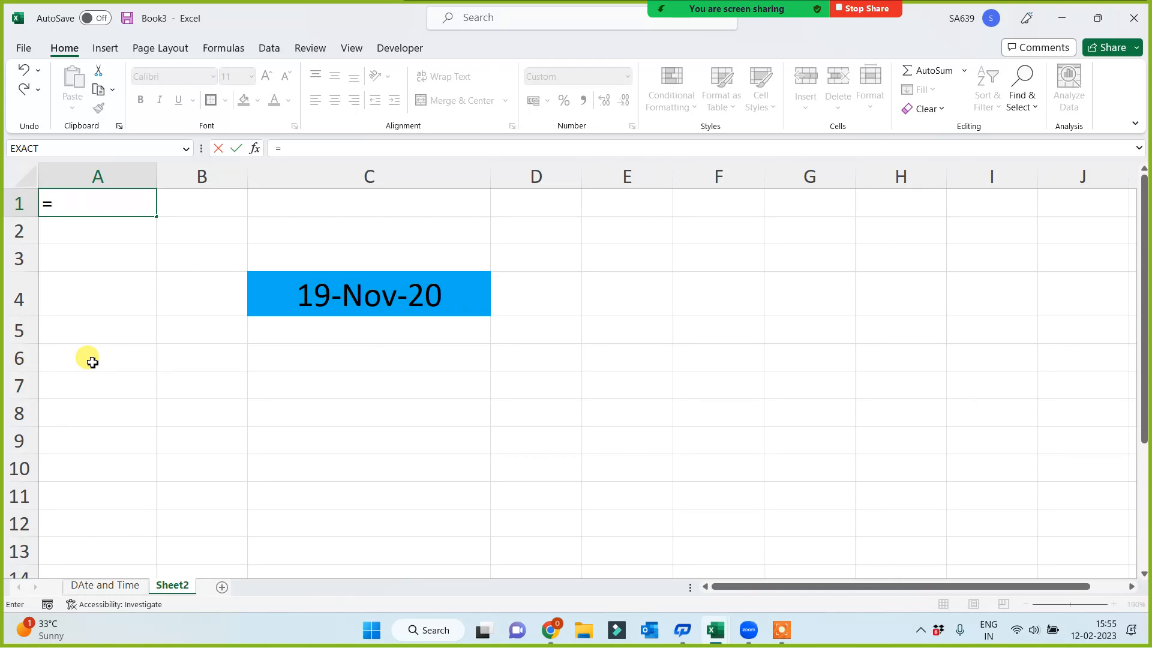
pyautogui.write('dat')
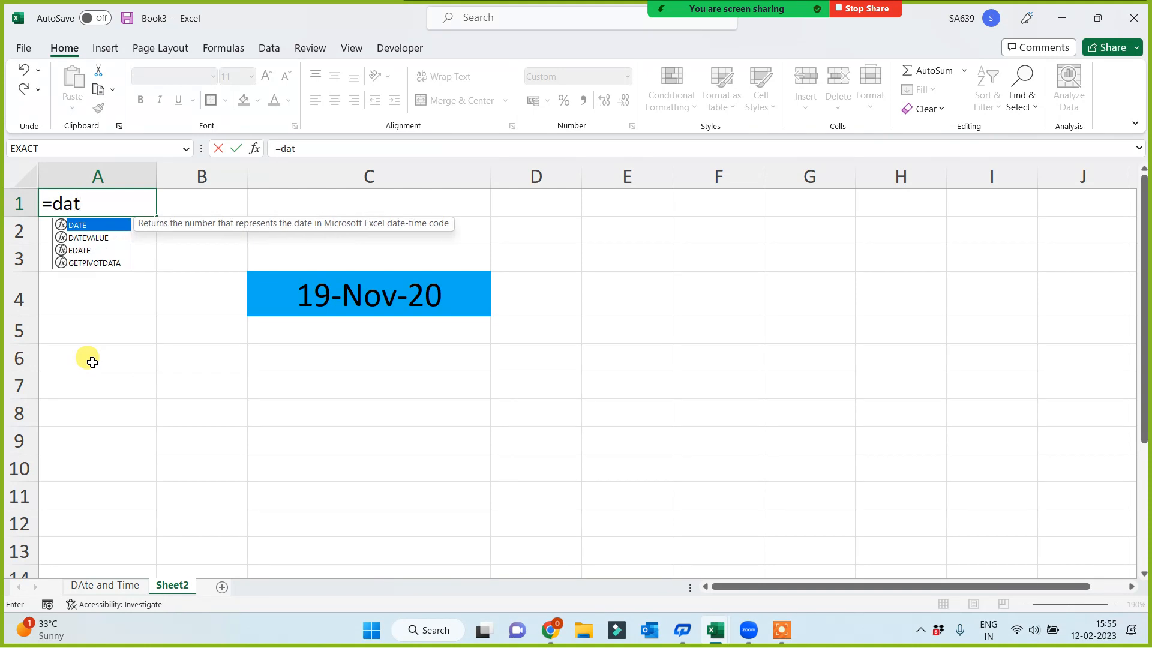
pyautogui.write('e(')
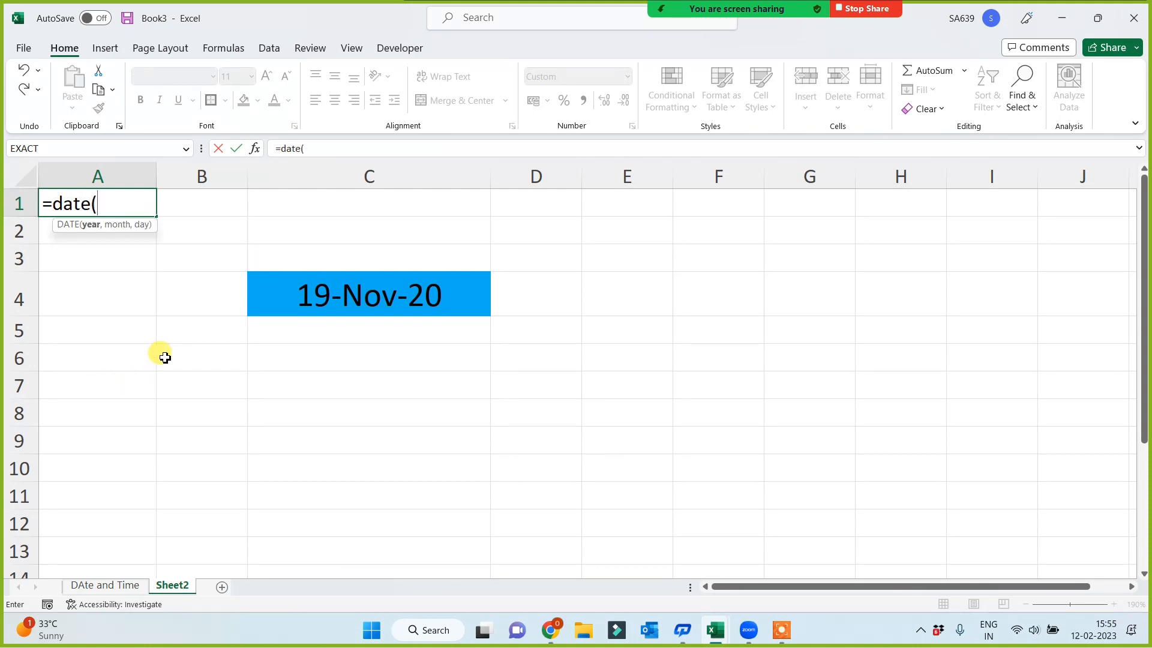
pyautogui.click(329, 292)
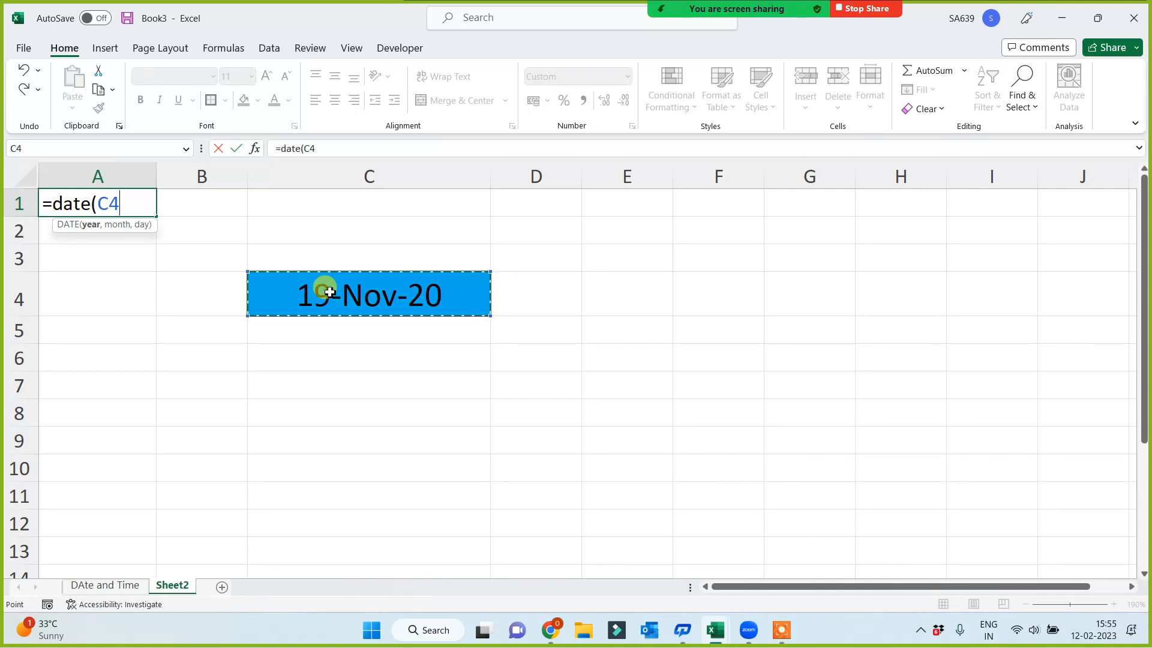
pyautogui.write('-0')
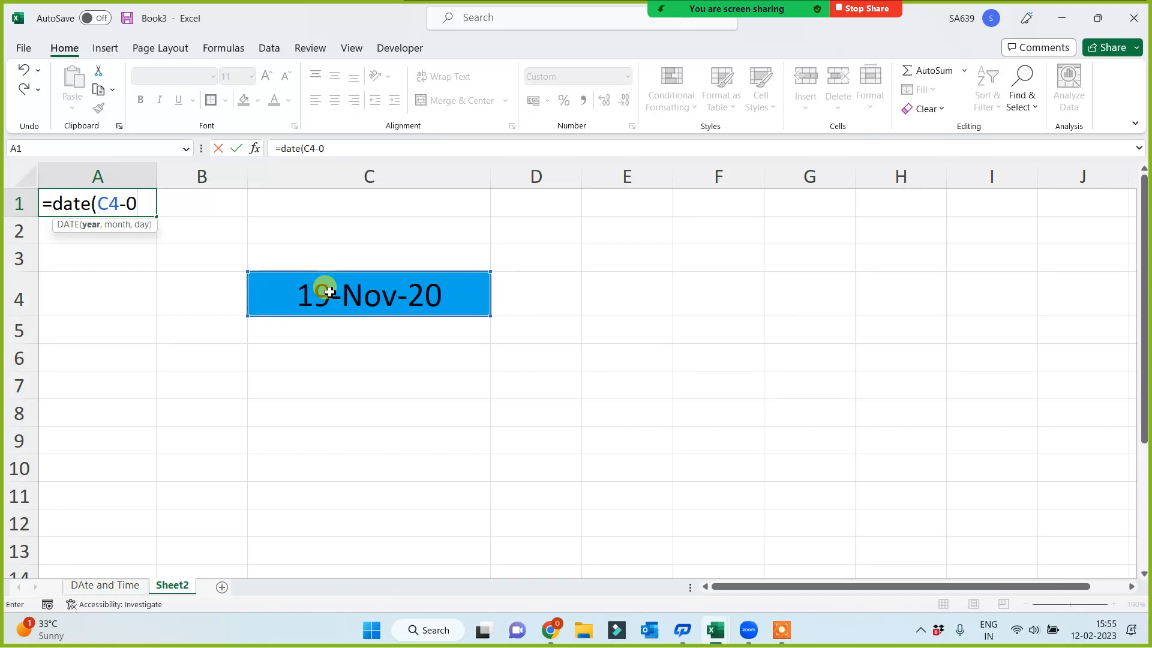
pyautogui.write(',')
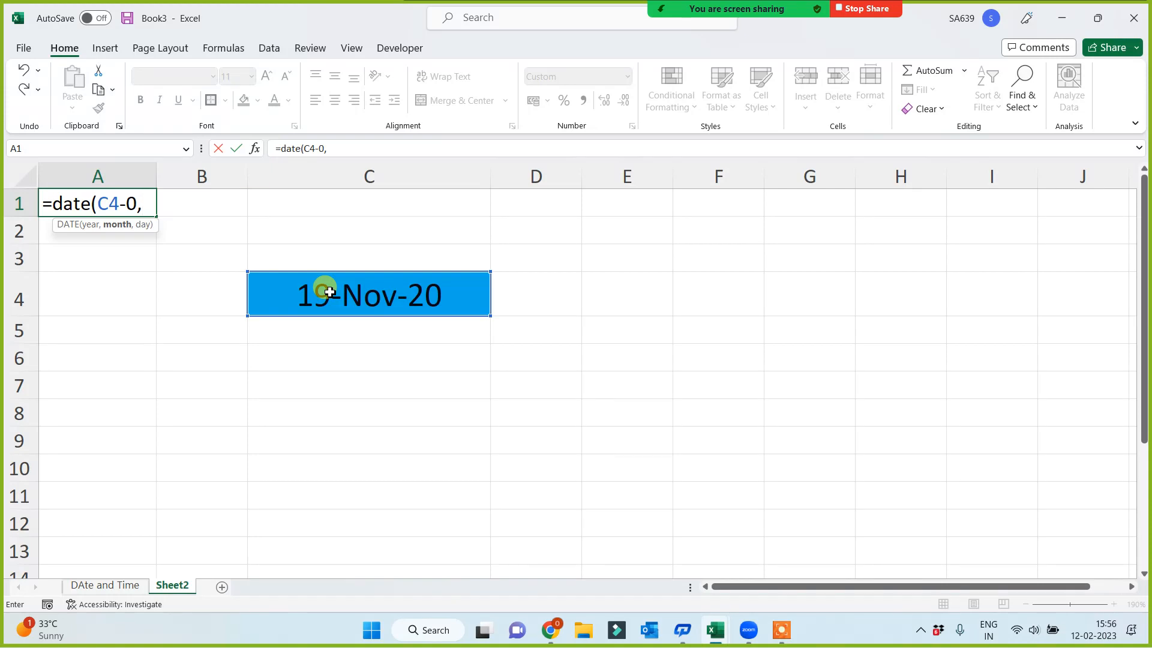
pyautogui.click(333, 296)
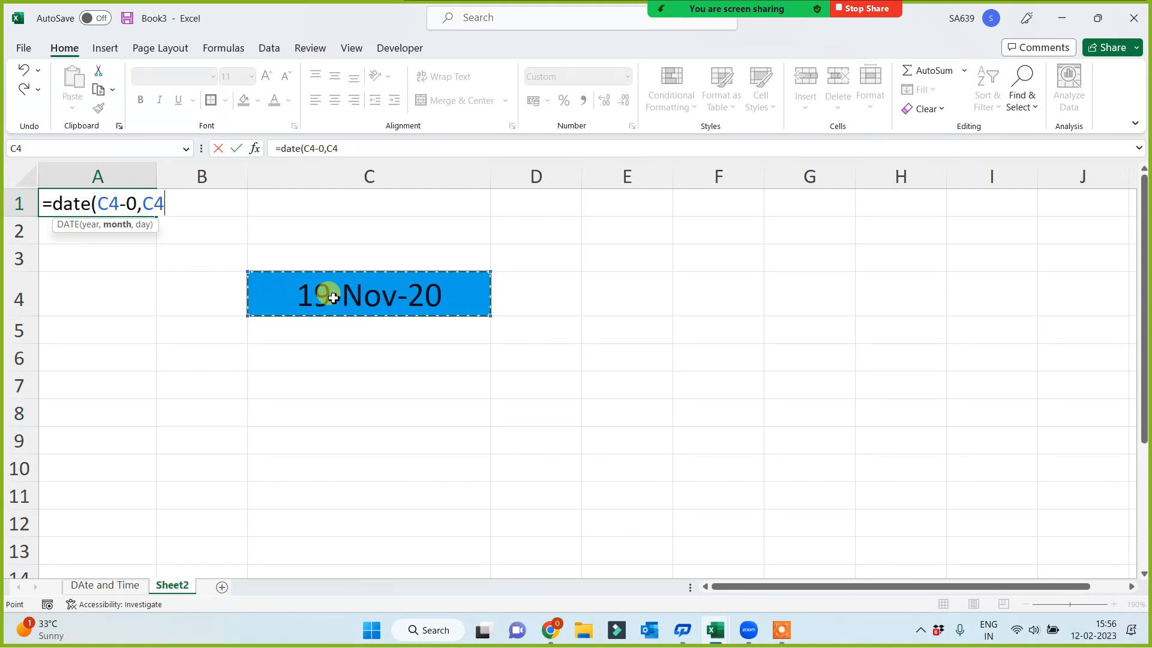
pyautogui.press('Escape')
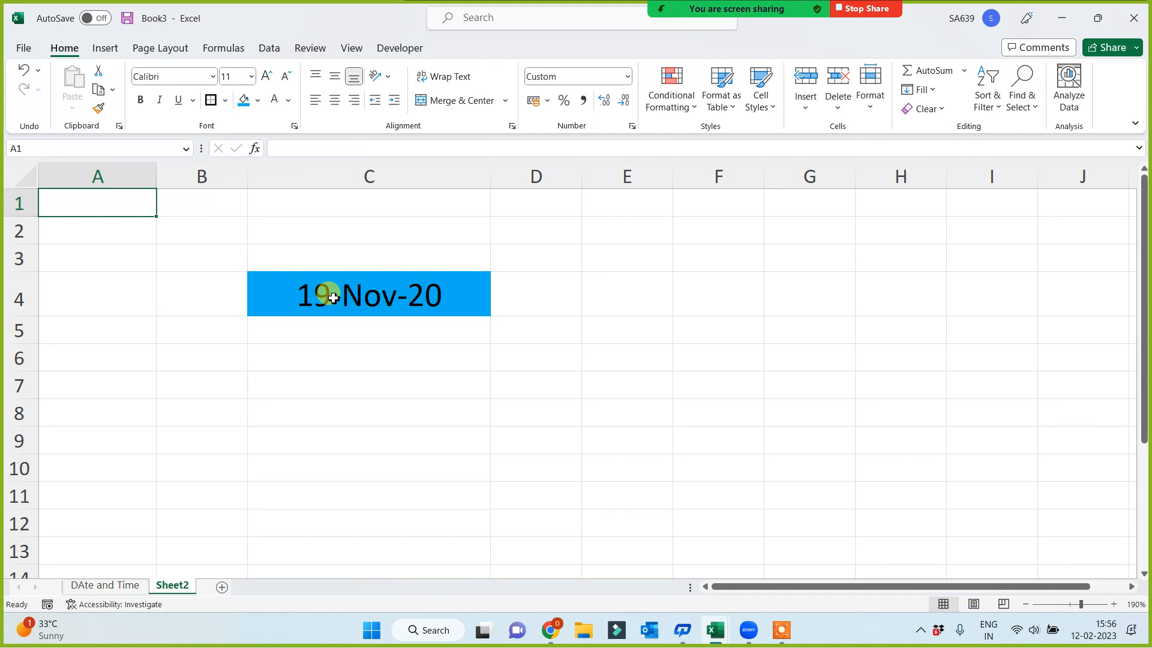
# Enter the fixed date 1 Jan 2020 in cell A1, compare it with the date in C4, and clear it again
pyautogui.click(333, 298)
pyautogui.click(63, 201)
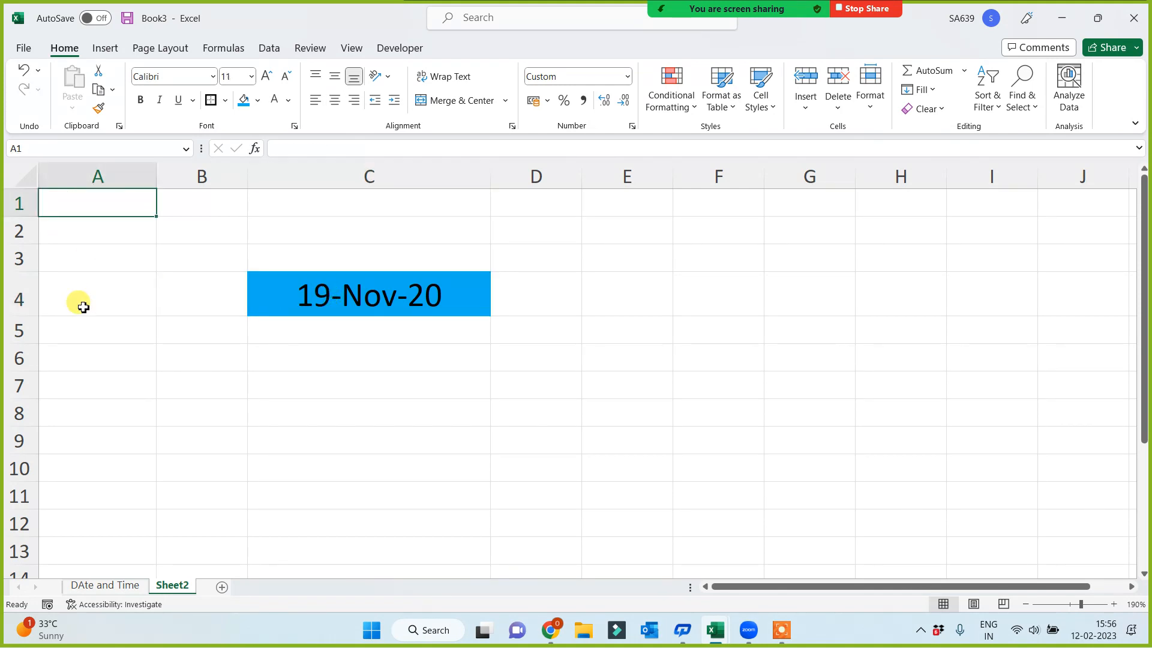
pyautogui.write('1 jan')
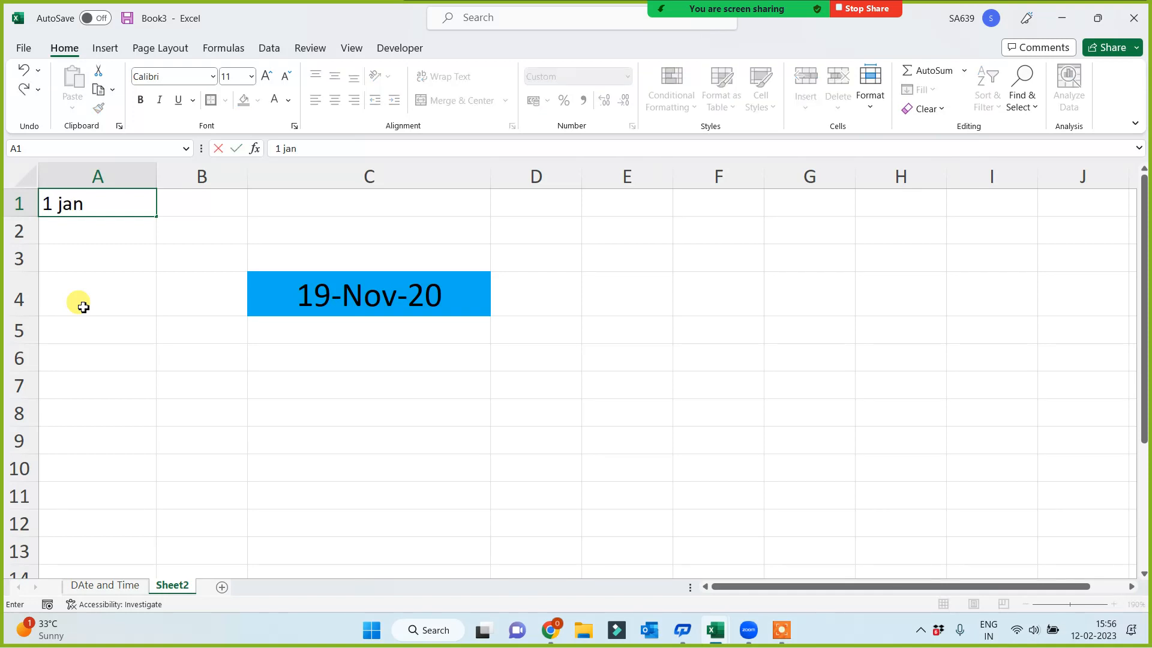
pyautogui.write(' 2020')
pyautogui.press('Return')
pyautogui.click(356, 296)
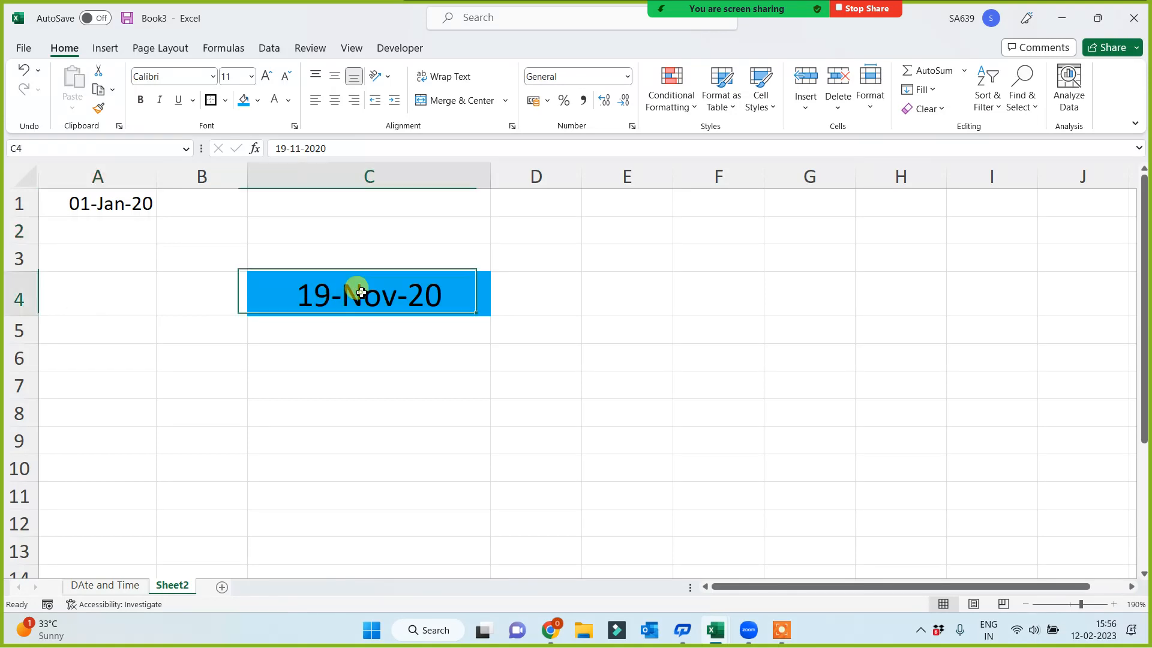
pyautogui.click(101, 202)
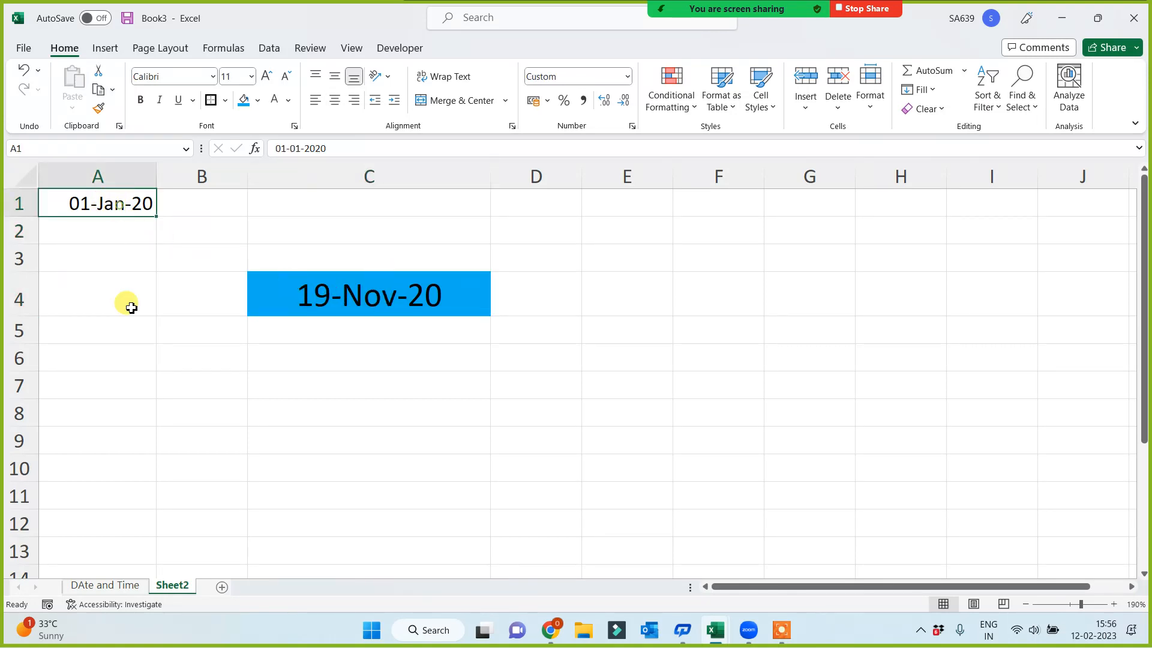
pyautogui.press('Delete')
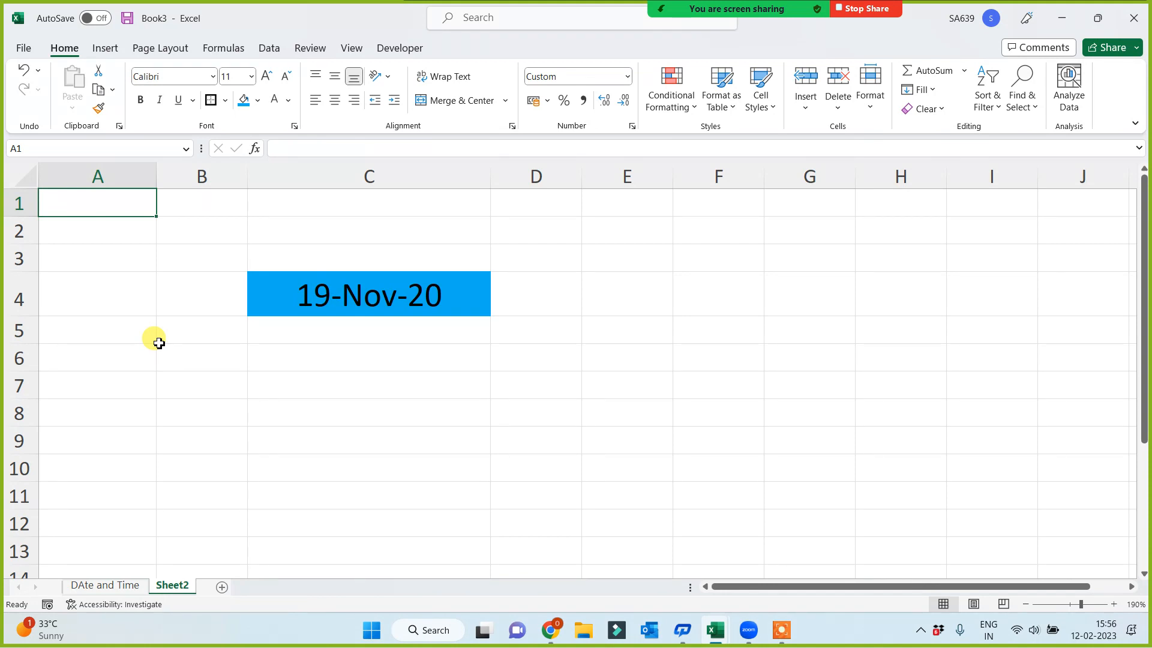
# Enter the formula =DATE(YEAR(C4),1,1) in cell A1 to derive the first day of the year from C4
pyautogui.write('=date(')
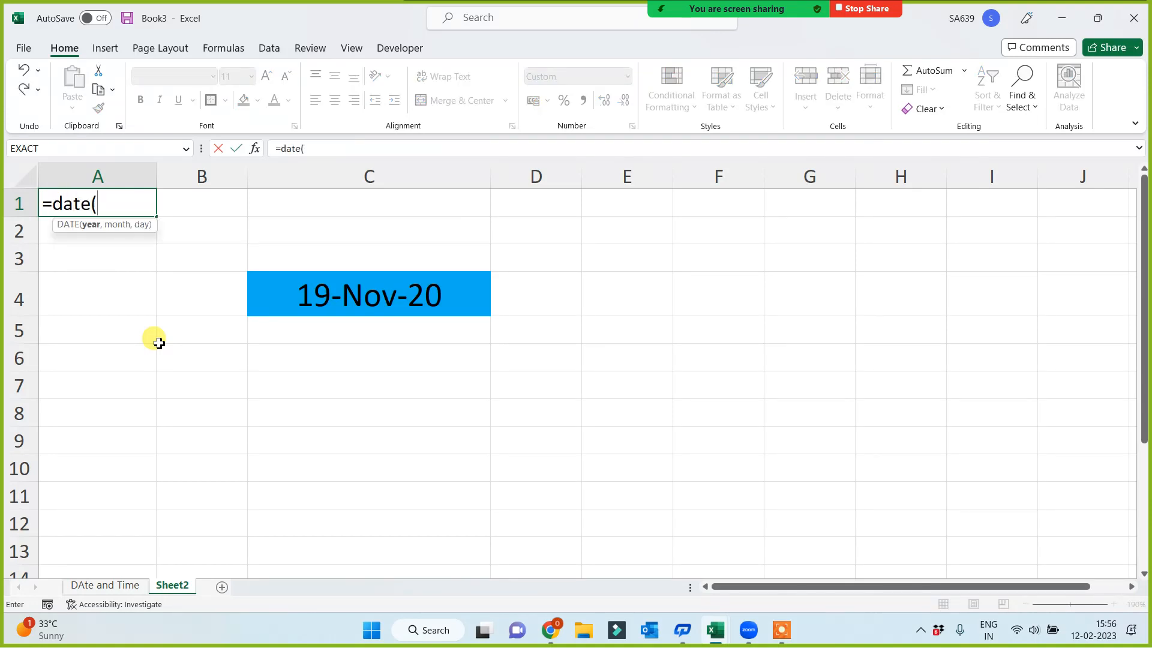
pyautogui.write('y')
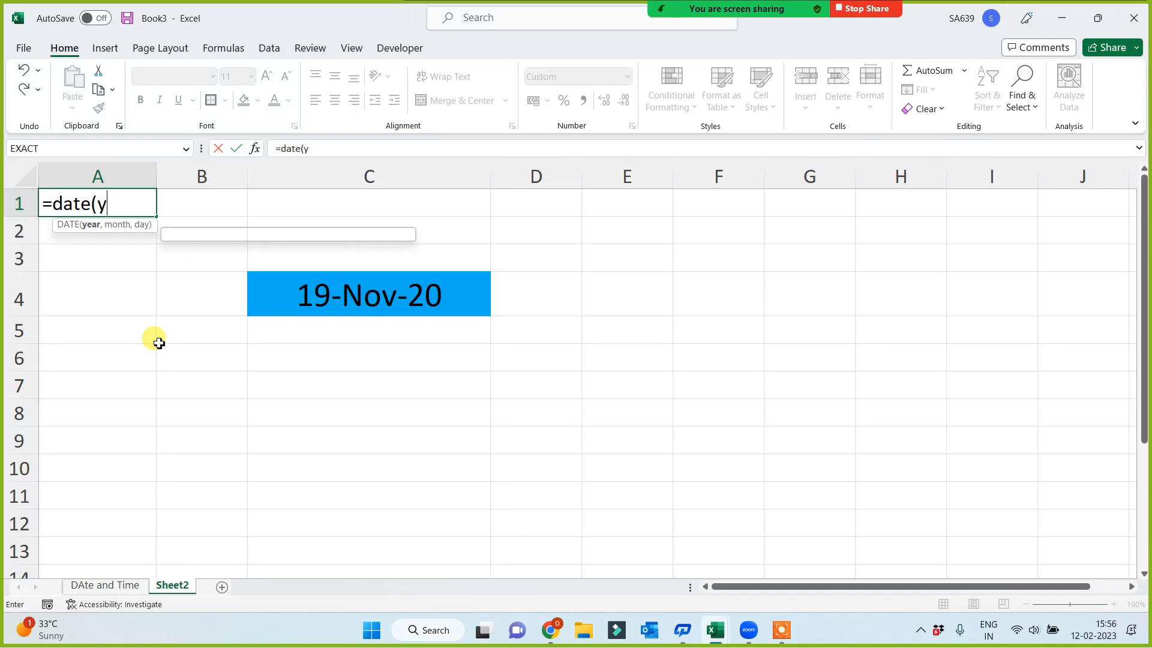
pyautogui.write('ear(')
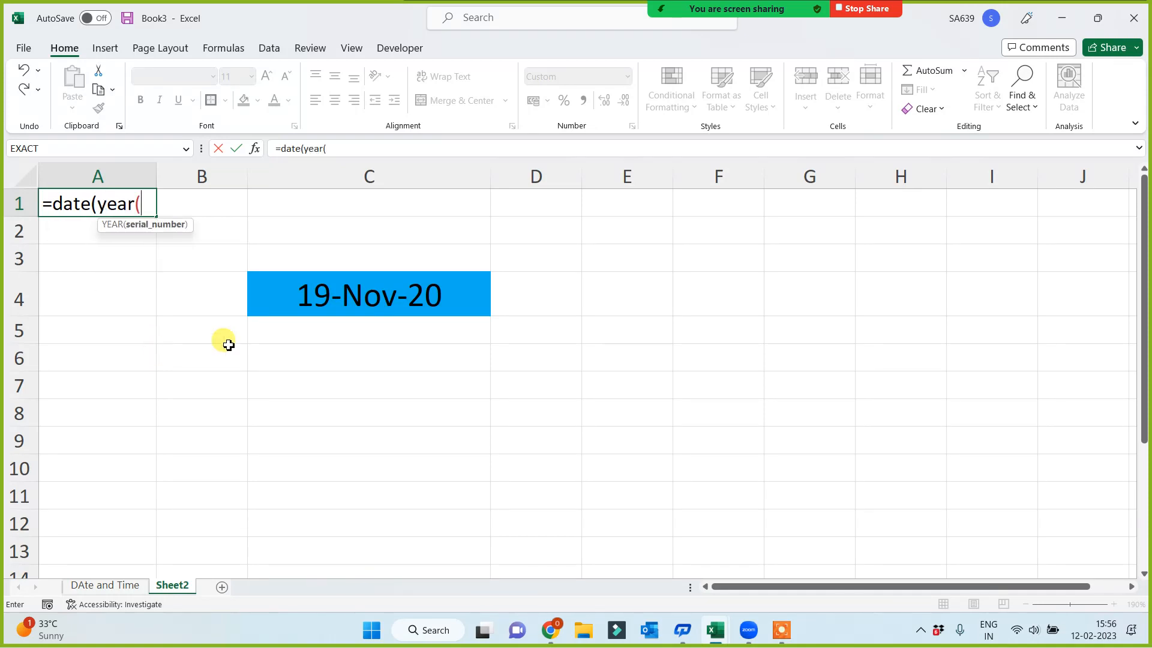
pyautogui.click(334, 298)
pyautogui.write(')')
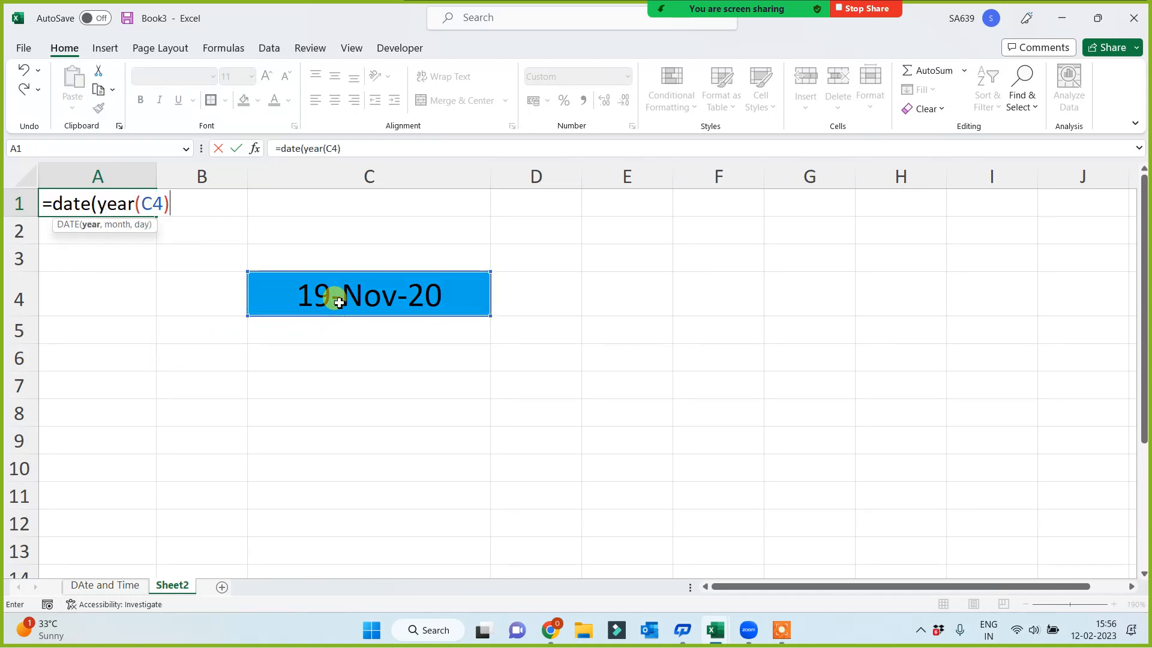
pyautogui.write(',1,1)')
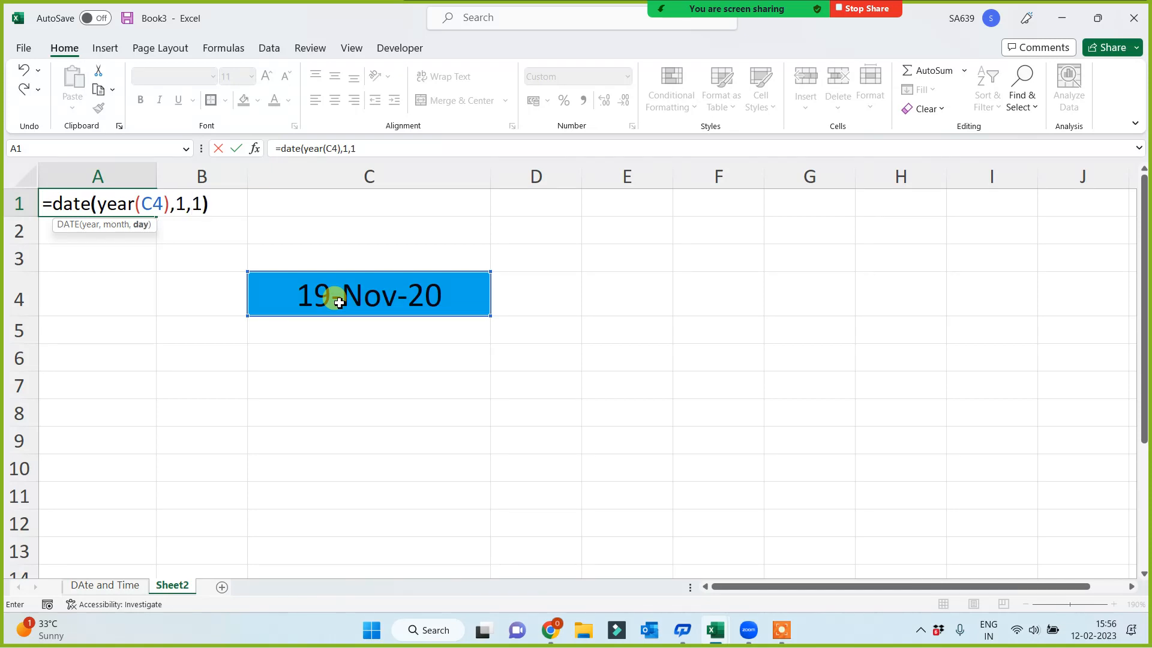
pyautogui.press('Return')
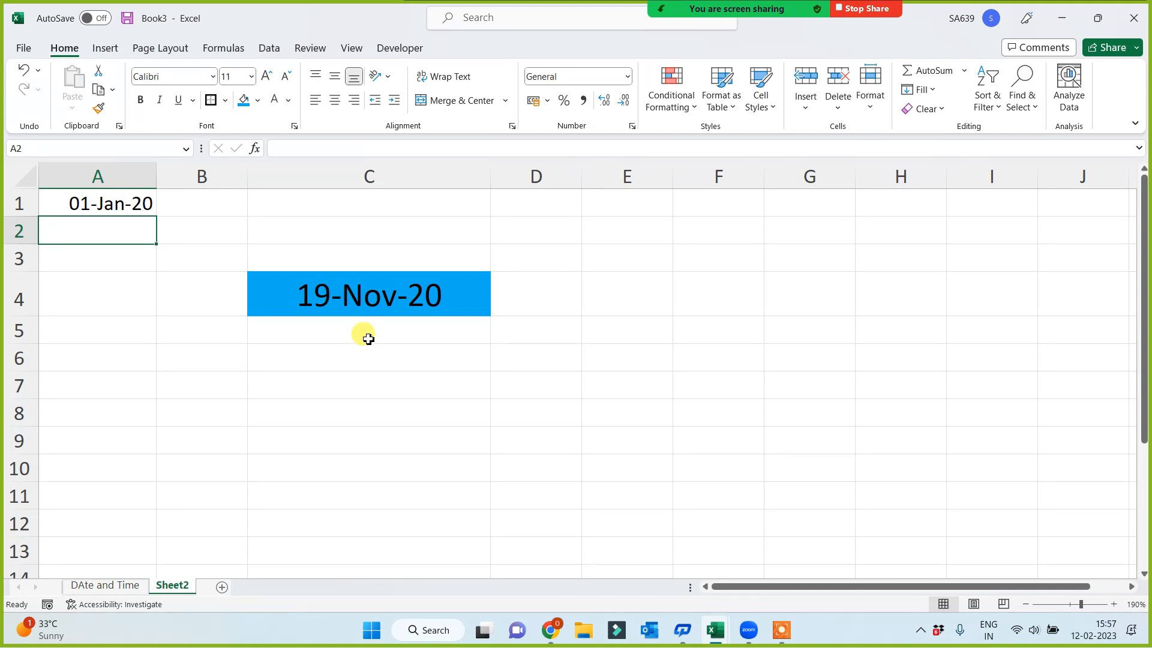
# Try the formula =DATE(2020,1,1) with a fixed year in cell C7 and delete it again
pyautogui.click(349, 378)
pyautogui.write('=date(')
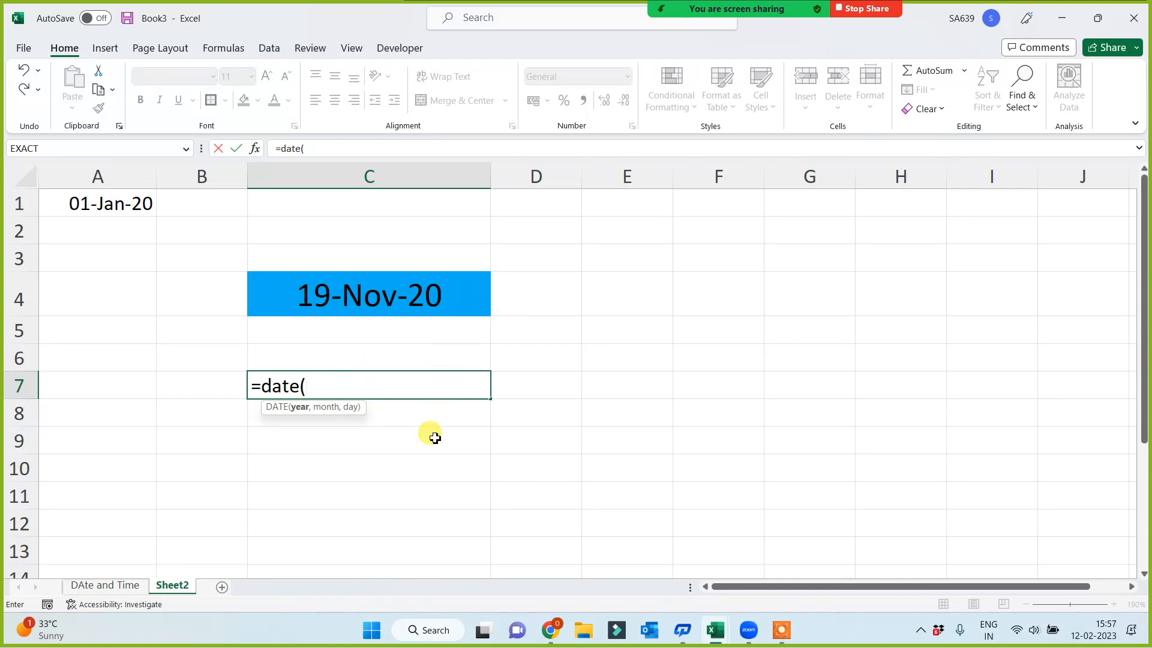
pyautogui.write('2020,')
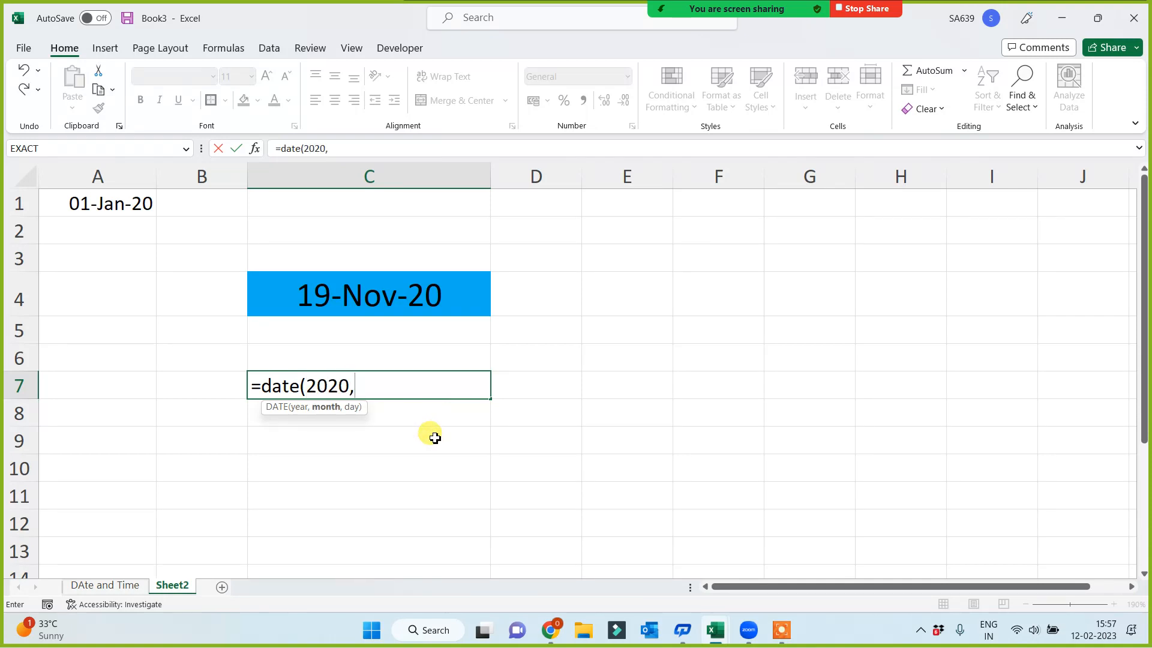
pyautogui.write('1')
pyautogui.write(',1)')
pyautogui.press('Return')
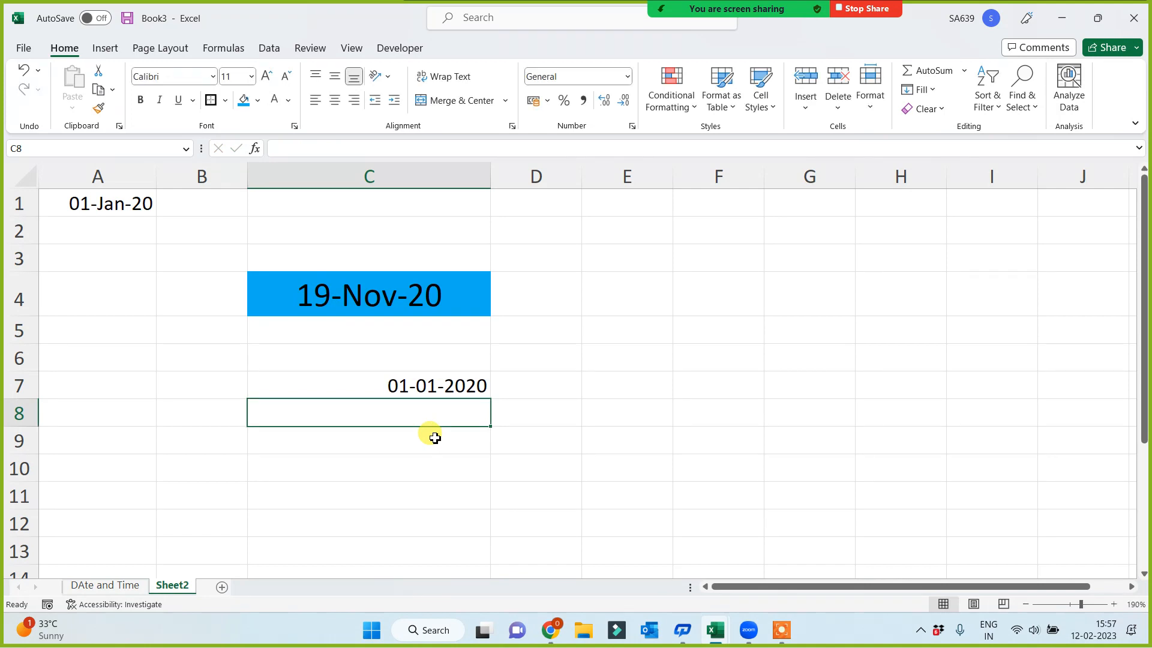
pyautogui.press('Up')
pyautogui.press('Delete')
# Set the date in cell C4 to 15 June 2025 and check the formula in A1
pyautogui.click(379, 290)
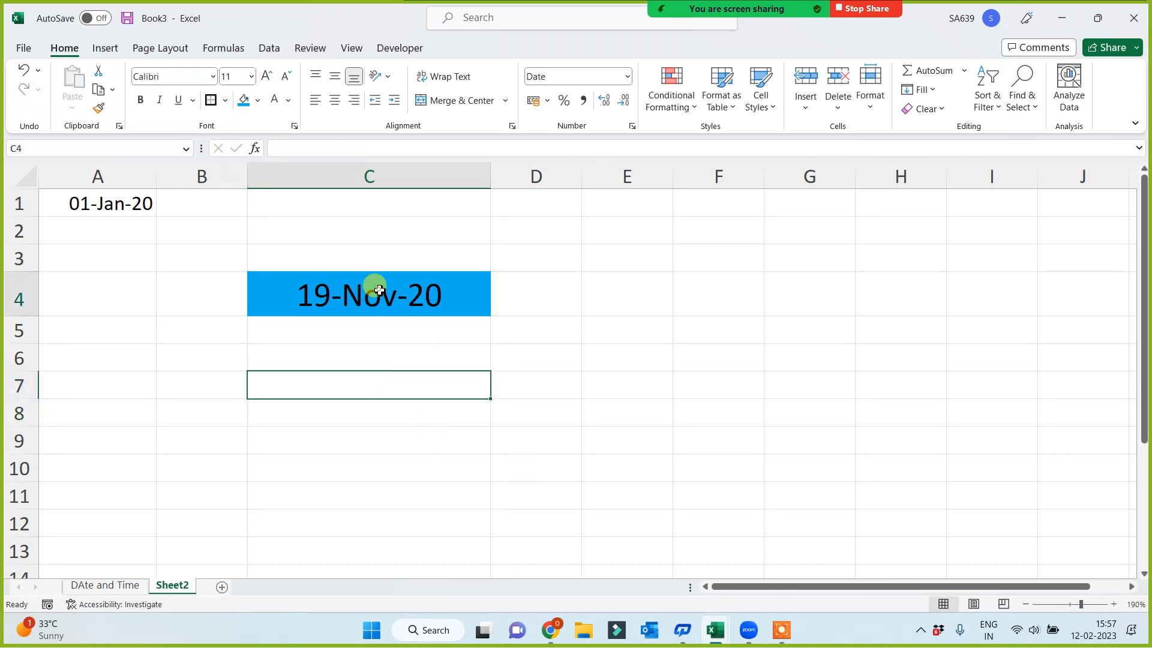
pyautogui.write('15 j')
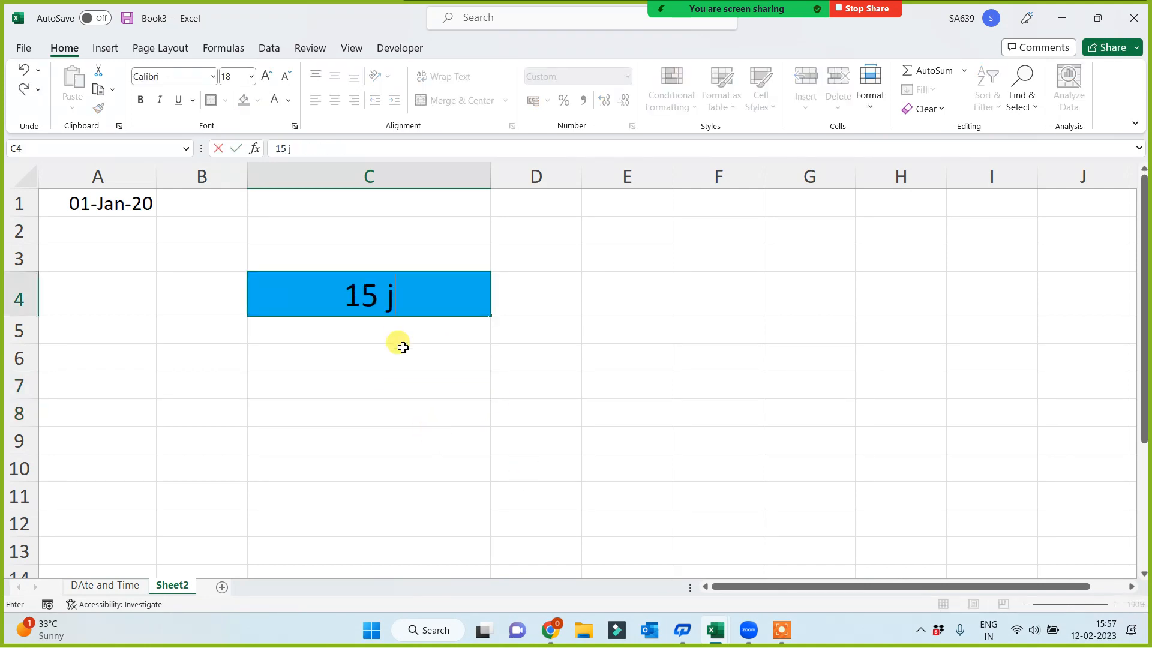
pyautogui.write('une 2025')
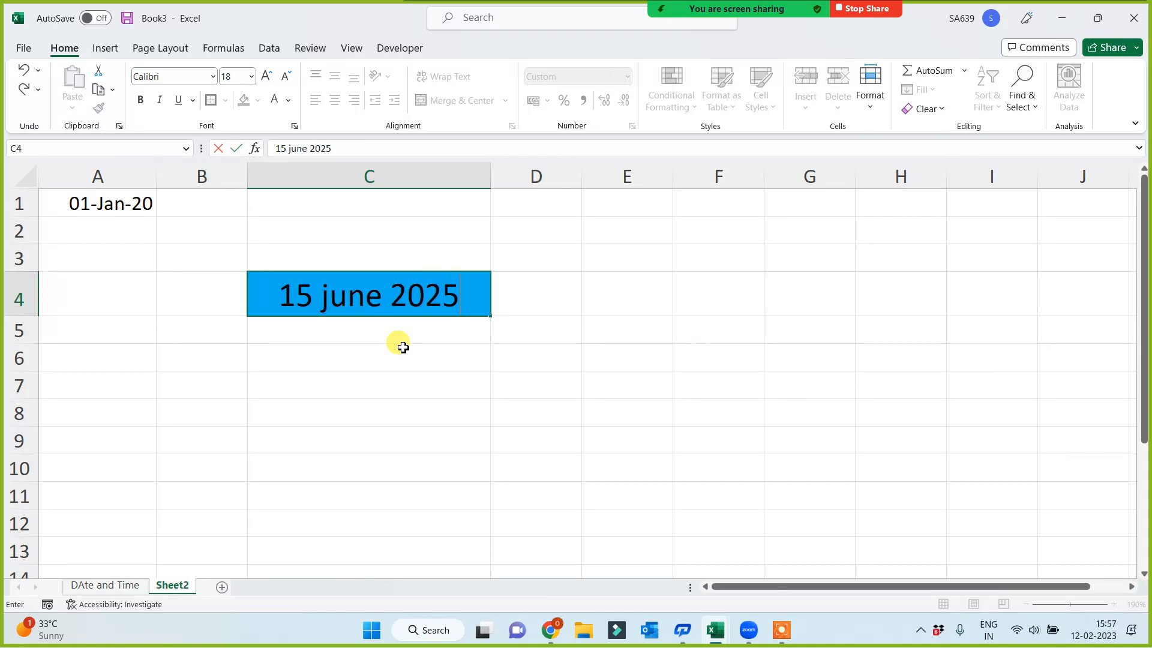
pyautogui.press('Return')
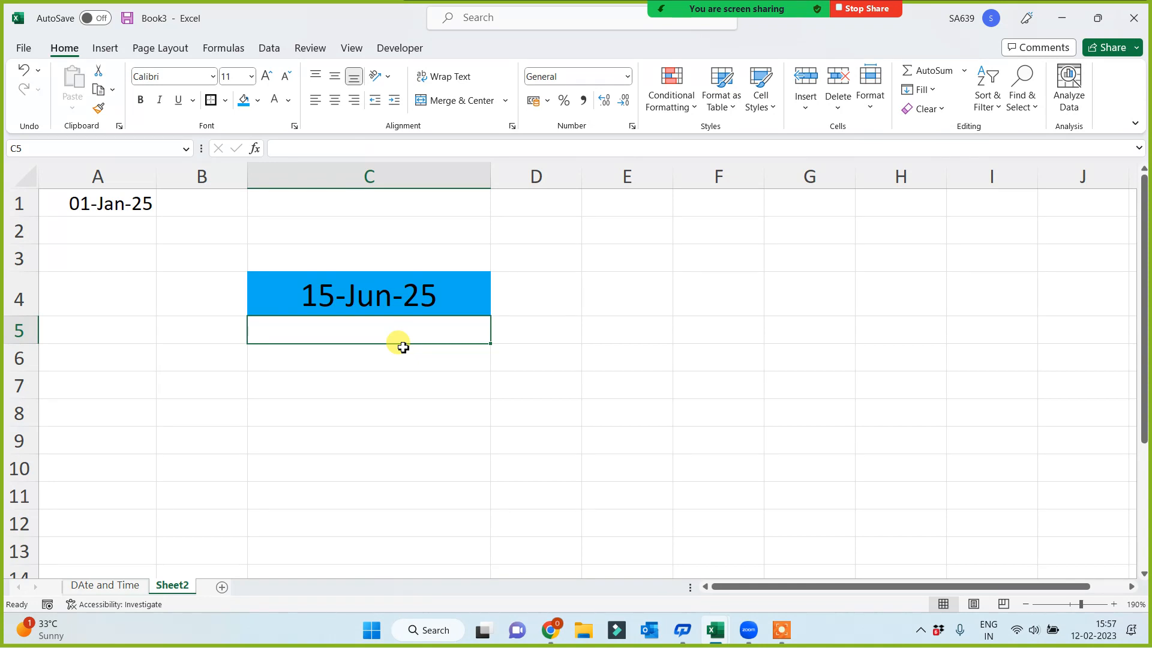
pyautogui.click(108, 199)
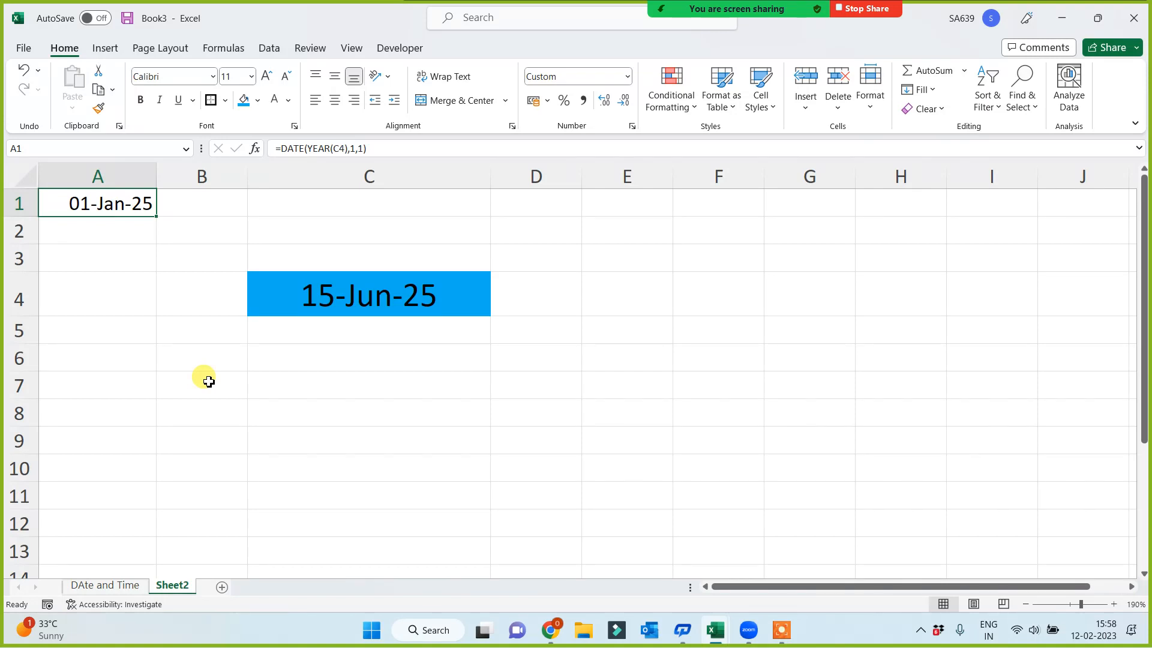
pyautogui.click(312, 408)
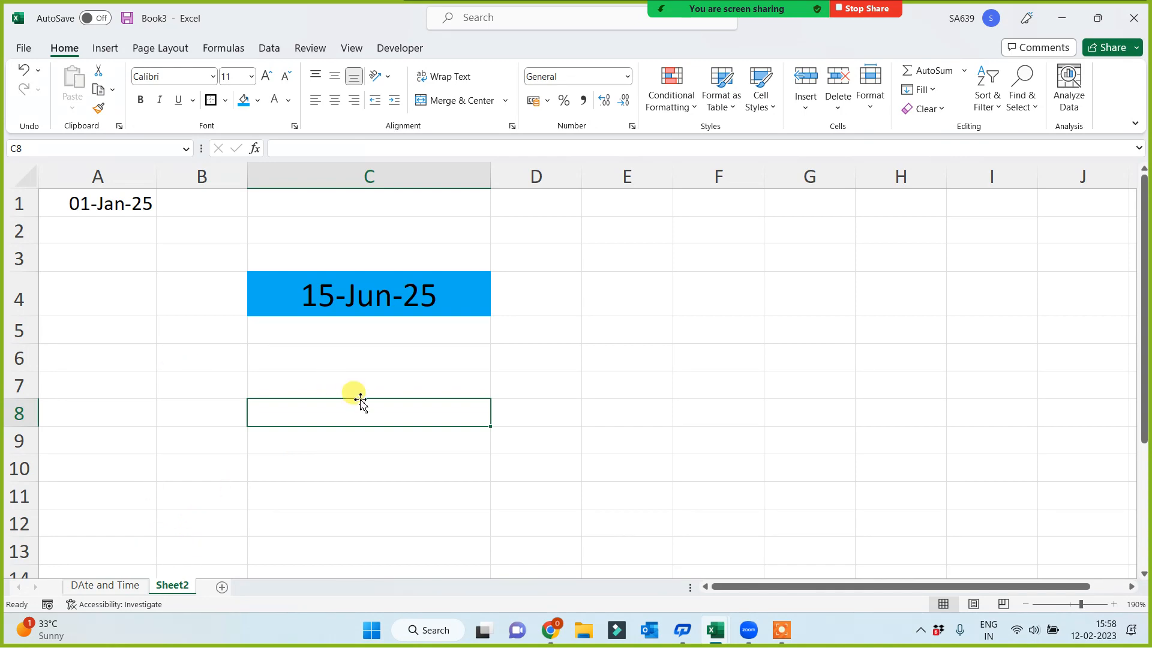
# Review the date functions listed in column A of the DAte and Time sheet
pyautogui.click(94, 586)
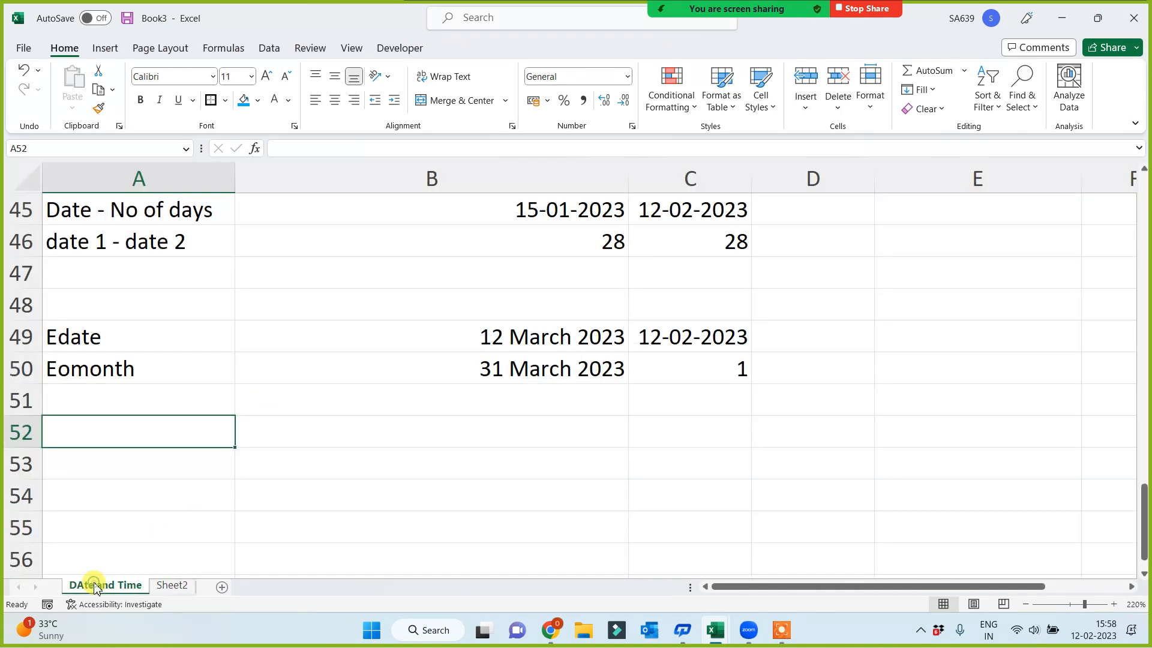
pyautogui.scroll(12, 238, 372)
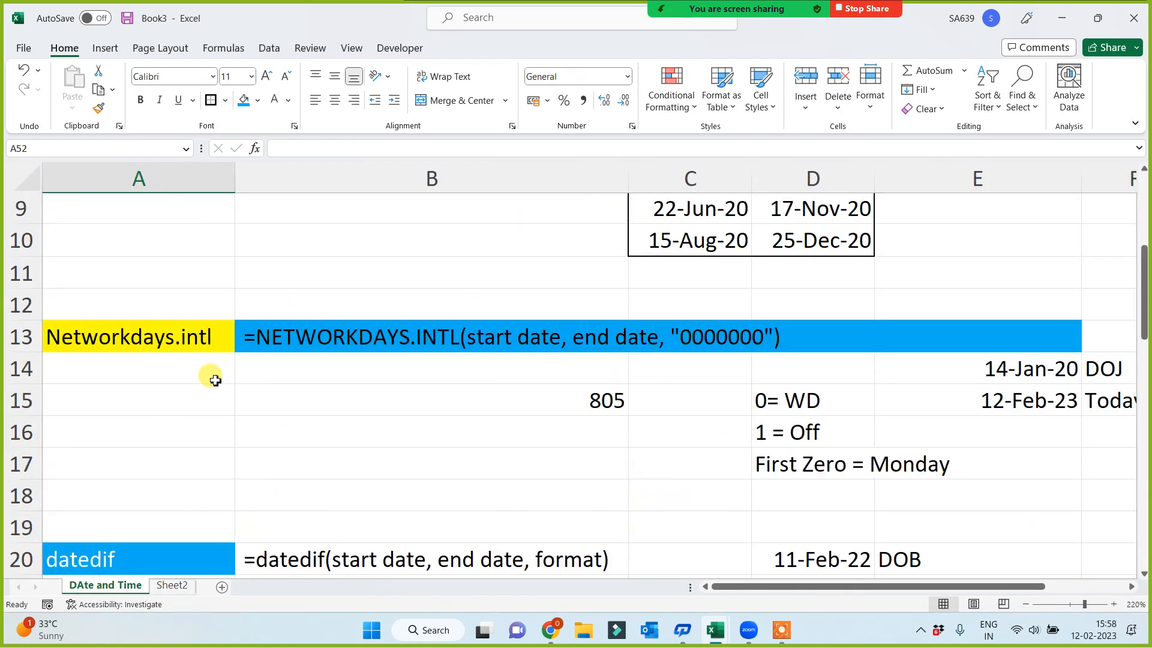
pyautogui.scroll(3, 215, 380)
pyautogui.click(115, 178)
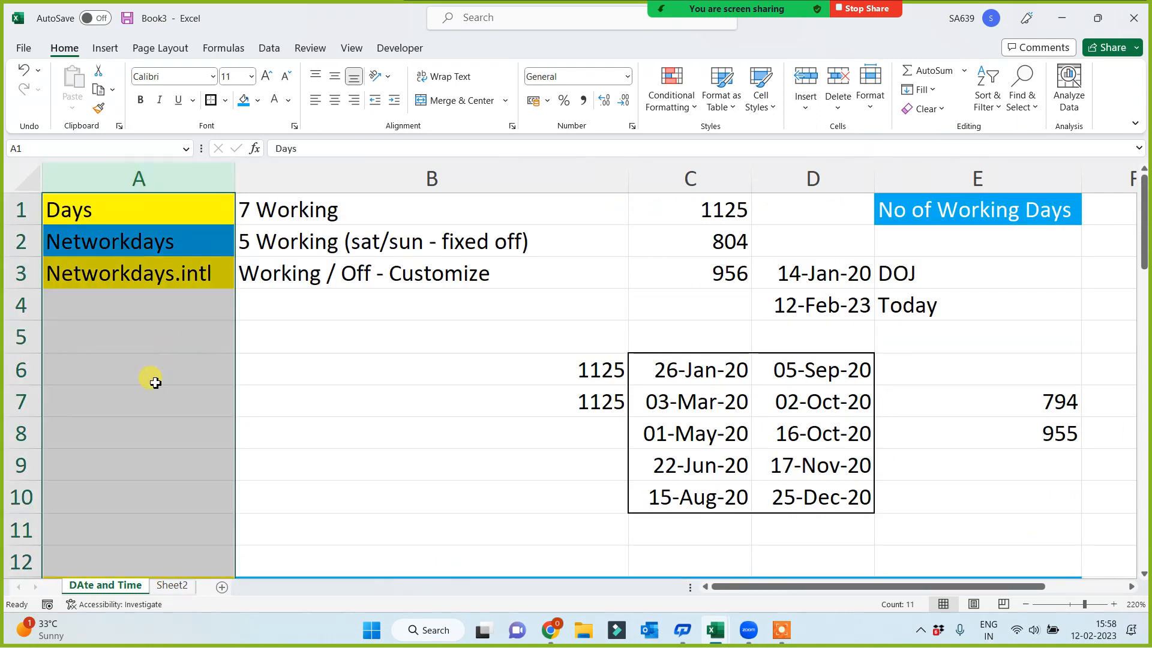
pyautogui.click(154, 383)
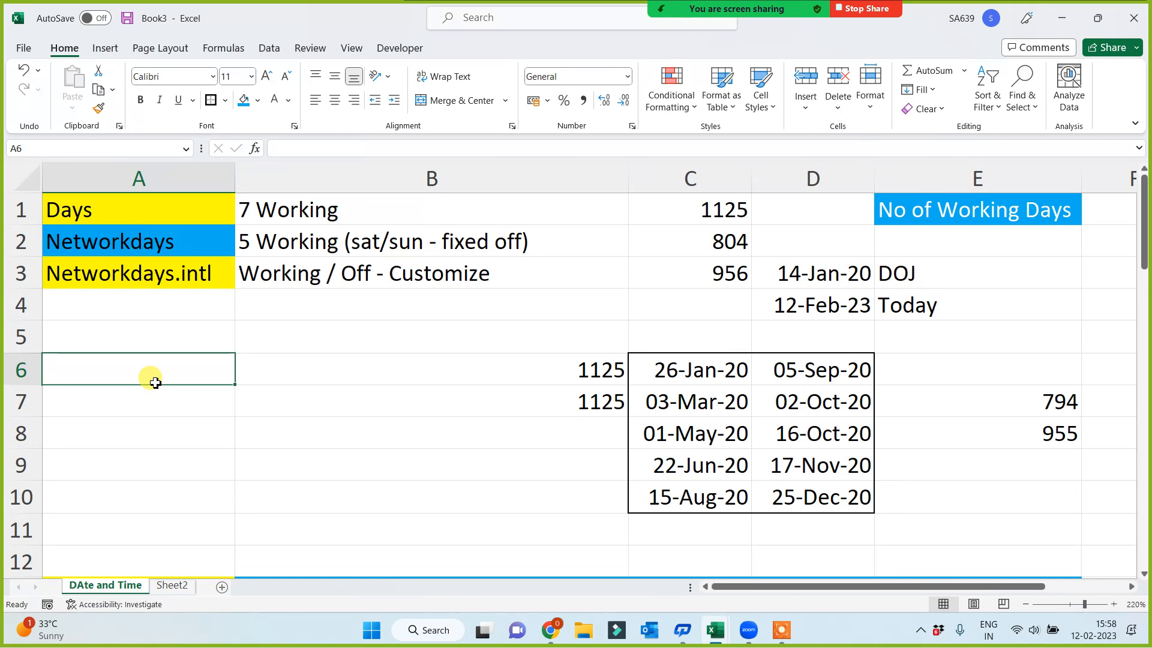
# Insert a new worksheet after the DAte and Time sheet and name it Basic
pyautogui.click(221, 588)
pyautogui.scroll(3, 185, 455)
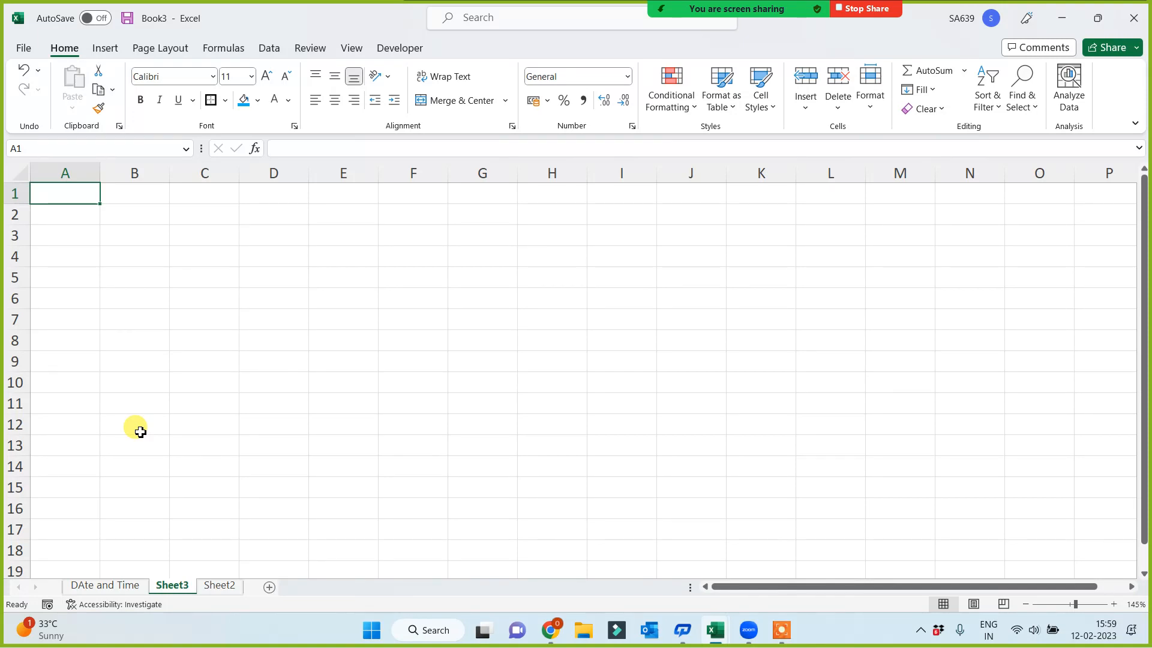
pyautogui.doubleClick(168, 584)
pyautogui.write('Basic')
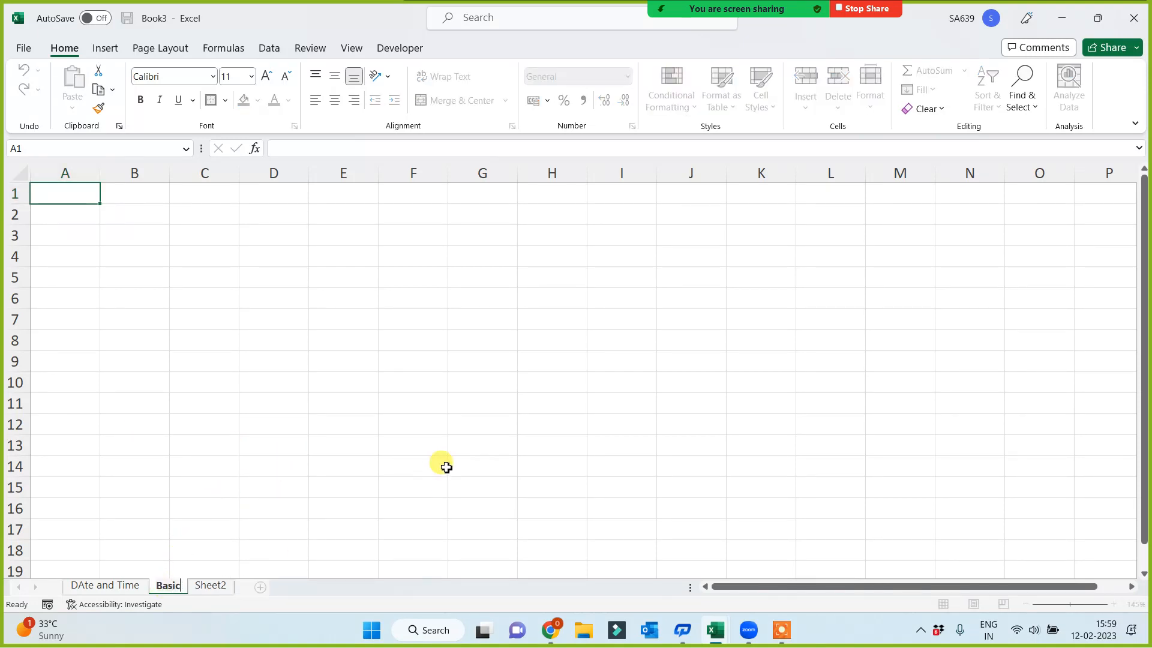
pyautogui.moveTo(262, 378); pyautogui.dragTo(262, 370)
# Enter the labels isnumber, istext, isodd and iseven in cells A1 to A4 of the Basic sheet
pyautogui.keyDown('ctrl'); pyautogui.scroll(2, 288, 353); pyautogui.keyUp('ctrl')
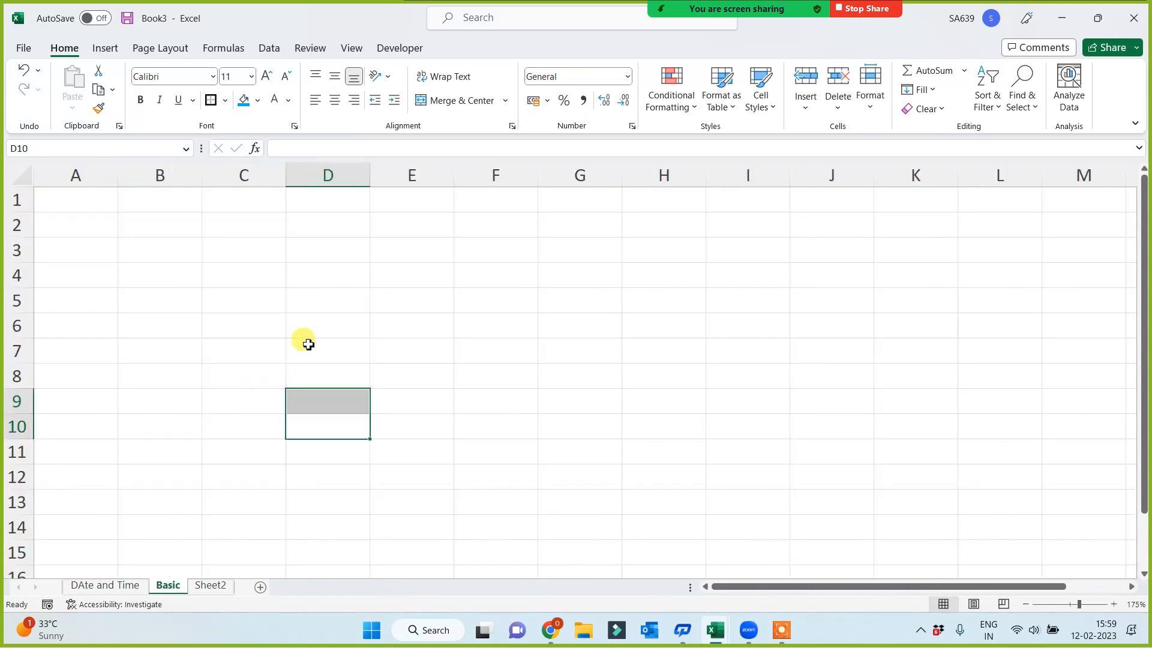
pyautogui.keyDown('ctrl'); pyautogui.scroll(3, 270, 300); pyautogui.keyUp('ctrl')
pyautogui.click(201, 274)
pyautogui.click(103, 200)
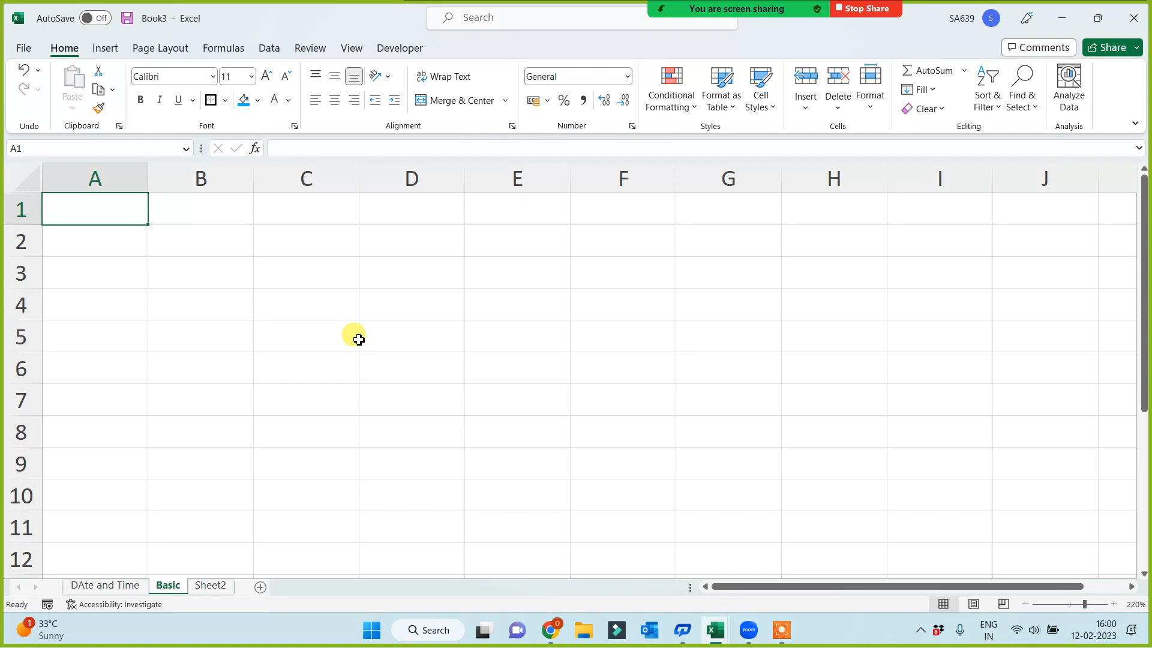
pyautogui.write('isnumber')
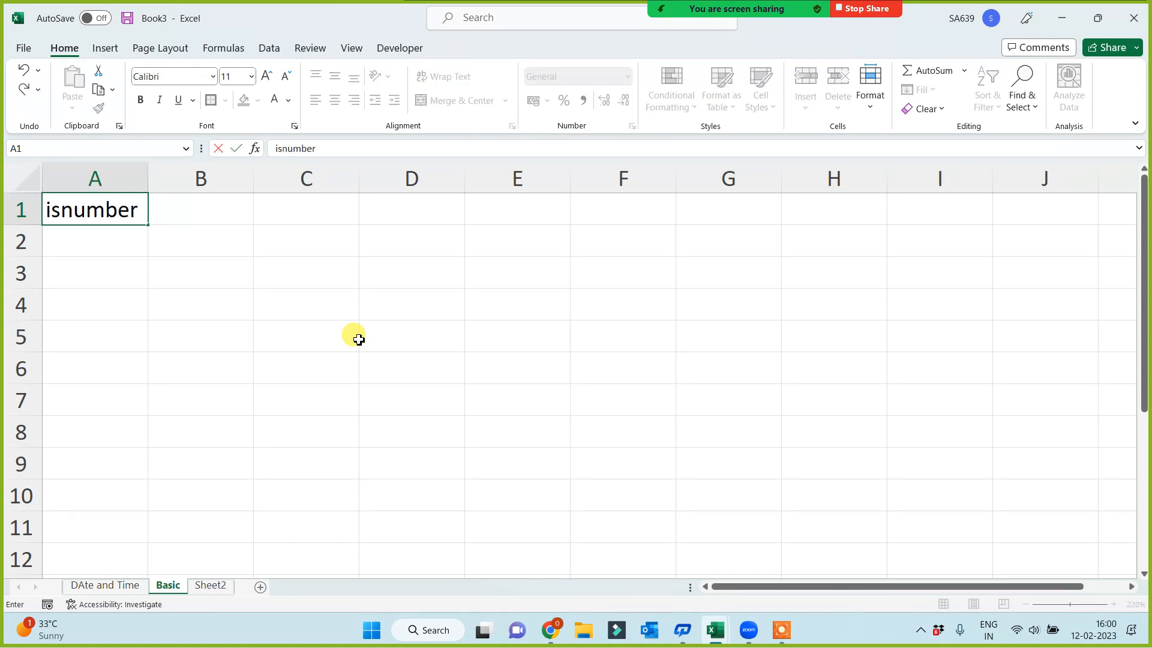
pyautogui.press('Return')
pyautogui.write('istext')
pyautogui.press('Return')
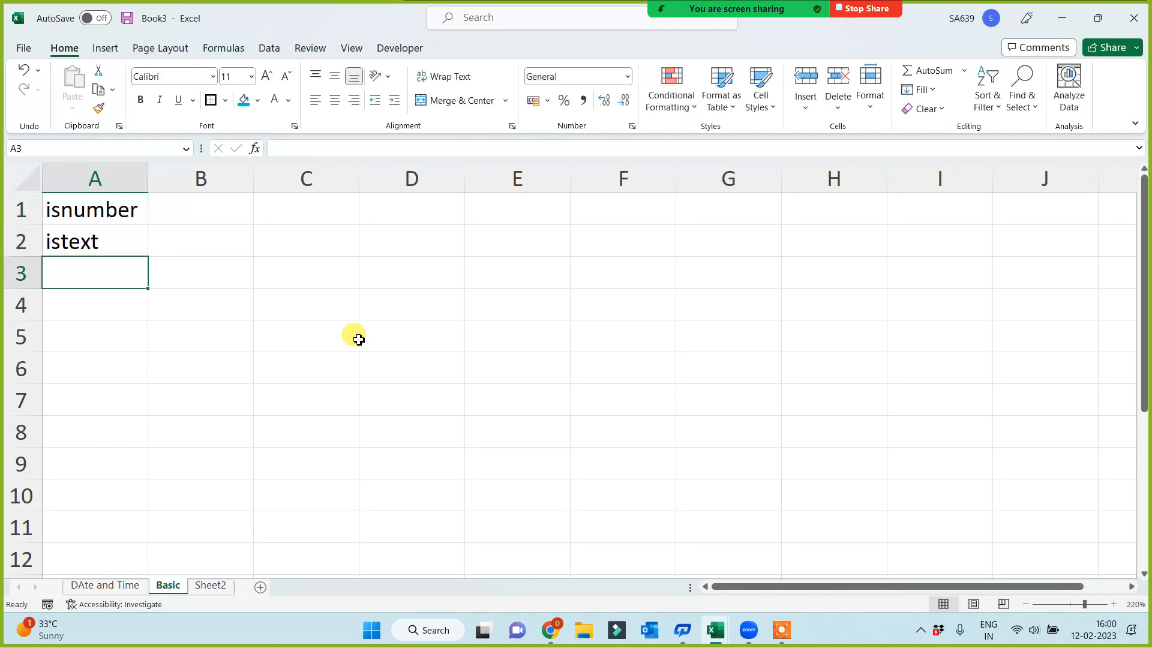
pyautogui.write('isodd')
pyautogui.press('Return')
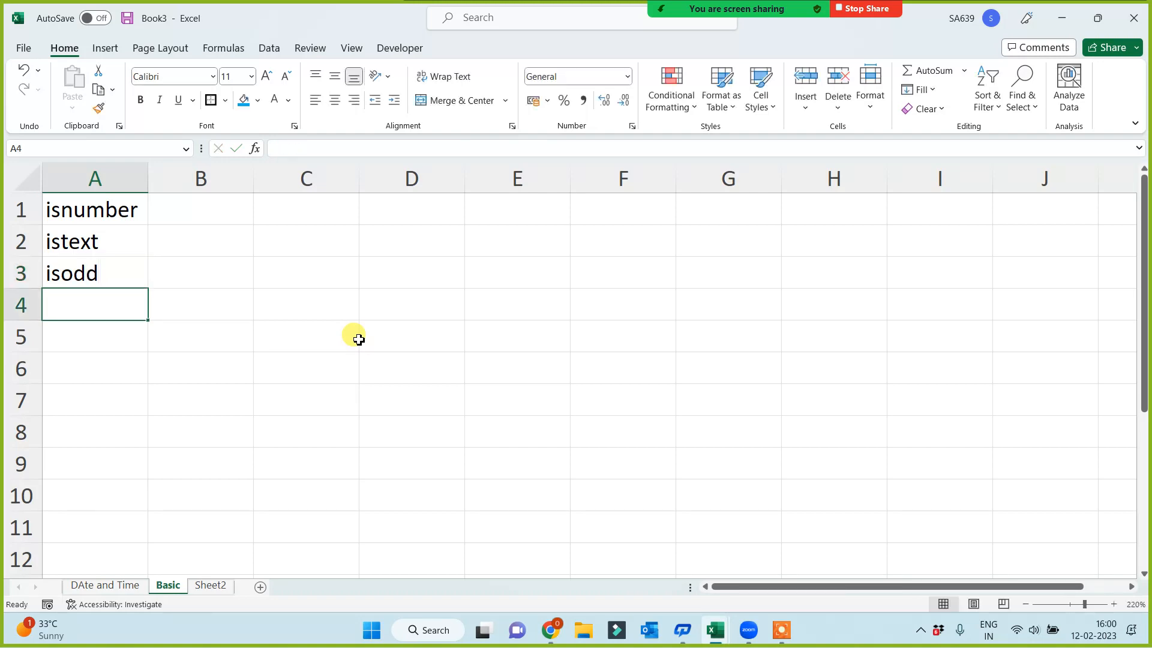
pyautogui.write('iseven')
pyautogui.press('Return')
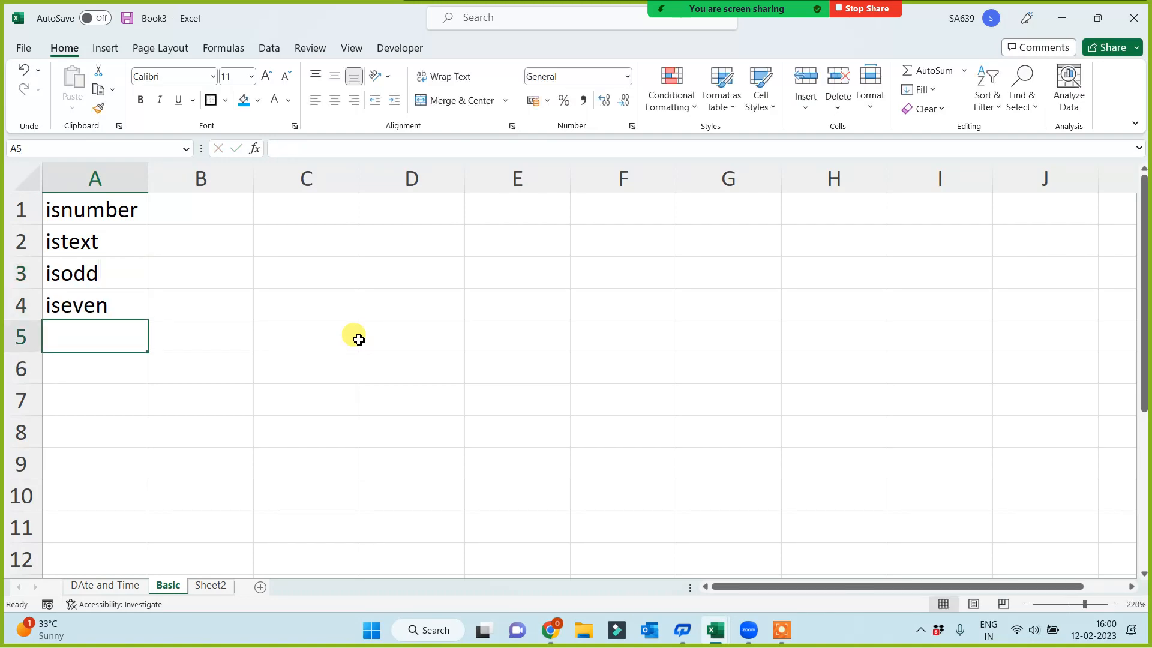
# Add the labels isblank in cell A5 and iserror in cell A6
pyautogui.write('isblank')
pyautogui.press('Return')
pyautogui.write('e')
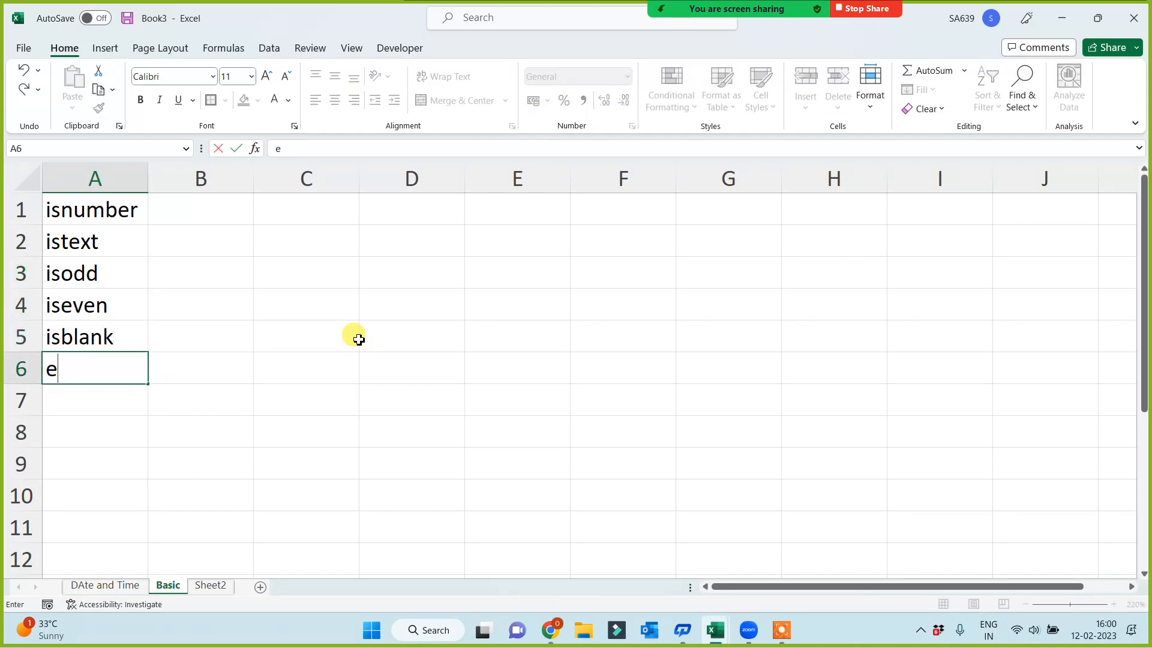
pyautogui.press('BackSpace')
pyautogui.write('iserroir')
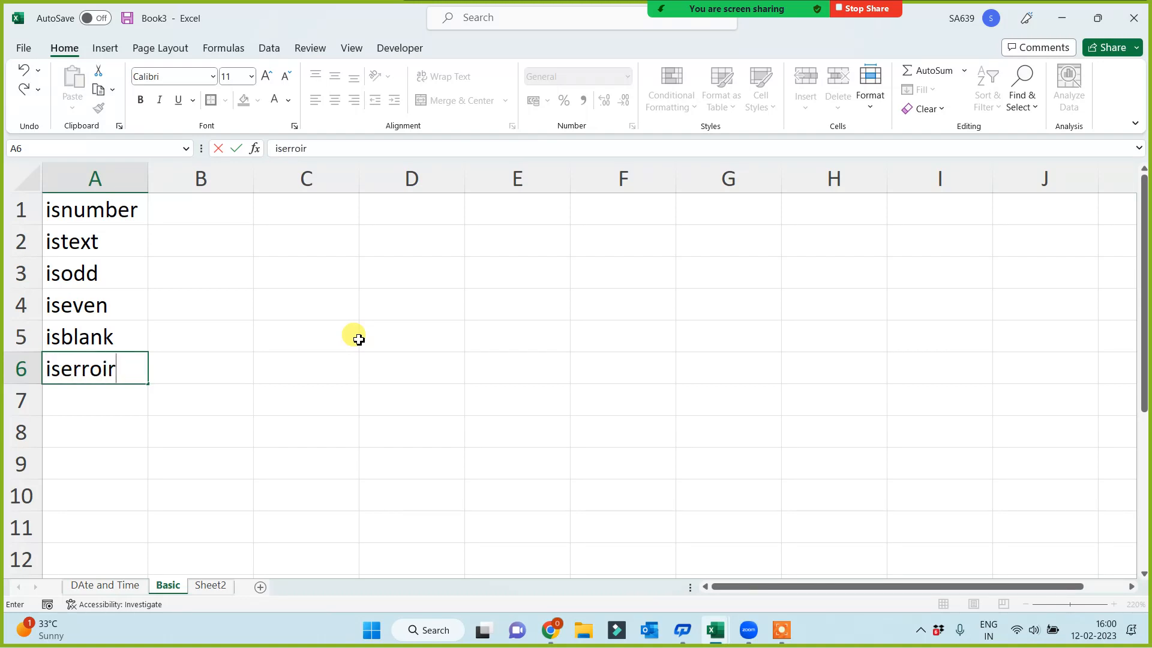
pyautogui.press('BackSpace')
pyautogui.press('BackSpace')
pyautogui.write('r')
pyautogui.press('Return')
pyautogui.press('Return')
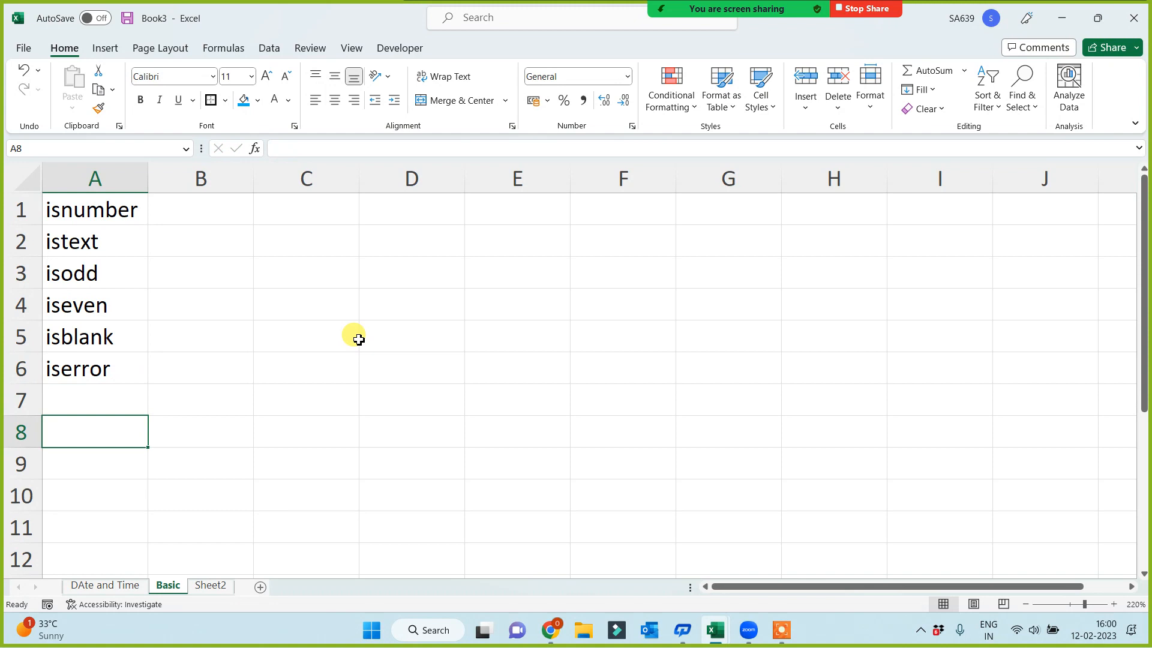
# Enter the label Exact in cell A8, leaving row 7 empty
pyautogui.write('Exac')
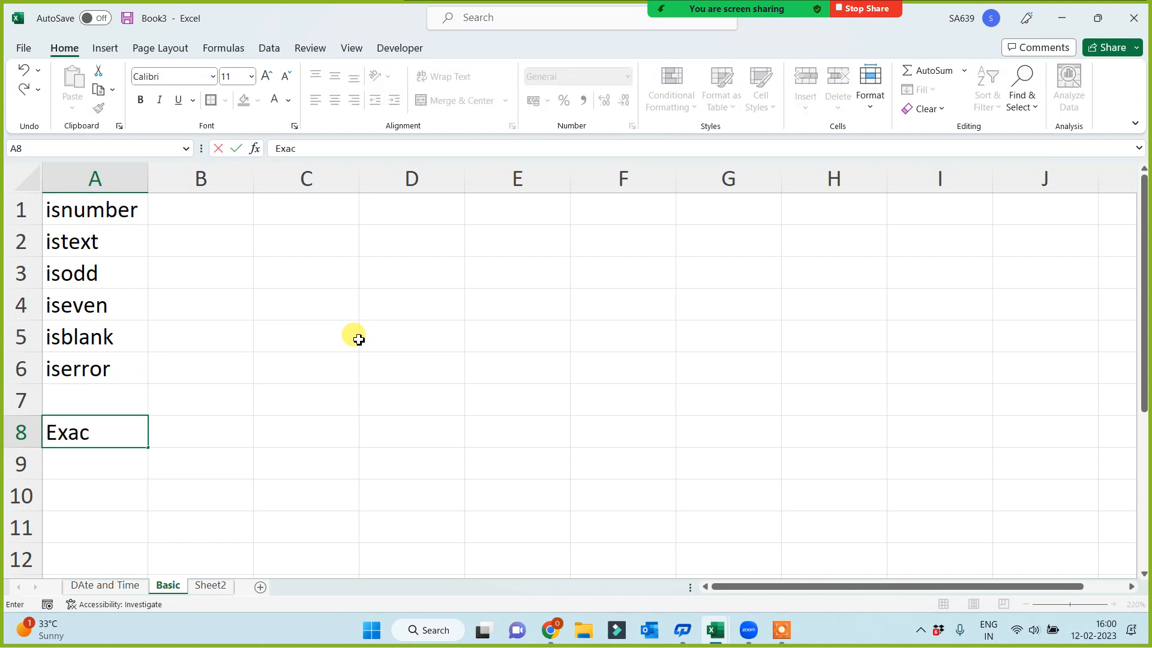
pyautogui.write('t')
pyautogui.press('Return')
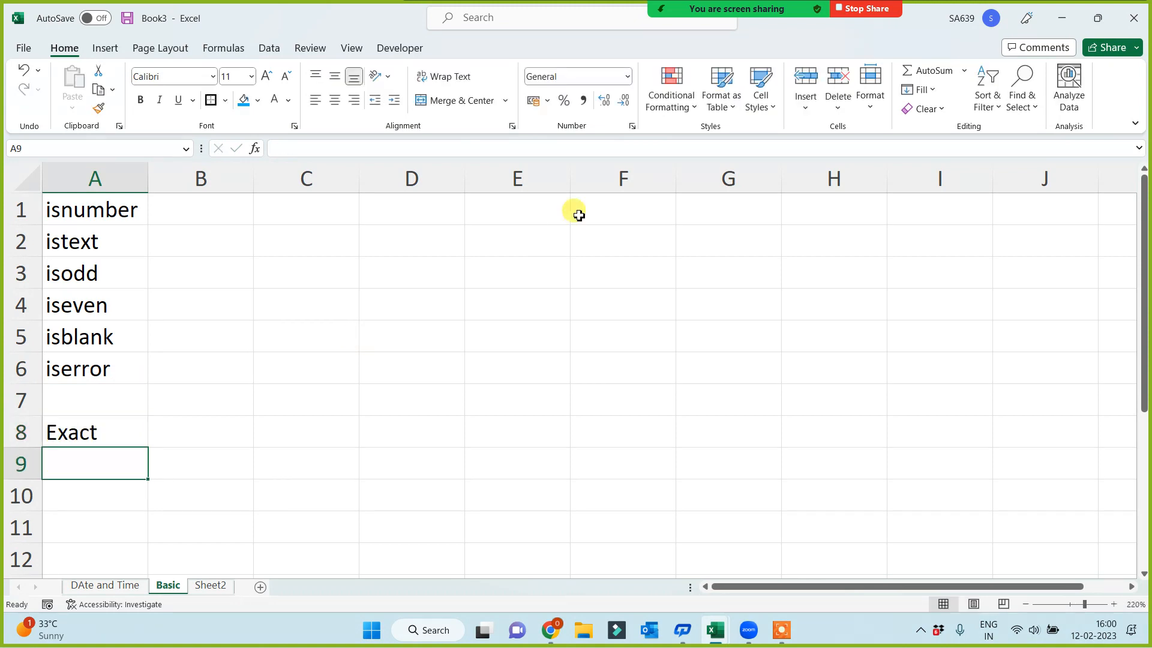
# Enter the test value 15 in cell F1
pyautogui.click(603, 210)
pyautogui.write('15')
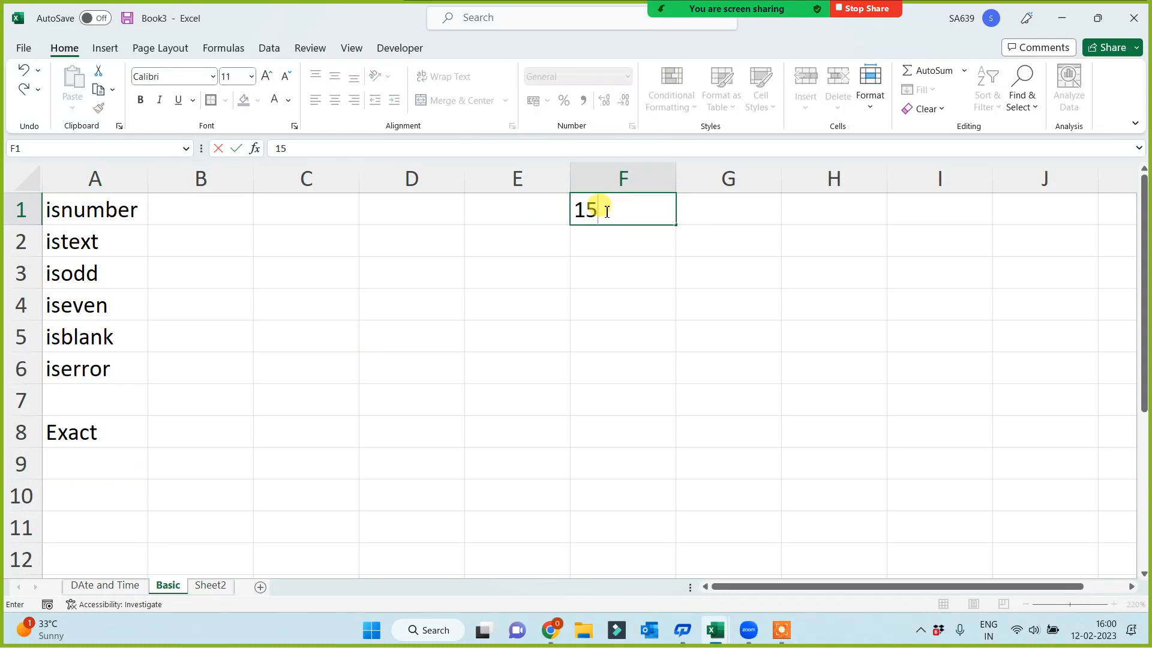
pyautogui.click(524, 311)
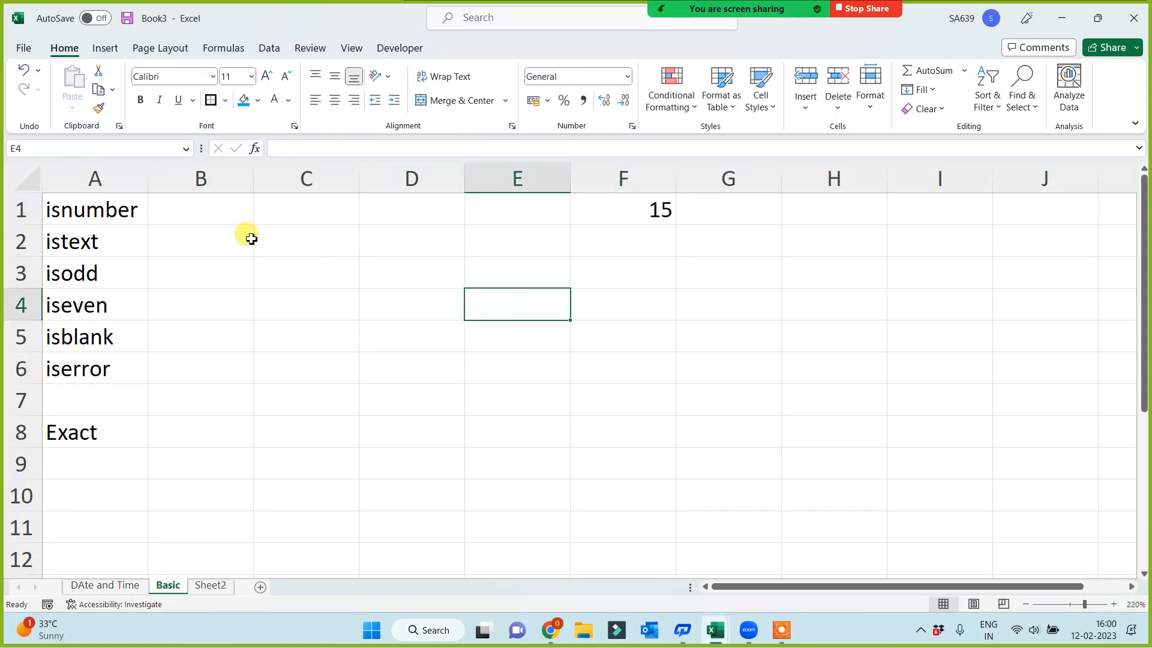
# Enter the formula =ISNUMBER(F1) in cell B1 to test whether F1 holds a number
pyautogui.click(243, 211)
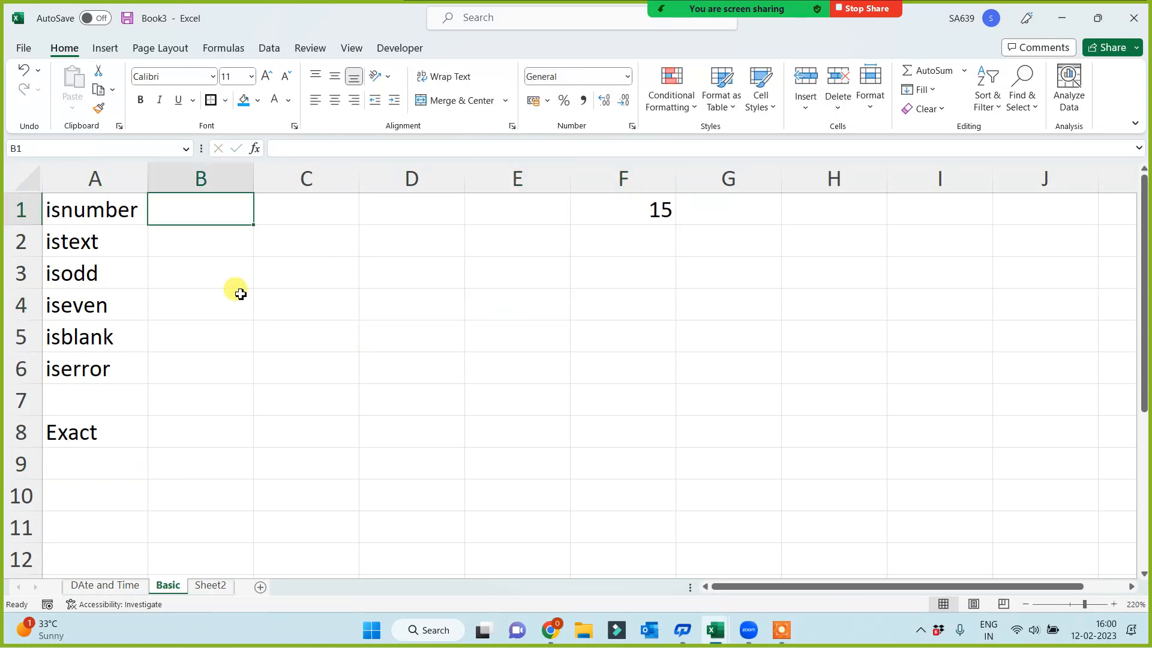
pyautogui.write('=isnumber')
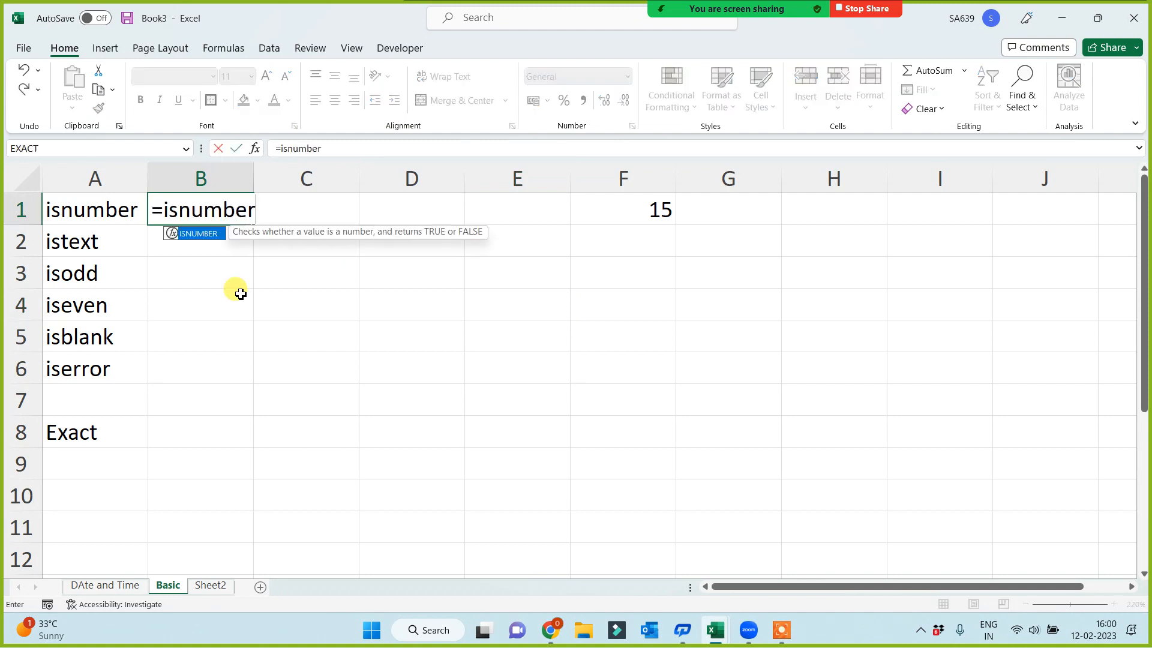
pyautogui.write('(')
pyautogui.click(632, 211)
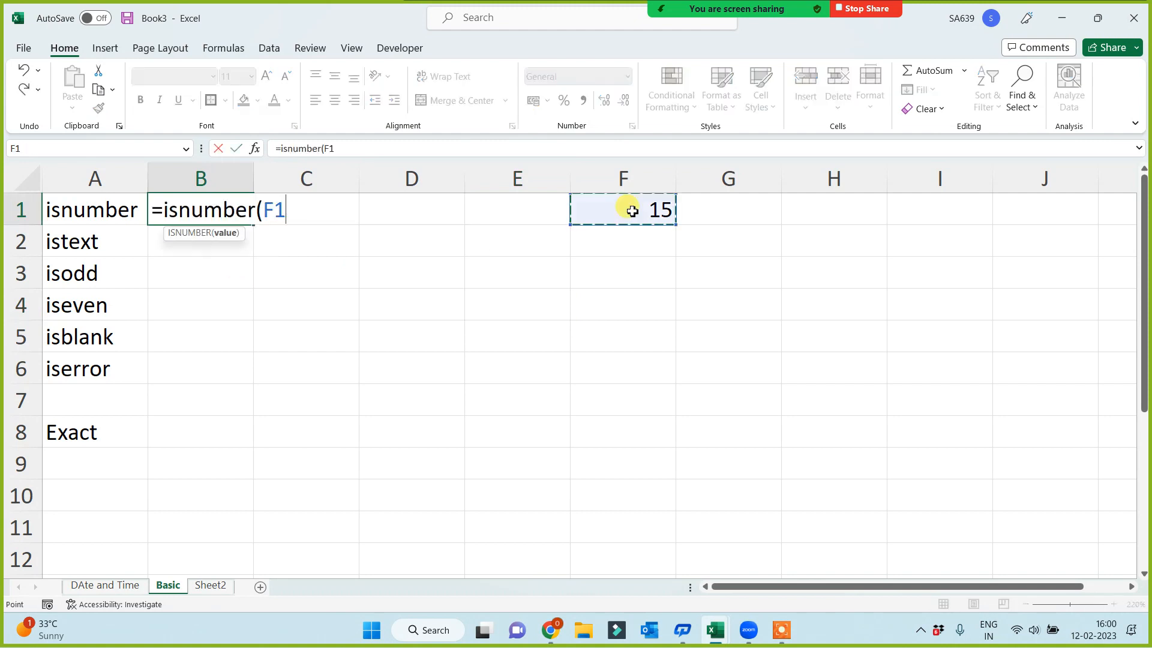
pyautogui.write(')')
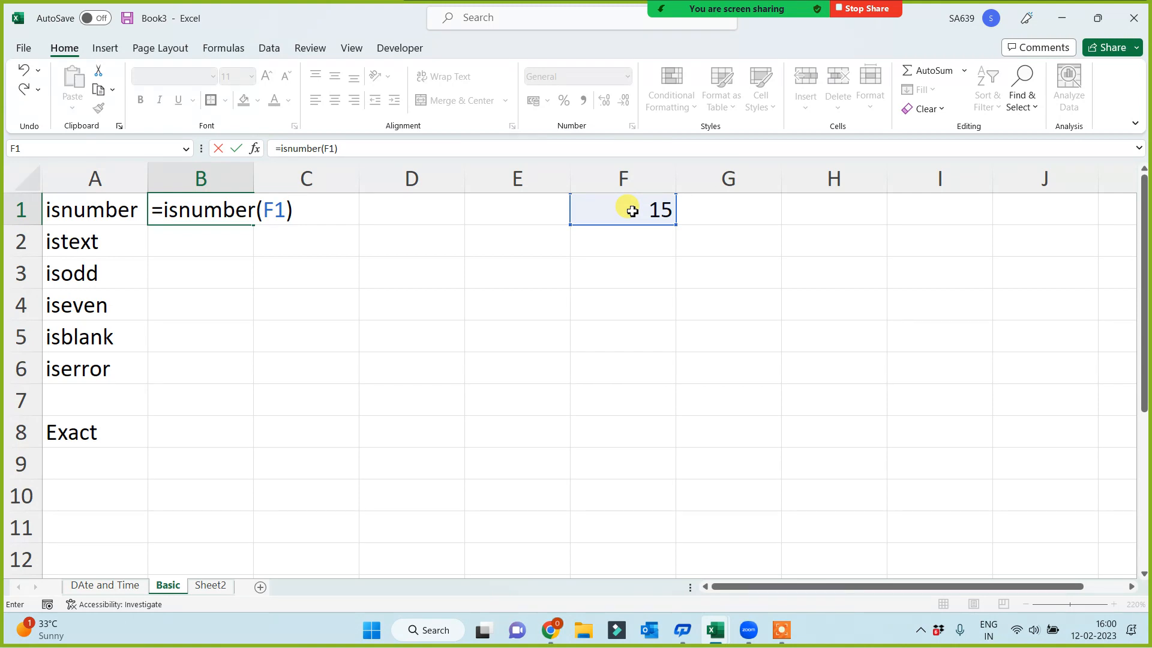
pyautogui.press('Return')
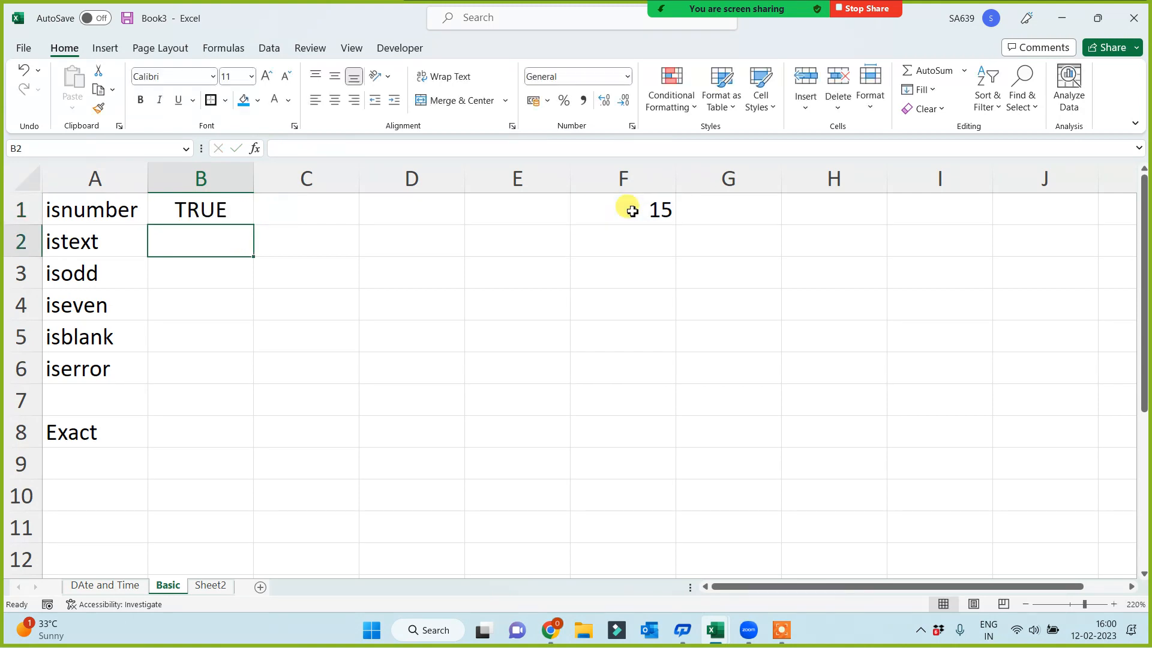
# Enter the formula =ISTEXT(F1) in cell B2 to test whether F1 holds text
pyautogui.write('=istesxt')
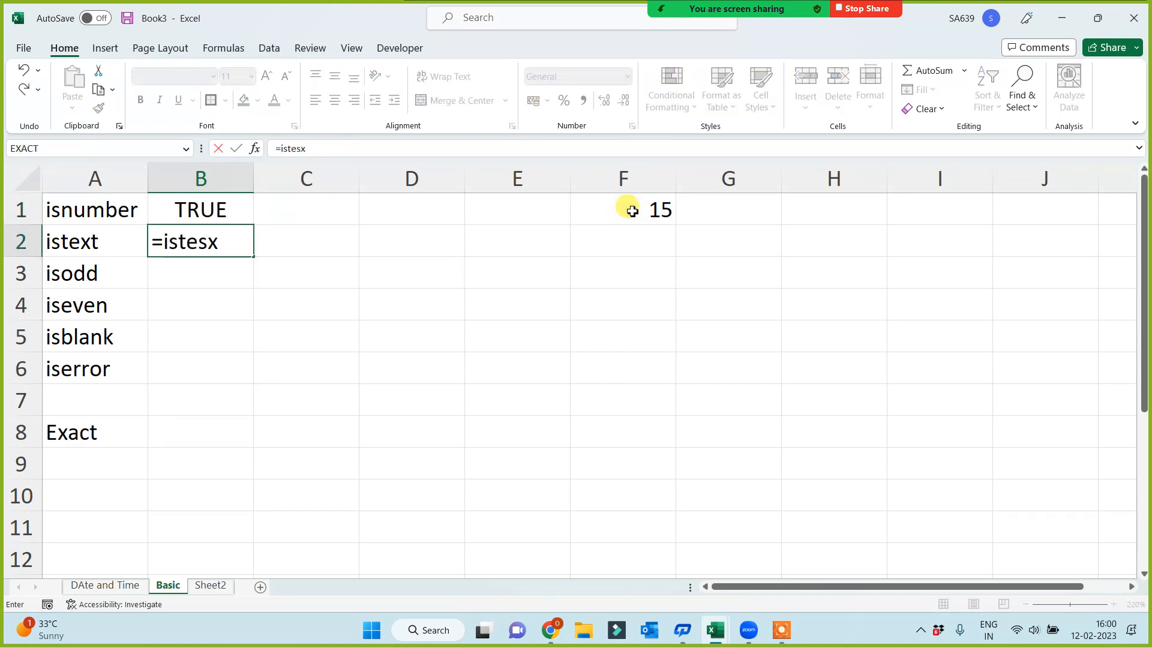
pyautogui.press('BackSpace')
pyautogui.press('BackSpace')
pyautogui.press('BackSpace')
pyautogui.write('xt(')
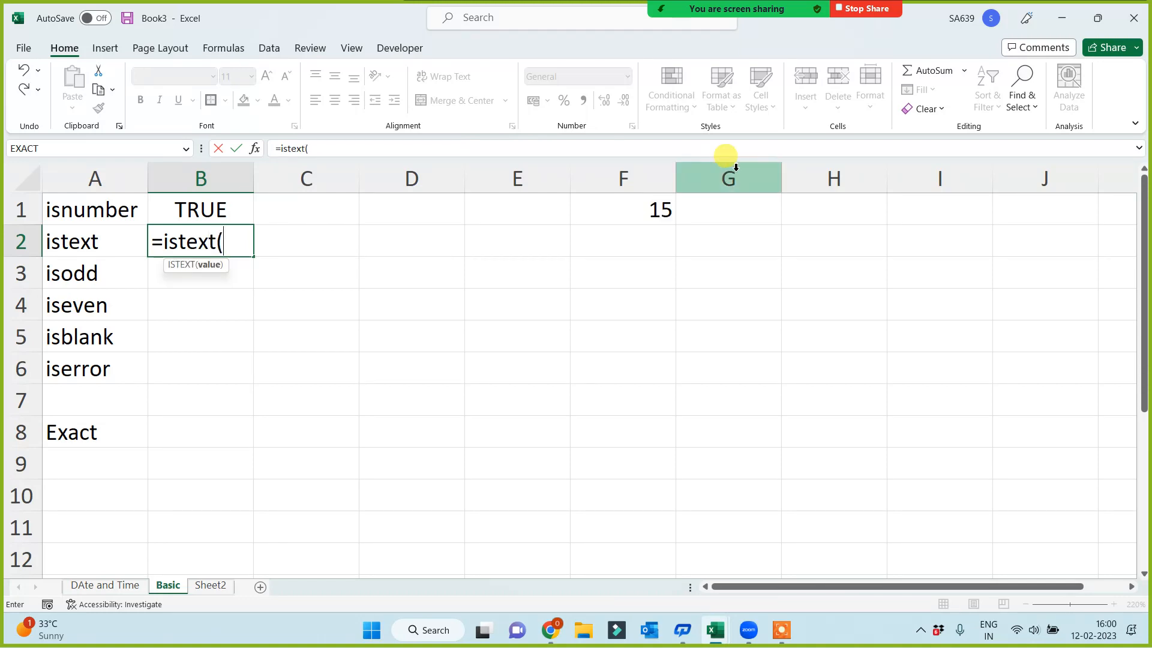
pyautogui.click(625, 217)
pyautogui.write(')')
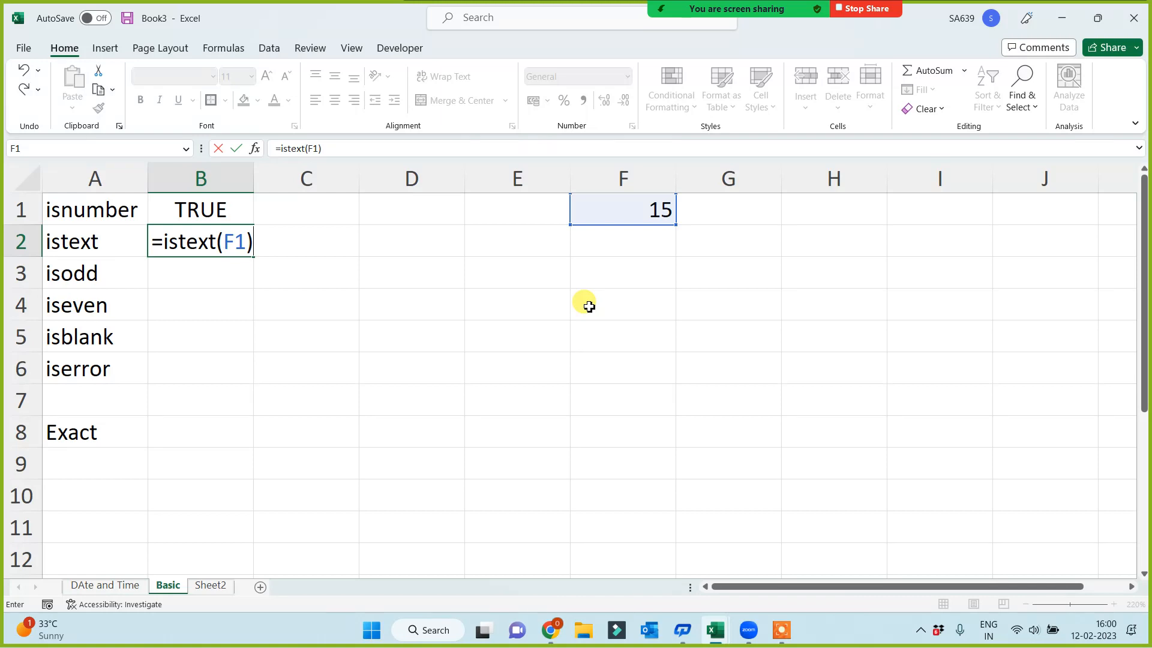
pyautogui.press('Return')
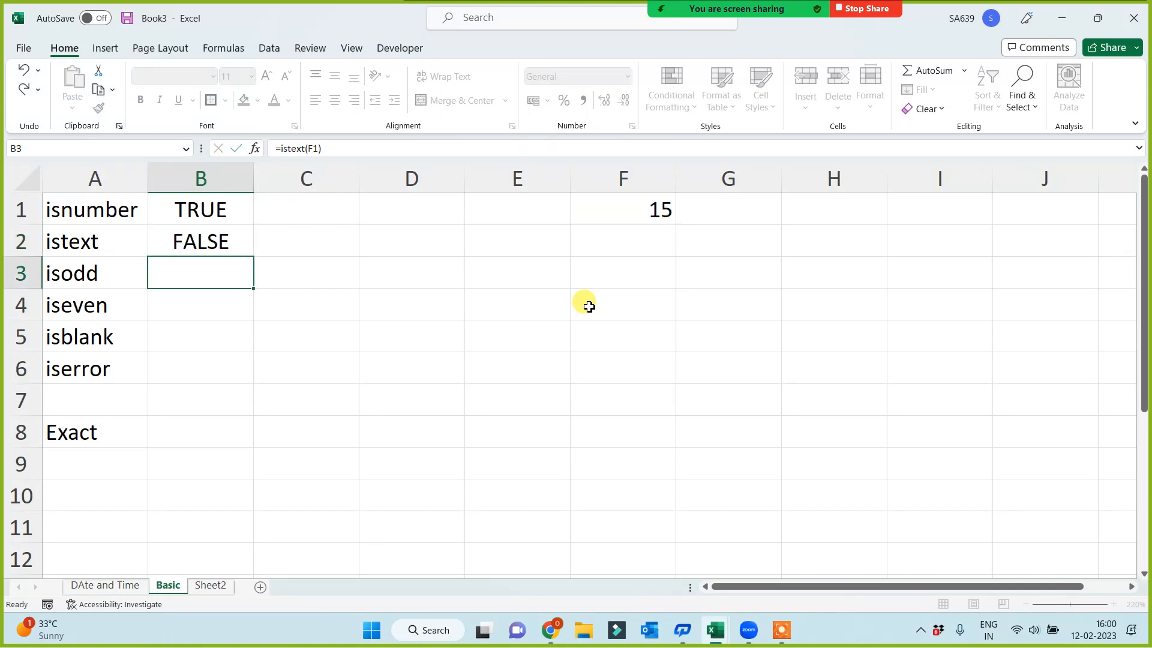
# Enter the formula =ISODD(F1) in cell B3 to test whether the value in F1 is odd
pyautogui.write('=is')
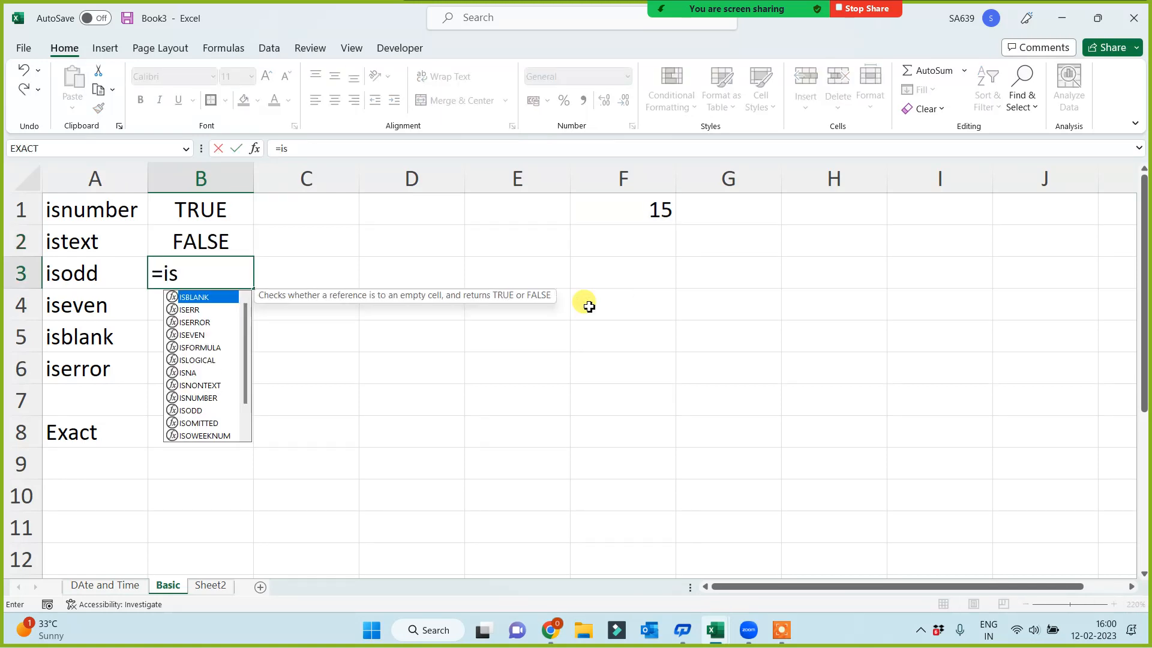
pyautogui.write('odd(')
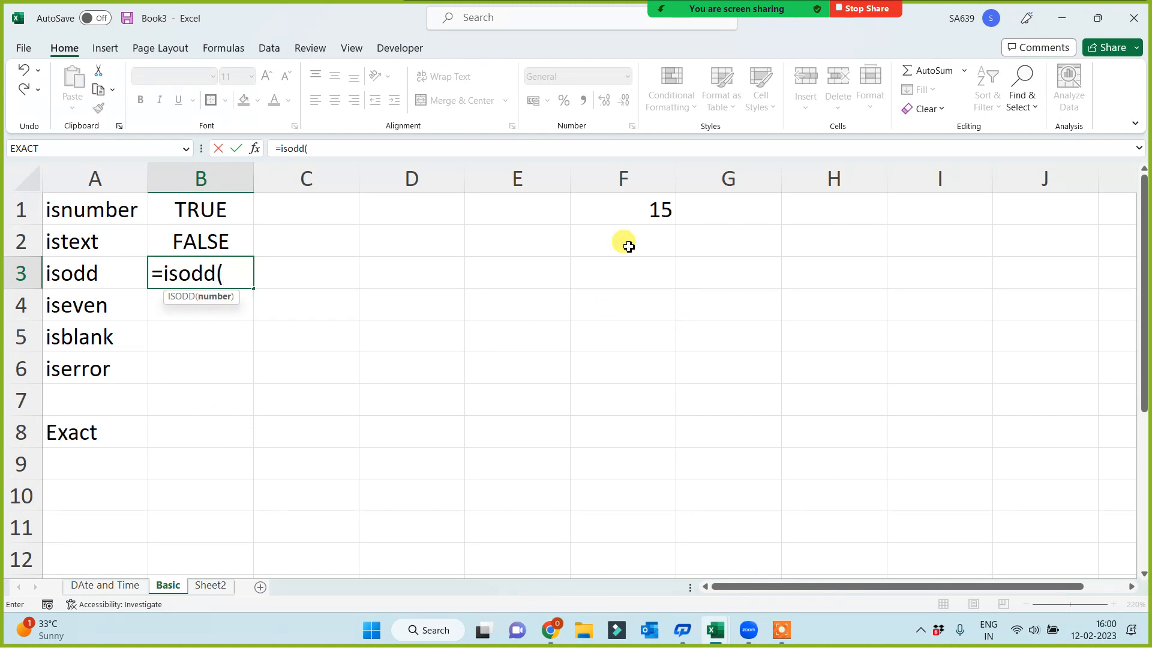
pyautogui.click(633, 208)
pyautogui.write(')')
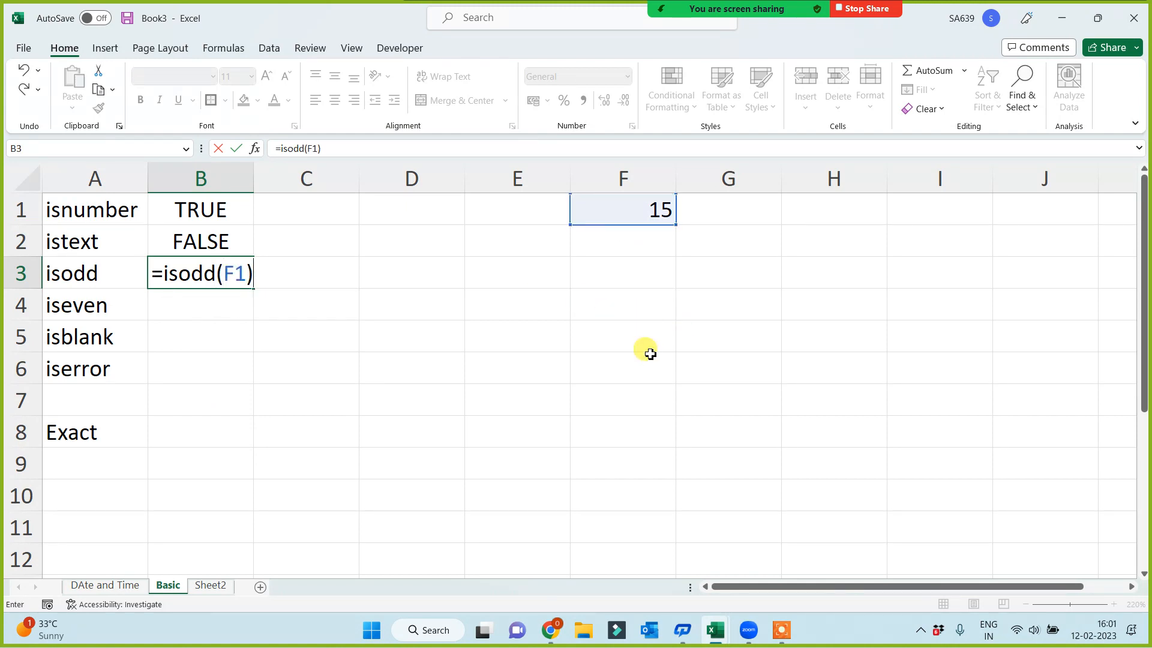
pyautogui.press('Return')
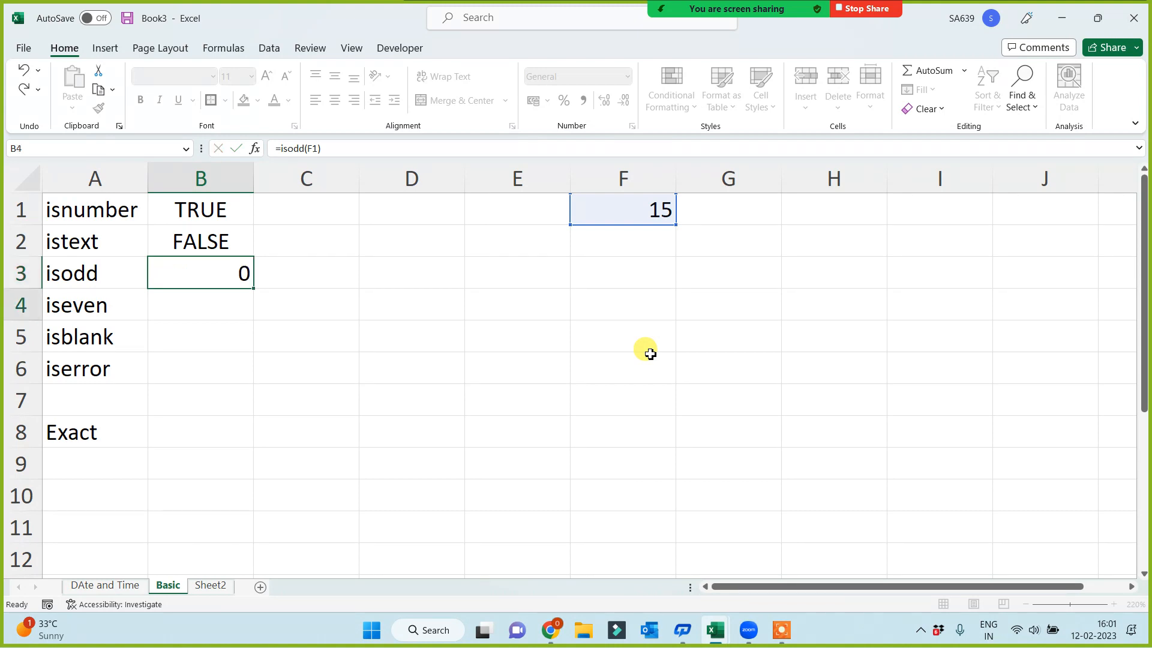
# Enter the formula =ISEVEN(F1) in cell B4 to test whether the value in F1 is even
pyautogui.write('=iseven(')
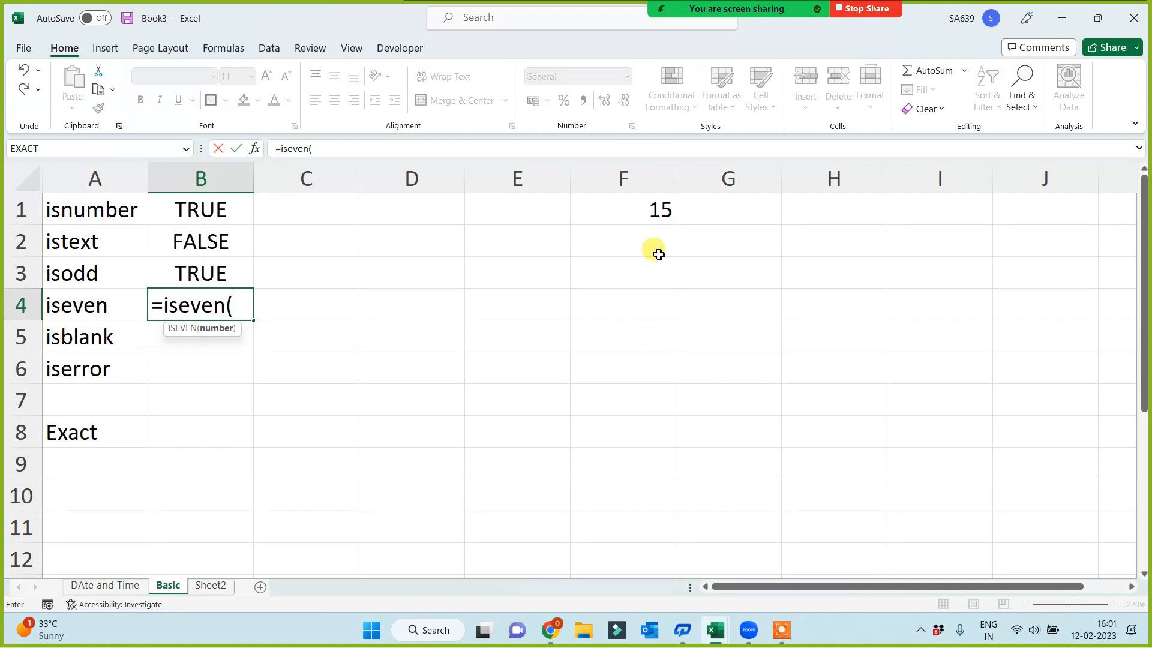
pyautogui.click(640, 214)
pyautogui.write(')')
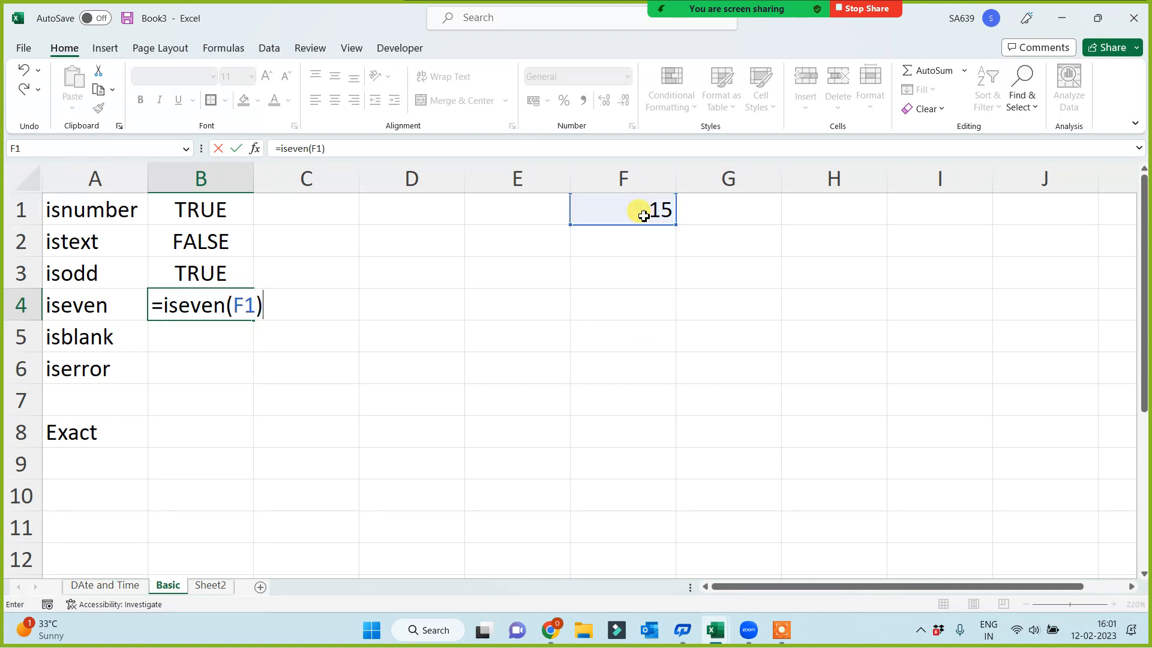
pyautogui.press('Return')
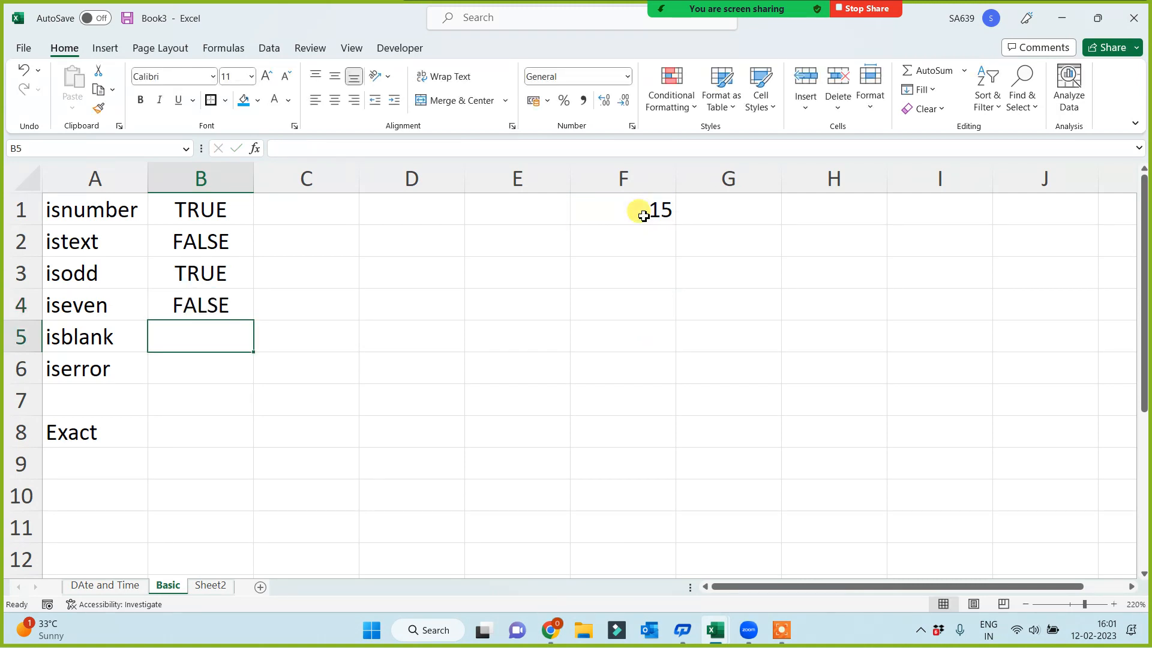
# Enter the formula =ISBLANK(E1) in cell B5 to test whether E1 is empty
pyautogui.write('=isbl')
pyautogui.press('Tab')
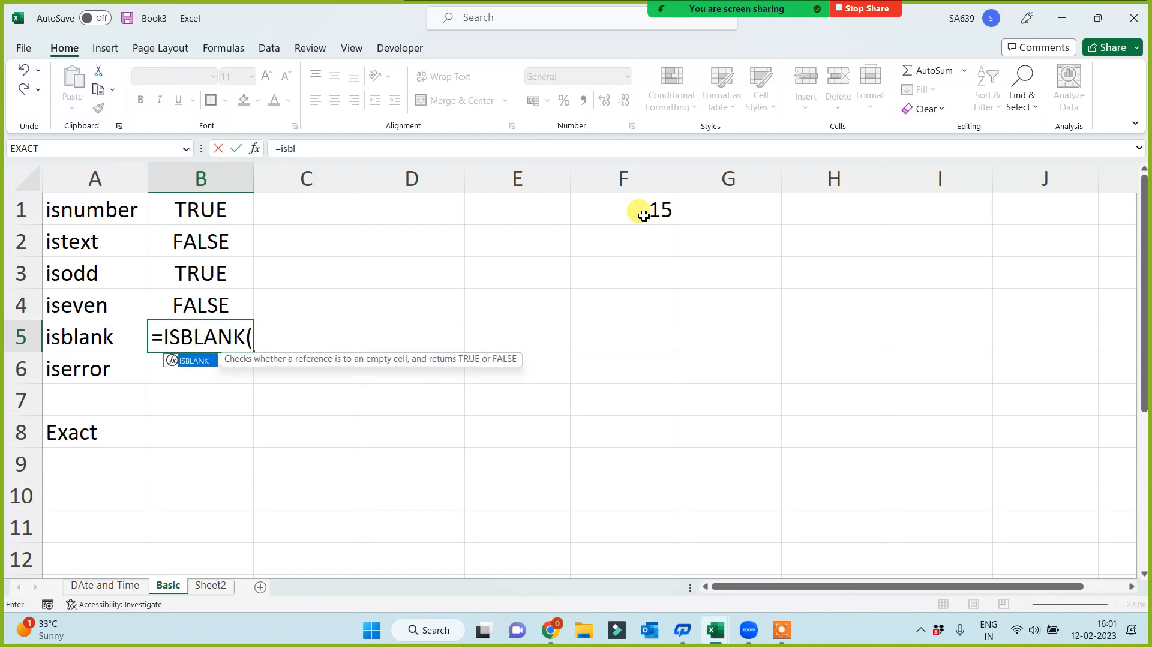
pyautogui.click(532, 199)
pyautogui.write(')')
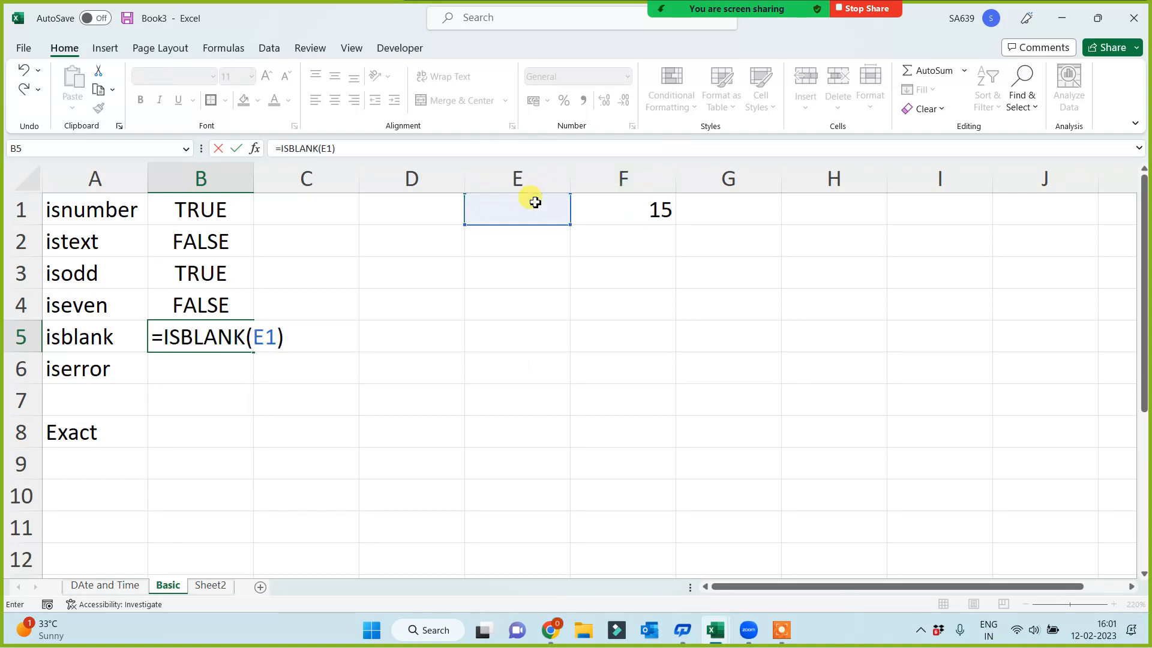
pyautogui.press('Return')
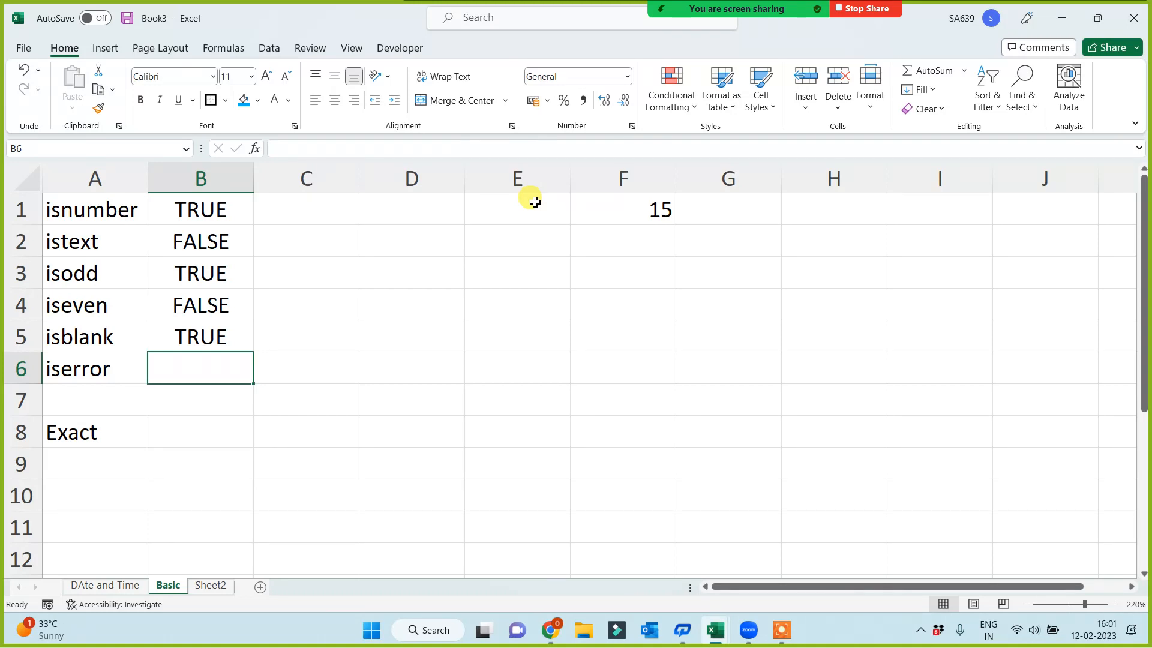
# Enter the formula =ISERROR(F1) in cell B6 to test whether F1 holds an error
pyautogui.write('=')
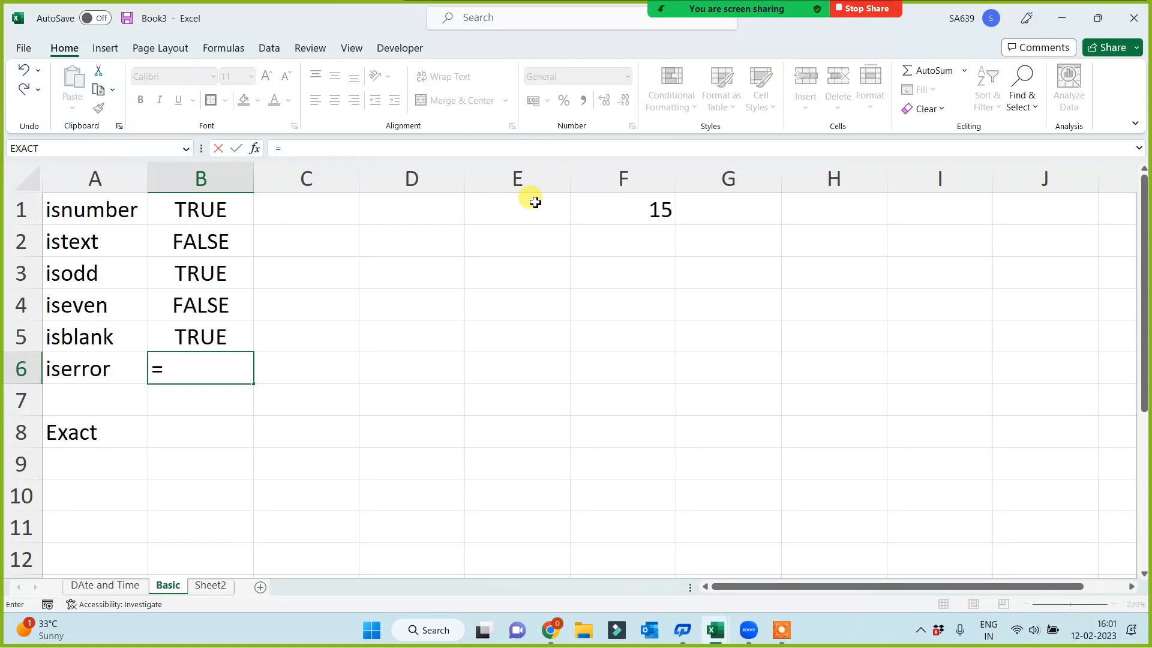
pyautogui.write('iserror(')
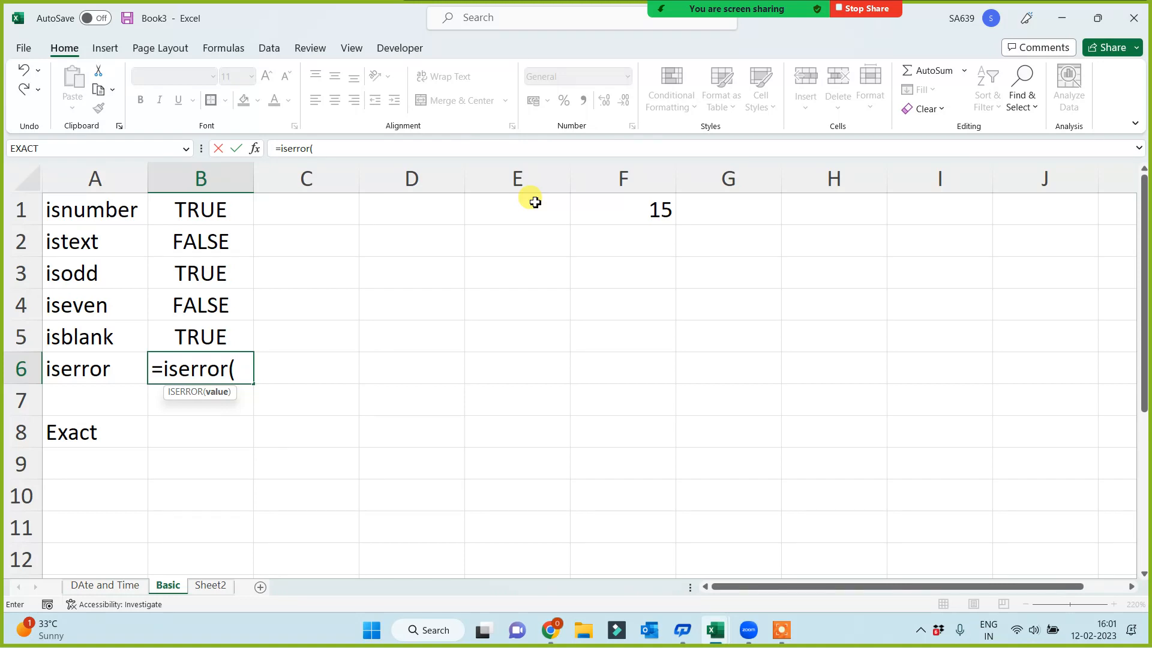
pyautogui.click(626, 213)
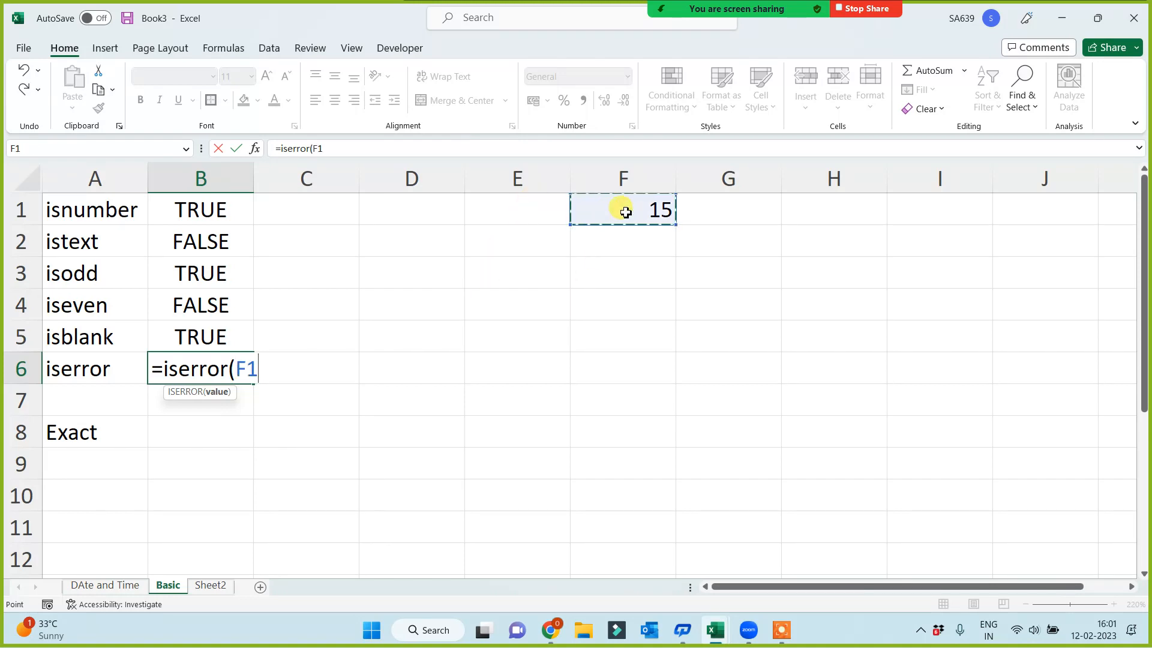
pyautogui.write(')')
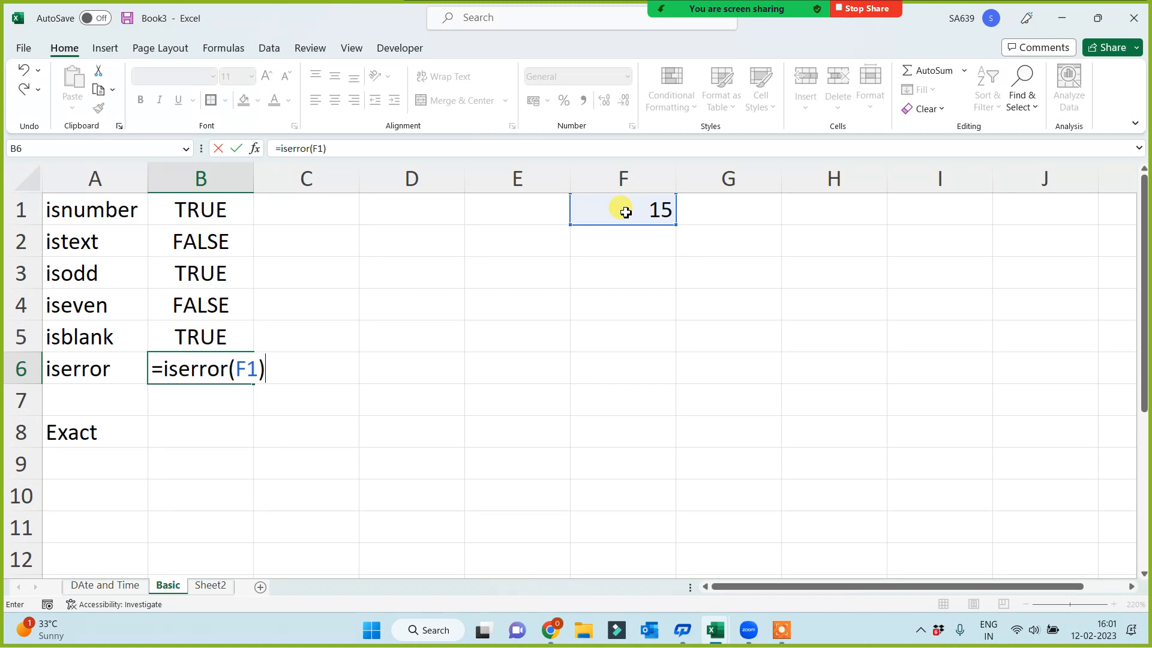
pyautogui.press('Return')
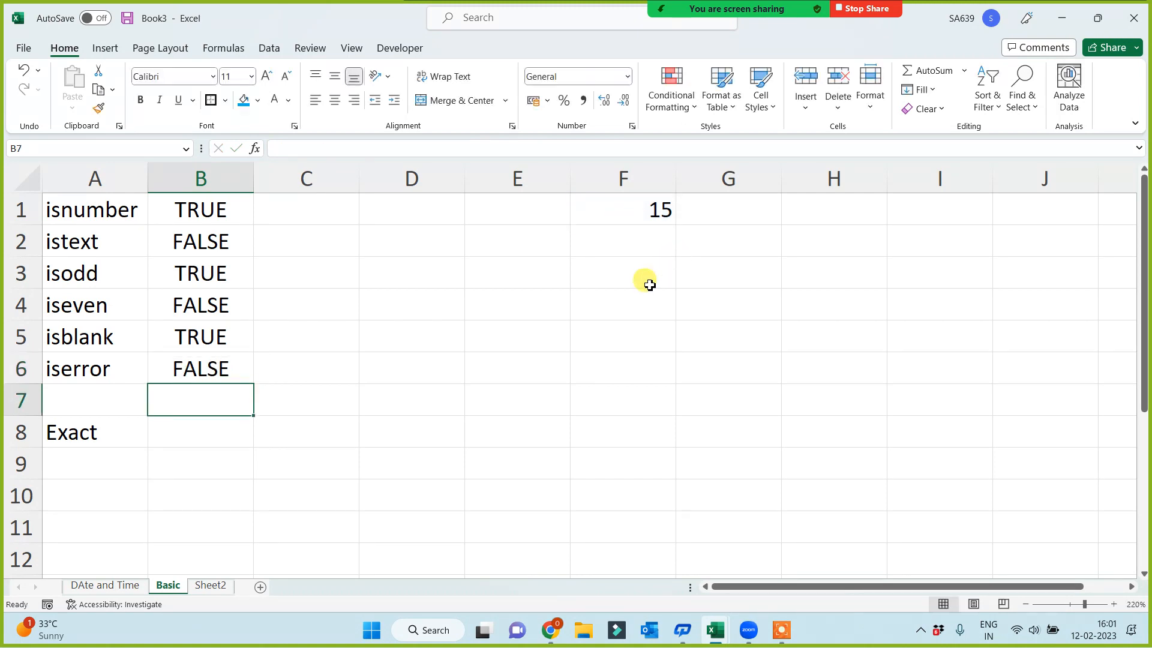
# Enter a DATE formula in cell F3 with three unquoted first names as its year, month and day arguments
pyautogui.click(594, 279)
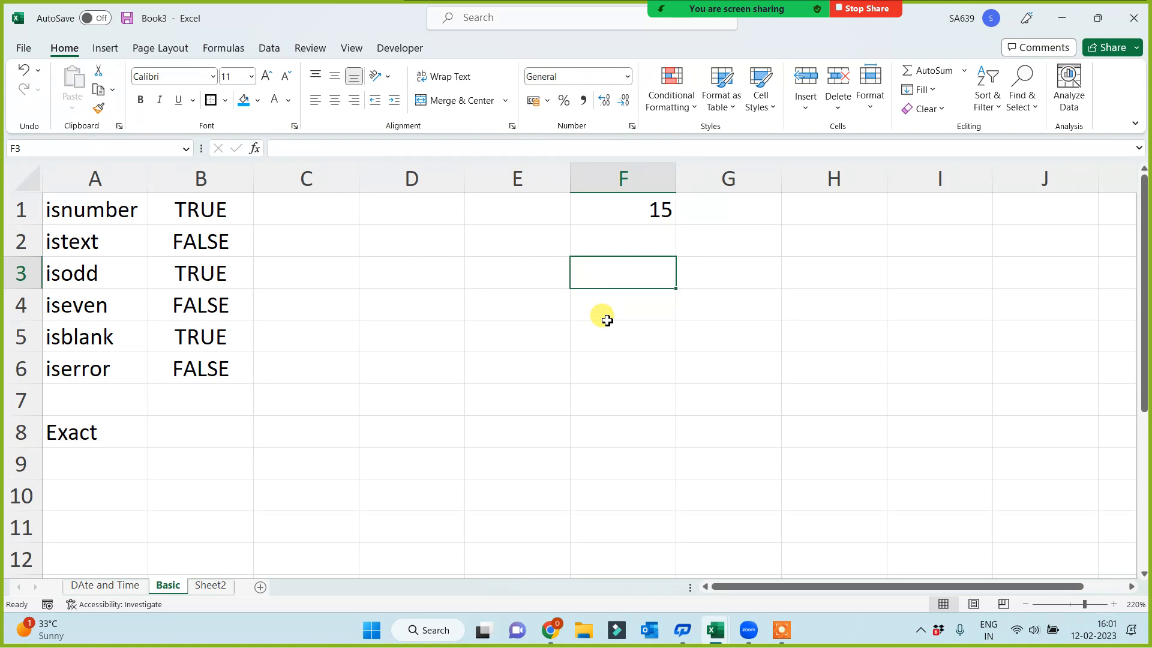
pyautogui.write('=date(')
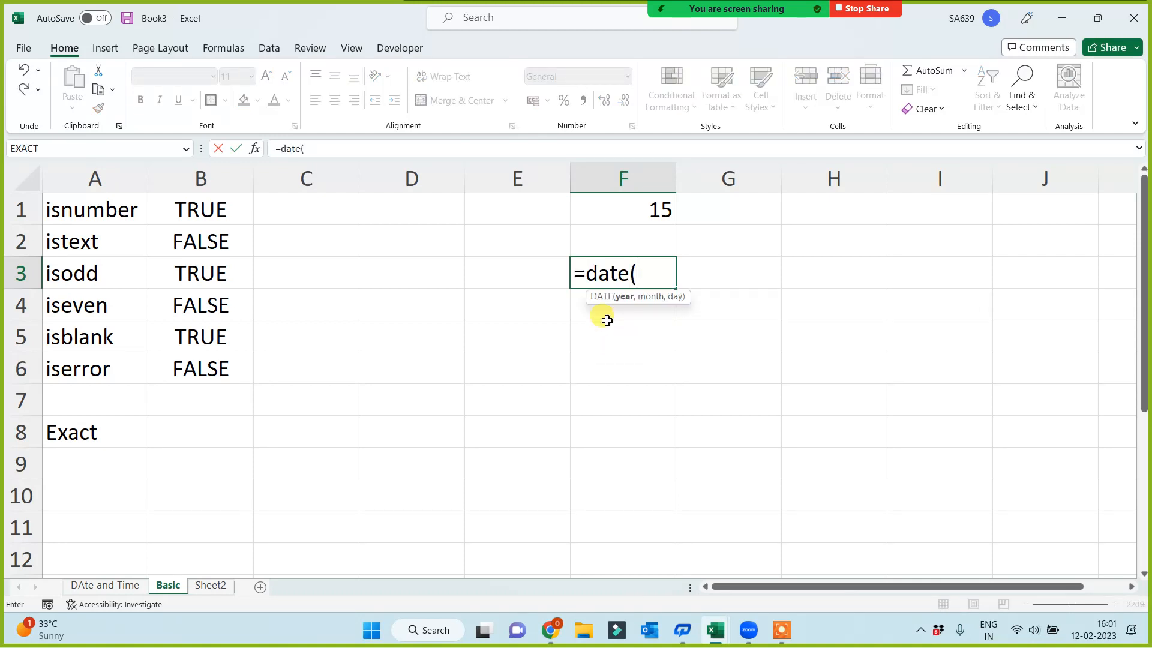
pyautogui.write('diksha')
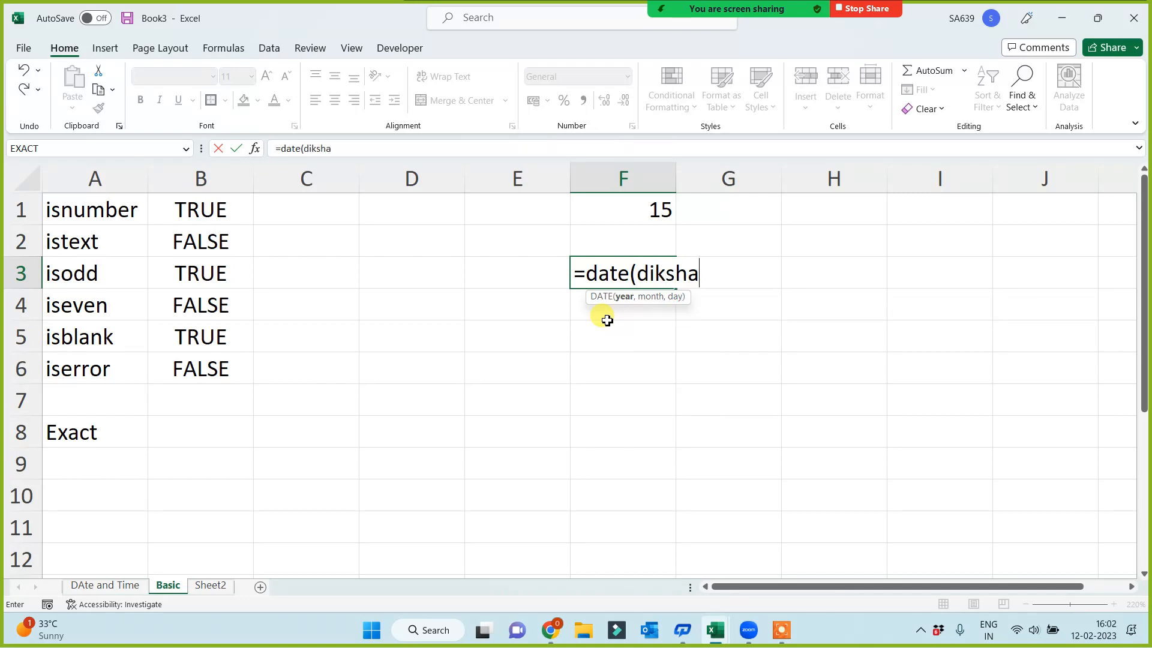
pyautogui.write(',salma')
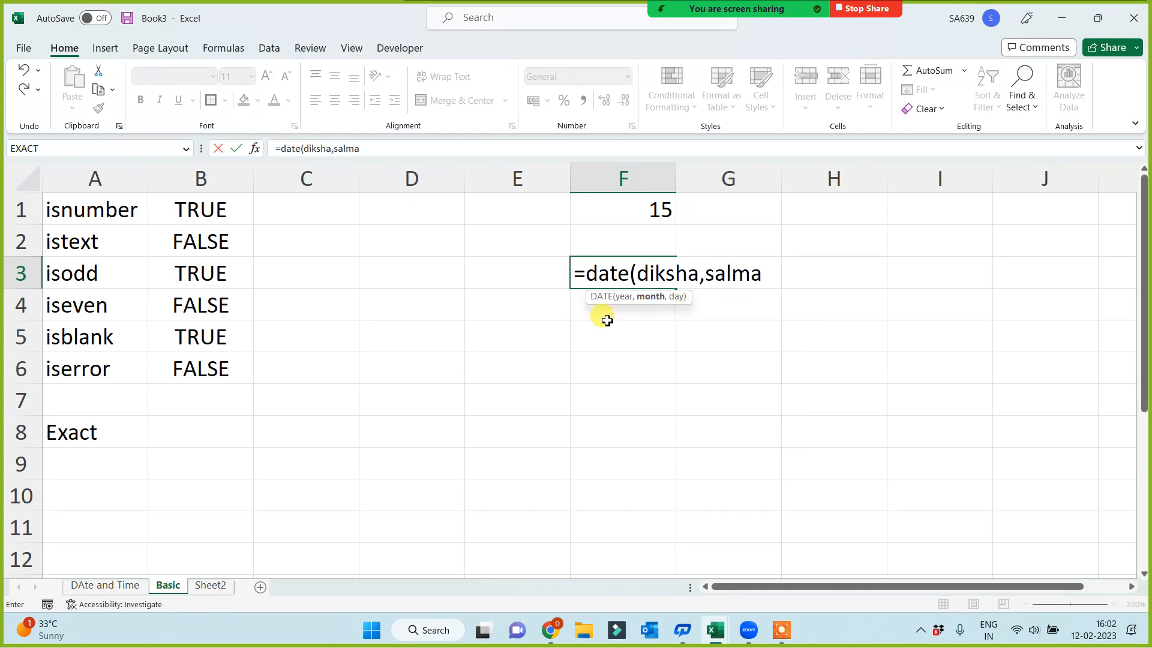
pyautogui.write('n,kartina')
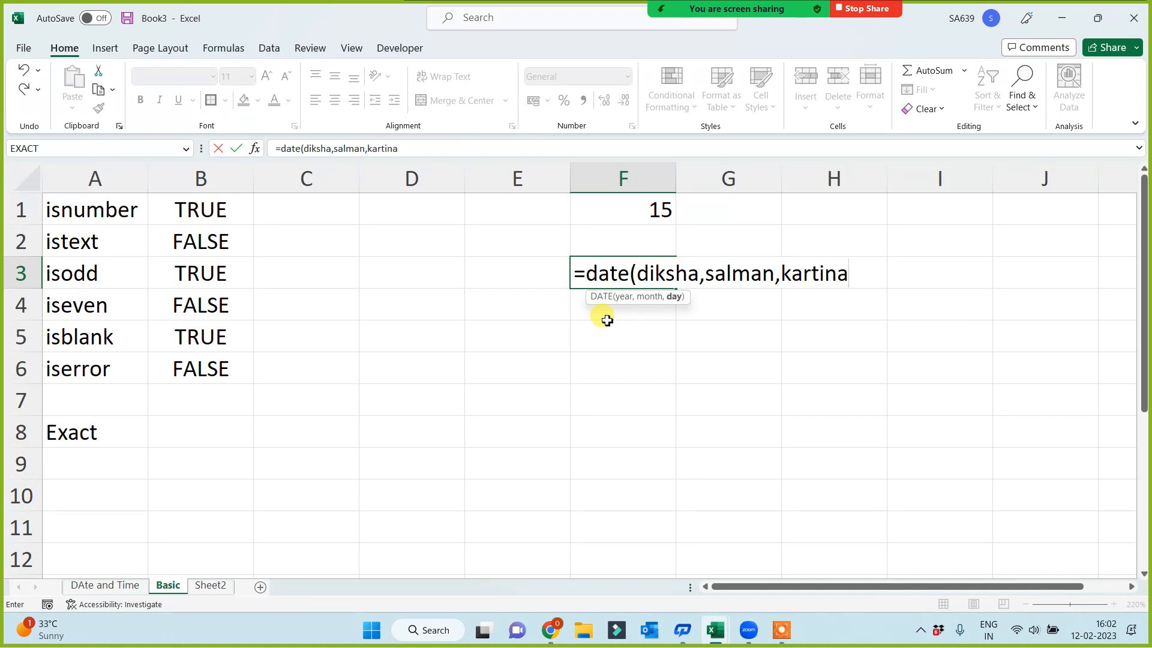
pyautogui.write(')')
pyautogui.press('Return')
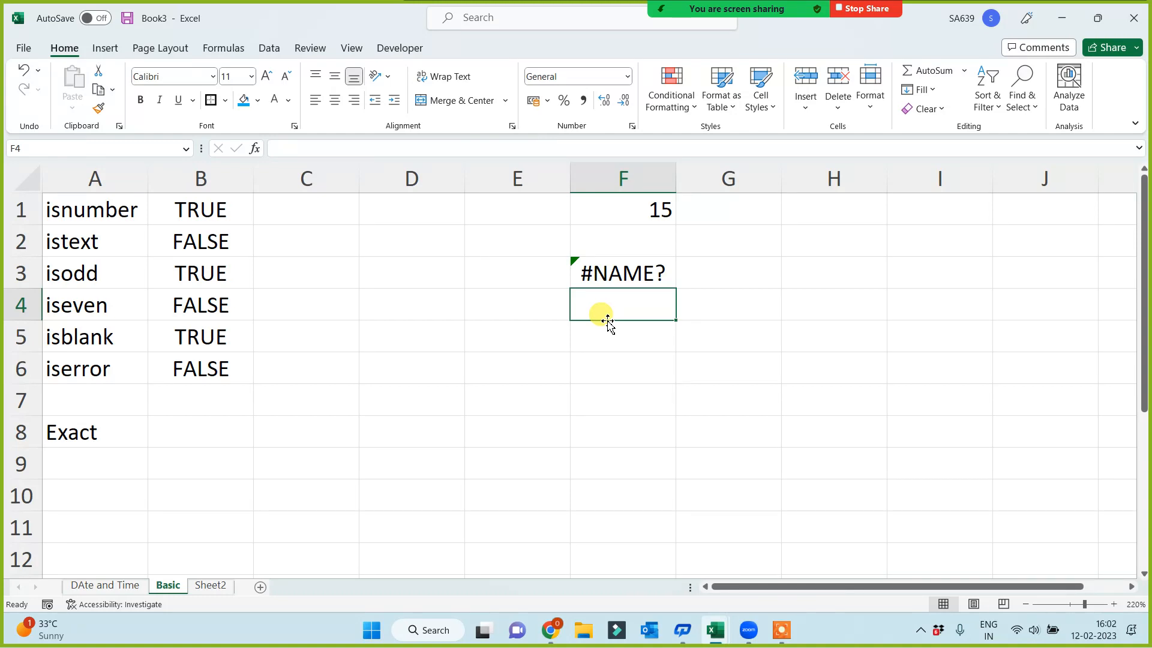
# Enter the formula =ISODD(ten) in cell F5, using the unquoted word ten as its argument
pyautogui.click(612, 337)
pyautogui.write('=')
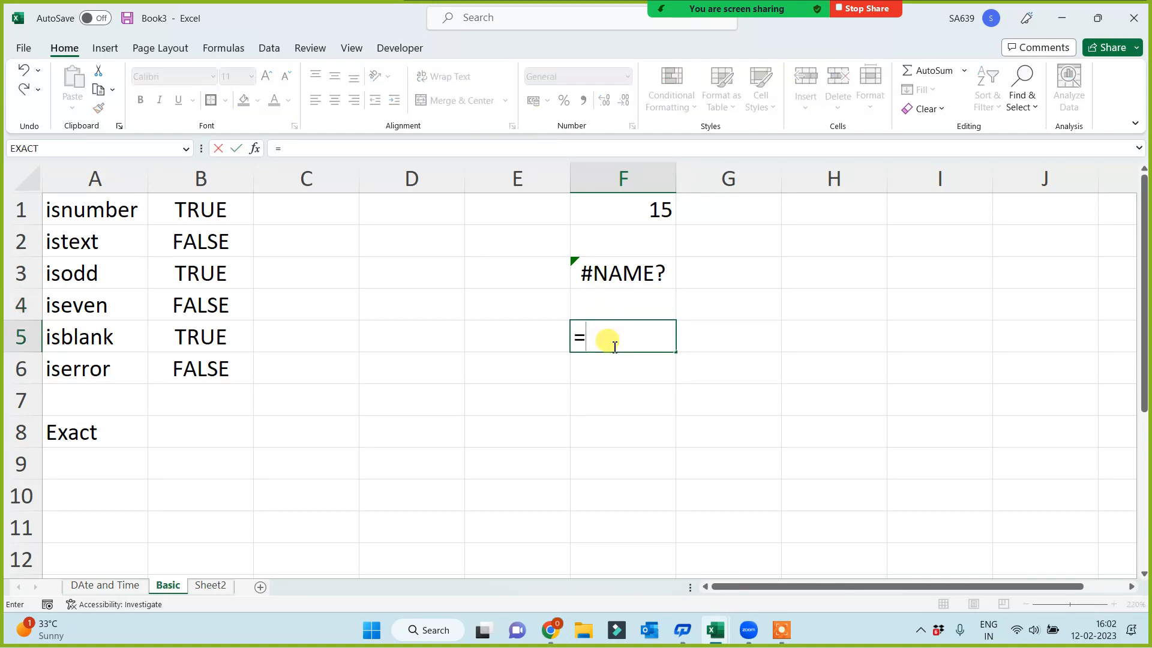
pyautogui.write('isod')
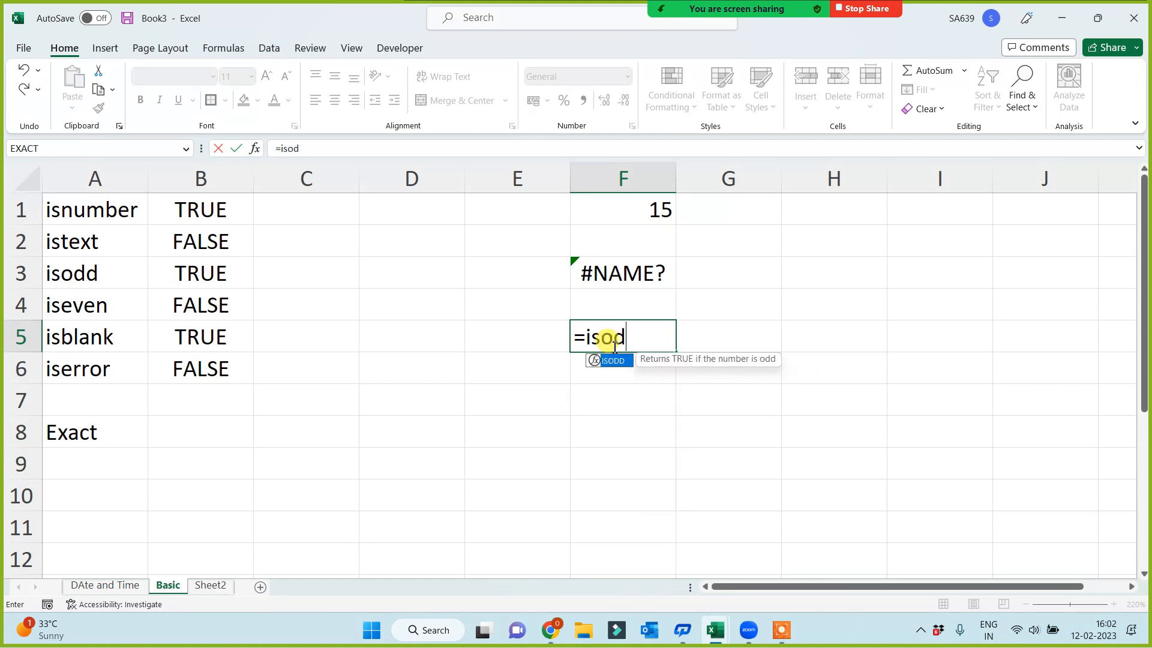
pyautogui.write('d(')
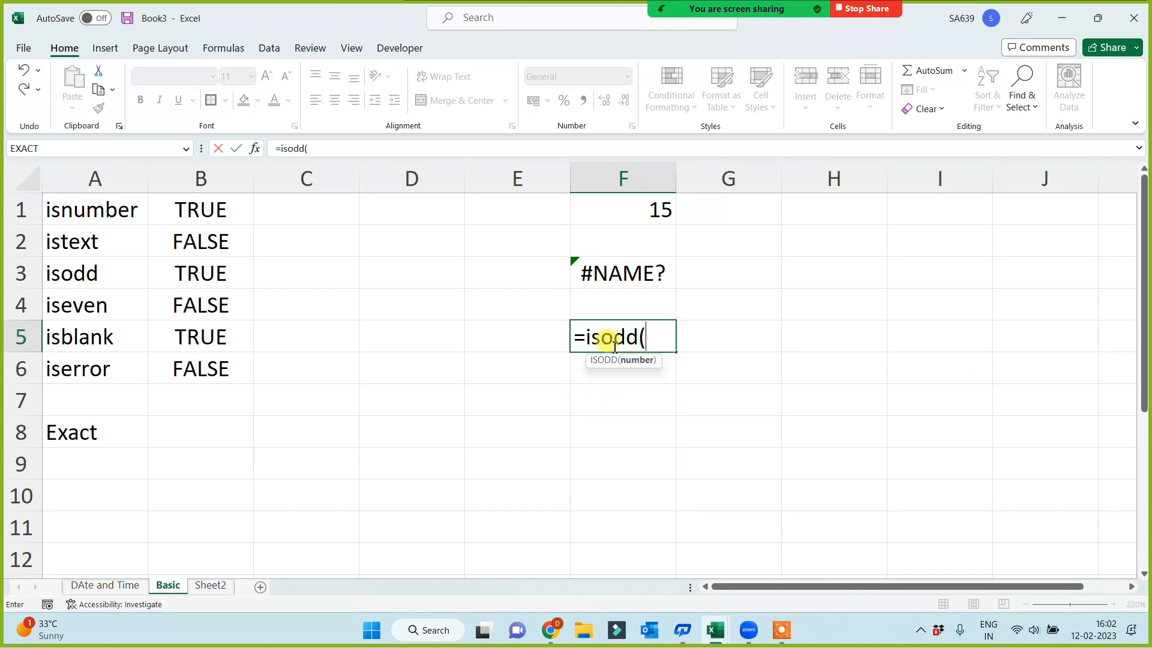
pyautogui.write('ten)')
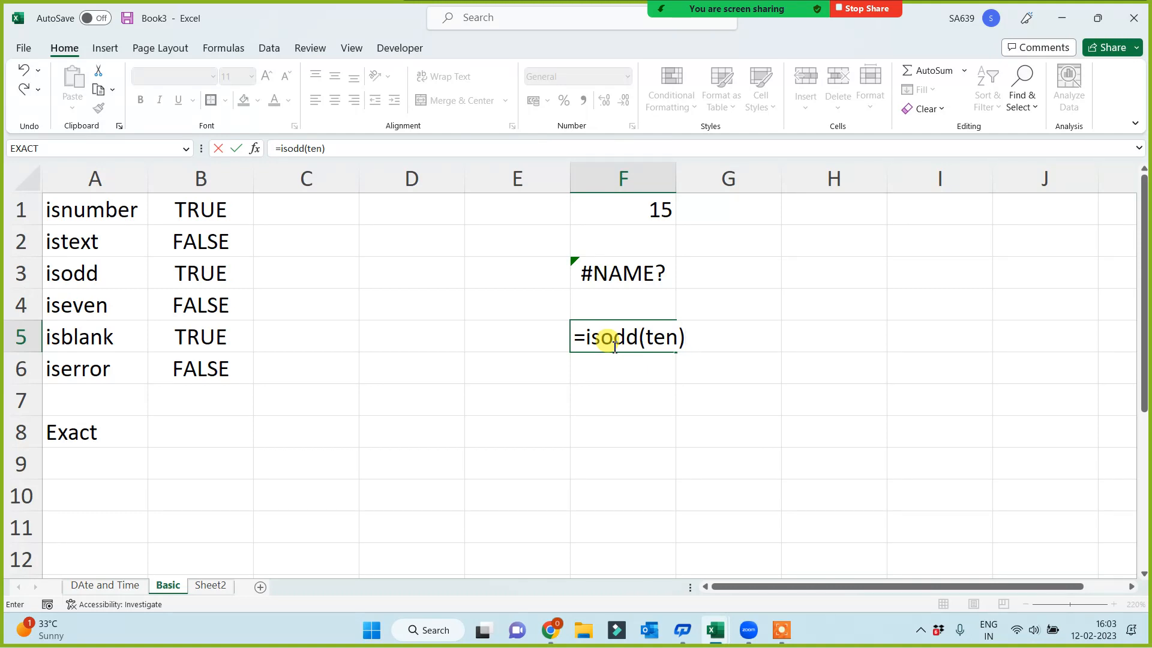
pyautogui.press('Return')
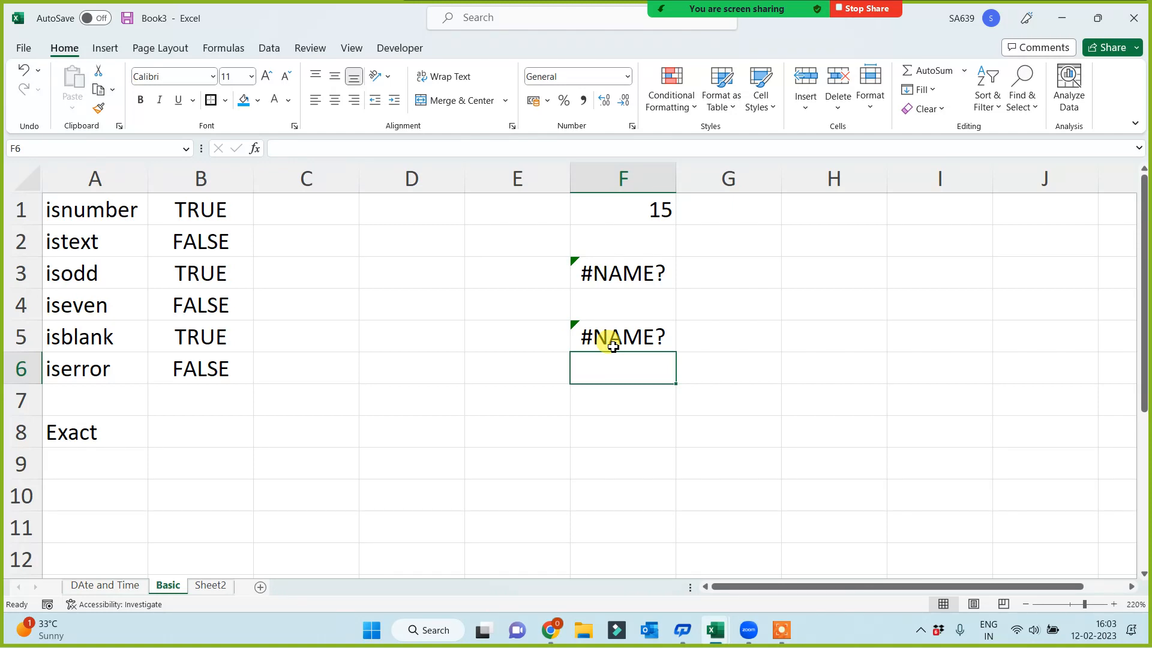
pyautogui.click(161, 493)
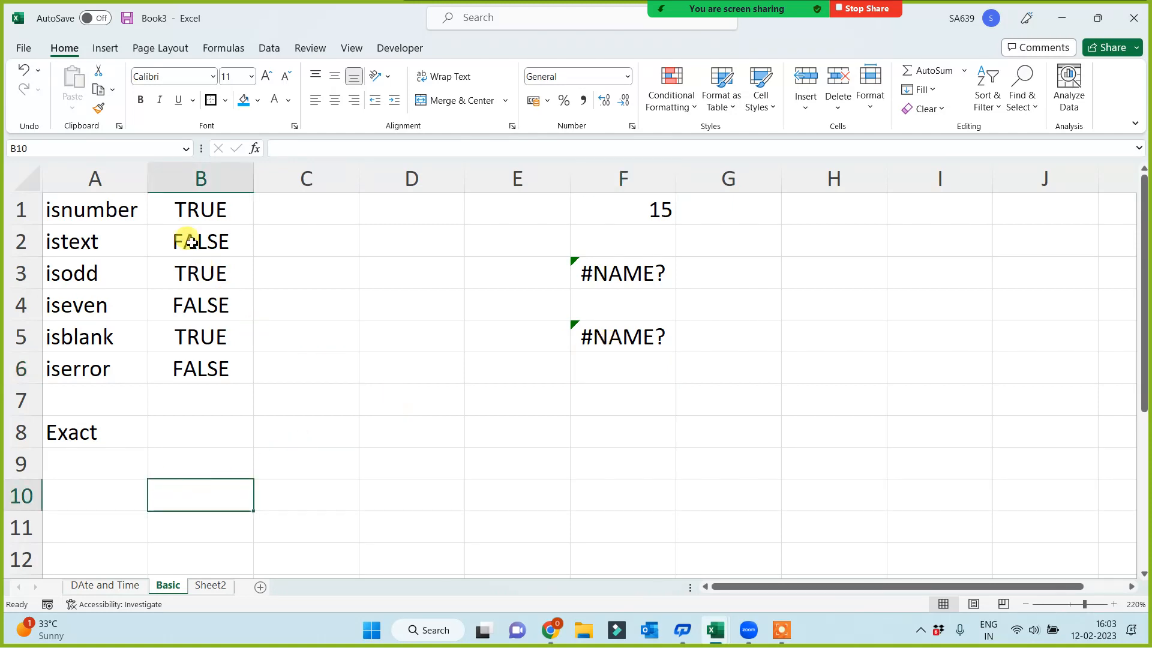
pyautogui.moveTo(56, 211); pyautogui.dragTo(52, 368)
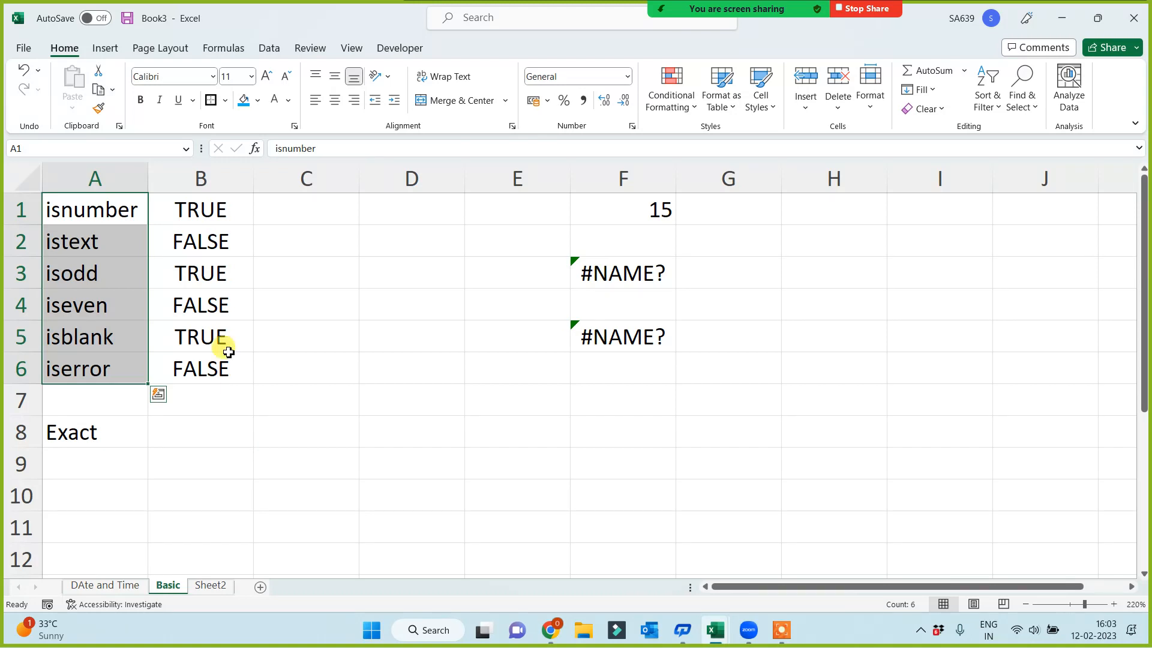
pyautogui.click(86, 212)
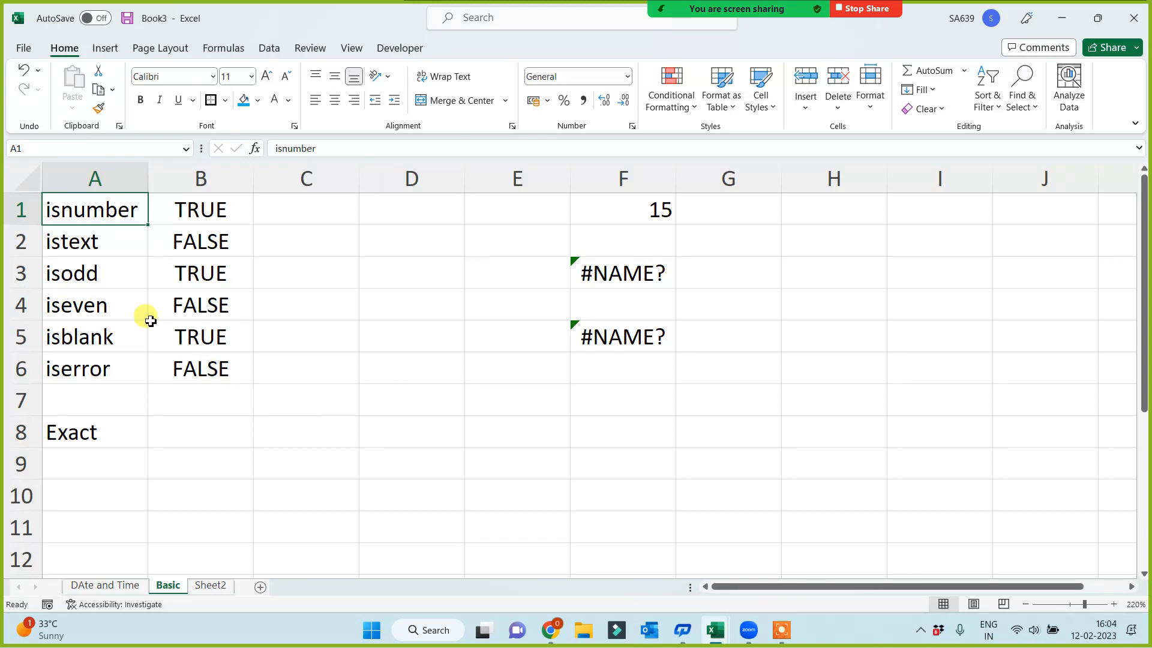
pyautogui.moveTo(84, 211); pyautogui.dragTo(84, 368)
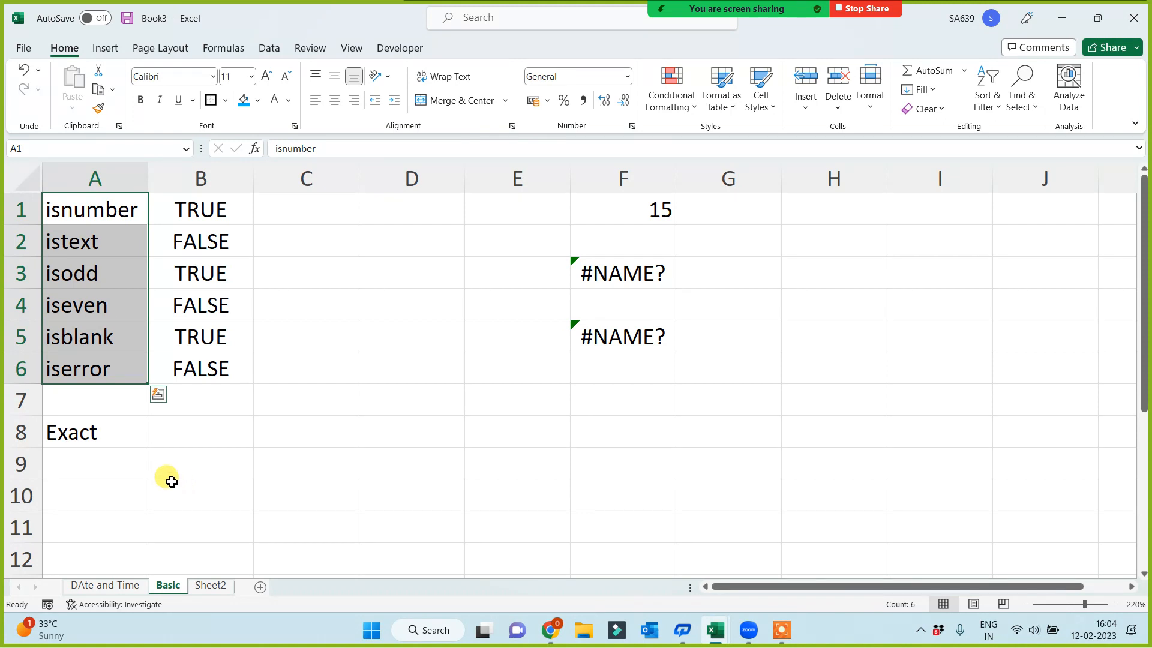
pyautogui.click(151, 429)
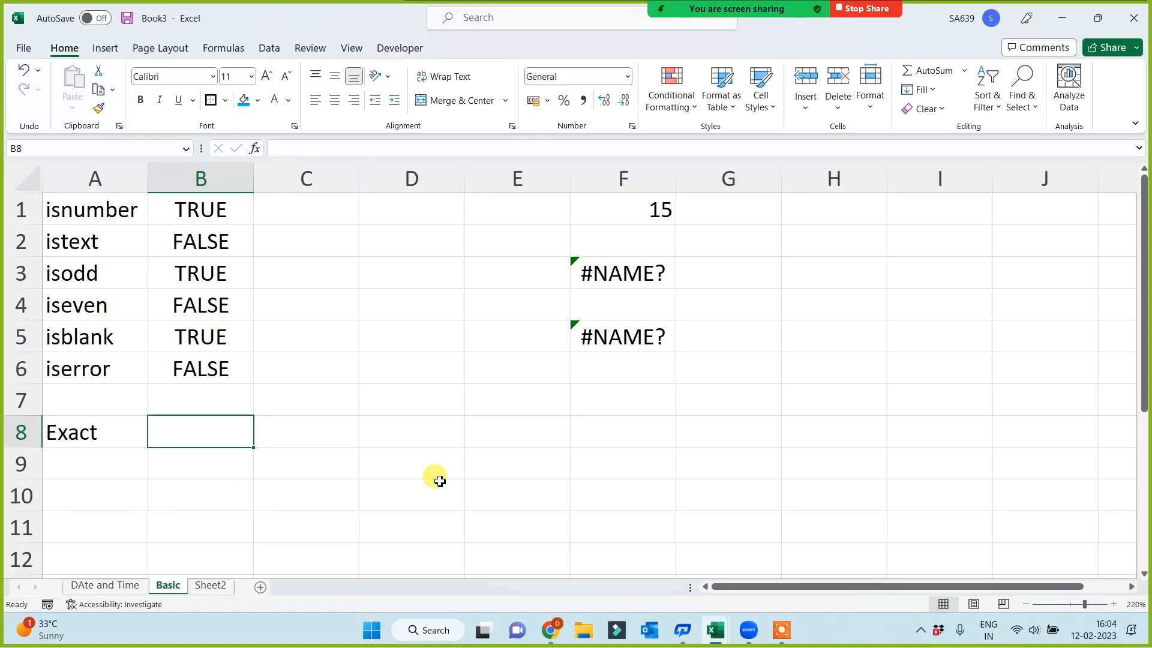
# Enter two different first names in cells E8 and F8 as sample text for the EXACT comparison
pyautogui.click(516, 431)
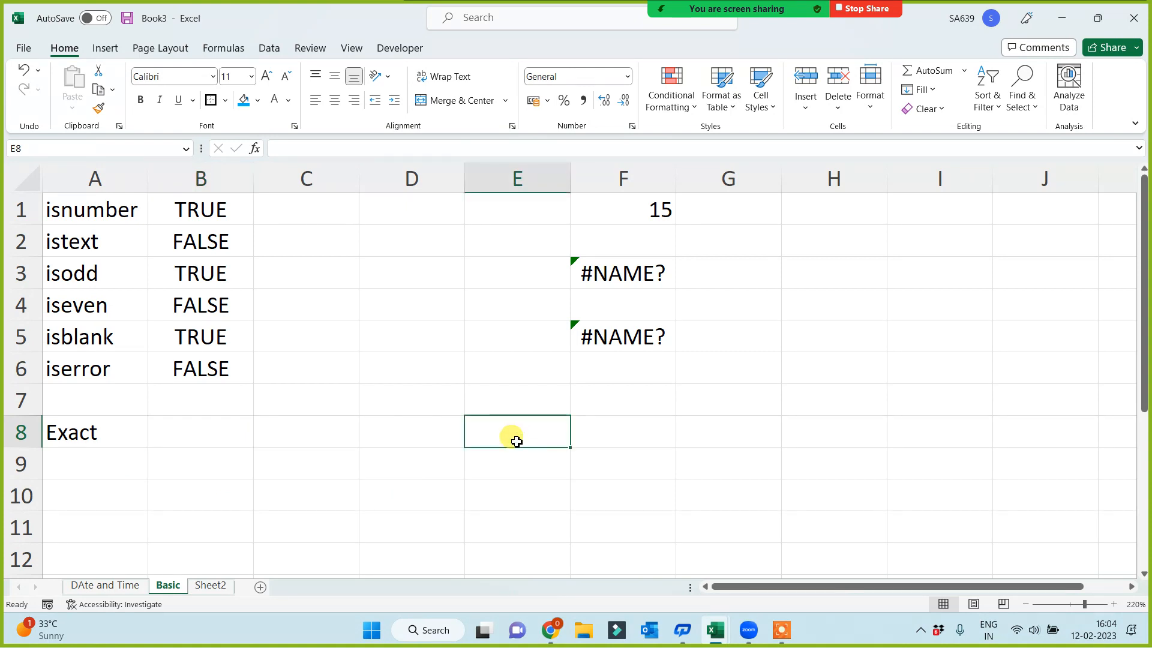
pyautogui.write('Nita')
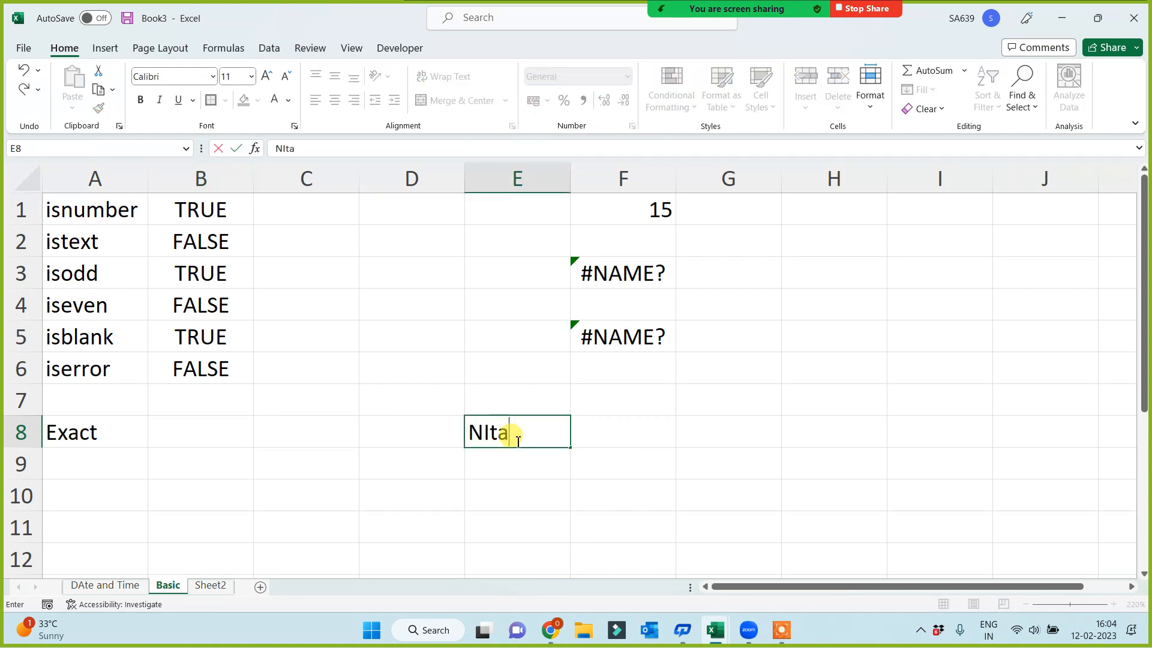
pyautogui.press('Tab')
pyautogui.write('Sunita')
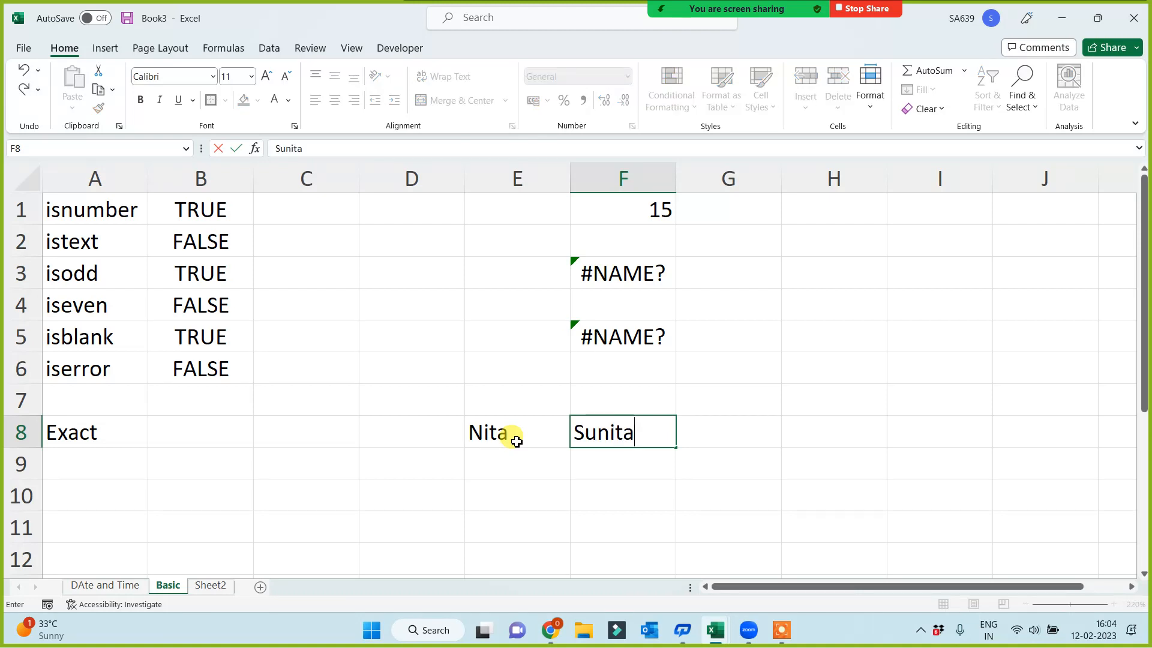
# Enter the symbol @ in cell E9 and the symbol % in cell F9
pyautogui.click(484, 468)
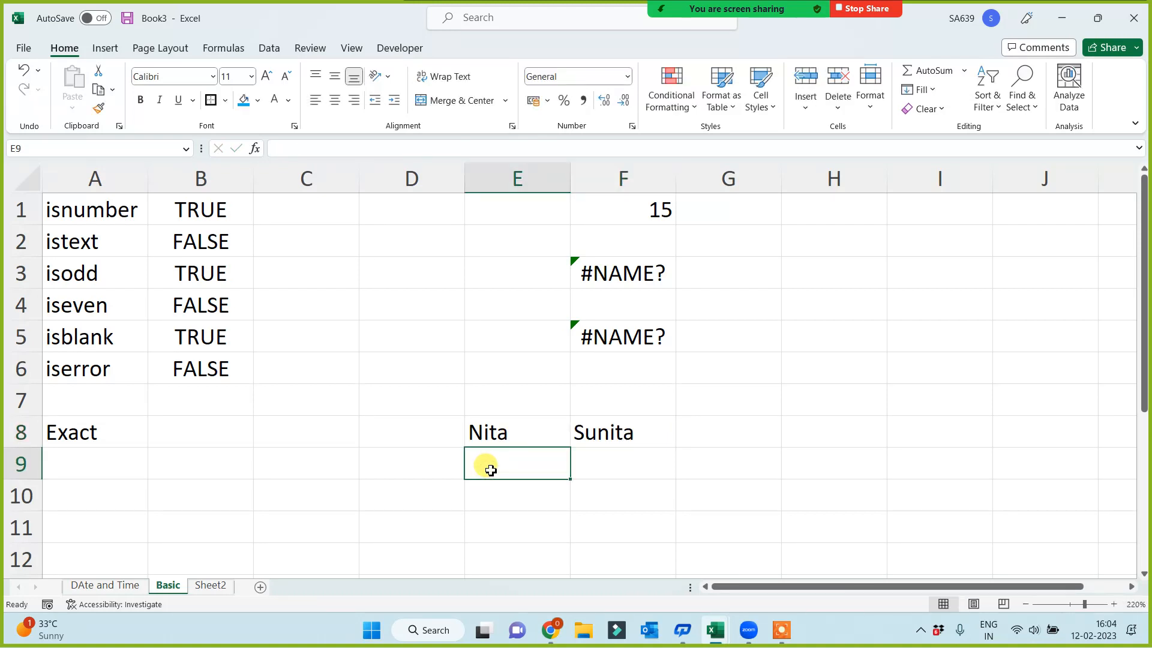
pyautogui.write('@')
pyautogui.press('Return')
pyautogui.click(612, 455)
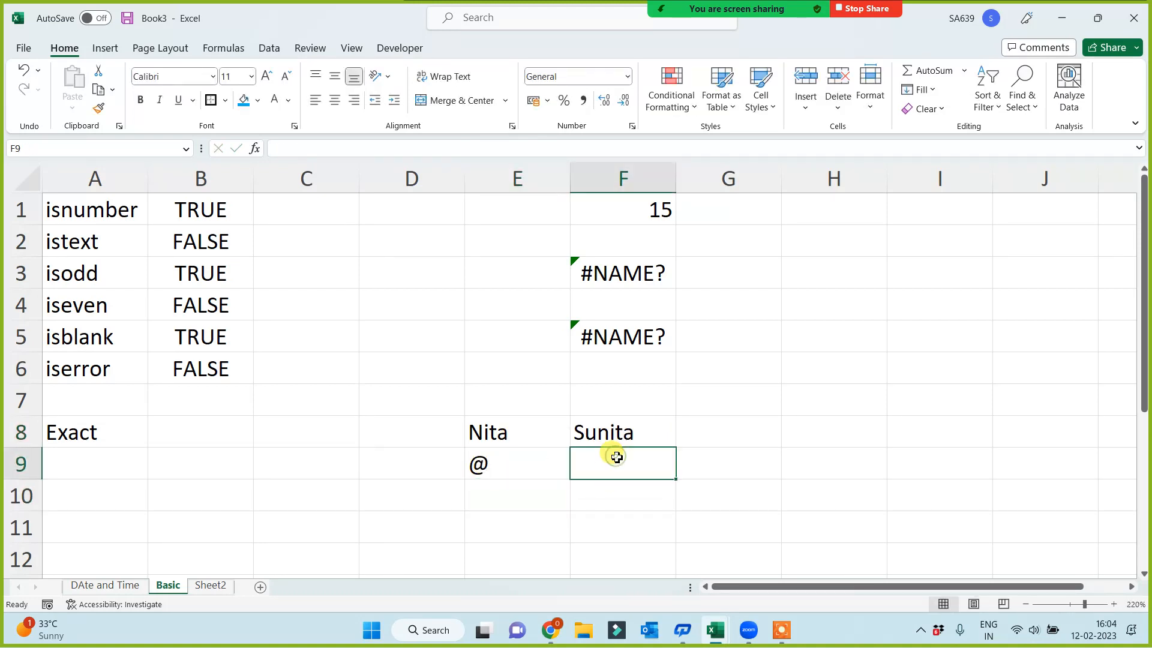
pyautogui.write('%')
pyautogui.press('Return')
# Enter the number 12 in cell E10 and the number 19 in cell F10
pyautogui.press('Left')
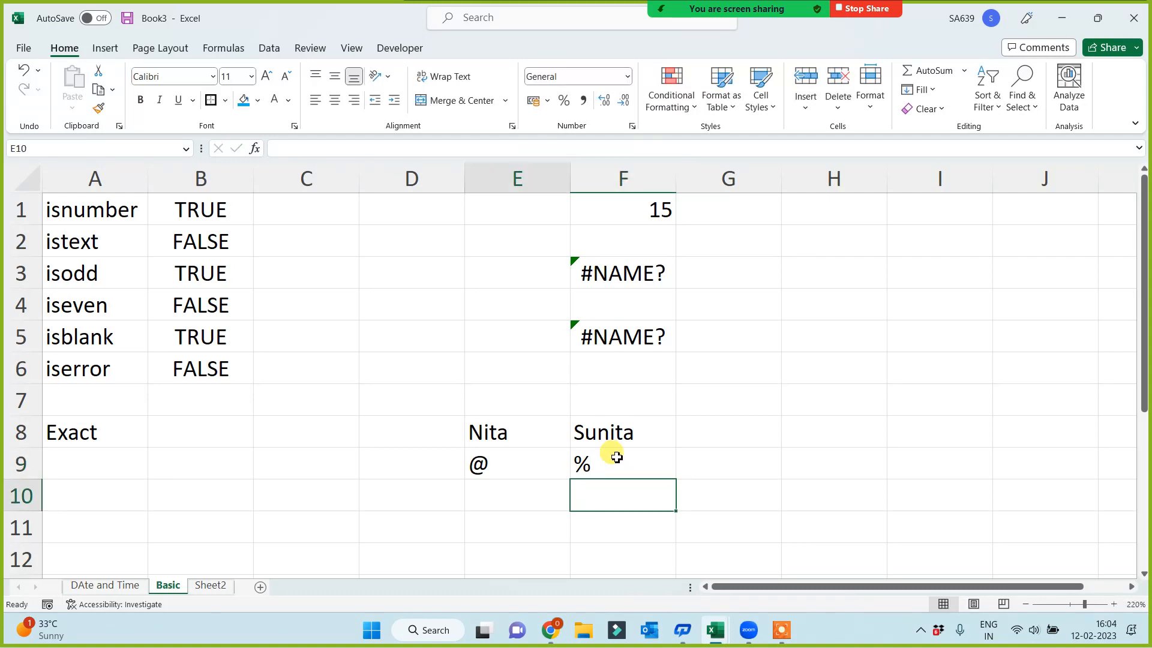
pyautogui.write('12')
pyautogui.press('Right')
pyautogui.write('19')
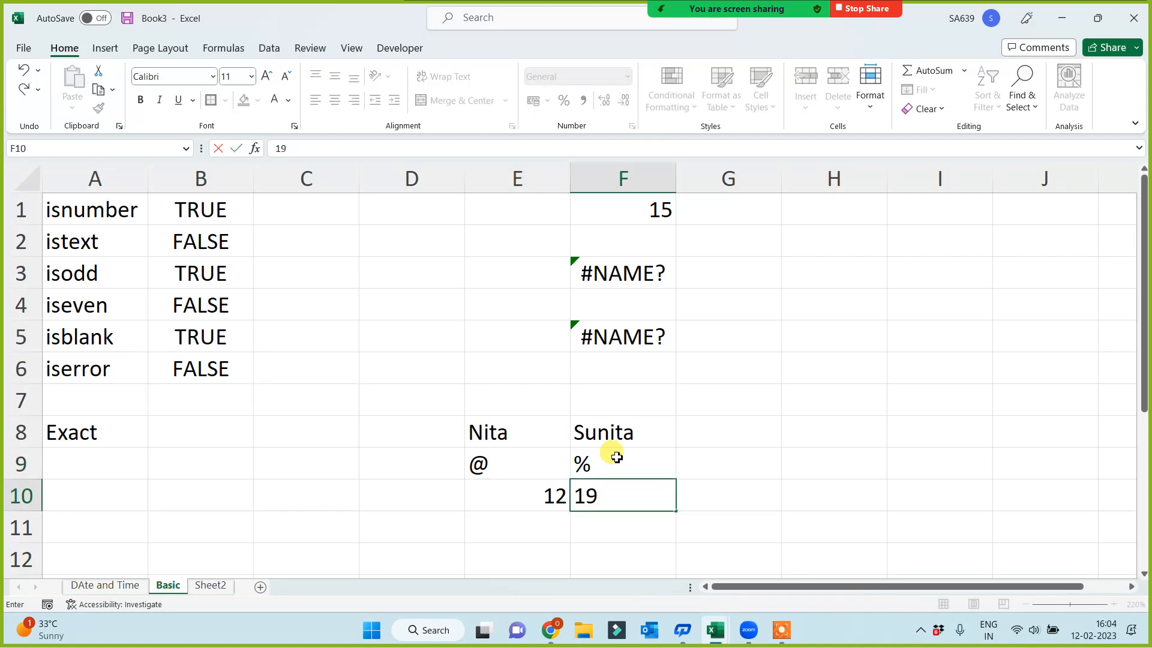
pyautogui.press('Return')
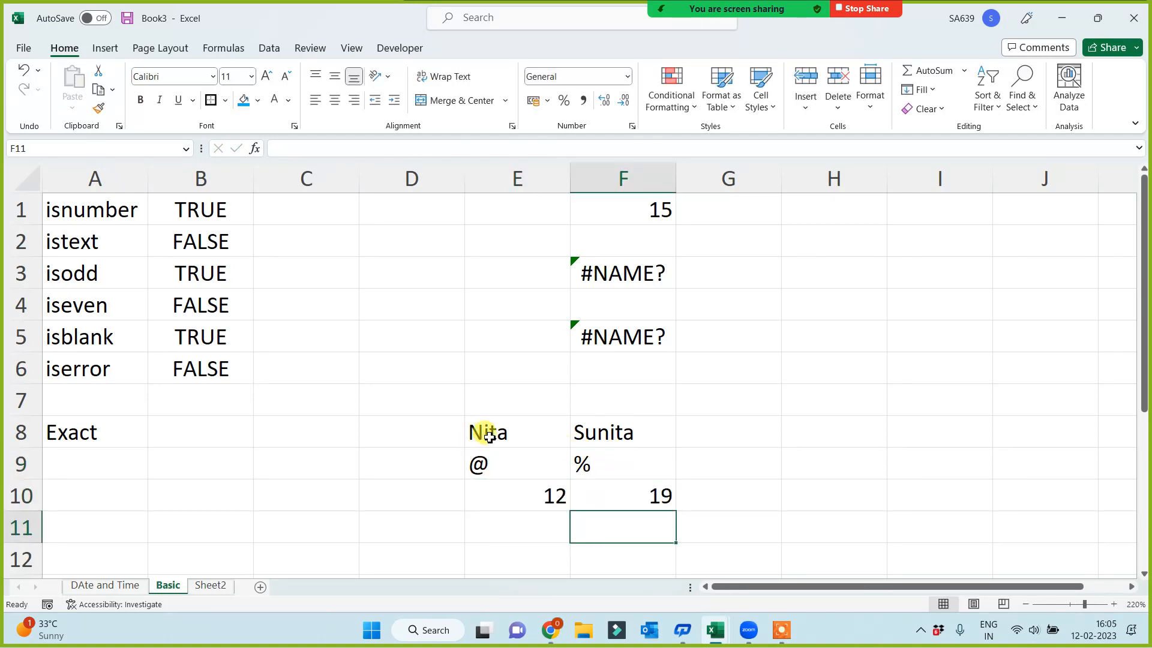
pyautogui.moveTo(481, 432); pyautogui.dragTo(626, 505)
pyautogui.click(378, 485)
pyautogui.click(309, 428)
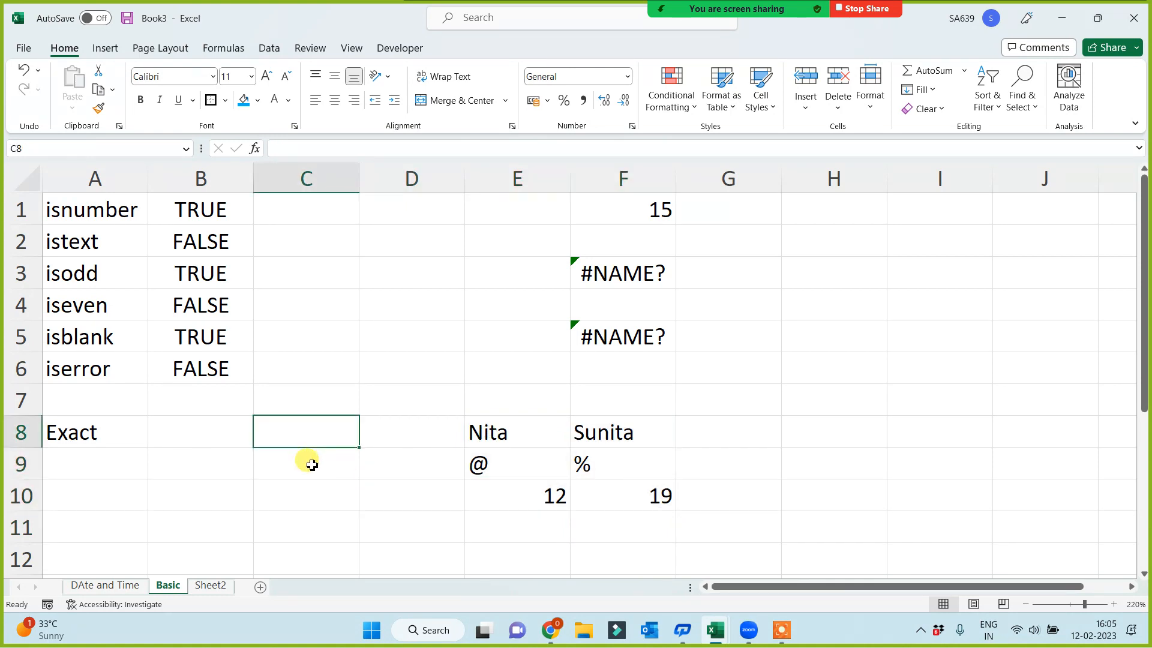
pyautogui.click(517, 431)
pyautogui.click(606, 435)
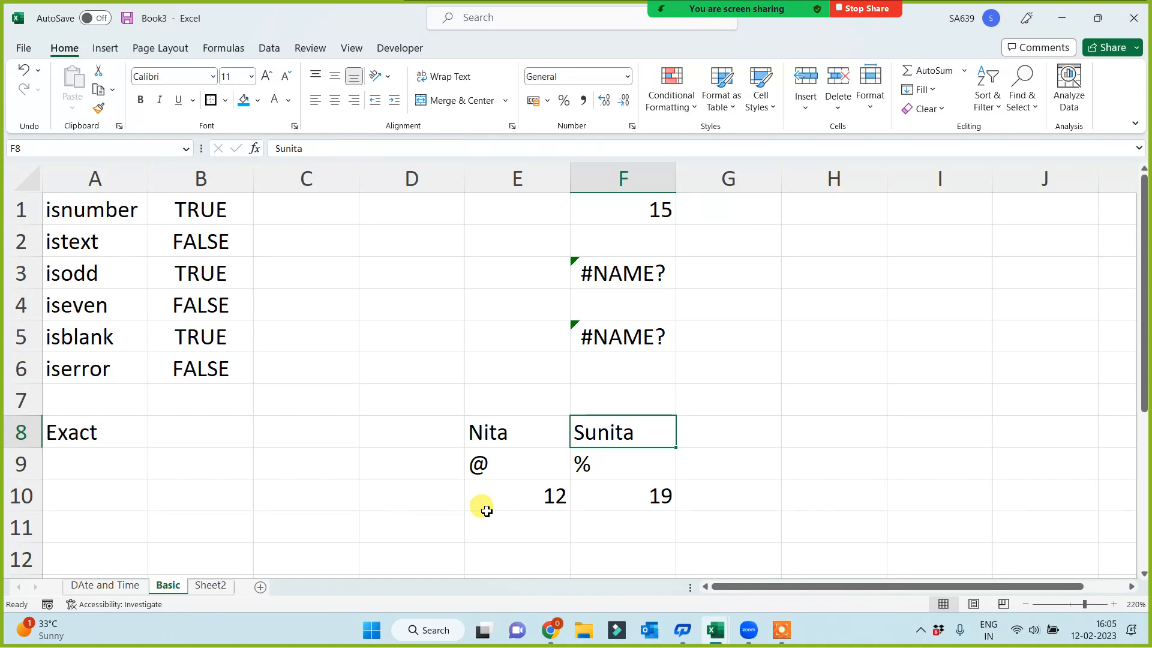
pyautogui.click(319, 429)
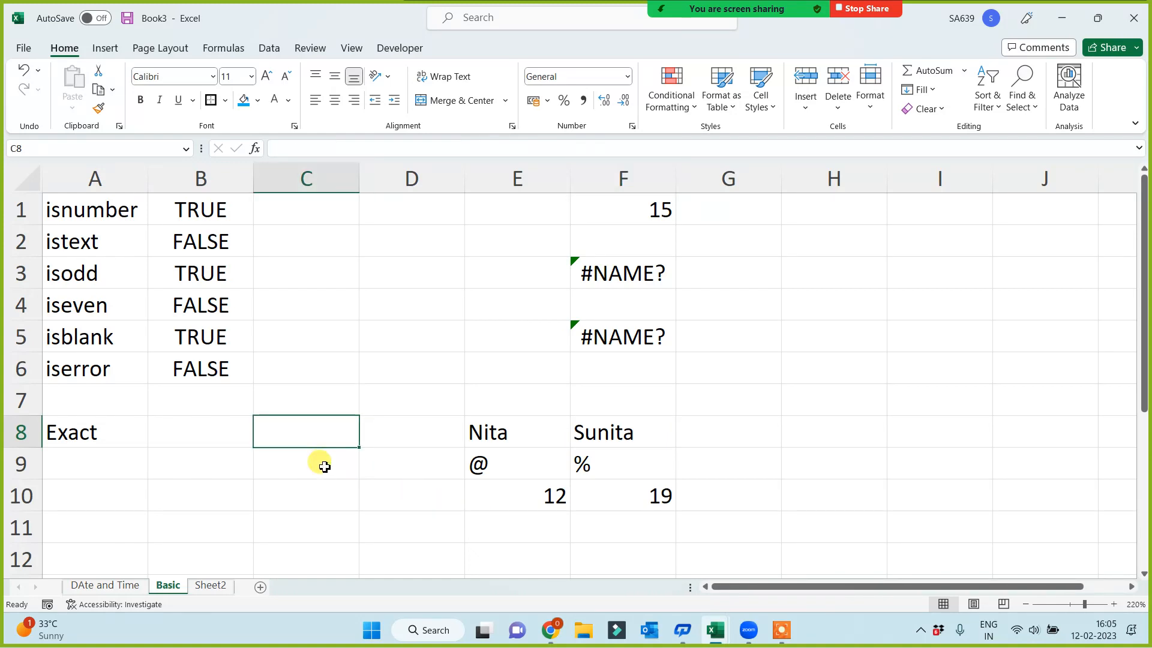
# Enter the formula =EXACT(E8,F8) in cell C8 and copy it down through cell C11
pyautogui.write('=')
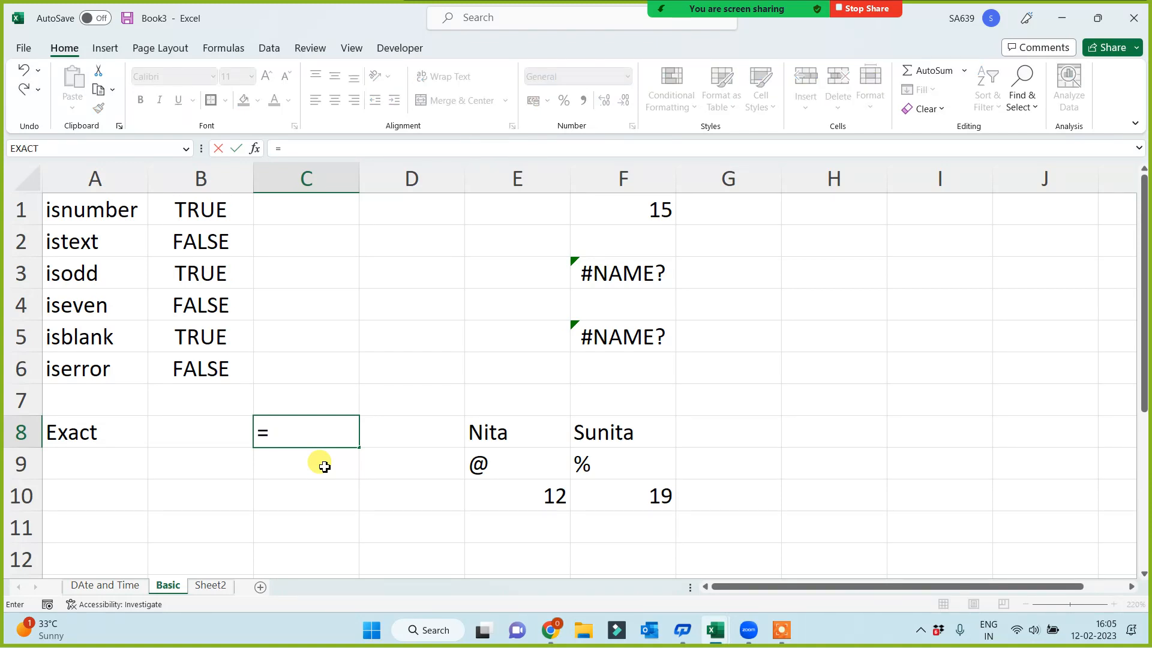
pyautogui.write('exa')
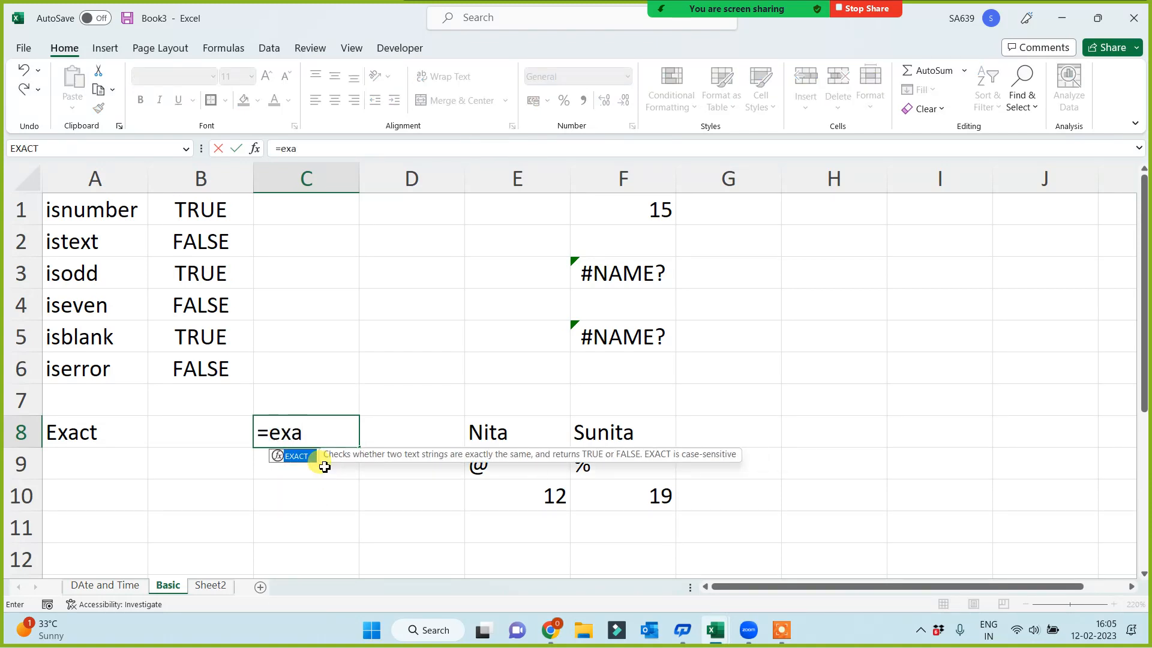
pyautogui.press('Tab')
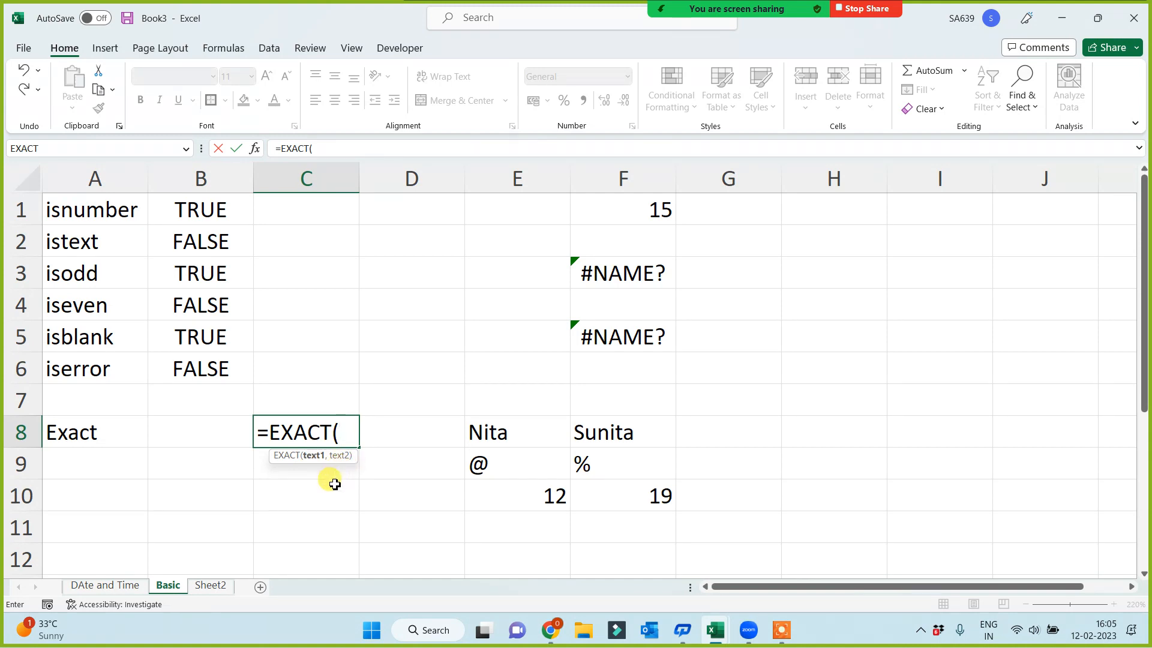
pyautogui.click(480, 431)
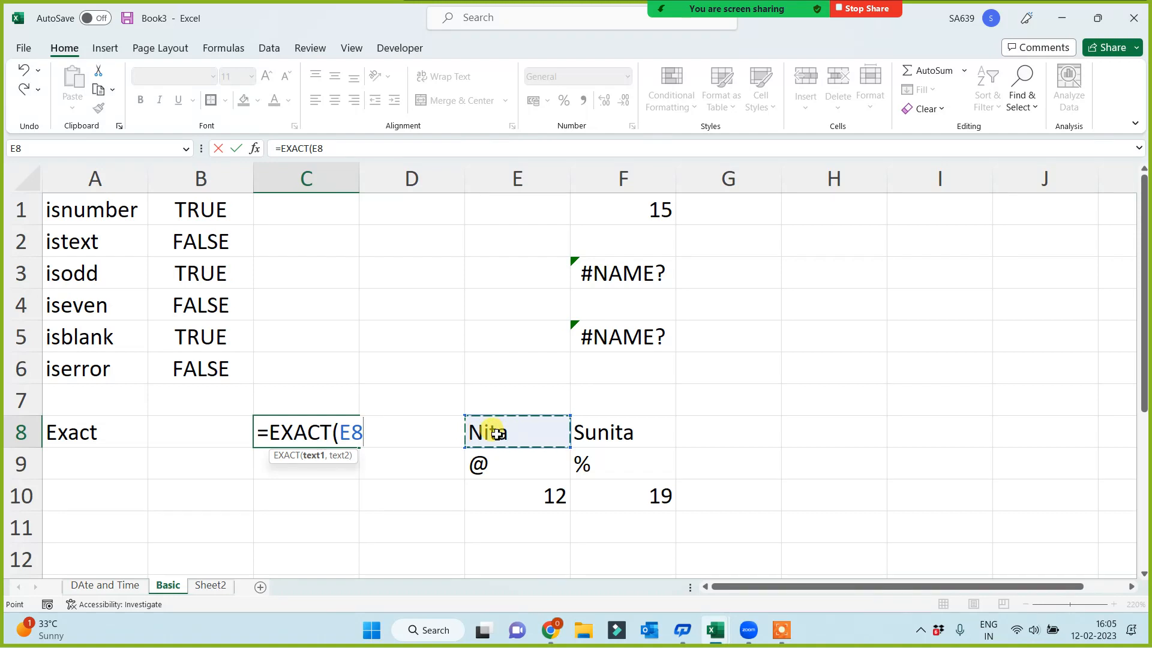
pyautogui.write(',')
pyautogui.click(618, 429)
pyautogui.write(')')
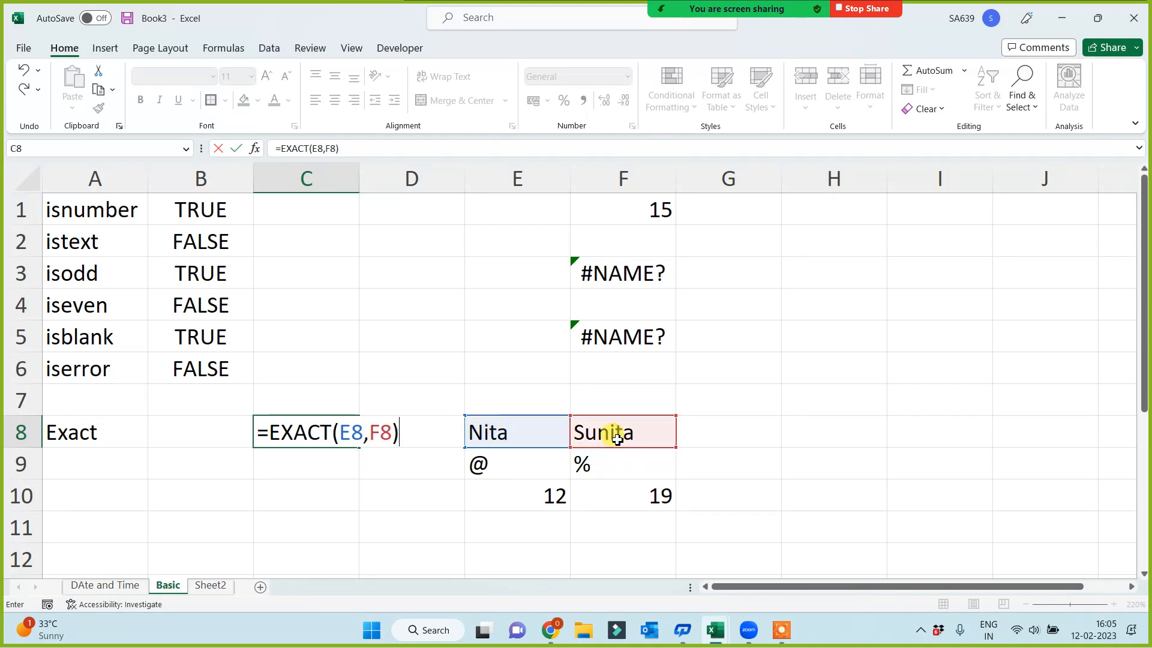
pyautogui.press('Return')
pyautogui.click(330, 436)
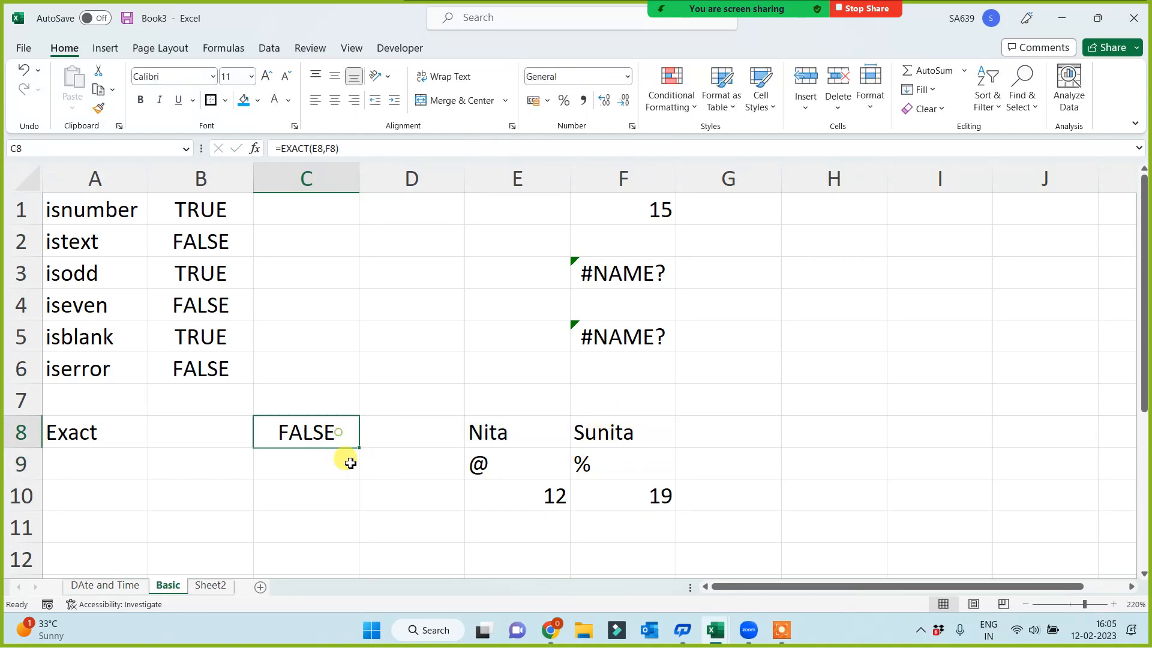
pyautogui.moveTo(353, 516); pyautogui.dragTo(348, 549)
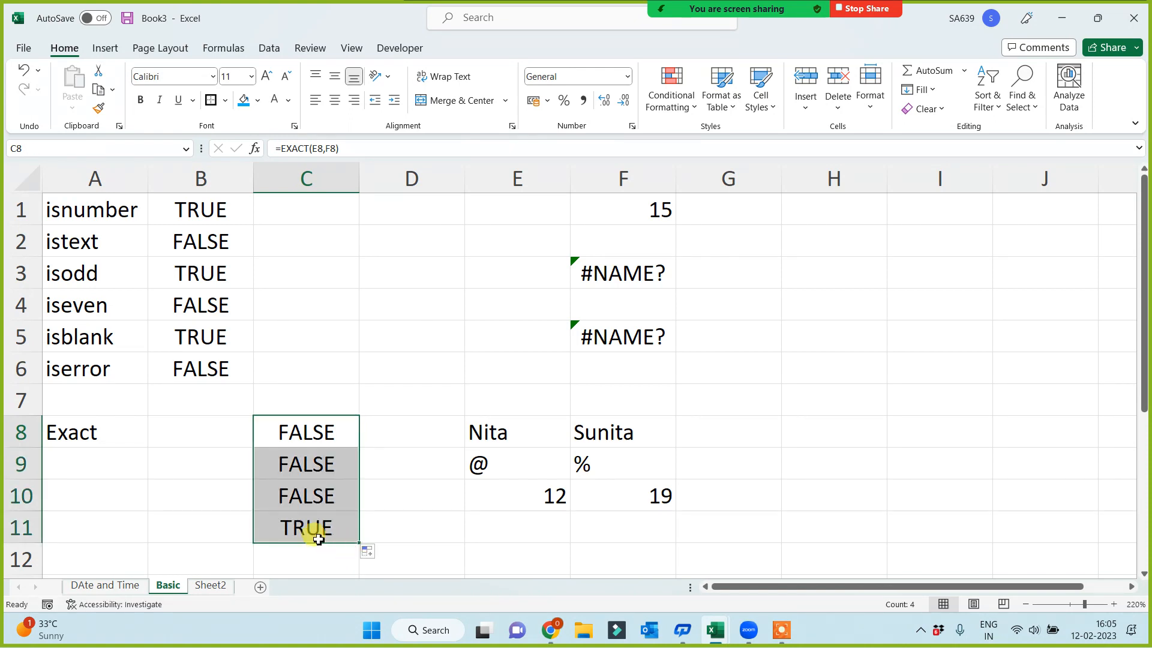
# Examine the EXACT formula in cell C11 and the cell pairs E11:F11 and E10:F10 that the copied formulas compare
pyautogui.click(308, 522)
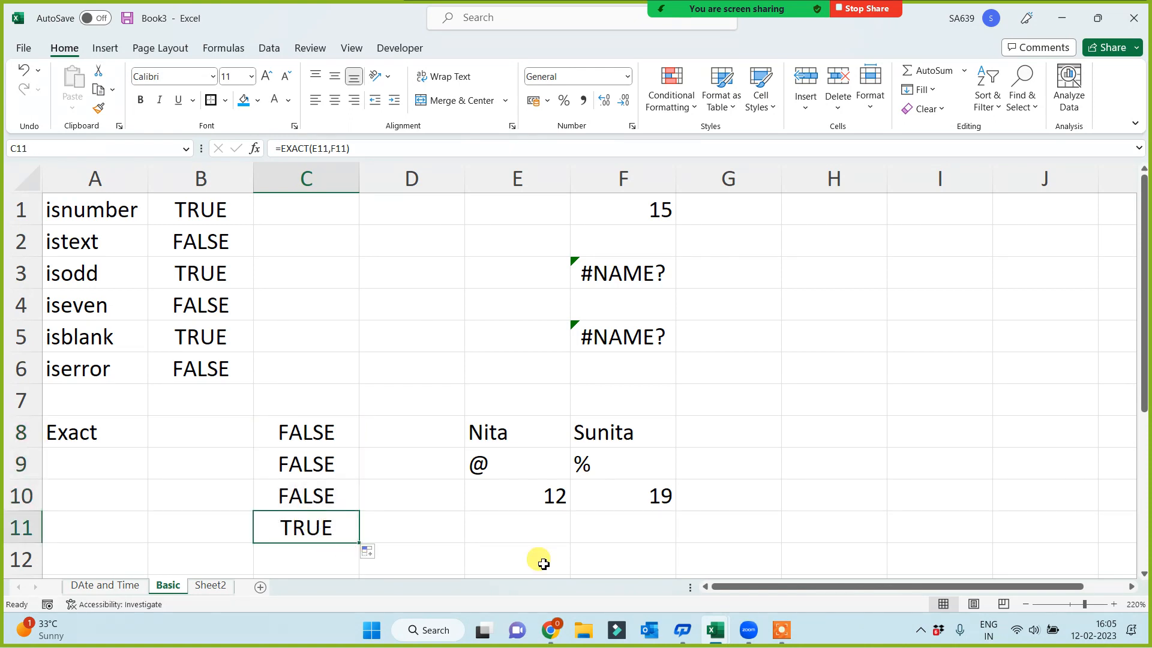
pyautogui.moveTo(543, 528); pyautogui.dragTo(607, 529)
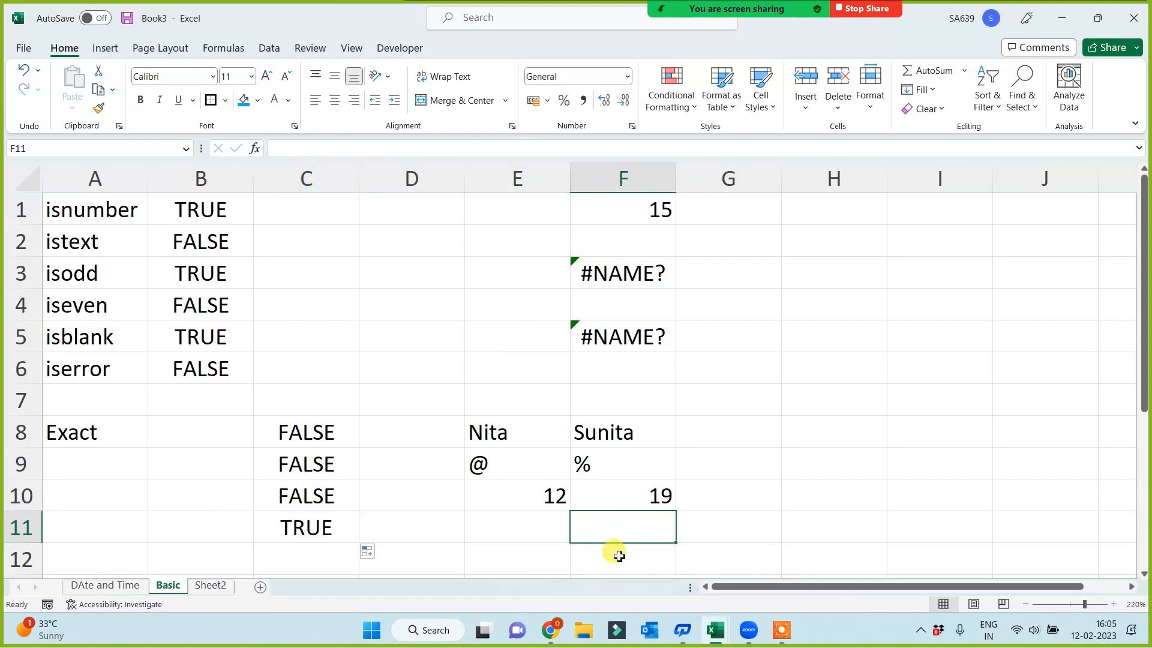
pyautogui.click(543, 563)
pyautogui.moveTo(525, 528); pyautogui.dragTo(659, 525)
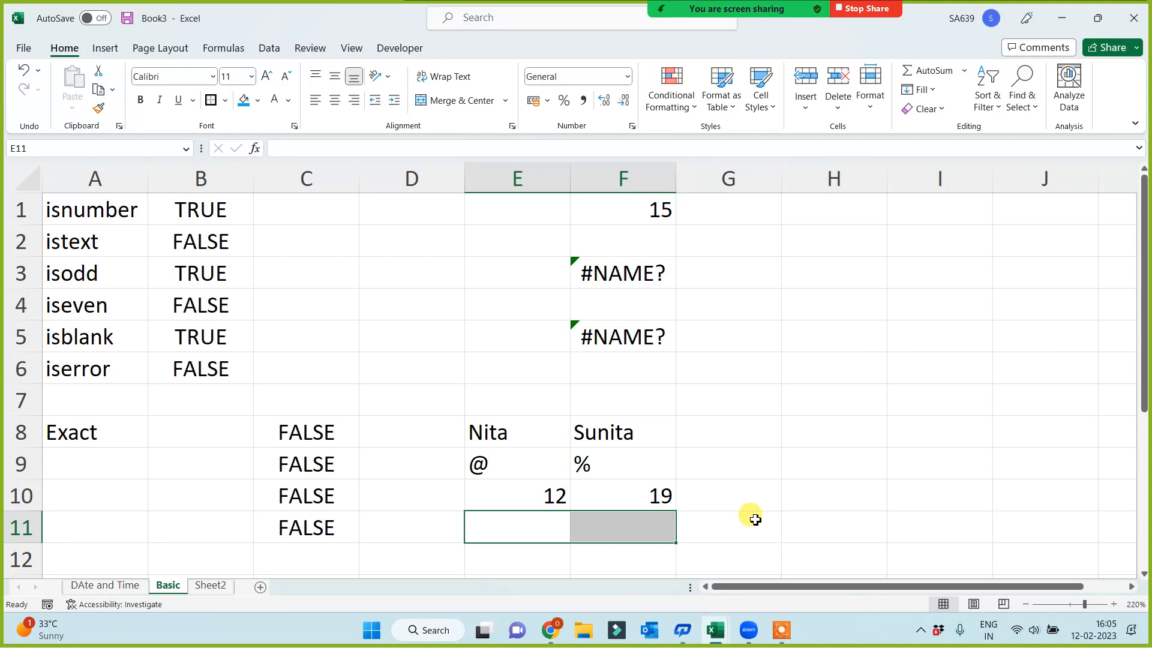
pyautogui.click(622, 525)
pyautogui.click(516, 522)
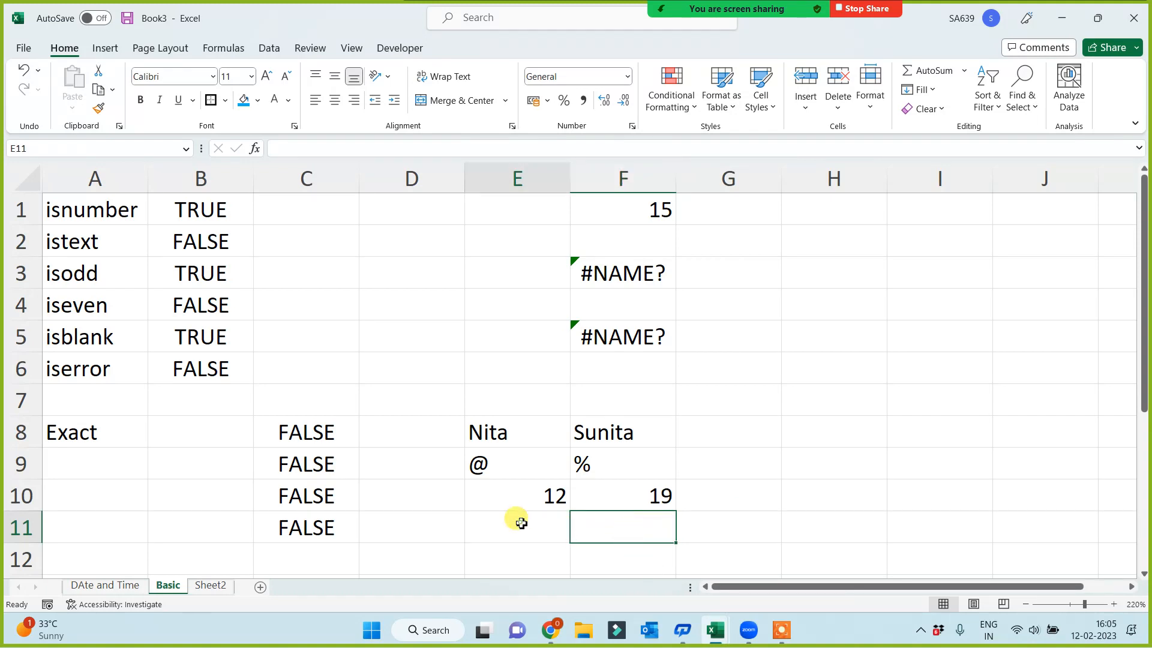
pyautogui.moveTo(533, 526); pyautogui.dragTo(607, 526)
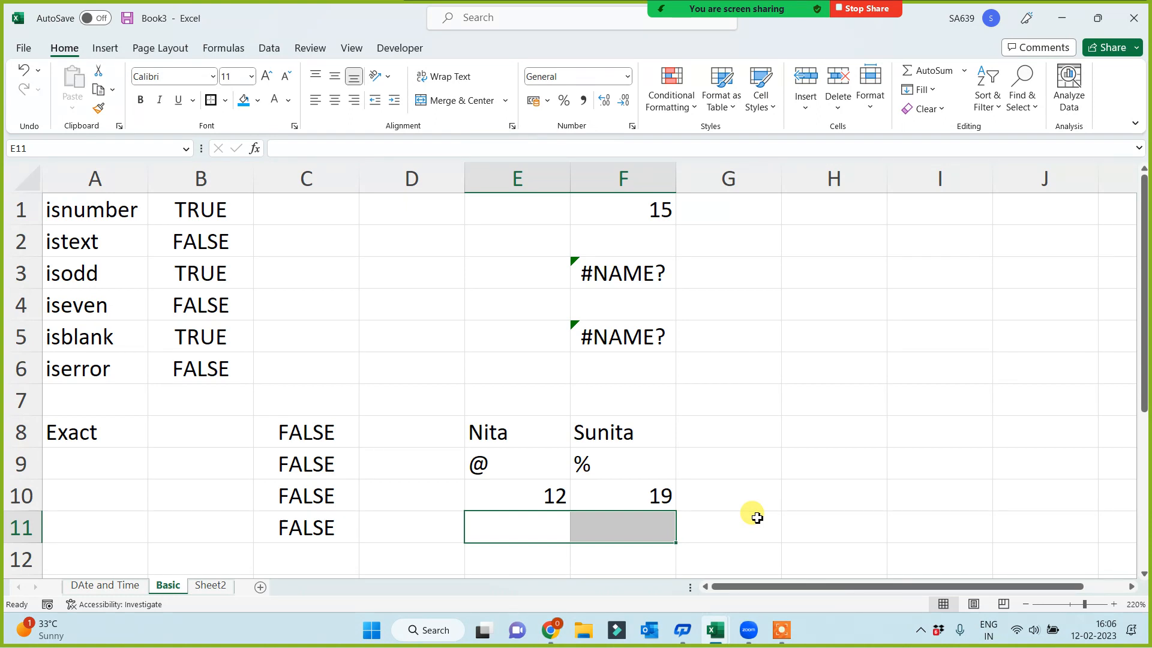
pyautogui.click(613, 527)
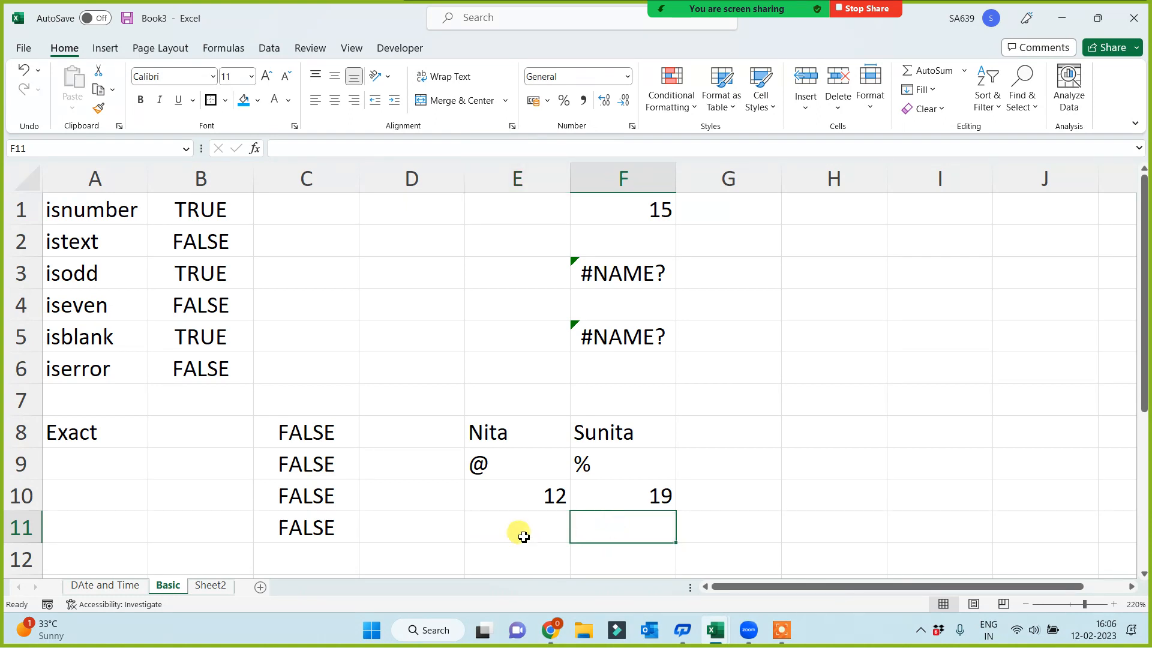
pyautogui.click(522, 535)
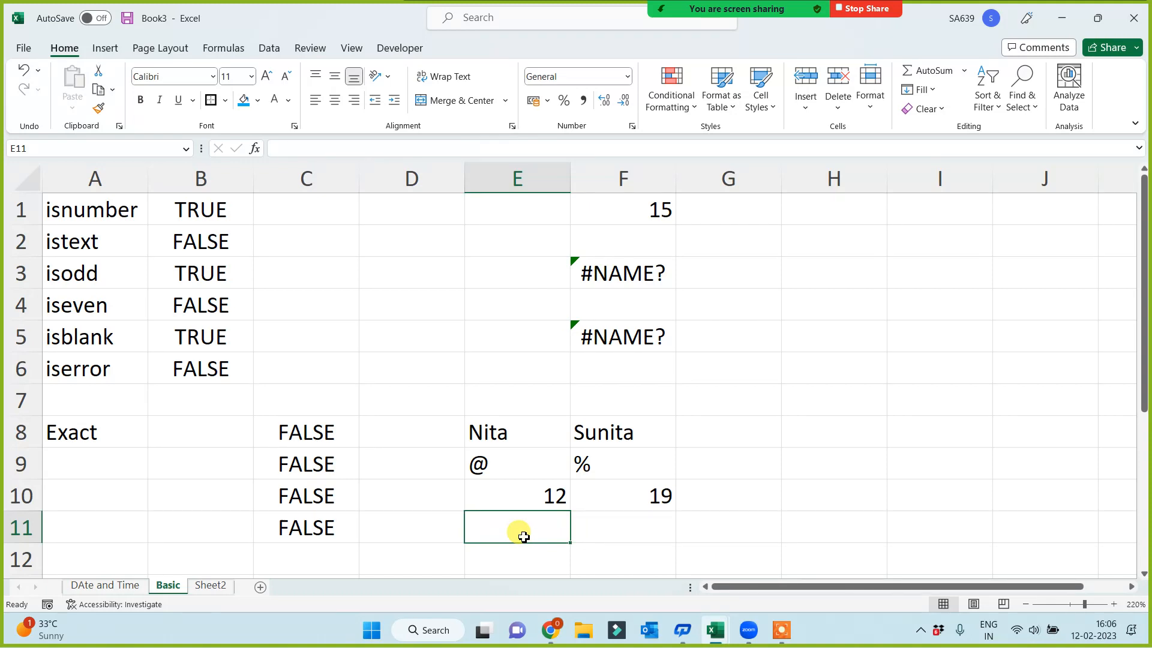
pyautogui.click(608, 496)
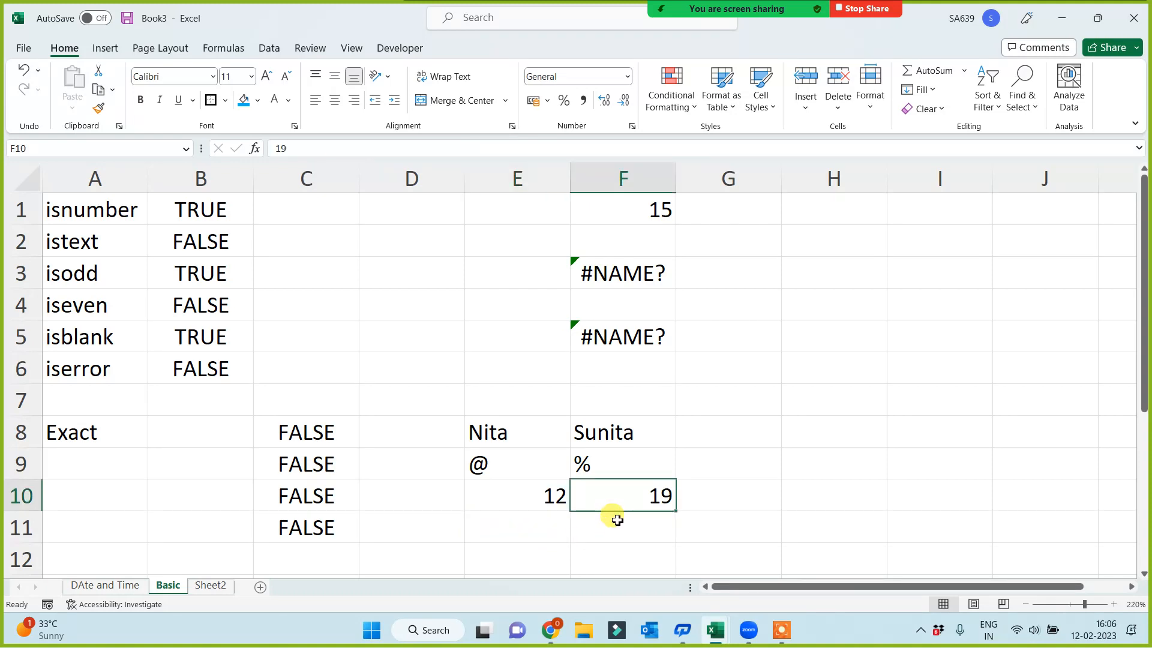
pyautogui.click(514, 494)
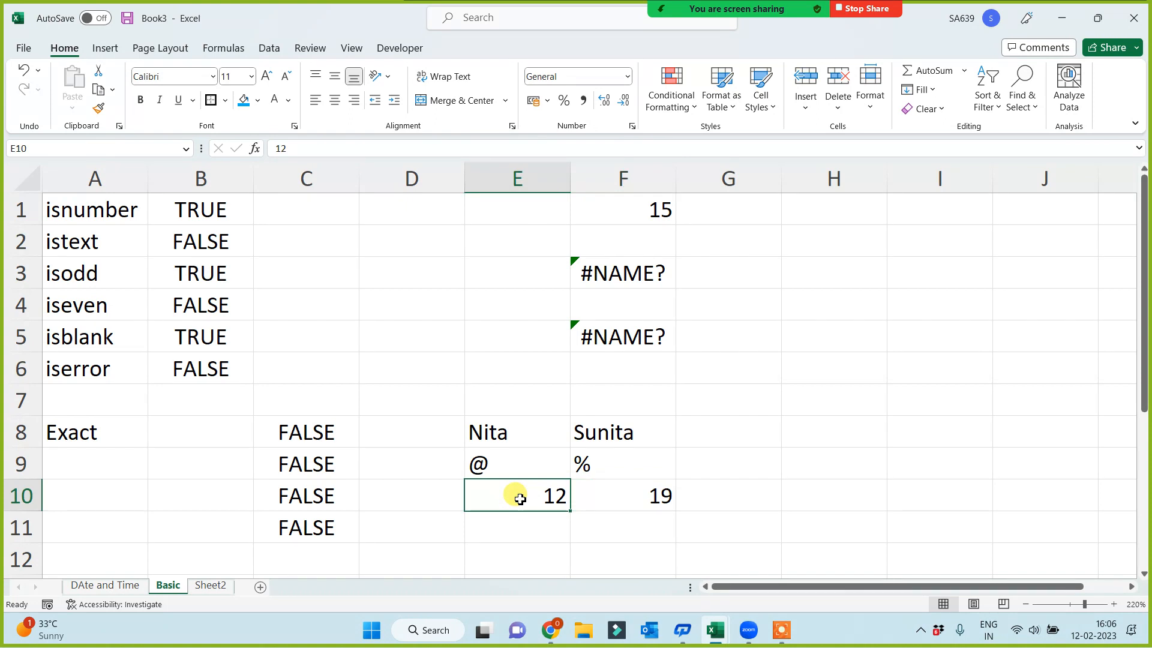
pyautogui.click(592, 528)
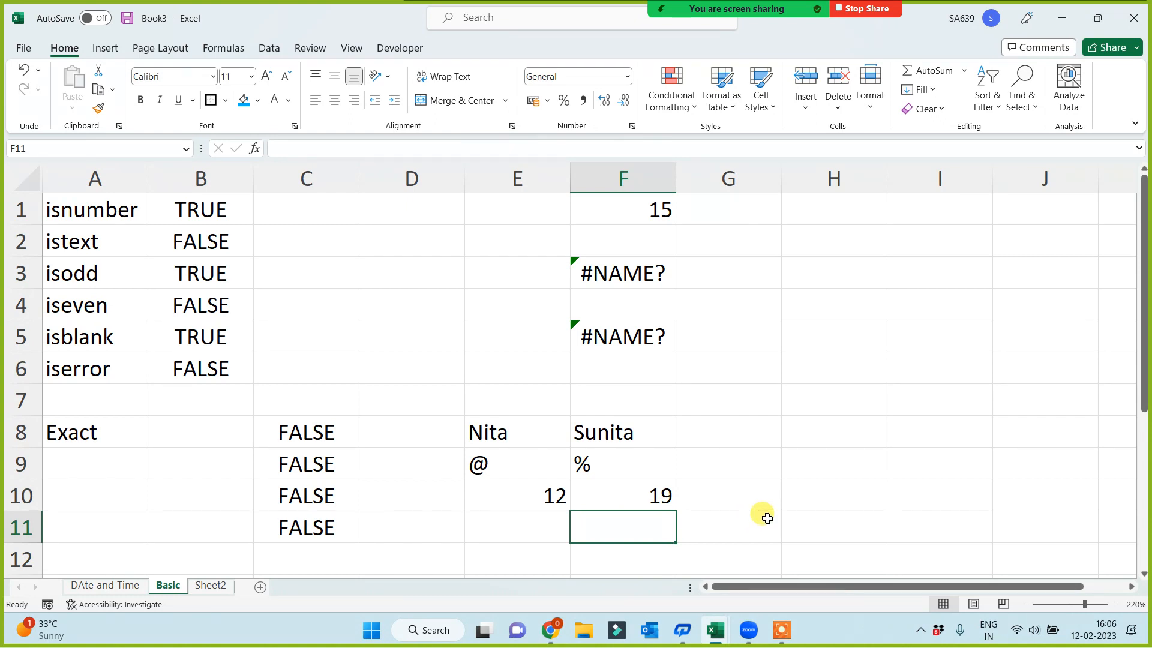
# Change the number in cell F10 to 12 so that it matches cell E10
pyautogui.moveTo(518, 519); pyautogui.dragTo(612, 522)
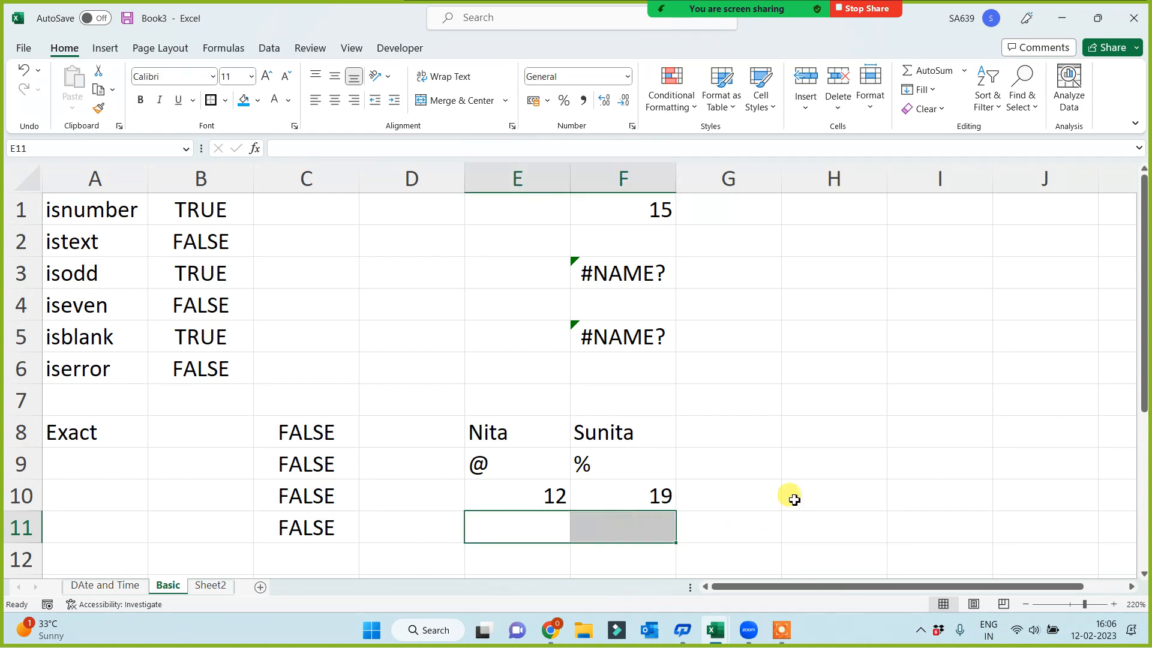
pyautogui.click(796, 498)
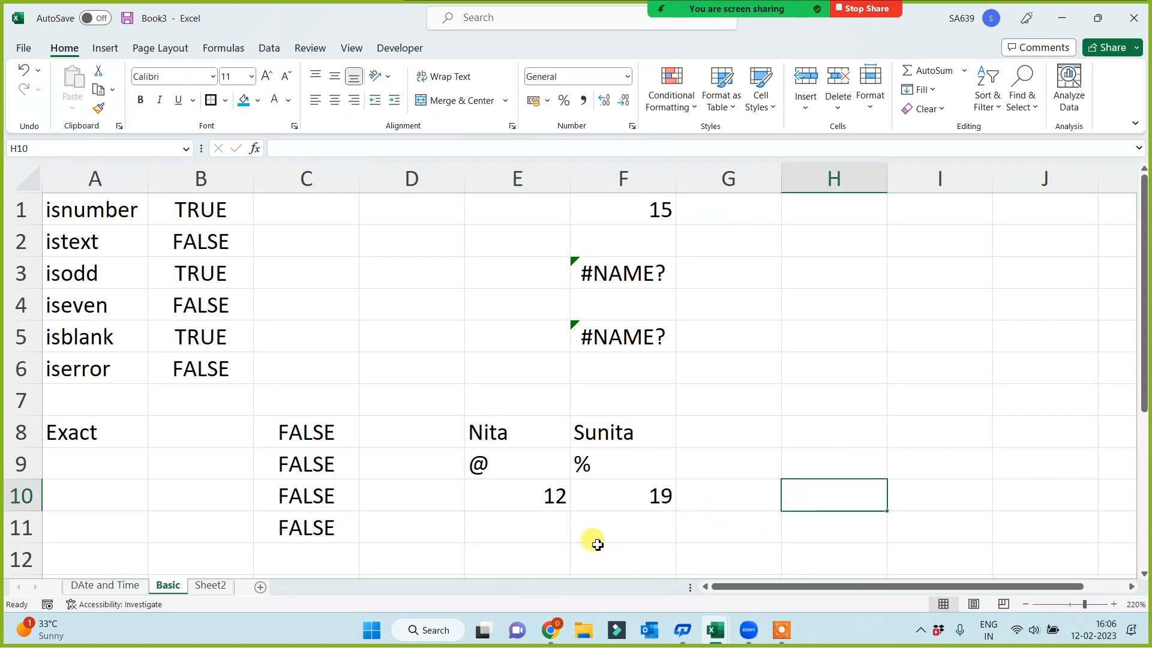
pyautogui.moveTo(520, 531); pyautogui.dragTo(622, 532)
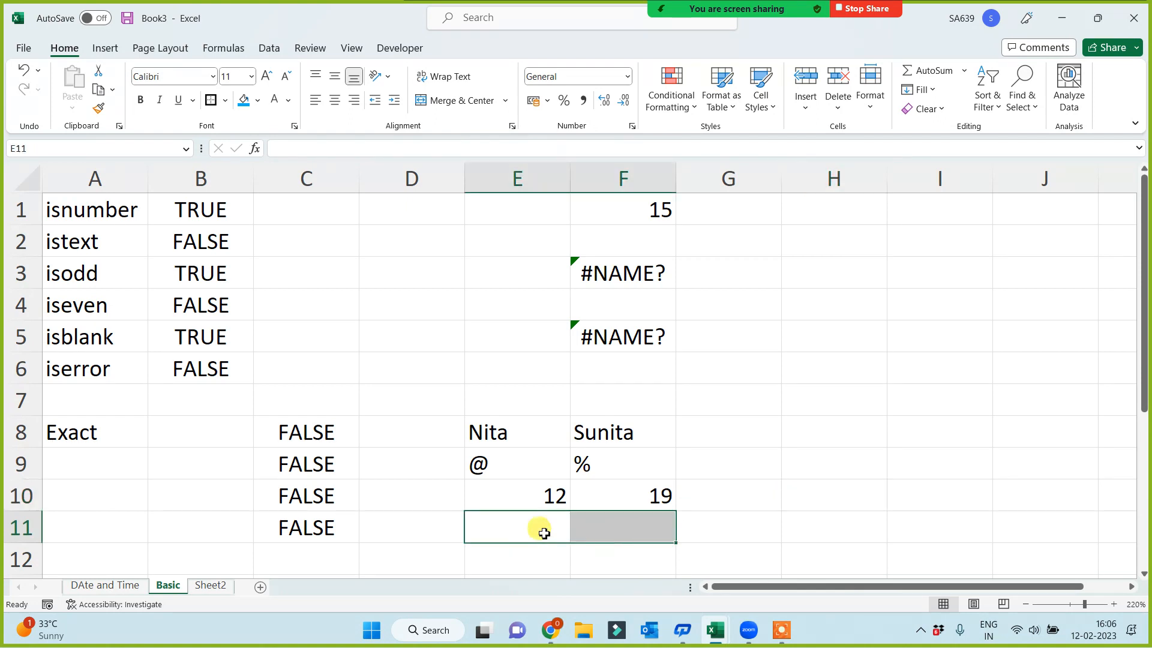
pyautogui.click(640, 503)
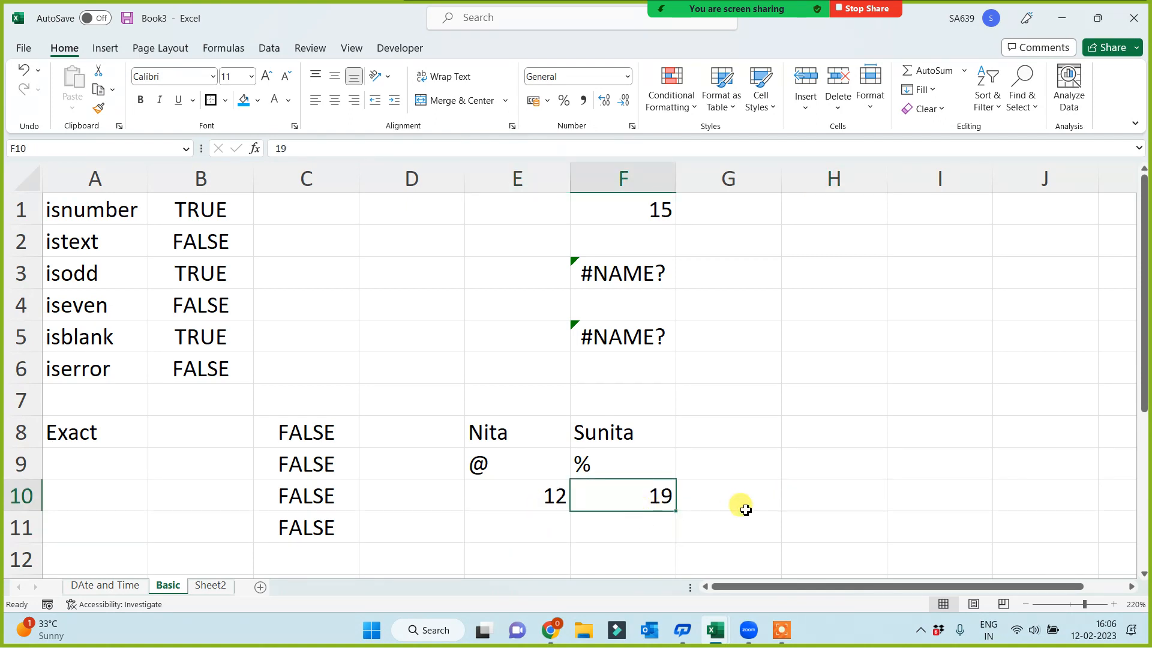
pyautogui.write('12')
pyautogui.click(785, 514)
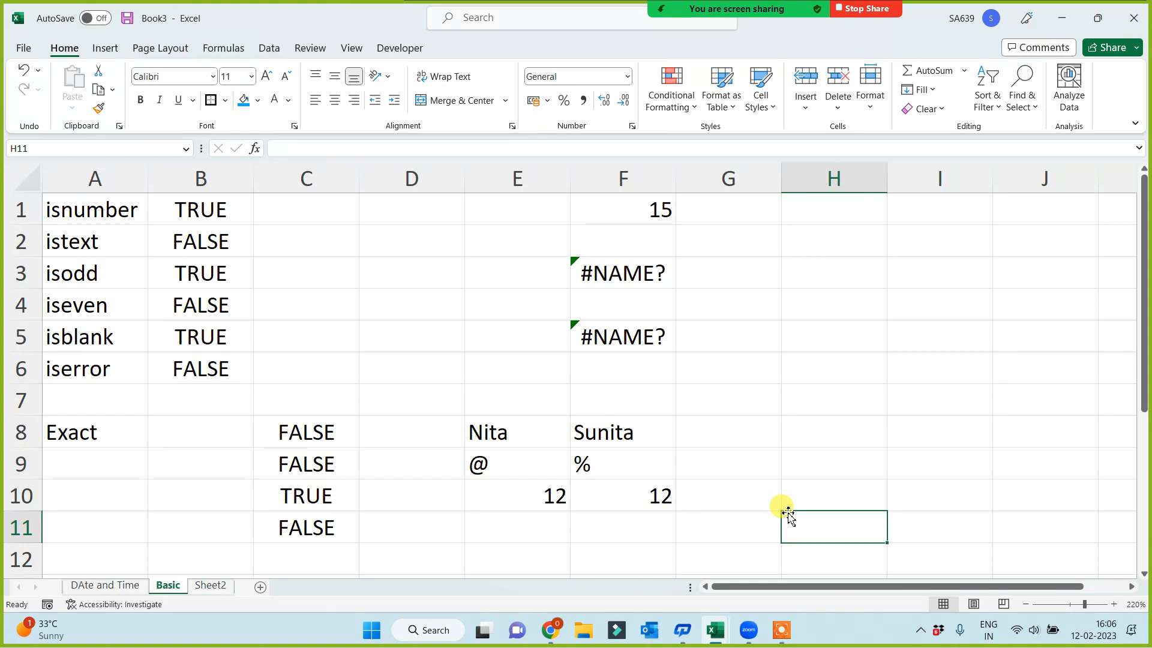
# Replace the name in cell F8 with the same name as in cell E8, including its capital letter
pyautogui.click(602, 428)
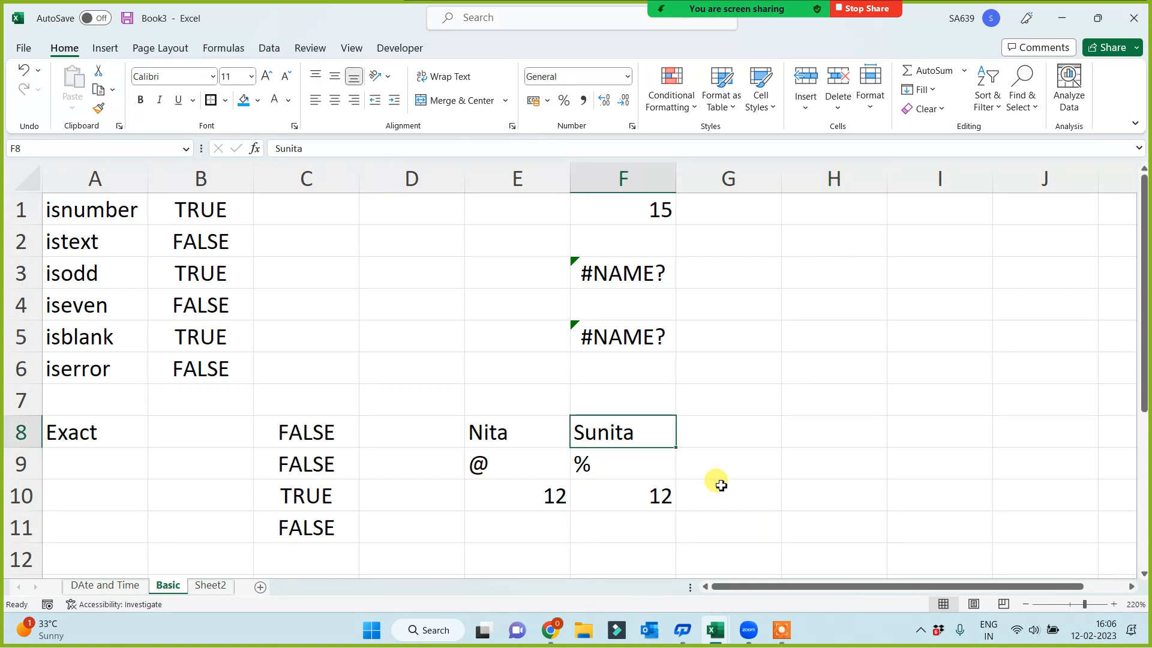
pyautogui.write('Nita')
pyautogui.hotkey('ctrl', 'Return')
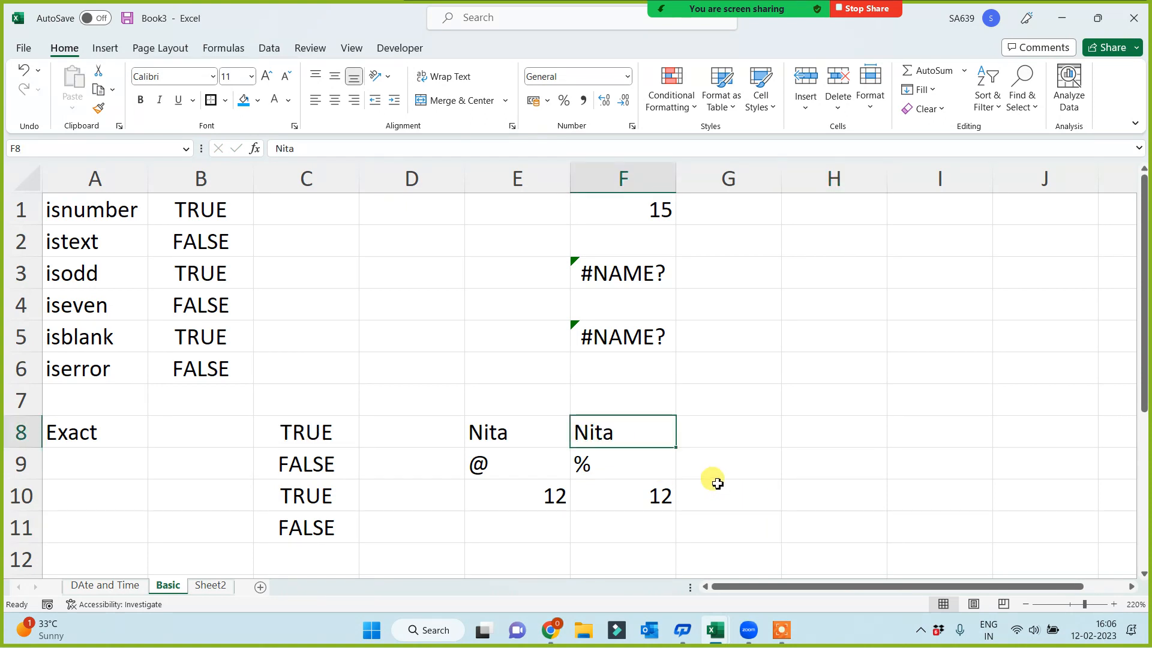
# Change the first letter of the name in cell F8 to a lowercase n
pyautogui.doubleClick(588, 438)
pyautogui.press('BackSpace')
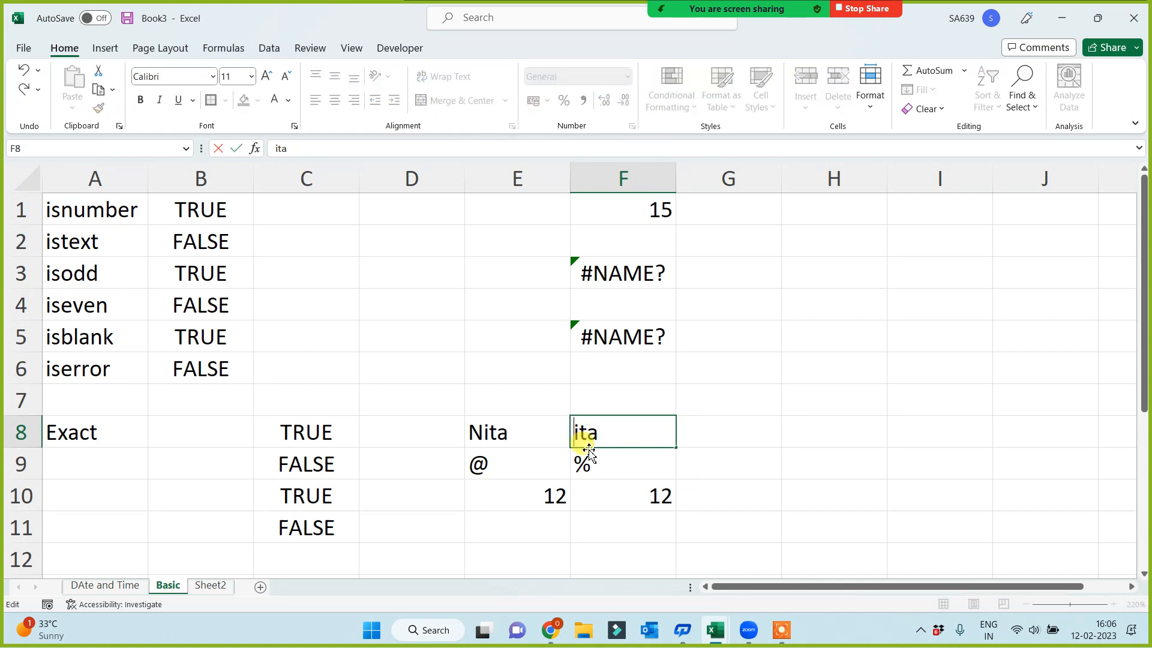
pyautogui.write('n')
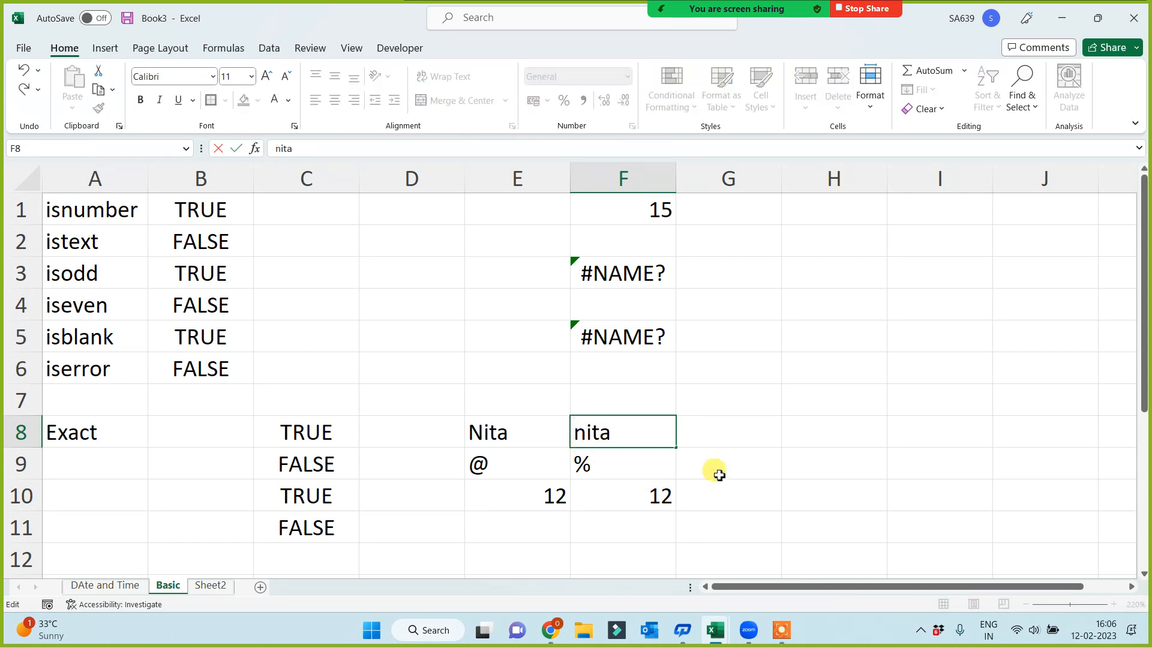
pyautogui.click(754, 438)
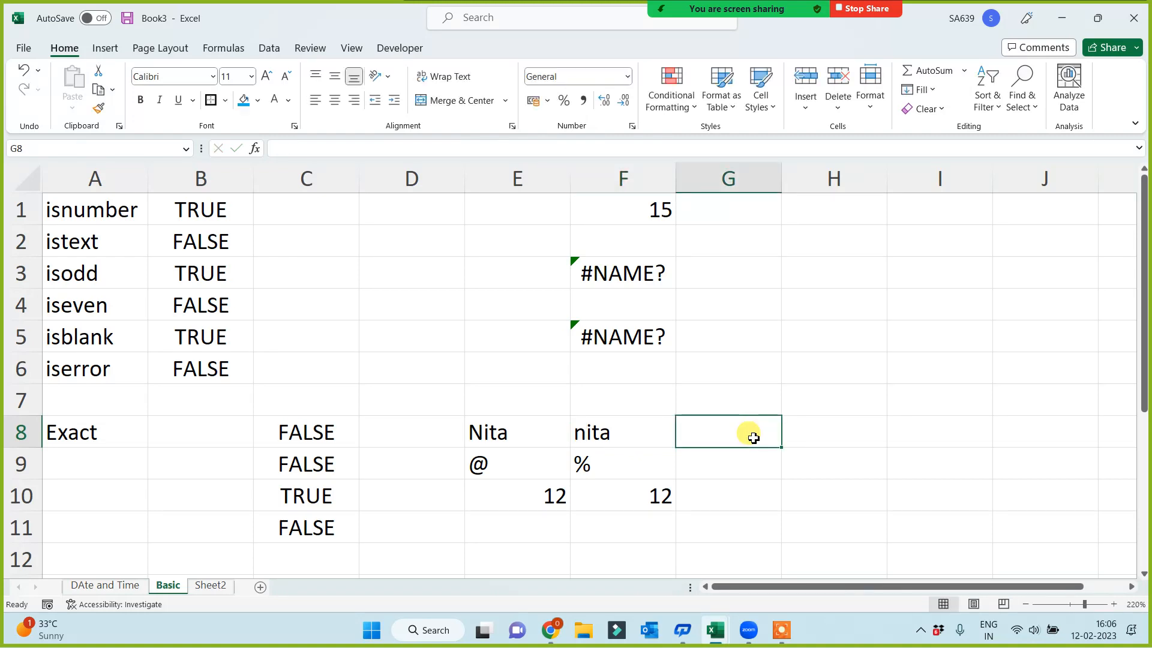
# Compare the capitalization of the names in cells E8 and F8, and review the example cells and the function names in column A
pyautogui.moveTo(522, 428); pyautogui.dragTo(621, 435)
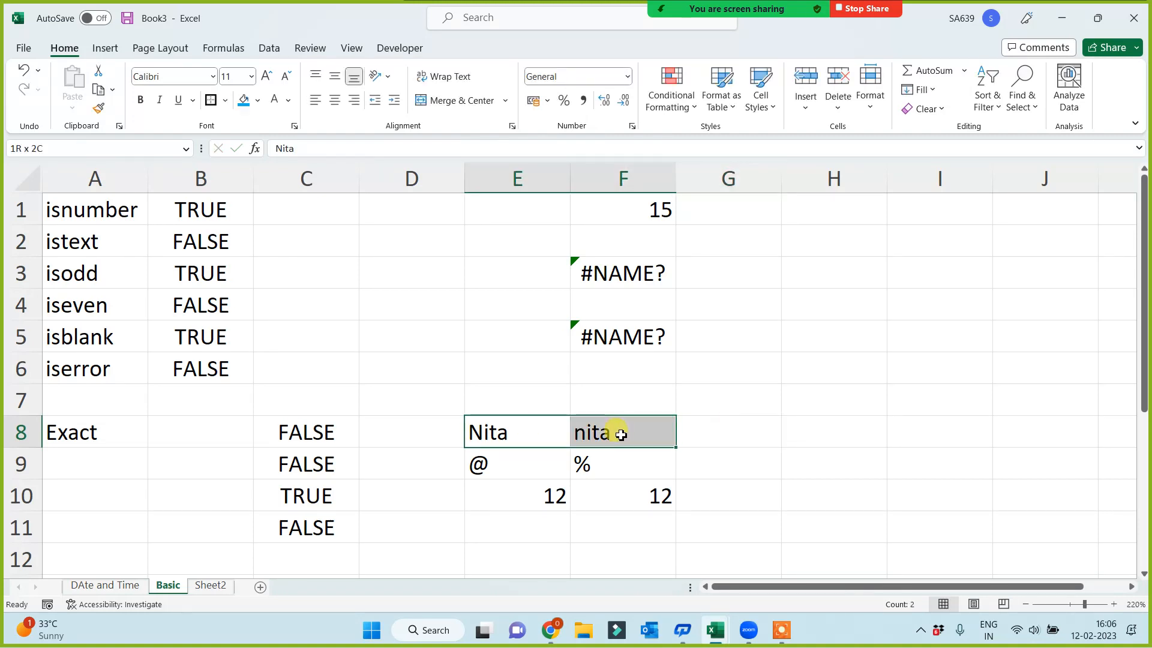
pyautogui.click(742, 444)
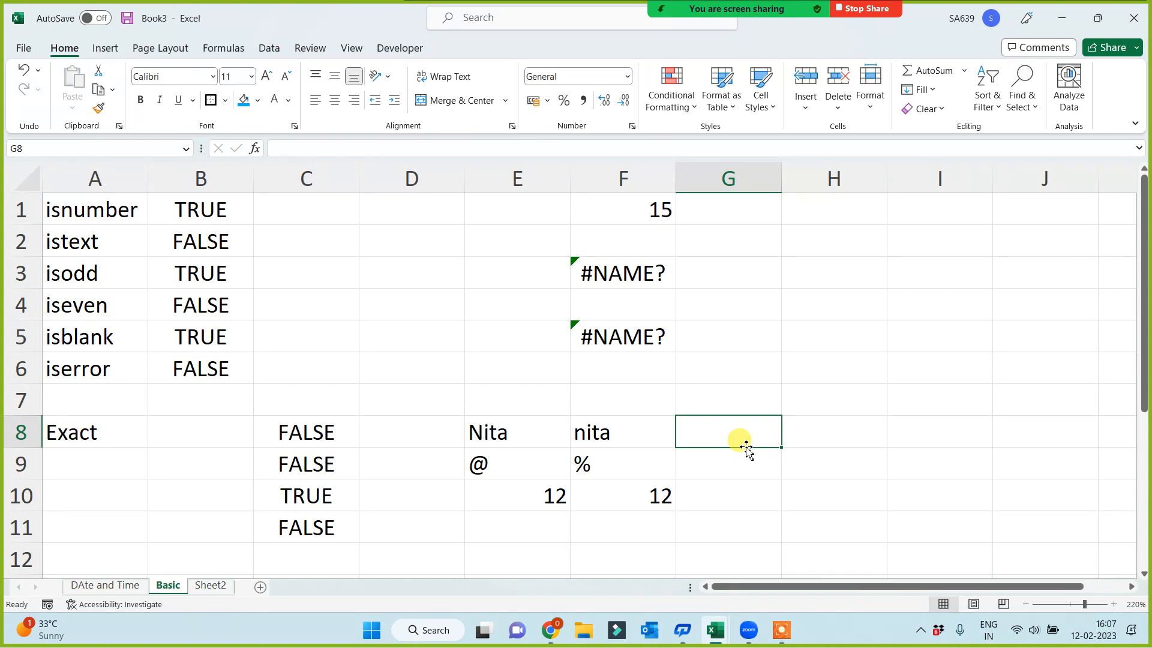
pyautogui.click(489, 437)
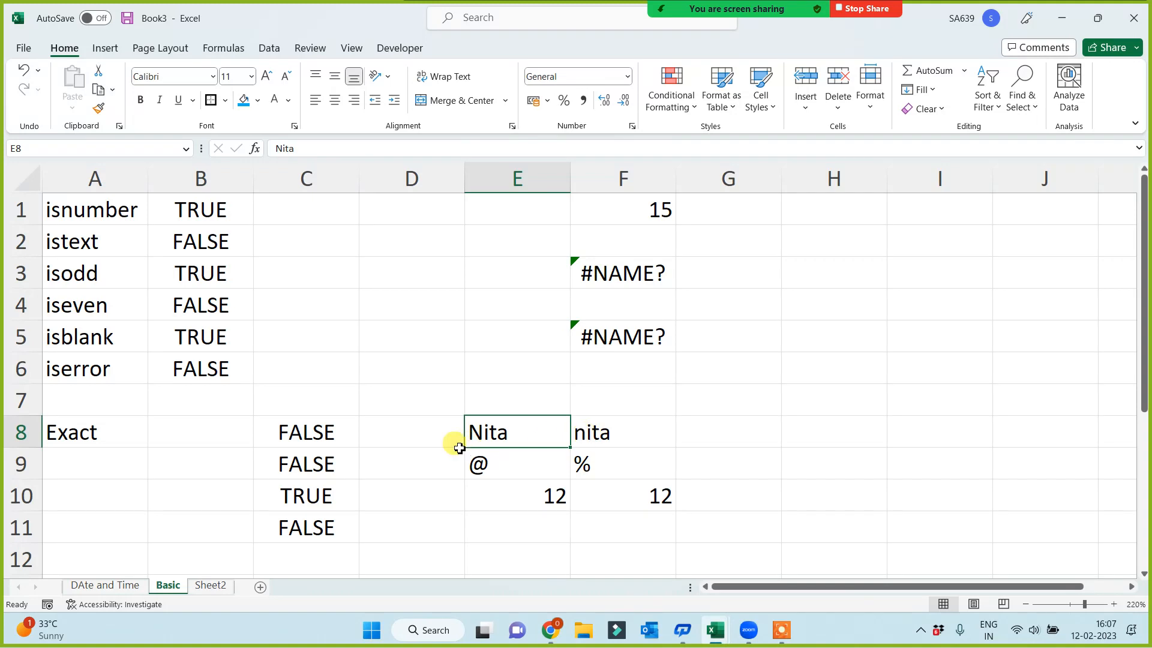
pyautogui.click(580, 430)
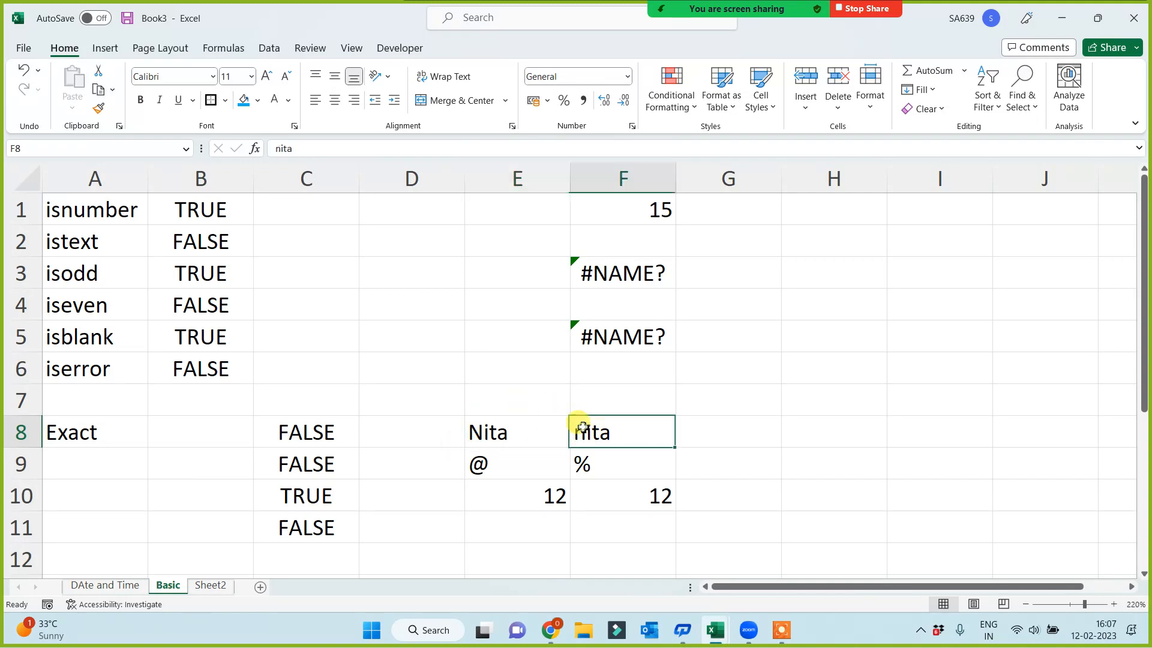
pyautogui.click(56, 436)
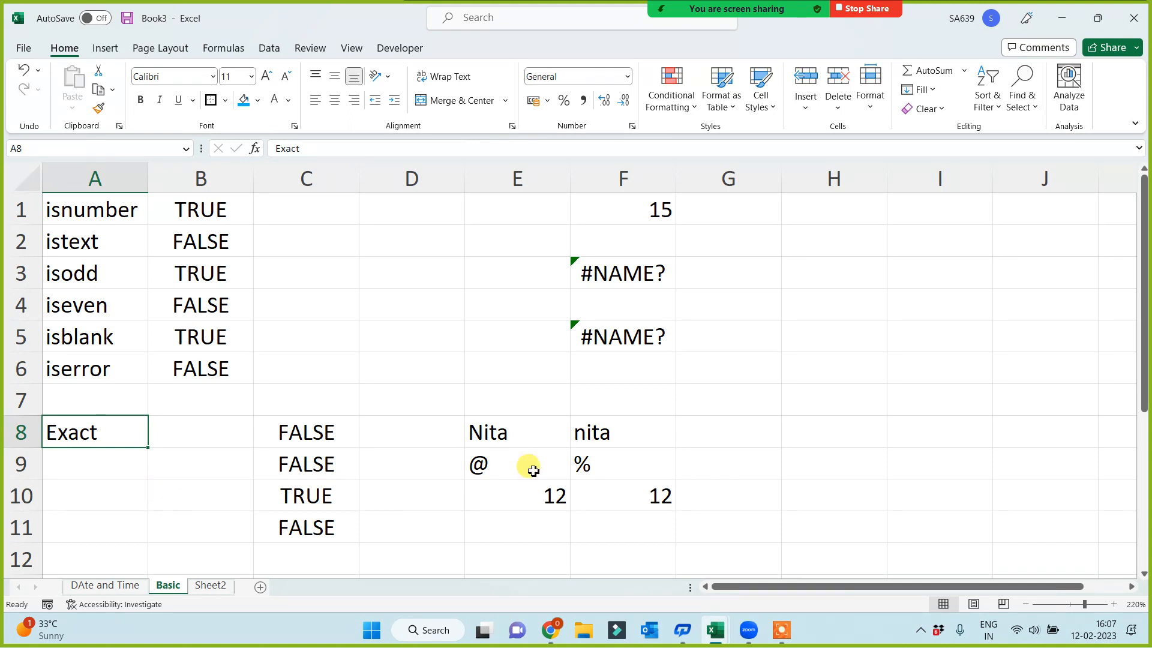
pyautogui.click(528, 432)
pyautogui.click(518, 498)
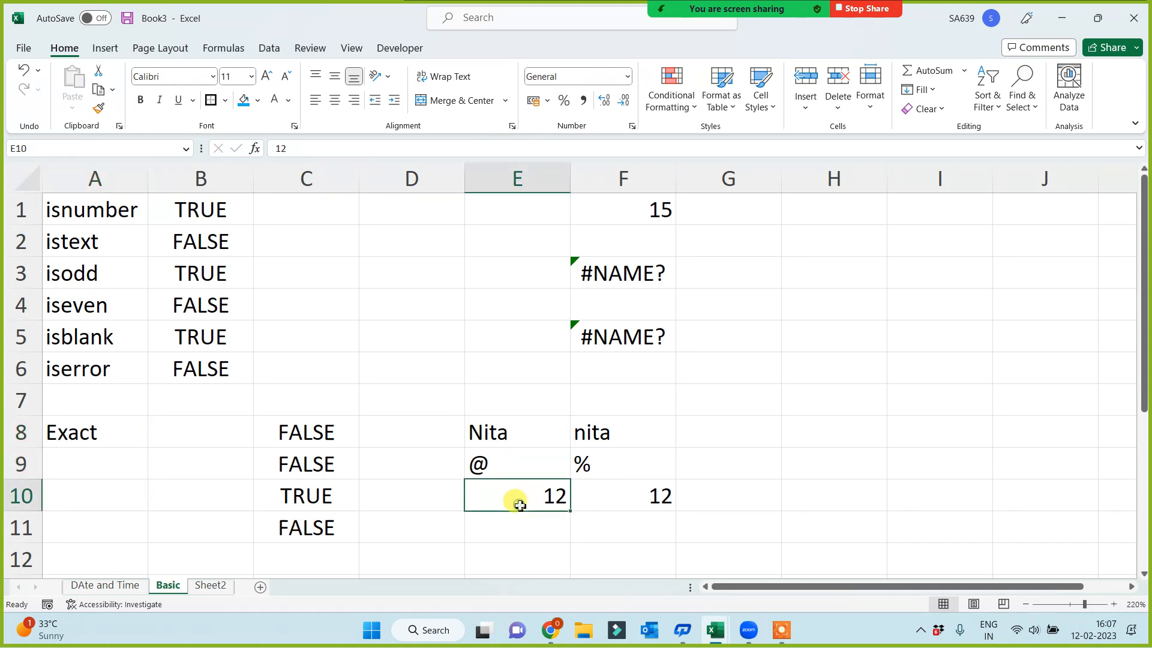
pyautogui.click(513, 531)
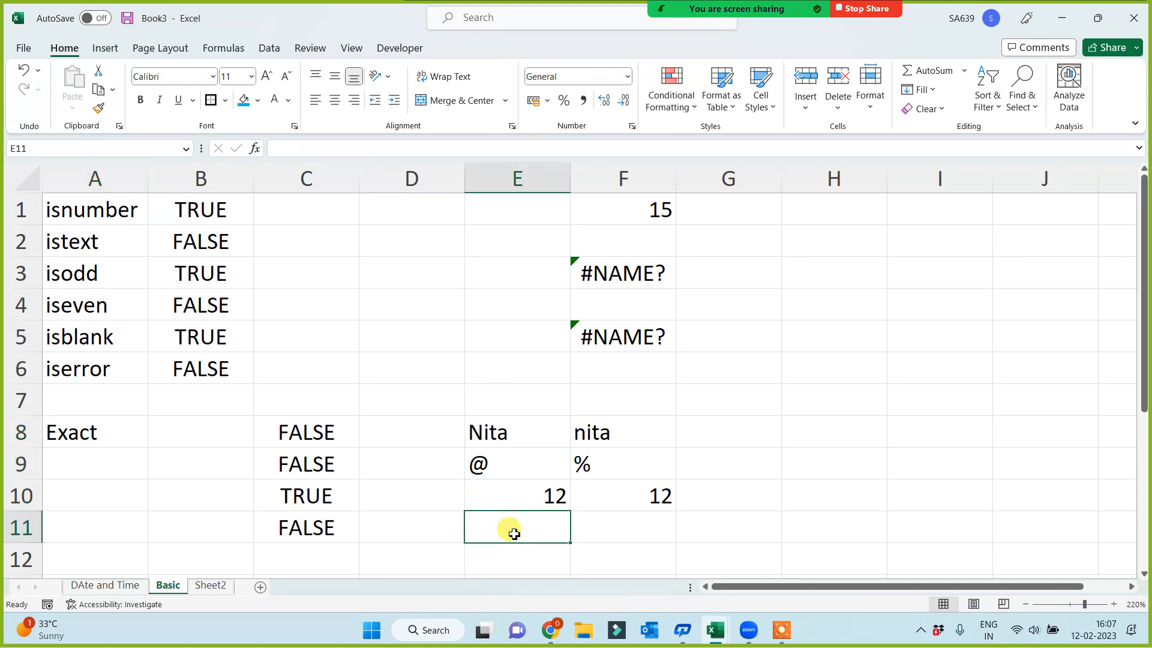
pyautogui.click(108, 183)
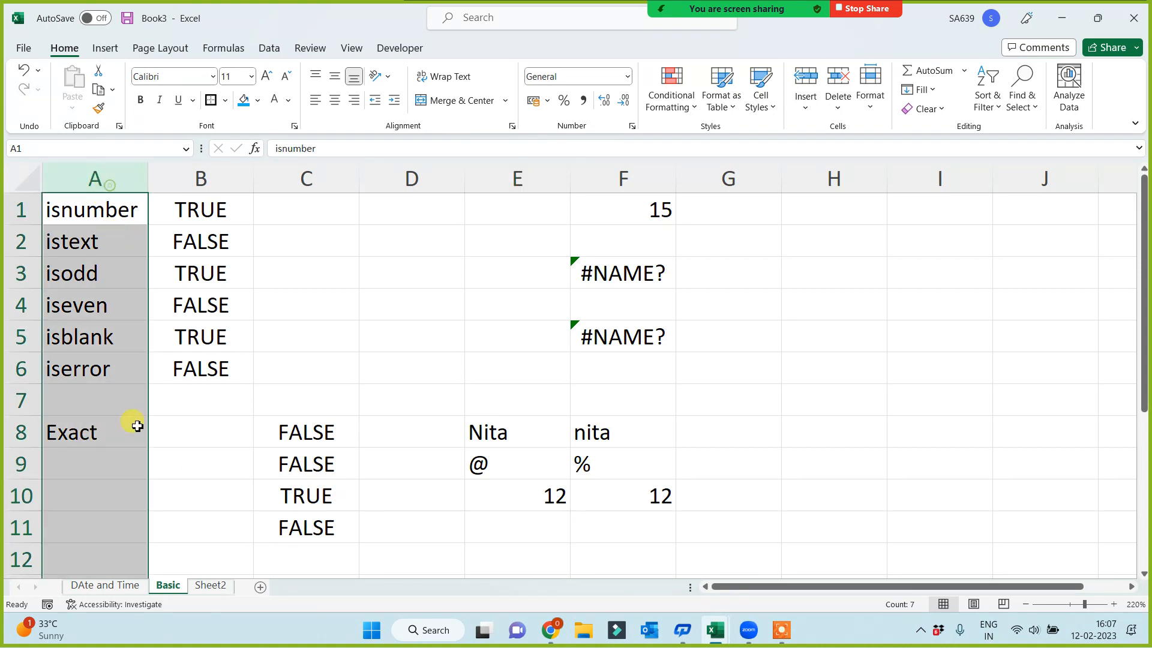
pyautogui.click(95, 504)
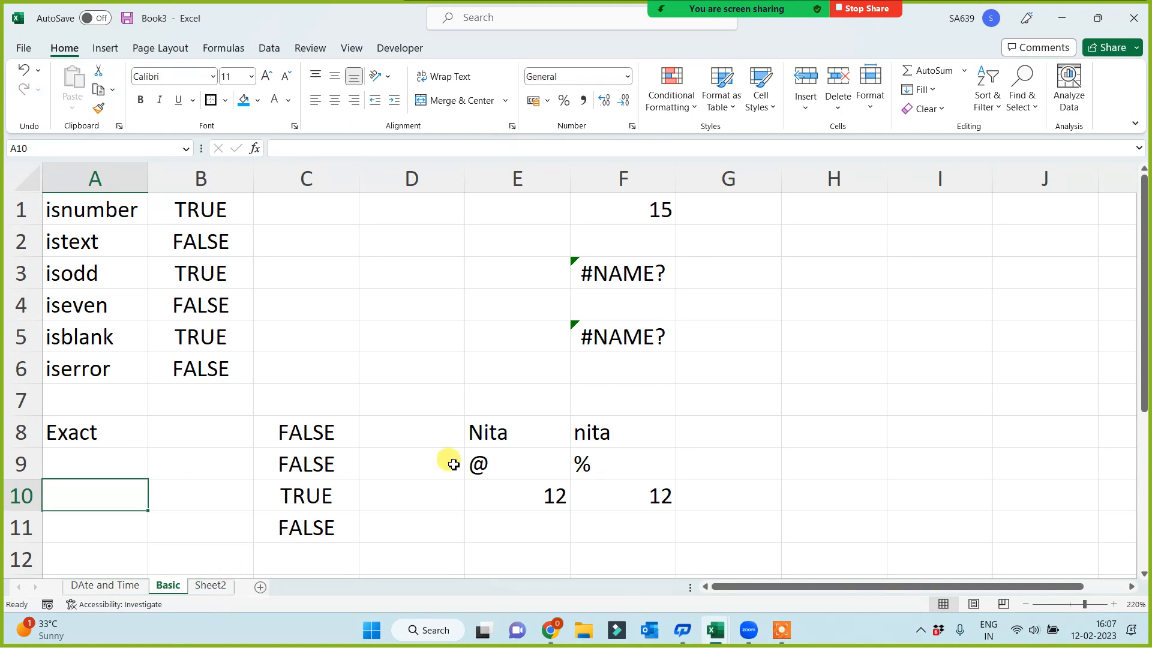
# Enter the date 15 Jan 2023 in cell E13 and check how it is stored
pyautogui.scroll(-2, 471, 486)
pyautogui.click(510, 395)
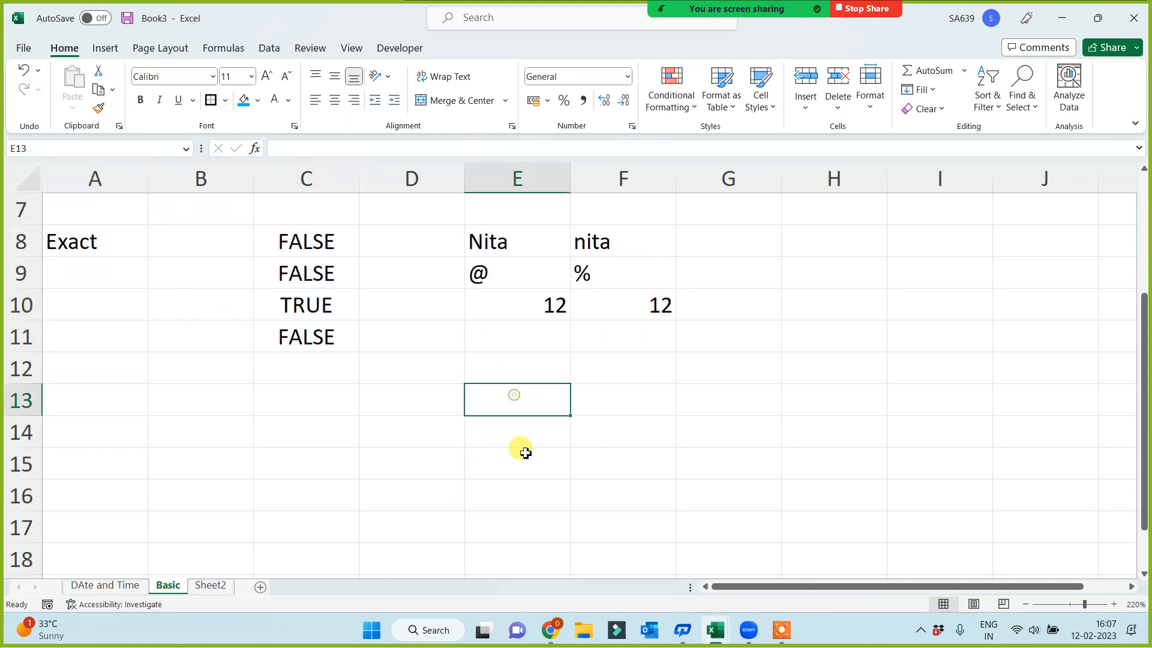
pyautogui.write('19')
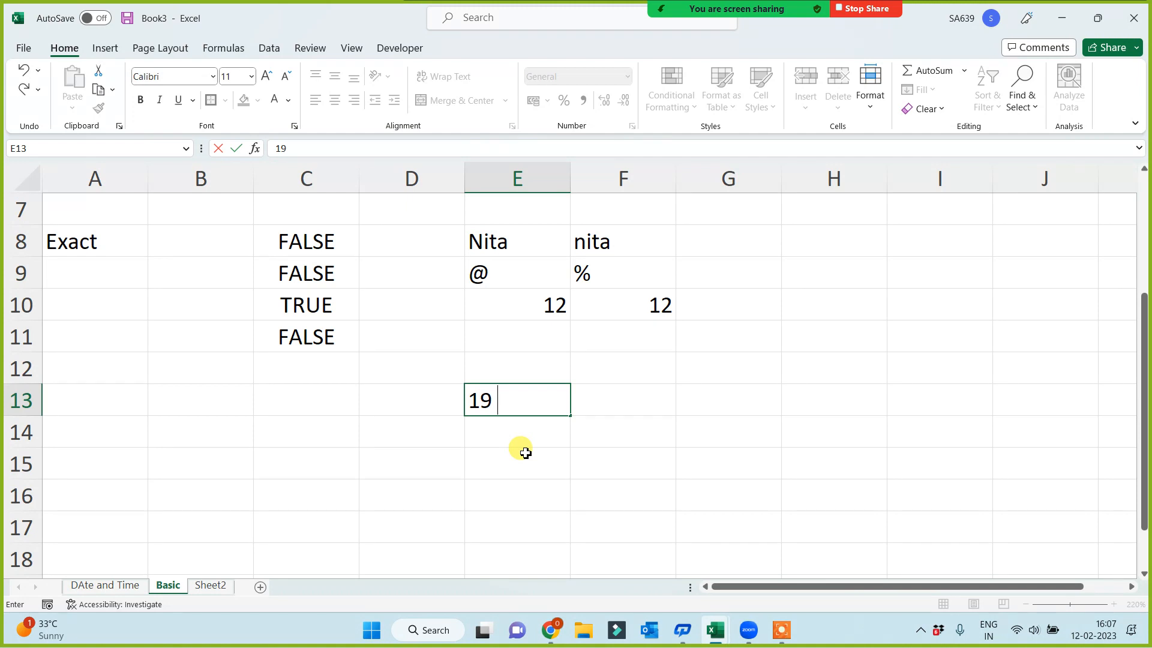
pyautogui.press('BackSpace')
pyautogui.press('BackSpace')
pyautogui.write('5 Jan 2023')
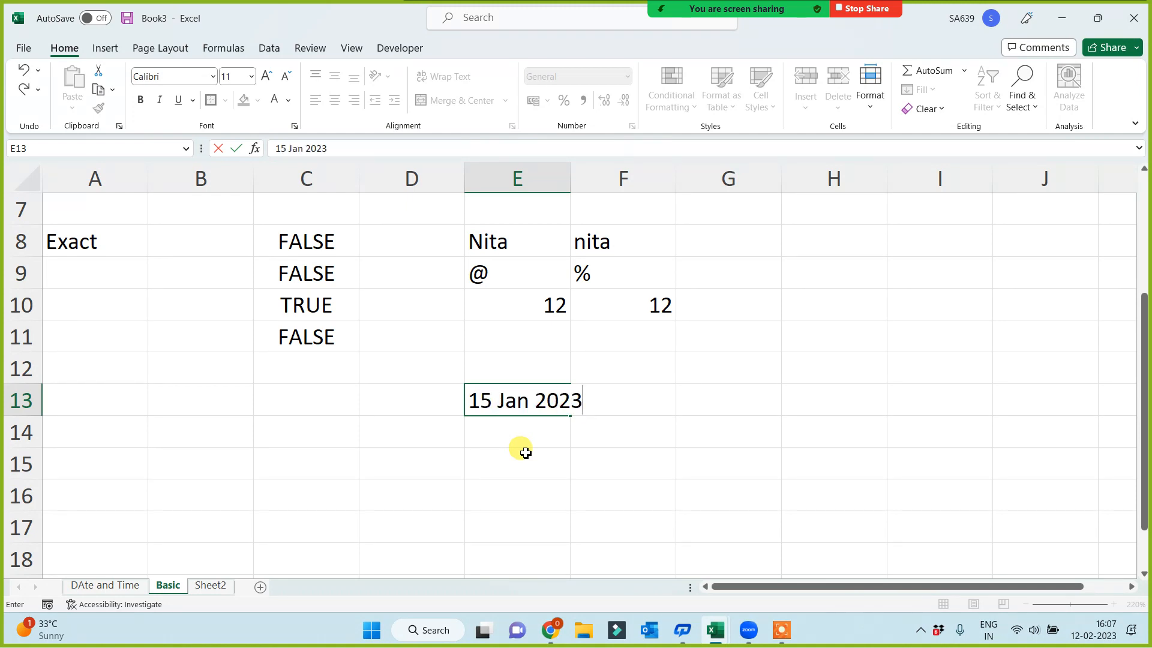
pyautogui.press('Return')
pyautogui.click(522, 390)
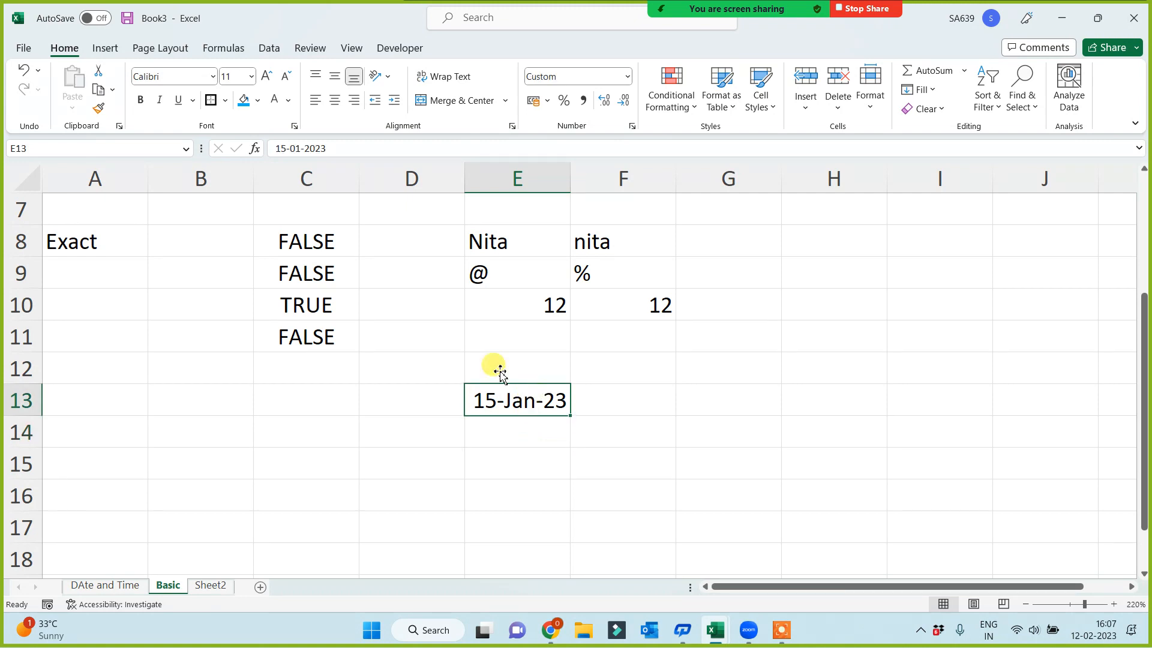
# Replace the date in cell E13 with 15 jan, leaving out the year, and check the stored date
pyautogui.click(335, 148)
pyautogui.press('BackSpace')
pyautogui.press('BackSpace')
pyautogui.press('BackSpace')
pyautogui.press('BackSpace')
pyautogui.press('BackSpace')
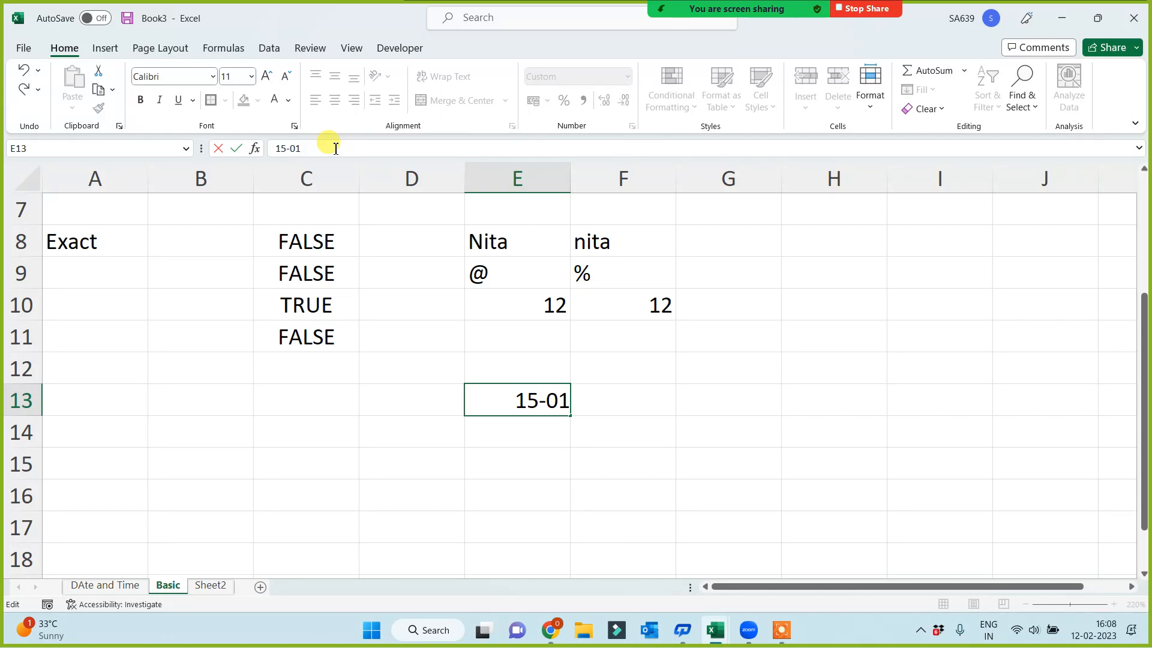
pyautogui.press('BackSpace')
pyautogui.press('BackSpace')
pyautogui.press('BackSpace')
pyautogui.press('BackSpace')
pyautogui.press('BackSpace')
pyautogui.press('BackSpace')
pyautogui.write('15 jan')
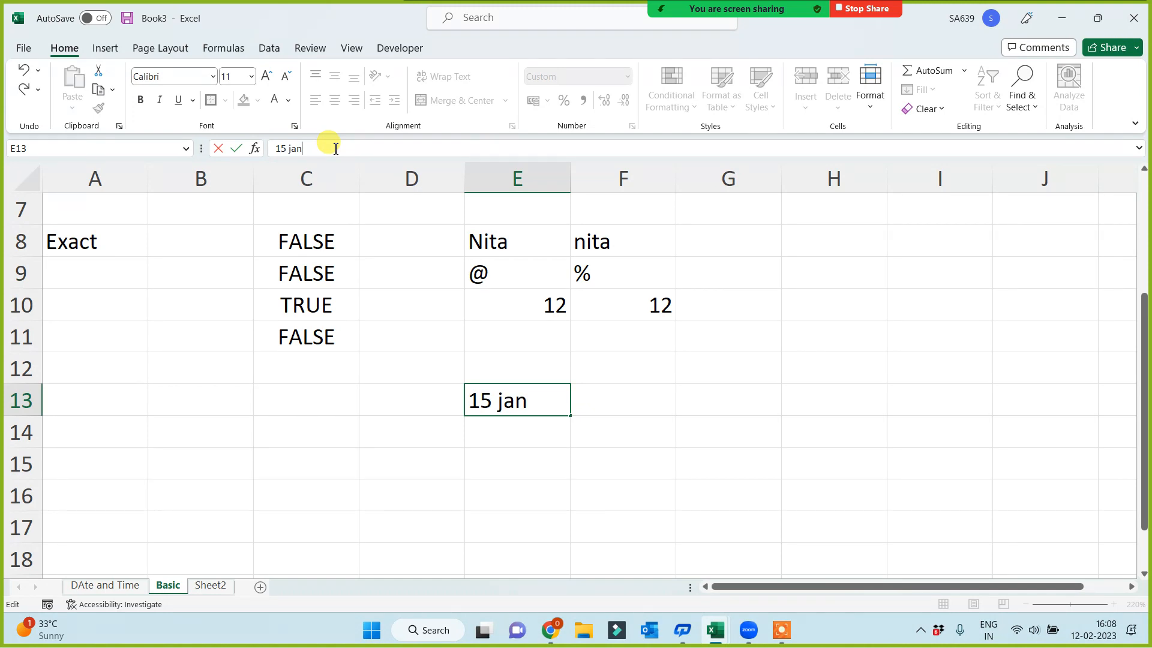
pyautogui.press('Return')
pyautogui.click(534, 404)
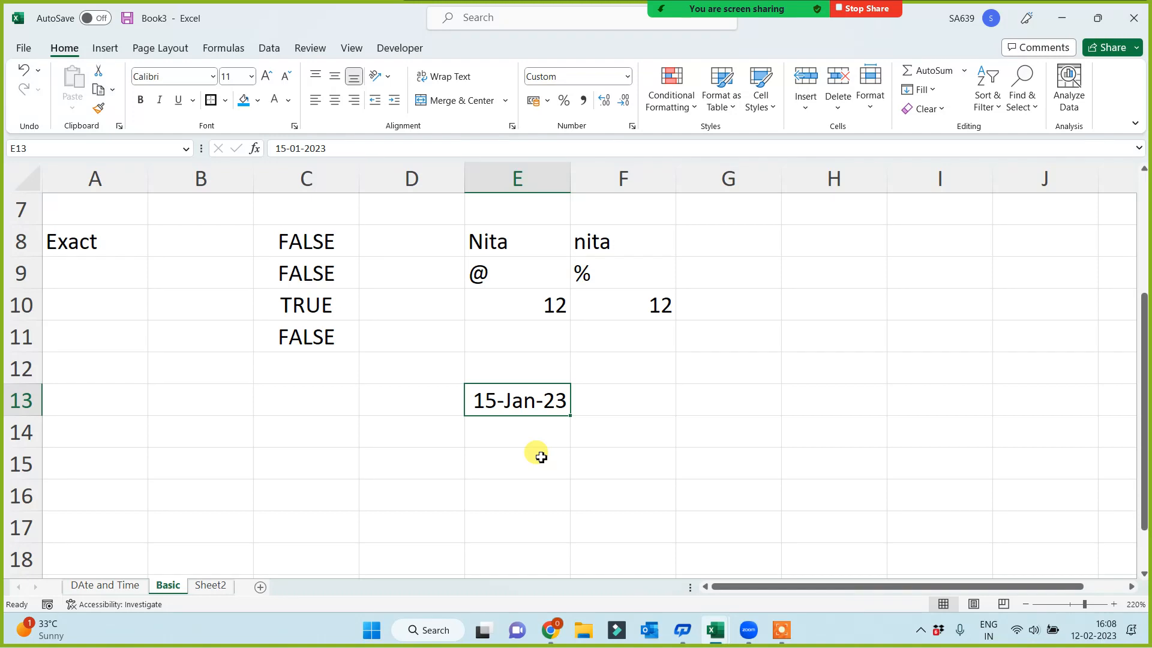
pyautogui.click(657, 399)
pyautogui.click(720, 399)
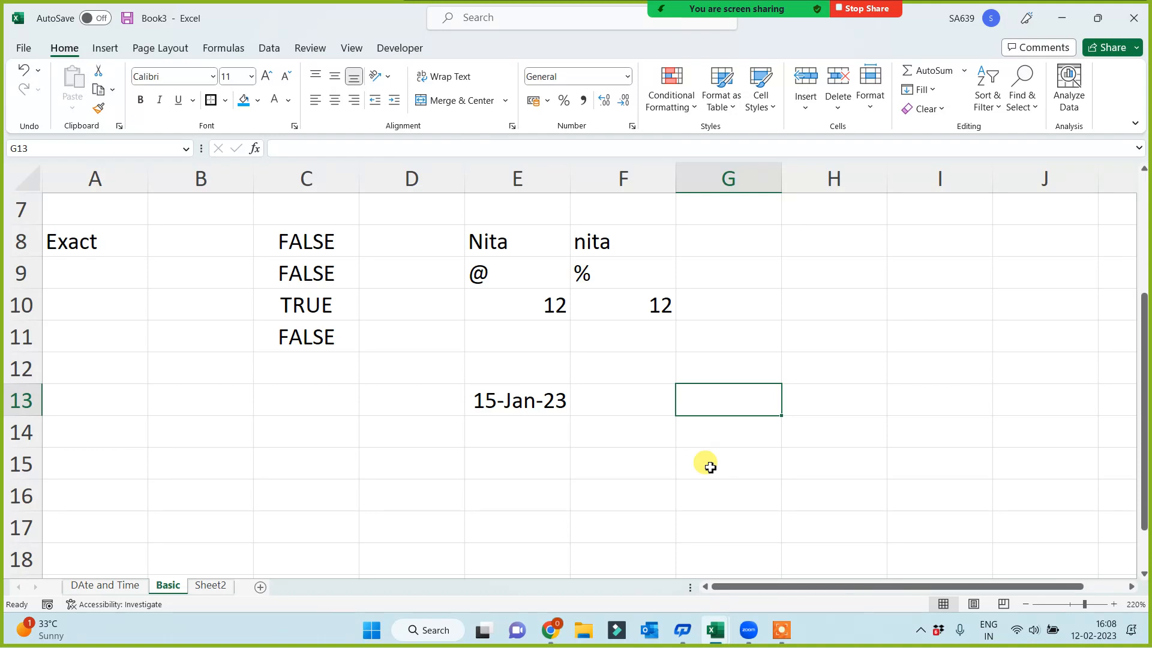
pyautogui.click(516, 399)
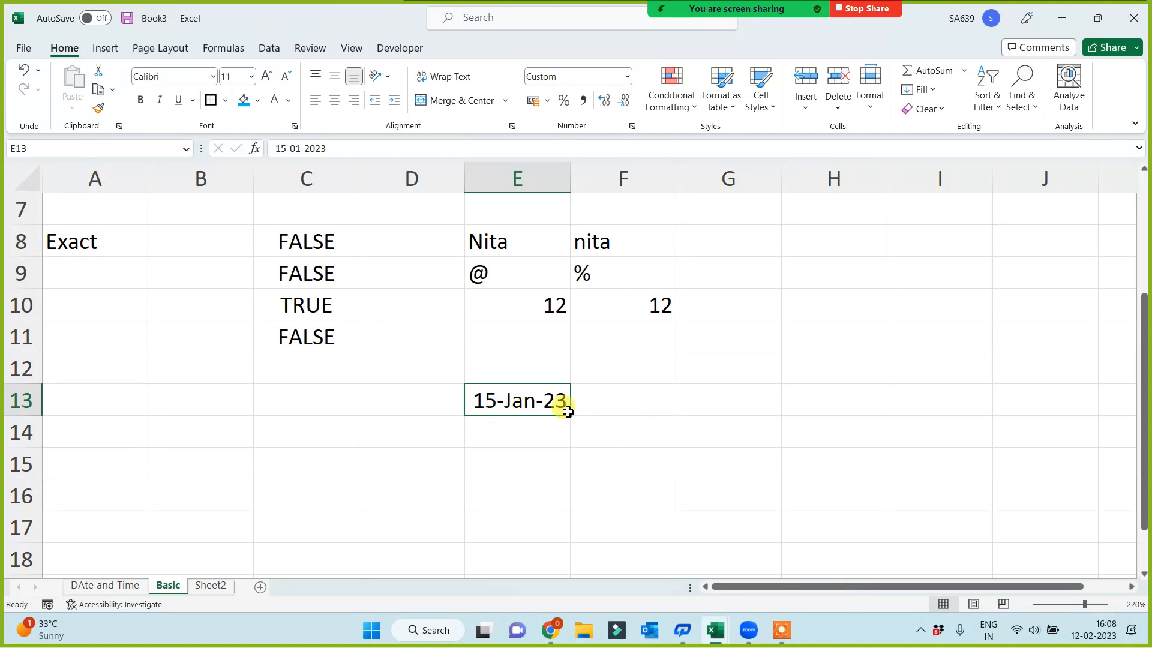
pyautogui.click(128, 397)
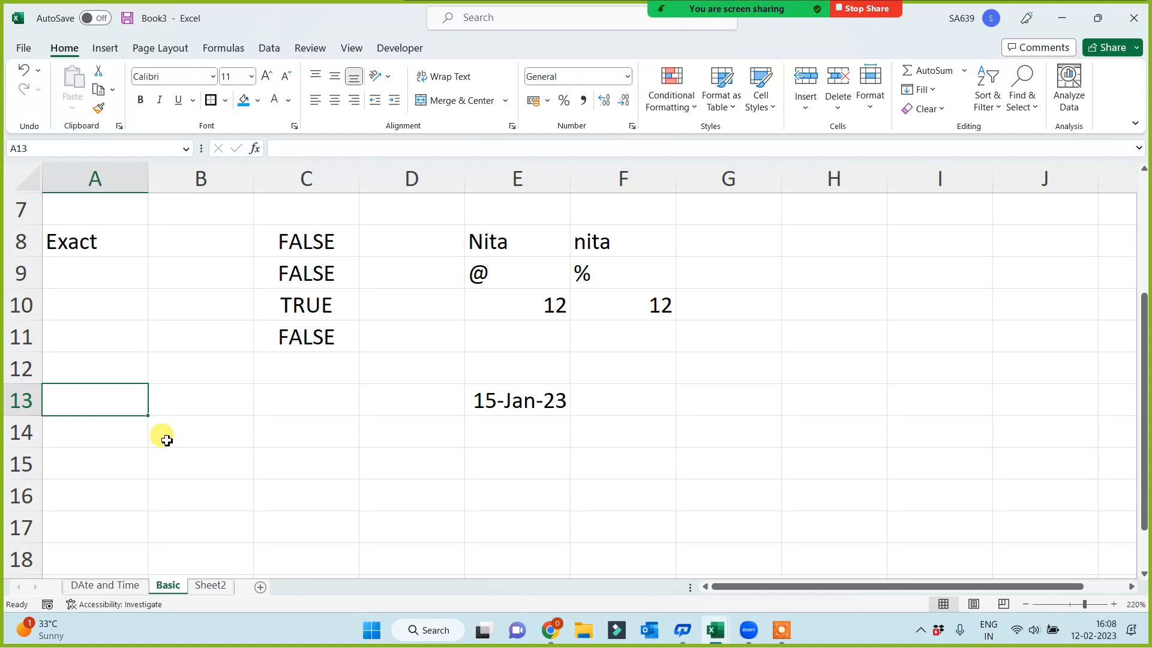
pyautogui.click(520, 393)
pyautogui.click(516, 441)
# Change the number format of the date in cell E13 to General
pyautogui.click(512, 395)
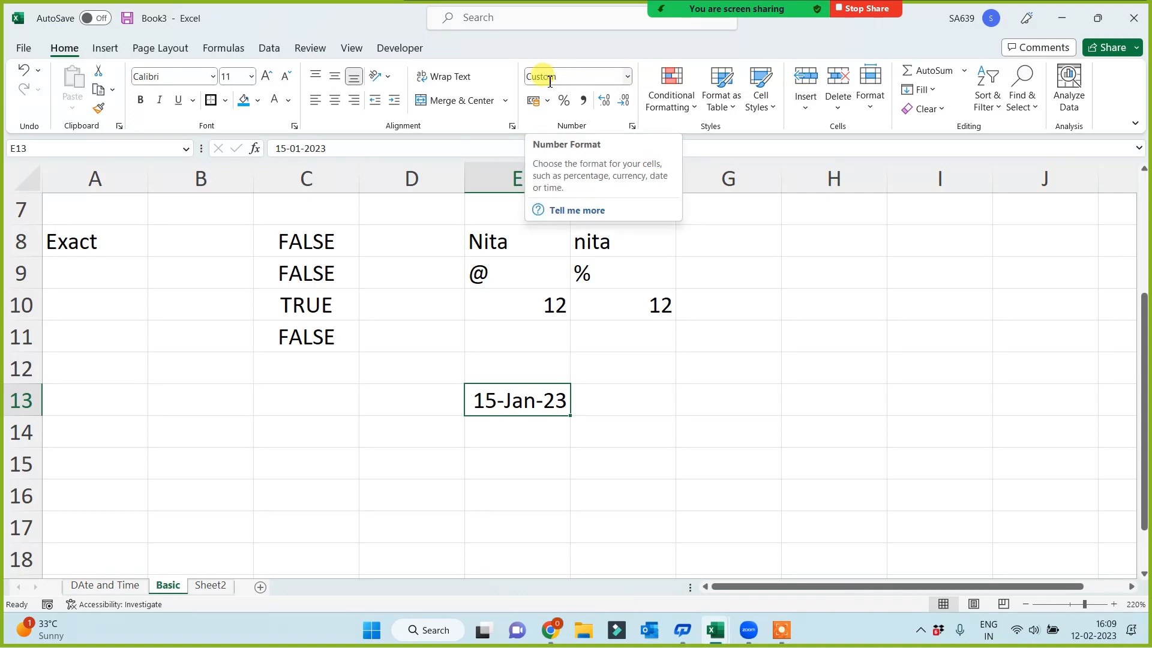
pyautogui.click(627, 77)
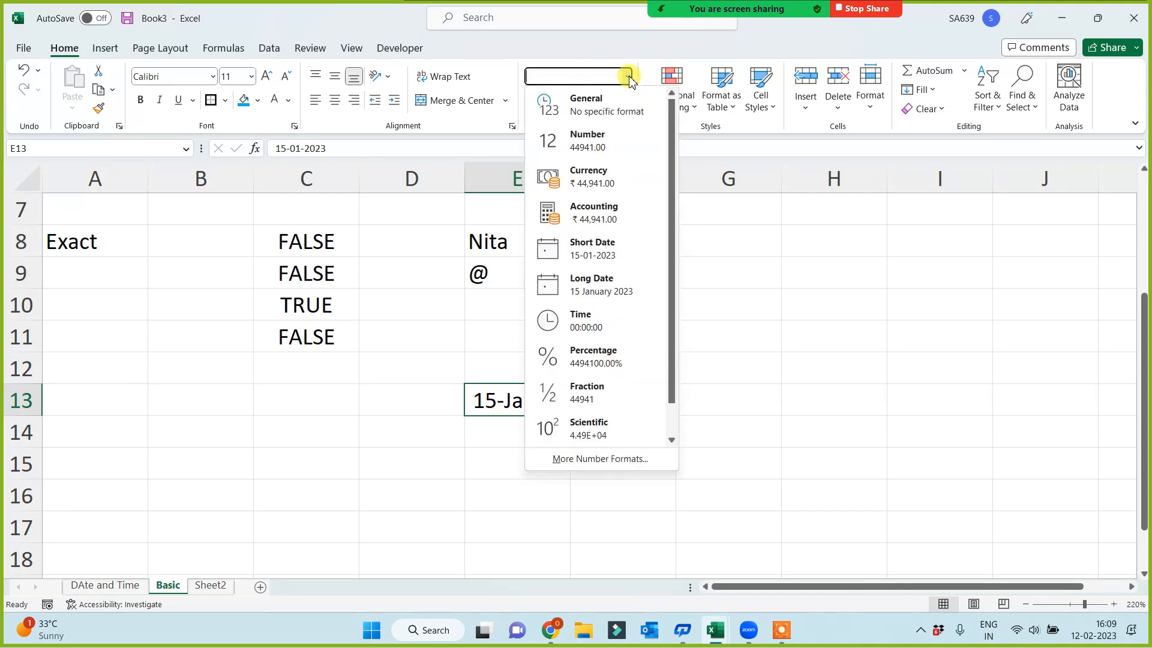
pyautogui.click(581, 102)
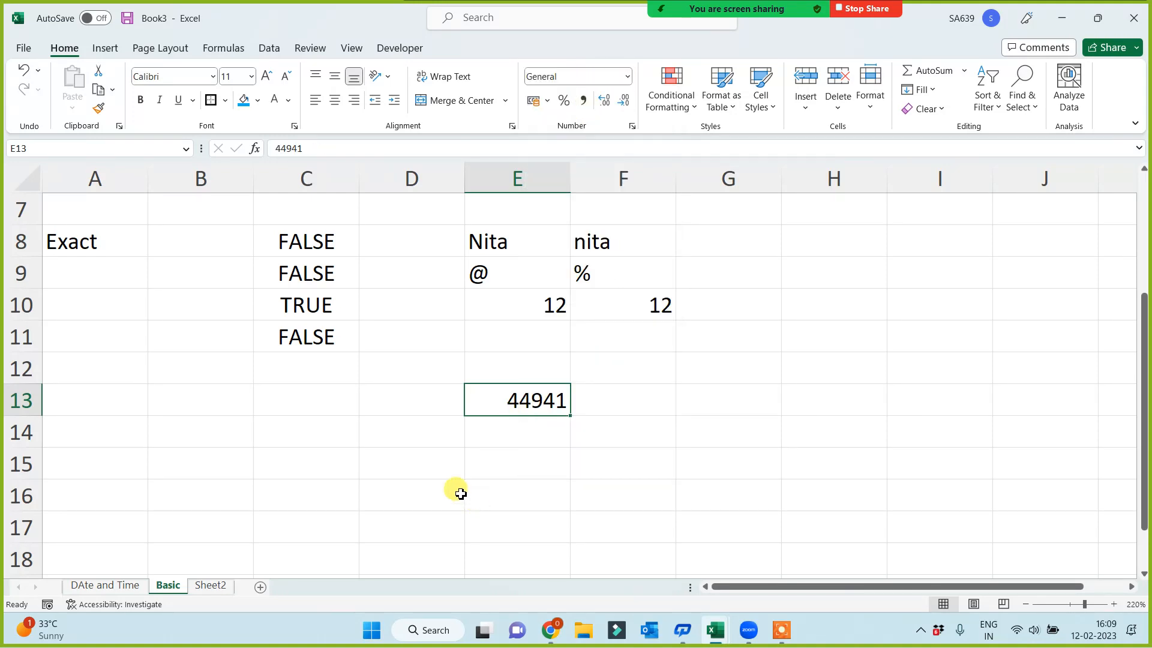
# Enter the formula =ISNUMBER(E13) in cell A13
pyautogui.click(91, 399)
pyautogui.write('=')
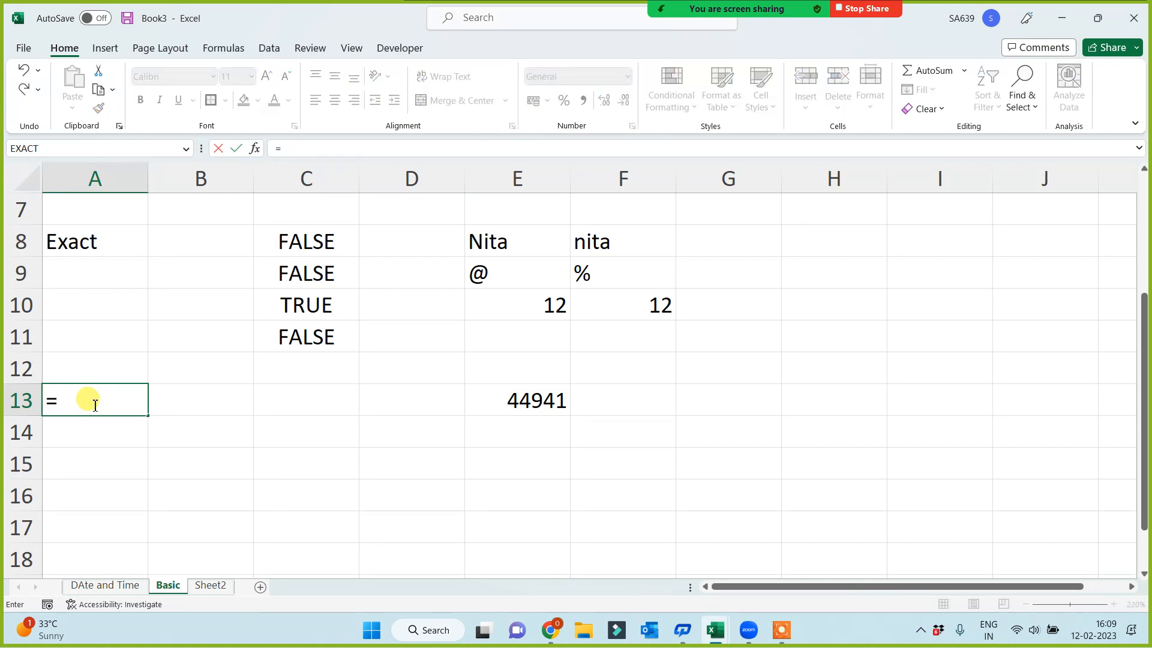
pyautogui.write('isnu')
pyautogui.press('Tab')
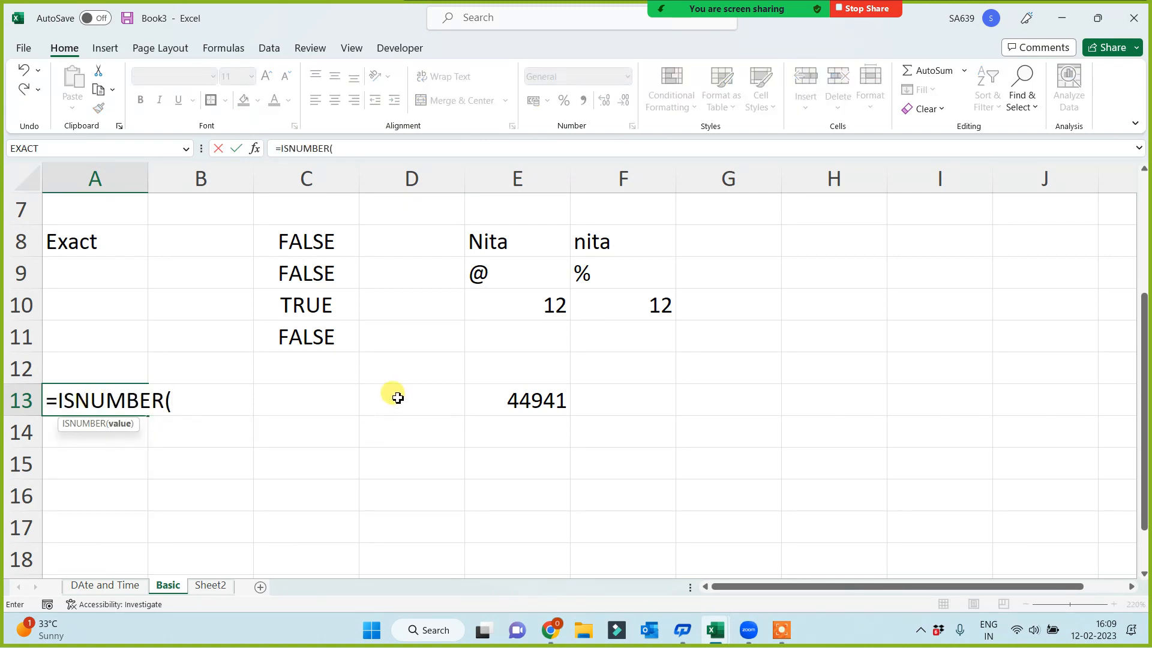
pyautogui.click(480, 400)
pyautogui.press('Return')
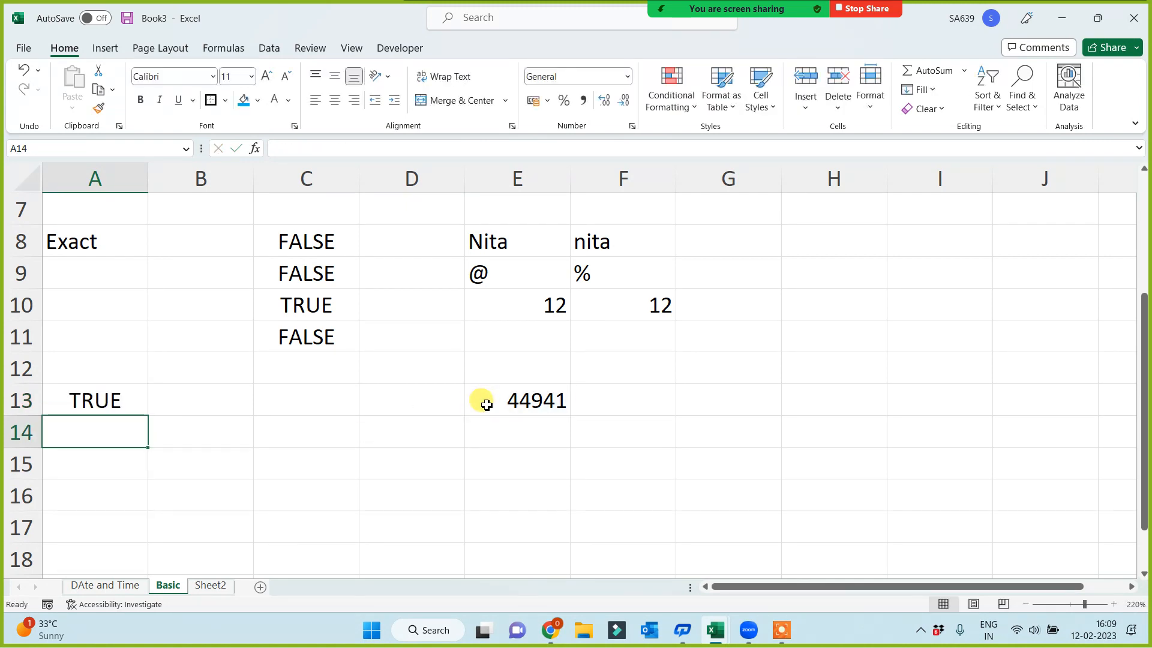
# Change the number format of the date in cell E13 to Long Date and check the ISNUMBER formula in cell A13
pyautogui.click(486, 404)
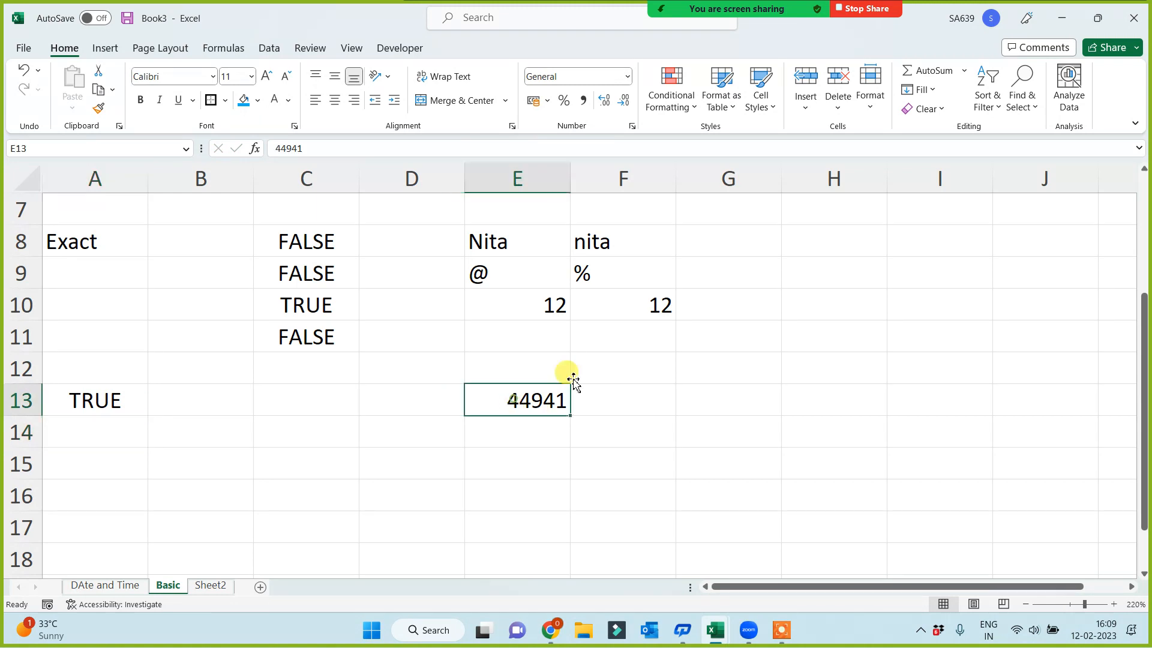
pyautogui.click(629, 76)
pyautogui.click(592, 275)
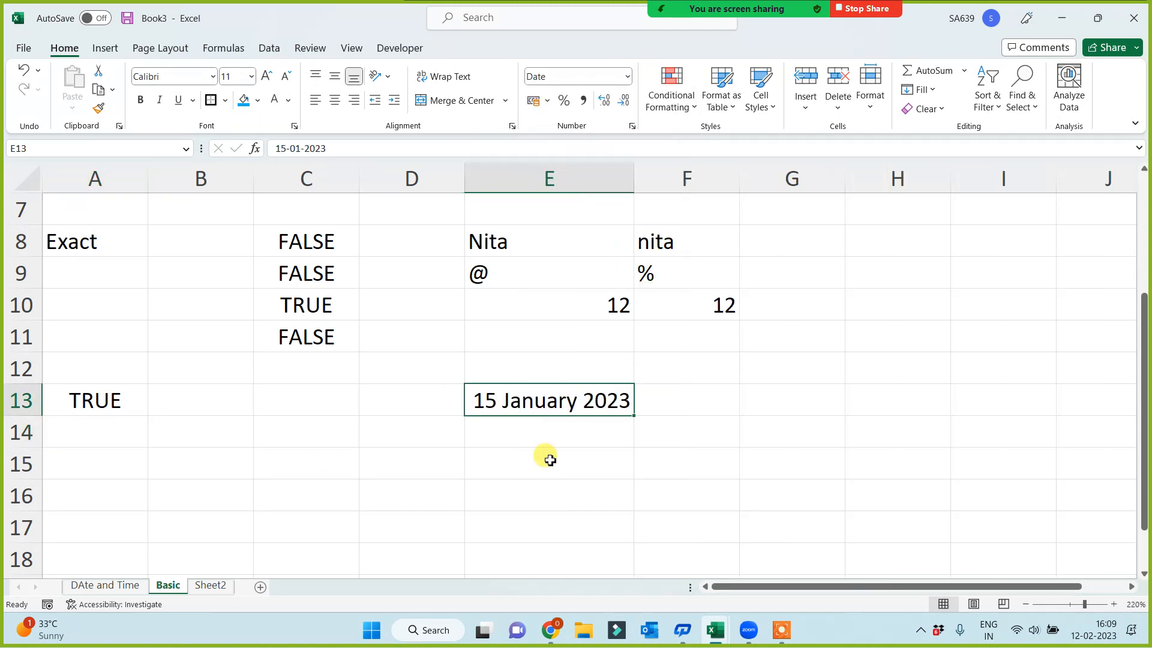
pyautogui.click(76, 397)
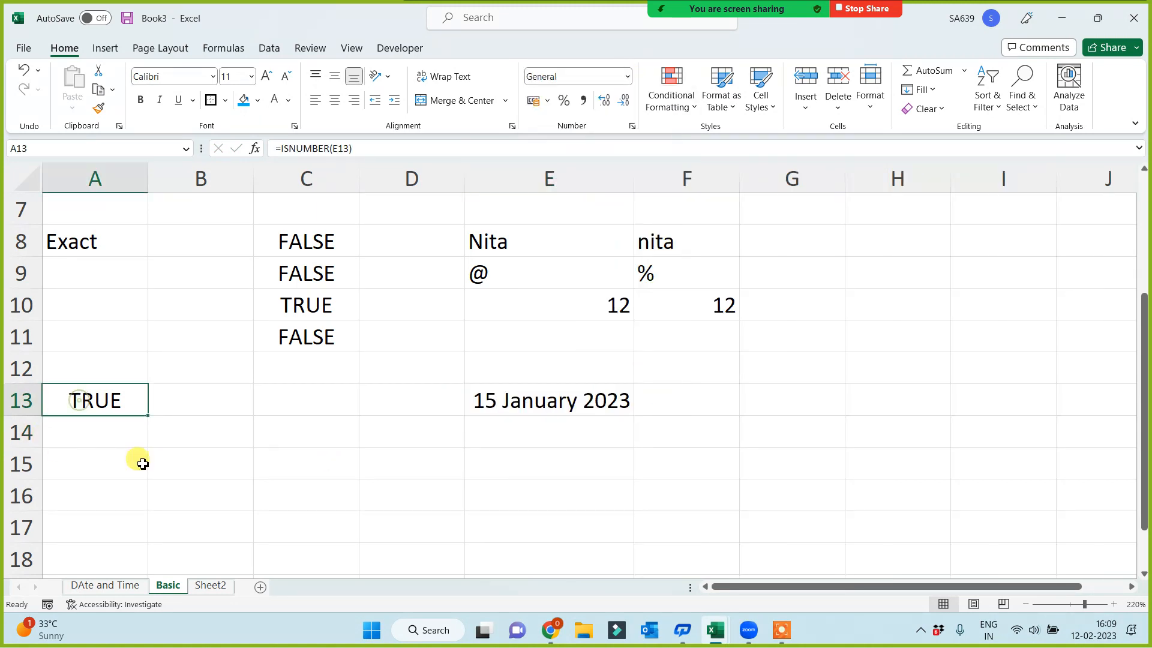
# Enter the date 1 jan 1900 in cell E14
pyautogui.click(552, 378)
pyautogui.click(519, 432)
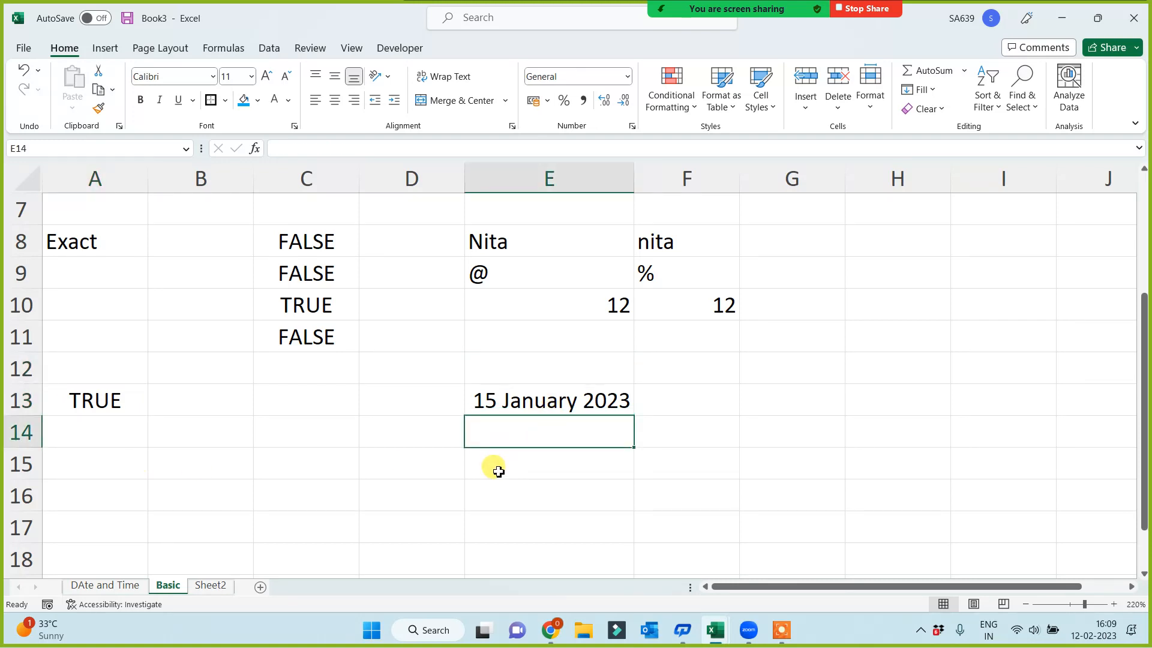
pyautogui.write('1 ')
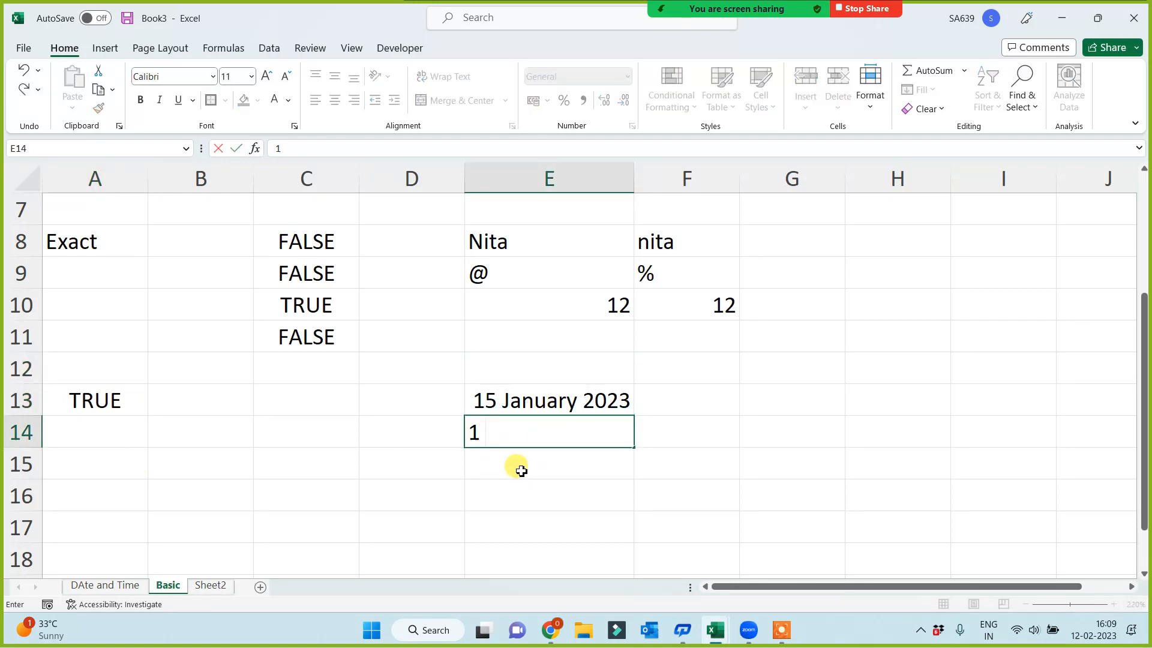
pyautogui.write('jan 1900')
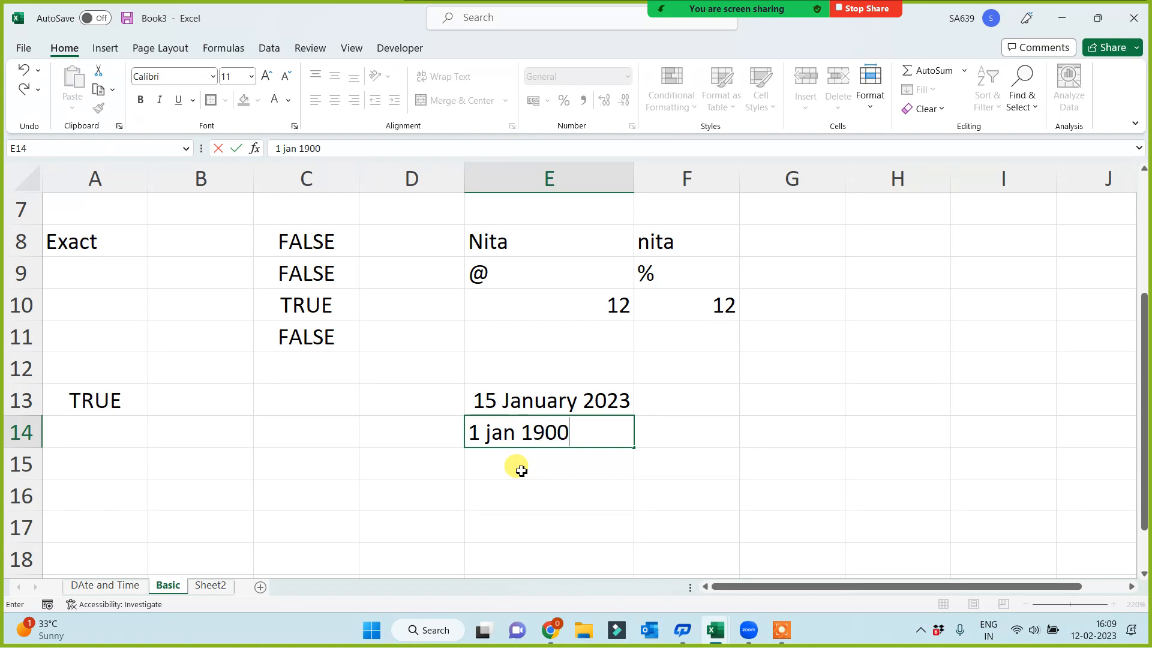
pyautogui.press('Return')
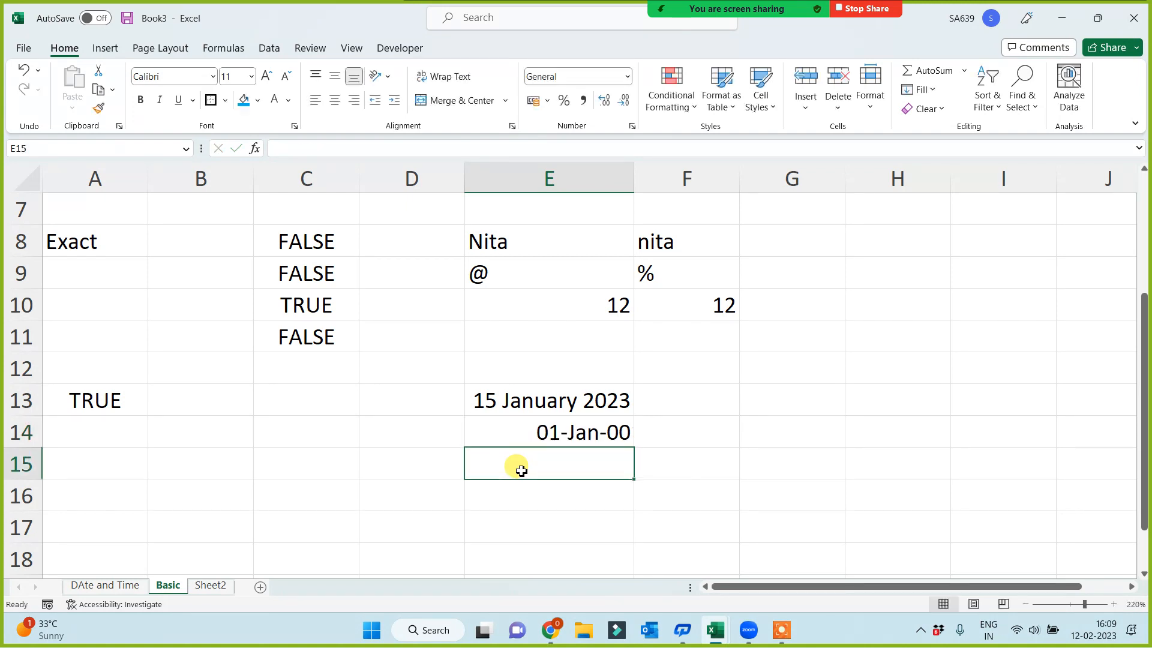
# Try the General number format on the date in cell E14 and undo the format change
pyautogui.click(561, 431)
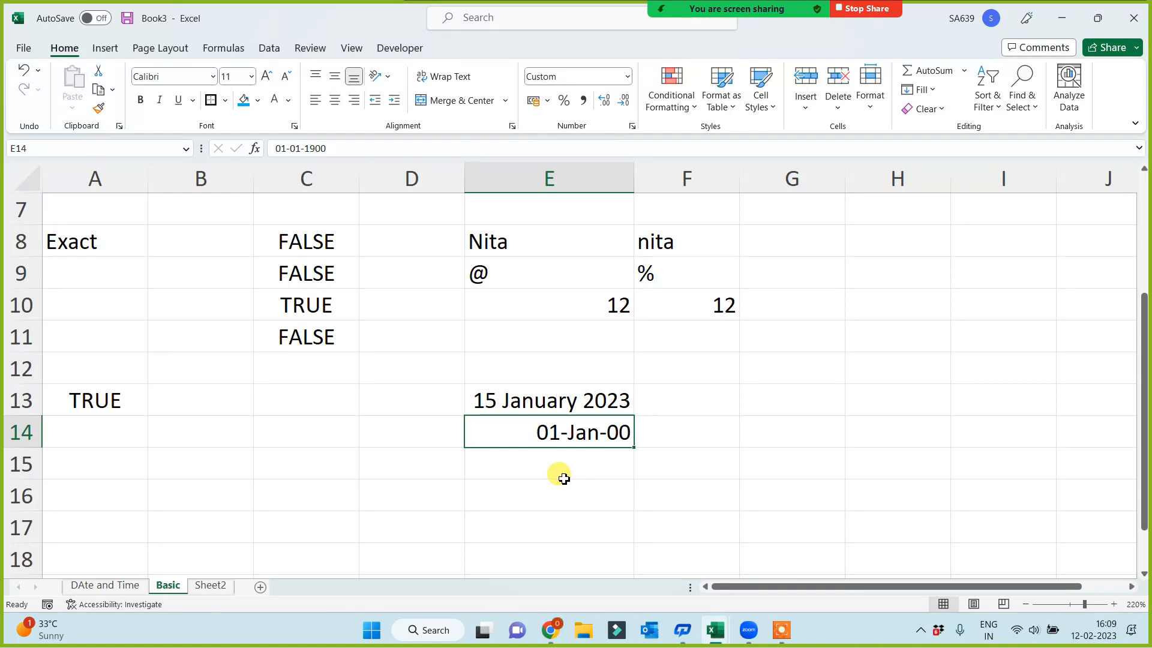
pyautogui.click(242, 442)
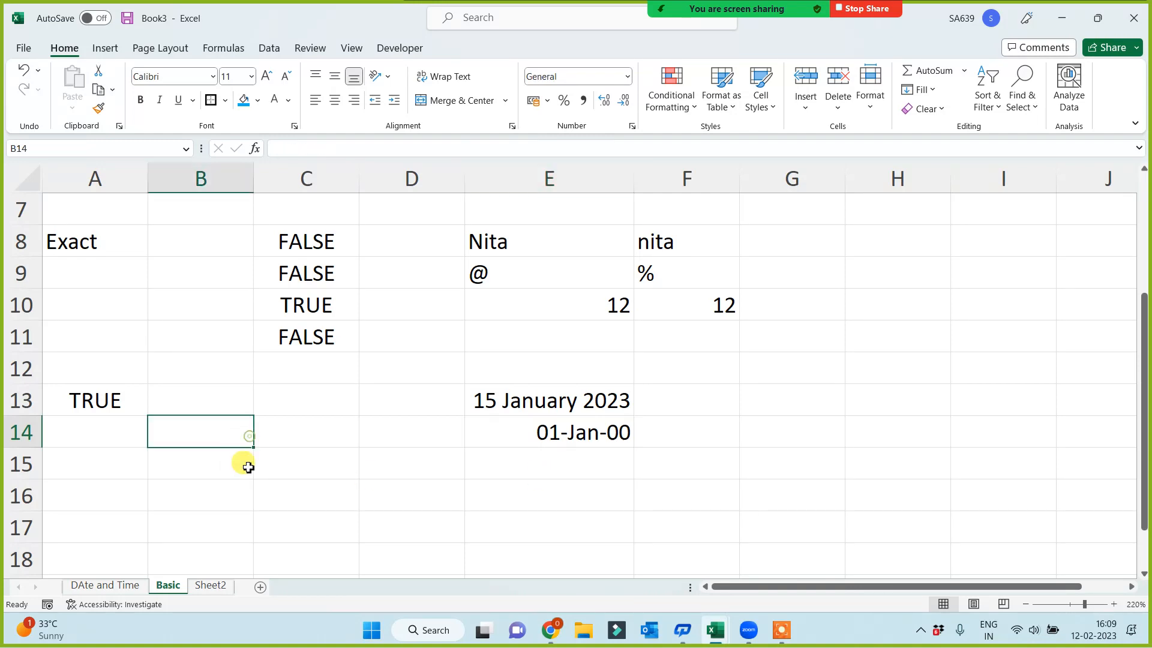
pyautogui.click(306, 433)
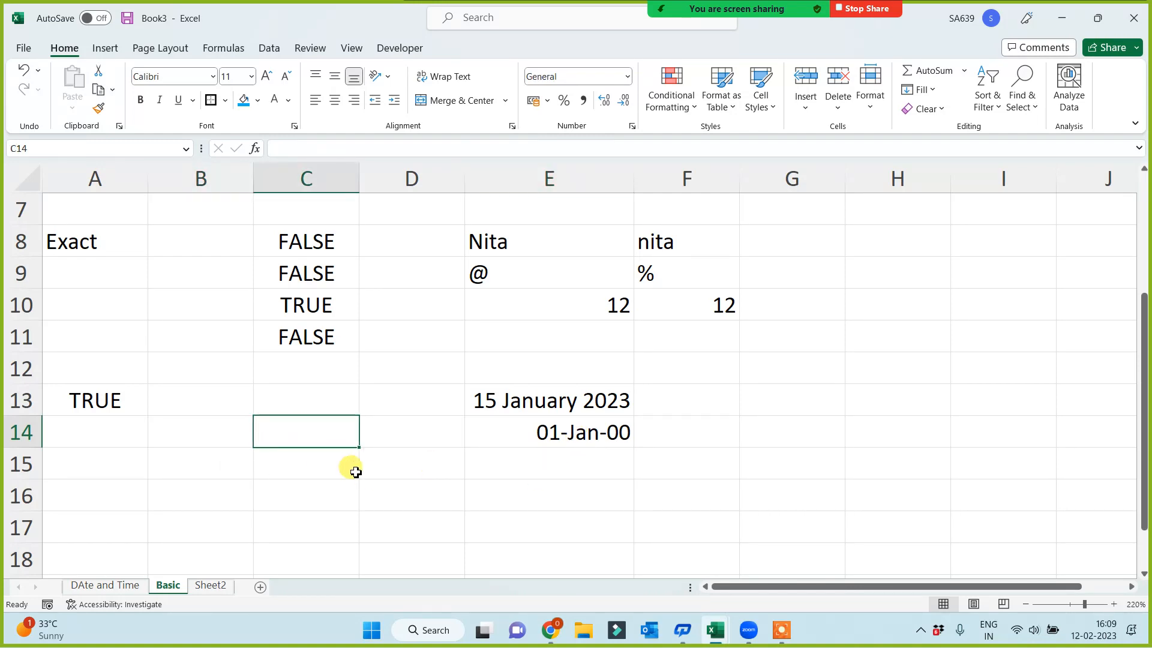
pyautogui.click(522, 428)
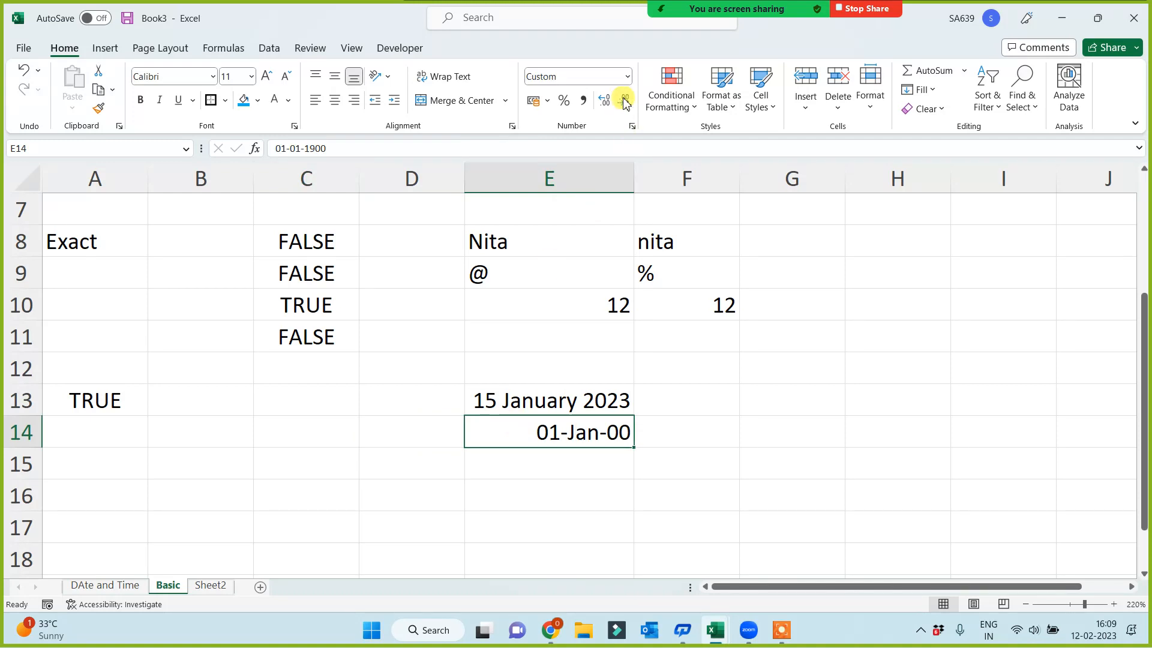
pyautogui.click(628, 76)
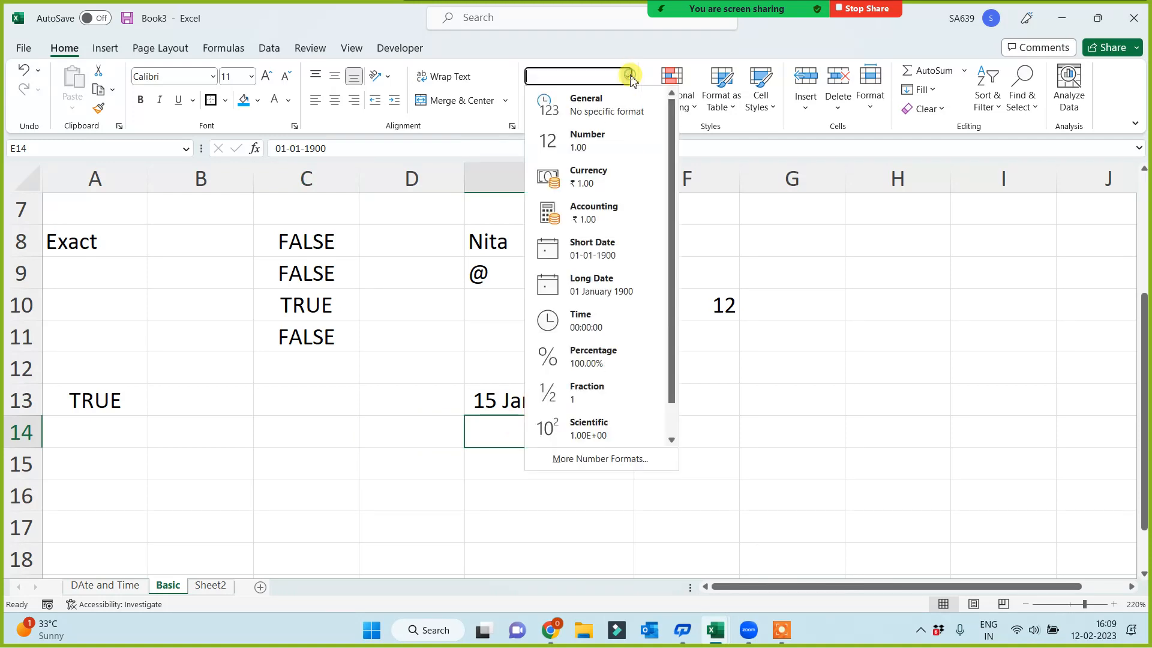
pyautogui.click(591, 105)
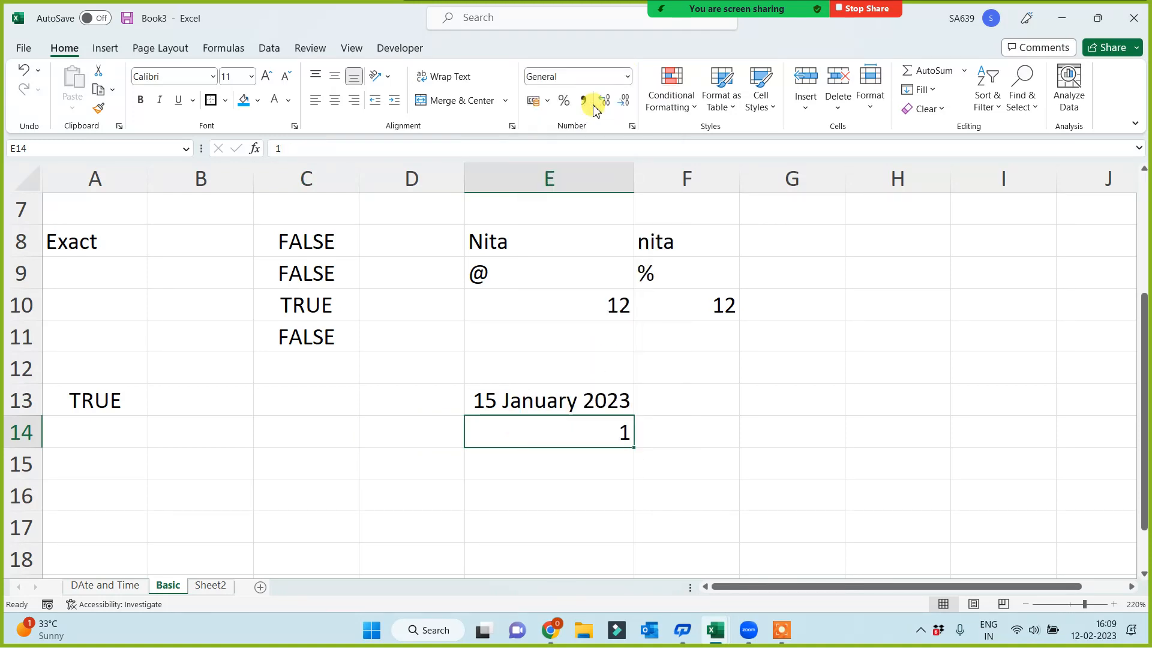
pyautogui.hotkey('ctrl', 'z')
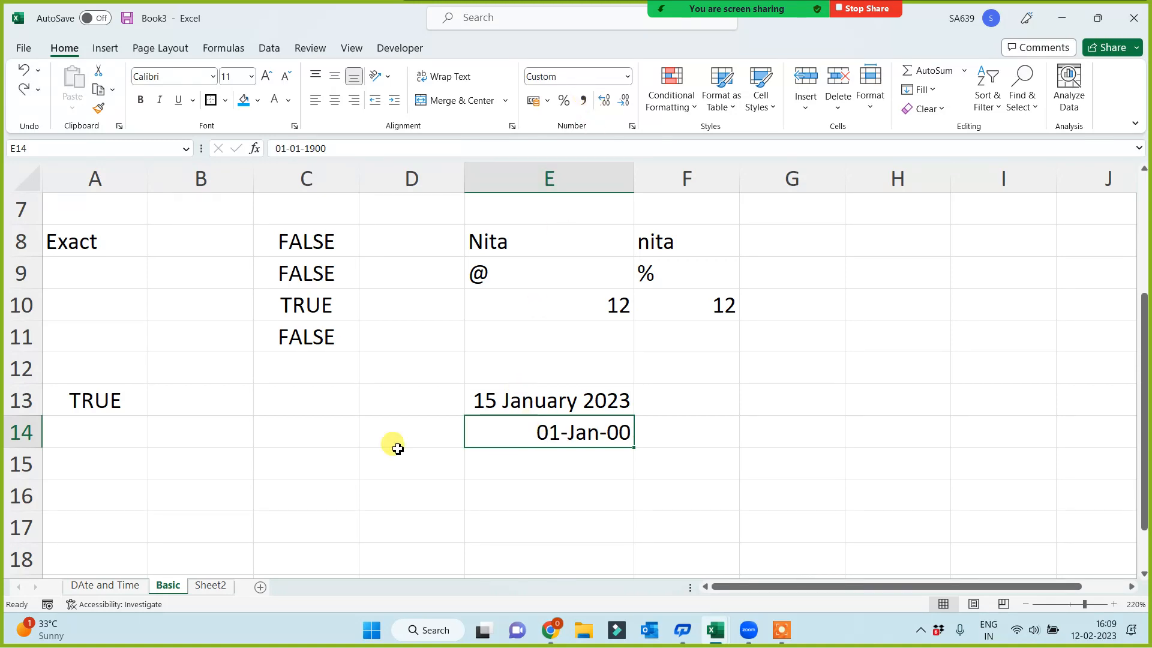
# Try to convert the date in cell E14 with the formula =DATEVALUE(E14) in cell B14
pyautogui.click(200, 432)
pyautogui.write('=da')
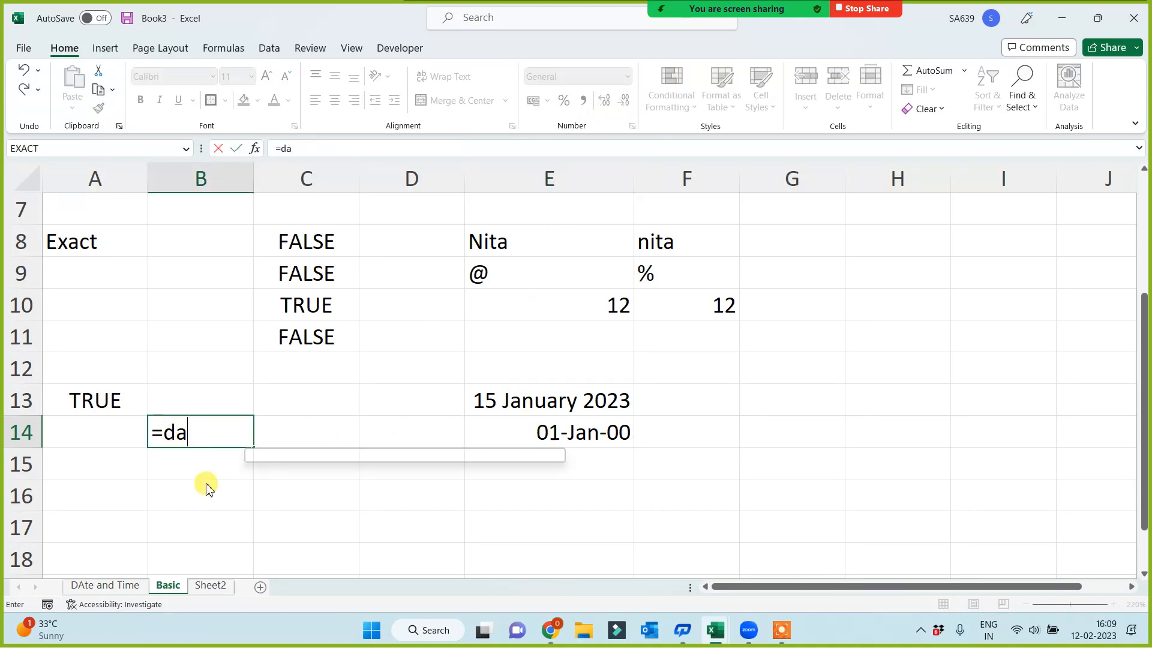
pyautogui.write('te')
pyautogui.press('Down')
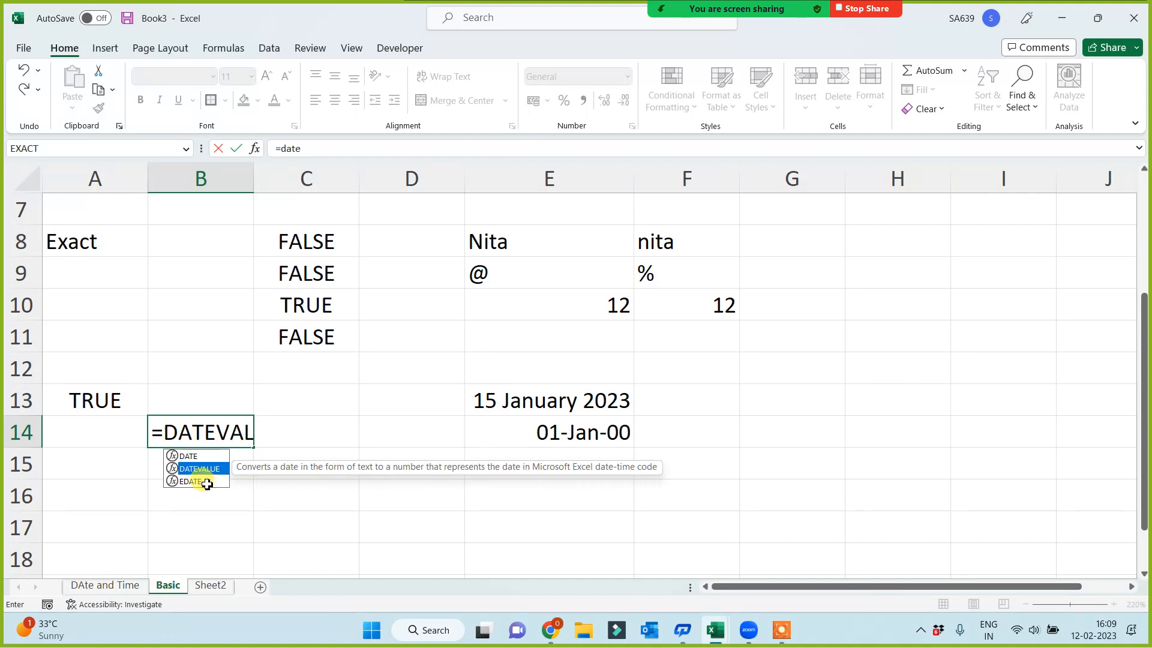
pyautogui.press('Tab')
pyautogui.click(547, 431)
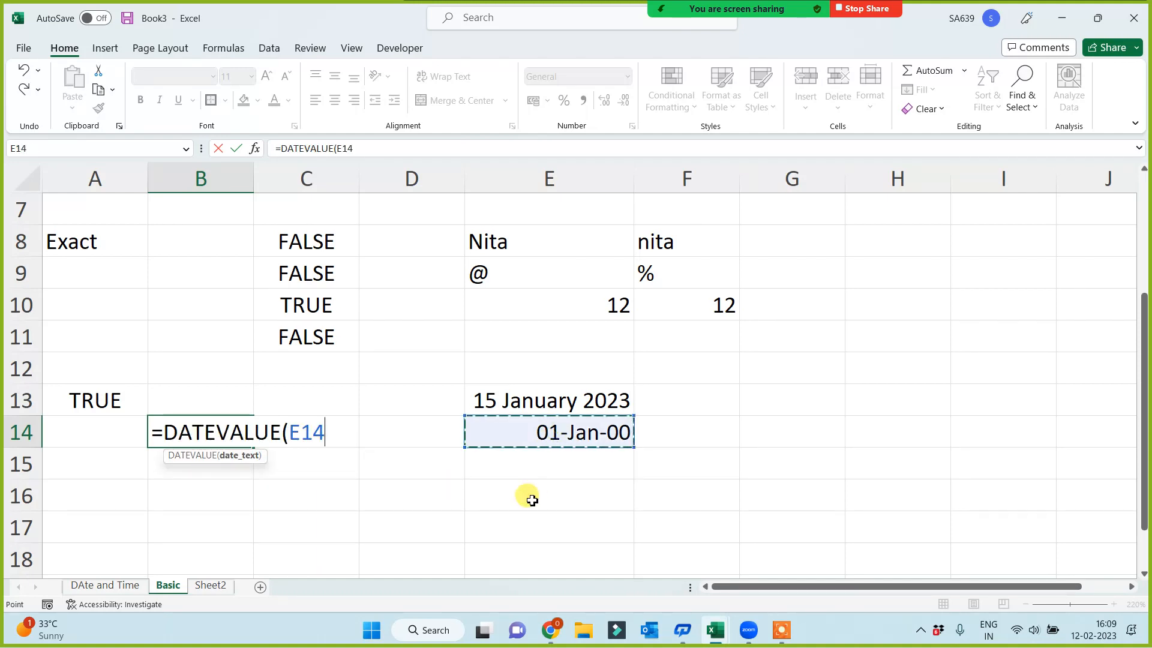
pyautogui.write(')')
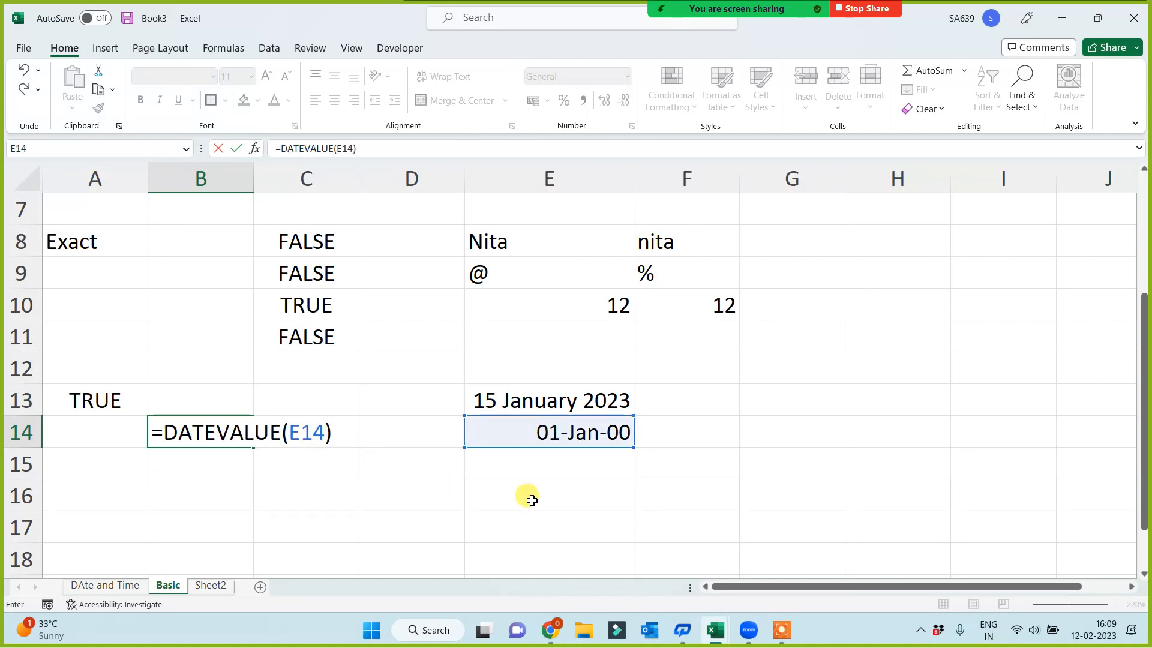
pyautogui.press('Return')
# Try the formula =DATEVALUE(E13) in cell B14 and clear the cell
pyautogui.click(196, 436)
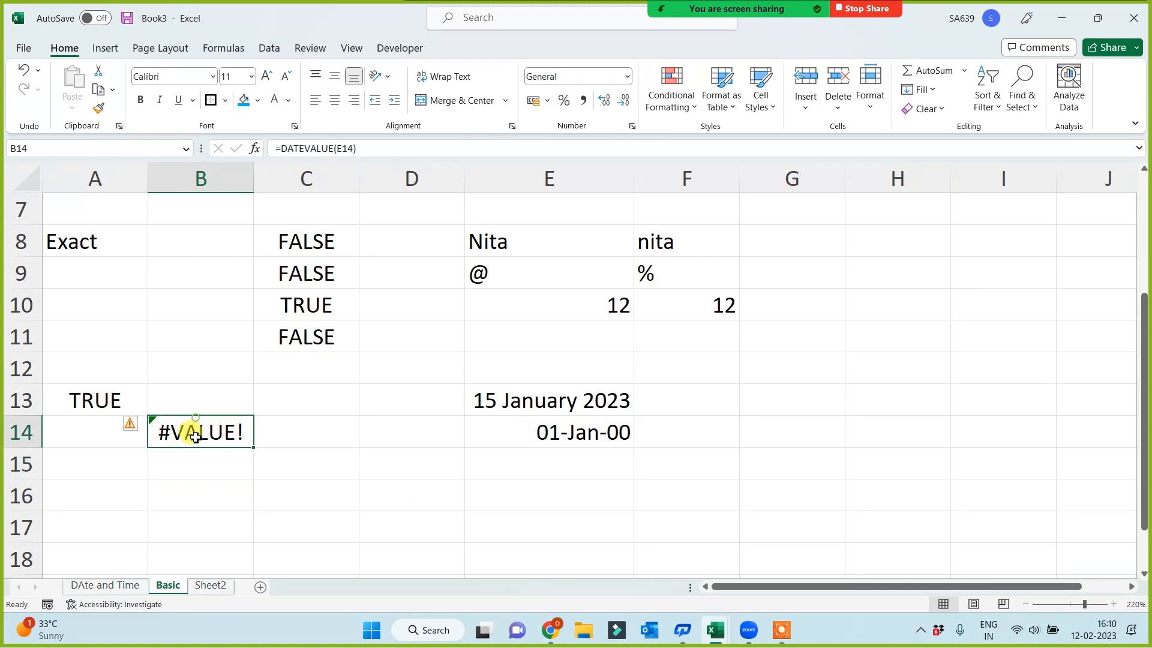
pyautogui.write('=date')
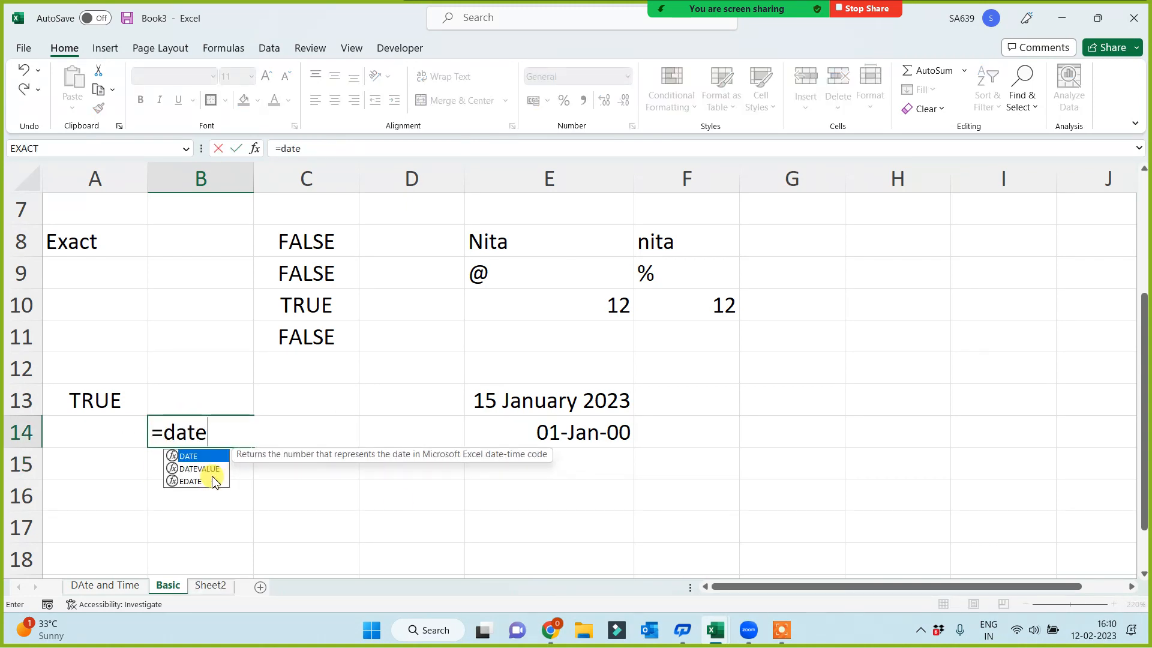
pyautogui.click(200, 469)
pyautogui.doubleClick(204, 469)
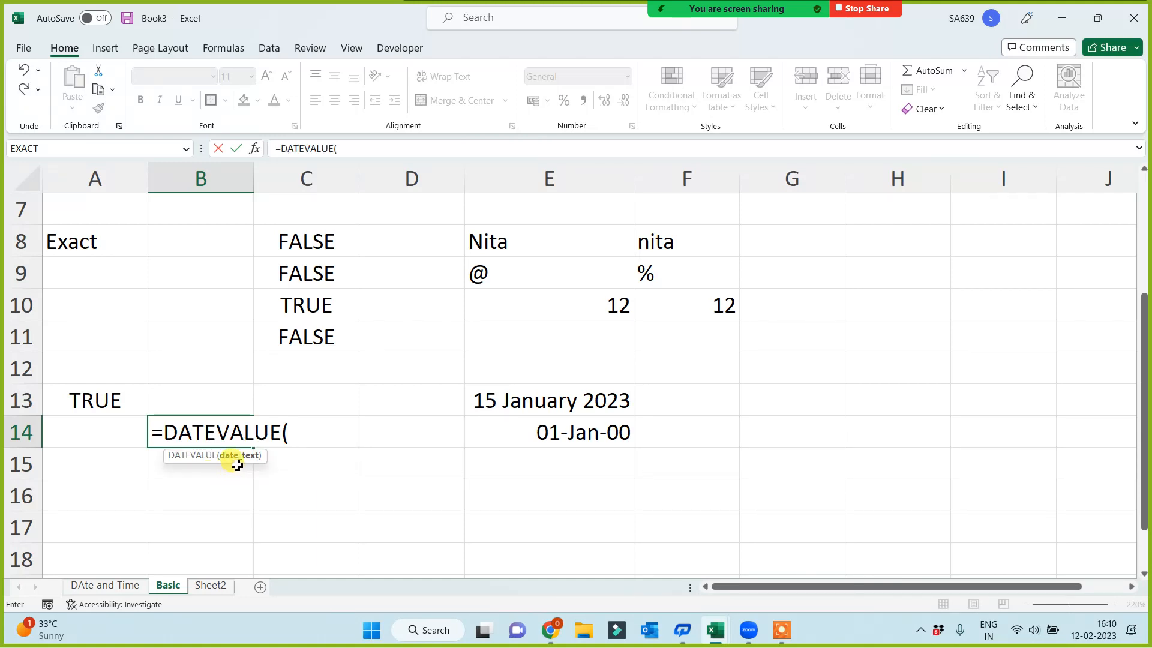
pyautogui.click(519, 402)
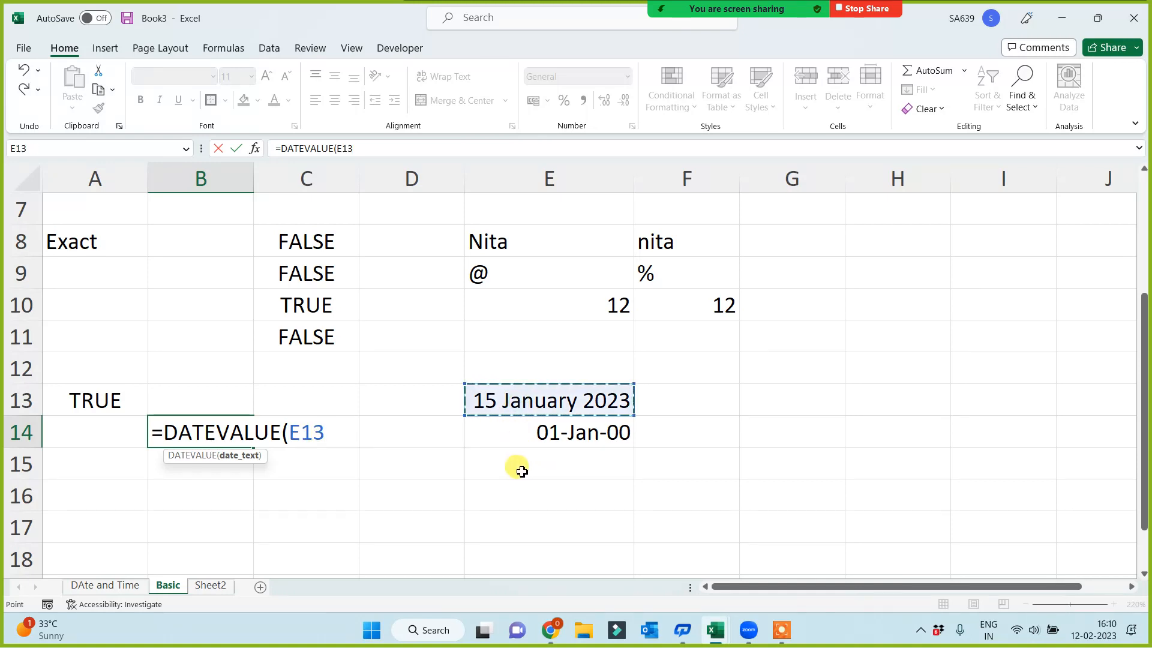
pyautogui.write(')')
pyautogui.press('Return')
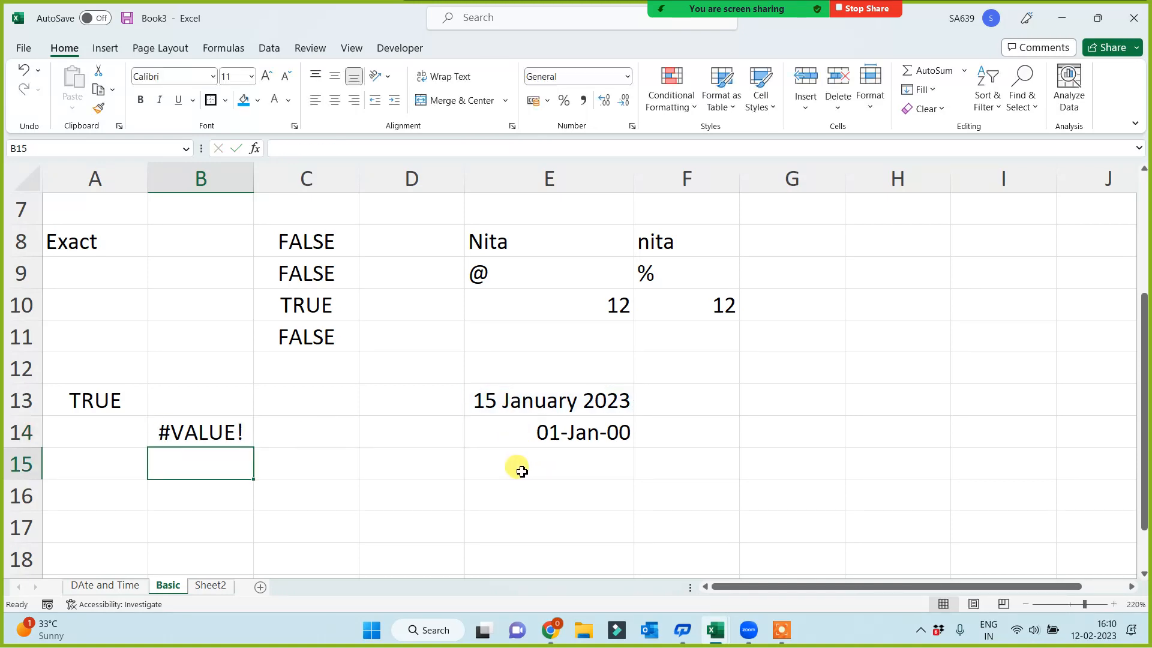
pyautogui.press('Up')
pyautogui.press('Delete')
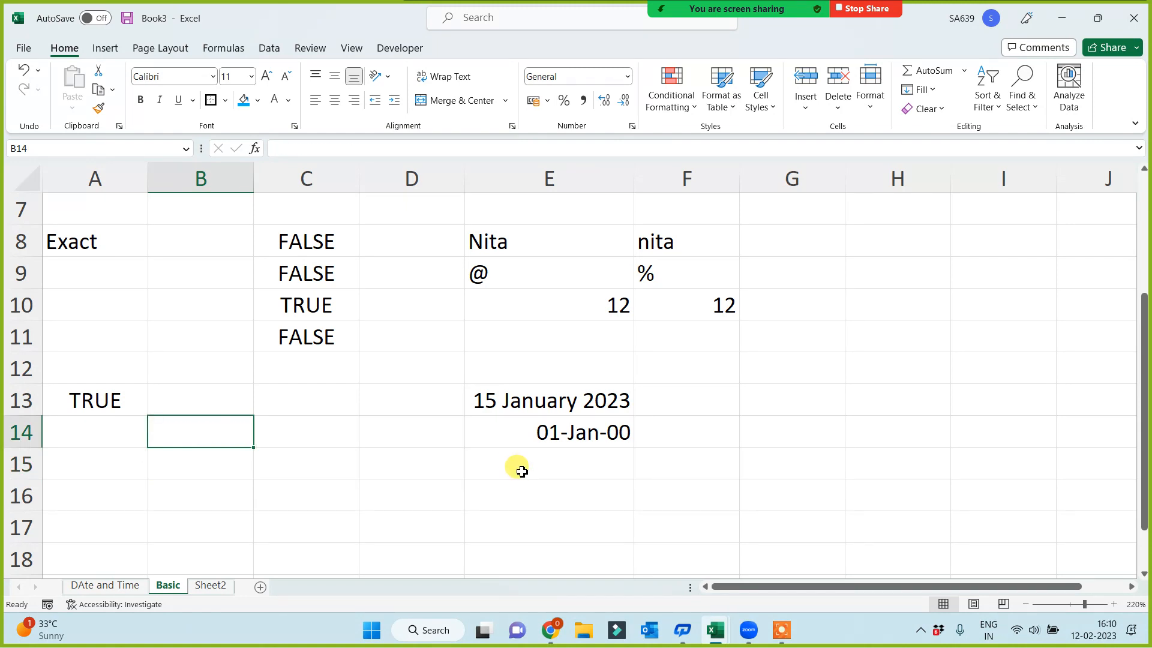
# Enter the formula =DATEVALUE("1 jan 1900") in cell B16
pyautogui.click(379, 464)
pyautogui.click(237, 480)
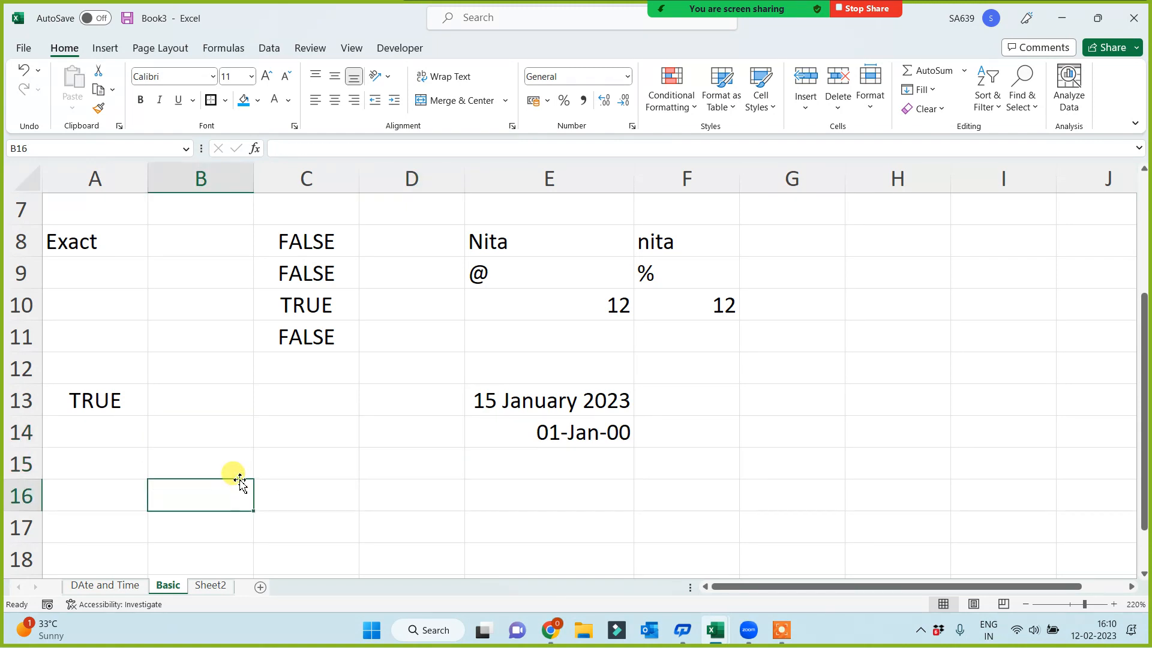
pyautogui.write('=dat')
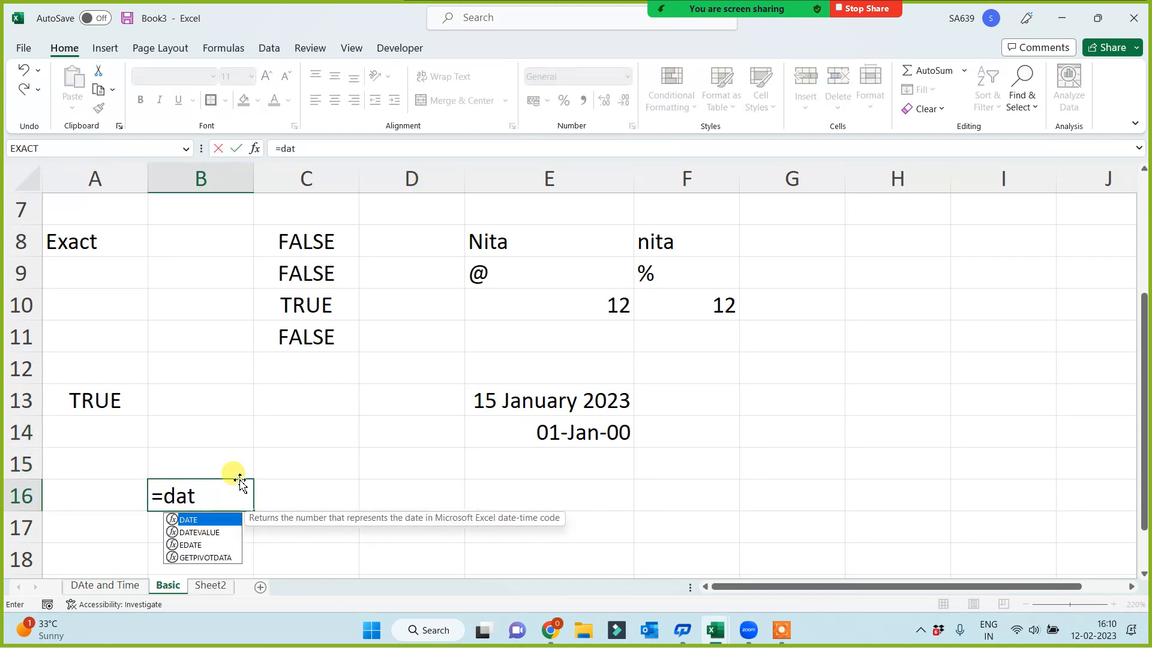
pyautogui.press('Down')
pyautogui.press('Tab')
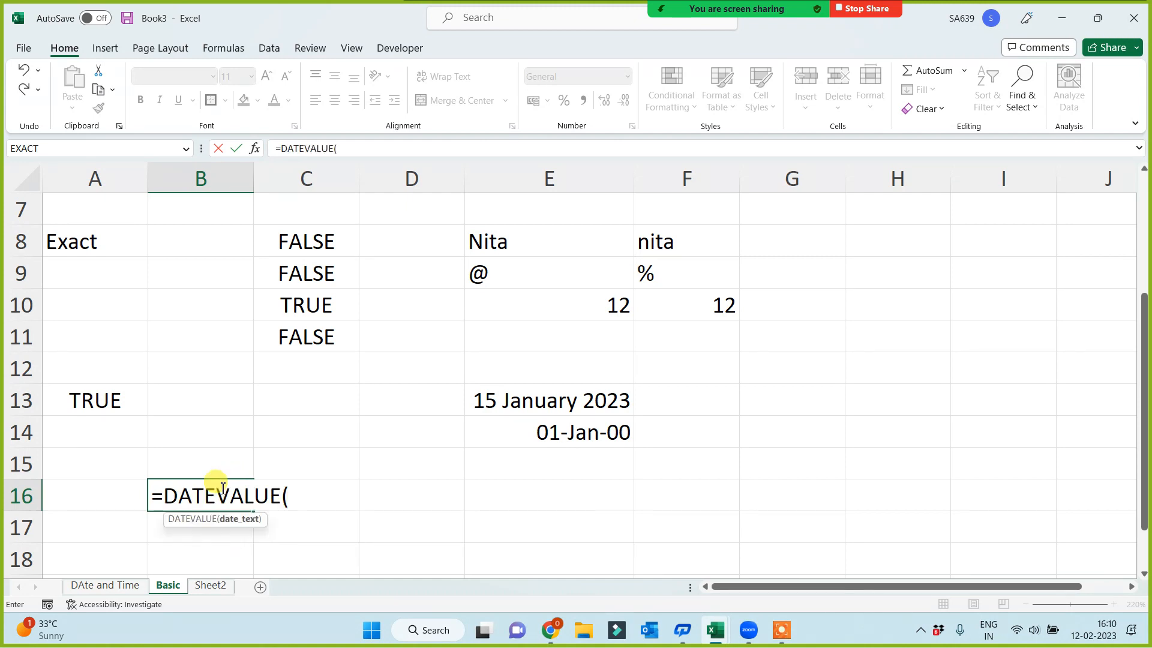
pyautogui.write(')')
pyautogui.press('BackSpace')
pyautogui.write('"1 jan 20')
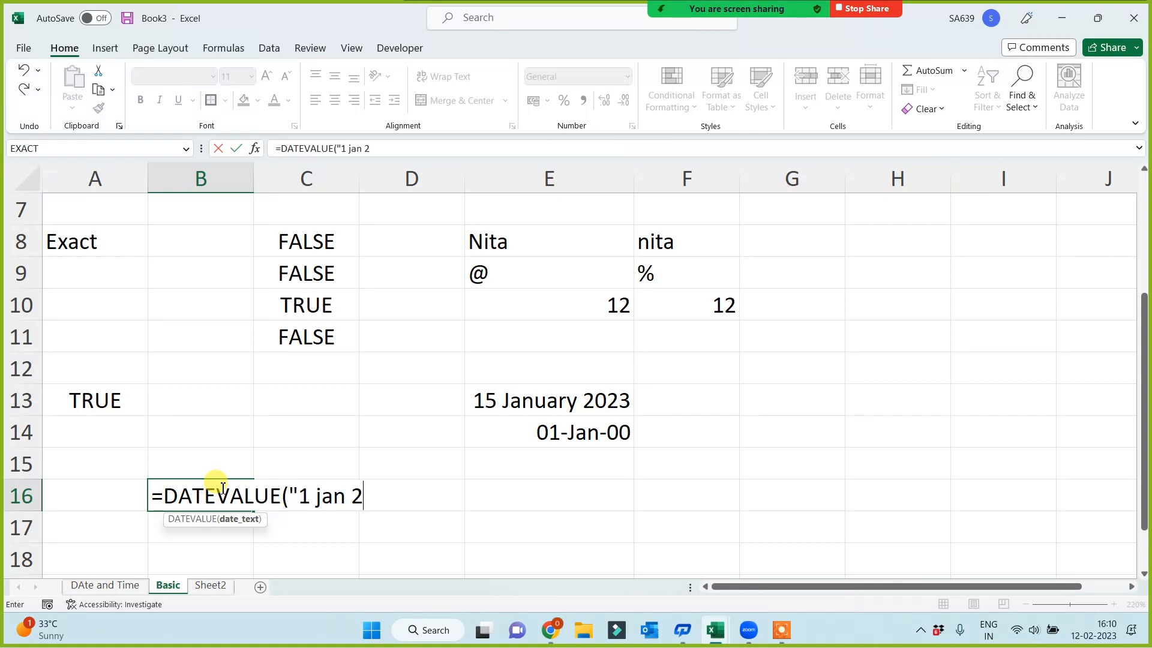
pyautogui.press('BackSpace')
pyautogui.press('BackSpace')
pyautogui.write('1900")')
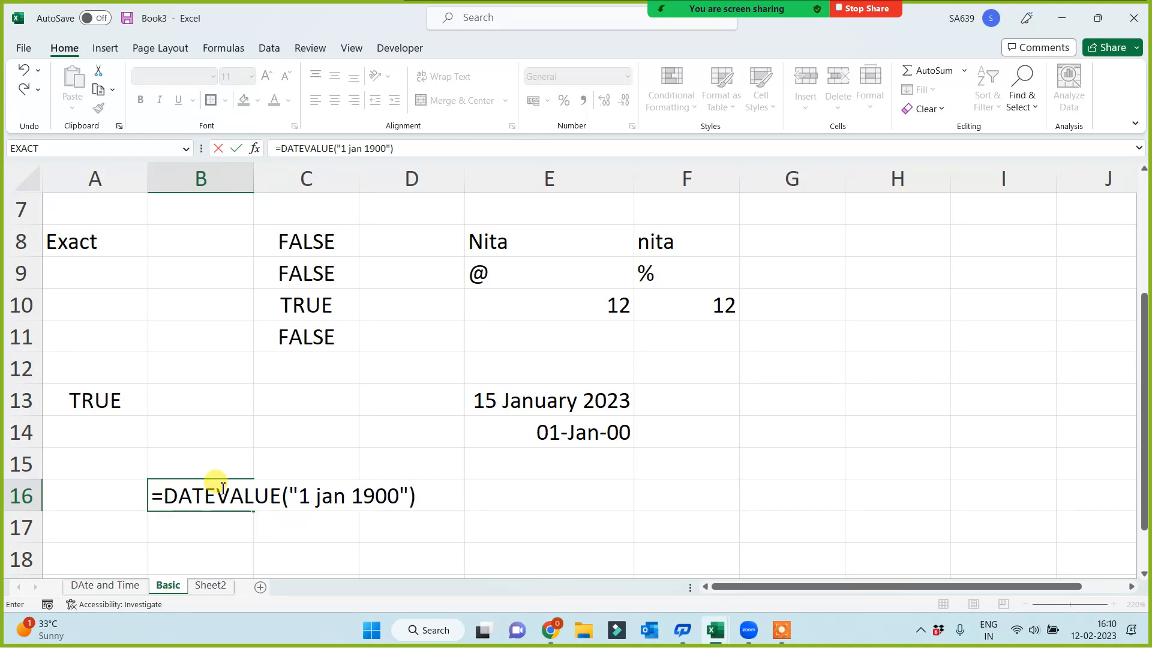
pyautogui.press('Return')
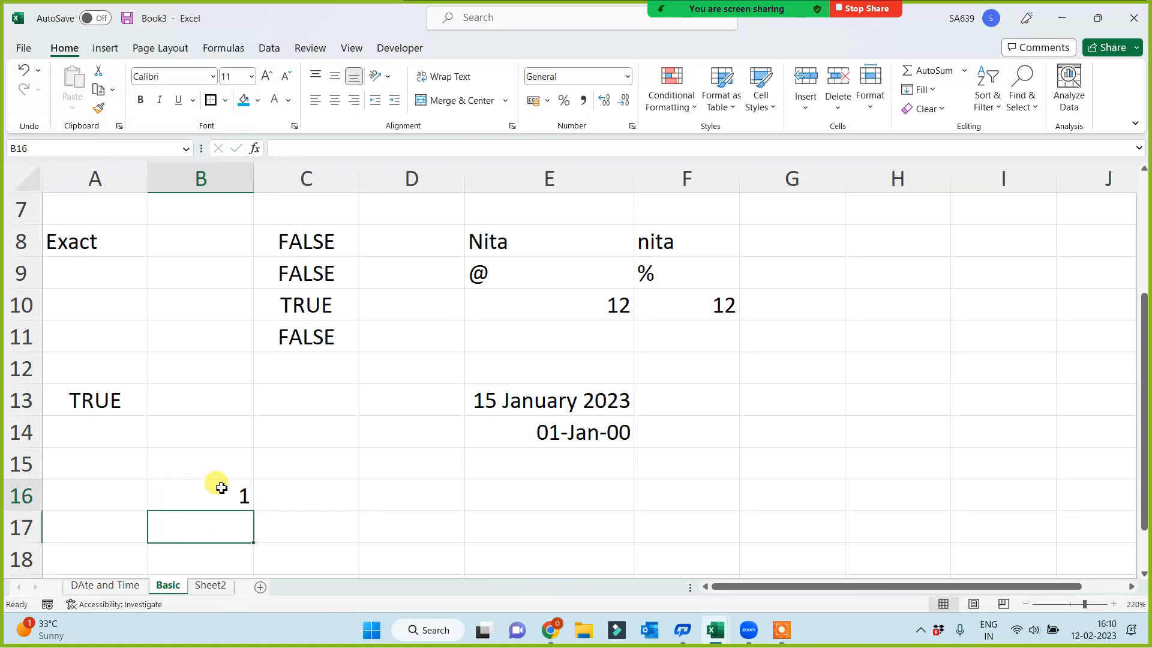
# Change the date text in cell B16's DATEVALUE formula to 12 Feb 2023 and reselect the cell
pyautogui.click(219, 486)
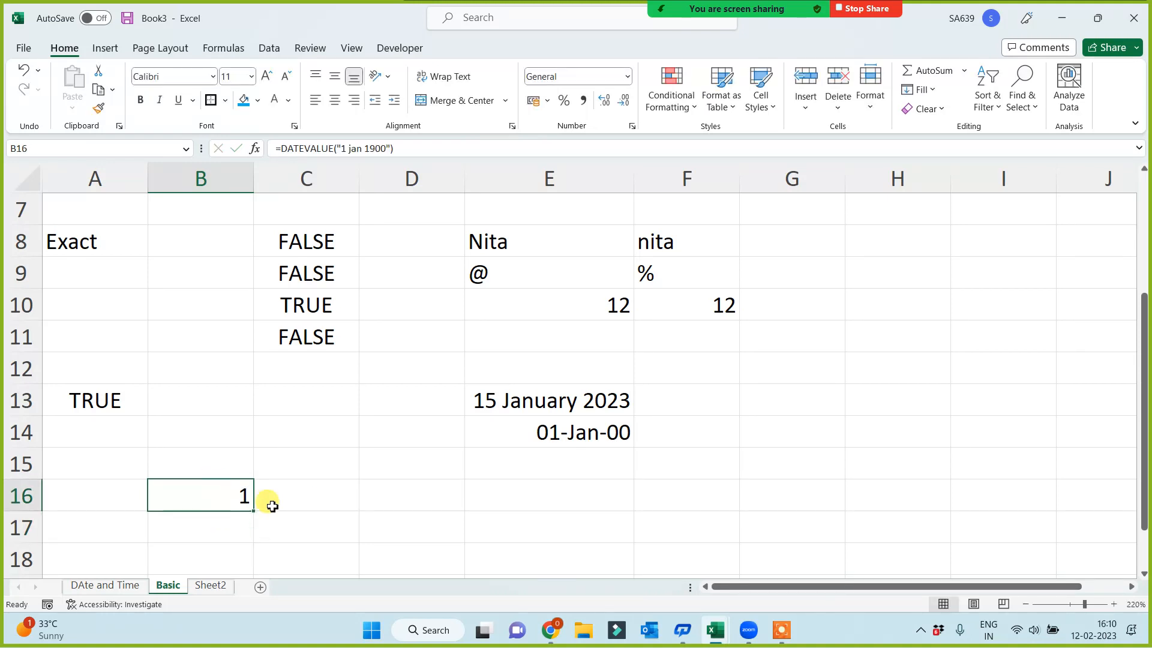
pyautogui.click(383, 144)
pyautogui.press('BackSpace')
pyautogui.press('BackSpace')
pyautogui.press('BackSpace')
pyautogui.press('BackSpace')
pyautogui.press('BackSpace')
pyautogui.press('BackSpace')
pyautogui.press('BackSpace')
pyautogui.press('BackSpace')
pyautogui.press('BackSpace')
pyautogui.press('BackSpace')
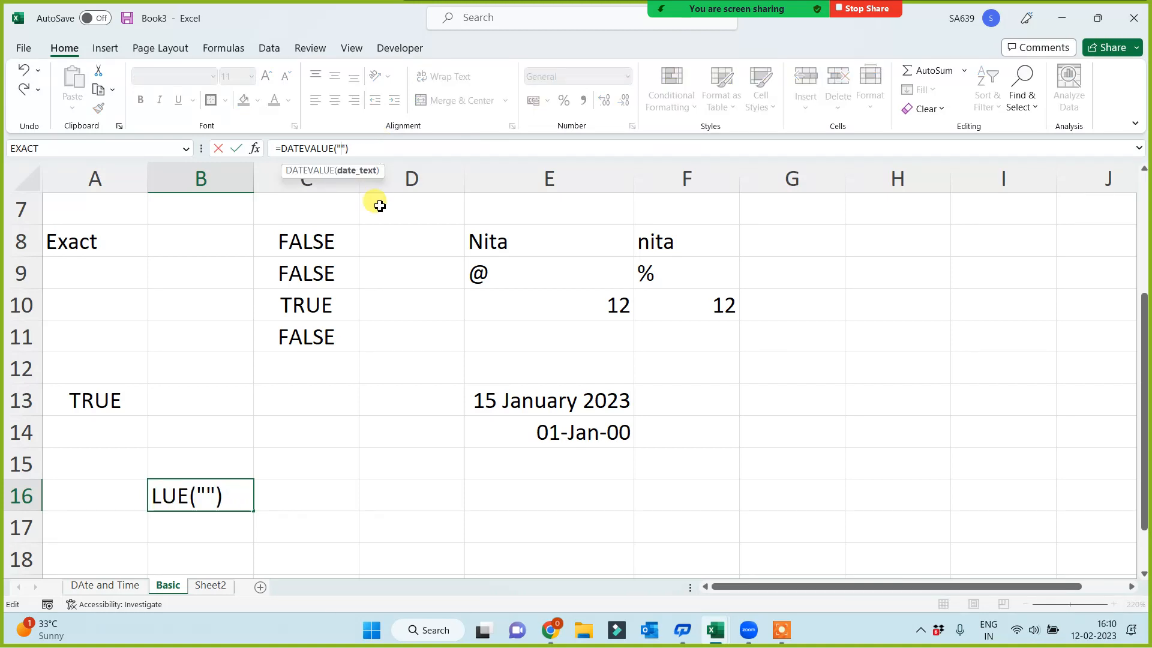
pyautogui.write('12')
pyautogui.write('Feb ')
pyautogui.write('2023')
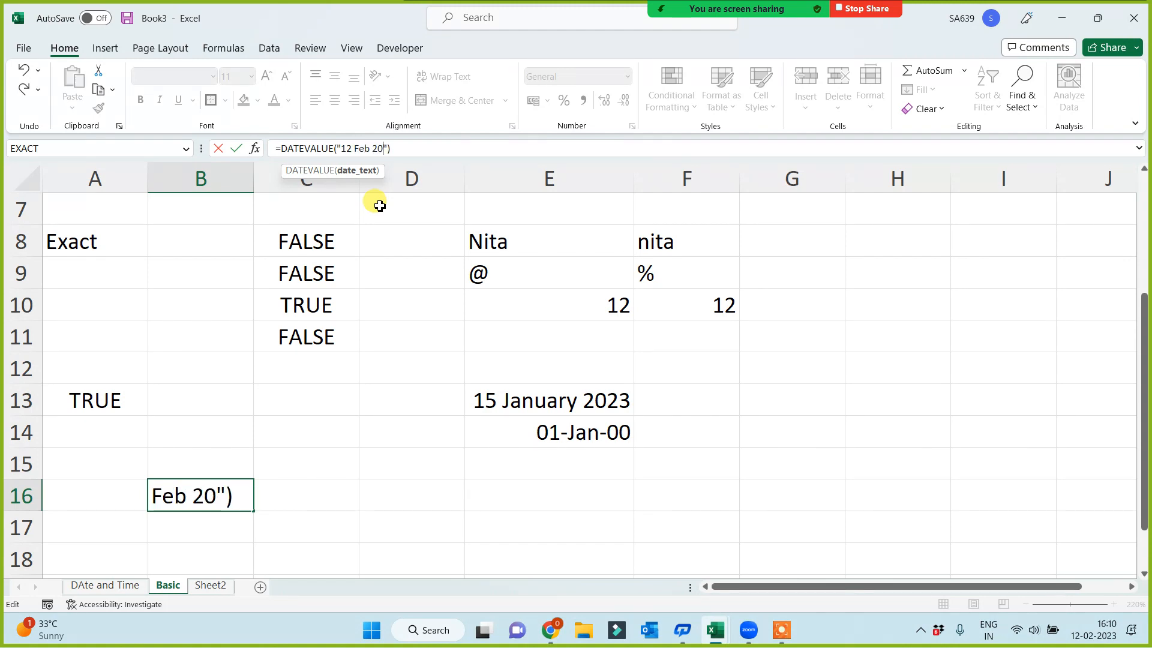
pyautogui.press('Return')
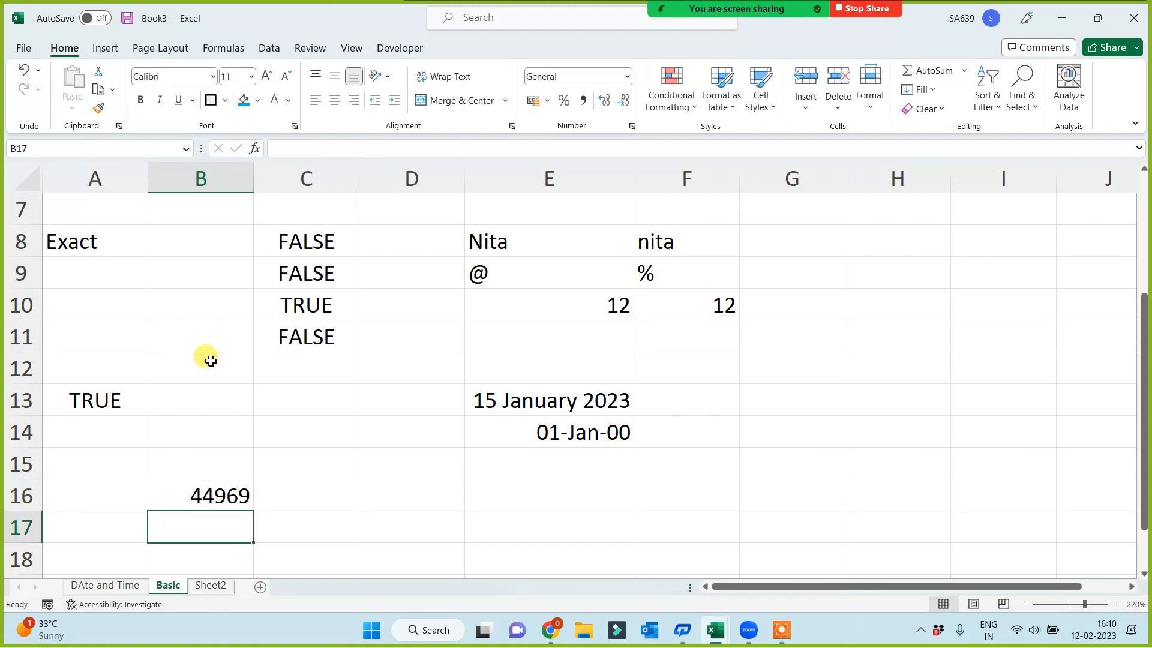
pyautogui.click(213, 493)
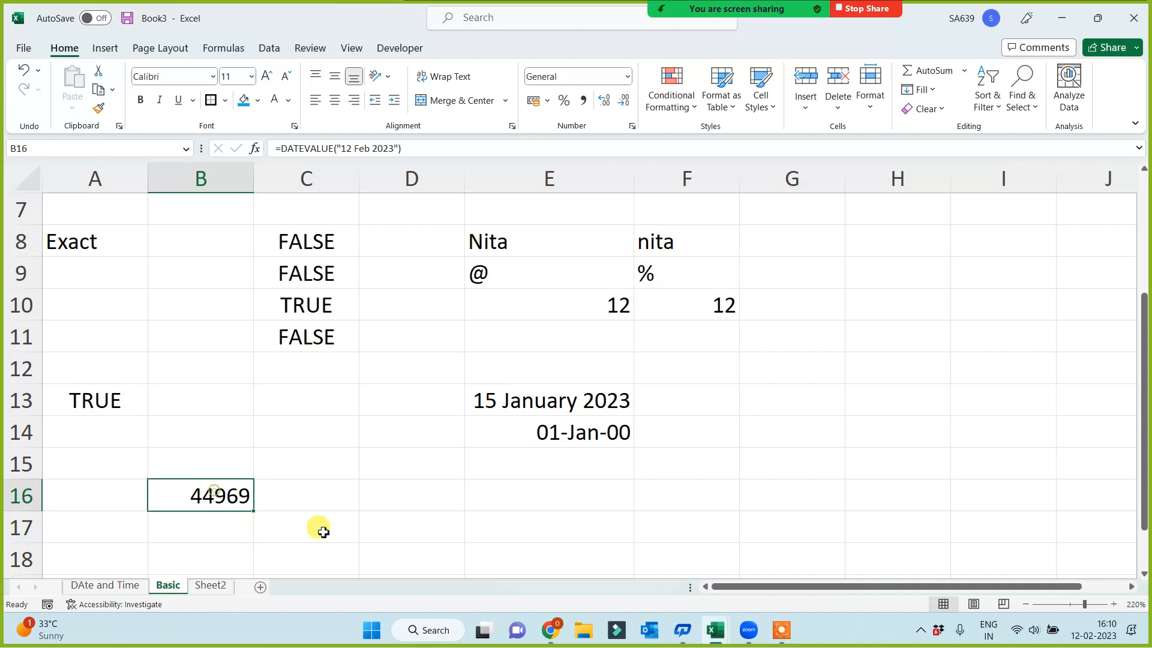
# Apply the General number format to the date in cell E13 and select cell B16 for comparison
pyautogui.click(527, 402)
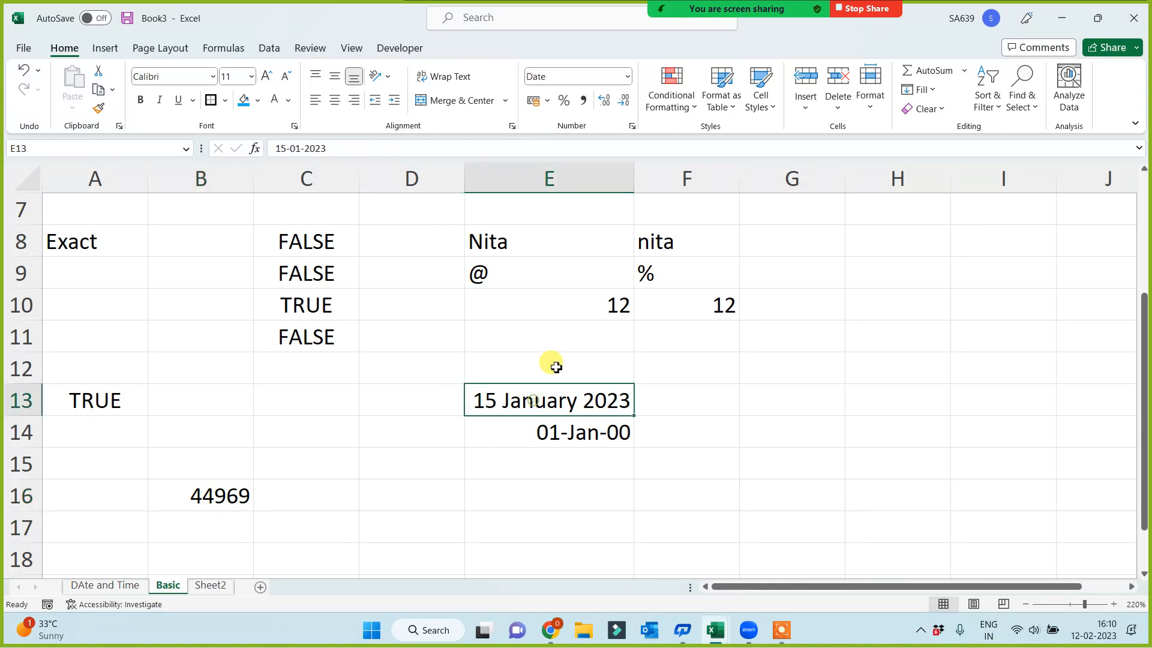
pyautogui.click(628, 76)
pyautogui.click(558, 103)
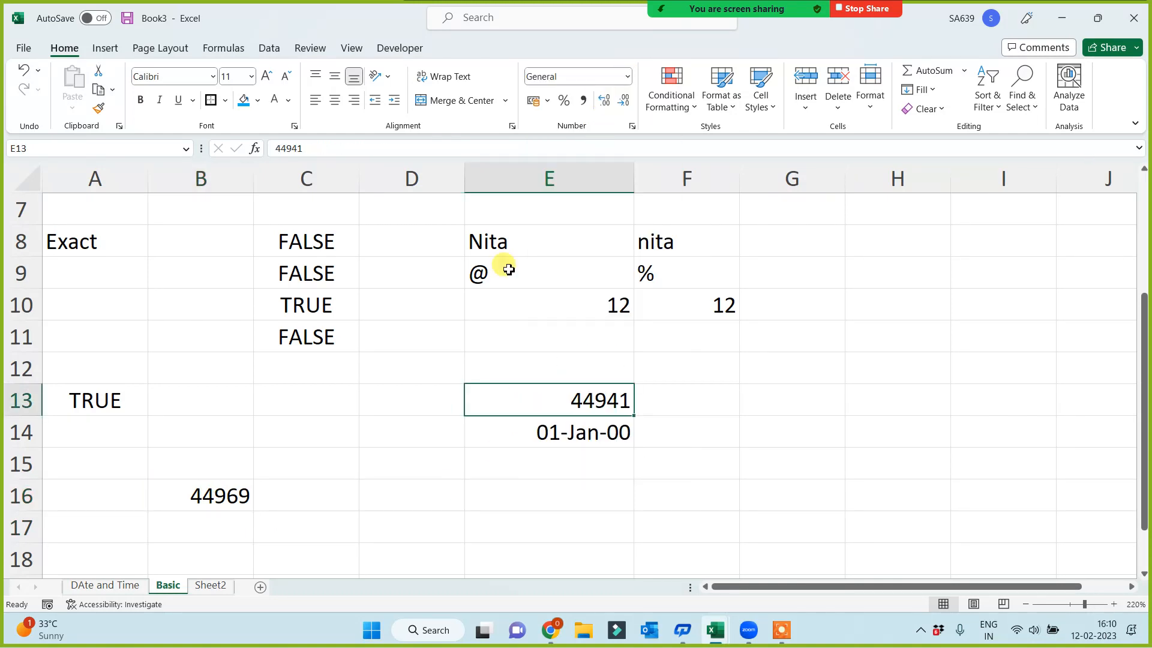
pyautogui.click(218, 494)
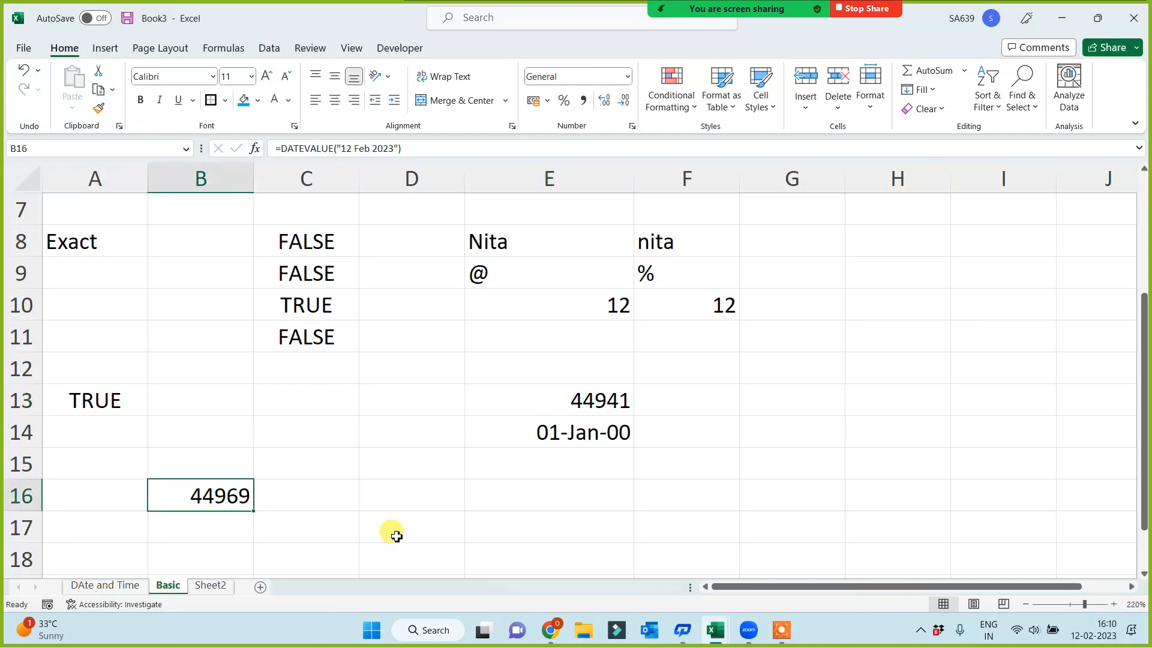
# Replace the content of cell E13 with the formula =TODAY()
pyautogui.click(567, 410)
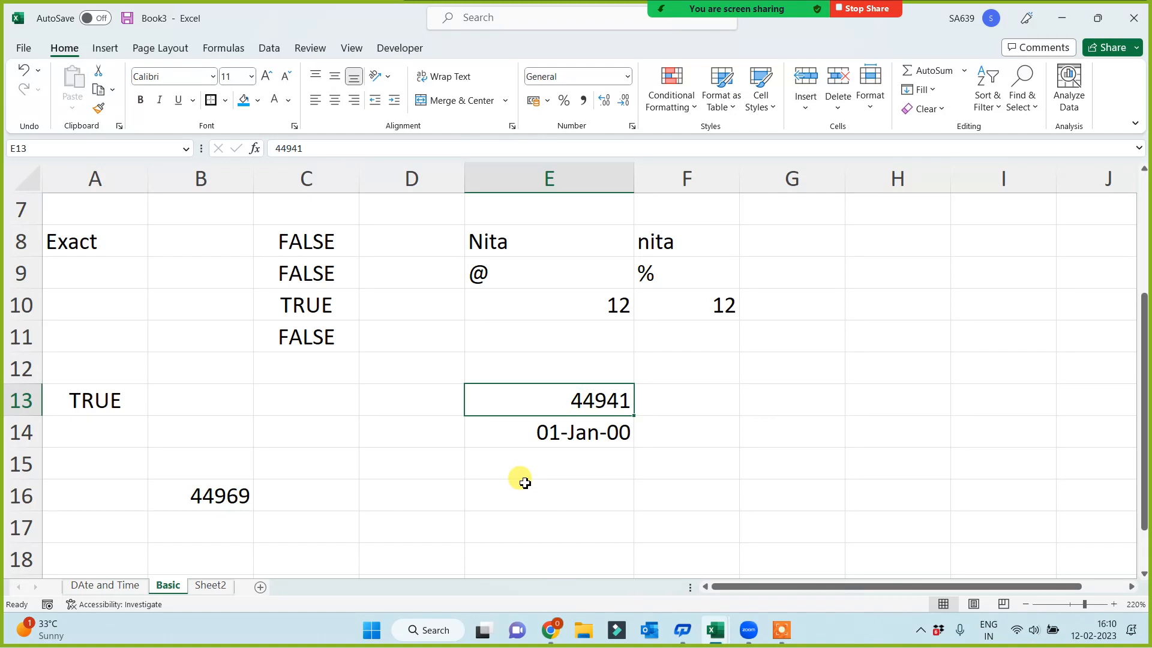
pyautogui.write('=today')
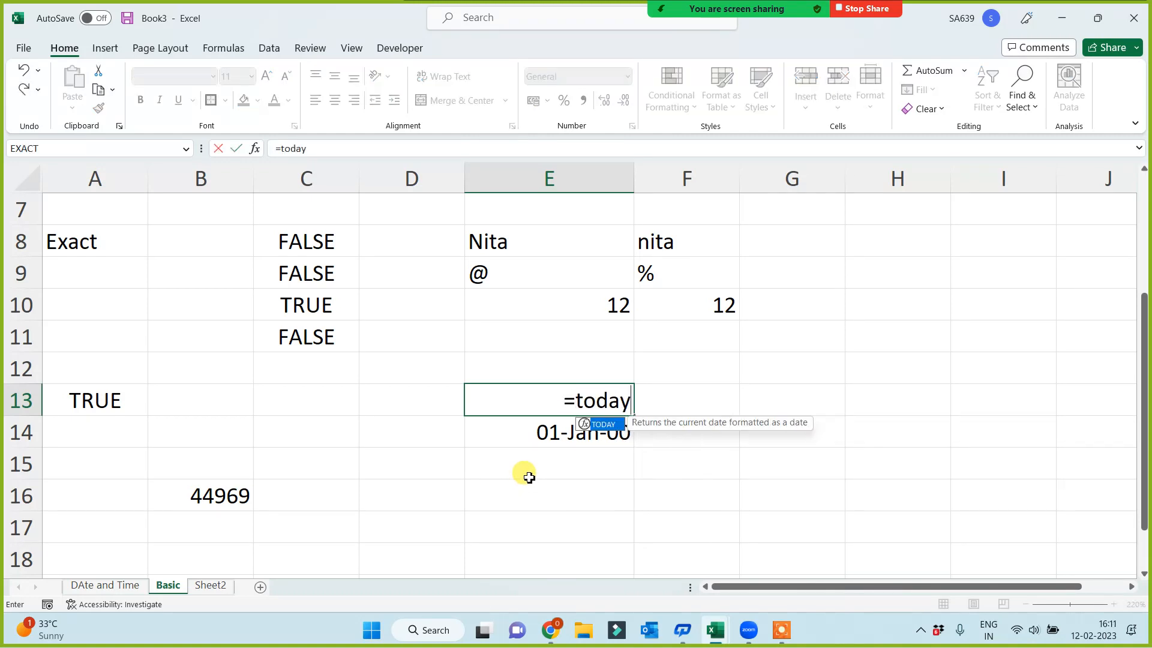
pyautogui.write('()')
pyautogui.press('Return')
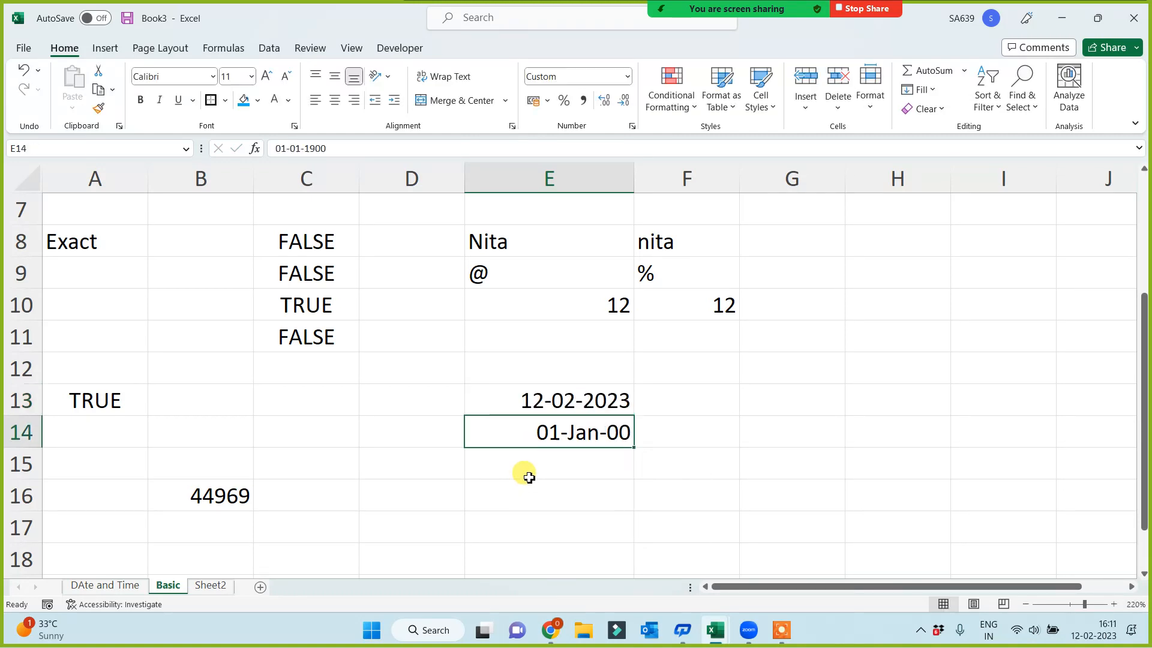
# Apply the General format to the TODAY formula in cell E13 and compare its serial number with the DATEVALUE result in B16
pyautogui.click(531, 400)
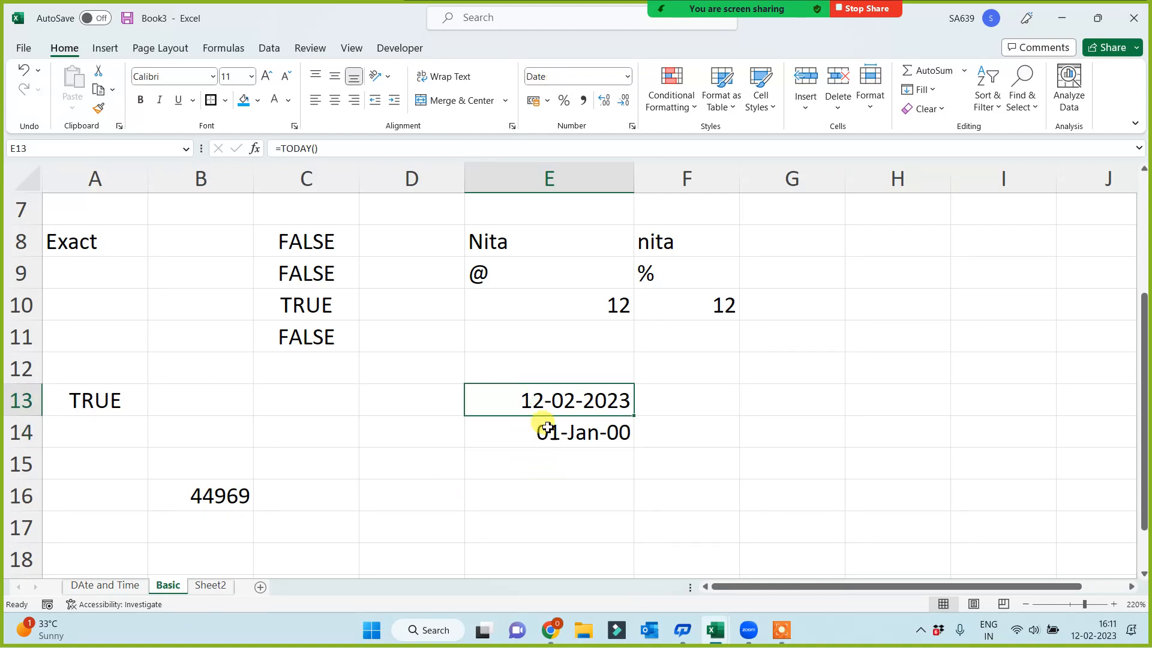
pyautogui.click(626, 77)
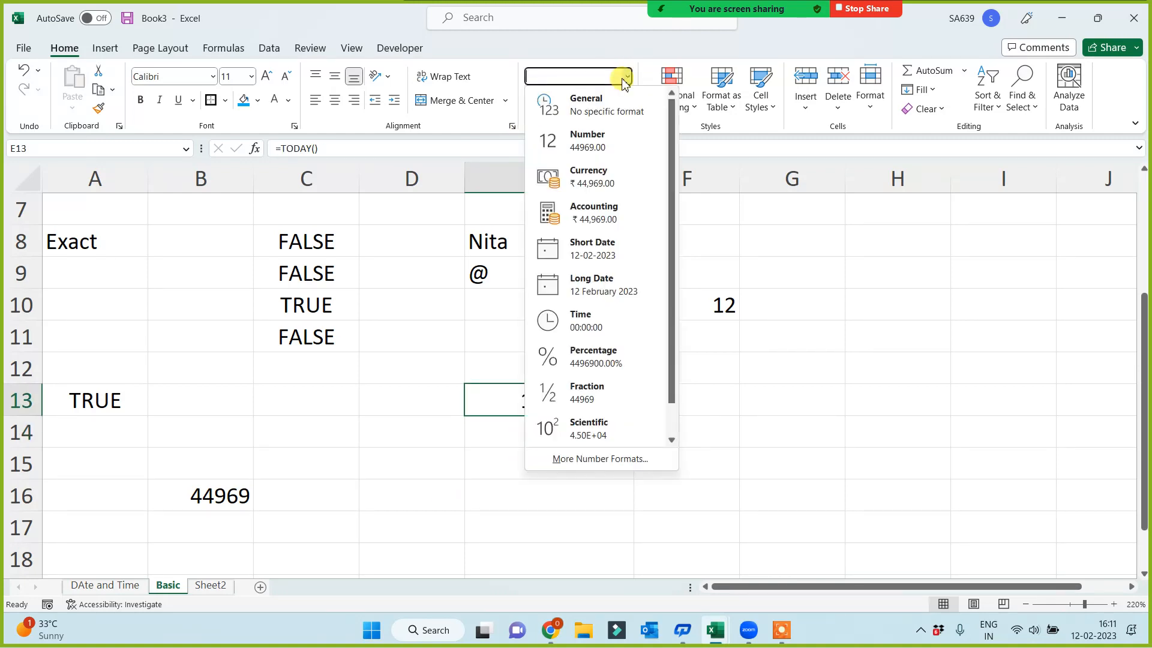
pyautogui.click(589, 101)
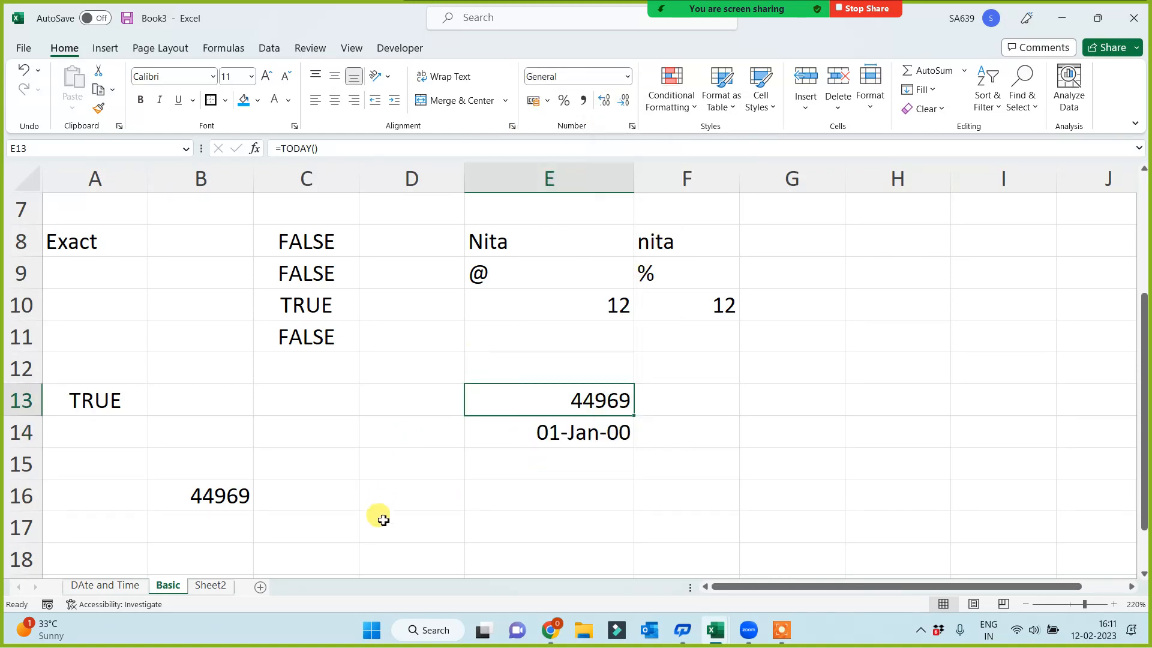
pyautogui.click(207, 502)
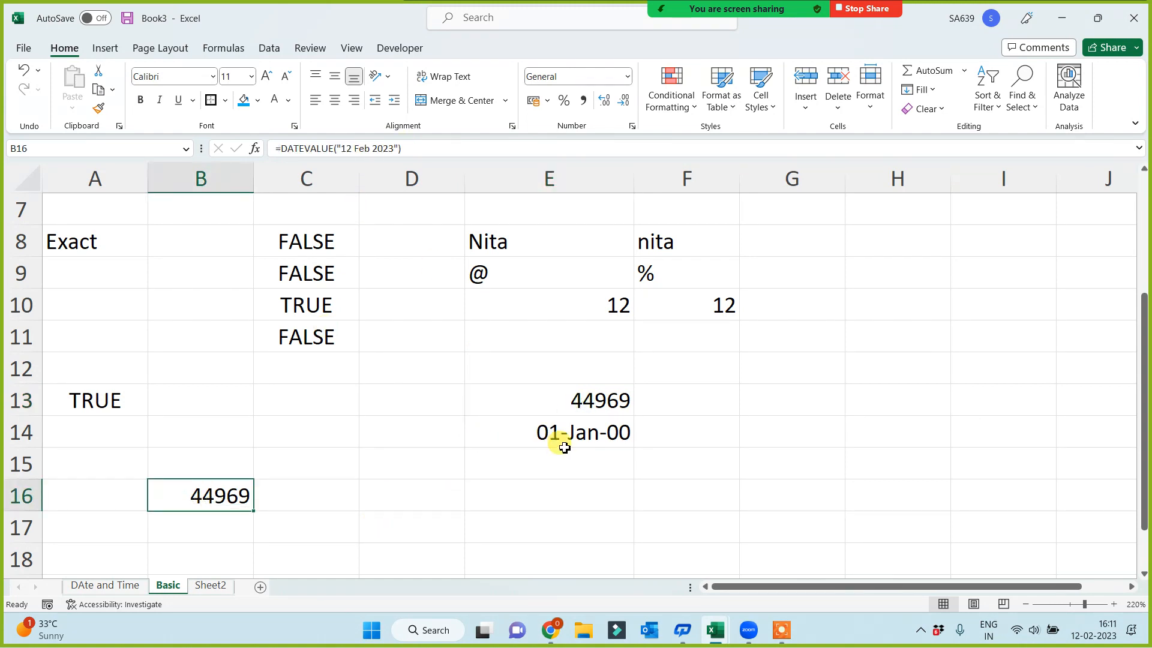
pyautogui.click(578, 397)
pyautogui.click(210, 510)
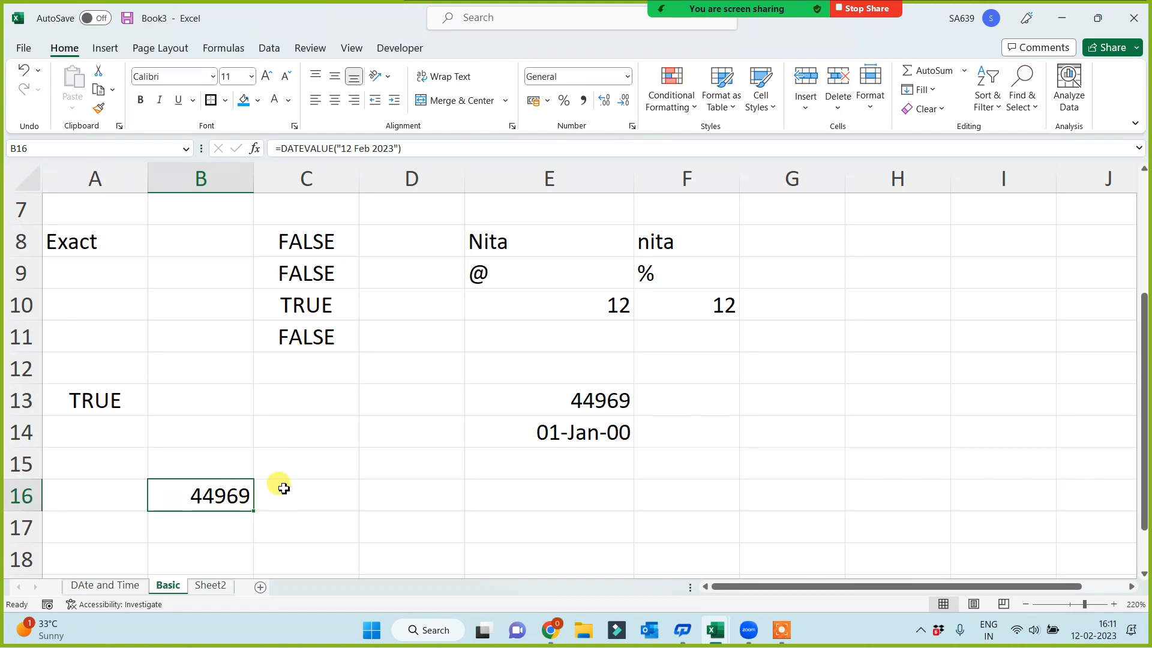
pyautogui.click(157, 461)
pyautogui.click(112, 501)
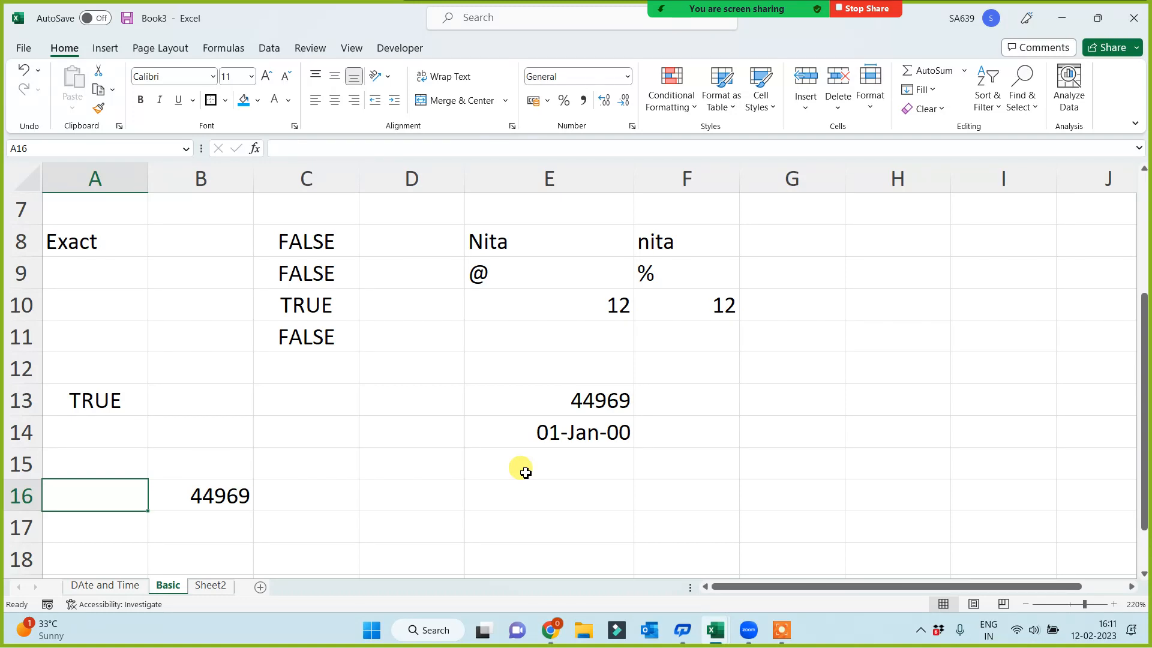
pyautogui.click(781, 629)
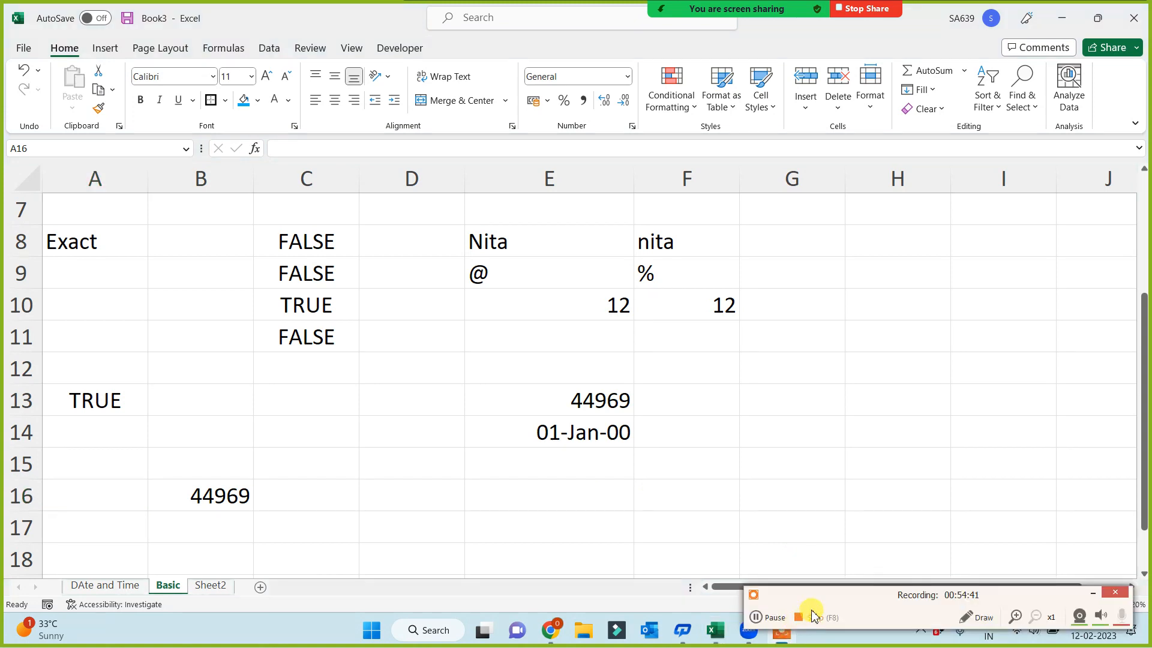
pyautogui.click(765, 617)
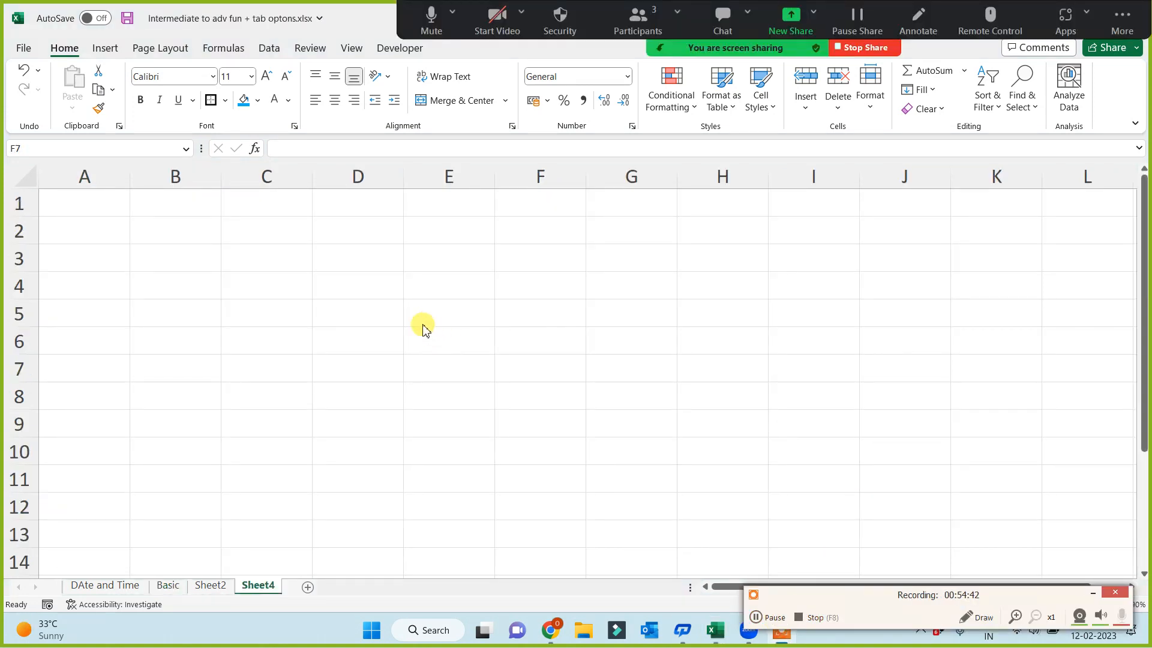
# Enter a person's full name in cell F1 of Sheet4 and autofit the width of column F
pyautogui.click(459, 283)
pyautogui.click(537, 204)
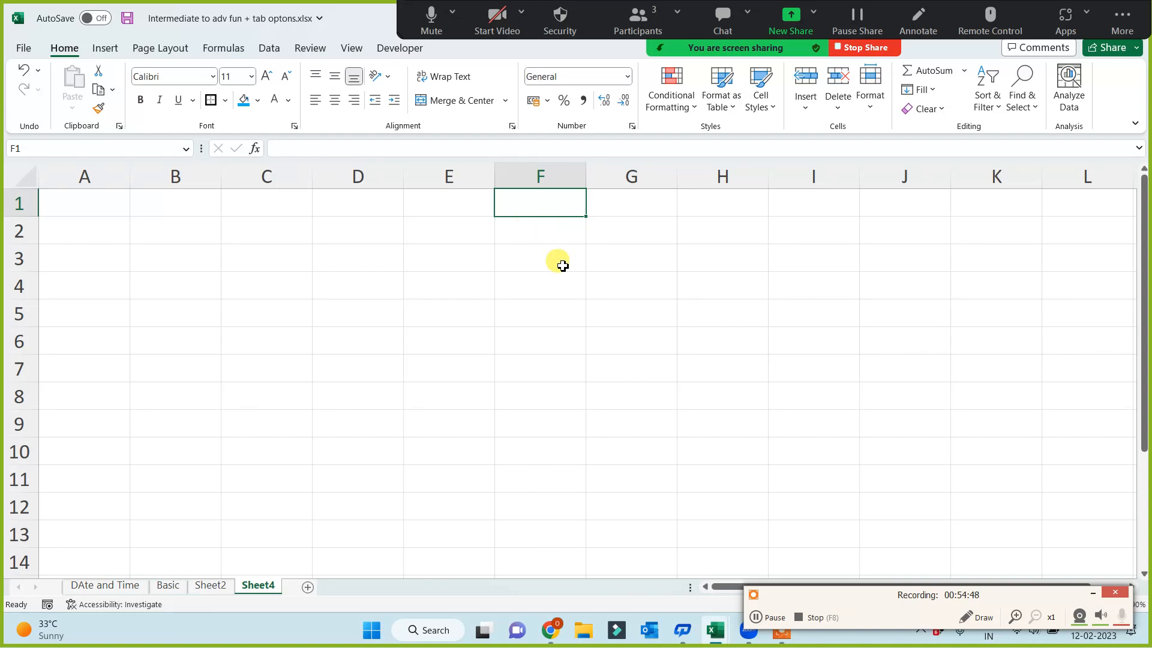
pyautogui.write('jitend')
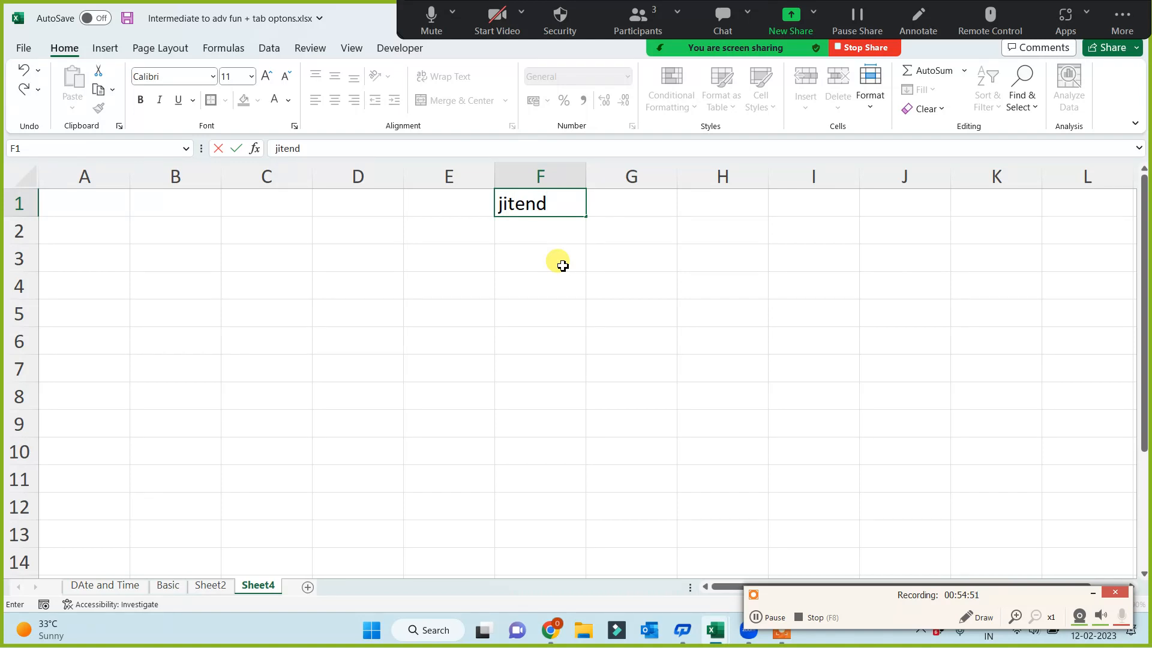
pyautogui.press('BackSpace')
pyautogui.write('dra nath thakur')
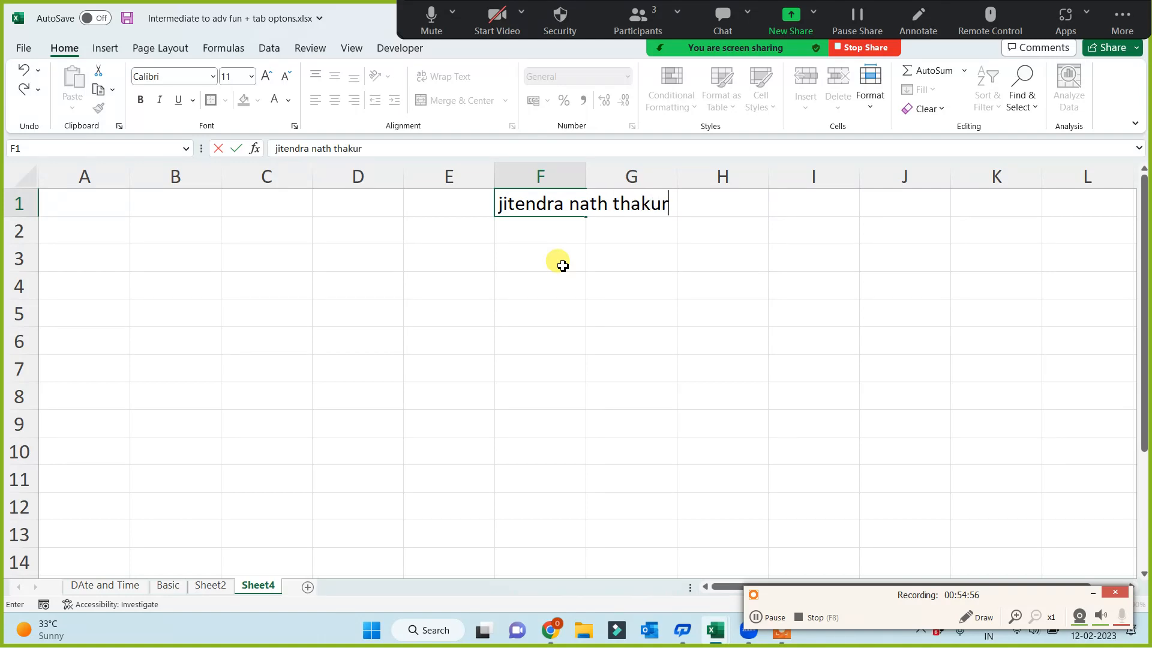
pyautogui.click(562, 266)
pyautogui.doubleClick(586, 175)
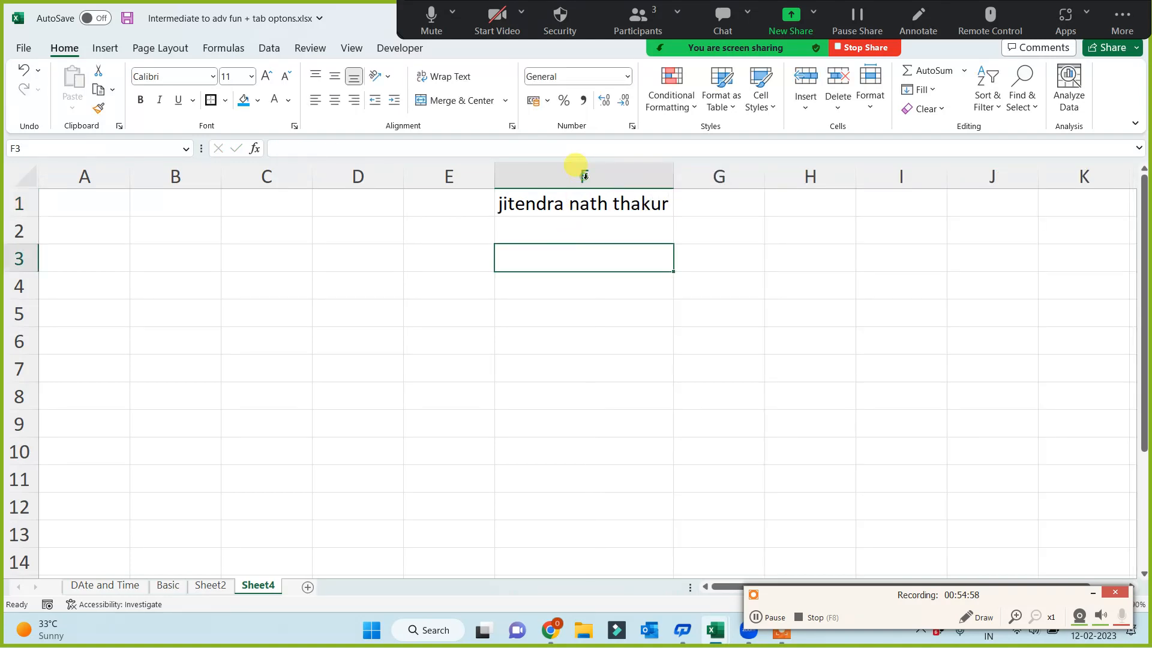
# Fill the name in cell F1 down to F11
pyautogui.click(662, 207)
pyautogui.moveTo(672, 216); pyautogui.dragTo(617, 483)
pyautogui.click(849, 368)
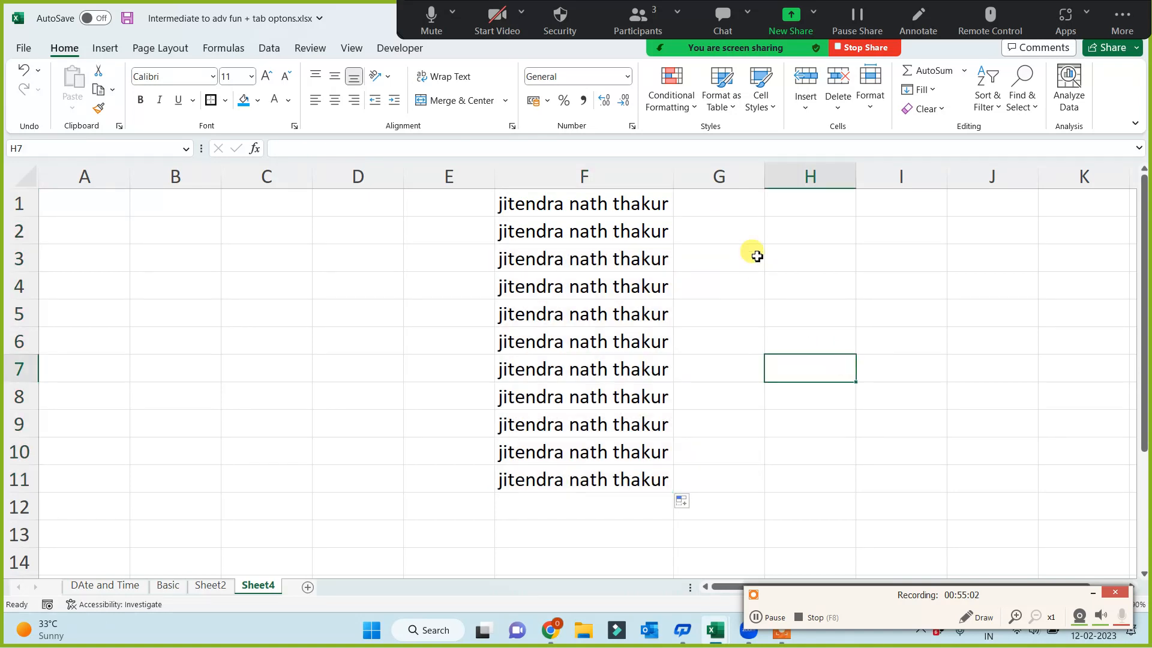
# Enter a full name with the title Dr, the custom list's entry, in cell H1
pyautogui.click(785, 203)
pyautogui.write('D')
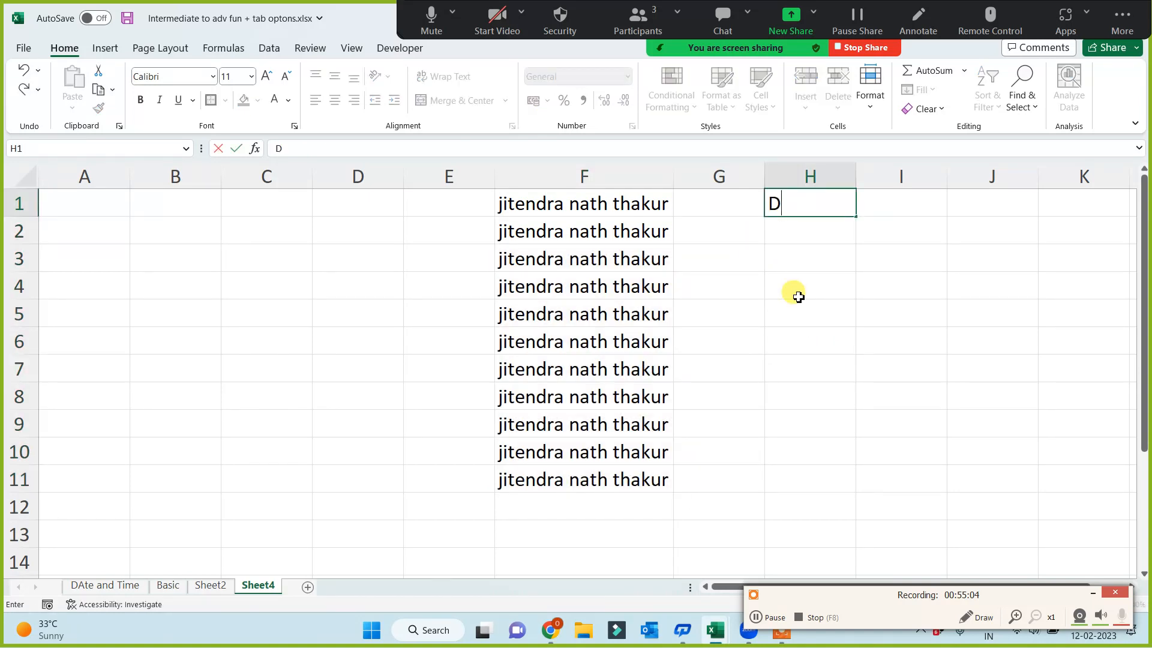
pyautogui.write('r Brajesh Anand')
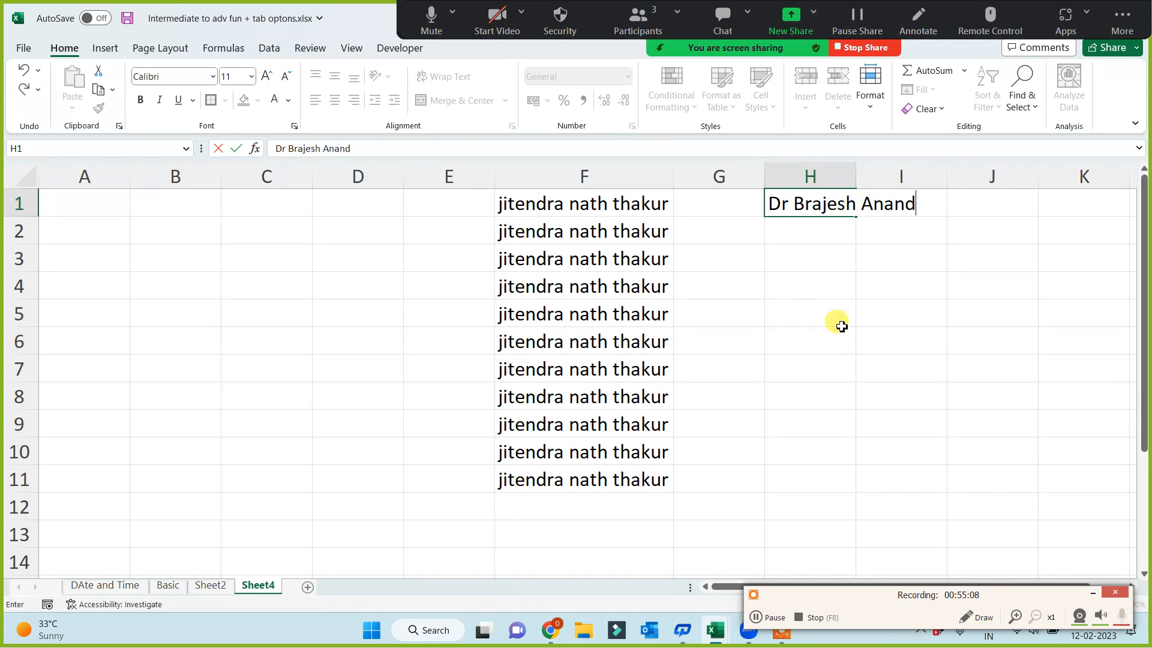
pyautogui.click(837, 321)
# Fill the custom list of names from H1 down to H11 and autofit the width of column H
pyautogui.click(843, 209)
pyautogui.moveTo(852, 217); pyautogui.dragTo(813, 490)
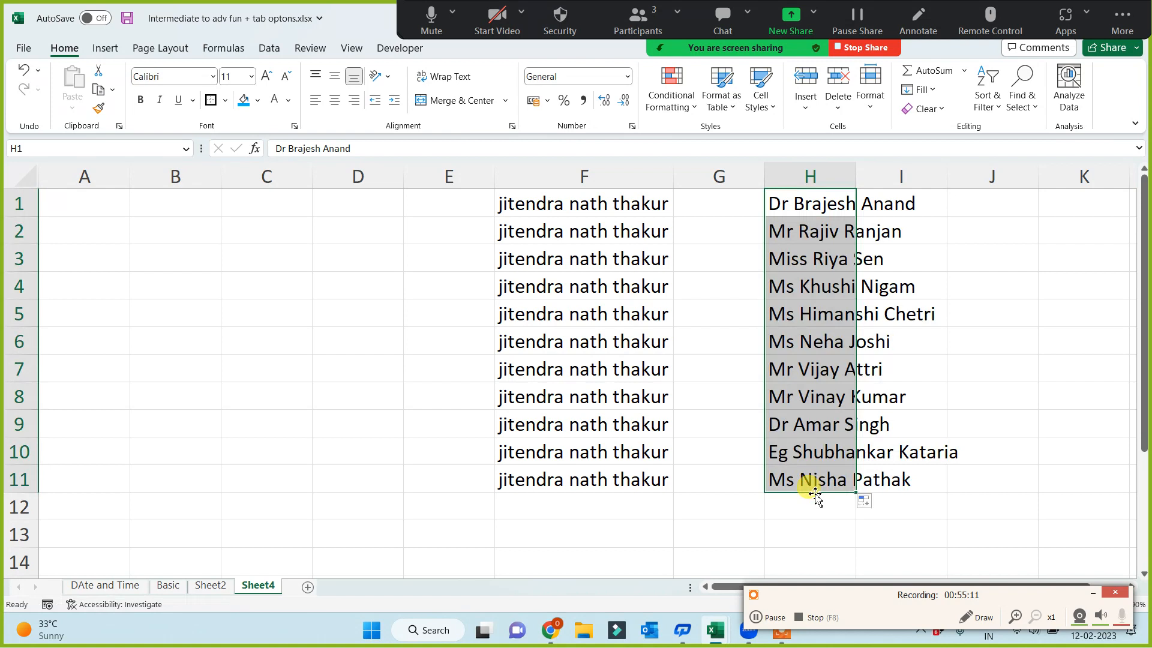
pyautogui.doubleClick(856, 174)
pyautogui.click(811, 203)
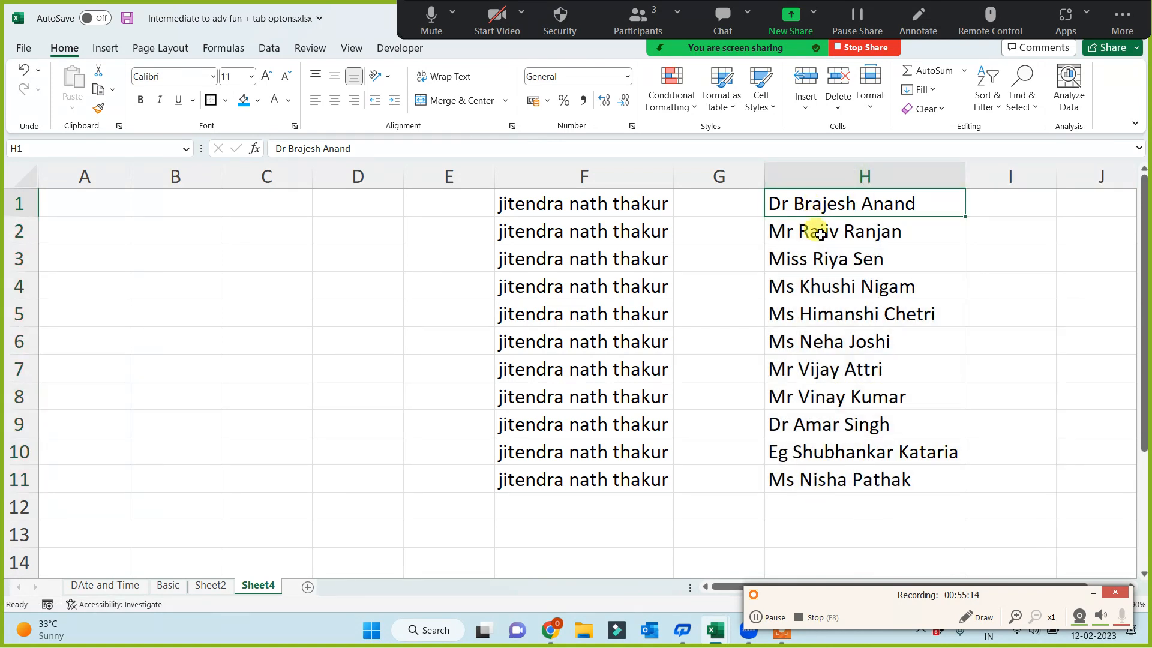
pyautogui.moveTo(823, 234); pyautogui.dragTo(810, 476)
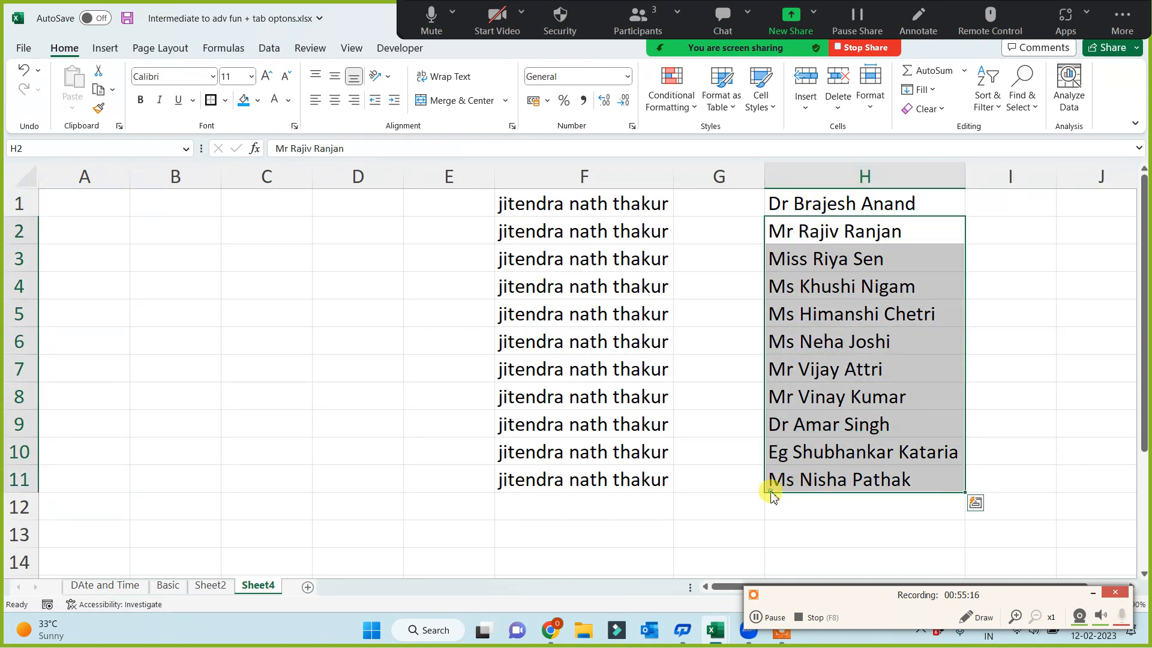
pyautogui.click(719, 521)
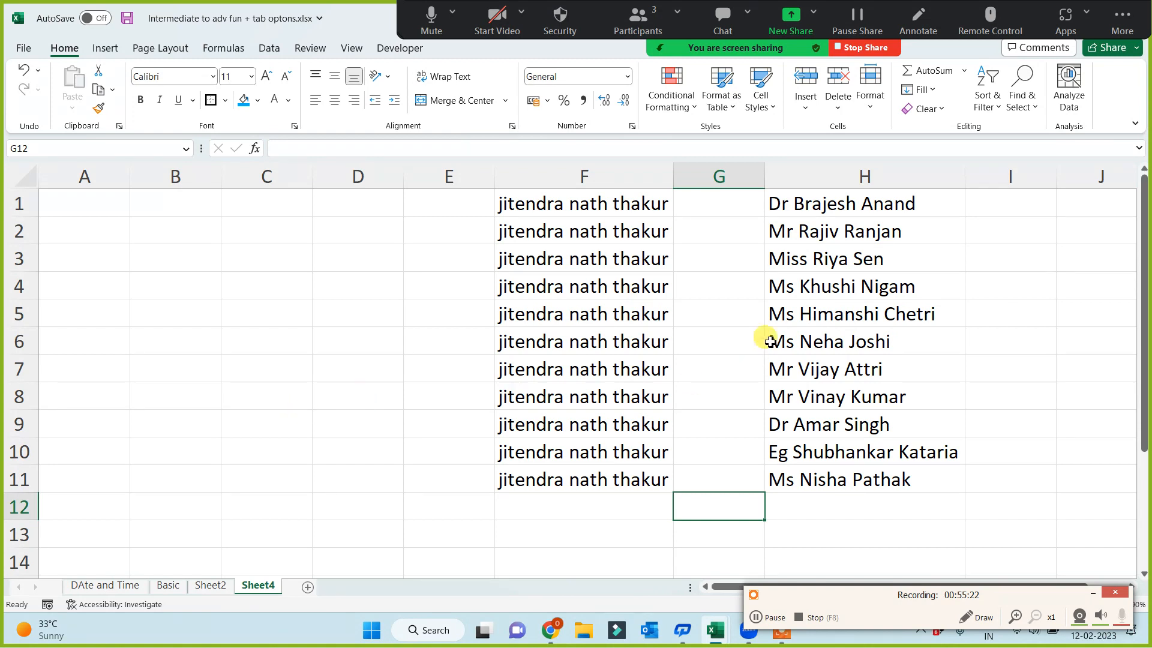
pyautogui.moveTo(840, 203); pyautogui.dragTo(825, 480)
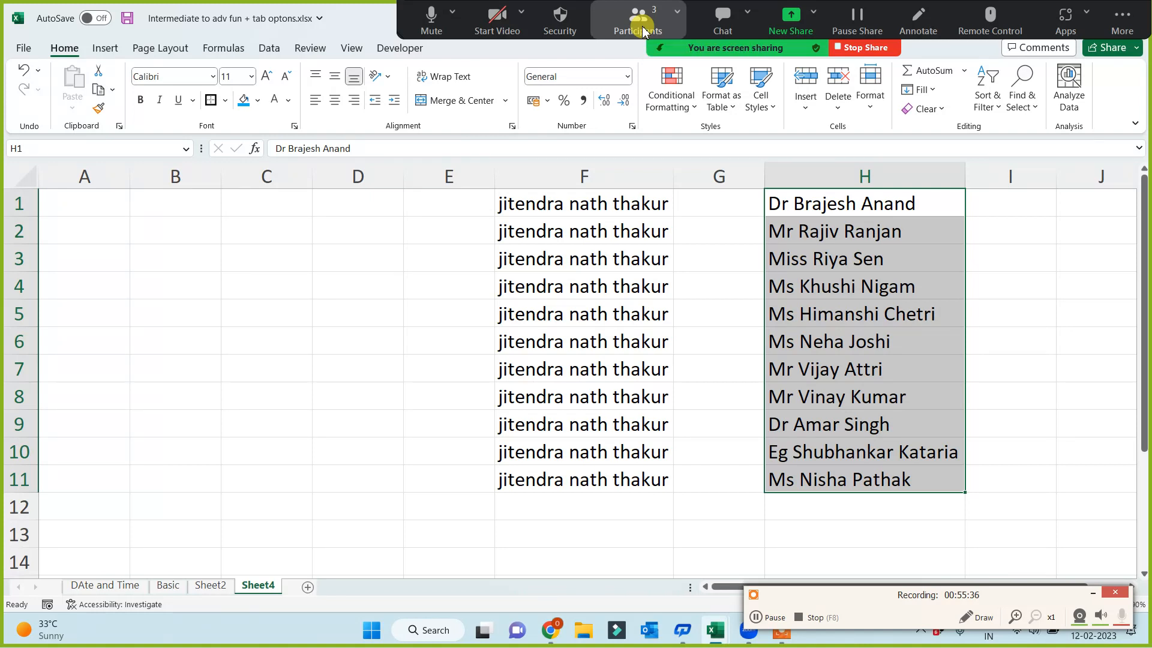
pyautogui.click(419, 390)
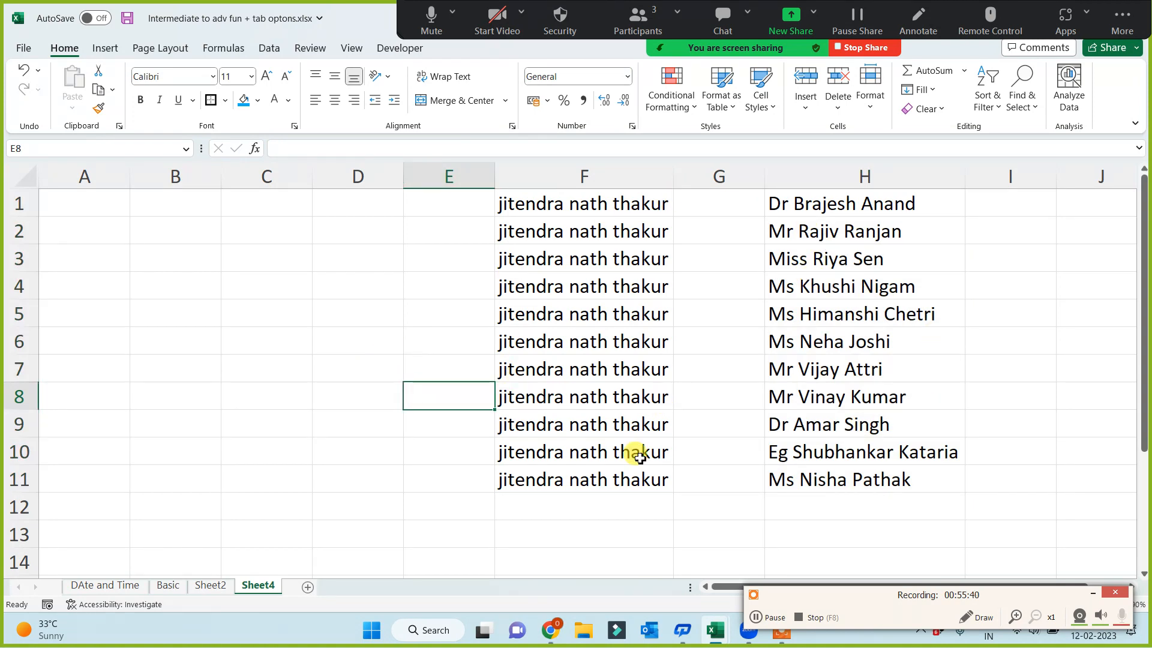
# Rename the Sheet4 worksheet as Custom list creation
pyautogui.doubleClick(259, 586)
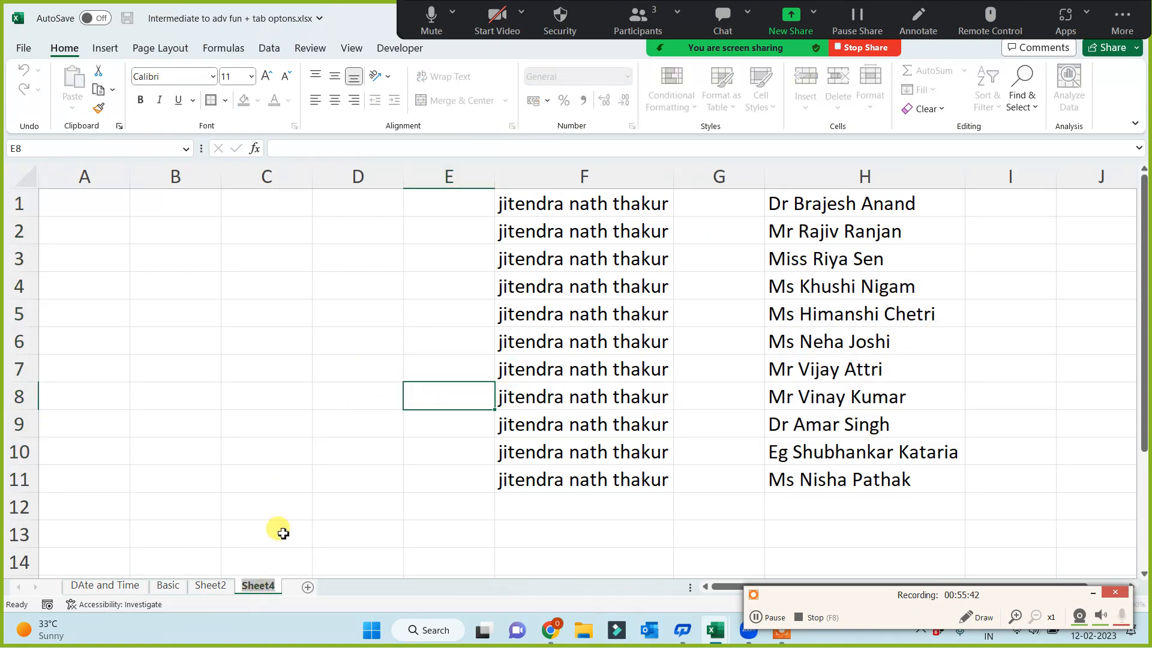
pyautogui.write('Custom lis')
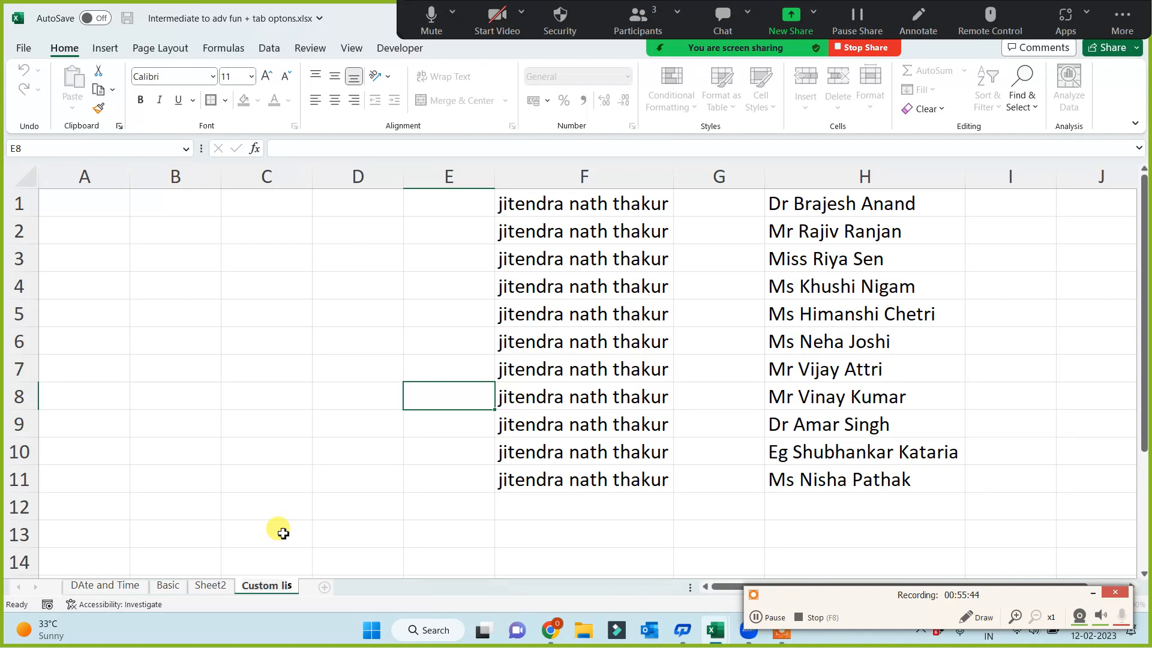
pyautogui.write('t creatoin')
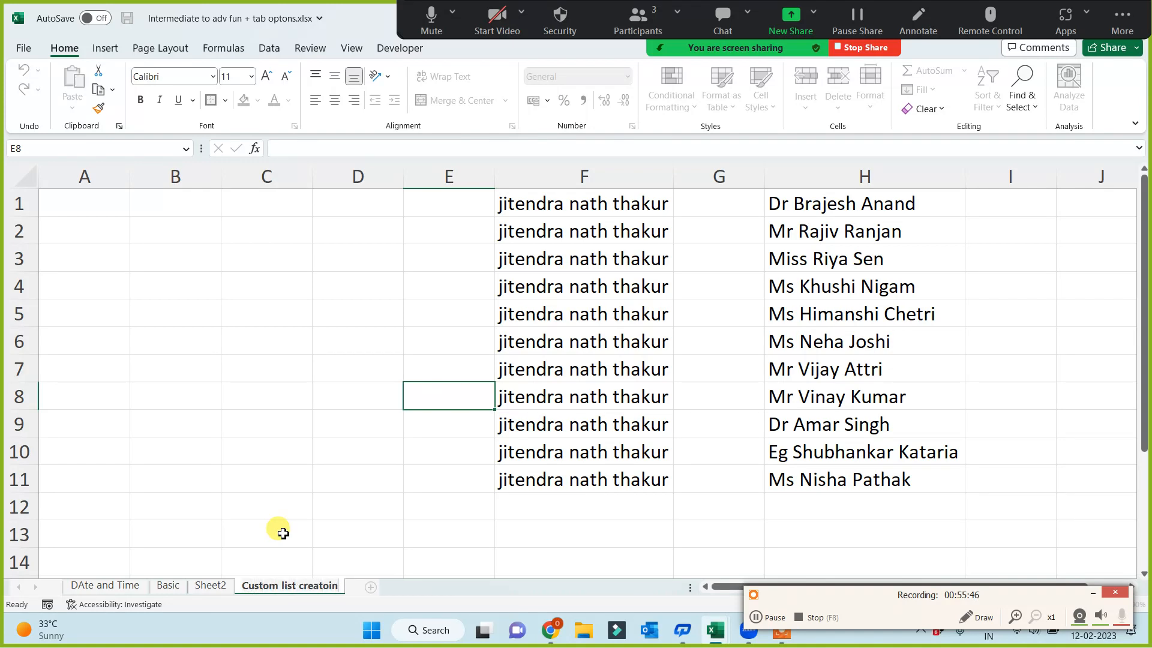
pyautogui.press('BackSpace')
pyautogui.press('BackSpace')
pyautogui.press('BackSpace')
pyautogui.write('ion')
pyautogui.click(282, 399)
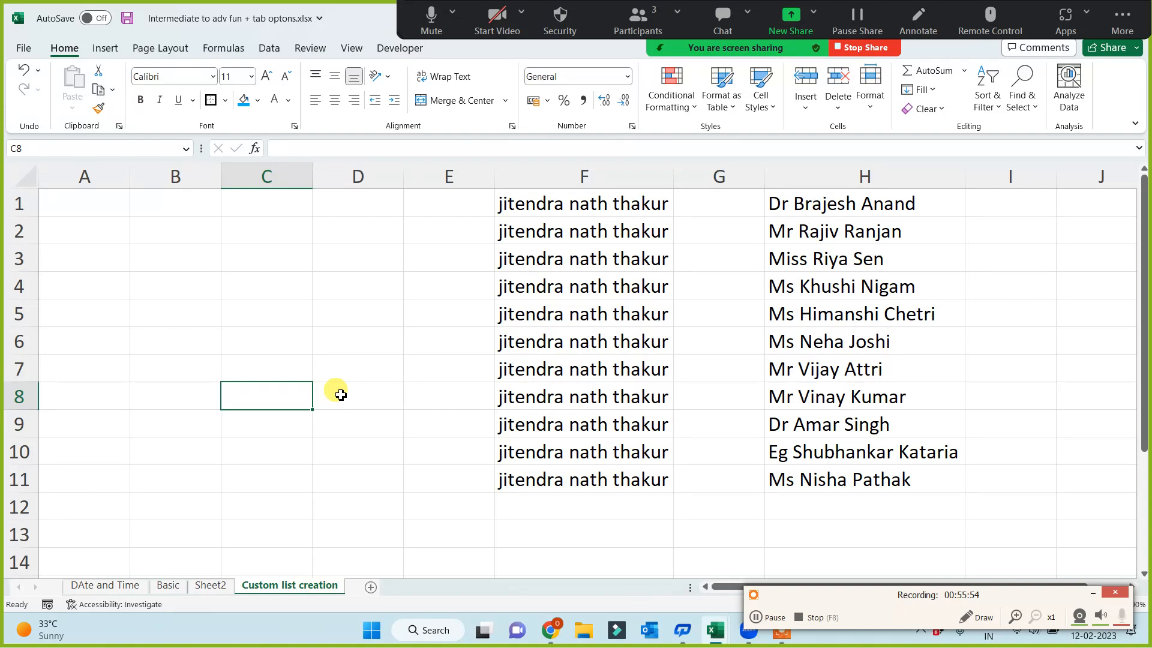
# Compare the custom-list names filled in H1:H11 with the repeated name in F1:F11
pyautogui.moveTo(838, 200); pyautogui.dragTo(826, 481)
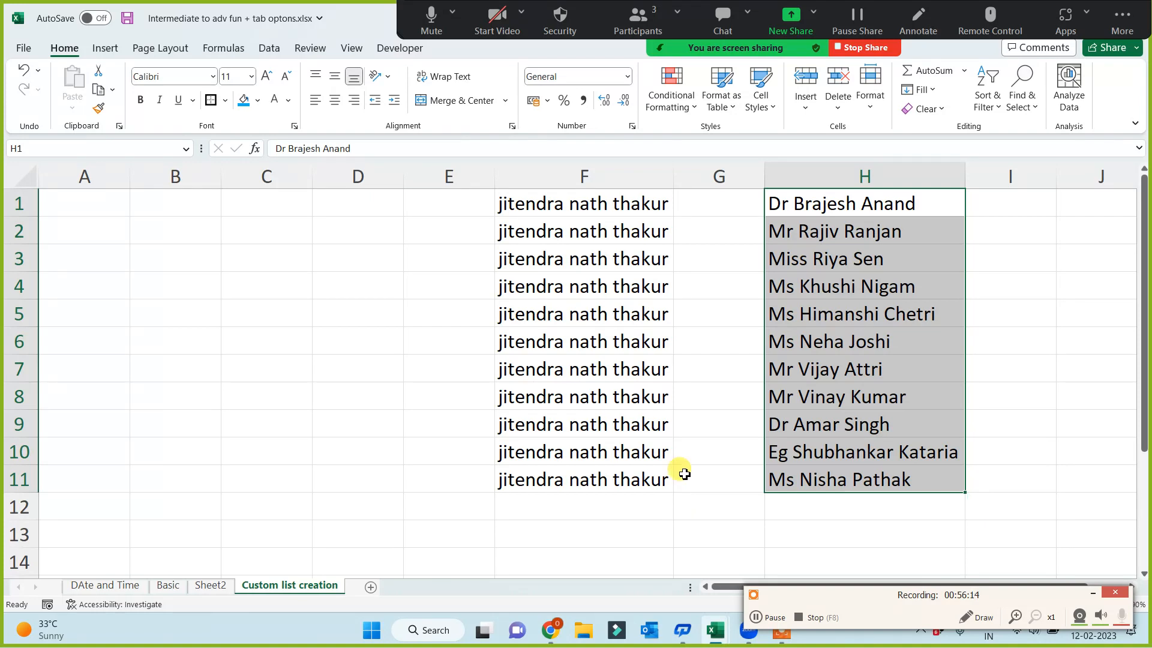
pyautogui.moveTo(814, 204); pyautogui.dragTo(826, 478)
pyautogui.click(543, 516)
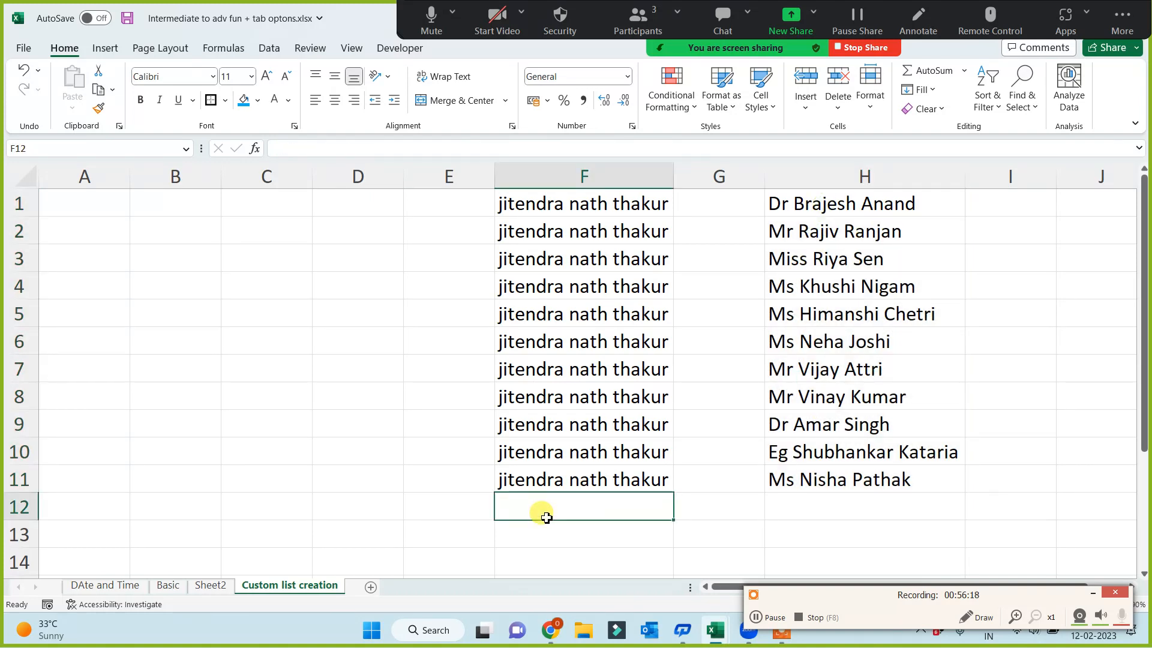
pyautogui.click(838, 214)
pyautogui.moveTo(840, 221); pyautogui.dragTo(771, 478)
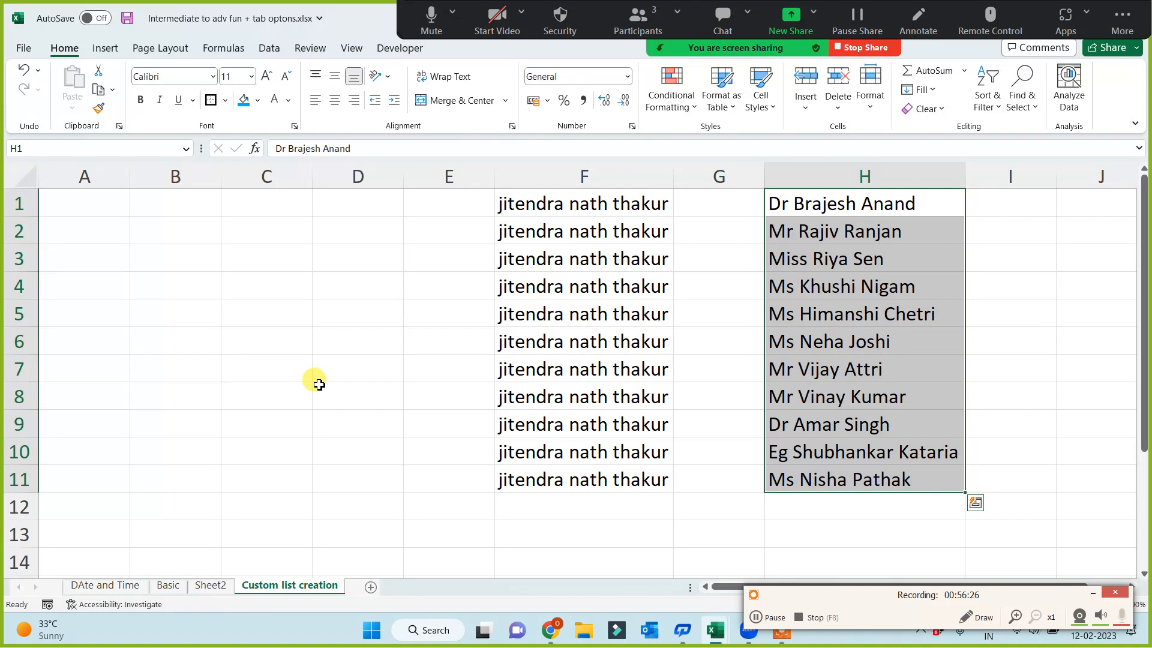
pyautogui.moveTo(572, 201); pyautogui.dragTo(558, 489)
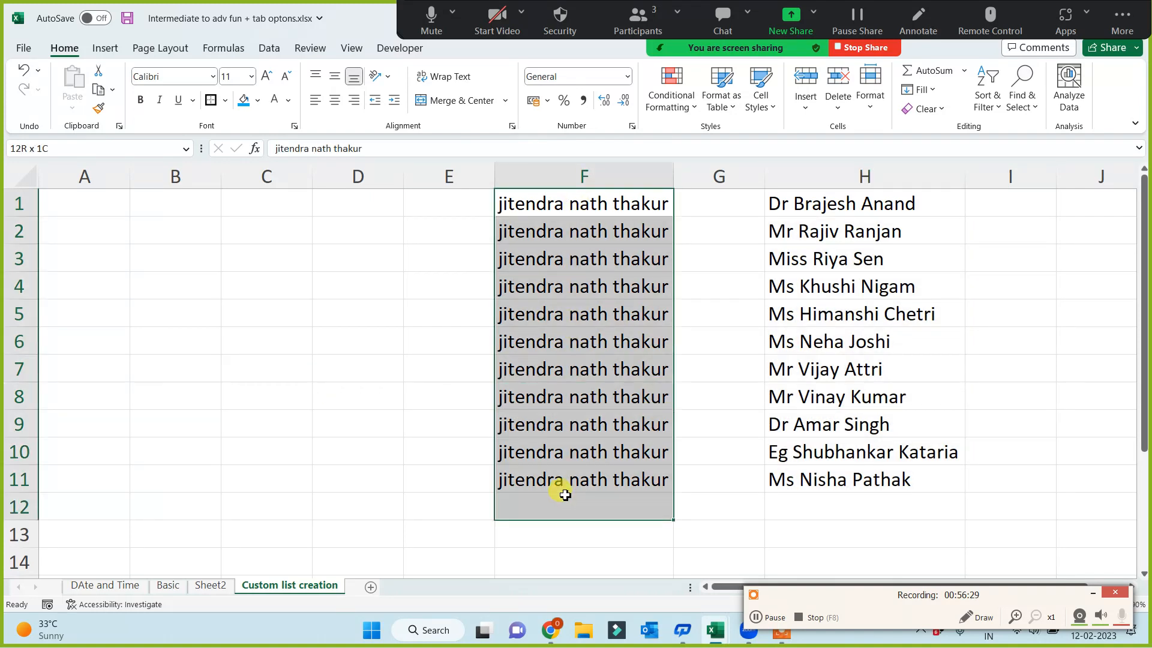
# Copy the name in F1 to H12 below the custom-list names, and clear the contents of column F
pyautogui.click(561, 204)
pyautogui.hotkey('ctrl', 'c')
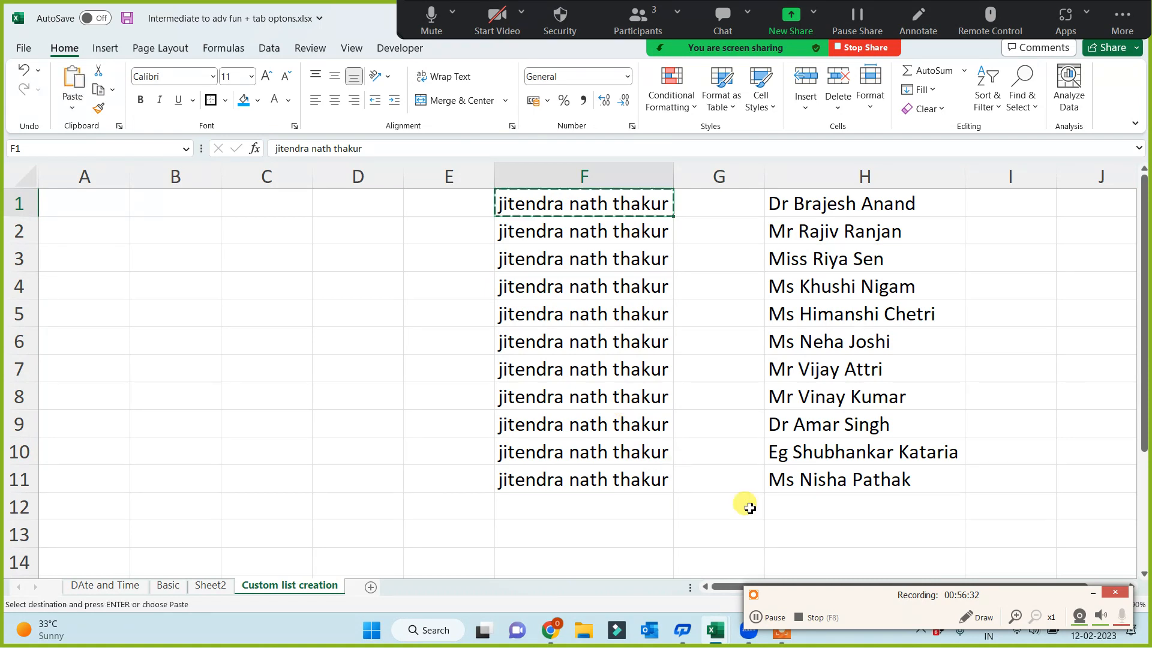
pyautogui.click(808, 508)
pyautogui.hotkey('ctrl', 'v')
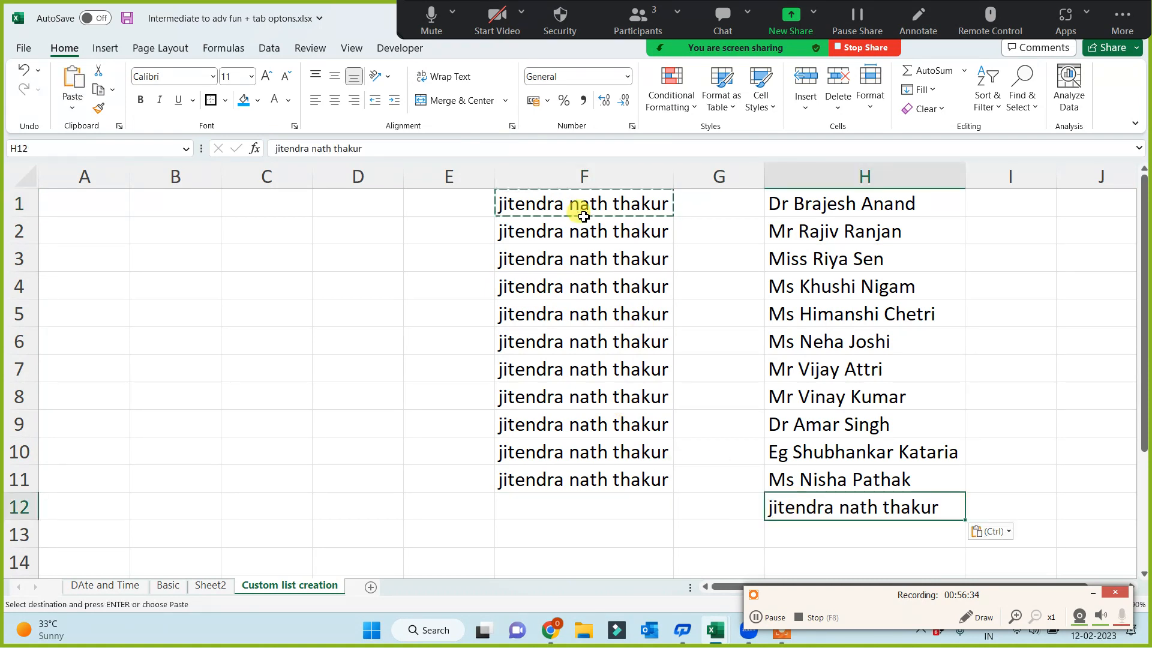
pyautogui.click(556, 179)
pyautogui.press('Delete')
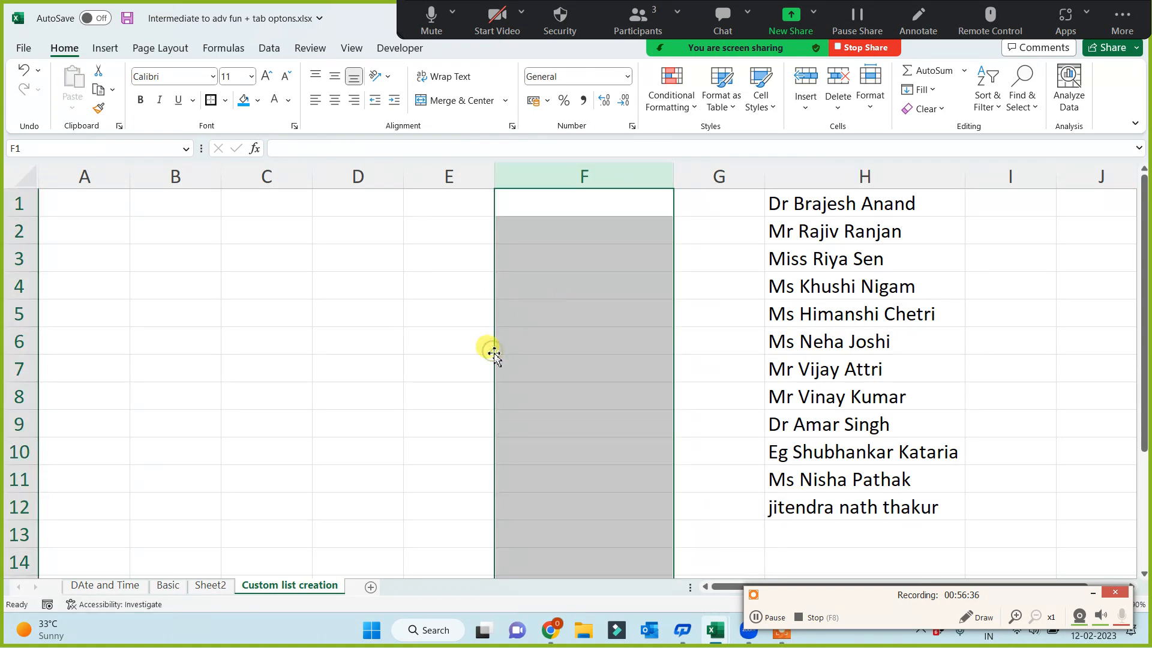
pyautogui.click(377, 361)
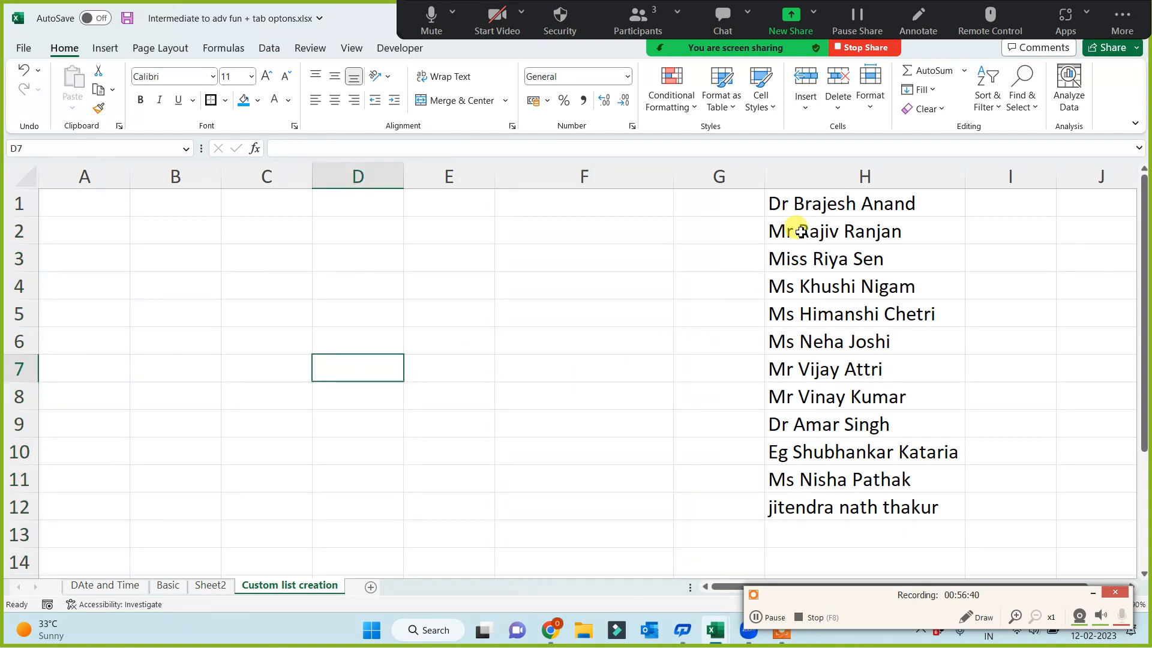
# Import the names in H1:H12 as a new custom list through Excel's advanced options and accept the settings
pyautogui.moveTo(822, 203); pyautogui.dragTo(818, 507)
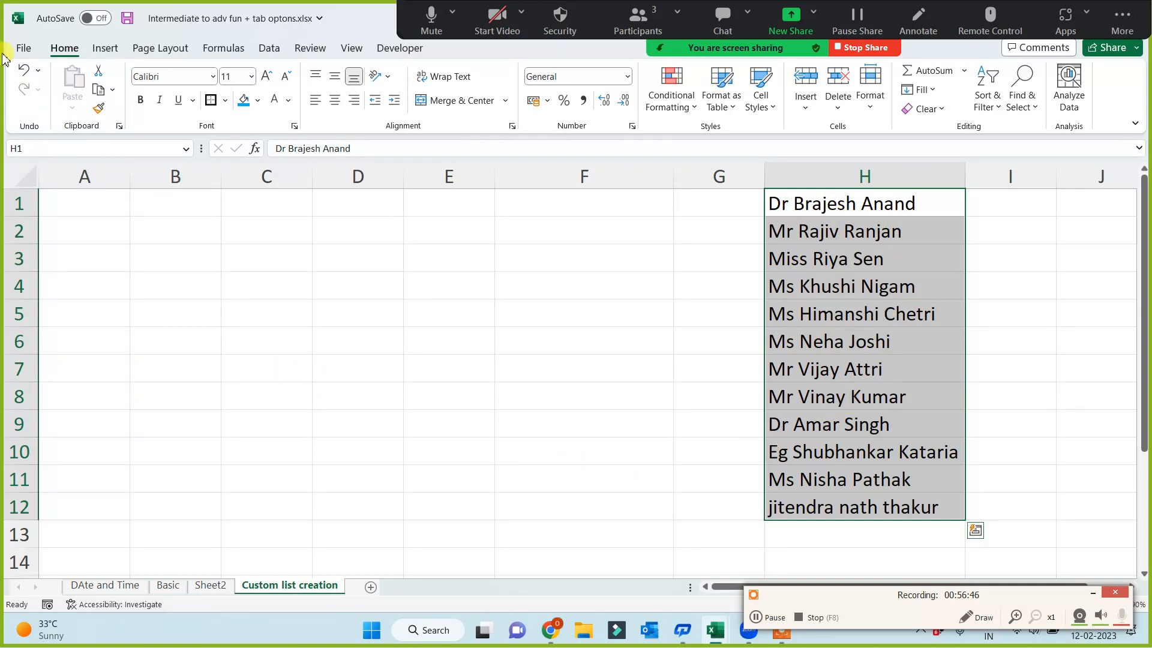
pyautogui.click(24, 49)
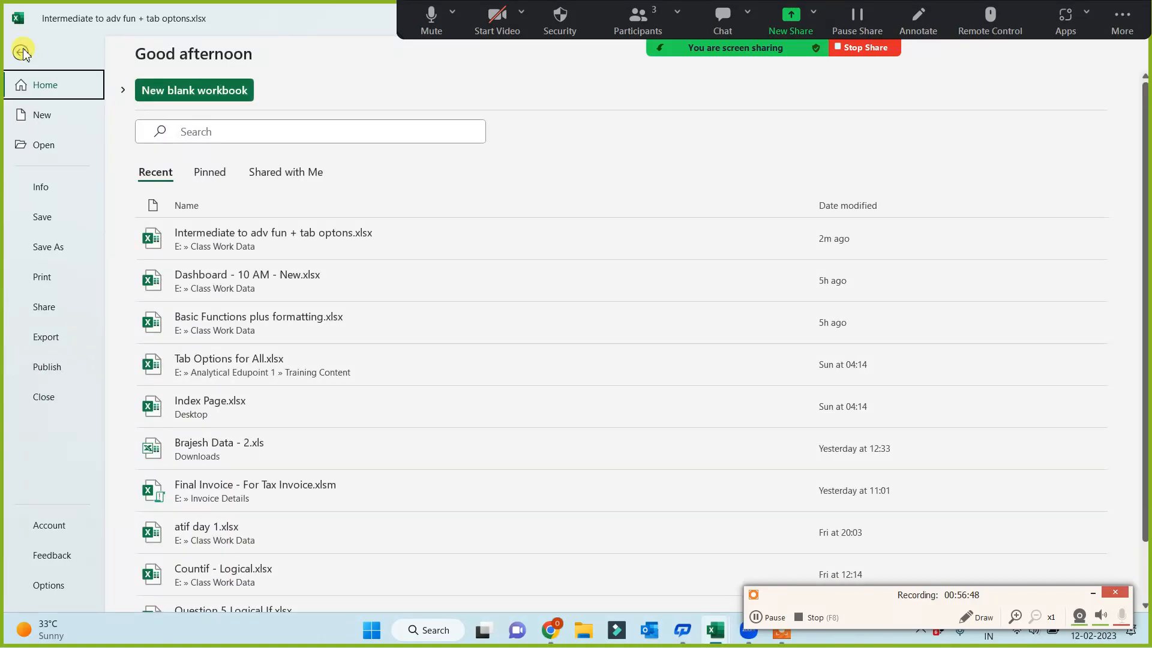
pyautogui.click(49, 591)
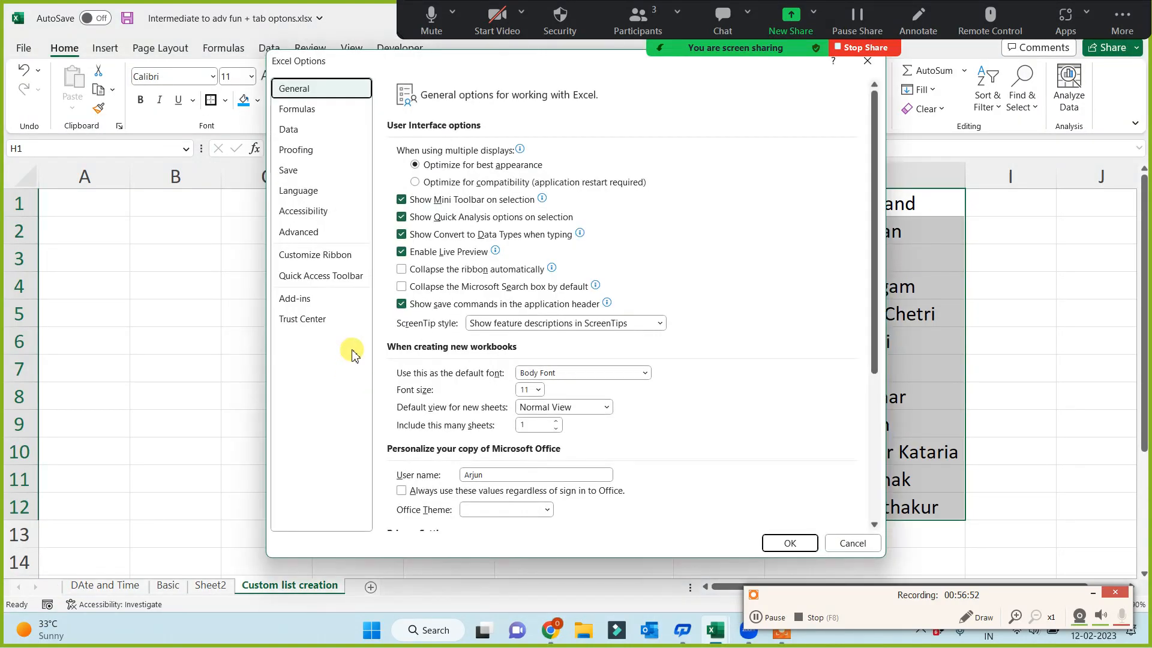
pyautogui.click(299, 232)
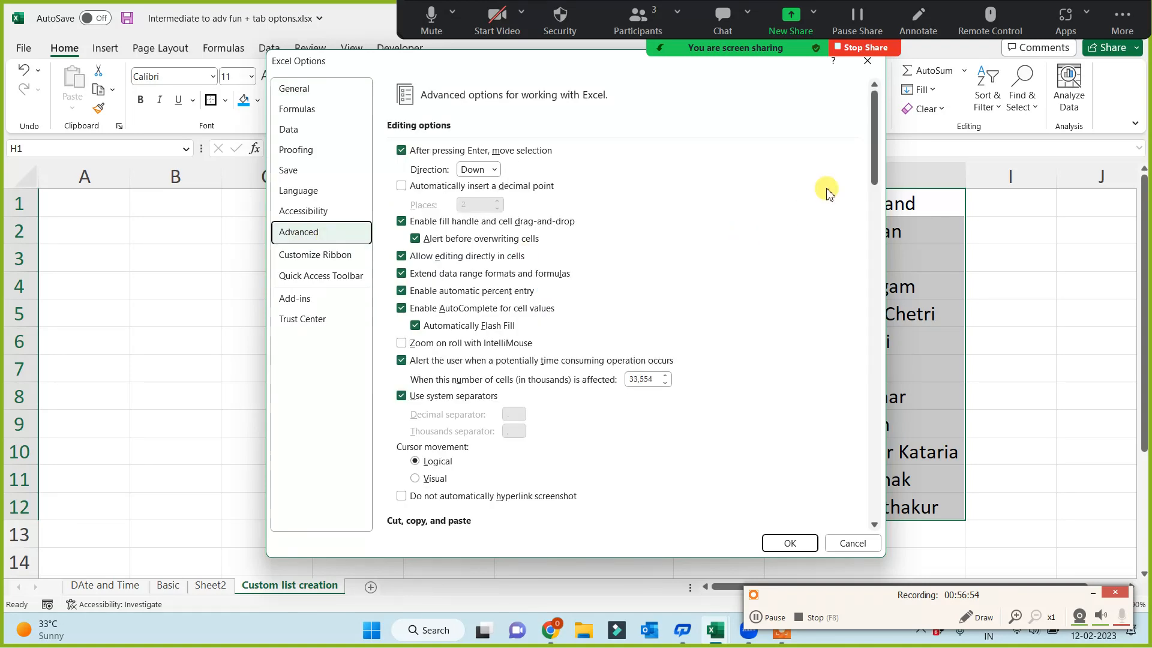
pyautogui.moveTo(874, 149); pyautogui.dragTo(827, 480)
pyautogui.click(612, 375)
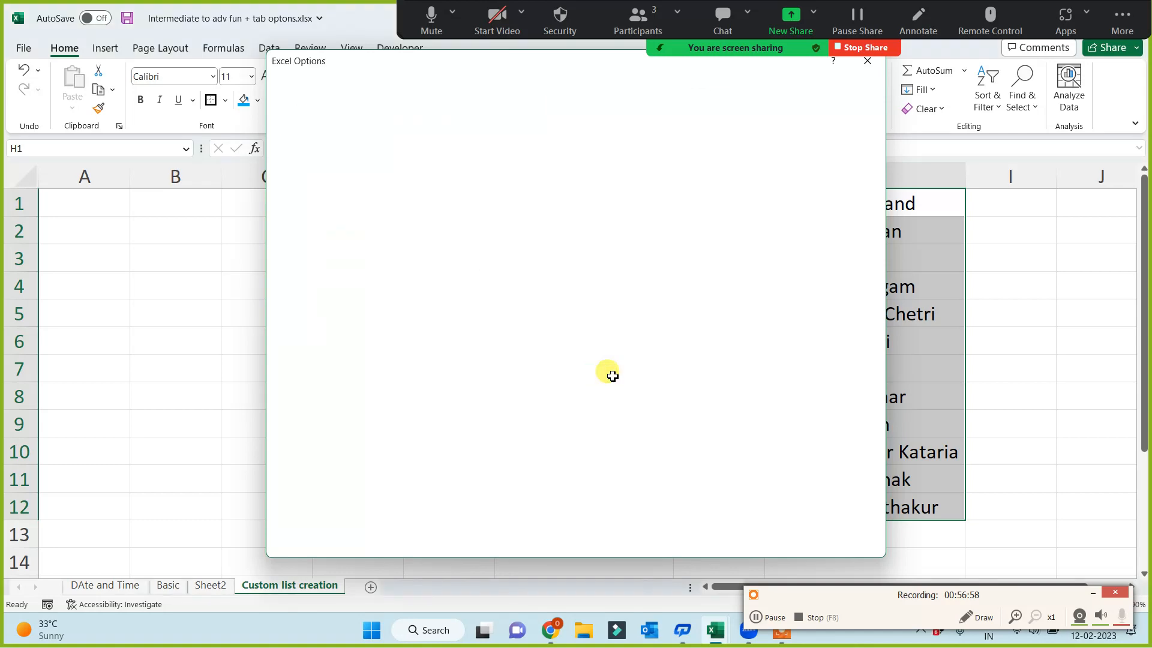
pyautogui.click(596, 414)
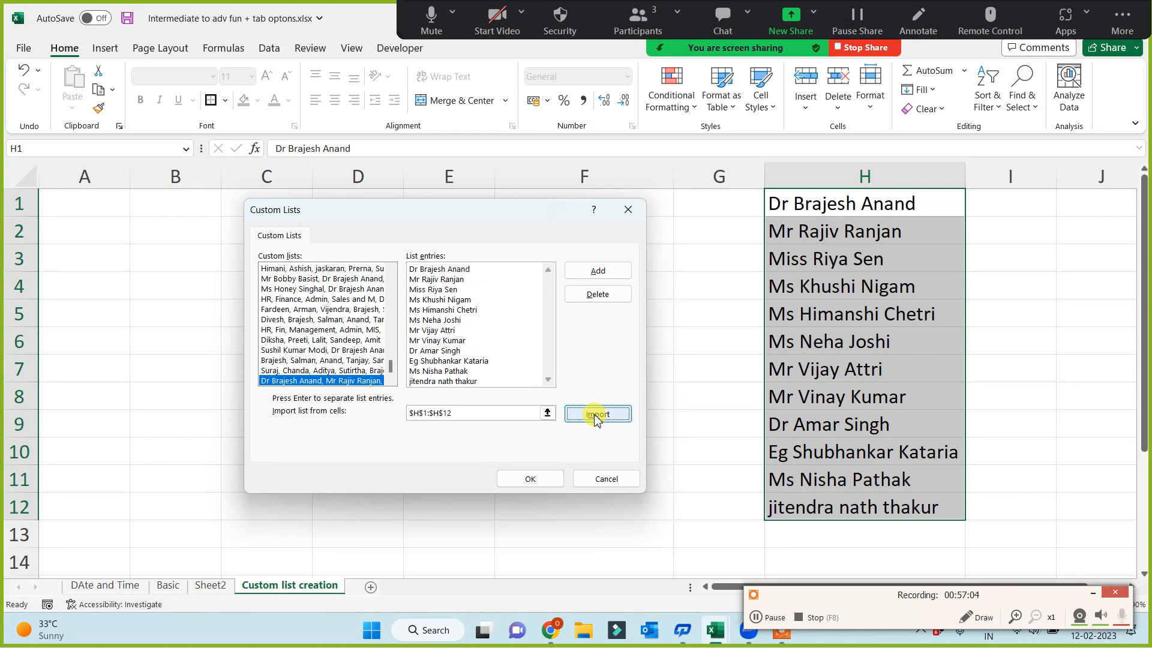
pyautogui.click(530, 479)
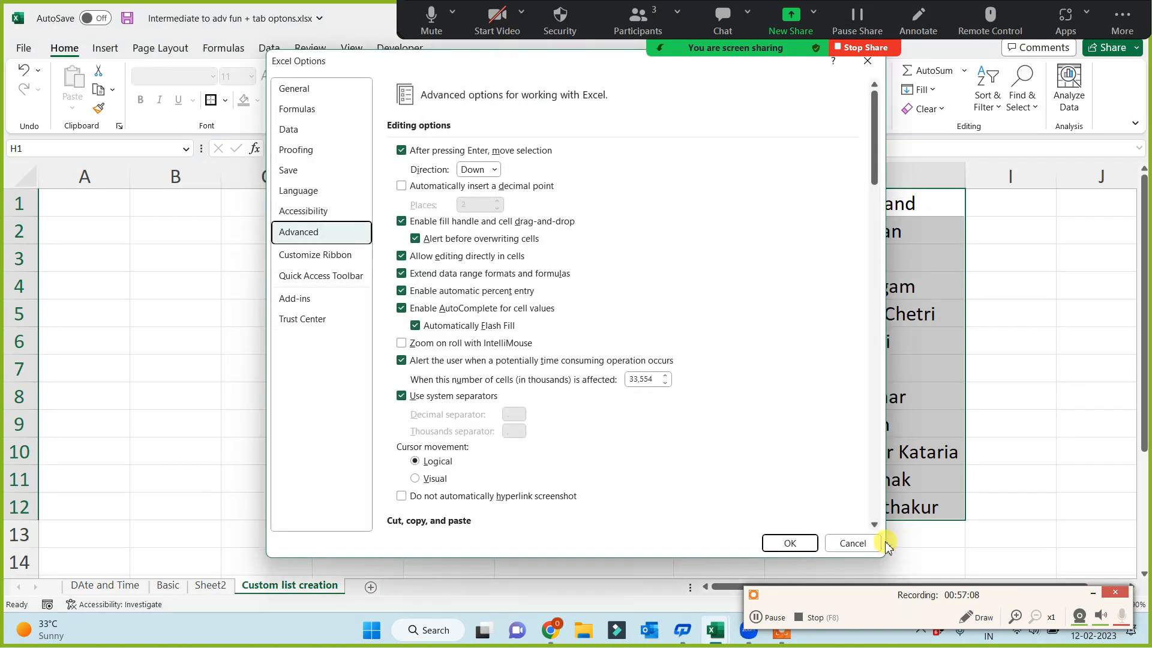
pyautogui.click(789, 543)
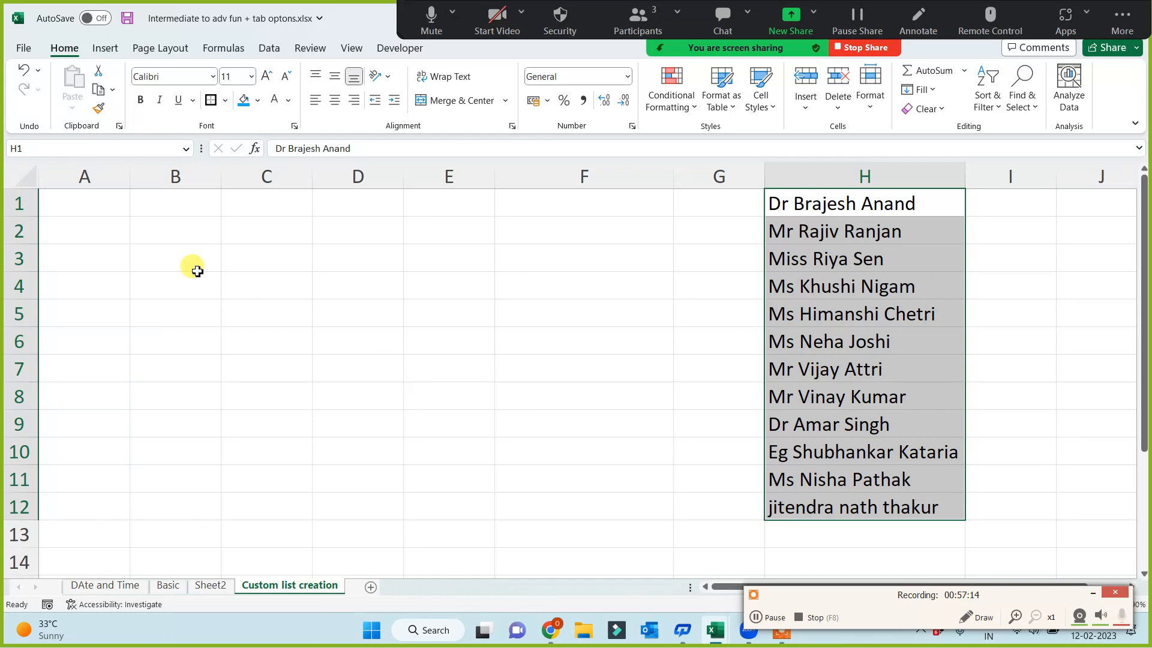
# Enter the third name of the column H list, with the title Miss, in cell B1
pyautogui.click(179, 203)
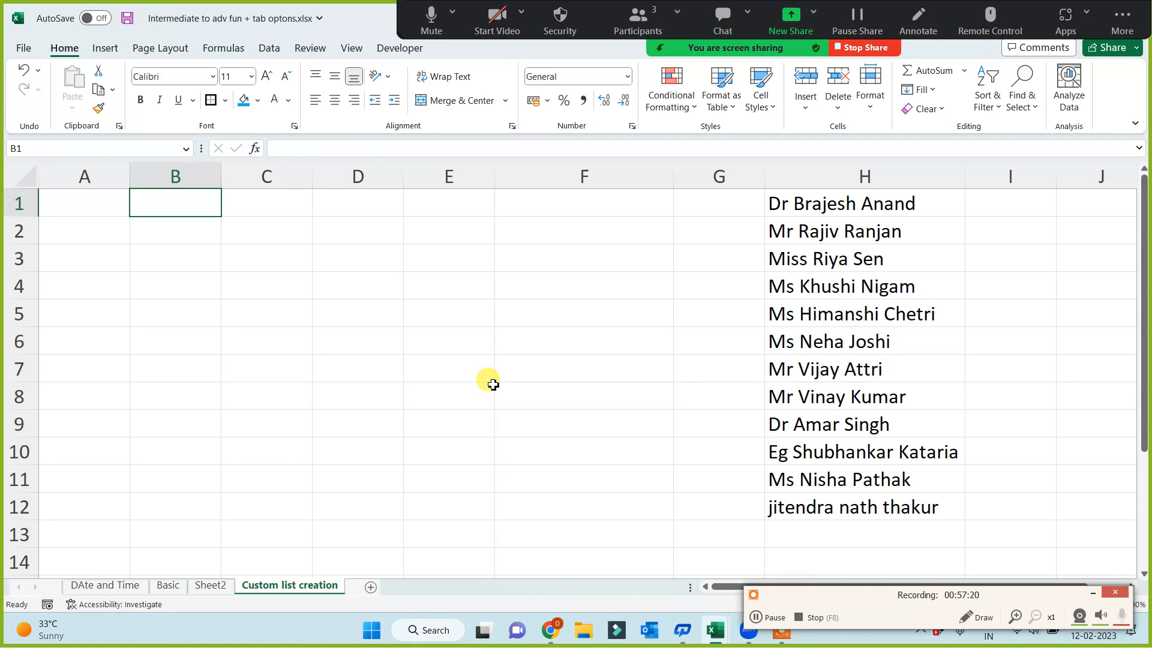
pyautogui.write('Miss')
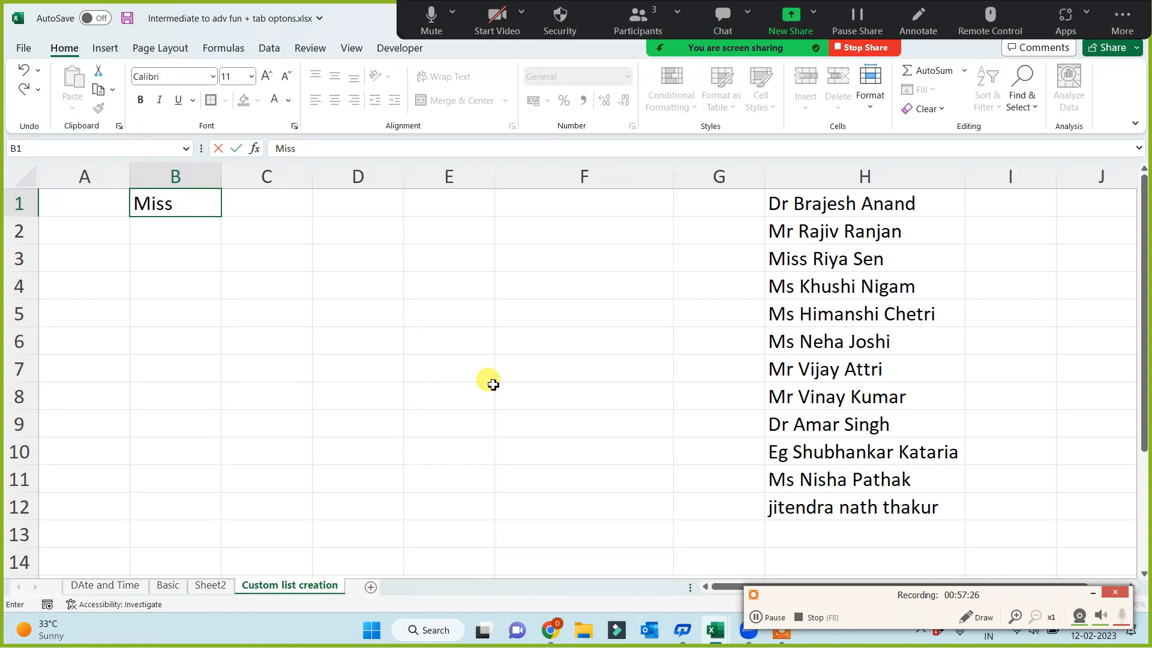
pyautogui.write(' Riya Sen')
pyautogui.click(380, 377)
pyautogui.click(163, 209)
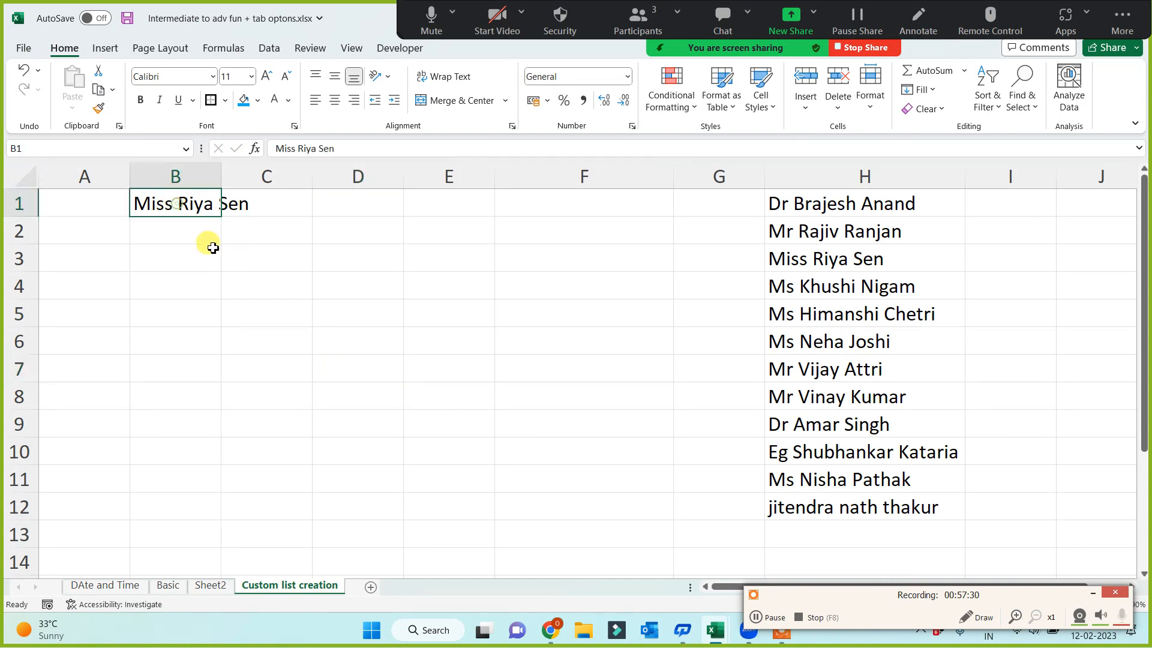
# Fill the custom list of names from B1 down to B12 and autofit the width of column B
pyautogui.moveTo(223, 219); pyautogui.dragTo(207, 510)
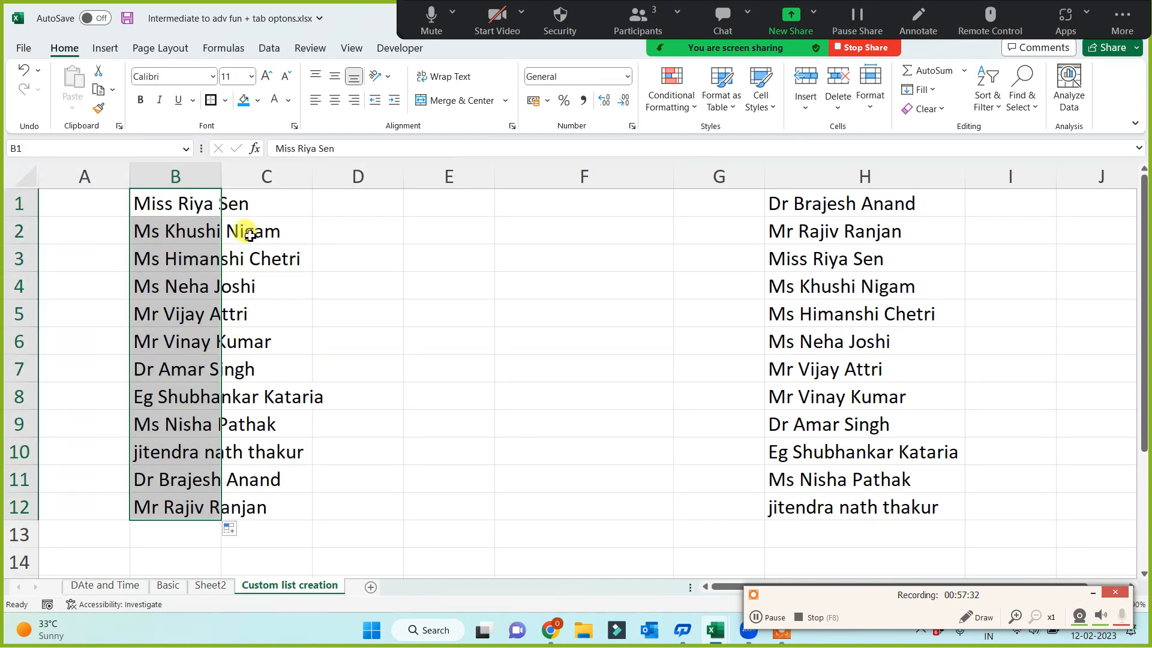
pyautogui.doubleClick(224, 170)
pyautogui.click(393, 201)
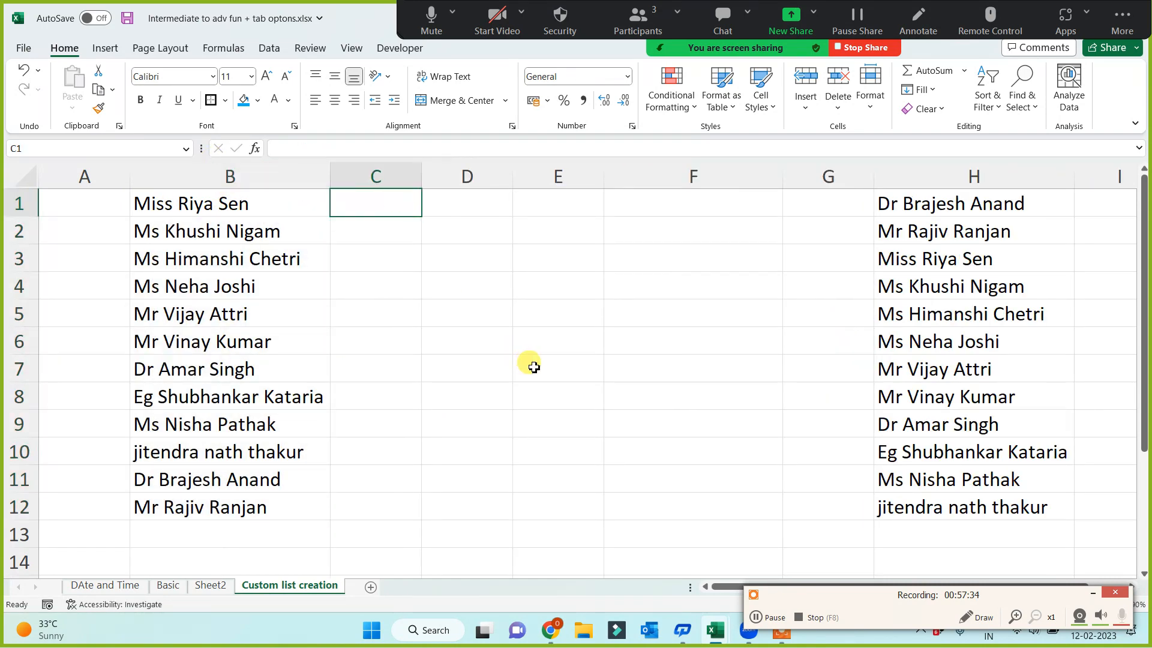
# Copy the last name from H12 to C1, fill it down to C12, and widen column C to fit the names
pyautogui.click(914, 510)
pyautogui.hotkey('ctrl', 'c')
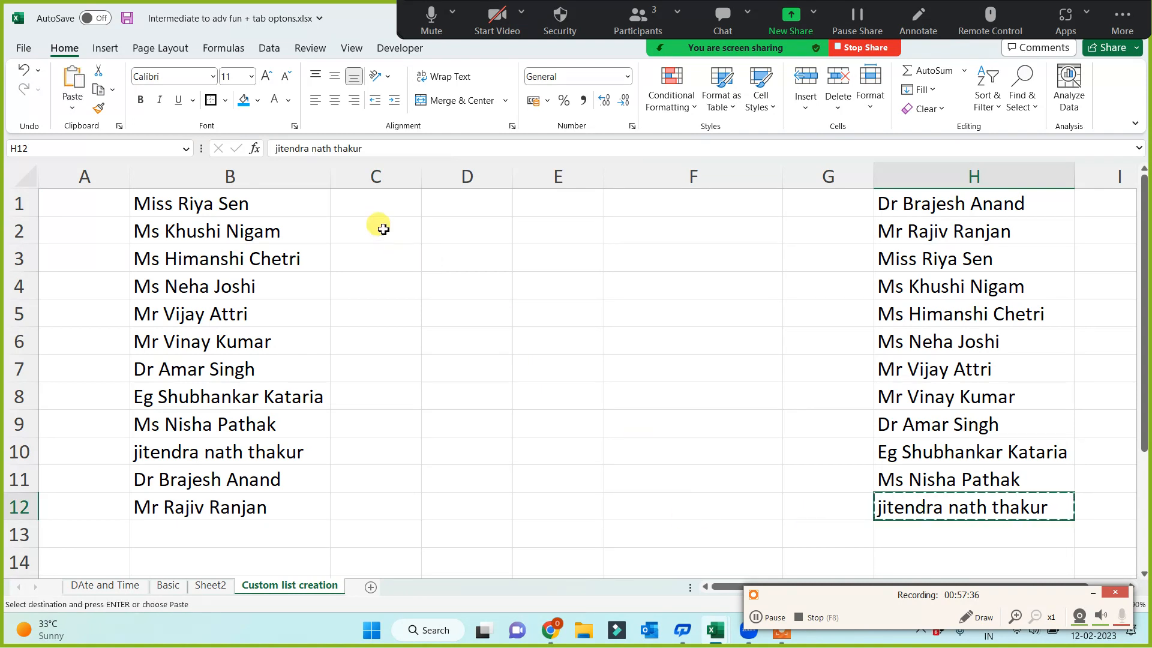
pyautogui.click(371, 202)
pyautogui.hotkey('ctrl', 'v')
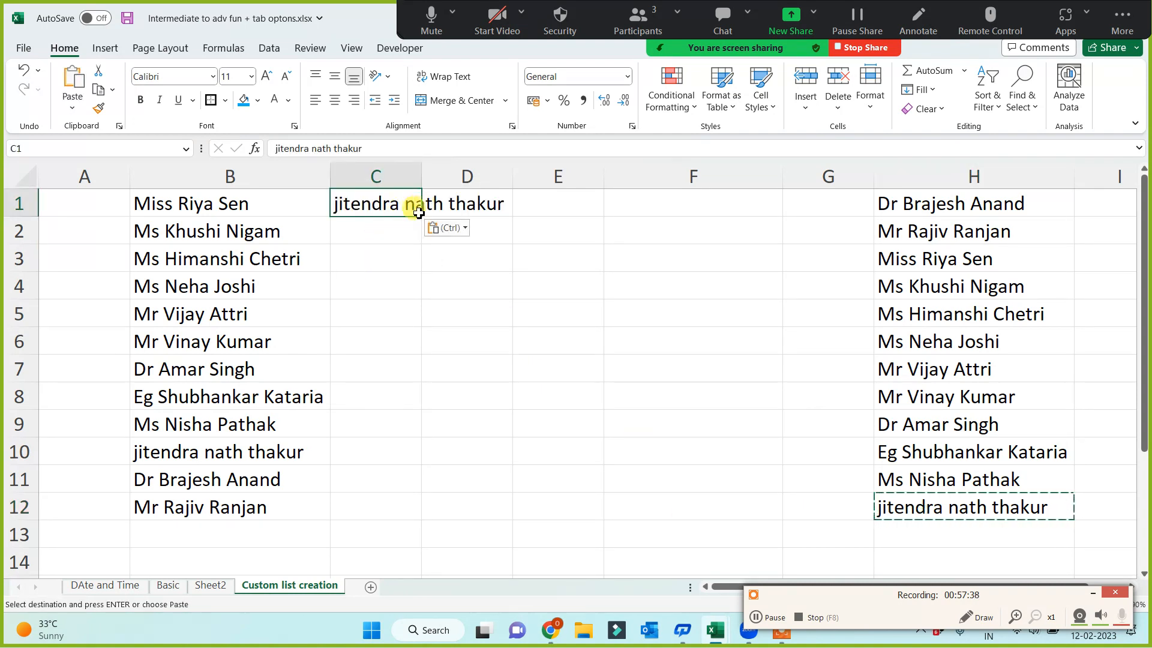
pyautogui.moveTo(424, 215); pyautogui.dragTo(387, 519)
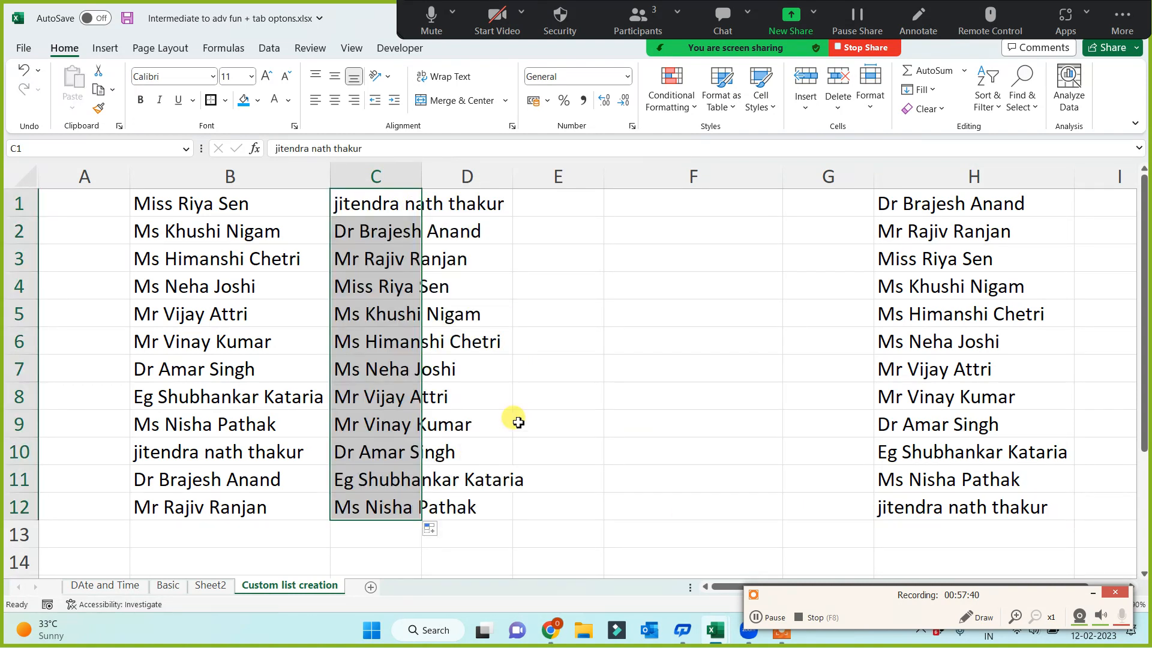
pyautogui.click(598, 398)
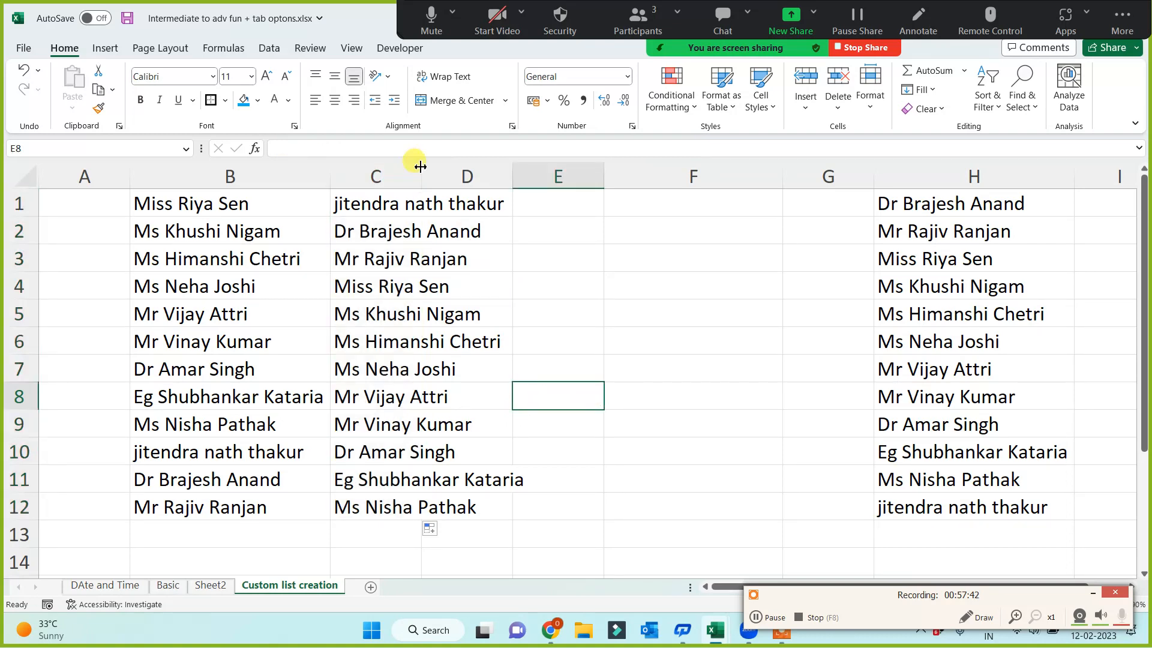
pyautogui.moveTo(421, 175); pyautogui.dragTo(531, 175)
pyautogui.click(600, 421)
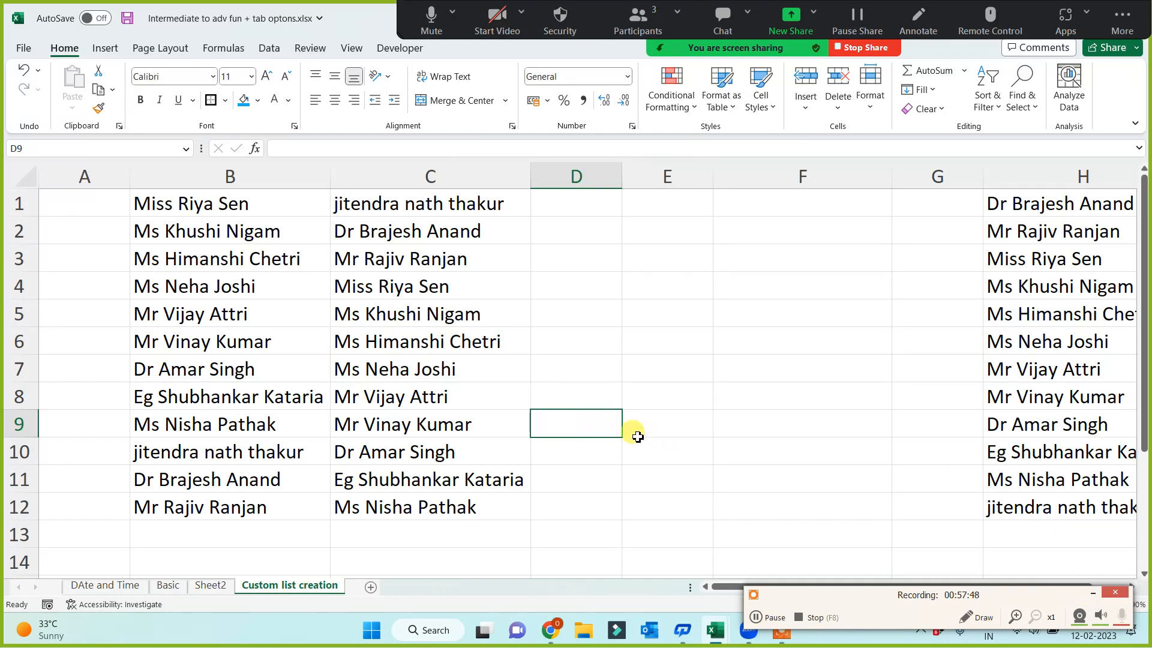
# Insert the picture 3 How to Create Custom List.JPG from this device at cell D6
pyautogui.click(603, 369)
pyautogui.click(550, 337)
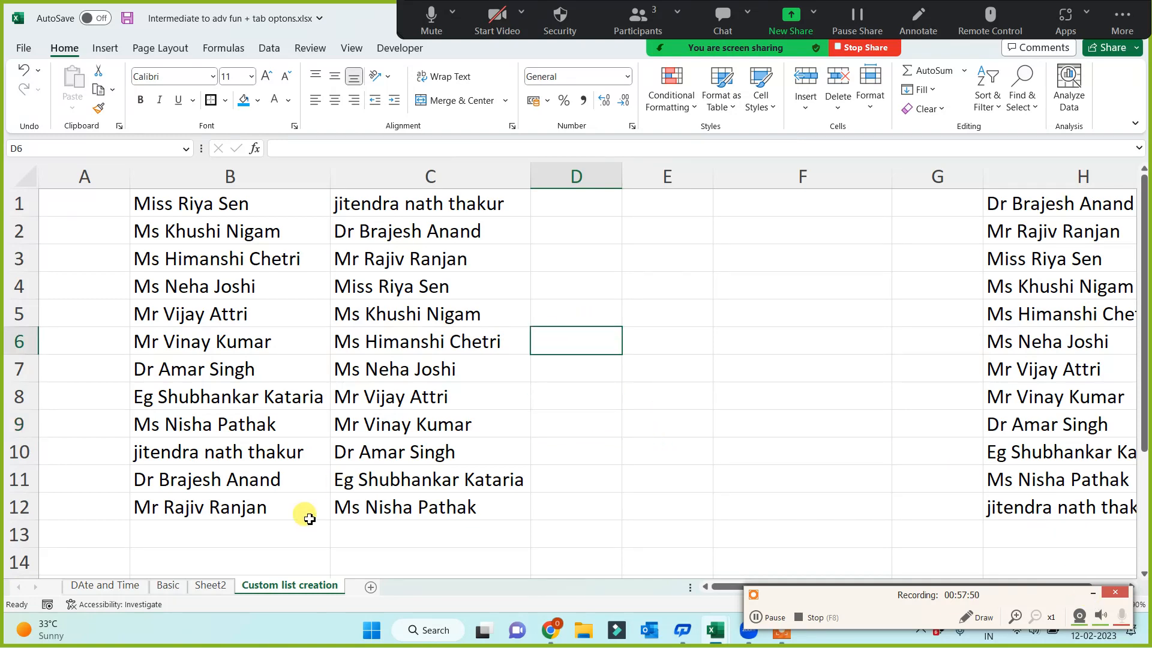
pyautogui.click(110, 54)
pyautogui.click(190, 90)
pyautogui.click(186, 155)
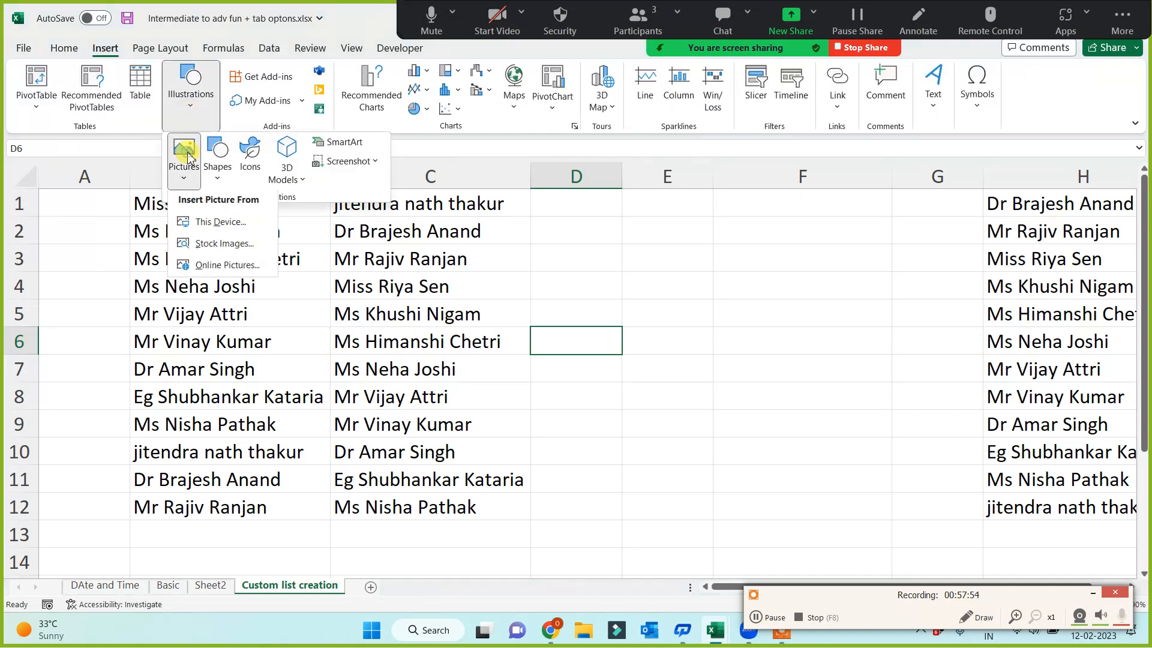
pyautogui.click(217, 226)
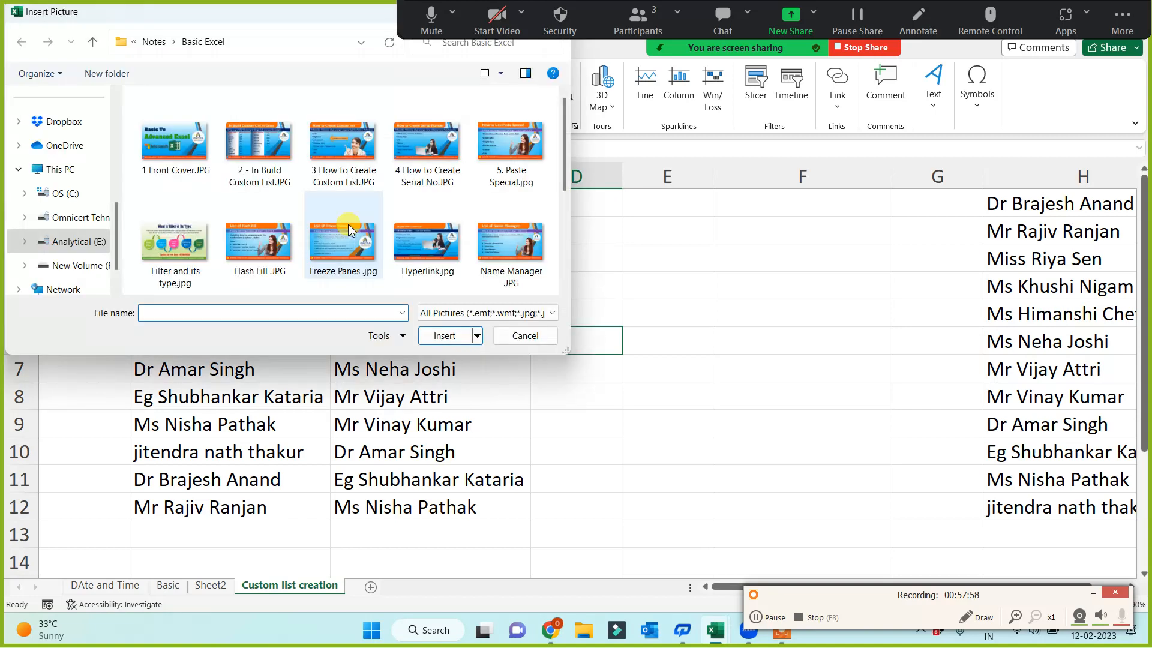
pyautogui.click(328, 157)
pyautogui.doubleClick(329, 157)
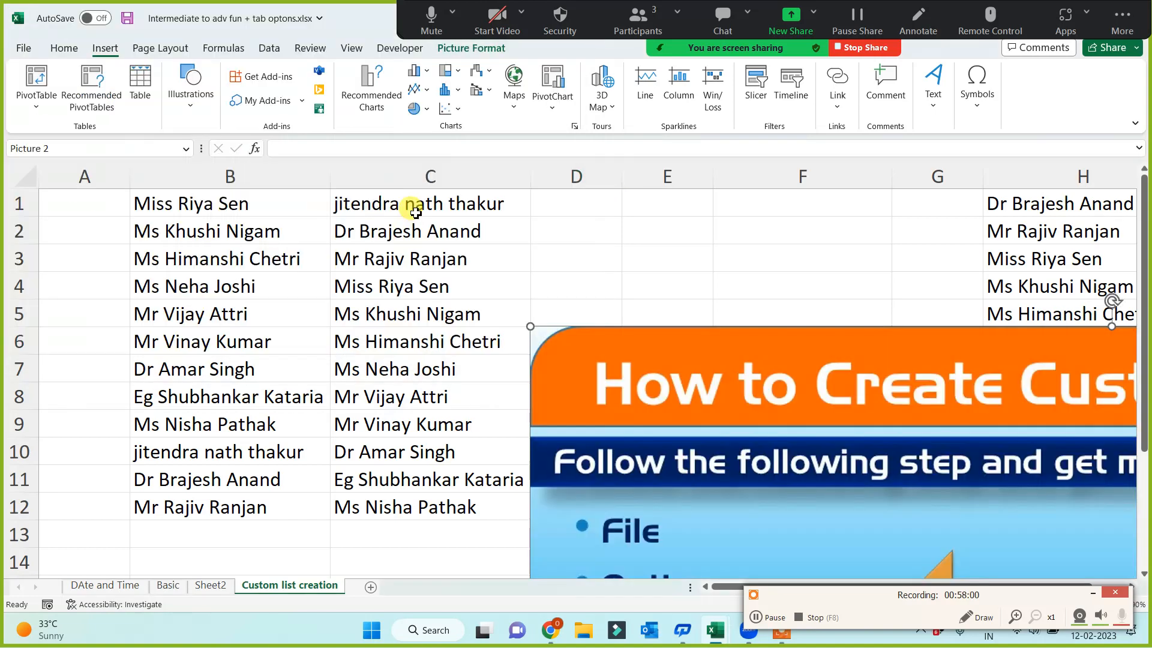
# Set the picture's height to 7 cm and move it to the top of the sheet over columns B to F
pyautogui.click(1055, 77)
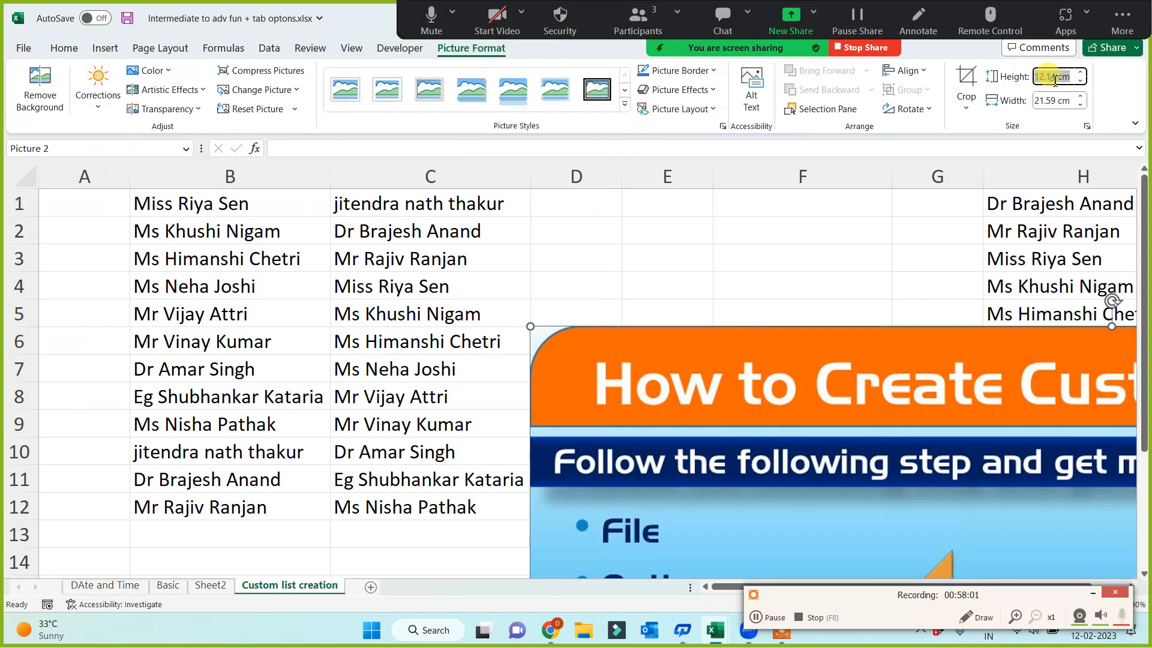
pyautogui.write('7')
pyautogui.press('Return')
pyautogui.moveTo(725, 508); pyautogui.dragTo(388, 371)
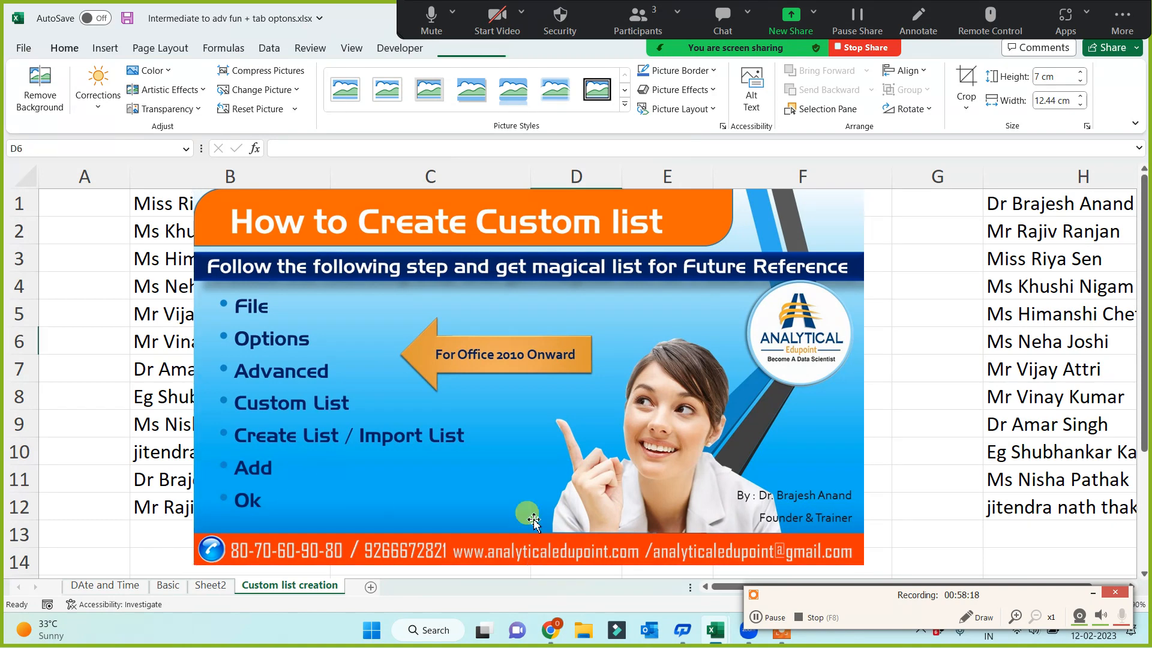
# Delete the How to Create Custom list picture from the worksheet
pyautogui.click(903, 446)
pyautogui.click(811, 471)
pyautogui.press('Delete')
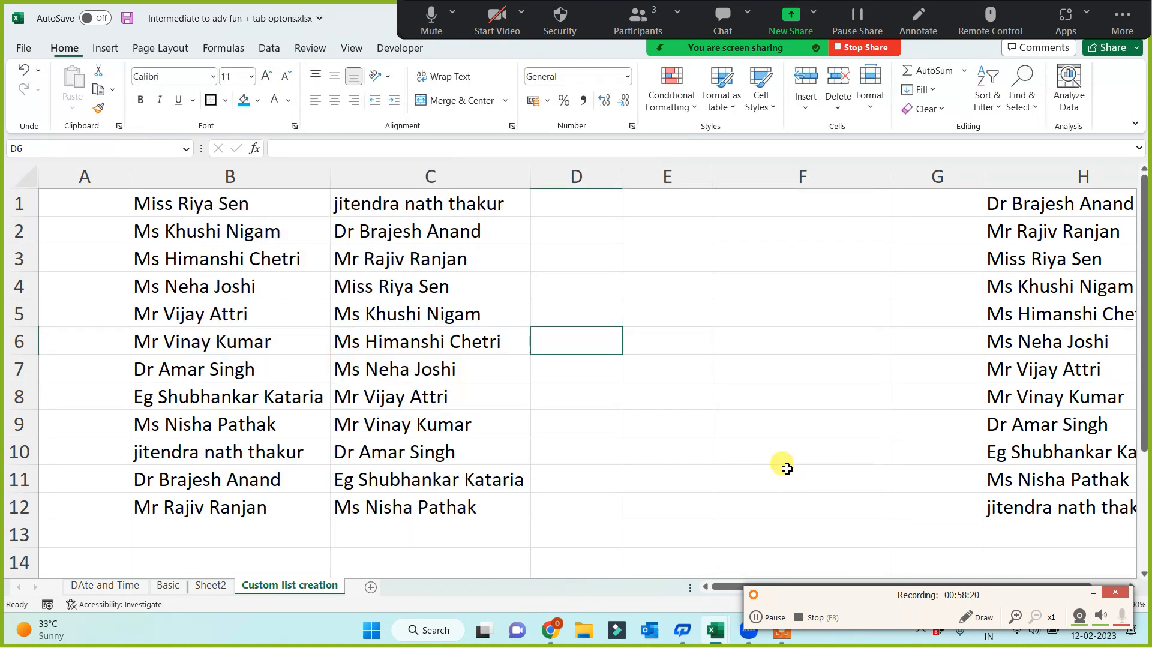
pyautogui.click(729, 427)
pyautogui.click(416, 206)
pyautogui.moveTo(413, 329); pyautogui.dragTo(399, 504)
pyautogui.click(597, 440)
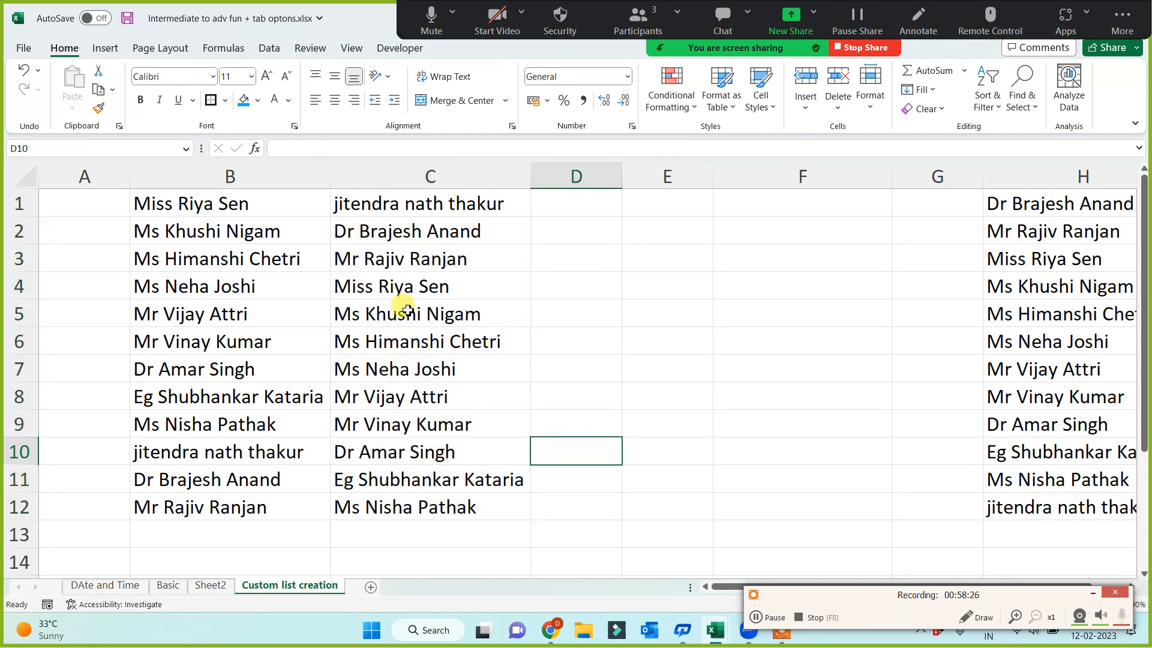
pyautogui.click(354, 369)
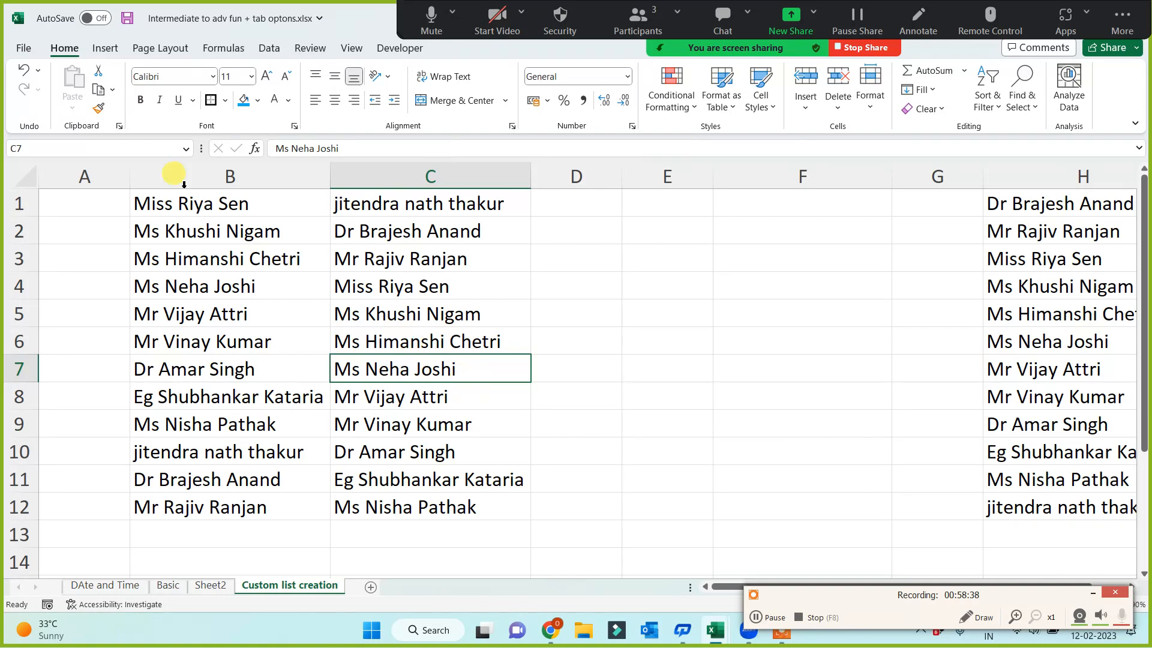
pyautogui.click(632, 373)
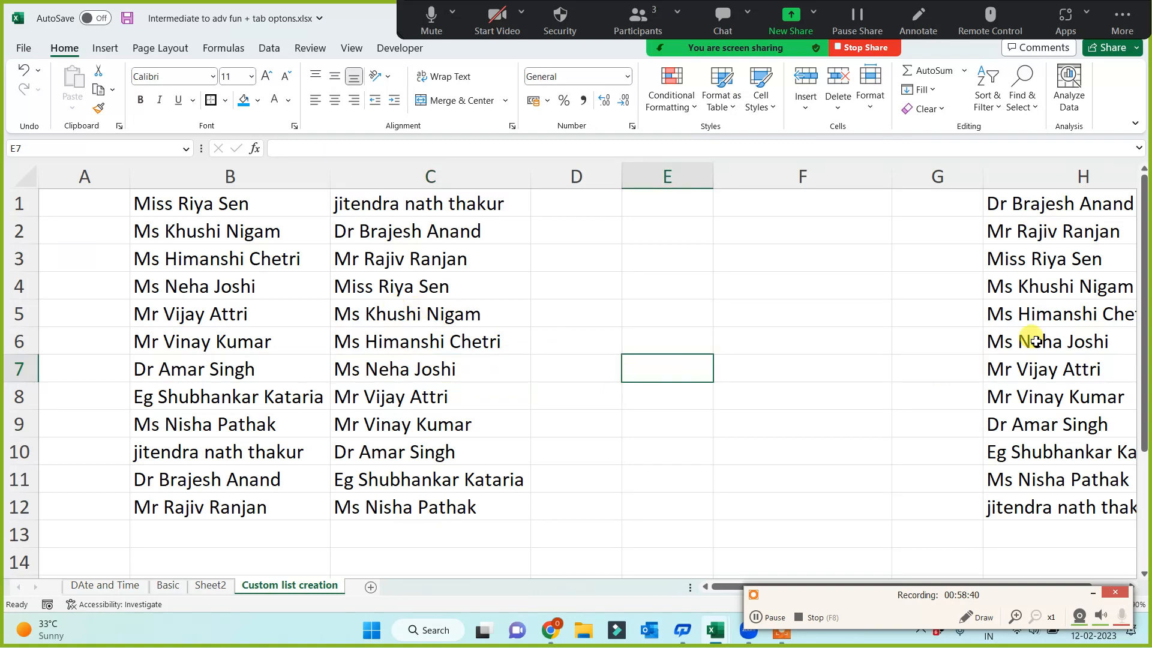
# Open the custom lists editor from Excel's advanced options and select the most recently created list of names
pyautogui.click(24, 49)
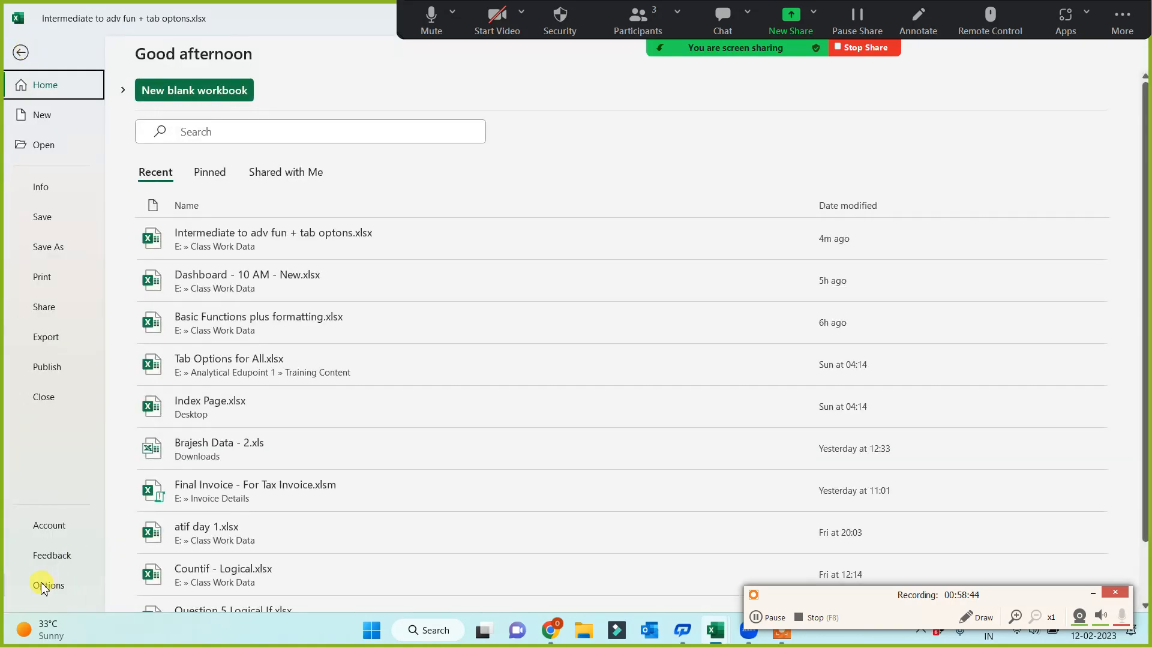
pyautogui.click(43, 586)
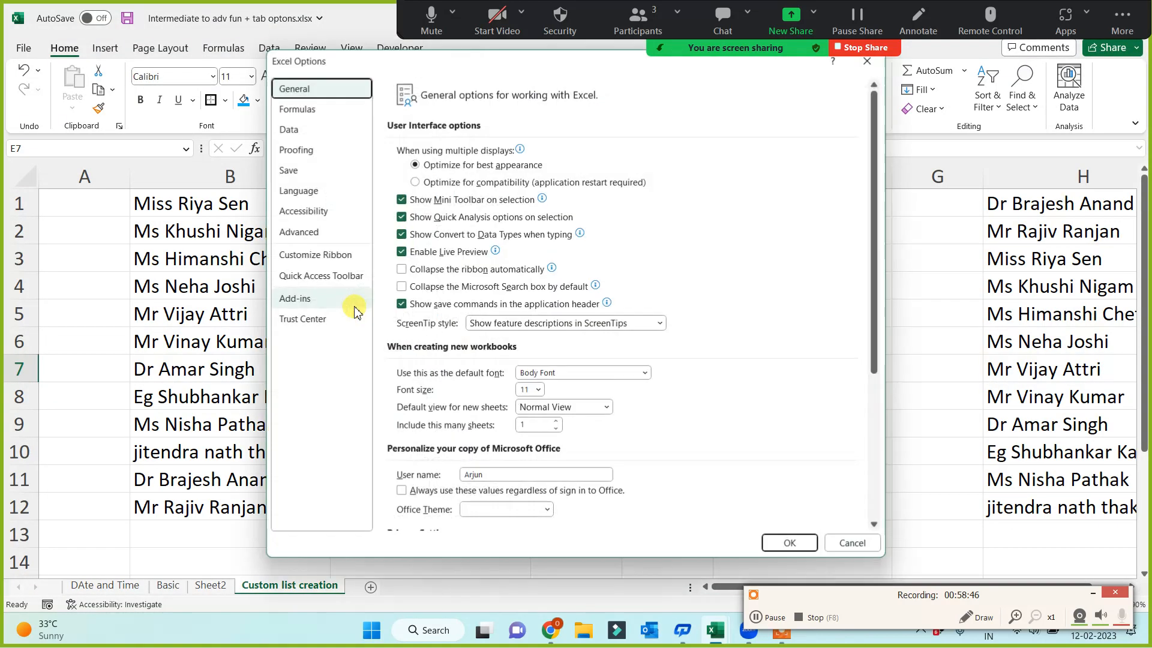
pyautogui.click(300, 232)
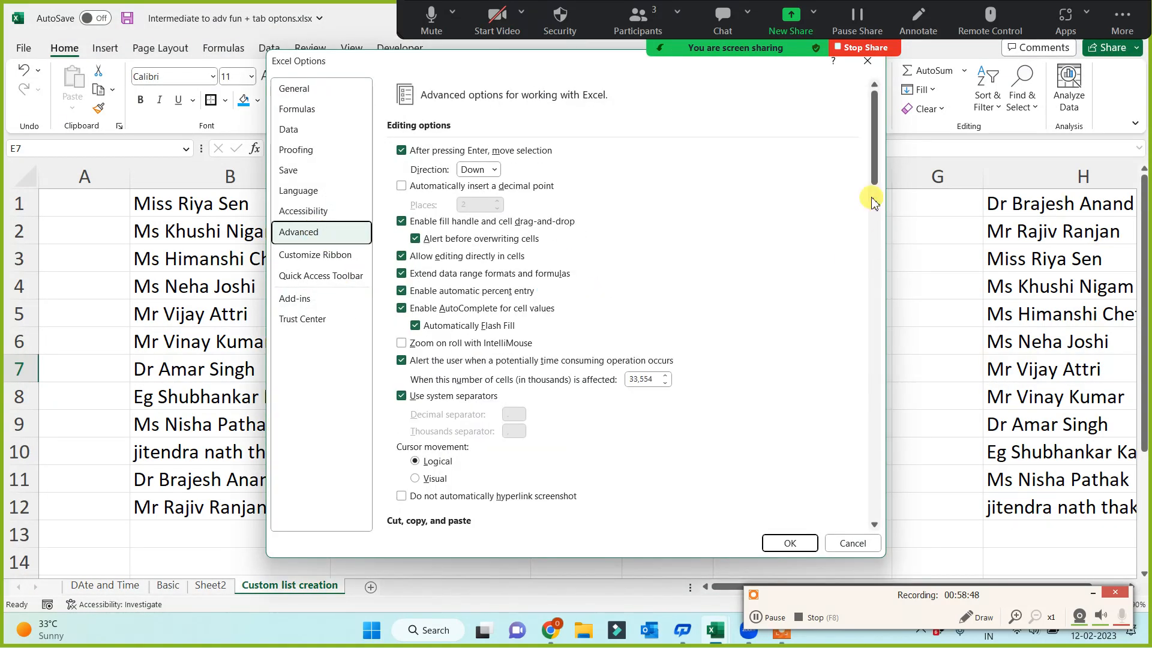
pyautogui.moveTo(875, 175); pyautogui.dragTo(874, 501)
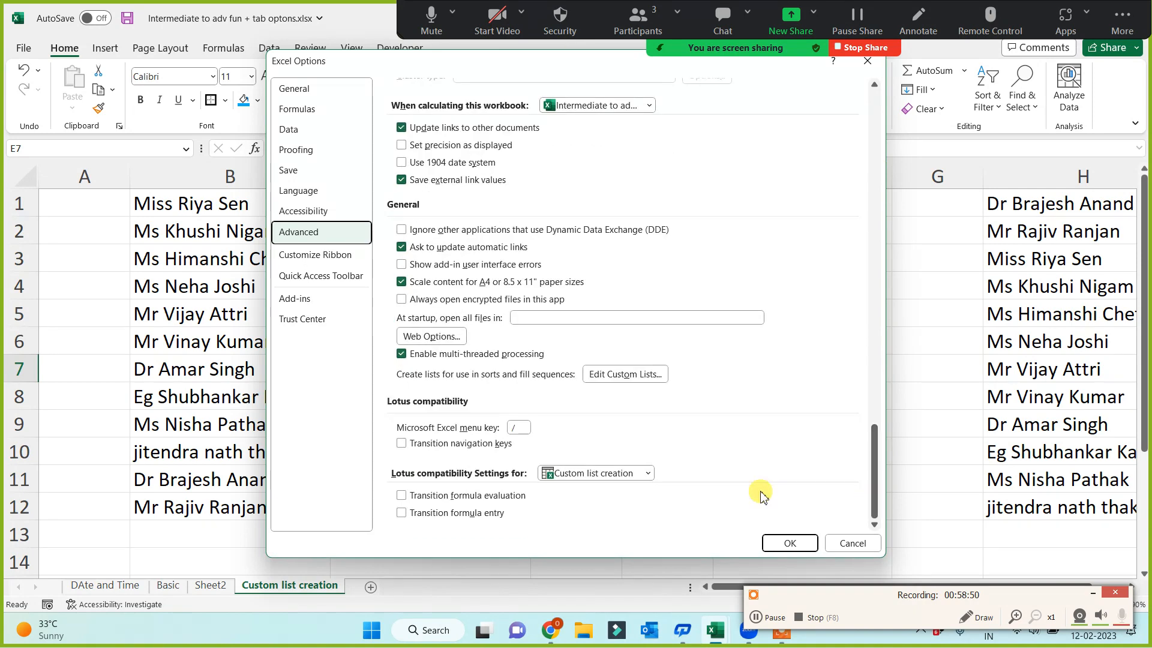
pyautogui.click(624, 374)
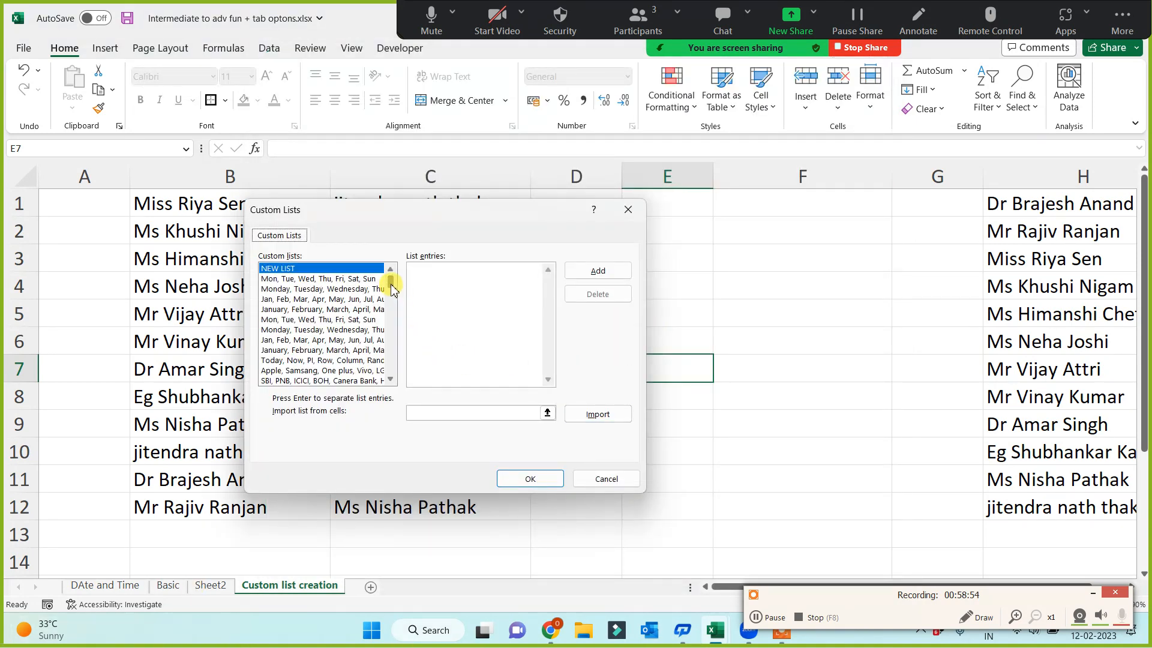
pyautogui.moveTo(391, 289); pyautogui.dragTo(390, 367)
pyautogui.click(358, 382)
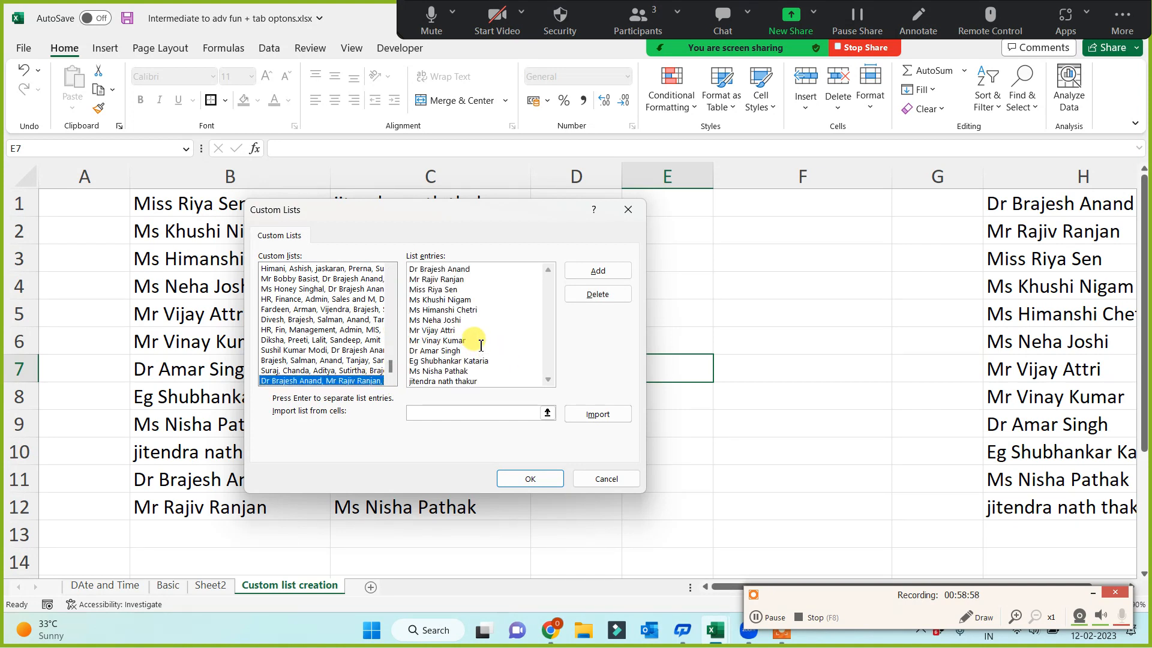
# Replace the sixth name in the list entries with a different one and append another person's name at the end
pyautogui.moveTo(474, 325); pyautogui.dragTo(375, 319)
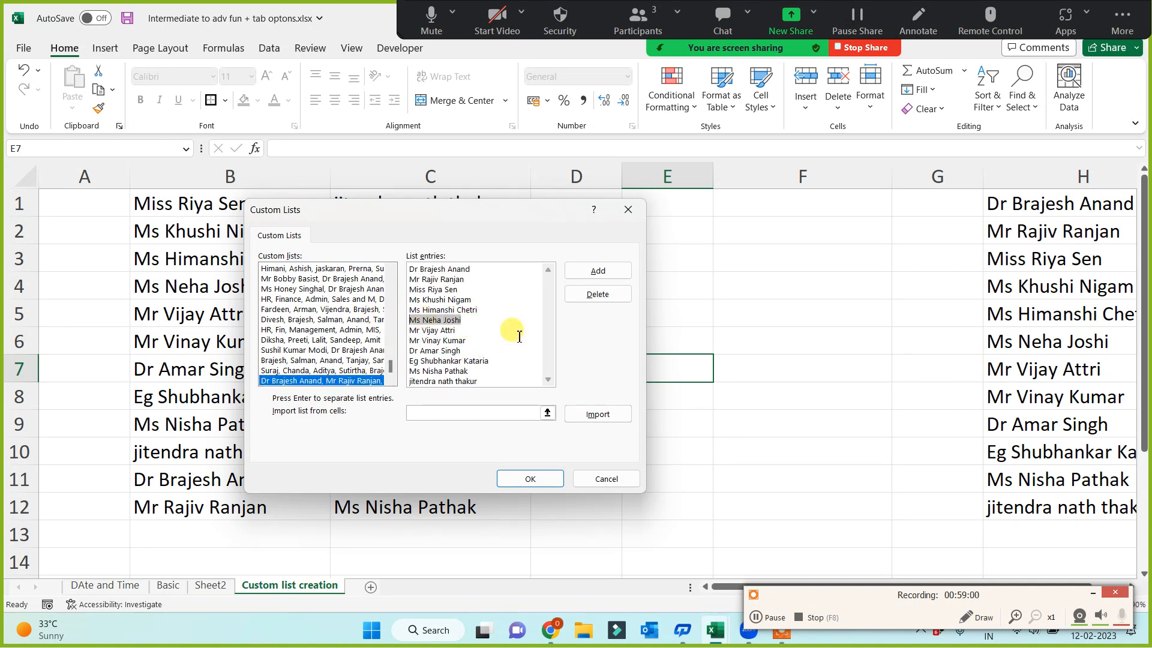
pyautogui.write('M')
pyautogui.click(484, 372)
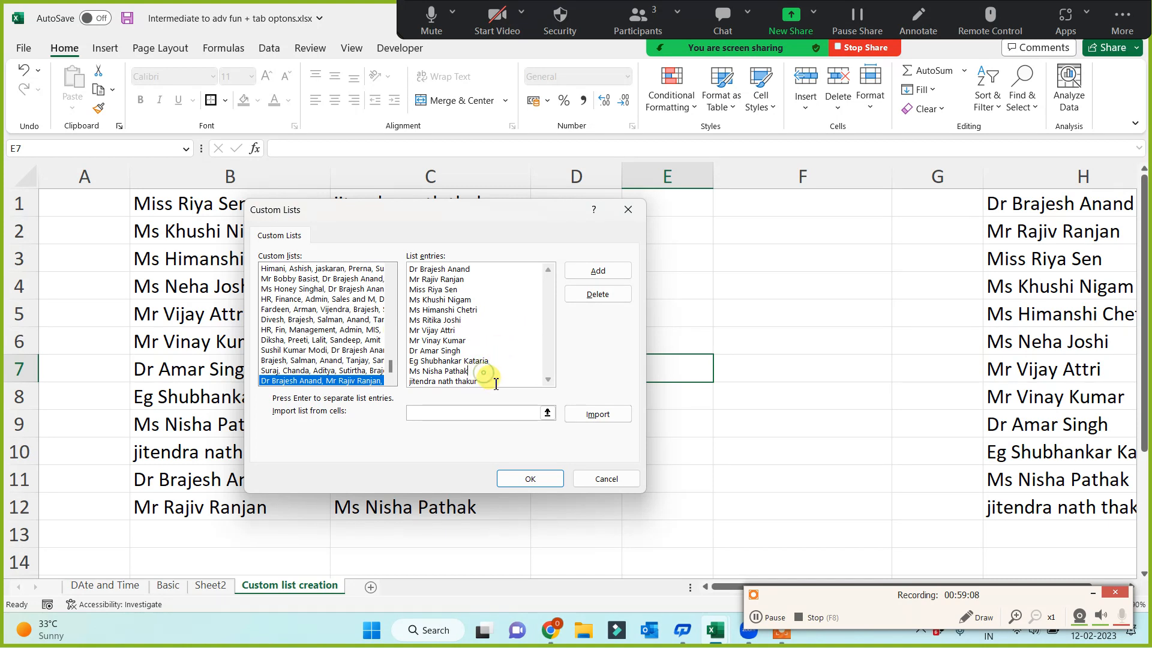
pyautogui.press('Return')
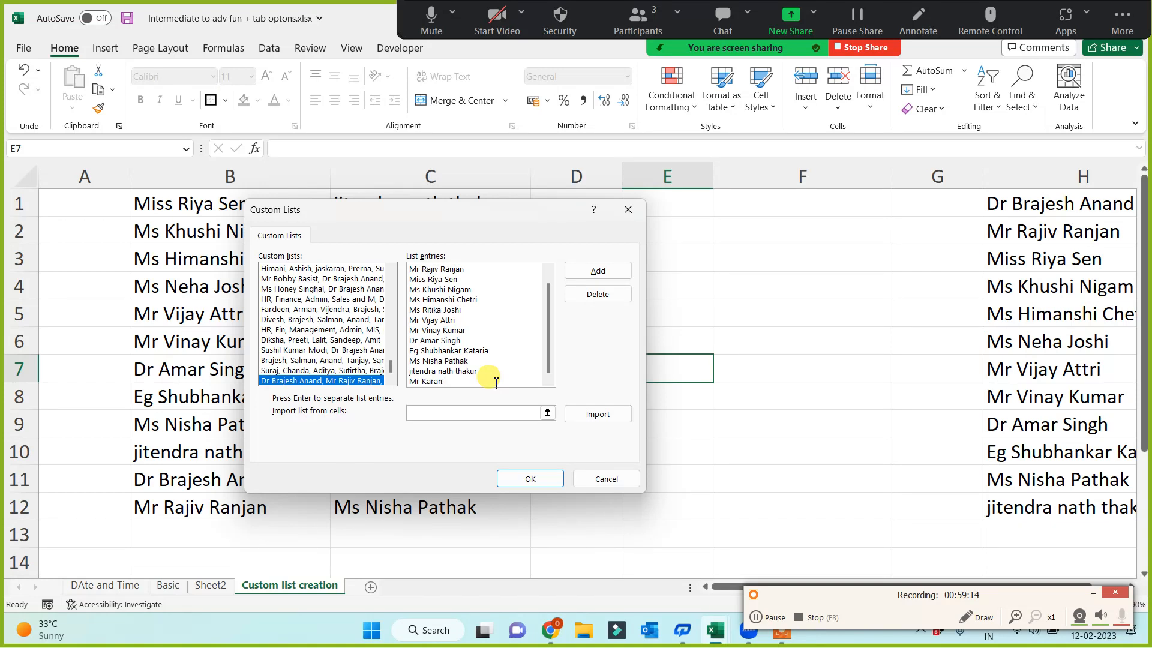
# Save the edited name list to the custom lists and accept the Excel options
pyautogui.click(592, 276)
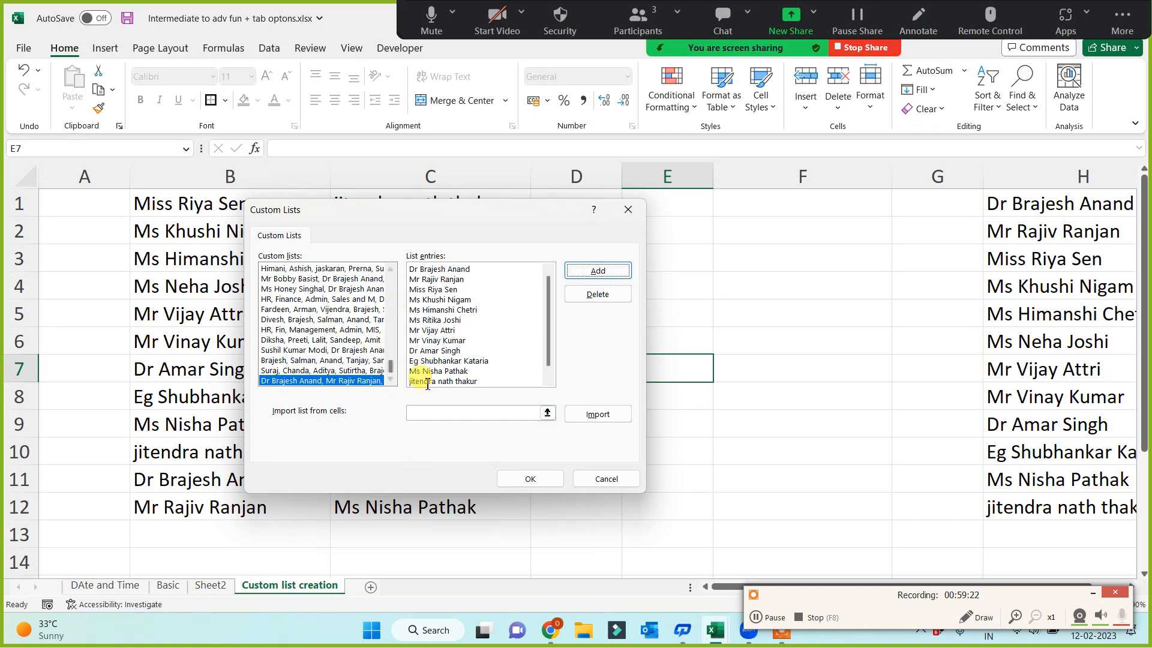
pyautogui.click(588, 276)
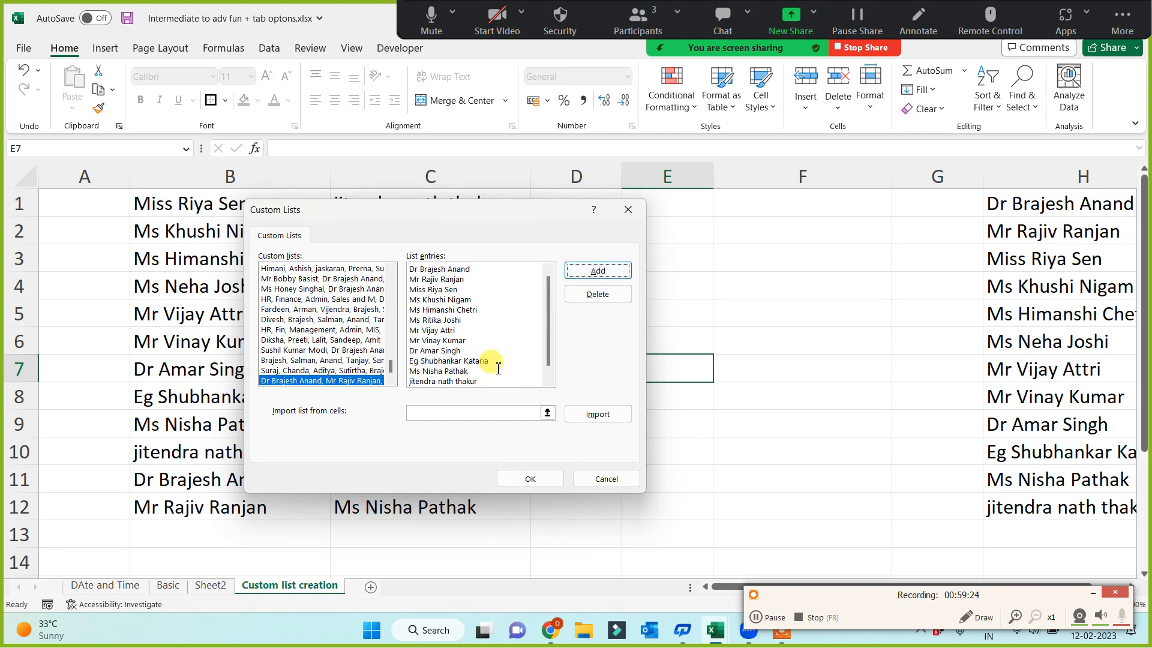
pyautogui.click(532, 479)
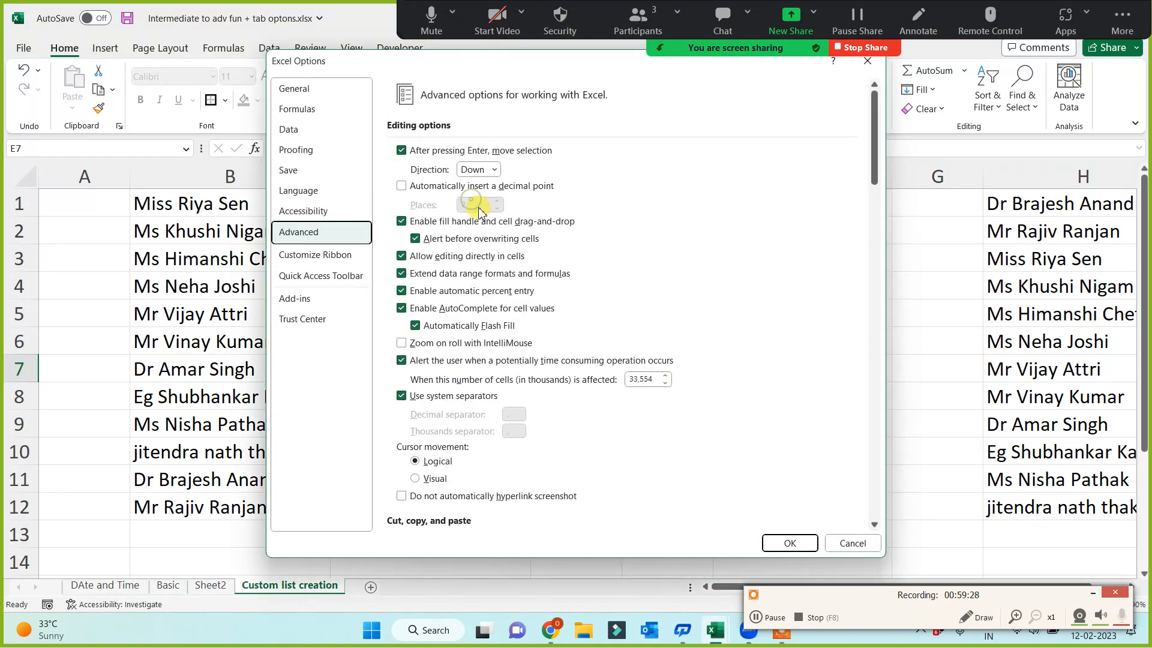
pyautogui.click(789, 542)
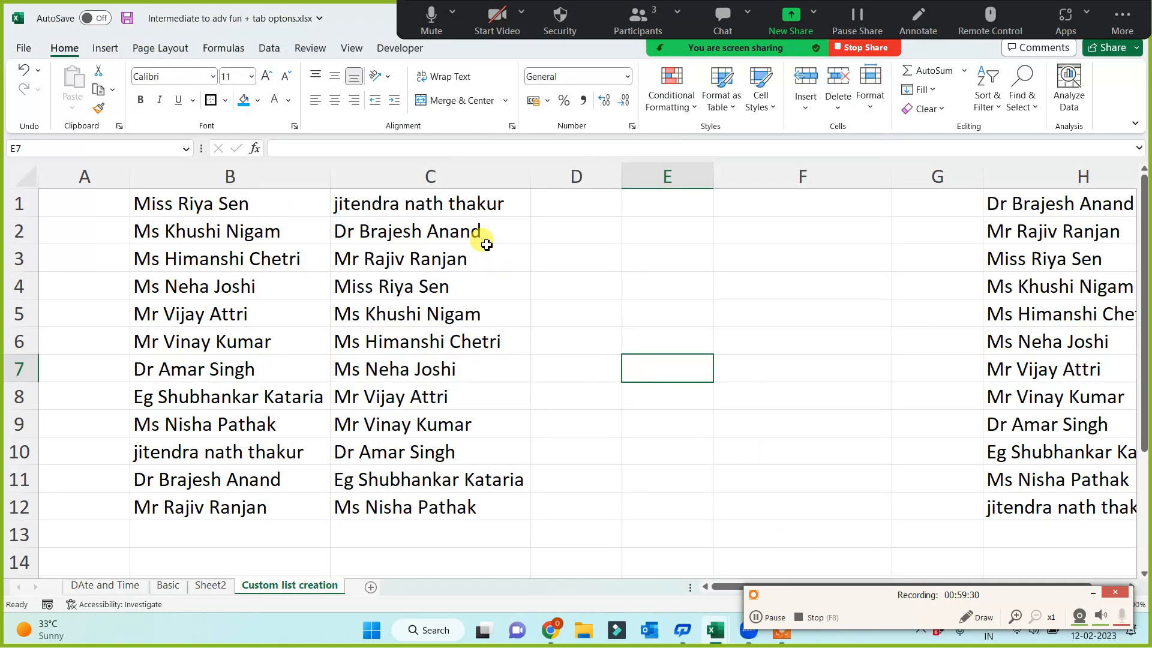
# Refill the names from C1 down to C13 using the edited list and check the two changed entries
pyautogui.click(488, 204)
pyautogui.moveTo(529, 217); pyautogui.dragTo(489, 547)
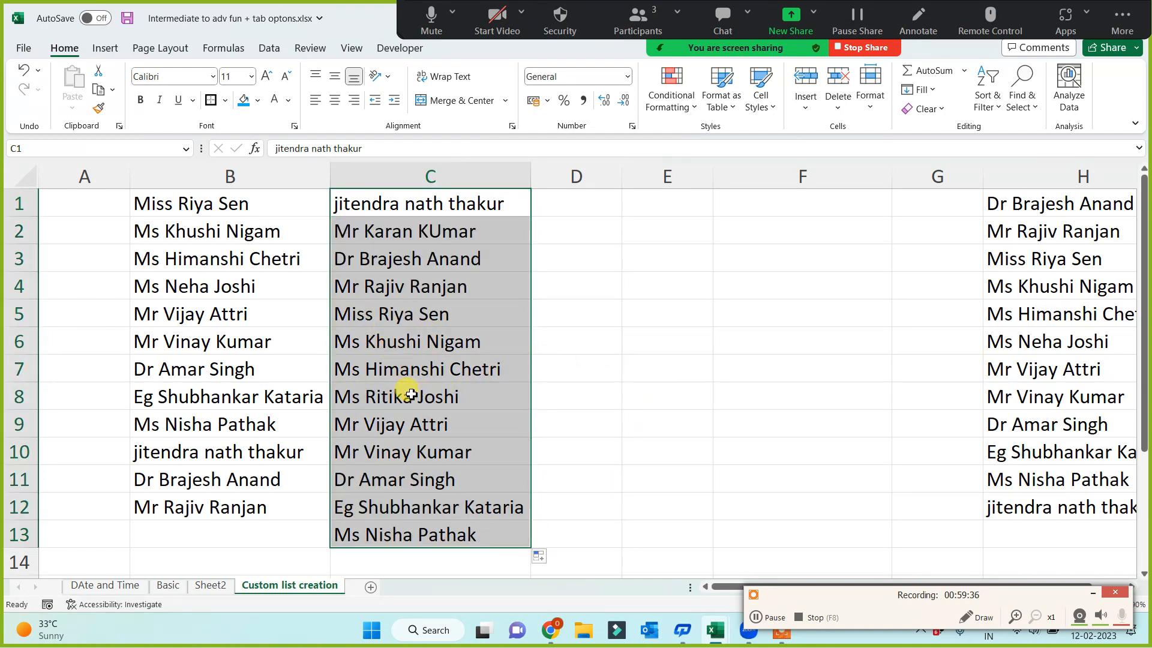
pyautogui.click(393, 393)
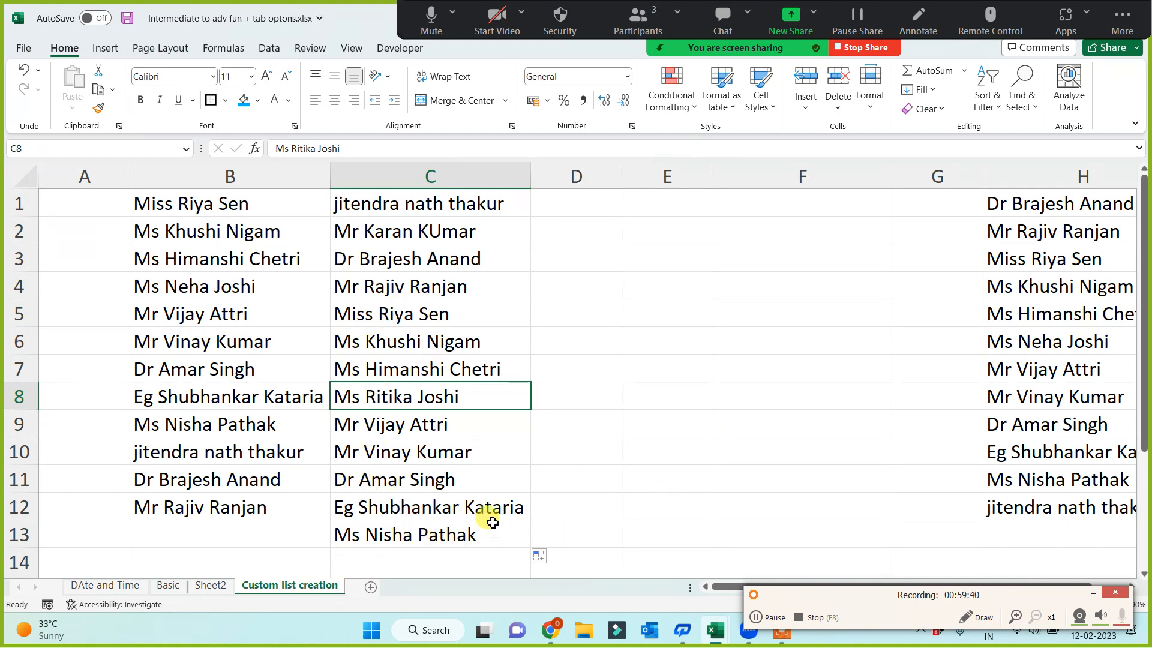
pyautogui.click(405, 228)
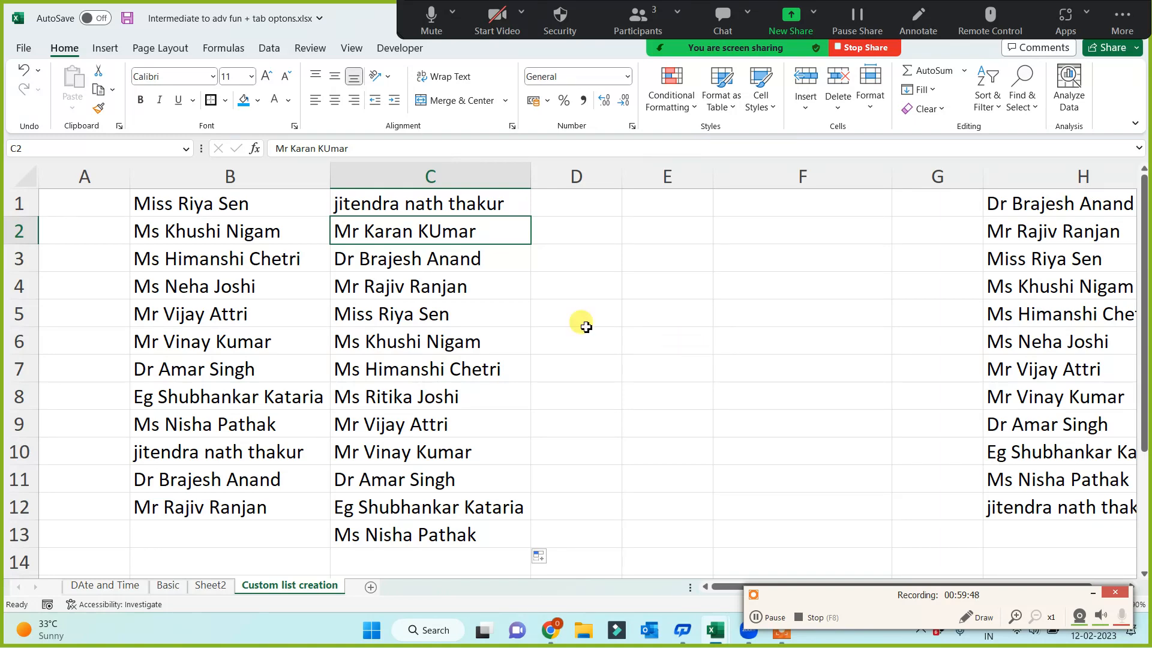
# Add a new worksheet and enter Sunday in cell A1
pyautogui.click(370, 588)
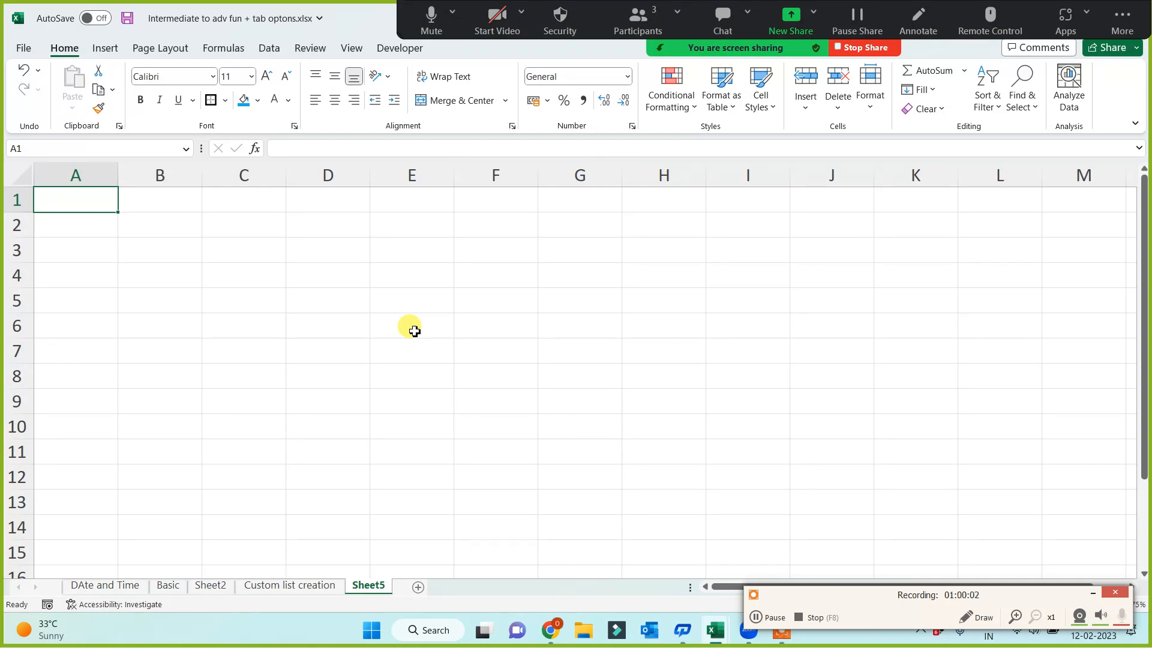
pyautogui.write('snday')
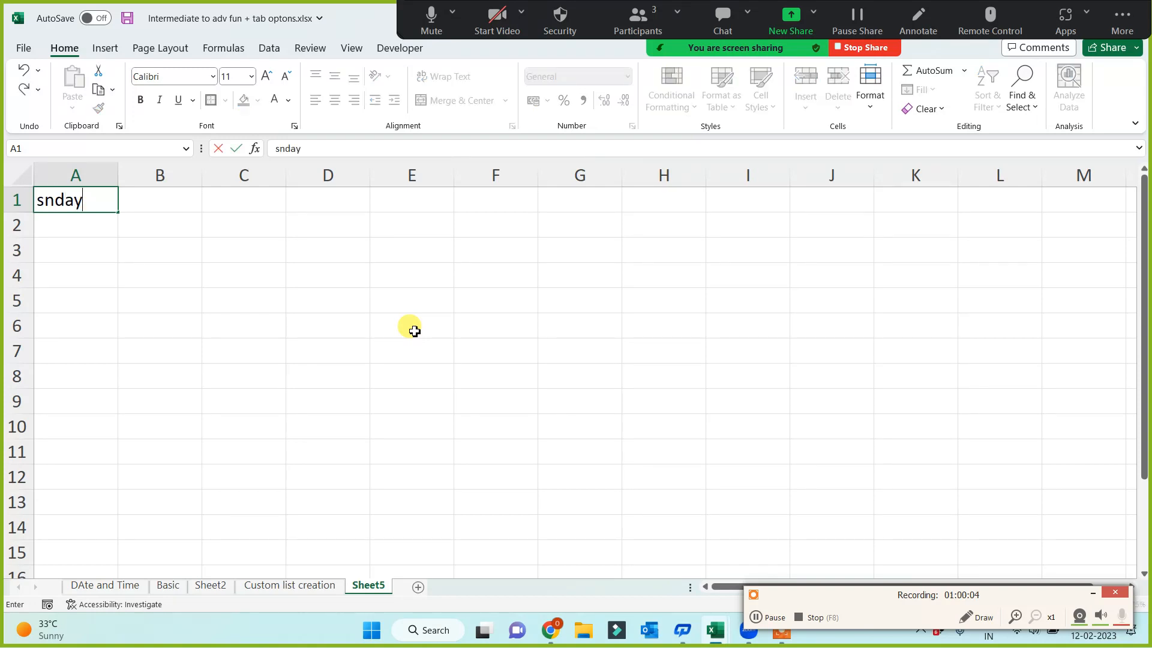
pyautogui.press('BackSpace')
pyautogui.press('BackSpace')
pyautogui.press('BackSpace')
pyautogui.write('nday')
pyautogui.click(414, 331)
# Fill the weekday names from A1 down to A9 and autofit the width of column A
pyautogui.click(99, 206)
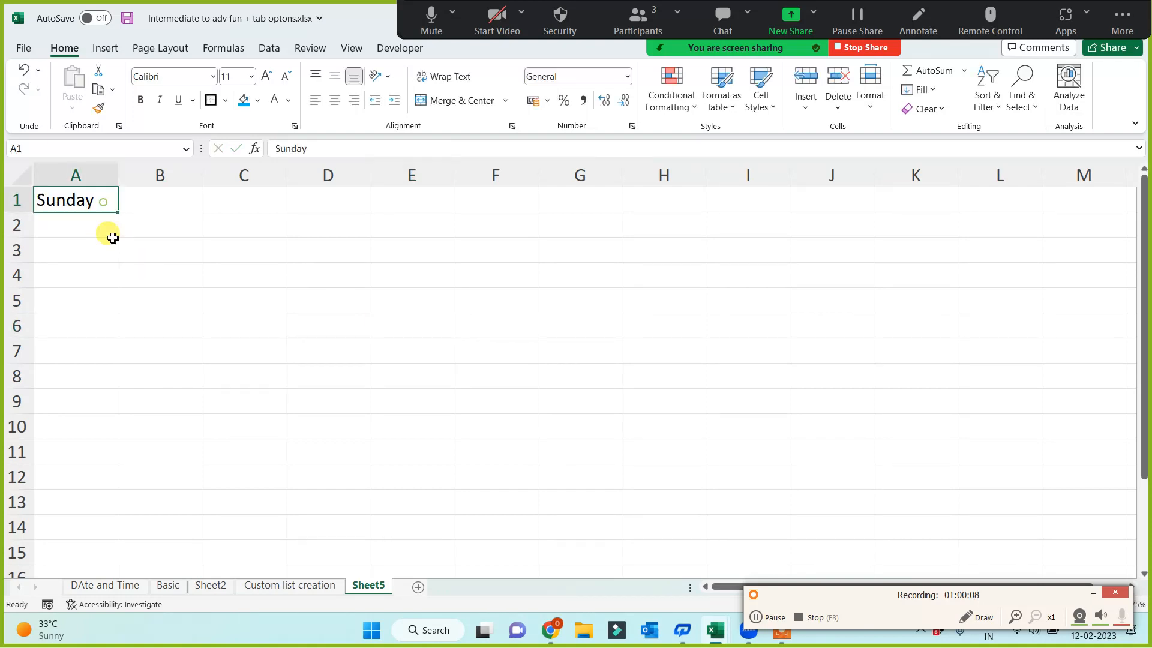
pyautogui.moveTo(100, 413); pyautogui.dragTo(101, 412)
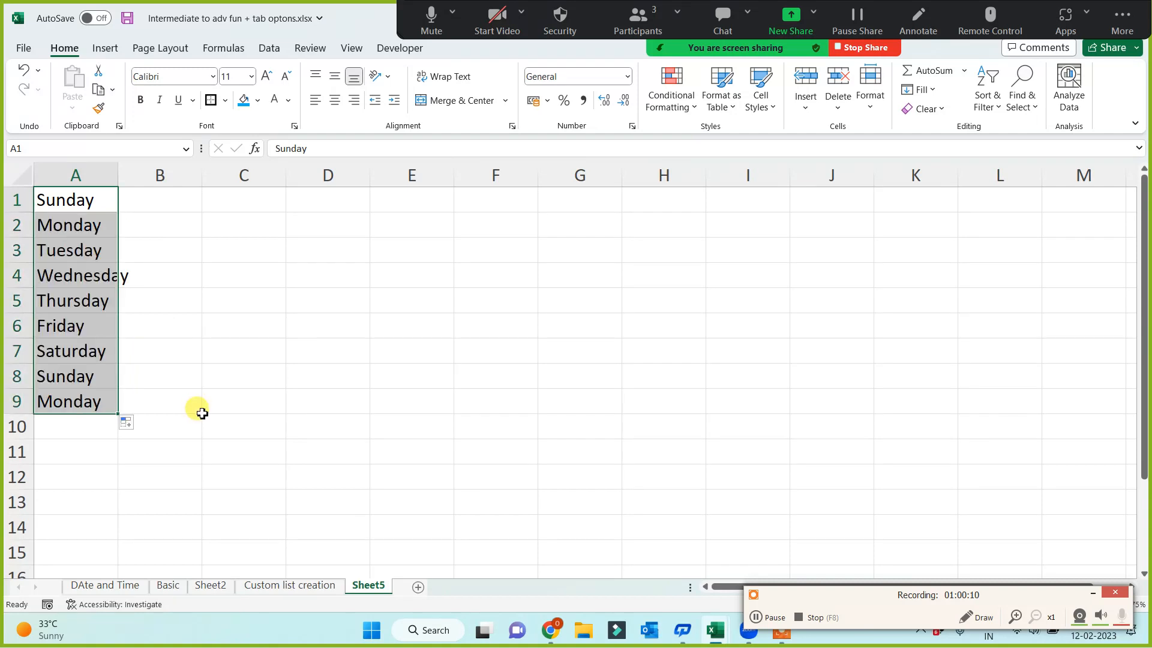
pyautogui.scroll(2, 223, 377)
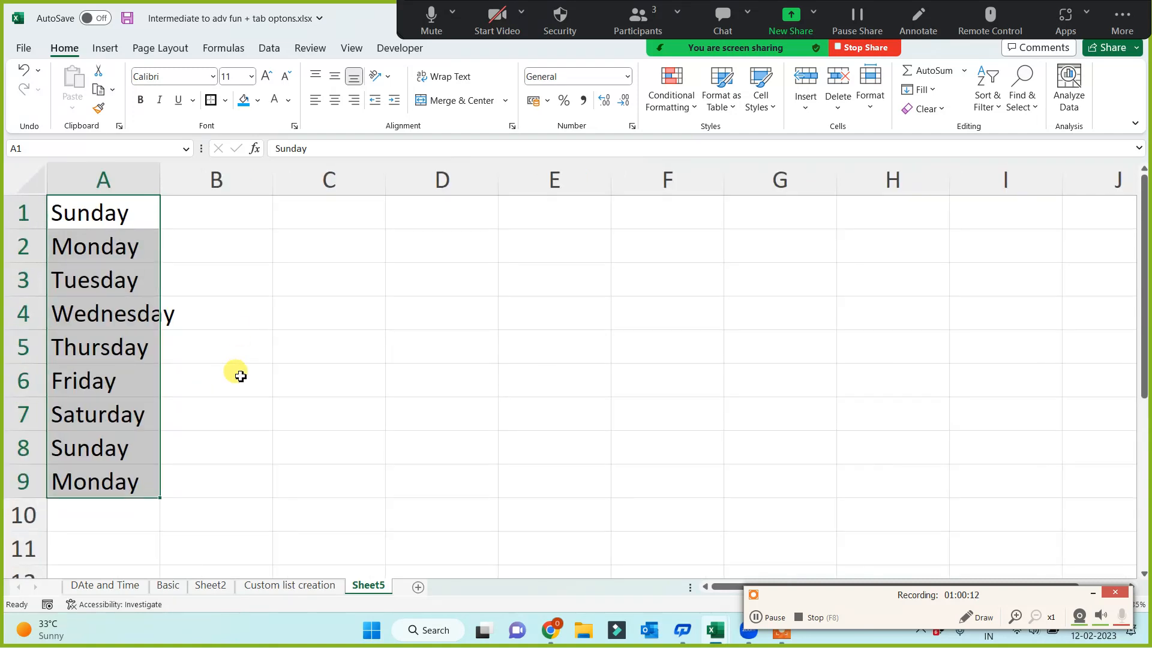
pyautogui.doubleClick(157, 176)
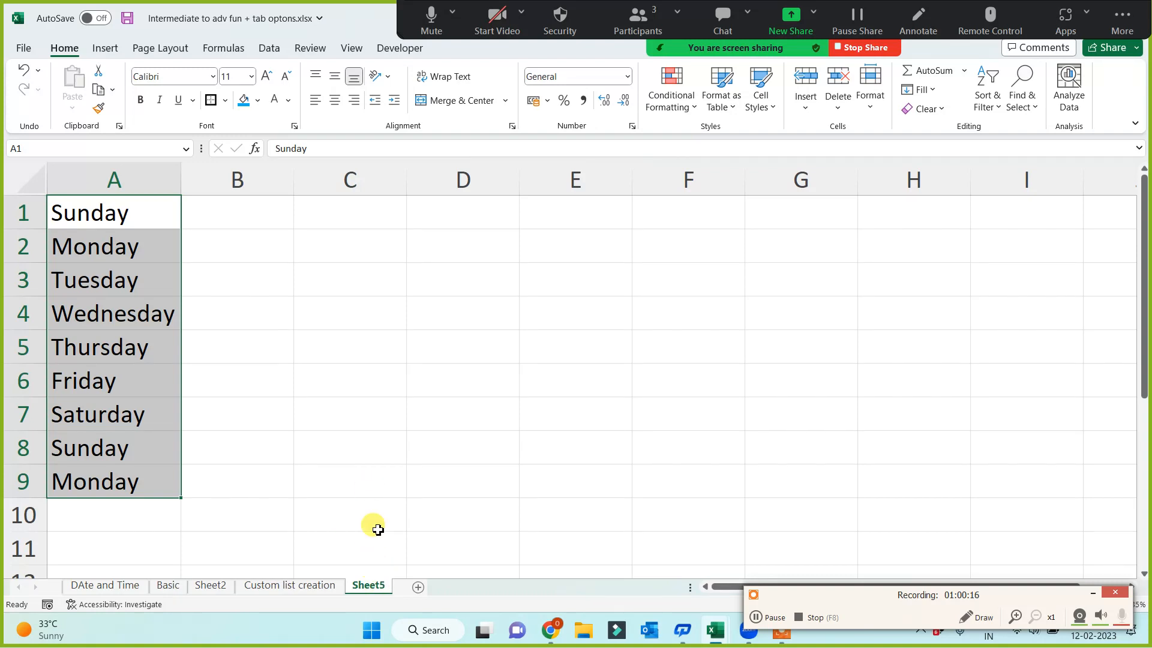
# Enter Sun in B1 and fill the abbreviated weekdays down to B11
pyautogui.click(217, 211)
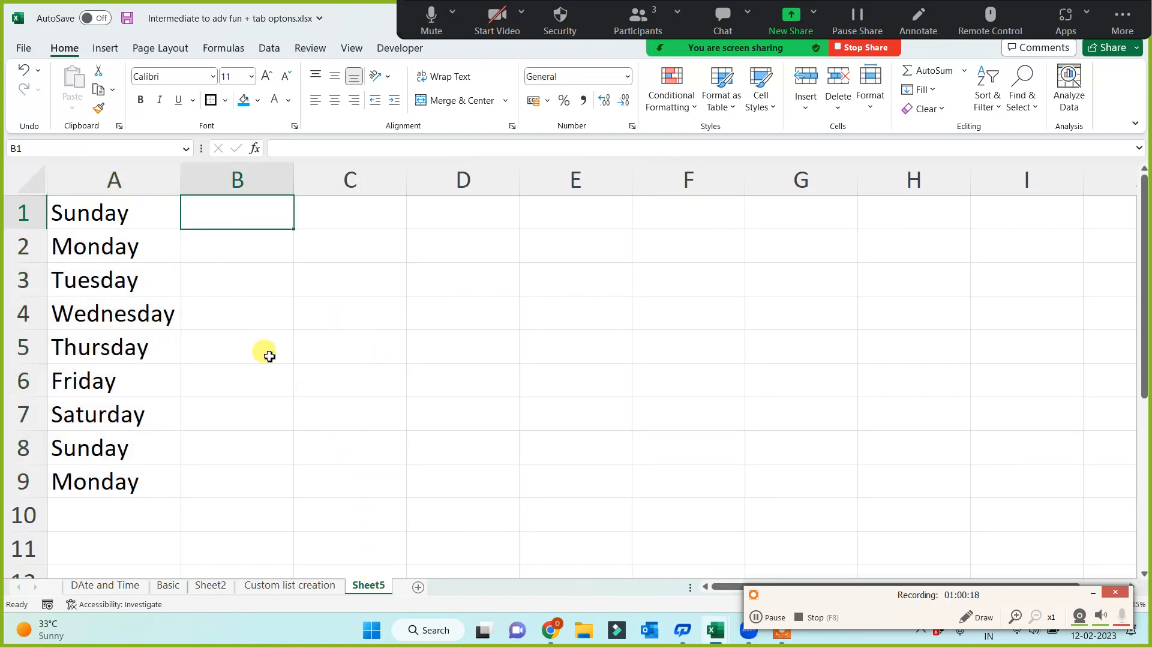
pyautogui.click(111, 178)
pyautogui.click(219, 204)
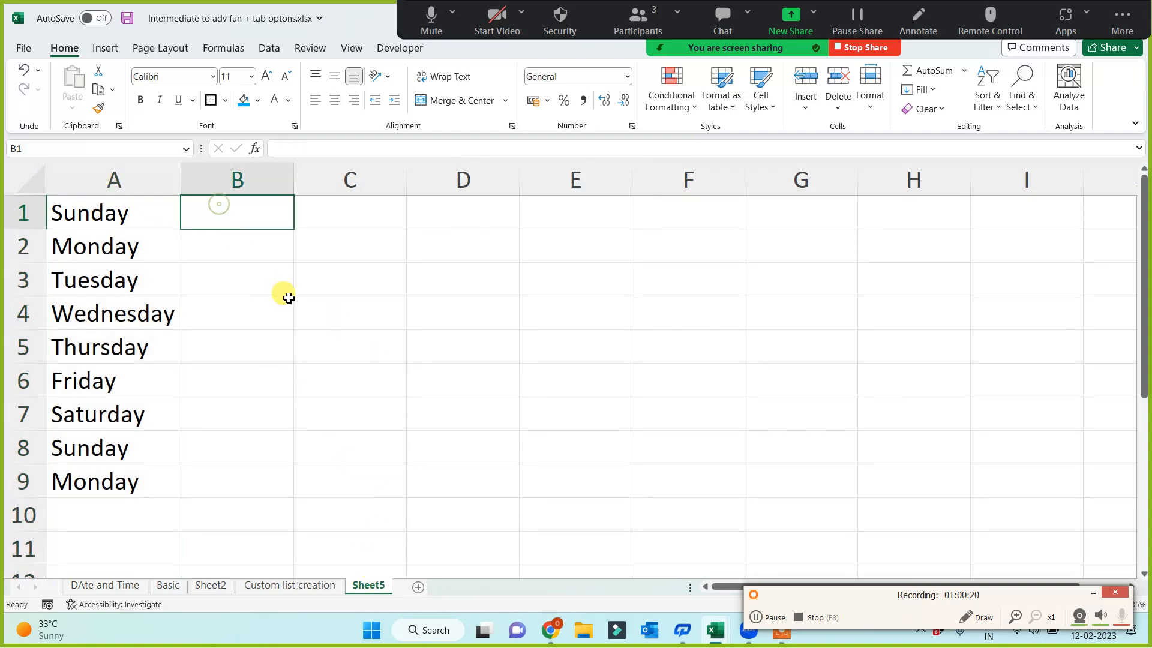
pyautogui.write('Sun')
pyautogui.click(287, 297)
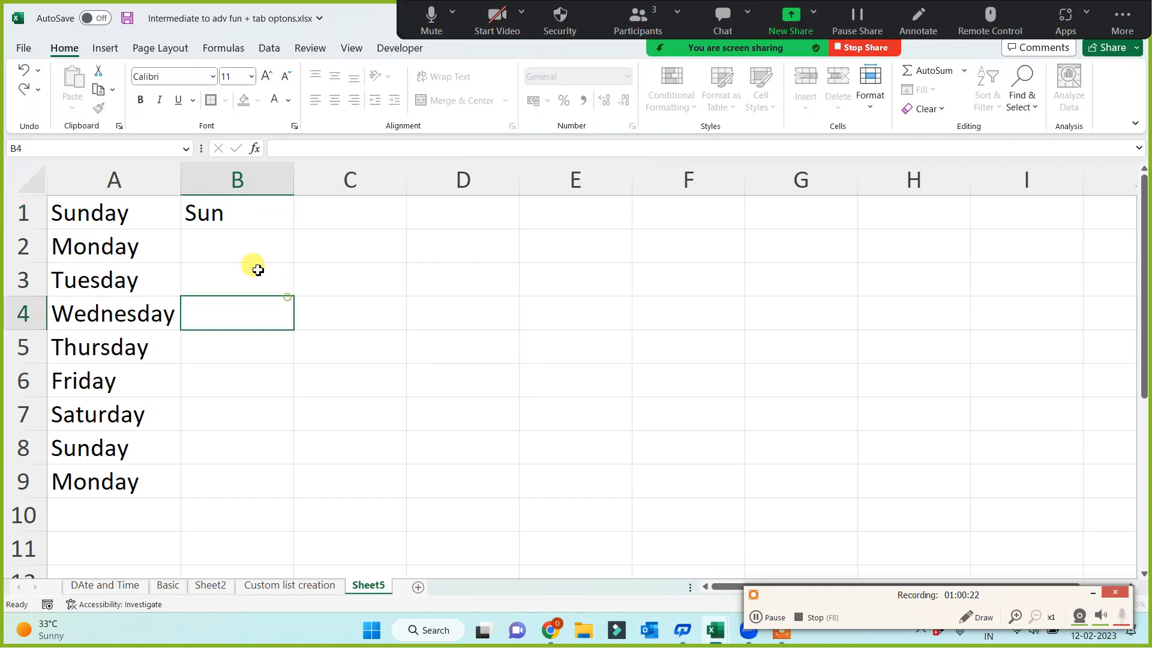
pyautogui.click(259, 219)
pyautogui.moveTo(292, 228); pyautogui.dragTo(259, 556)
pyautogui.click(222, 460)
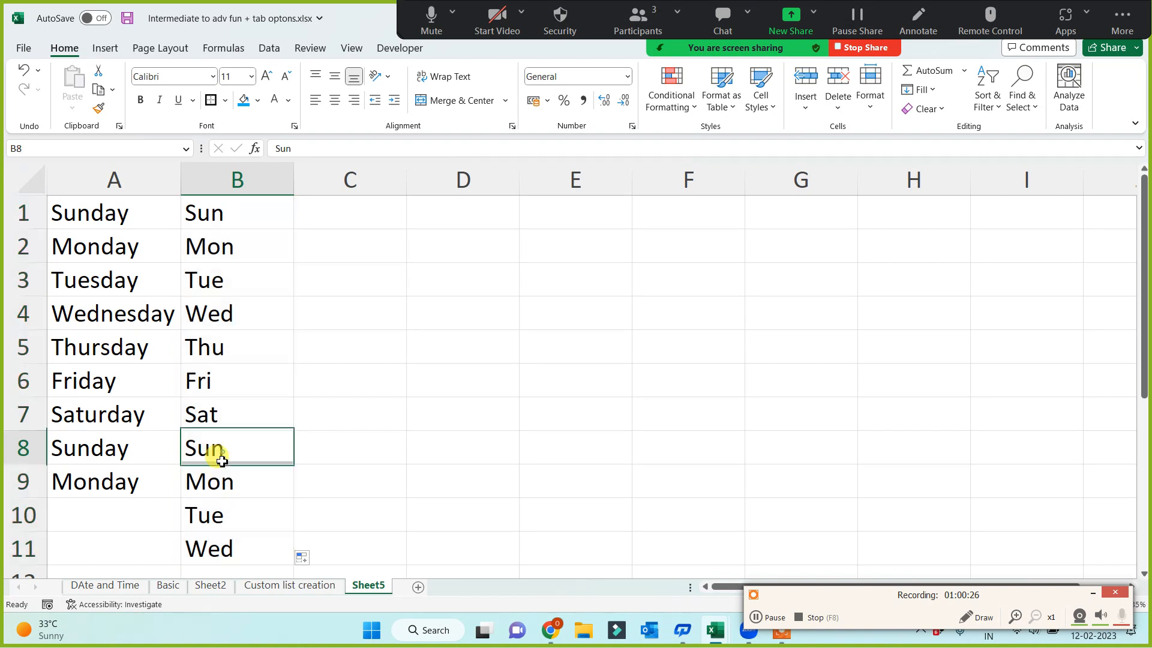
# Enter Jan in C1 and fill the abbreviated month names down column C
pyautogui.click(339, 217)
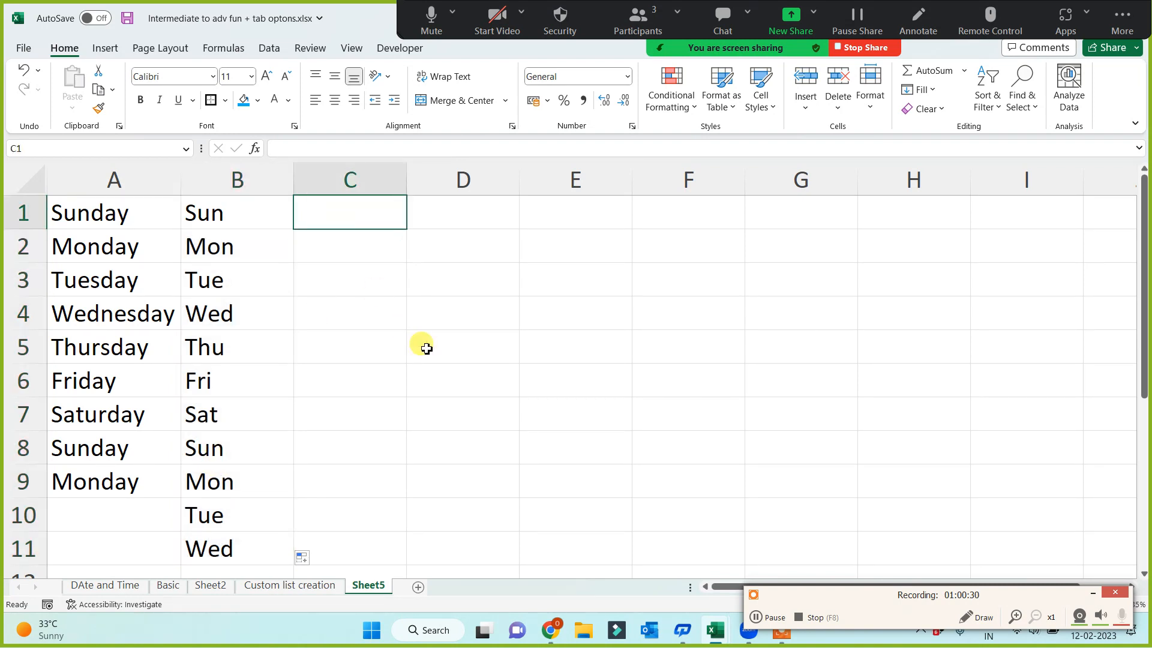
pyautogui.write('Jan')
pyautogui.press('Return')
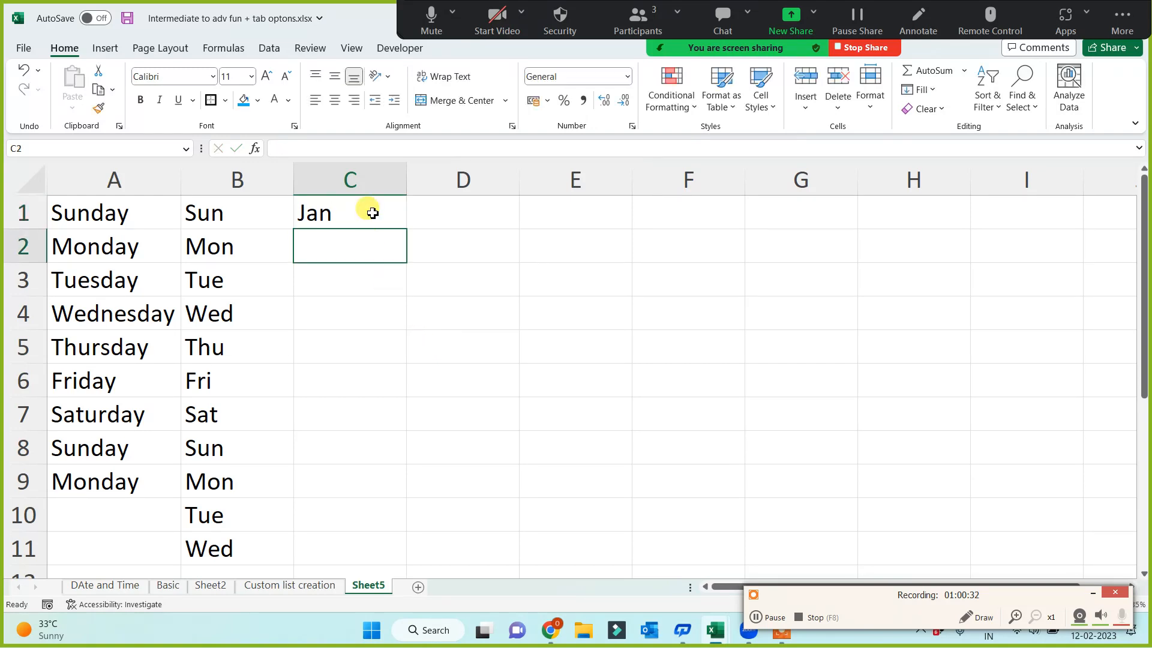
pyautogui.click(373, 213)
pyautogui.moveTo(405, 229); pyautogui.dragTo(450, 466)
pyautogui.scroll(1, 450, 465)
# Enter May in D1 and fill the month series down to D11
pyautogui.click(450, 214)
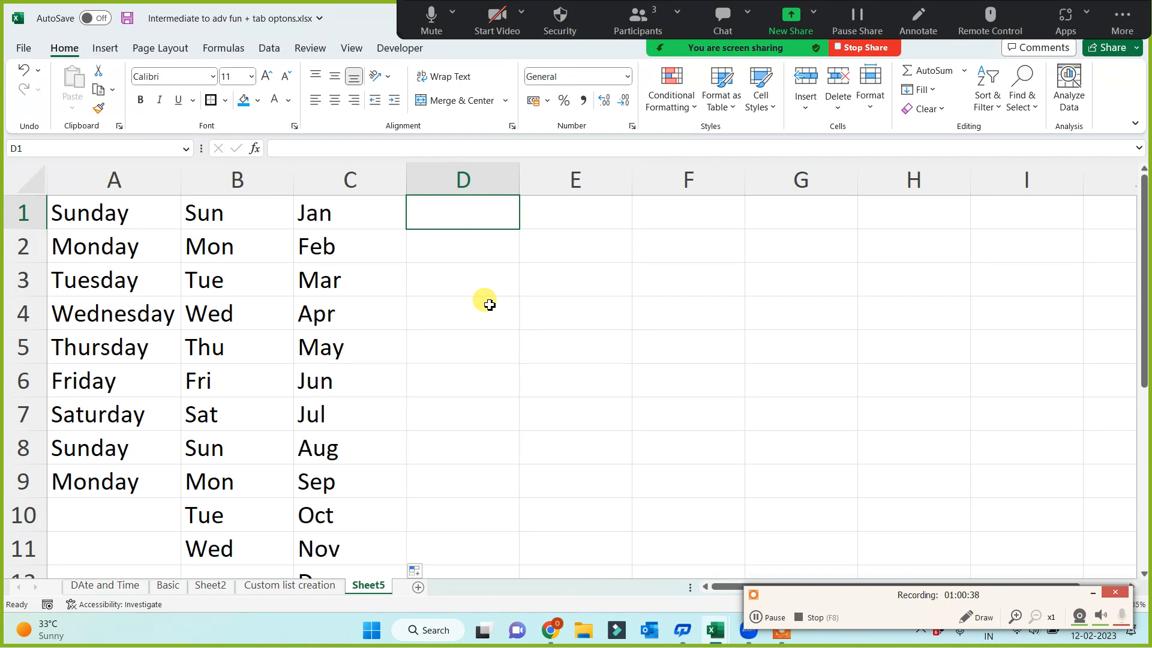
pyautogui.write('May')
pyautogui.press('Return')
pyautogui.click(495, 204)
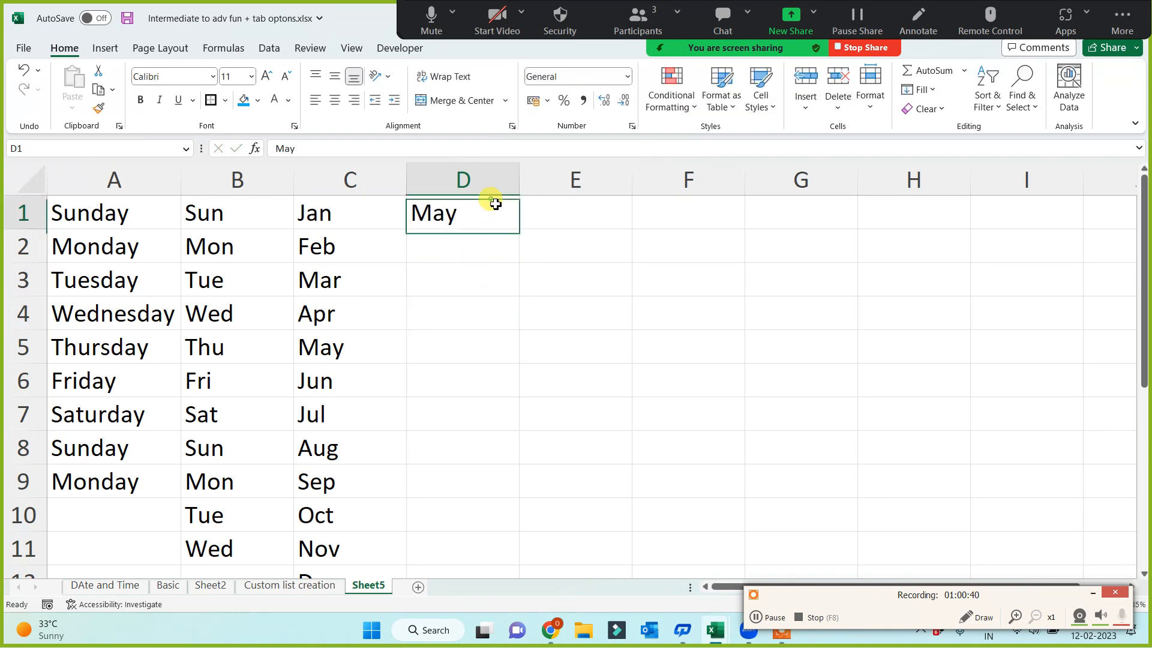
pyautogui.moveTo(519, 232); pyautogui.dragTo(512, 553)
# Highlight the May cells D1 and C5 with the blue fill colour
pyautogui.click(478, 211)
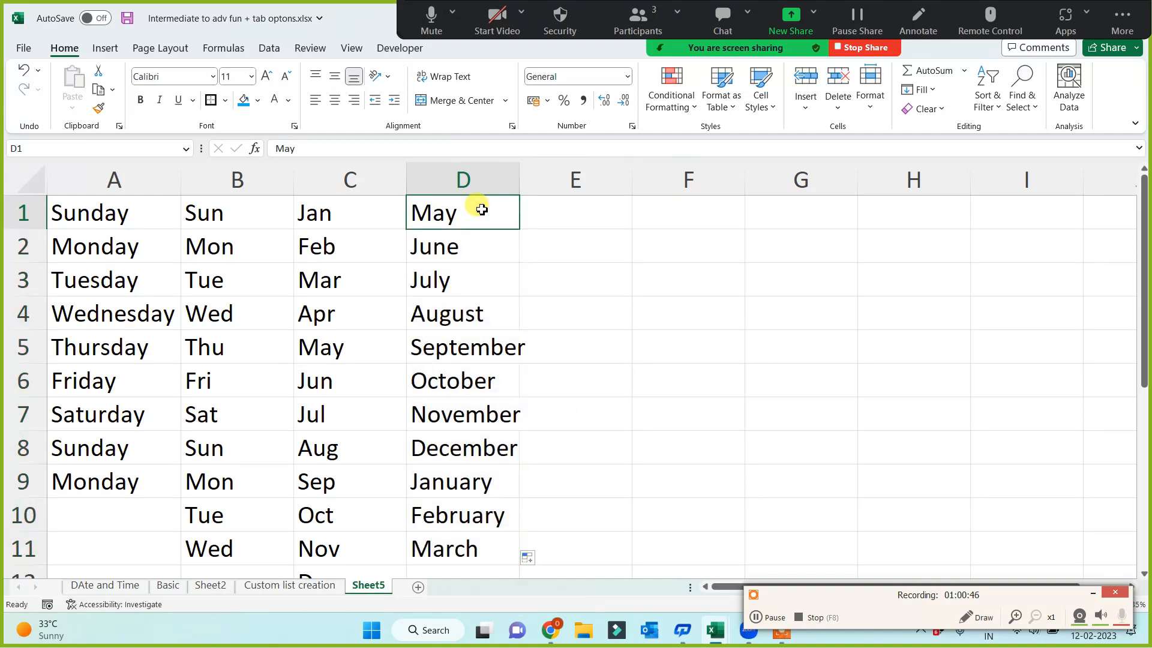
pyautogui.click(242, 100)
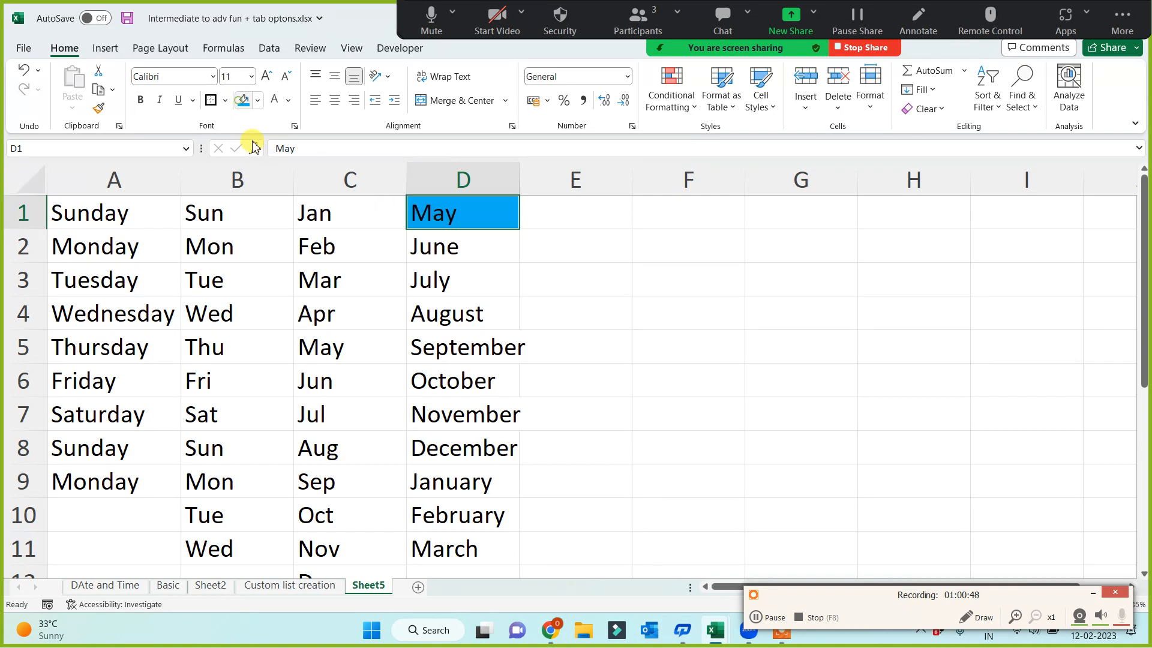
pyautogui.click(338, 356)
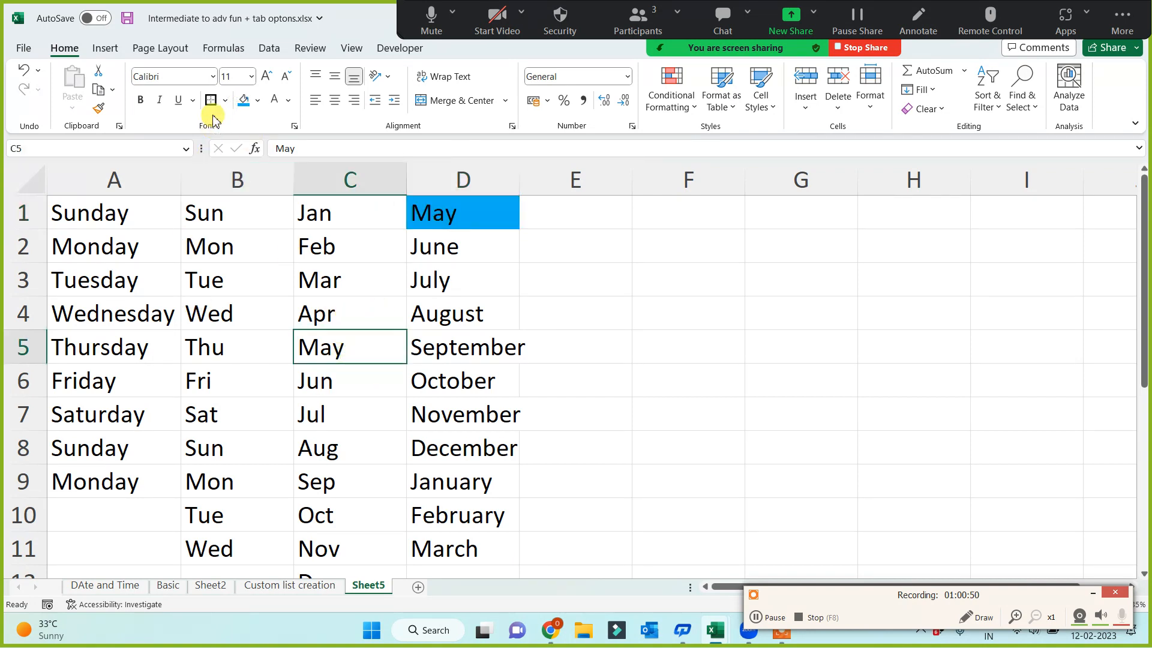
pyautogui.click(242, 100)
pyautogui.click(447, 216)
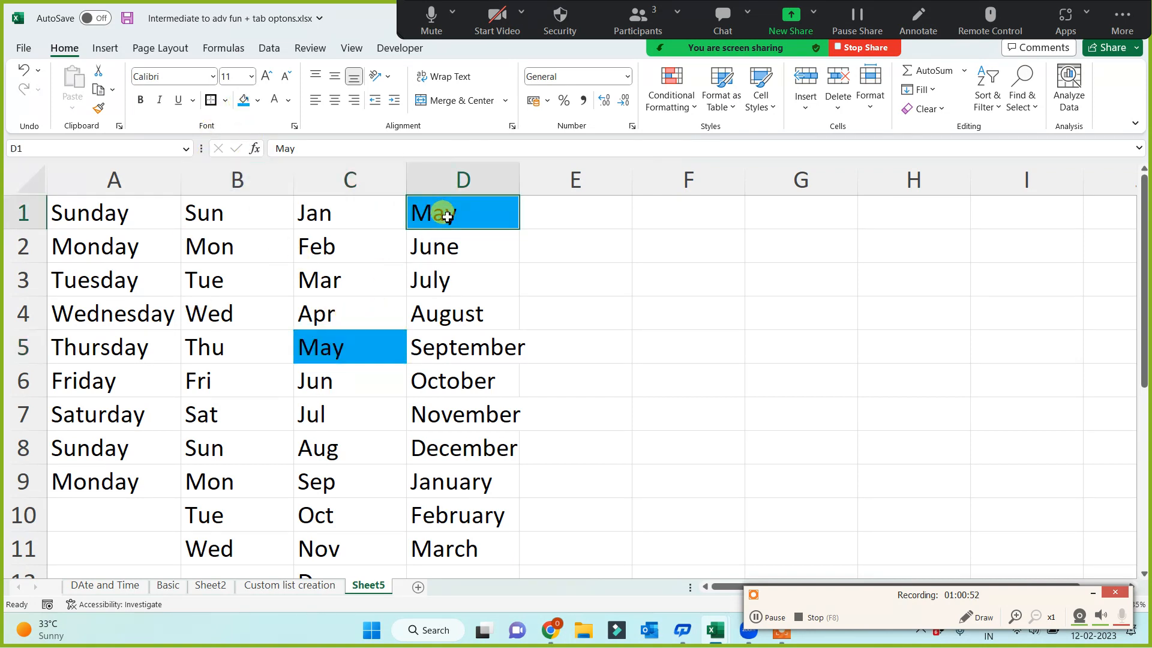
pyautogui.click(354, 344)
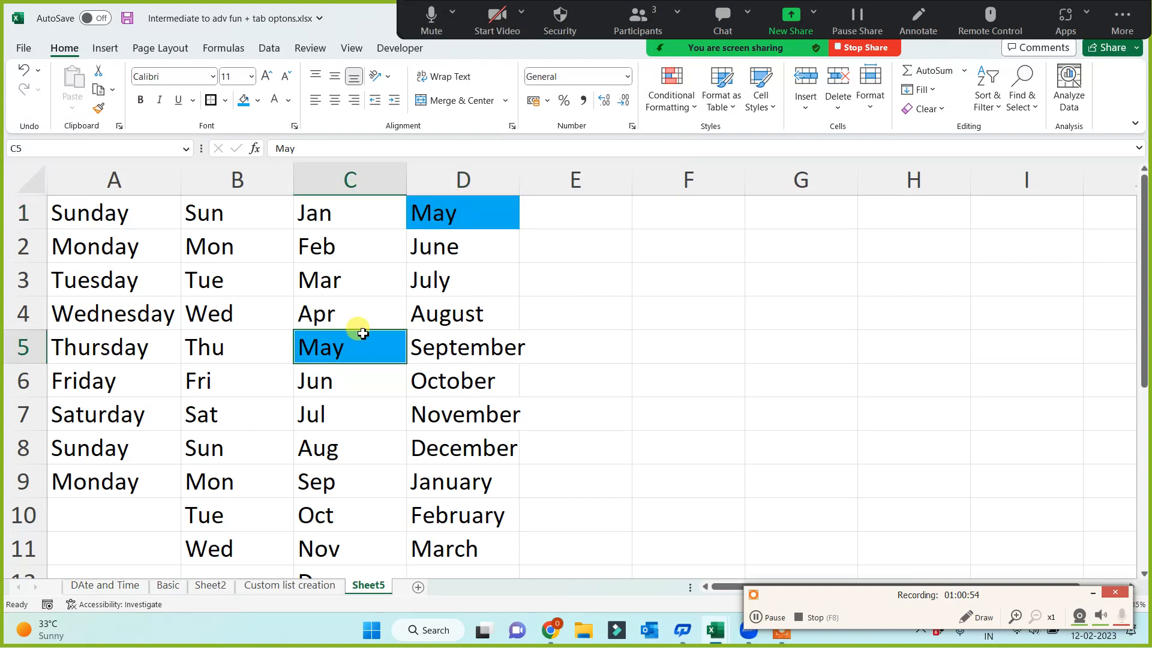
# Compare the highlighted May cells C5 and D1 with the month names that follow in columns C and D
pyautogui.click(500, 186)
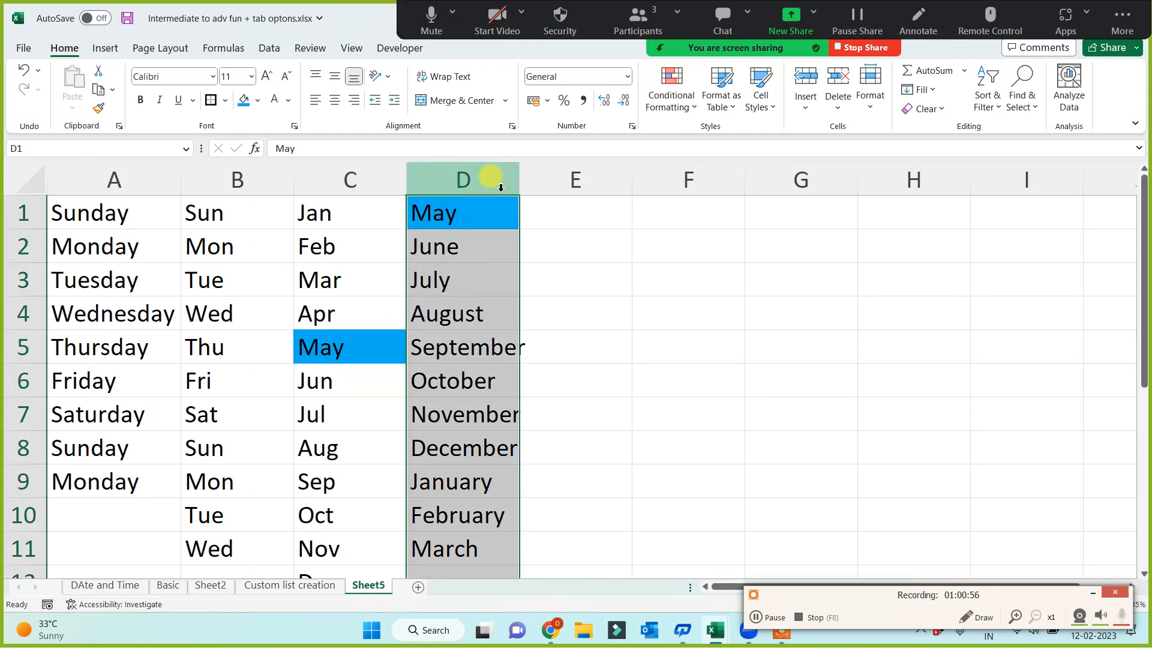
pyautogui.click(475, 219)
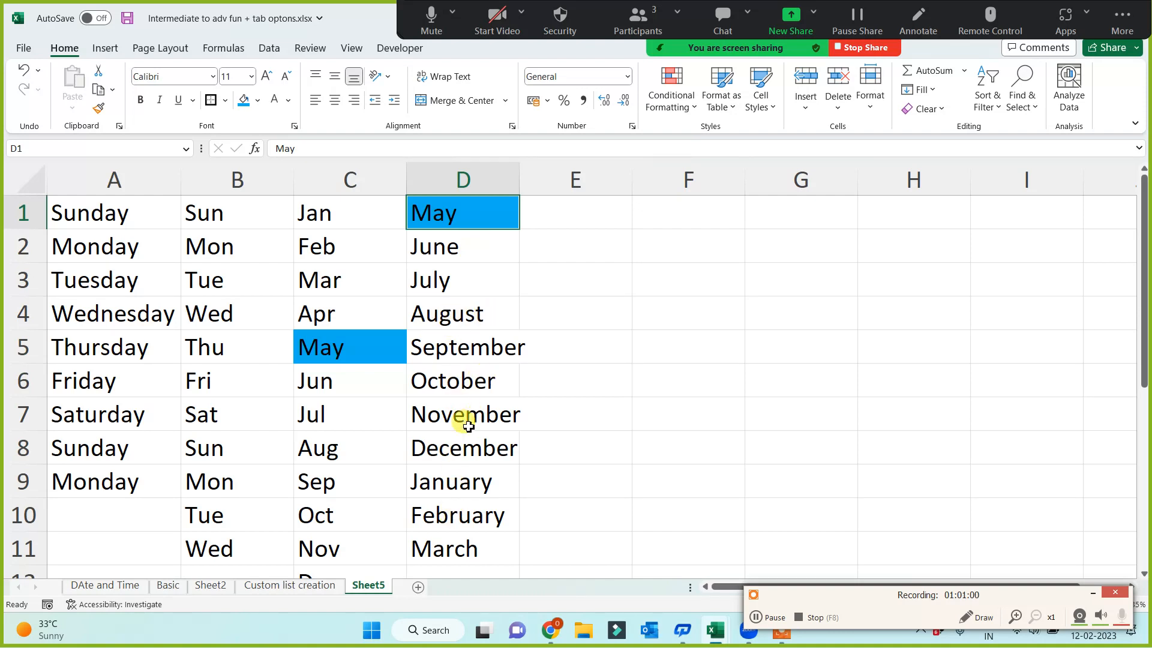
pyautogui.click(457, 482)
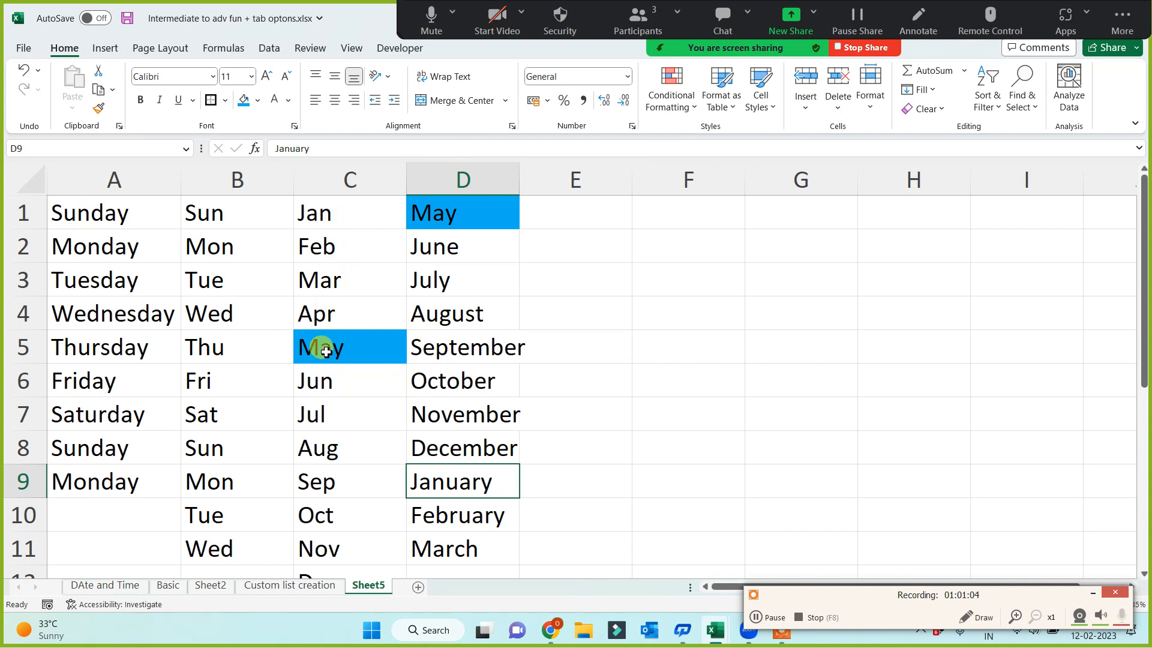
pyautogui.click(325, 352)
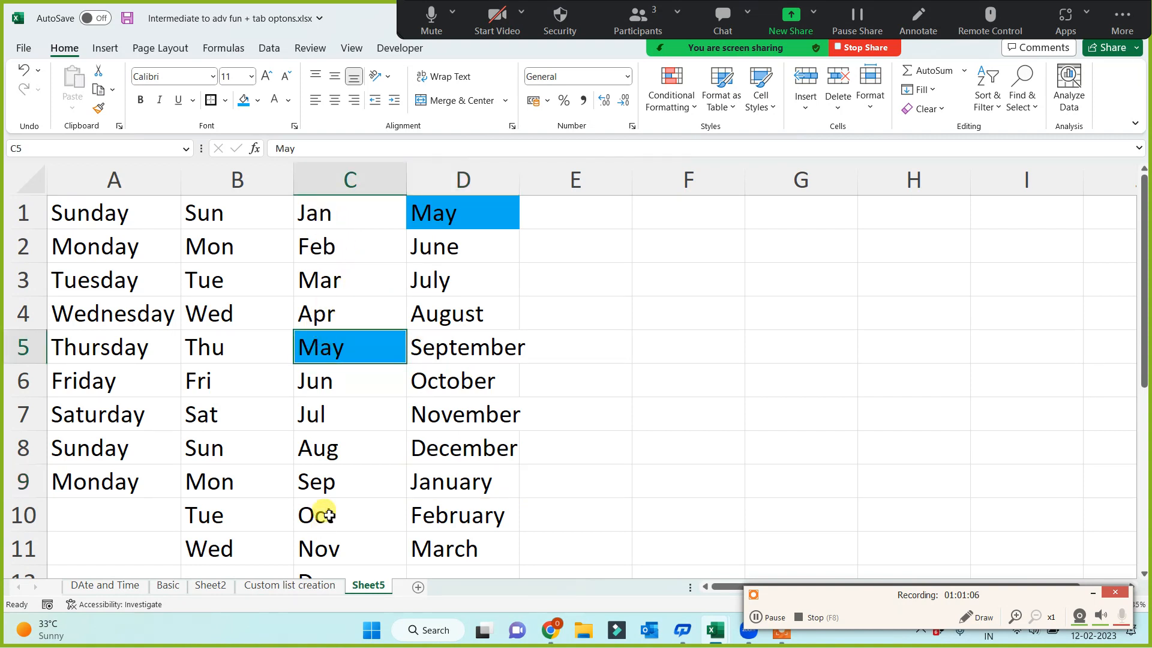
pyautogui.click(451, 216)
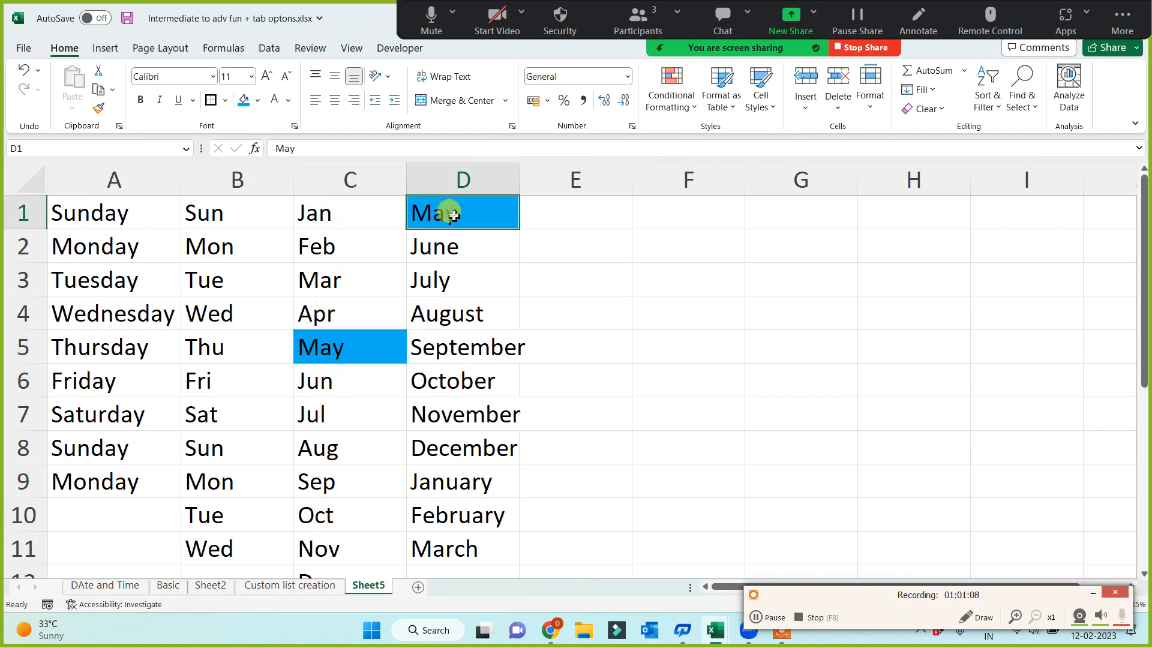
pyautogui.click(367, 339)
pyautogui.click(459, 217)
pyautogui.click(352, 341)
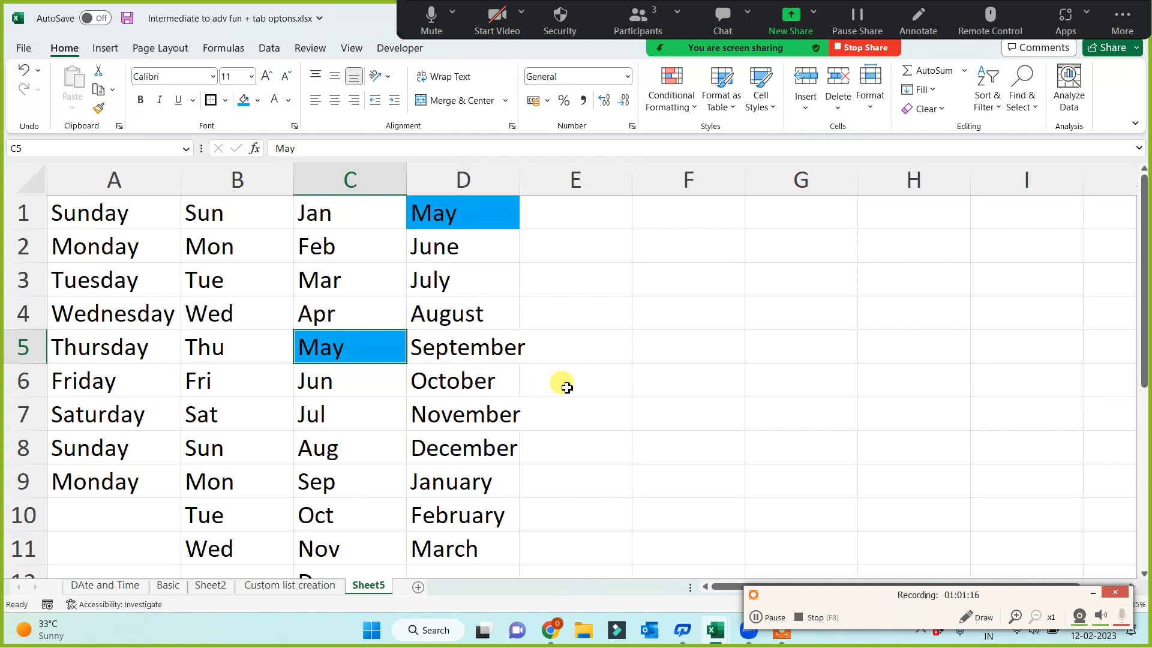
pyautogui.click(604, 371)
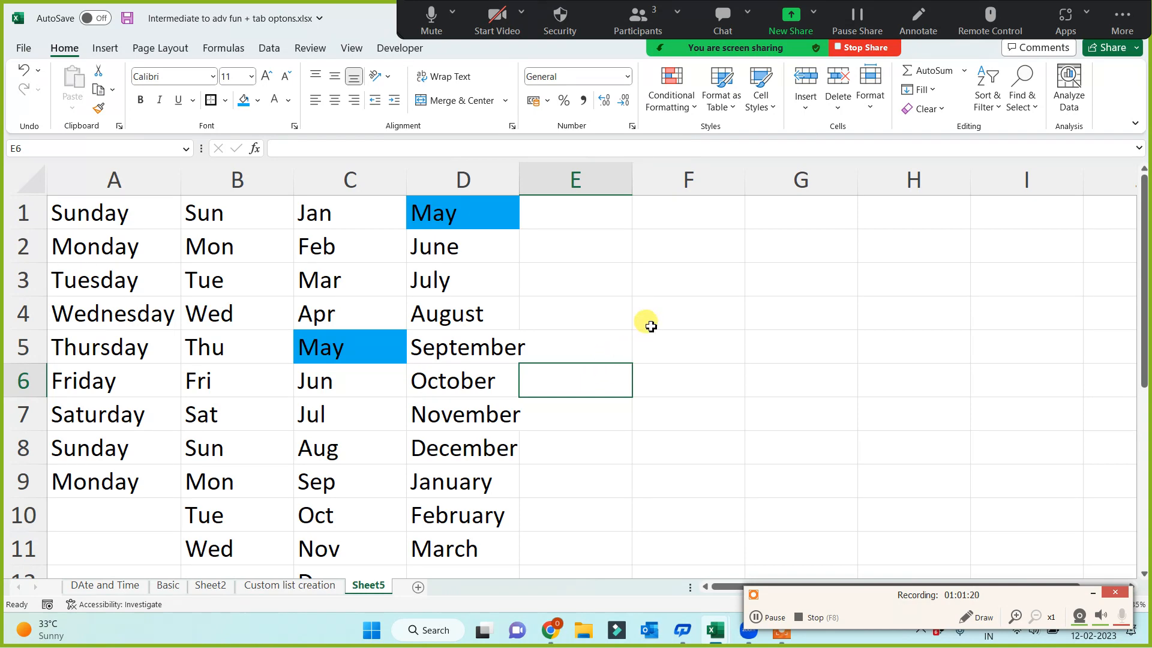
pyautogui.keyDown('ctrl'); pyautogui.scroll(-1, 600, 360); pyautogui.keyUp('ctrl')
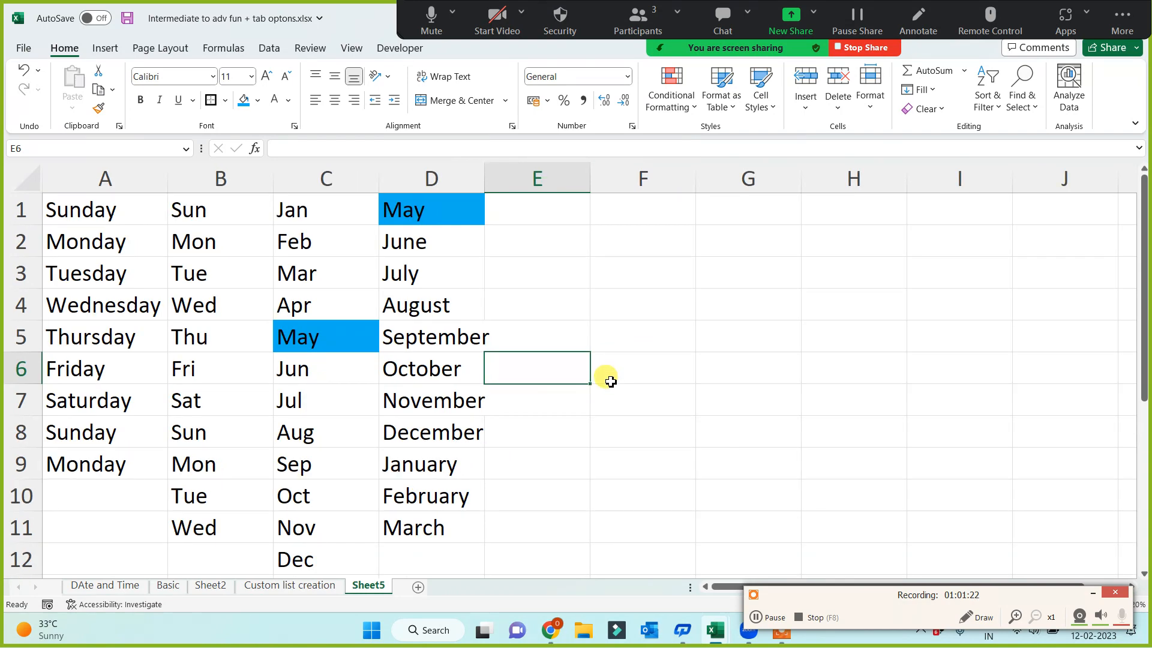
pyautogui.keyDown('ctrl'); pyautogui.scroll(-1, 609, 390); pyautogui.keyUp('ctrl')
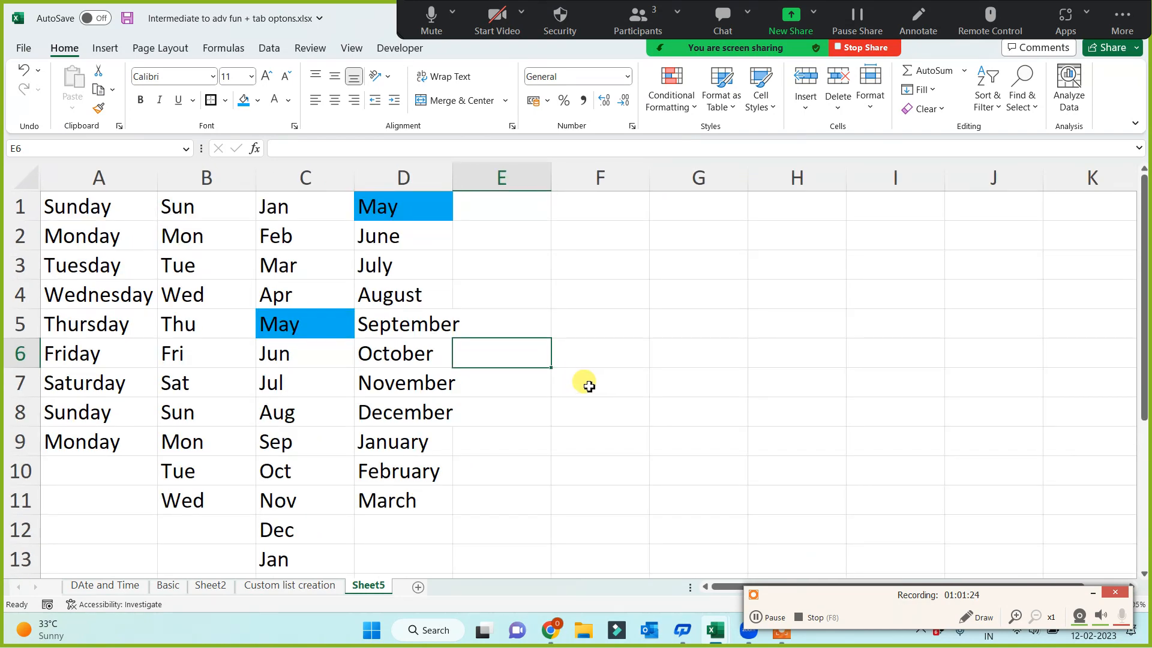
# Enter Sunday in G2 and mon in G3 as manually entered day names
pyautogui.click(652, 225)
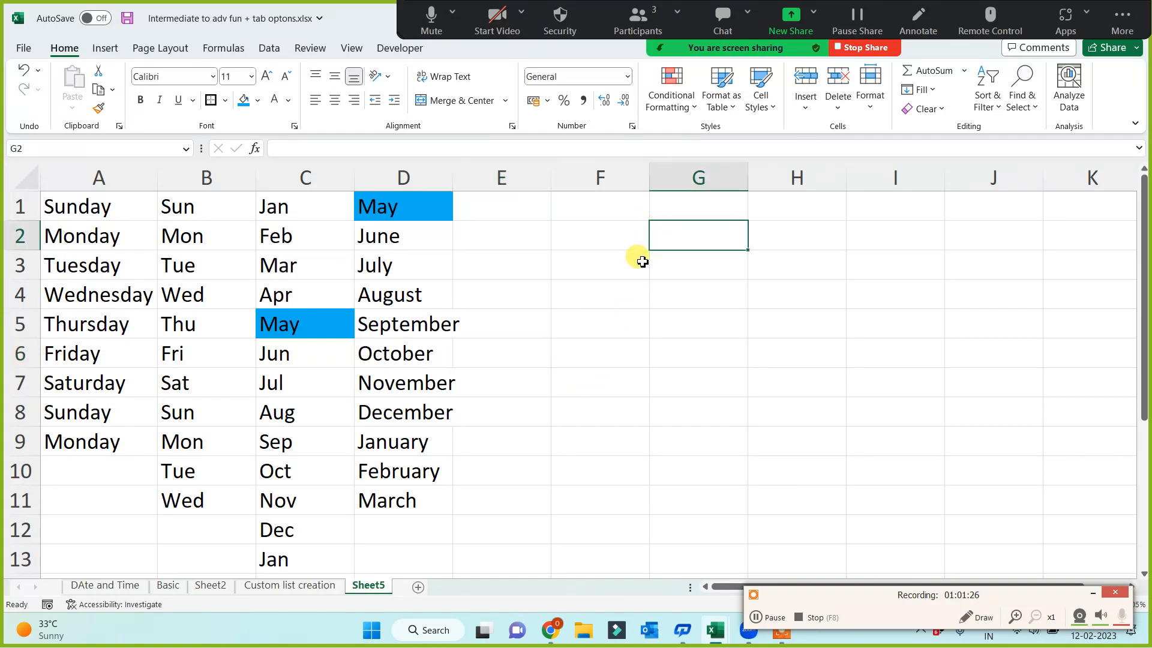
pyautogui.write('sunday')
pyautogui.press('Return')
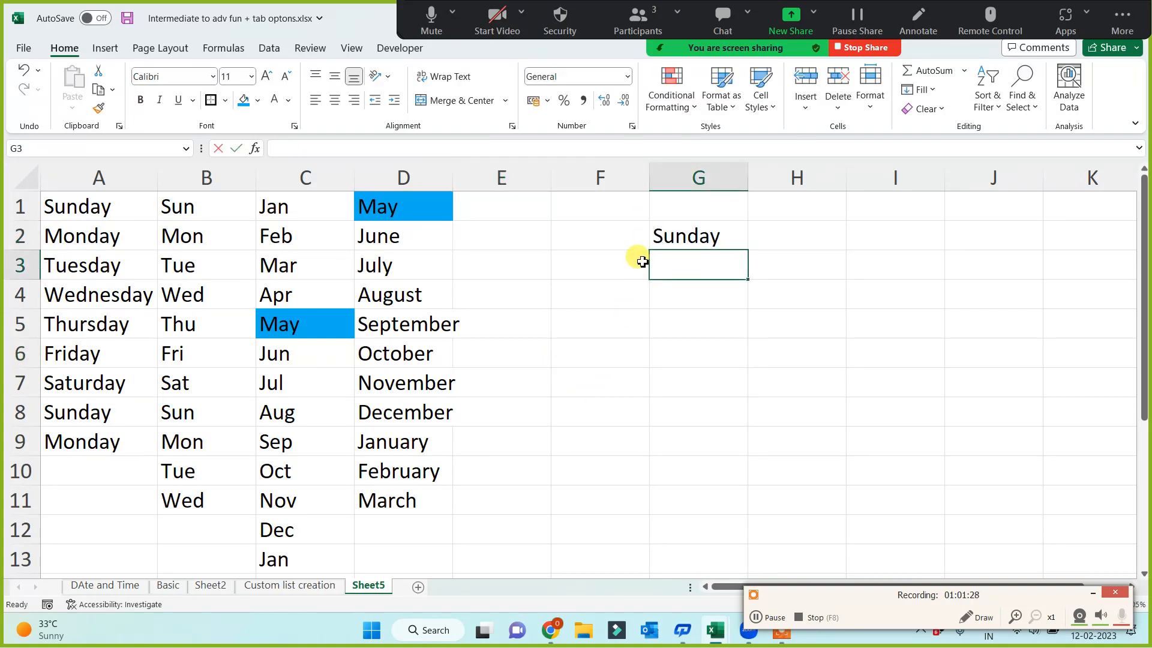
pyautogui.write('month')
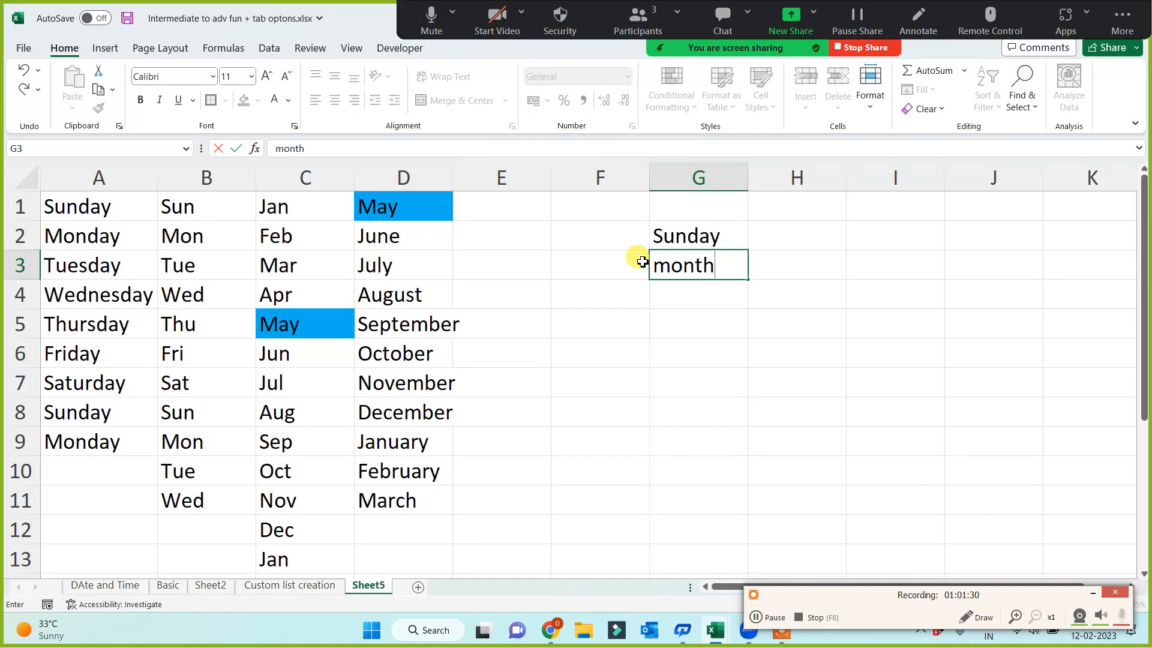
pyautogui.press('BackSpace')
pyautogui.press('BackSpace')
pyautogui.press('Return')
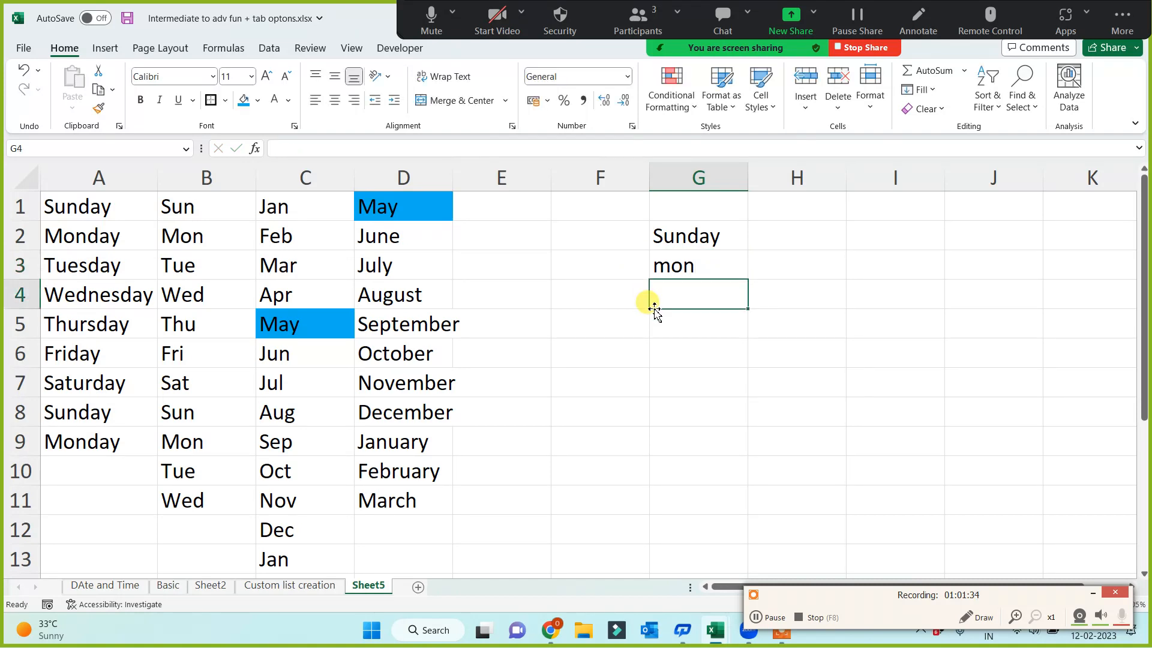
# Clear the manually entered day names from G1:G5
pyautogui.moveTo(713, 201); pyautogui.dragTo(710, 334)
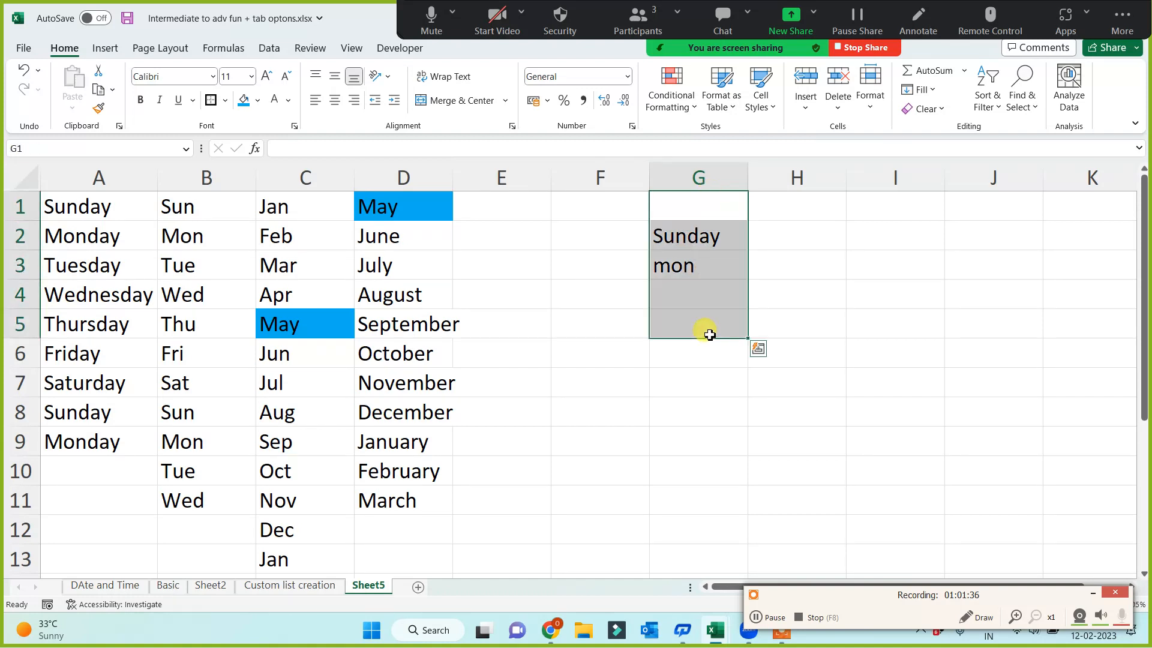
pyautogui.press('Delete')
pyautogui.click(690, 351)
pyautogui.click(571, 275)
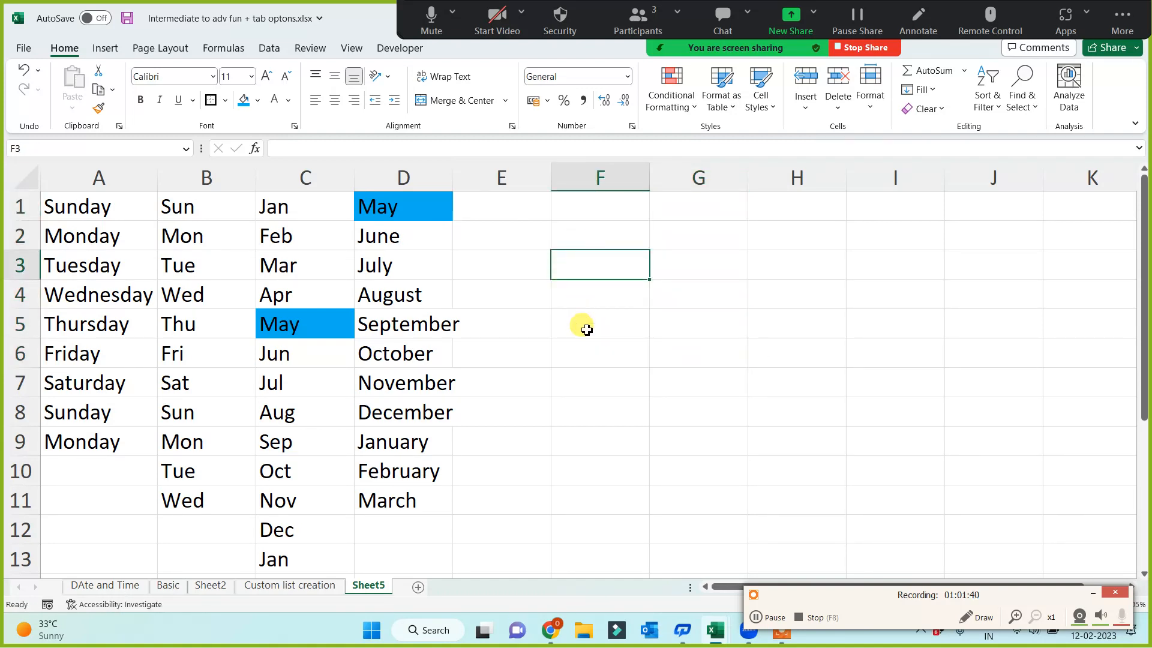
pyautogui.moveTo(75, 207); pyautogui.dragTo(437, 414)
pyautogui.click(682, 388)
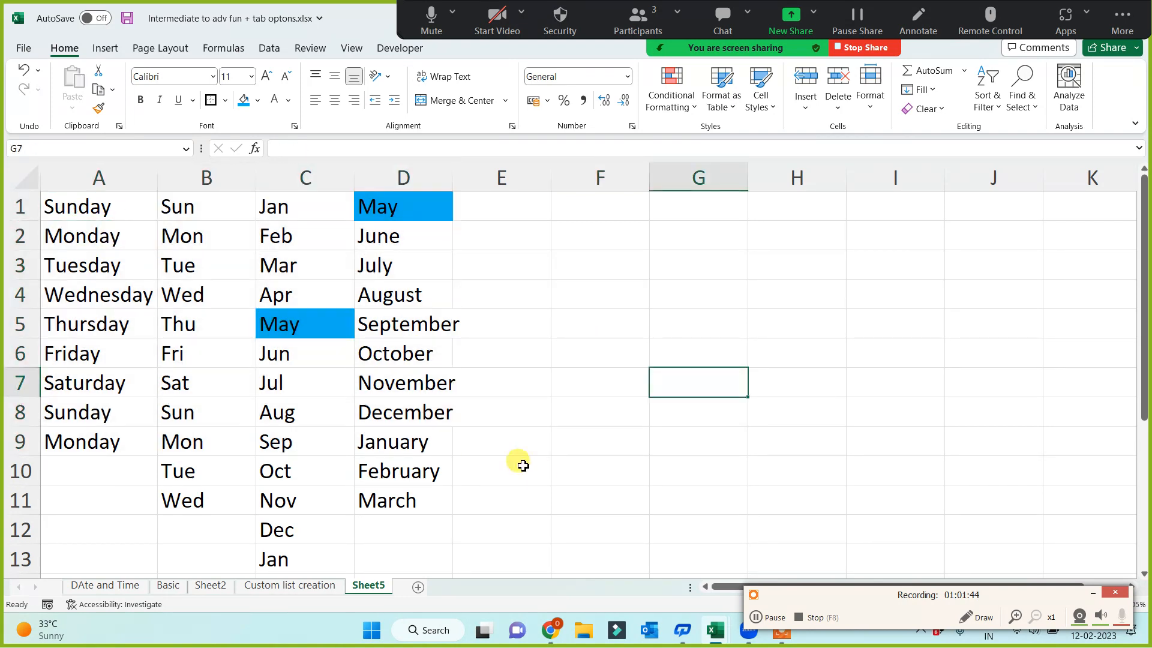
pyautogui.click(543, 433)
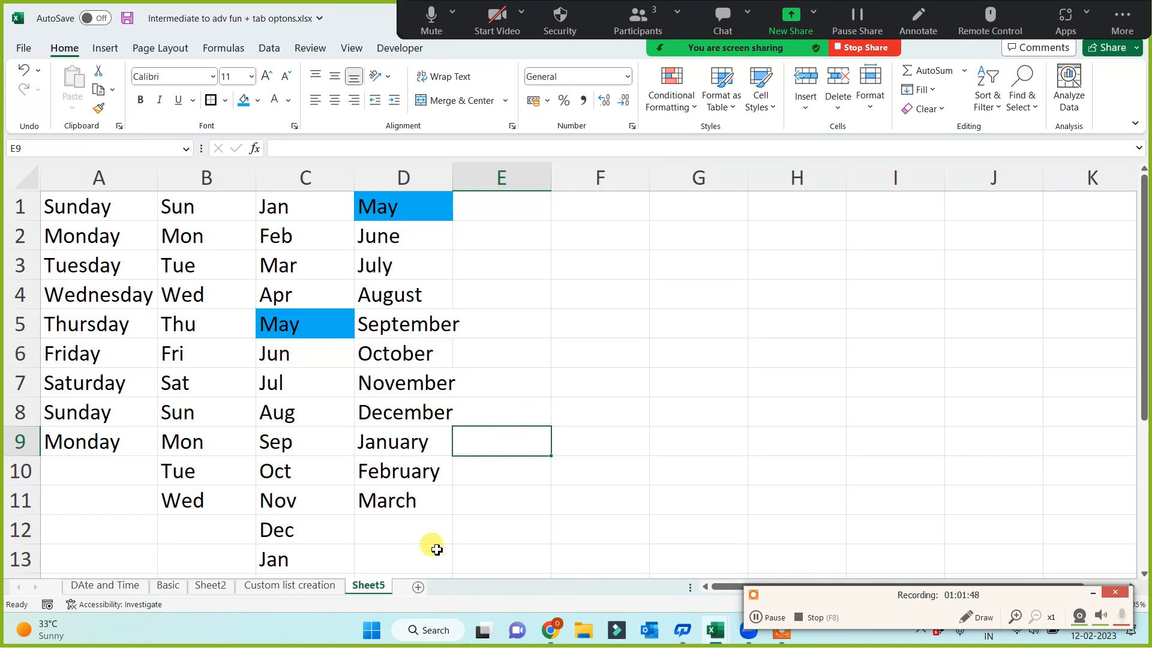
# Add a new worksheet and enter the formula =RANDBETWEEN(1000,5000) in A1
pyautogui.click(418, 587)
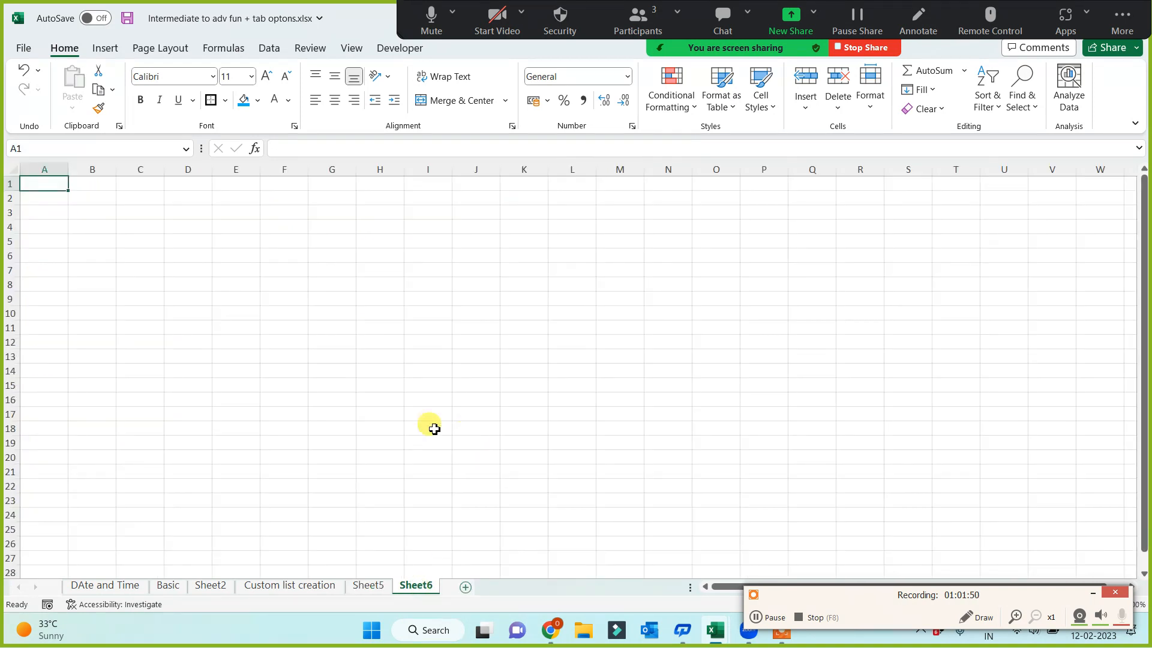
pyautogui.scroll(3, 381, 396)
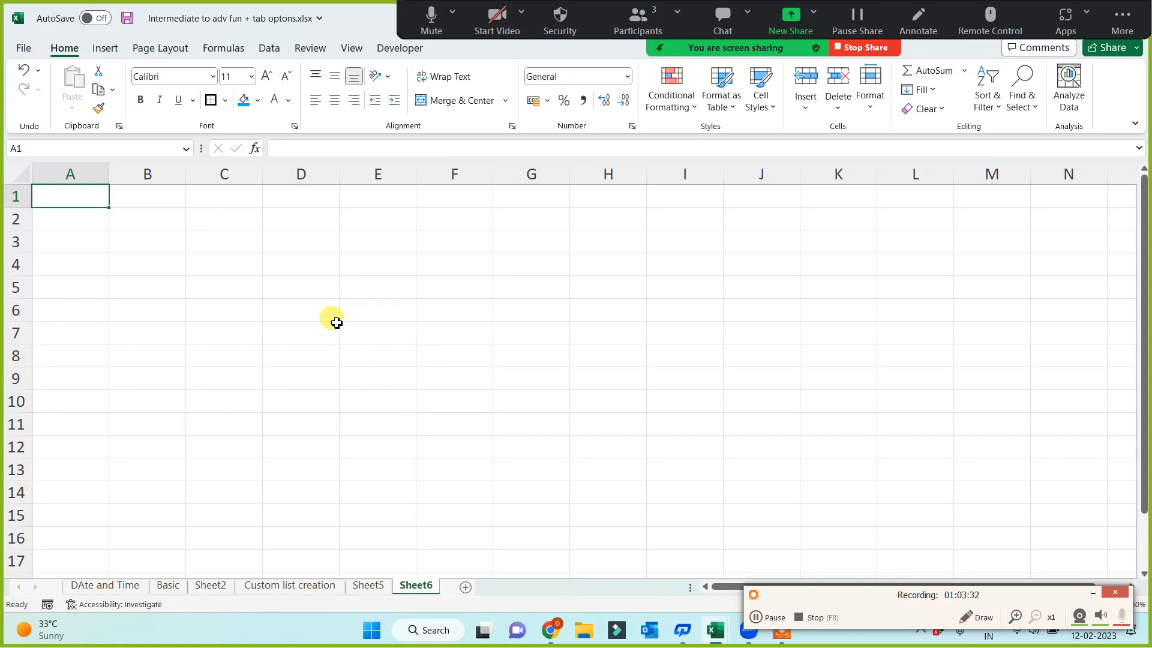
pyautogui.write('=rand')
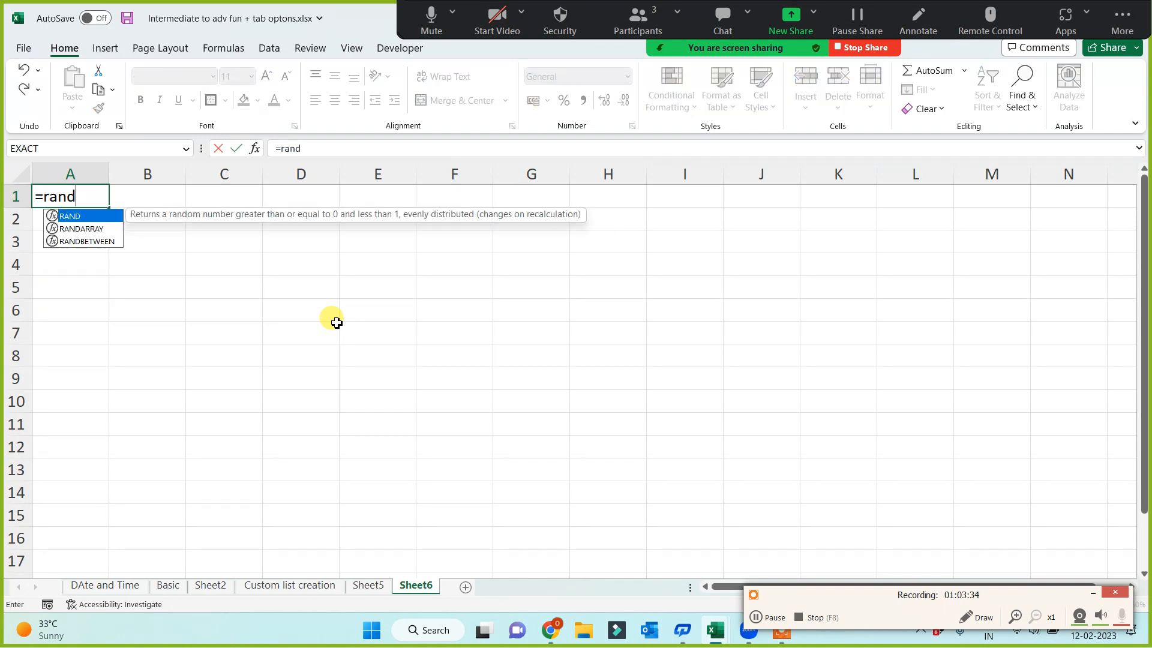
pyautogui.press('Down')
pyautogui.press('Down')
pyautogui.press('Tab')
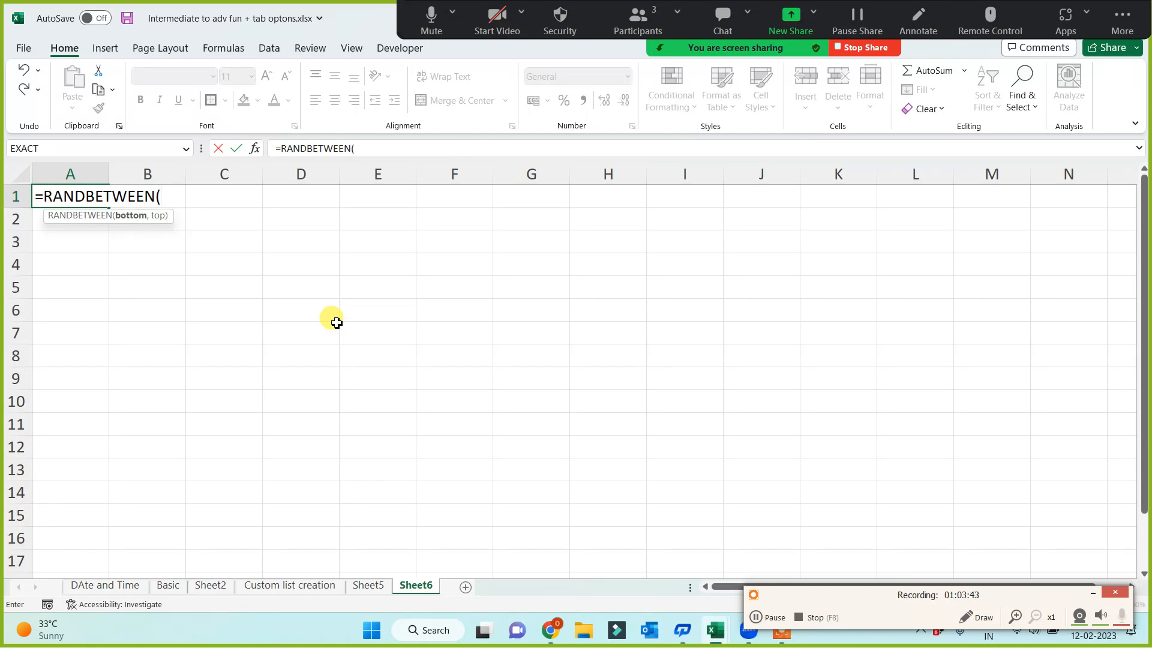
pyautogui.write('1000,5')
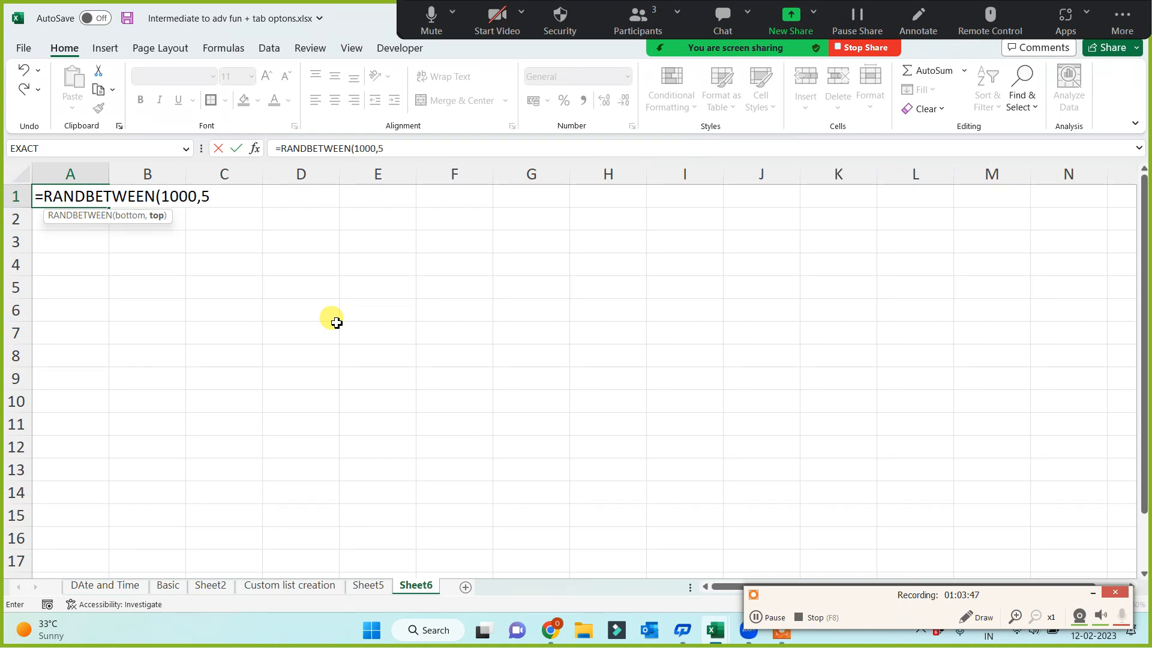
pyautogui.write('000)')
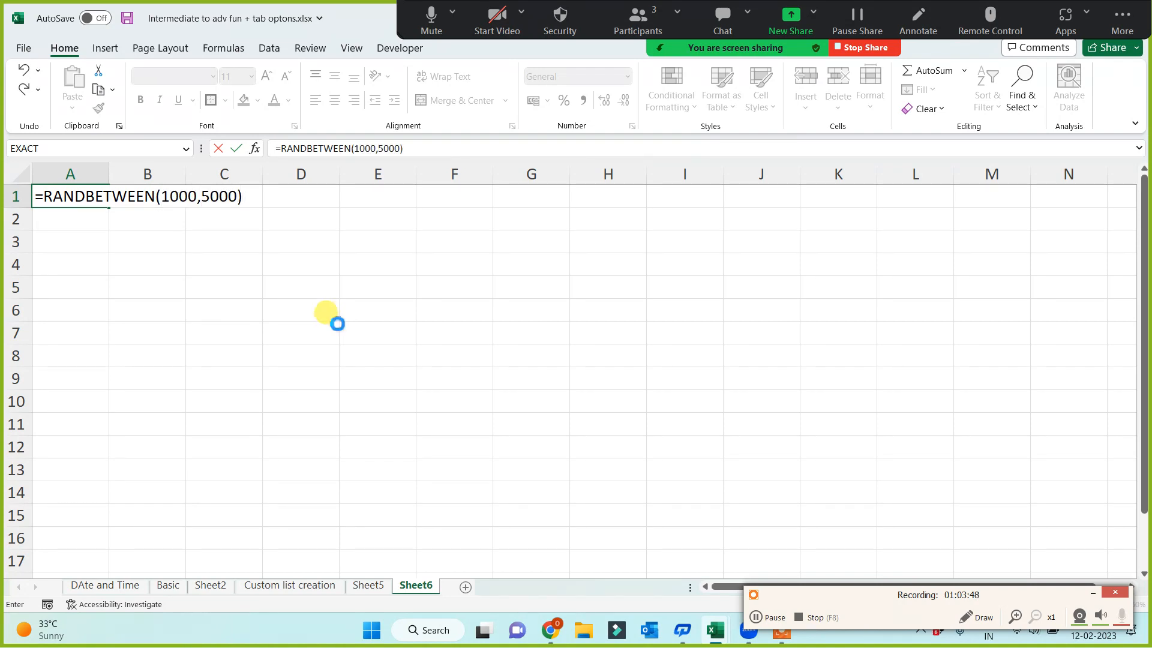
pyautogui.press('Return')
# Fill the RANDBETWEEN formula from A1 across and down through H13
pyautogui.click(92, 196)
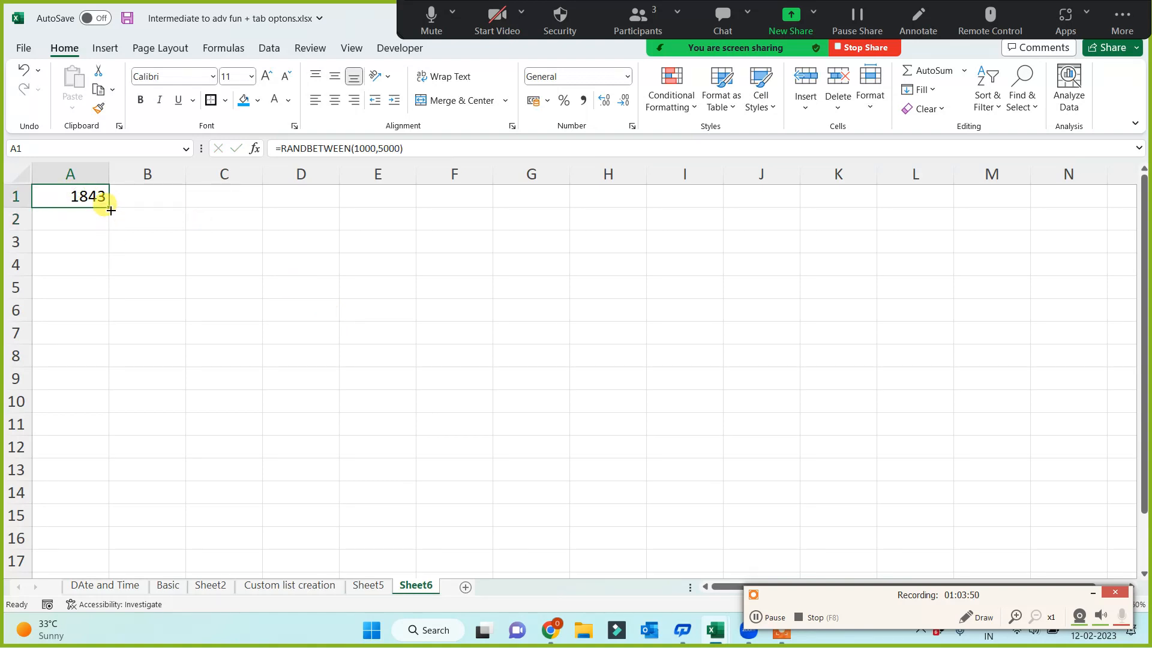
pyautogui.moveTo(109, 207)
pyautogui.mouseDown()
pyautogui.moveTo(646, 215)
pyautogui.moveTo(624, 473)
pyautogui.mouseUp()
pyautogui.moveTo(890, 422); pyautogui.dragTo(848, 372)
pyautogui.click(852, 374)
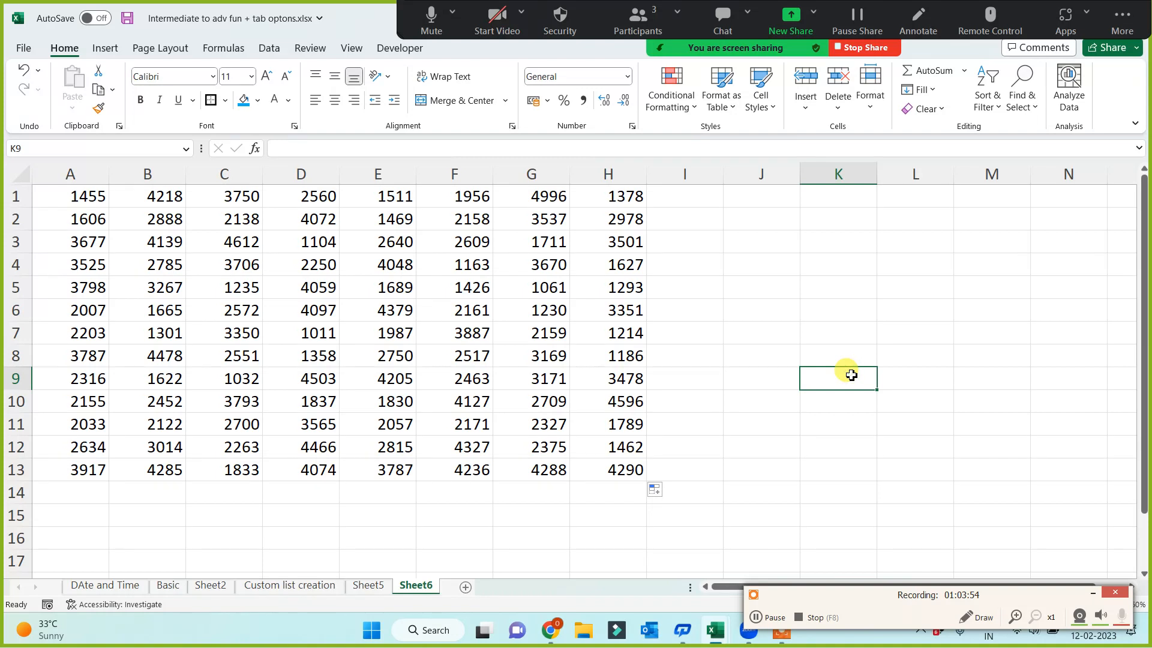
# Enter arbitrary text in J3 and J9 to make the random numbers recalculate, and clear it from column J
pyautogui.moveTo(88, 198); pyautogui.dragTo(613, 477)
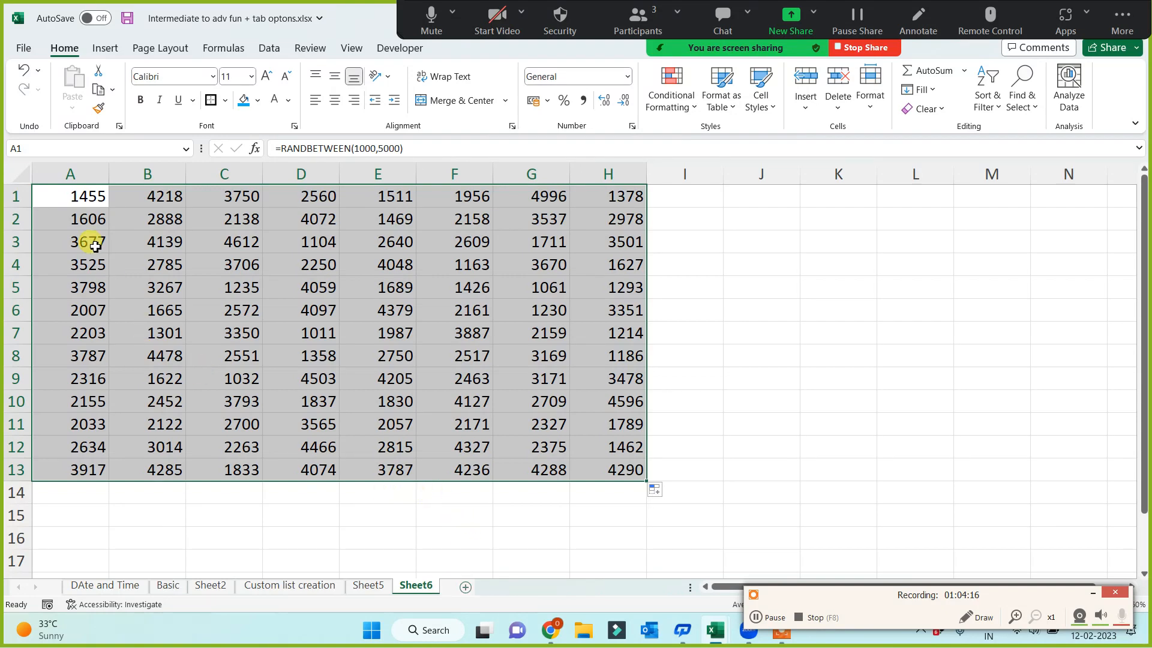
pyautogui.click(735, 244)
pyautogui.write('sdf')
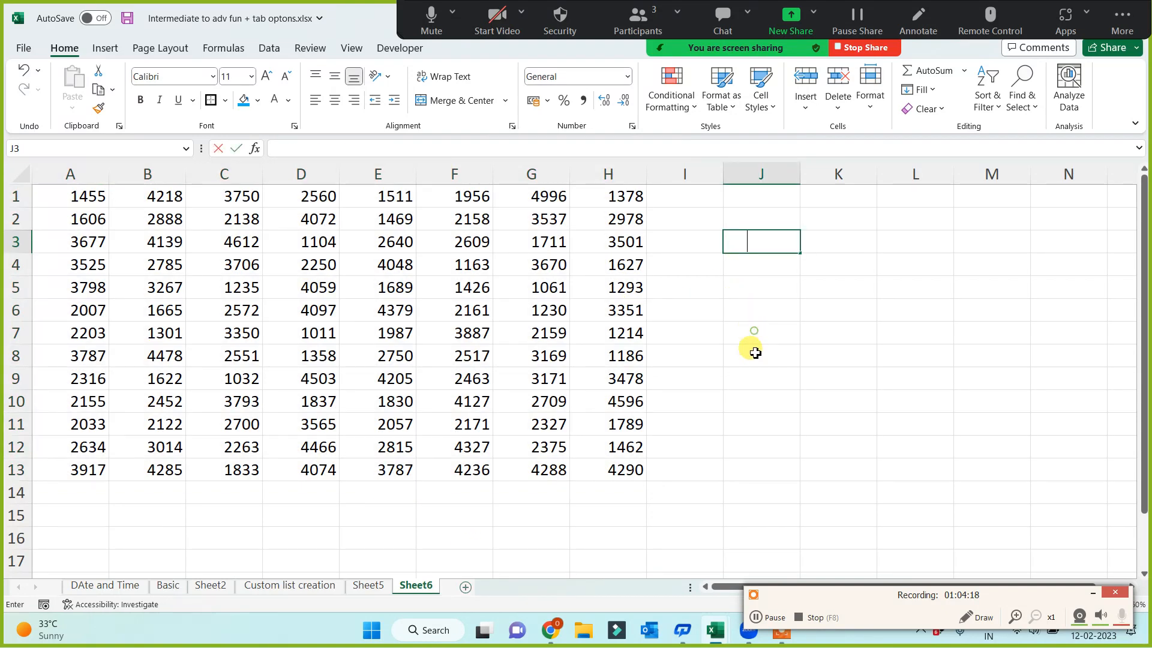
pyautogui.click(752, 376)
pyautogui.write('f')
pyautogui.press('Return')
pyautogui.moveTo(759, 213); pyautogui.dragTo(748, 455)
pyautogui.press('Delete')
pyautogui.click(714, 469)
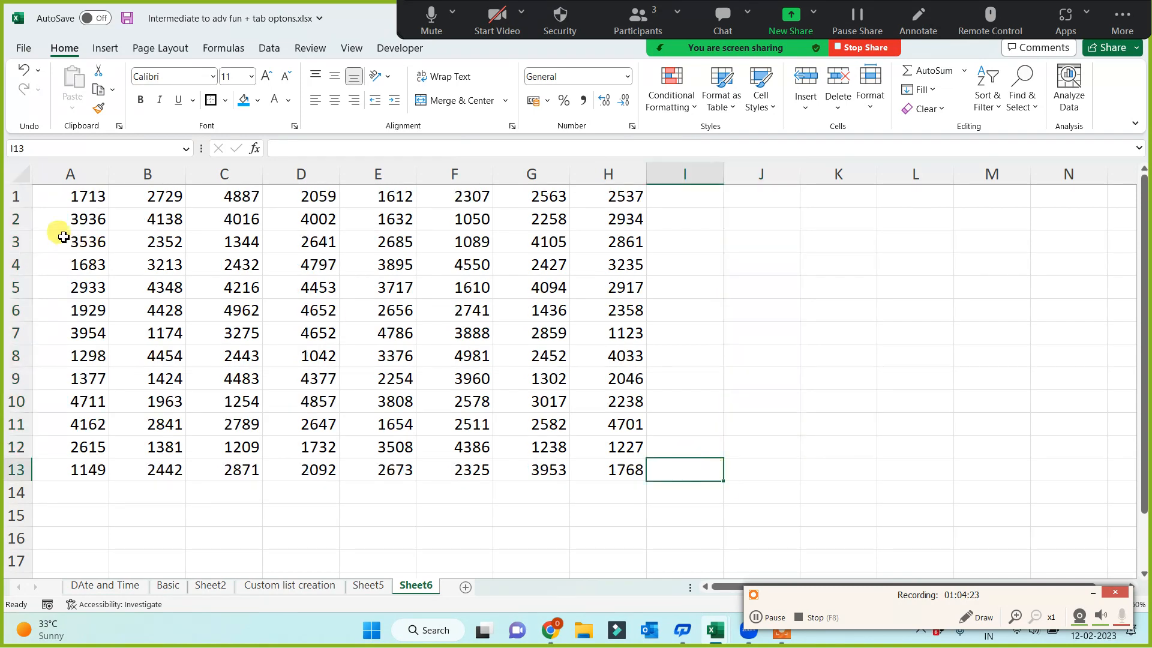
# Replace the RANDBETWEEN formulas in A1:H14 with static numbers by copying the range and pasting it in place as values
pyautogui.click(71, 197)
pyautogui.moveTo(114, 229); pyautogui.dragTo(611, 483)
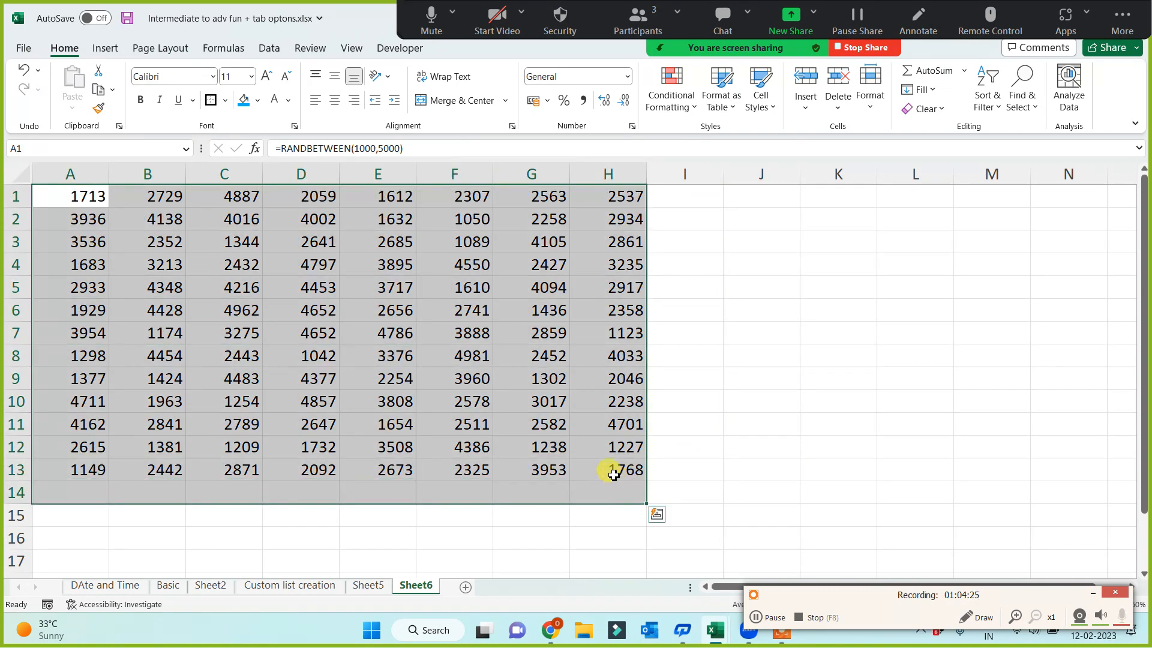
pyautogui.hotkey('ctrl', 'c')
pyautogui.hotkey('ctrl', 'alt', 'v')
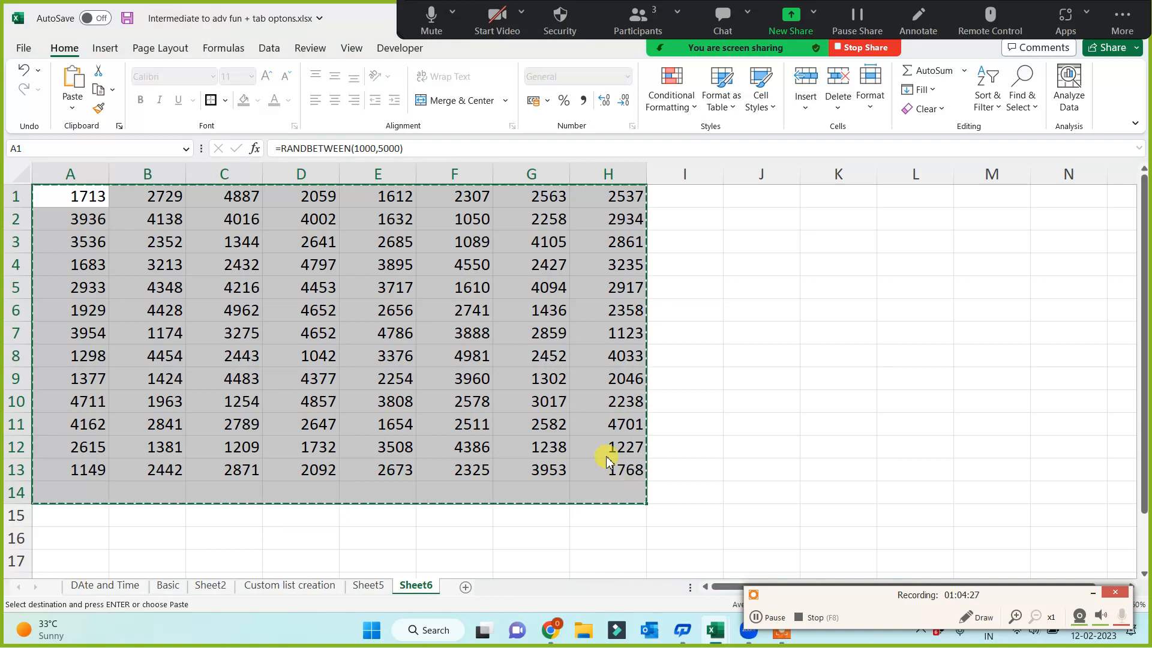
pyautogui.click(316, 327)
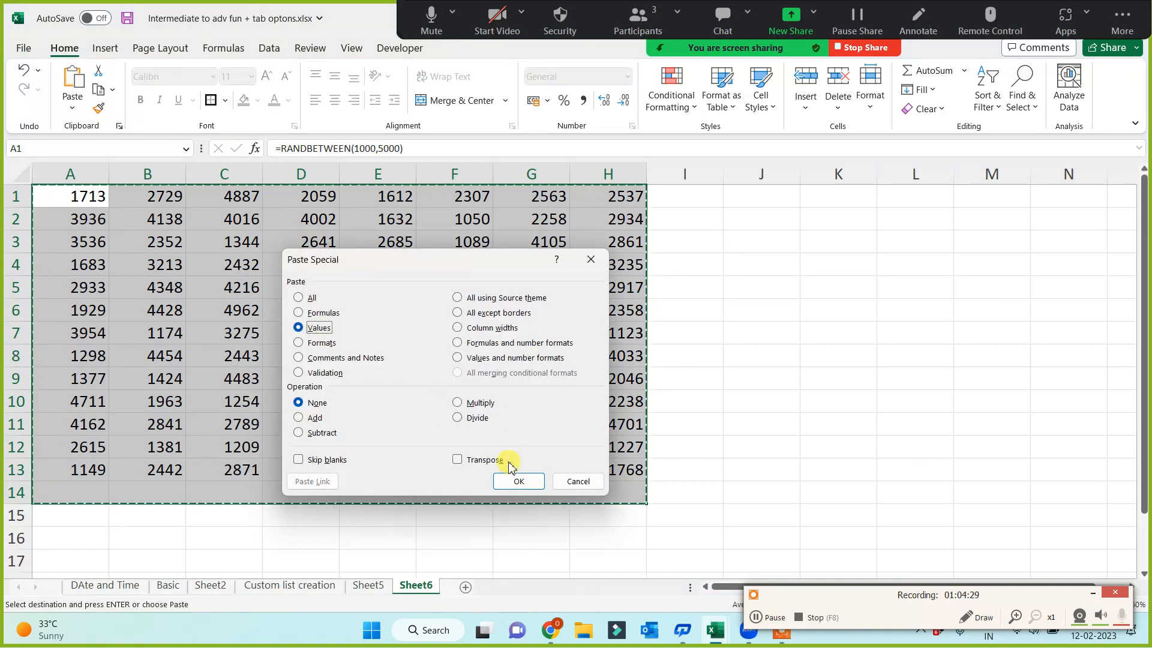
pyautogui.click(516, 481)
pyautogui.click(792, 402)
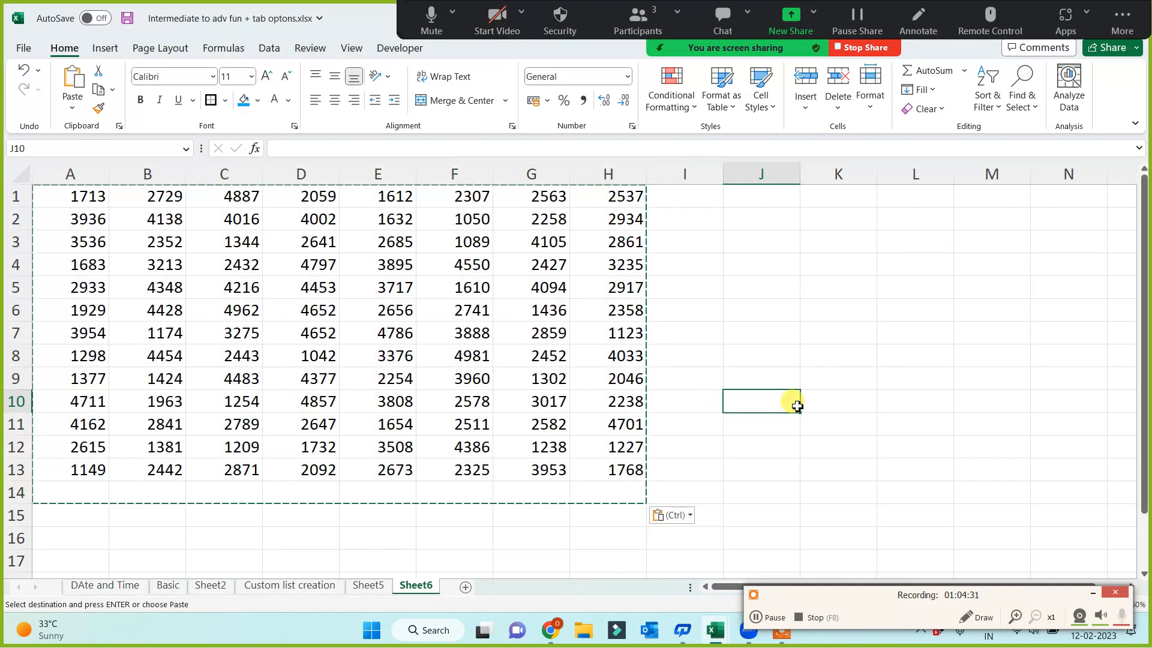
pyautogui.click(768, 382)
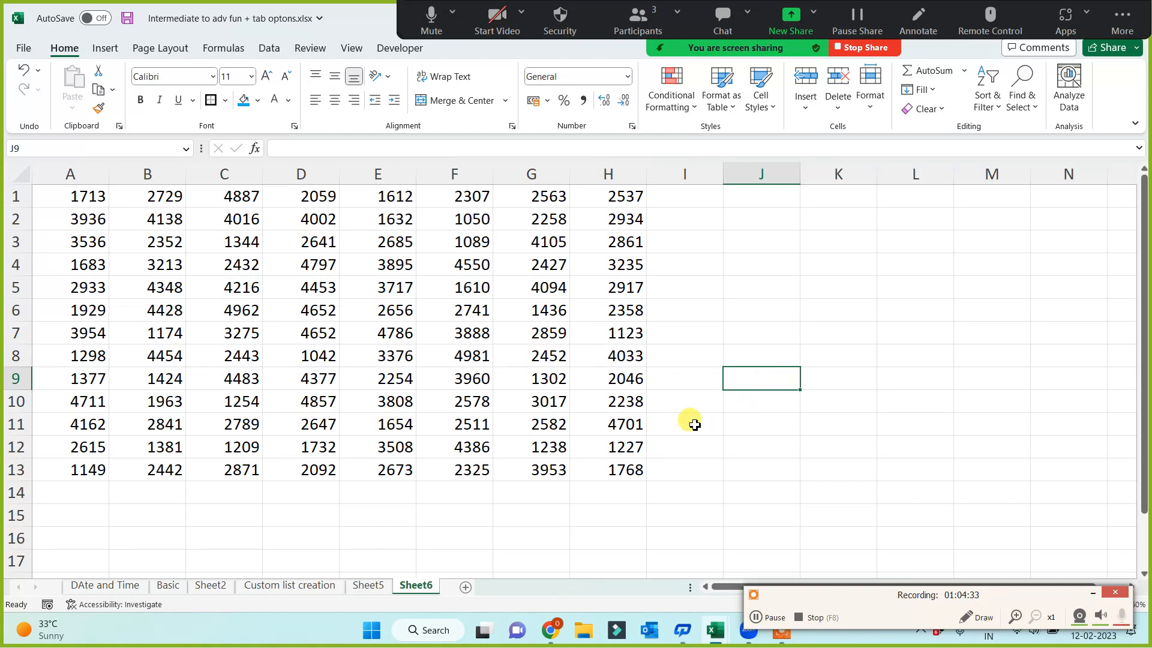
# Apply an outside border around the number table A1:H13
pyautogui.moveTo(90, 196); pyautogui.dragTo(607, 482)
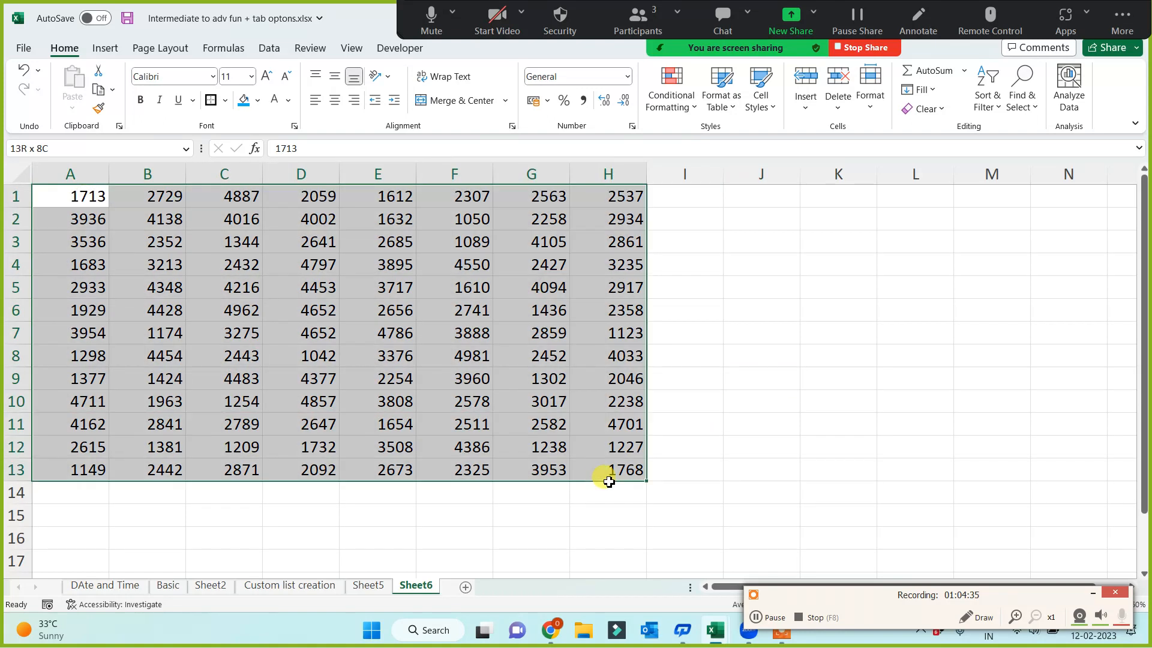
pyautogui.click(210, 100)
pyautogui.click(806, 313)
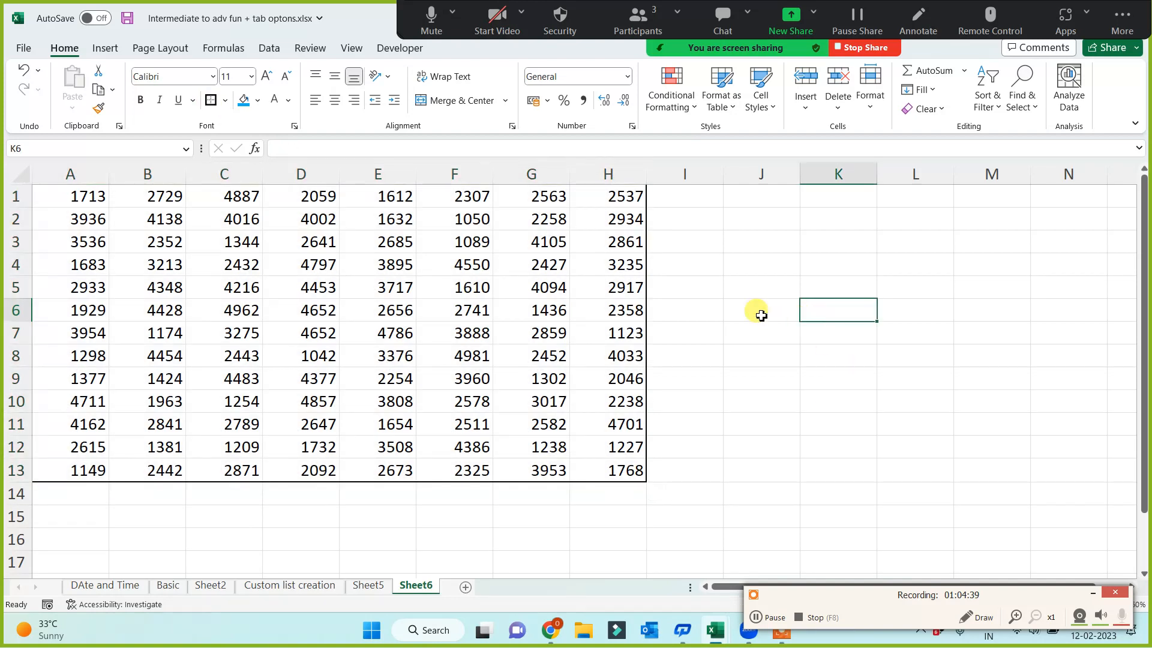
pyautogui.click(754, 305)
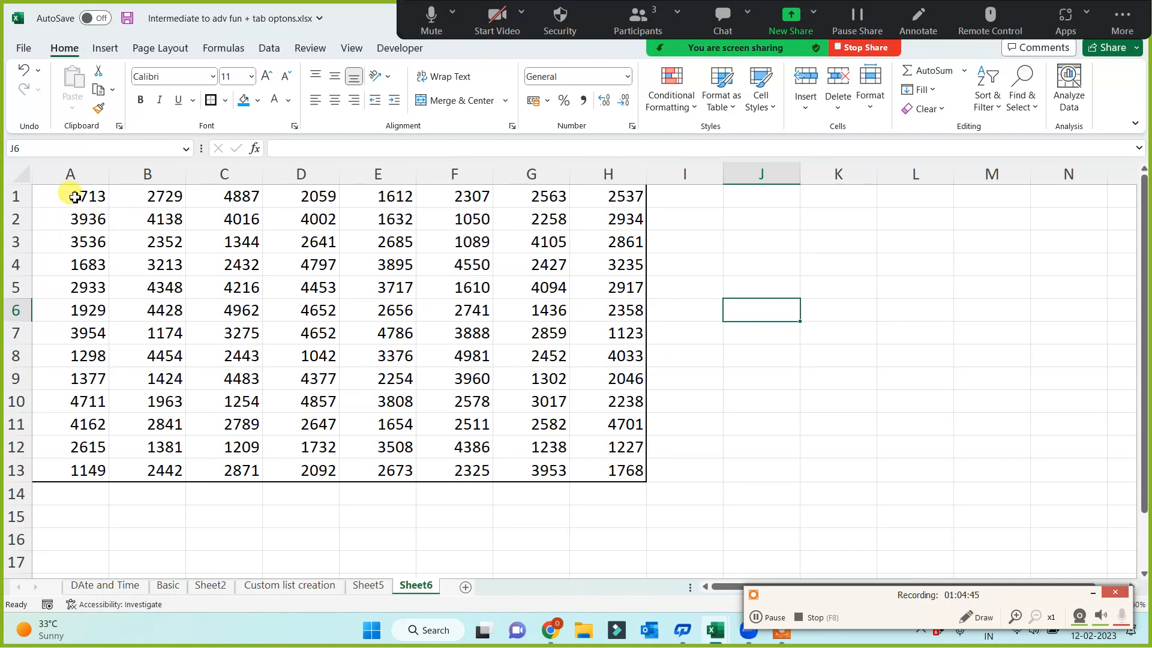
pyautogui.moveTo(75, 197); pyautogui.dragTo(619, 470)
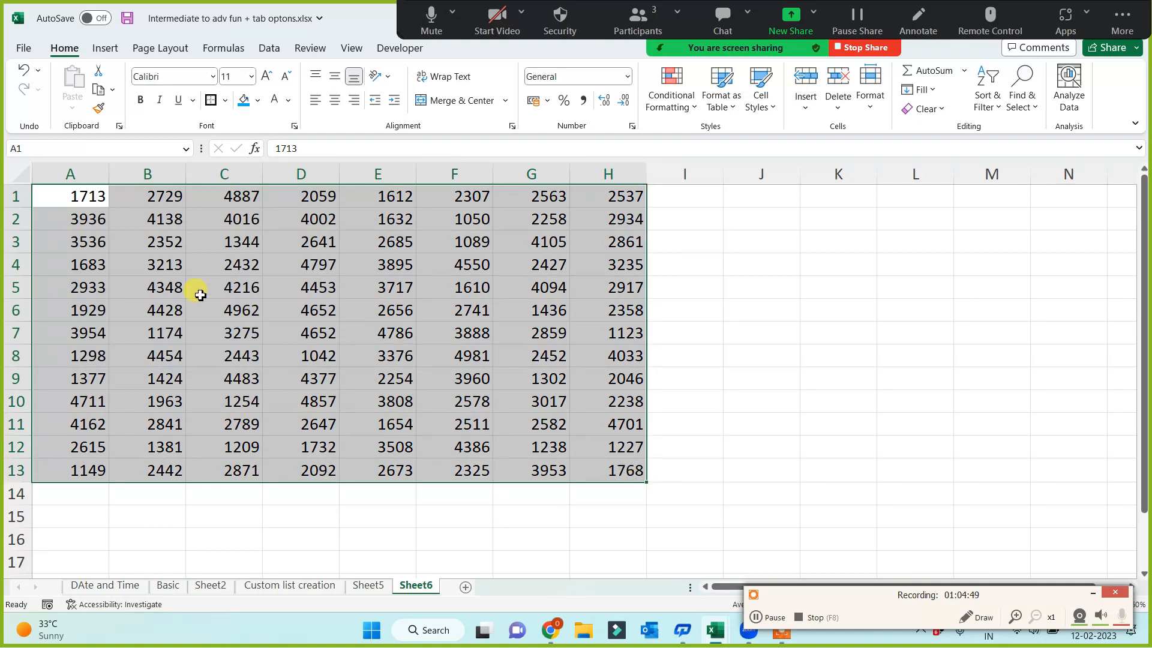
# Enter a MAX formula in J5 that returns the highest number in A1:H13
pyautogui.click(798, 297)
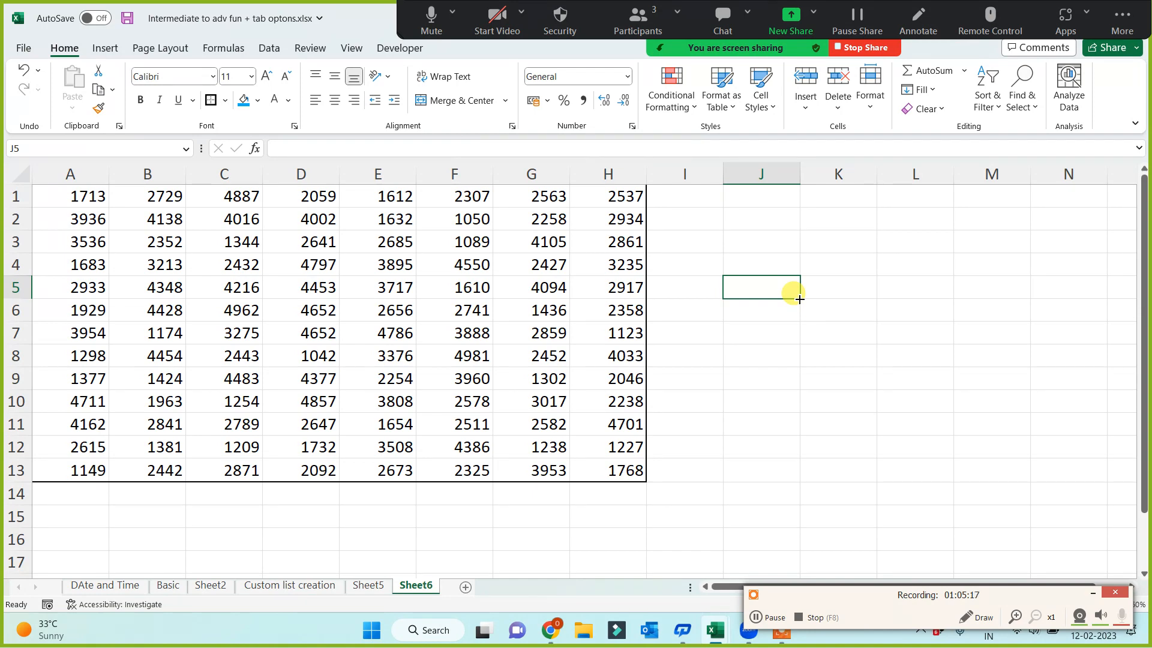
pyautogui.write('=max(')
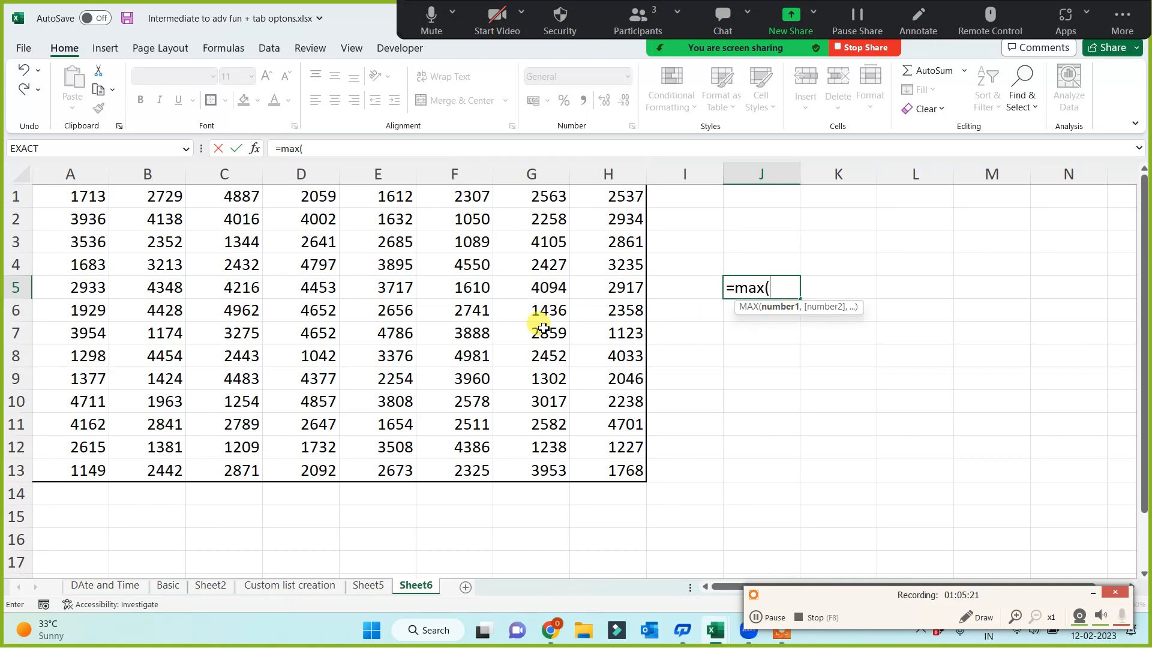
pyautogui.moveTo(79, 196); pyautogui.dragTo(613, 469)
pyautogui.write(')')
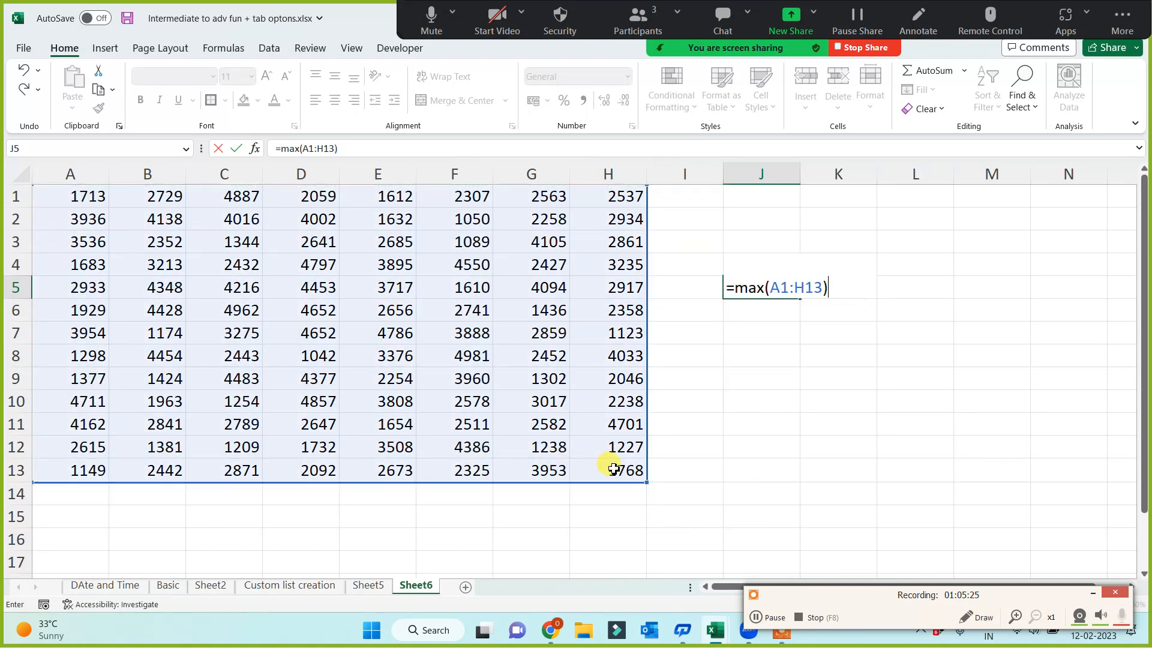
pyautogui.press('Return')
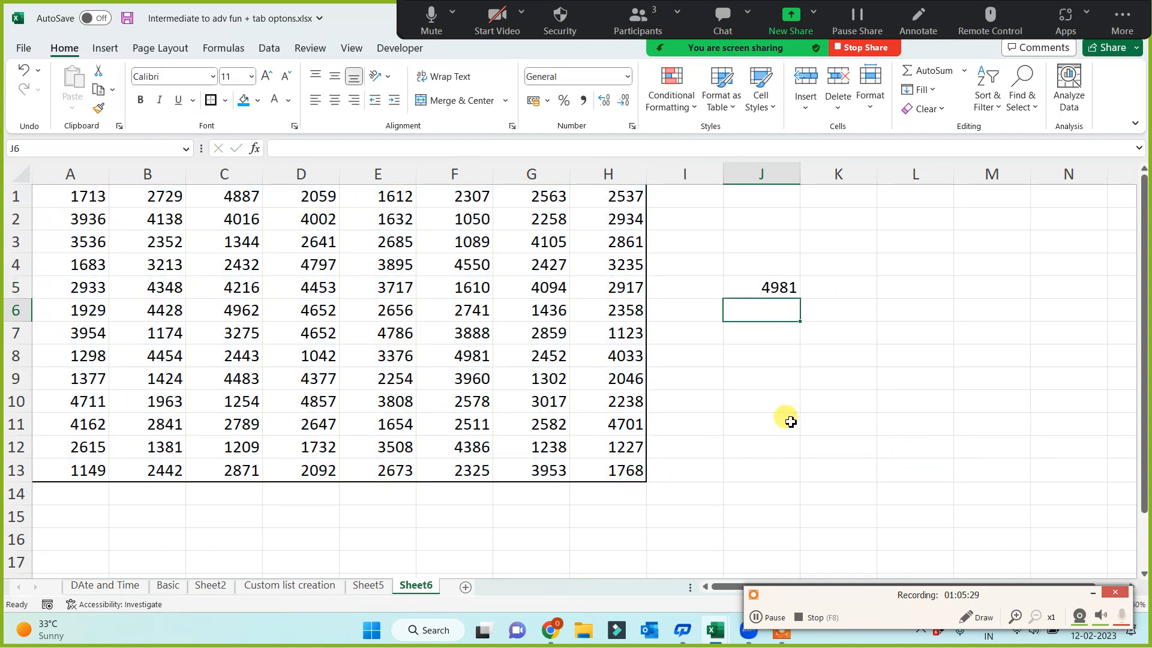
# Merge and center J5:K6 and align the MAX result vertically to the middle
pyautogui.click(762, 292)
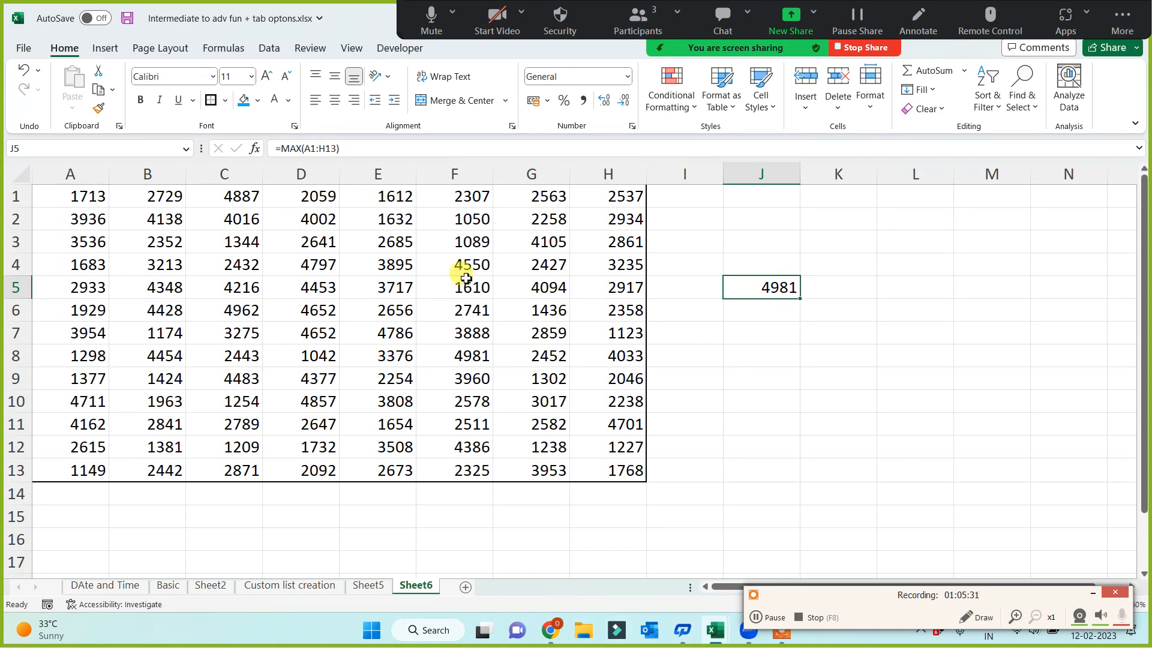
pyautogui.moveTo(754, 286); pyautogui.dragTo(853, 329)
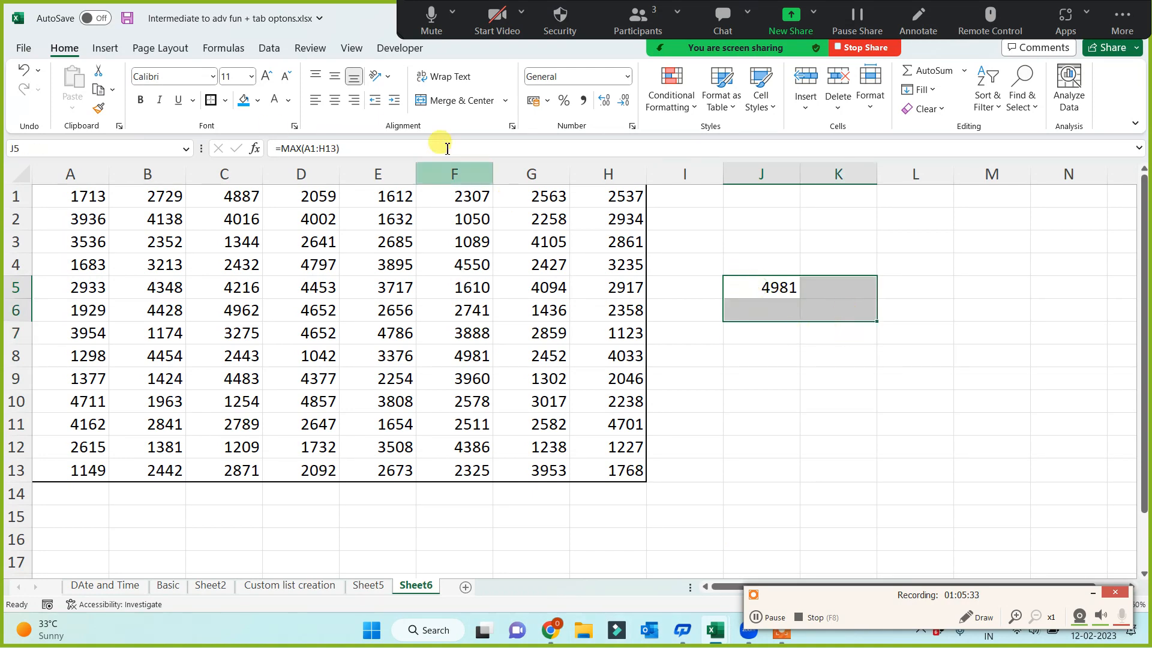
pyautogui.click(457, 101)
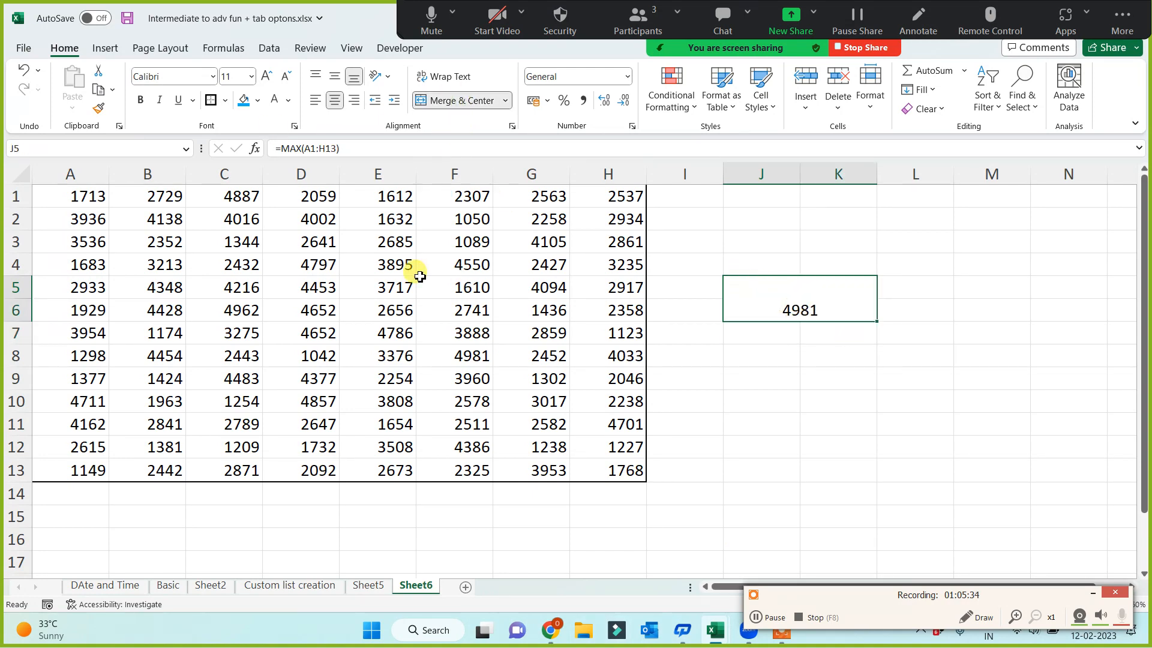
pyautogui.click(333, 80)
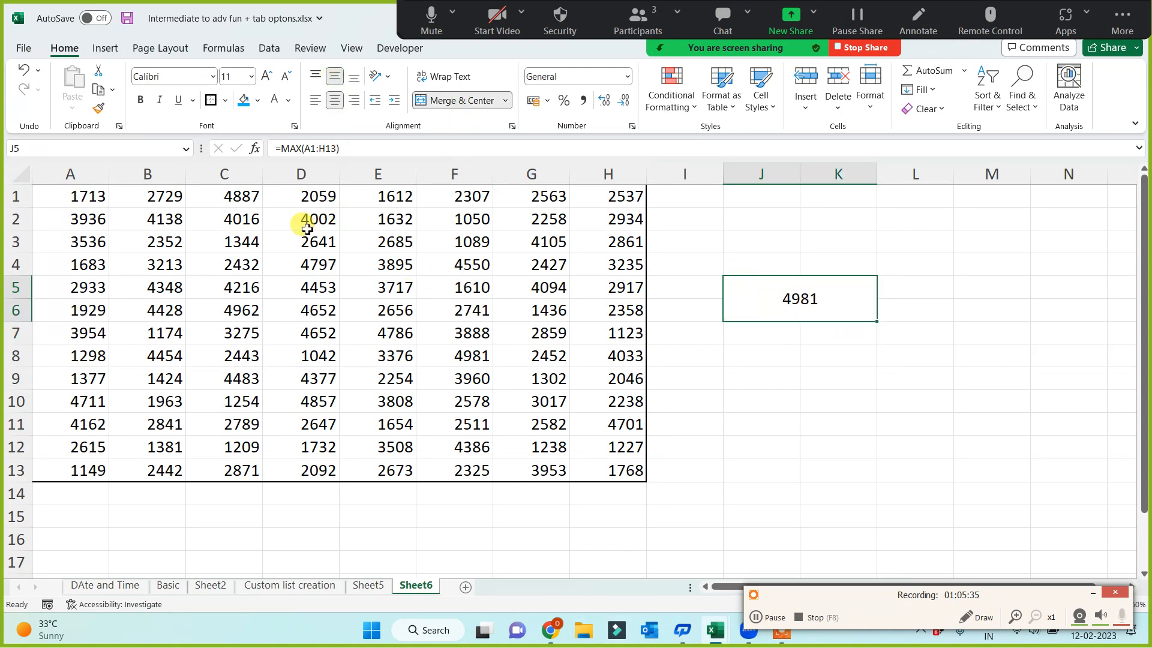
# Enlarge the font of the merged MAX cell to 22 and fill the cell with blue
pyautogui.click(266, 78)
pyautogui.click(265, 78)
pyautogui.click(266, 78)
pyautogui.click(266, 78)
pyautogui.click(266, 78)
pyautogui.click(266, 78)
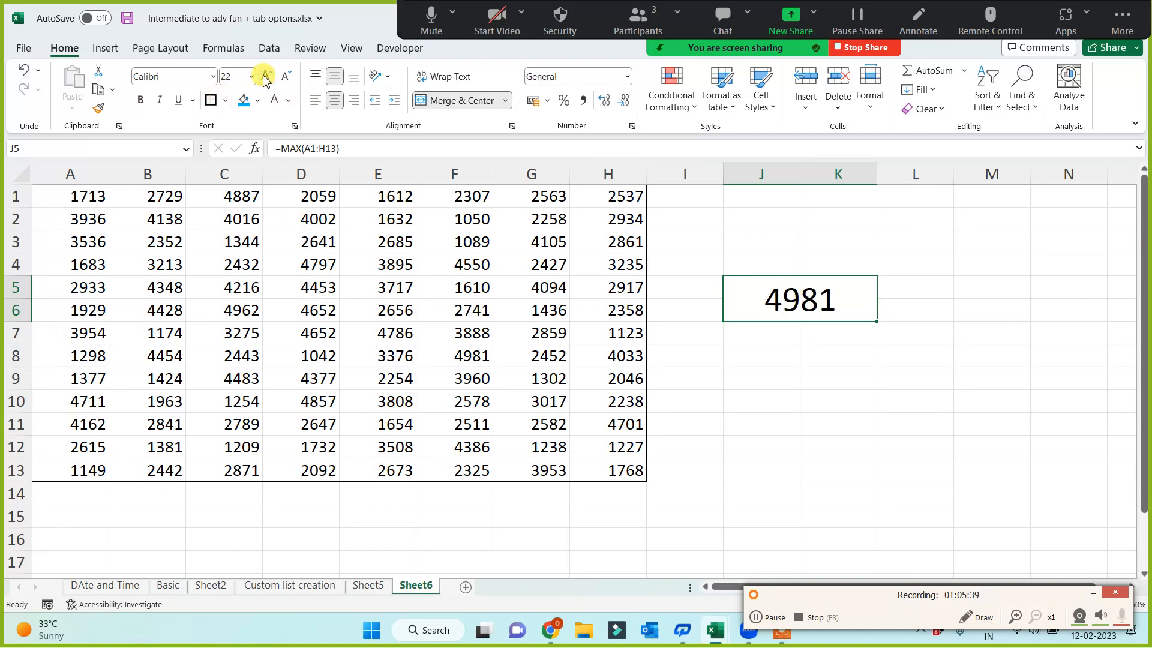
pyautogui.click(243, 100)
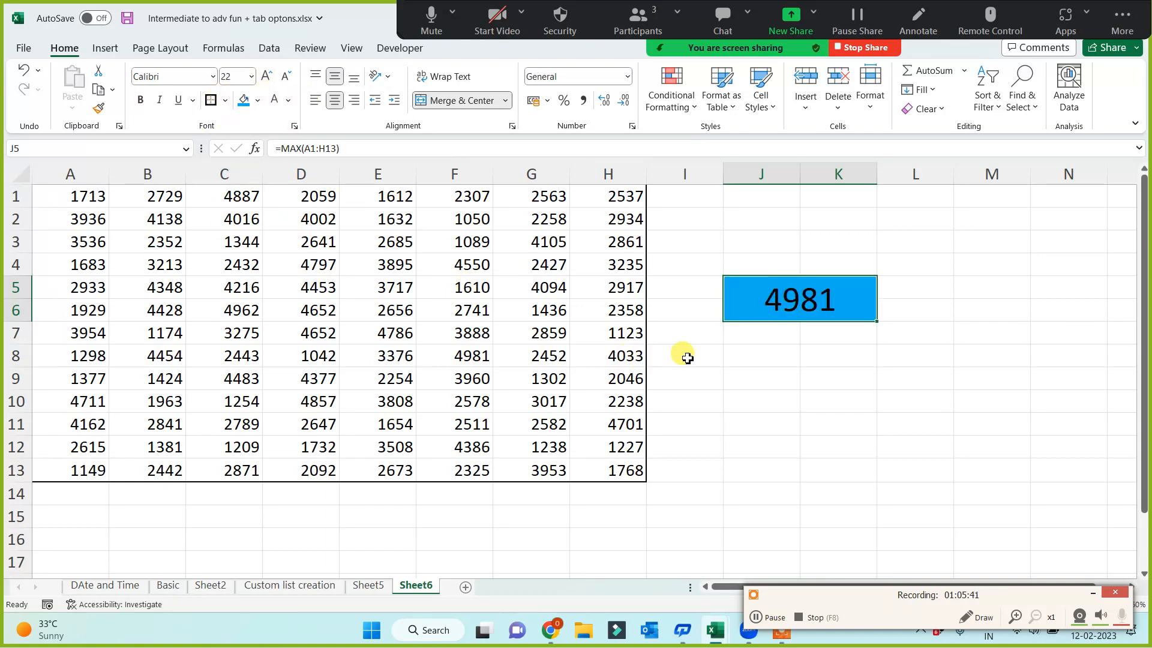
# Enter the labels Large, Small and Rank in cells J9 to J11
pyautogui.click(751, 361)
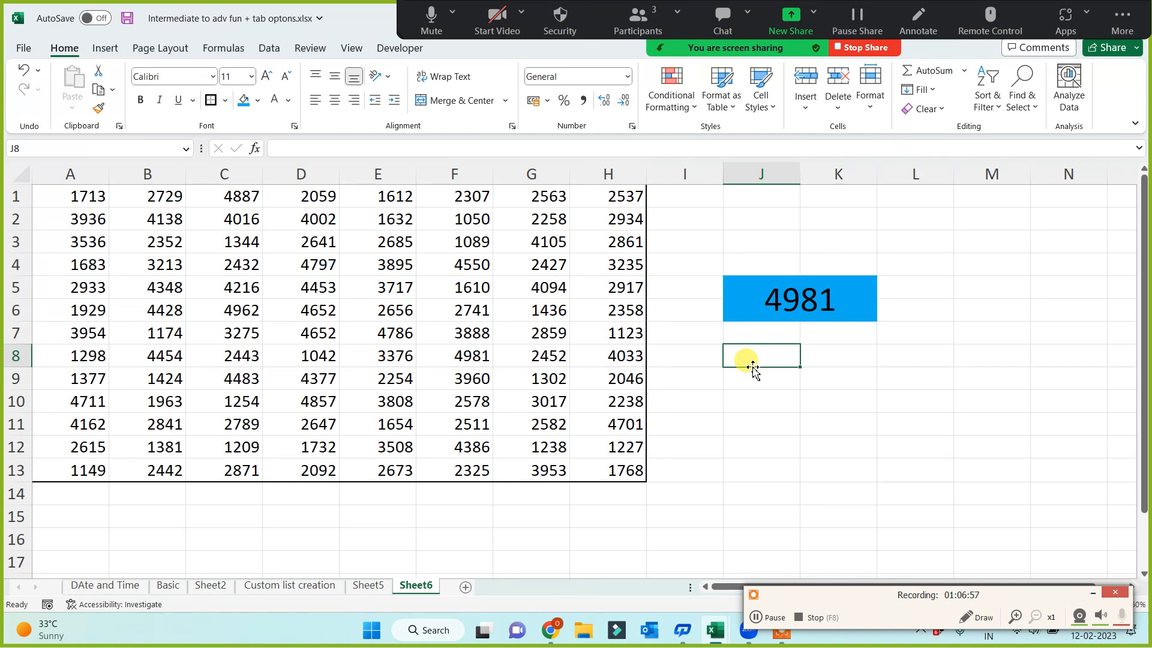
pyautogui.click(750, 387)
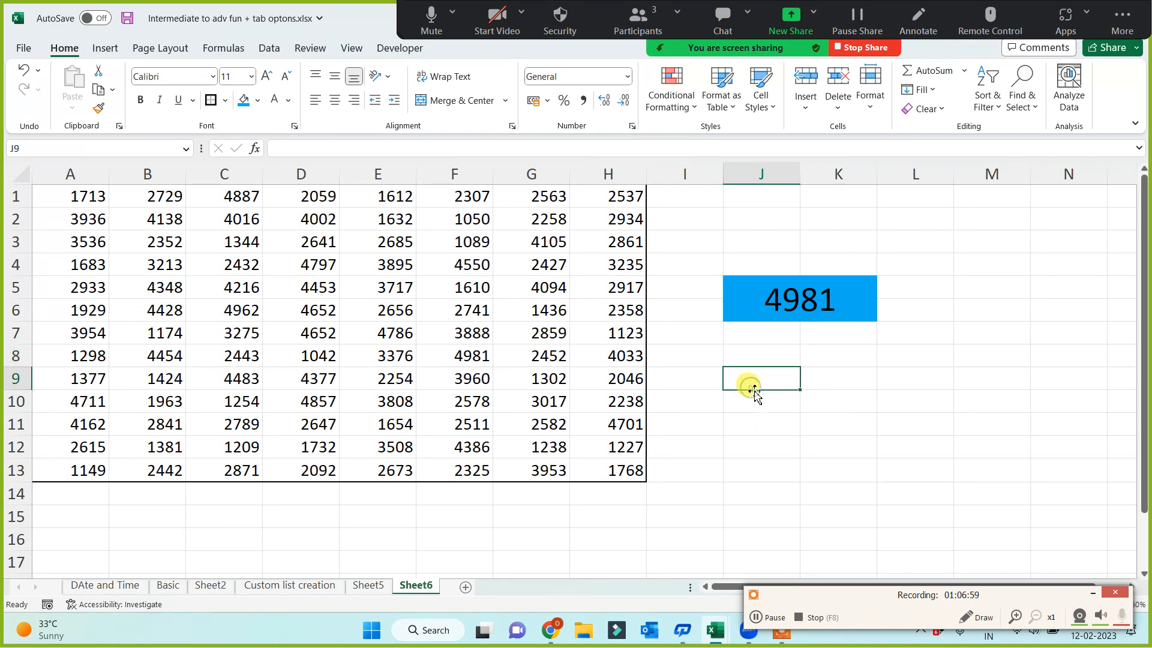
pyautogui.write('Large')
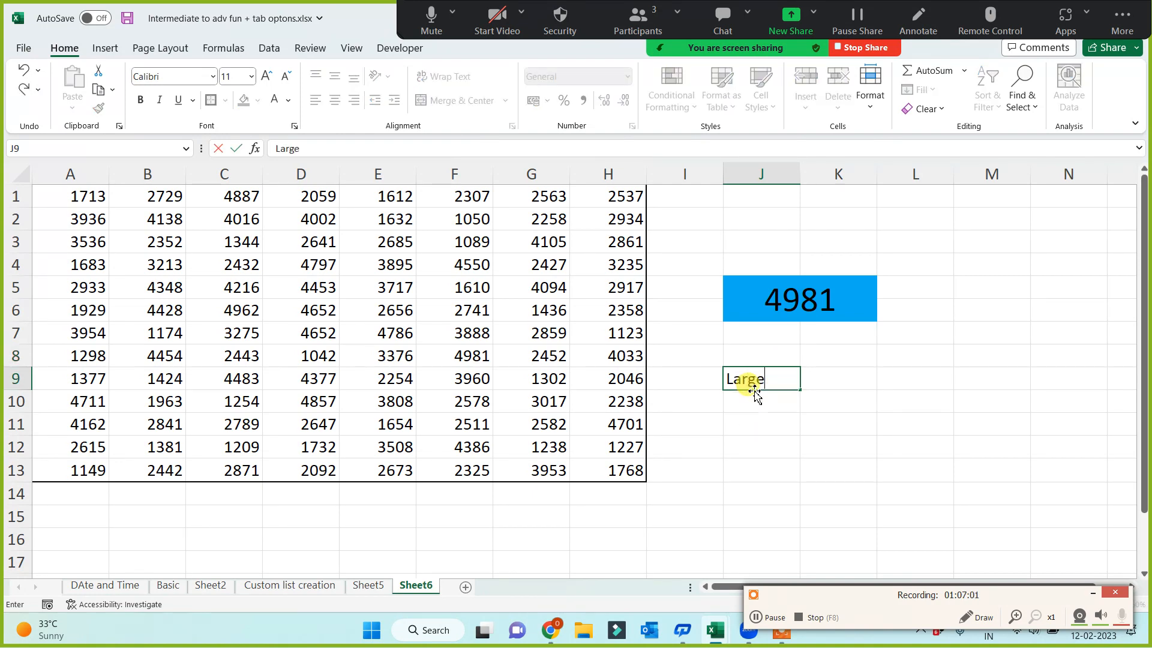
pyautogui.press('Return')
pyautogui.write('Small')
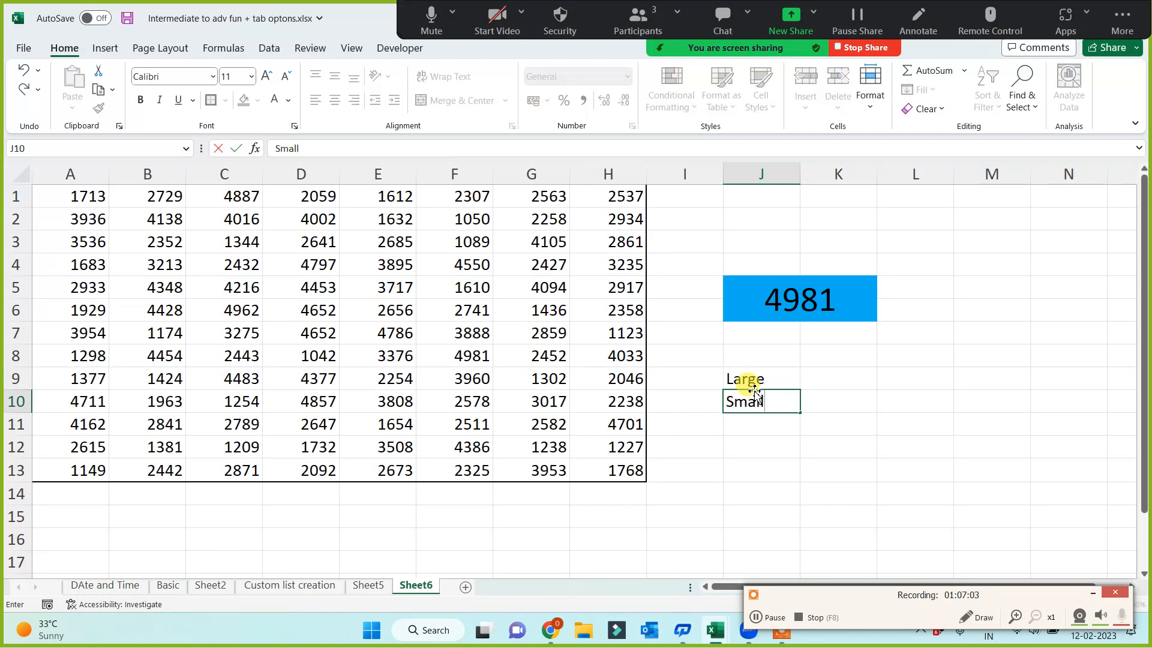
pyautogui.press('Return')
pyautogui.write('RAnk')
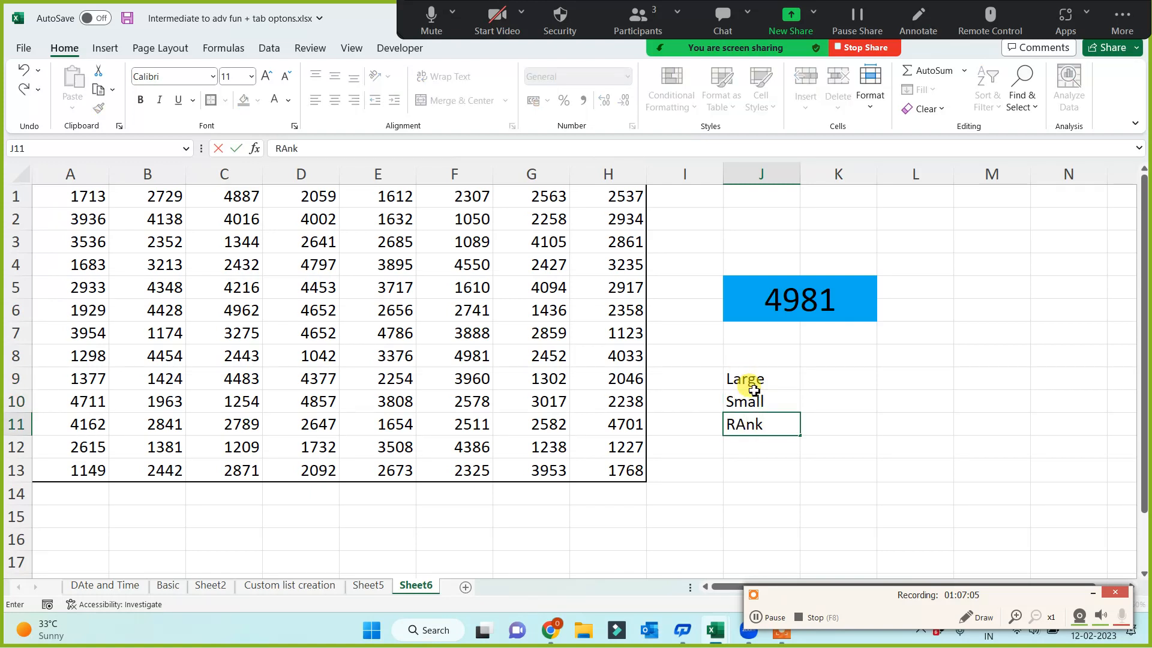
pyautogui.press('Return')
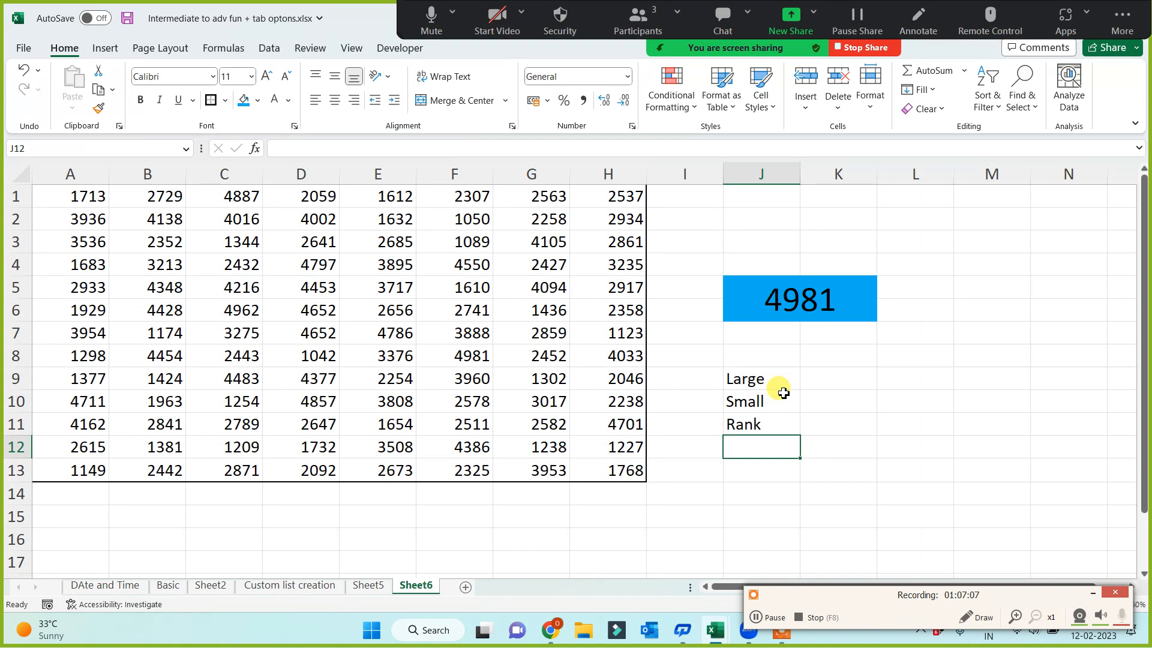
pyautogui.click(849, 386)
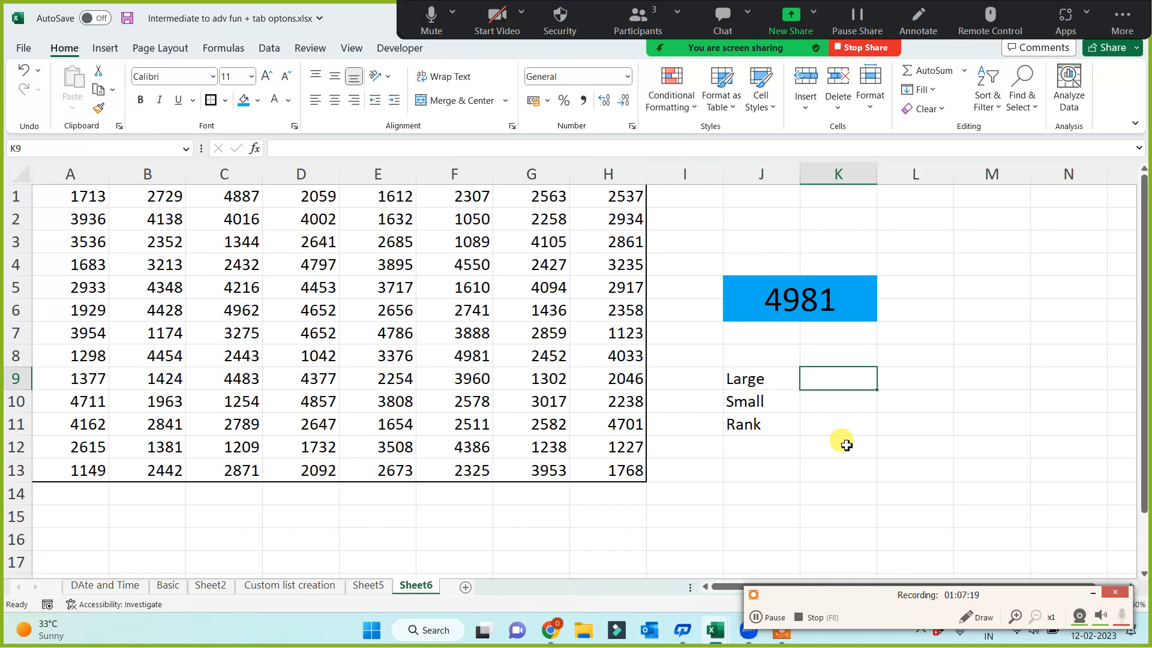
pyautogui.moveTo(778, 378); pyautogui.dragTo(771, 421)
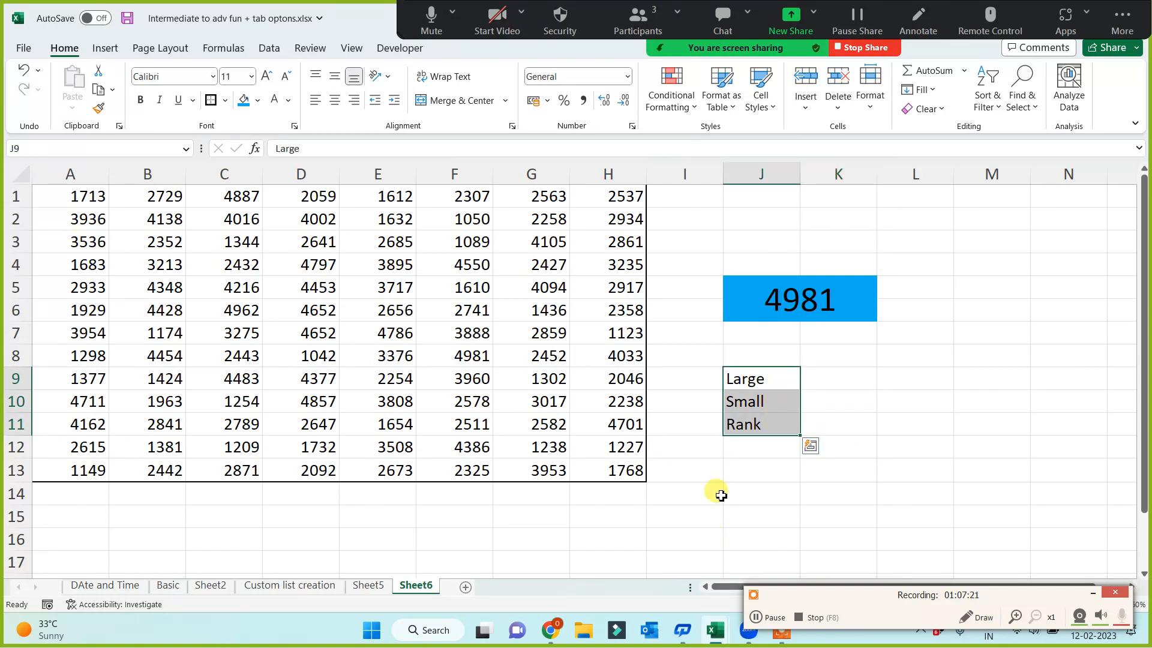
pyautogui.click(727, 477)
# Enter =LARGE(A1:H13,1) in K9 to return the largest number in the table
pyautogui.click(849, 378)
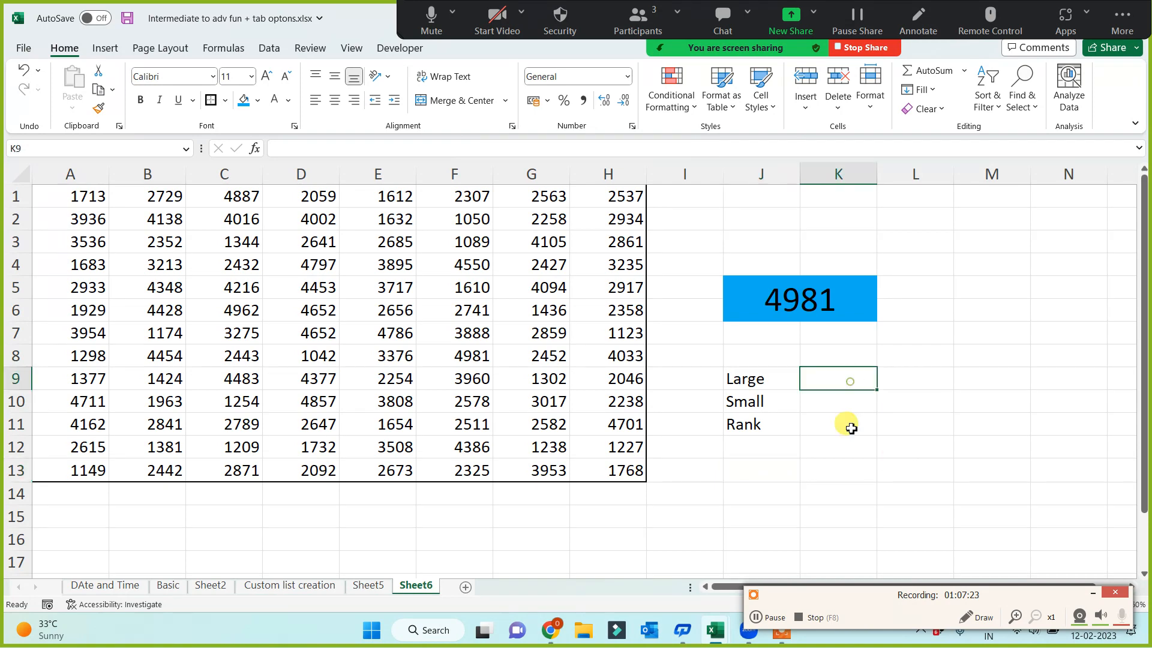
pyautogui.write('=large(')
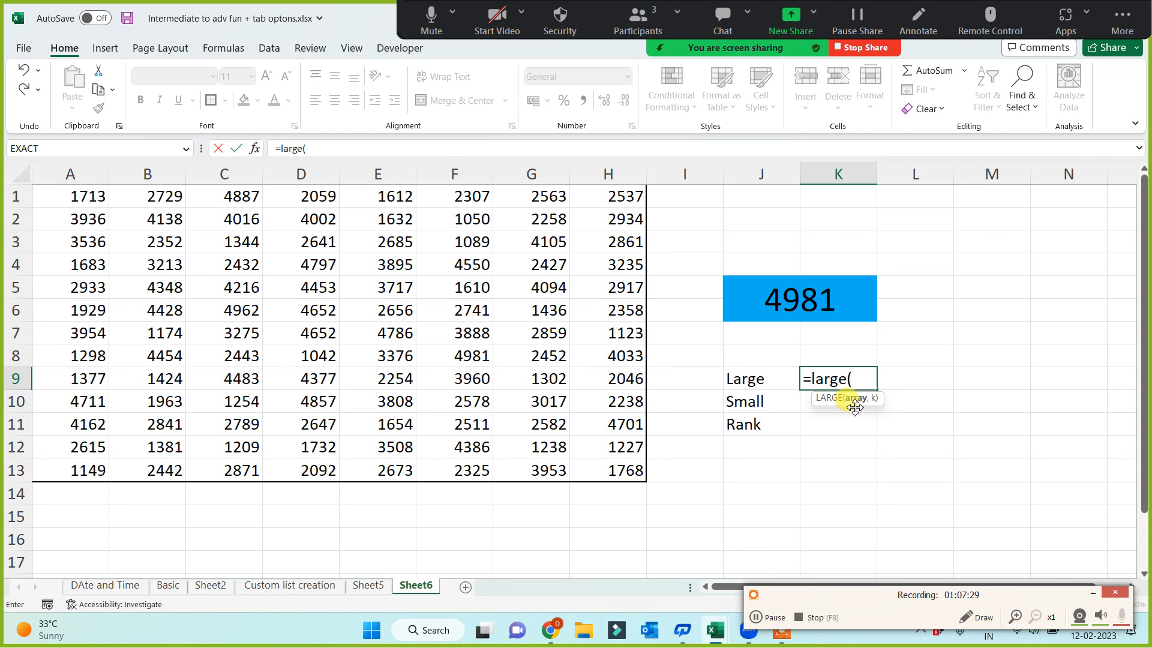
pyautogui.moveTo(90, 201); pyautogui.dragTo(596, 470)
pyautogui.write(',')
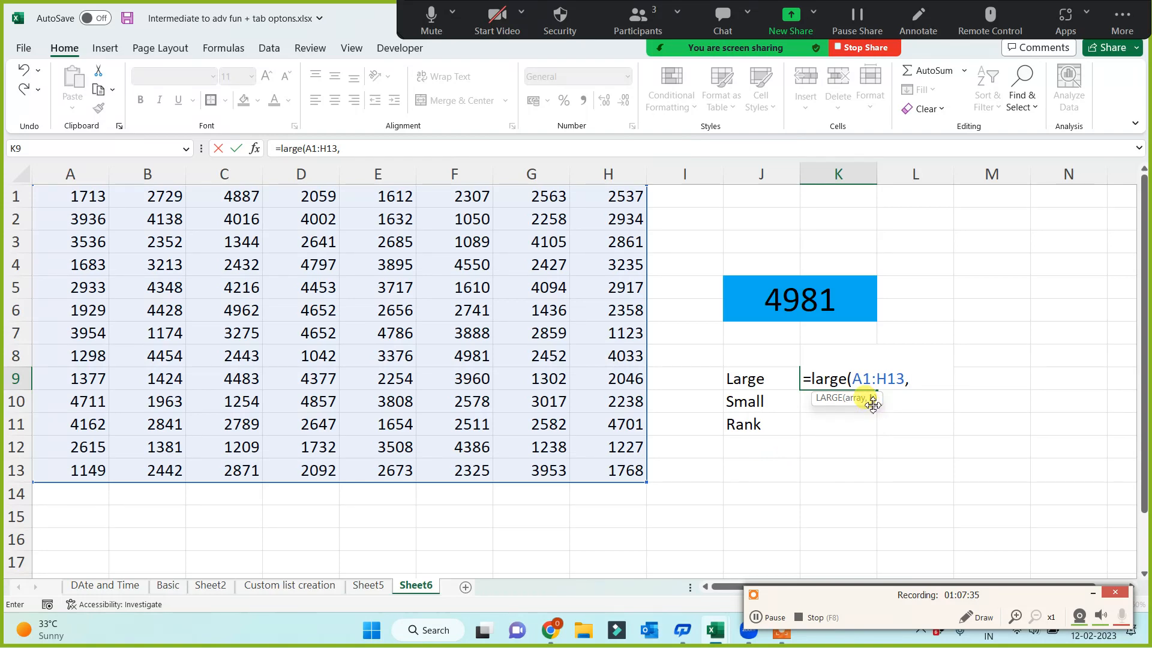
pyautogui.write('1)')
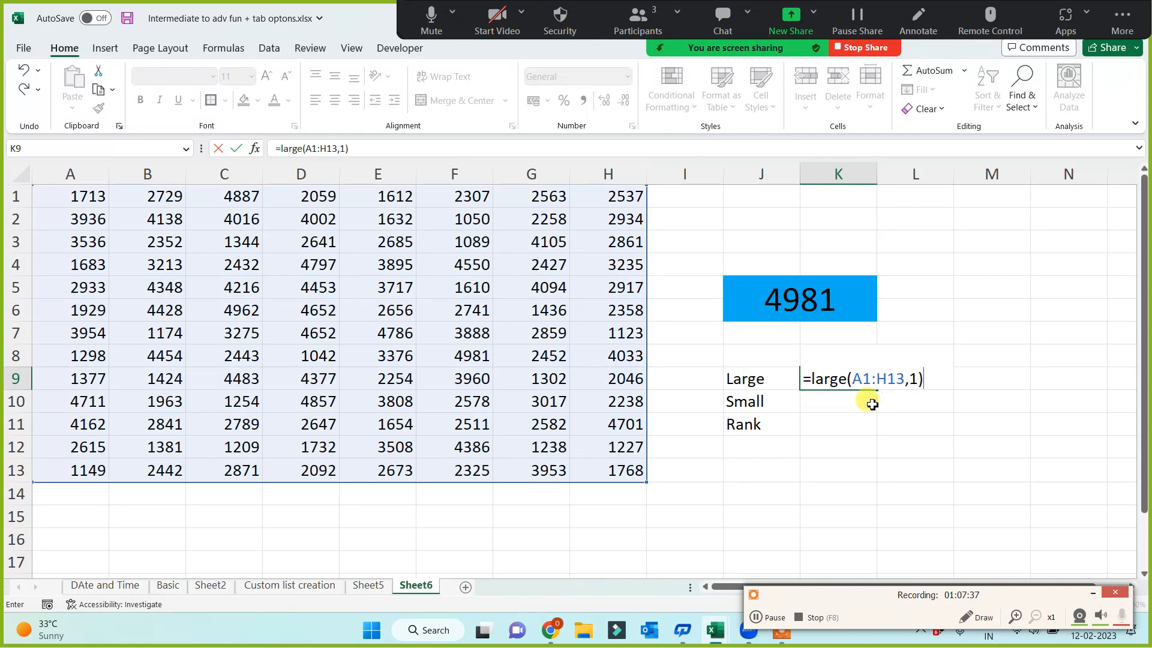
pyautogui.press('Return')
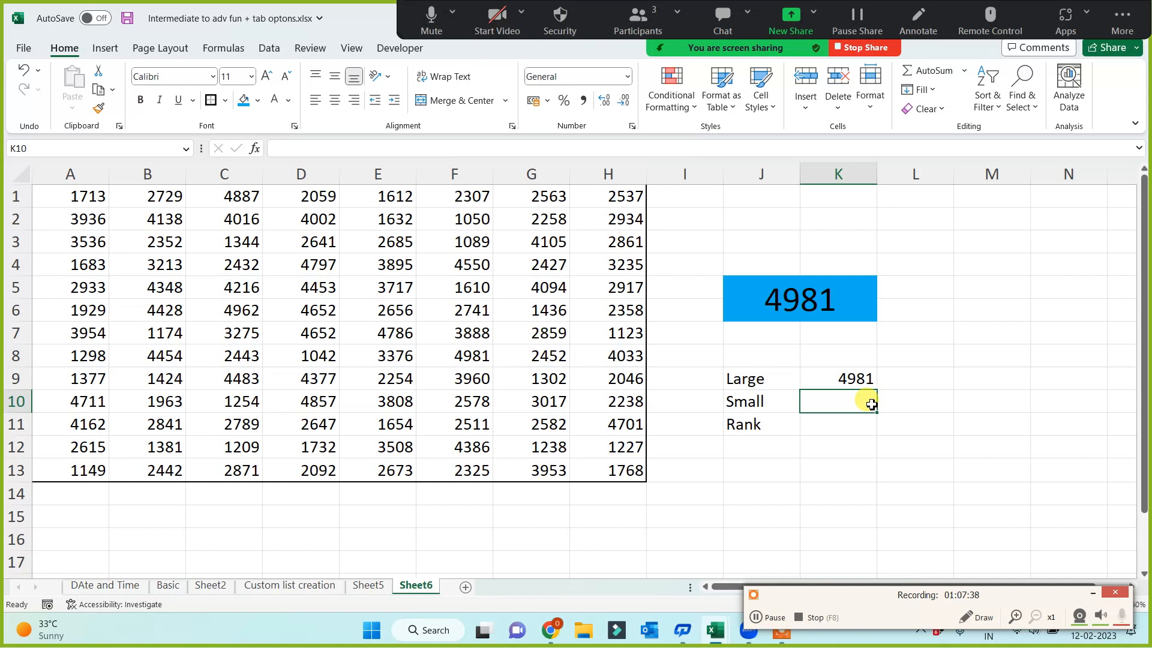
# Change the k argument of the LARGE formula in K9 to 2 to return the second-largest number
pyautogui.click(812, 297)
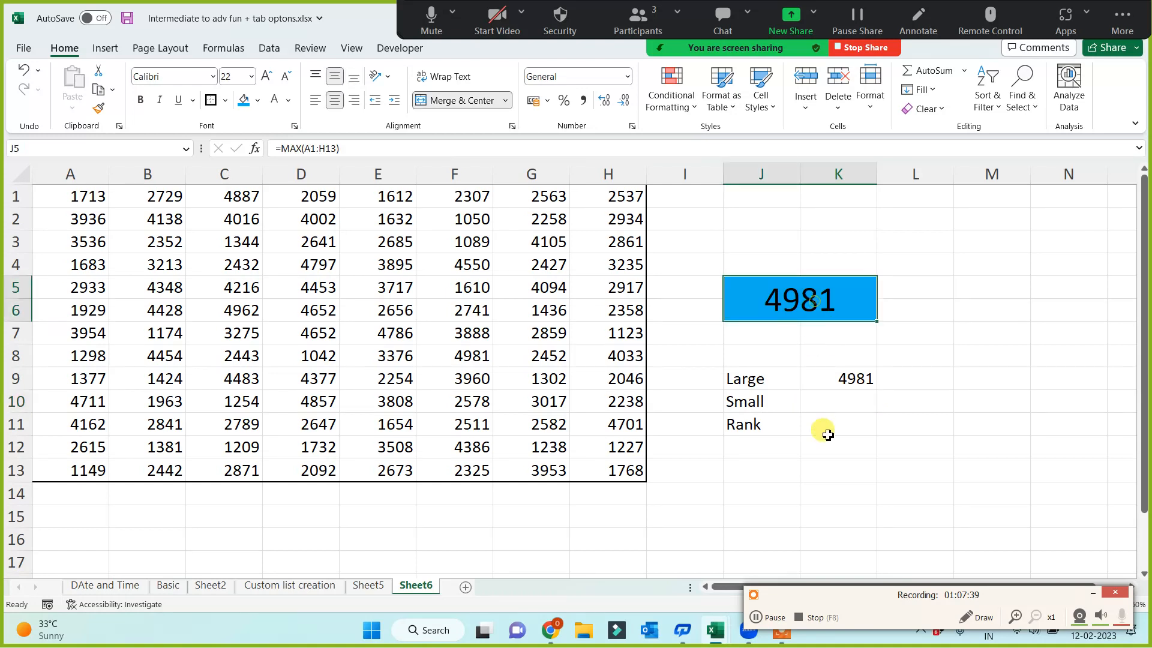
pyautogui.click(837, 378)
pyautogui.click(354, 154)
pyautogui.press('Left')
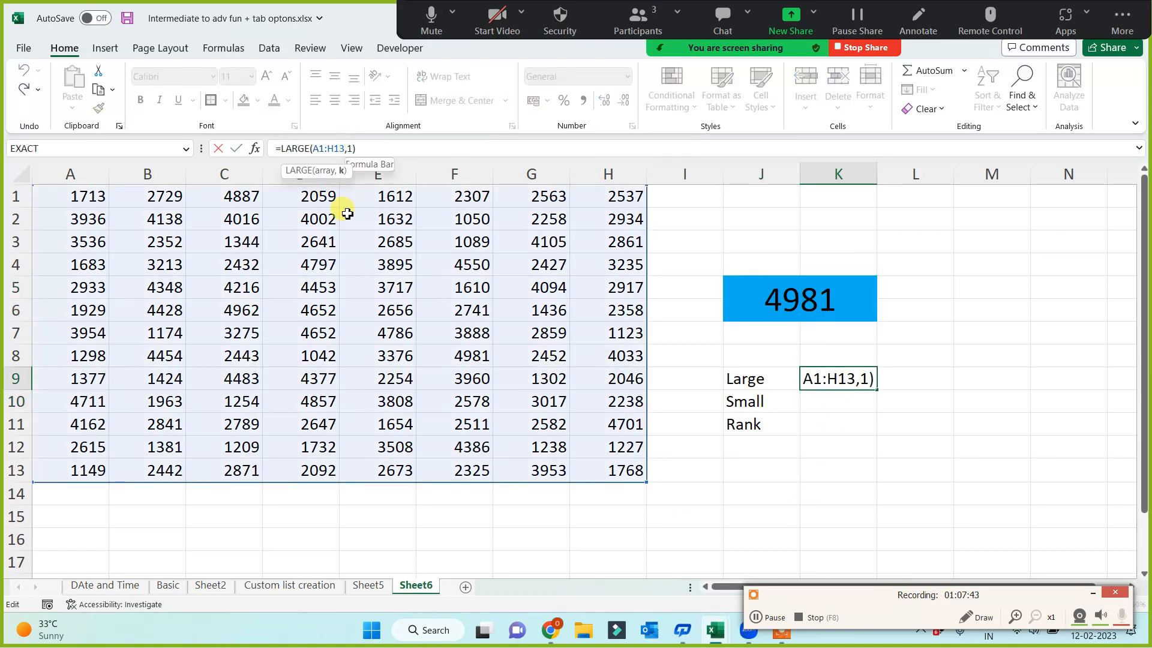
pyautogui.press('BackSpace')
pyautogui.write('2')
pyautogui.press('Return')
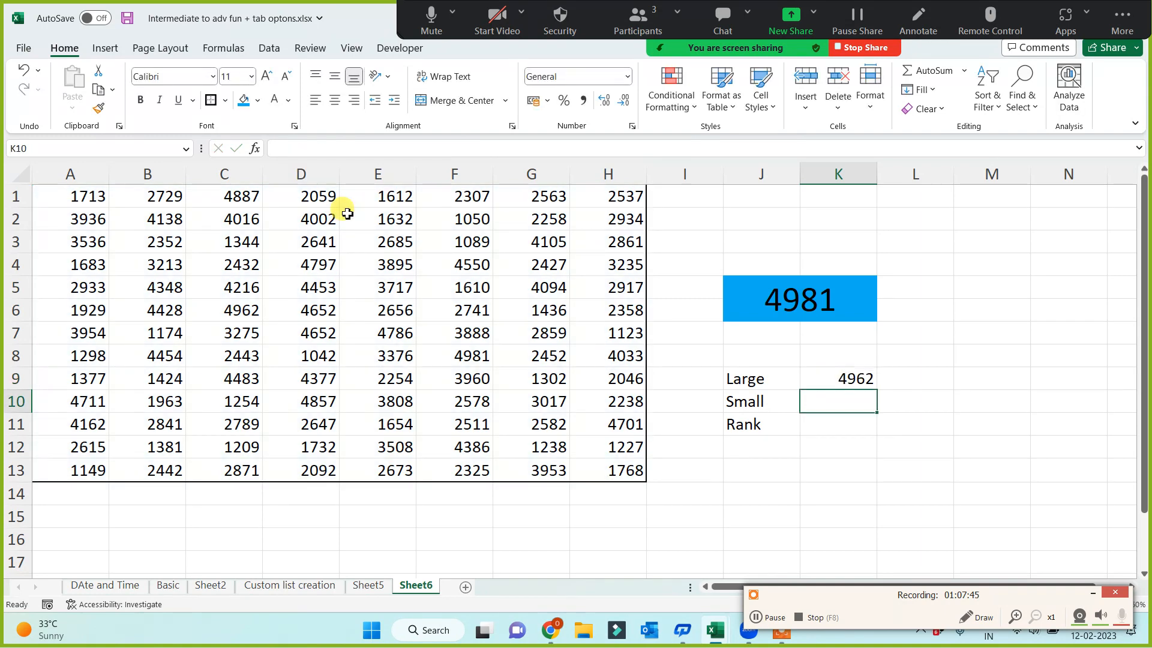
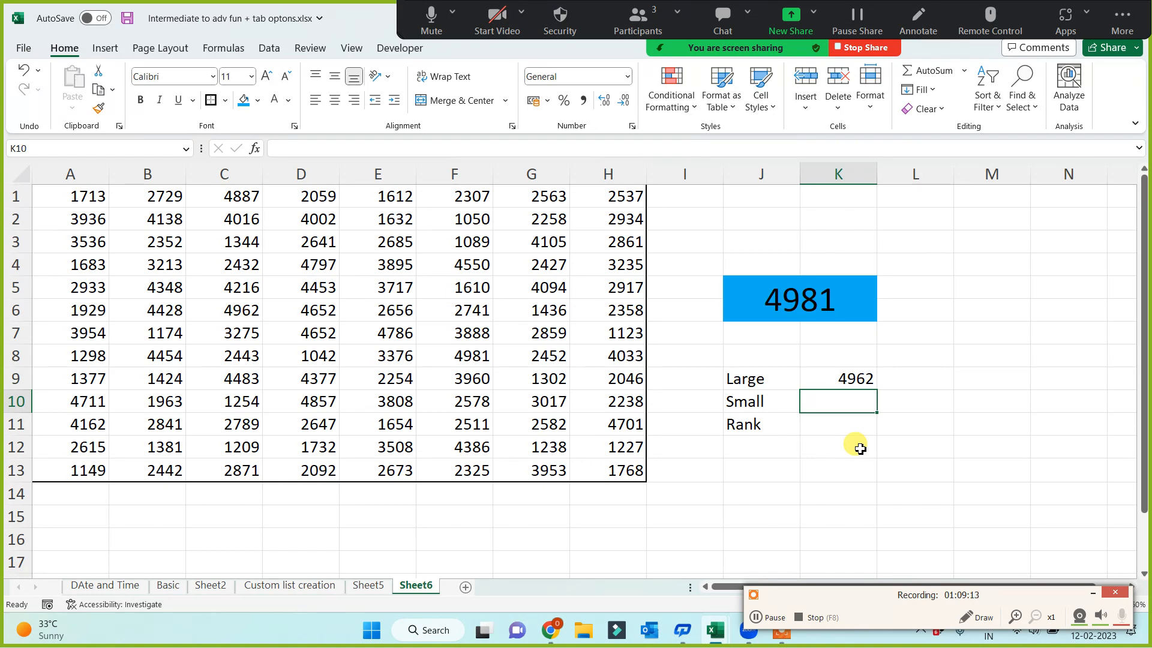
# Fill the "Large" label cell J9 with yellow
pyautogui.click(759, 379)
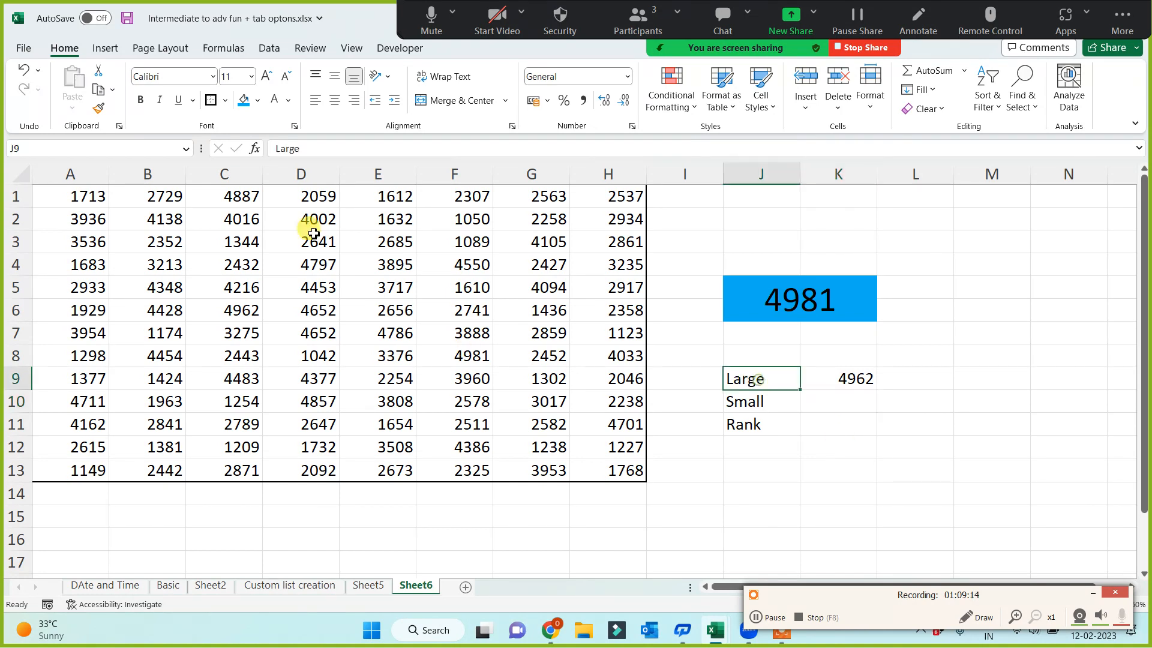
pyautogui.click(256, 101)
pyautogui.click(271, 238)
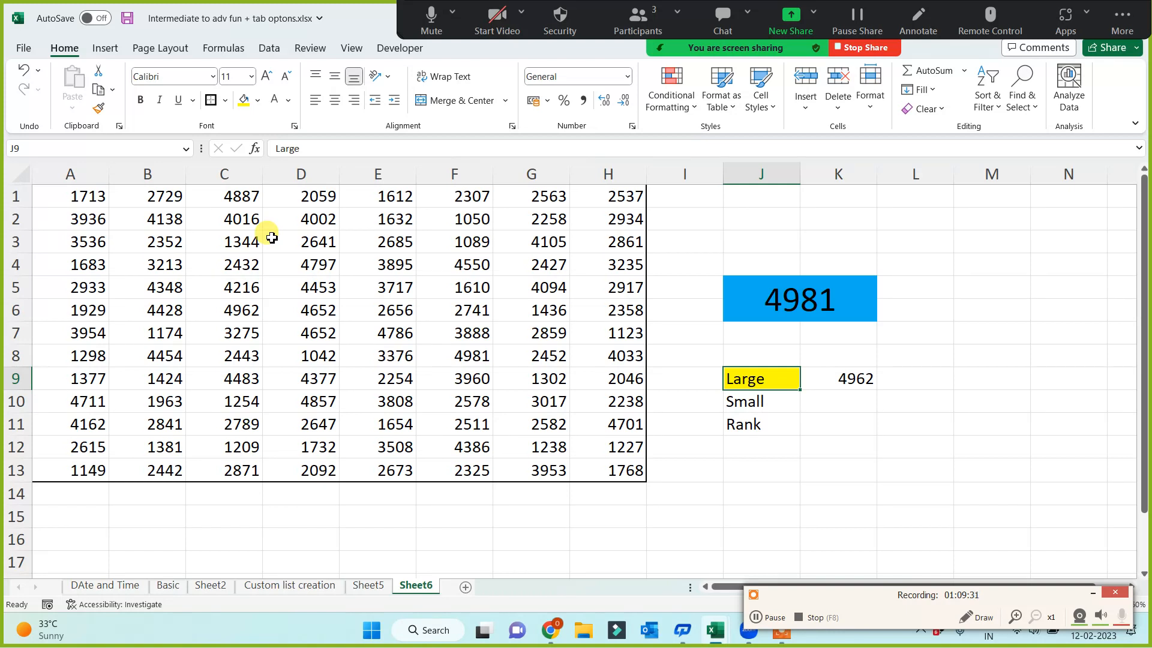
# Enter a SMALL formula in K10 that returns the 1st smallest value of A1:H13
pyautogui.click(861, 407)
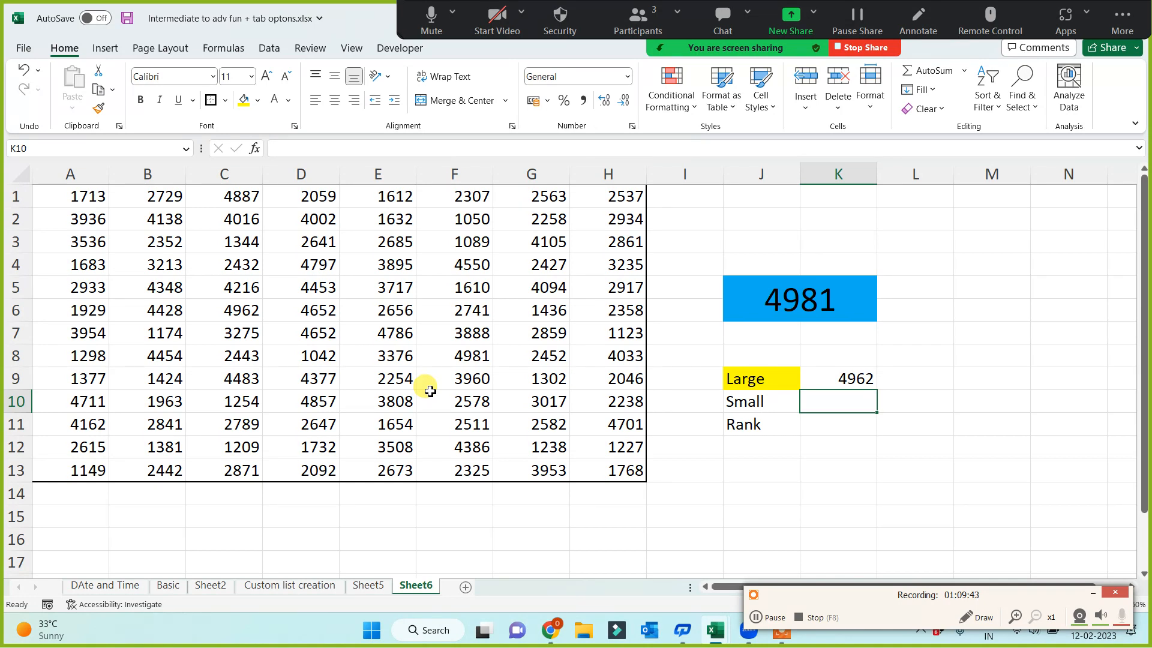
pyautogui.write('=smallk')
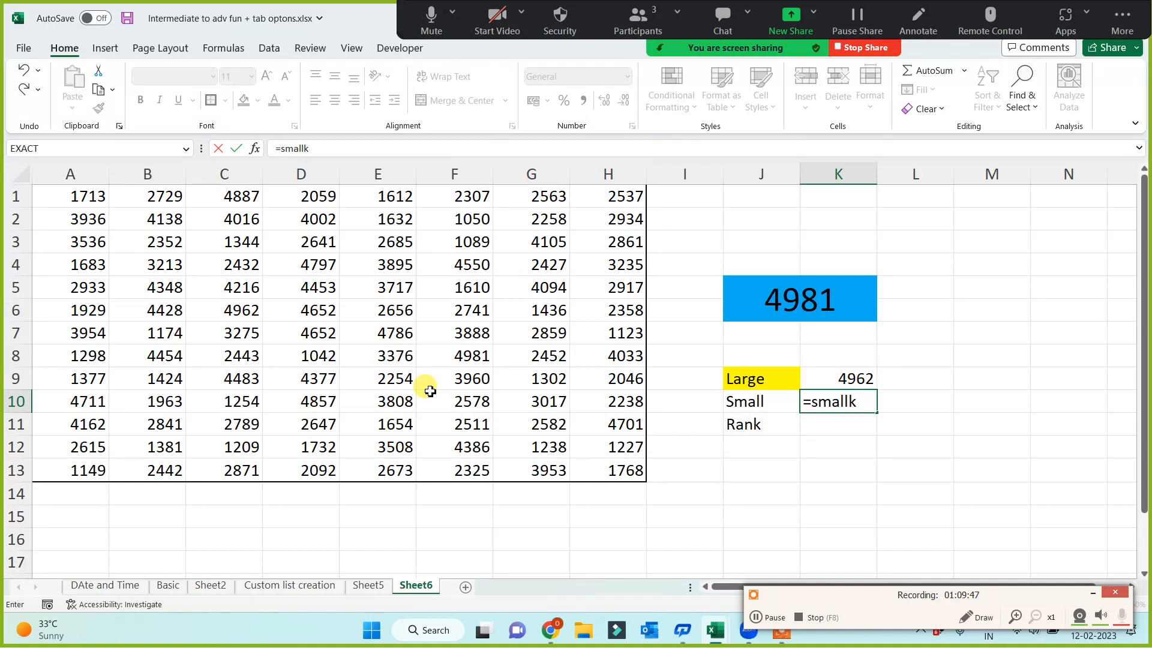
pyautogui.press('BackSpace')
pyautogui.press('BackSpace')
pyautogui.press('Tab')
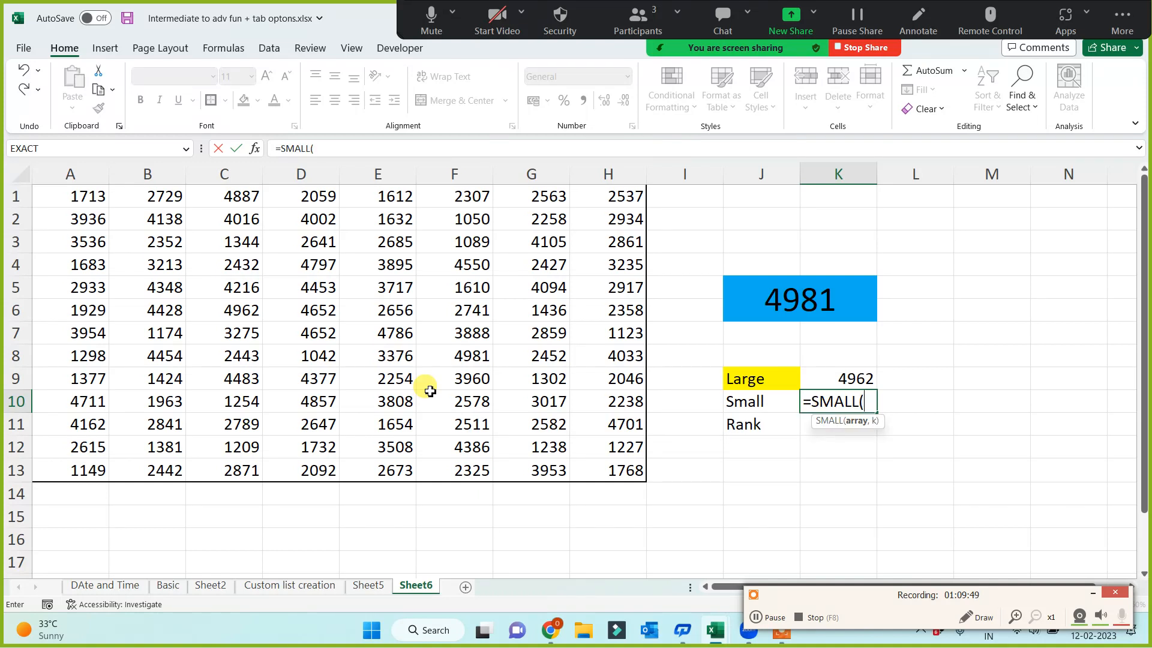
pyautogui.moveTo(93, 188); pyautogui.dragTo(626, 469)
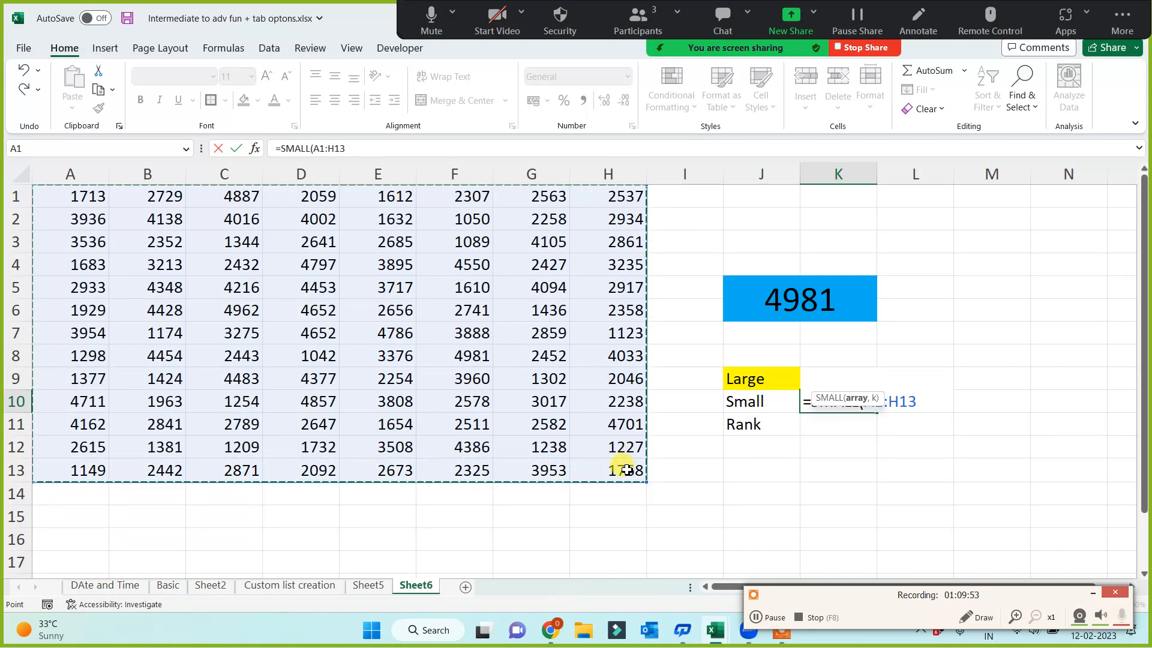
pyautogui.write(',1)')
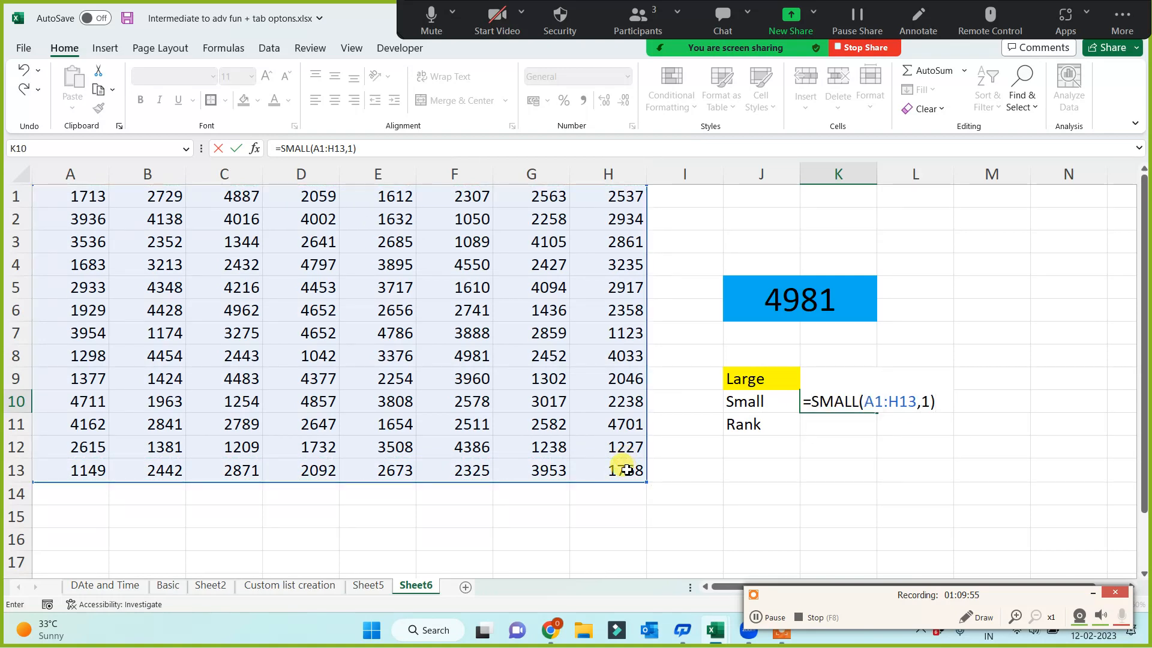
pyautogui.press('Return')
# Enter a MIN formula over A1:H13 in cell K4
pyautogui.click(847, 257)
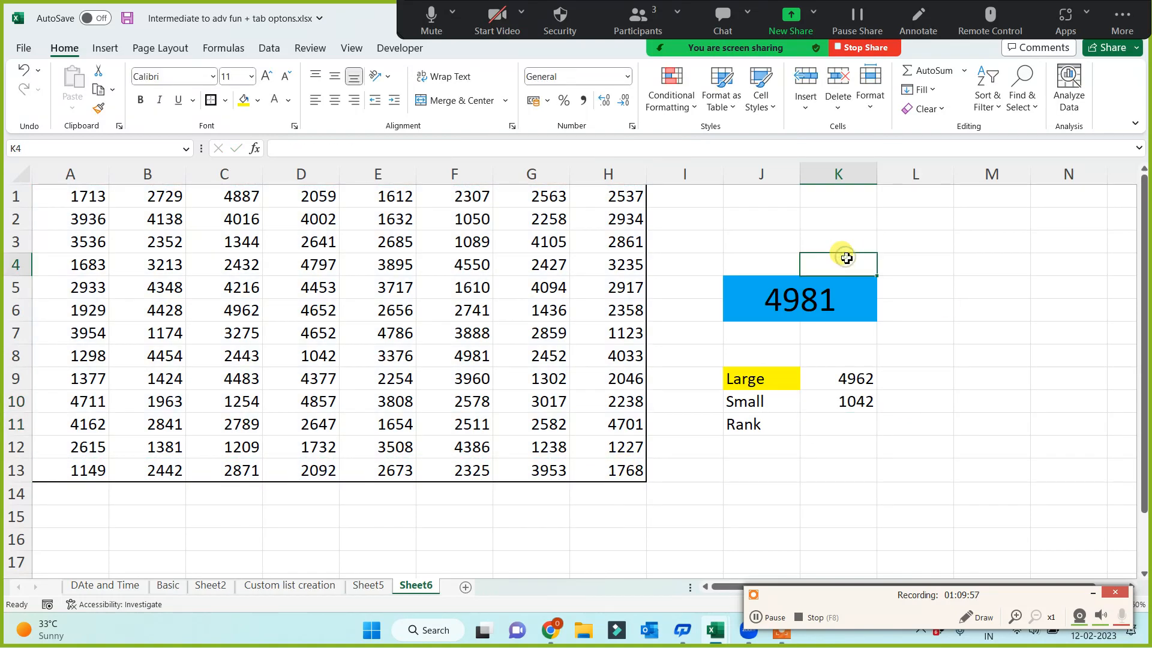
pyautogui.write('=min(')
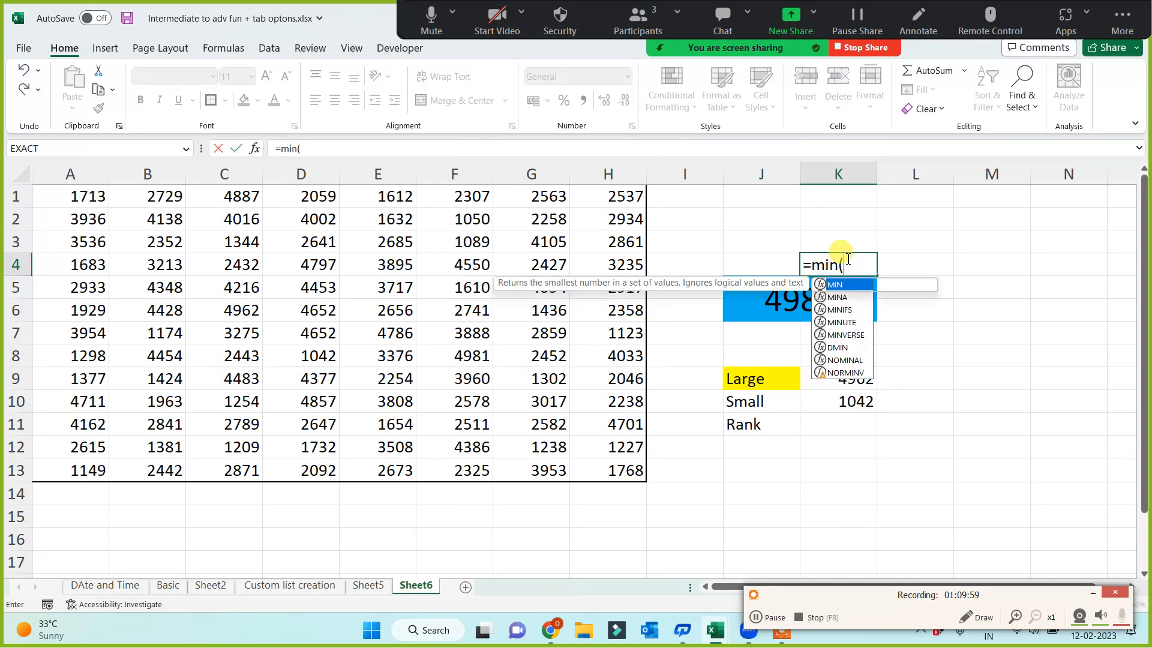
pyautogui.moveTo(65, 196); pyautogui.dragTo(593, 461)
pyautogui.press('Return')
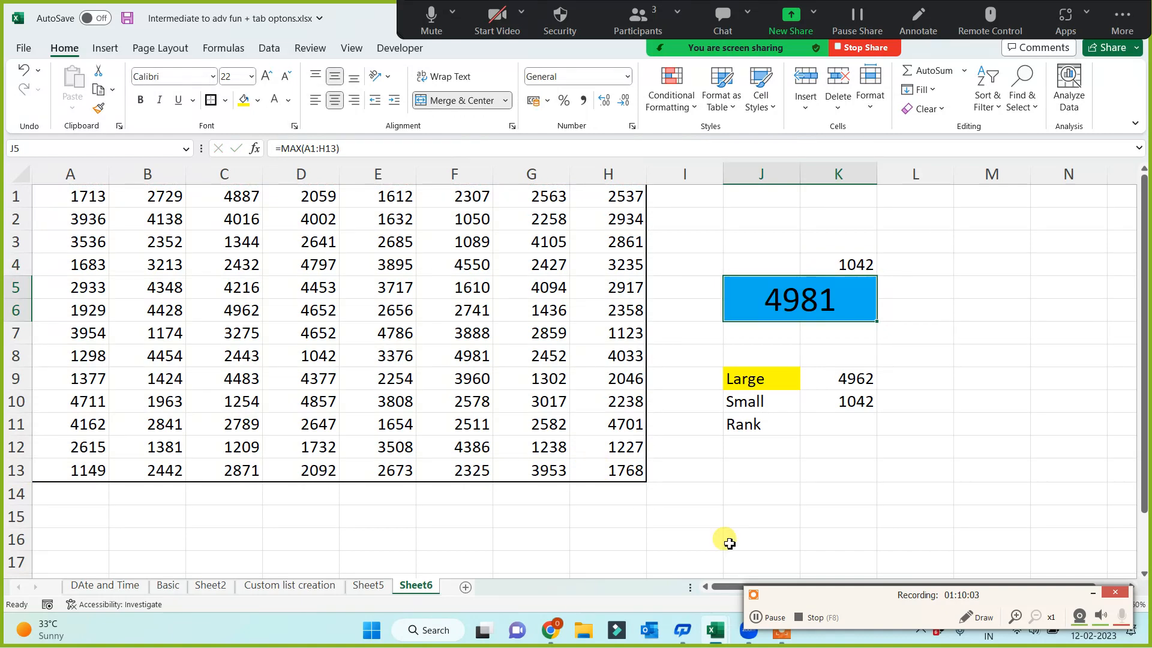
# Fill the "Small" label cell J10 with yellow
pyautogui.click(824, 399)
pyautogui.click(736, 403)
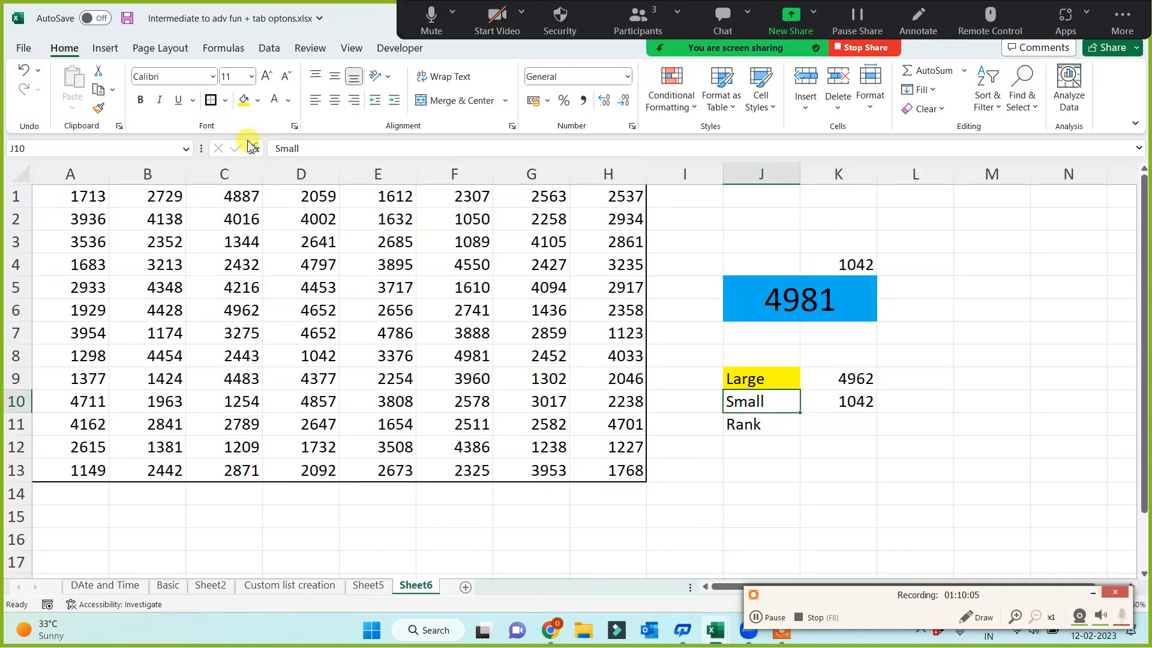
pyautogui.click(241, 101)
# Set the k argument of the SMALL formula in K10 to 2
pyautogui.click(853, 402)
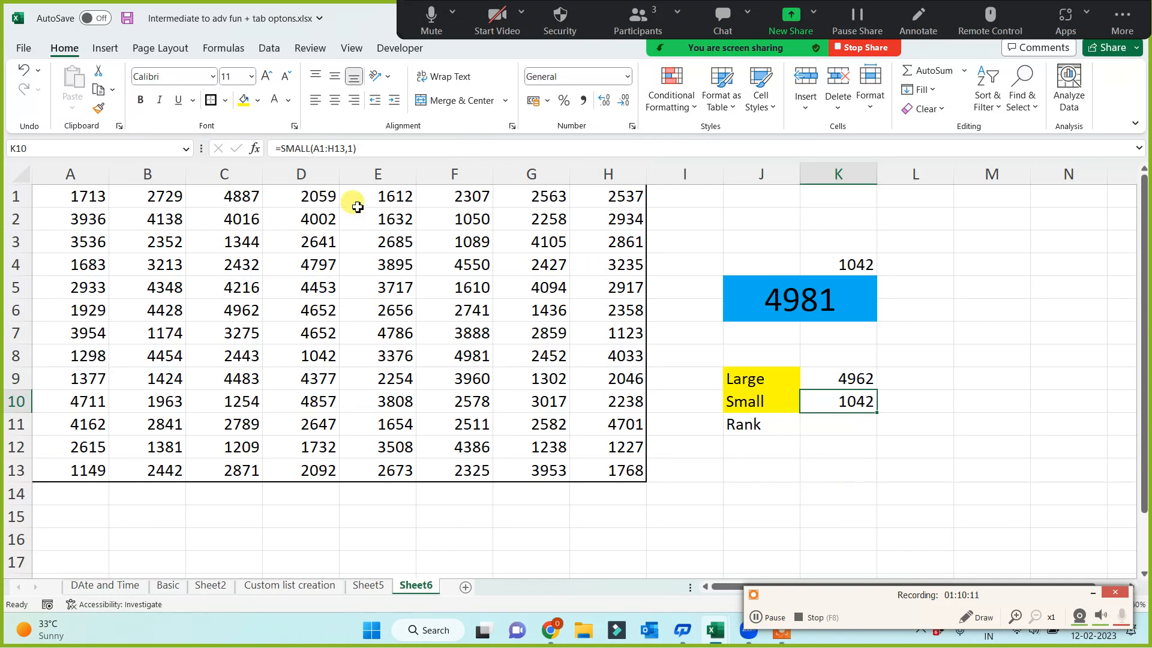
pyautogui.click(346, 148)
pyautogui.press('BackSpace')
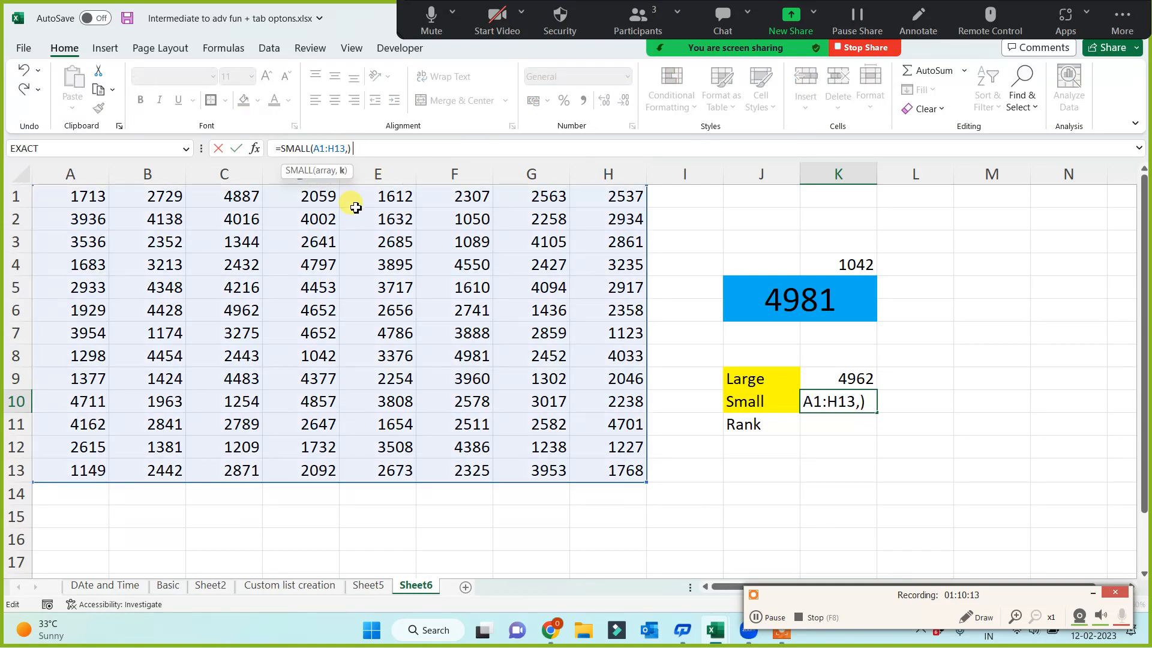
pyautogui.write('2')
pyautogui.press('Return')
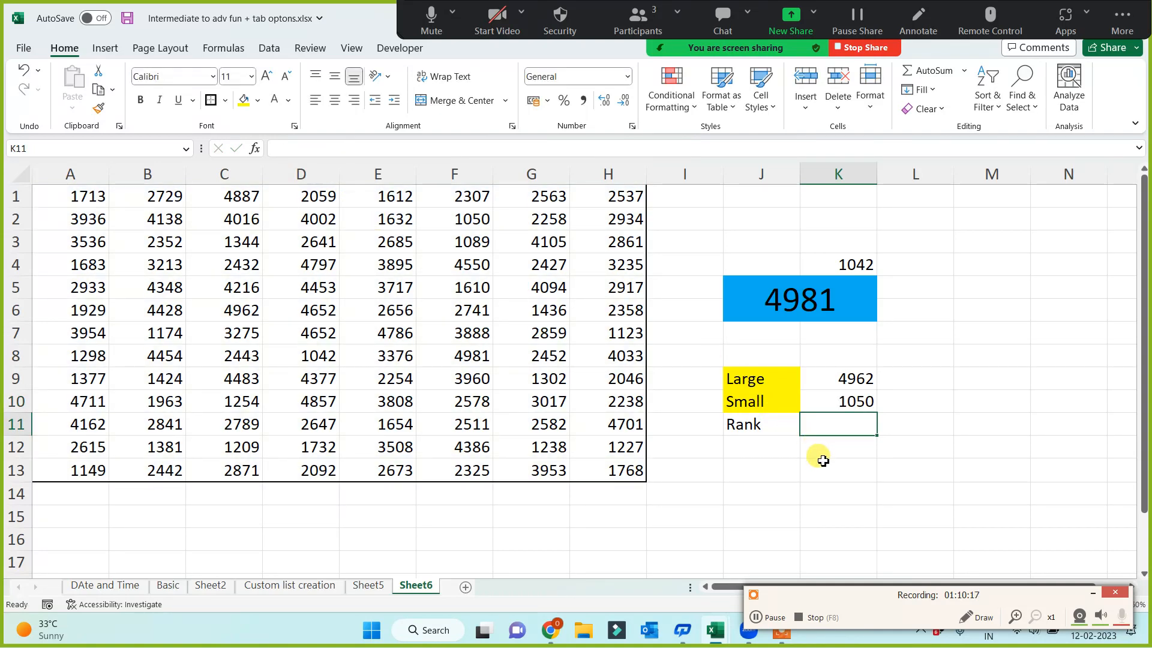
# Fill the "Rank" label cell J11 with the standard light blue
pyautogui.click(748, 429)
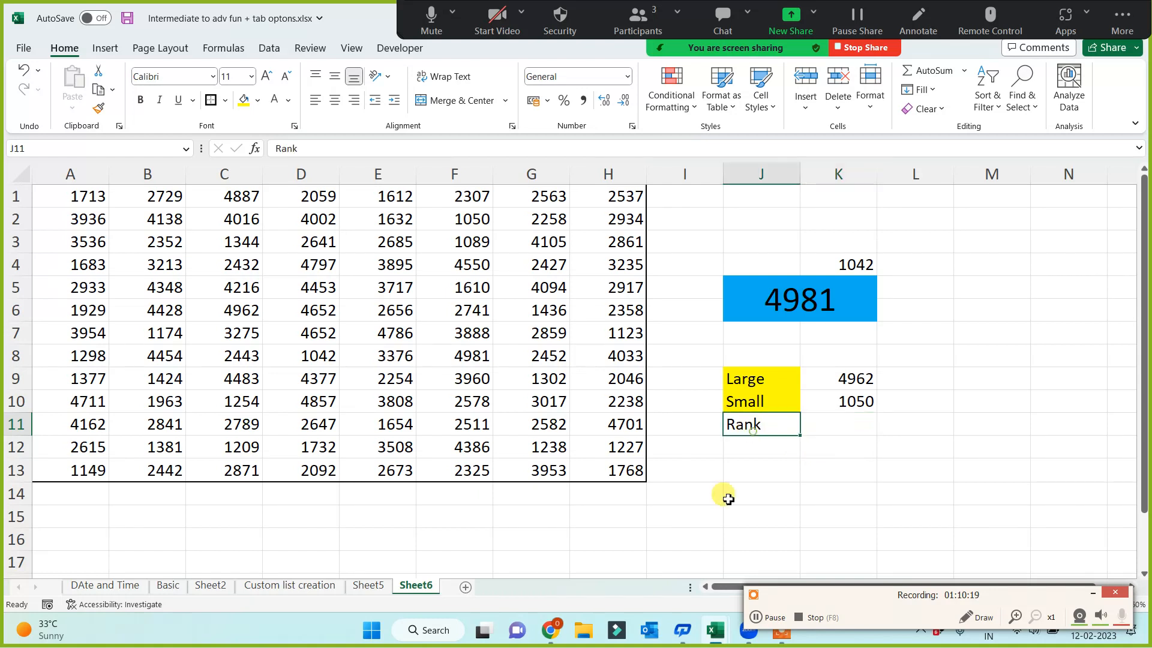
pyautogui.click(244, 101)
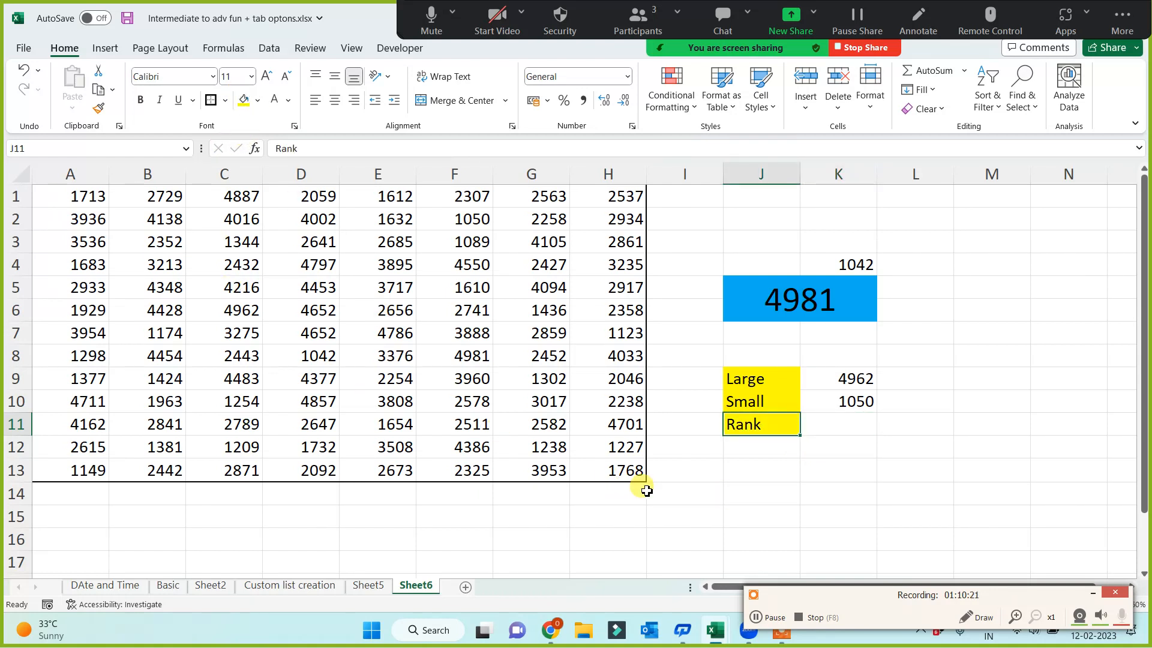
pyautogui.click(257, 100)
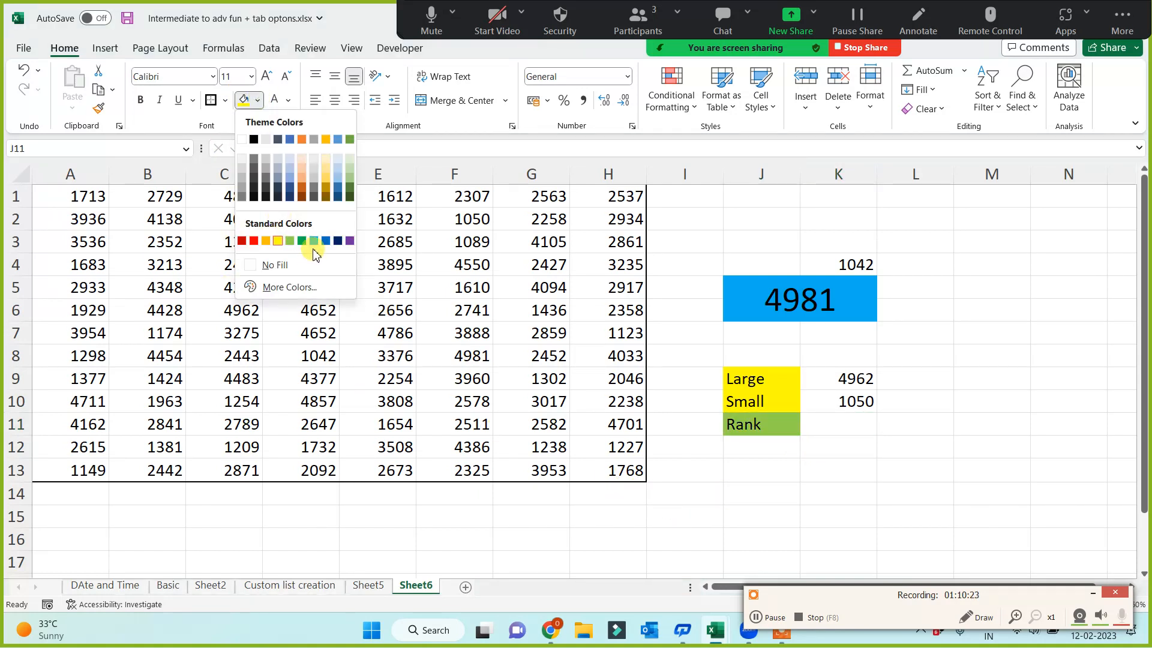
pyautogui.click(313, 244)
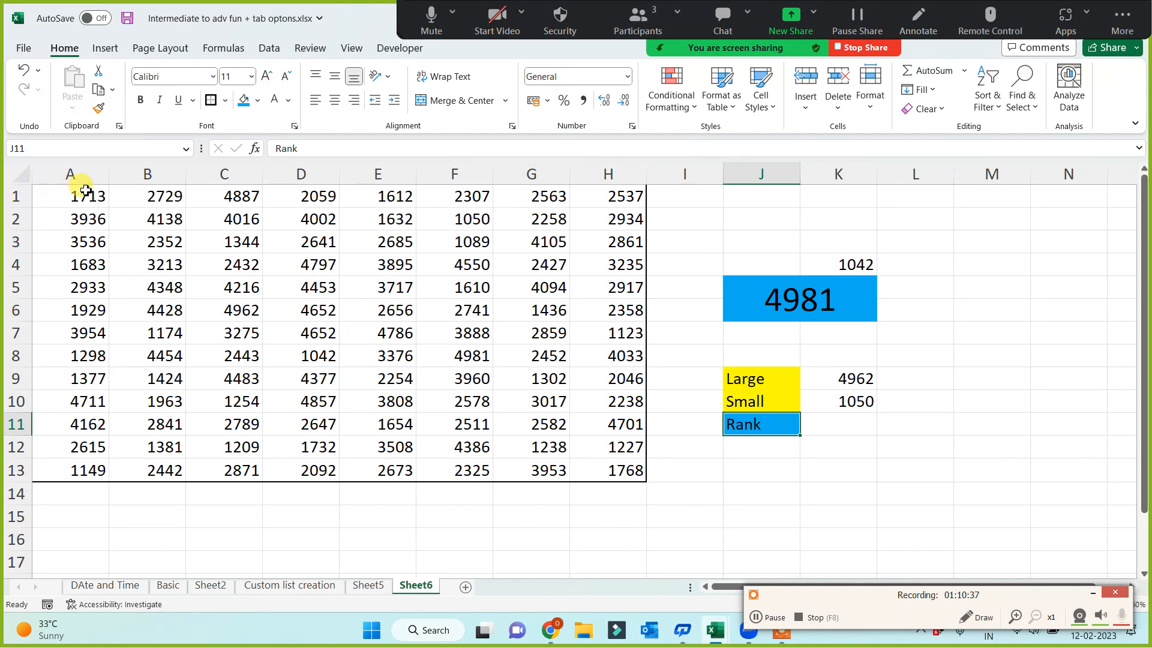
# Mark cell B6 in the number table with the same light blue fill
pyautogui.moveTo(85, 190); pyautogui.dragTo(588, 465)
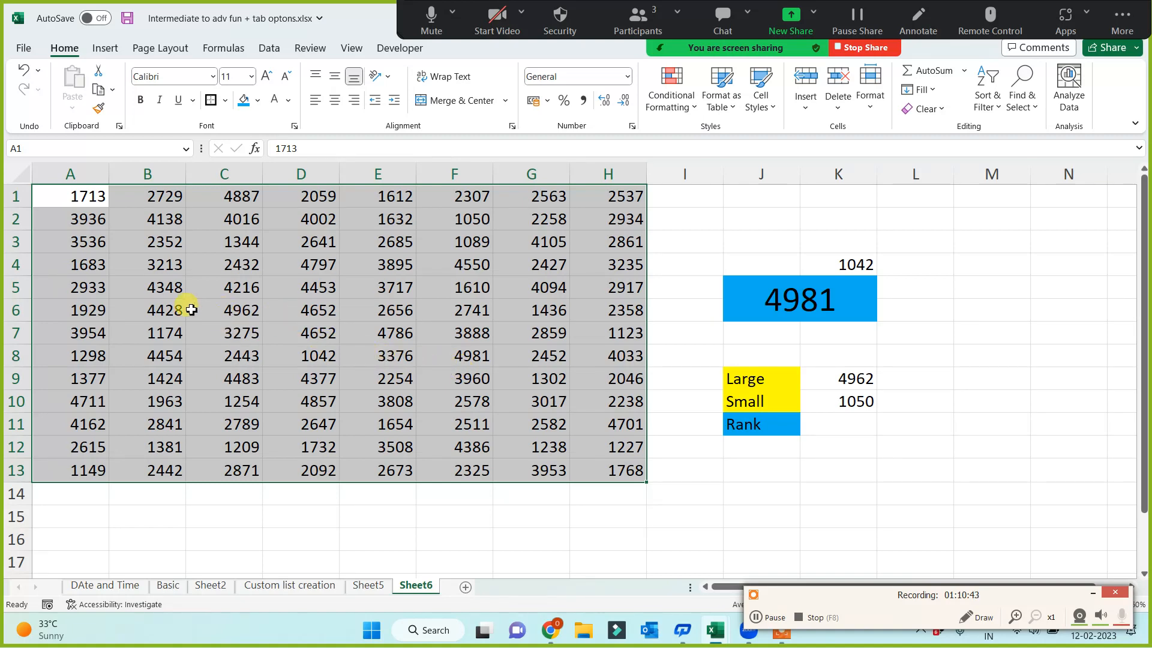
pyautogui.click(152, 307)
pyautogui.click(240, 100)
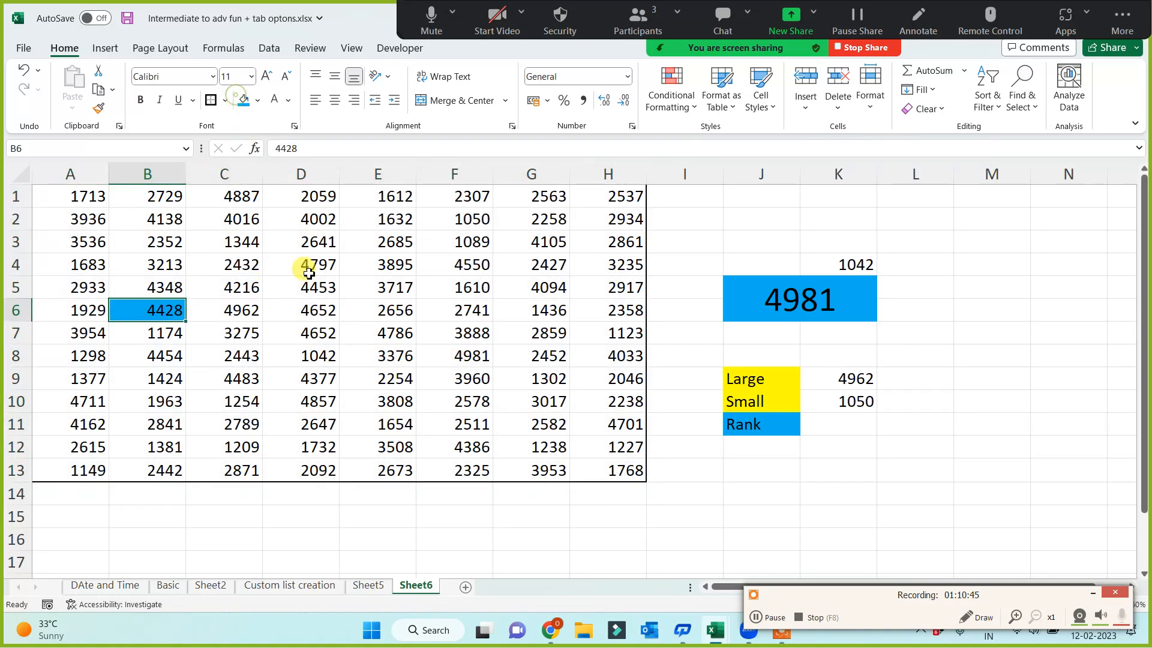
pyautogui.click(266, 514)
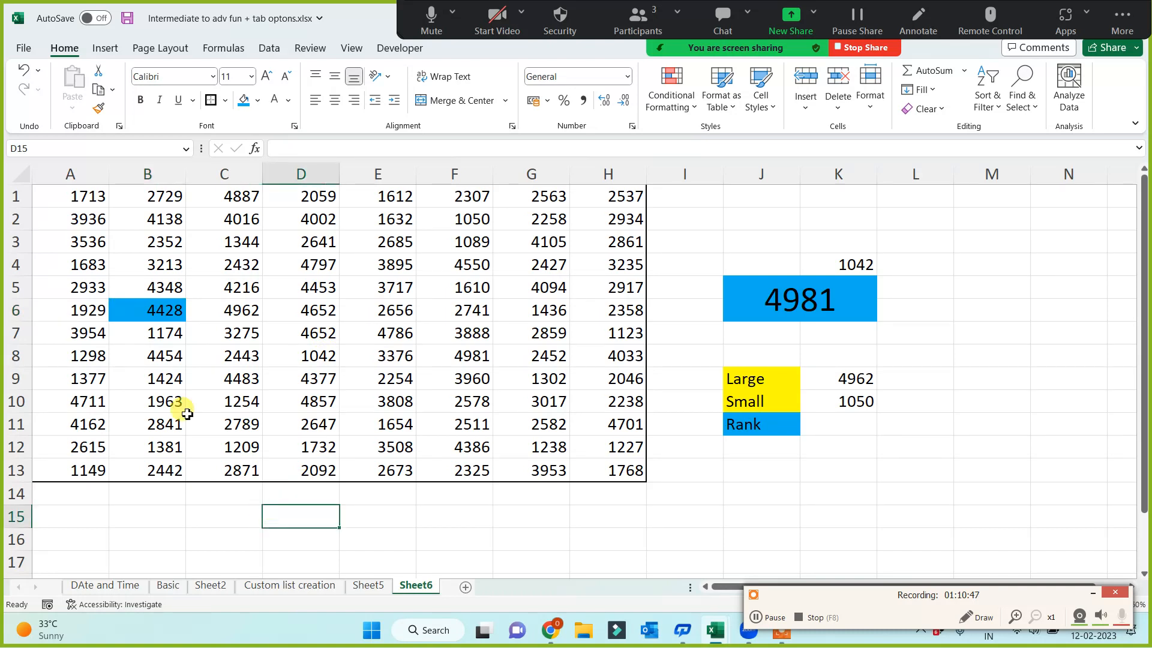
# Enter a RANK formula in K11 that ranks B6 within A1:H13, leaving out the order argument
pyautogui.click(159, 308)
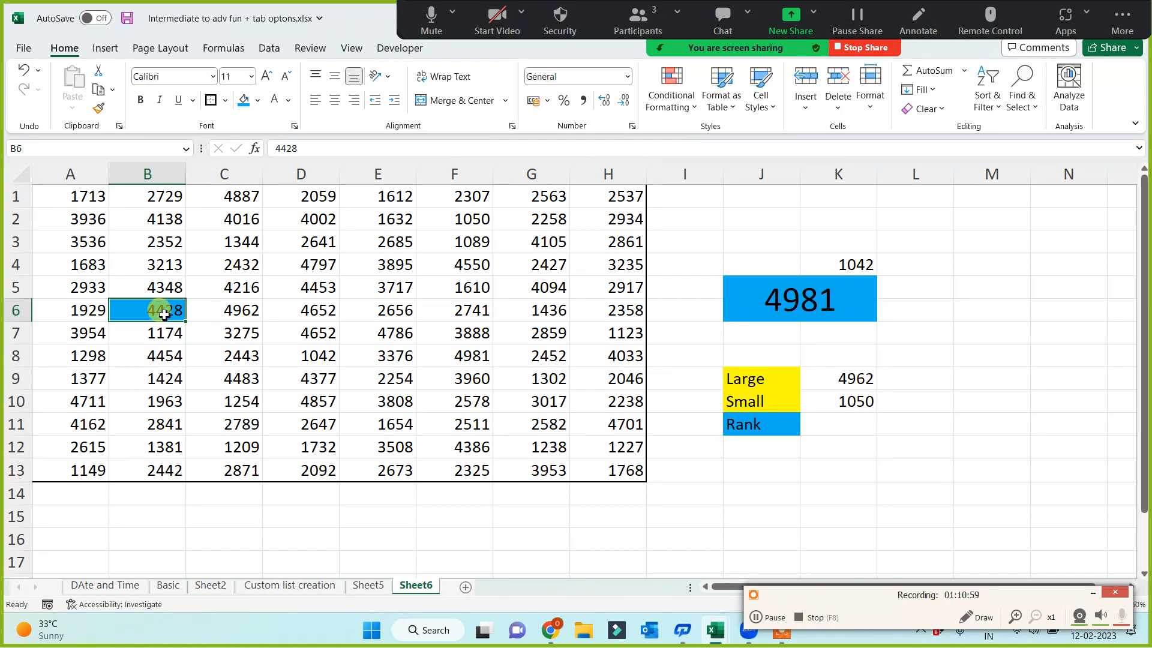
pyautogui.click(855, 426)
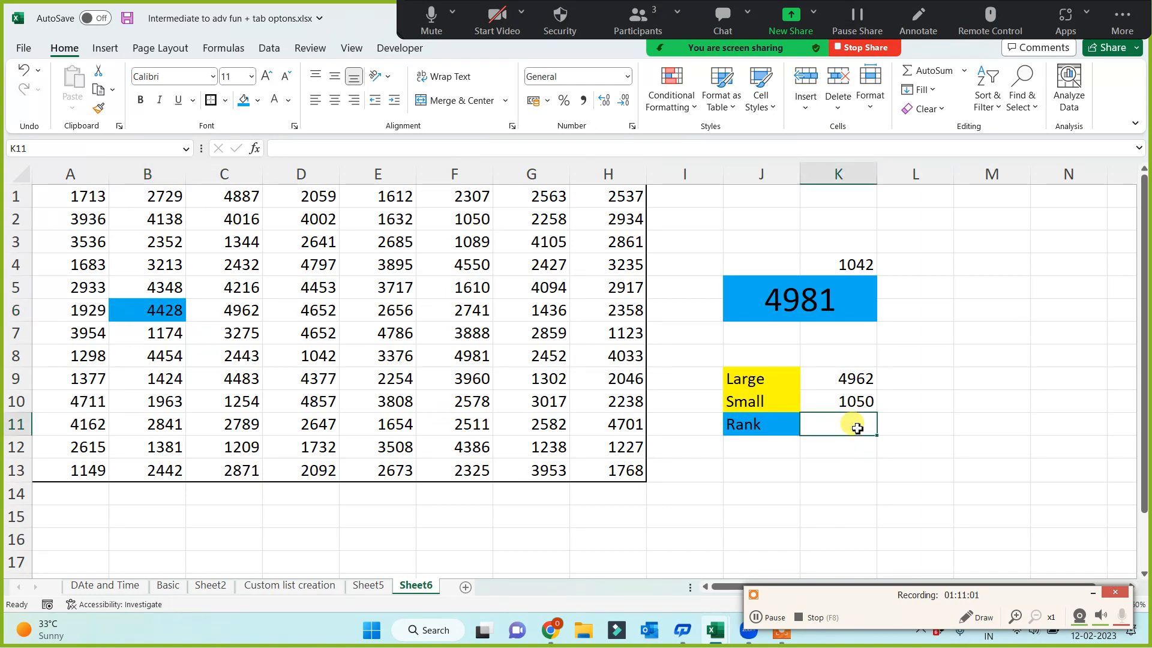
pyautogui.write('=rank(')
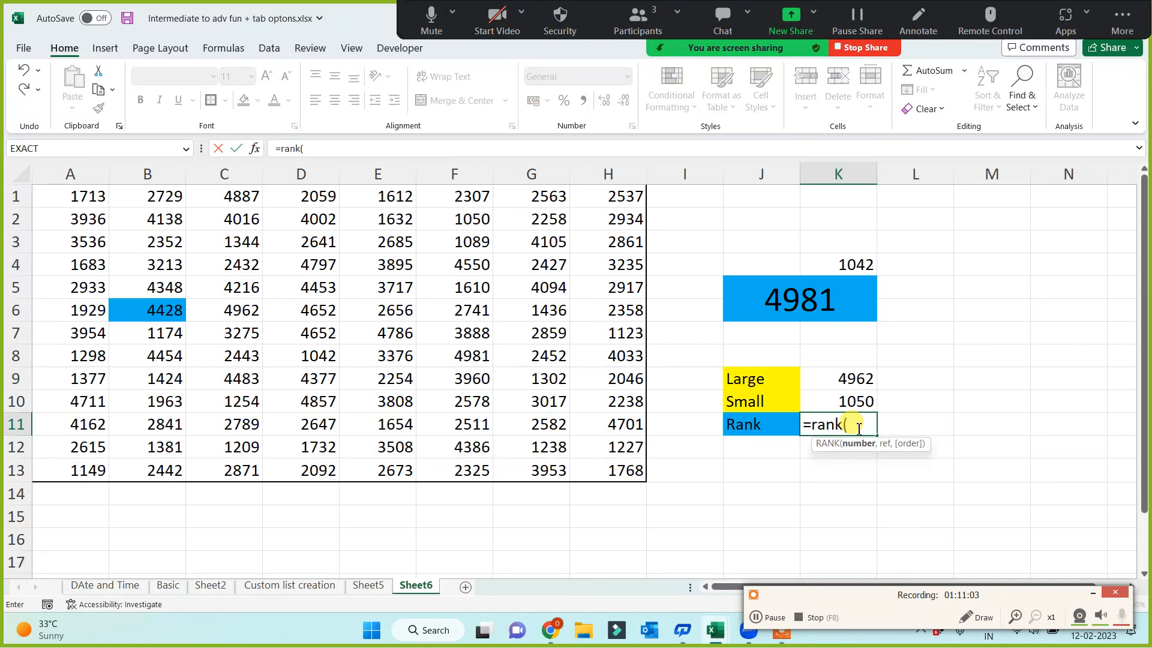
pyautogui.click(159, 312)
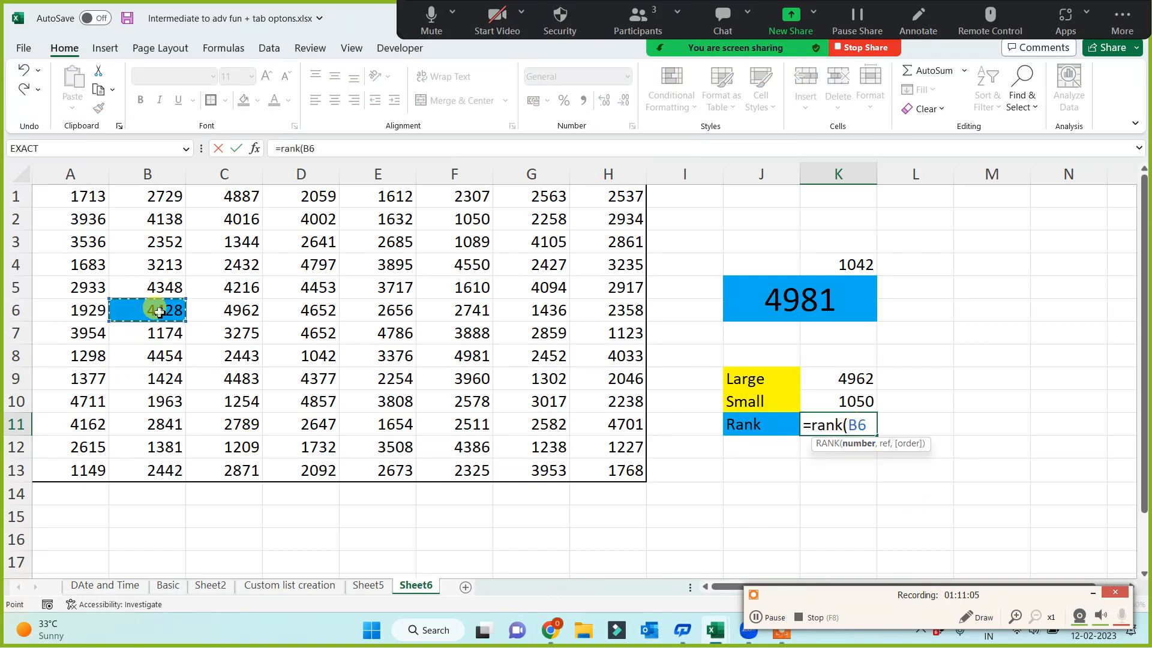
pyautogui.write(',')
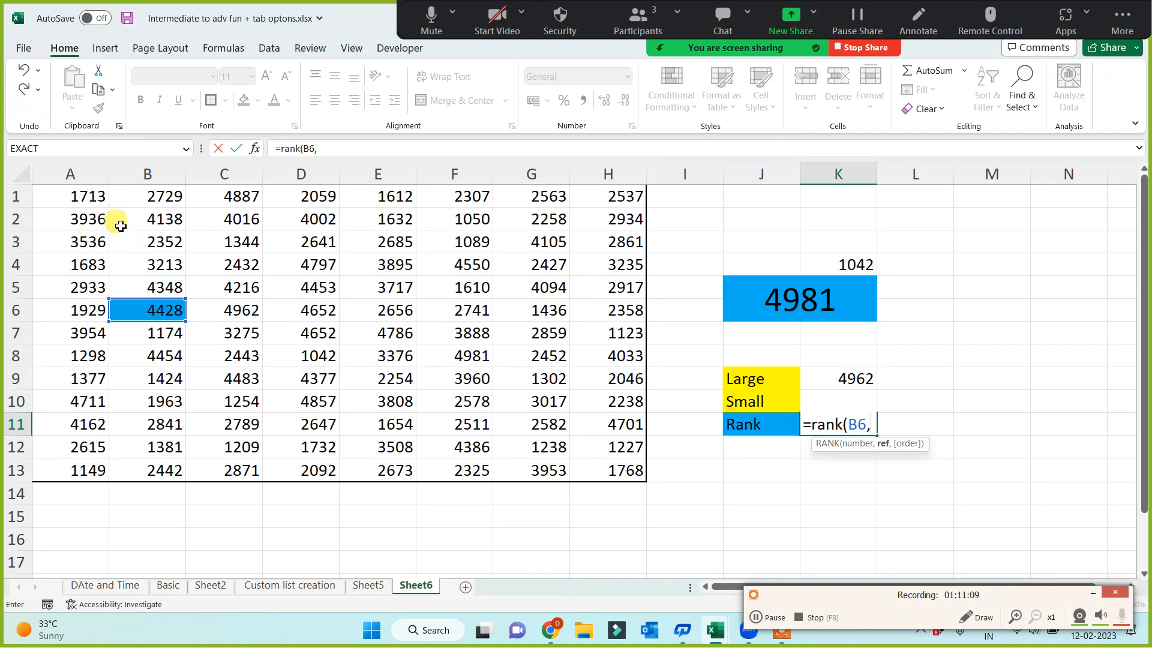
pyautogui.moveTo(72, 193); pyautogui.dragTo(610, 469)
pyautogui.write(')')
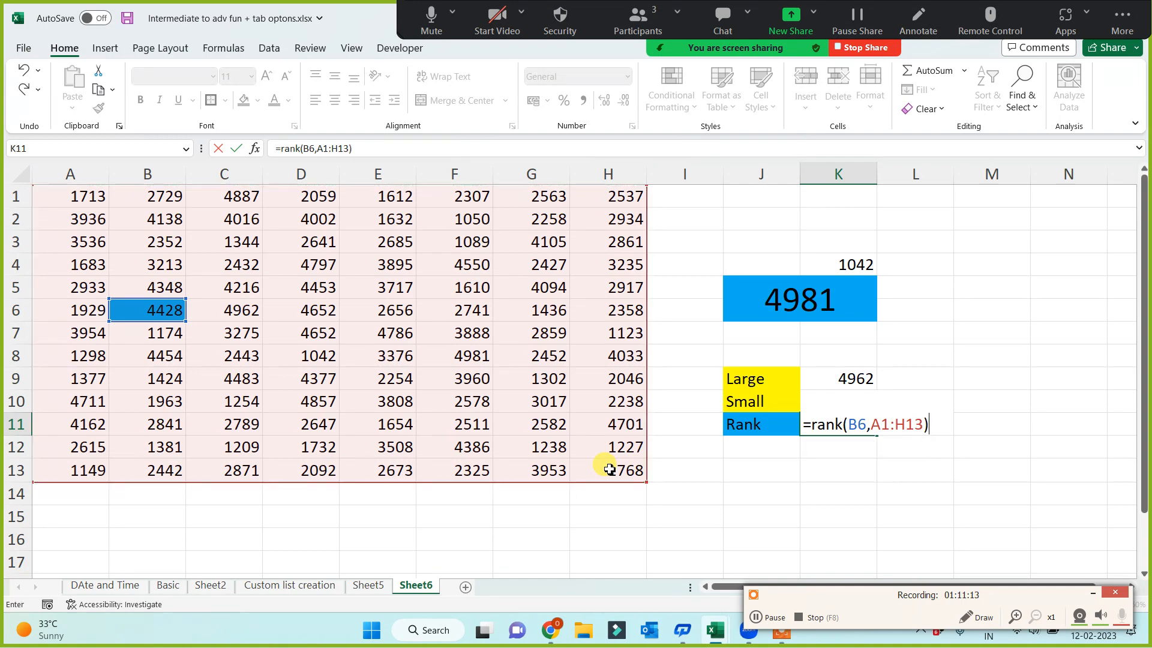
pyautogui.press('Return')
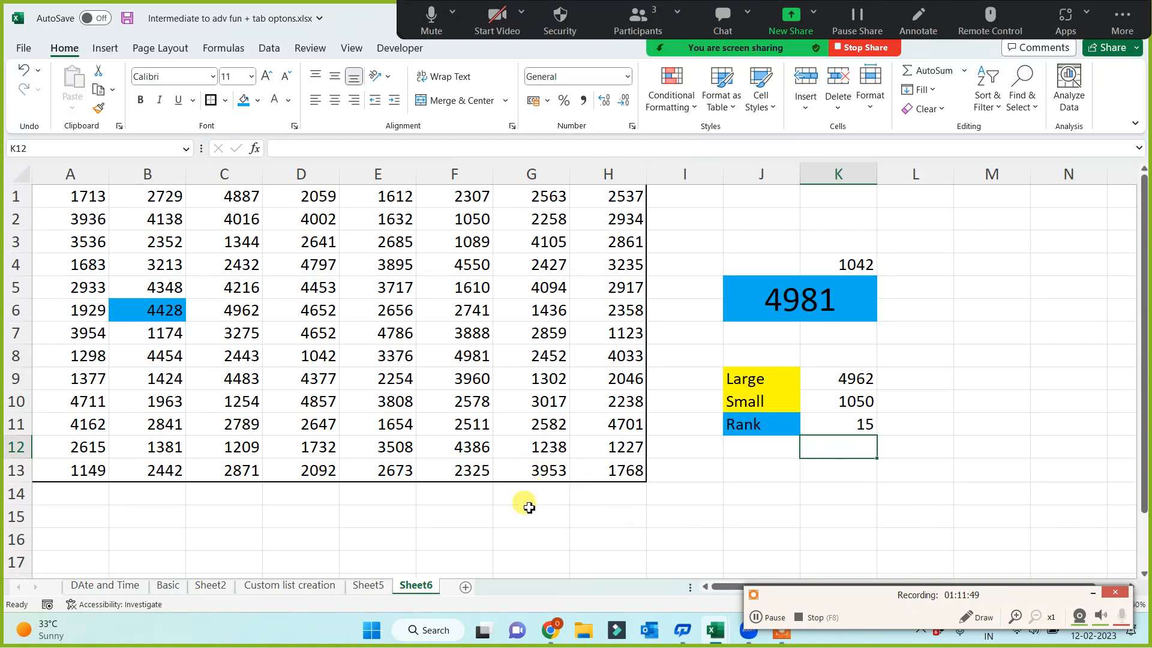
# Apply a Greater Than conditional formatting rule to A1:H13 for values above 4428, with Light Red Fill with Dark Red Text
pyautogui.moveTo(72, 198); pyautogui.dragTo(601, 467)
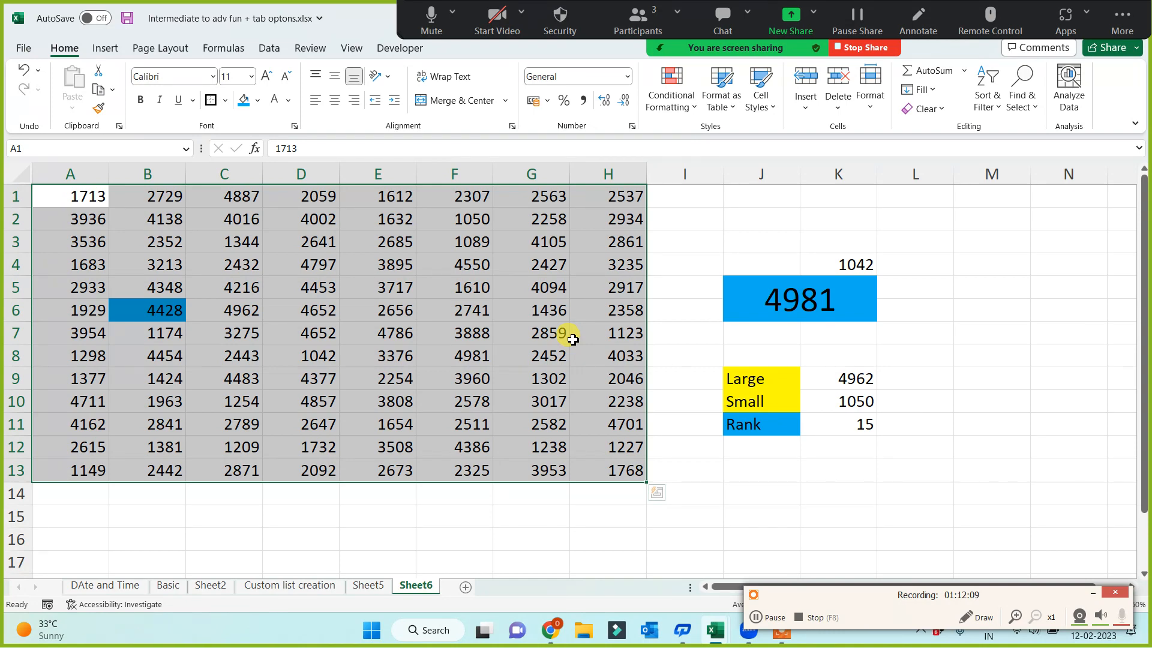
pyautogui.click(672, 90)
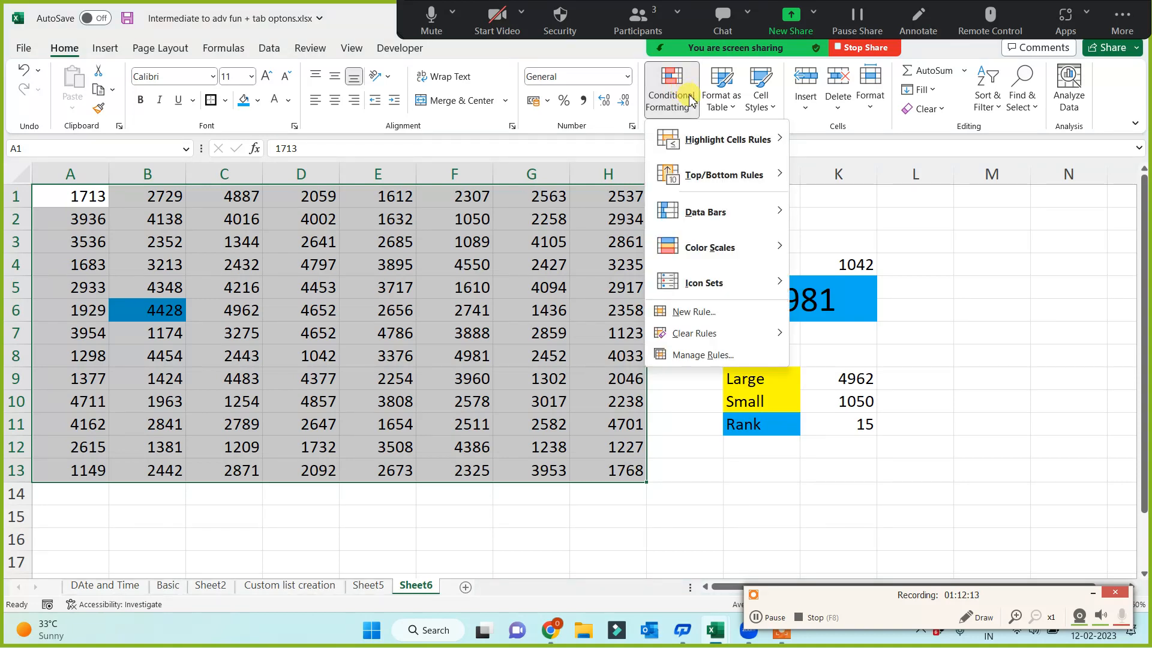
pyautogui.moveTo(721, 148)
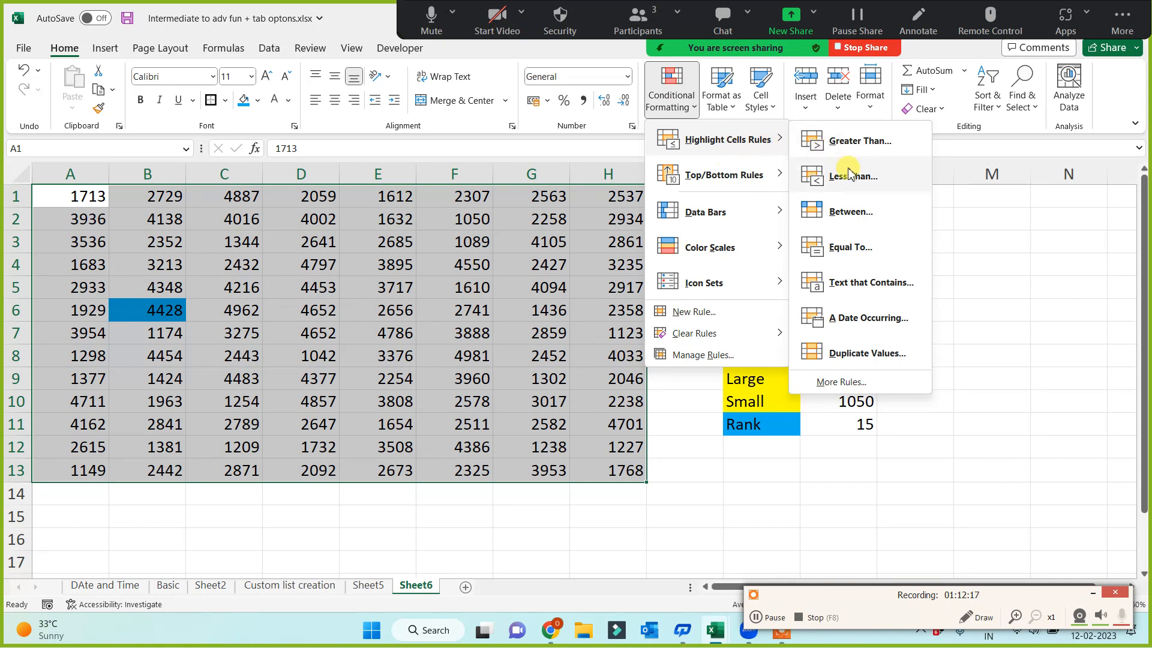
pyautogui.click(852, 141)
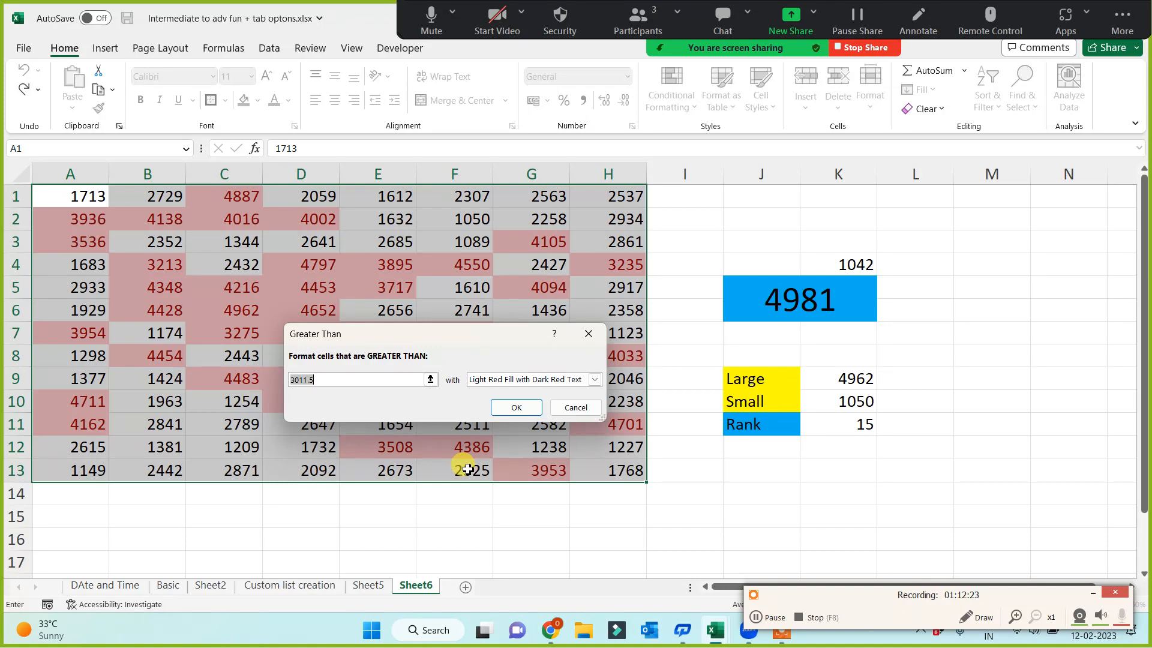
pyautogui.write('44')
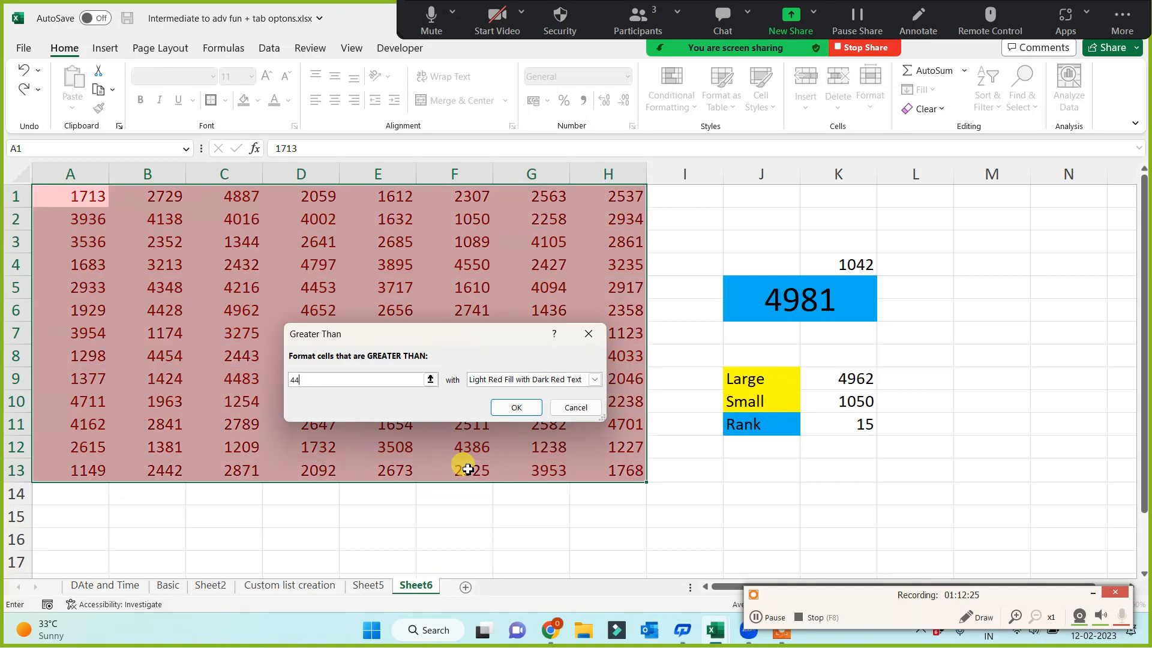
pyautogui.write('28')
pyautogui.click(516, 408)
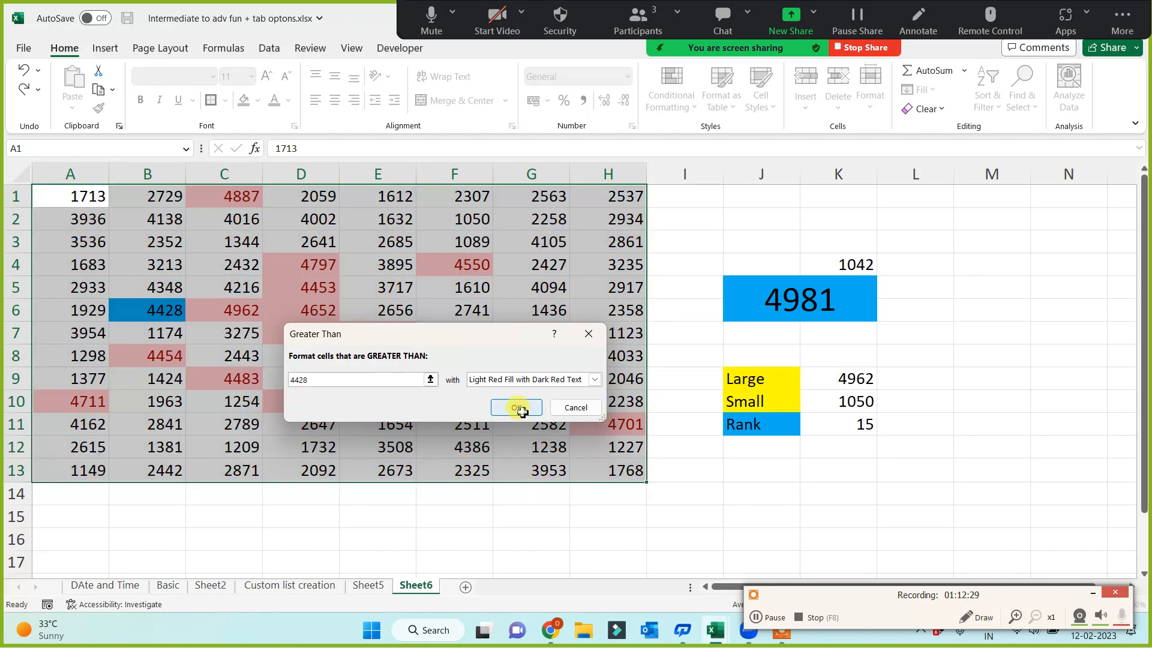
pyautogui.click(816, 498)
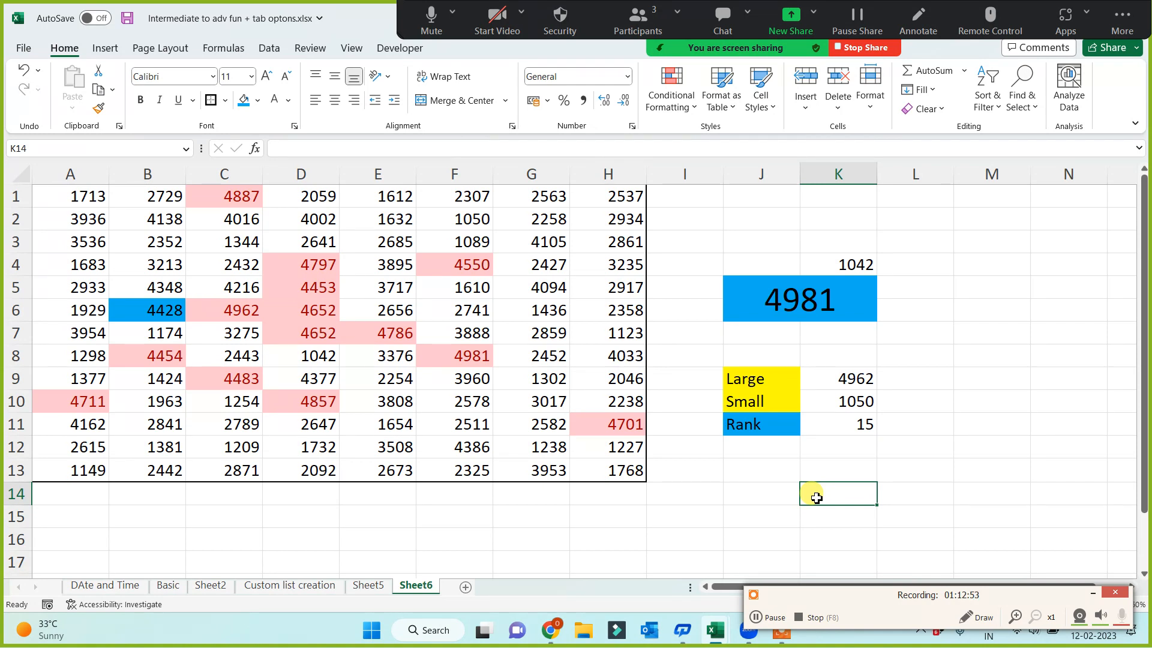
# Start a LARGE formula in M2 with the absolute range $A$1:$H$13 as its array
pyautogui.click(979, 213)
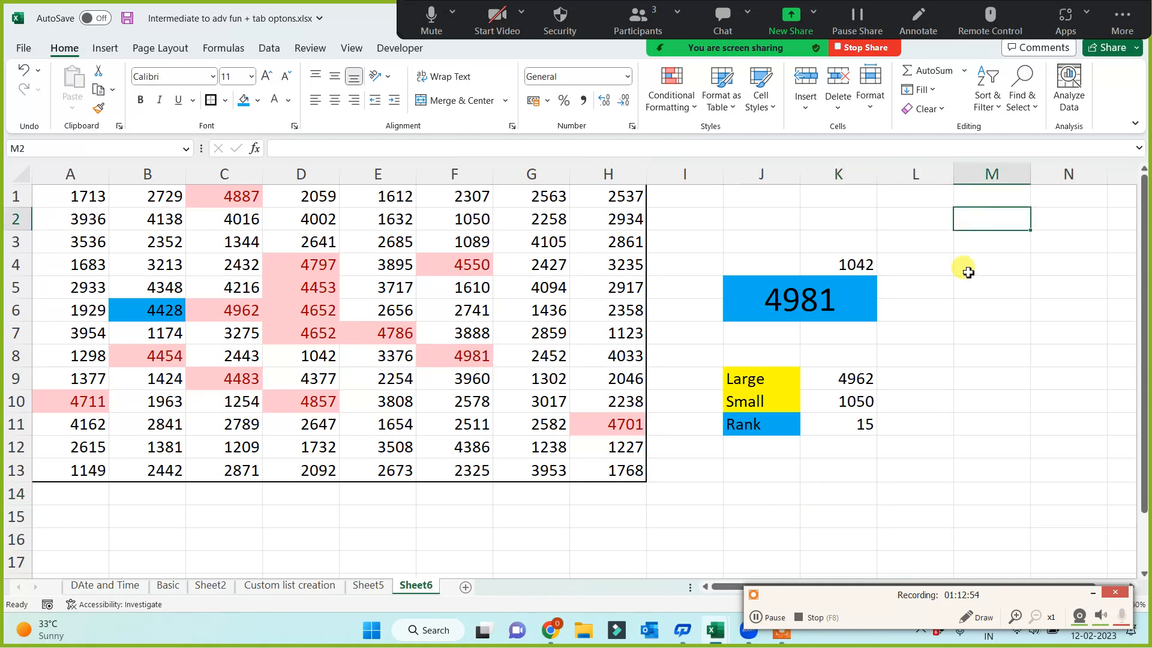
pyautogui.write('=')
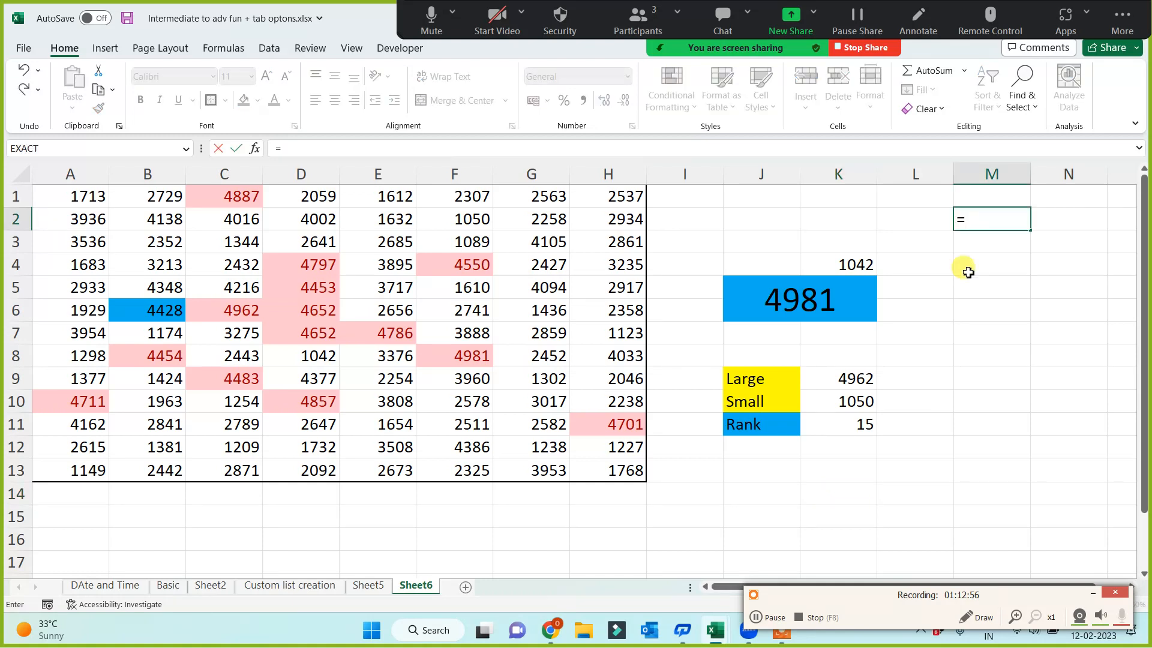
pyautogui.write('largre')
pyautogui.press('BackSpace')
pyautogui.press('BackSpace')
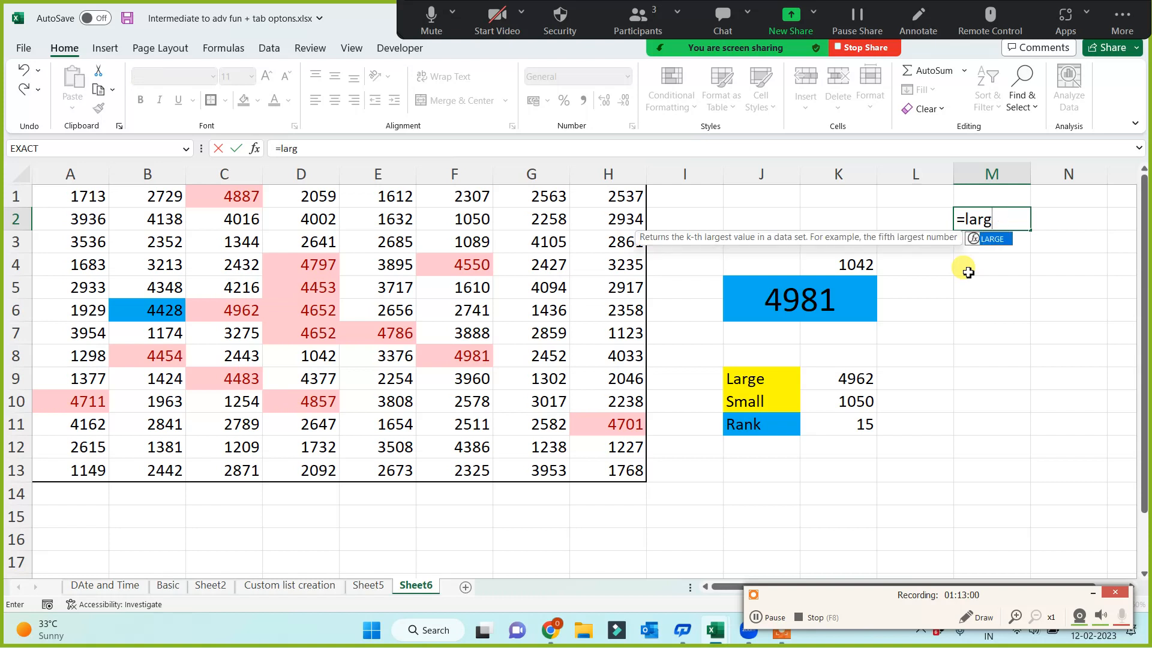
pyautogui.press('Tab')
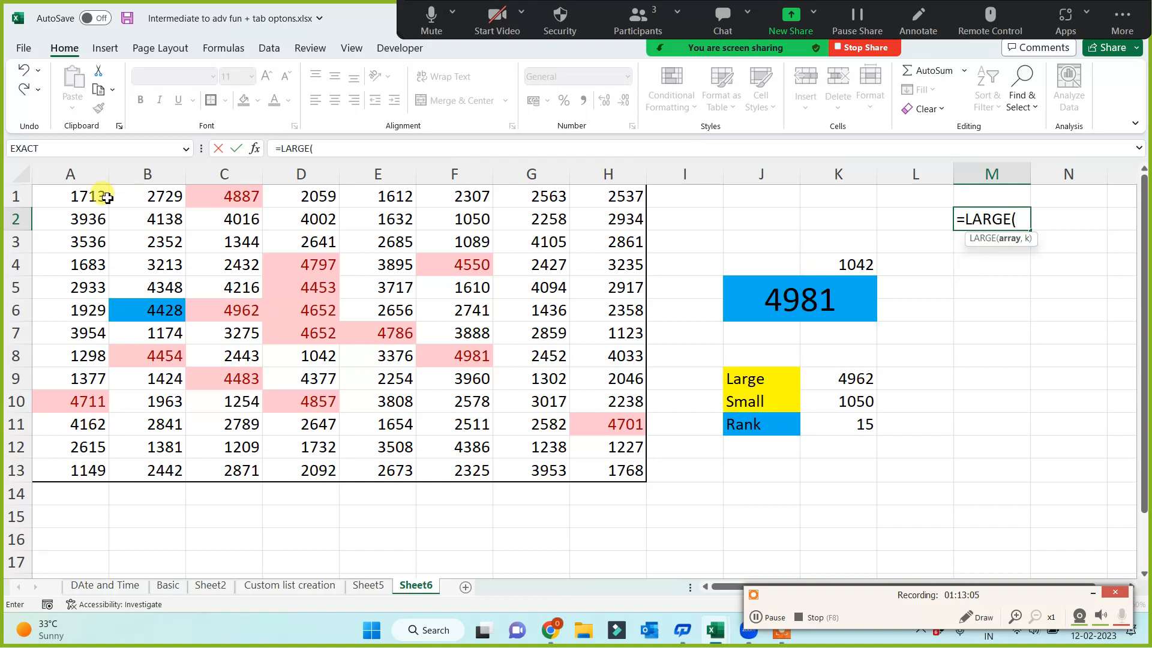
pyautogui.moveTo(102, 195); pyautogui.dragTo(617, 470)
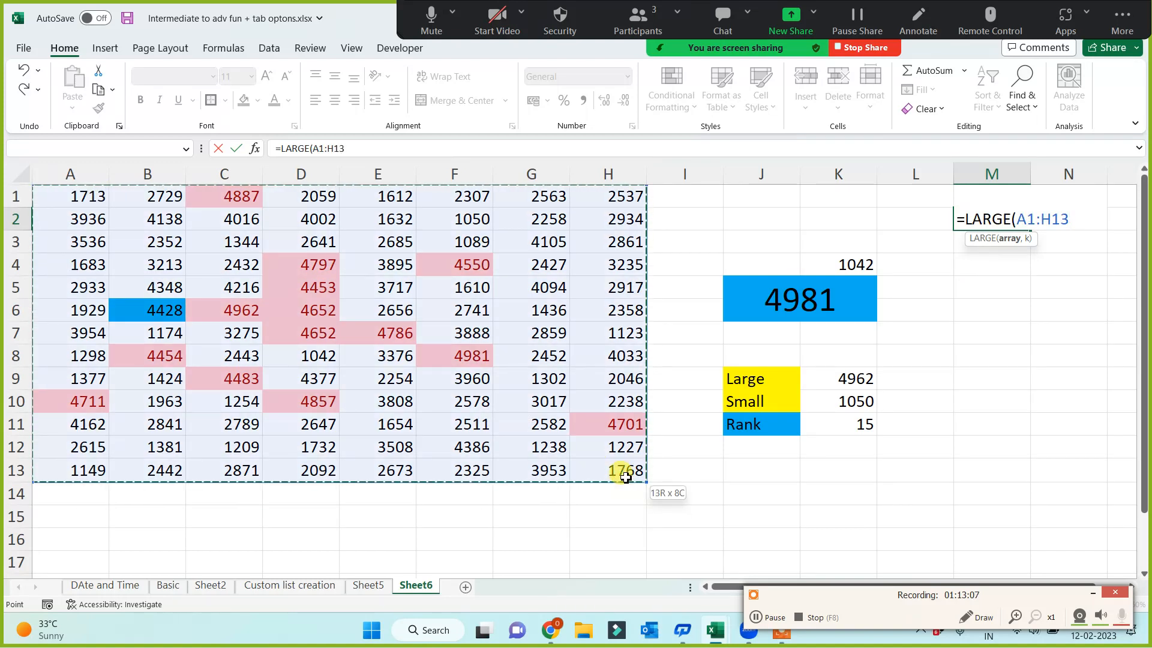
pyautogui.press('F4')
pyautogui.write(',')
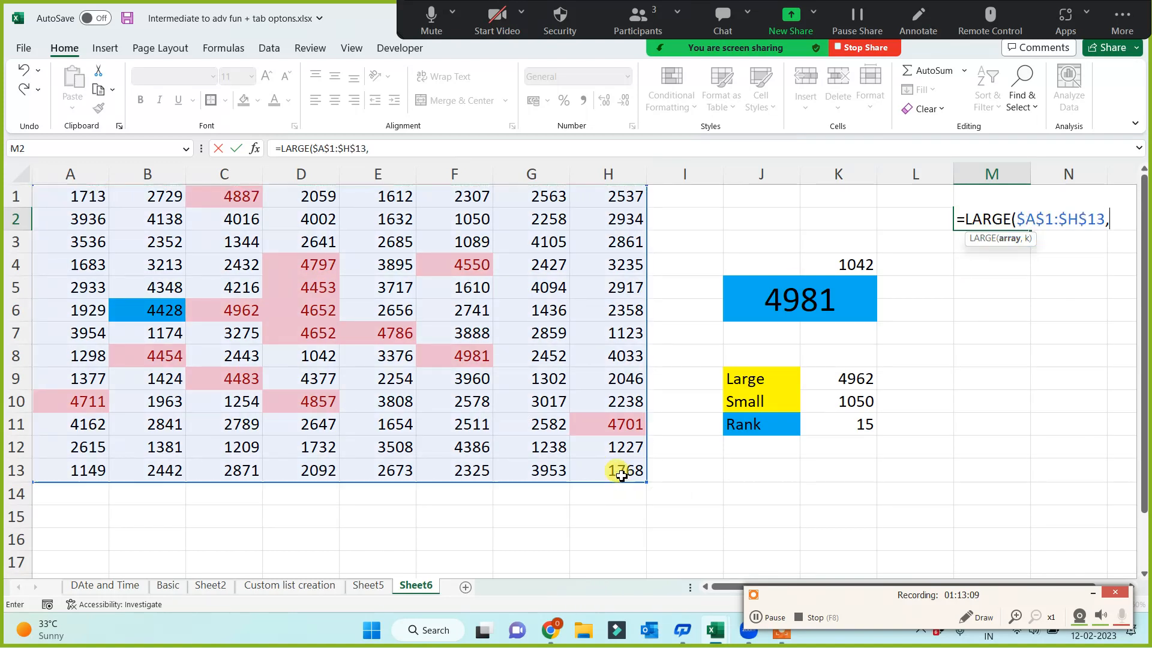
pyautogui.write('se')
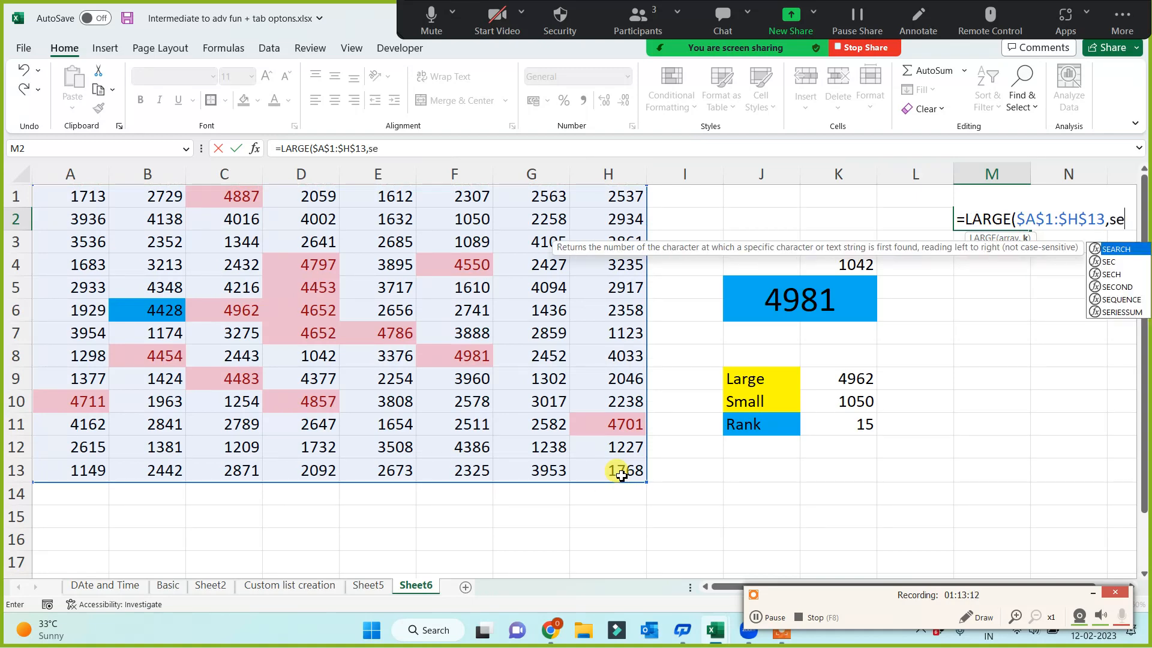
# Complete the M2 formula with SEQUENCE(14,1,1,1) as the k argument to list the 14 largest values
pyautogui.press('BackSpace')
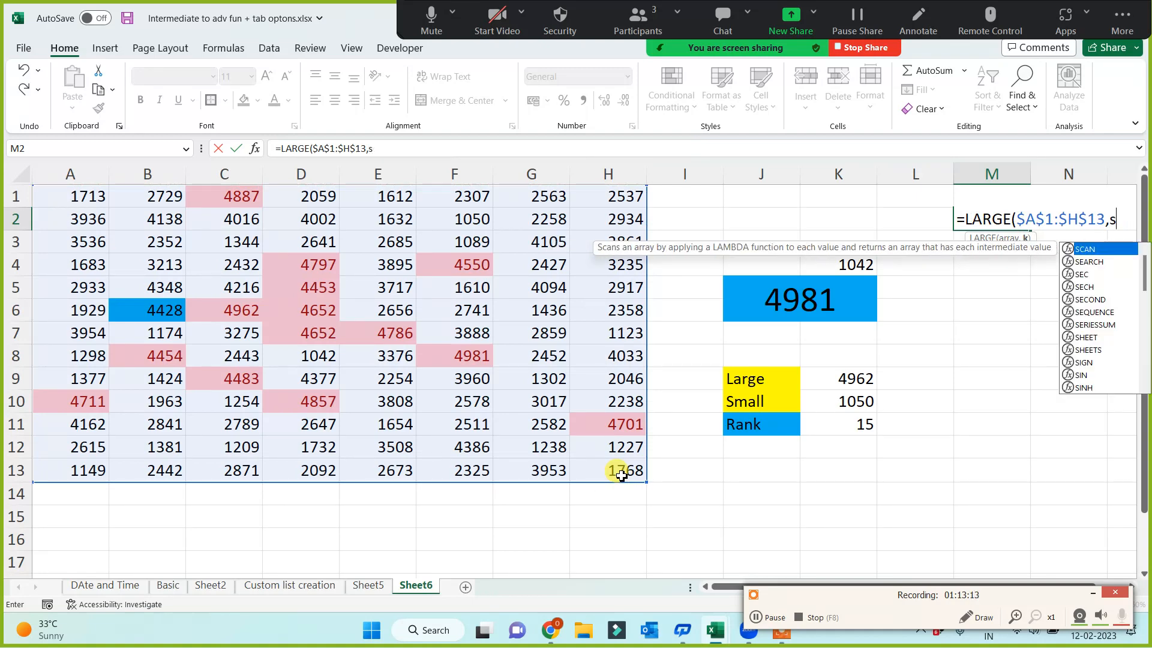
pyautogui.write('eq')
pyautogui.press('Tab')
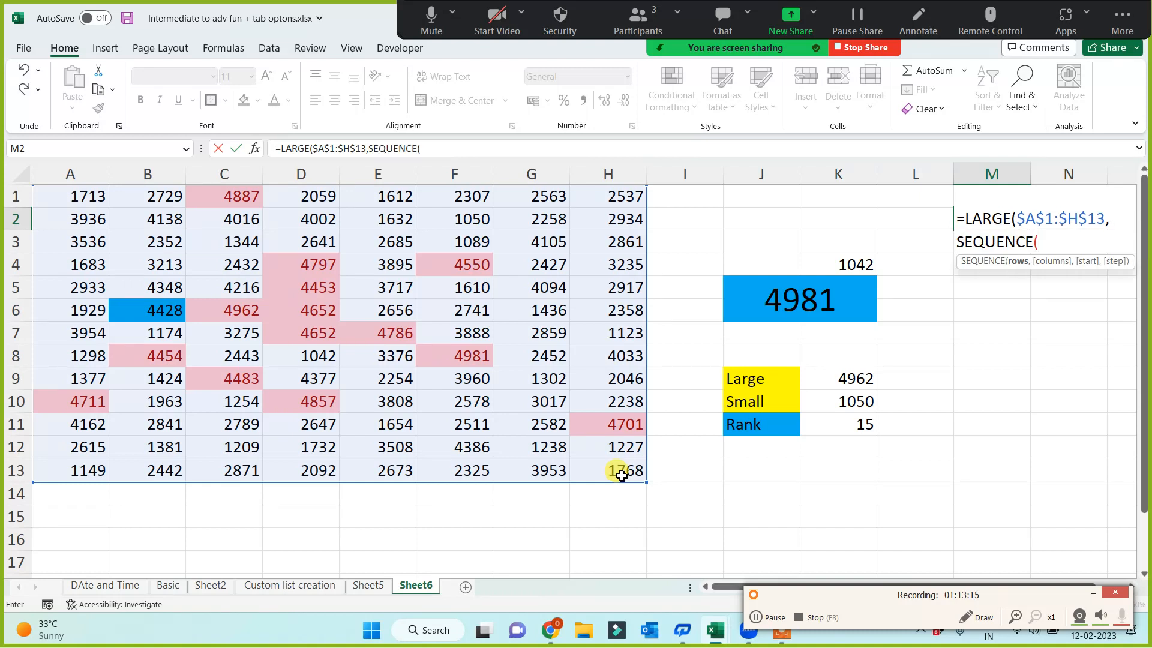
pyautogui.write('14')
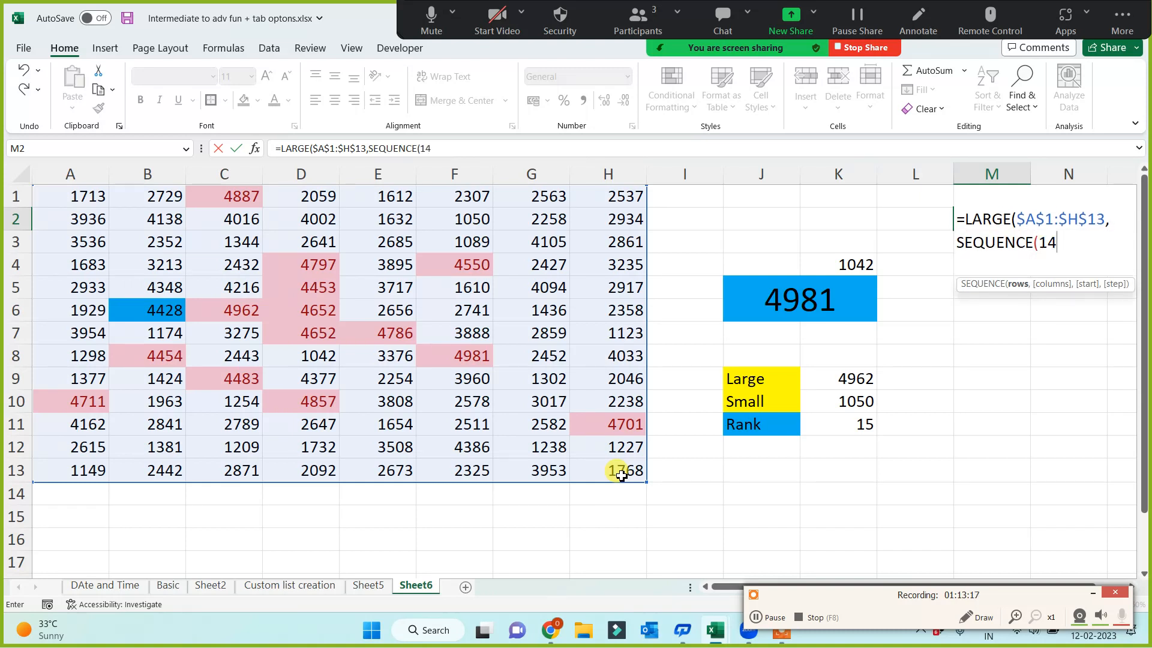
pyautogui.write(',')
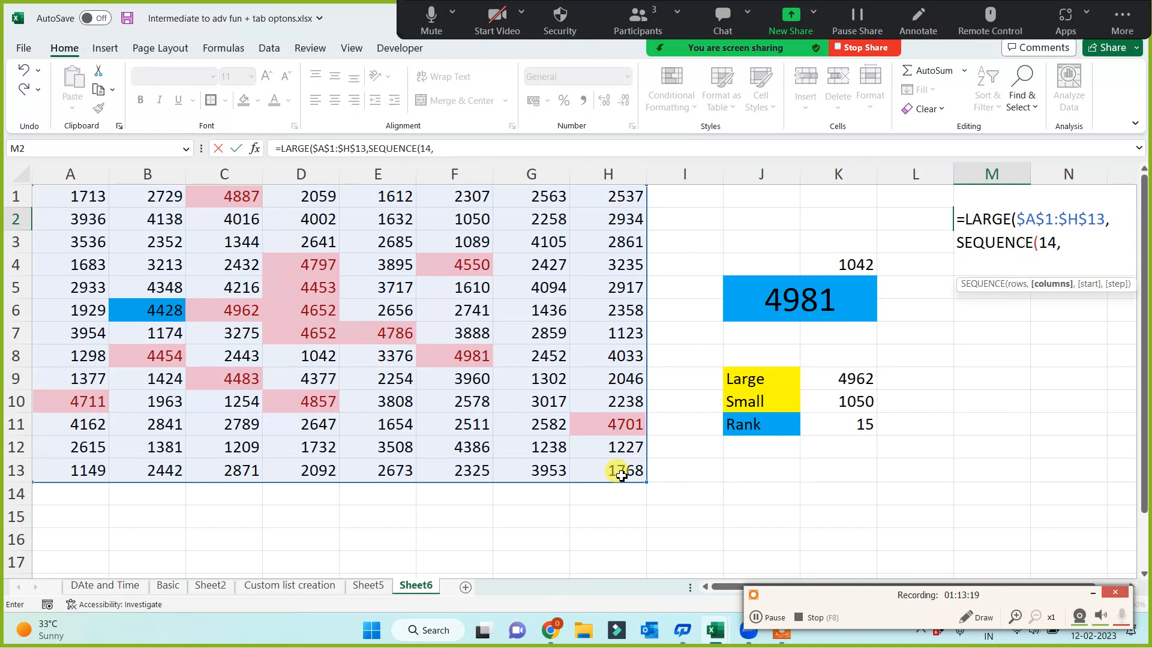
pyautogui.write('1,1,1')
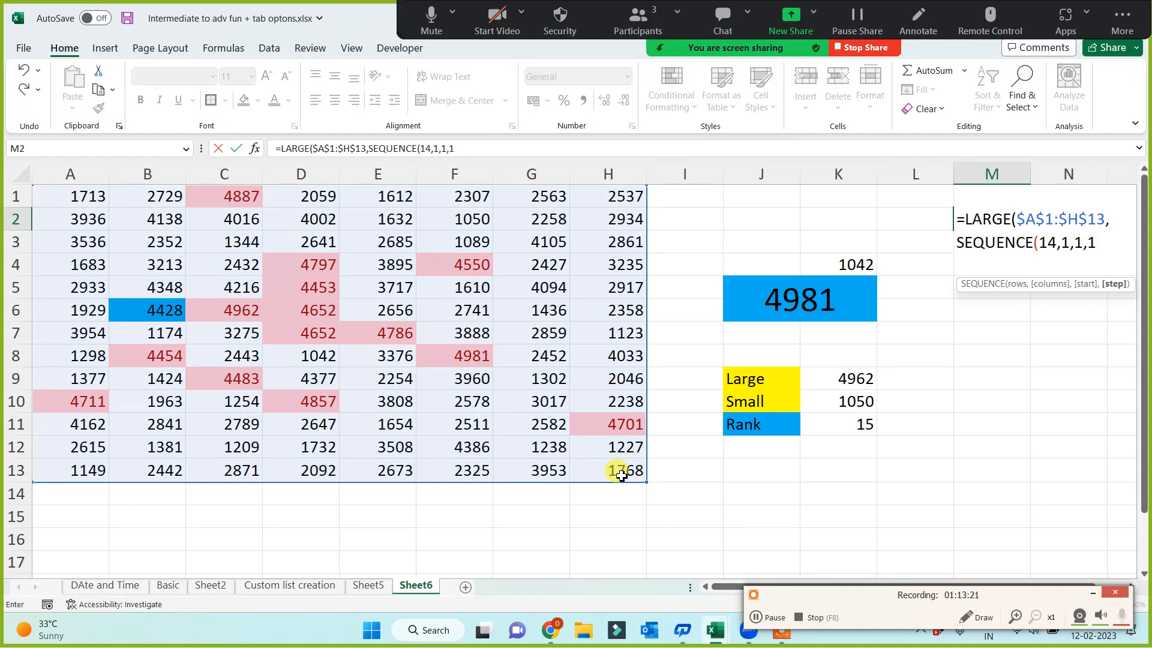
pyautogui.write('))')
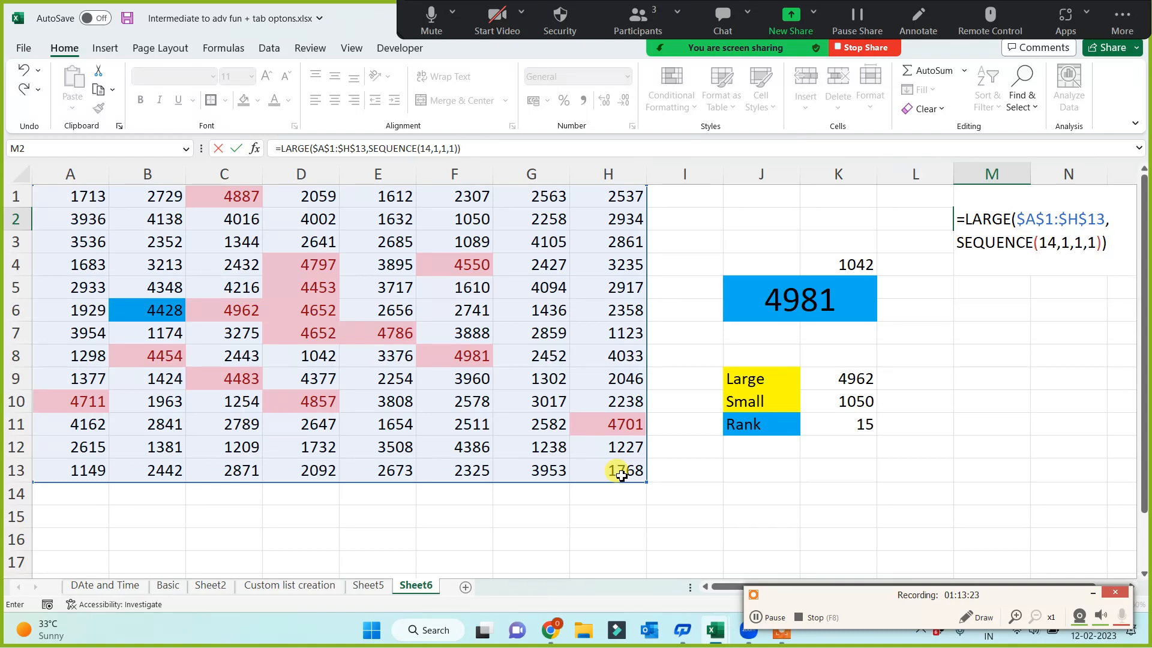
pyautogui.press('Return')
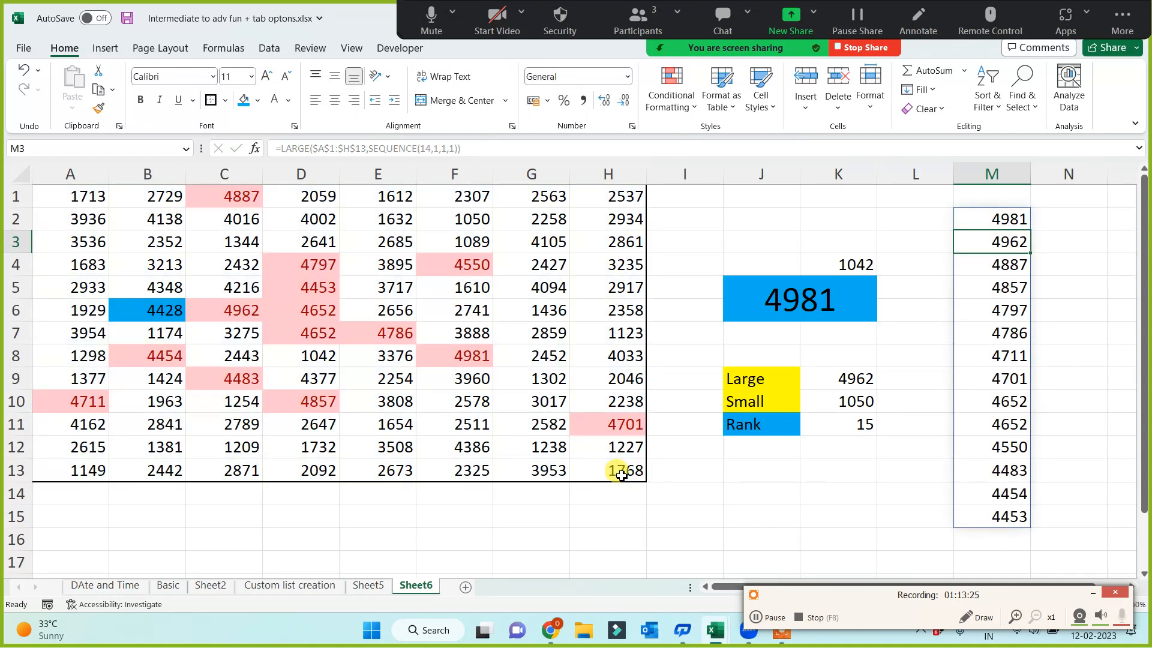